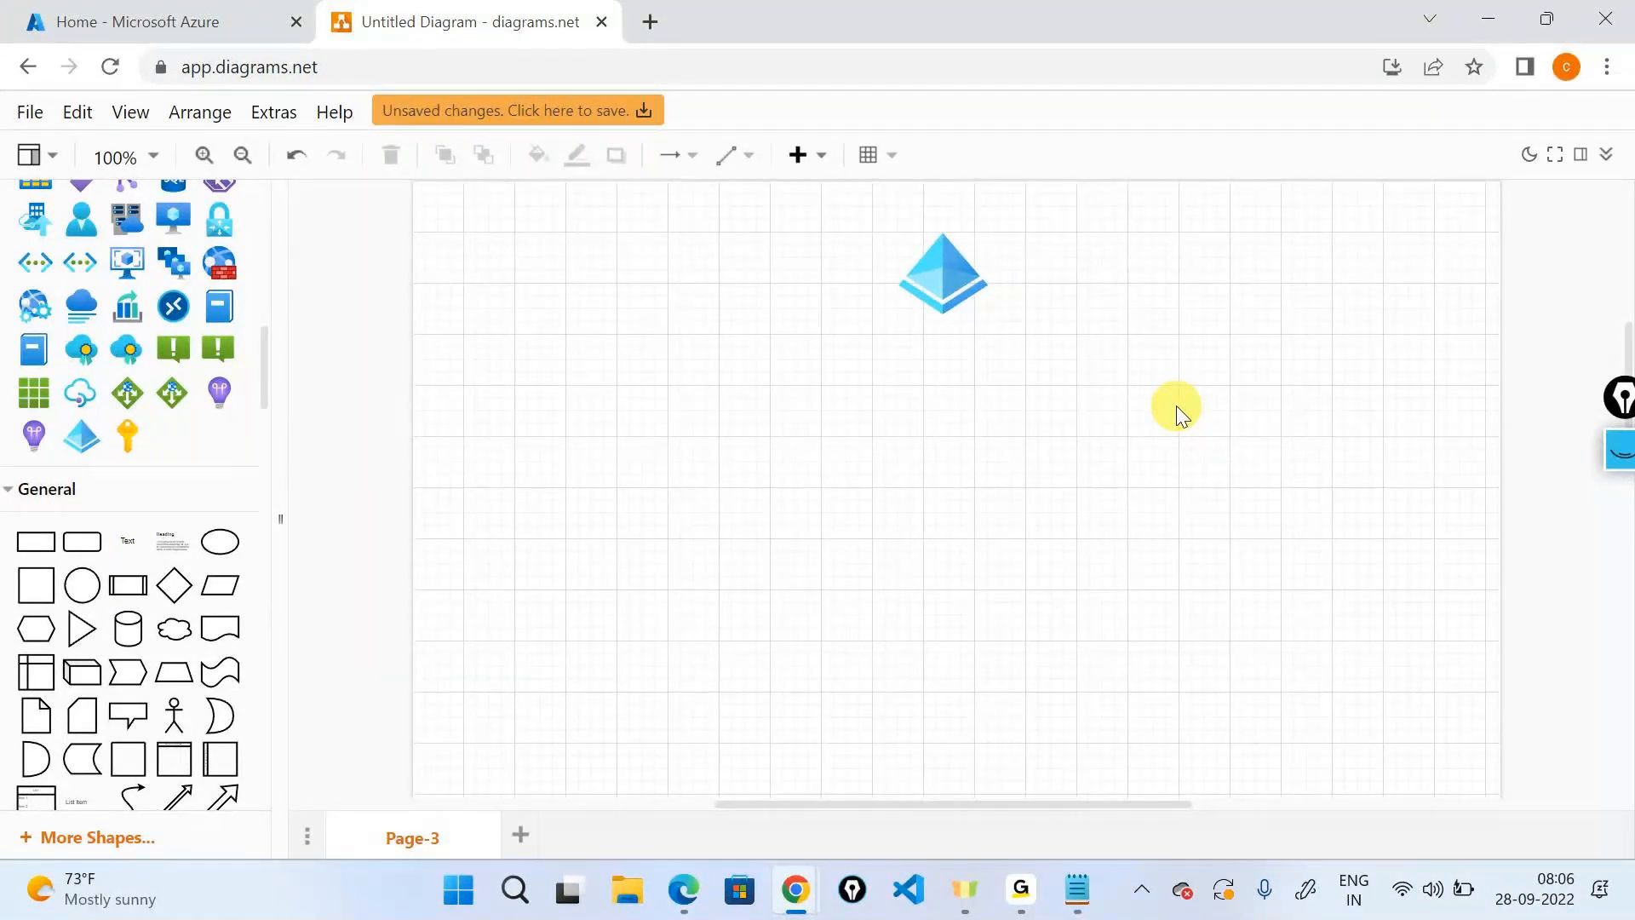
Place a text label reading 'Tenant ID' to the right of the Azure AD pyramid.
left_click_drag(126, 533, 1091, 242)
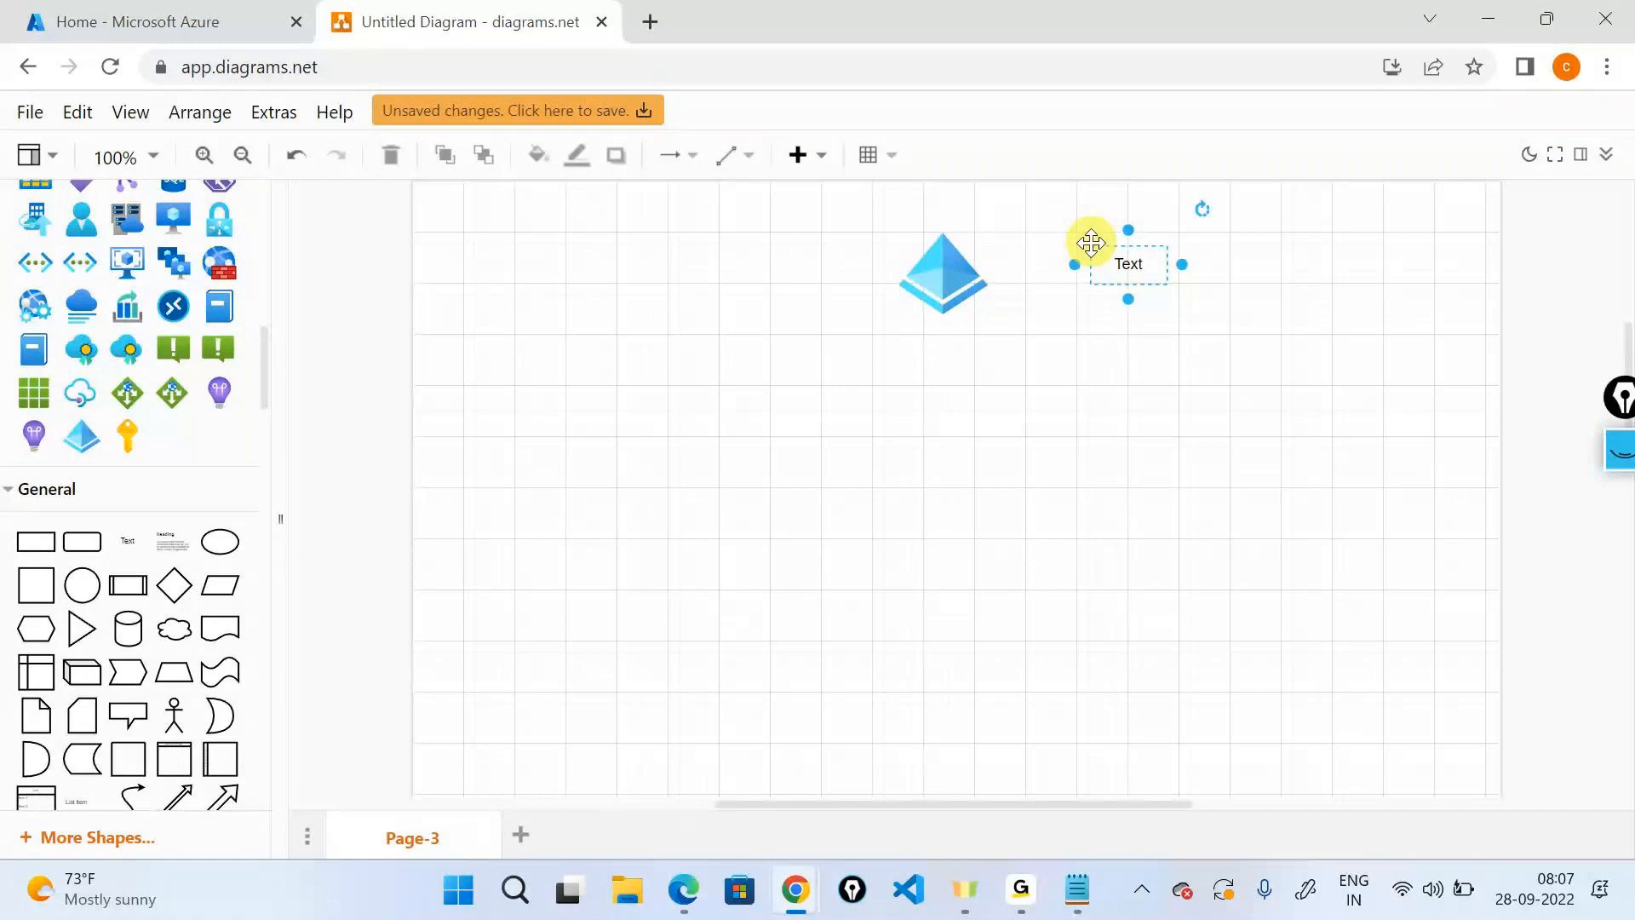
double_click(1124, 269)
type("Tenant IUD")
key("BackSpace")
key("BackSpace")
type("D")
key("Escape")
key("Escape")
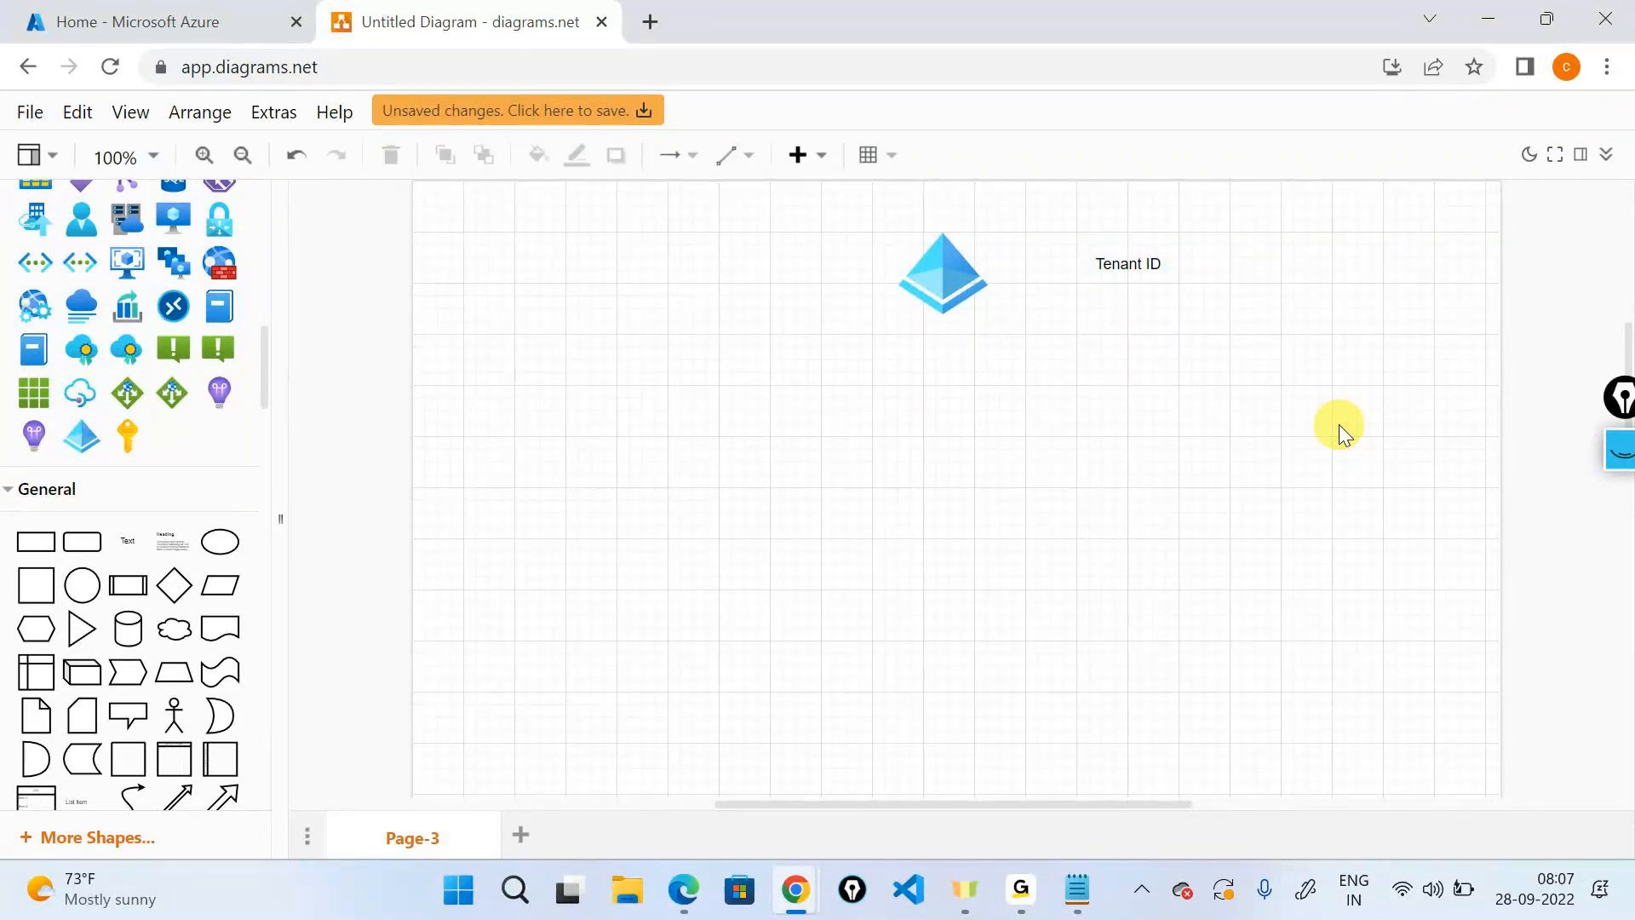
Add a key icon below the pyramid with a downward arrow, and drop a text box left of the pyramid.
left_click_drag(136, 443, 916, 513)
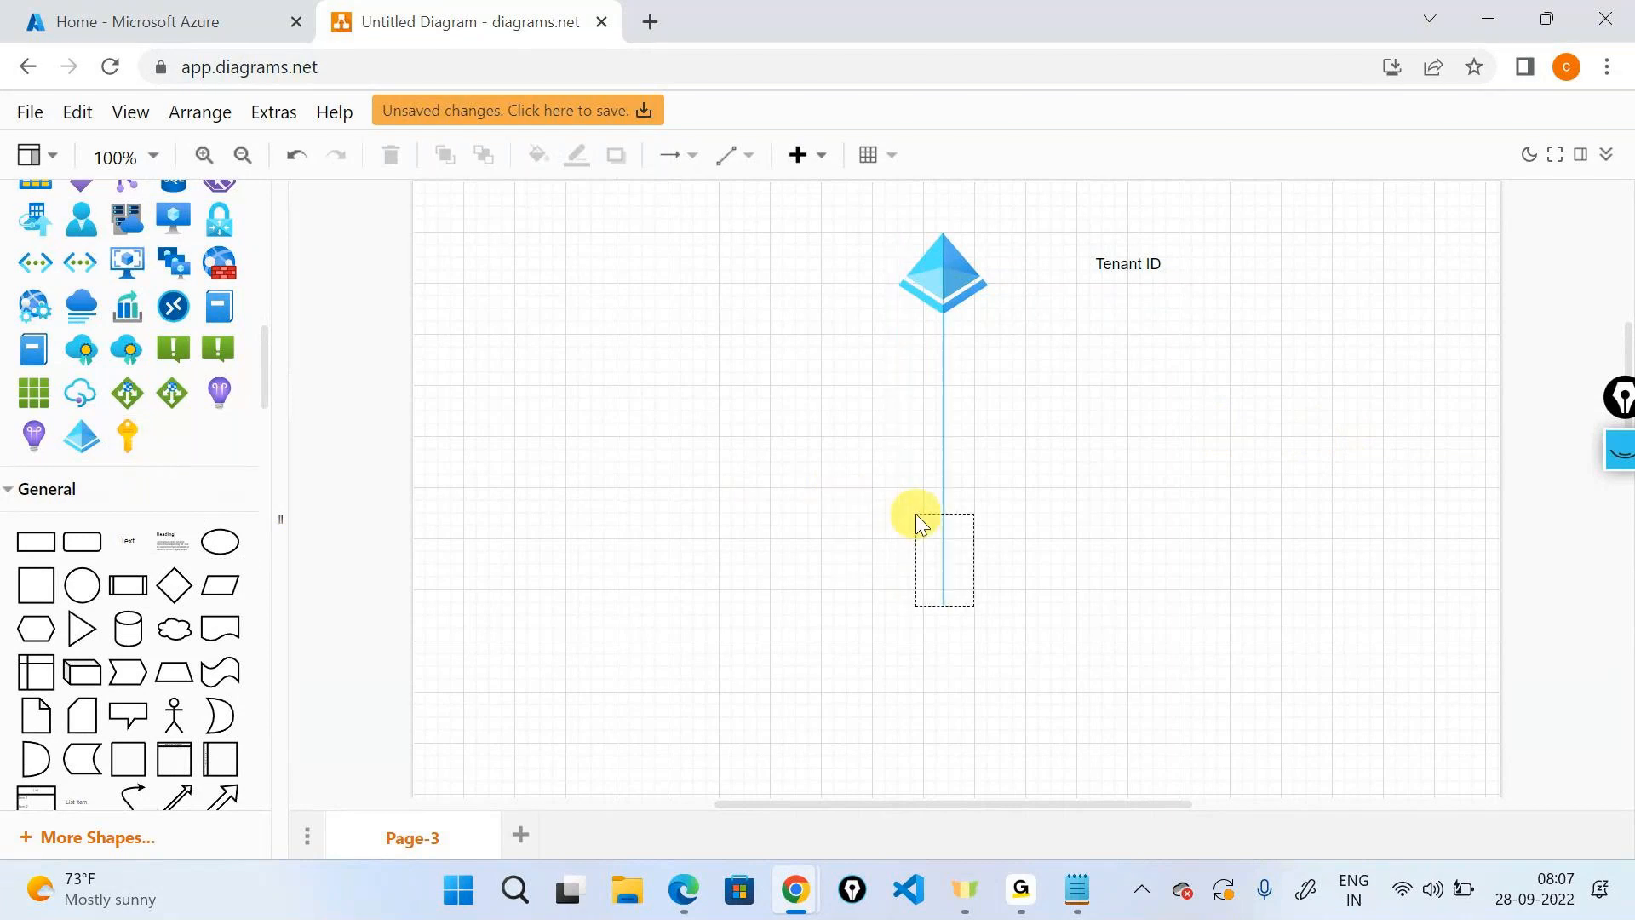
left_click(917, 304)
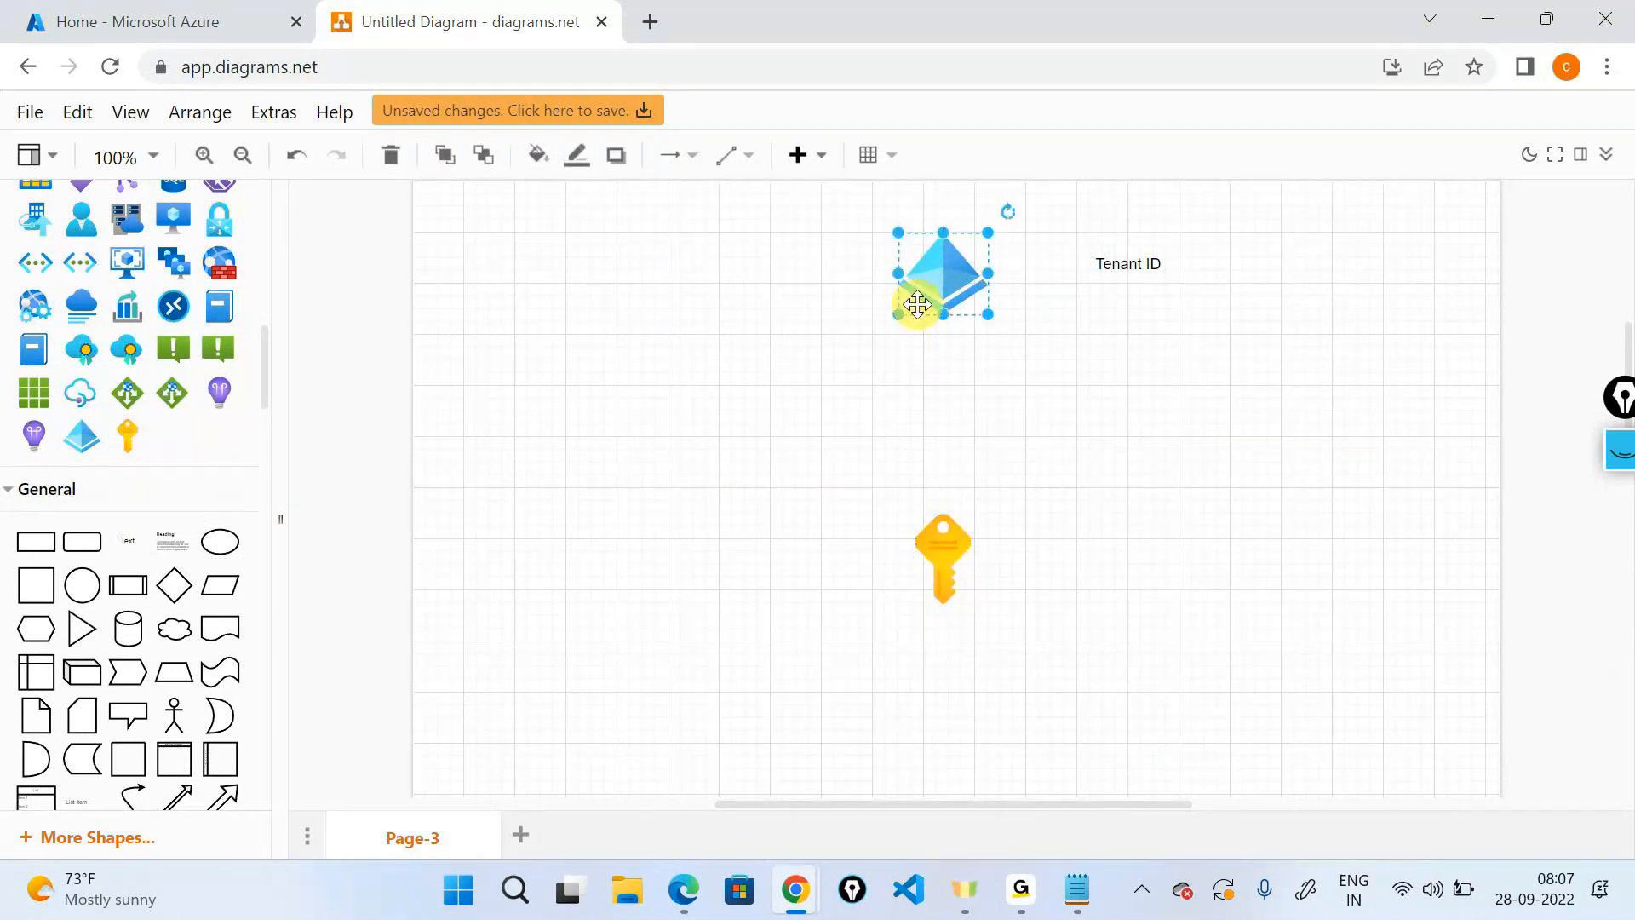
left_click(942, 356)
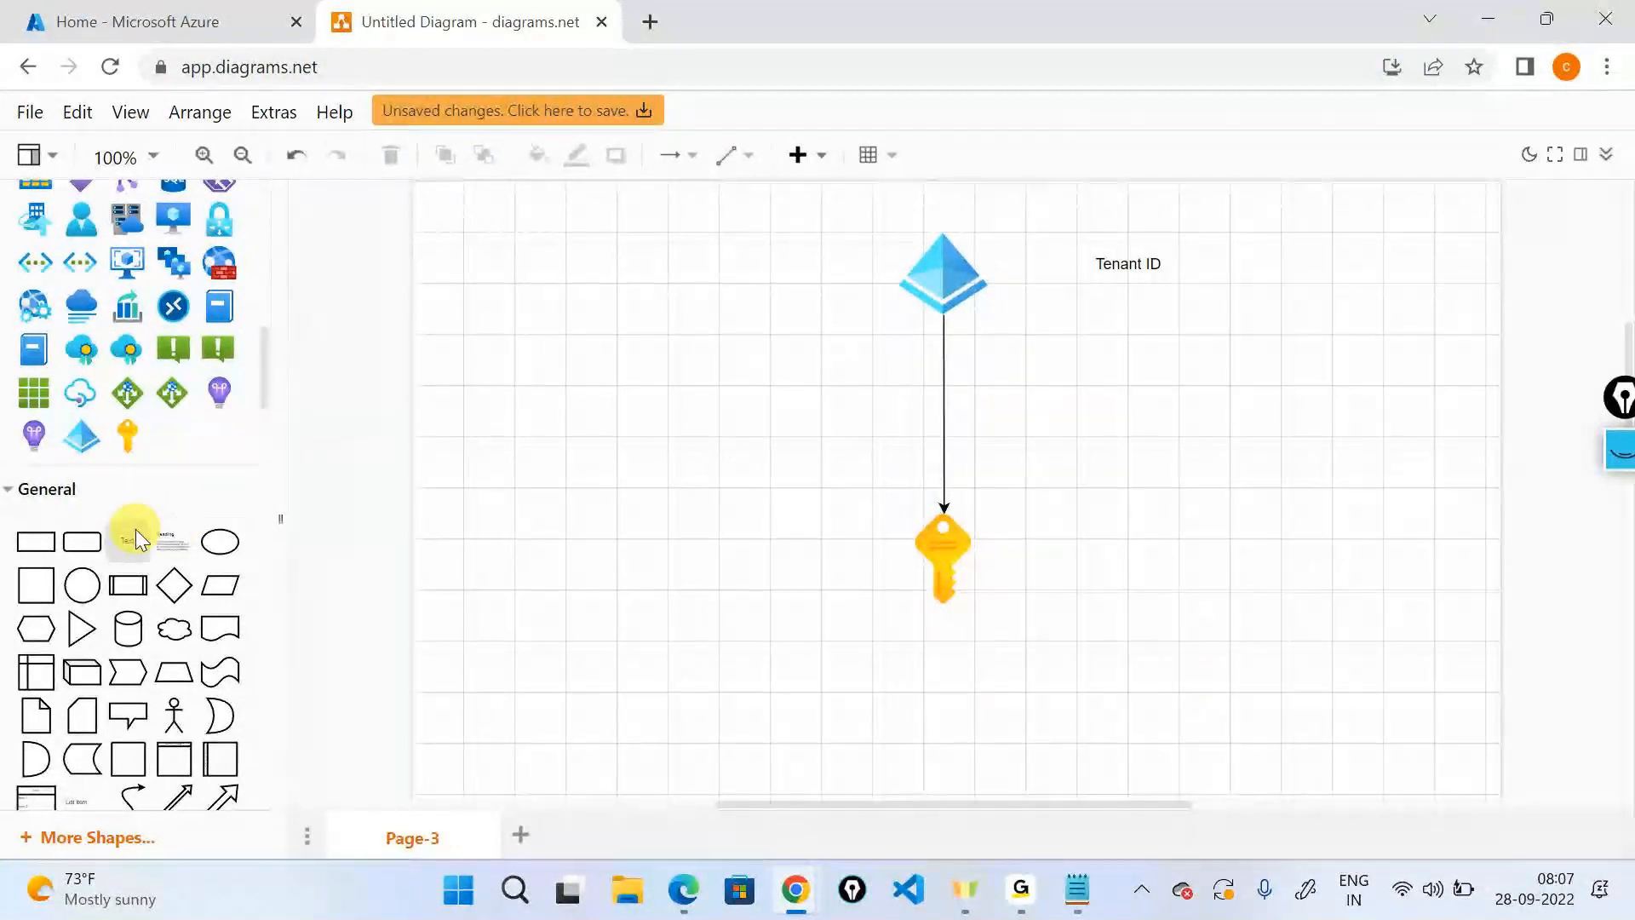
left_click_drag(131, 536, 510, 303)
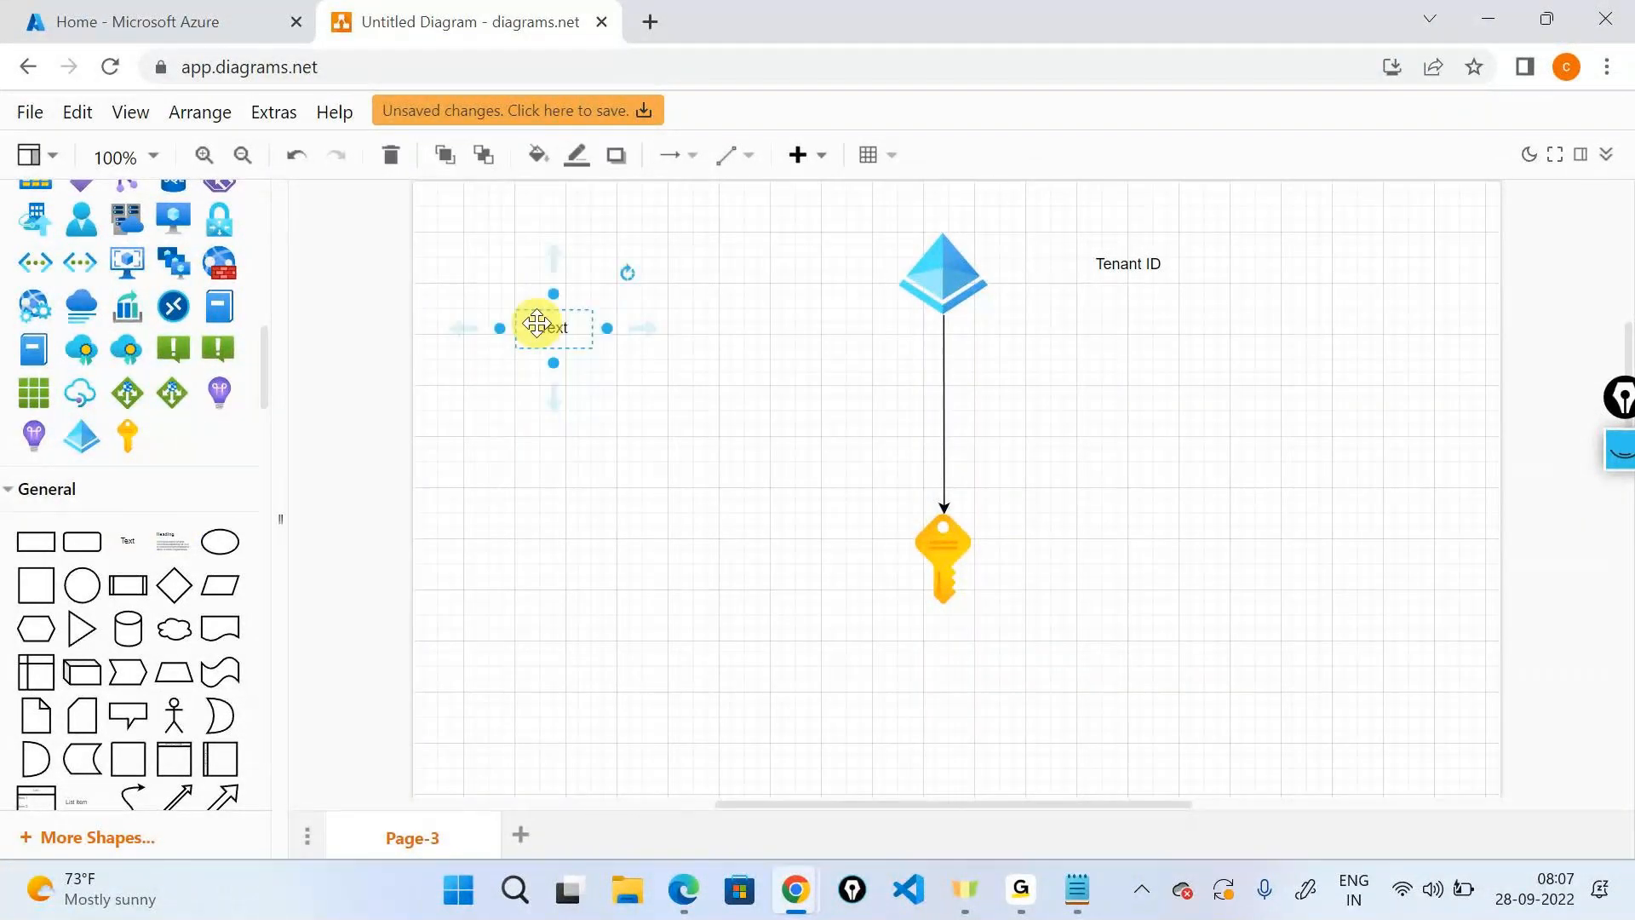
Label the left text box 'User1' and draw arrows from it to the pyramid and the key.
type("User")
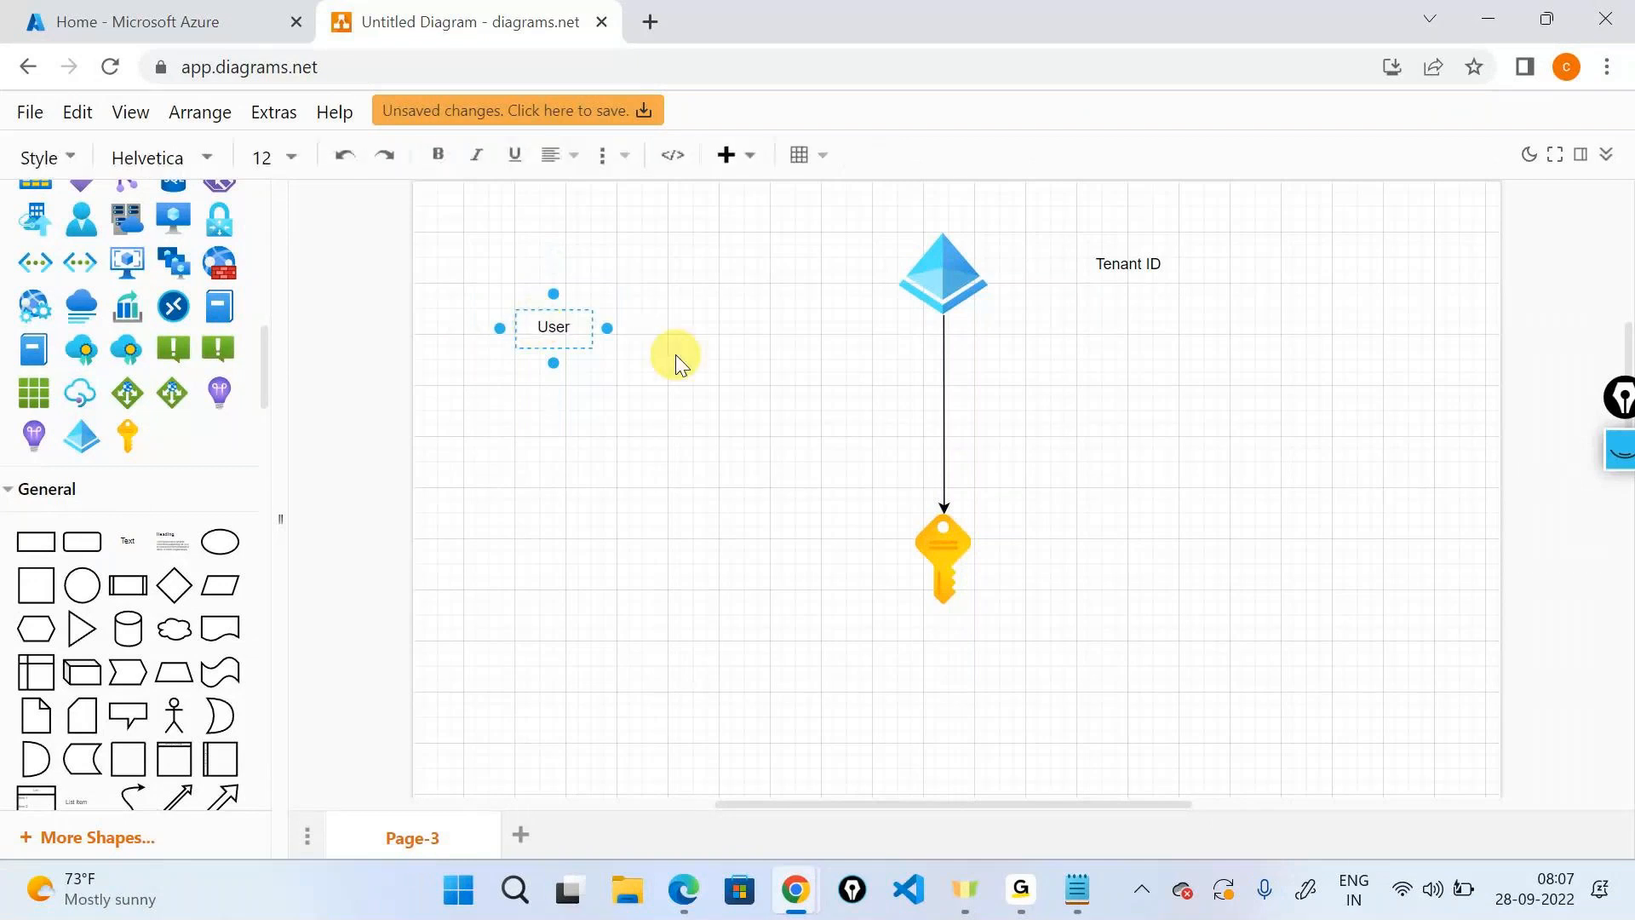
type("1")
left_click(650, 355)
left_click_drag(606, 317, 900, 272)
left_click(554, 328)
left_click(739, 345)
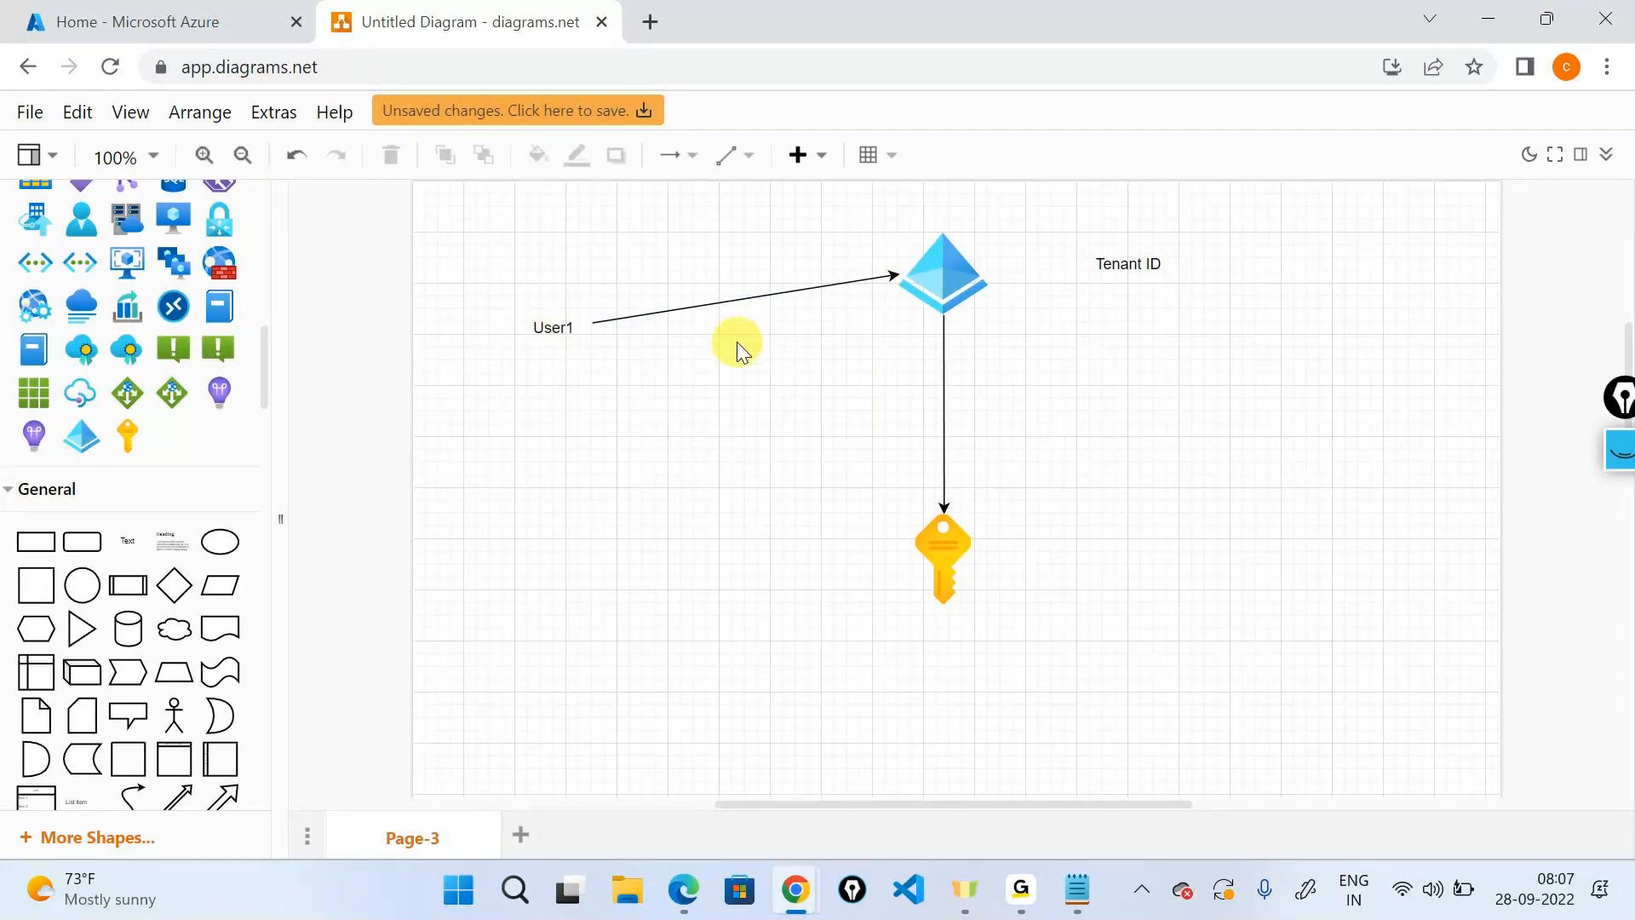
left_click_drag(588, 343, 914, 550)
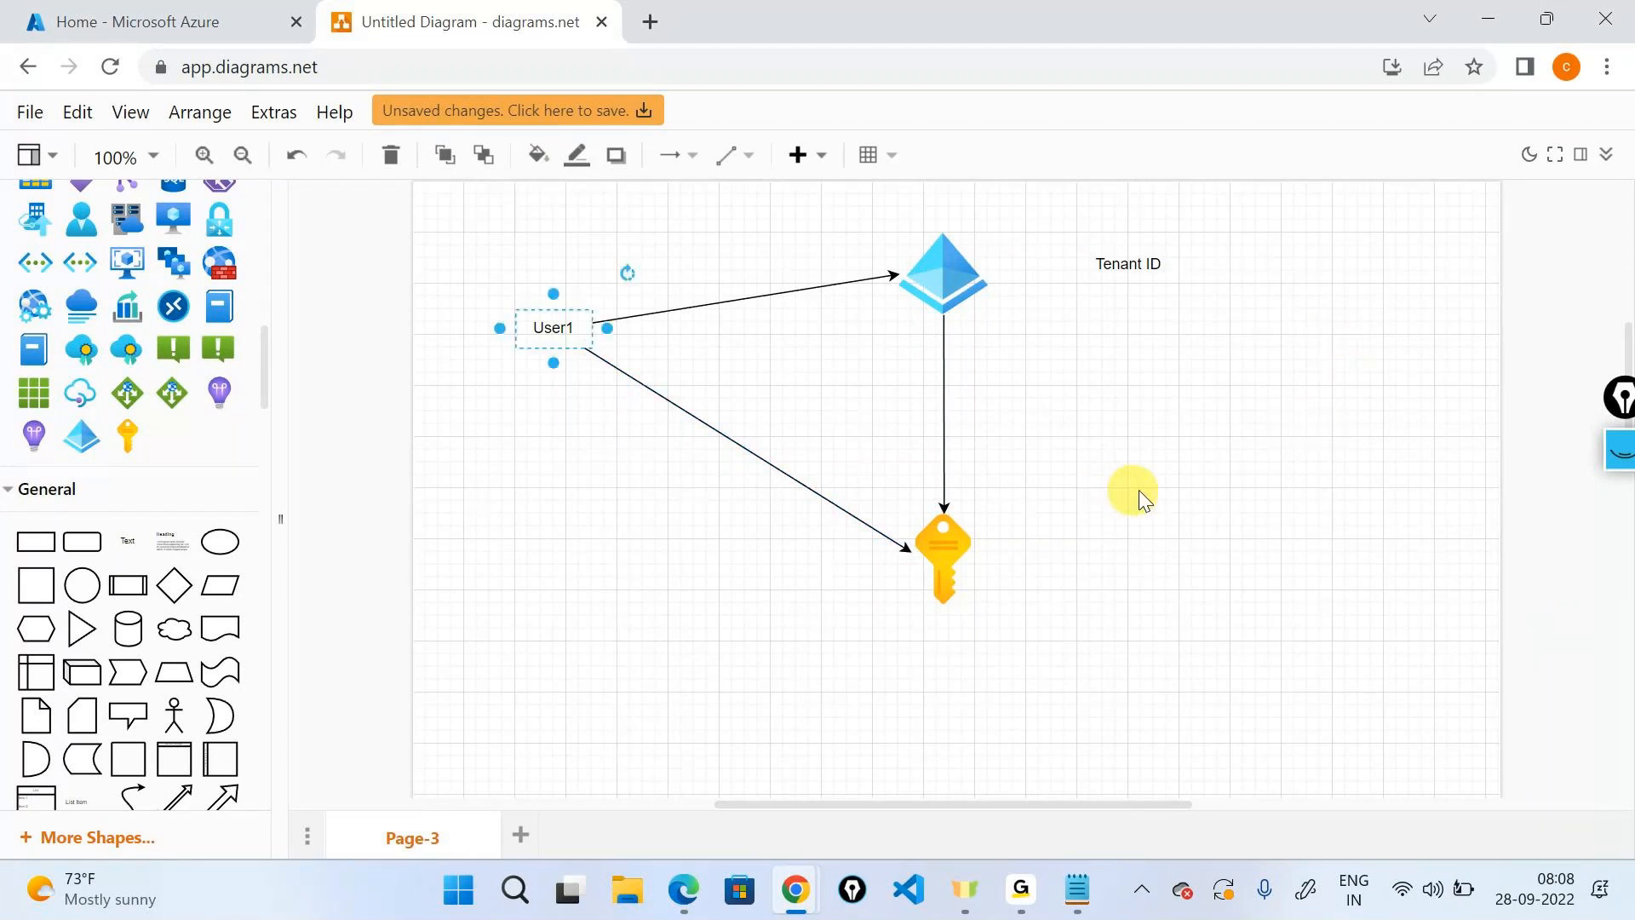
scroll(1160, 427, "down", 3)
scroll(227, 514, "up", 3)
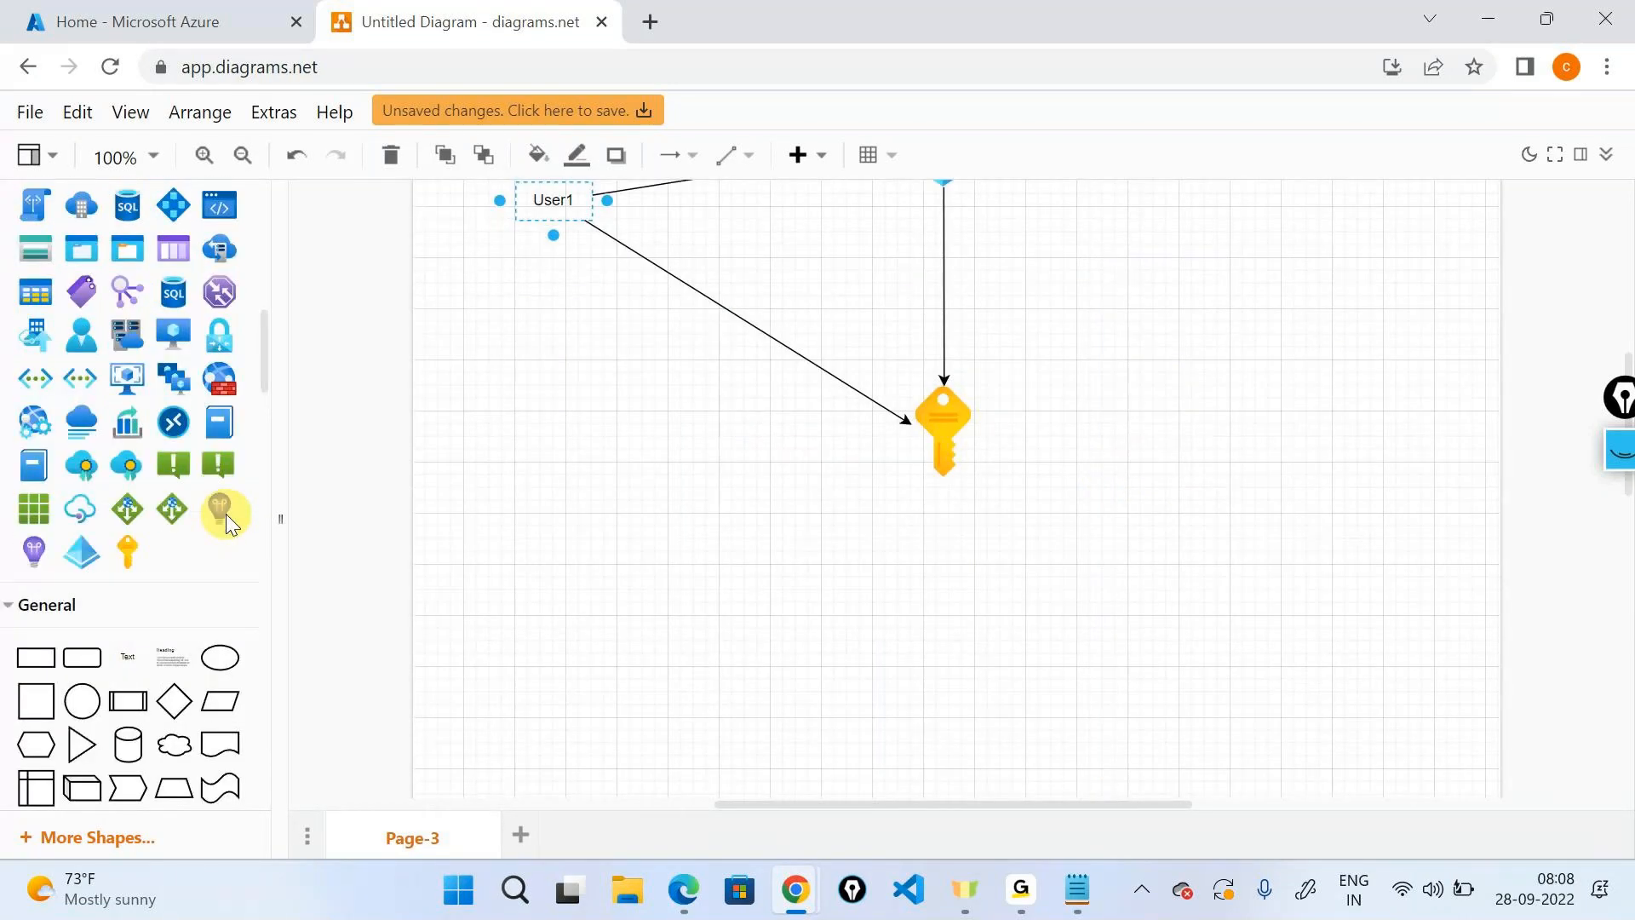
scroll(551, 528, "up", 3)
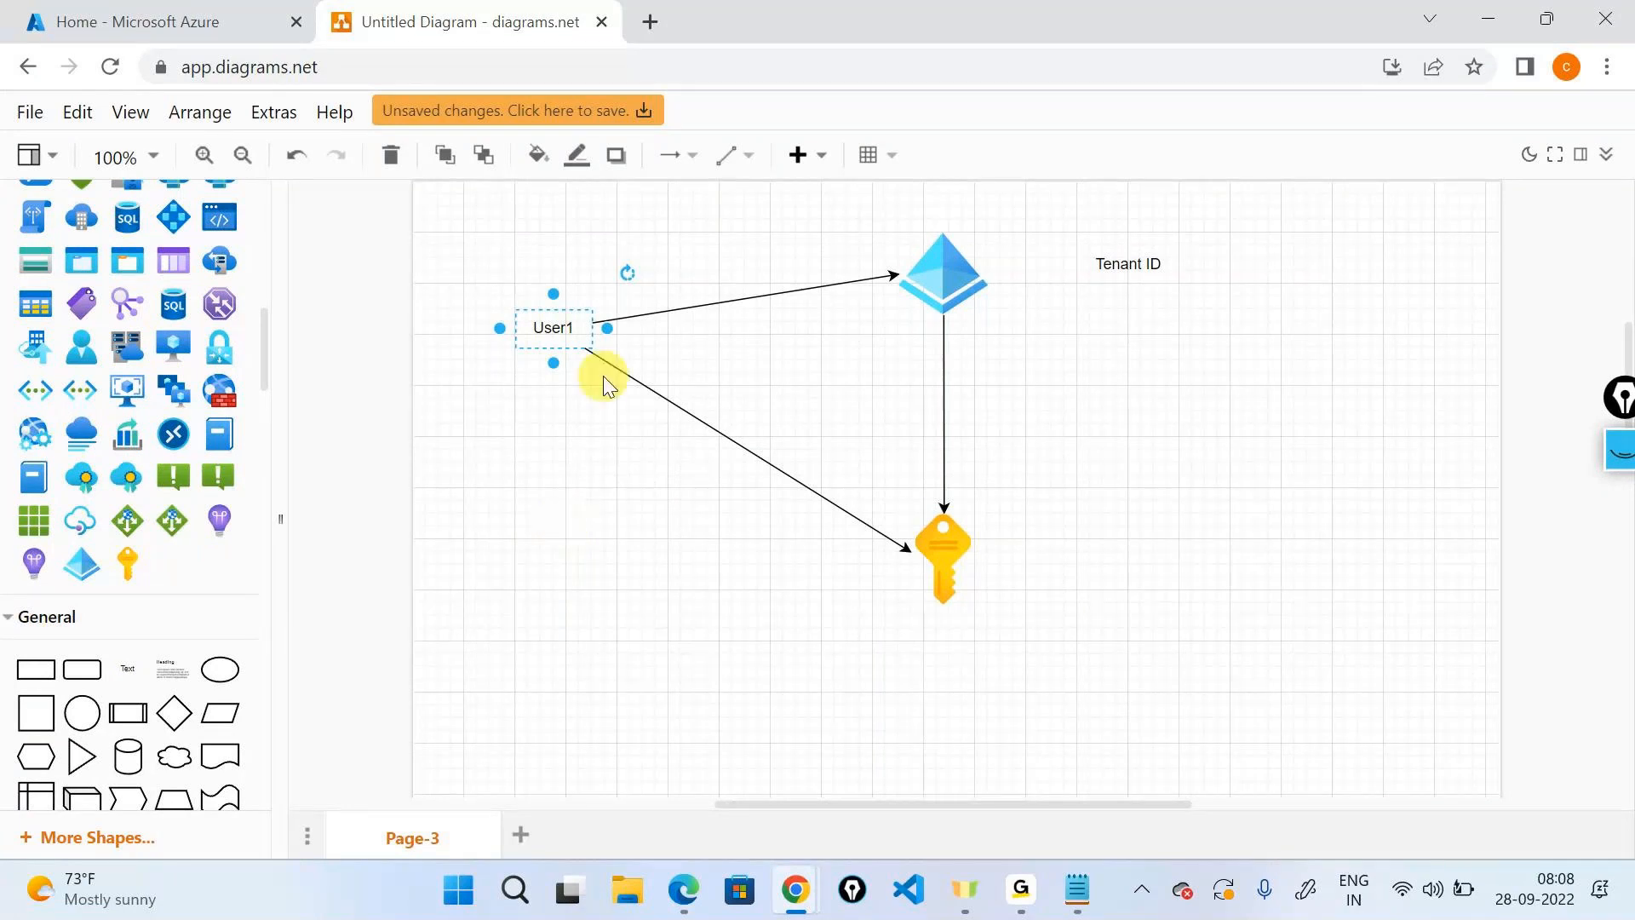
left_click(754, 331)
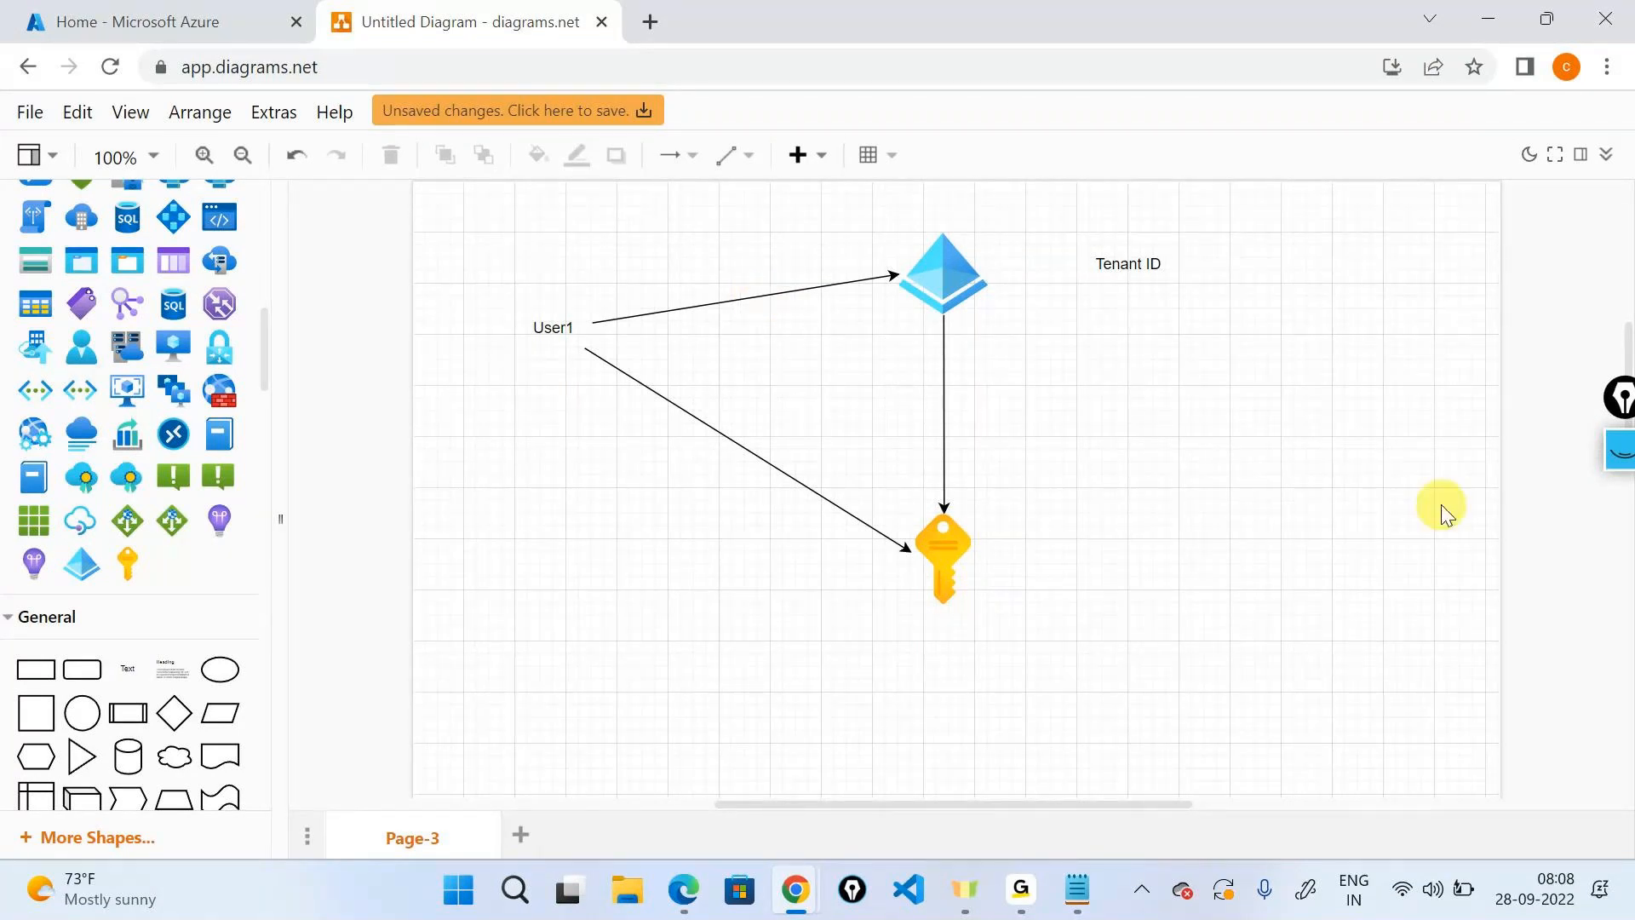
Add a 'Subscription' text label right of the key, undoing a stray rounded rectangle.
left_click(962, 273)
left_click(956, 548)
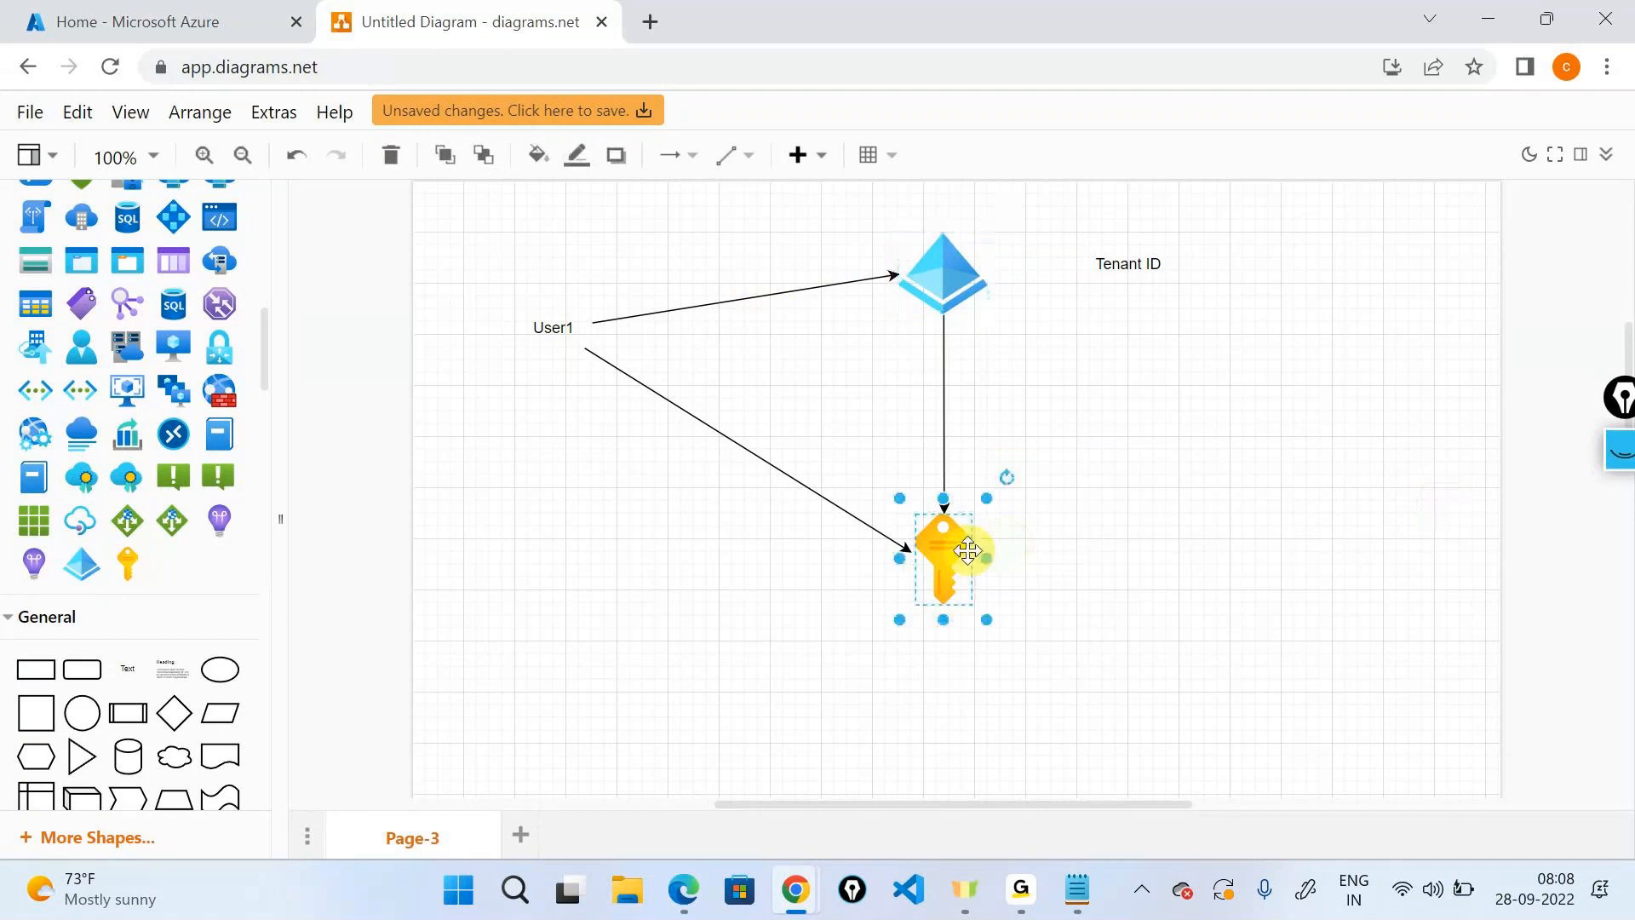
left_click_drag(101, 669, 345, 709)
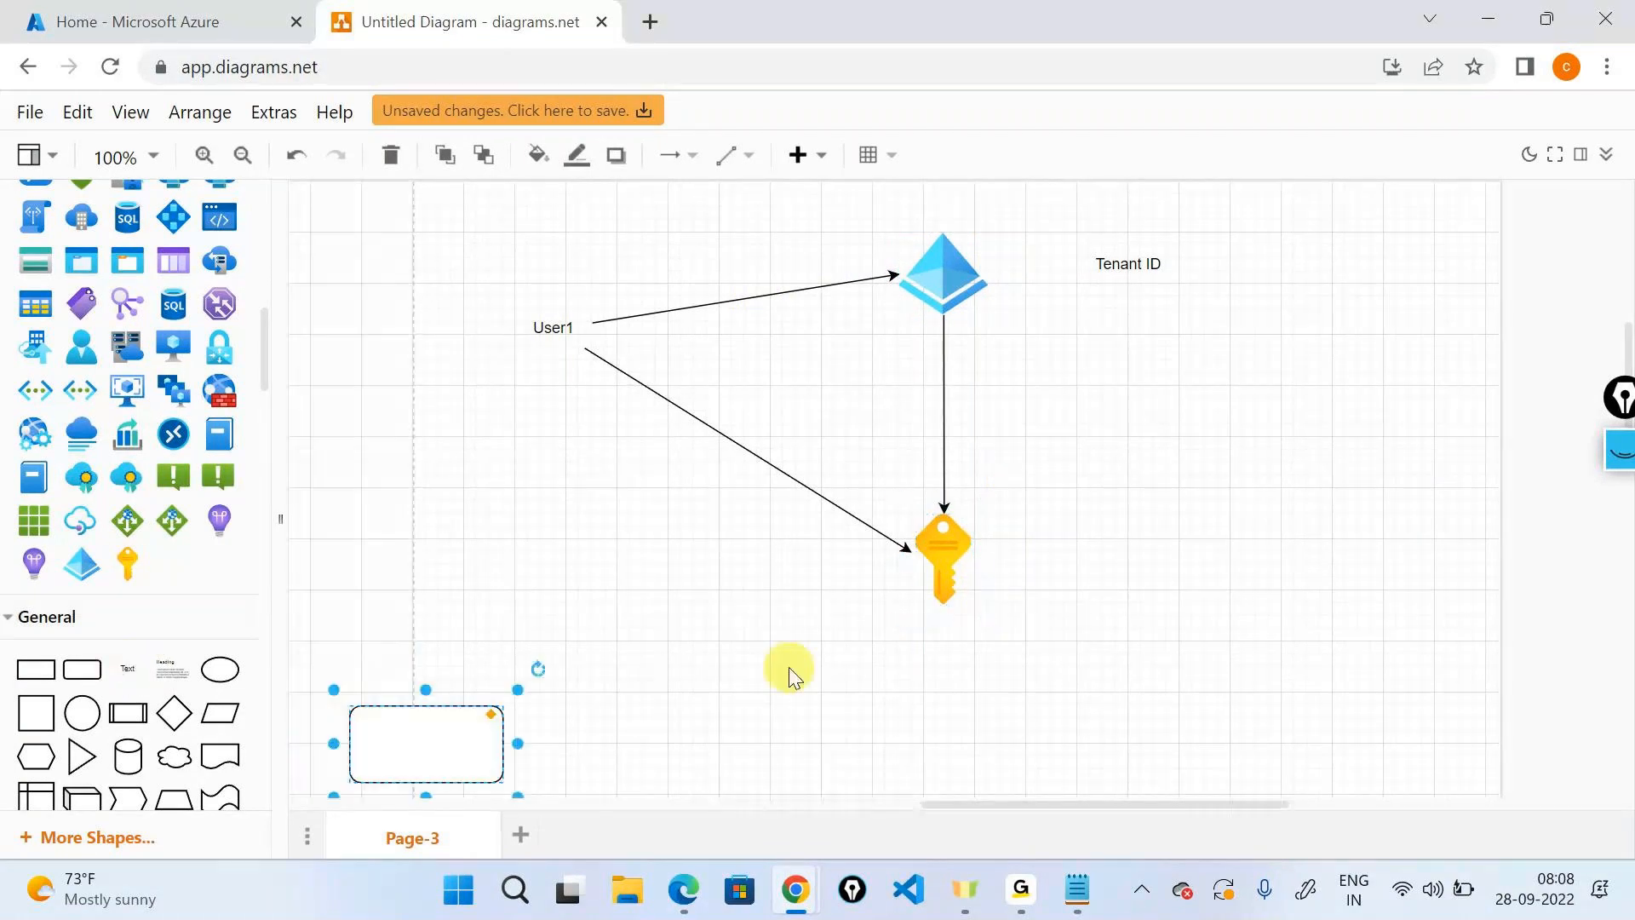
key("ctrl+z")
left_click_drag(102, 661, 1131, 522)
type("Subscriptio")
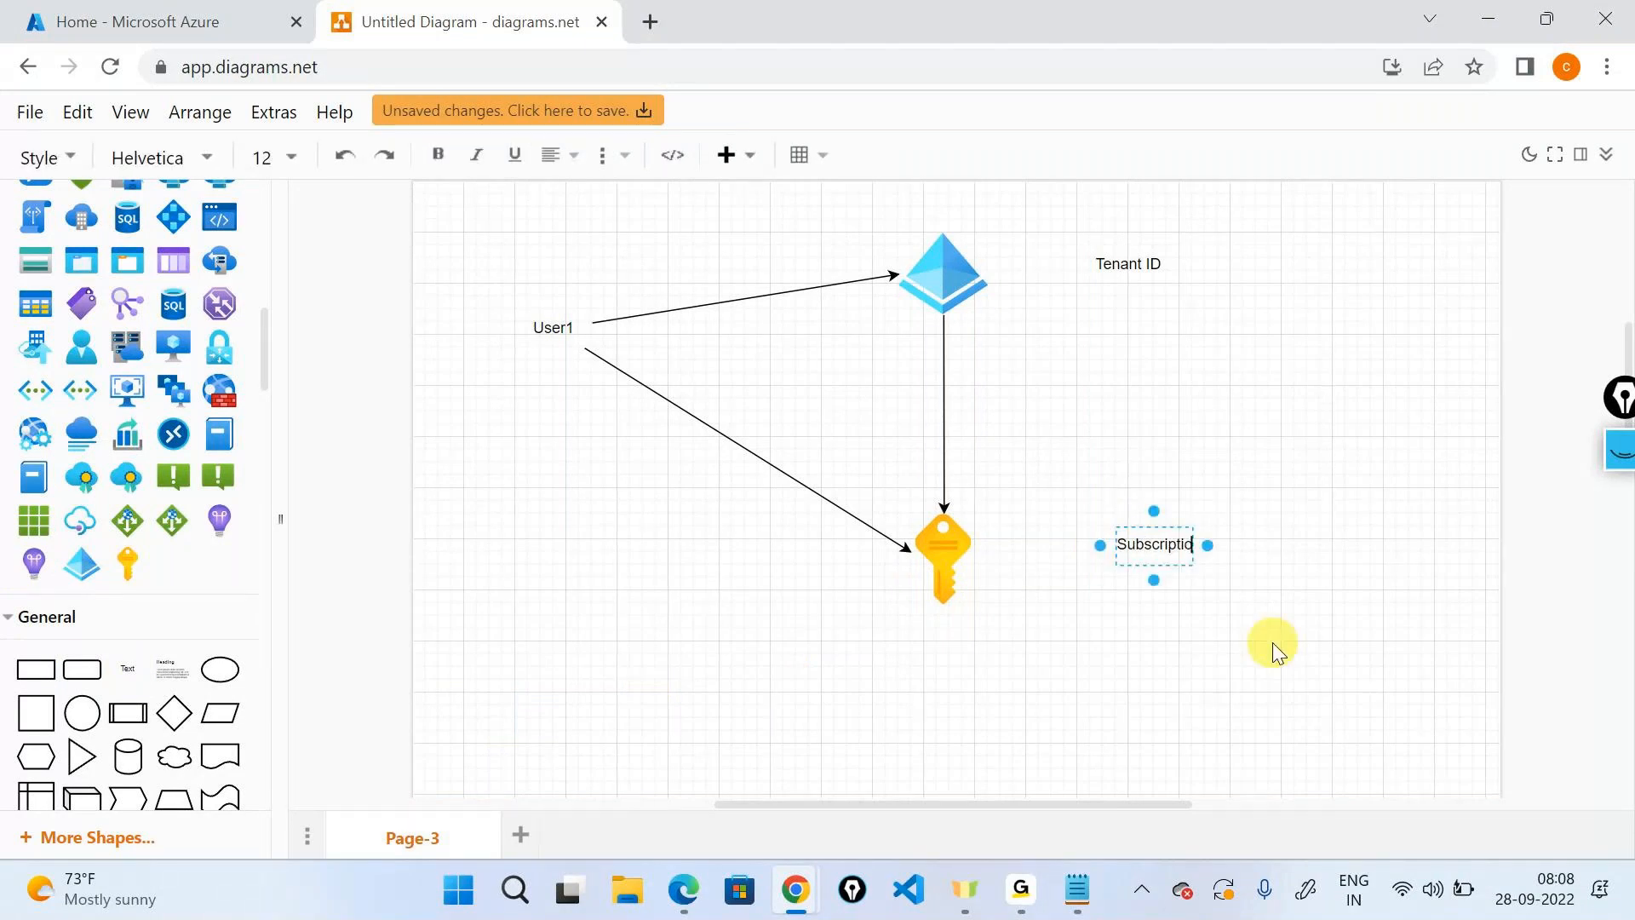
type("n")
left_click(1243, 640)
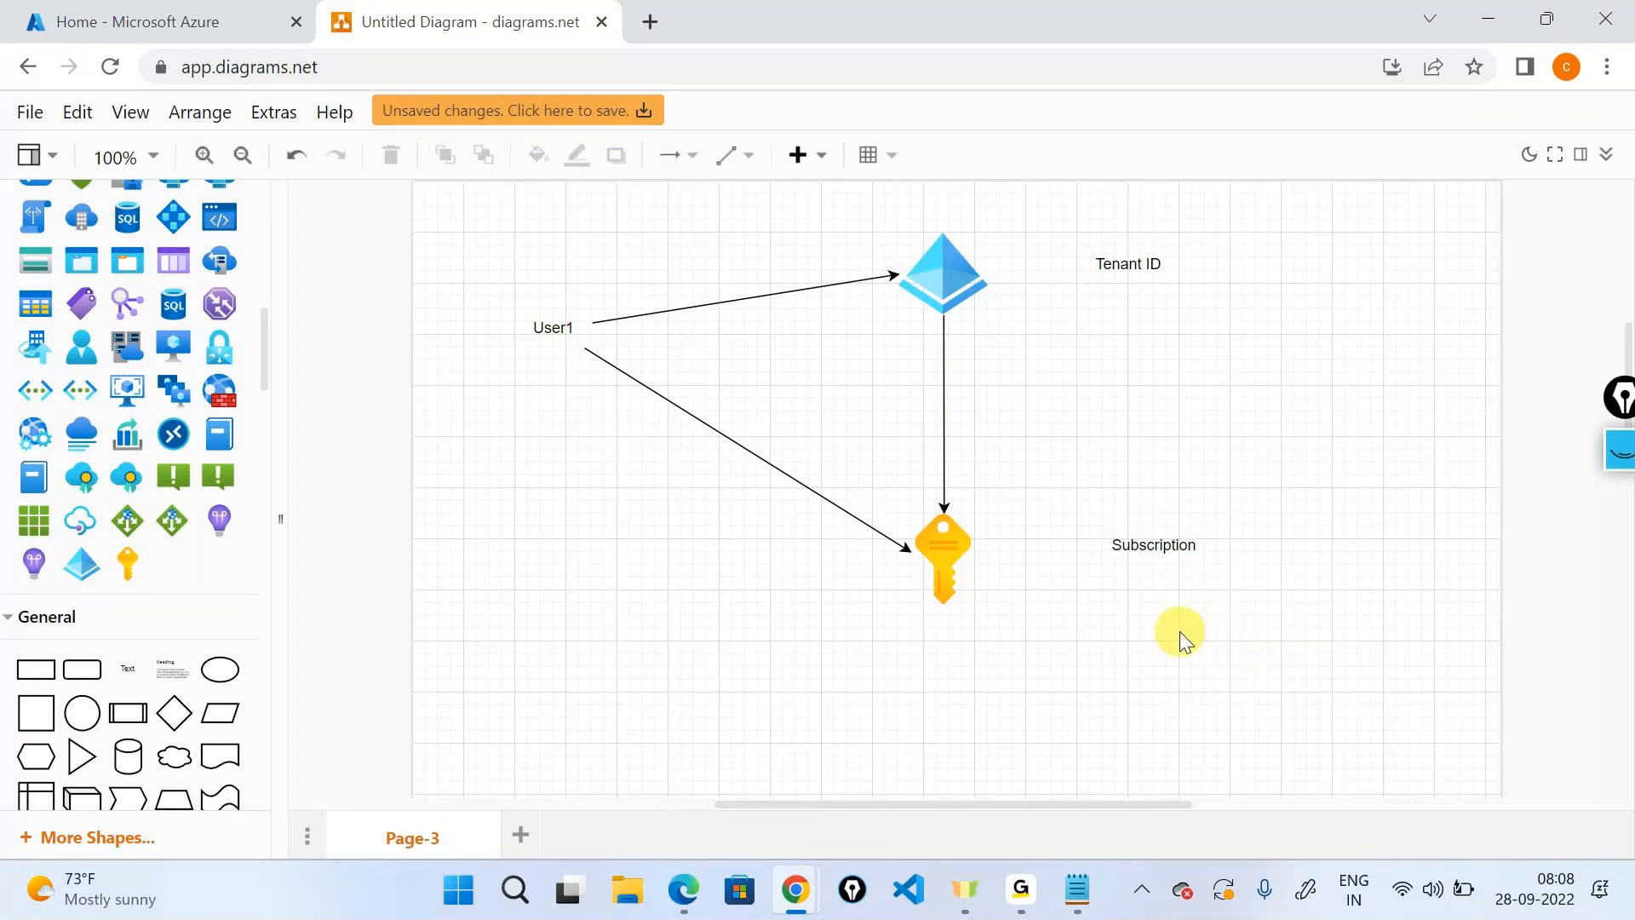
Find the Tenant ID in Azure Active Directory and the Subscription ID, then return to the diagram.
left_click(115, 11)
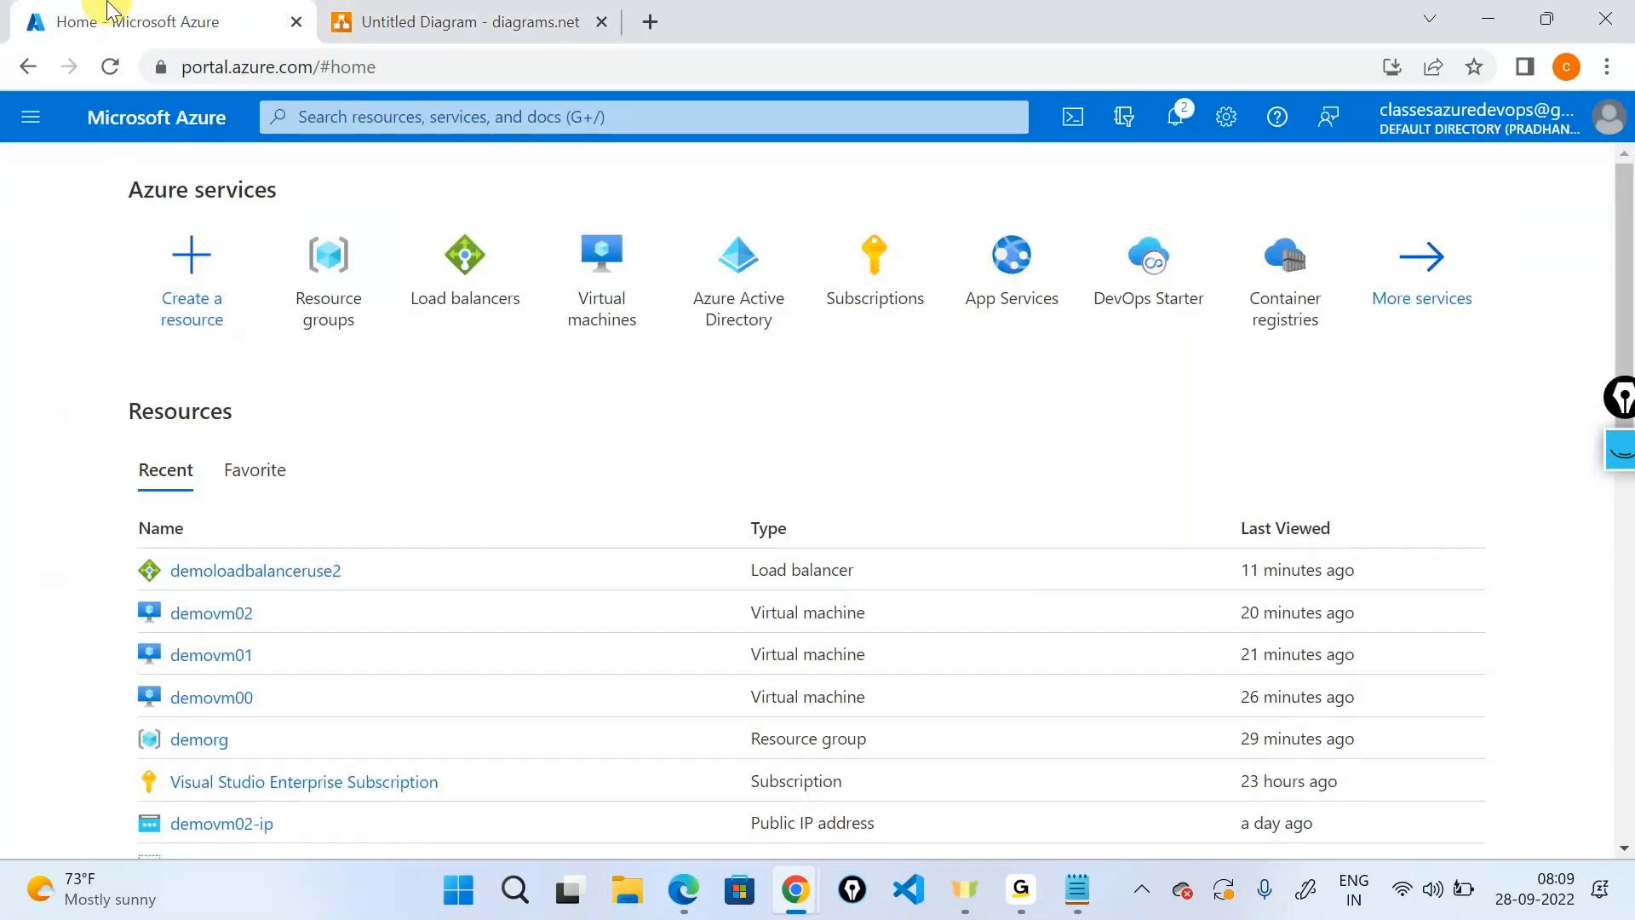
mouse_move(749, 272)
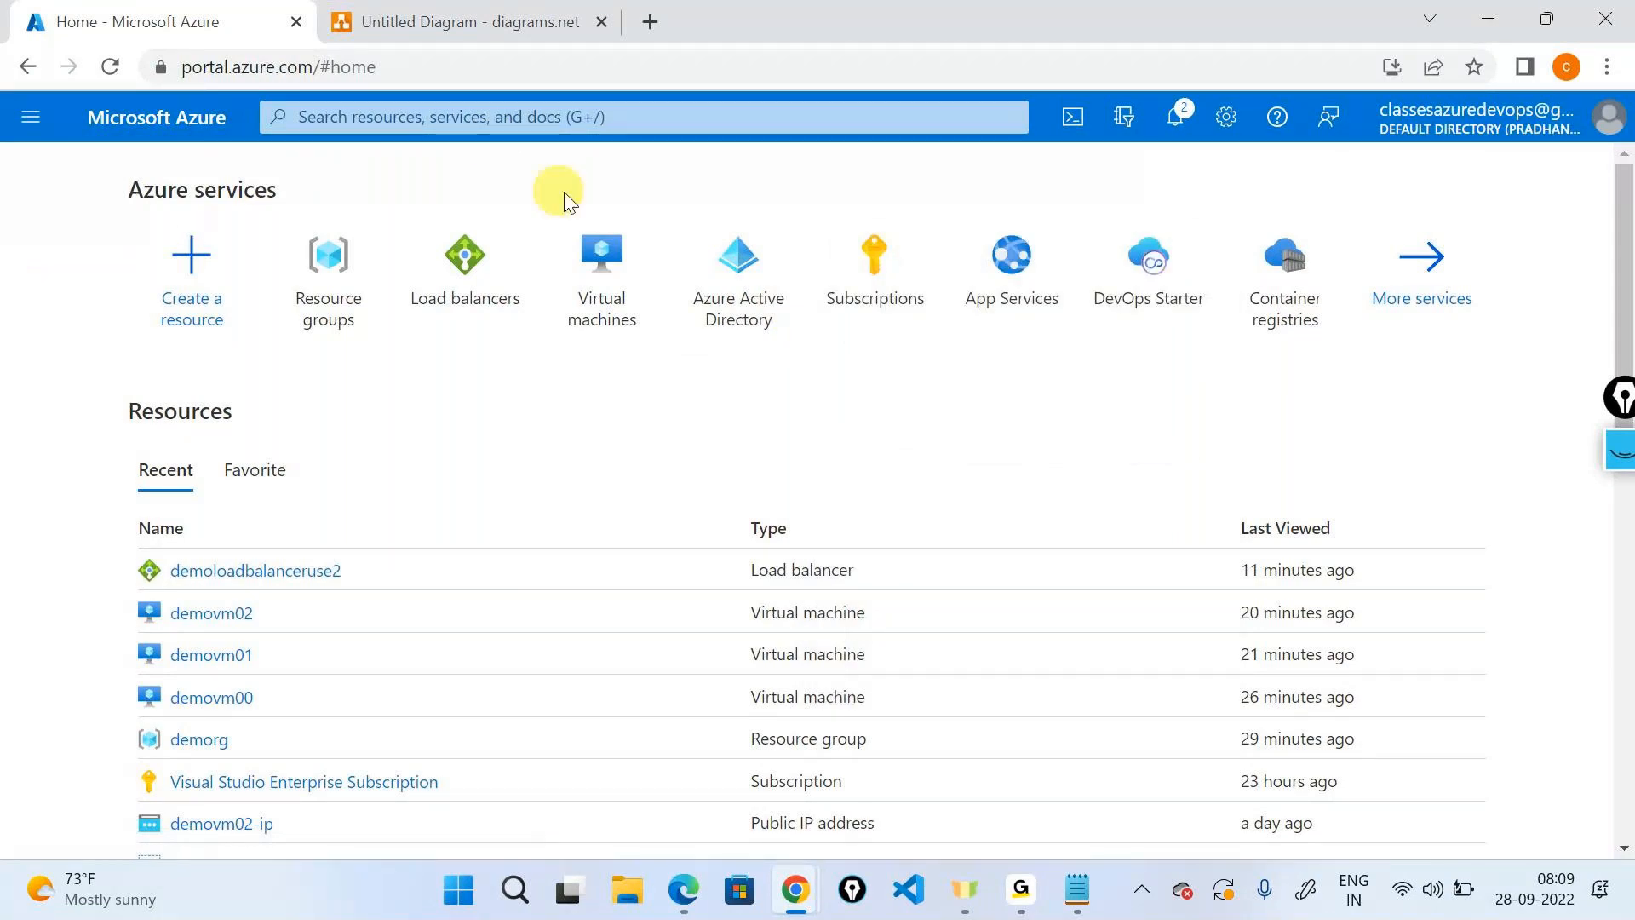
left_click(737, 264)
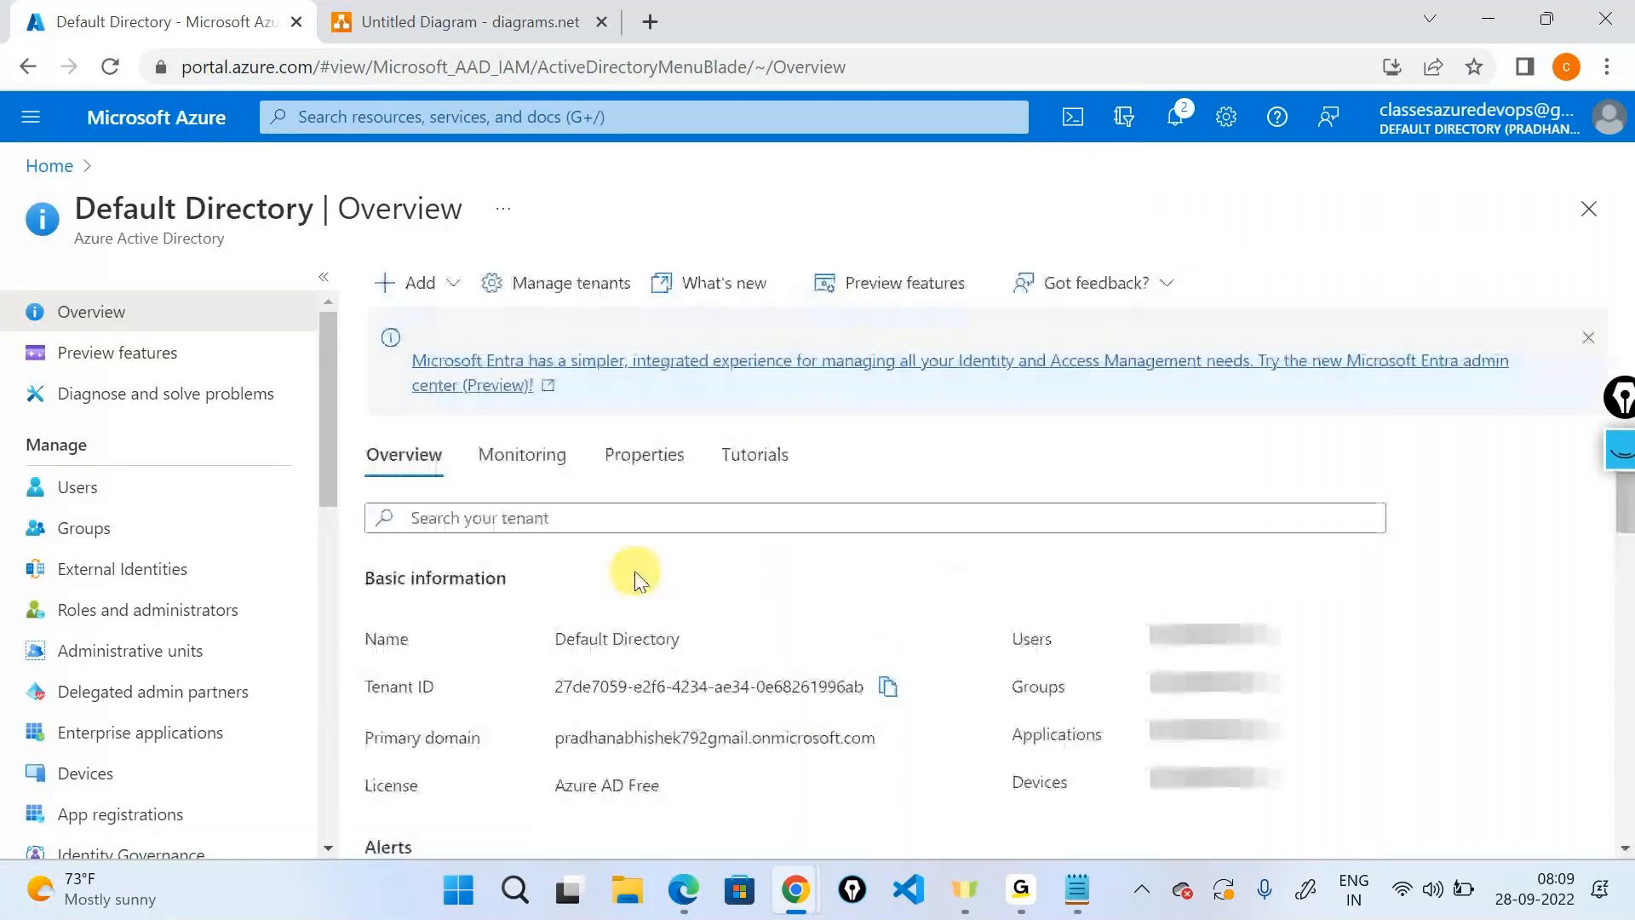
left_click_drag(558, 709, 920, 694)
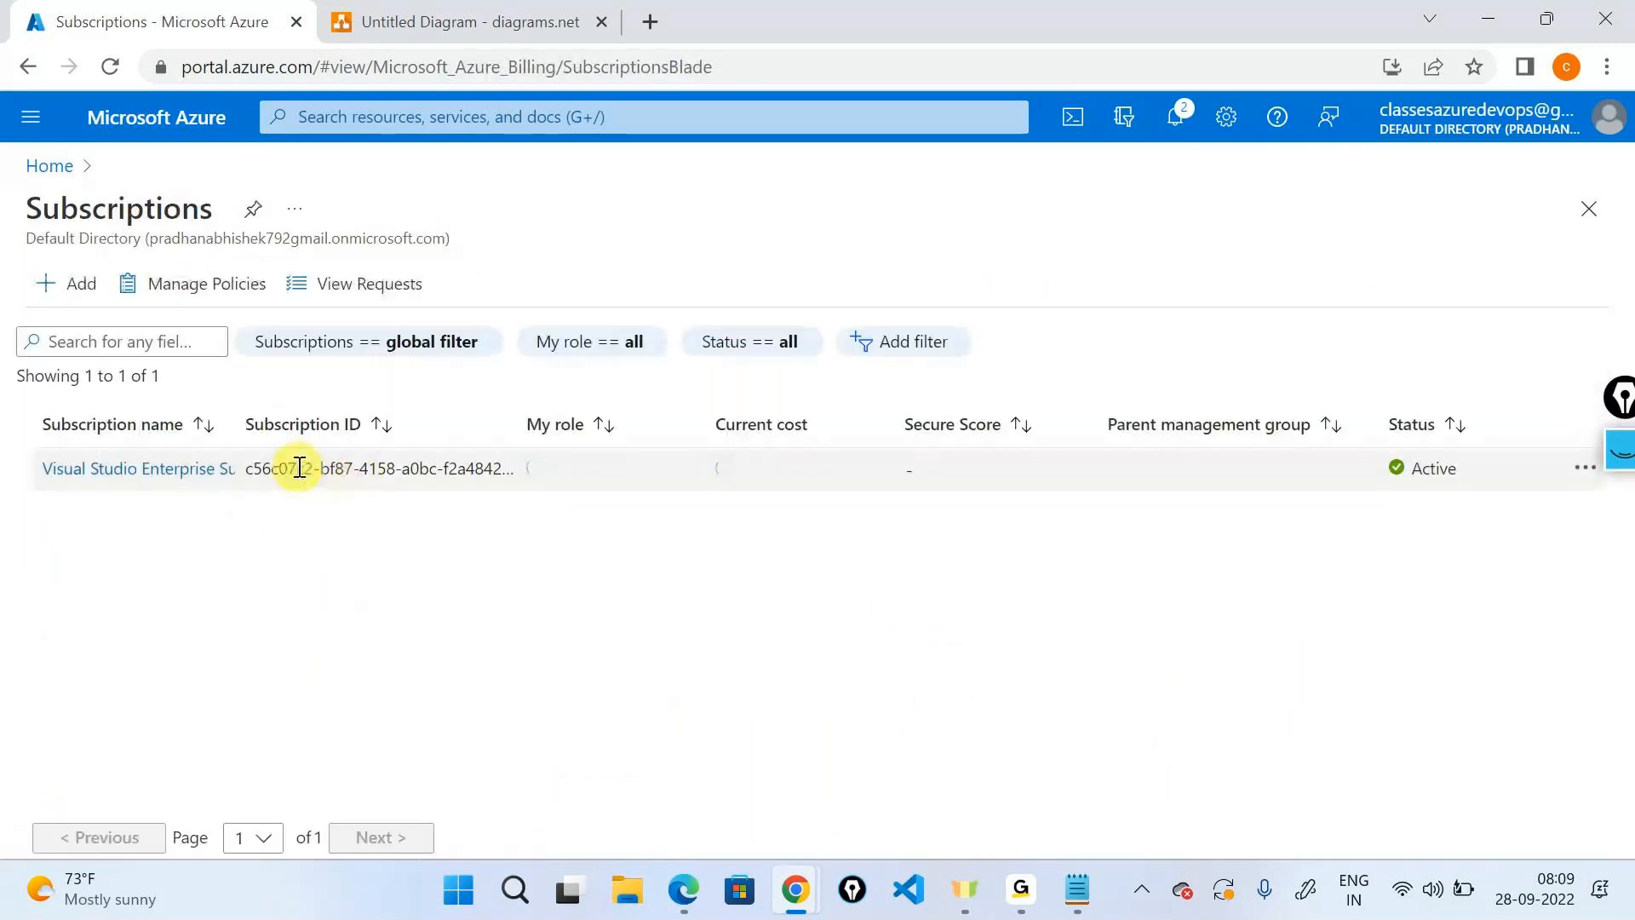
left_click_drag(247, 467, 509, 492)
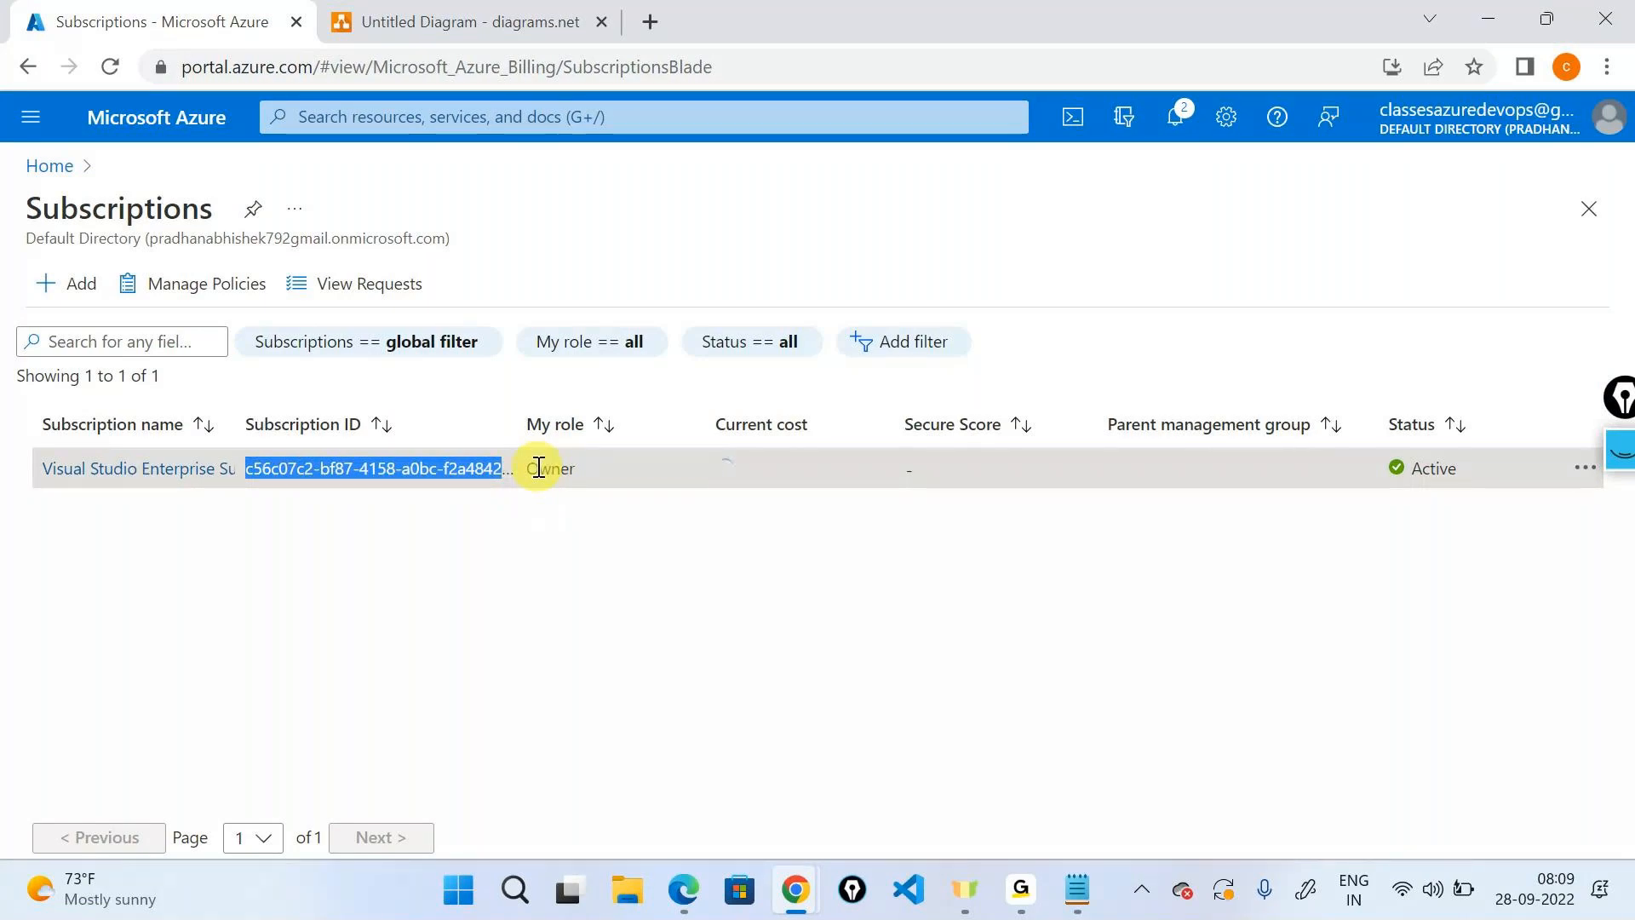
key("ctrl+Tab")
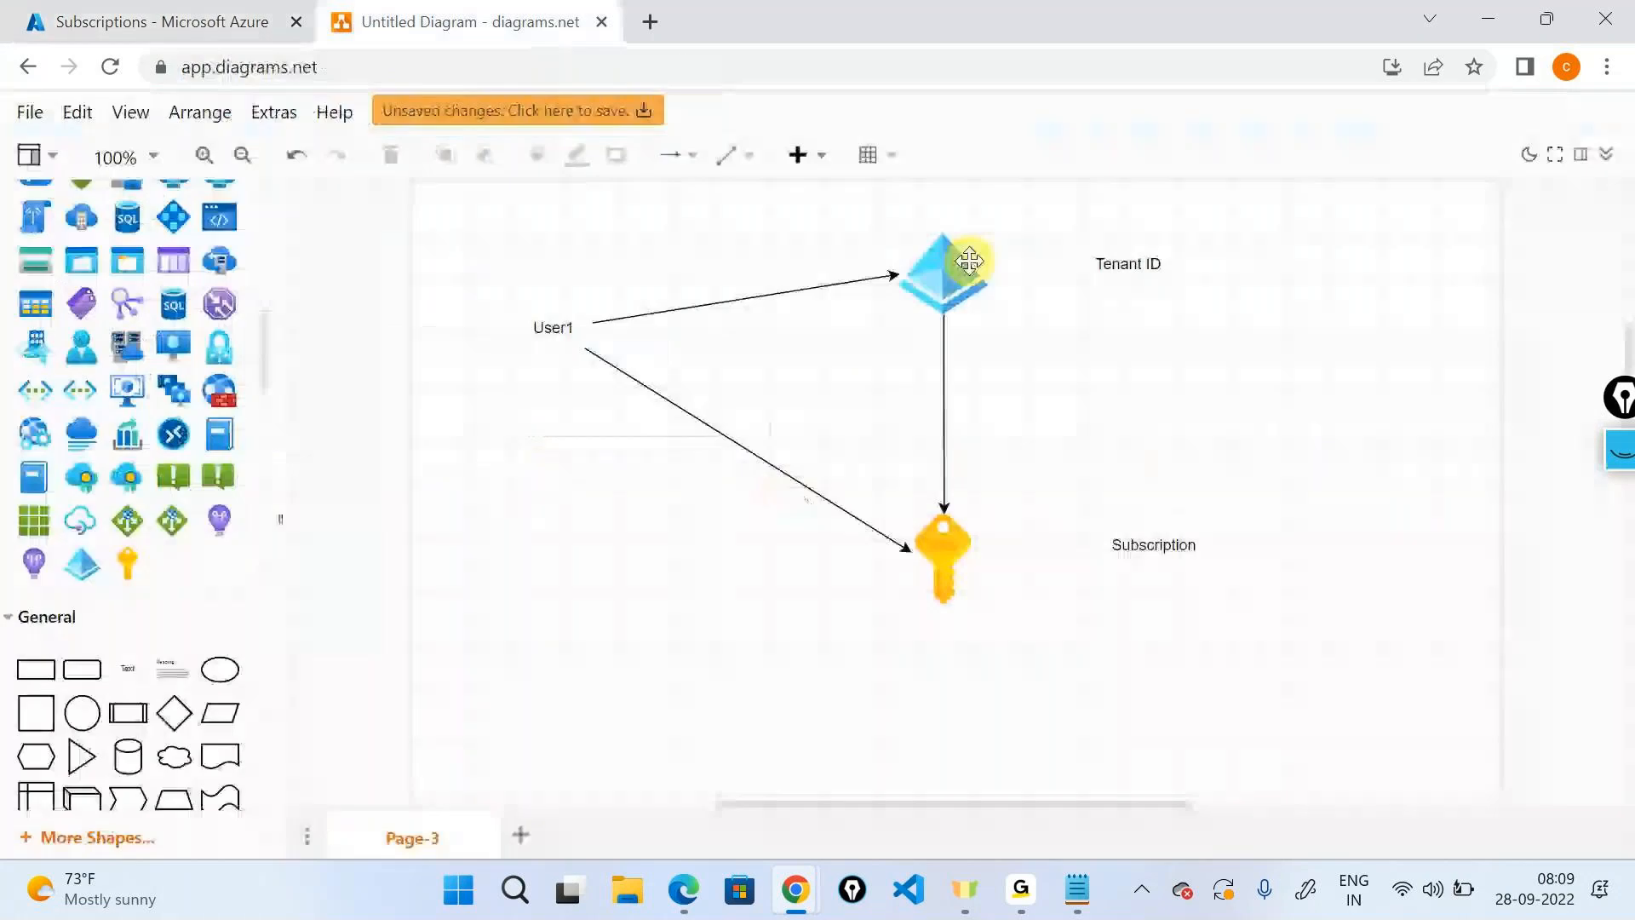
Delete both User1 arrows and move the User1 label down level with the key.
left_click(693, 419)
key("Delete")
left_click(725, 293)
key("Delete")
left_click(566, 337)
left_click_drag(566, 337, 917, 569)
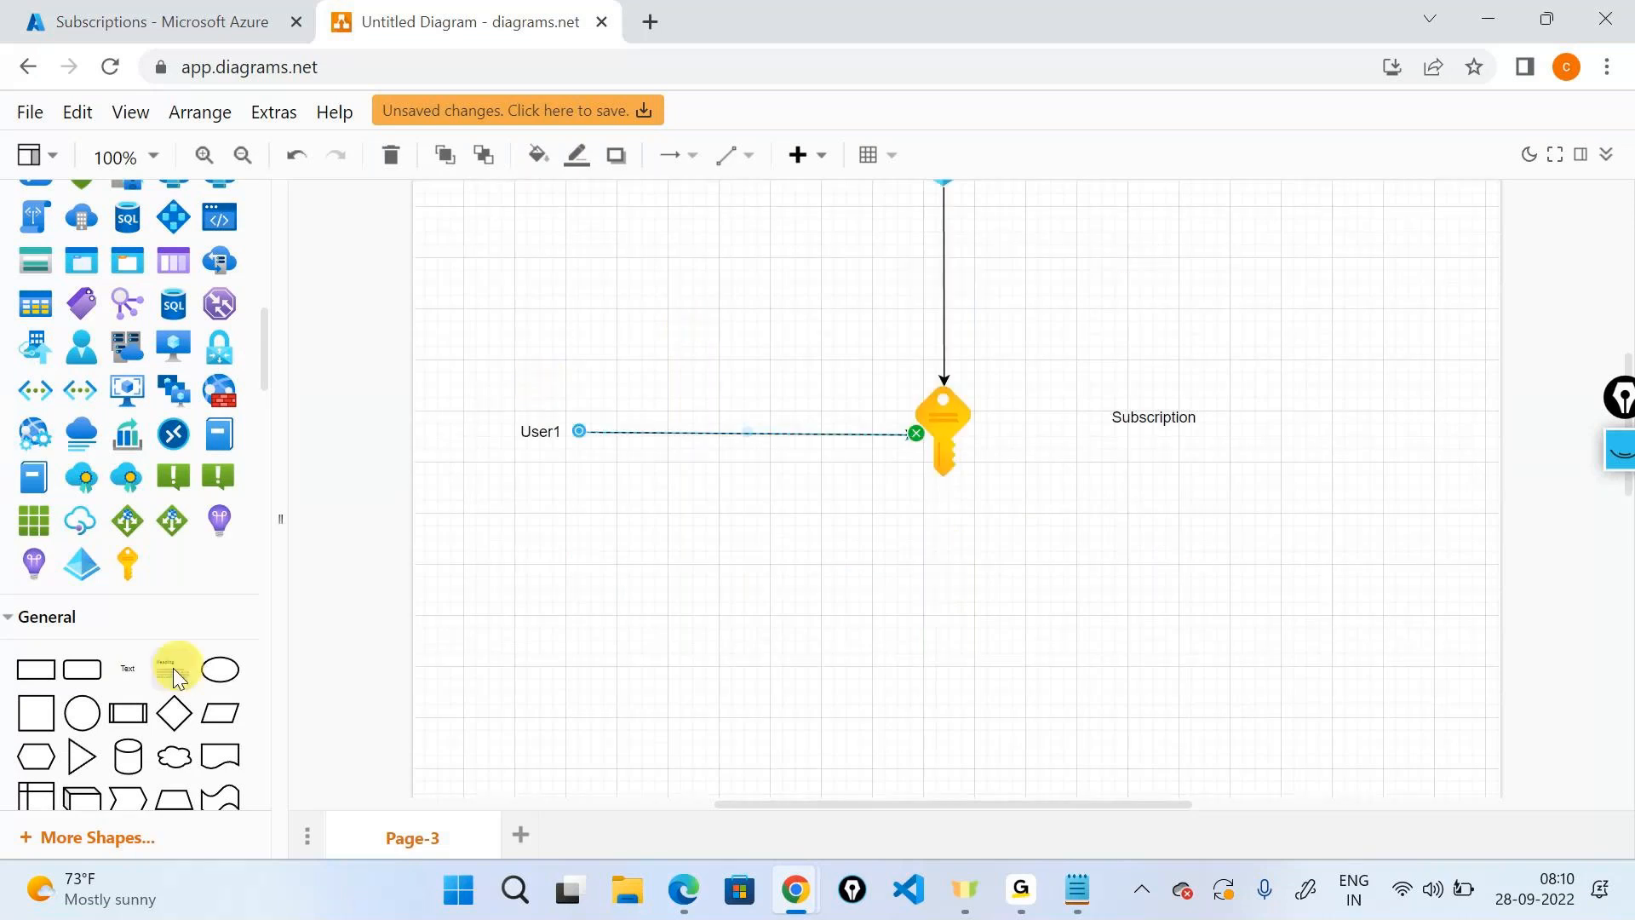
Add a 'Resource Group' text label below User1.
left_click_drag(128, 668, 496, 570)
type("Resou")
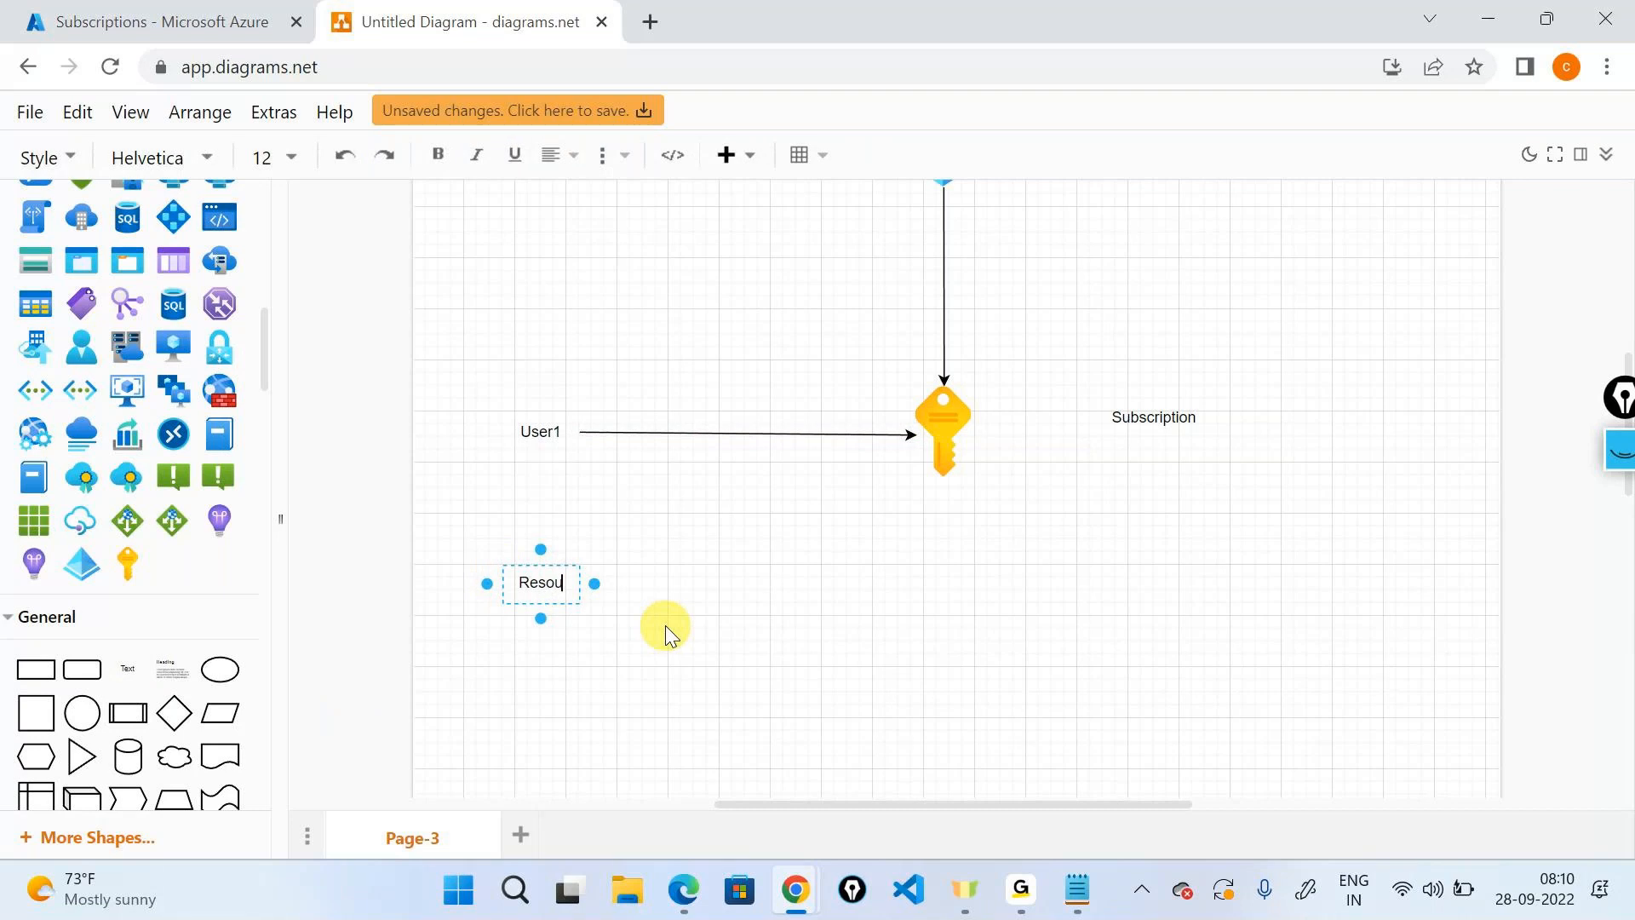
type("rce Group")
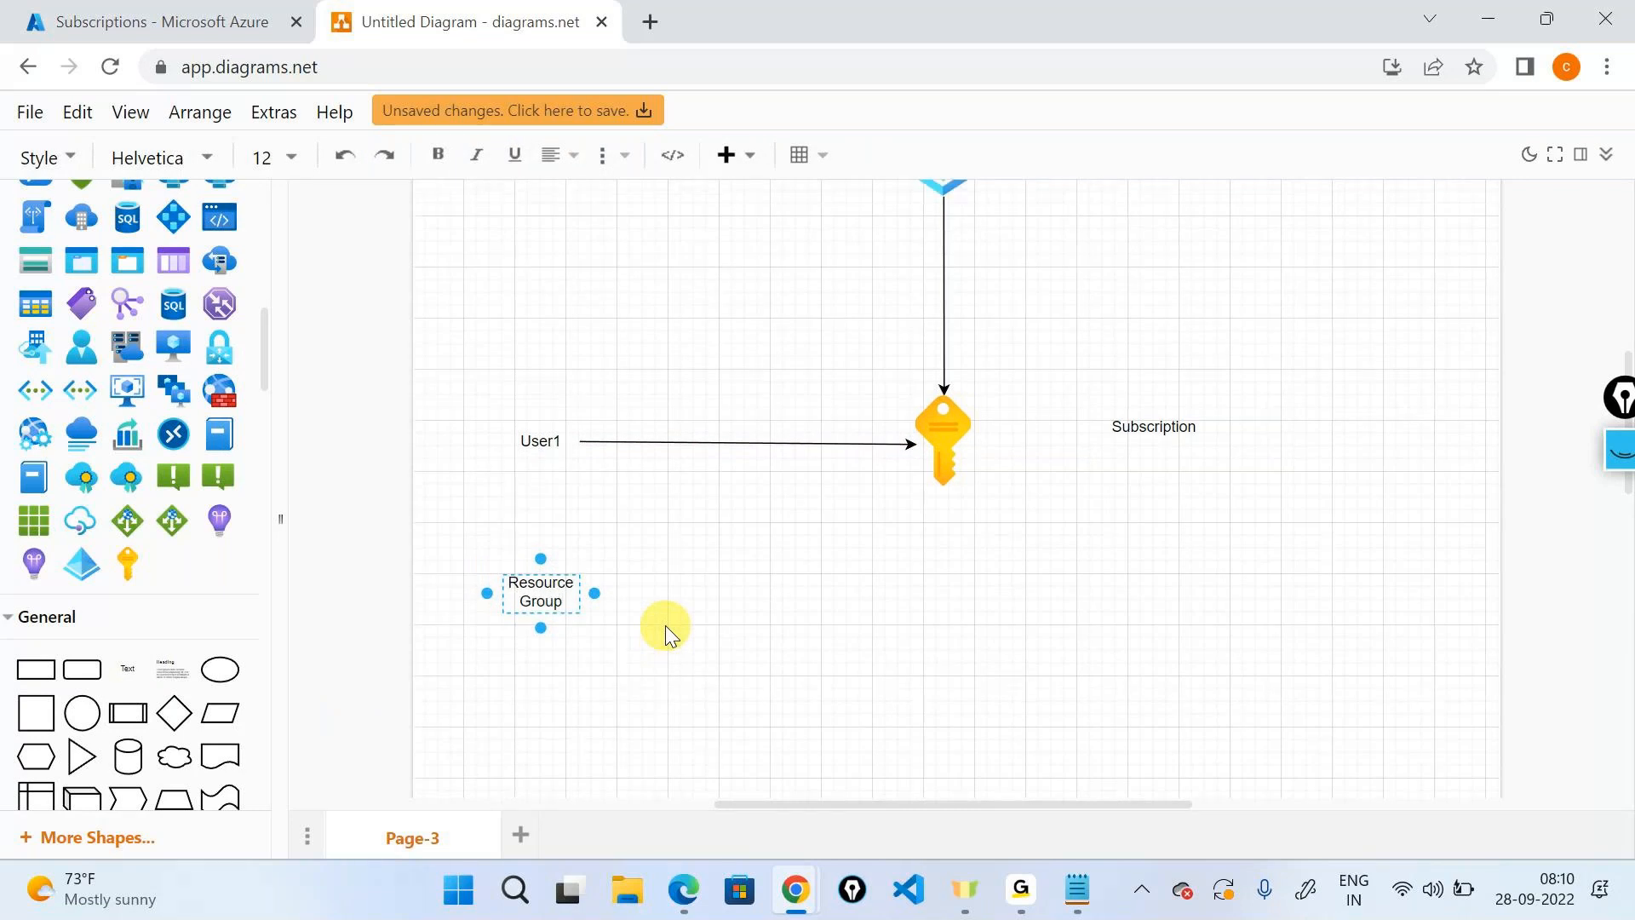
left_click(666, 625)
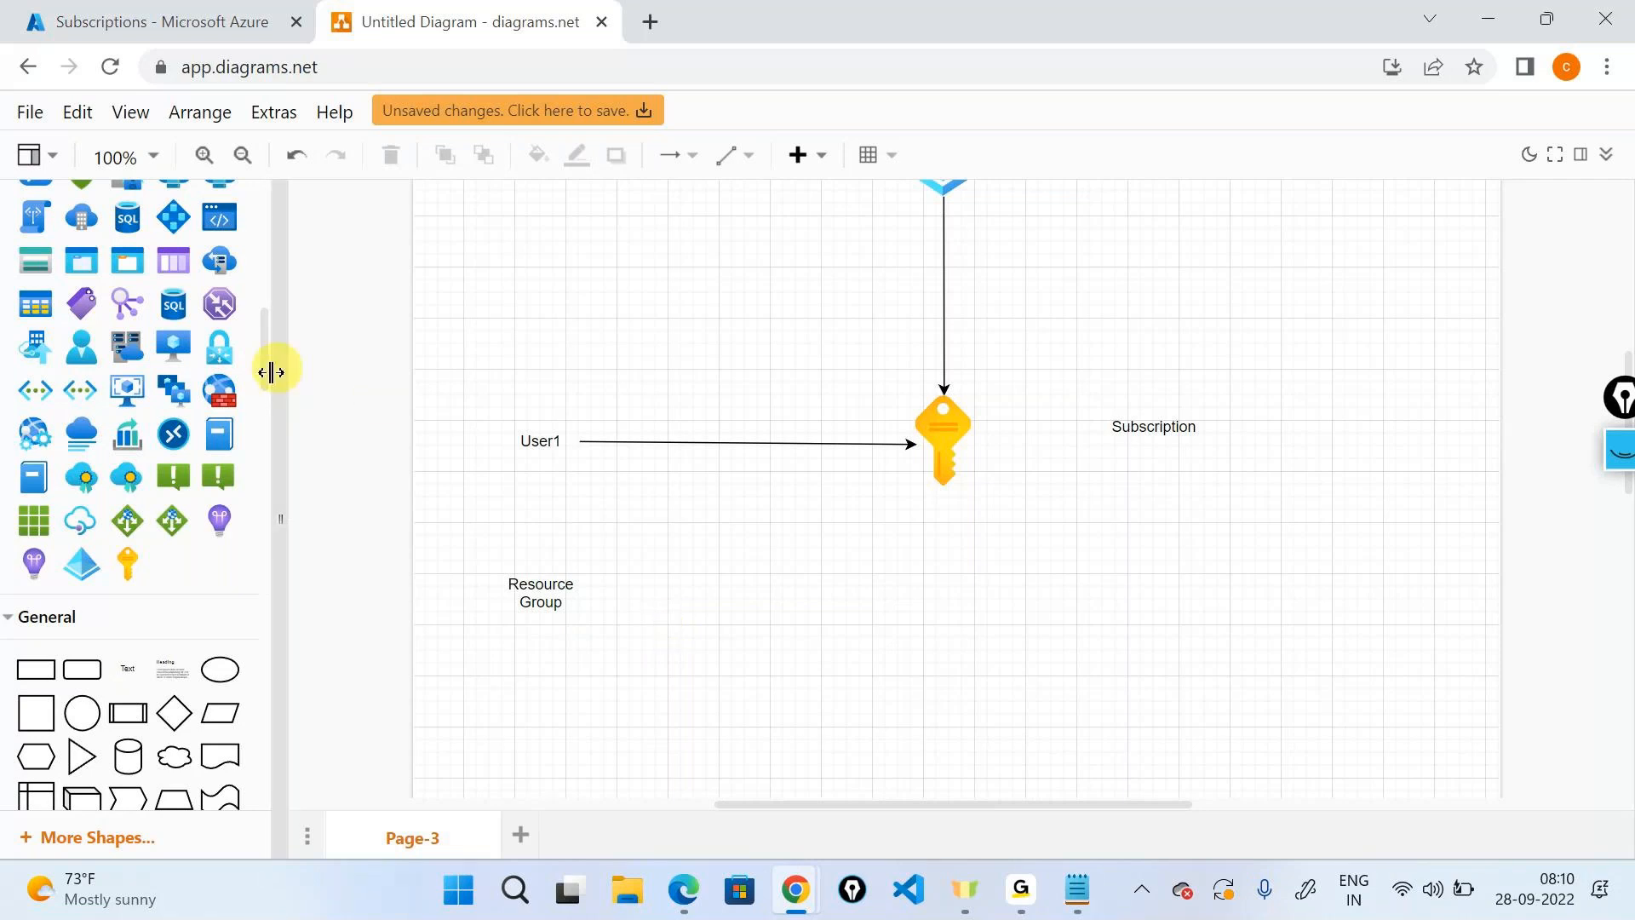
Insert a resource group cube icon below the key and shrink it to icon size.
scroll(228, 407, "up", 1)
scroll(228, 407, "up", 4)
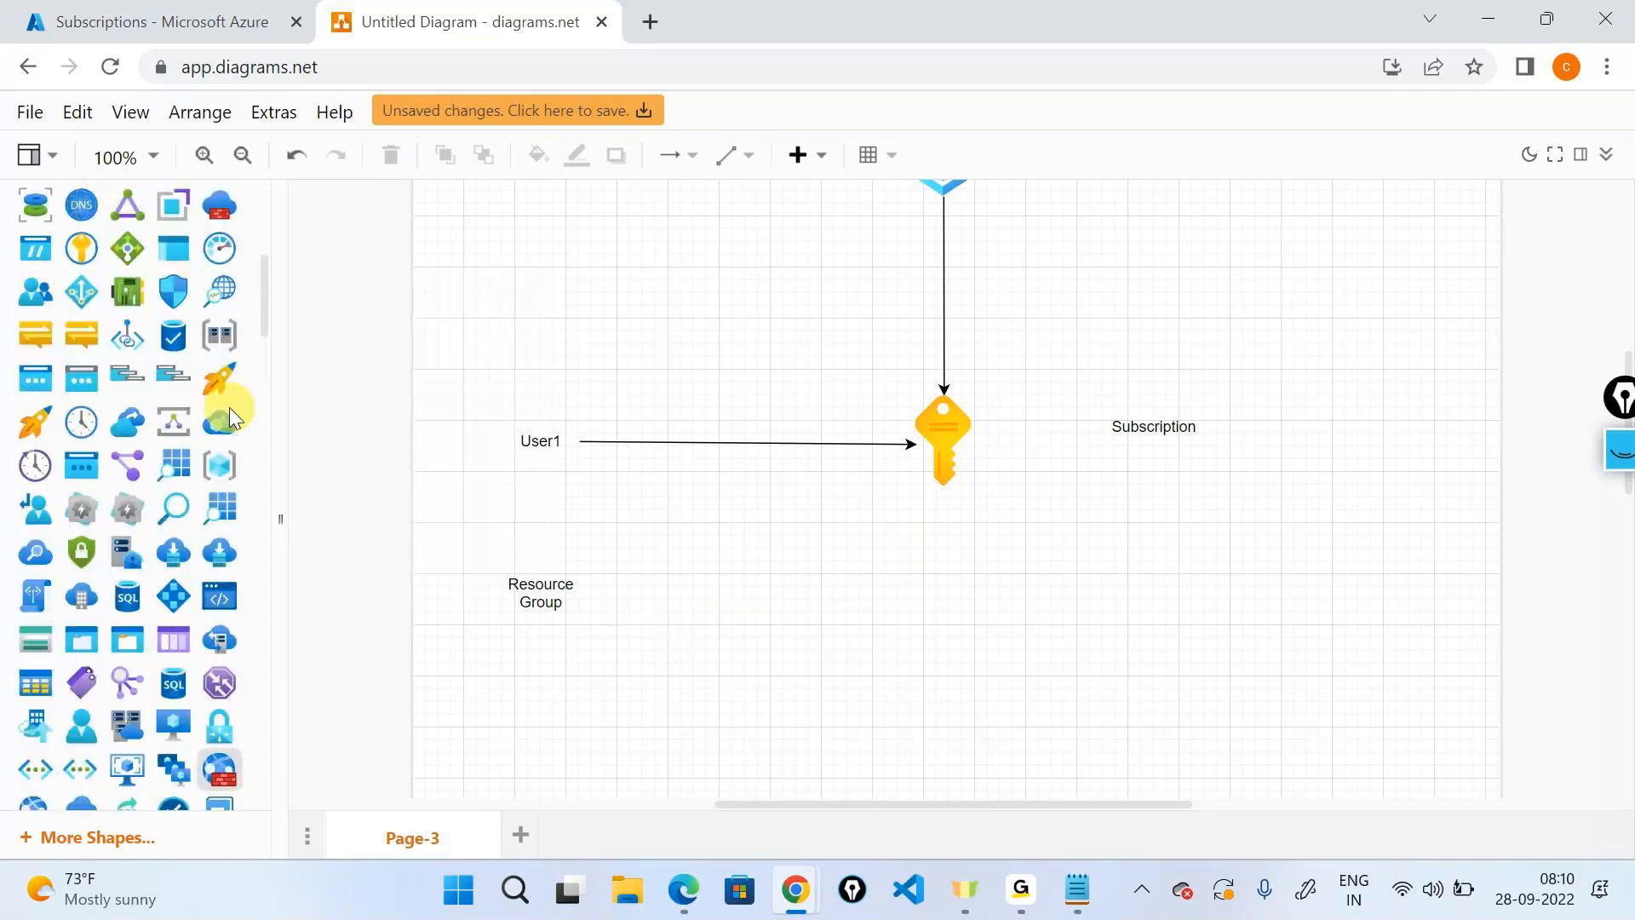
left_click(219, 469)
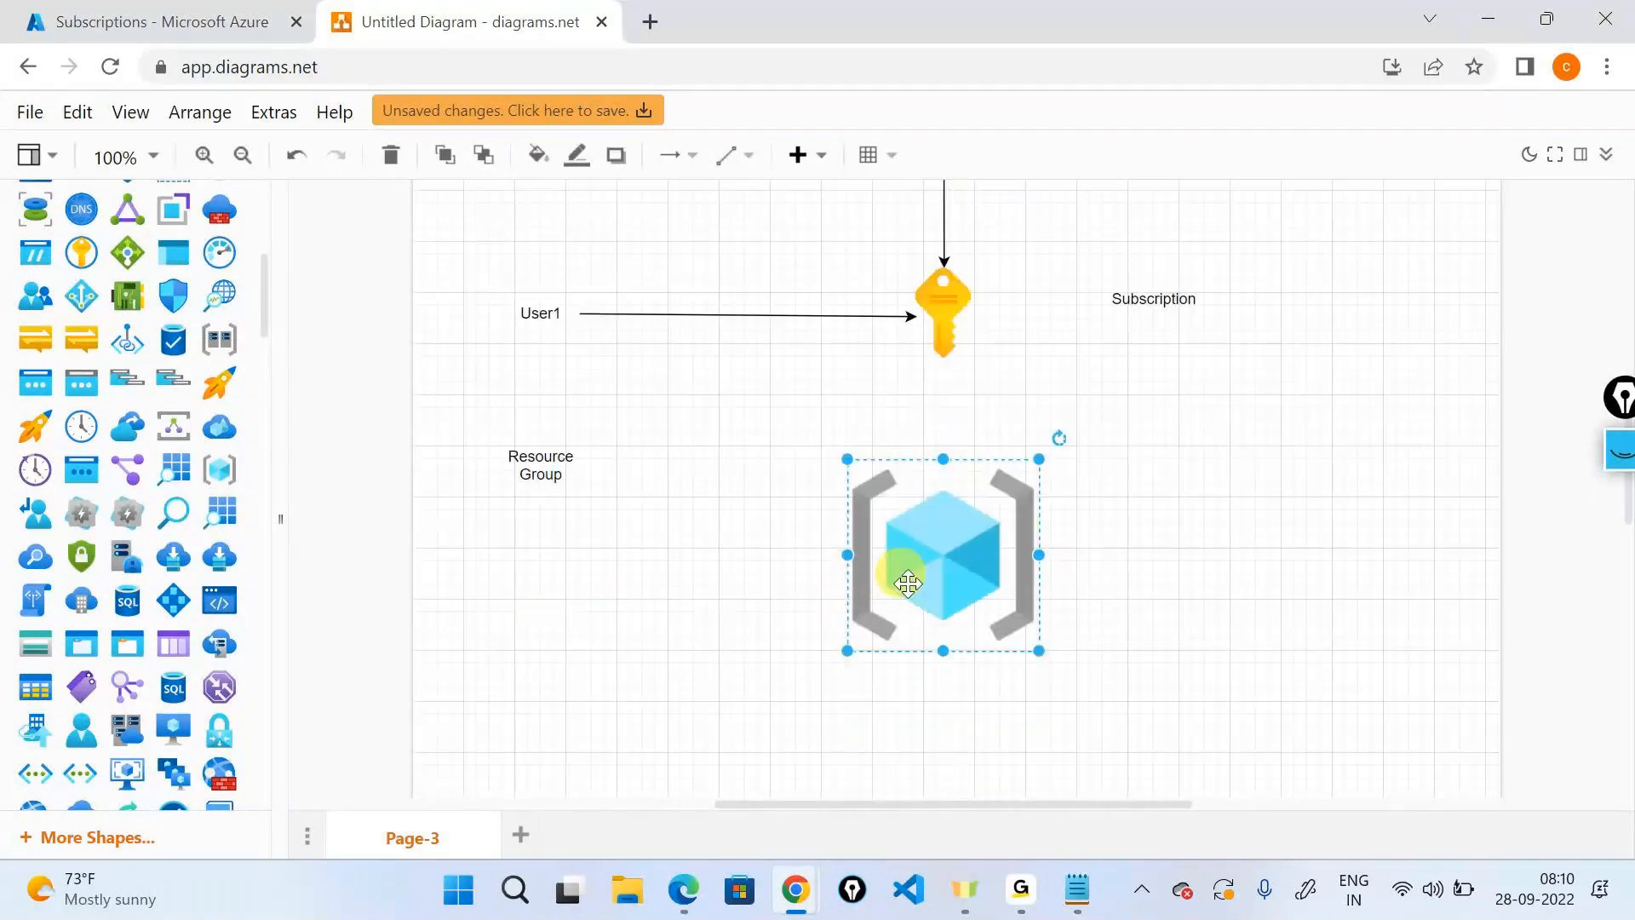
left_click_drag(1041, 658, 994, 552)
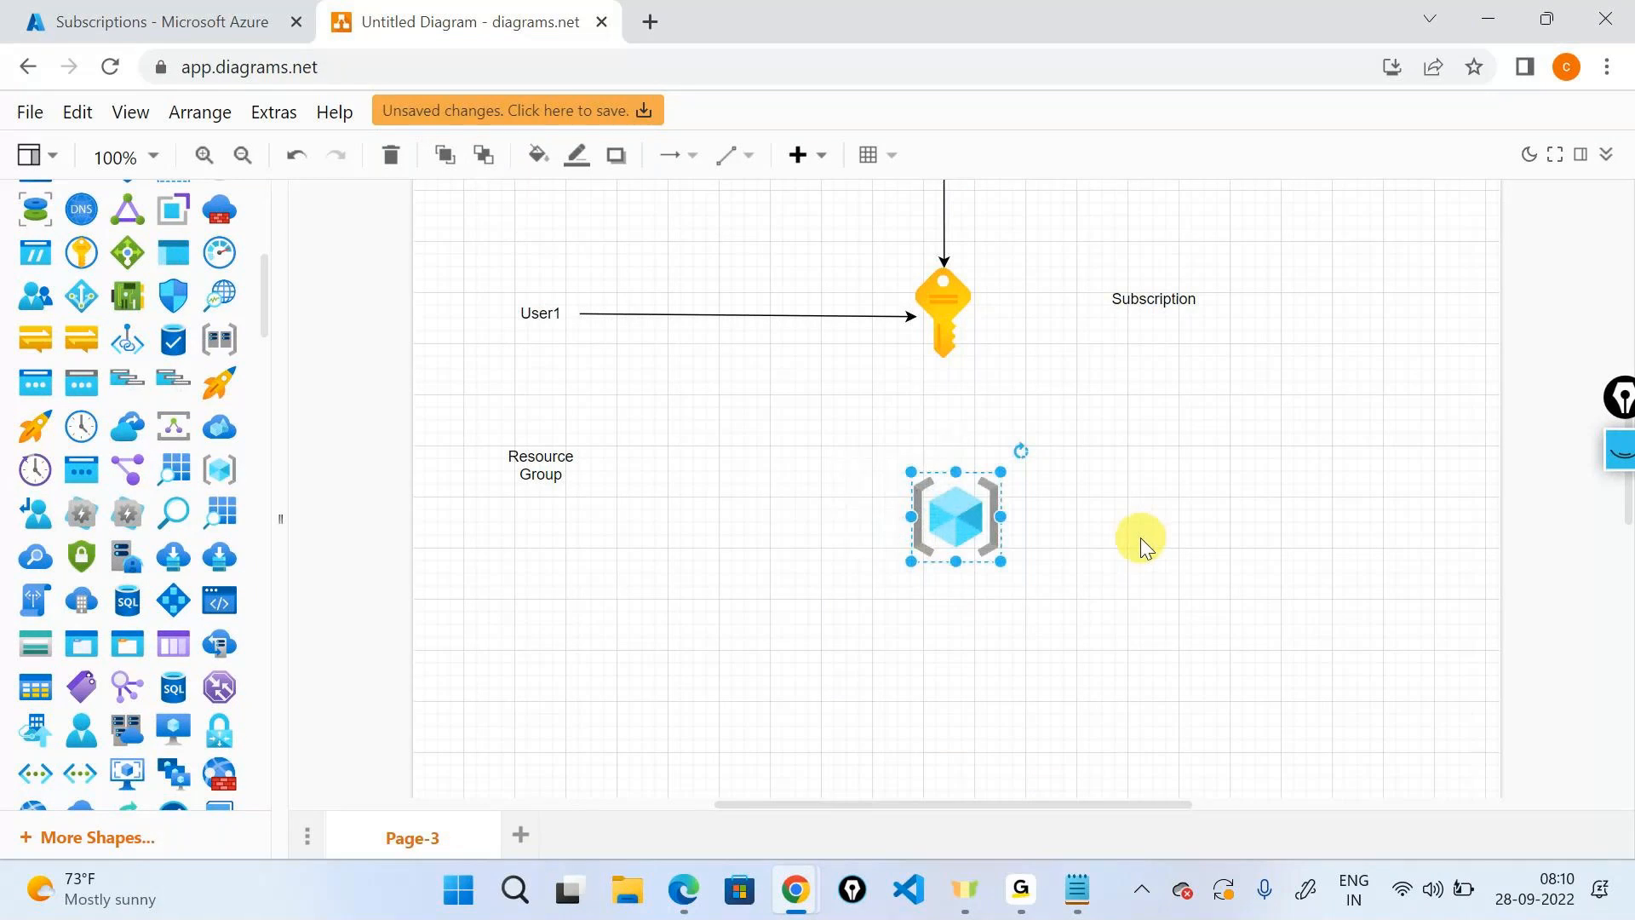
scroll(1141, 538, "up", 3)
left_click(937, 431)
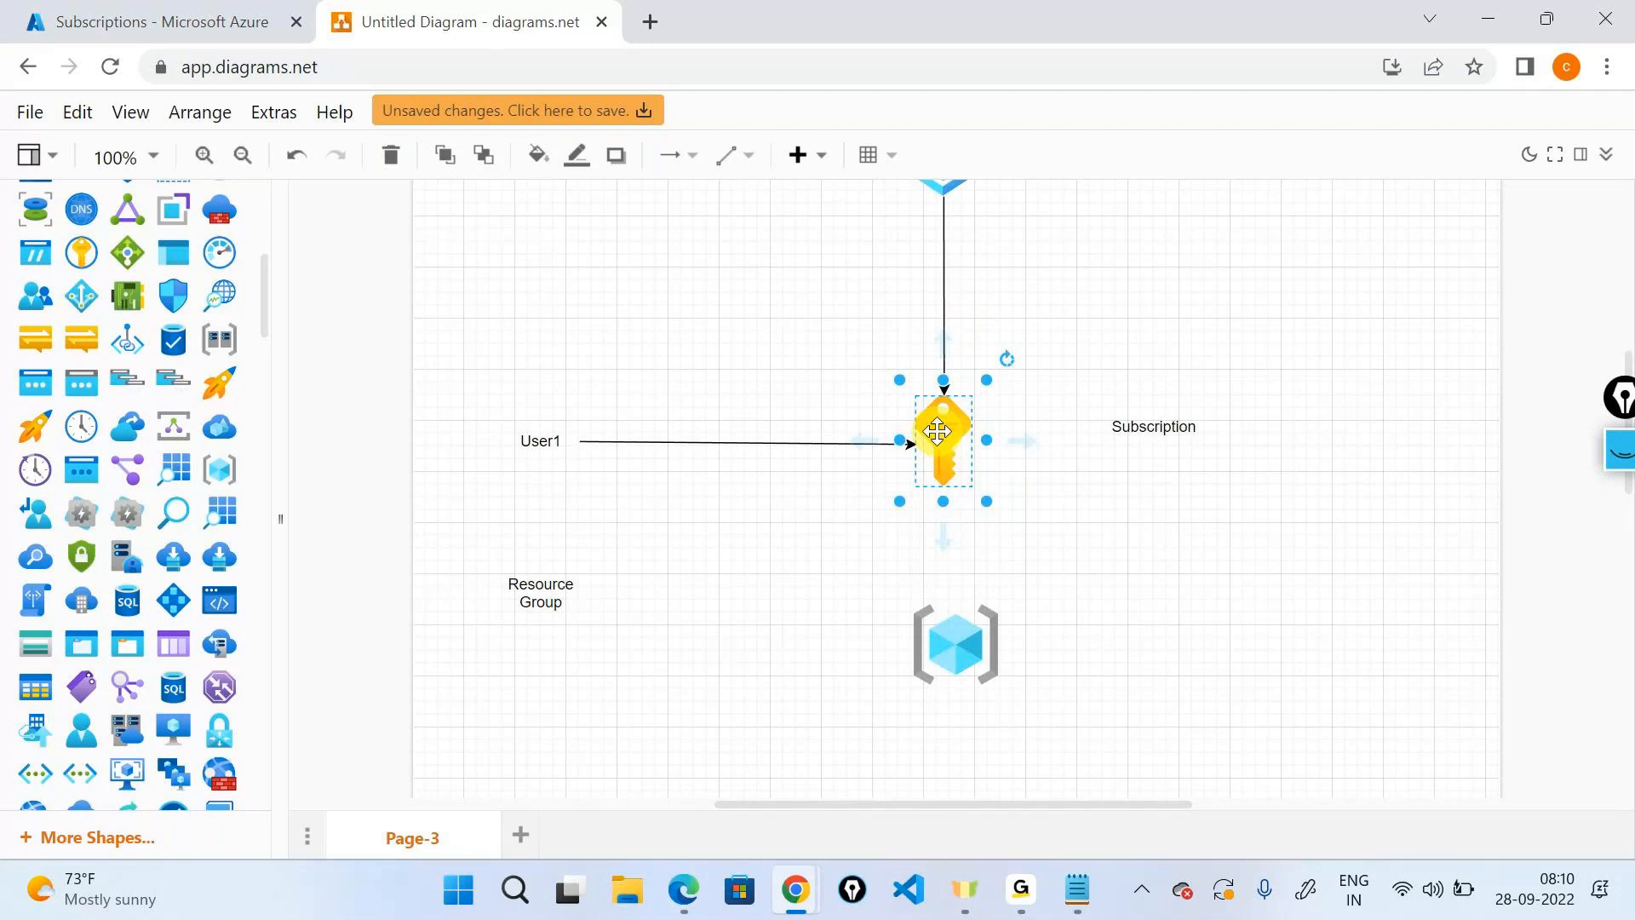
scroll(937, 432, "up", 3)
left_click(938, 304)
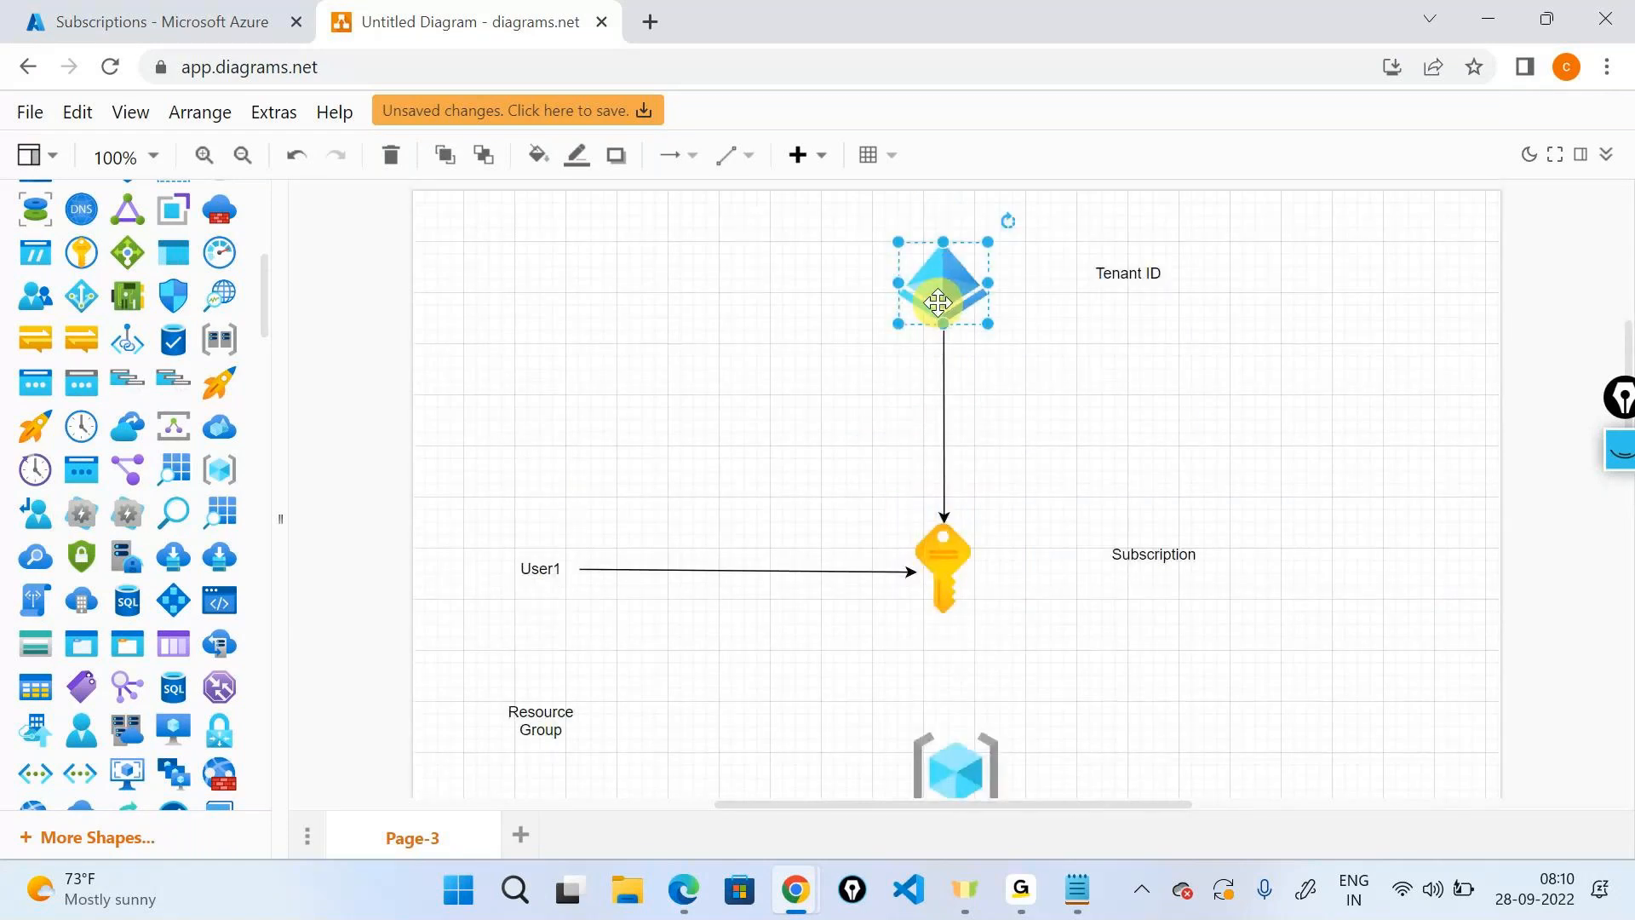
Draw an arrow from the key down to the resource group cube.
scroll(937, 303, "down", 3)
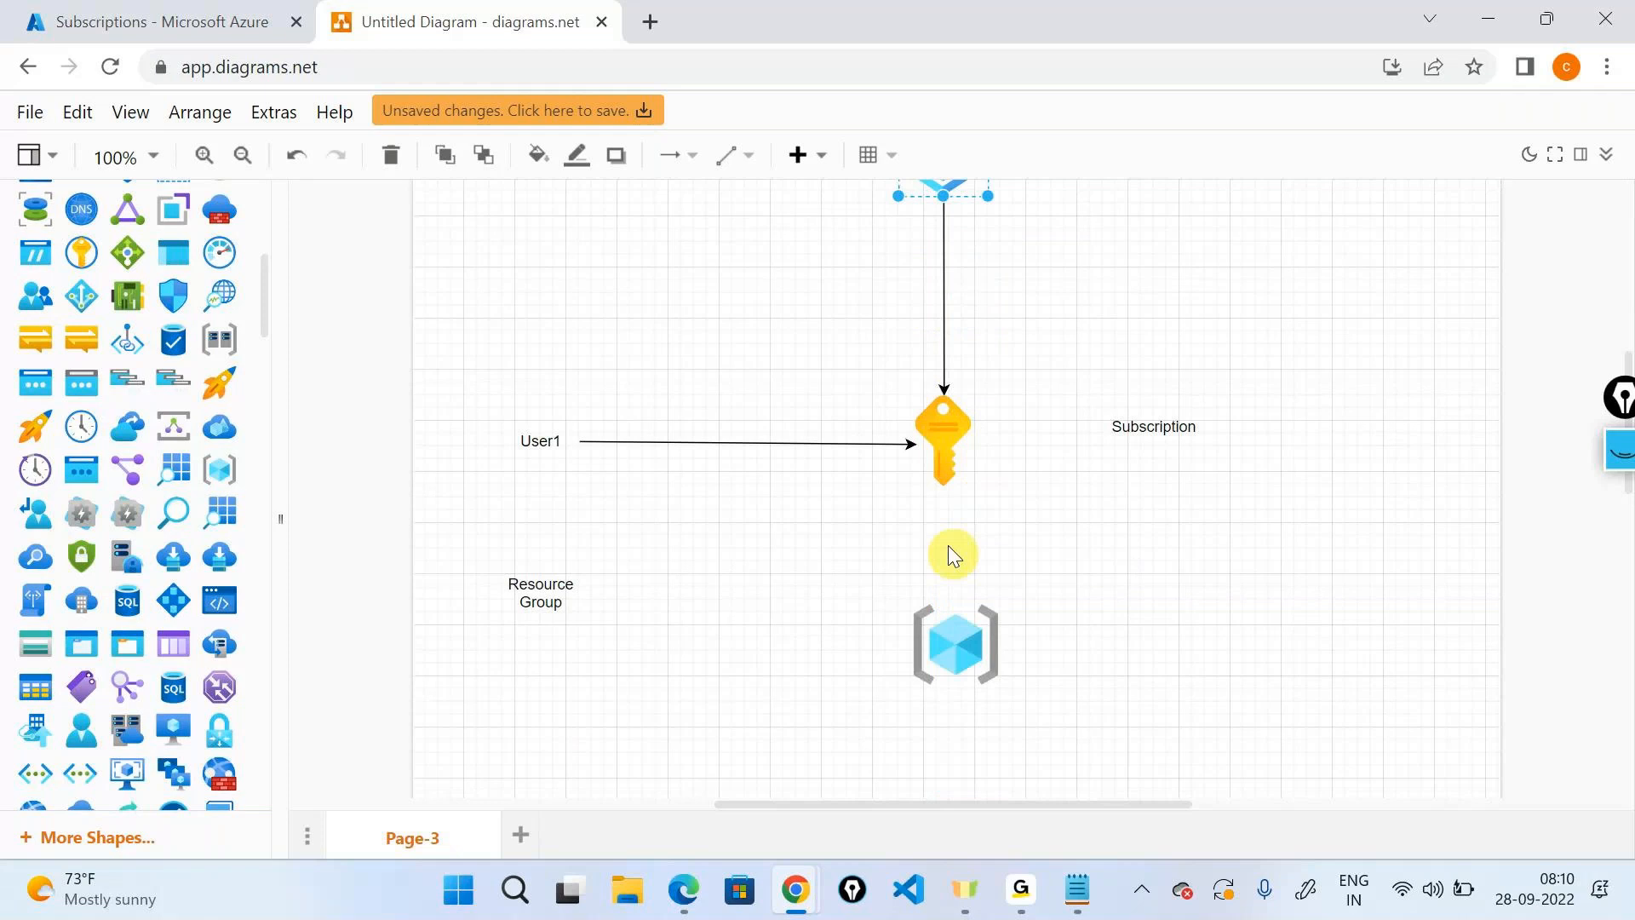
left_click_drag(930, 451, 947, 615)
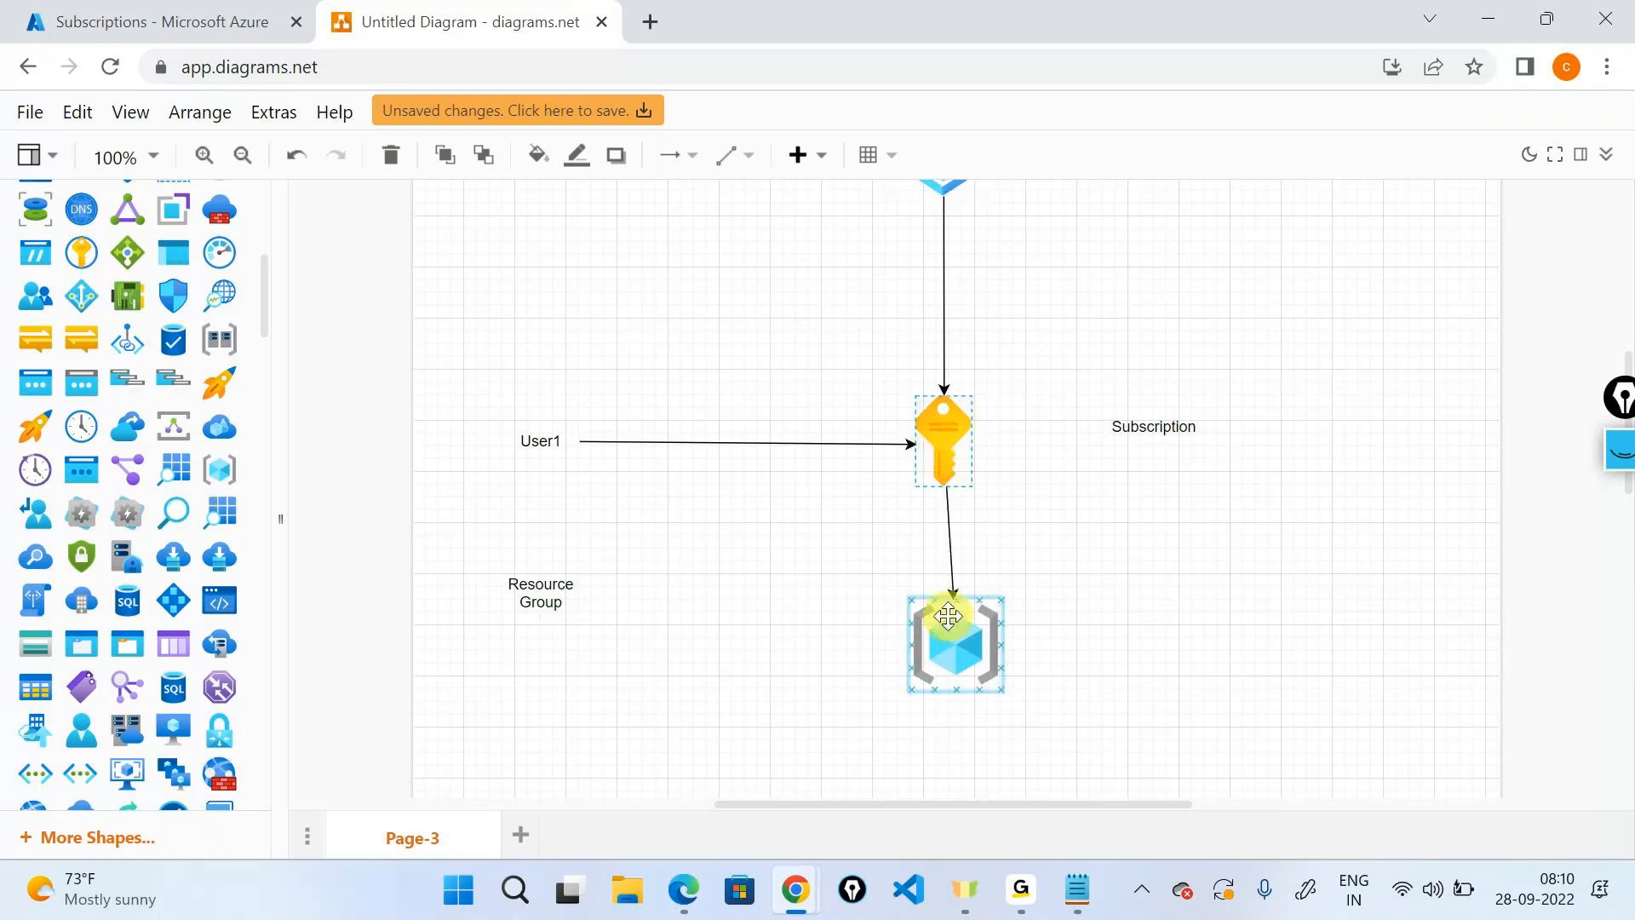
left_click(1102, 665)
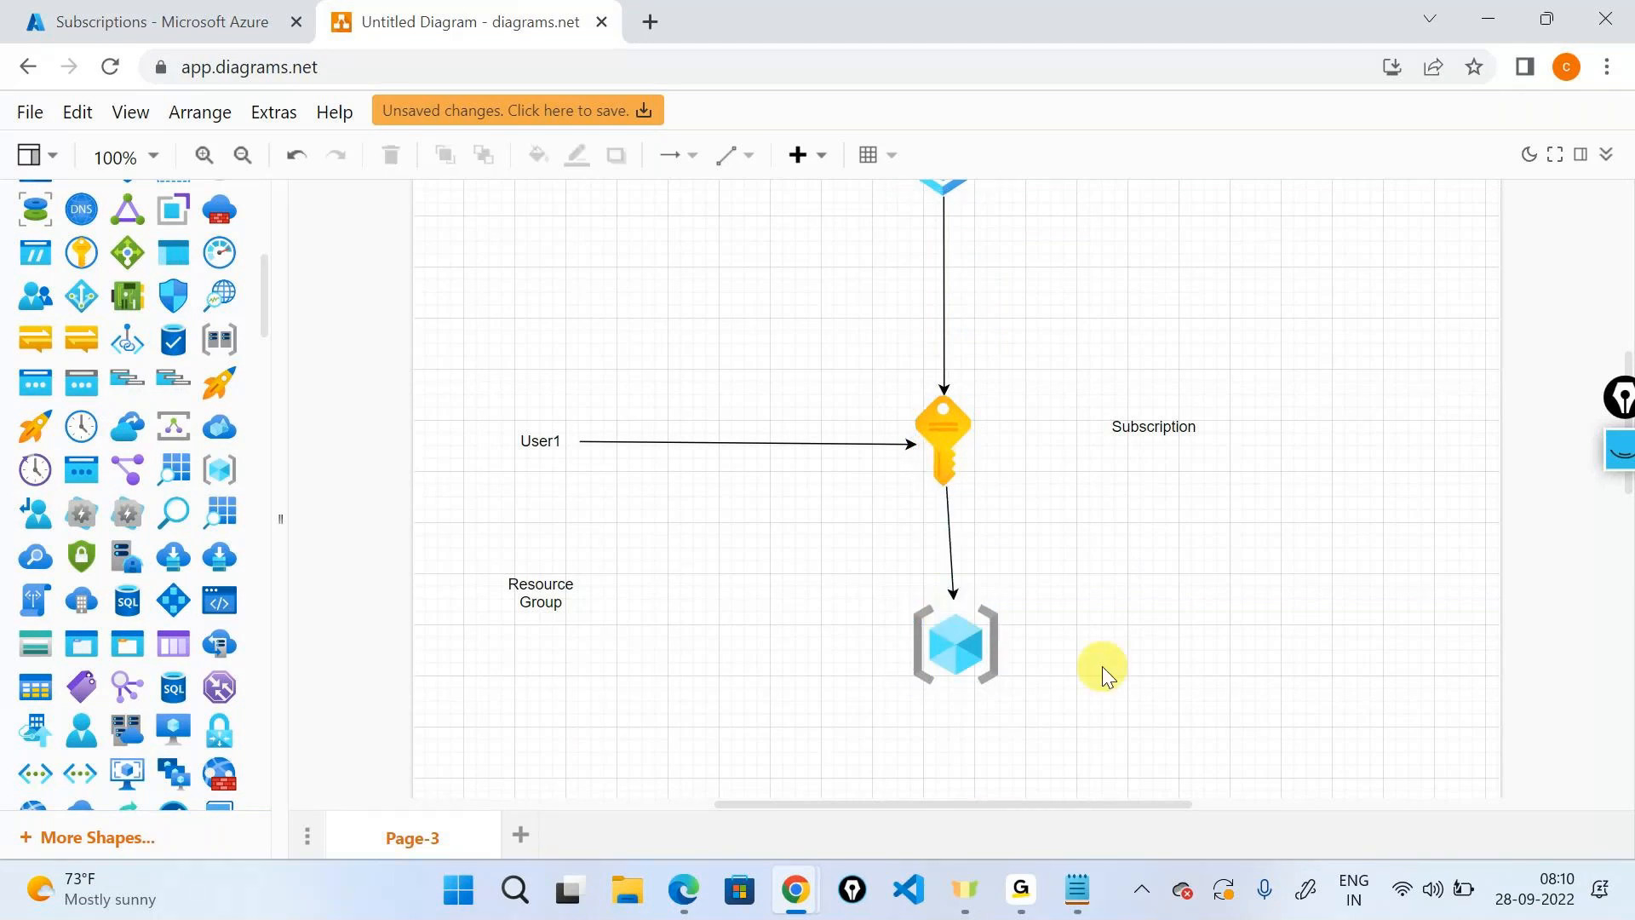
scroll(1096, 666, "up", 3)
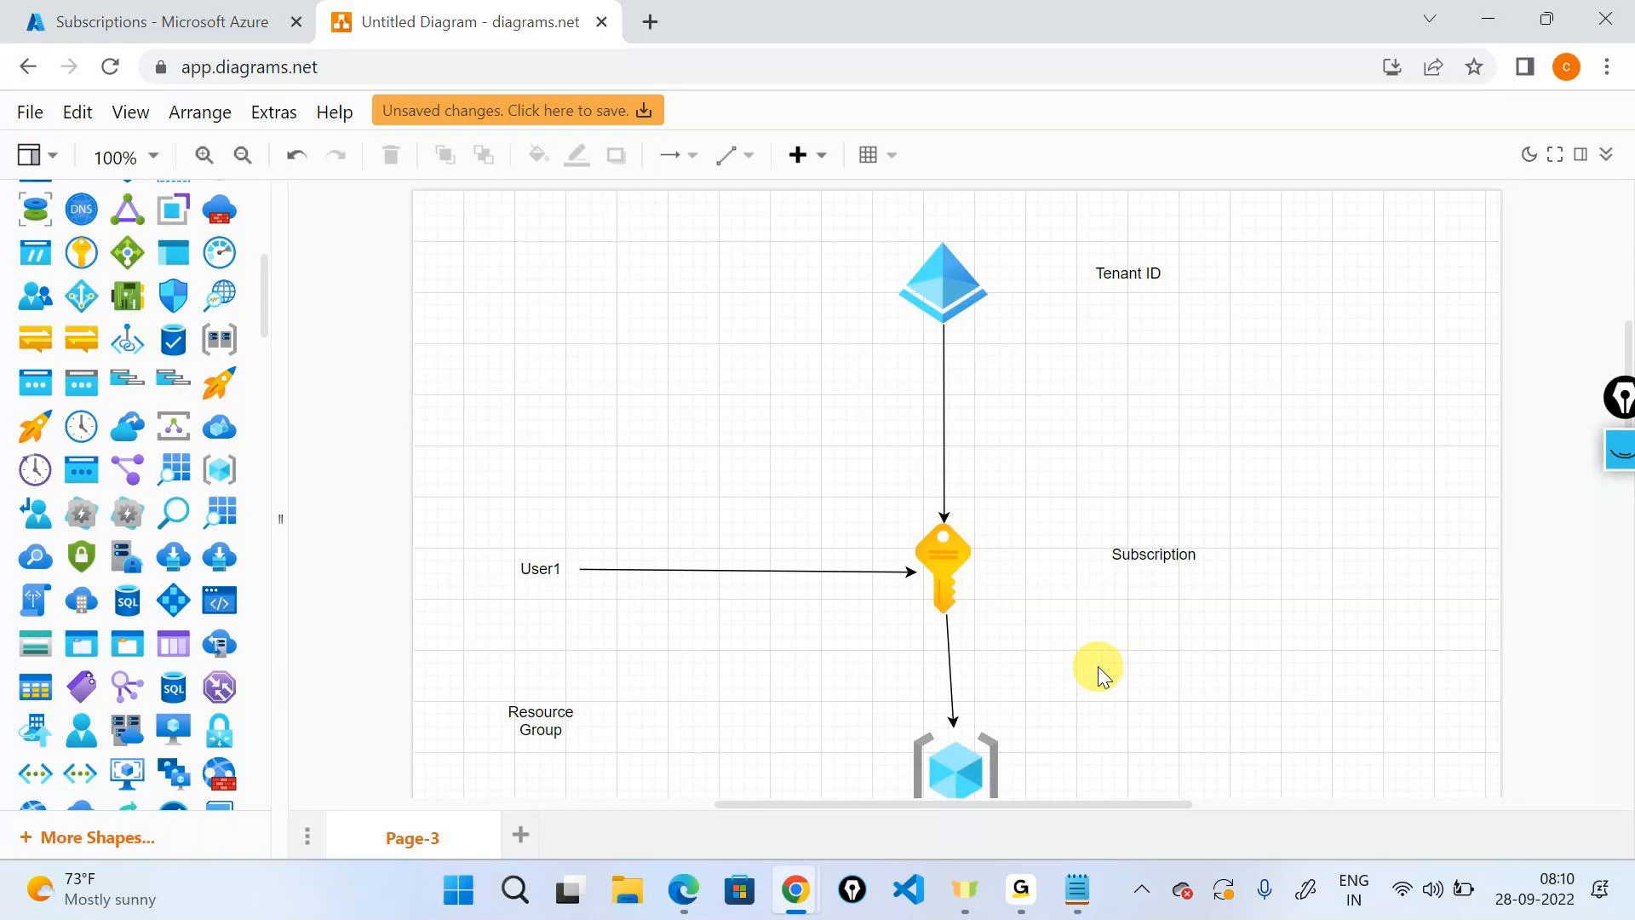
Add an 'OS' text label to the right of Tenant ID.
left_click(1128, 273)
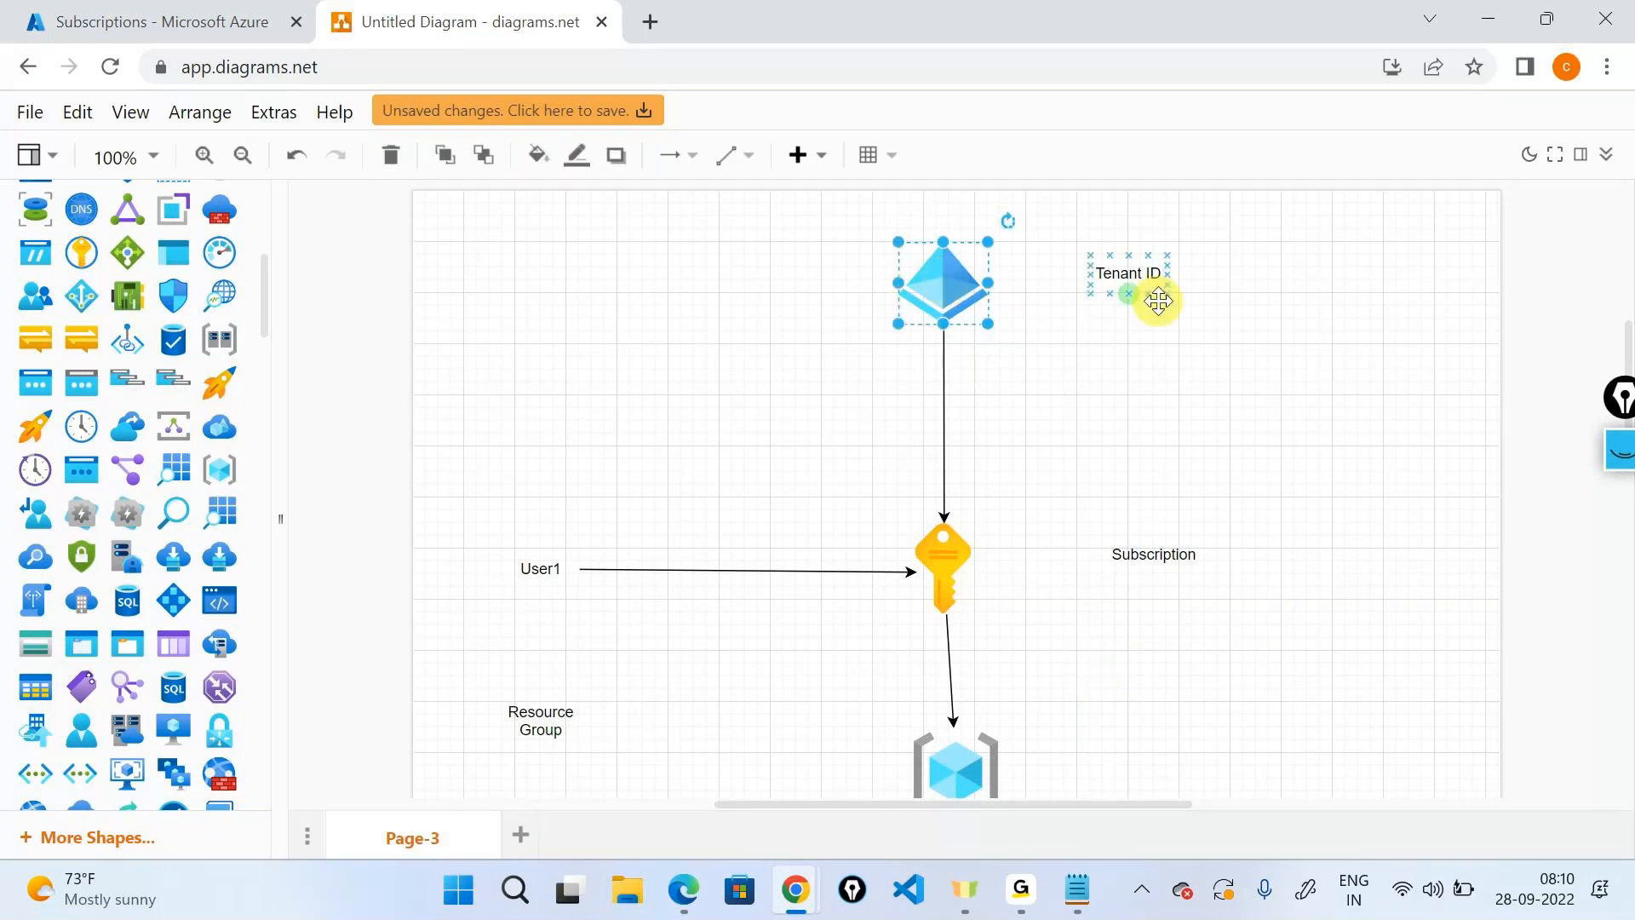
left_click(1300, 334)
scroll(86, 587, "down", 5)
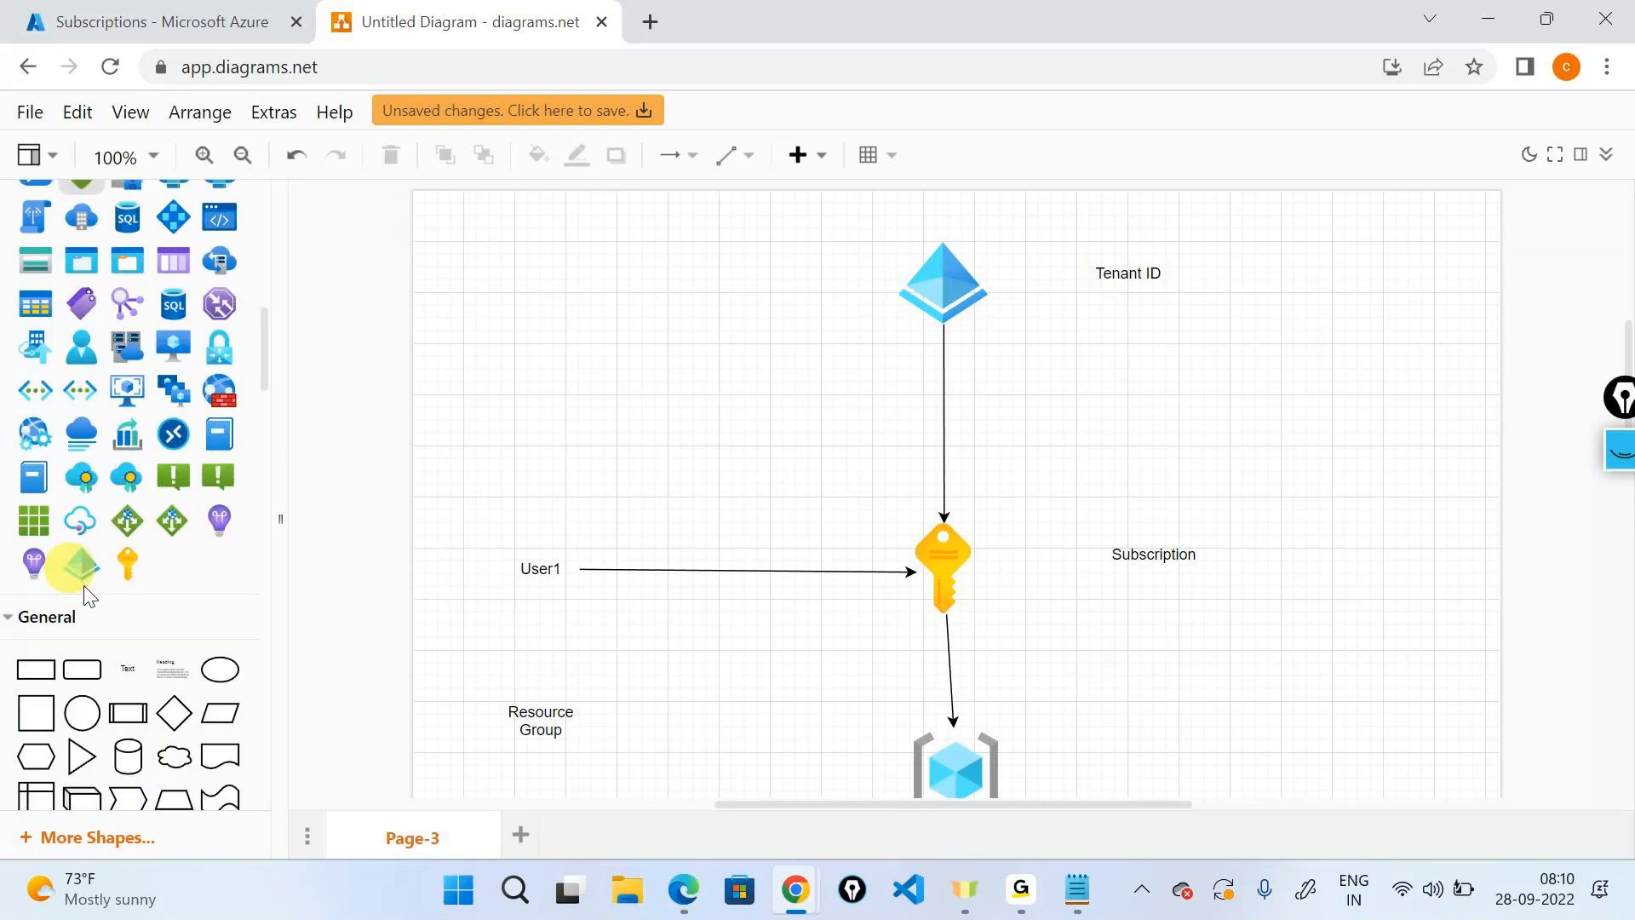
left_click_drag(128, 668, 1442, 271)
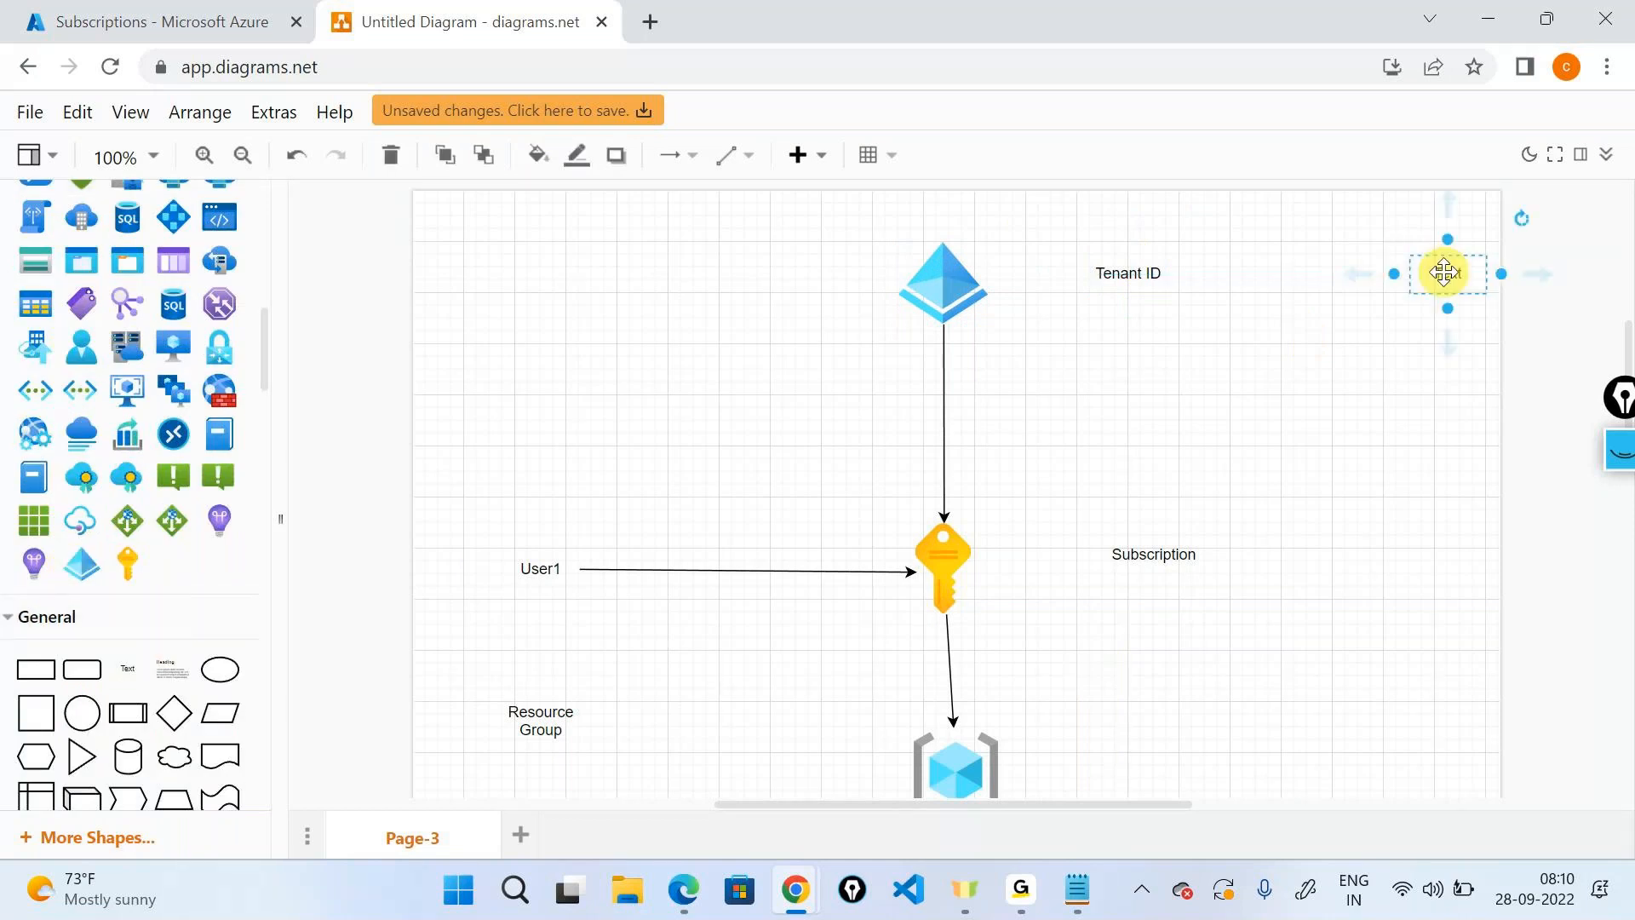
type("OS")
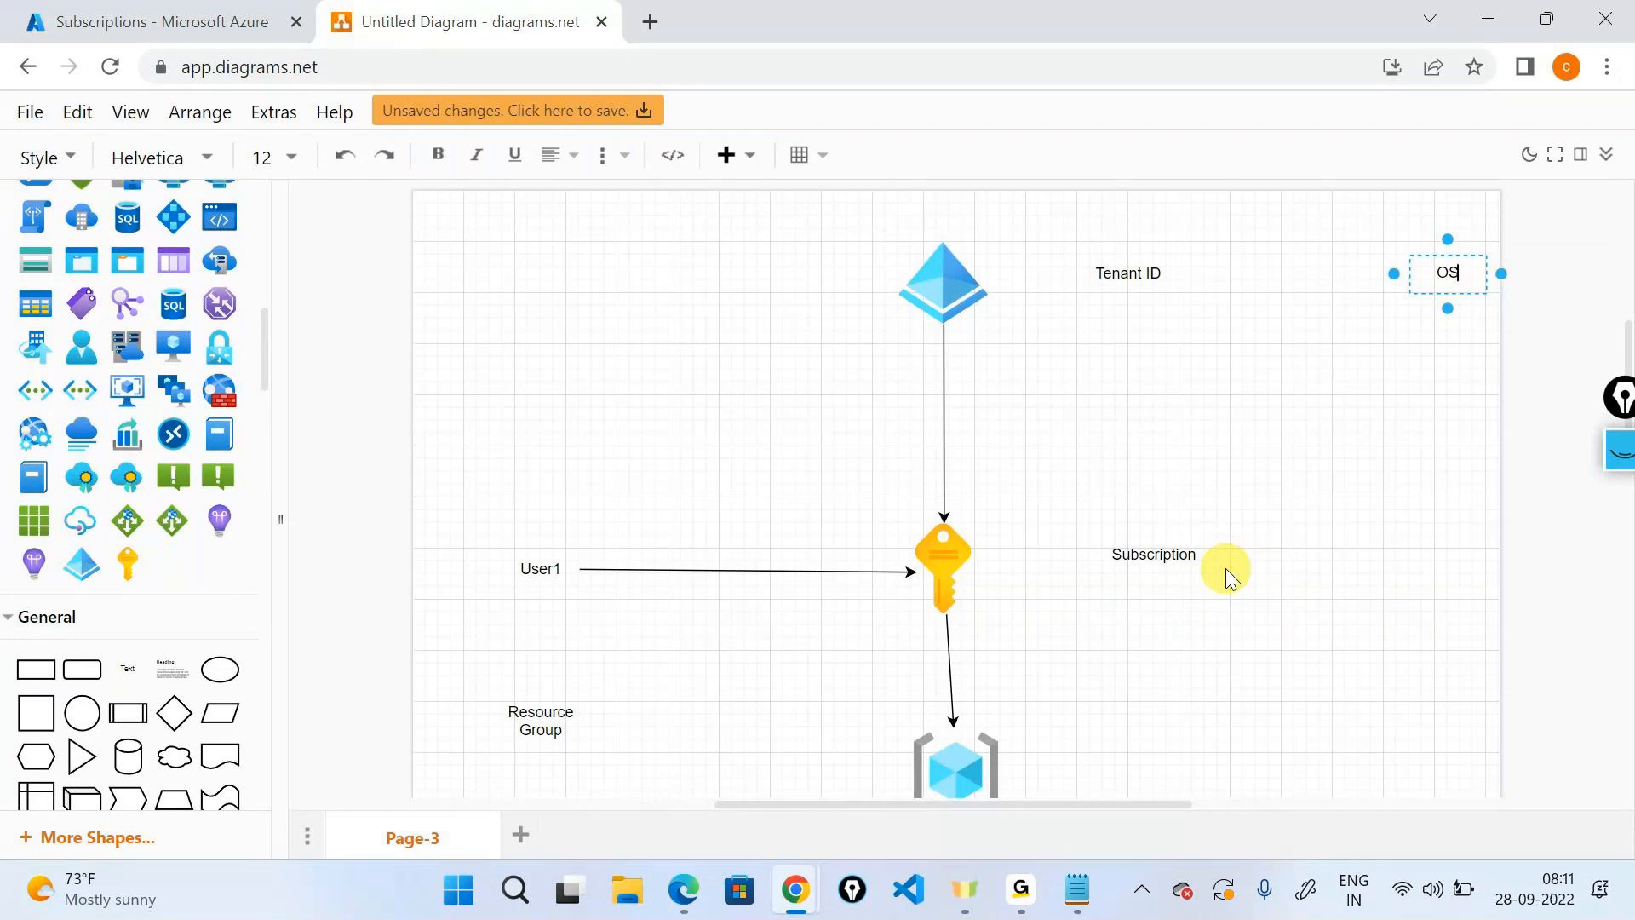
left_click(1224, 569)
Add a 'useraccount' text label to the right of Subscription.
left_click_drag(136, 668, 1445, 552)
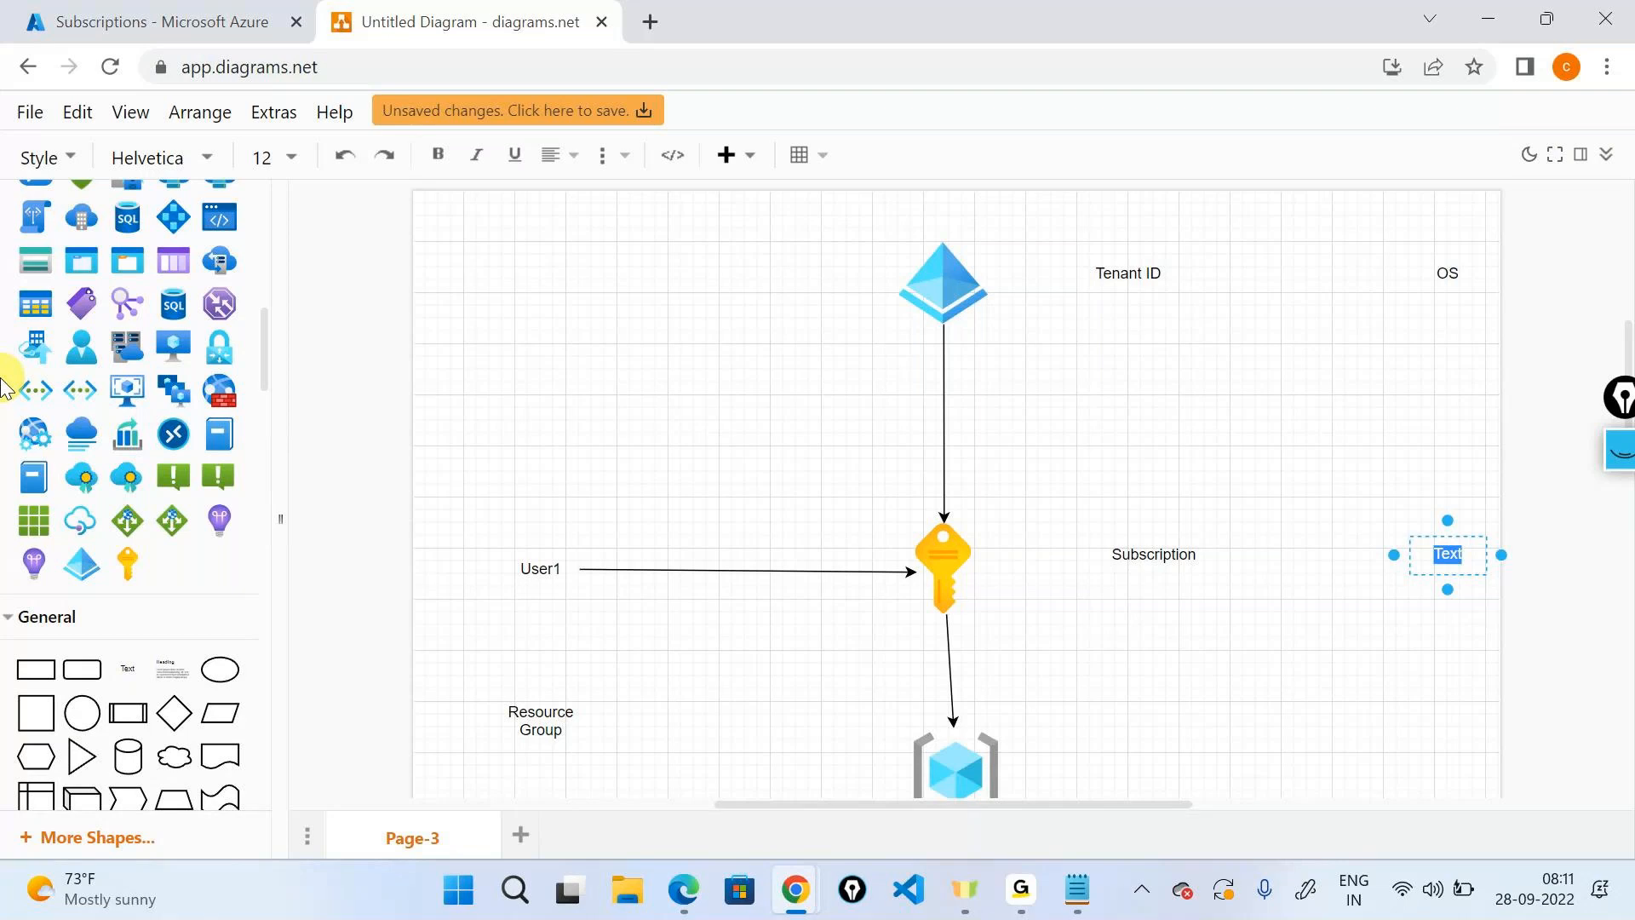
type("useraccount")
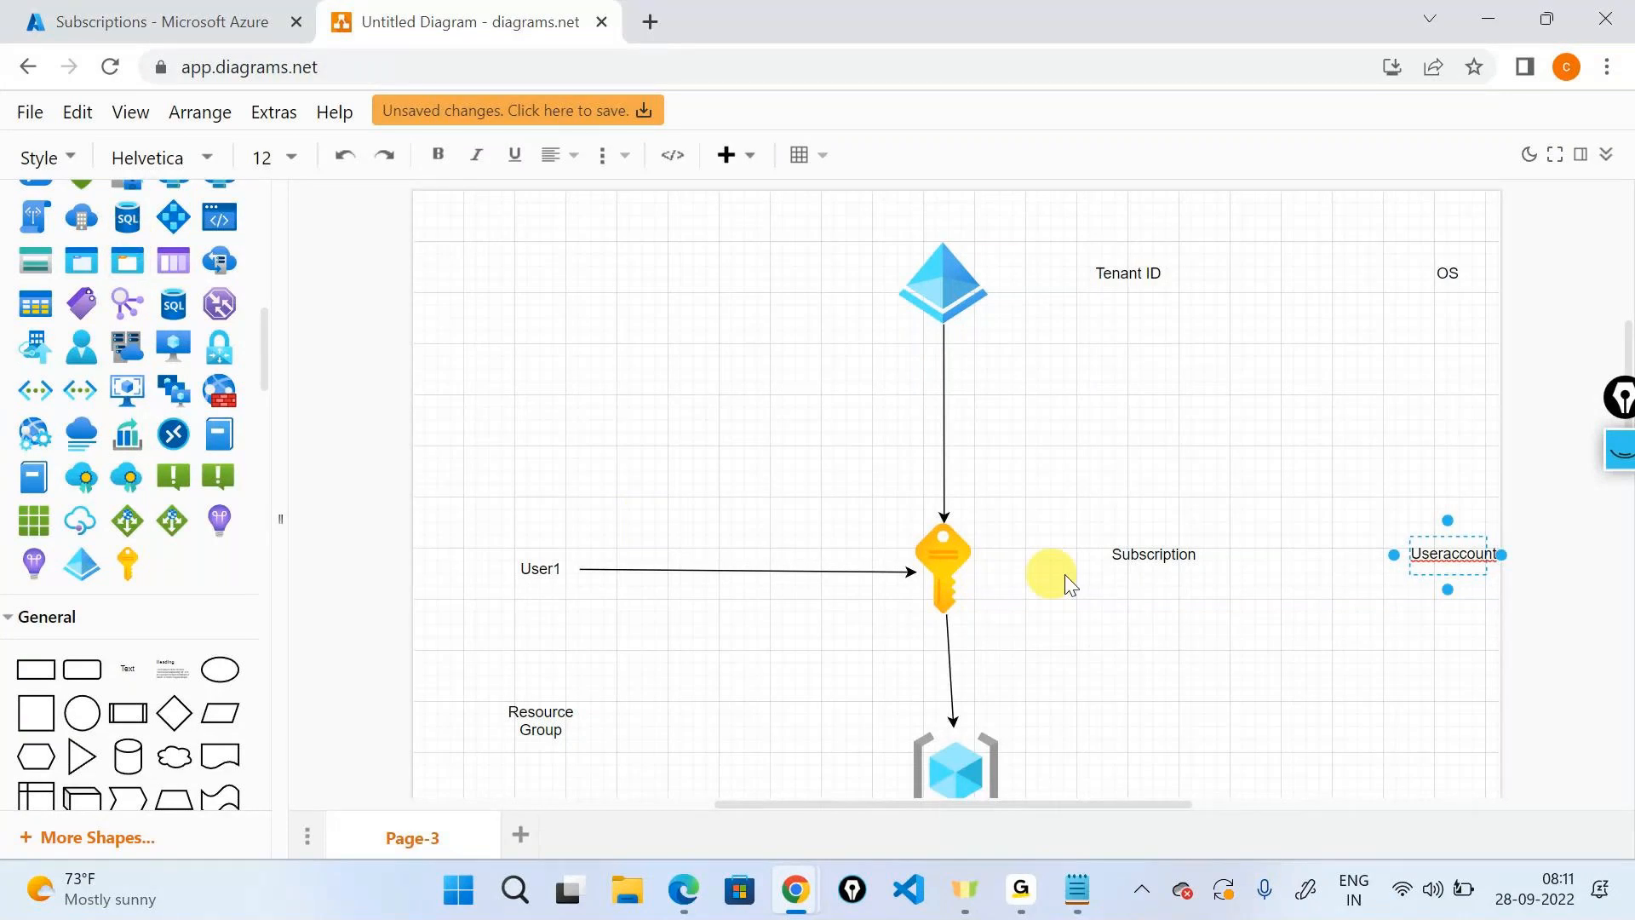
left_click(1149, 554)
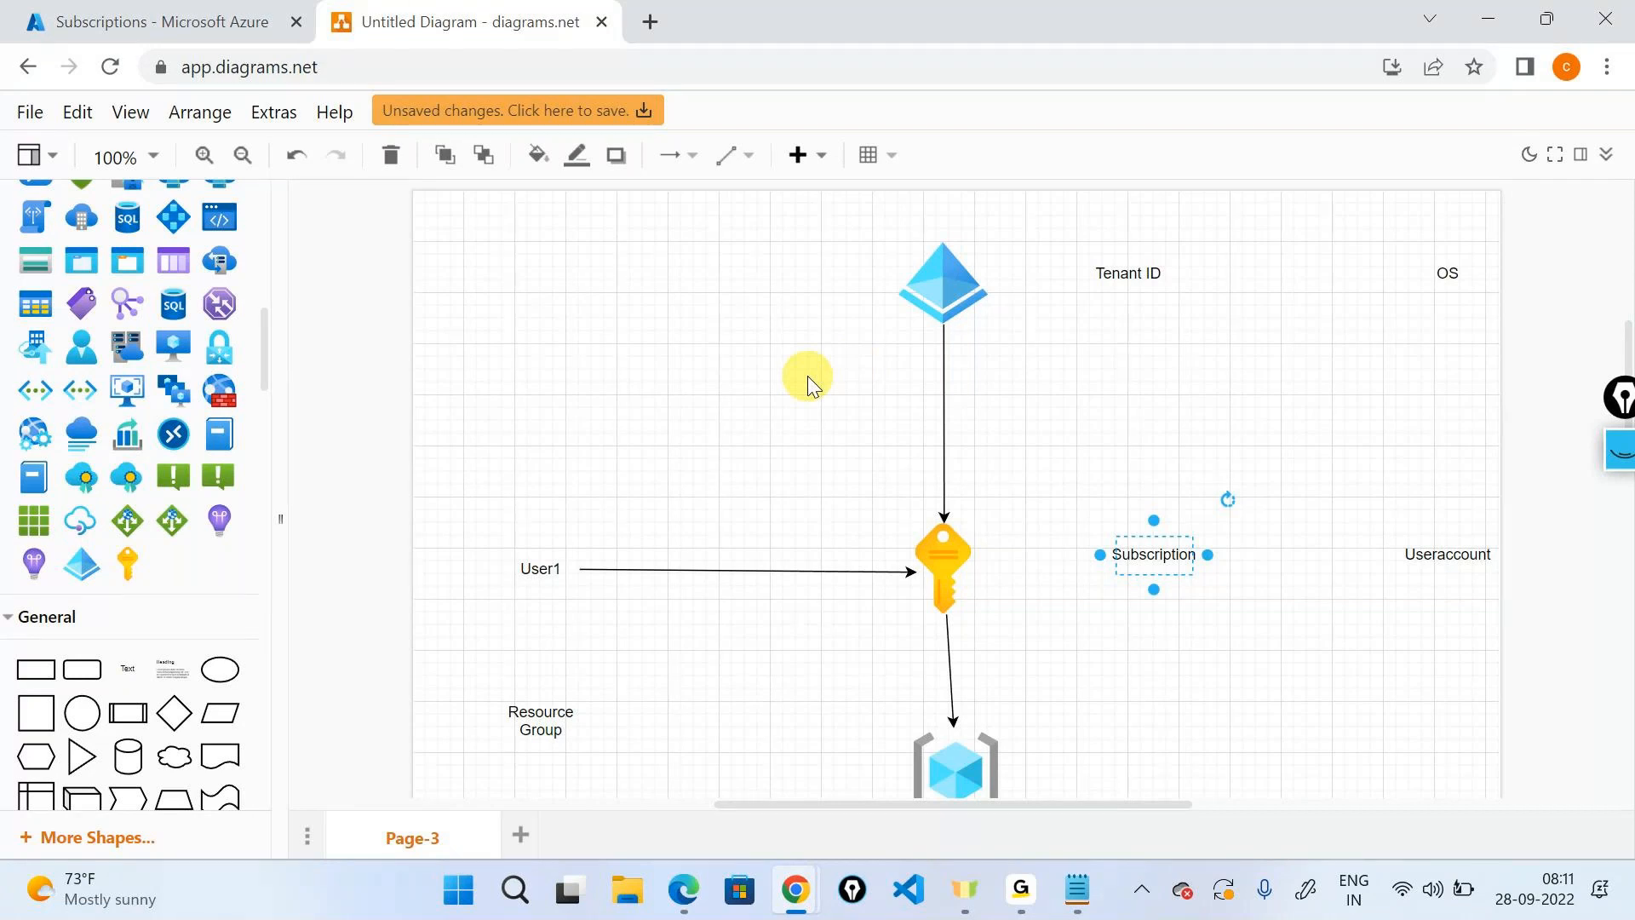
Place a 'partition' text label right of the resource group cube, below Useraccount.
scroll(1143, 586, "down", 3)
left_click(990, 667)
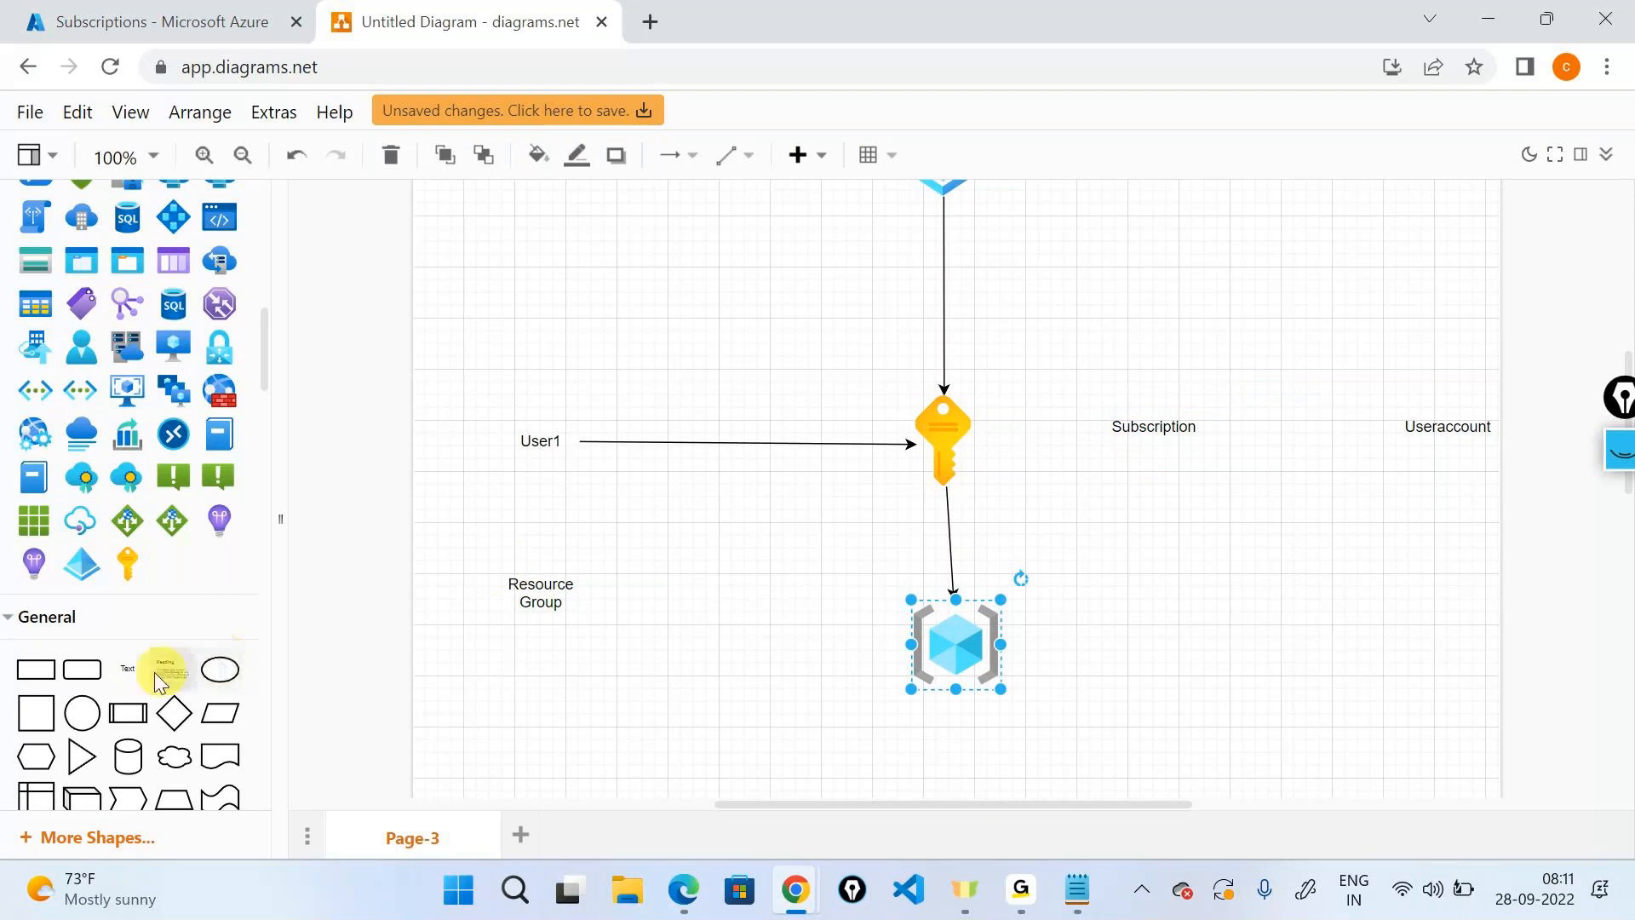
left_click_drag(128, 668, 1447, 645)
type("par")
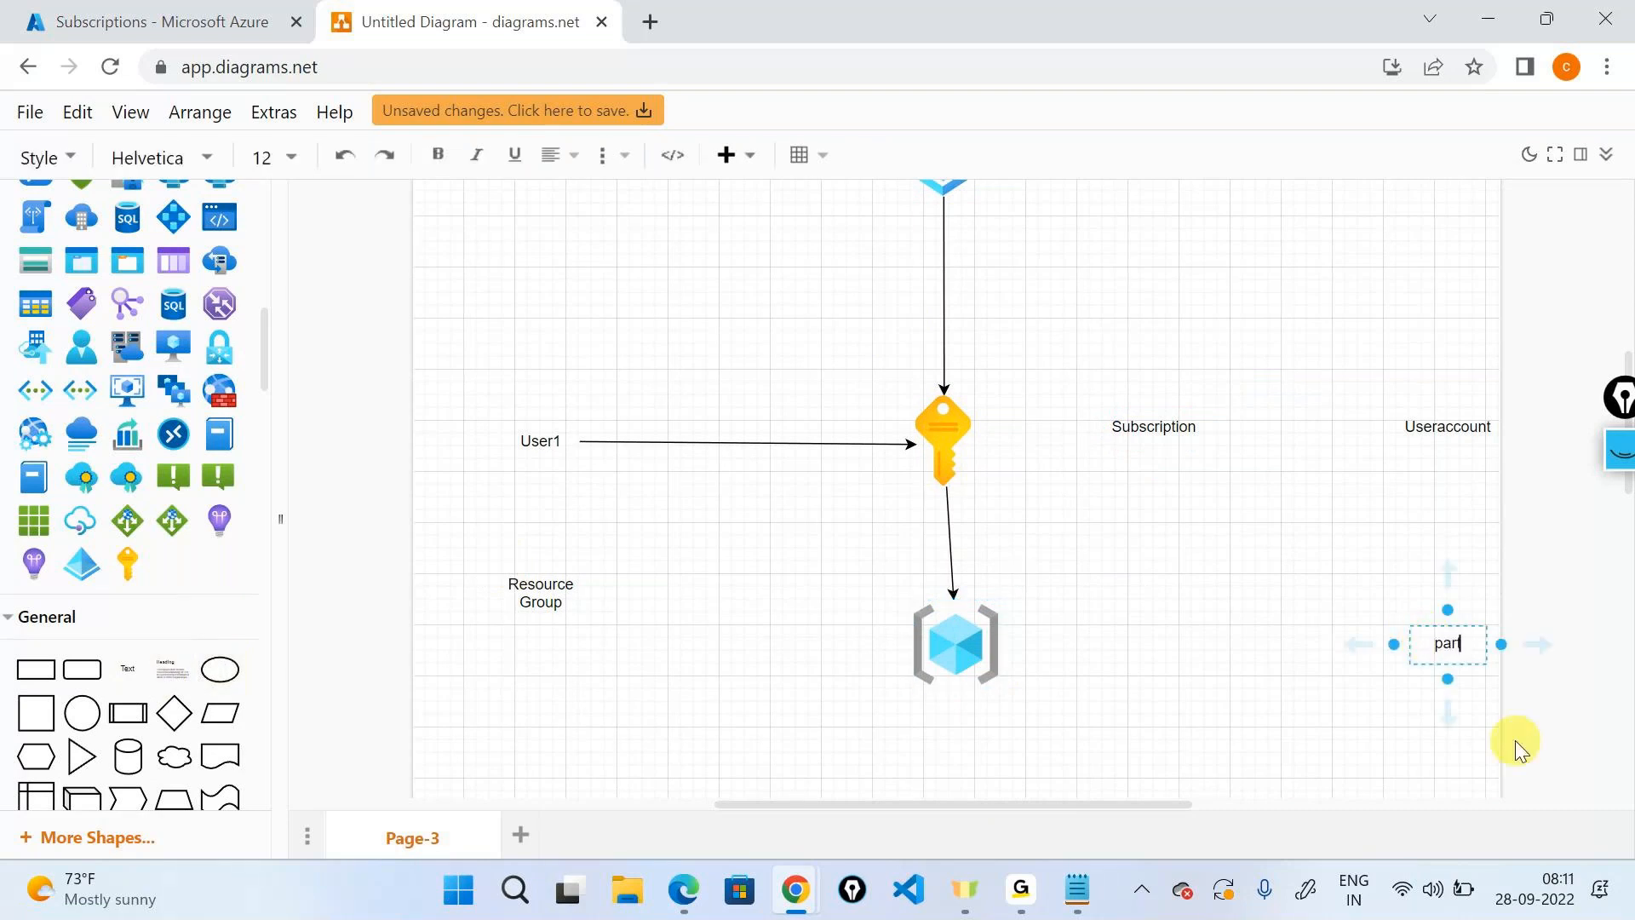
type("tition")
left_click(1072, 597)
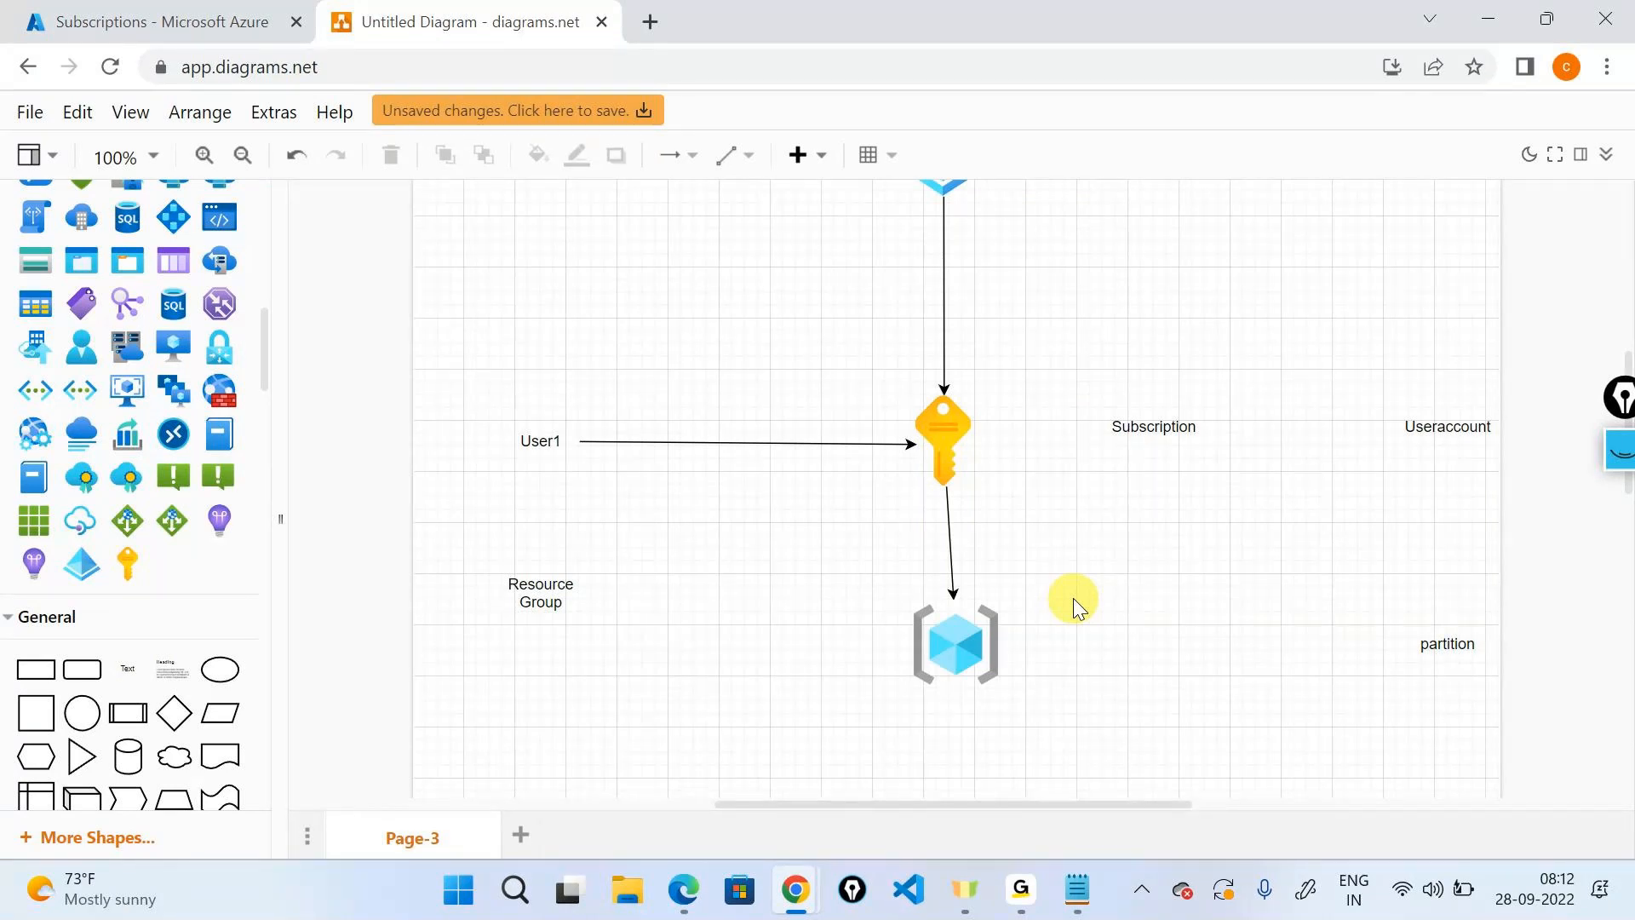
Duplicate the resource group cube to the right and draw arrows from the left and right cubes toward the key.
left_click(947, 644)
left_click_drag(948, 644, 1175, 649)
left_click(811, 669)
left_click_drag(830, 611, 917, 467)
left_click(1161, 673)
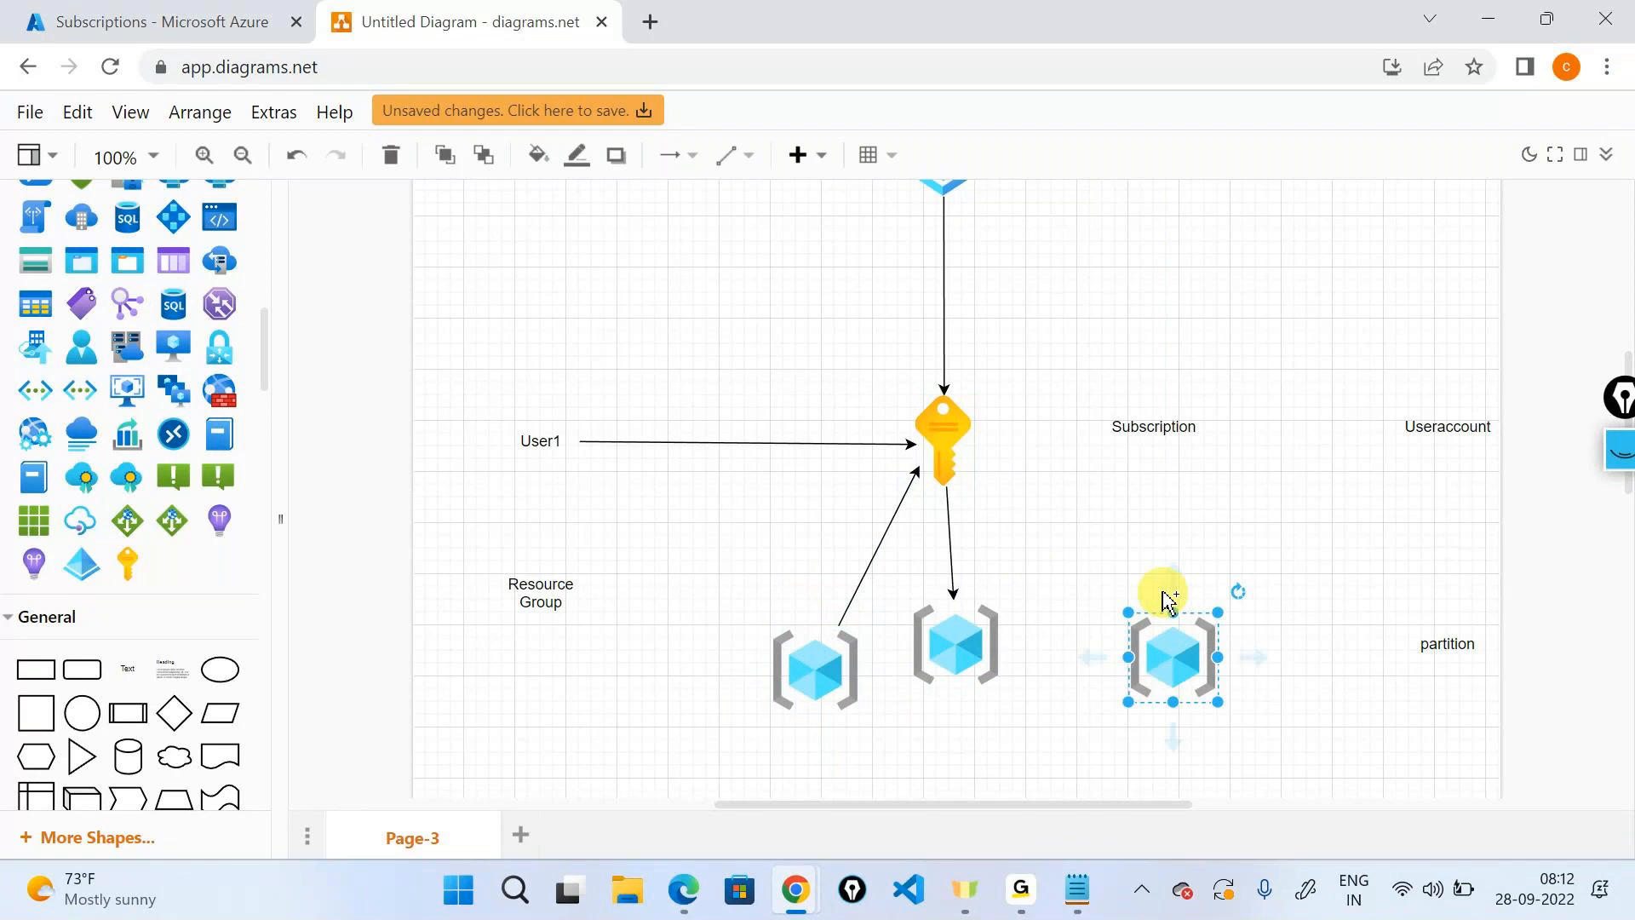
left_click_drag(1142, 555, 976, 481)
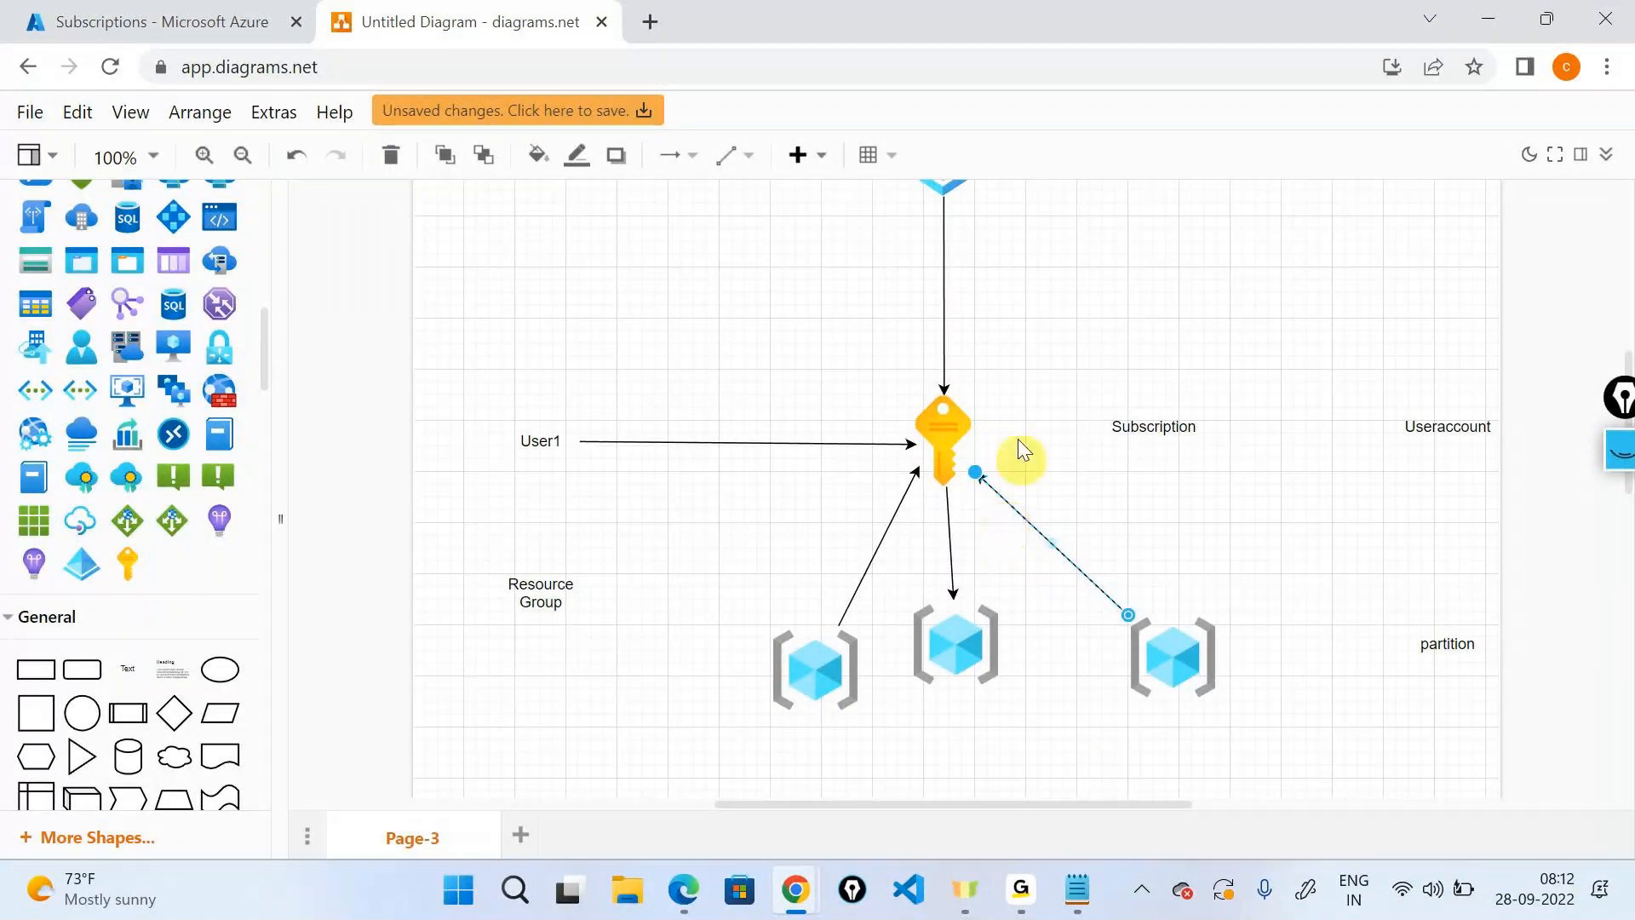
Google 'what is resource group in azure' in a new tab and read its definition.
left_click(651, 21)
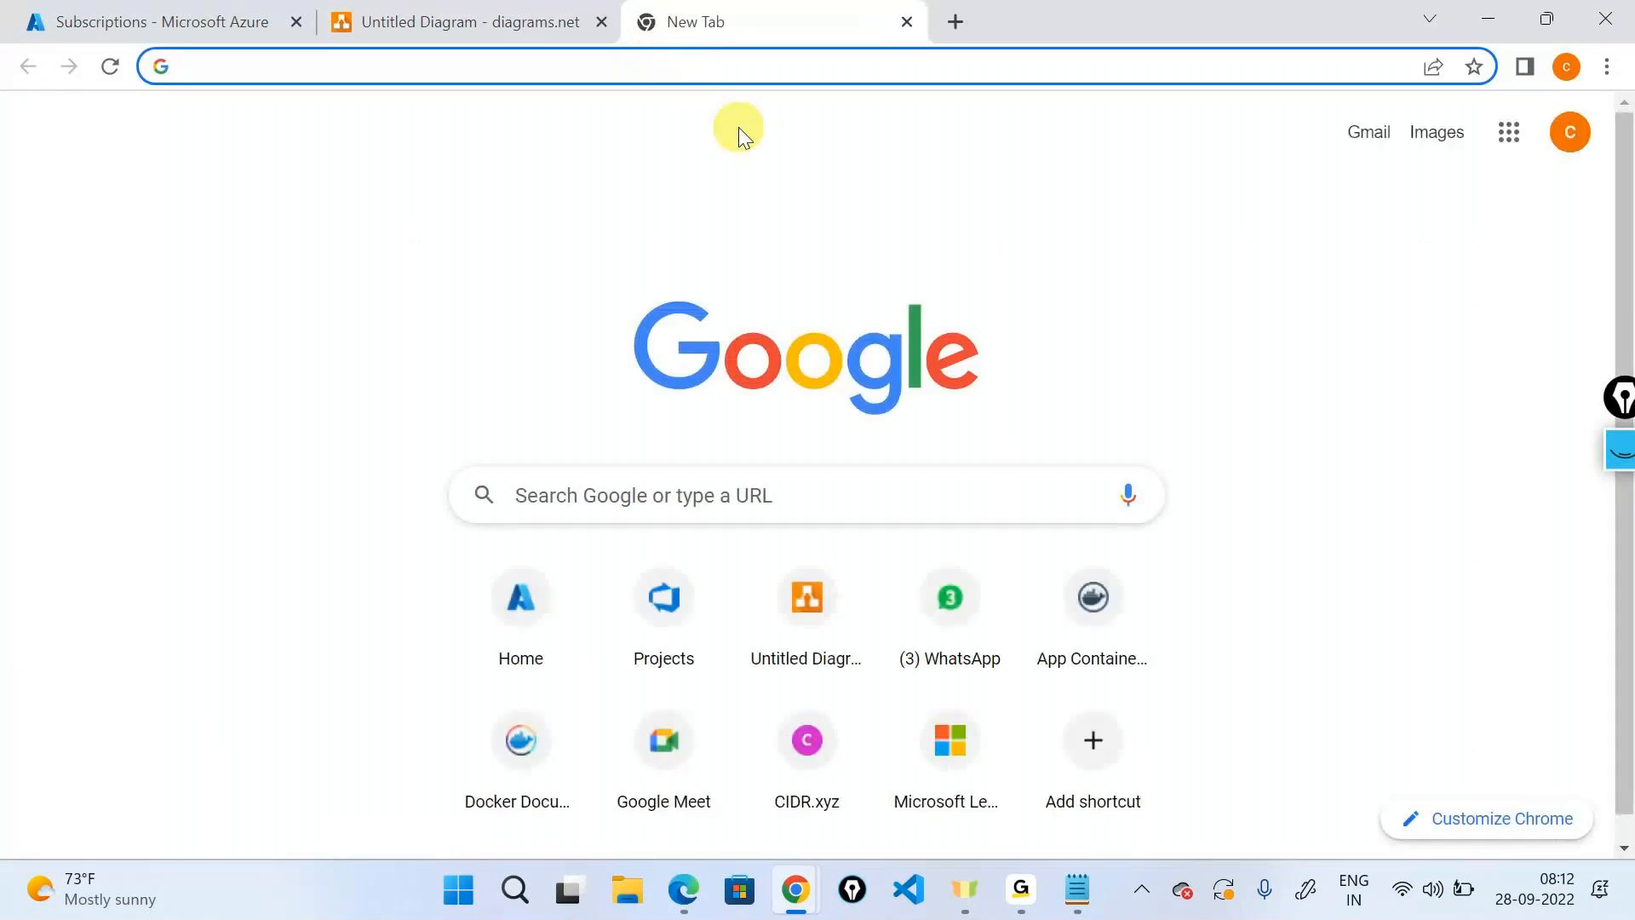
type("whats us r")
key("BackSpace")
key("BackSpace")
key("BackSpace")
key("BackSpace")
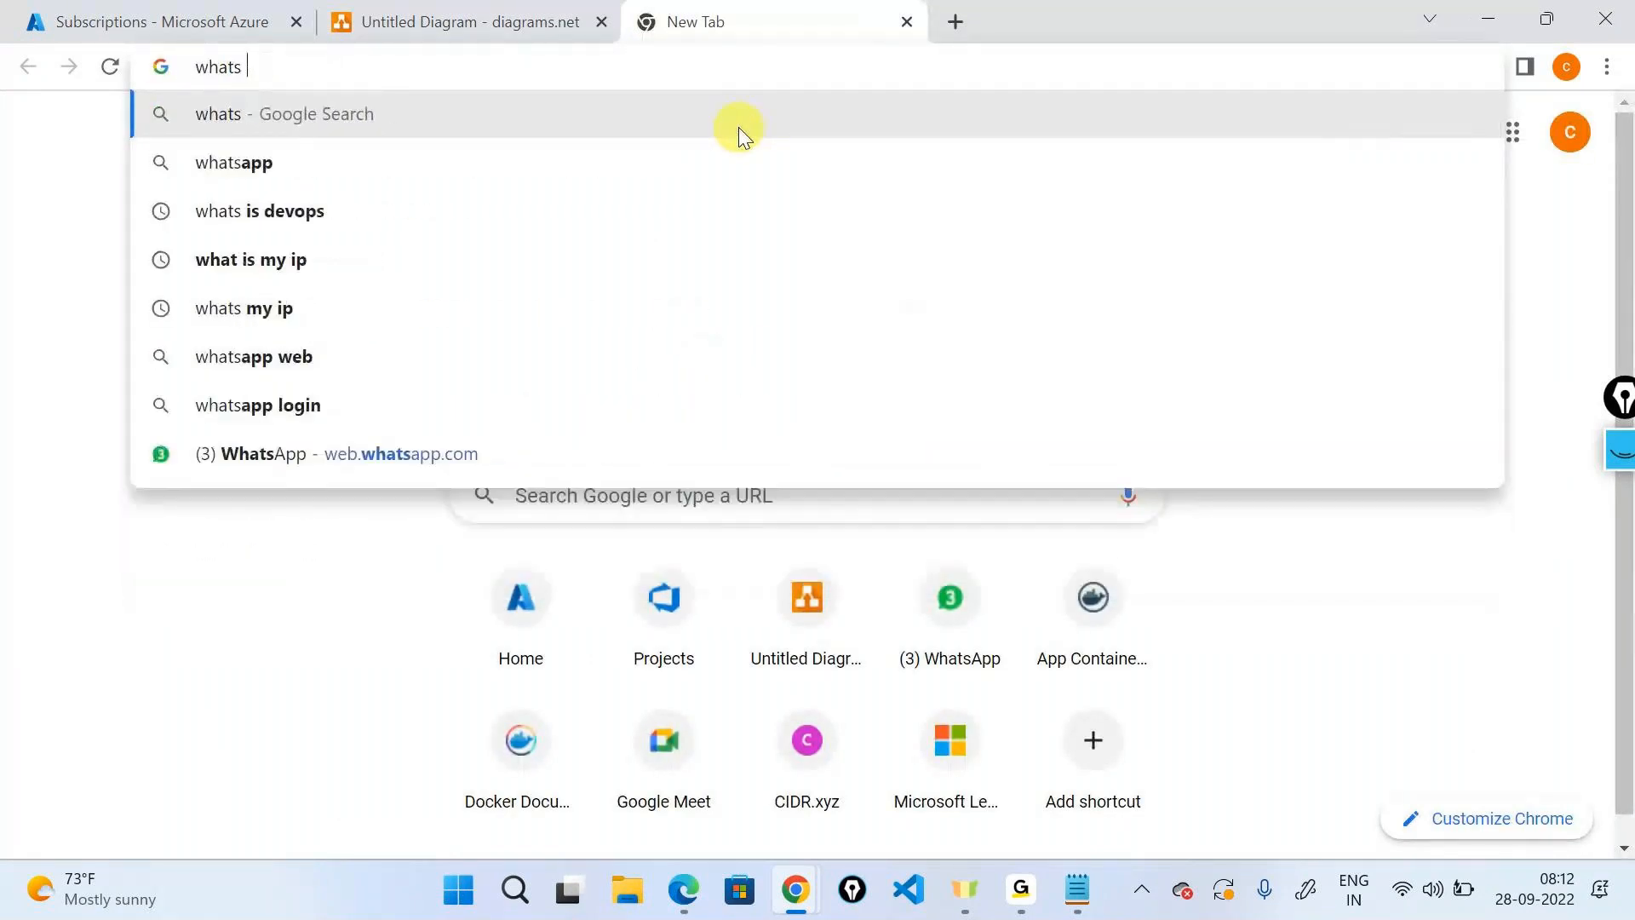
type("is reso")
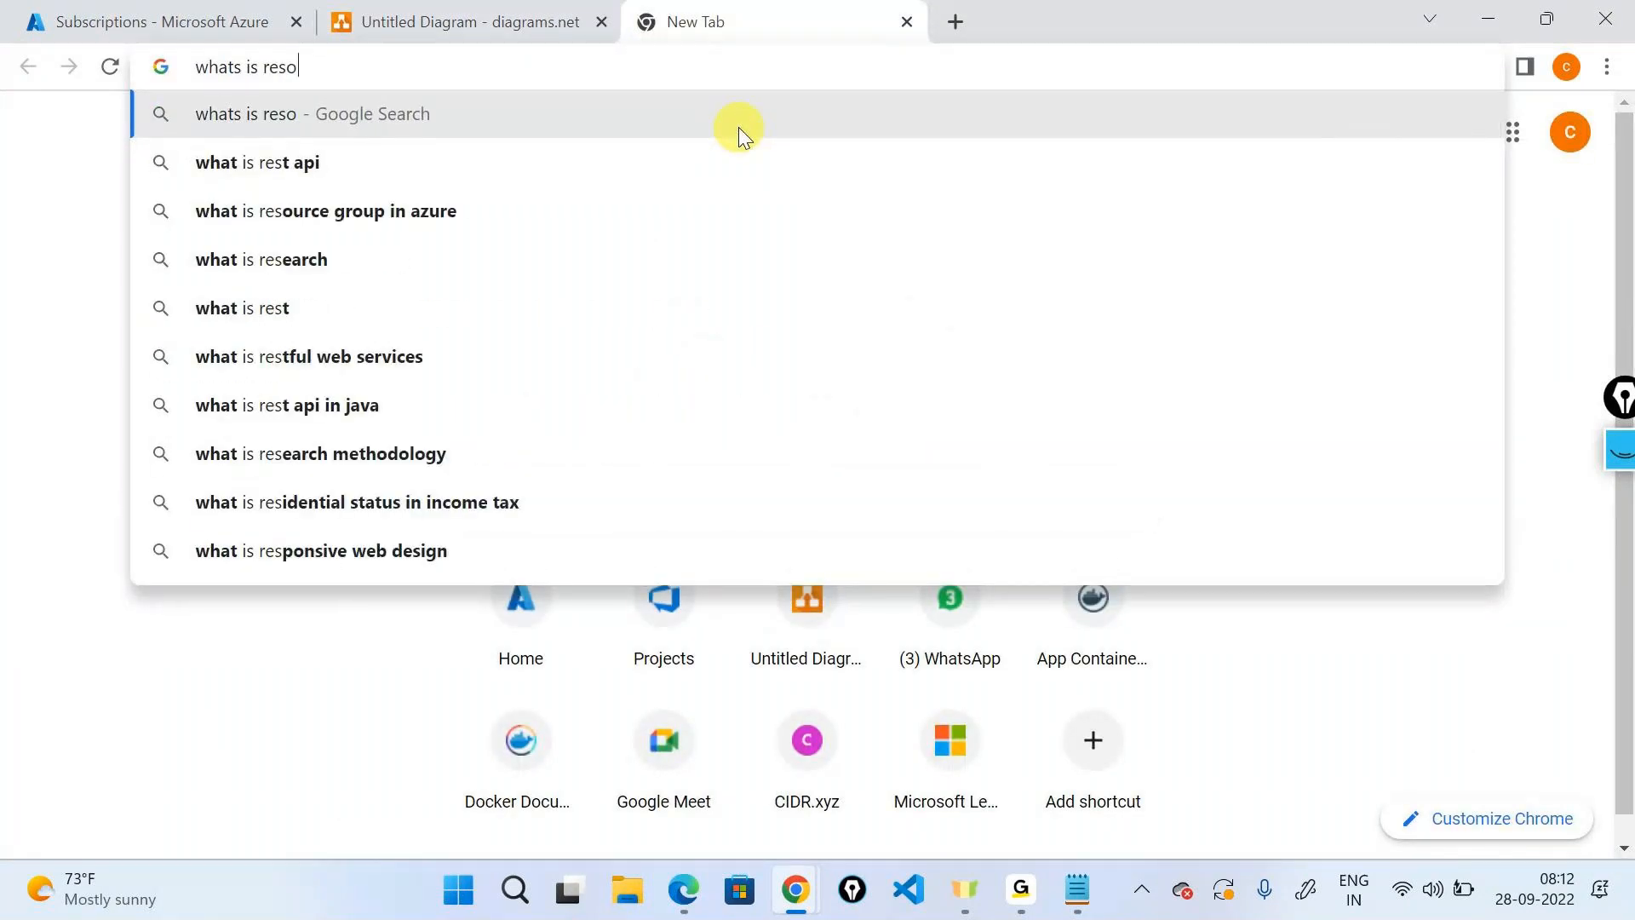
key("Down")
key("Down")
key("Up")
key("Return")
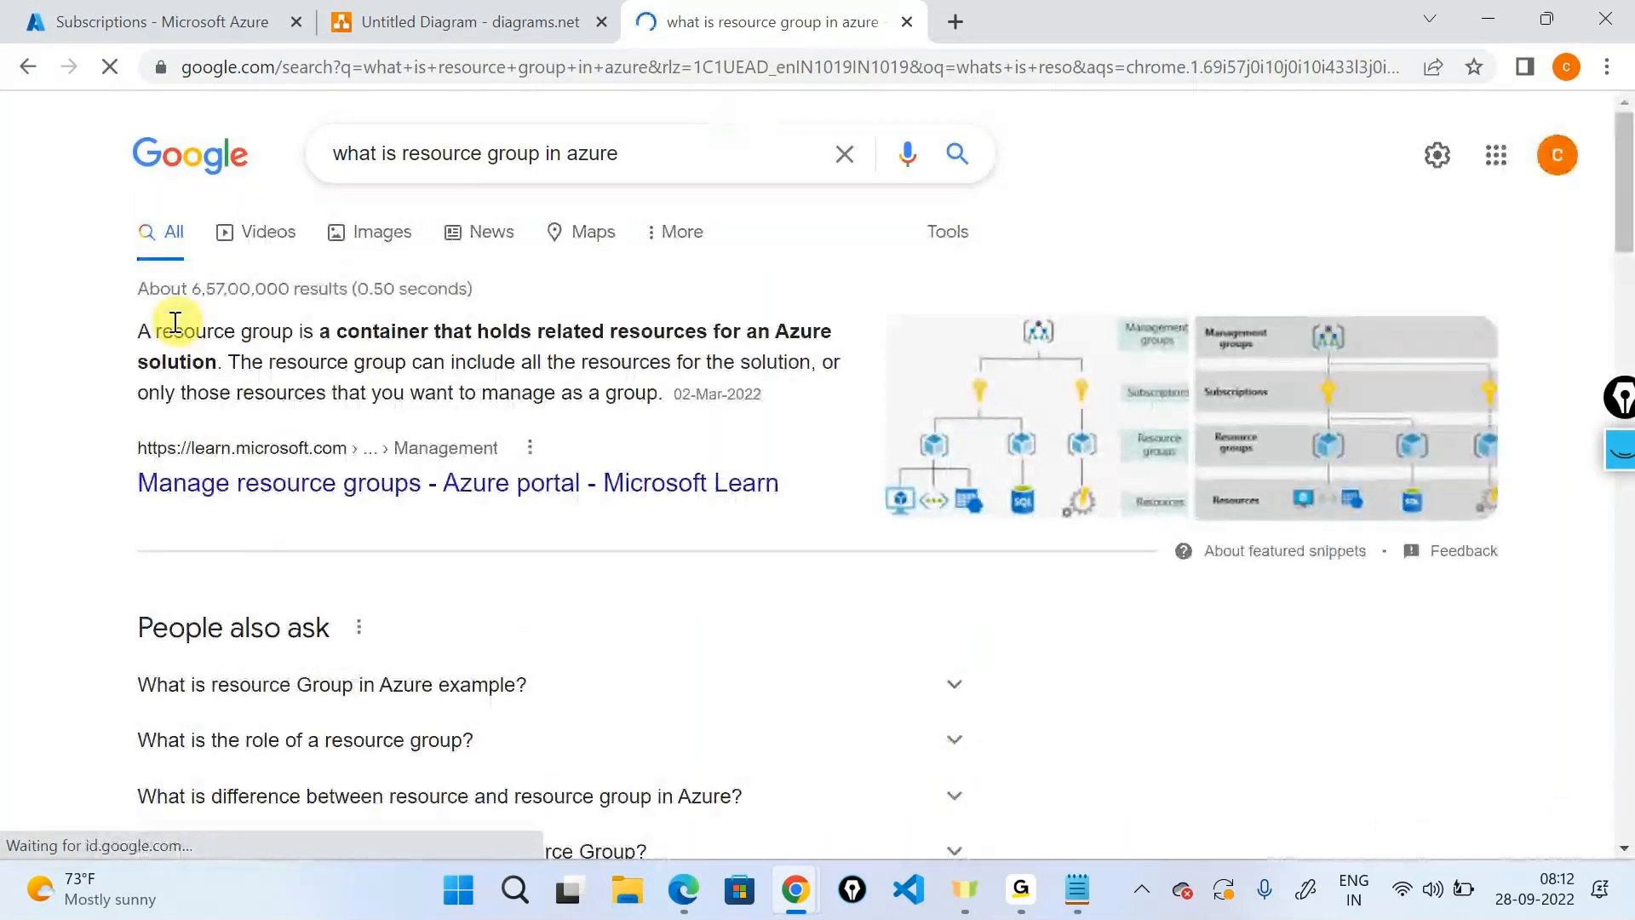
double_click(383, 332)
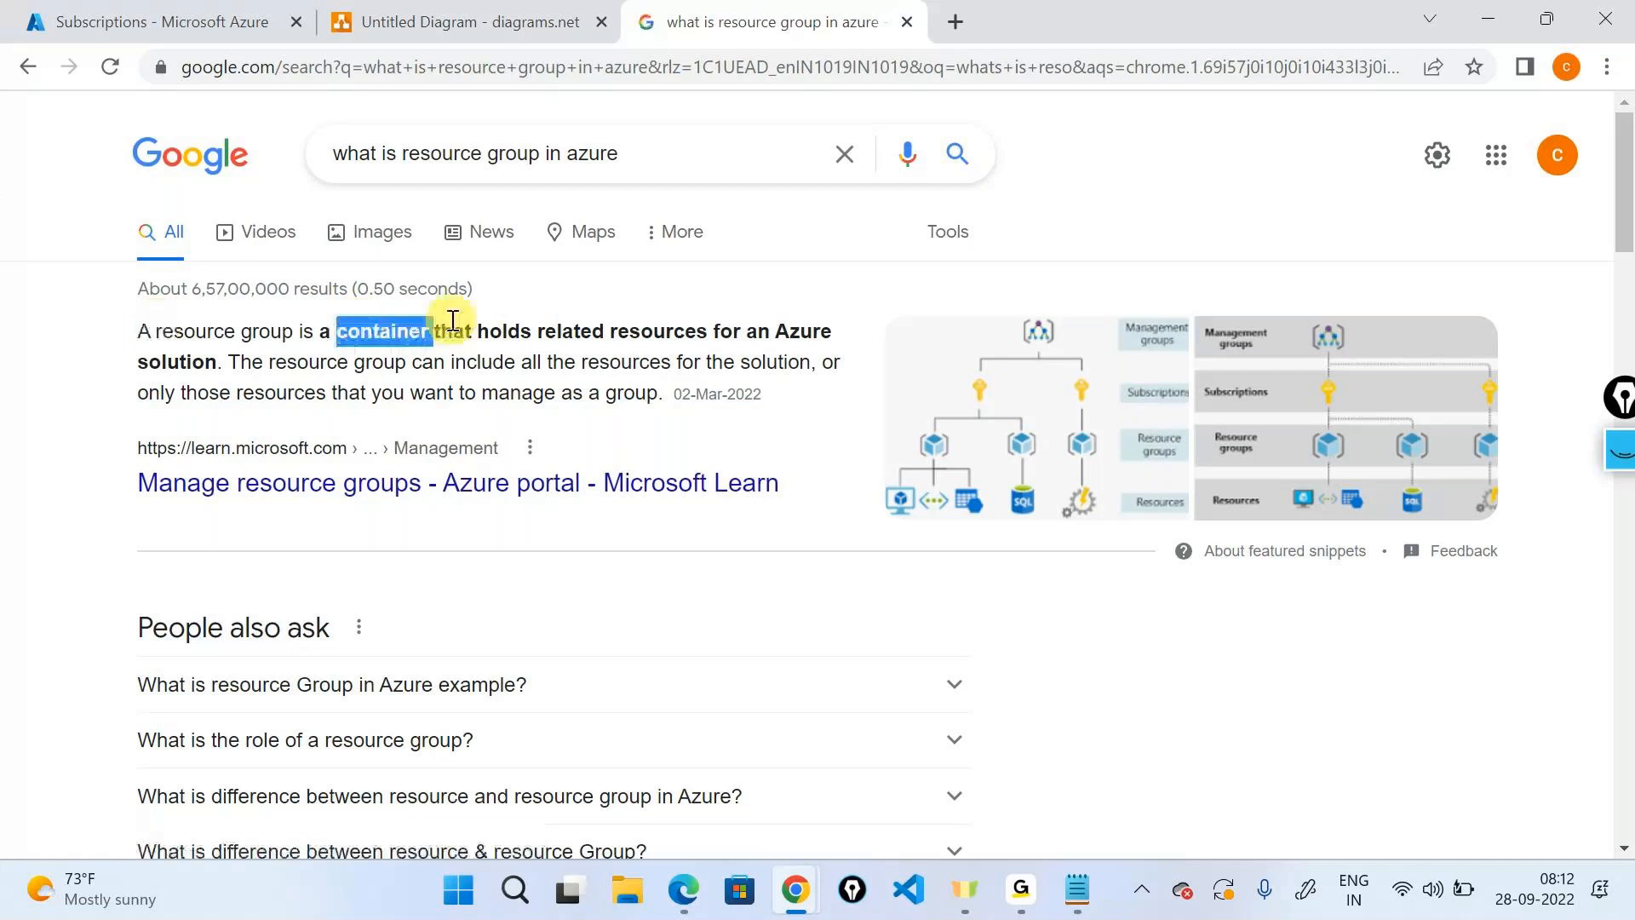
left_click(356, 360)
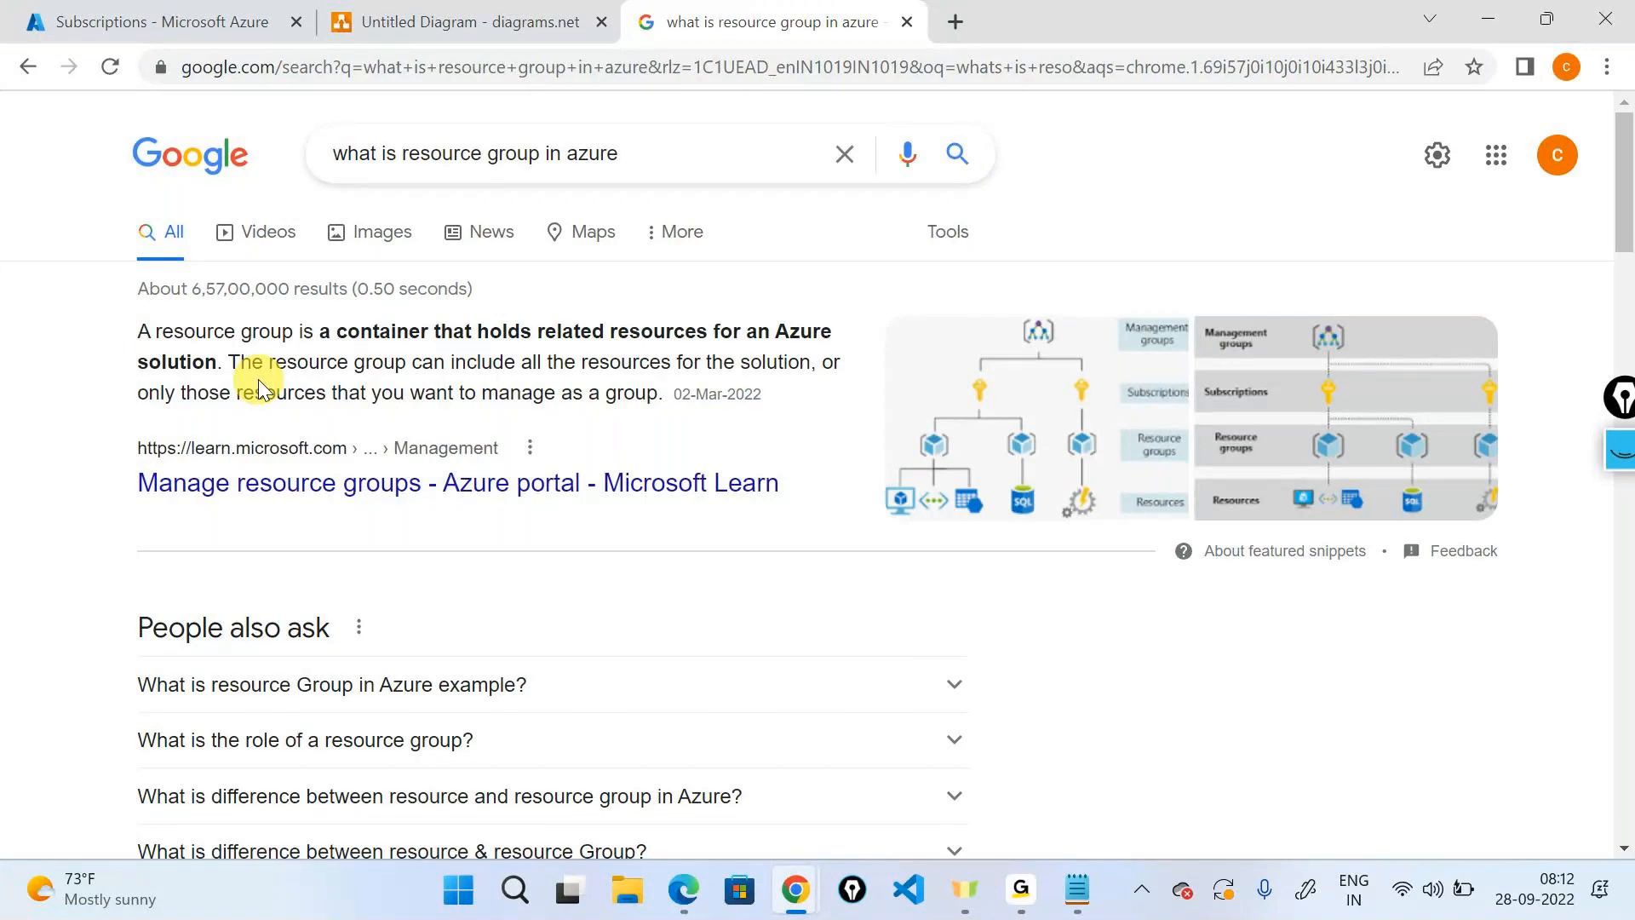
Back in the diagram, finish the arrow from the right cube onto the Subscription key.
left_click(468, 21)
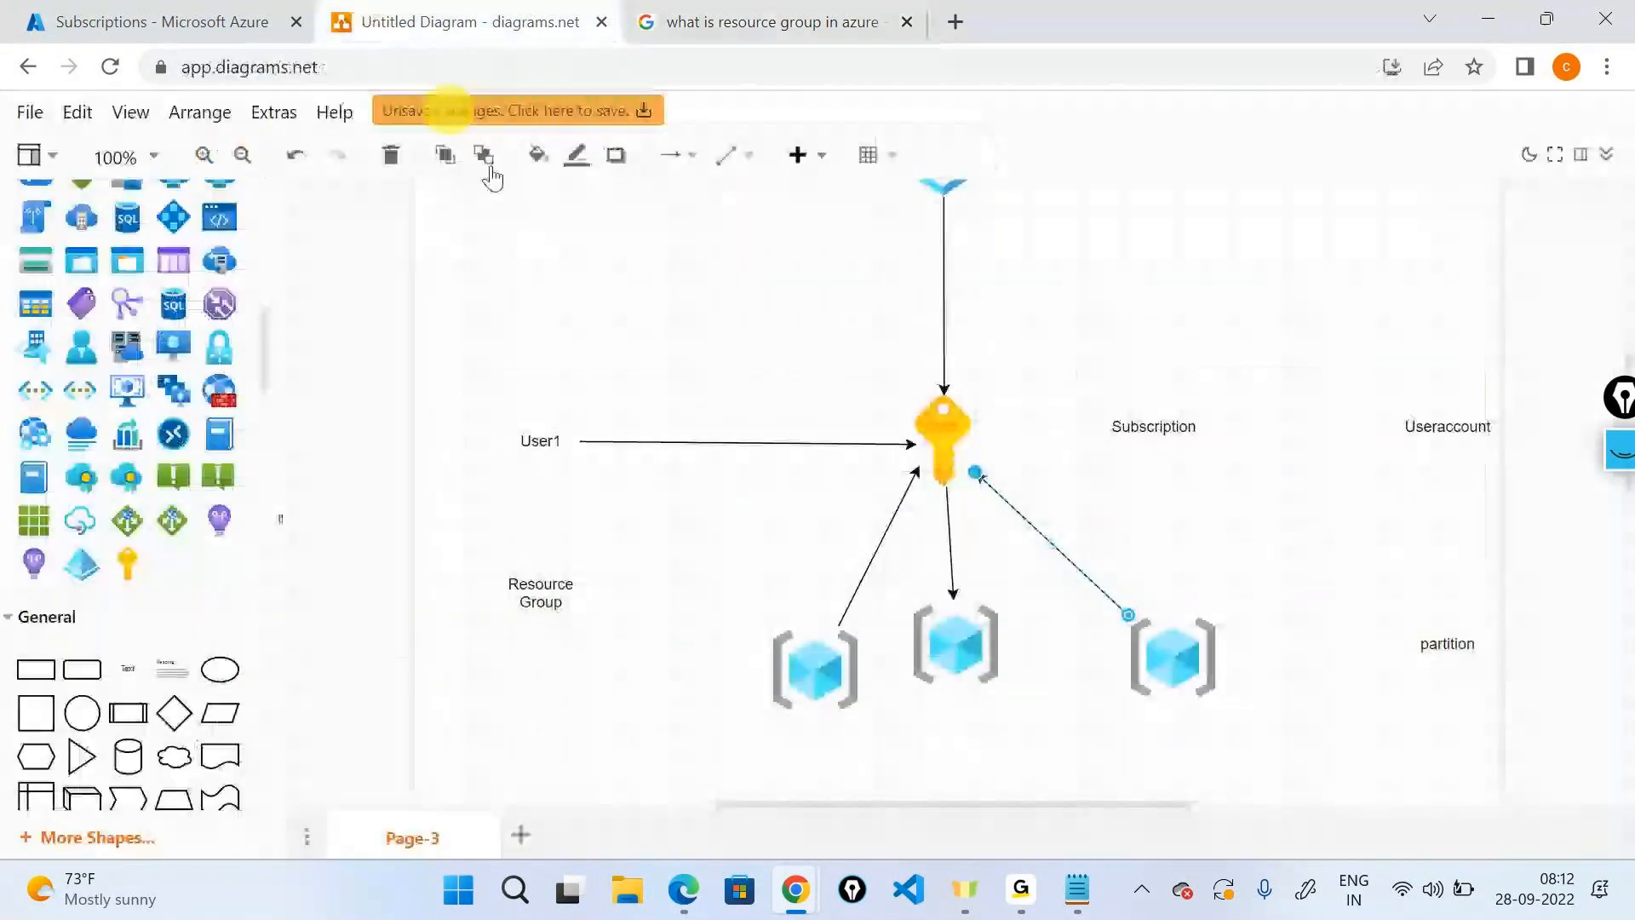
left_click(1193, 659)
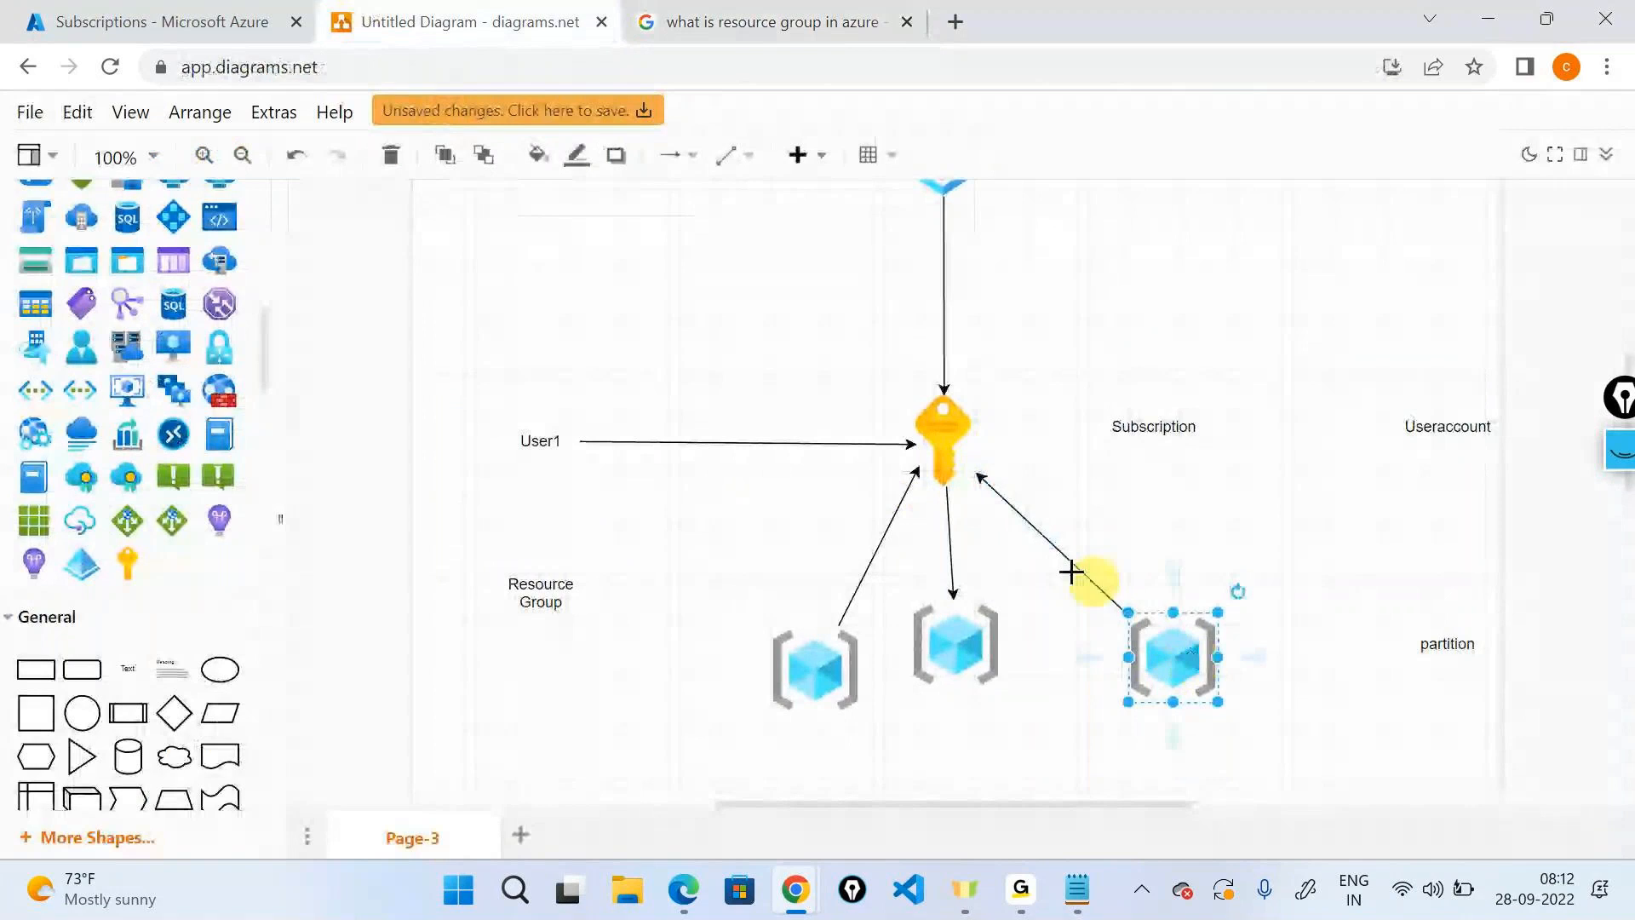
left_click(950, 502)
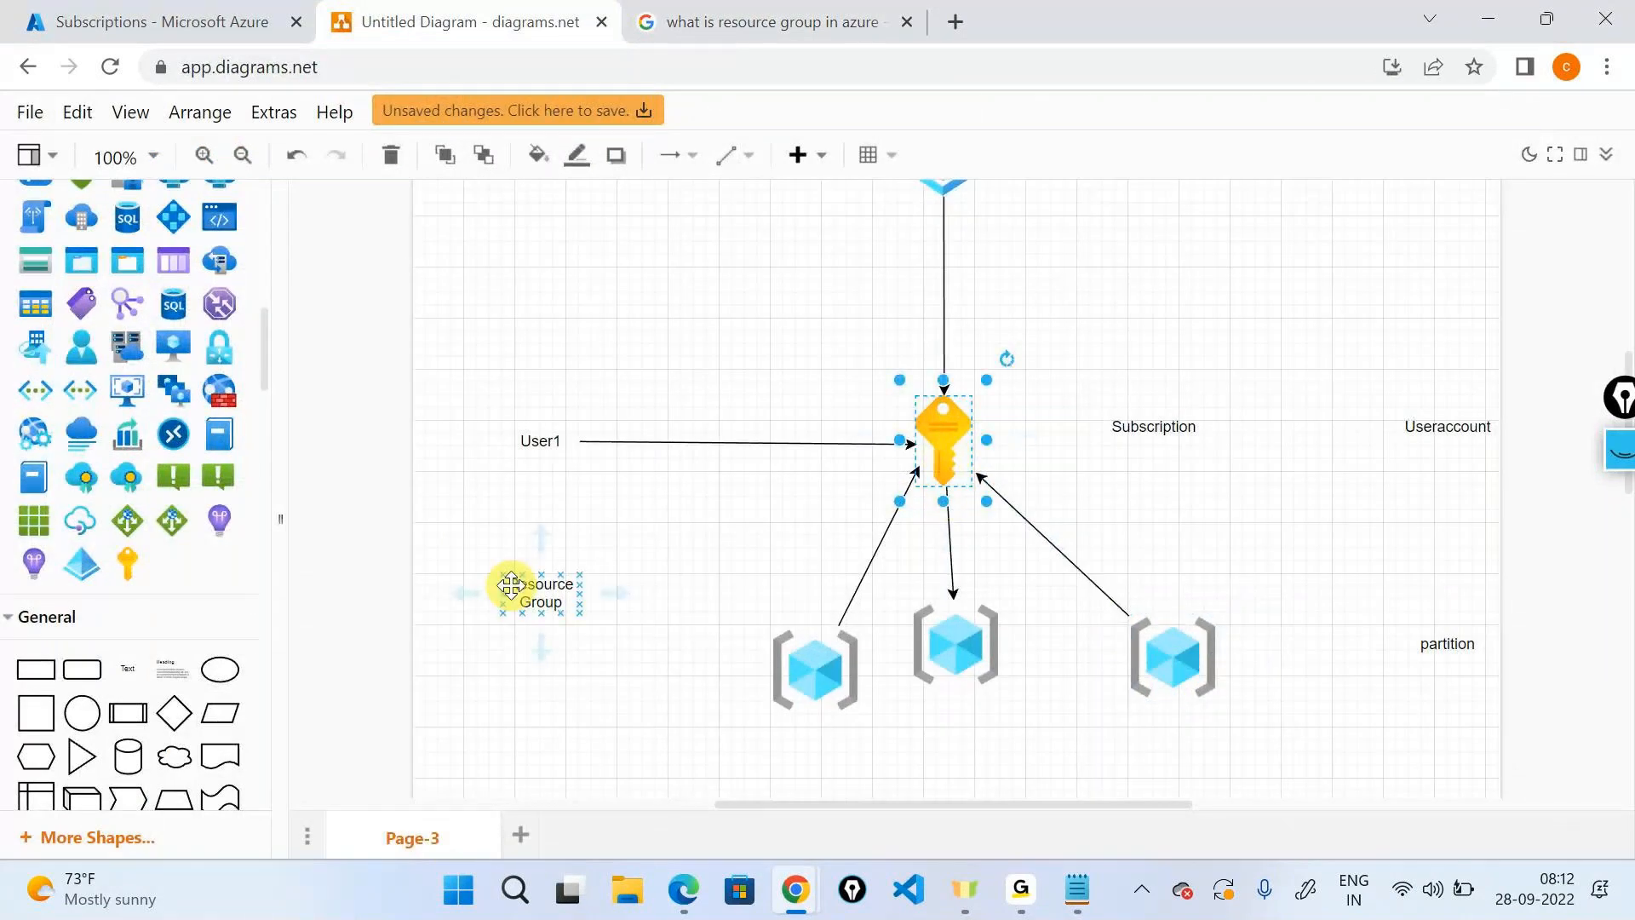
left_click(811, 664)
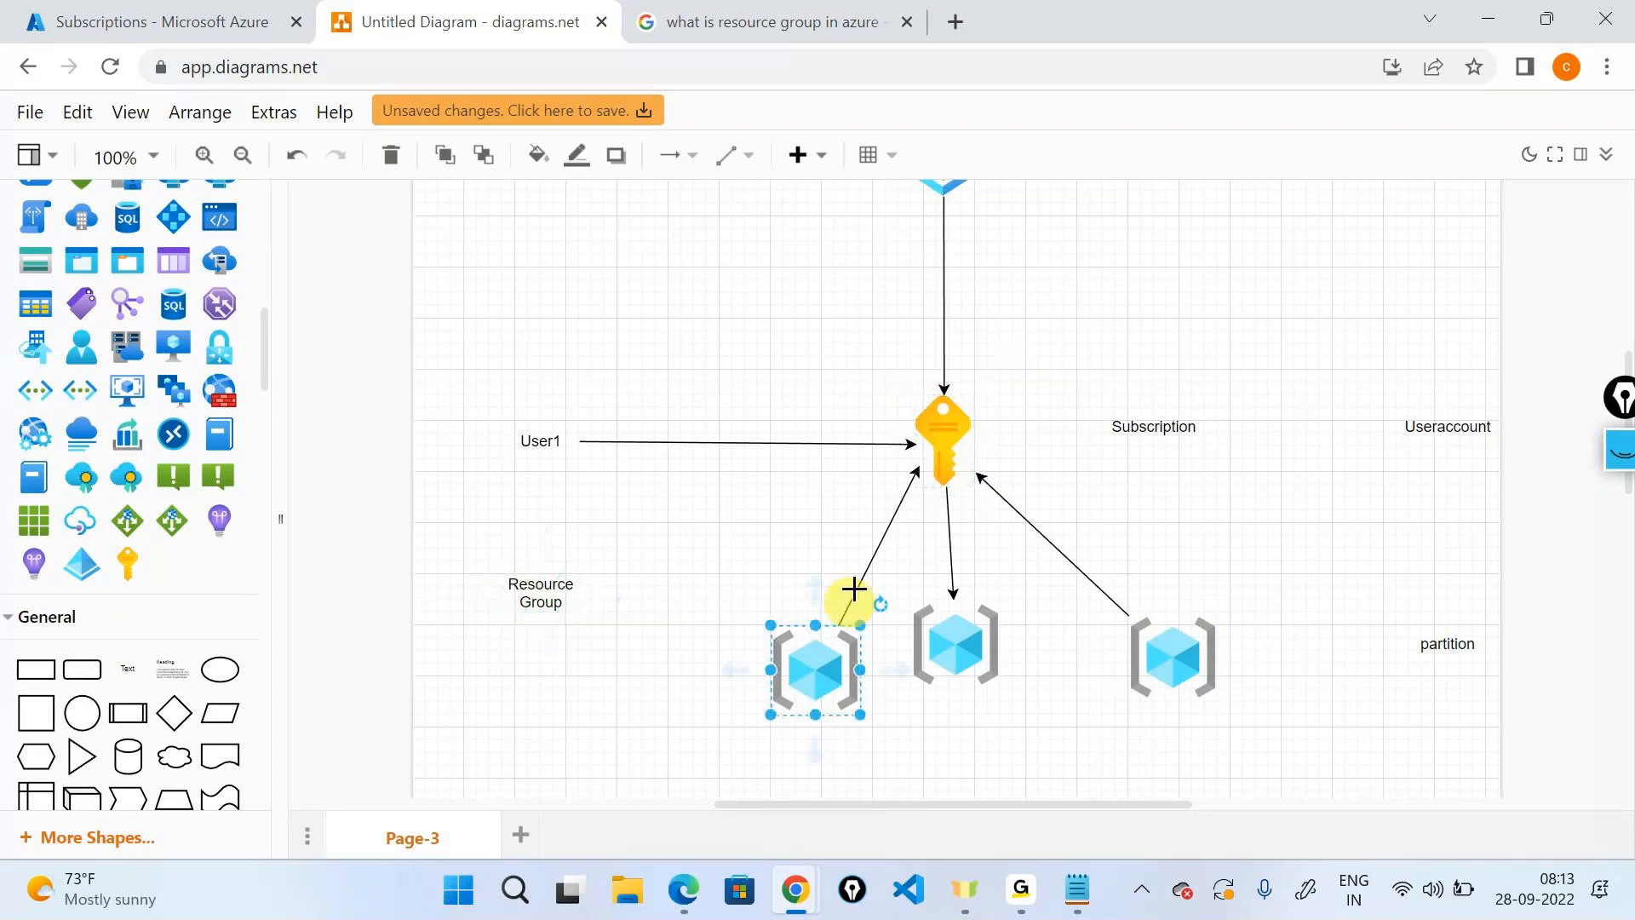
Copy the key to the right of Subscription and draw an arrow from the right cube to it.
left_click(955, 424)
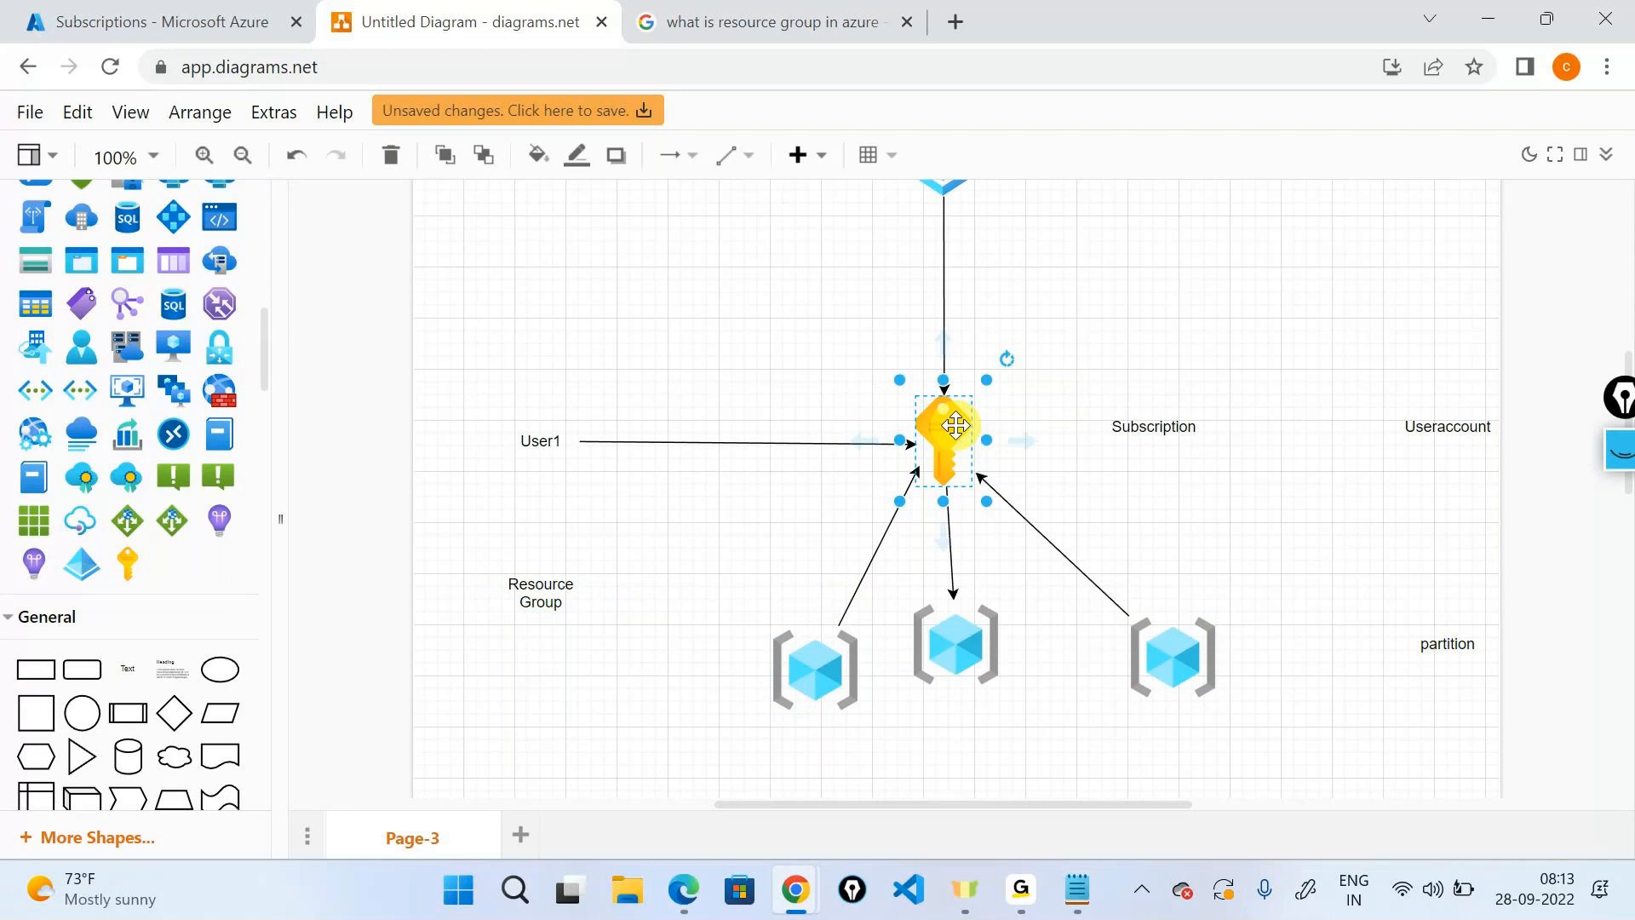
left_click_drag(956, 424, 1308, 424)
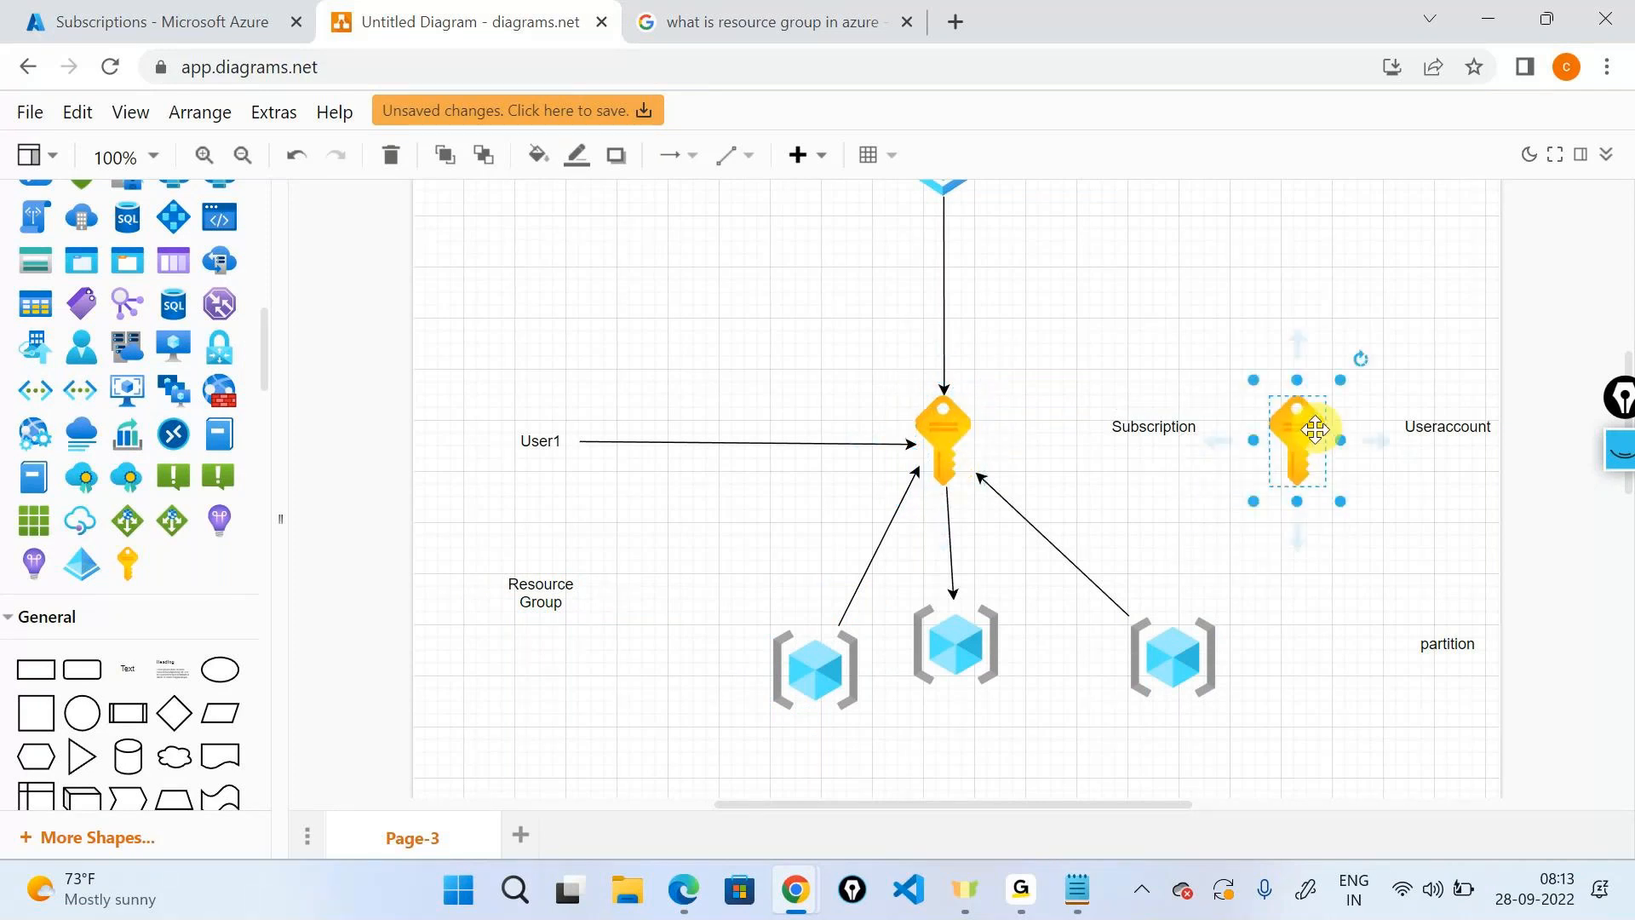
left_click(1189, 662)
left_click_drag(1194, 613, 1267, 474)
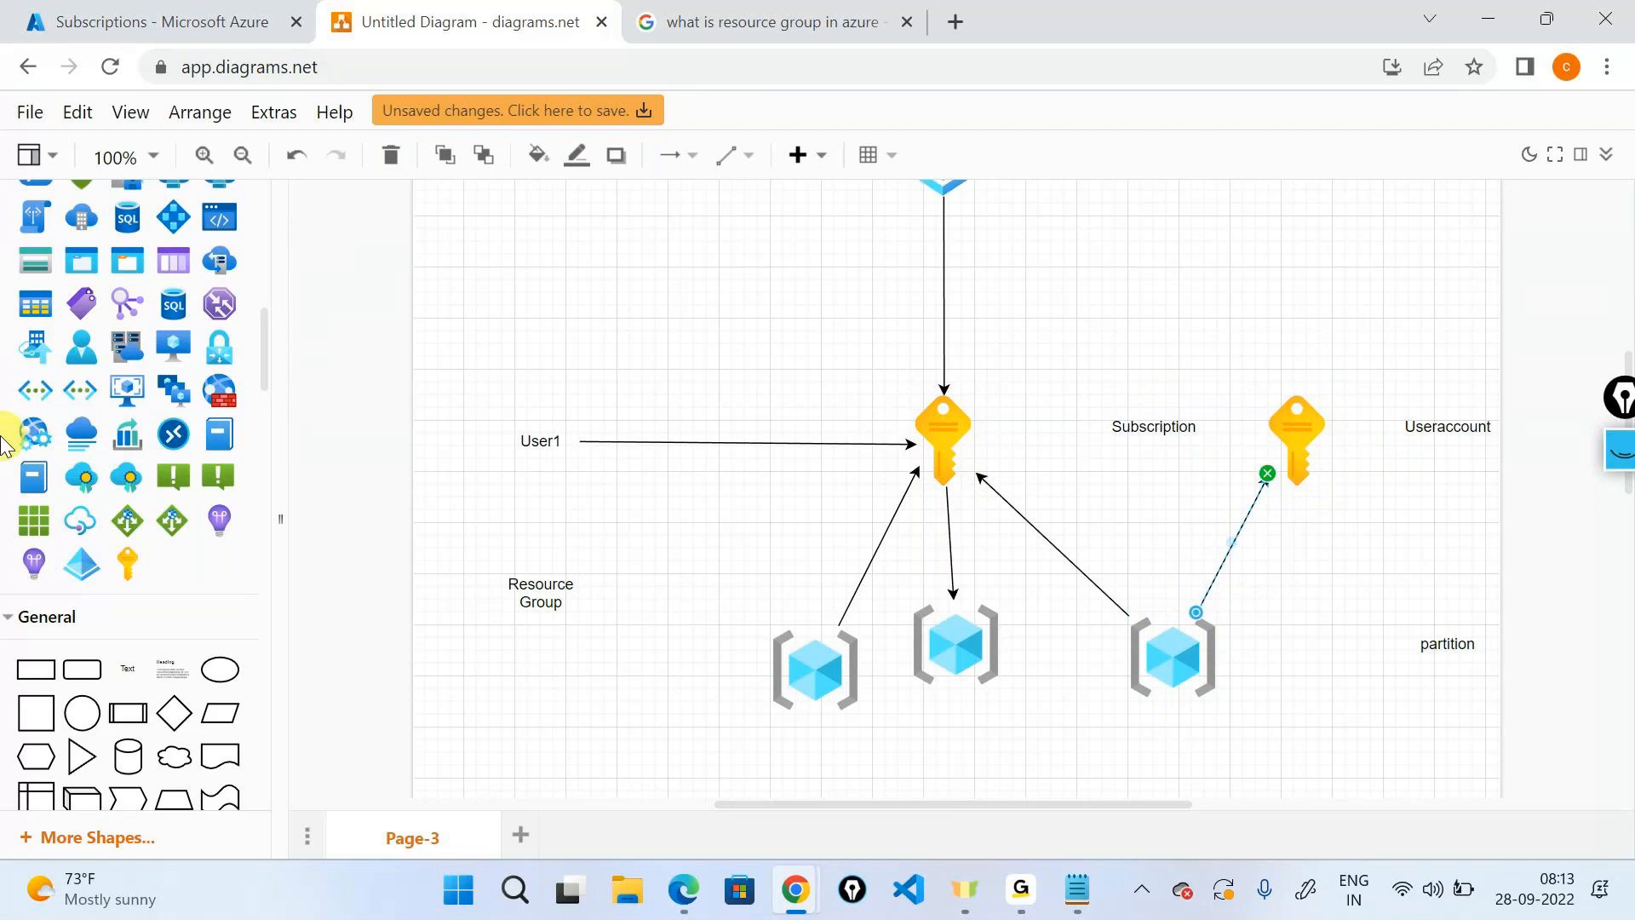
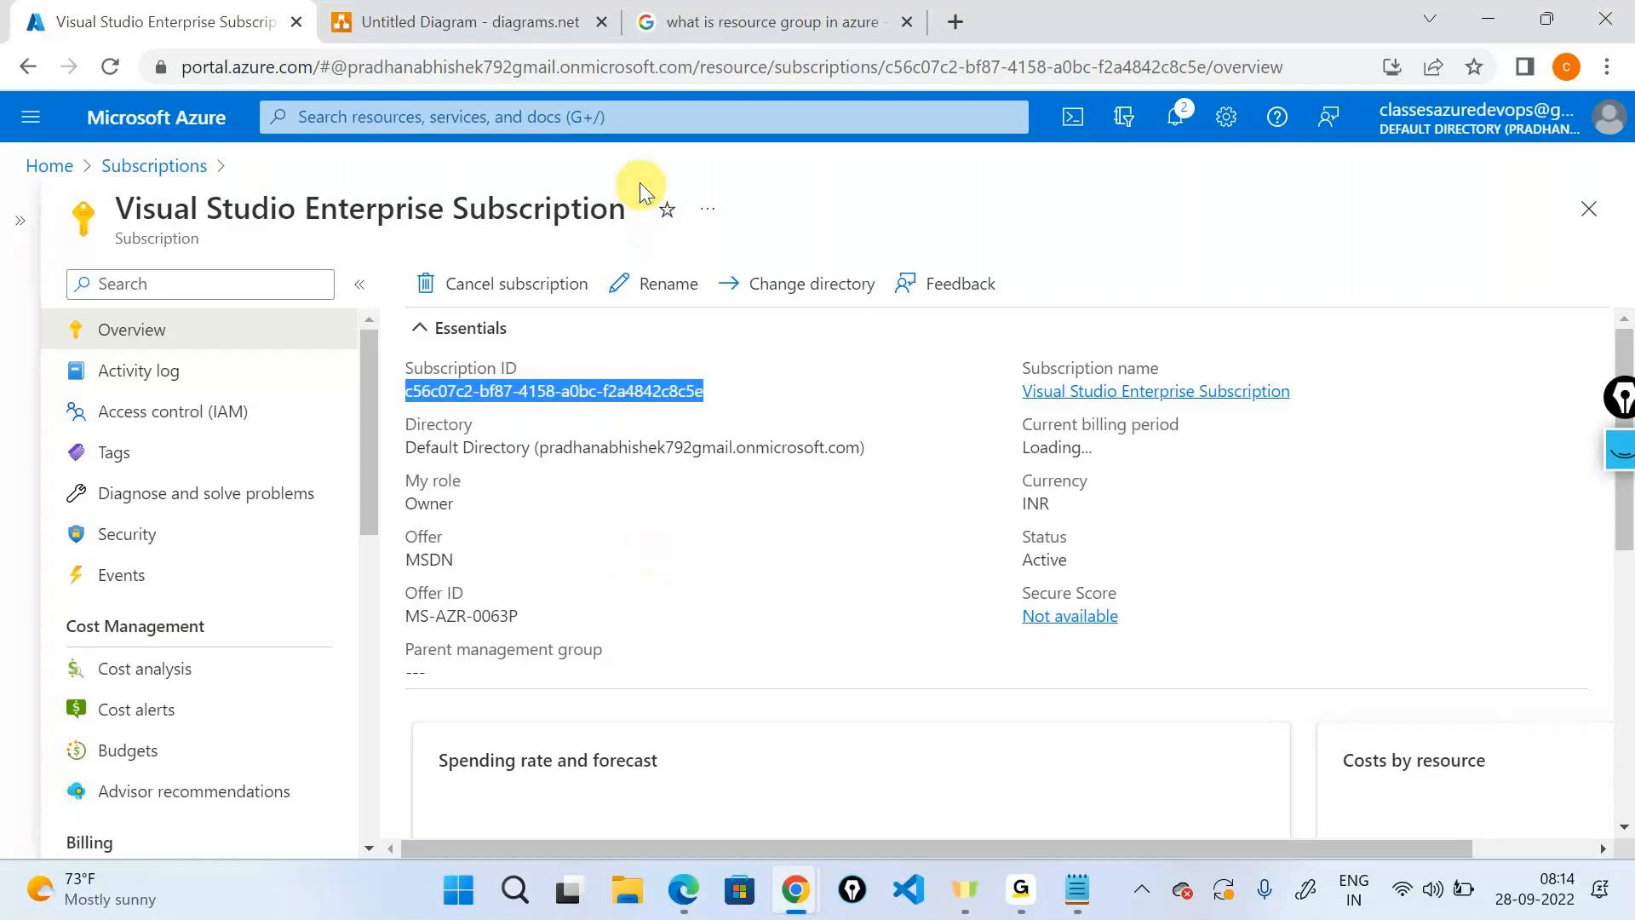
Clear the portal search text and go back to the Azure home page.
left_click(614, 116)
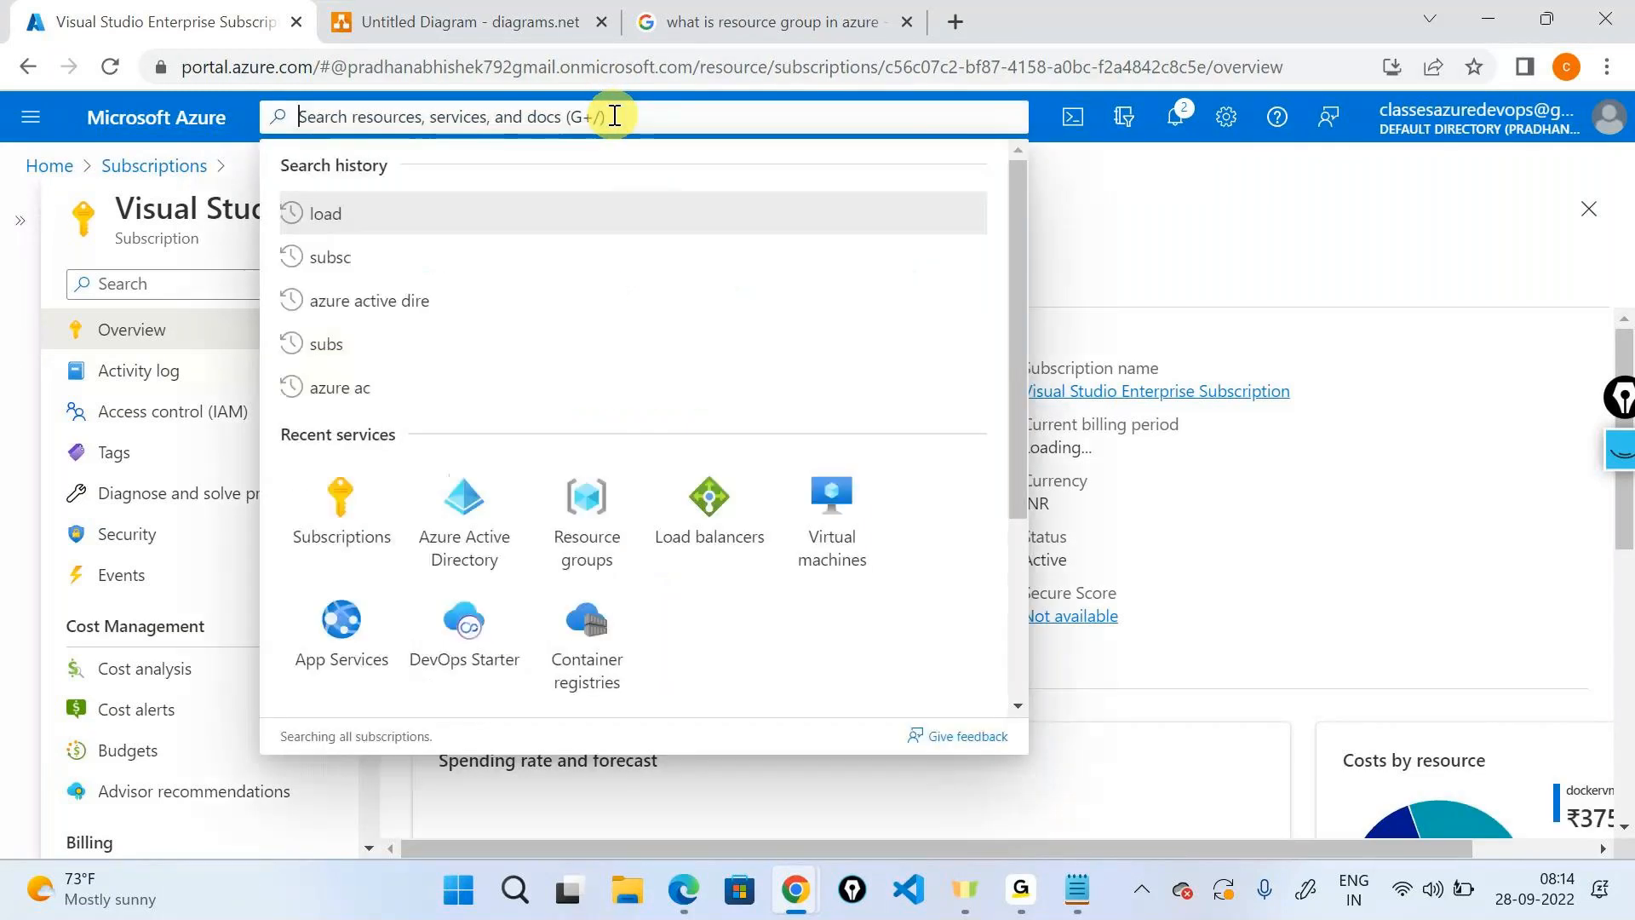
type("res")
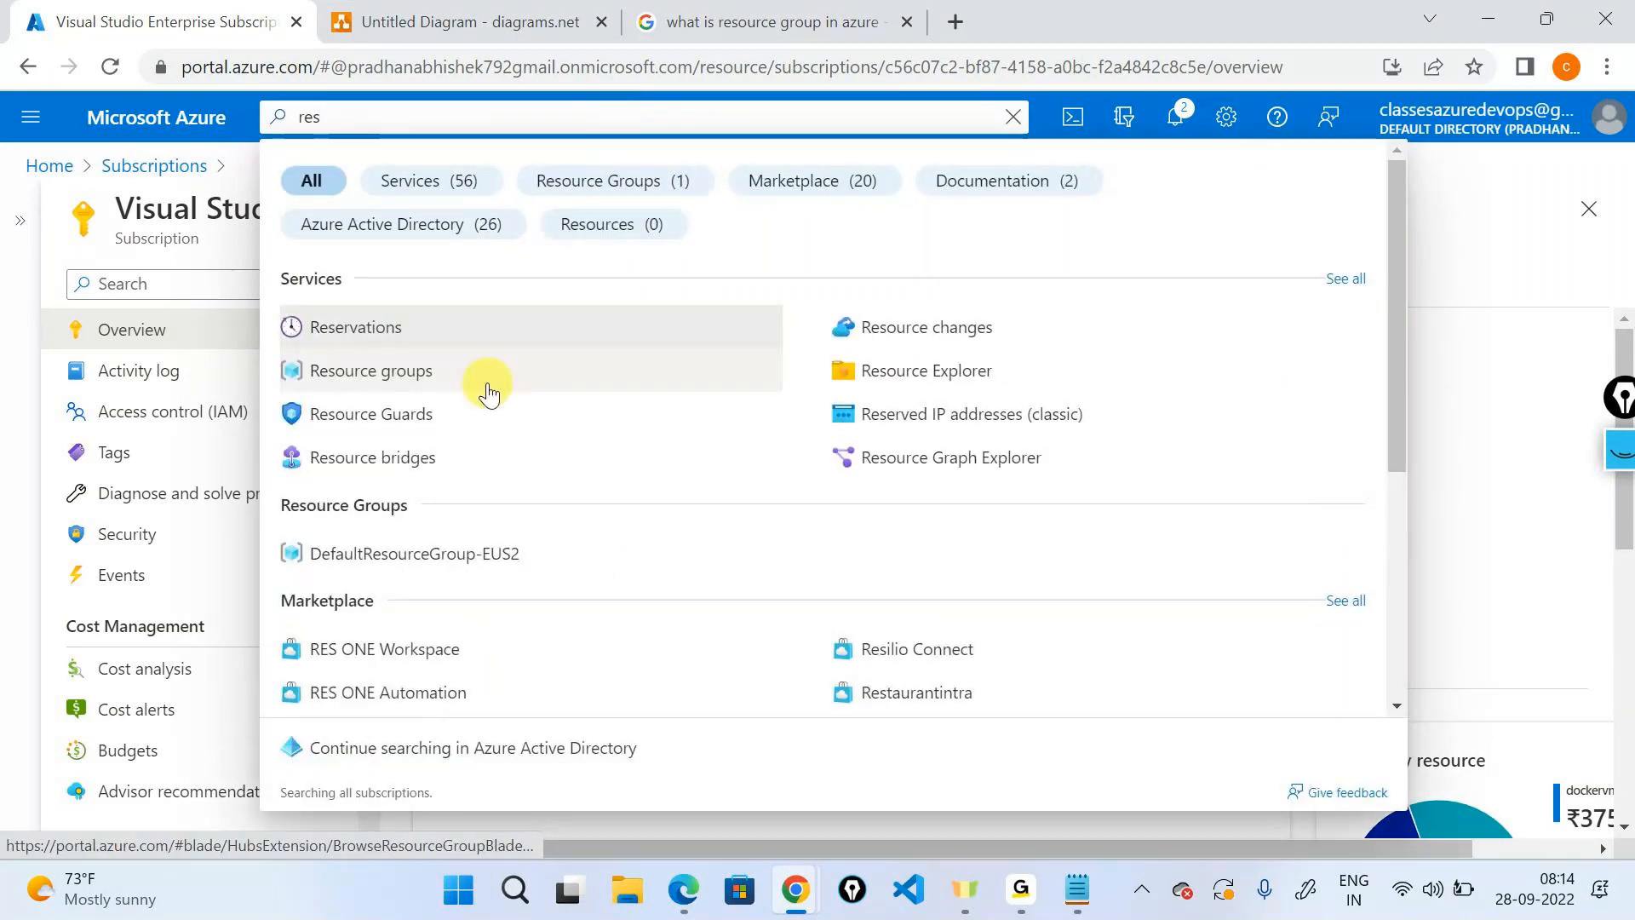
double_click(375, 110)
key("BackSpace")
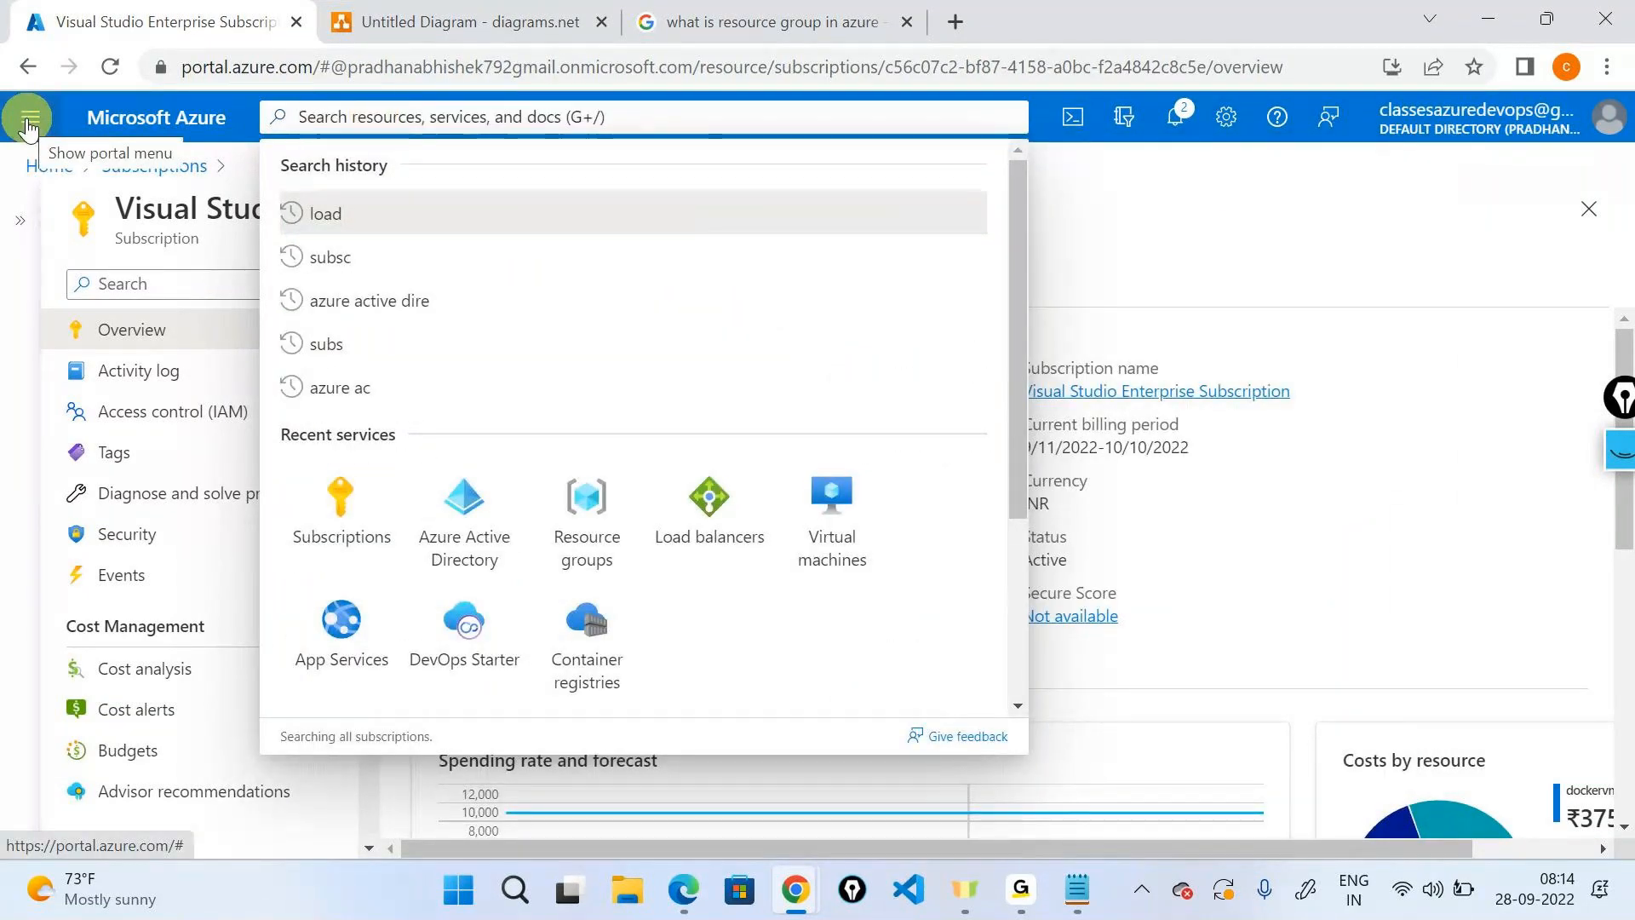
left_click(29, 125)
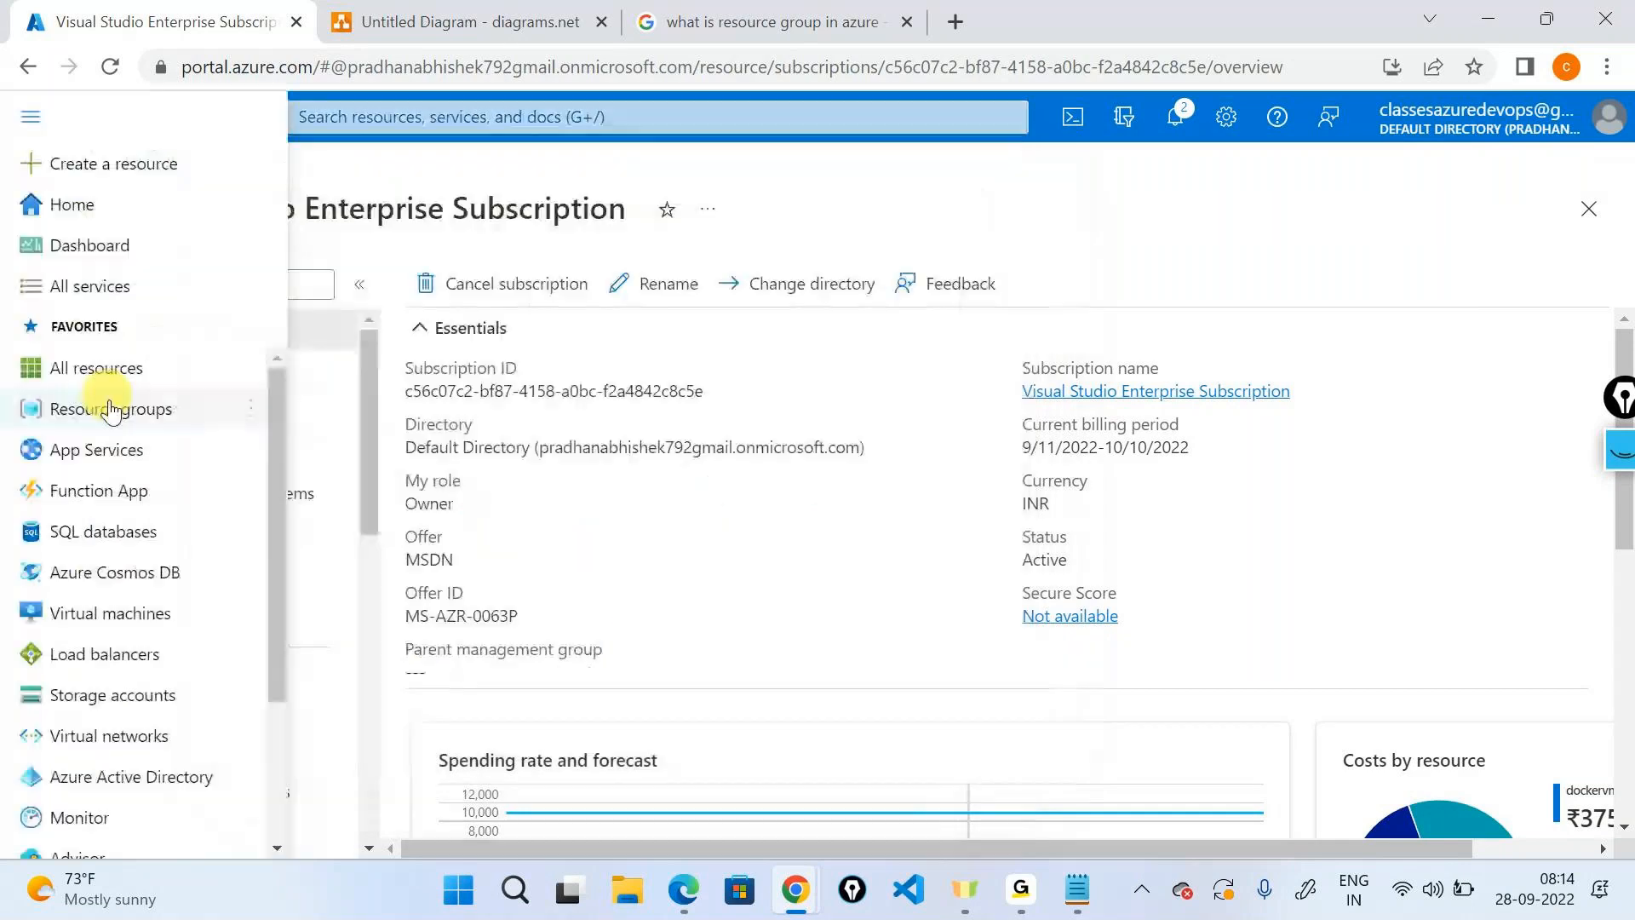
mouse_move(111, 418)
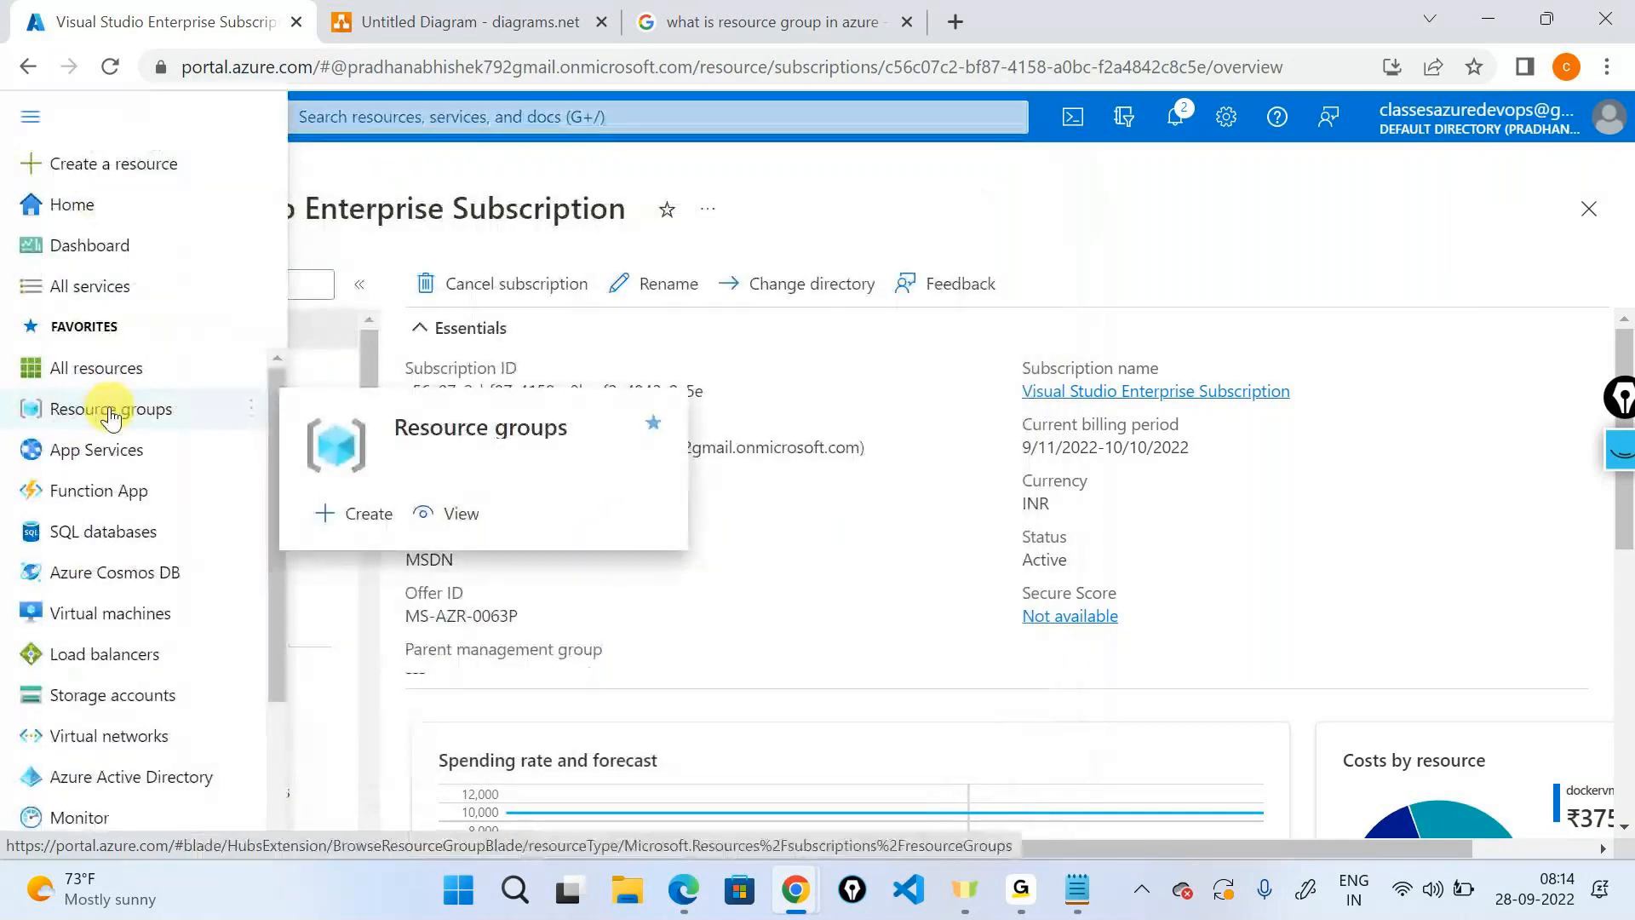
left_click(81, 204)
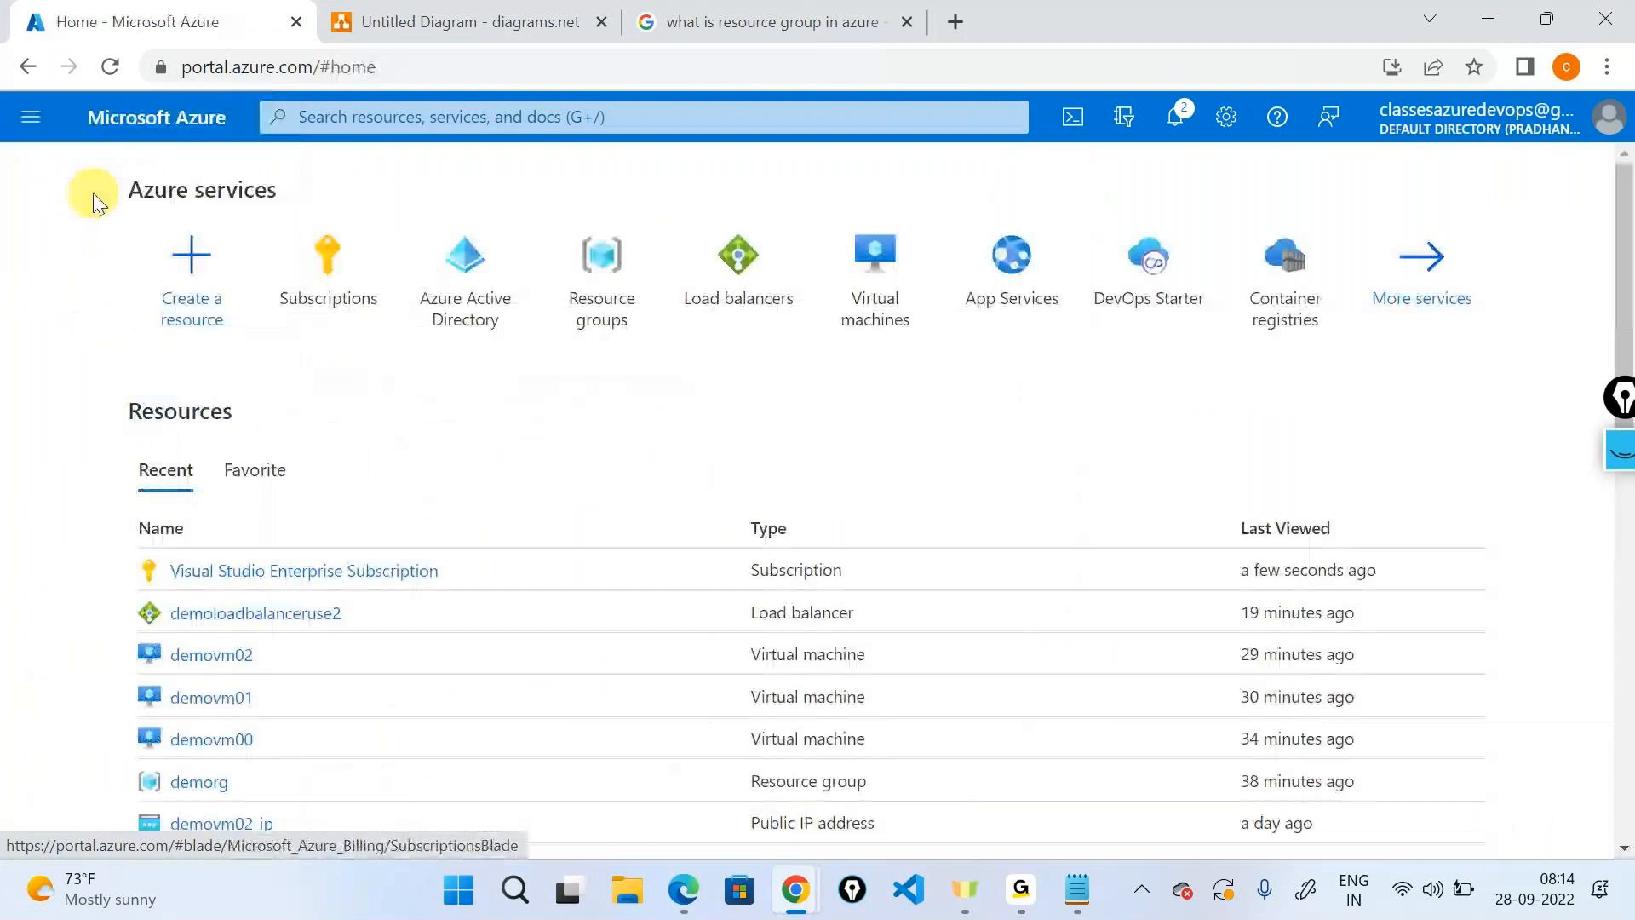
mouse_move(593, 278)
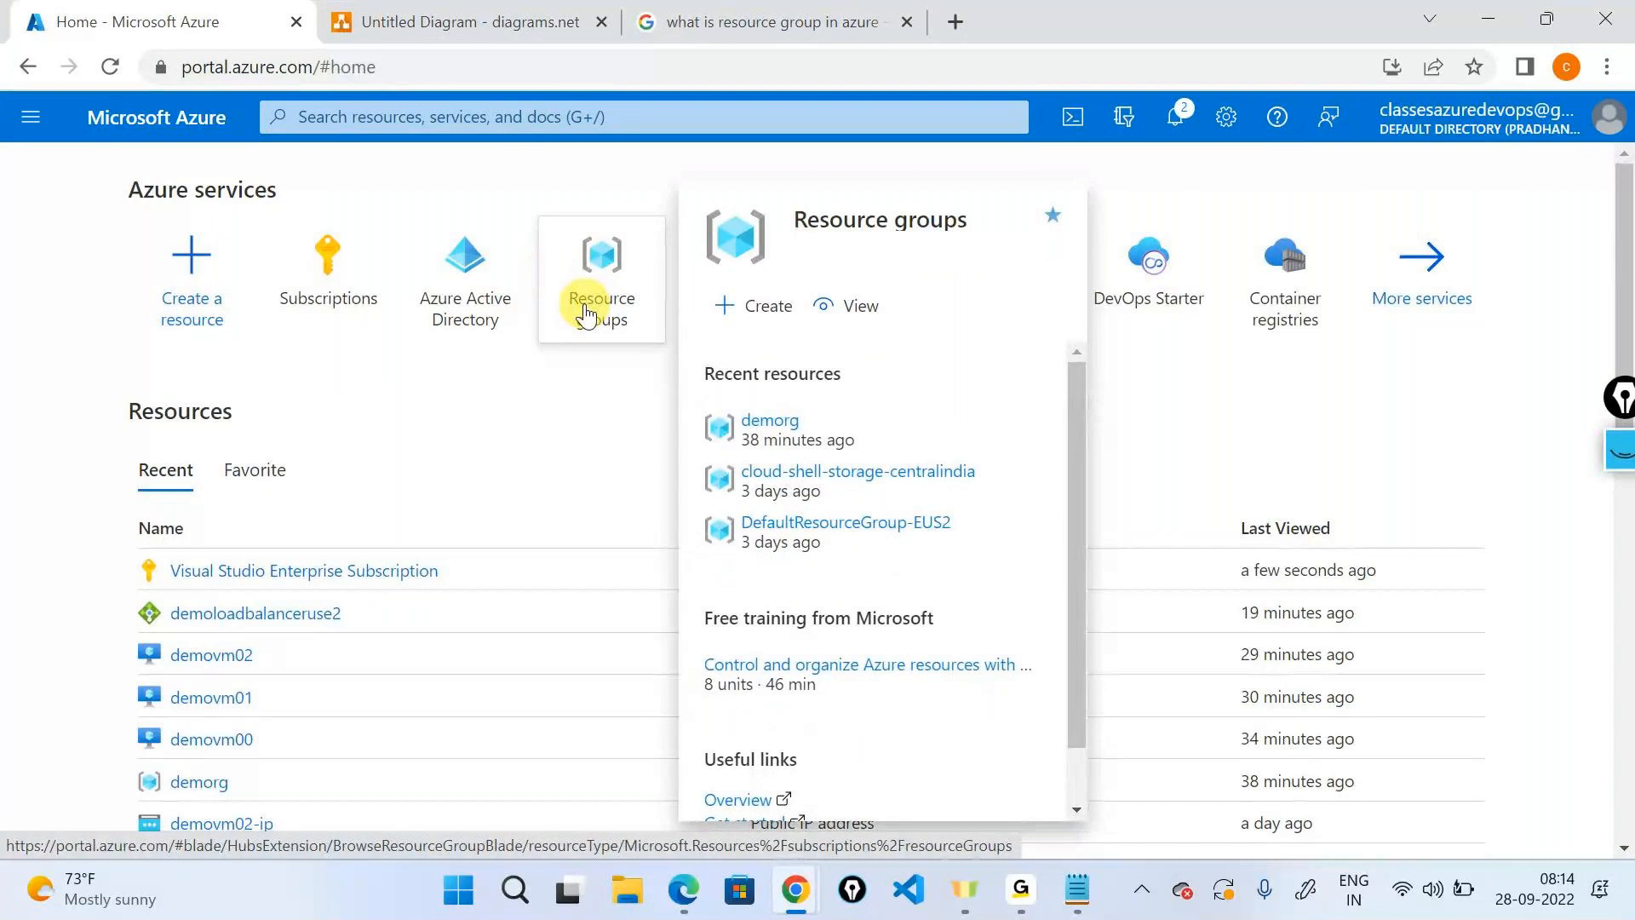
Search for resource groups and open the list showing four existing groups.
left_click(605, 114)
type("resoy")
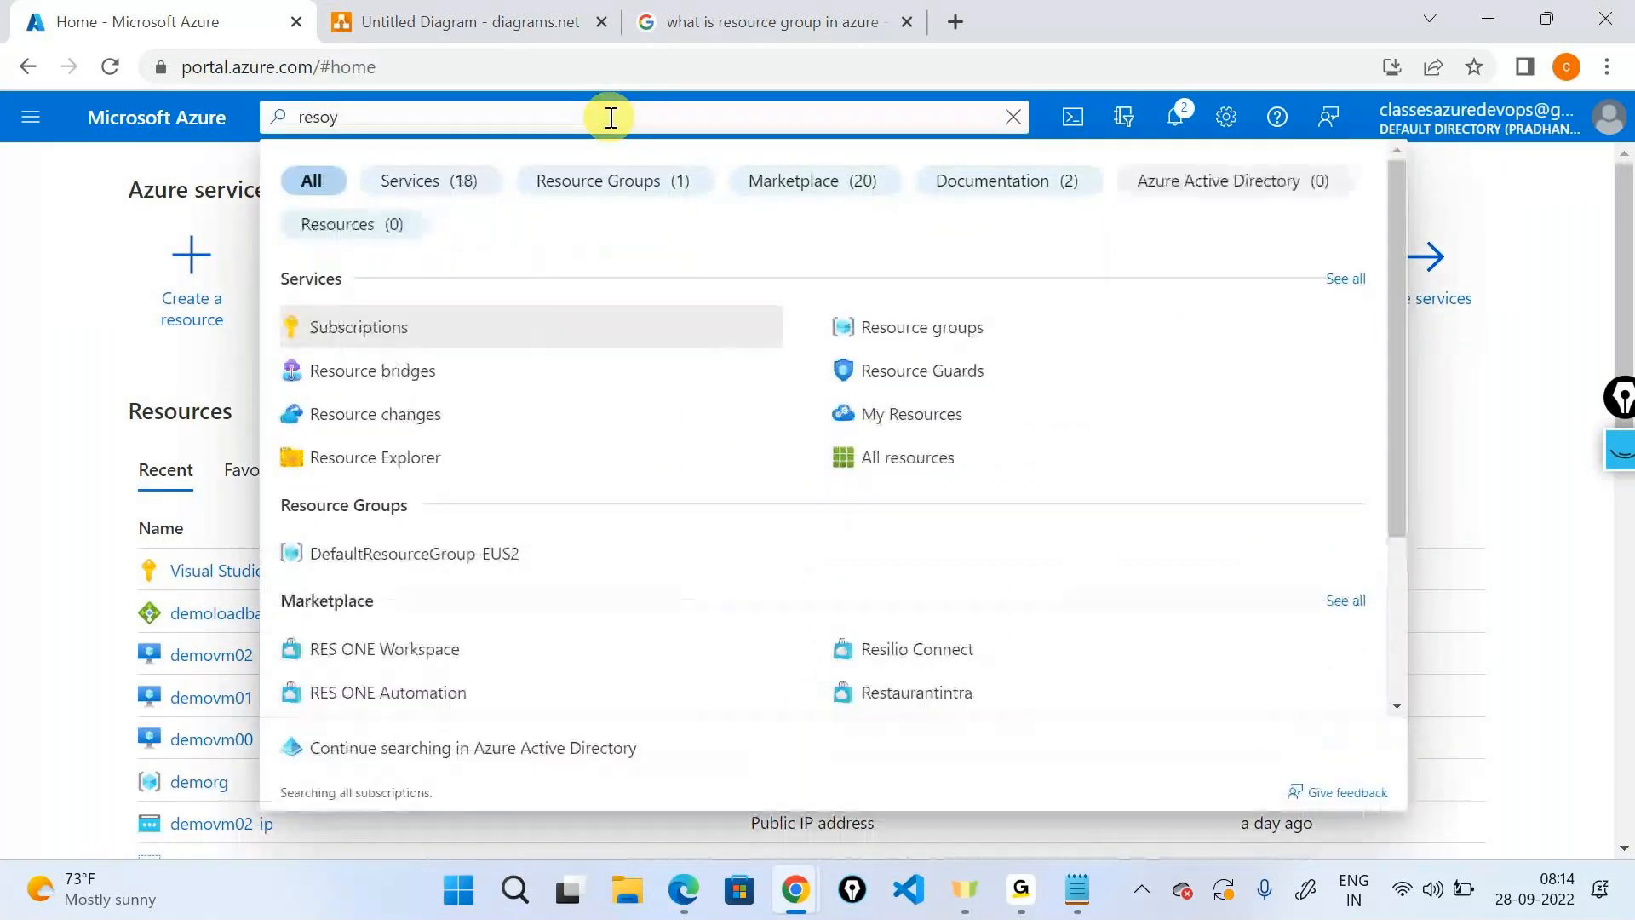
left_click(425, 324)
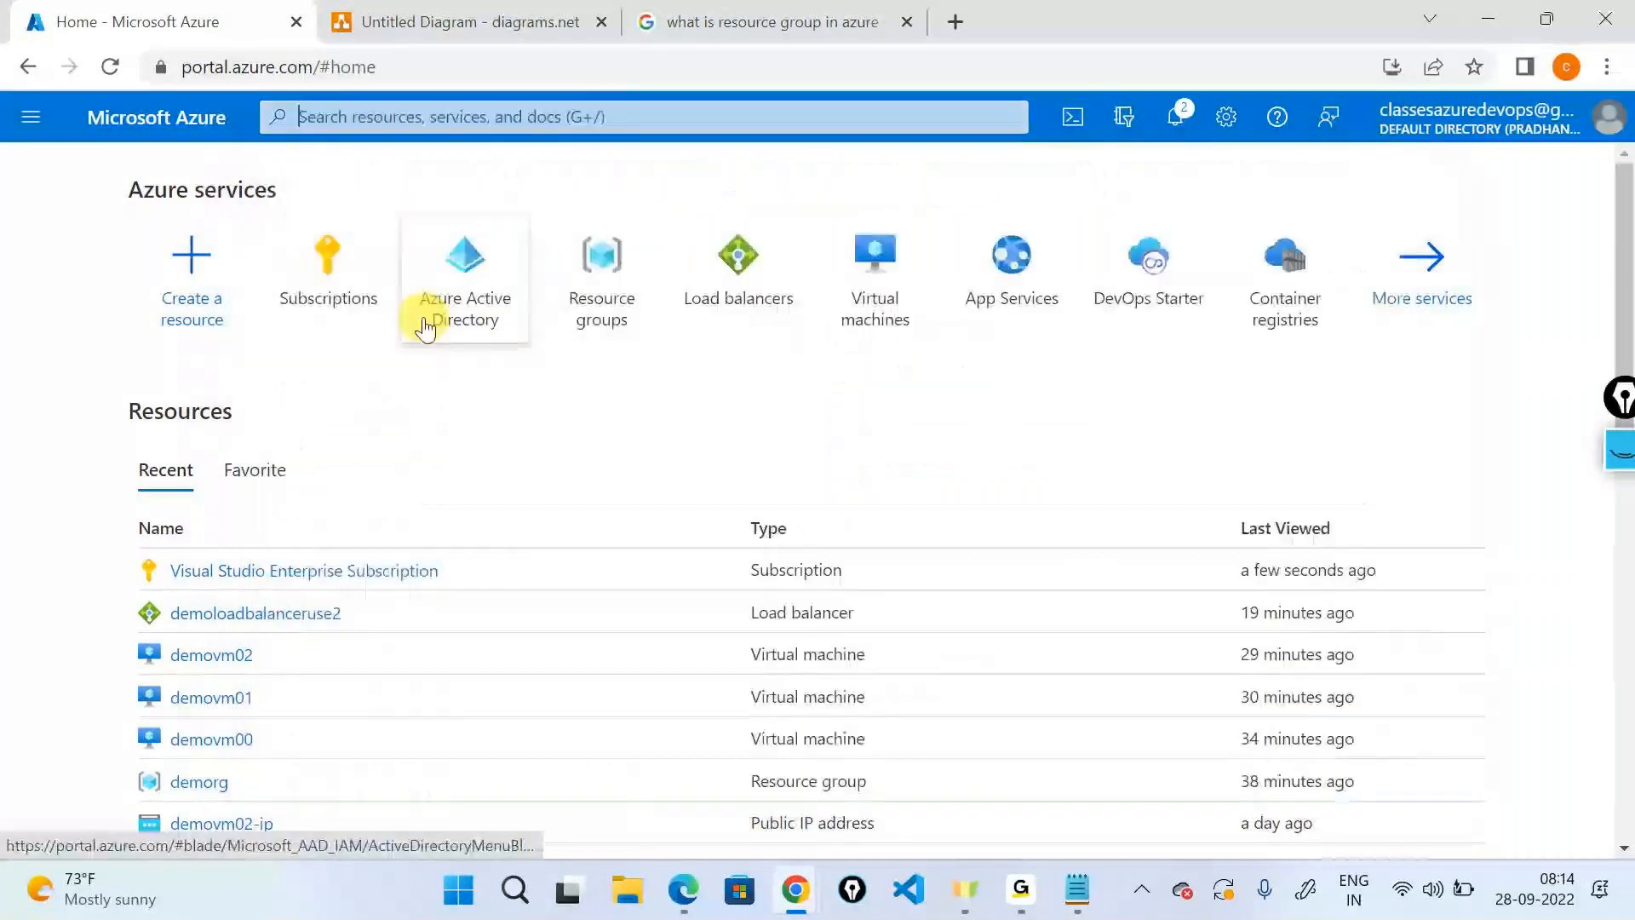
left_click(241, 725)
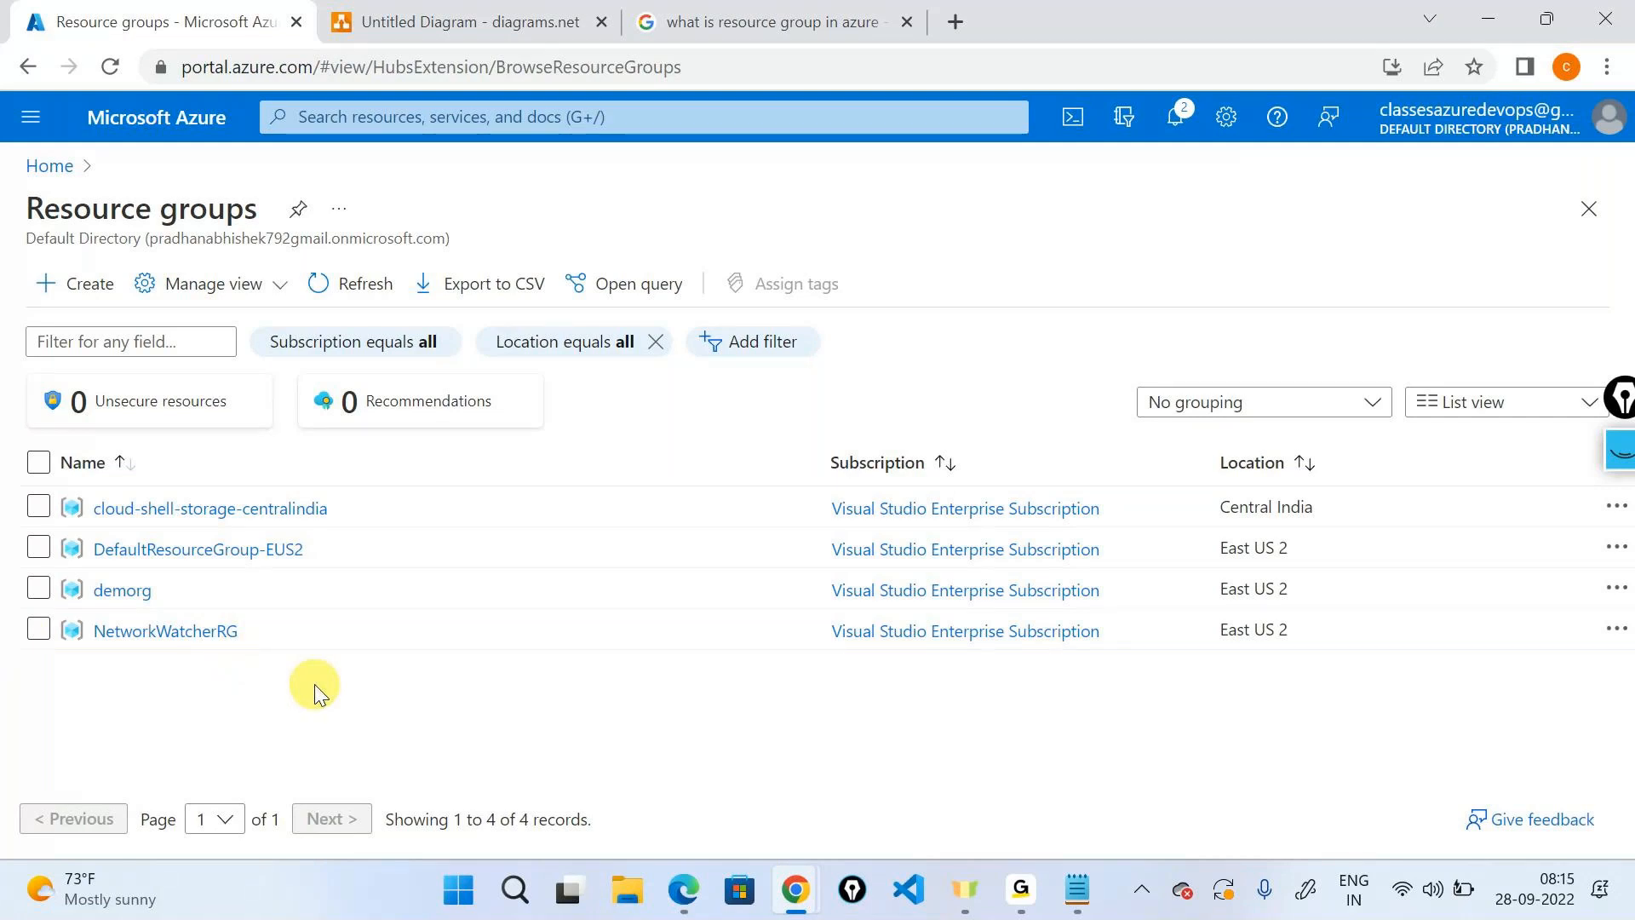
Start a new resource group, highlight its definition, and open the Learn more documentation.
left_click(90, 304)
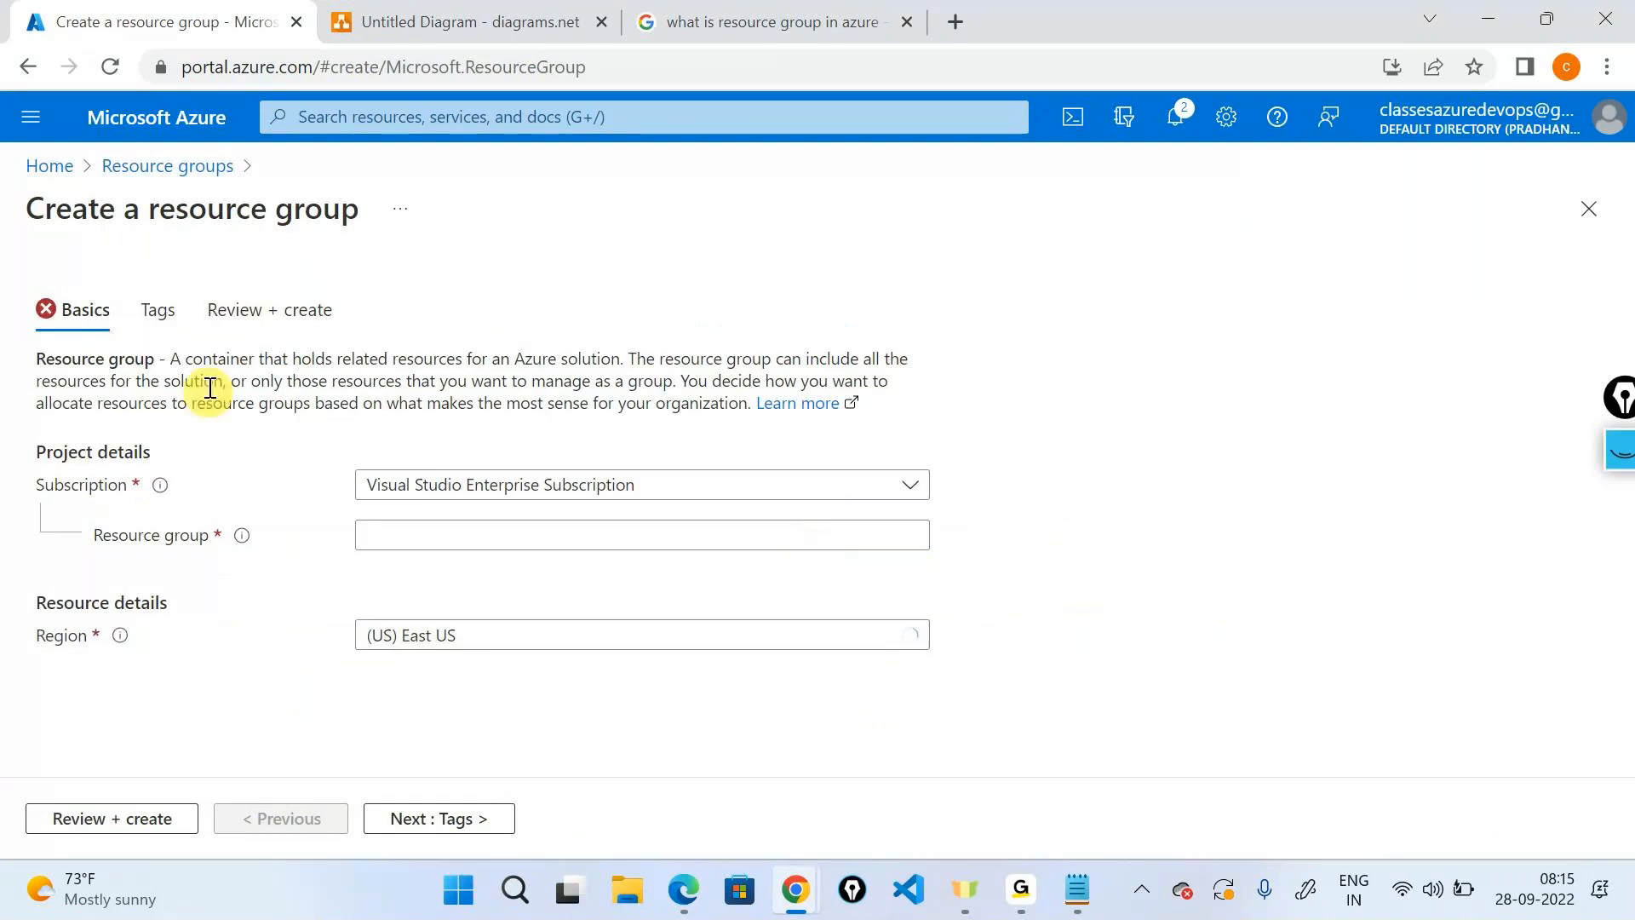
left_click_drag(172, 359, 591, 364)
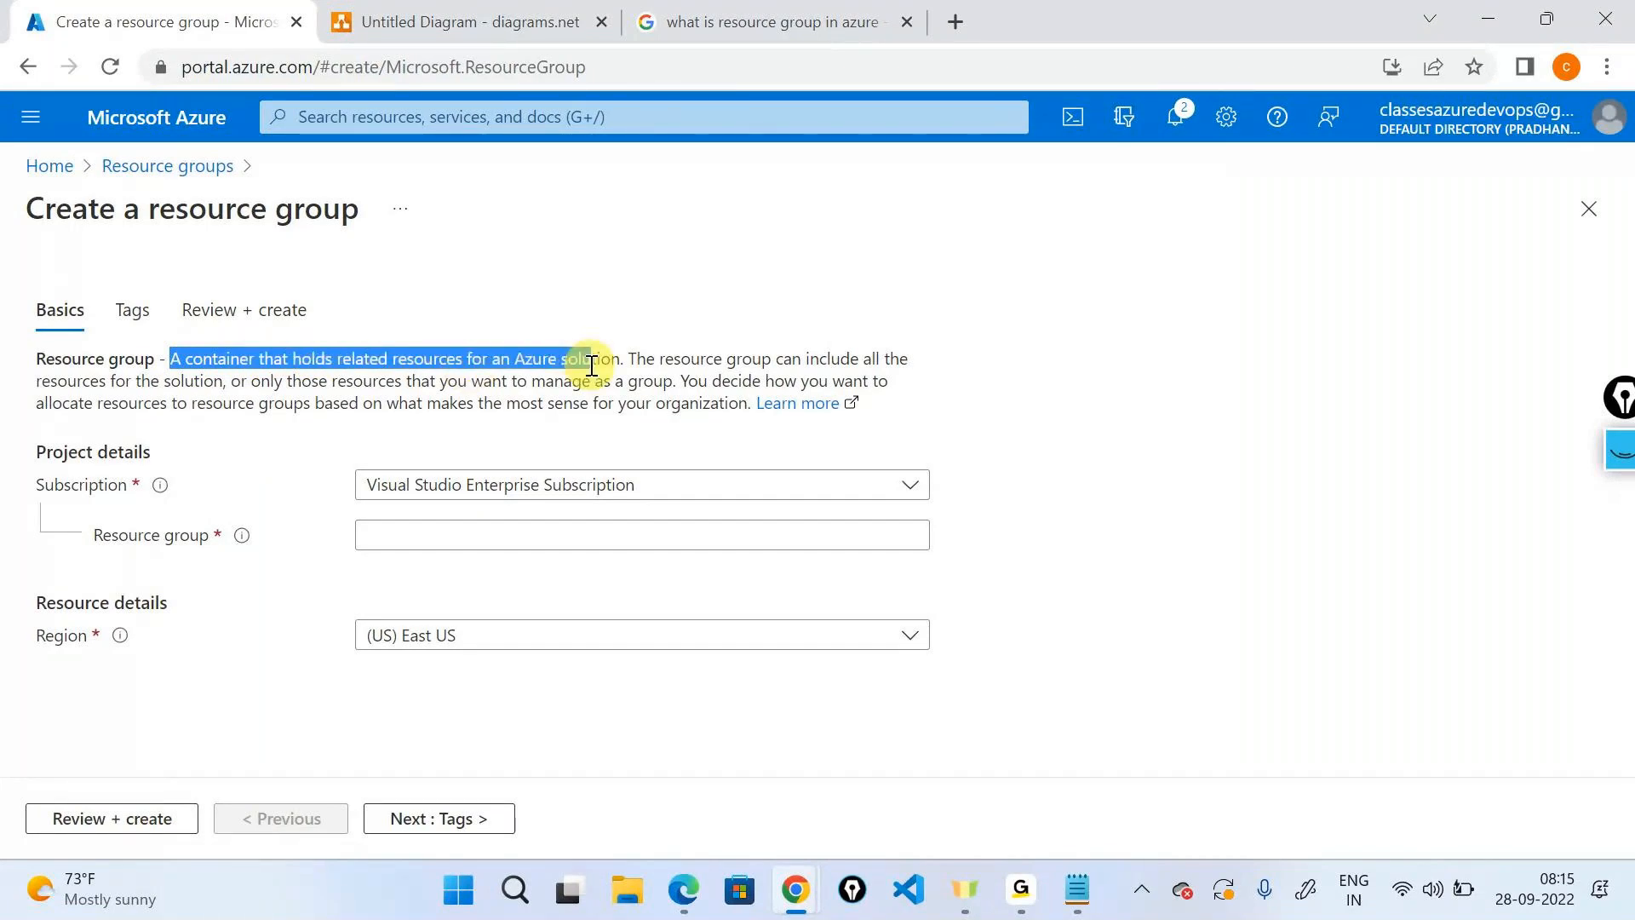
left_click(591, 364)
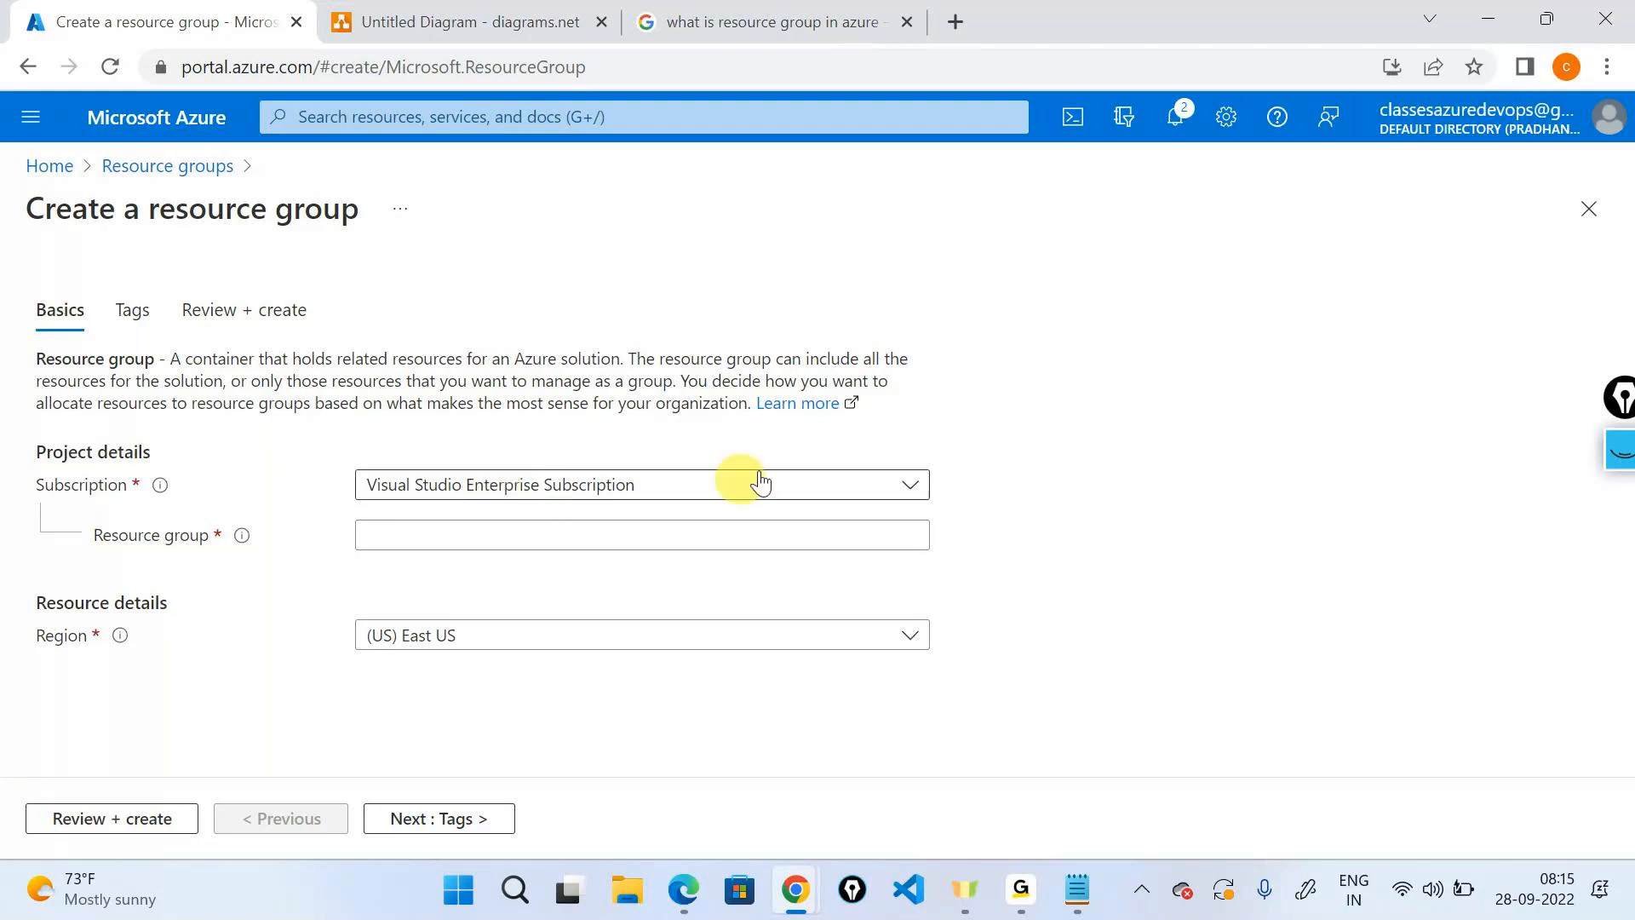
left_click(797, 404)
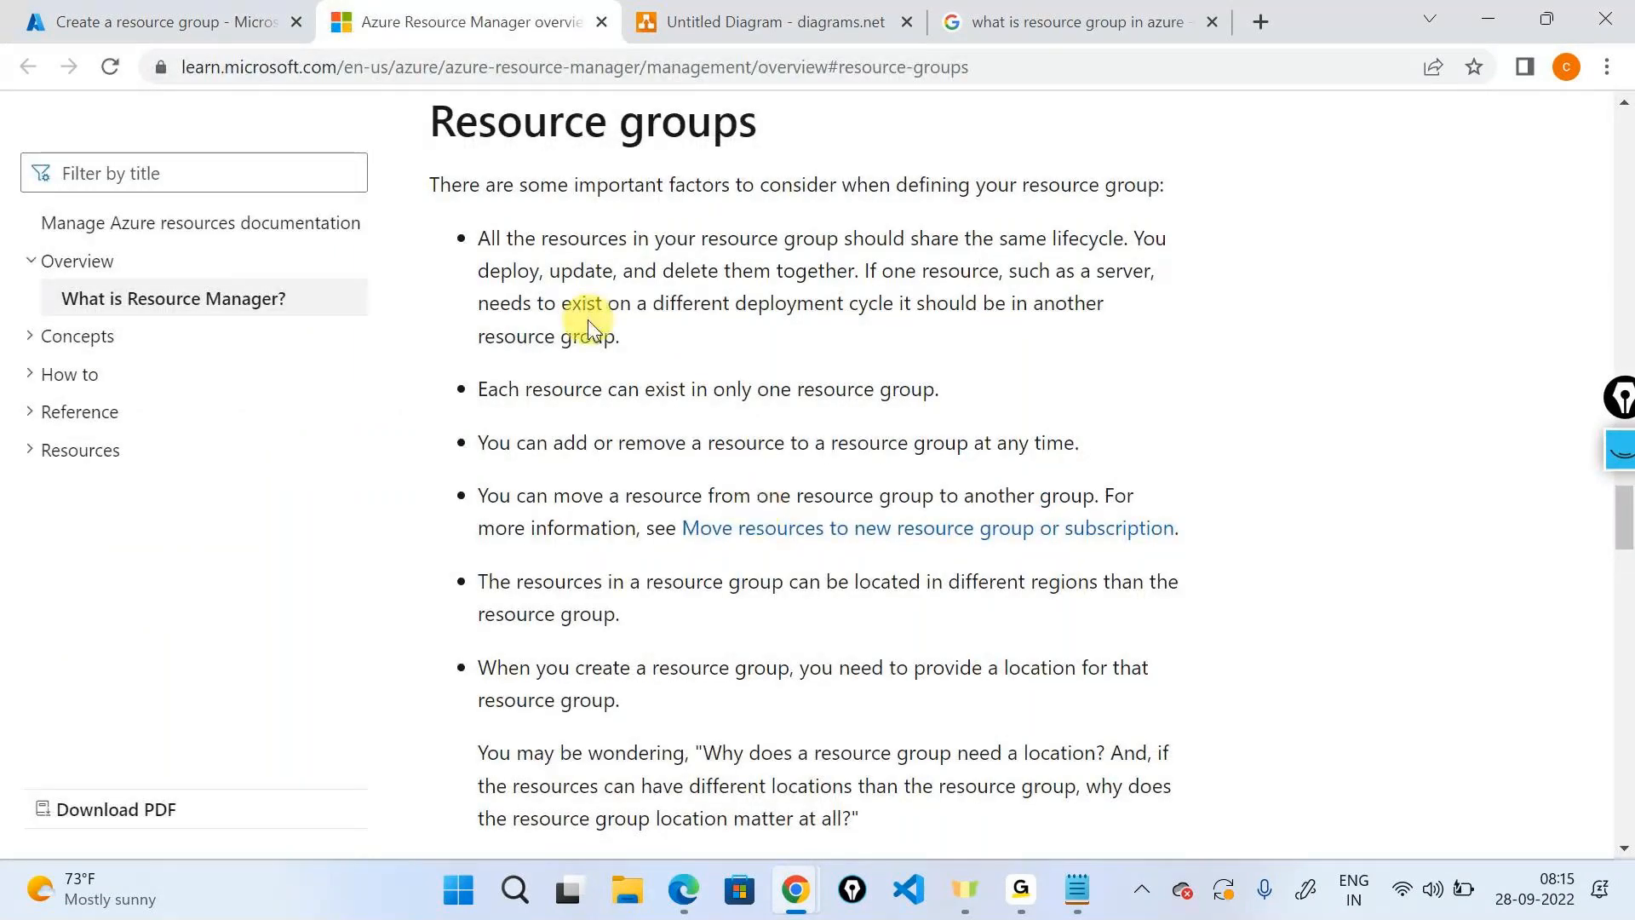
Scroll through the Manage resource groups docs, then return to the Create a resource group form.
scroll(587, 319, "down", 8)
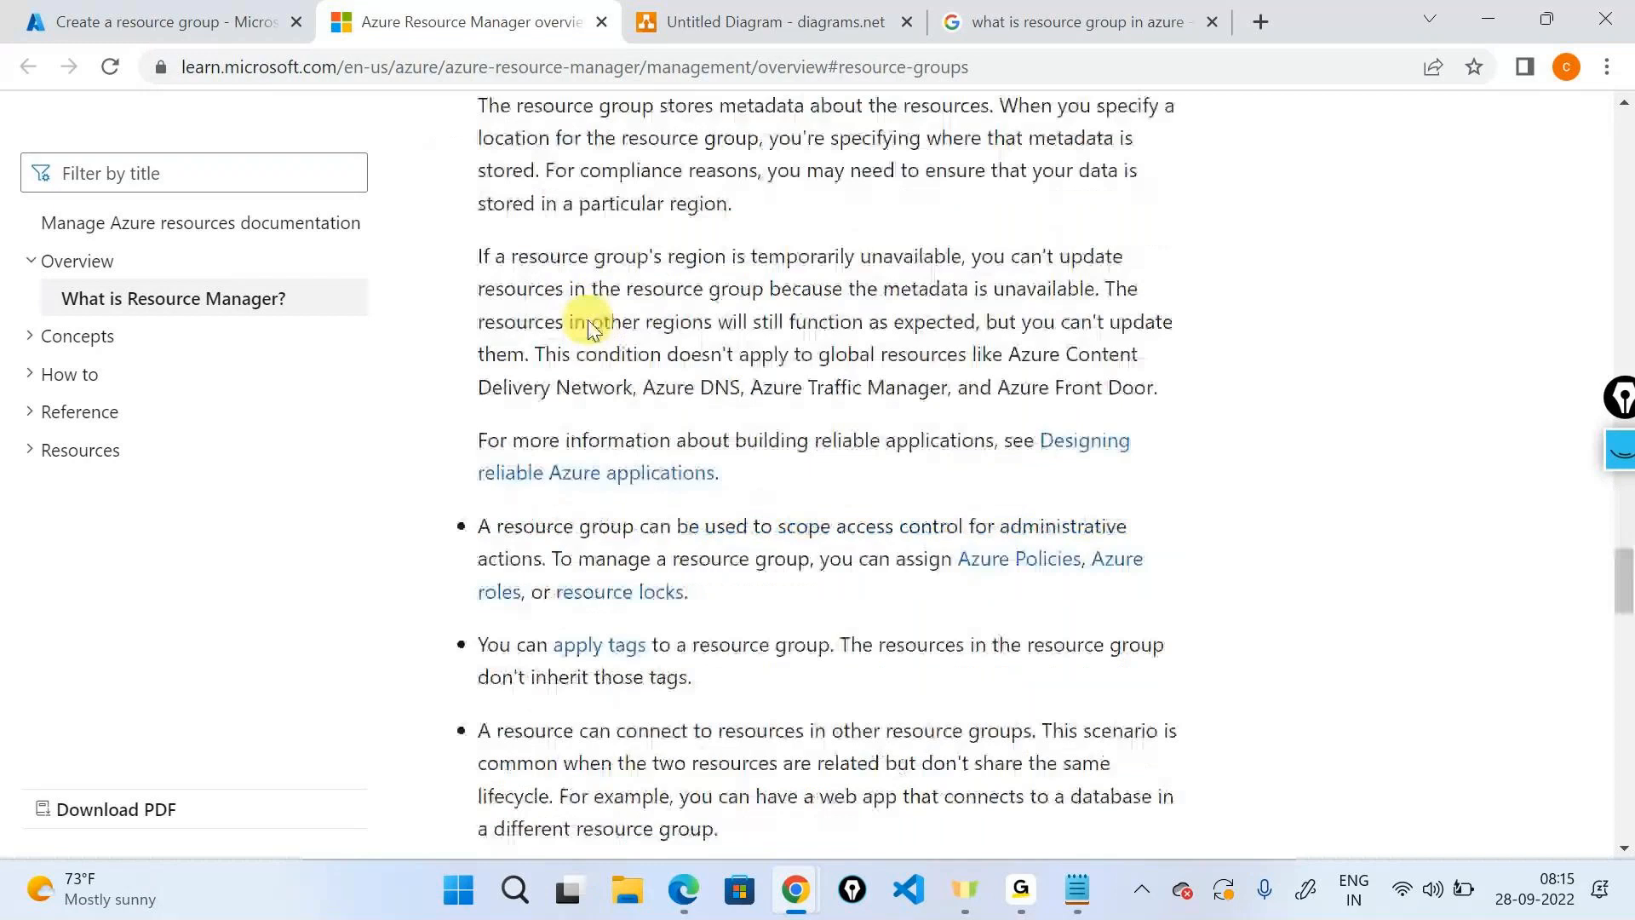
scroll(590, 327, "down", 7)
scroll(590, 327, "down", 8)
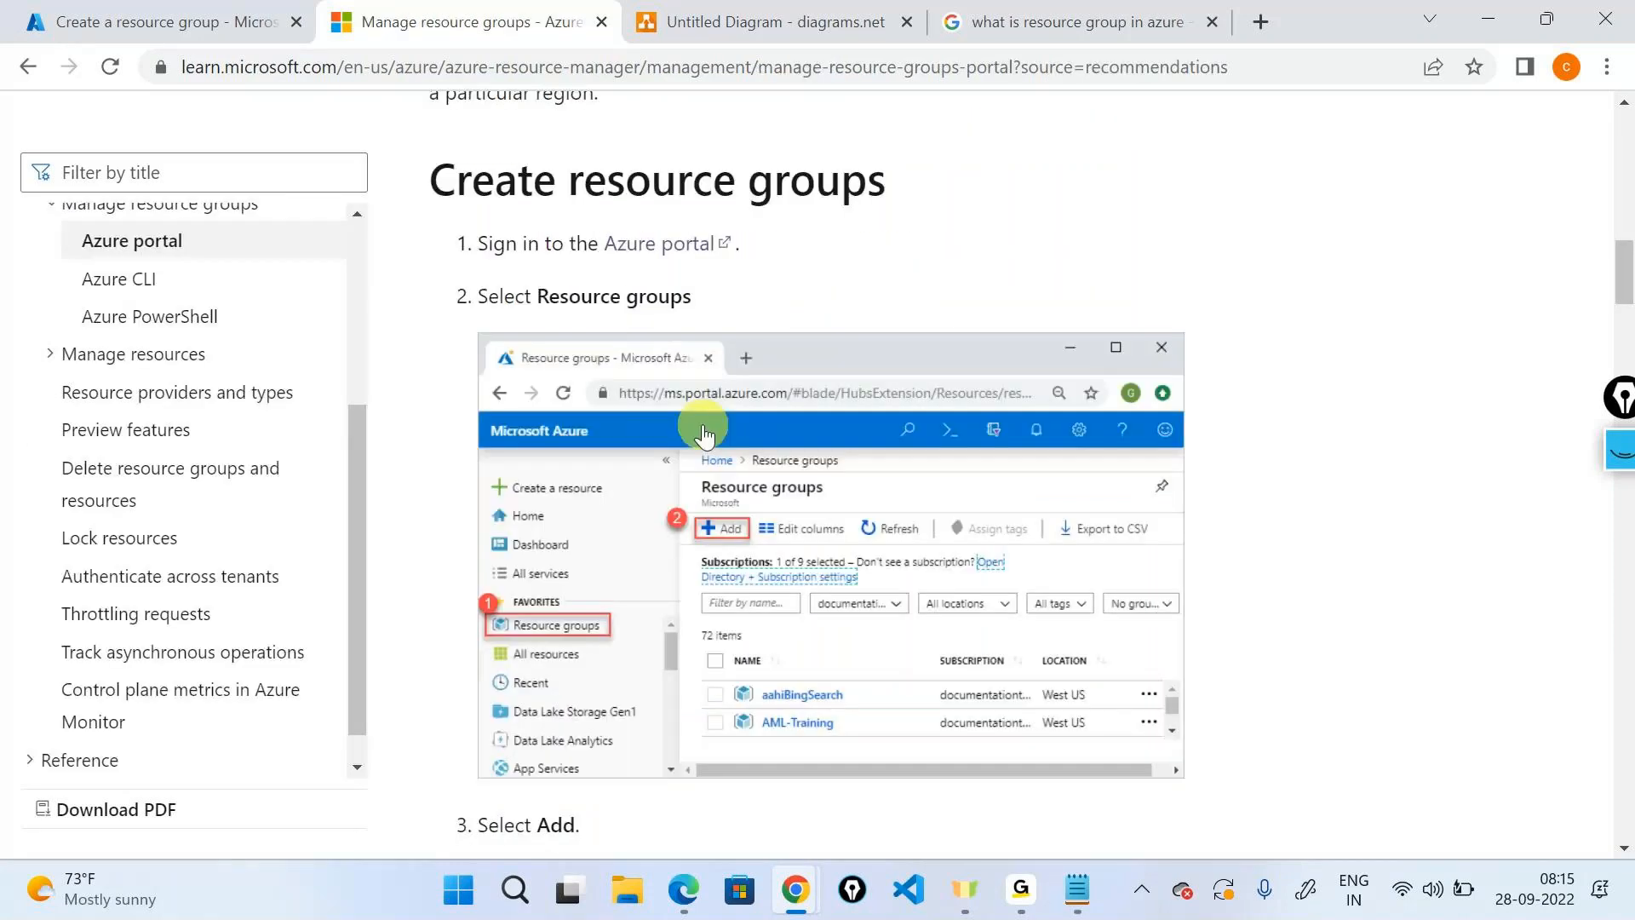
scroll(703, 437, "down", 1)
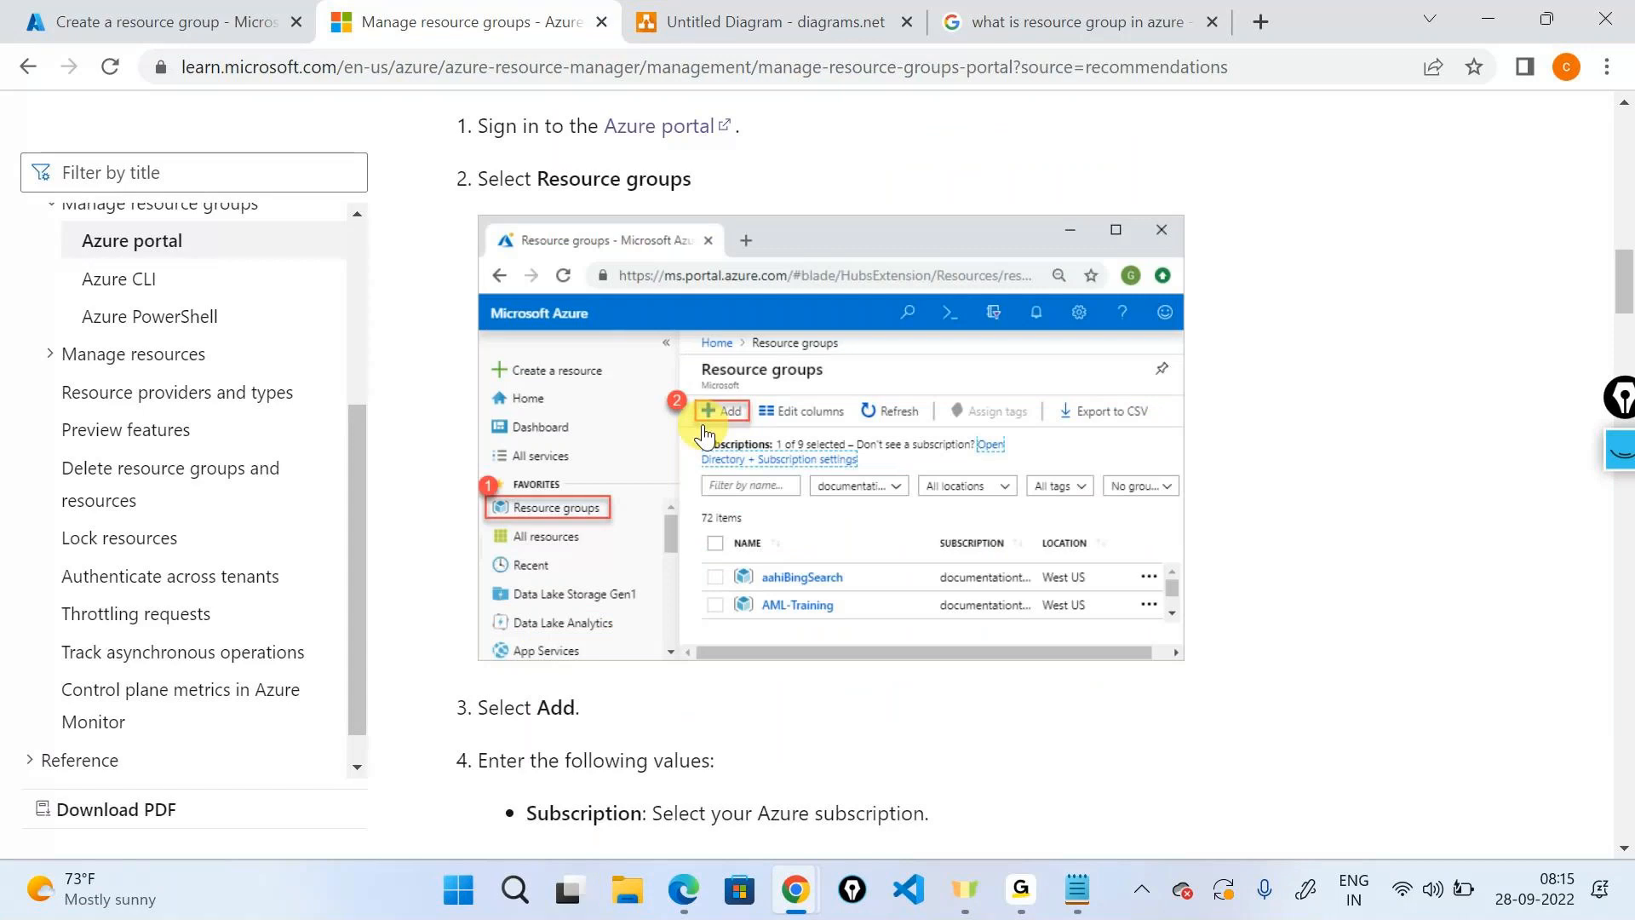
left_click(272, 21)
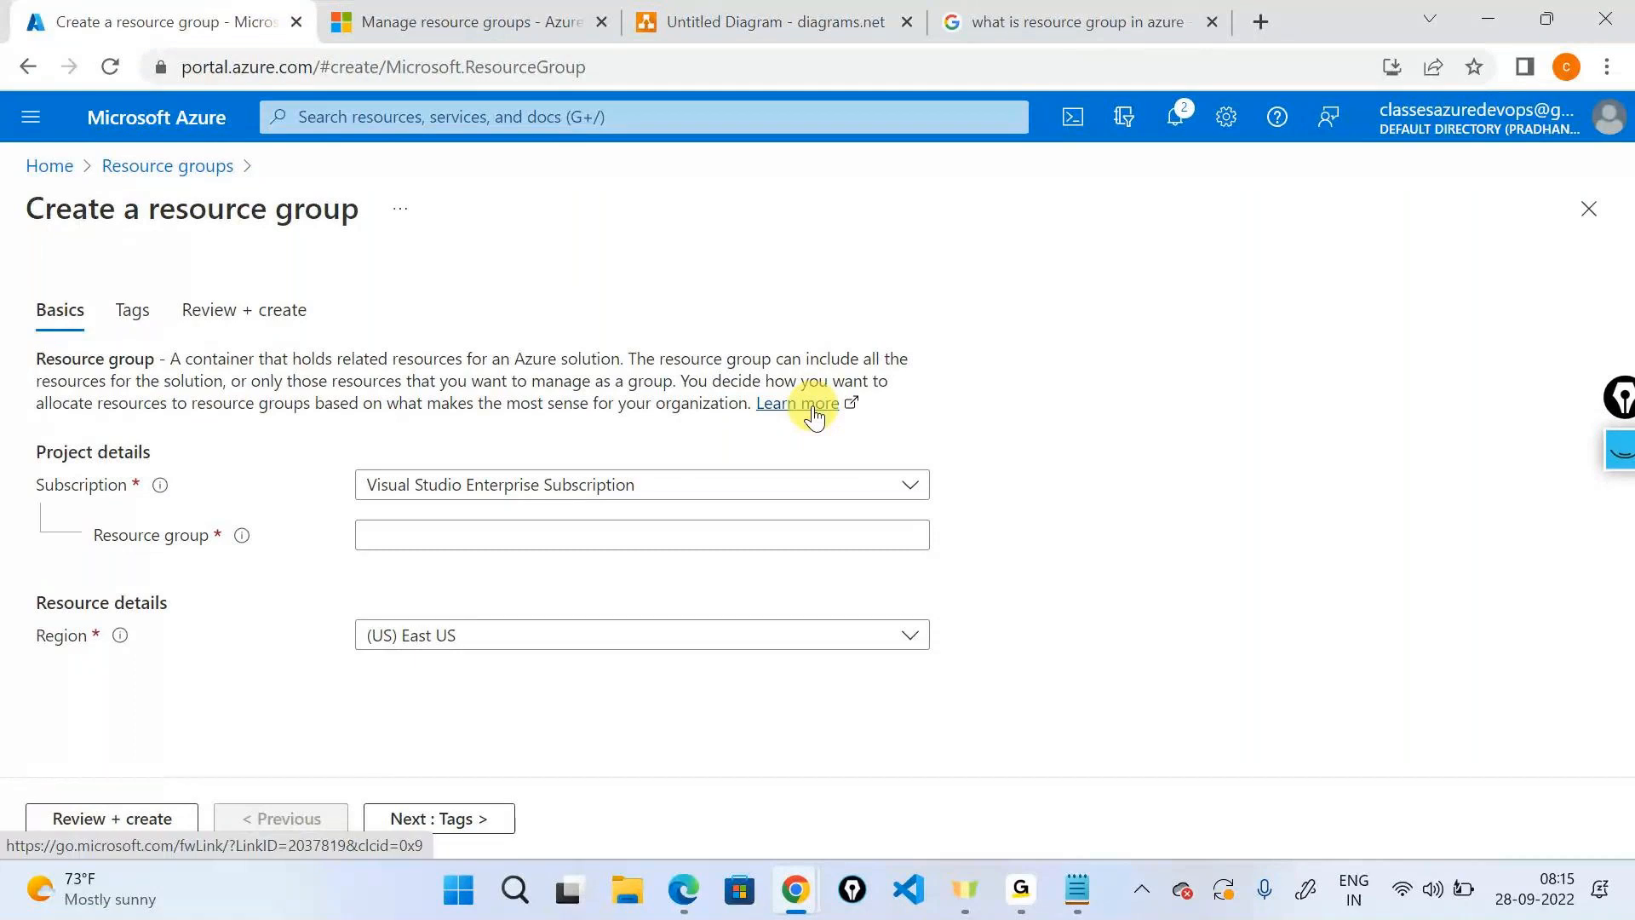
Ink an arrow at the Subscription setting and sketch a triangle labelled Tenant.
left_click(1621, 451)
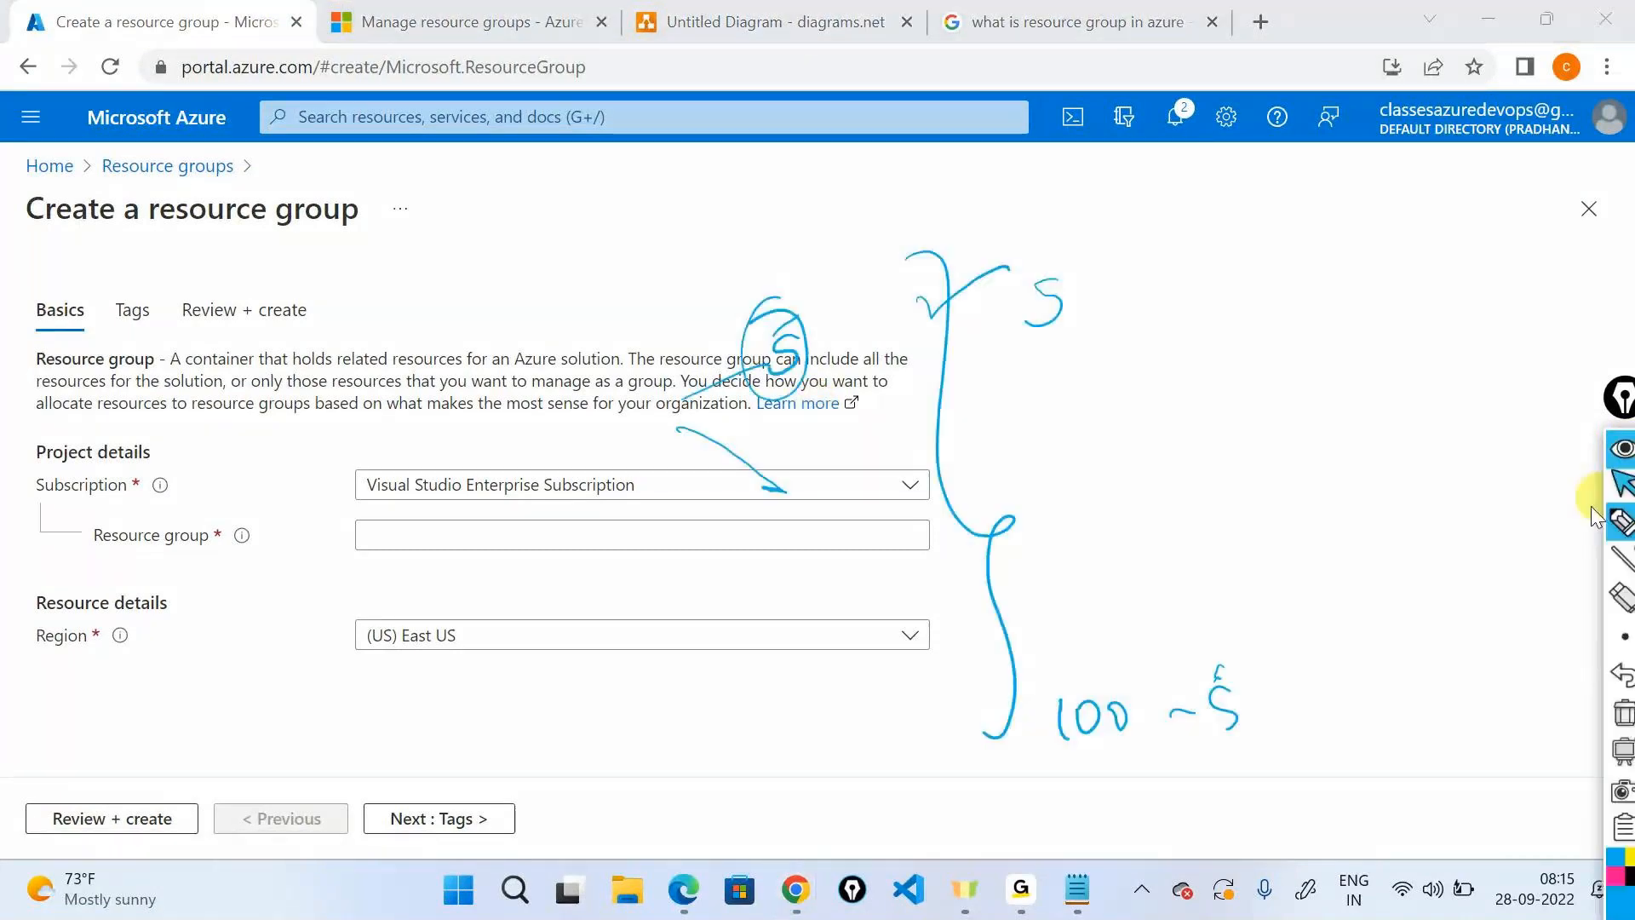
left_click(1624, 734)
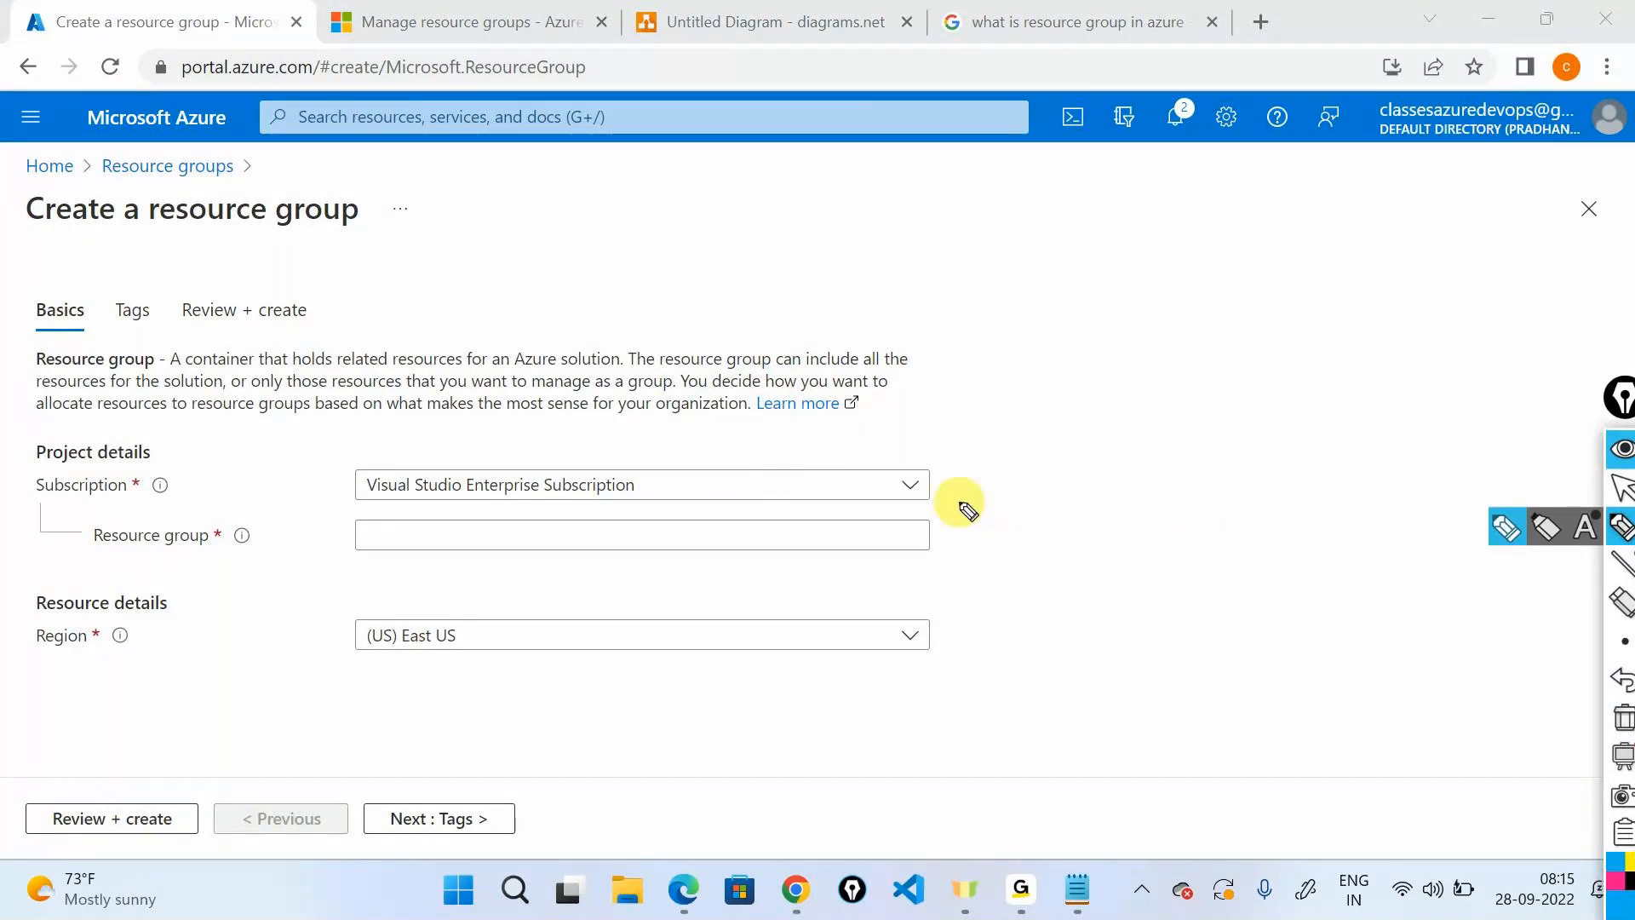
mouse_move(247, 428)
left_mouse_down()
mouse_move(176, 463)
mouse_move(181, 478)
mouse_move(27, 449)
left_mouse_up()
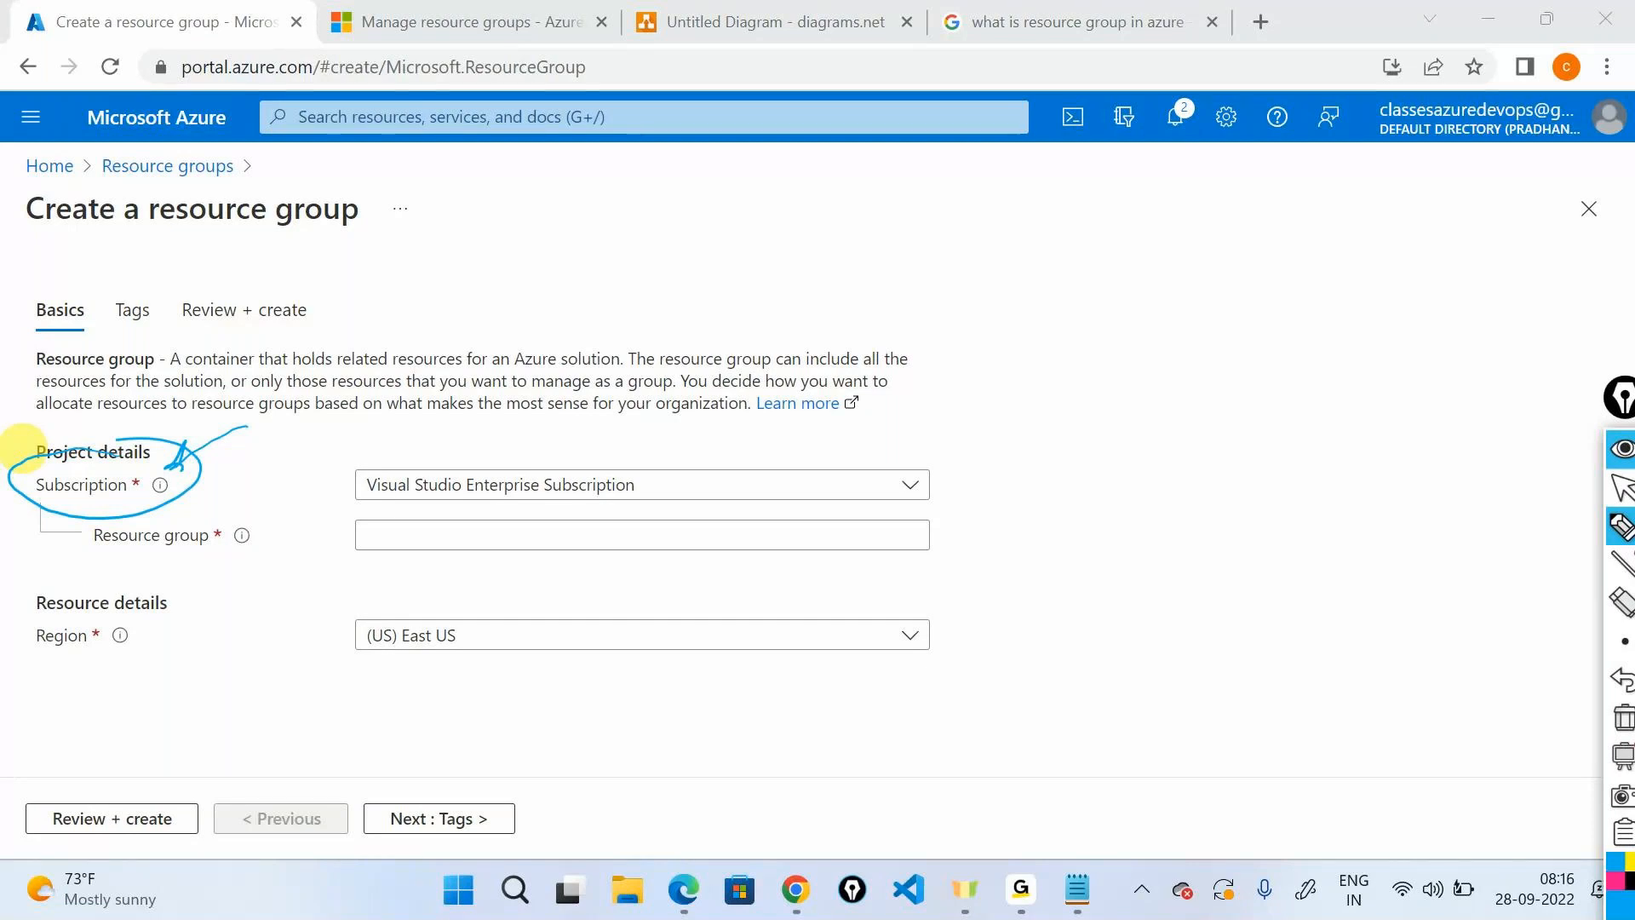
mouse_move(1267, 257)
left_mouse_down()
mouse_move(1350, 328)
mouse_move(1277, 242)
left_mouse_up()
mouse_move(1374, 267)
left_mouse_down()
mouse_move(1439, 284)
mouse_move(1503, 241)
left_mouse_up()
mouse_move(1277, 365)
left_mouse_down()
mouse_move(1131, 437)
mouse_move(1096, 518)
left_mouse_up()
Ink subscriptions S1 and S2 under the tenant, clear the ink, and open the Subscription list.
left_click_drag(1118, 494, 1123, 528)
left_click_drag(1280, 368, 1286, 506)
left_click_drag(1313, 476, 1340, 478)
left_click_drag(998, 419, 937, 475)
mouse_move(956, 446)
left_mouse_down()
mouse_move(940, 468)
mouse_move(962, 470)
left_mouse_up()
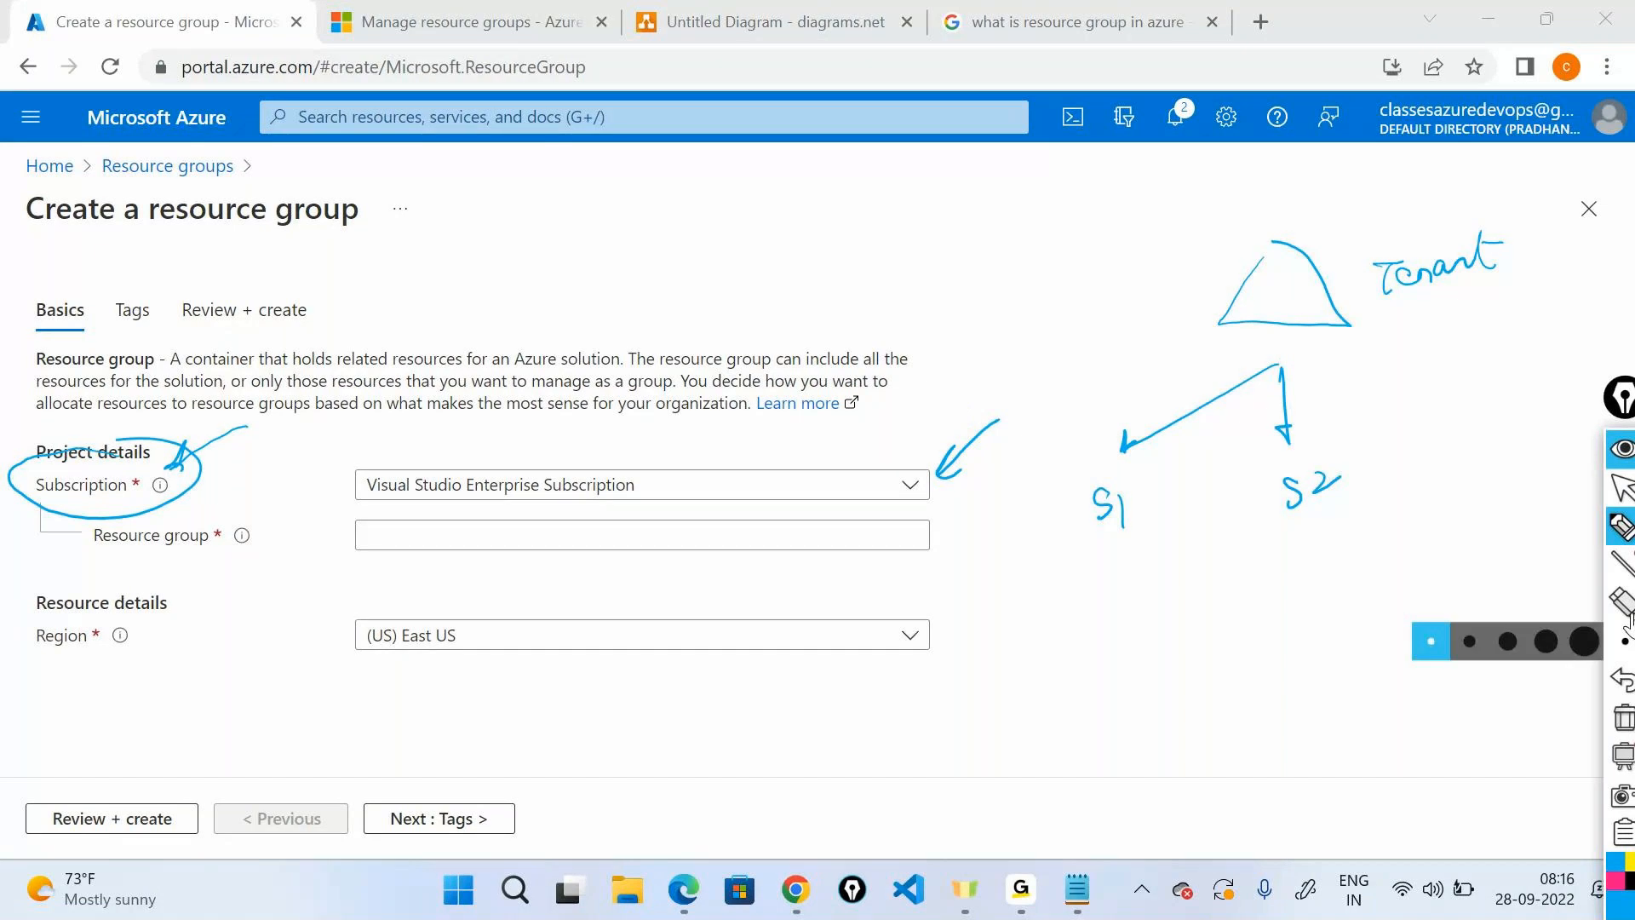
left_click(1600, 460)
left_click(908, 485)
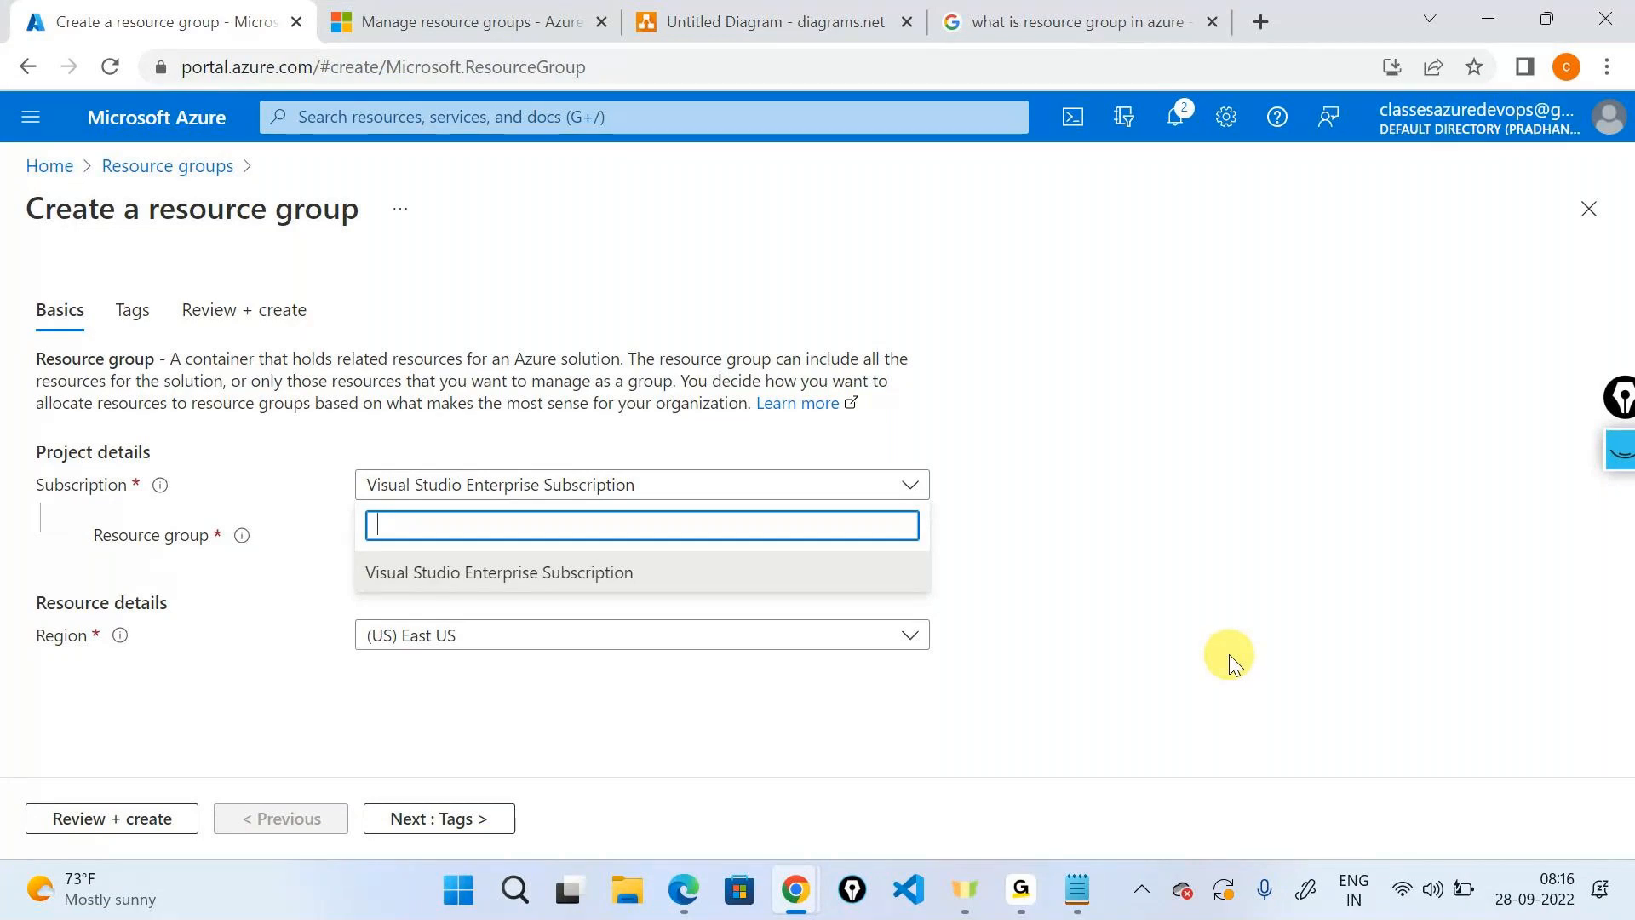
Choose Visual Studio Enterprise Subscription and name the resource group firstrg.
left_click(646, 592)
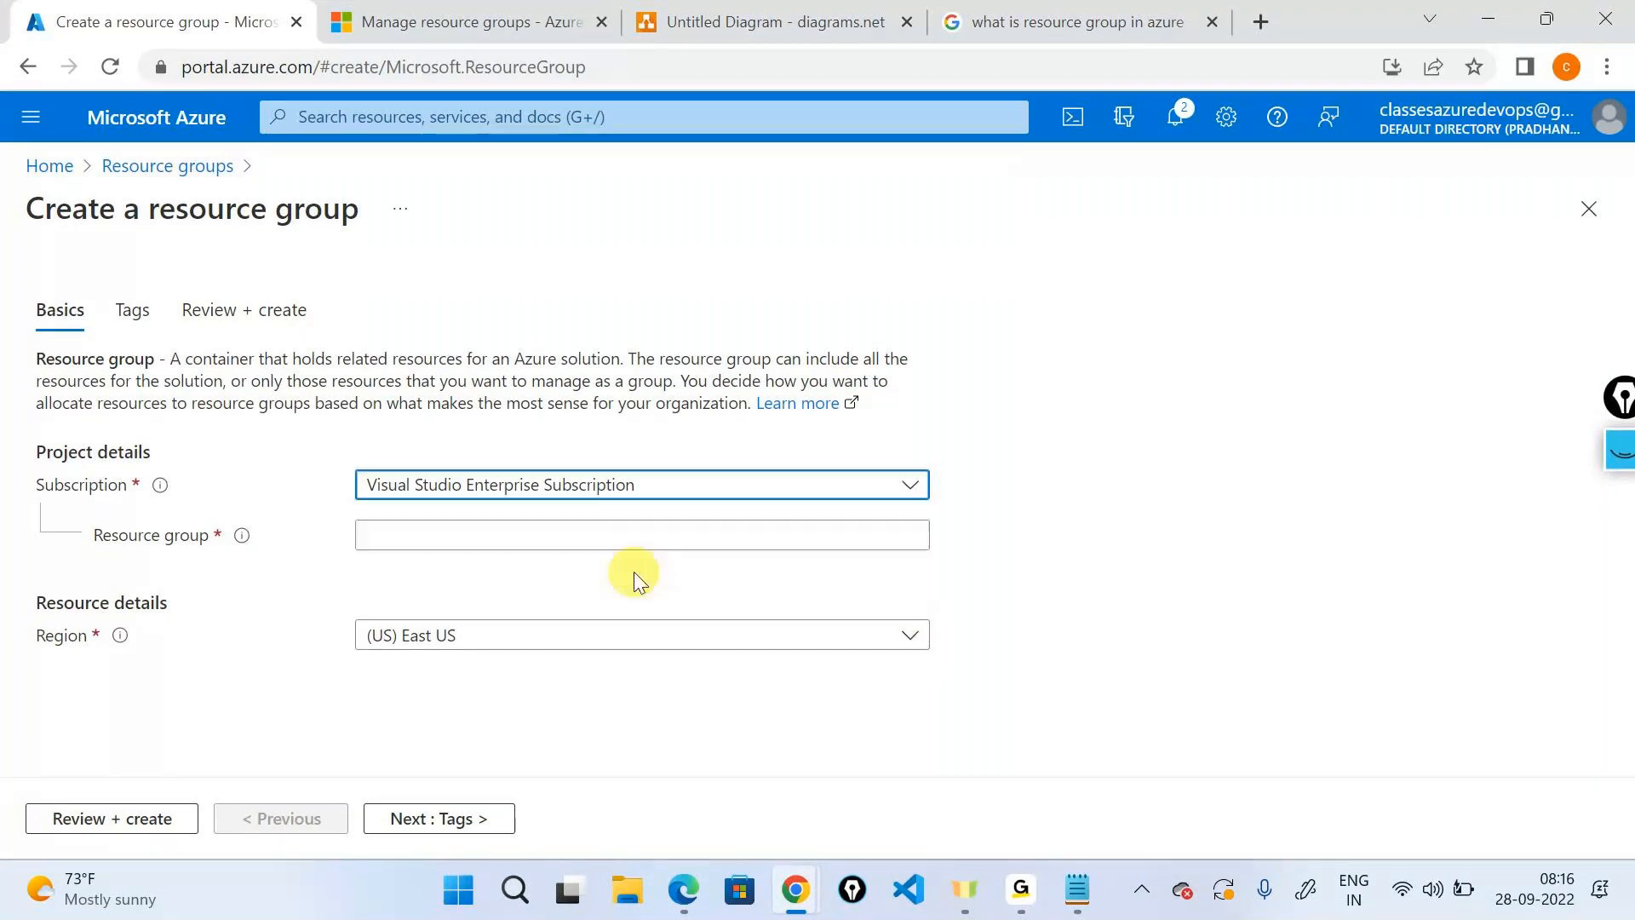
left_click(441, 543)
type("first")
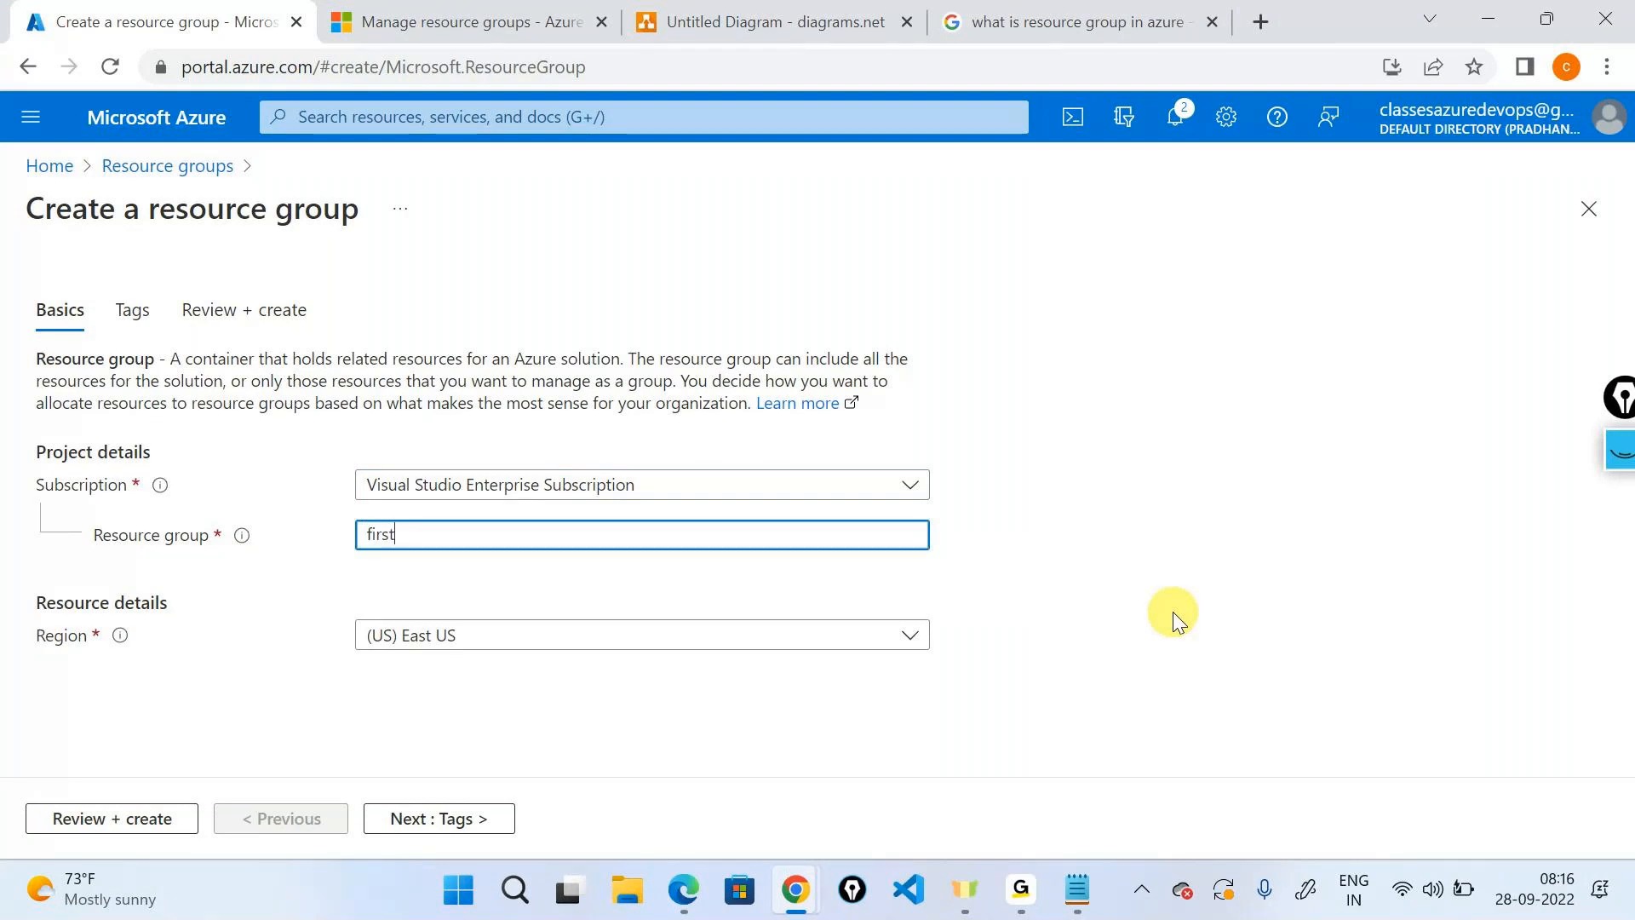
type("rg")
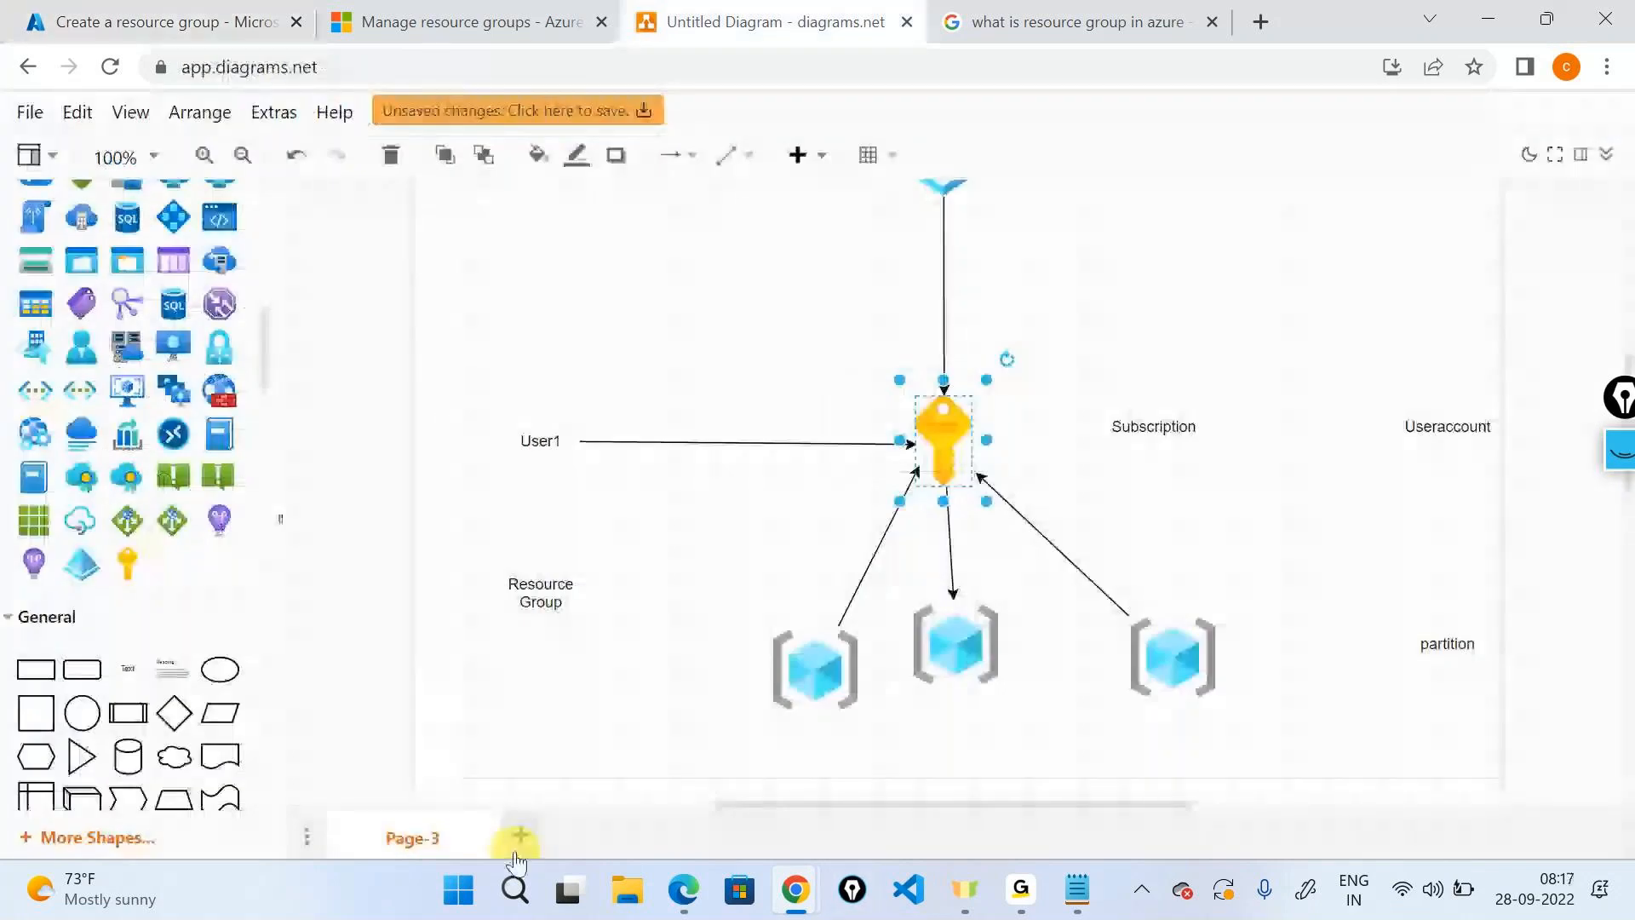
Add a new page and place a text label reading 'Space' on it.
left_click(517, 843)
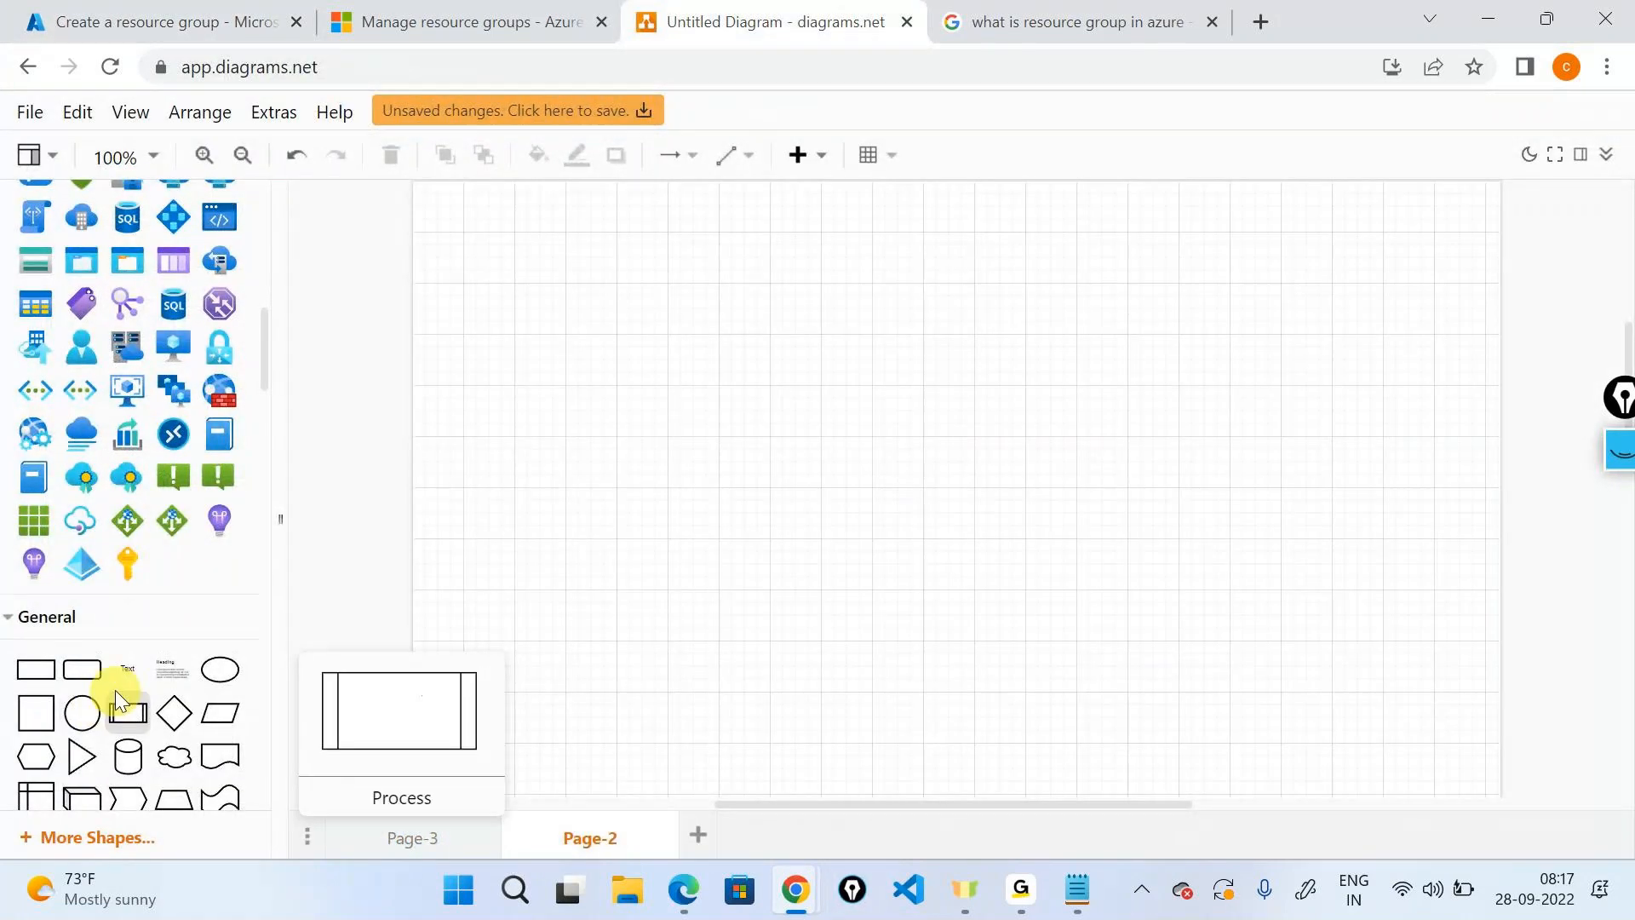
left_click_drag(116, 685, 562, 375)
double_click(552, 376)
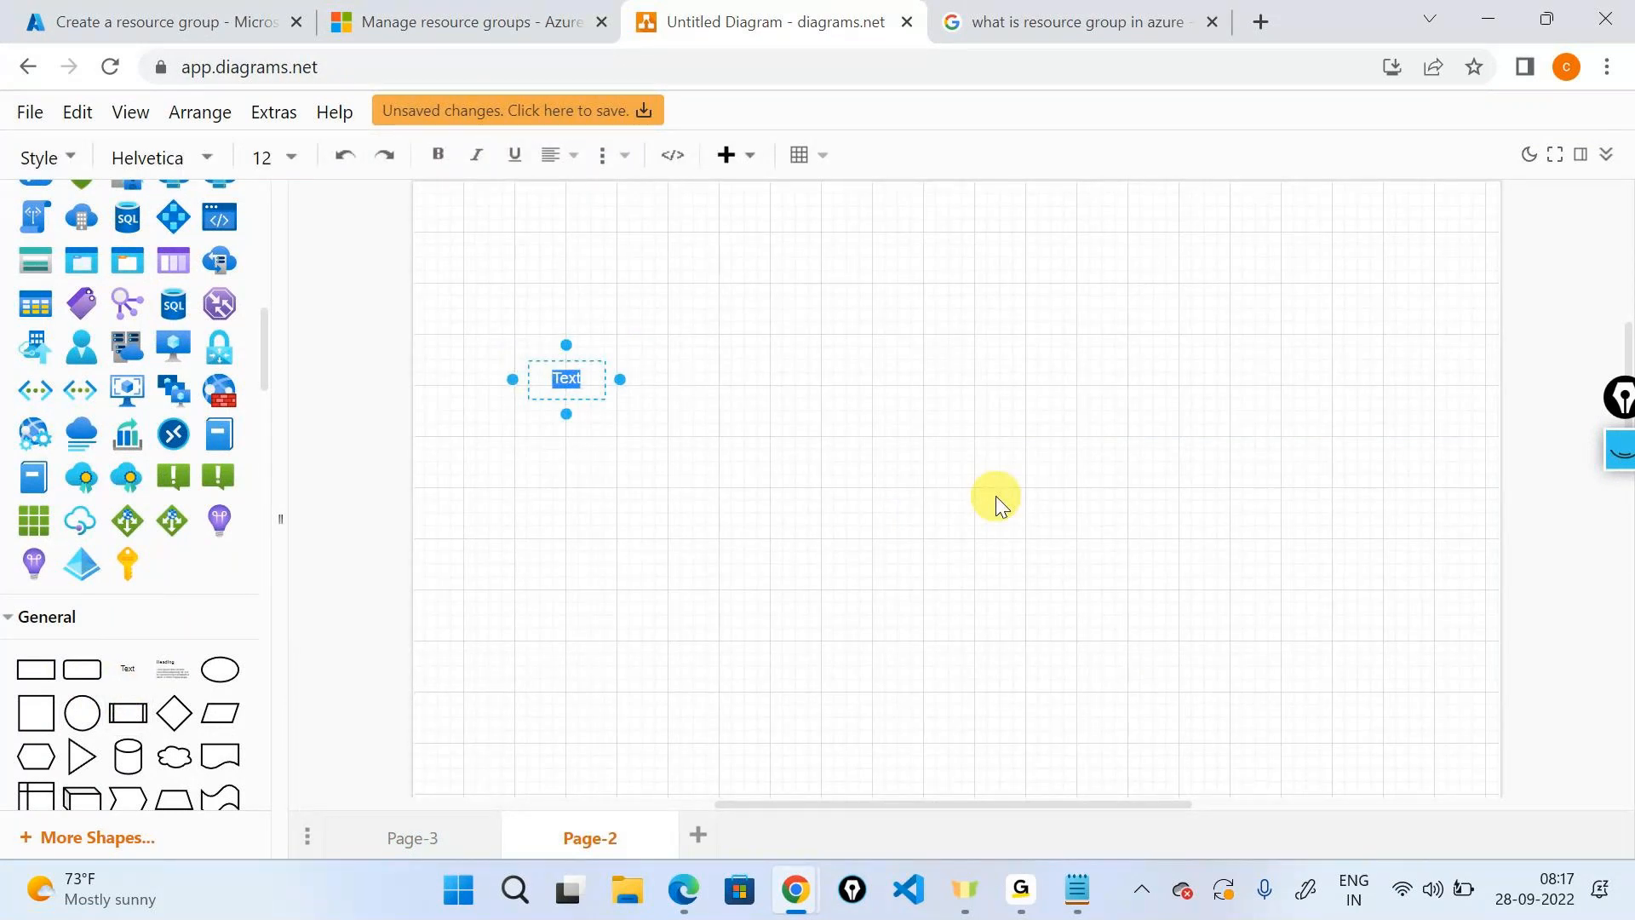
type("Space")
left_click(994, 495)
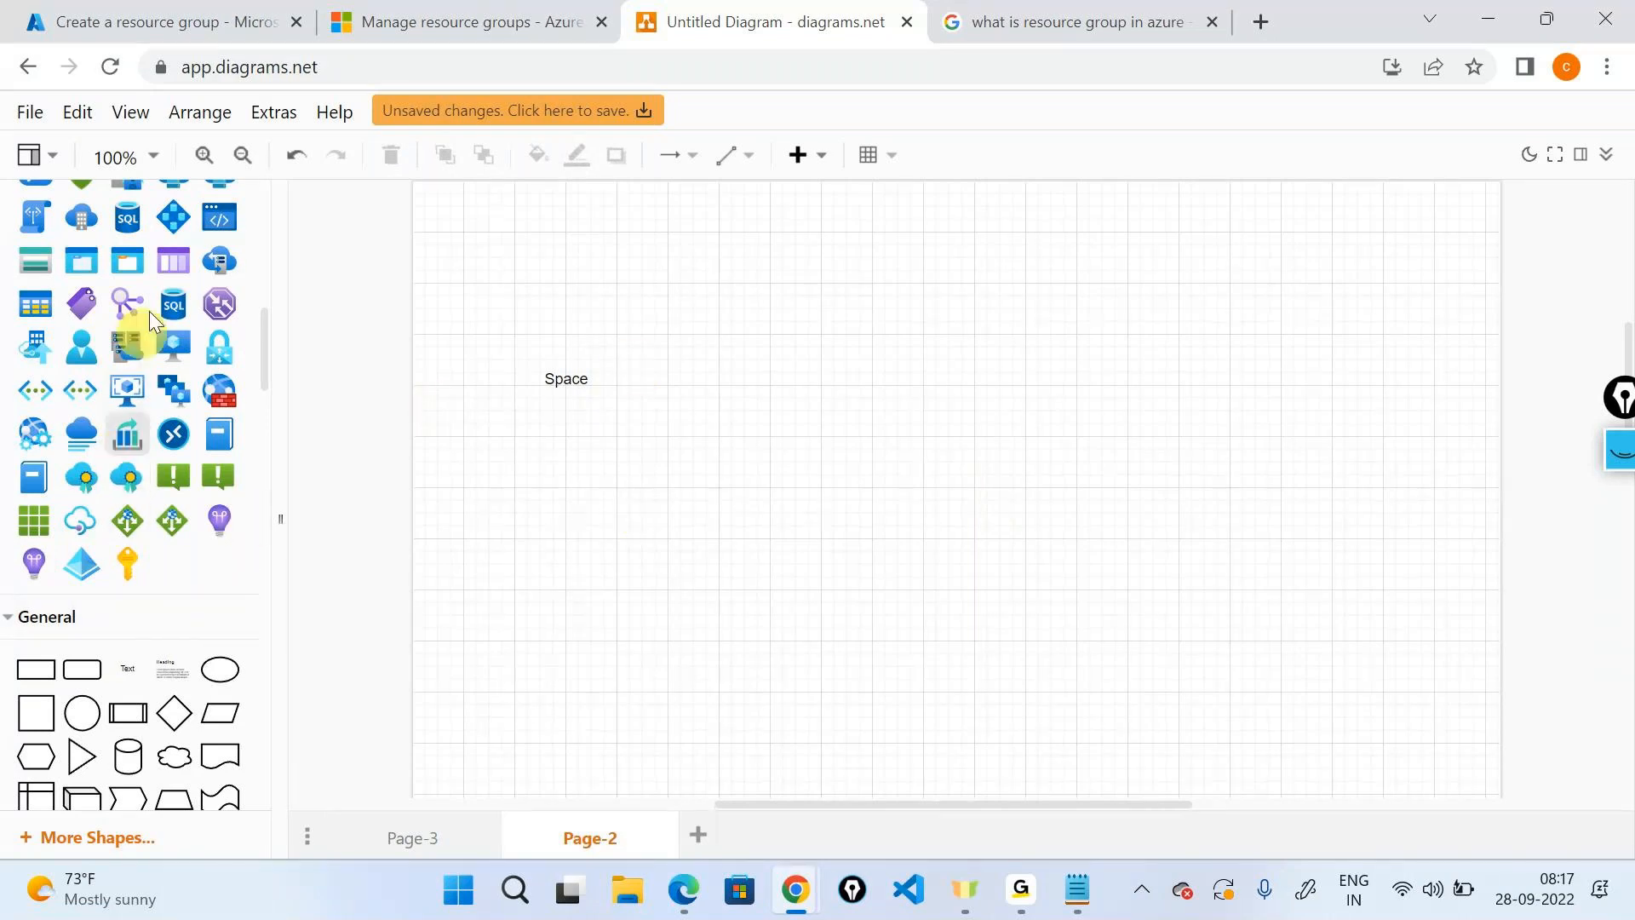
left_click(555, 383)
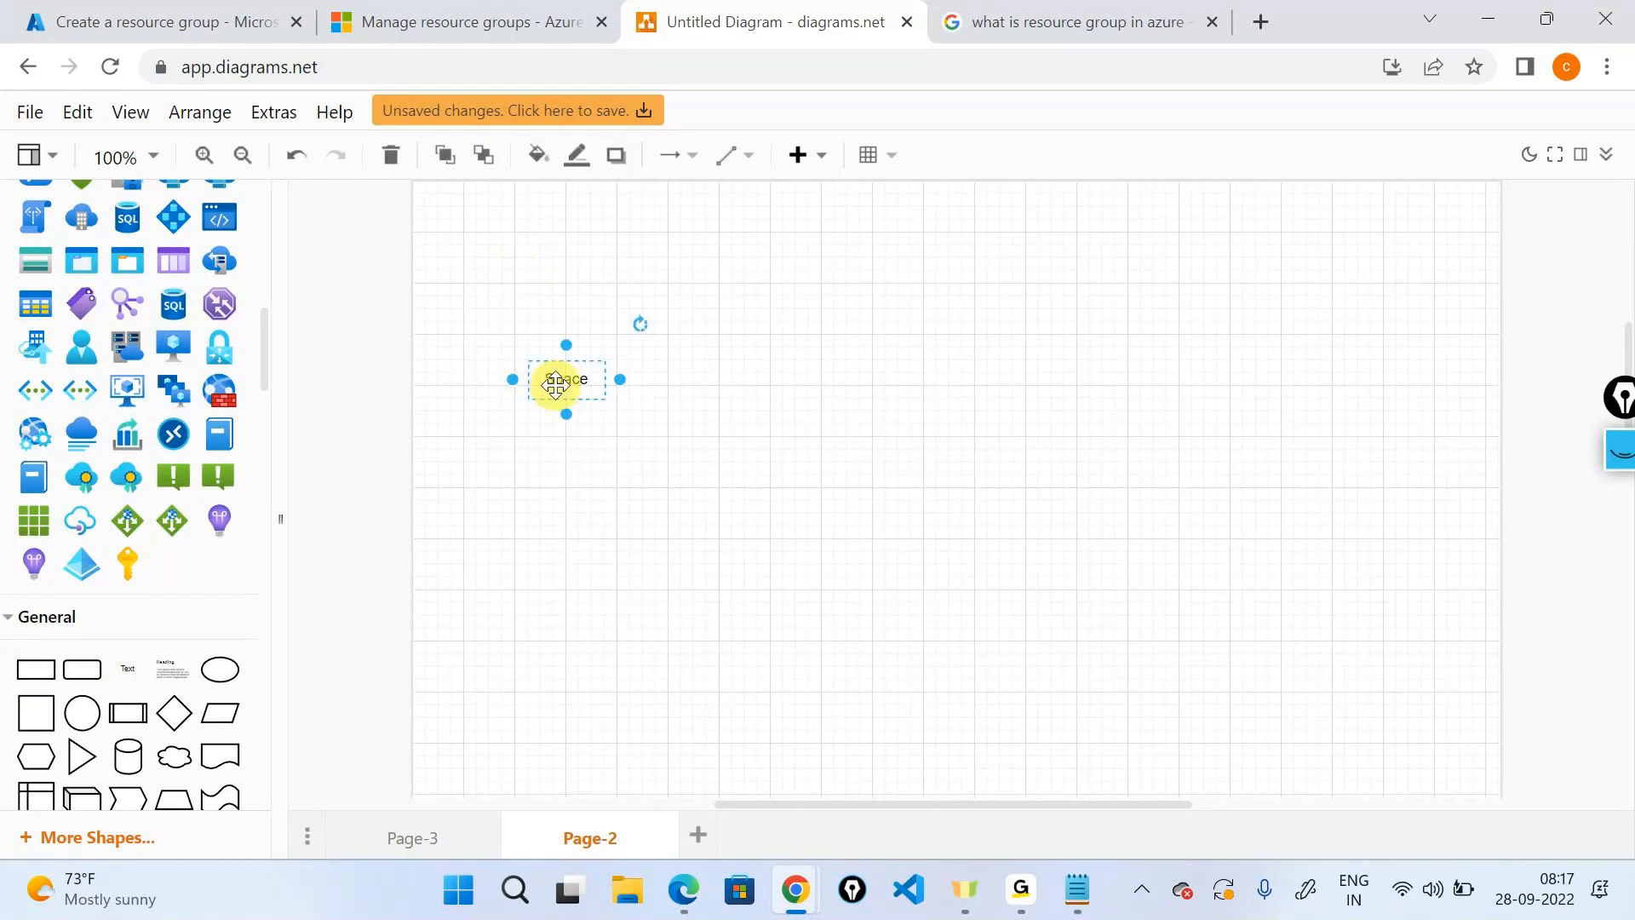
left_click(913, 493)
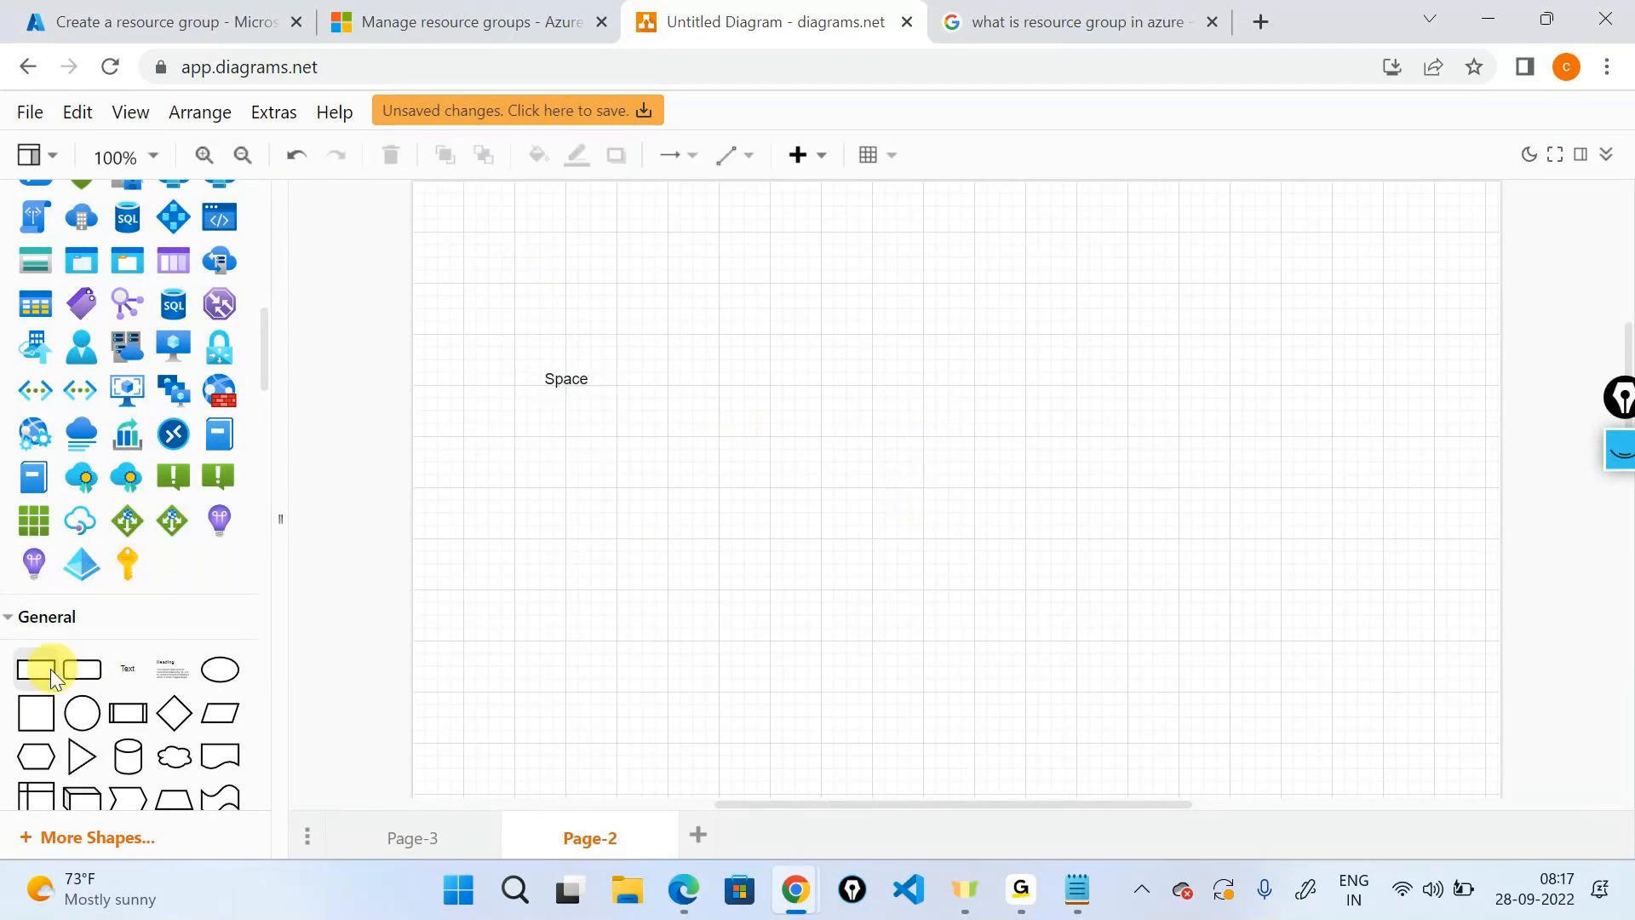
Place a resized rectangle with a 'Data Center' text caption above it.
left_click_drag(58, 674, 1256, 335)
left_click_drag(1332, 373, 1505, 495)
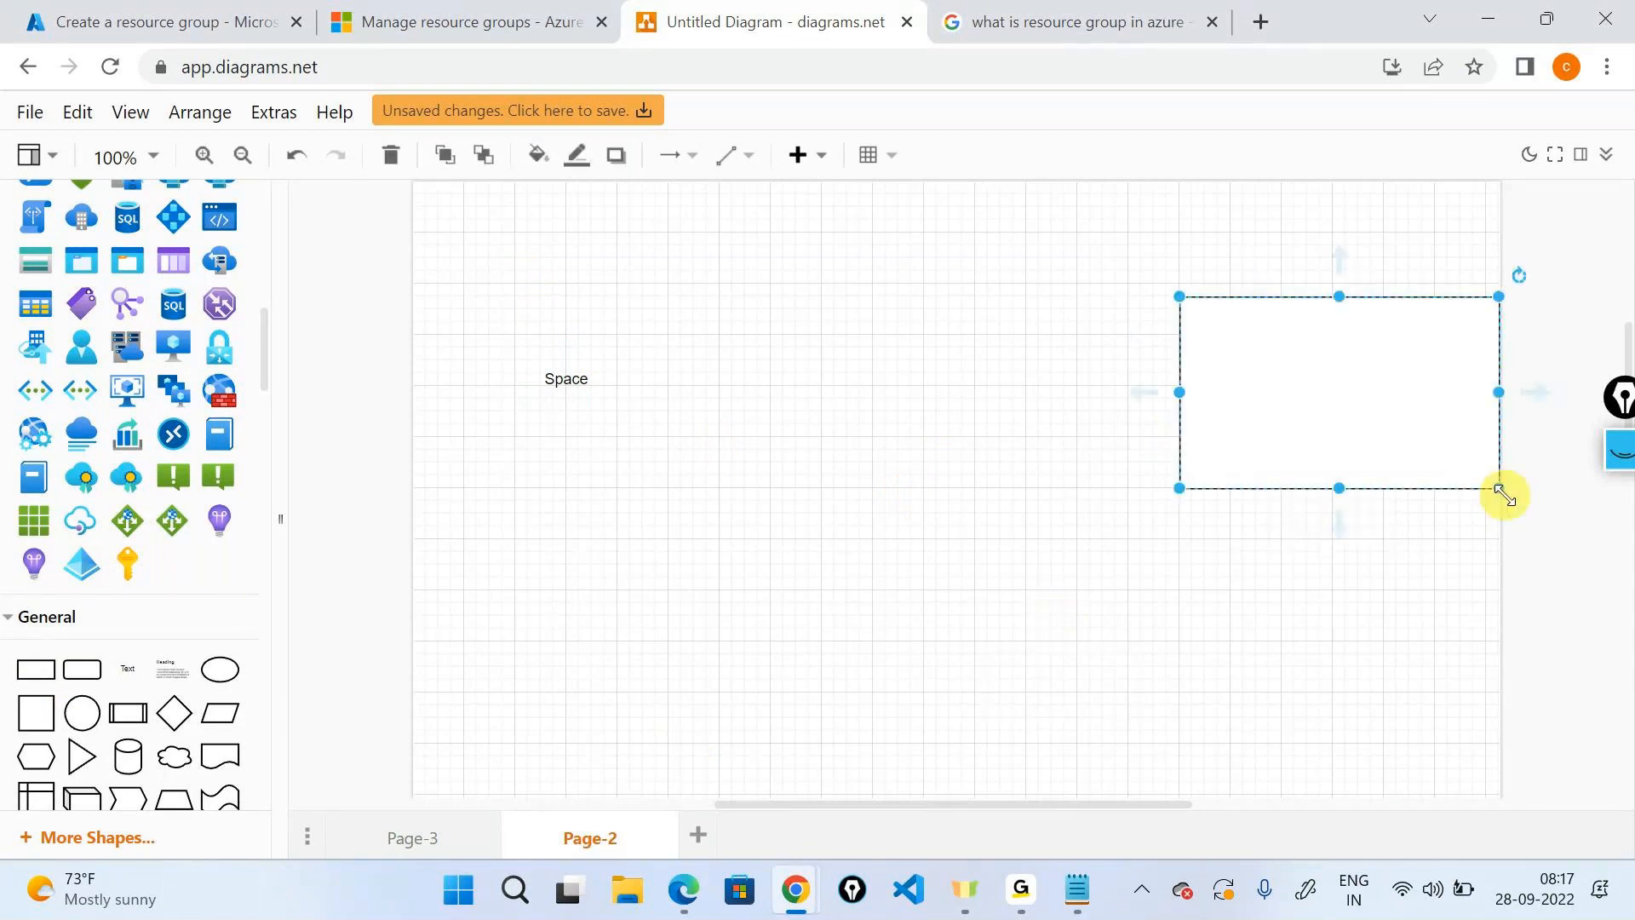
left_click_drag(1380, 458, 1316, 469)
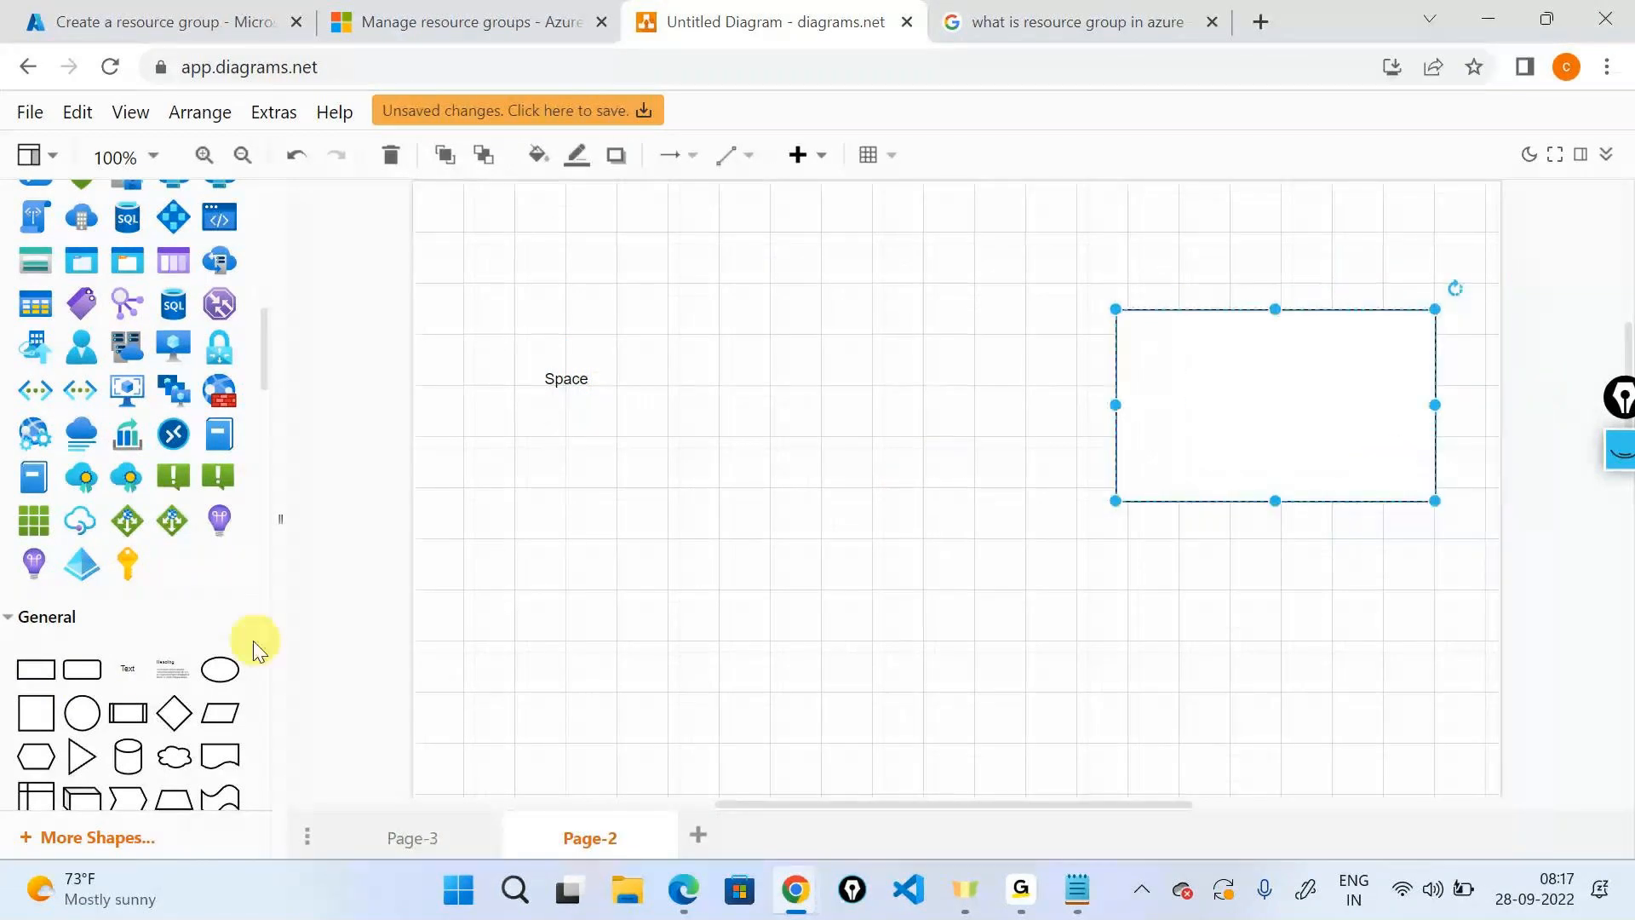
left_click_drag(141, 671, 1226, 223)
type("Da")
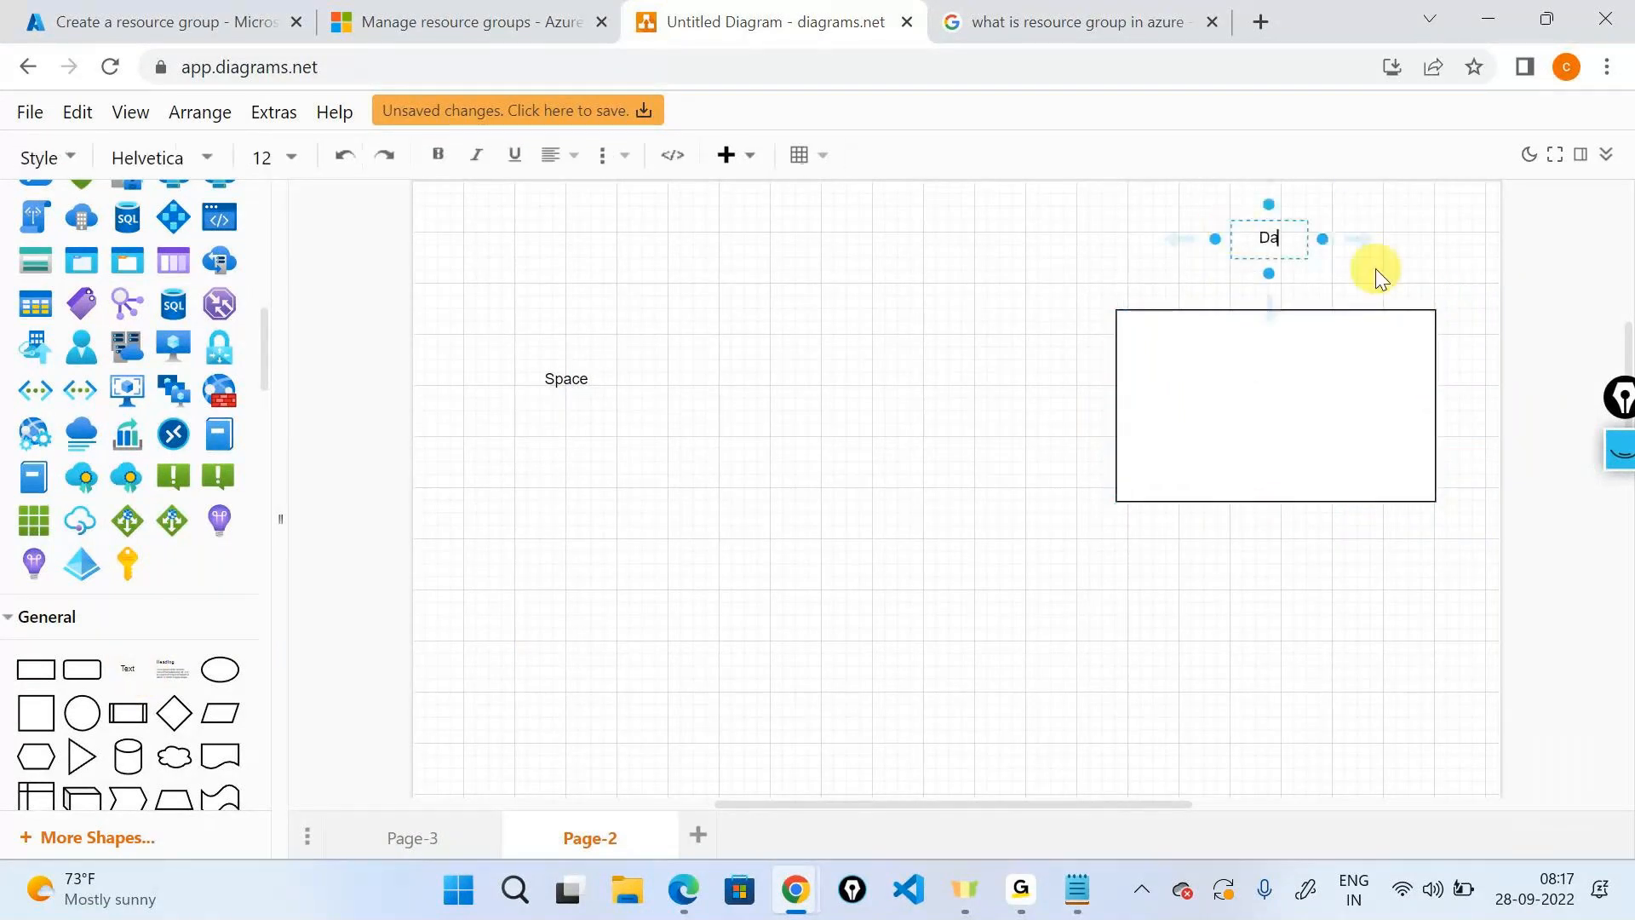
type("ta Center")
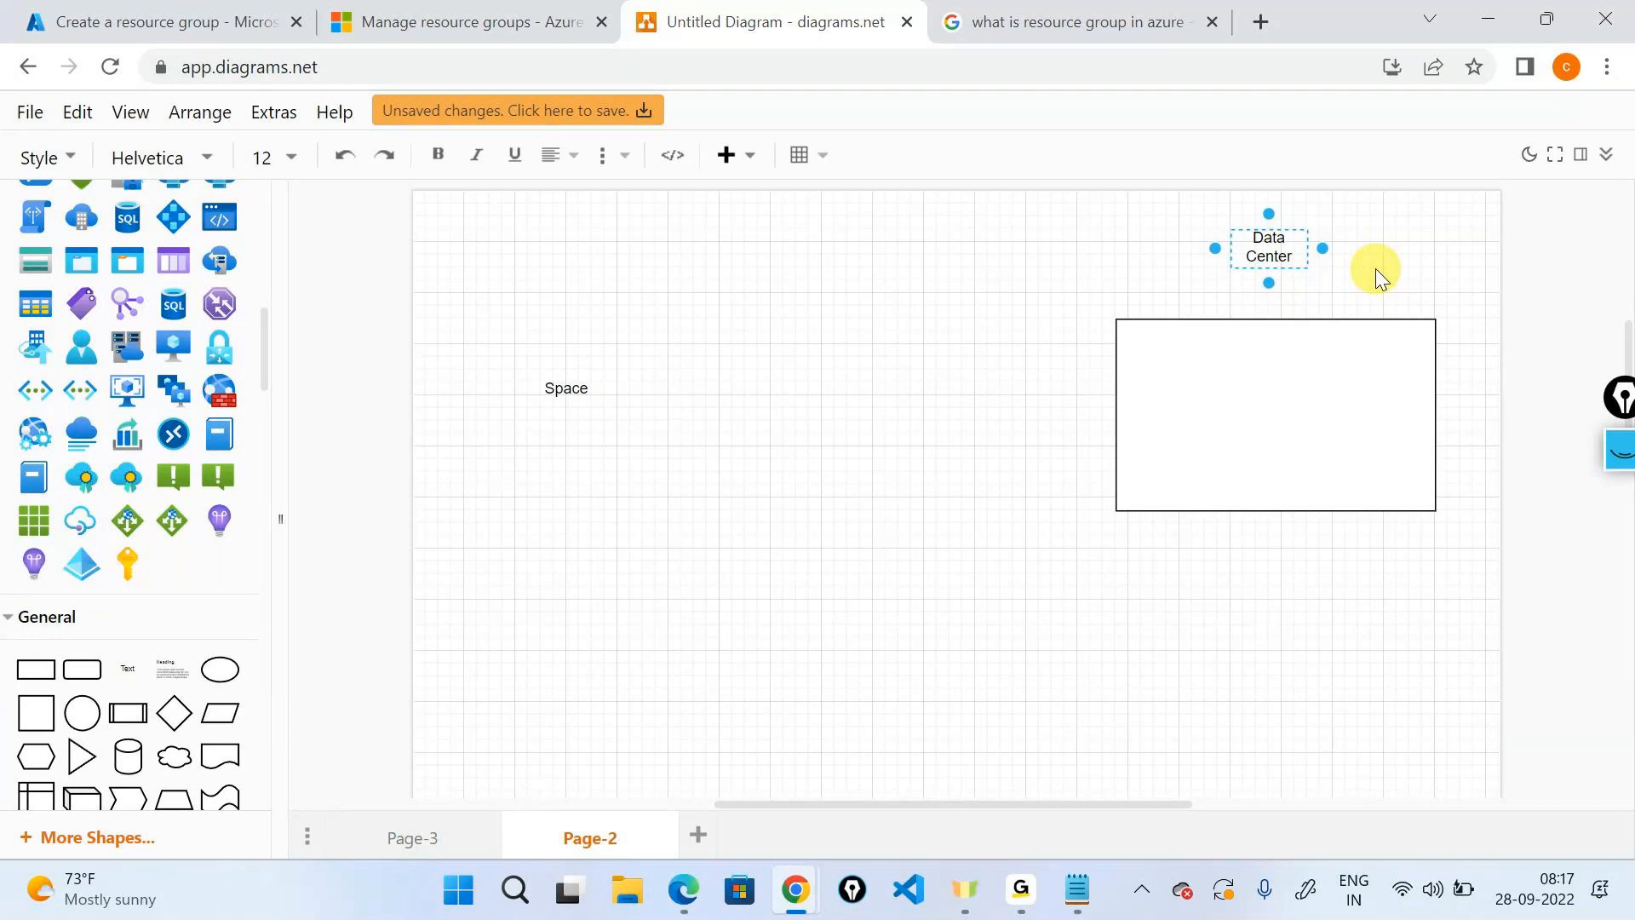
Search shapes for 'server', drop a server rack into the rectangle, and connect Space to it.
scroll(261, 450, "up", 10)
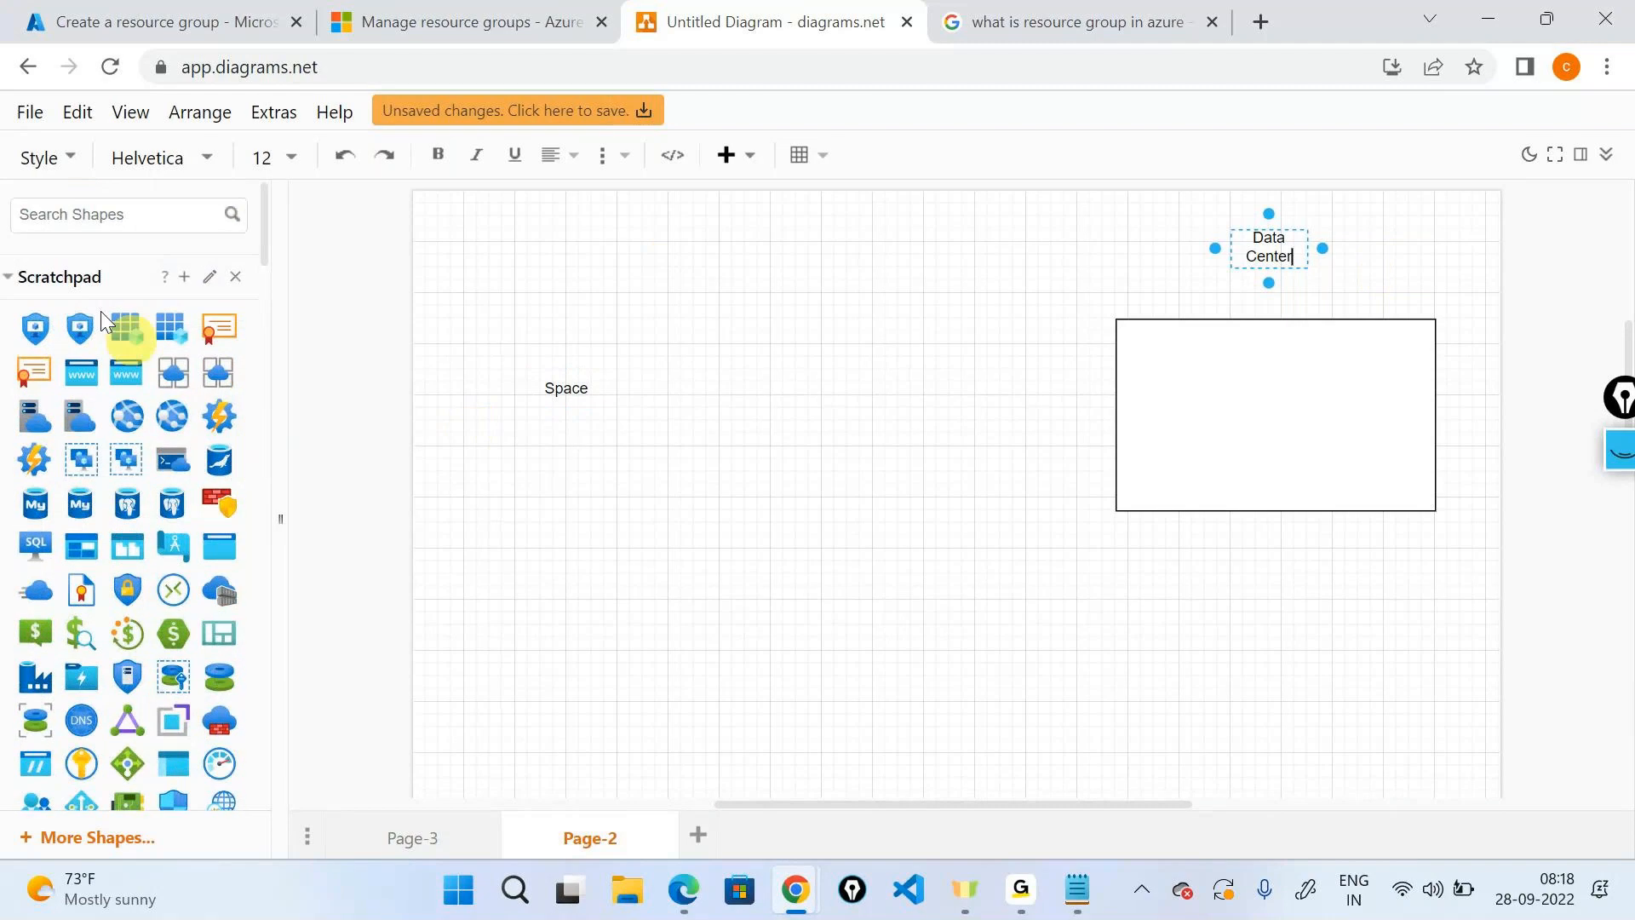
left_click(77, 214)
type("server")
key("Return")
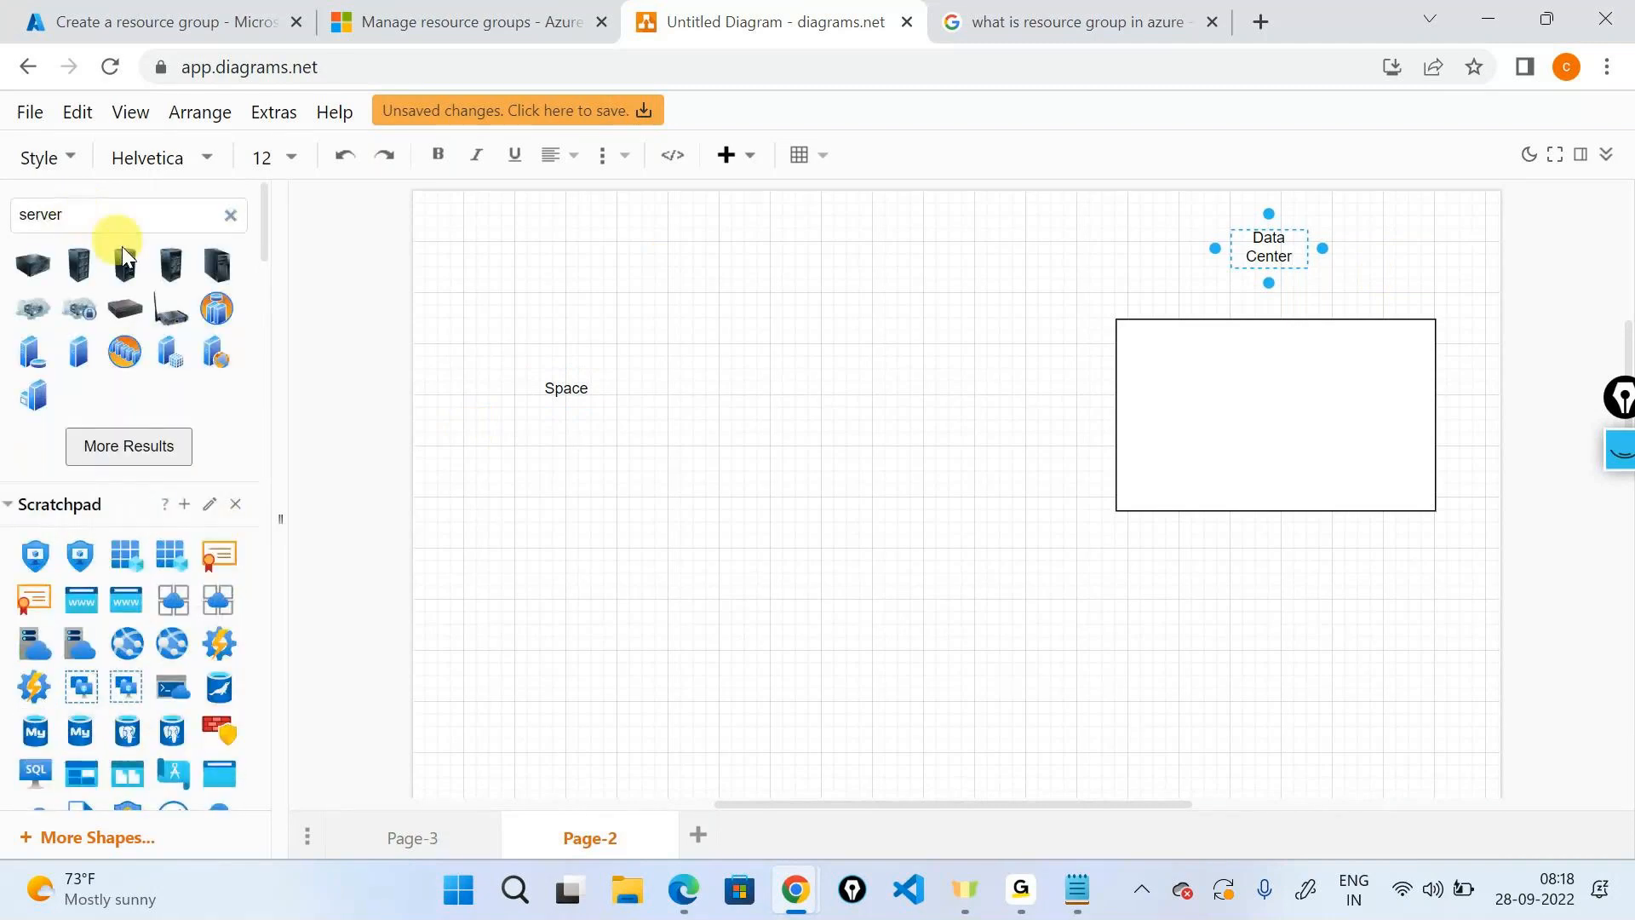
left_click(100, 257)
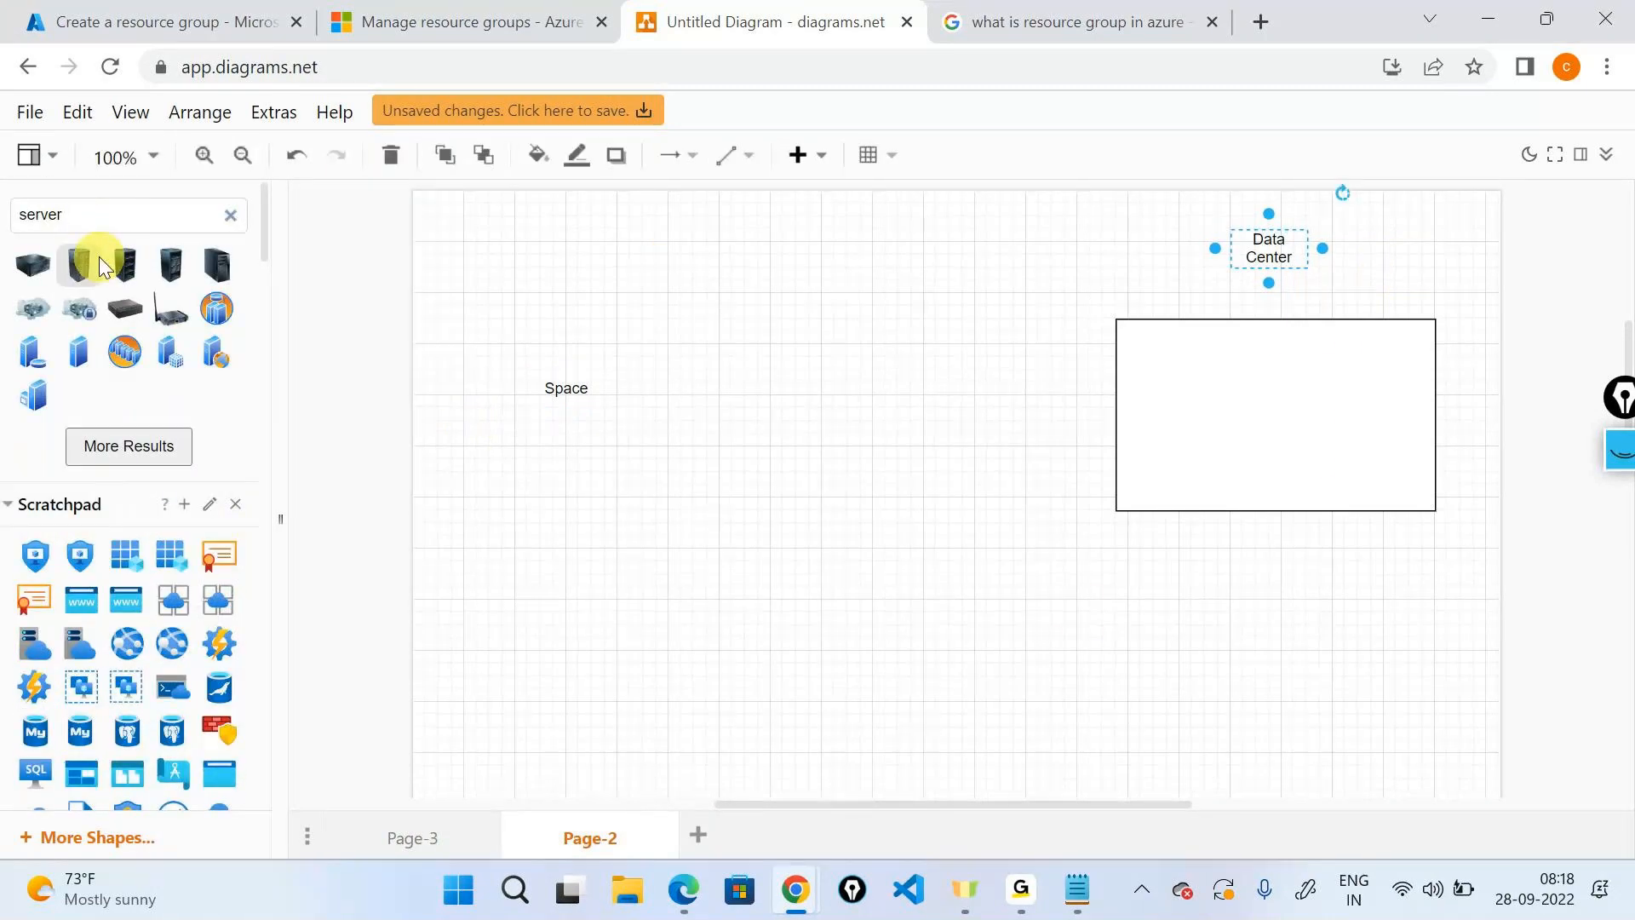
left_click_drag(99, 257, 1274, 413)
left_click(579, 394)
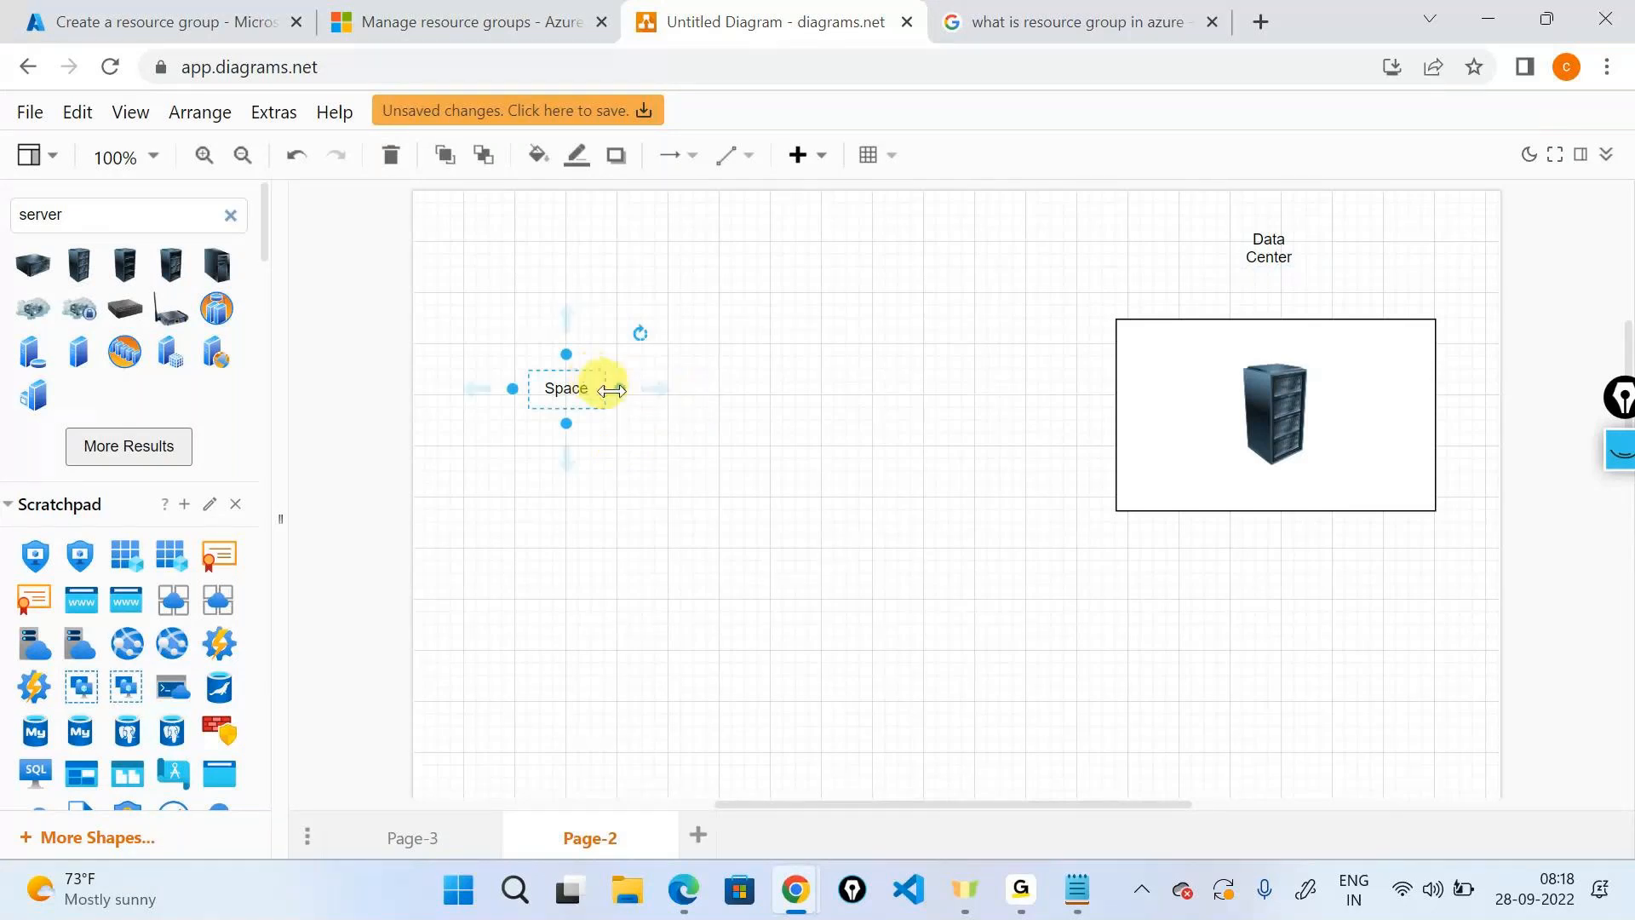
left_click_drag(612, 390, 1272, 384)
left_click(1076, 777)
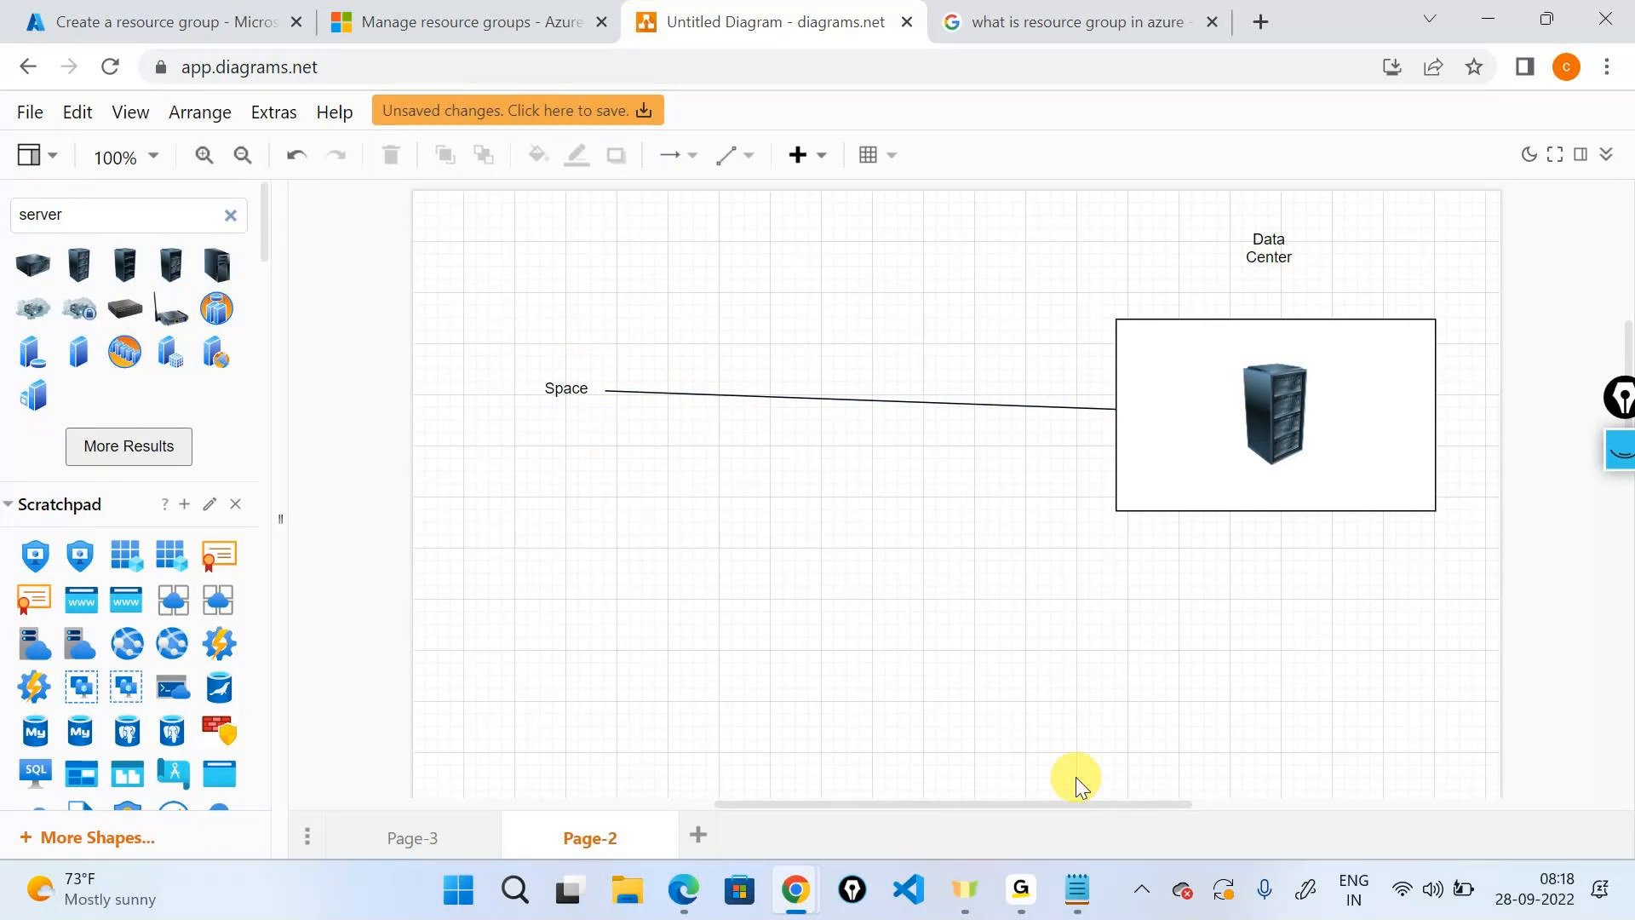
left_click(1621, 455)
Circle the server rack with highlighter ink, clear it, and return to the Create a resource group form.
left_click(1621, 528)
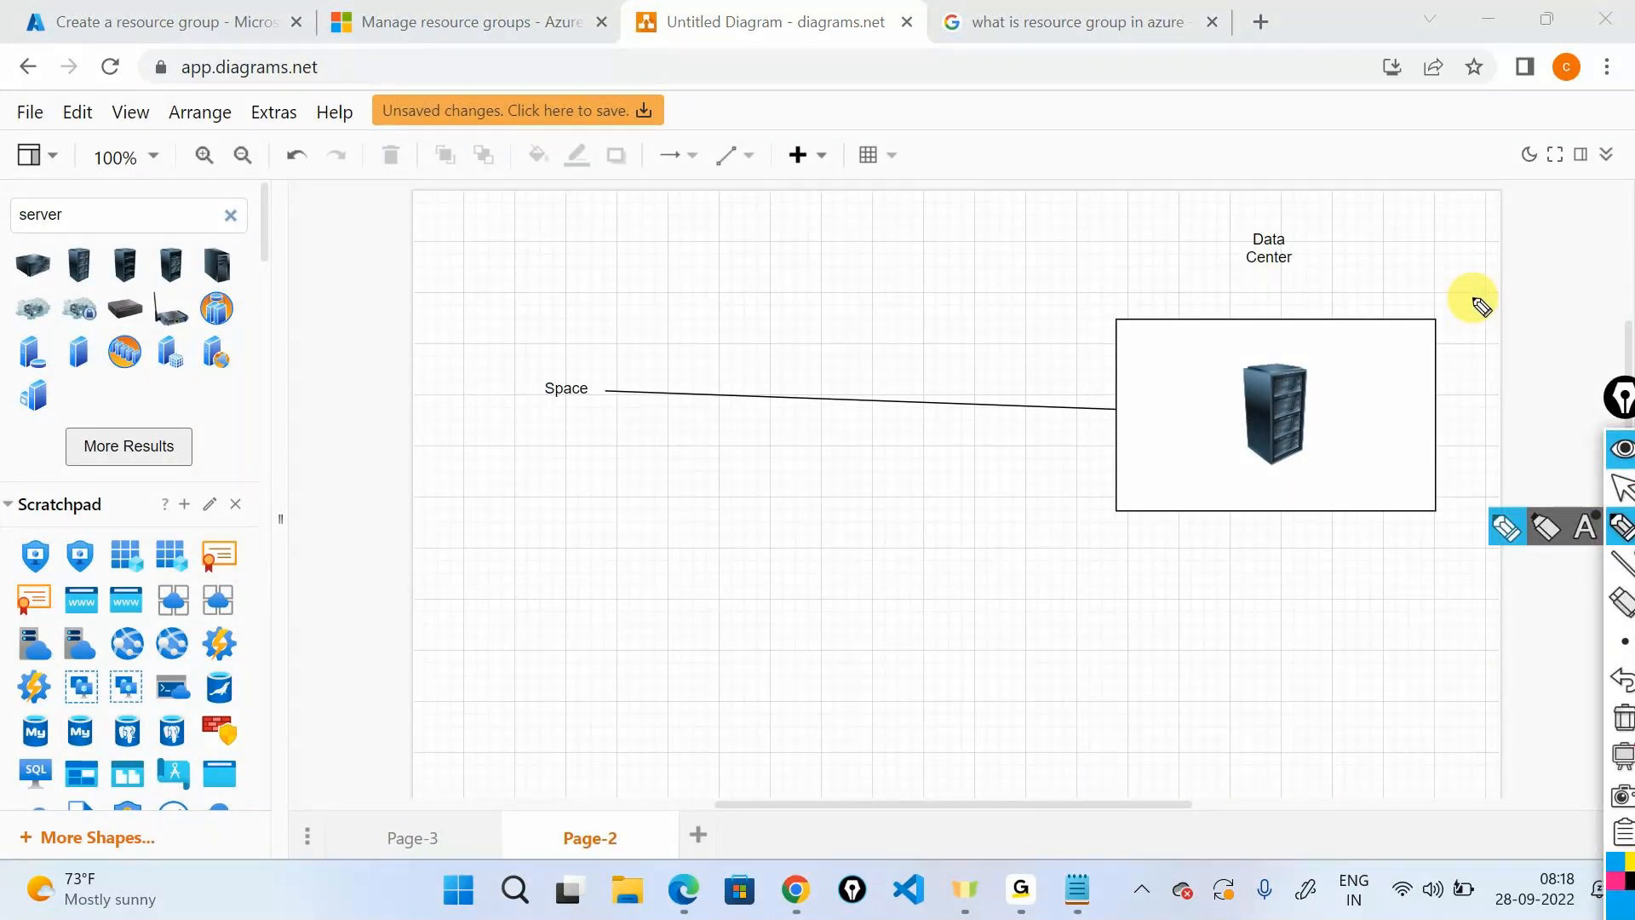
mouse_move(1266, 339)
left_mouse_down()
mouse_move(1343, 457)
mouse_move(1303, 350)
mouse_move(1394, 383)
left_mouse_up()
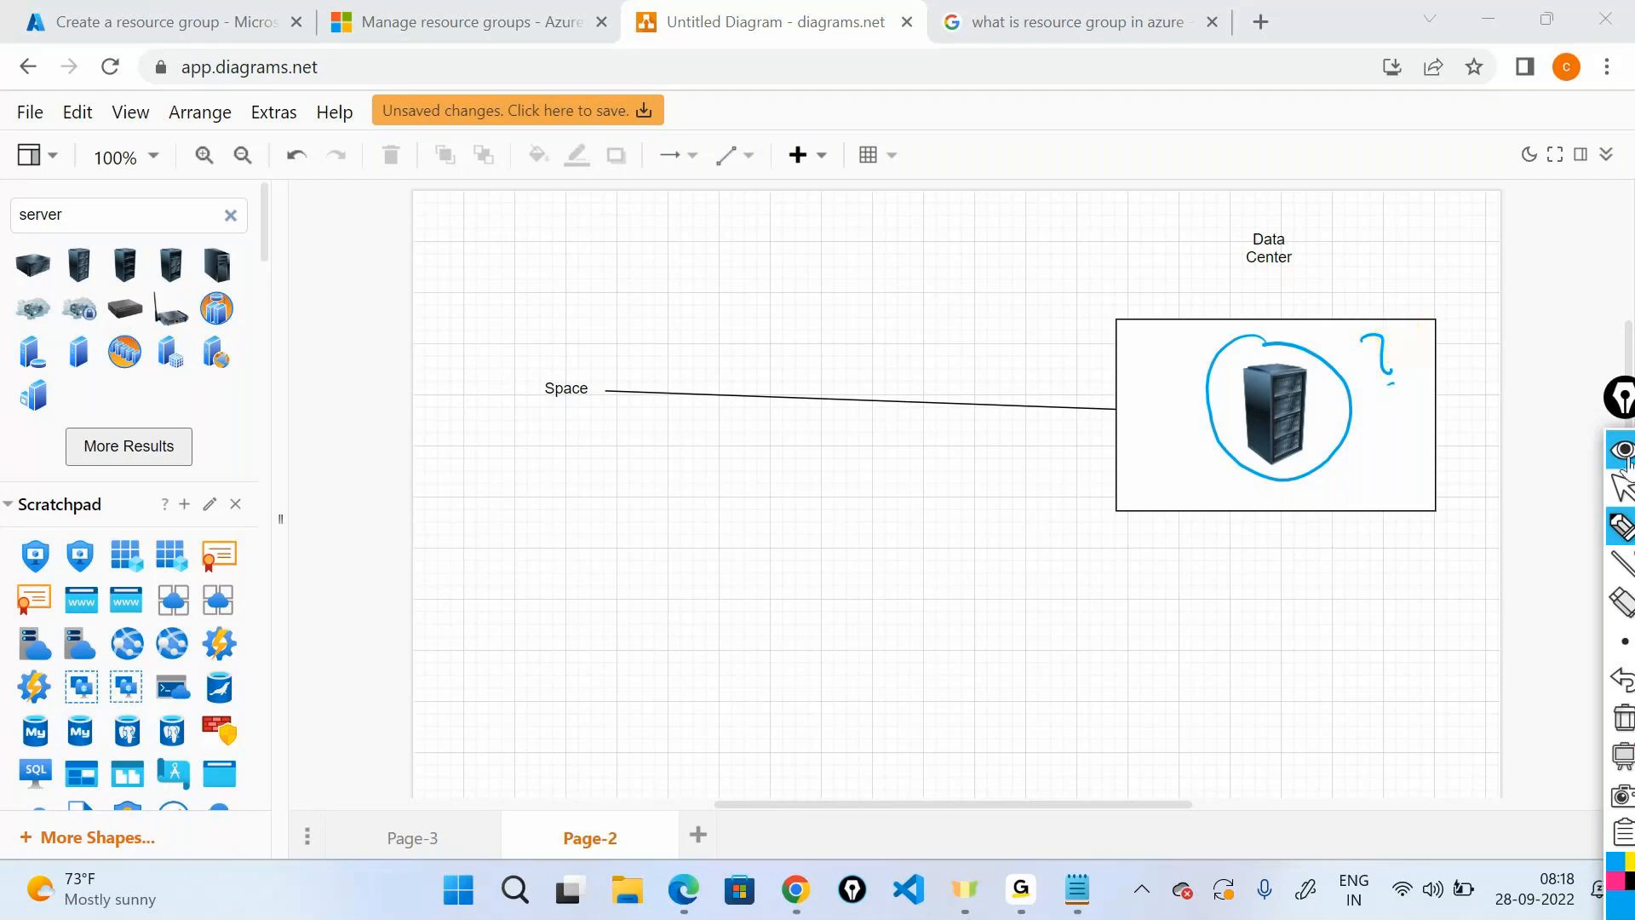
left_click(1621, 450)
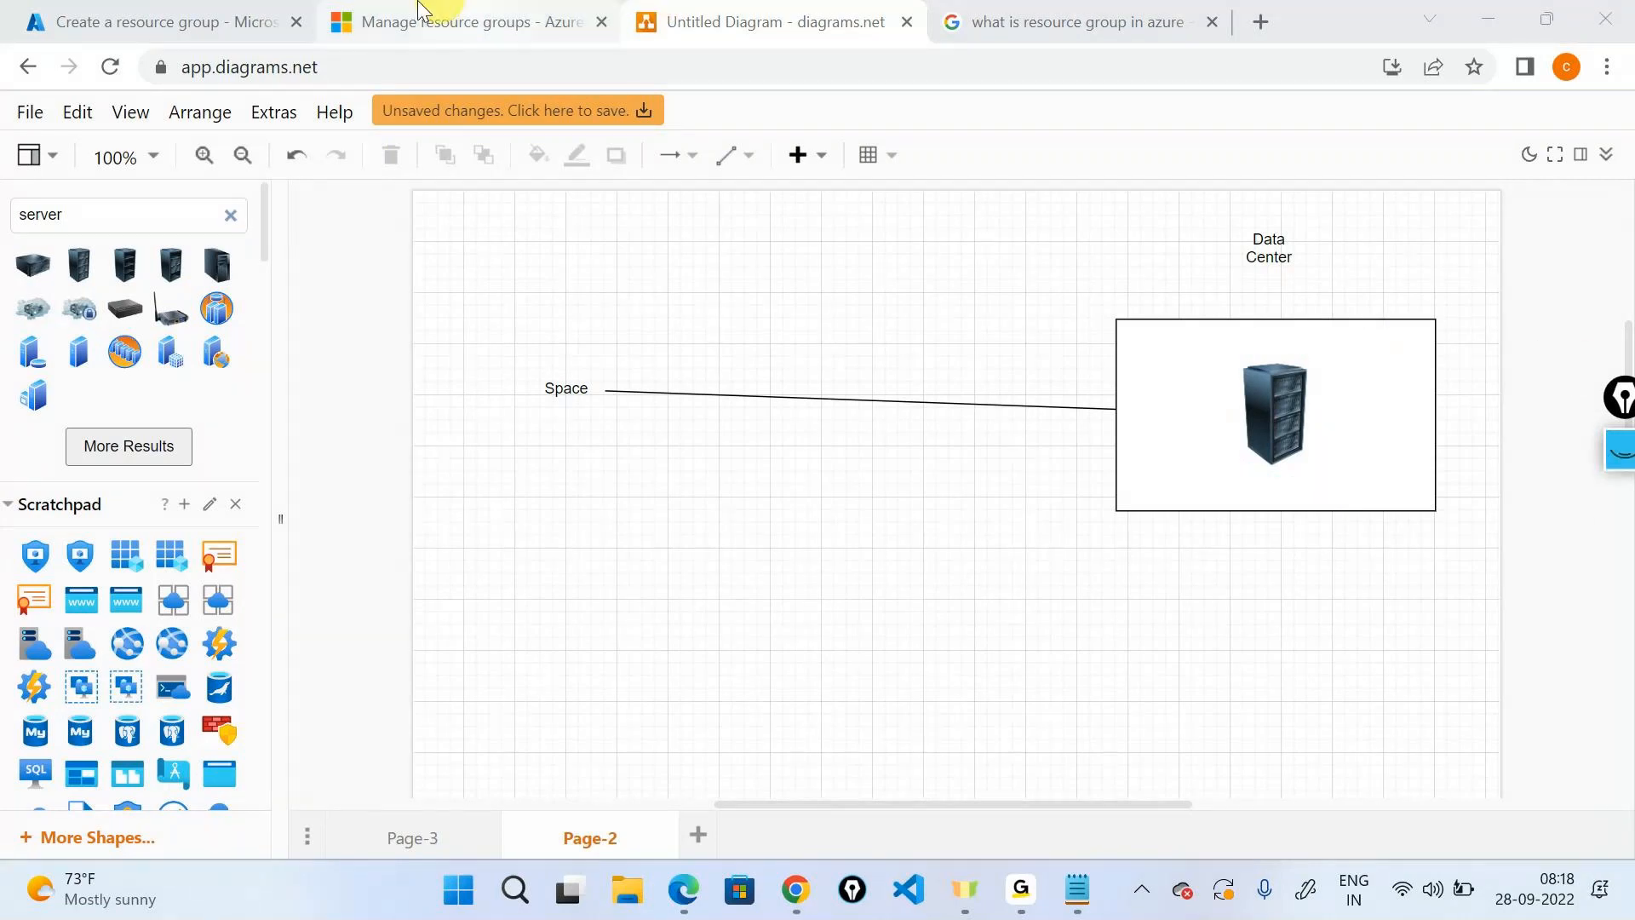
left_click(162, 22)
left_click(39, 637)
mouse_move(120, 638)
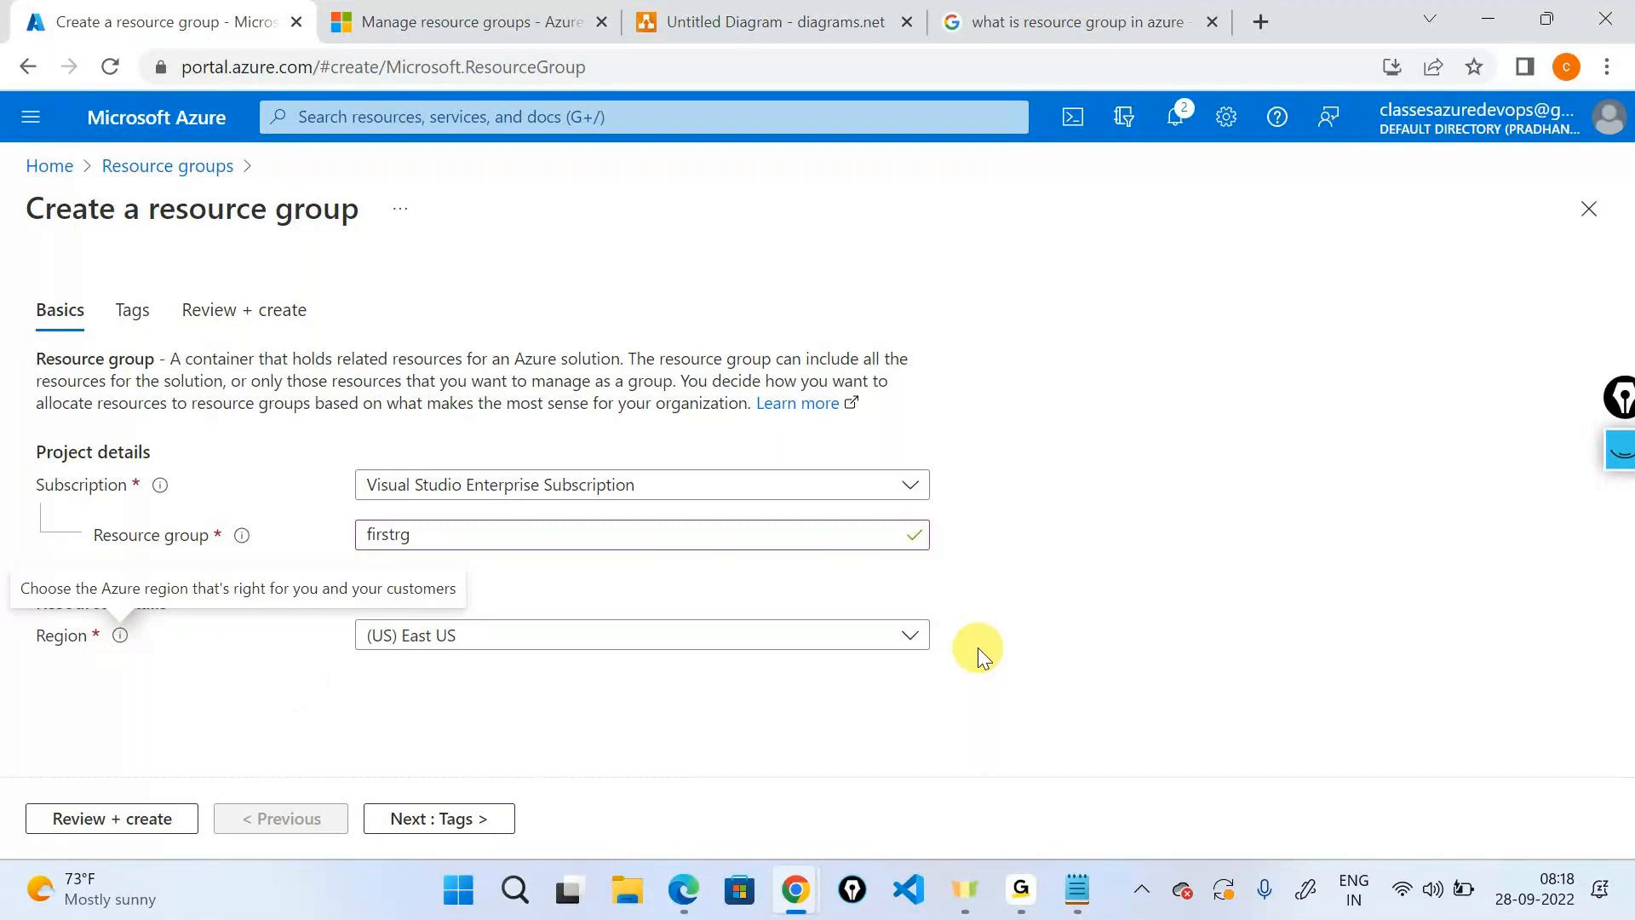
Search the Region list for India and choose (Asia Pacific) Central India.
left_click(594, 523)
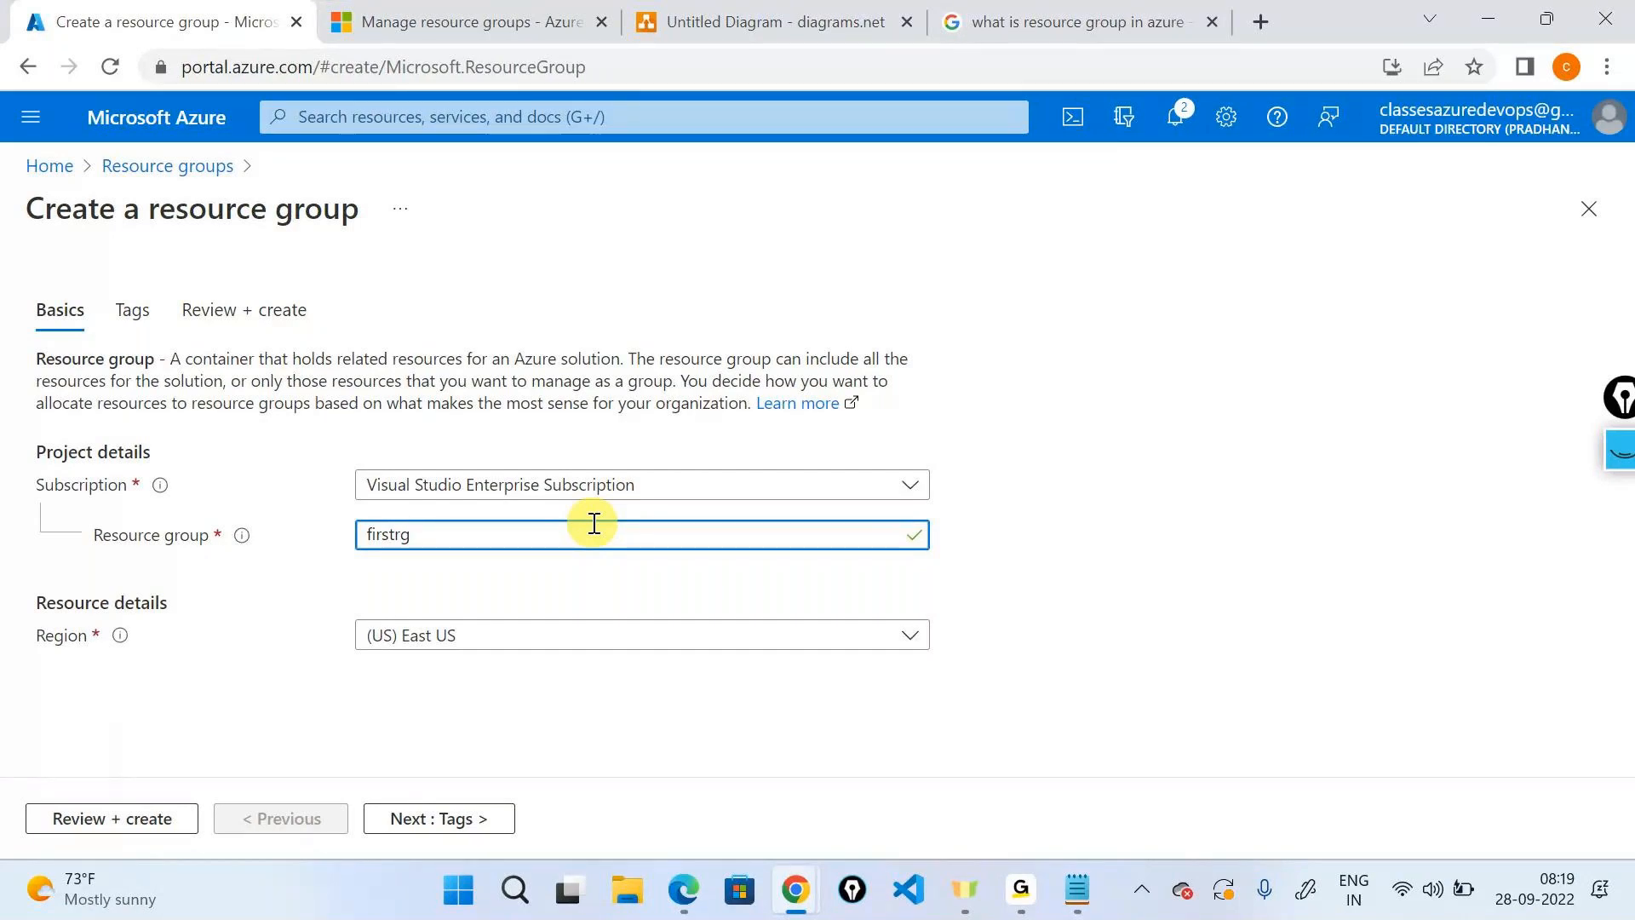
left_click(608, 636)
type("India")
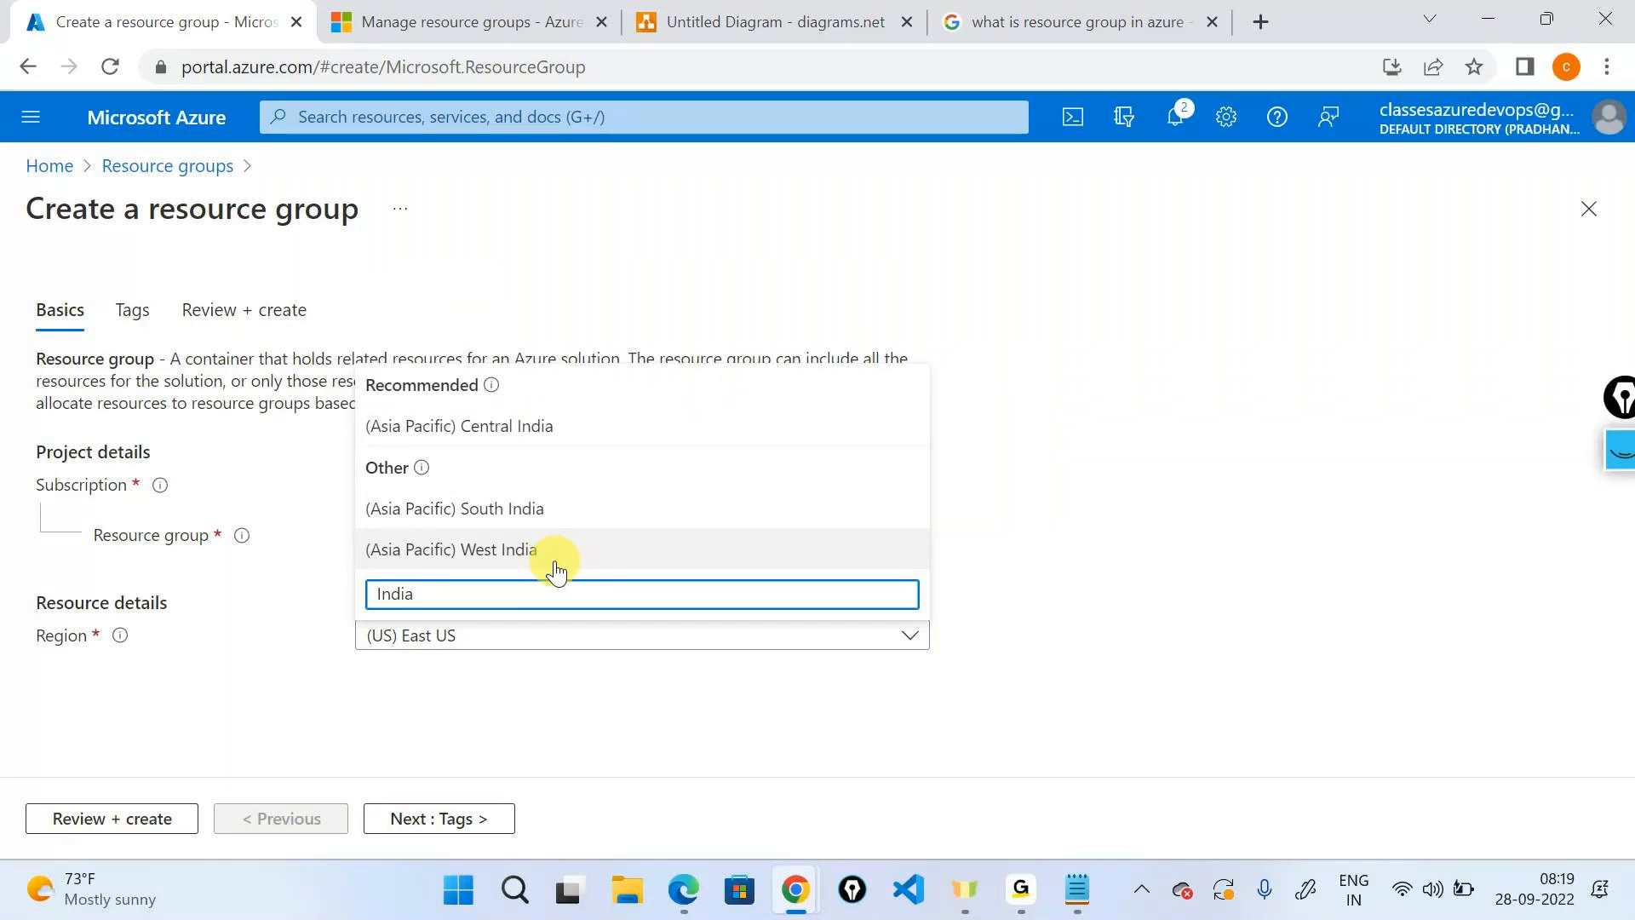
left_click(152, 653)
mouse_move(115, 643)
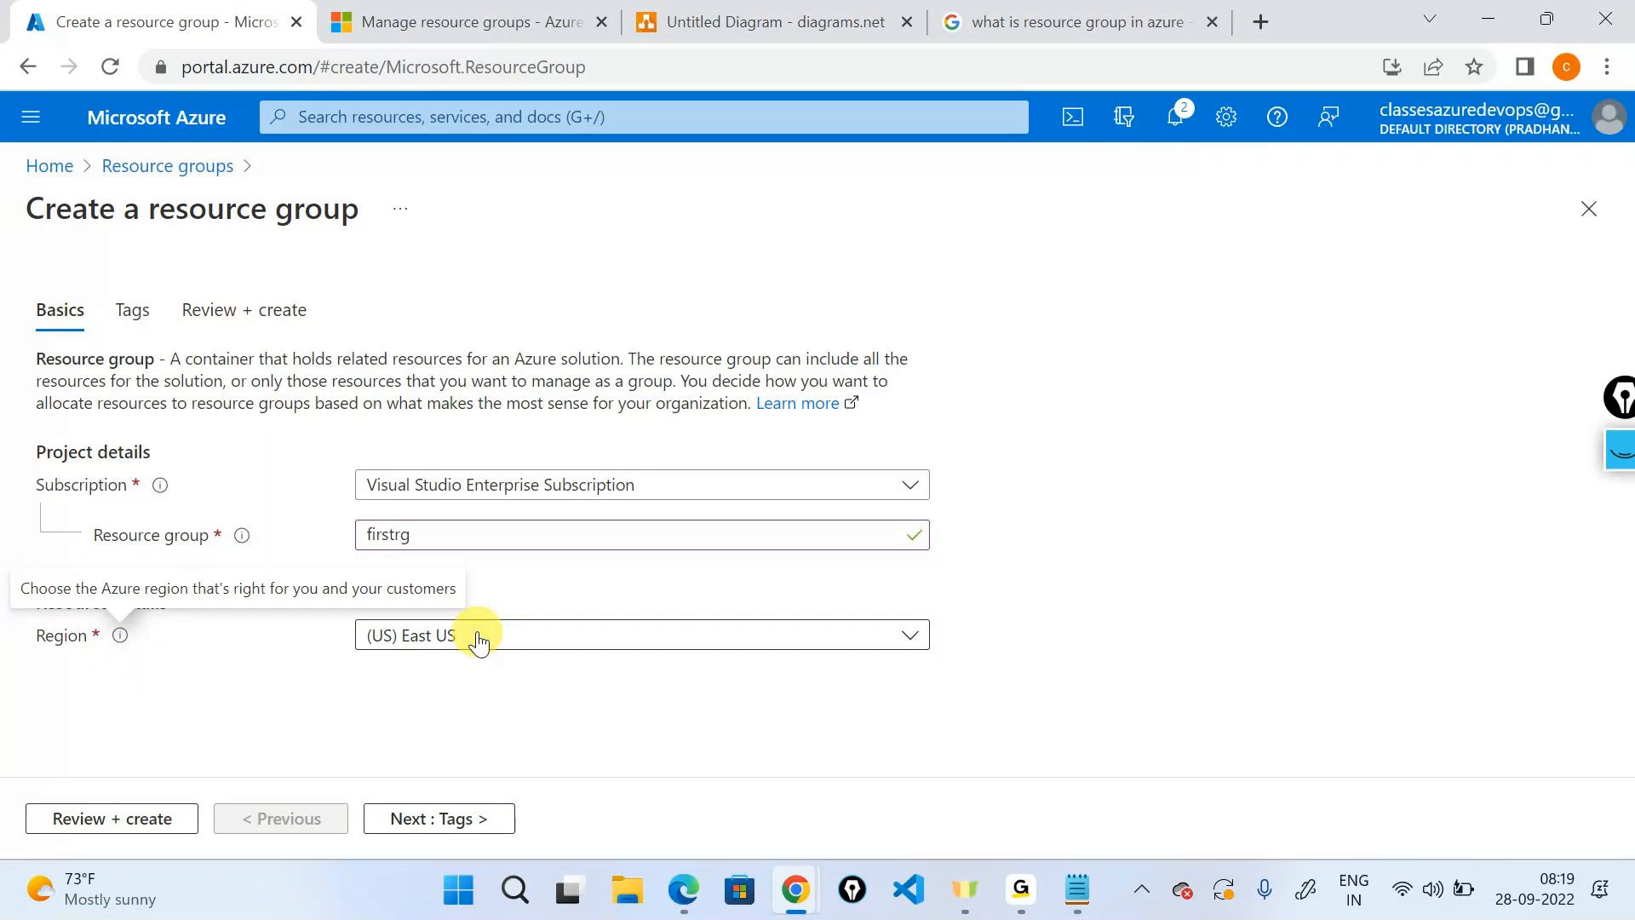
left_click(479, 641)
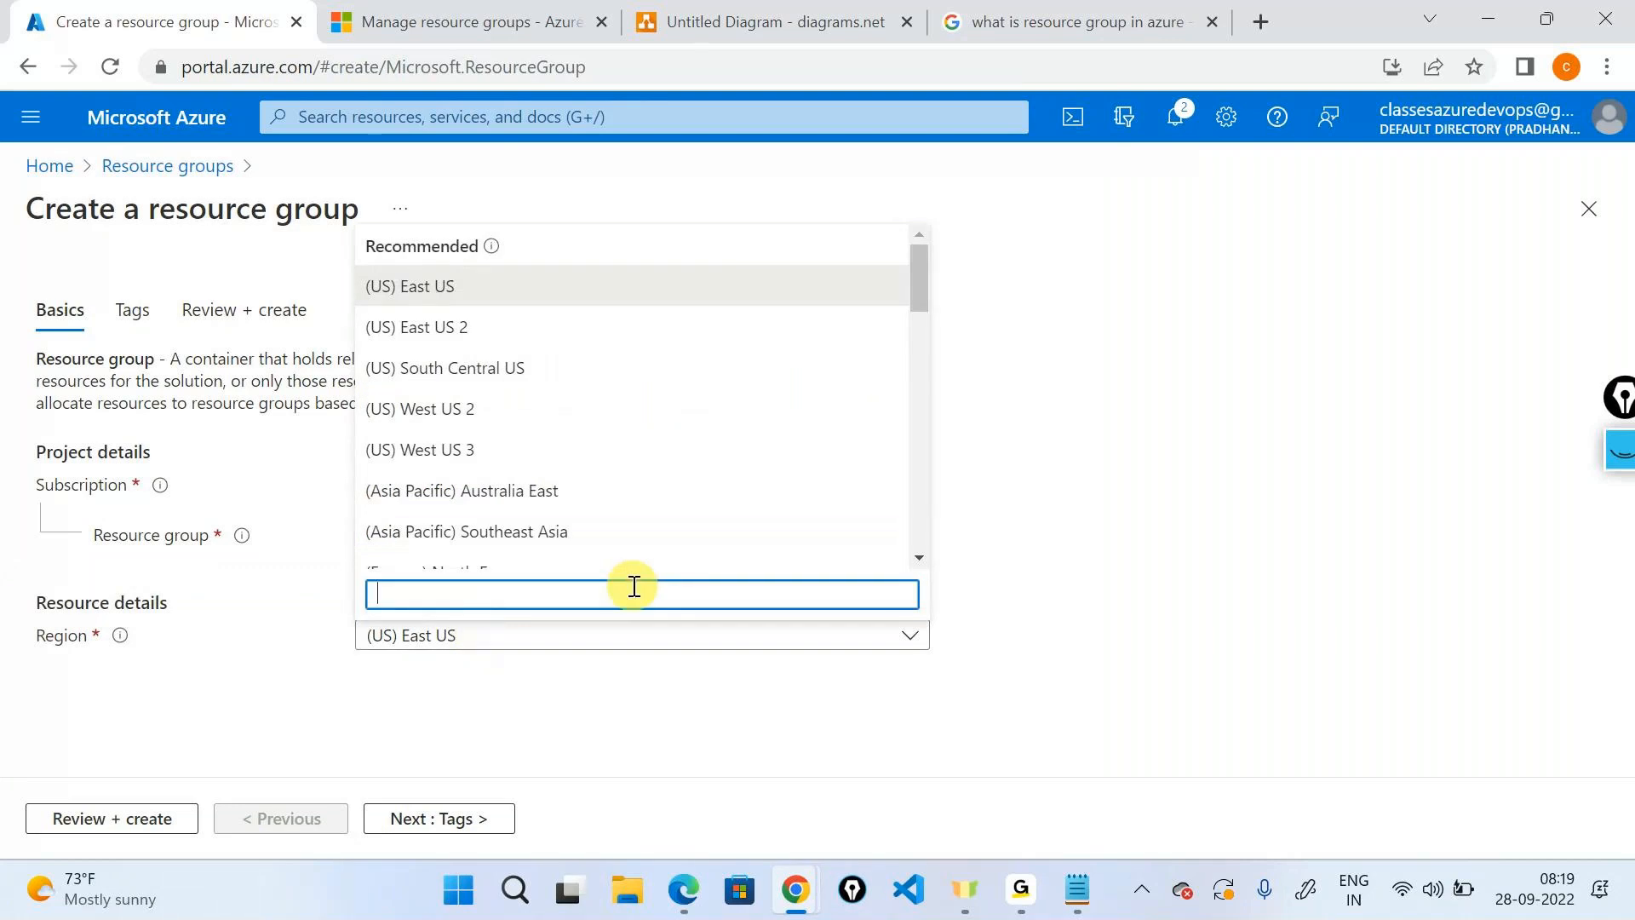
type("India")
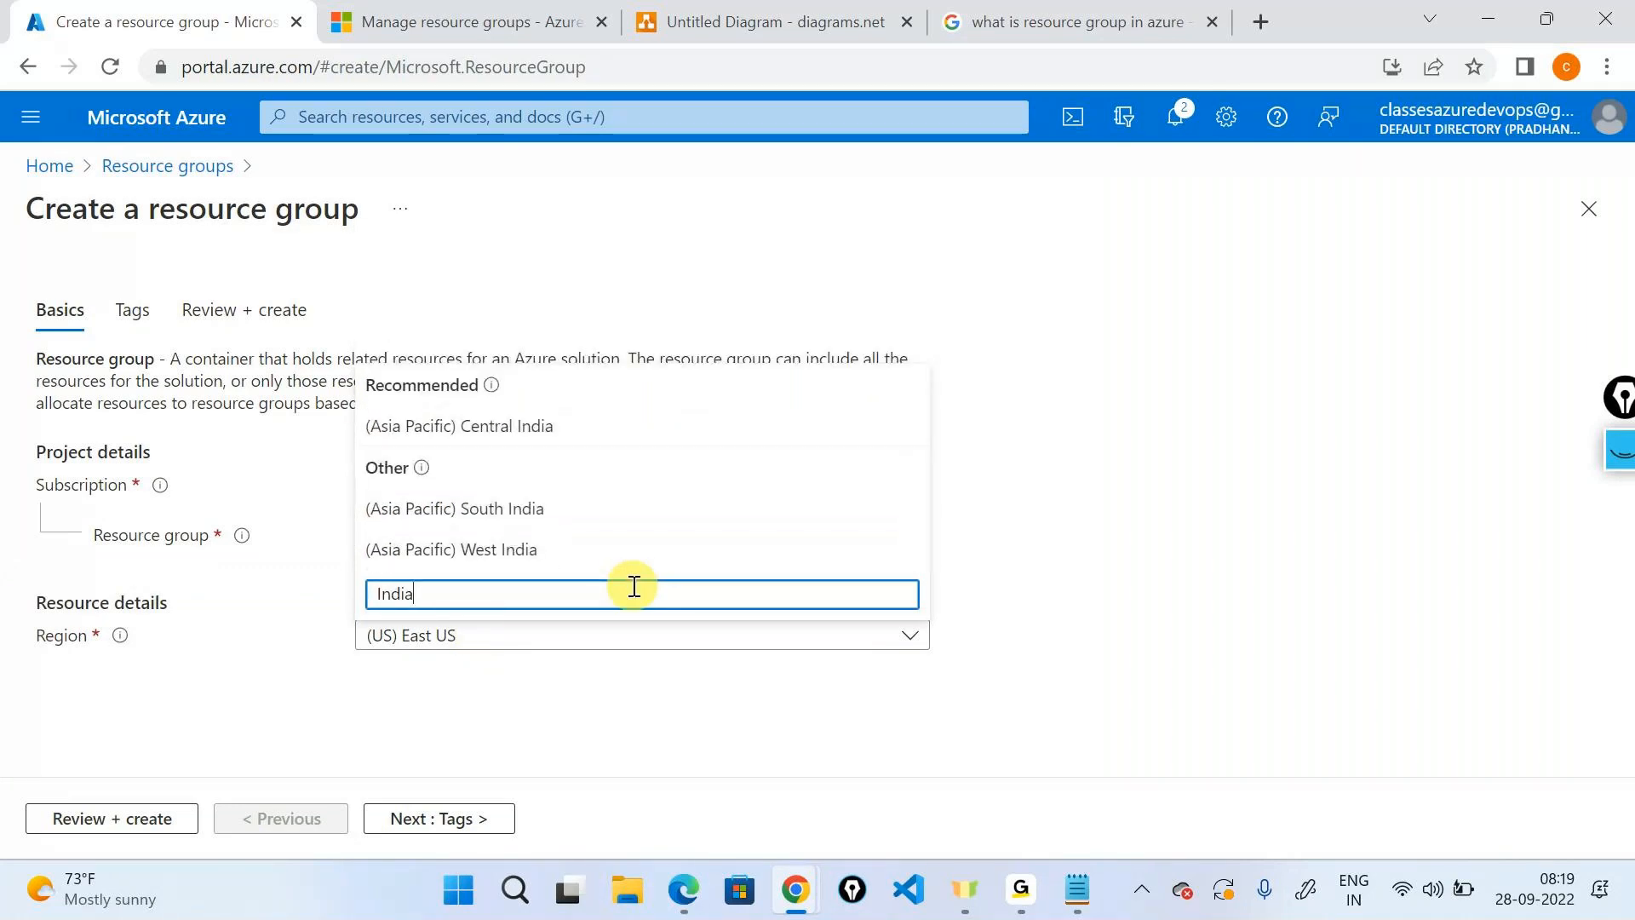
left_click(571, 429)
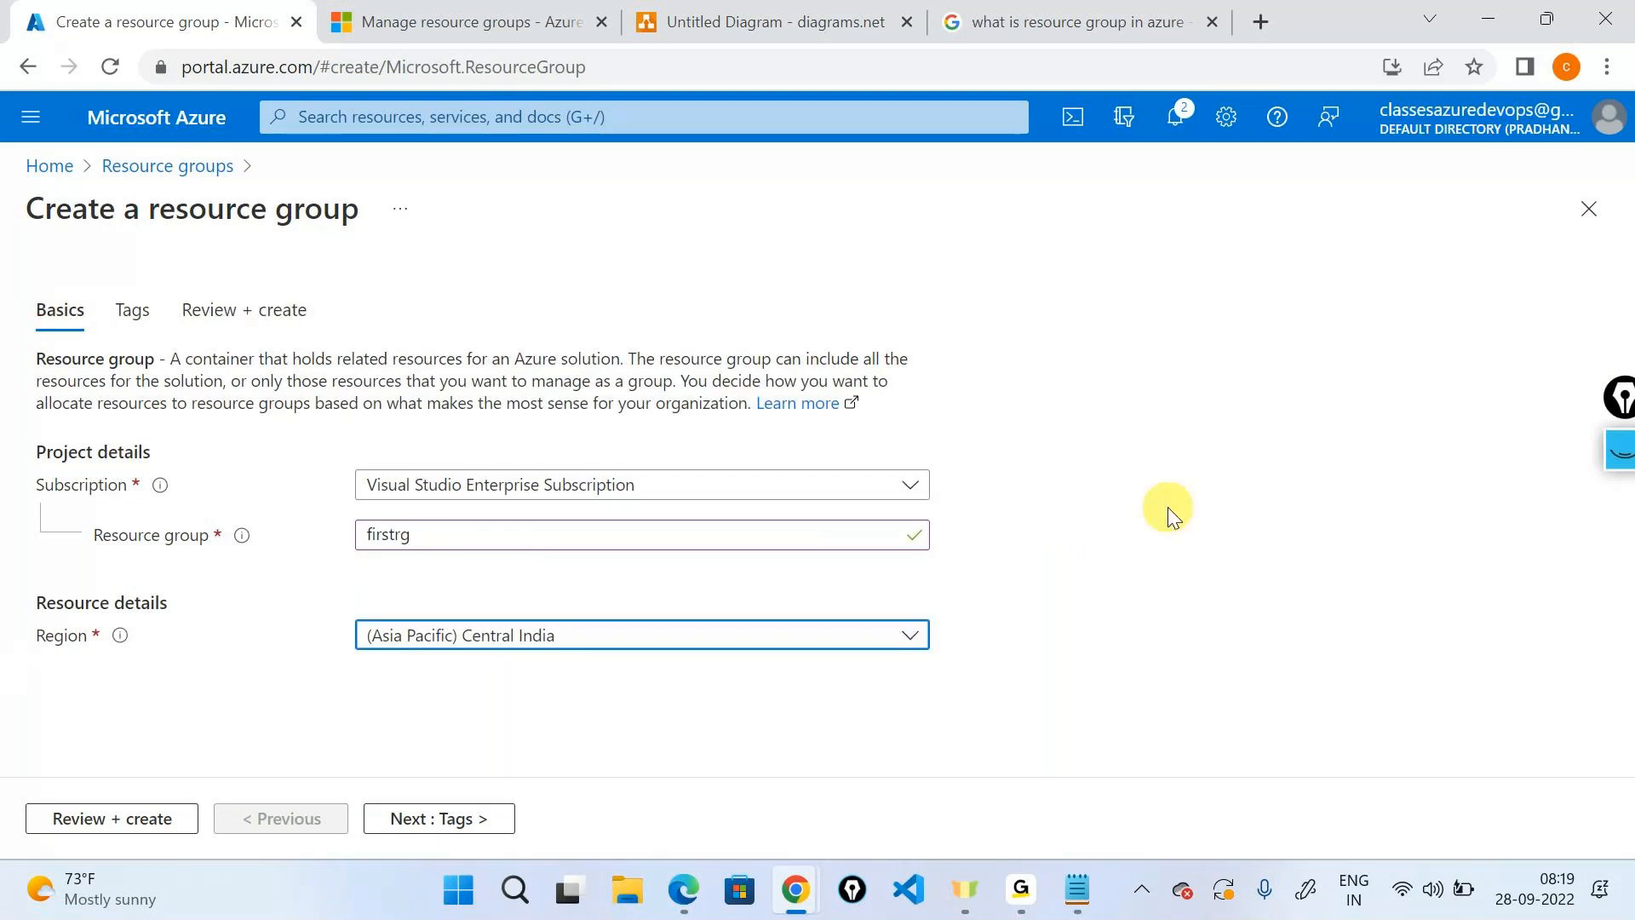
left_click(867, 10)
left_click(1273, 421)
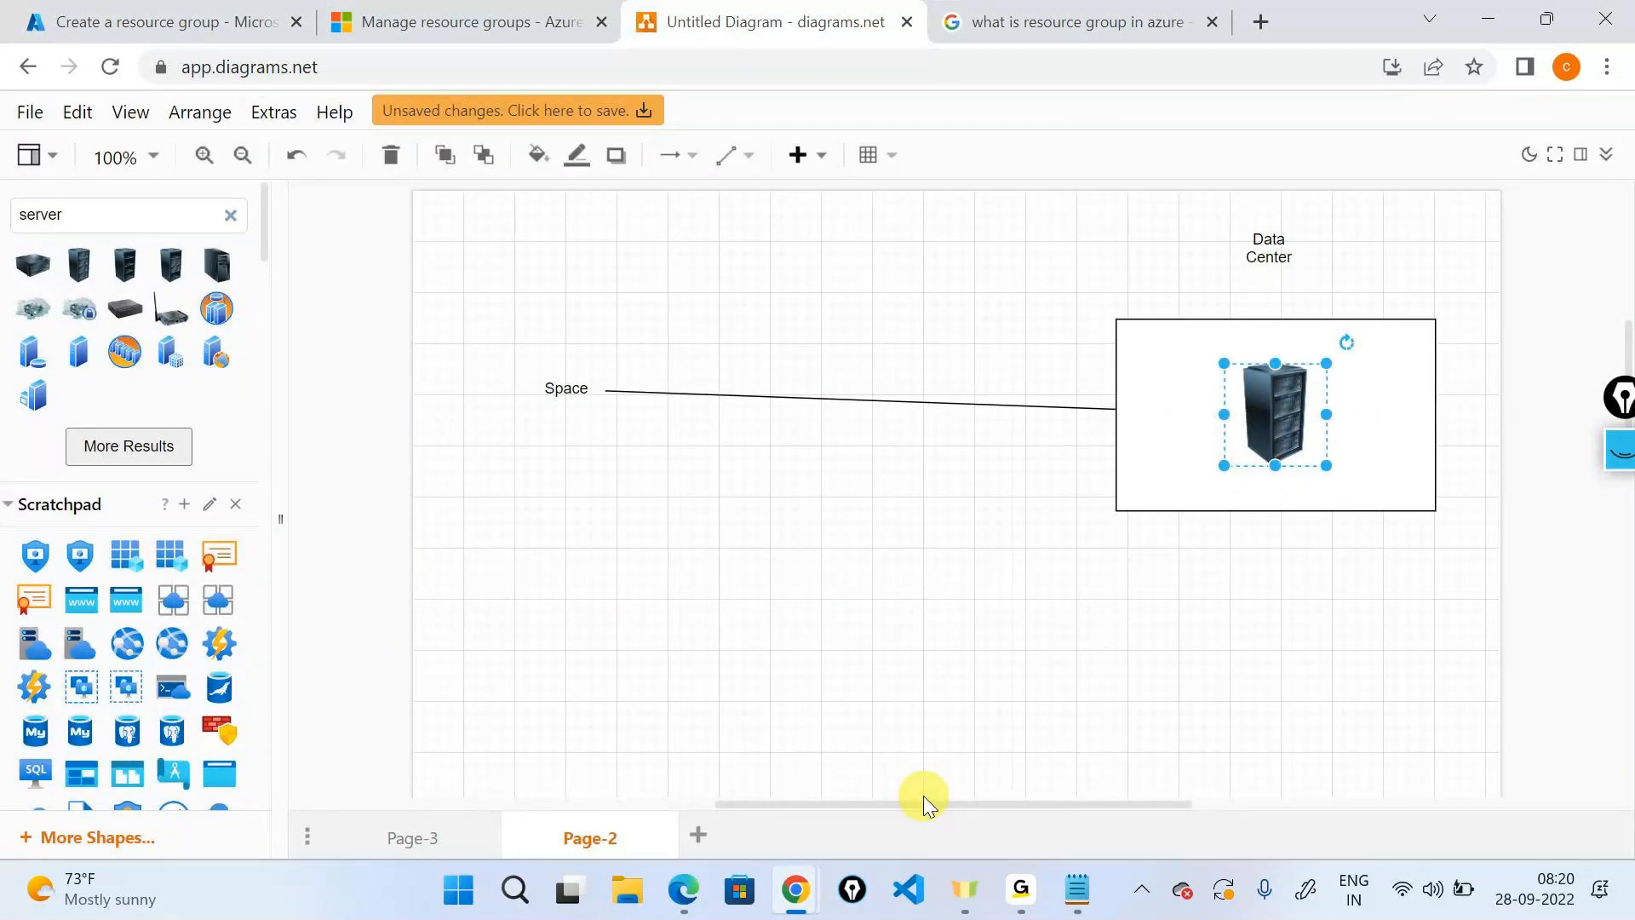
left_click(210, 18)
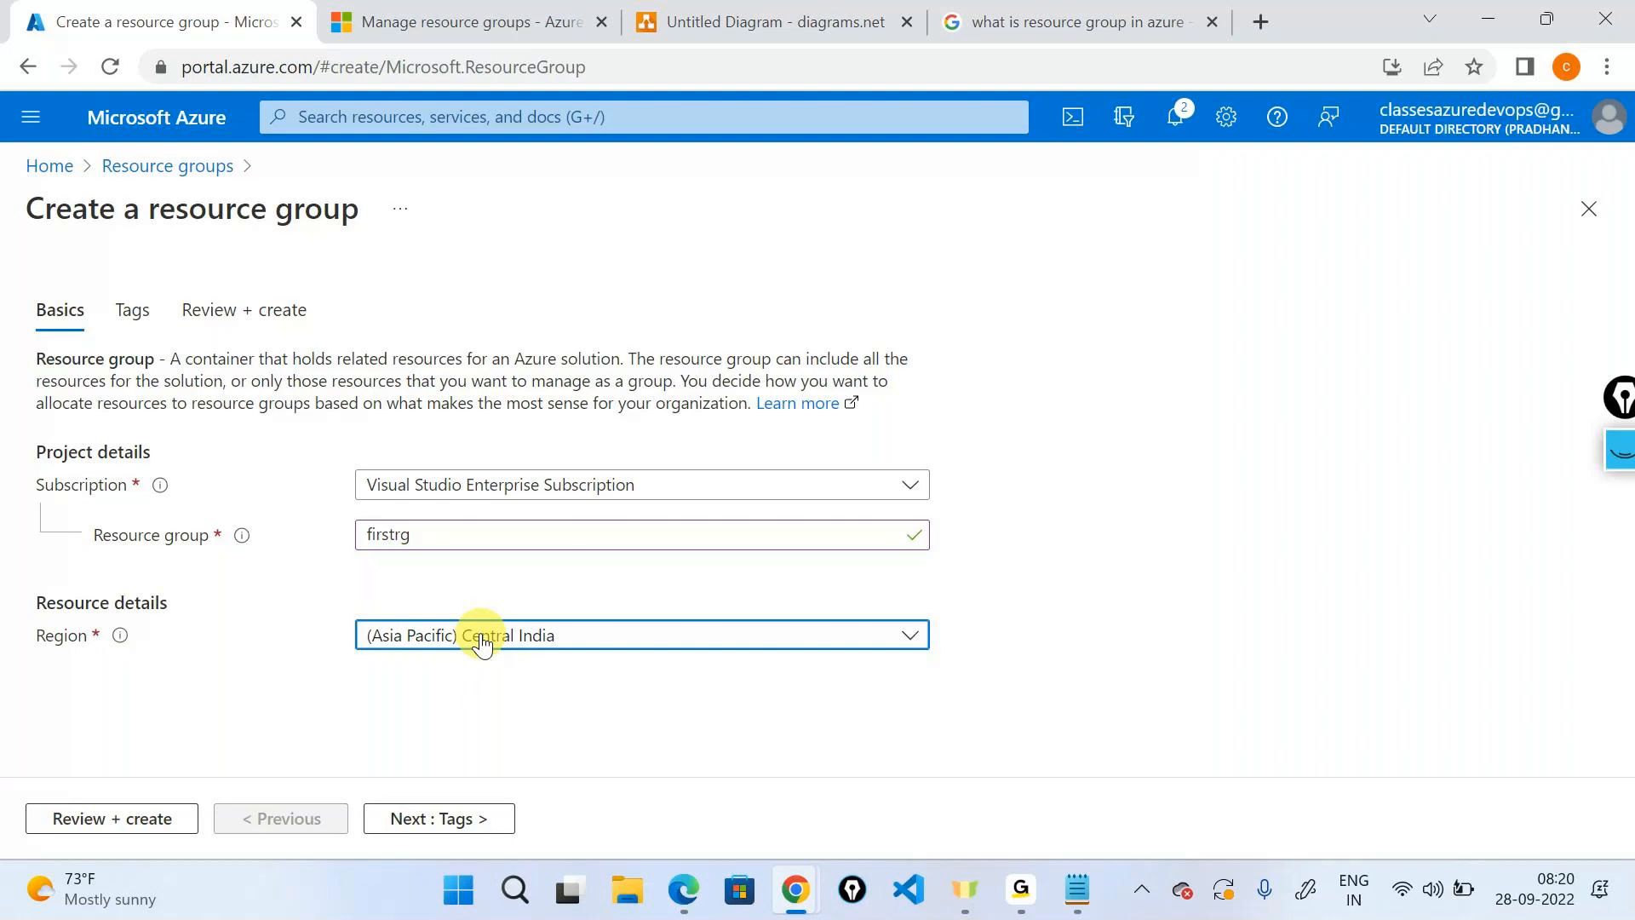
Check the region list again and select the resource group name firstrg.
left_click(477, 638)
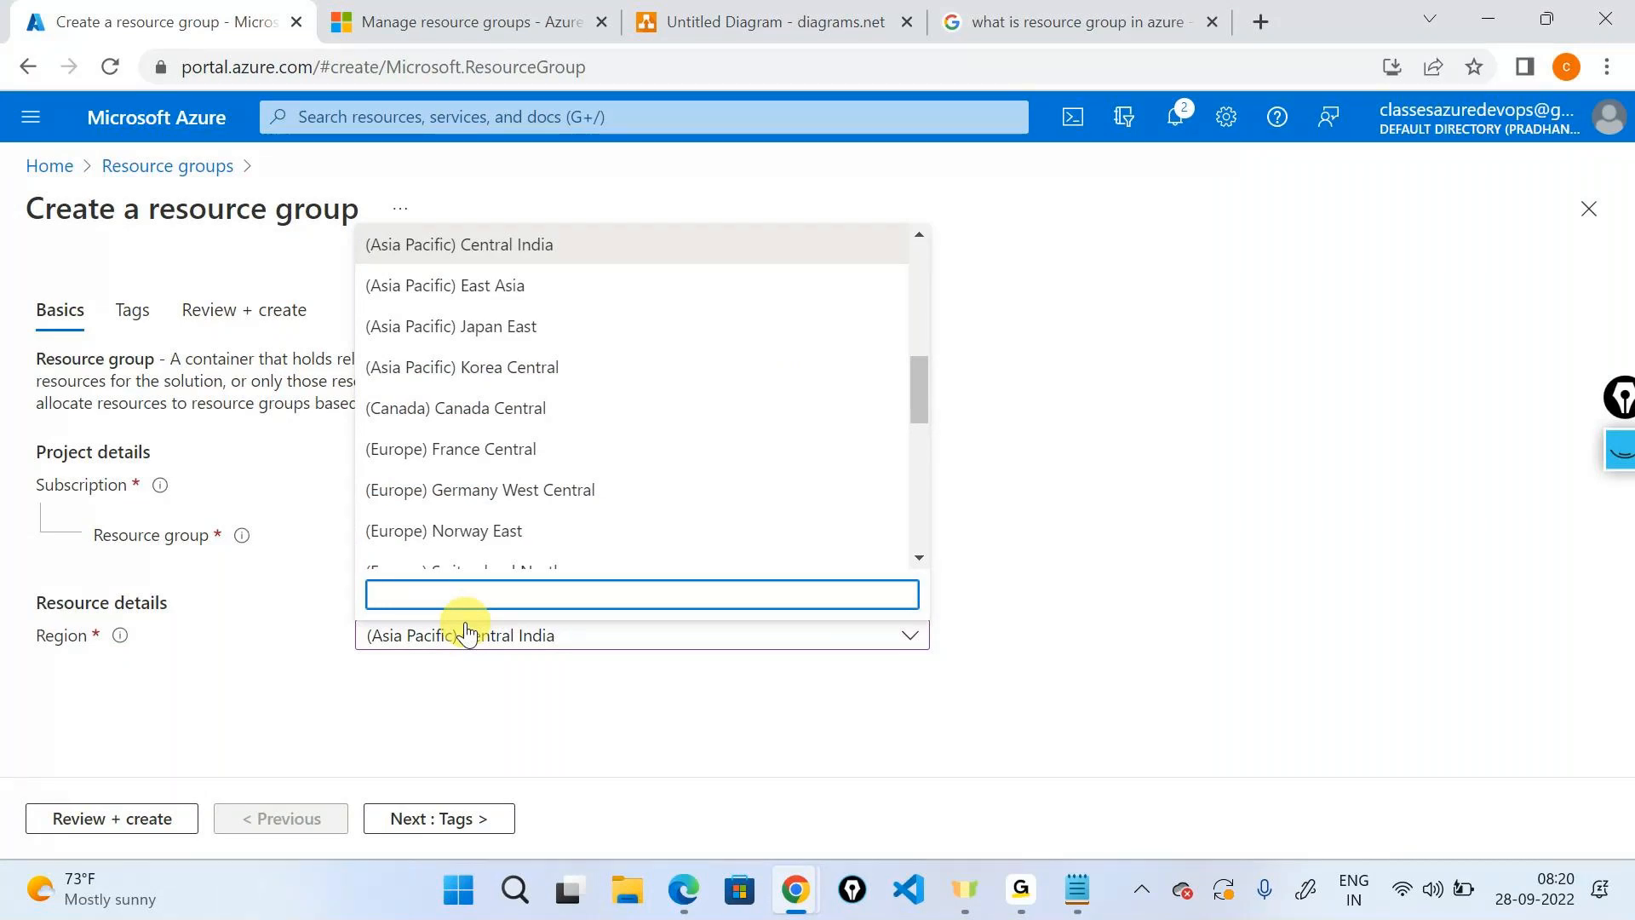
left_click(466, 634)
left_click(596, 527)
left_click_drag(579, 520, 343, 488)
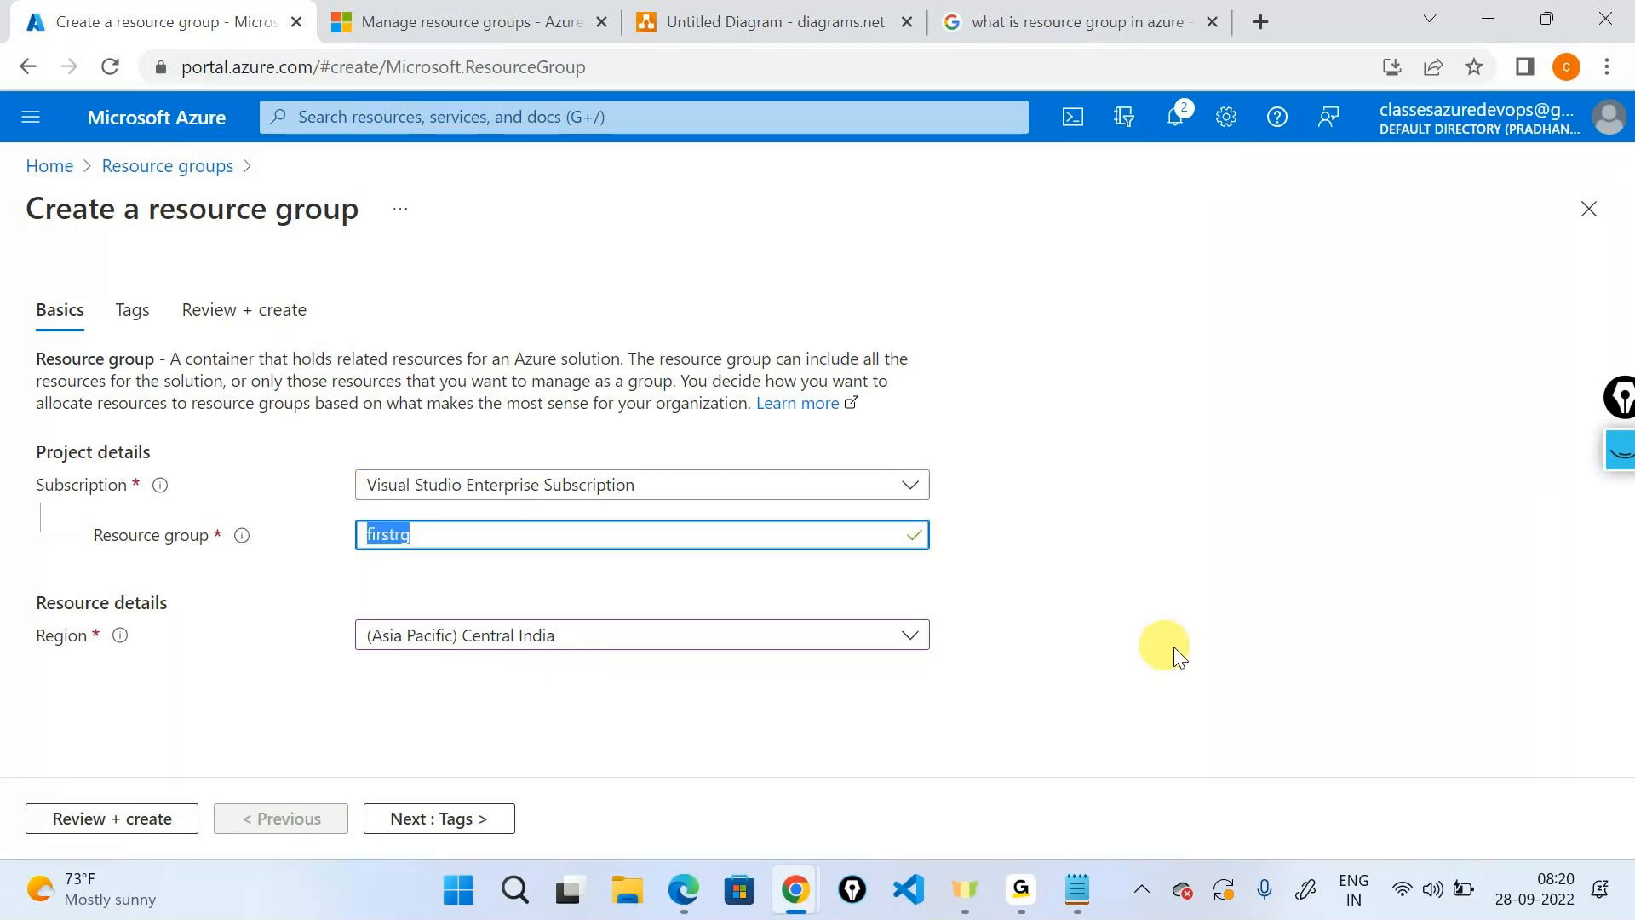
Ink an arrow to Subscription and marks beside the name and region, then clear the ink.
left_click(1620, 456)
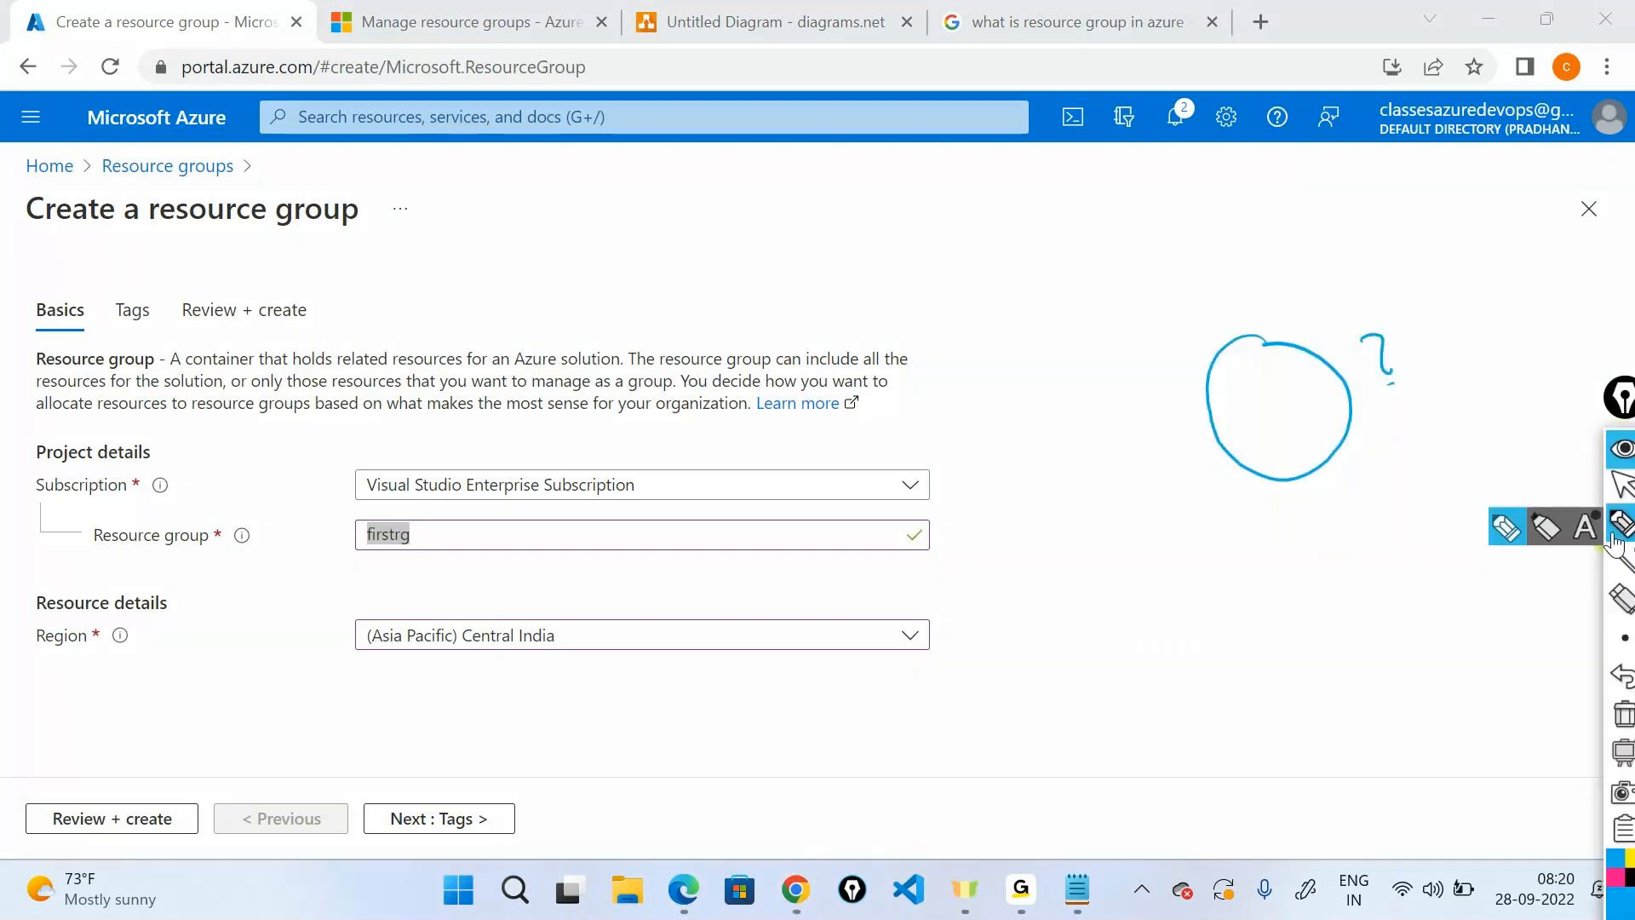
left_click(1615, 532)
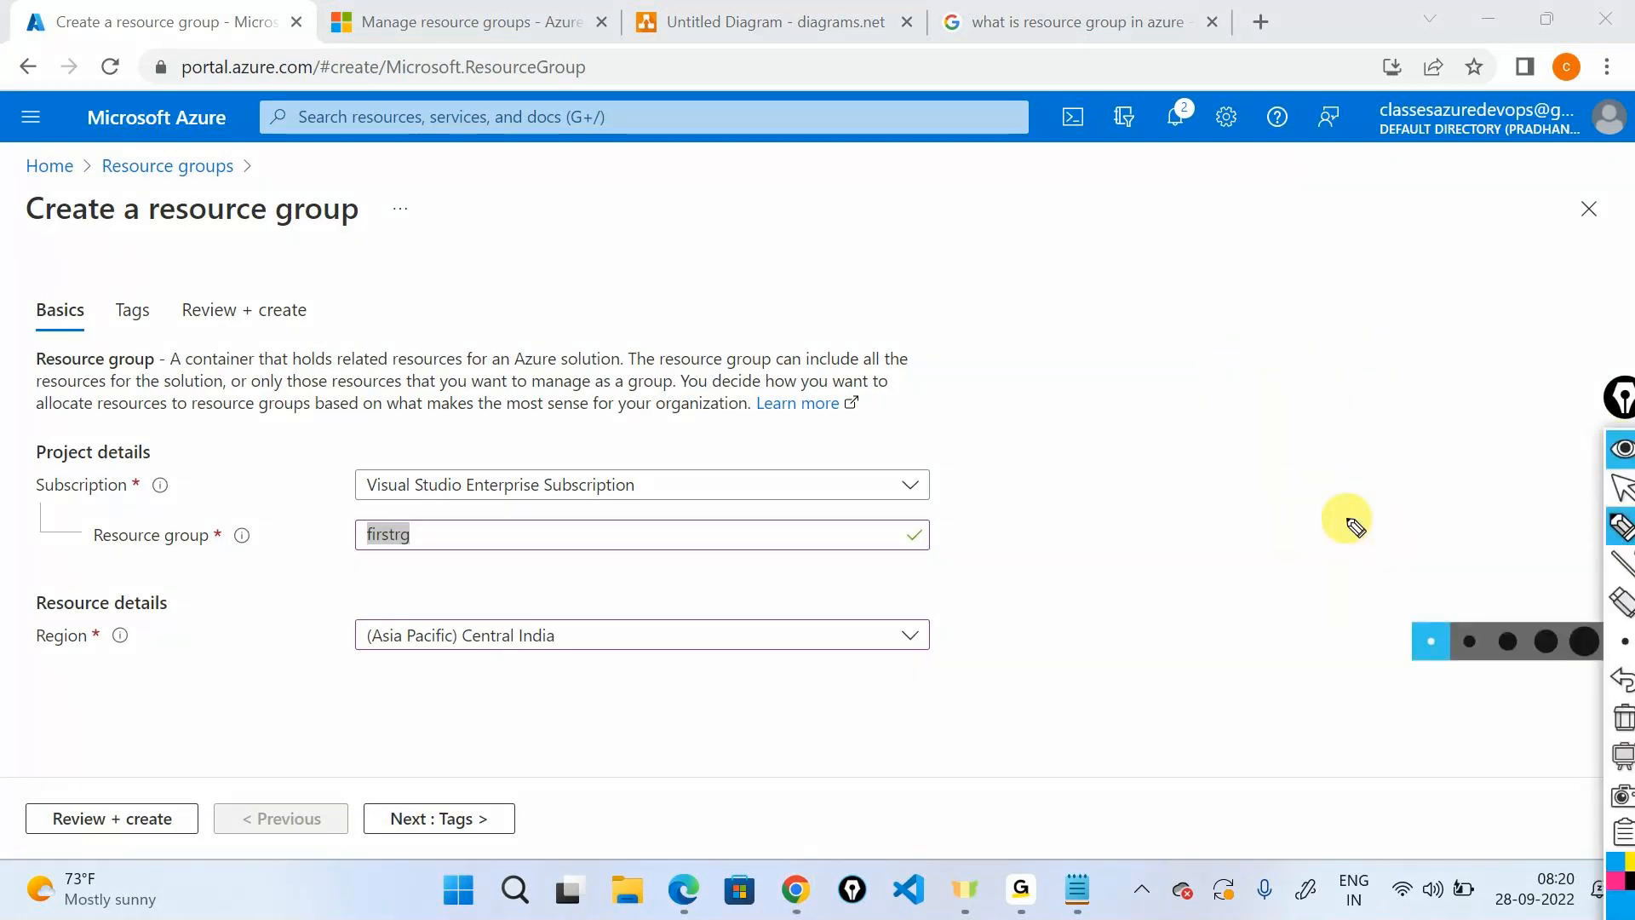
mouse_move(782, 474)
left_mouse_down()
mouse_move(865, 357)
mouse_move(1120, 431)
mouse_move(1109, 420)
mouse_move(1143, 398)
mouse_move(1275, 367)
left_mouse_up()
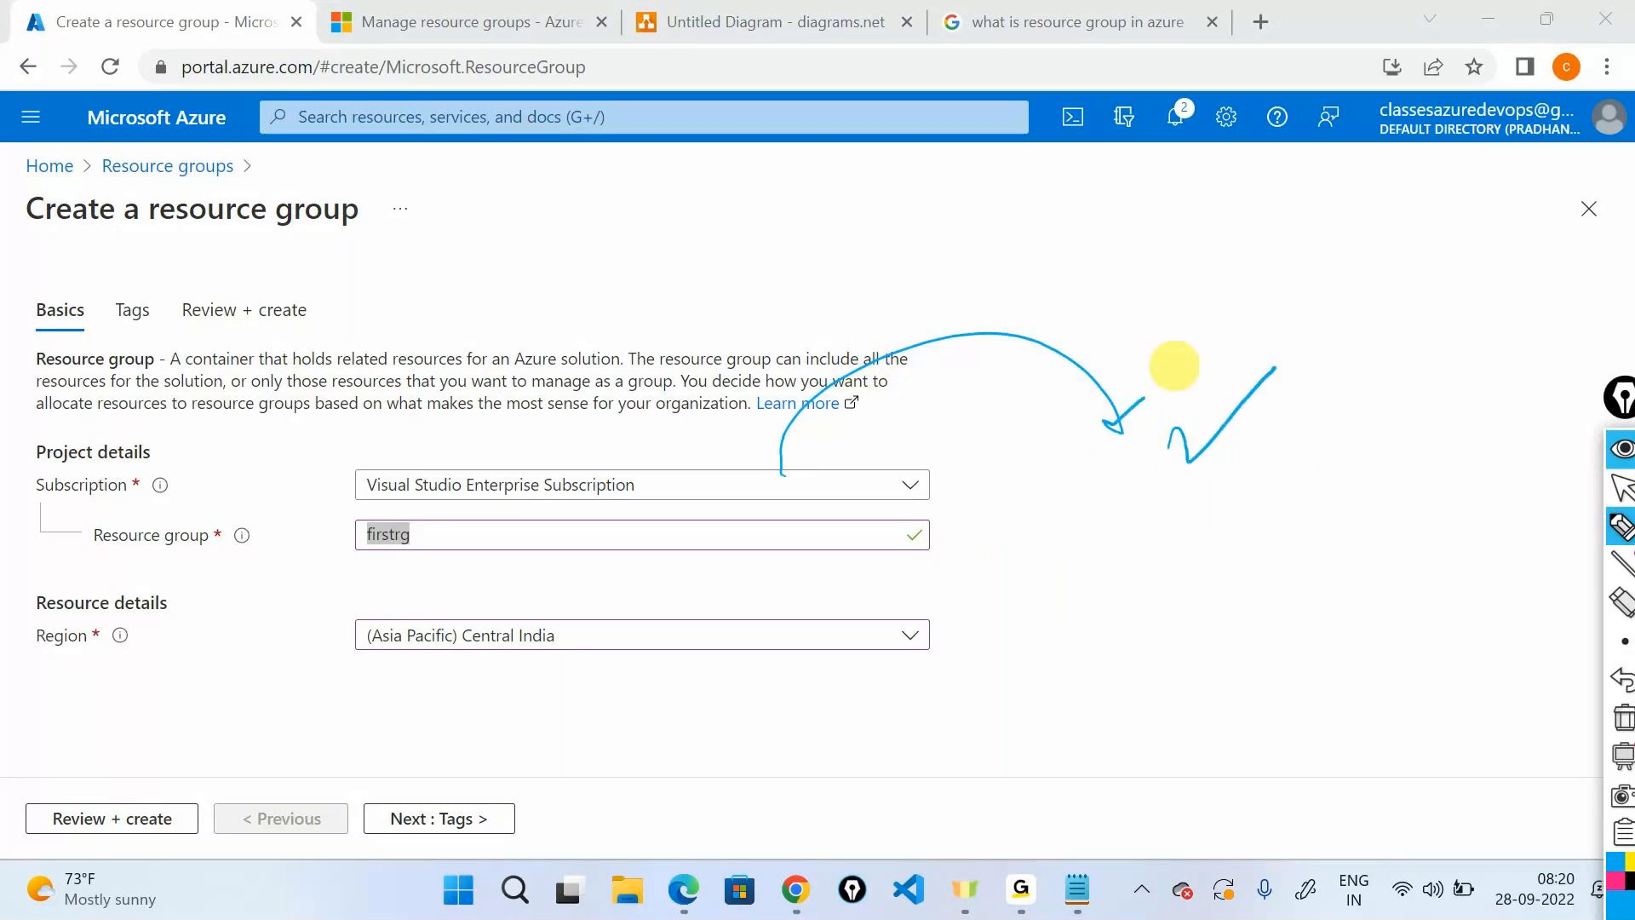
mouse_move(956, 551)
left_mouse_down()
mouse_move(983, 517)
mouse_move(985, 549)
left_mouse_up()
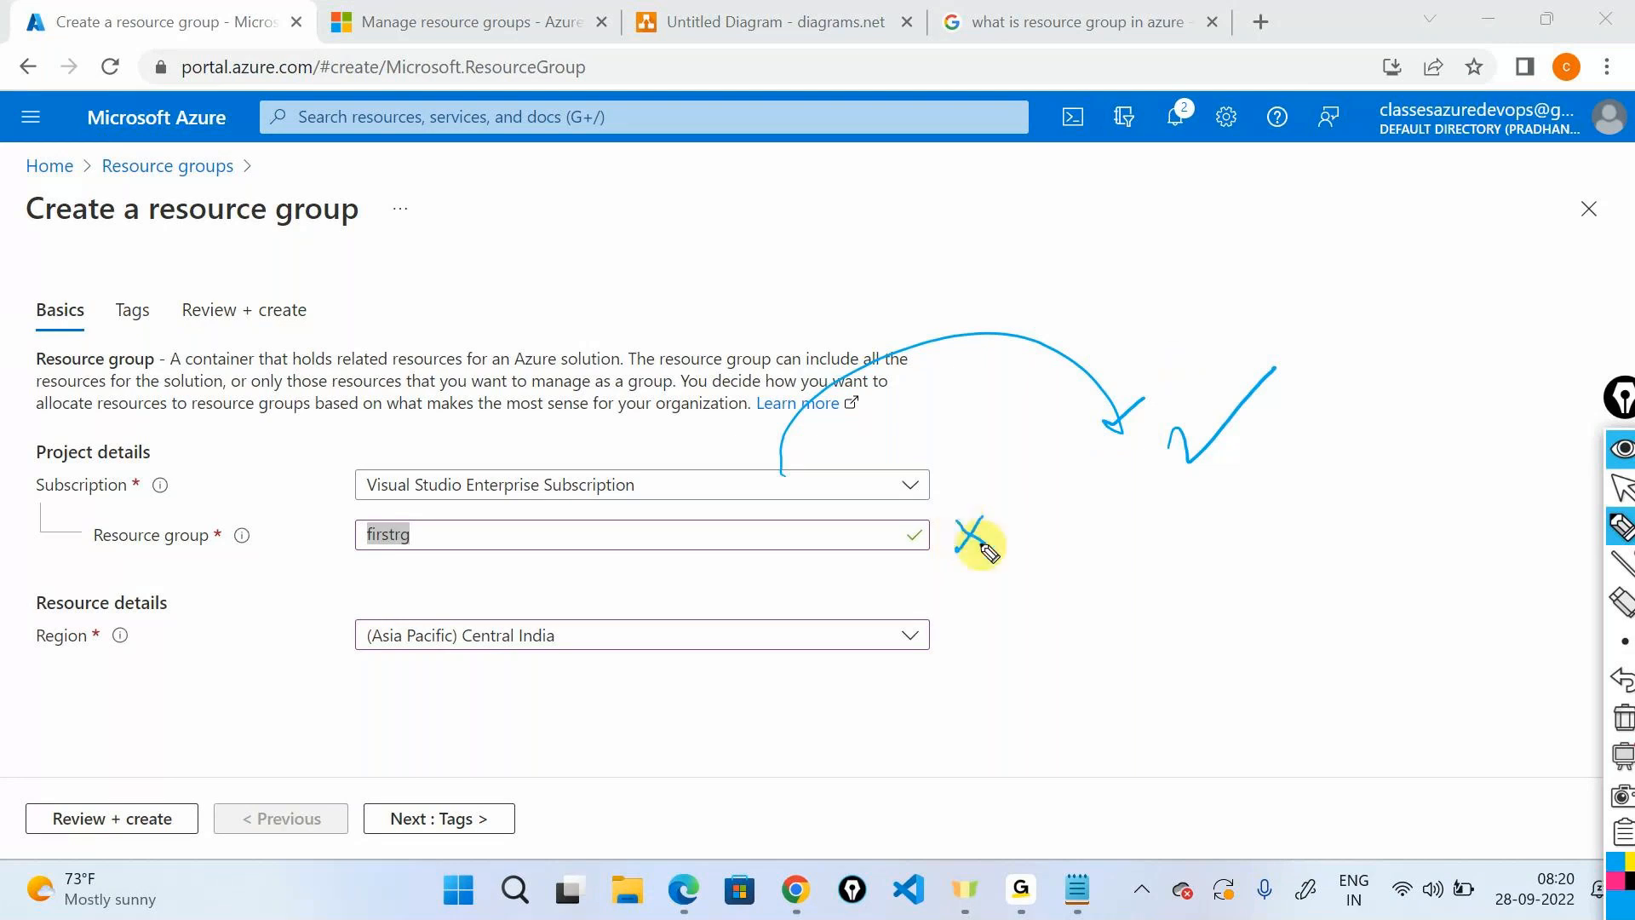
mouse_move(985, 619)
left_mouse_down()
mouse_move(975, 650)
mouse_move(1011, 652)
left_mouse_up()
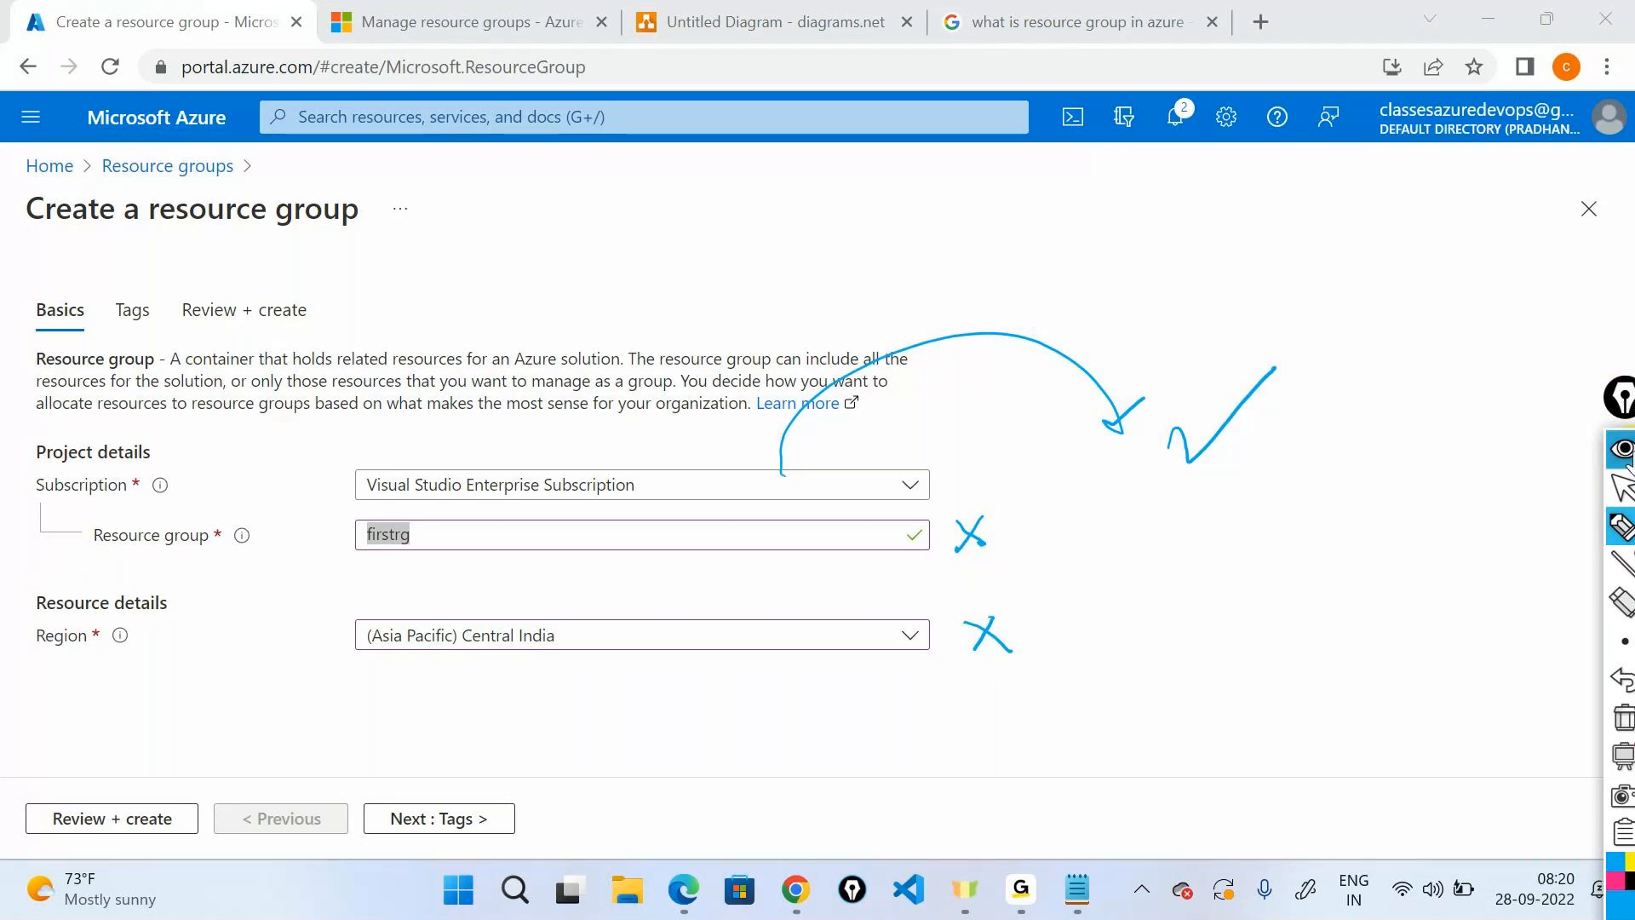
left_click(1622, 449)
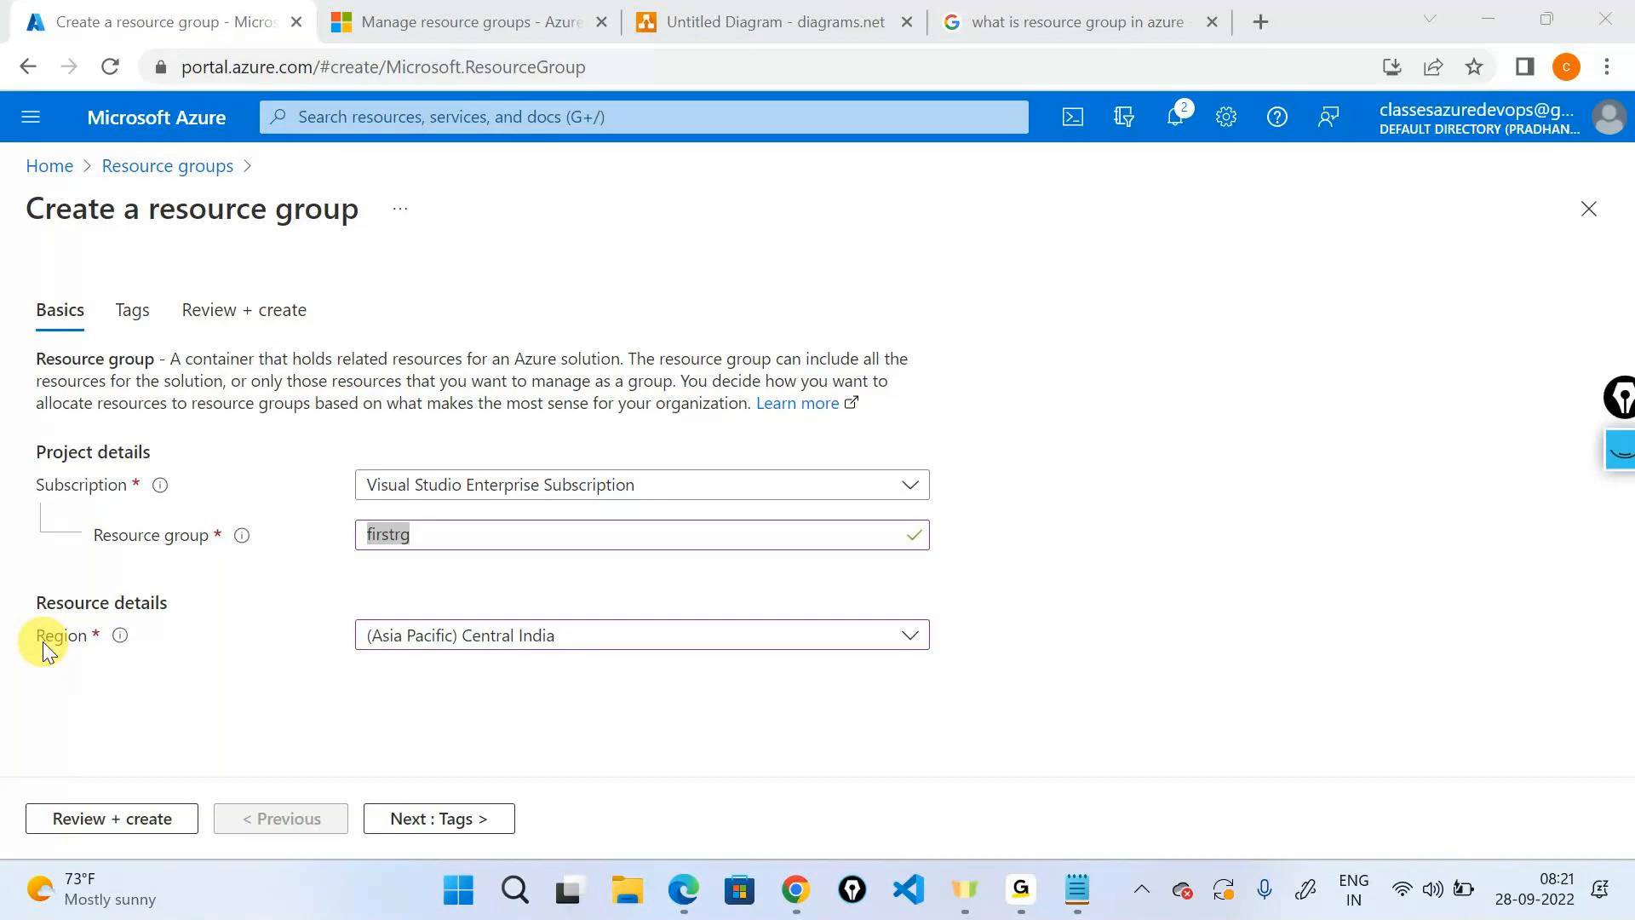
Add a new Page-4 and place a key icon on its canvas.
left_click(687, 20)
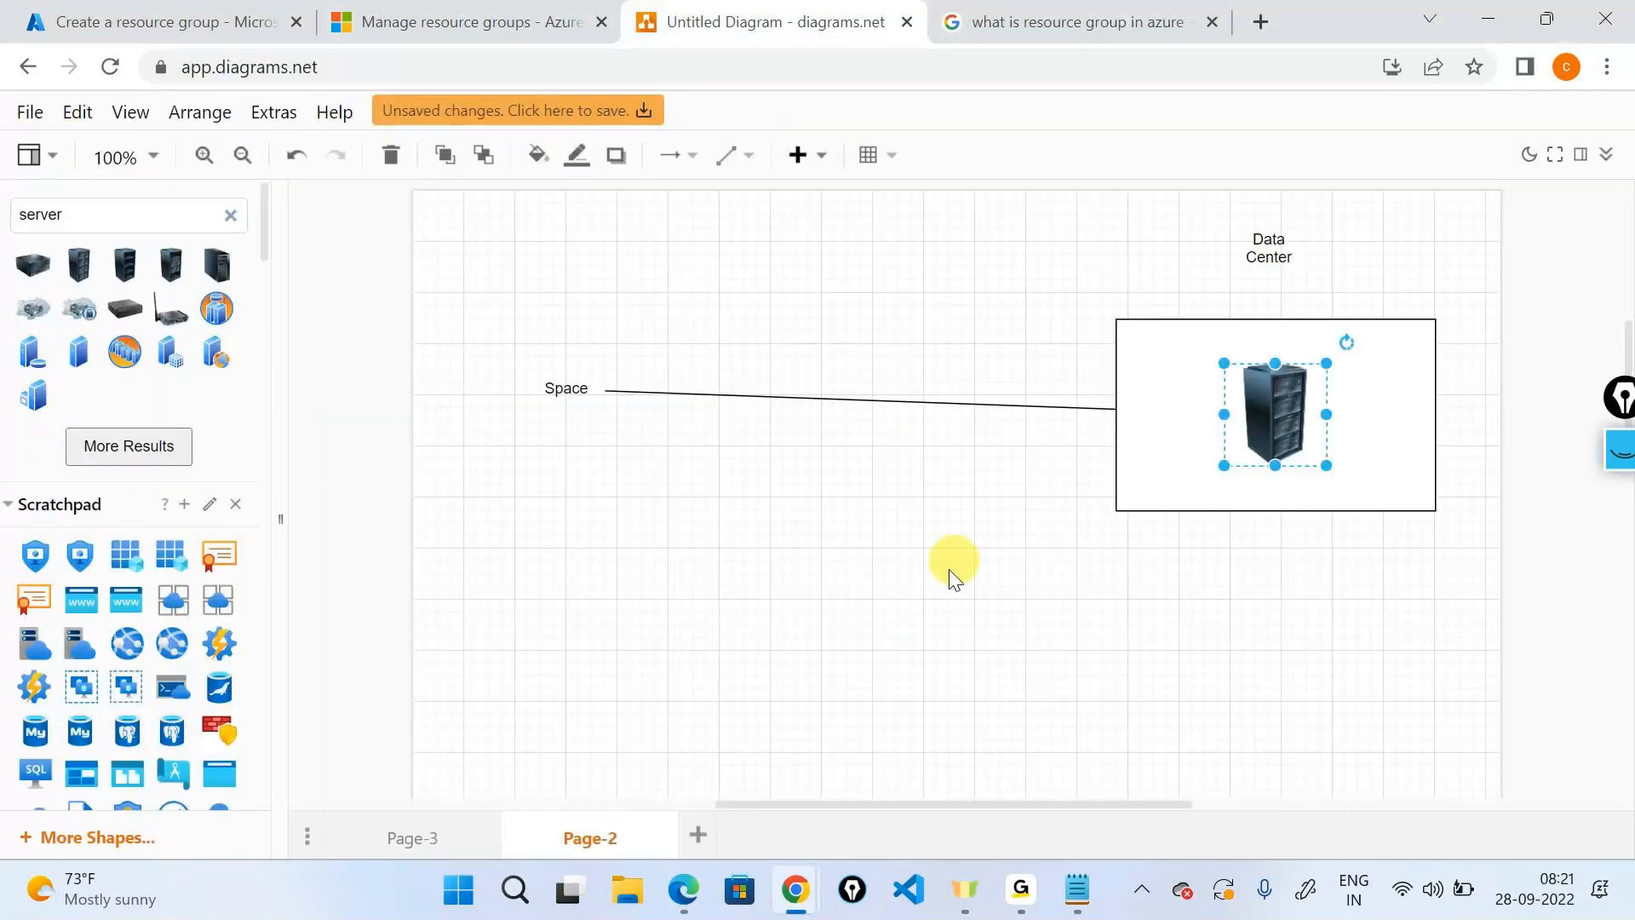
left_click(696, 833)
scroll(181, 580, "down", 3)
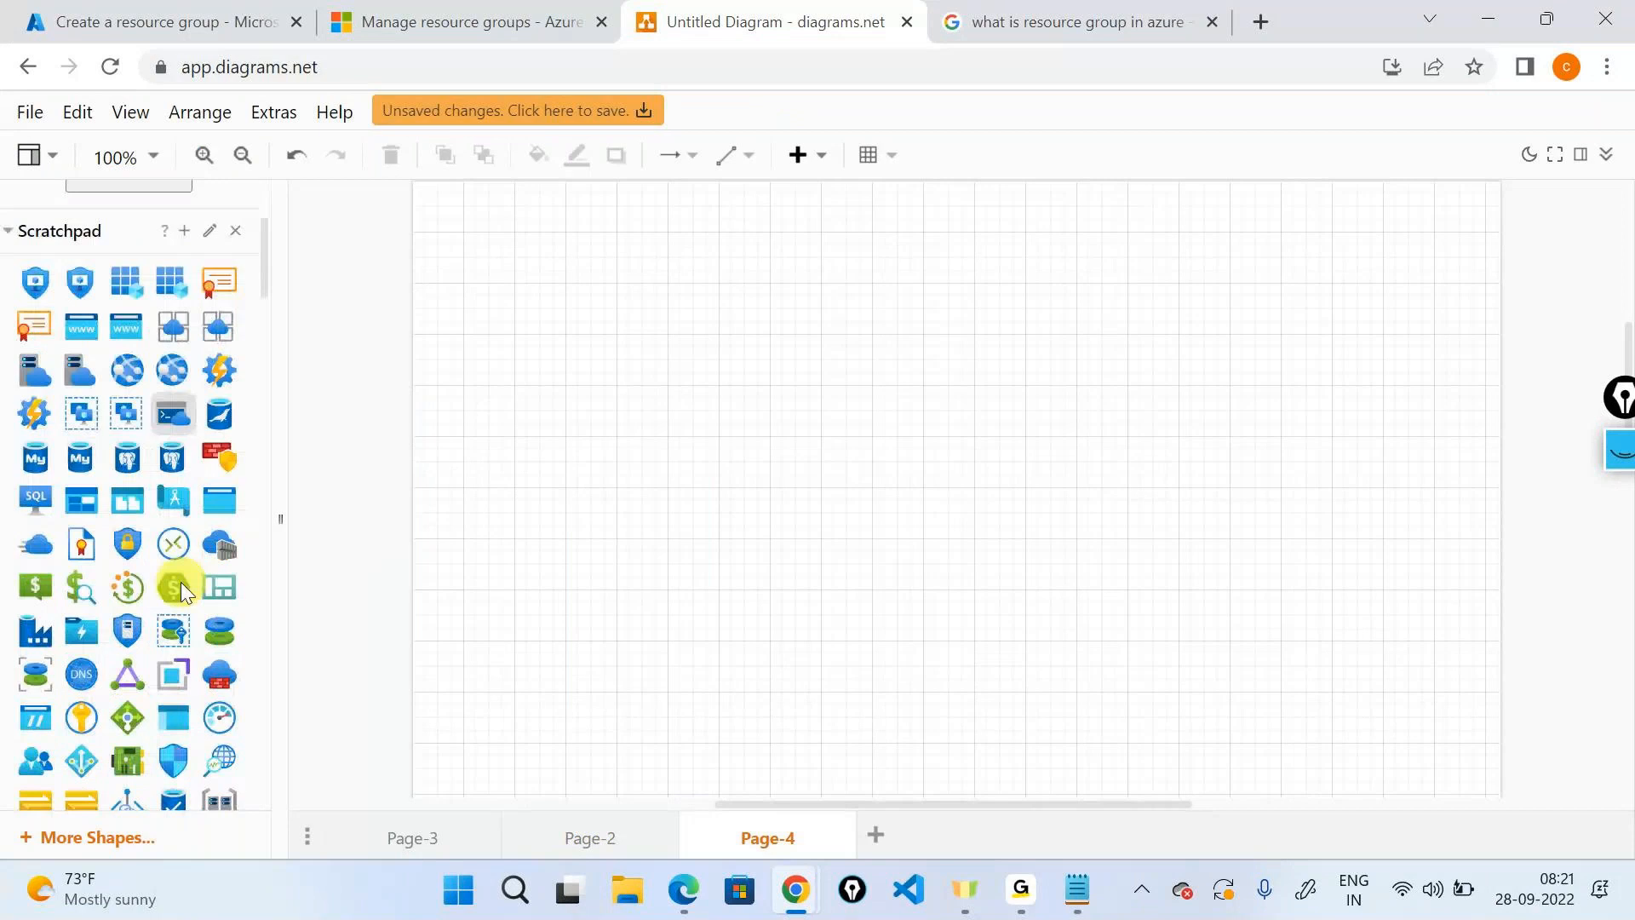
scroll(180, 581, "down", 8)
left_click_drag(127, 407, 974, 404)
left_click(558, 606)
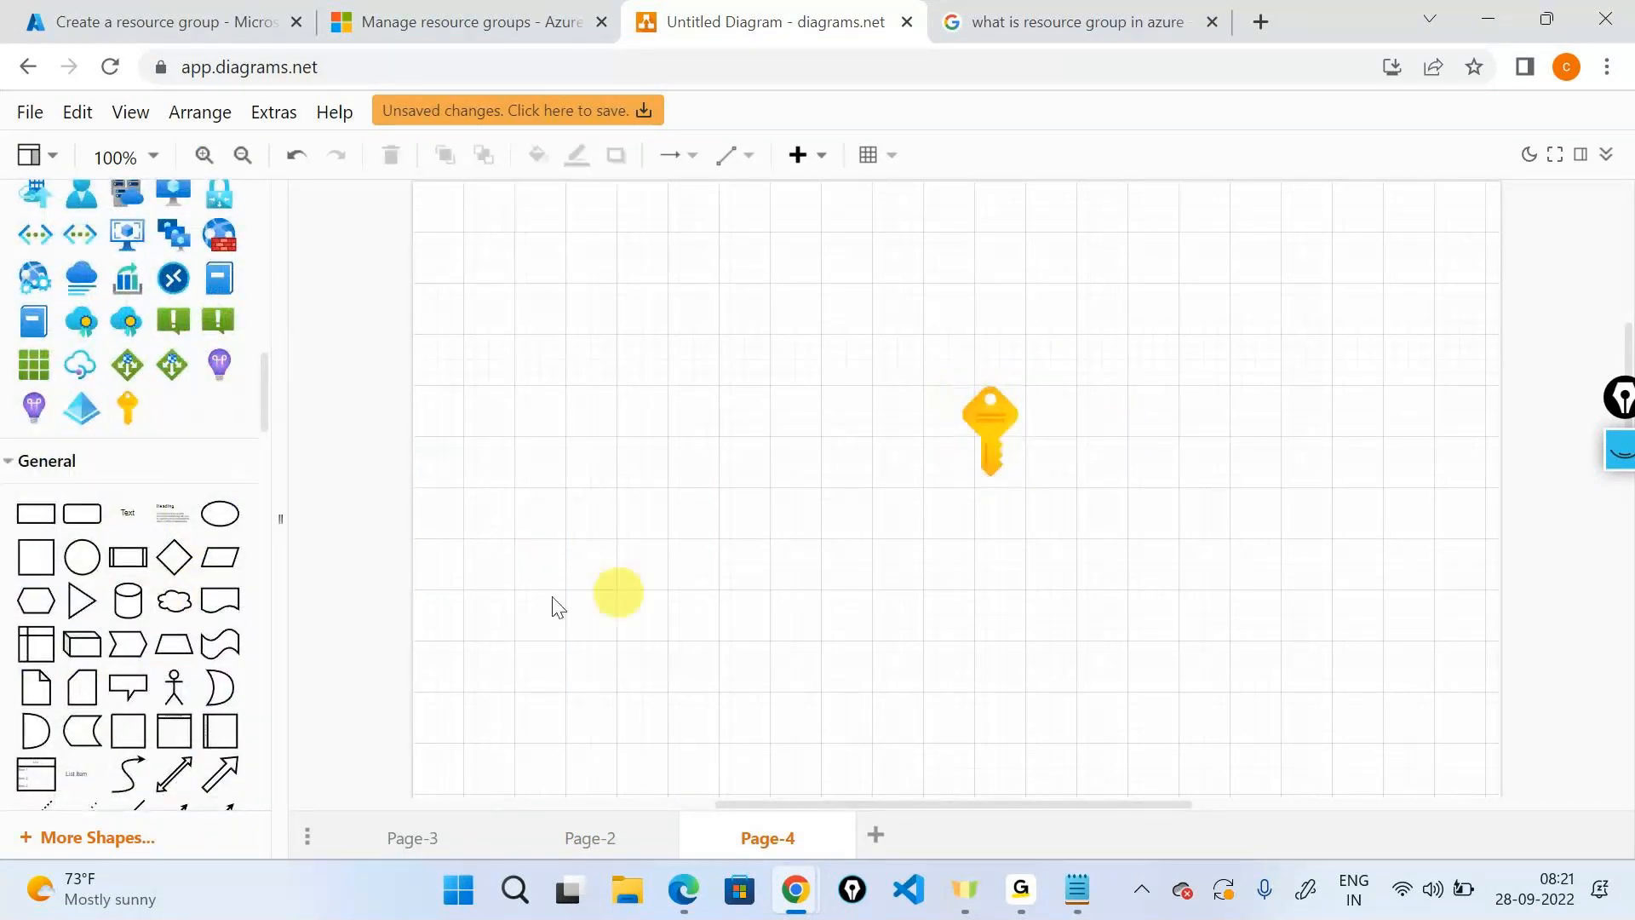
Add a resource-group cube at the key's lower left, sized 140 x 140, arrowed to the key.
scroll(114, 407, "up", 2)
scroll(116, 408, "up", 5)
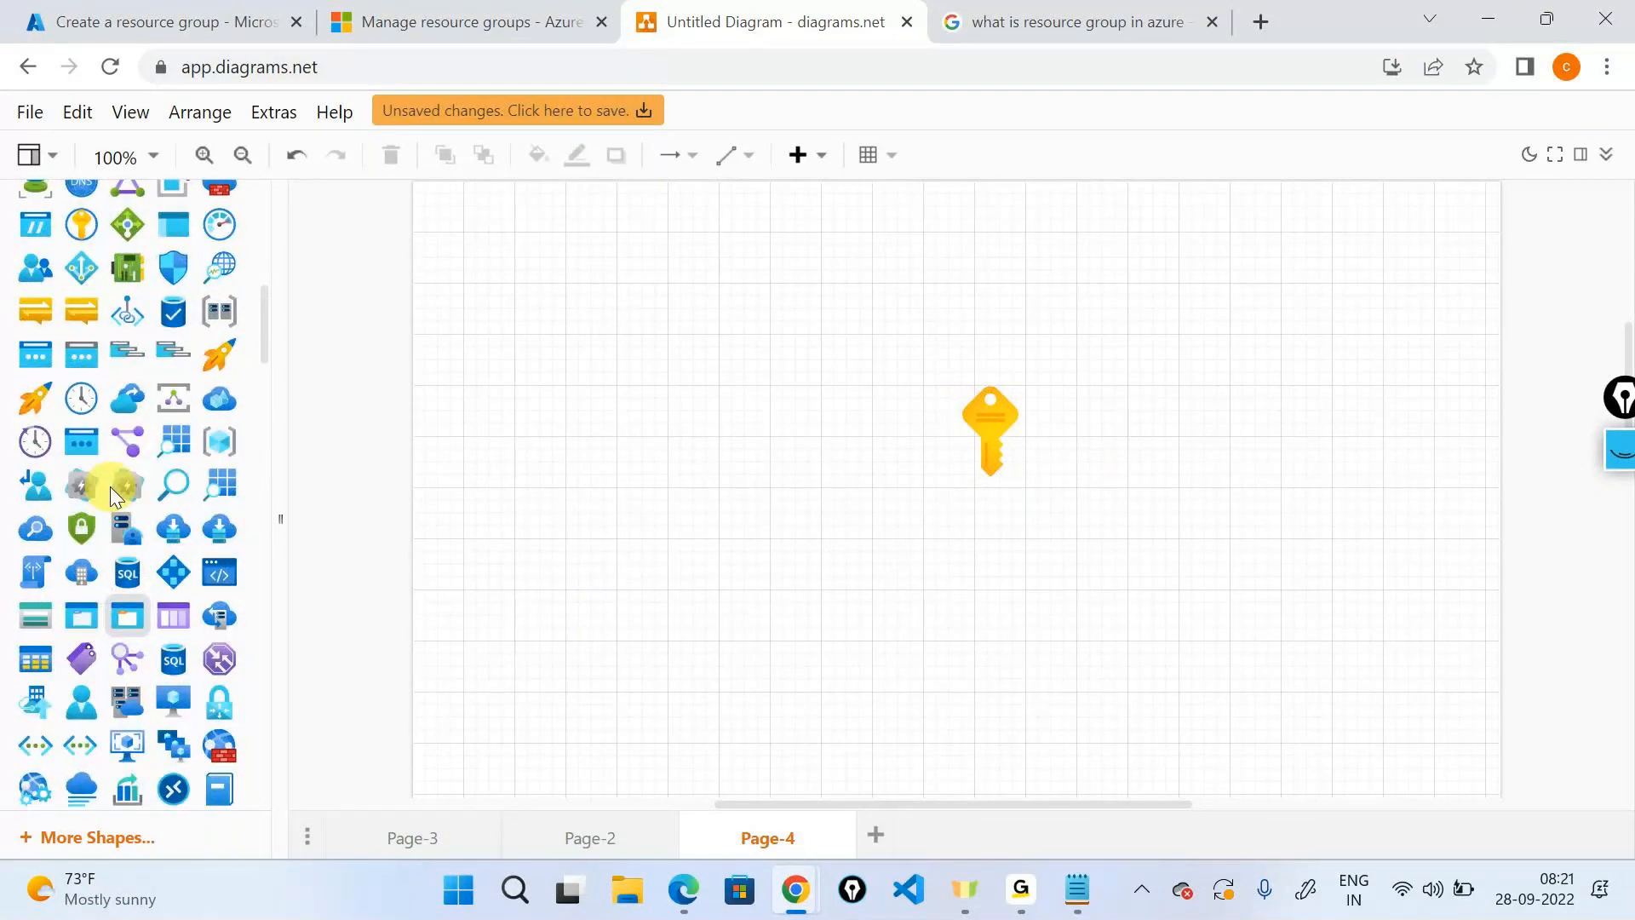
scroll(112, 490, "up", 2)
scroll(112, 489, "down", 2)
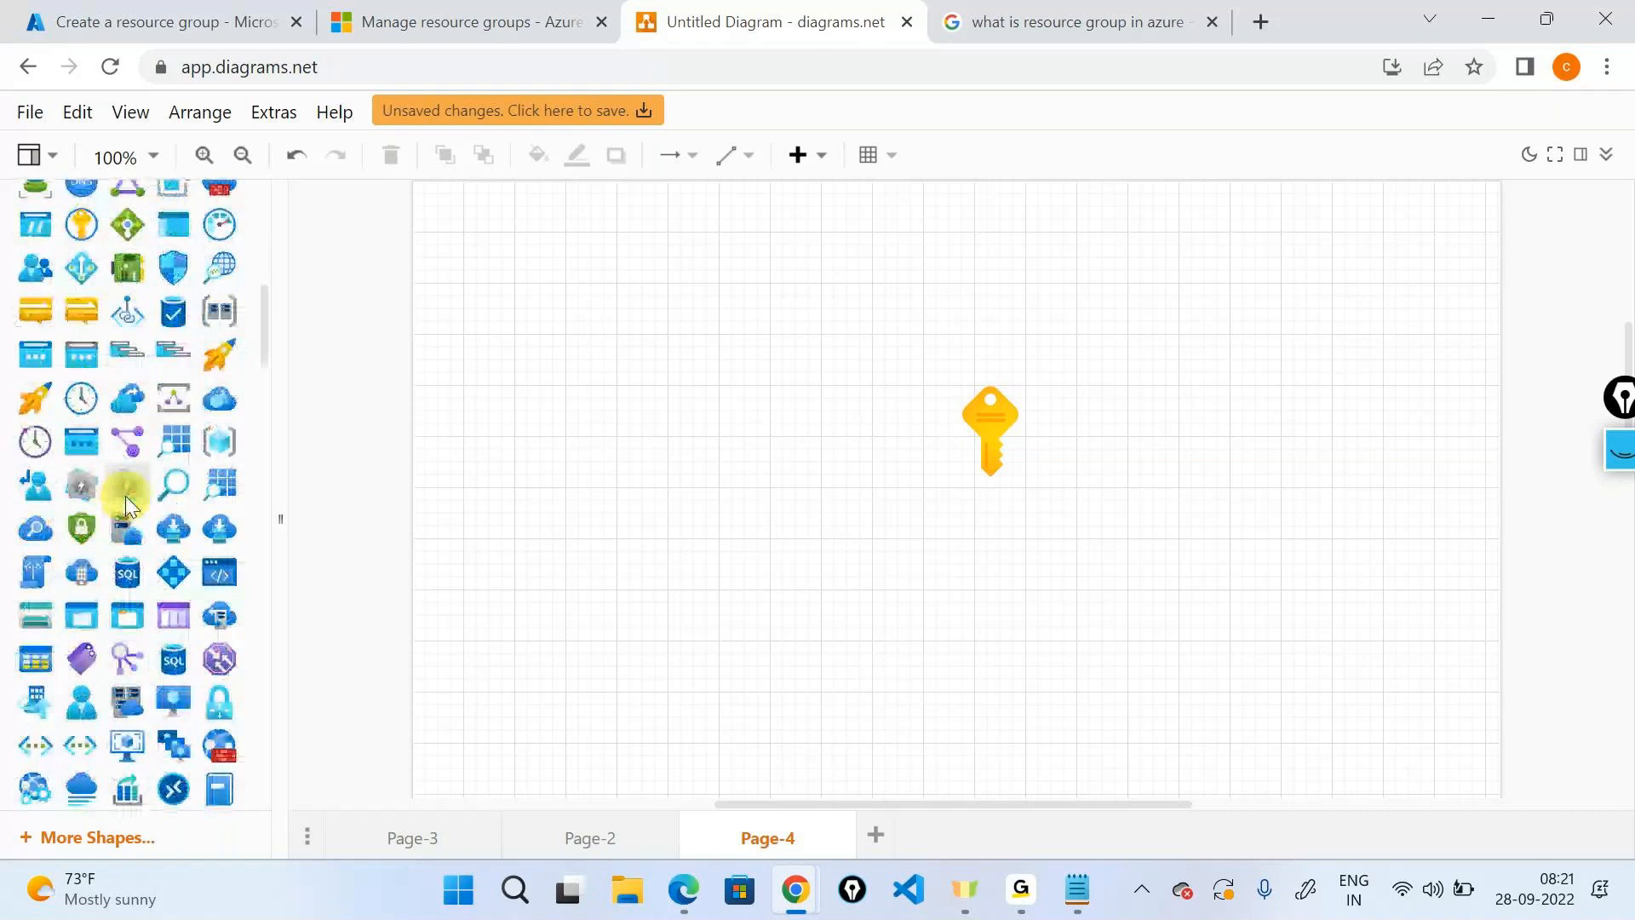
left_click(226, 436)
left_click_drag(931, 555, 571, 723)
left_click_drag(693, 757, 1151, 451)
left_click(1141, 514)
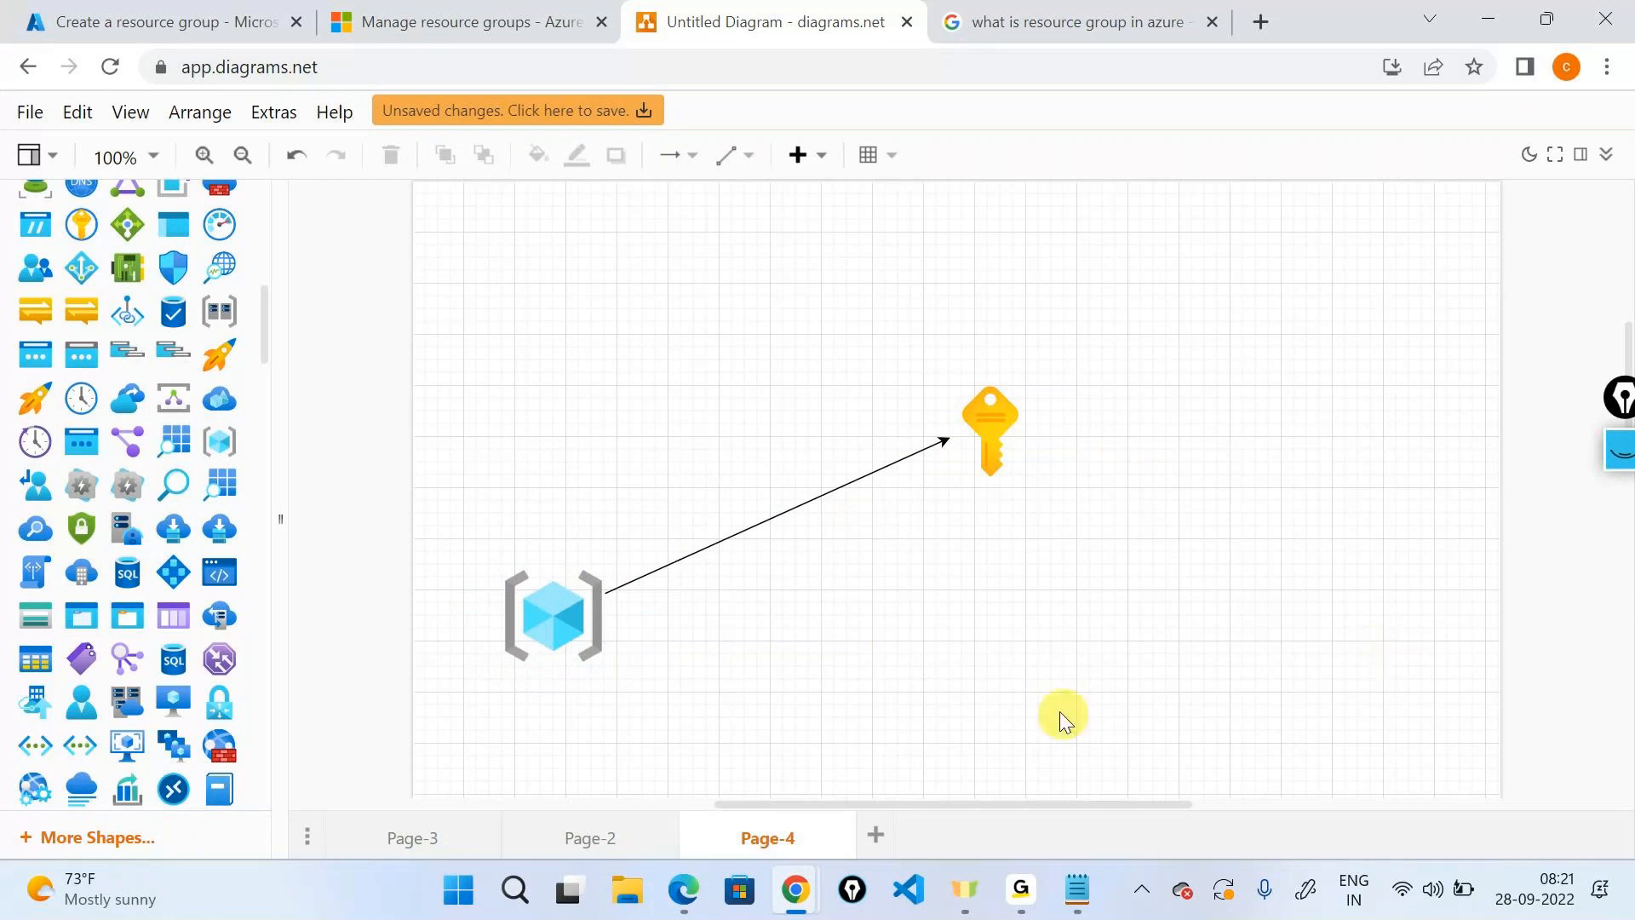
Add two more cubes below and lower right of the key, each arrowed to it.
left_click(544, 630)
left_click_drag(543, 634, 983, 687)
left_click_drag(994, 589, 985, 470)
left_click(1009, 667)
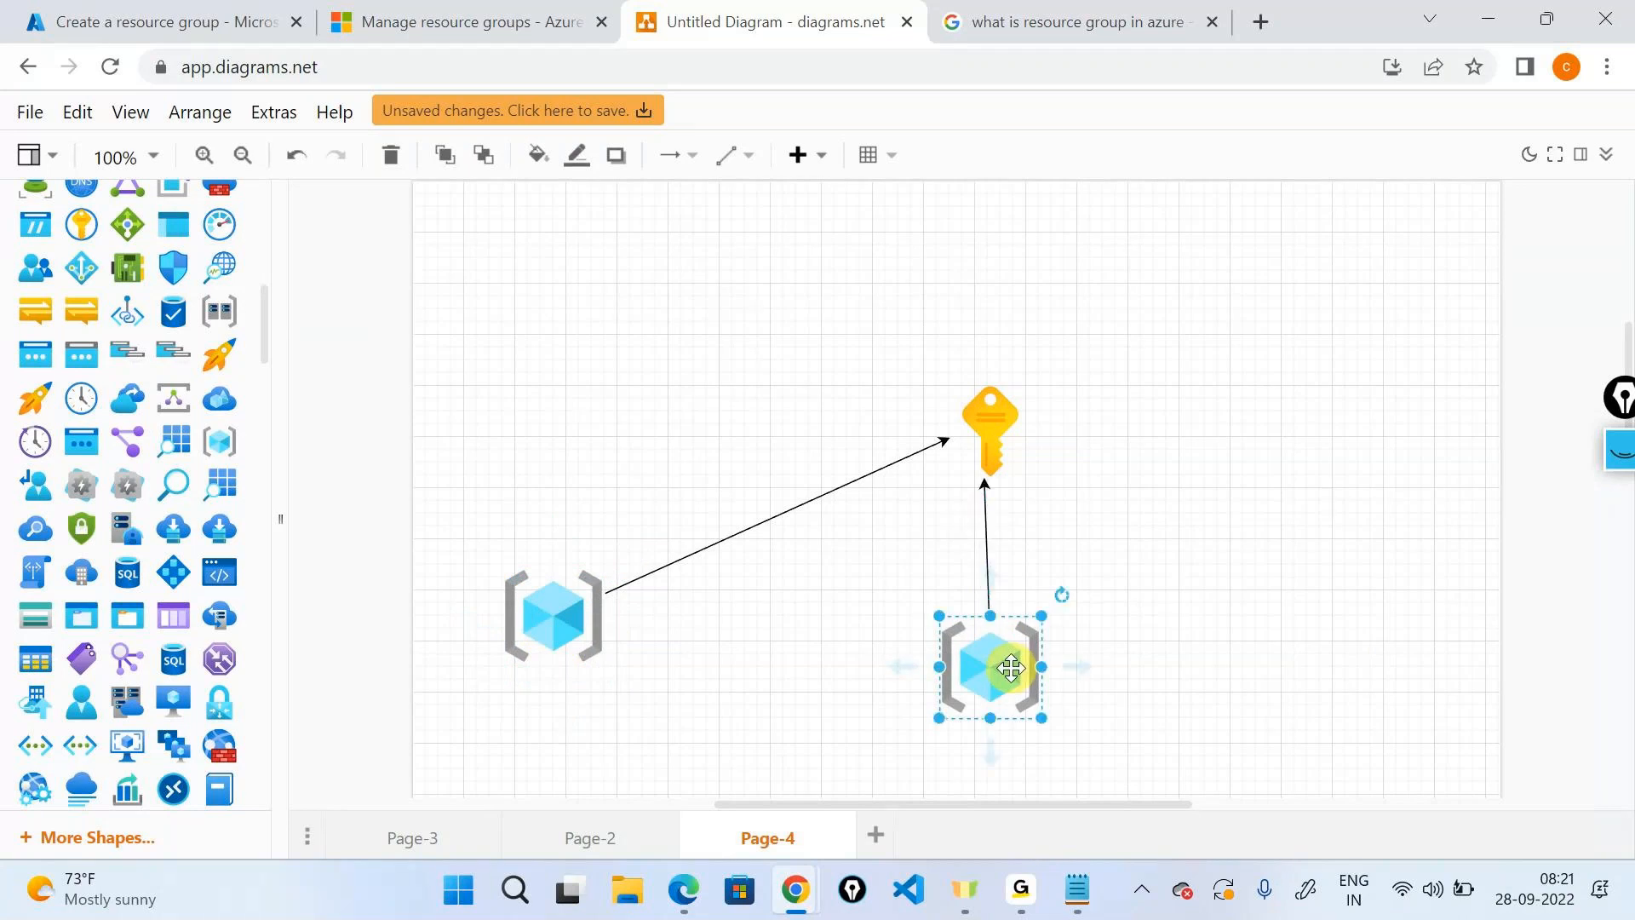
left_click_drag(1011, 667, 1315, 705)
left_click_drag(1283, 628, 1017, 470)
left_click(1248, 437)
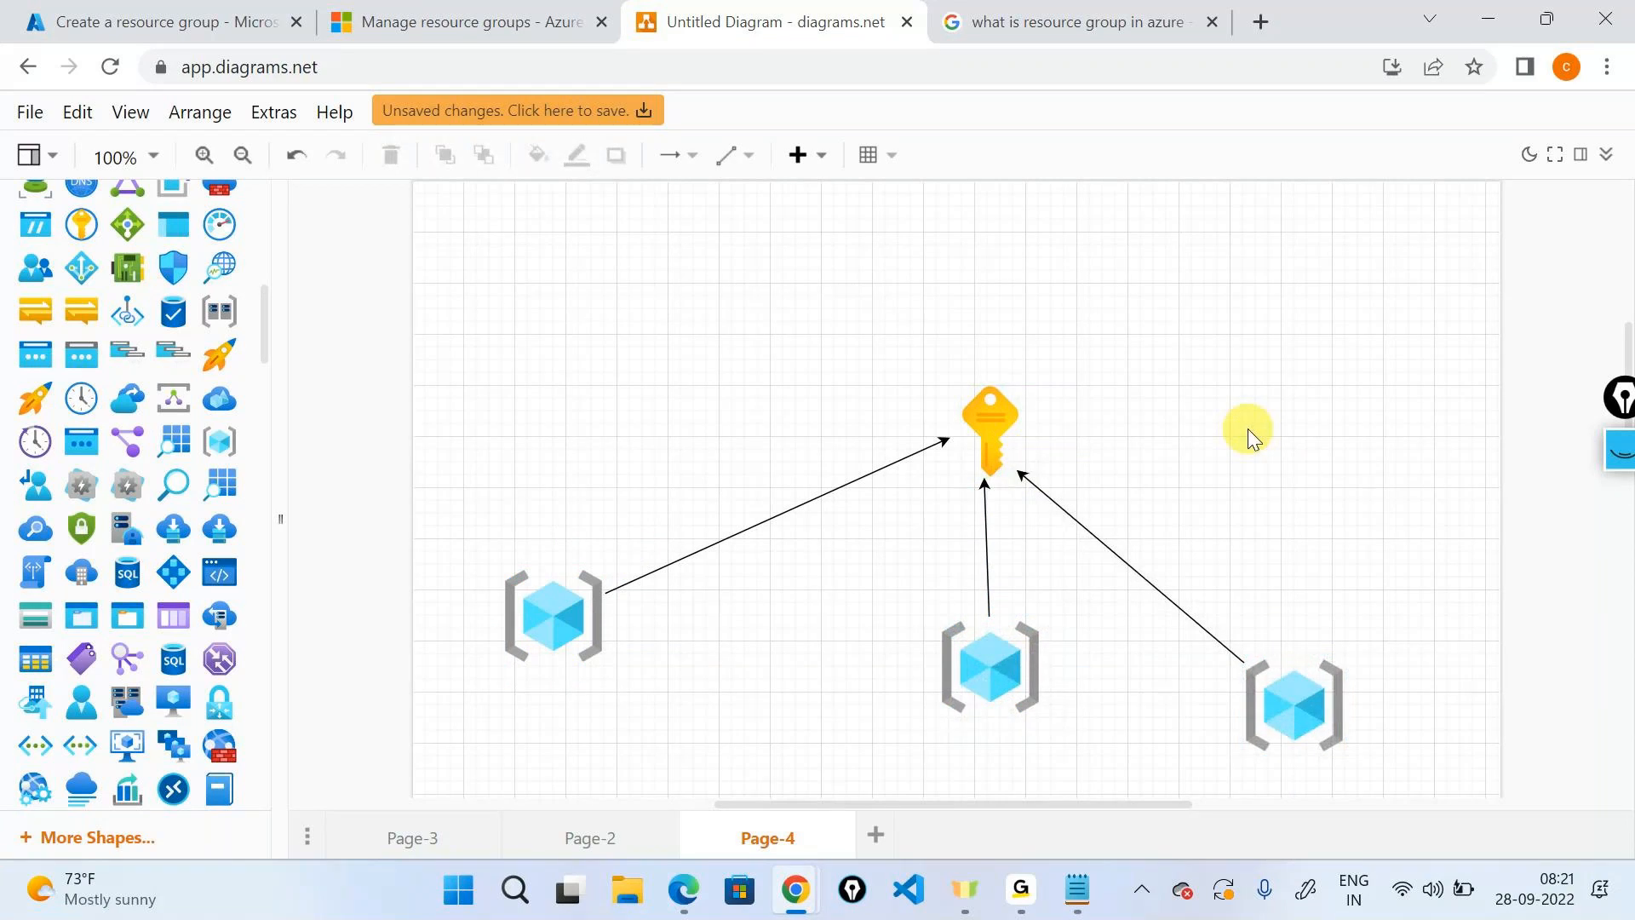
left_click(162, 21)
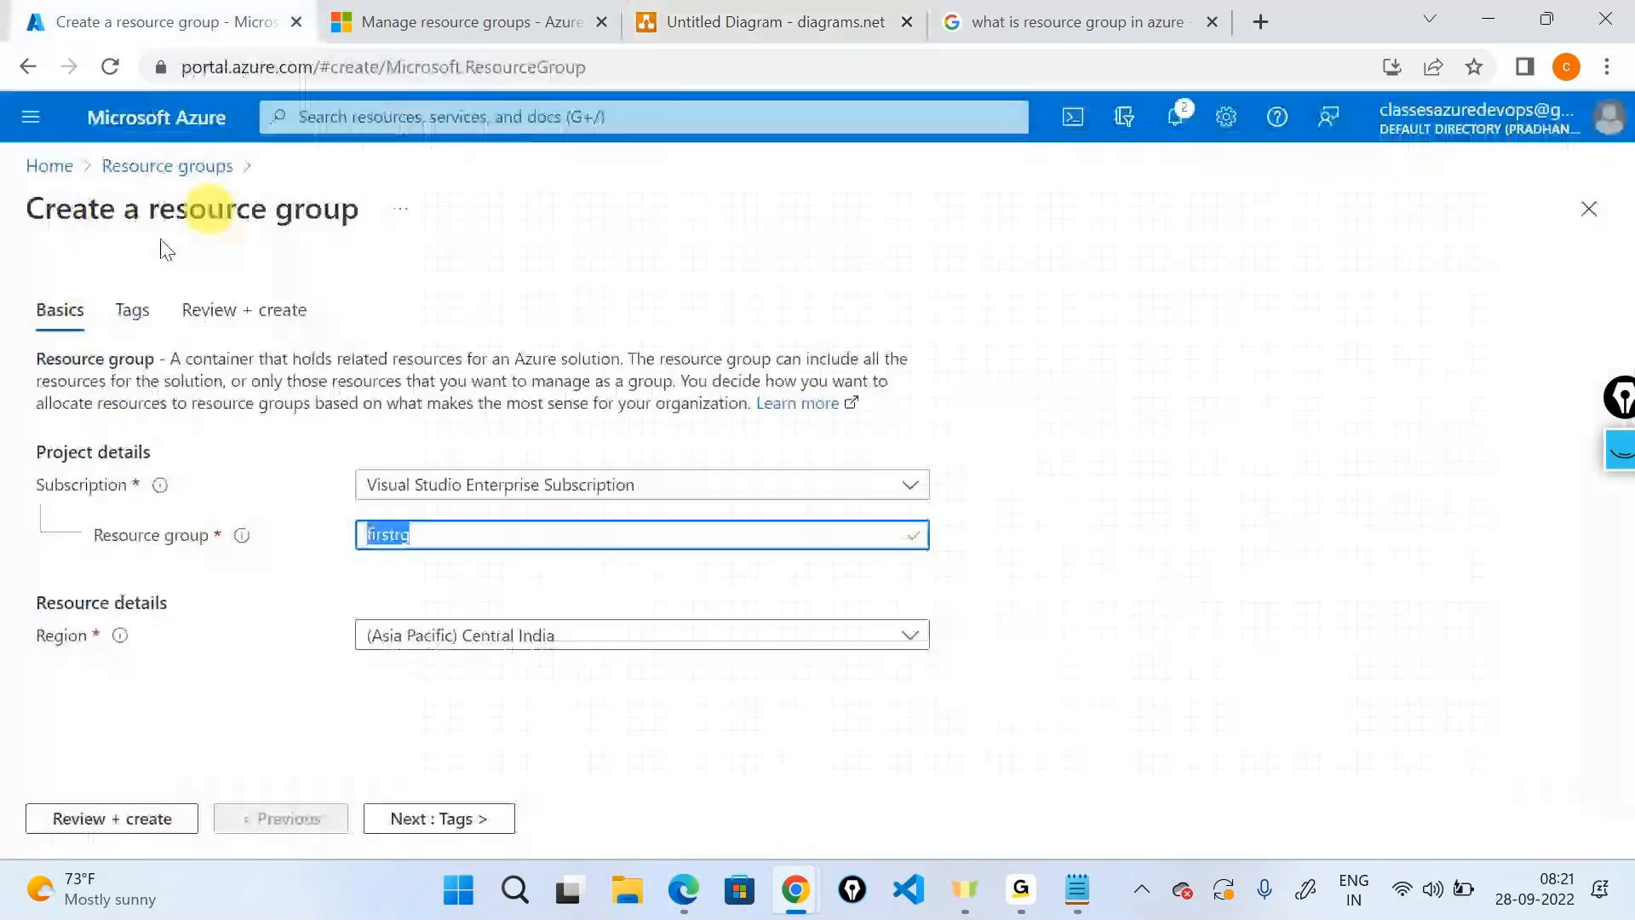
Discard the unsaved form via Home and open the list of four resource groups.
left_click(50, 166)
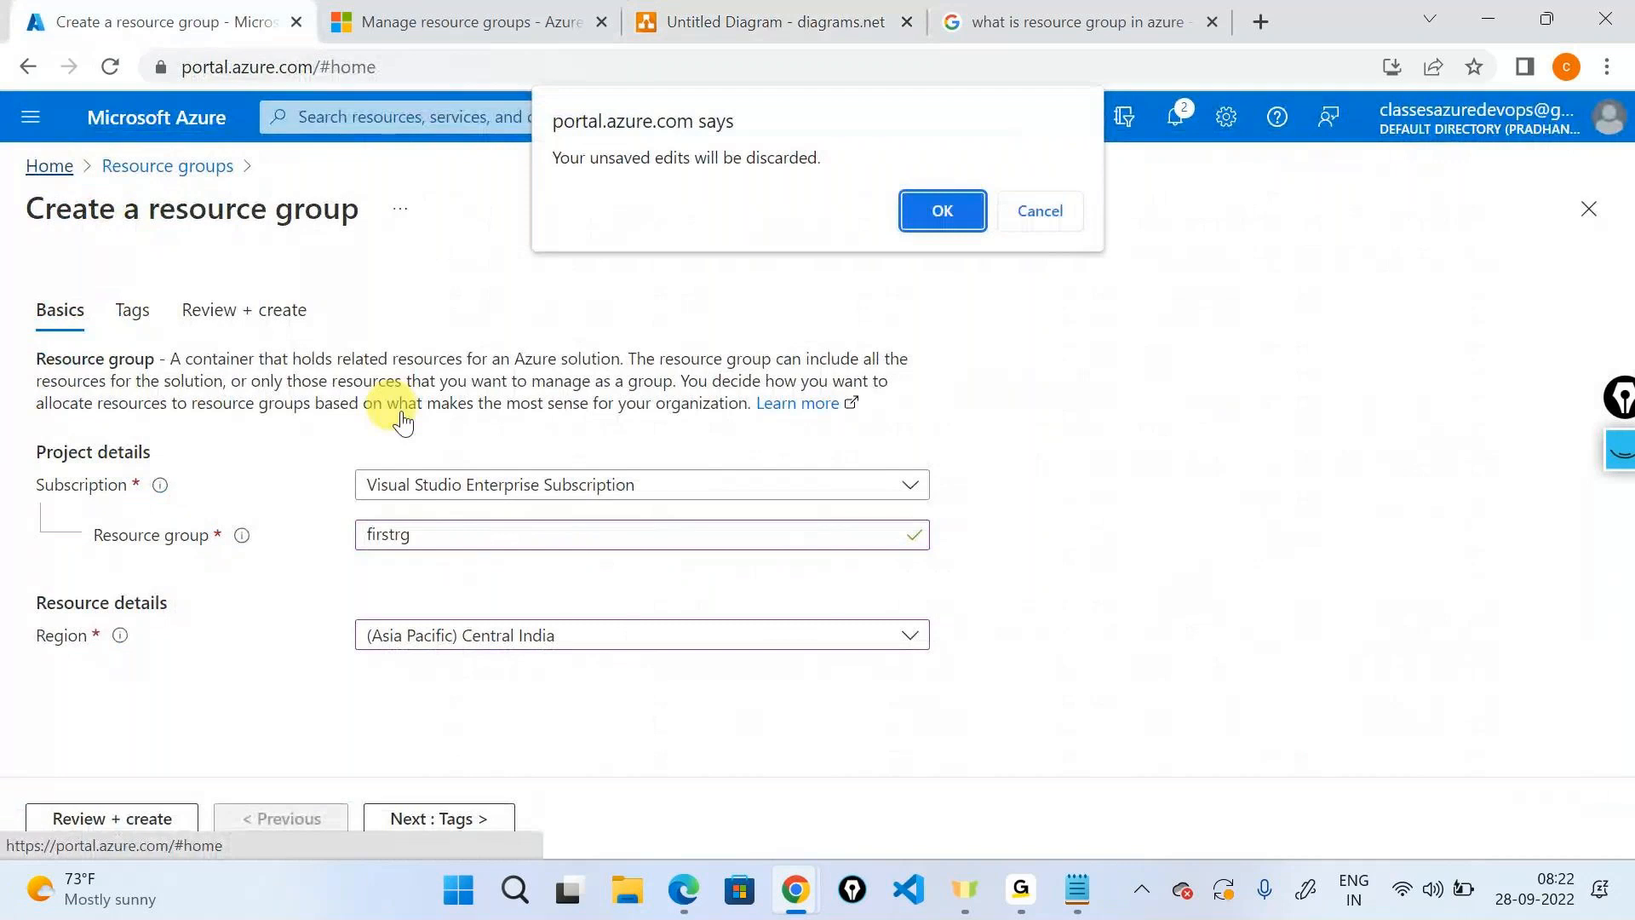
left_click(943, 211)
left_click(331, 284)
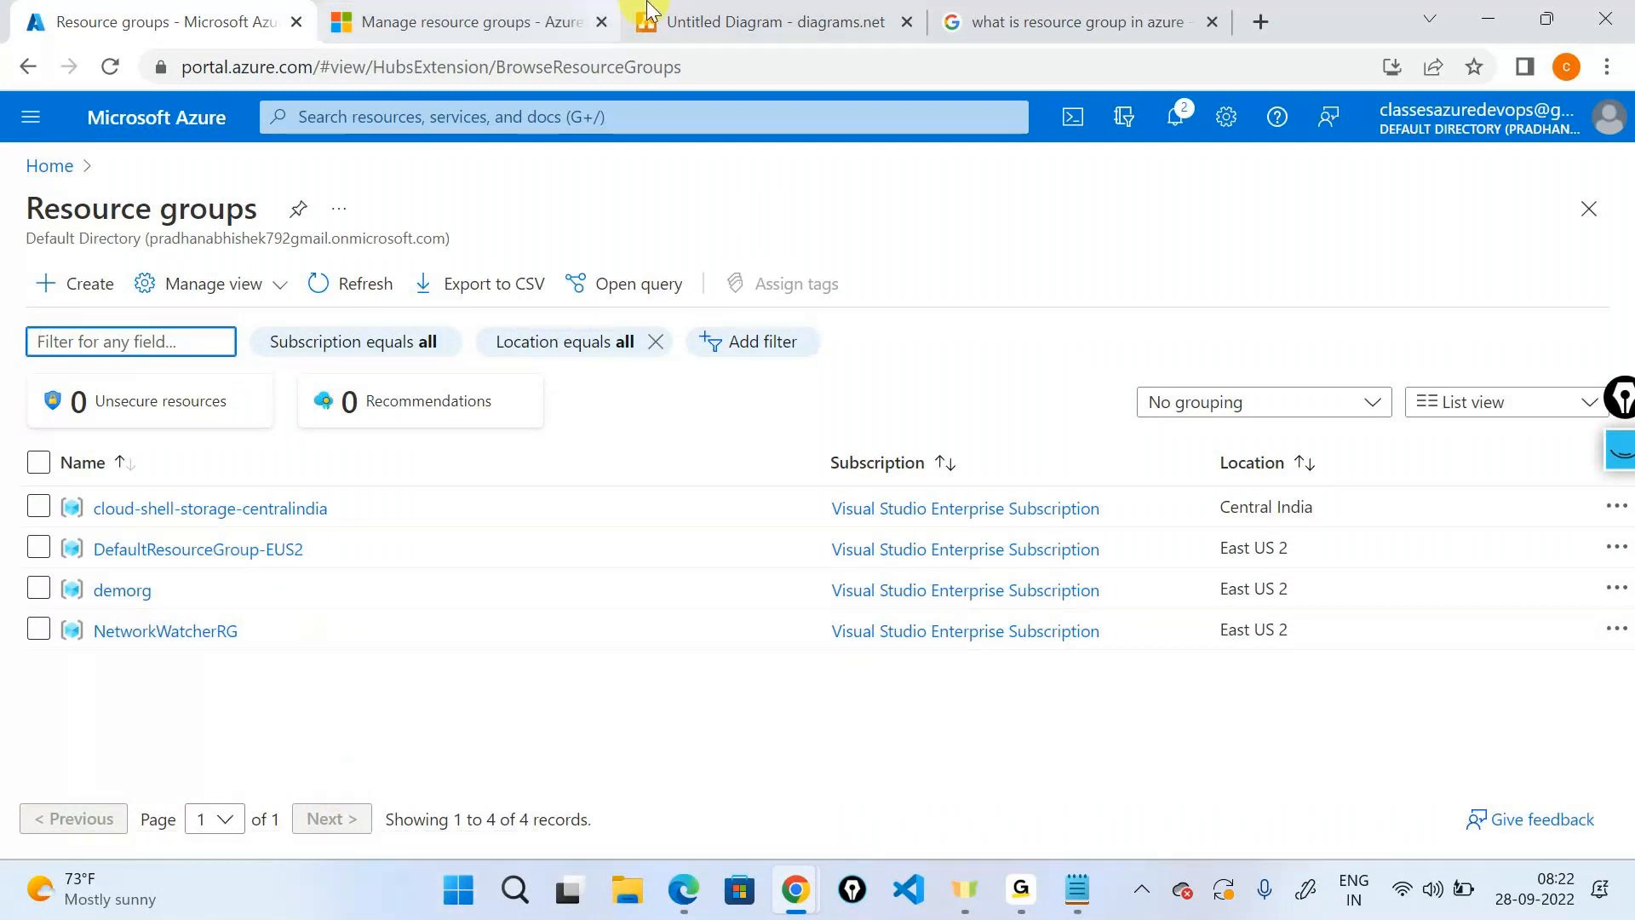
left_click(697, 12)
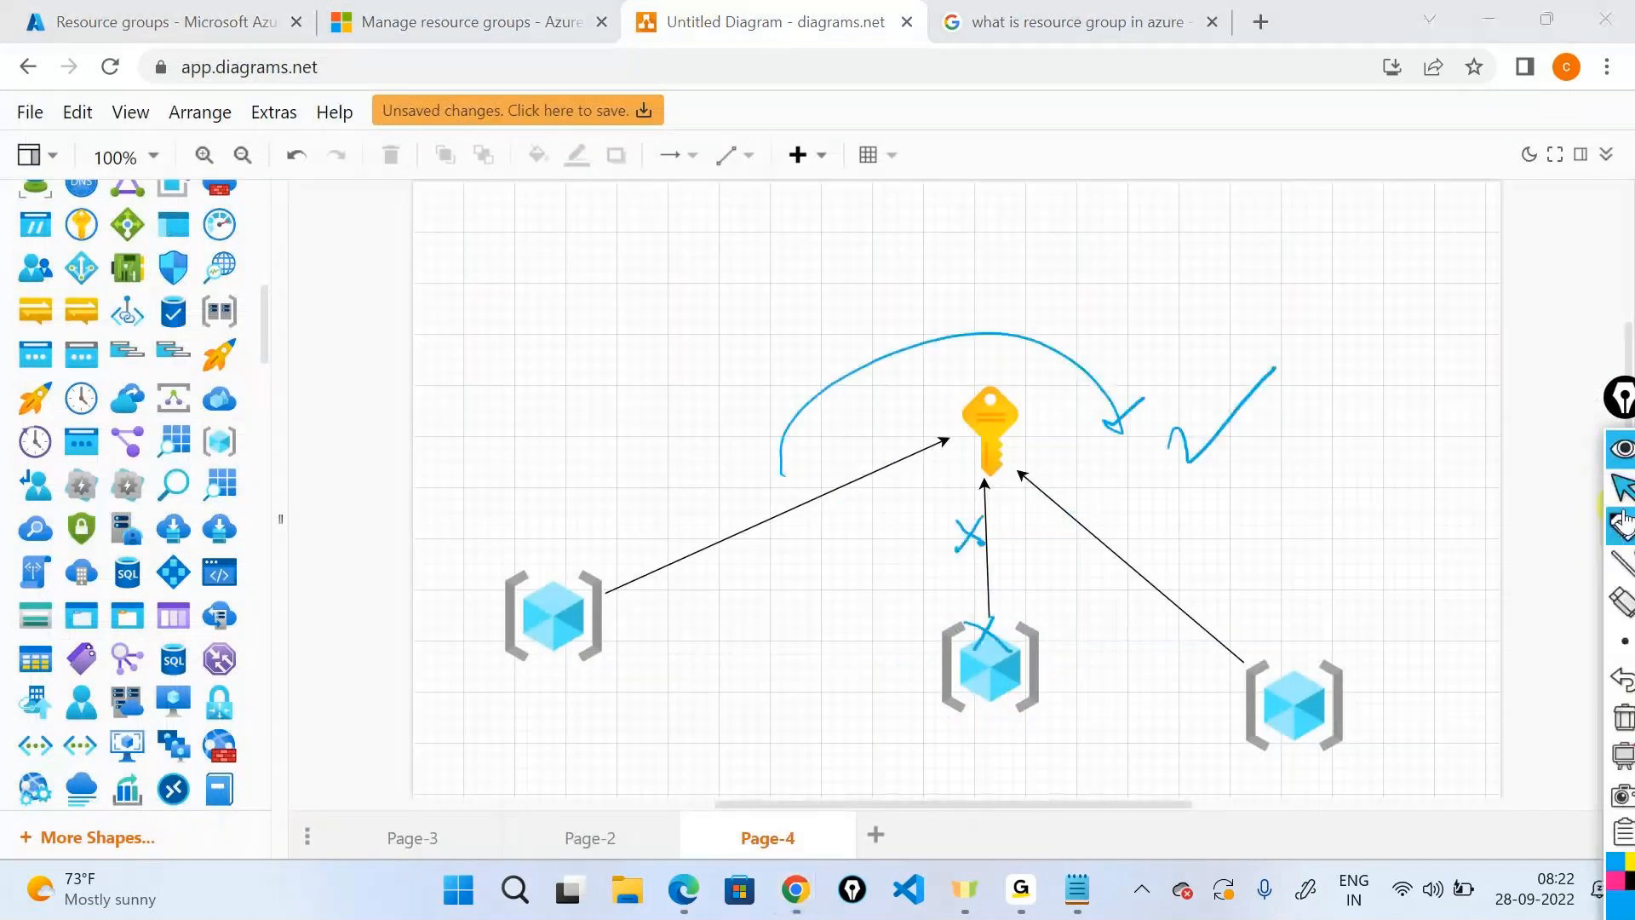
Clear old ink and handwrite dev, qa and devops beside the cubes, circled with arrows.
mouse_move(1625, 756)
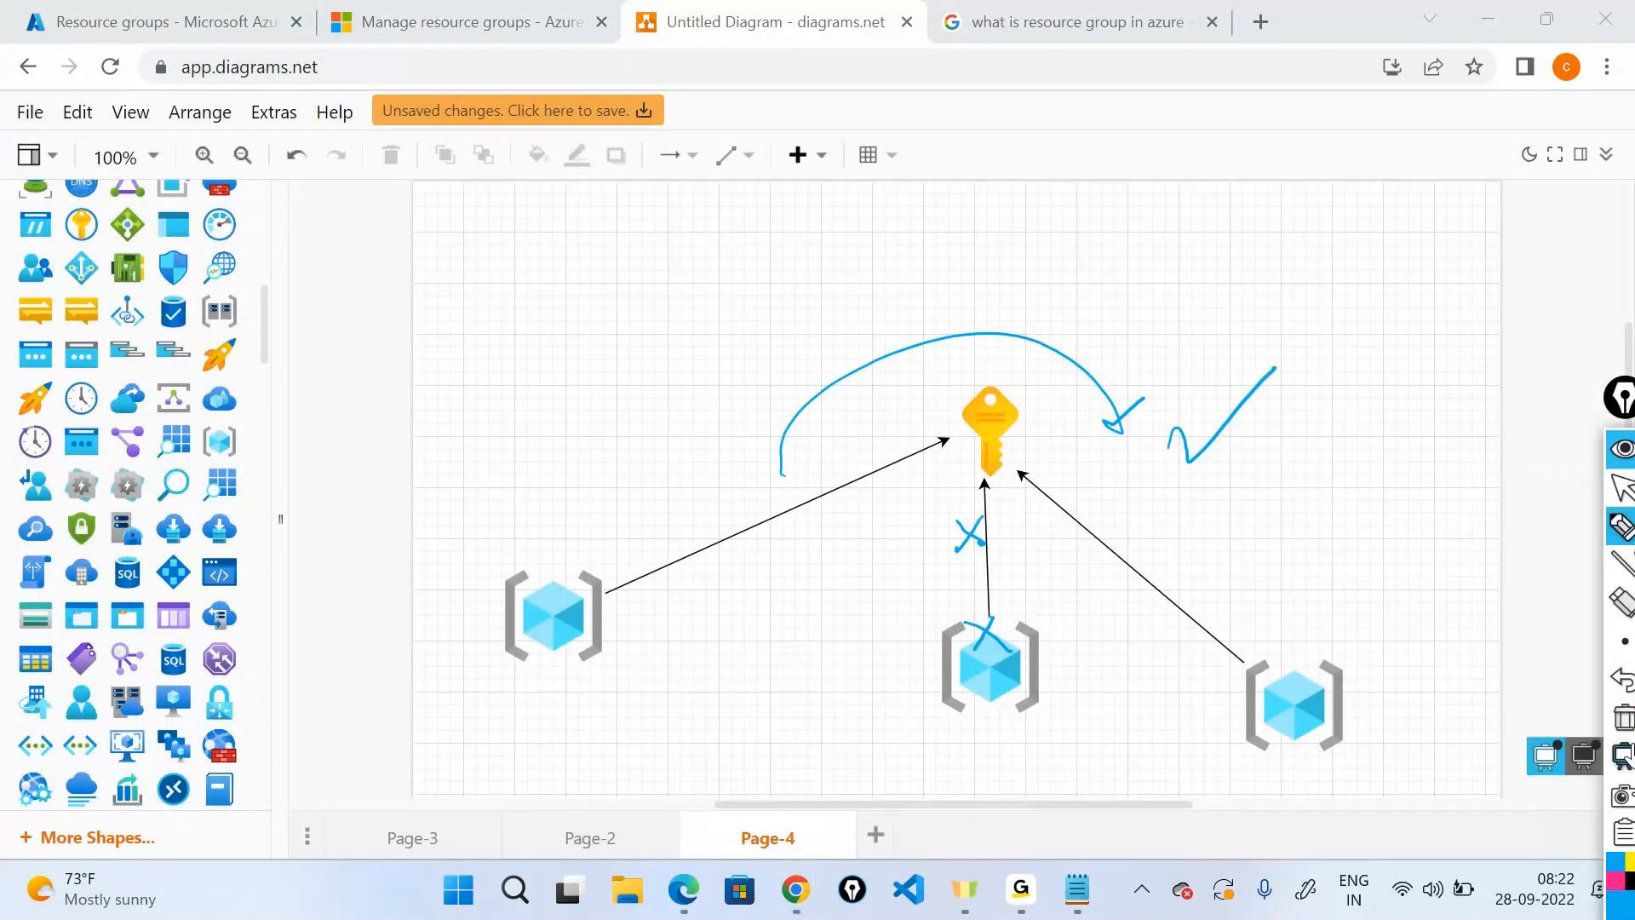
left_click(1624, 717)
left_click(1622, 528)
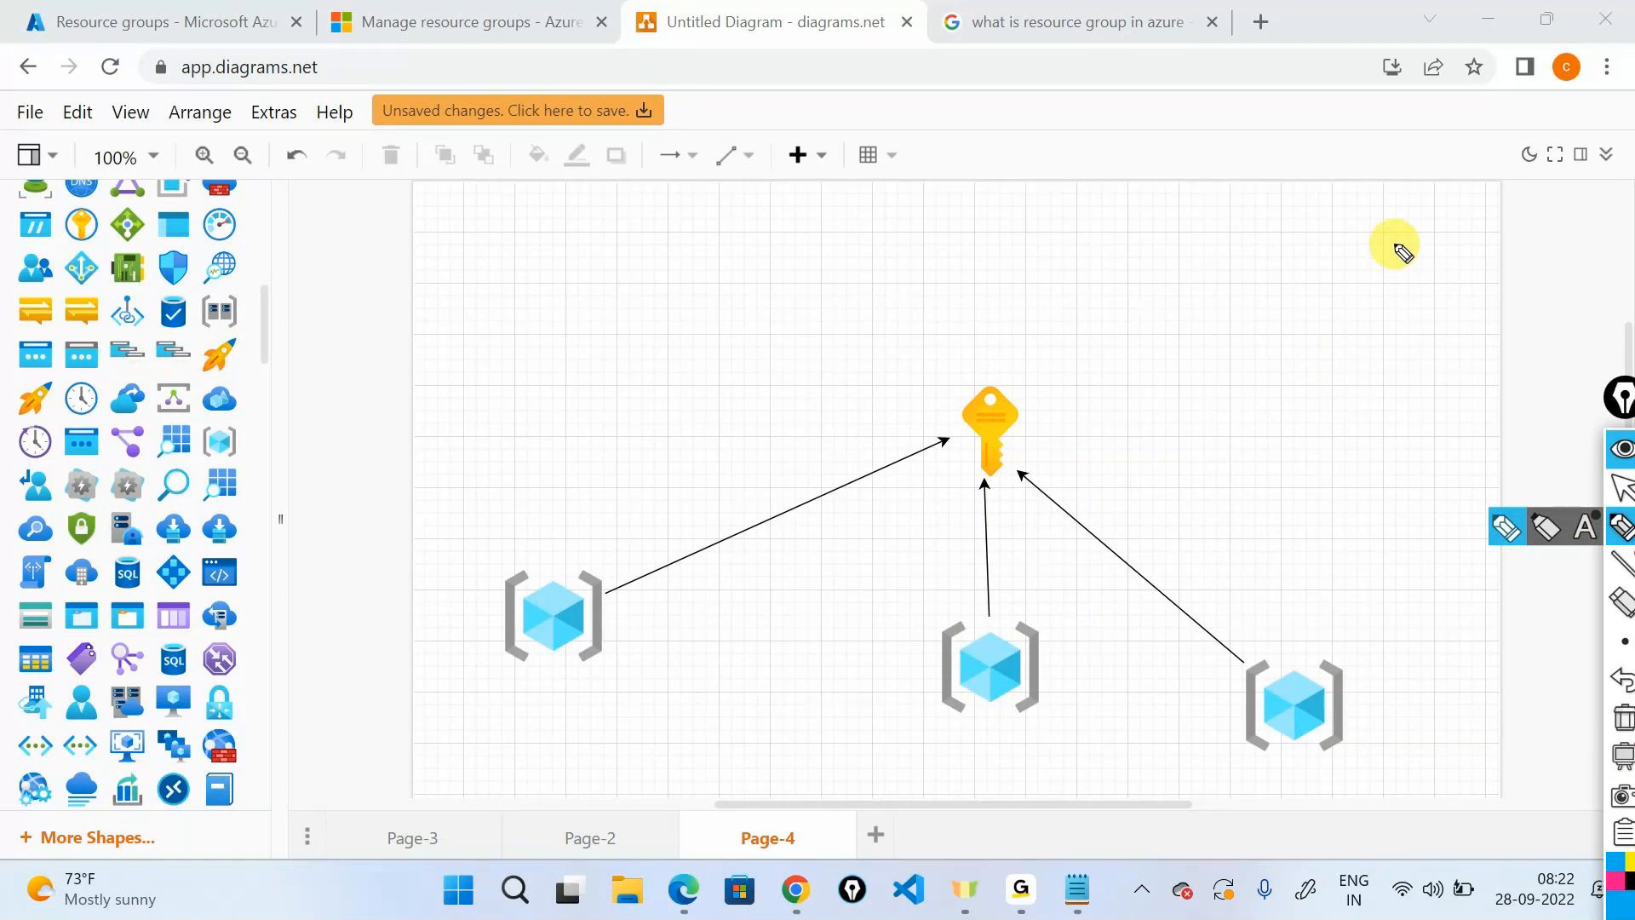
left_click_drag(532, 722, 611, 697)
left_click_drag(971, 738, 1046, 737)
mouse_move(1378, 691)
left_mouse_down()
mouse_move(1372, 738)
mouse_move(1507, 704)
left_mouse_up()
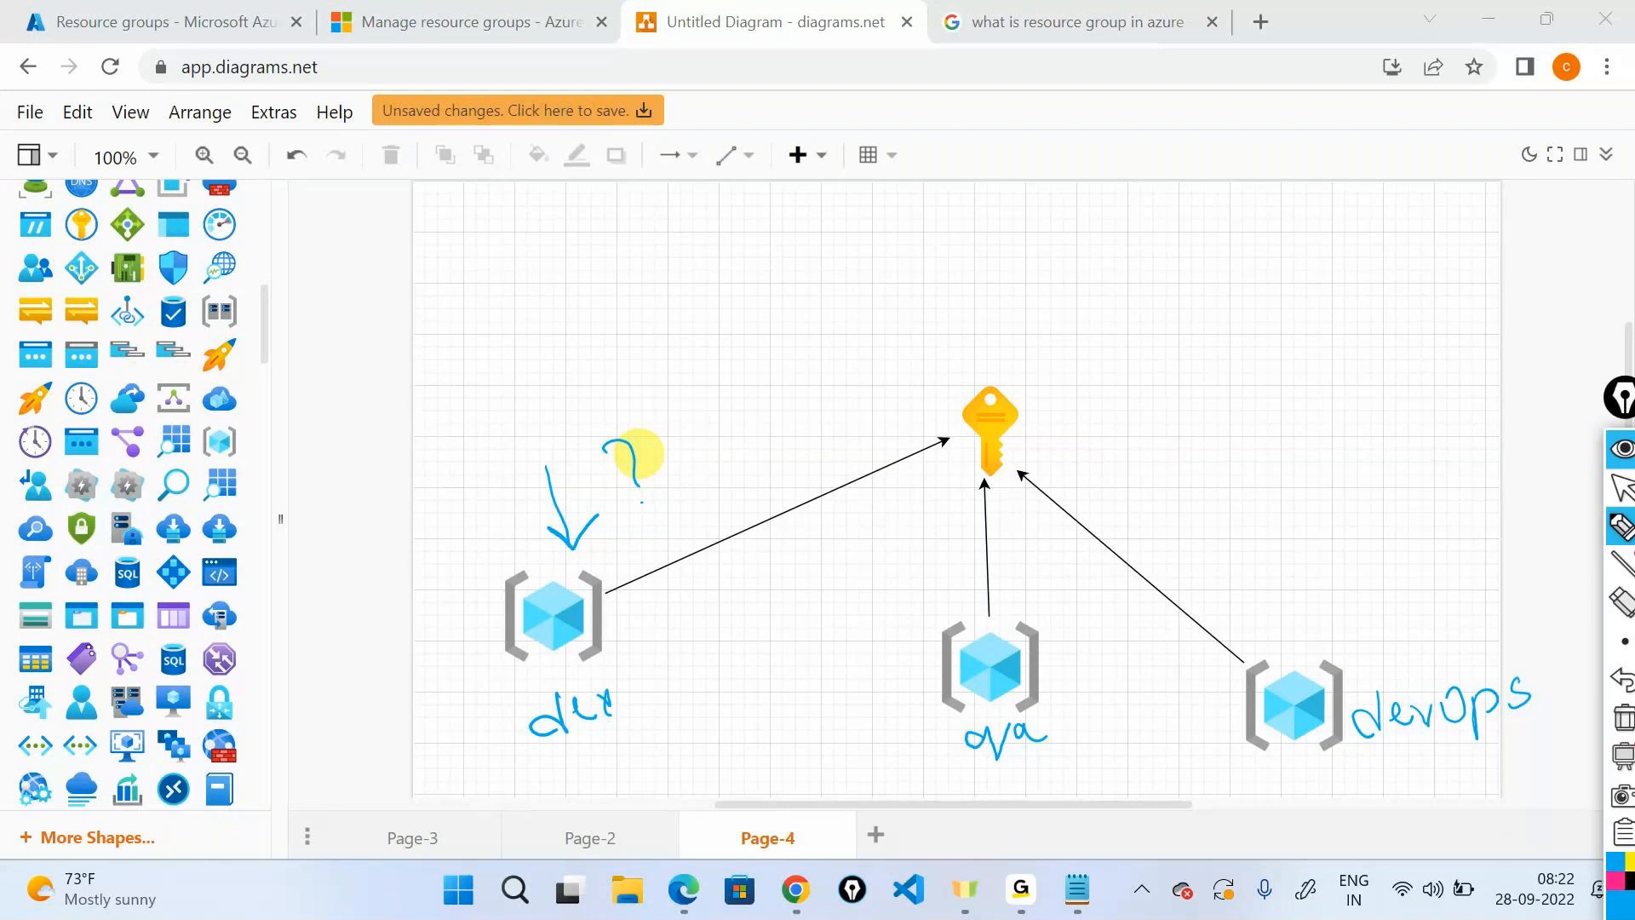
mouse_move(694, 645)
left_mouse_down()
mouse_move(872, 671)
mouse_move(885, 690)
left_mouse_up()
left_click_drag(1081, 694, 1227, 700)
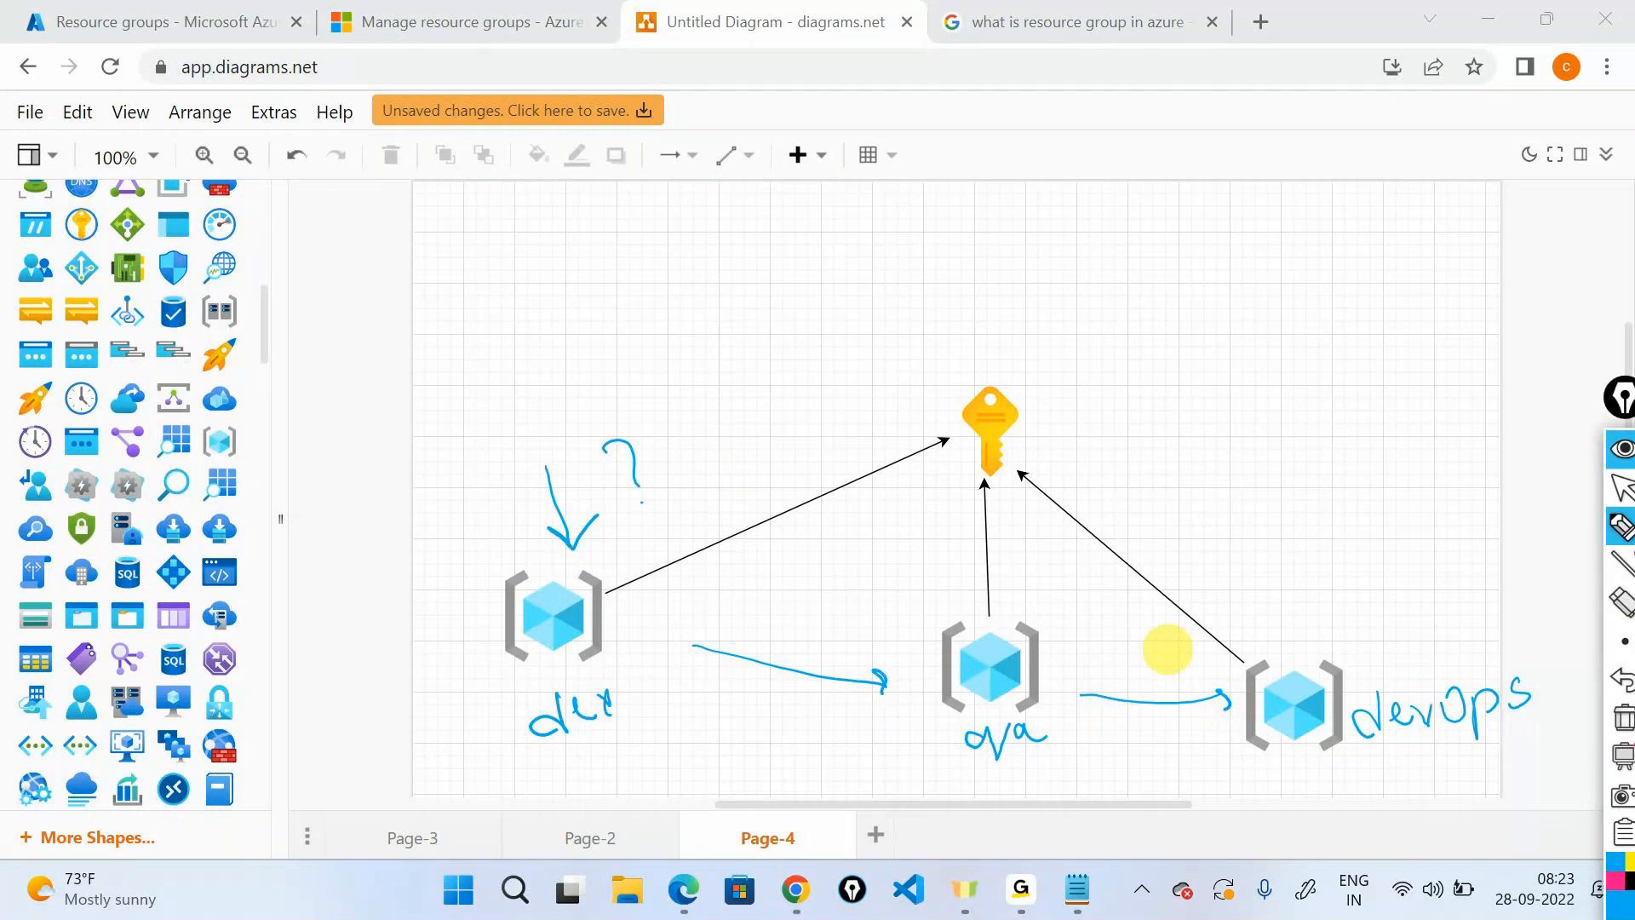
left_click_drag(613, 684, 631, 683)
left_click_drag(668, 698, 627, 650)
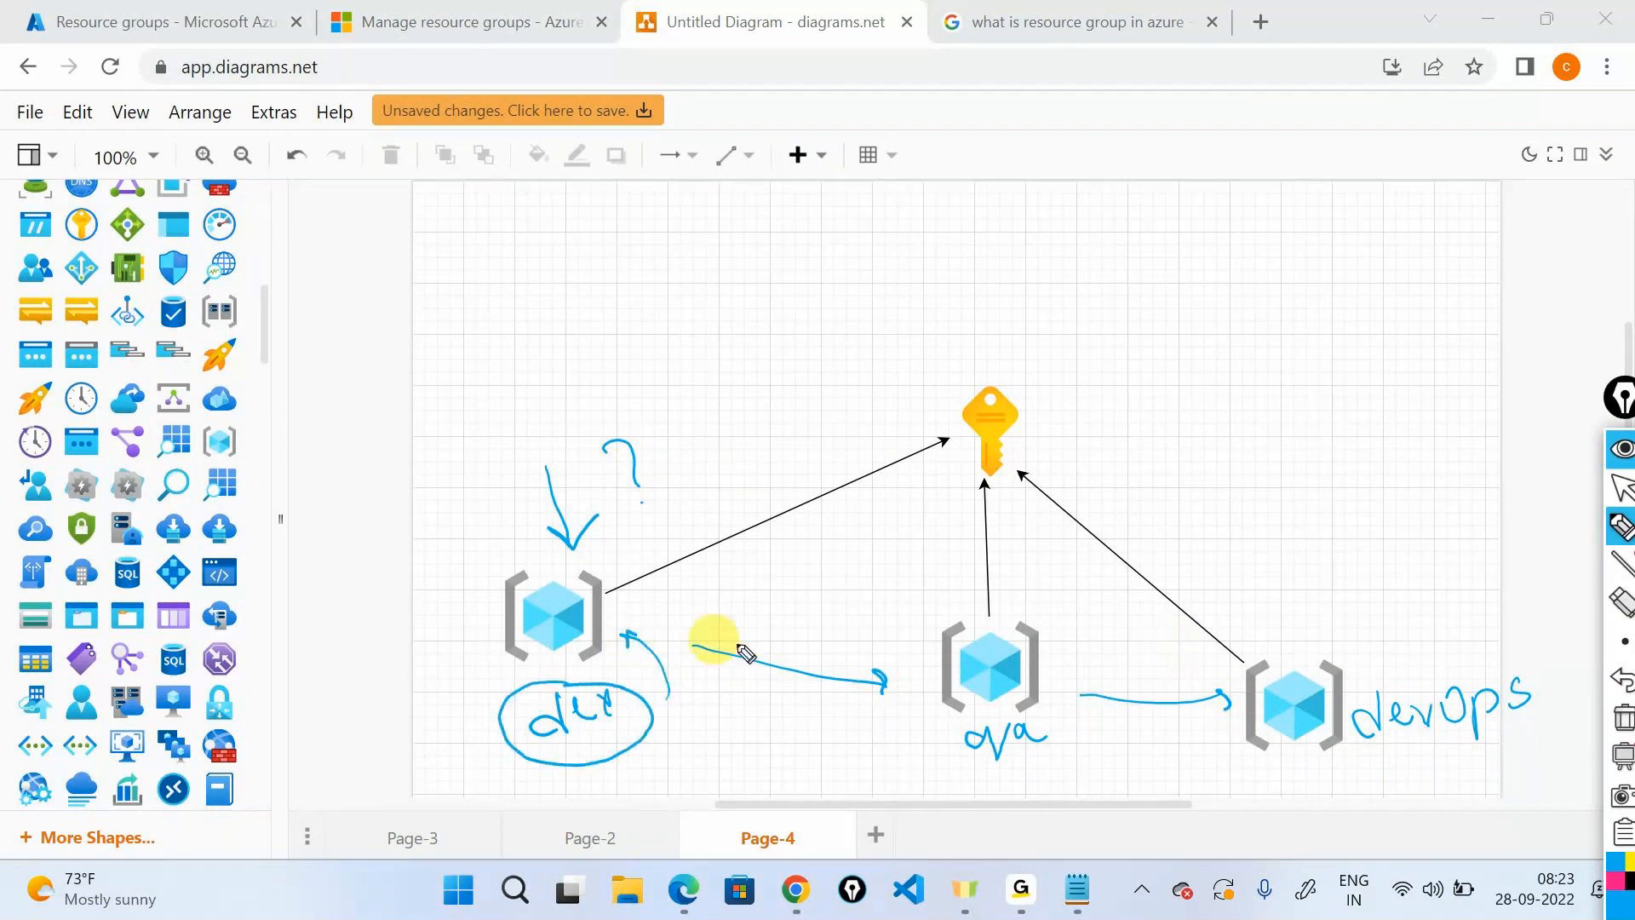
mouse_move(1017, 717)
left_mouse_down()
mouse_move(937, 751)
mouse_move(1069, 755)
mouse_move(1060, 729)
mouse_move(1086, 702)
left_mouse_up()
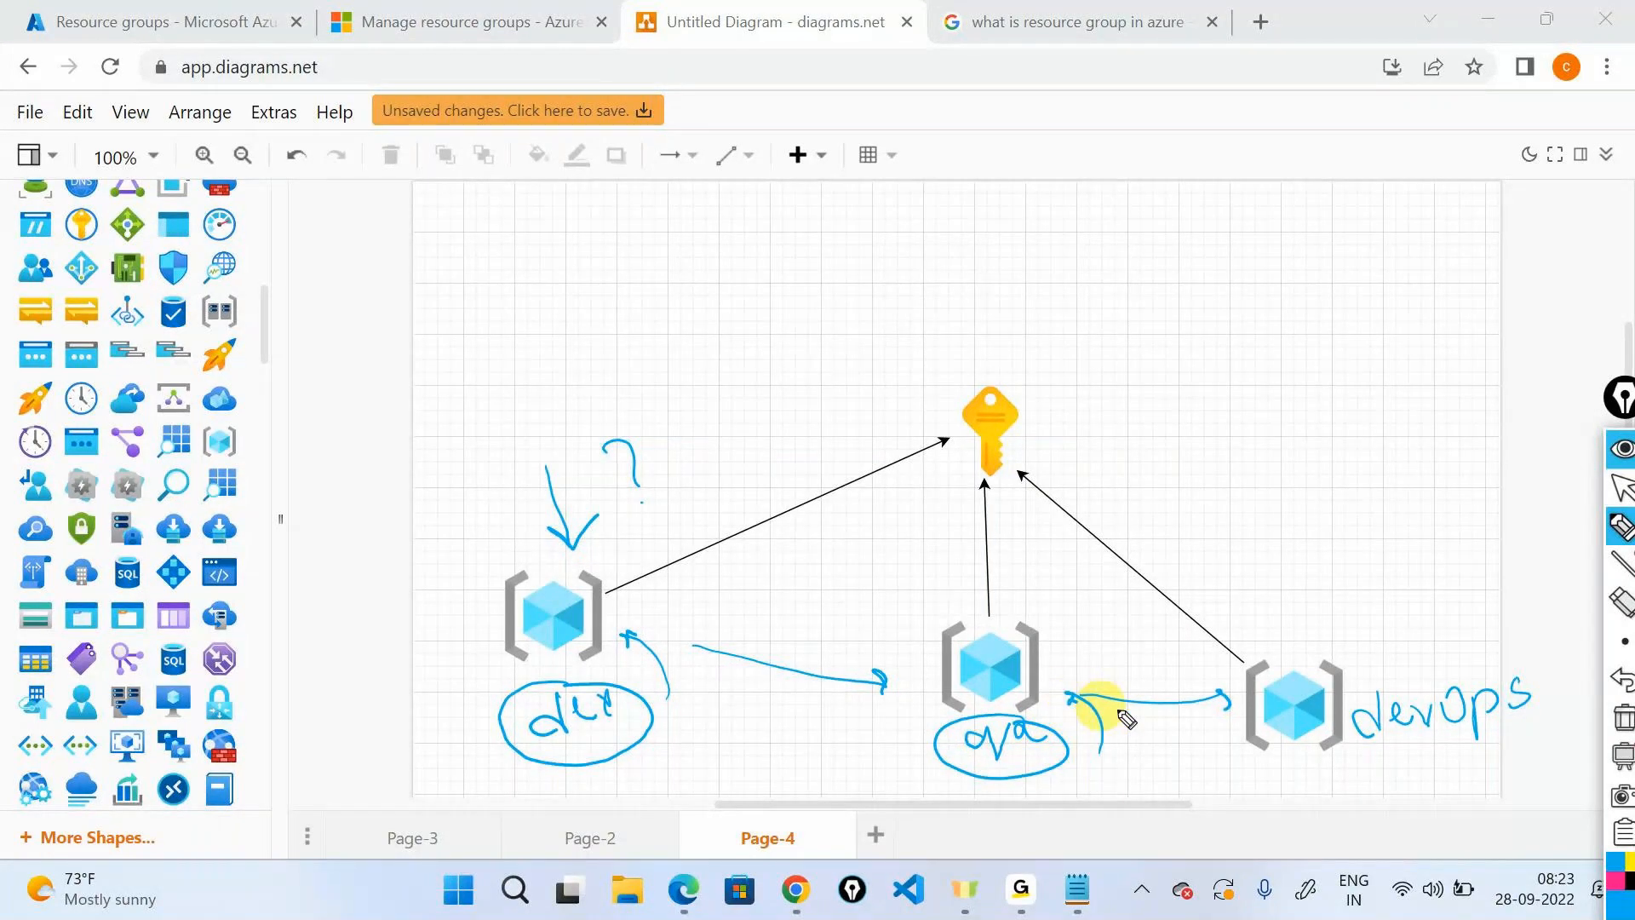
left_click_drag(1328, 693, 1332, 711)
left_click_drag(1473, 594, 1361, 649)
left_click_drag(1367, 629, 1394, 644)
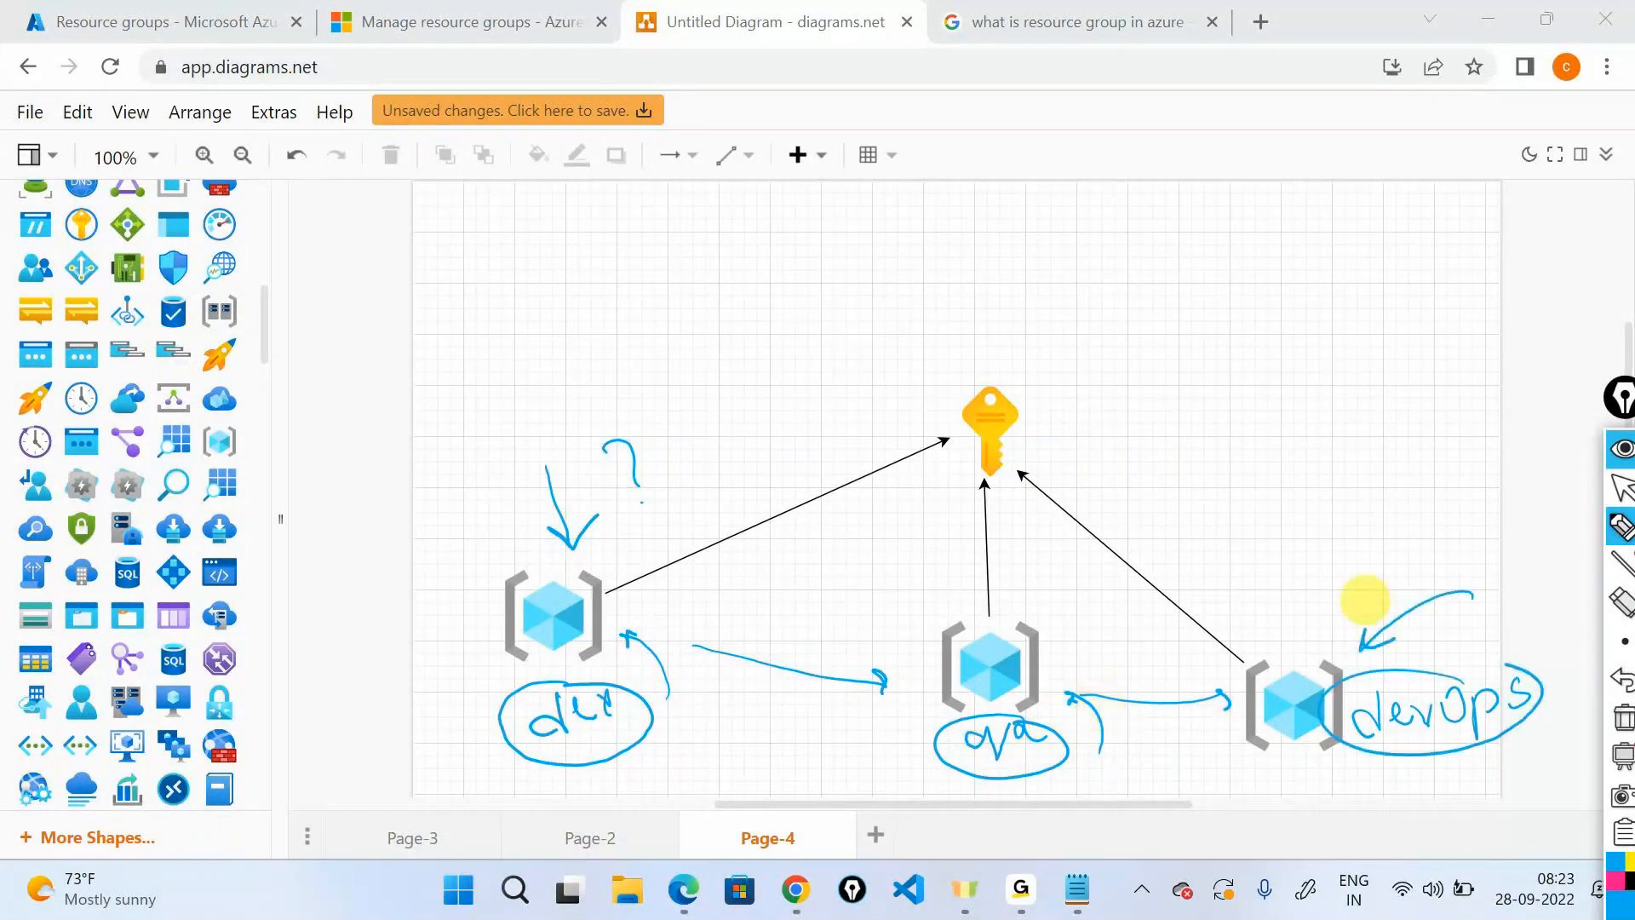
Write firstrg, second rg and third rg beside the cubes, circling and ticking them.
mouse_move(672, 575)
left_mouse_down()
mouse_move(681, 639)
mouse_move(715, 587)
left_mouse_up()
mouse_move(1071, 606)
left_mouse_down()
mouse_move(1086, 625)
mouse_move(1132, 606)
left_mouse_up()
mouse_move(1330, 561)
left_mouse_down()
mouse_move(1322, 607)
mouse_move(1343, 575)
mouse_move(1377, 579)
left_mouse_up()
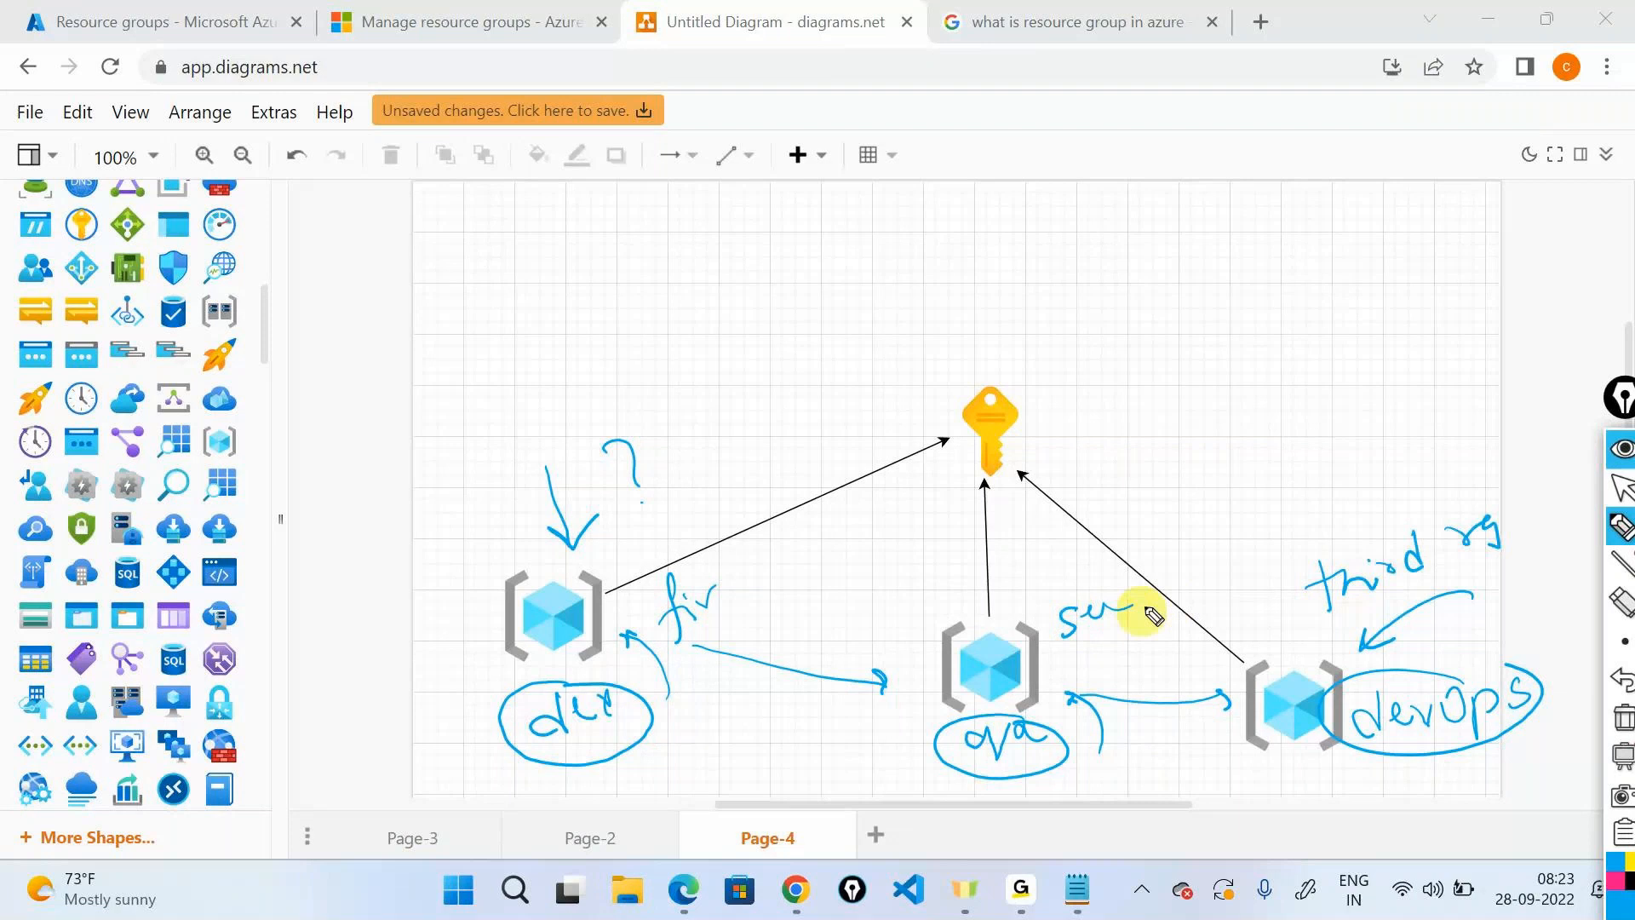
left_click_drag(1141, 604, 1167, 594)
left_click_drag(1173, 583, 1160, 628)
mouse_move(720, 596)
left_mouse_down()
mouse_move(748, 584)
mouse_move(758, 621)
left_mouse_up()
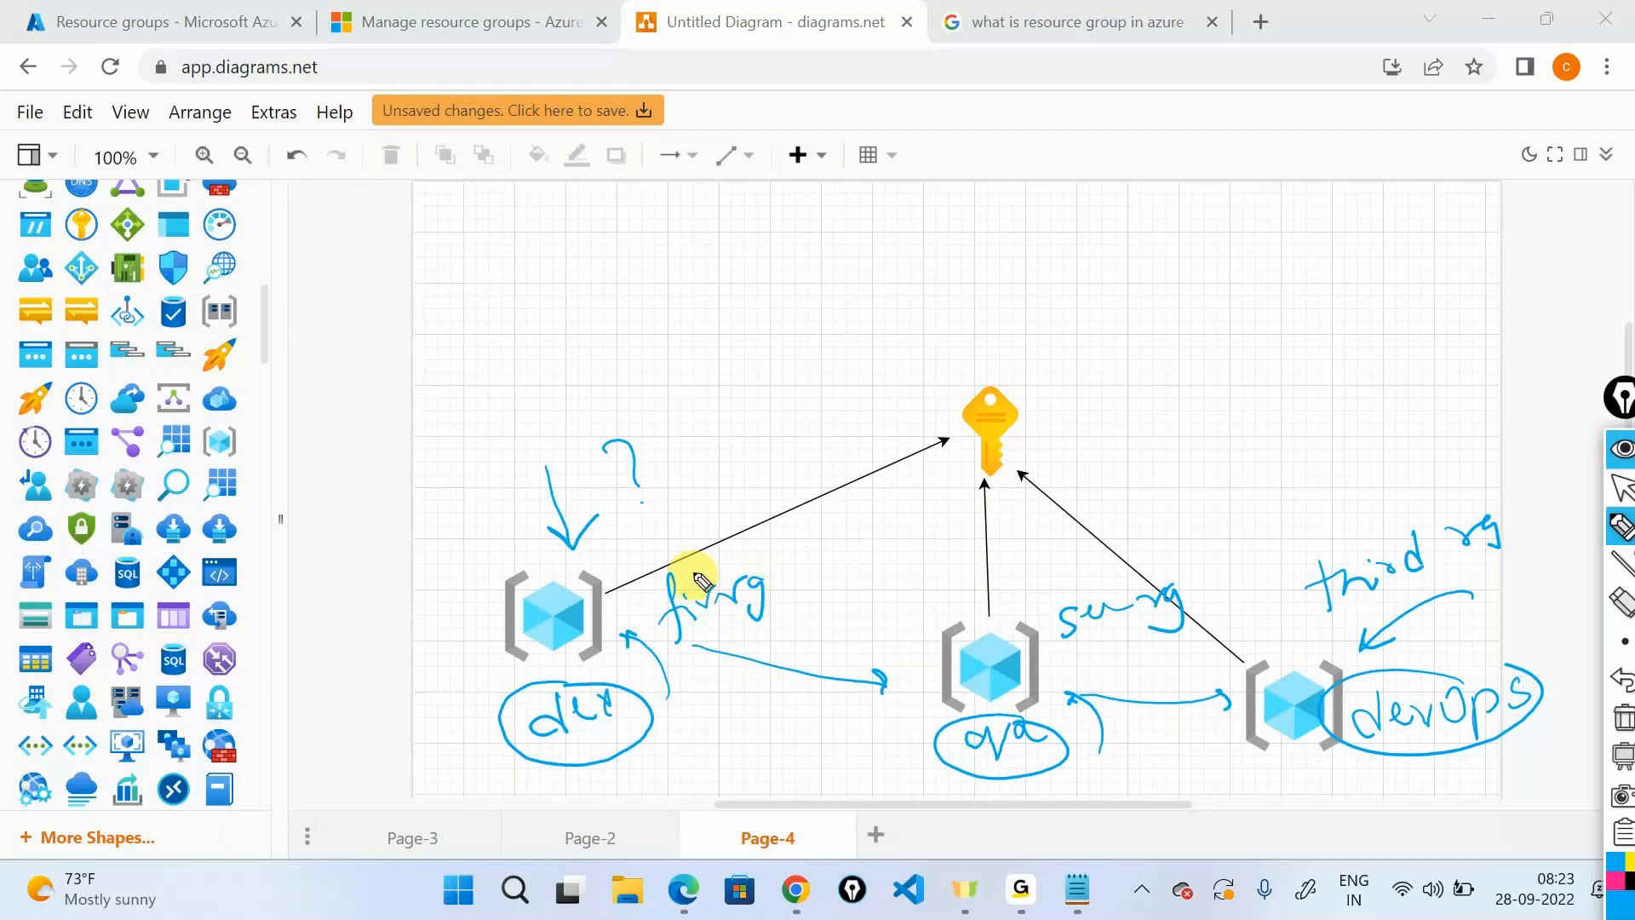
mouse_move(700, 582)
left_mouse_down()
mouse_move(656, 566)
mouse_move(830, 596)
mouse_move(862, 552)
left_mouse_up()
mouse_move(1122, 585)
left_mouse_down()
mouse_move(1124, 554)
mouse_move(1236, 540)
left_mouse_up()
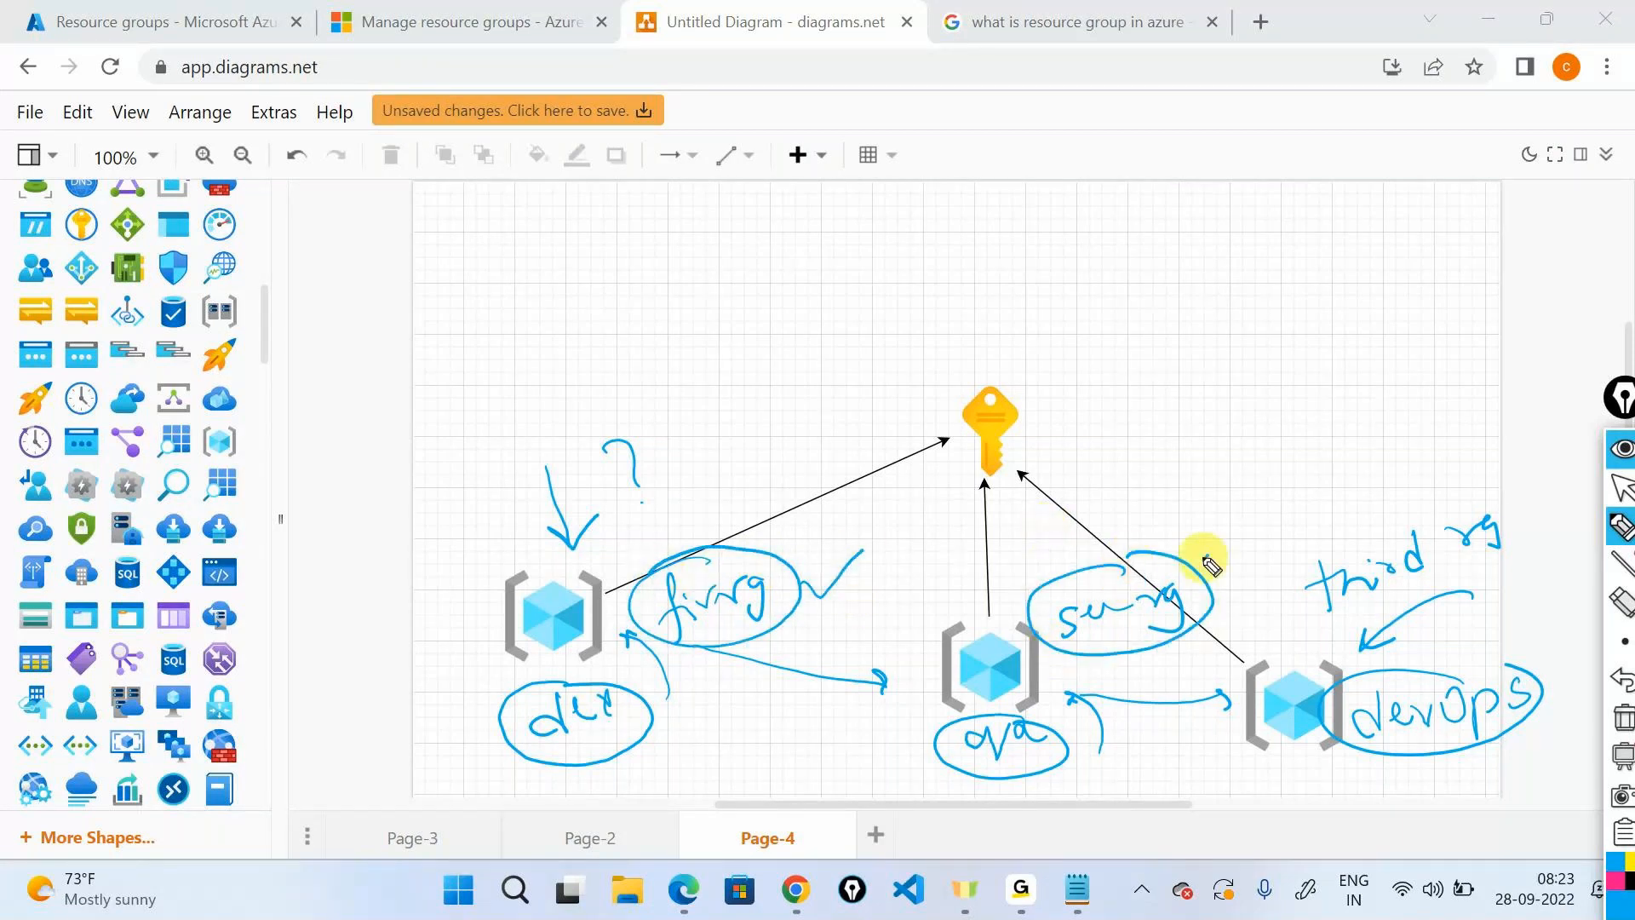
mouse_move(1420, 493)
left_mouse_down()
mouse_move(1514, 475)
mouse_move(1551, 446)
left_mouse_up()
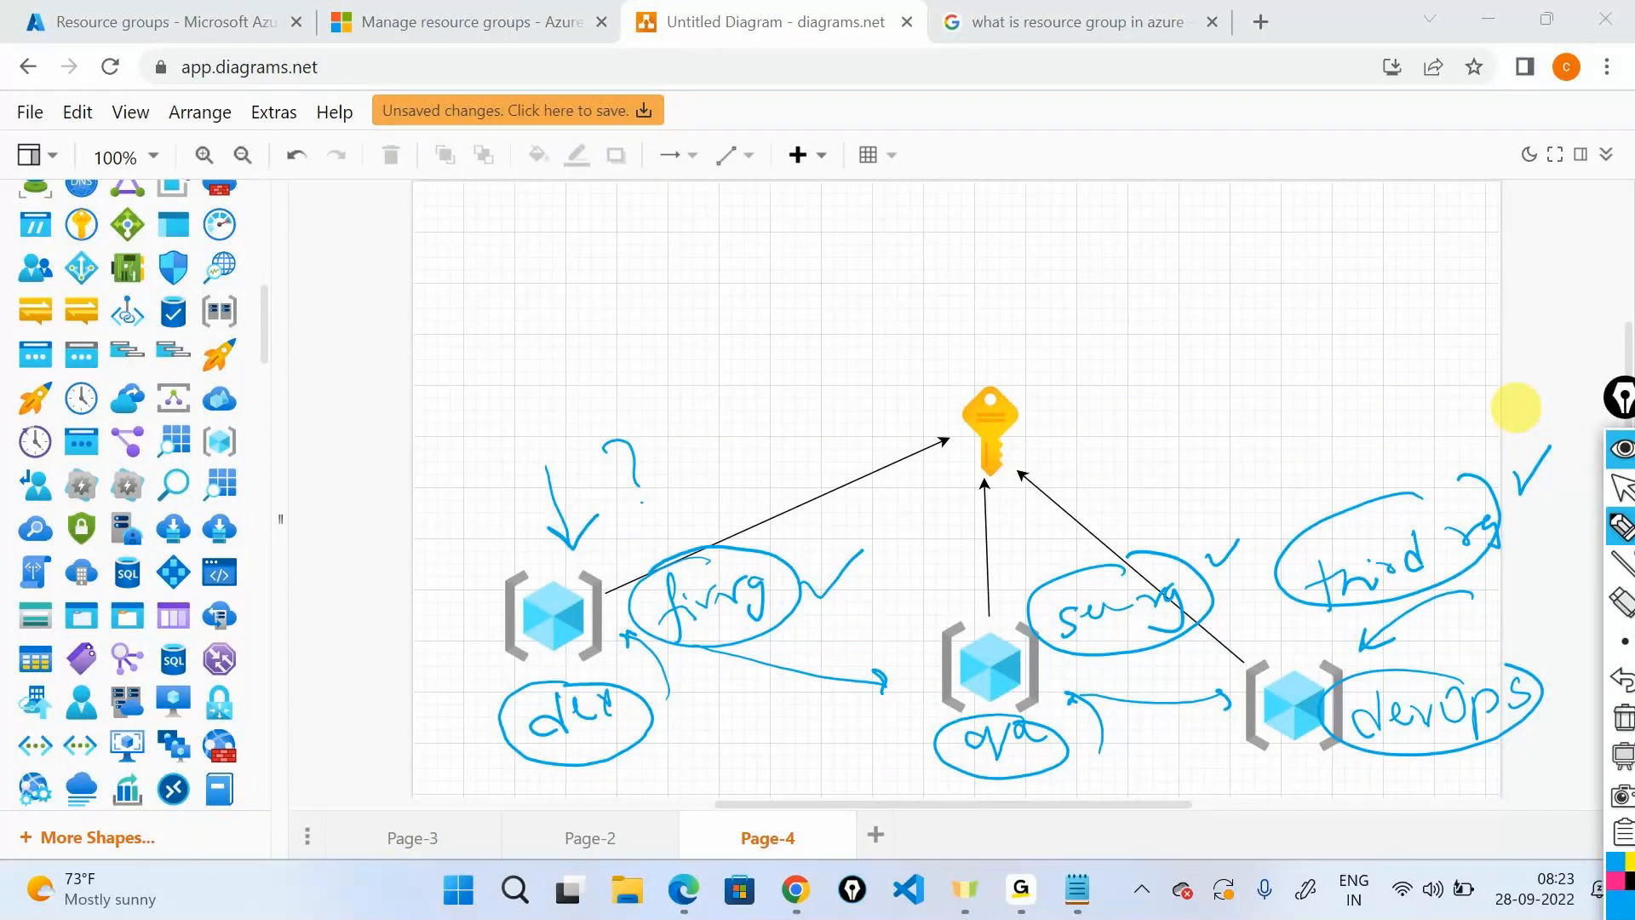
left_click(1622, 448)
Start a new resource group named firstrg in Central India and go to its Tags step.
left_click(113, 12)
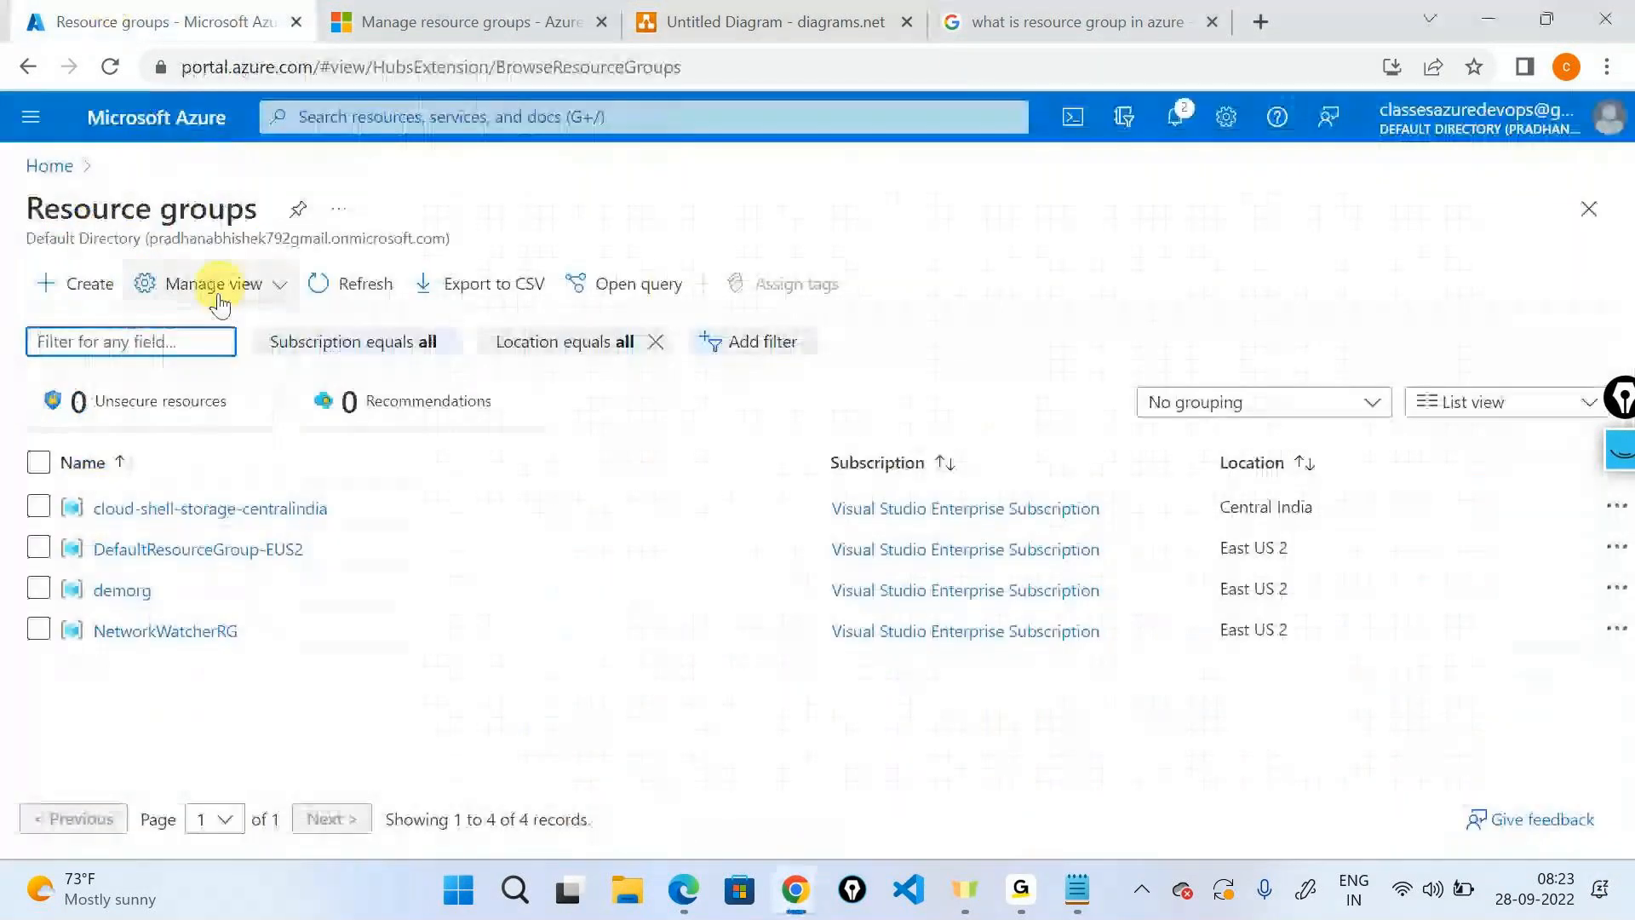
left_click(105, 298)
left_click(685, 529)
type("first")
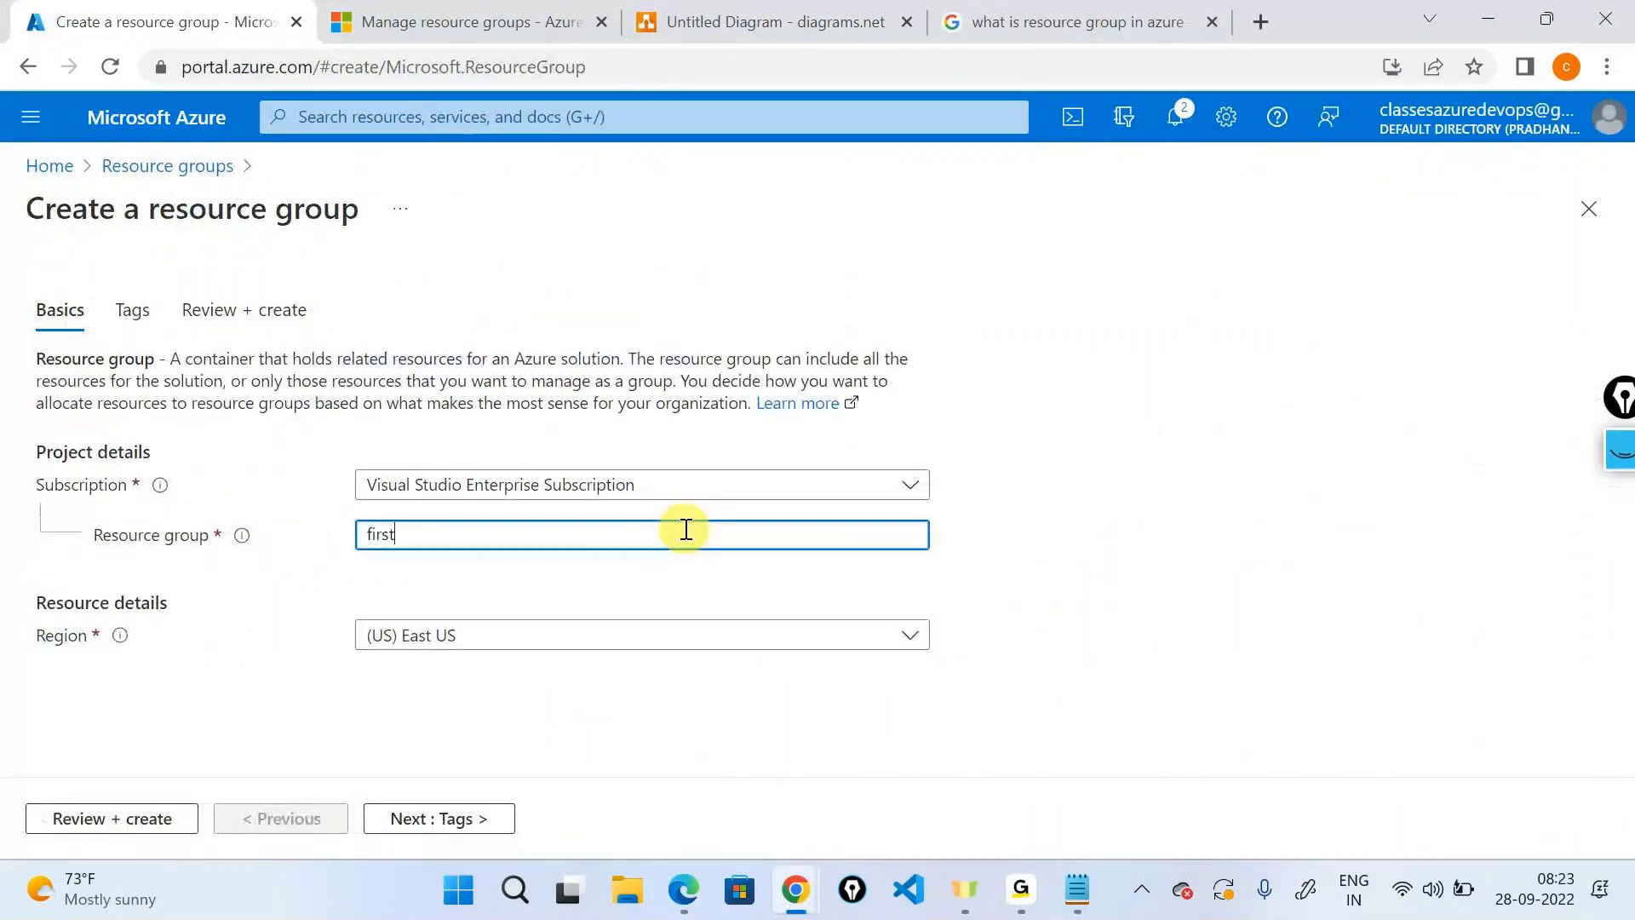
type("rg")
left_click(664, 634)
type("central")
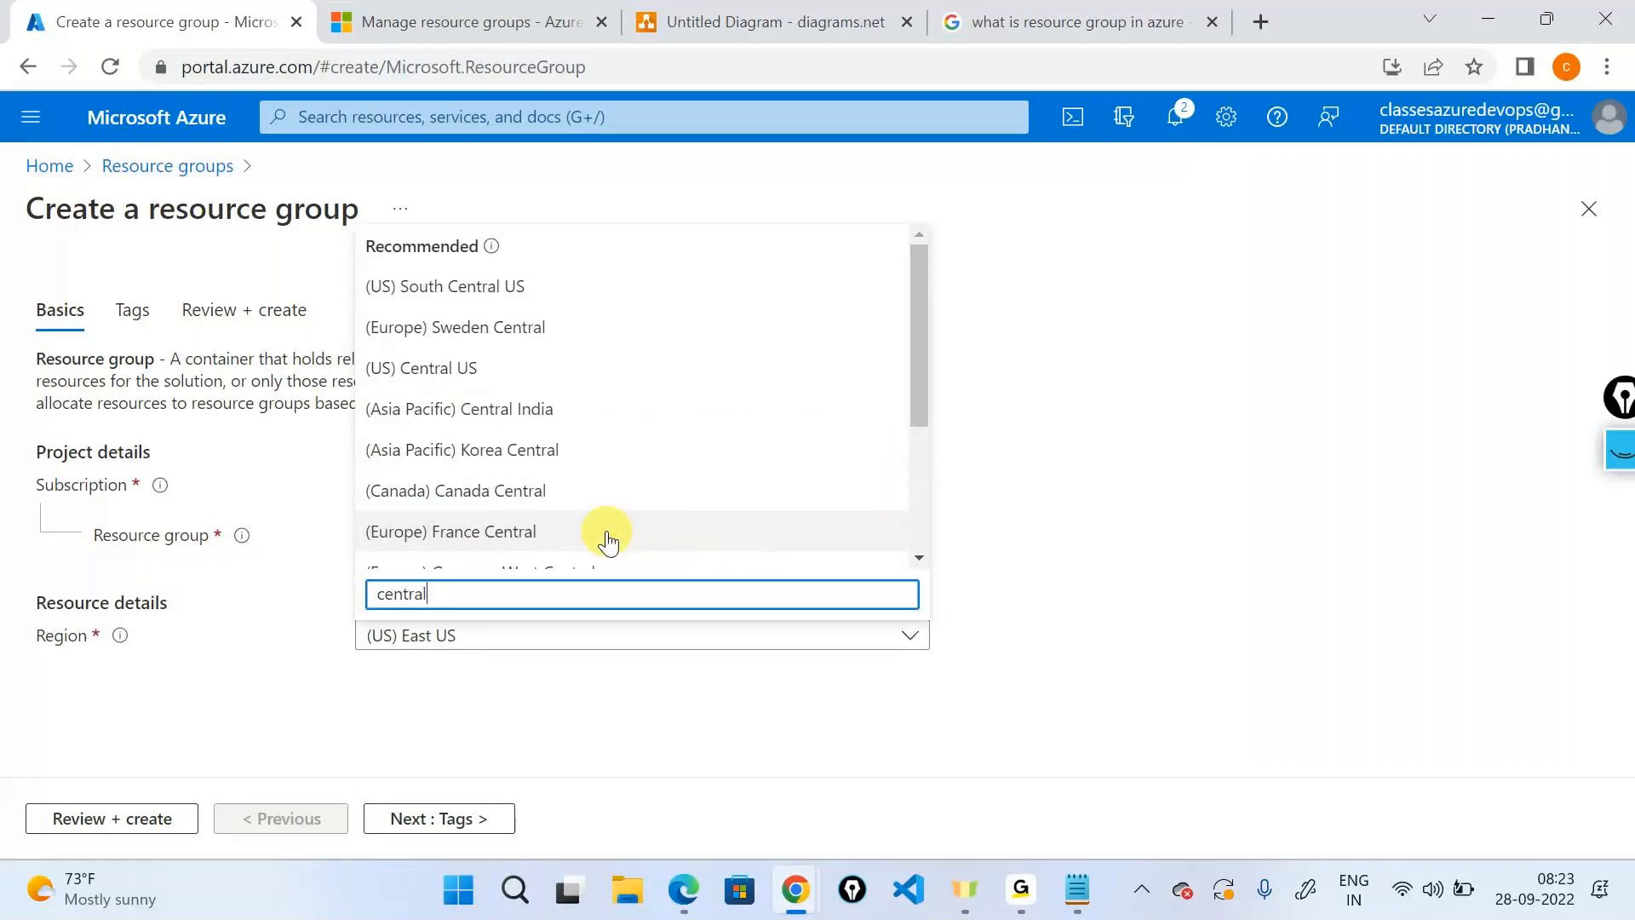
type(" in")
left_click(608, 537)
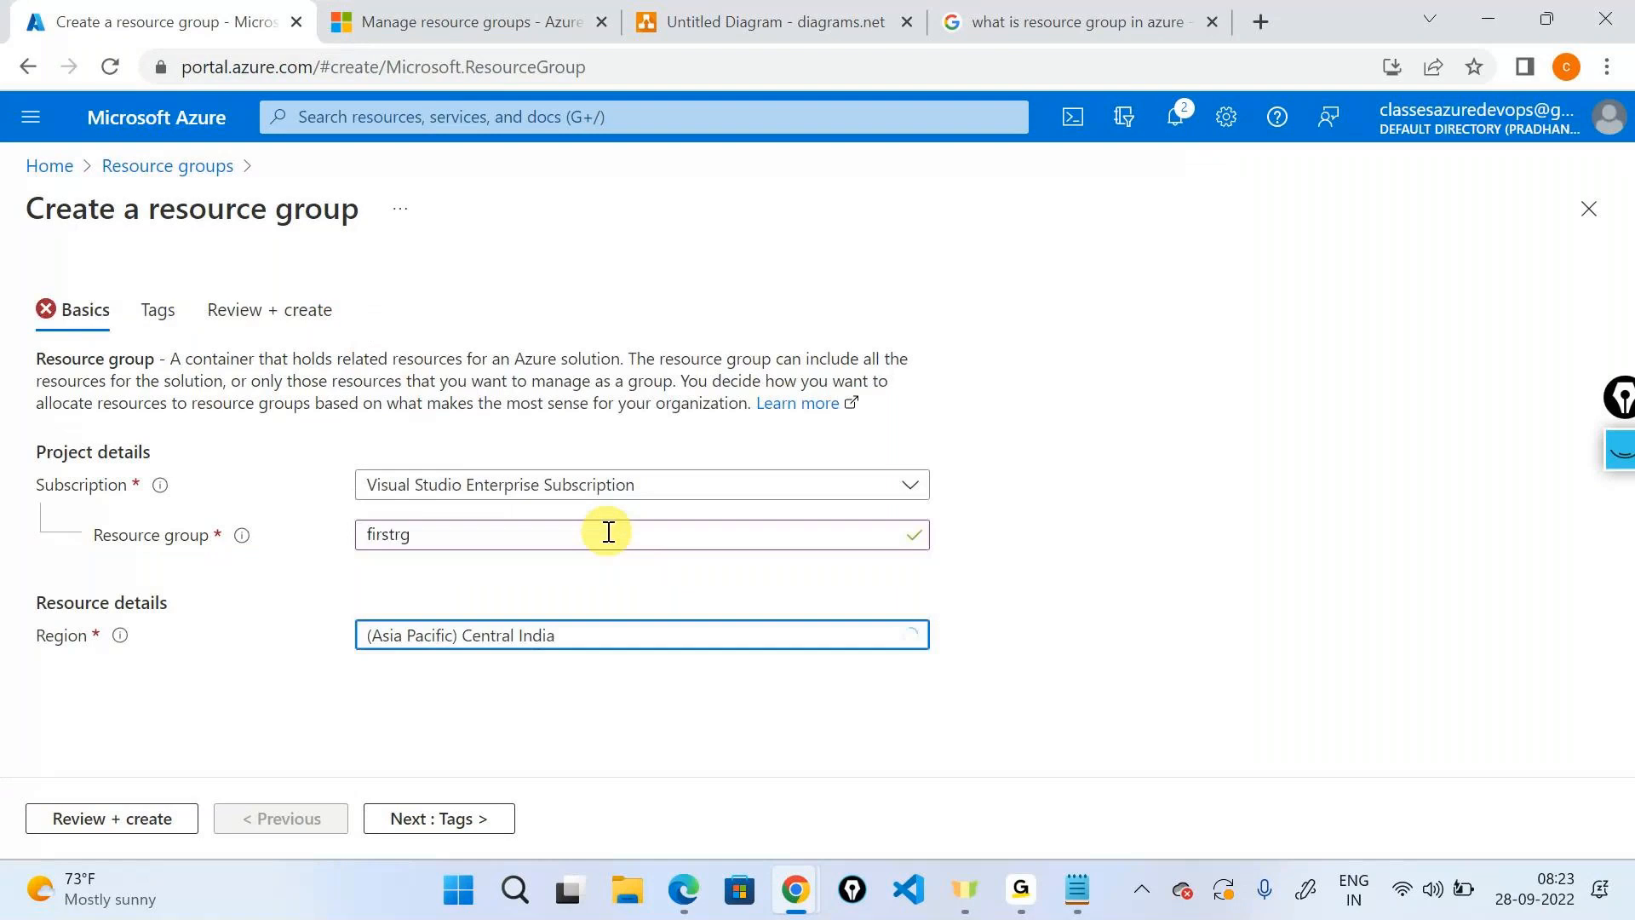
left_click(458, 827)
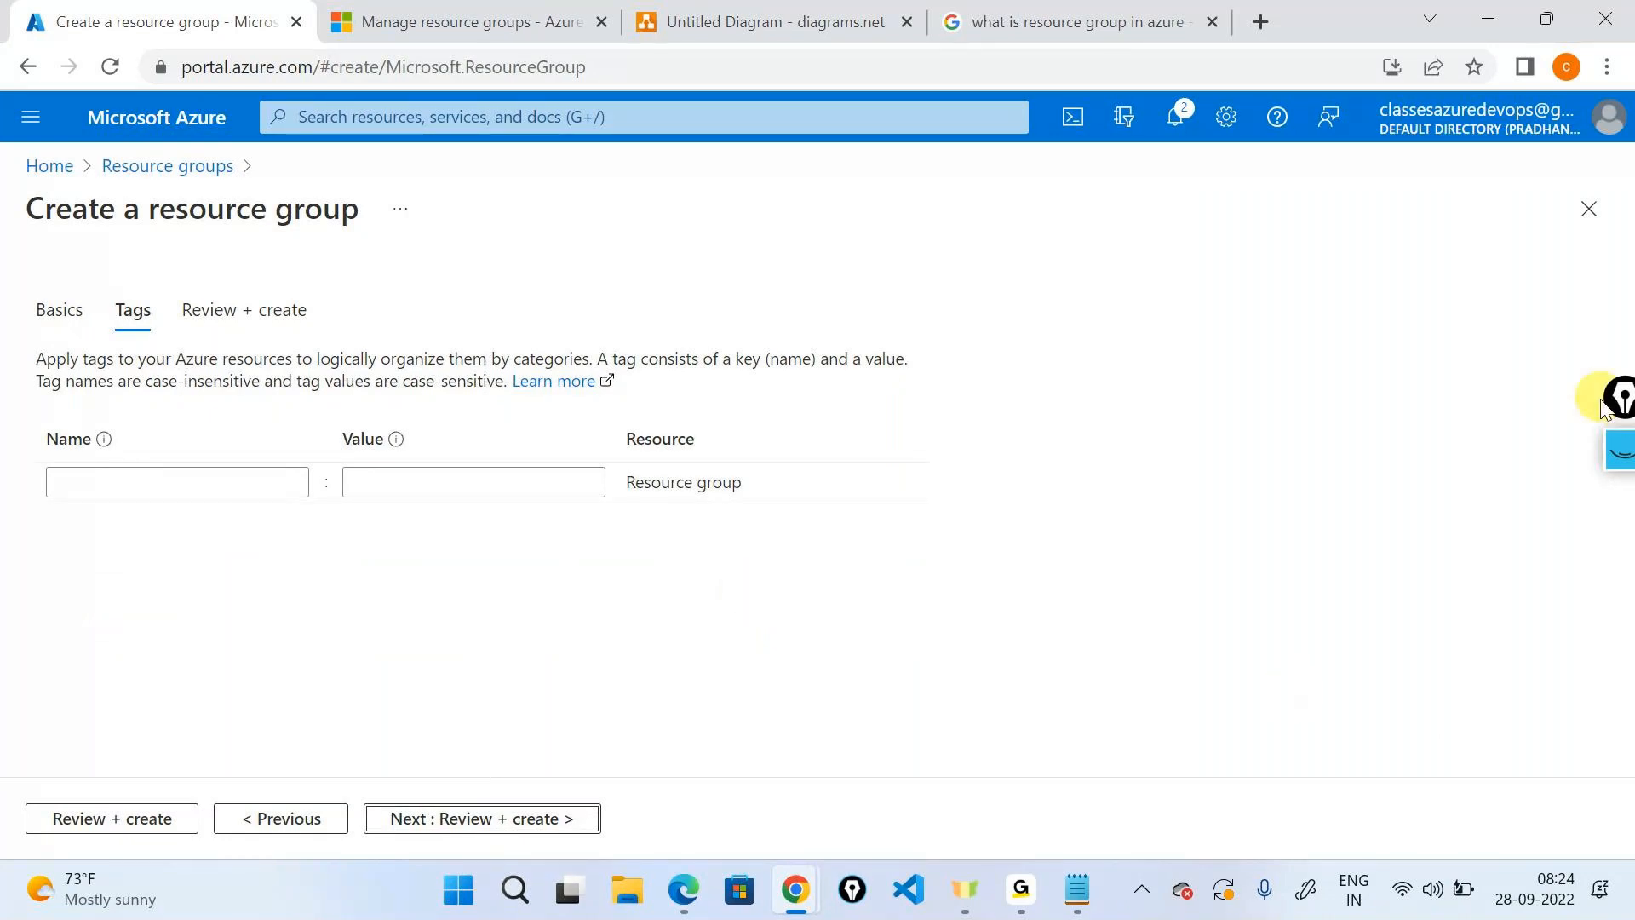
Highlight the tag explanation and the Name and Value headings, then clear the ink.
left_click(1623, 464)
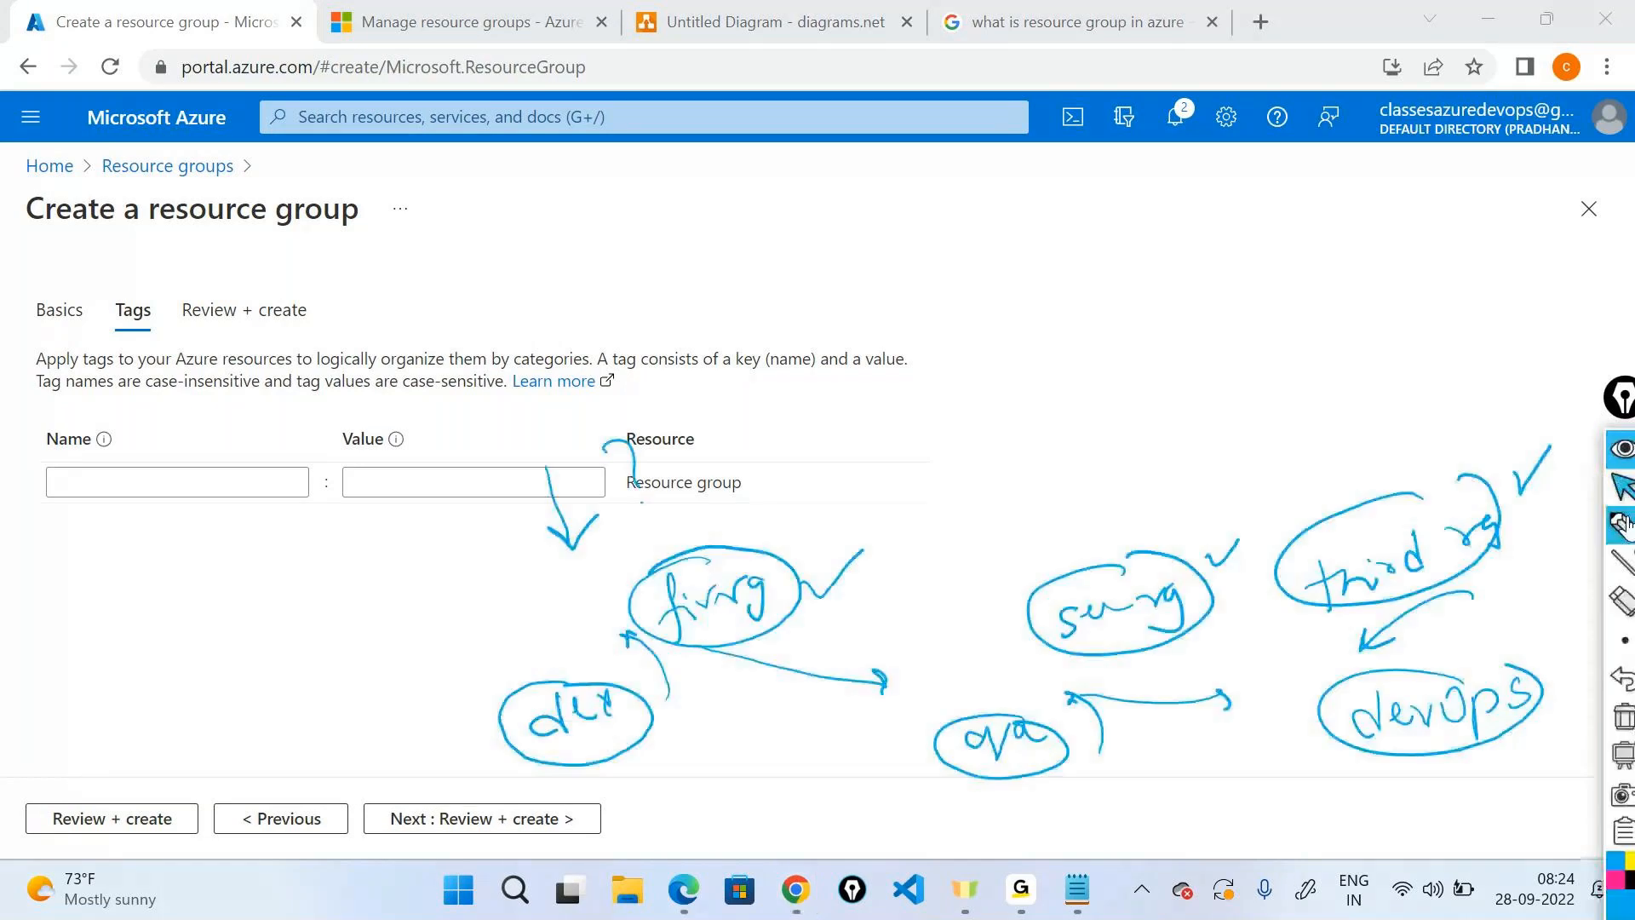
left_click(1625, 717)
left_click(1624, 488)
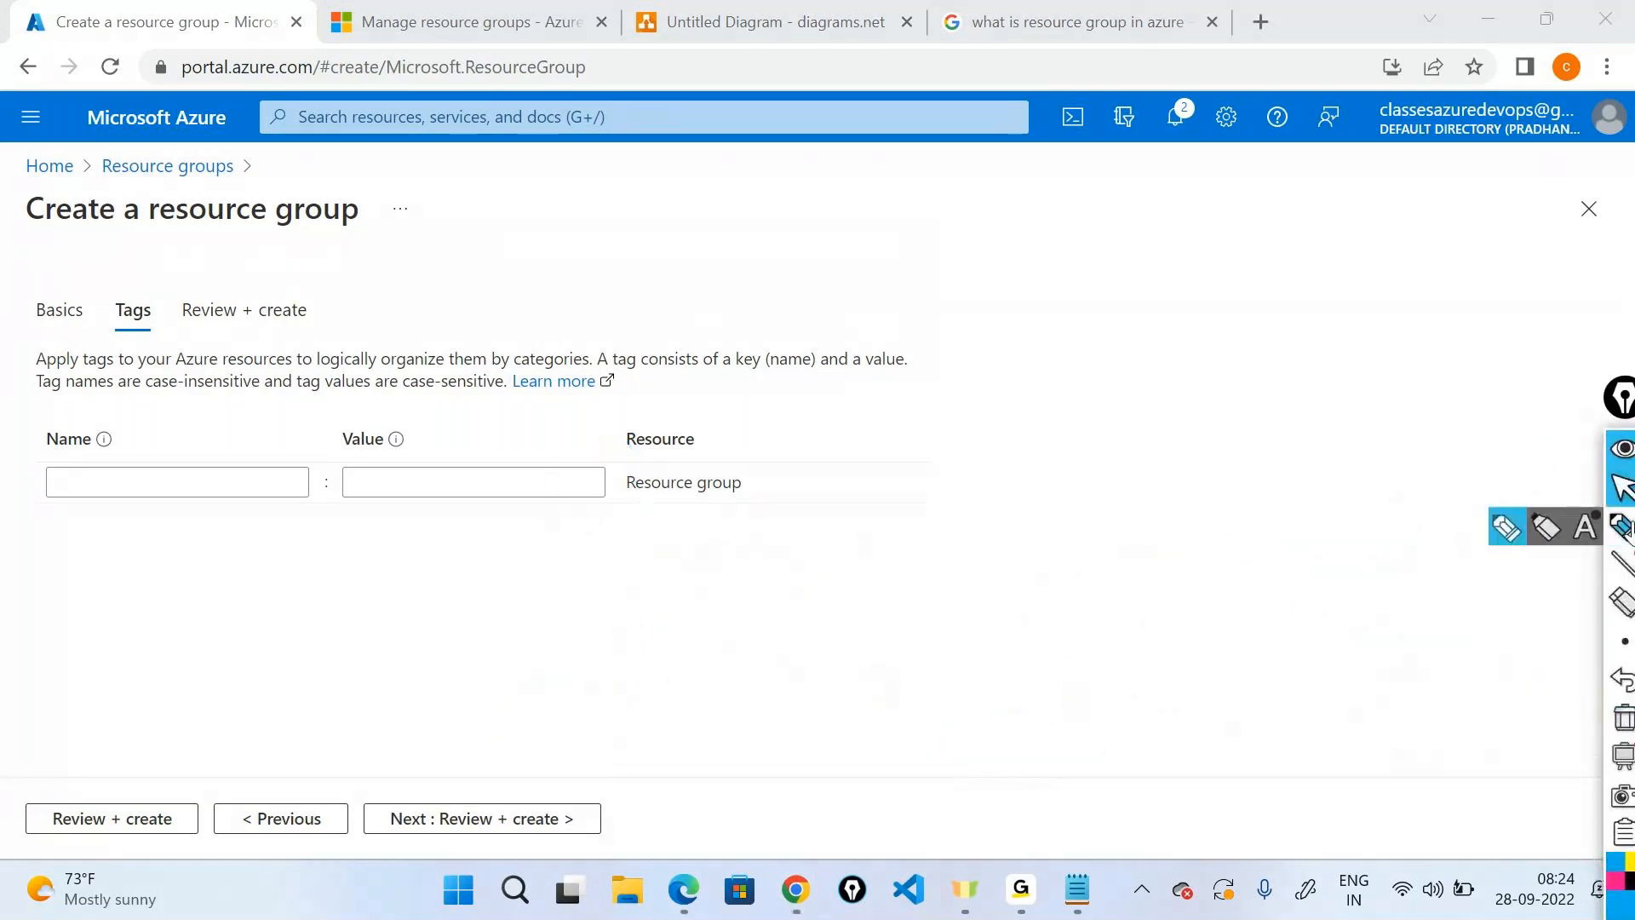
left_click(1623, 527)
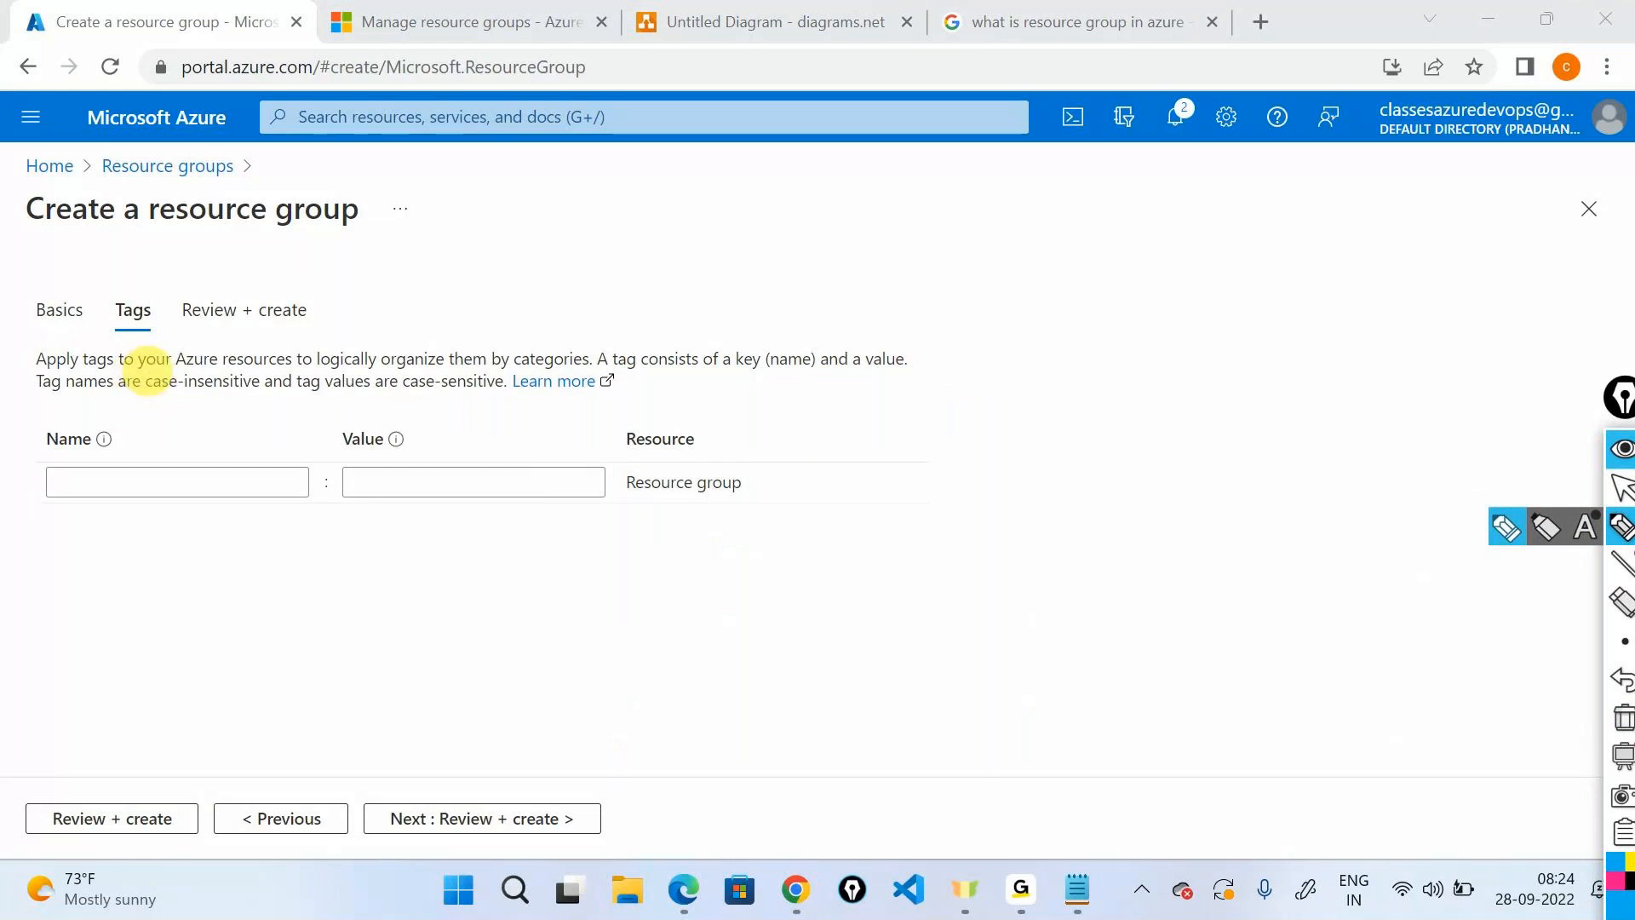
left_click_drag(40, 368, 102, 372)
mouse_move(108, 373)
left_mouse_down()
mouse_move(525, 376)
mouse_move(586, 344)
mouse_move(279, 344)
mouse_move(55, 312)
left_mouse_up()
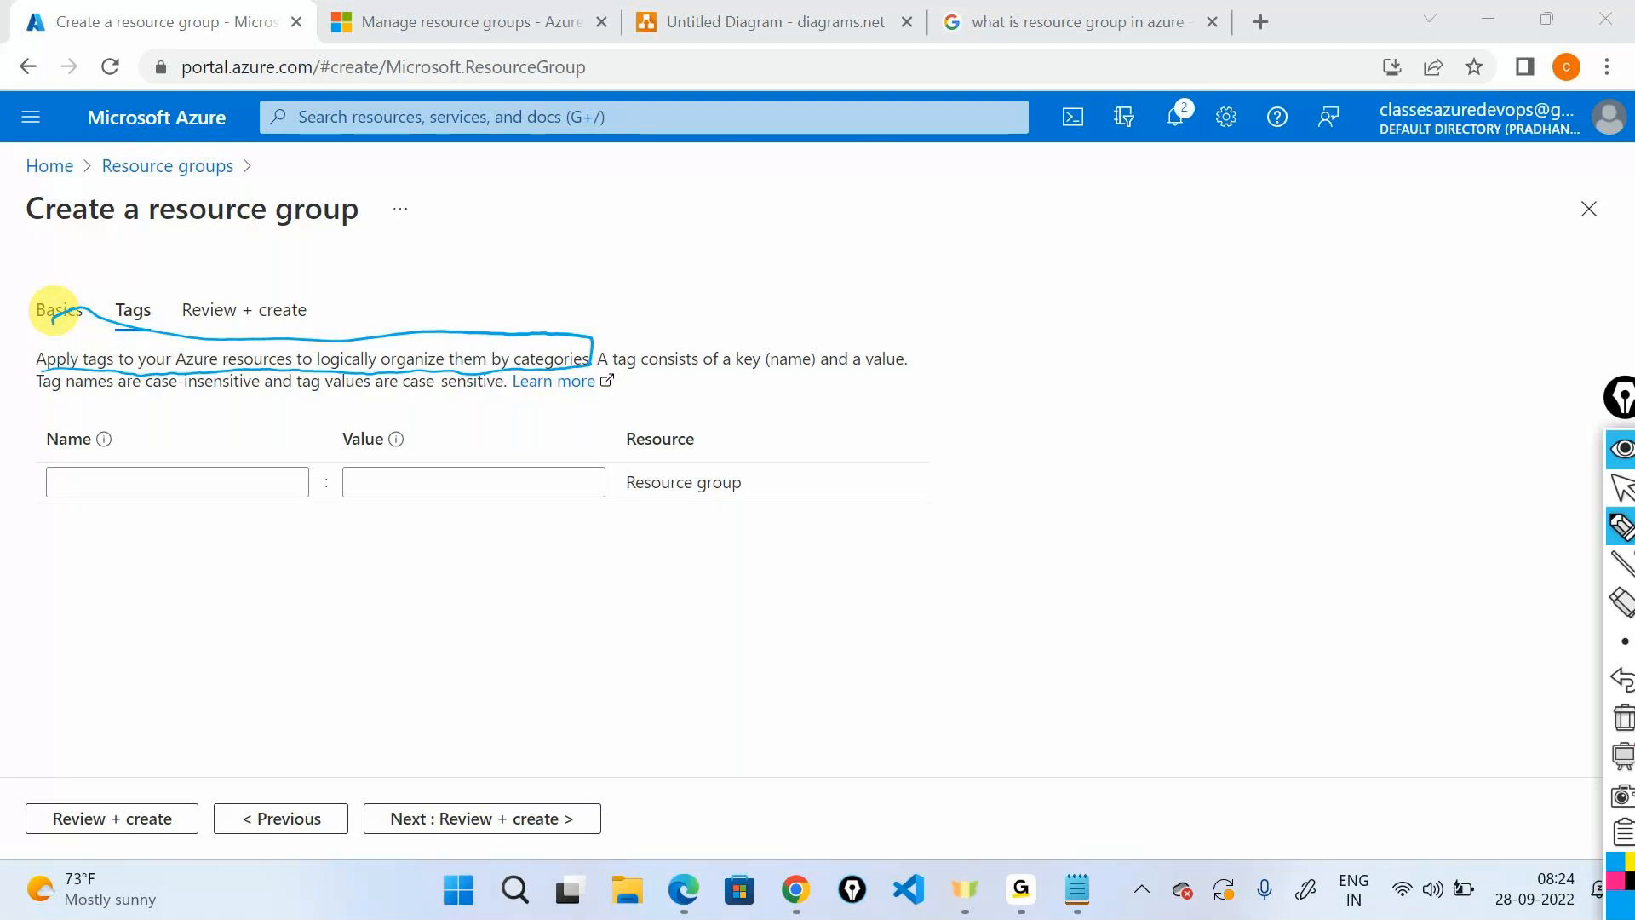
left_click_drag(608, 370, 895, 367)
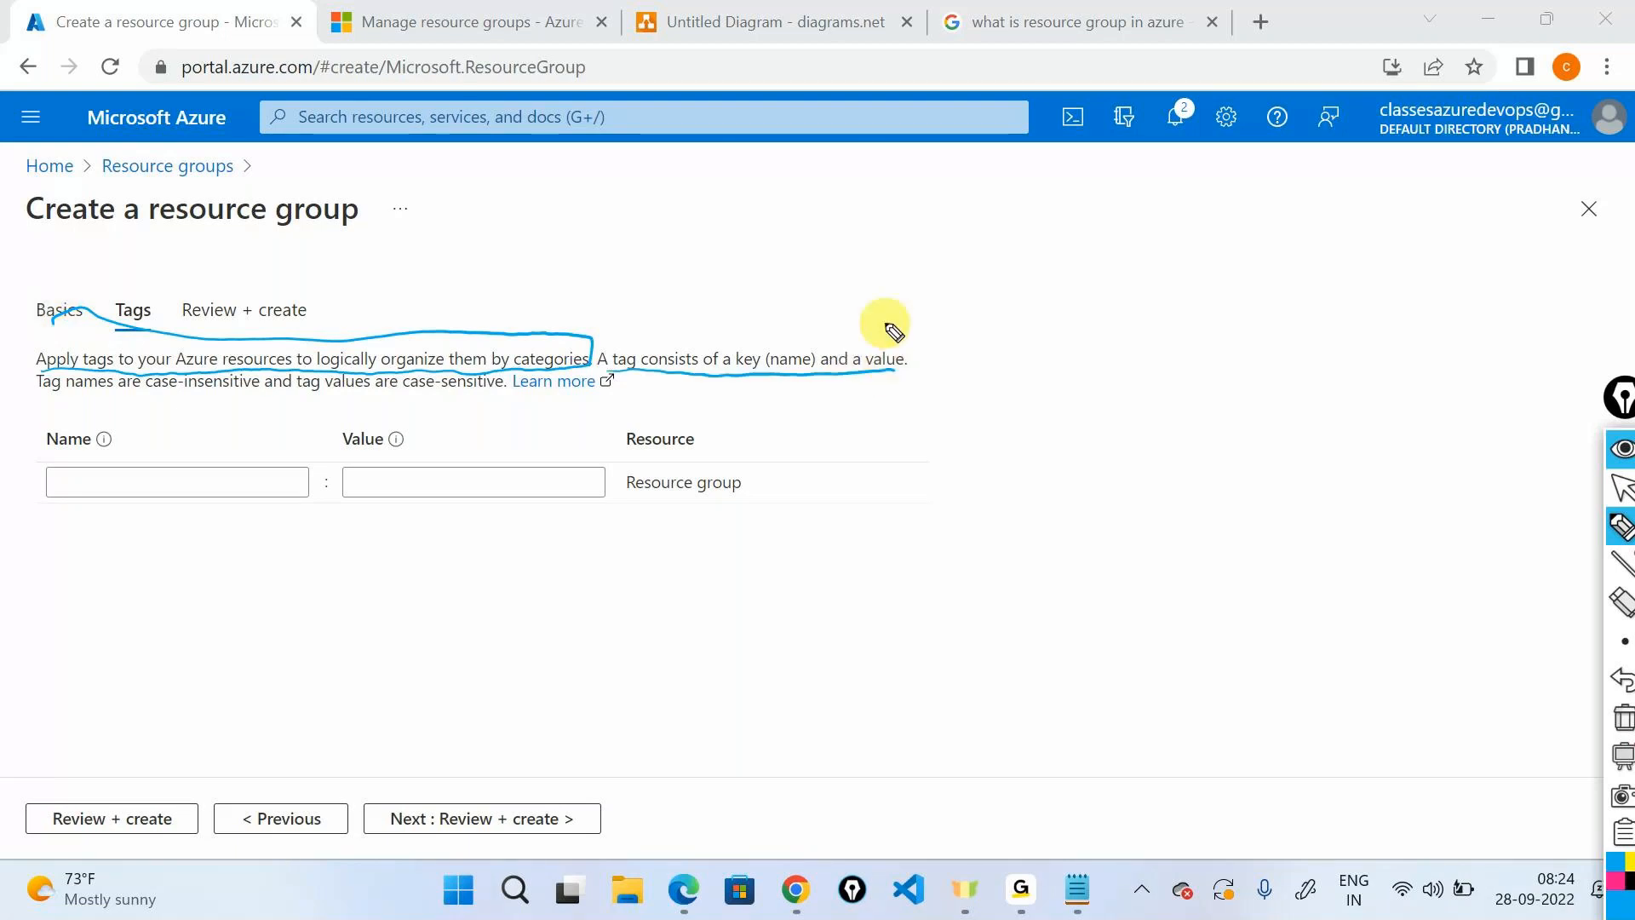
mouse_move(83, 415)
left_mouse_down()
mouse_move(47, 442)
mouse_move(123, 450)
mouse_move(73, 413)
left_mouse_up()
left_click_drag(344, 402, 388, 400)
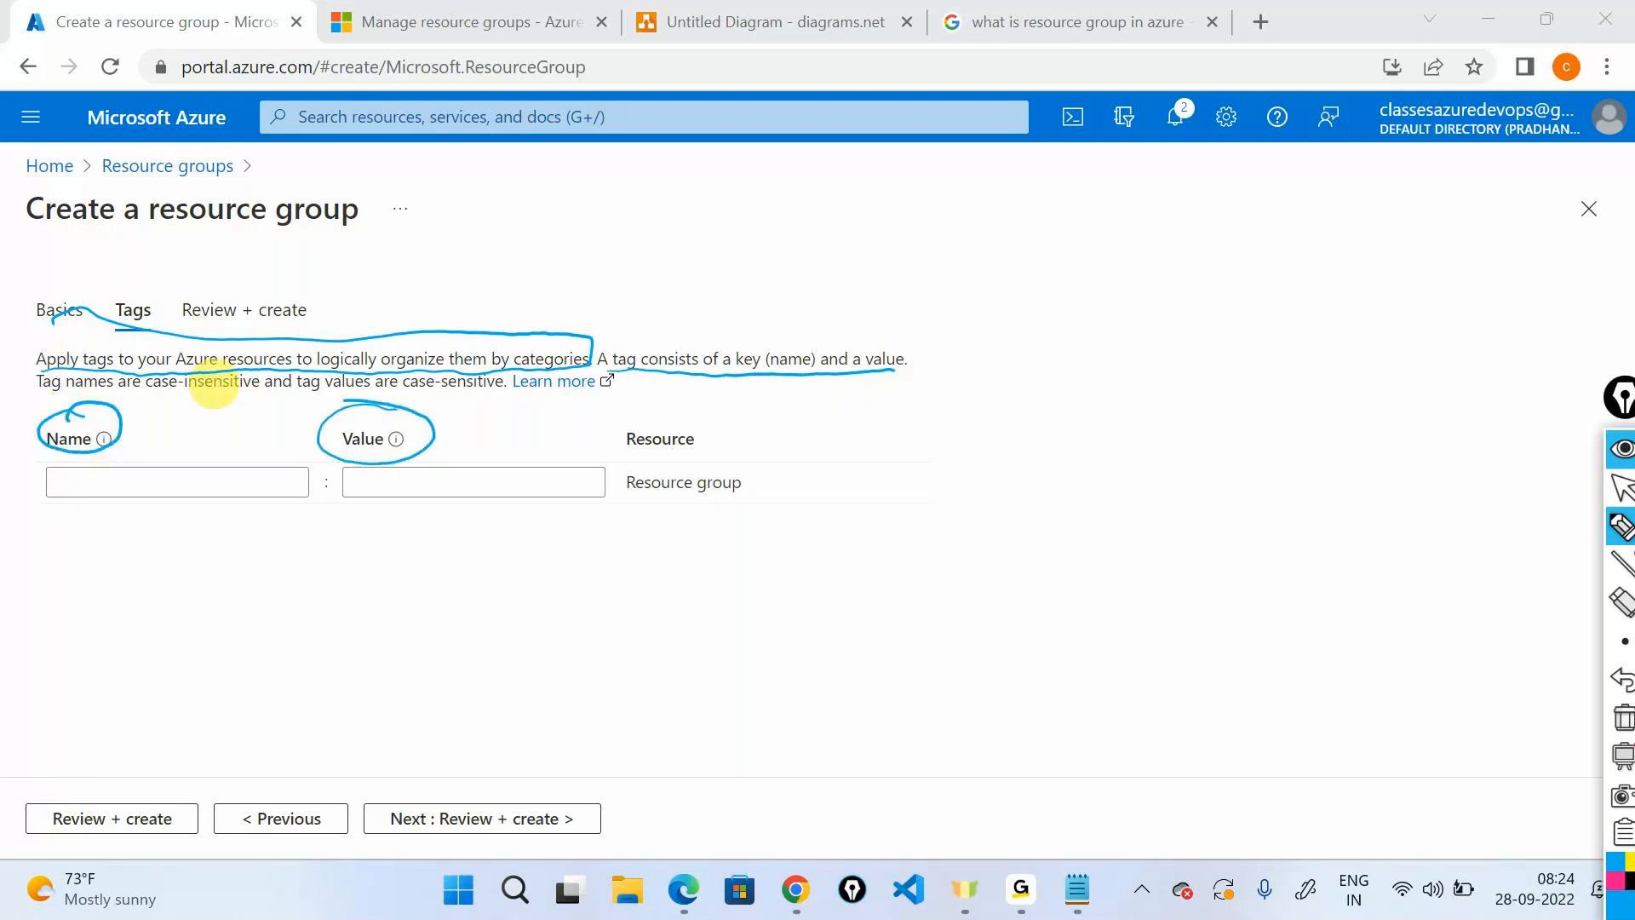
left_click(1622, 487)
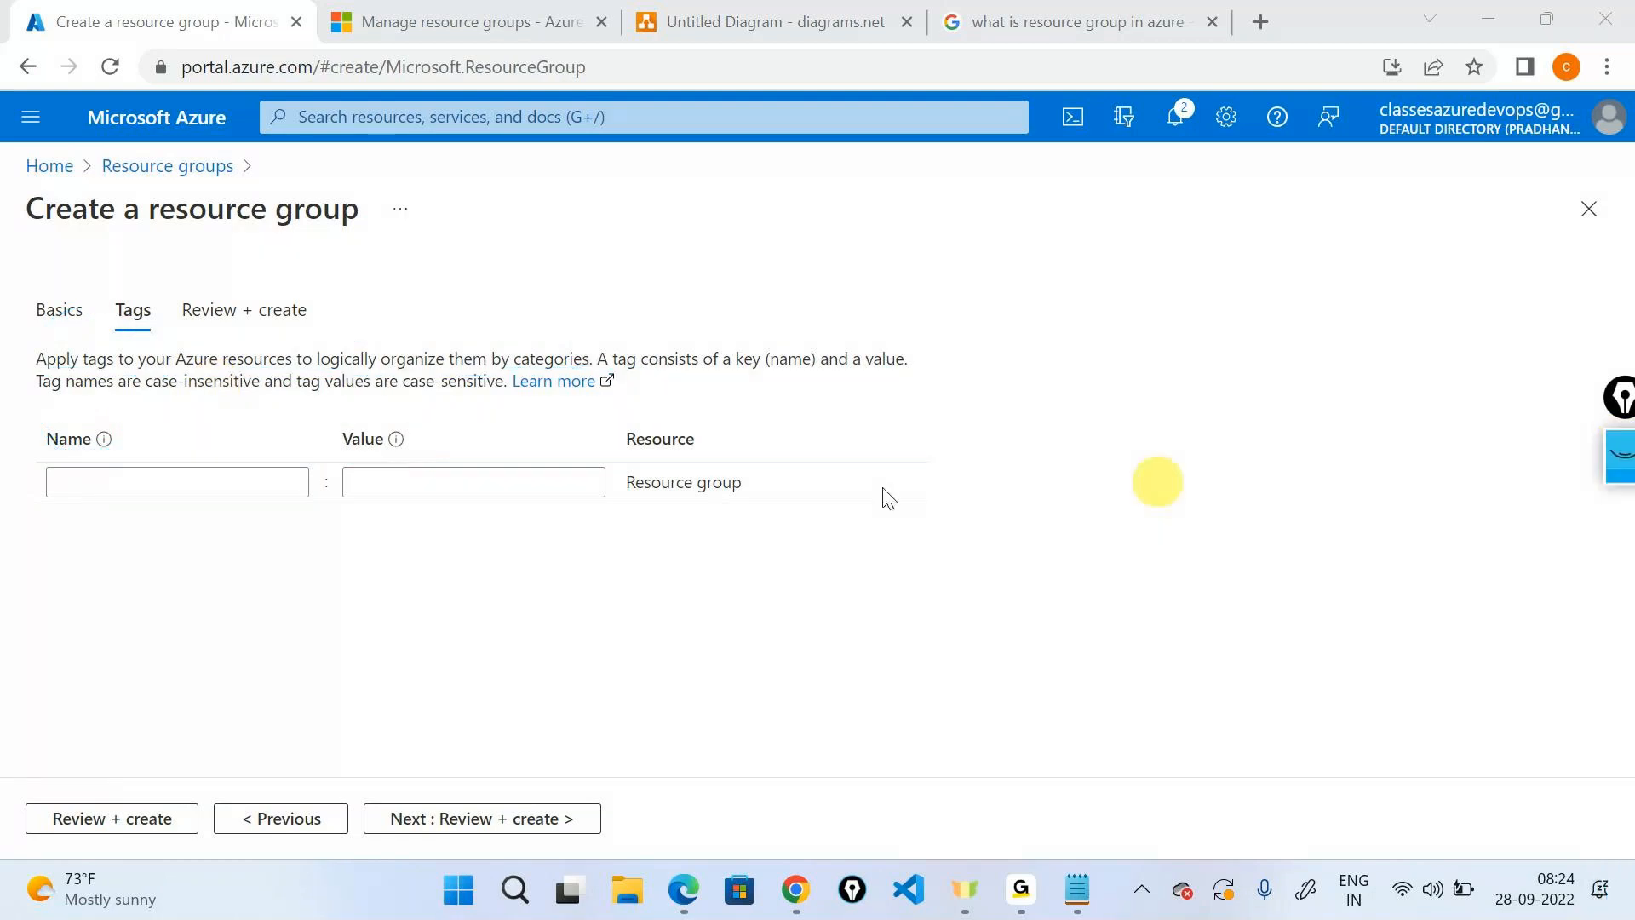
Add tags teamnam = development and owner = the owner's e-mail address.
left_click(171, 486)
type("teamnam")
key("Tab")
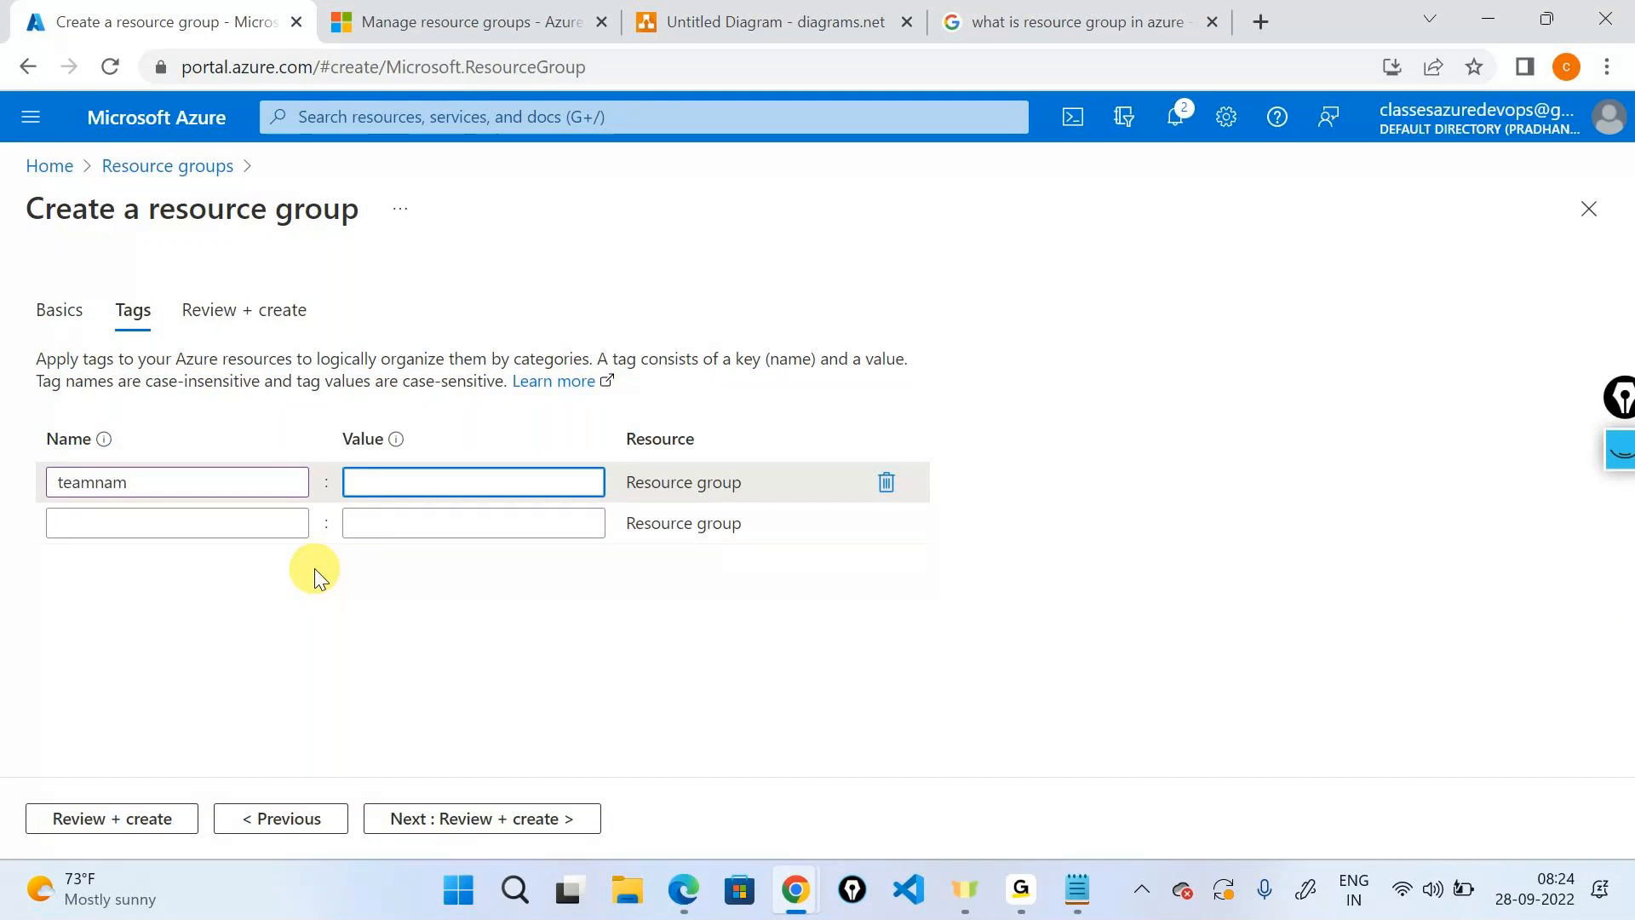
type("development")
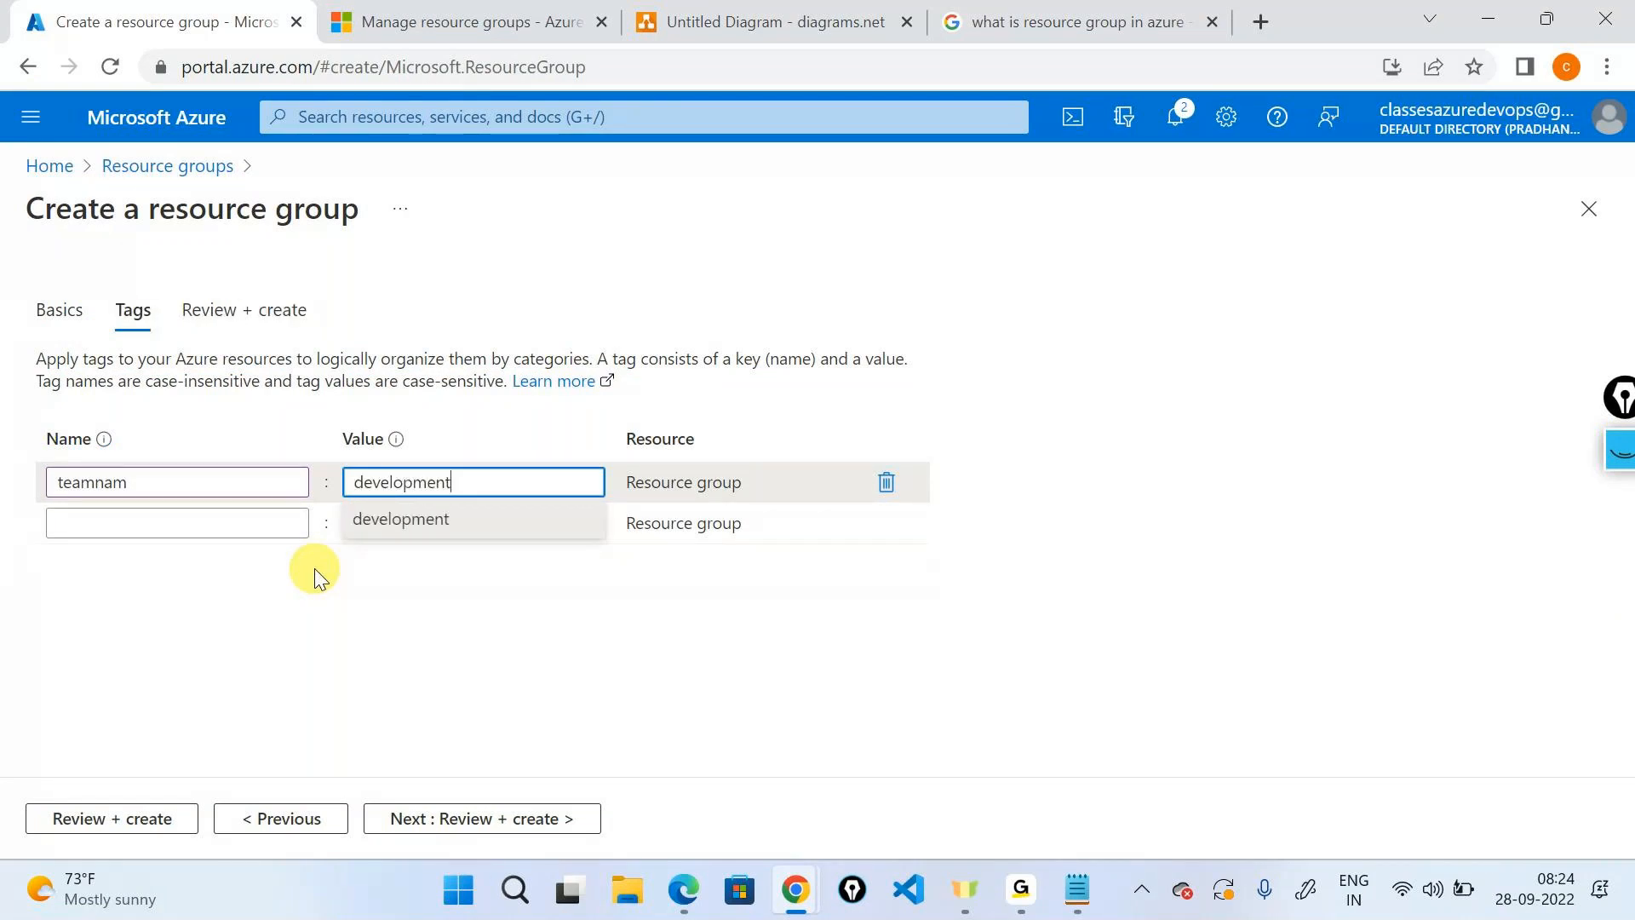
left_click(217, 535)
type("o")
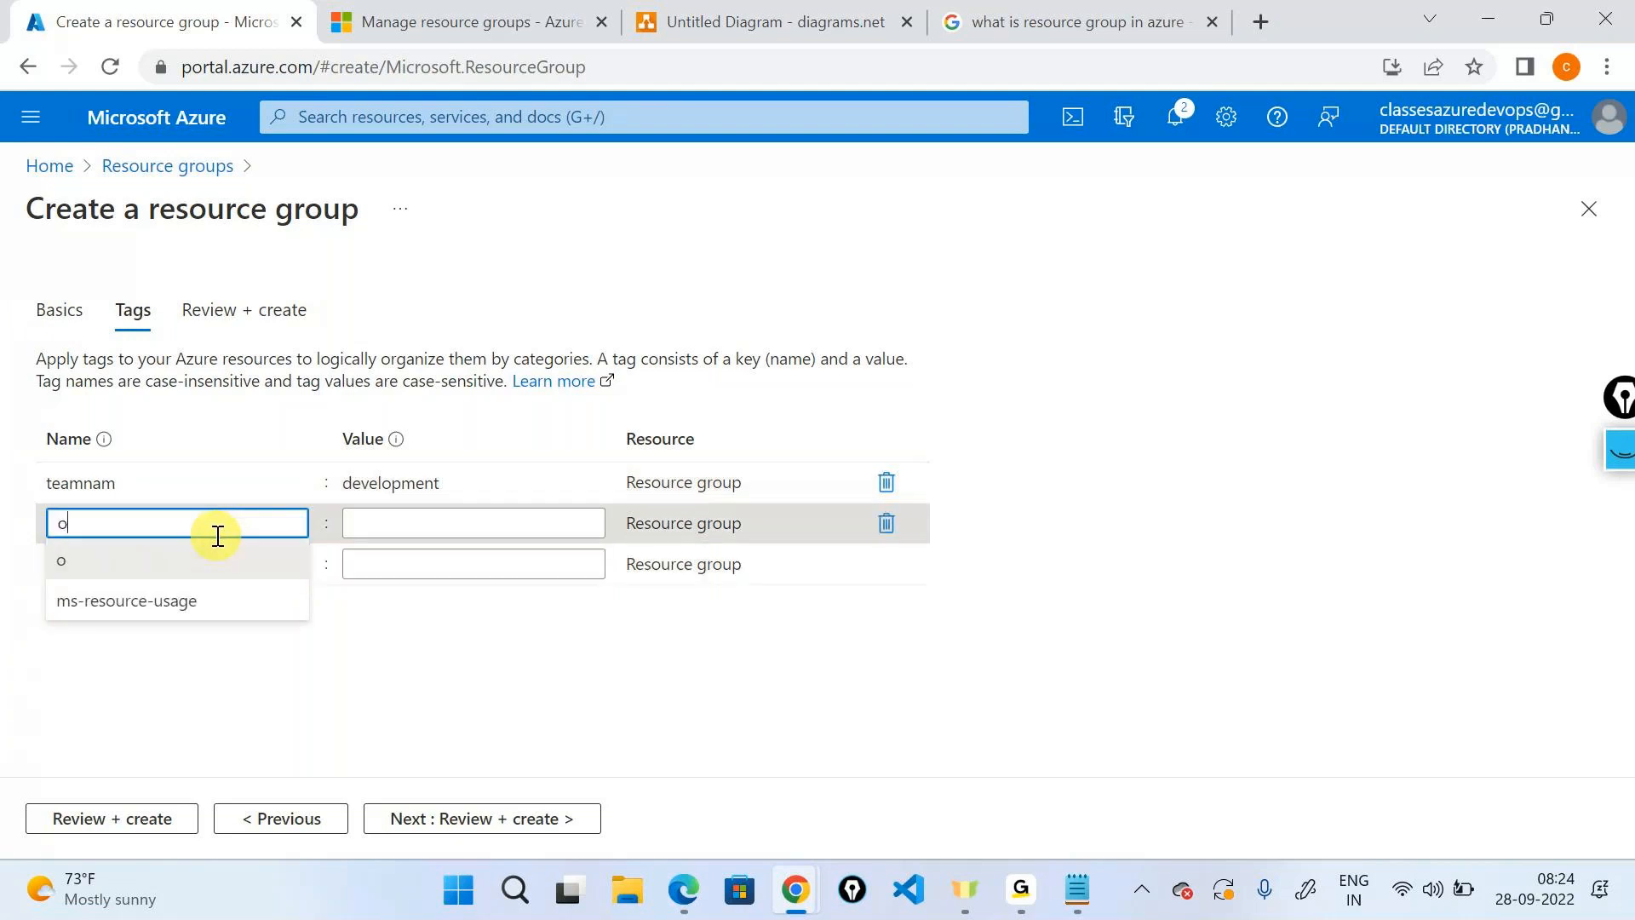
type("wner")
key("Tab")
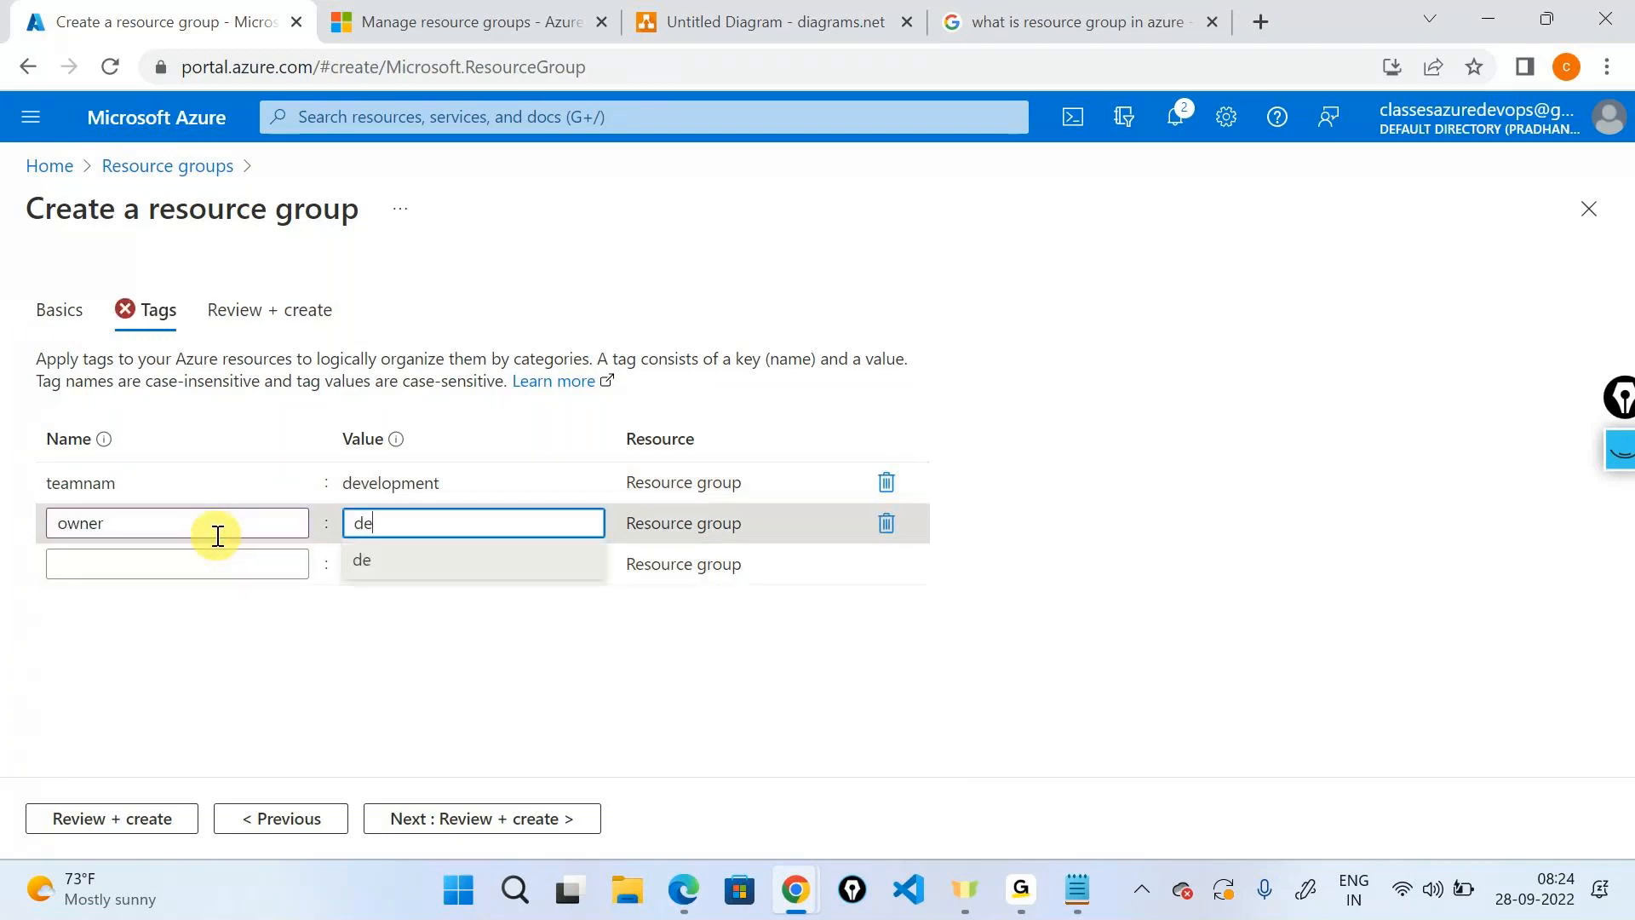
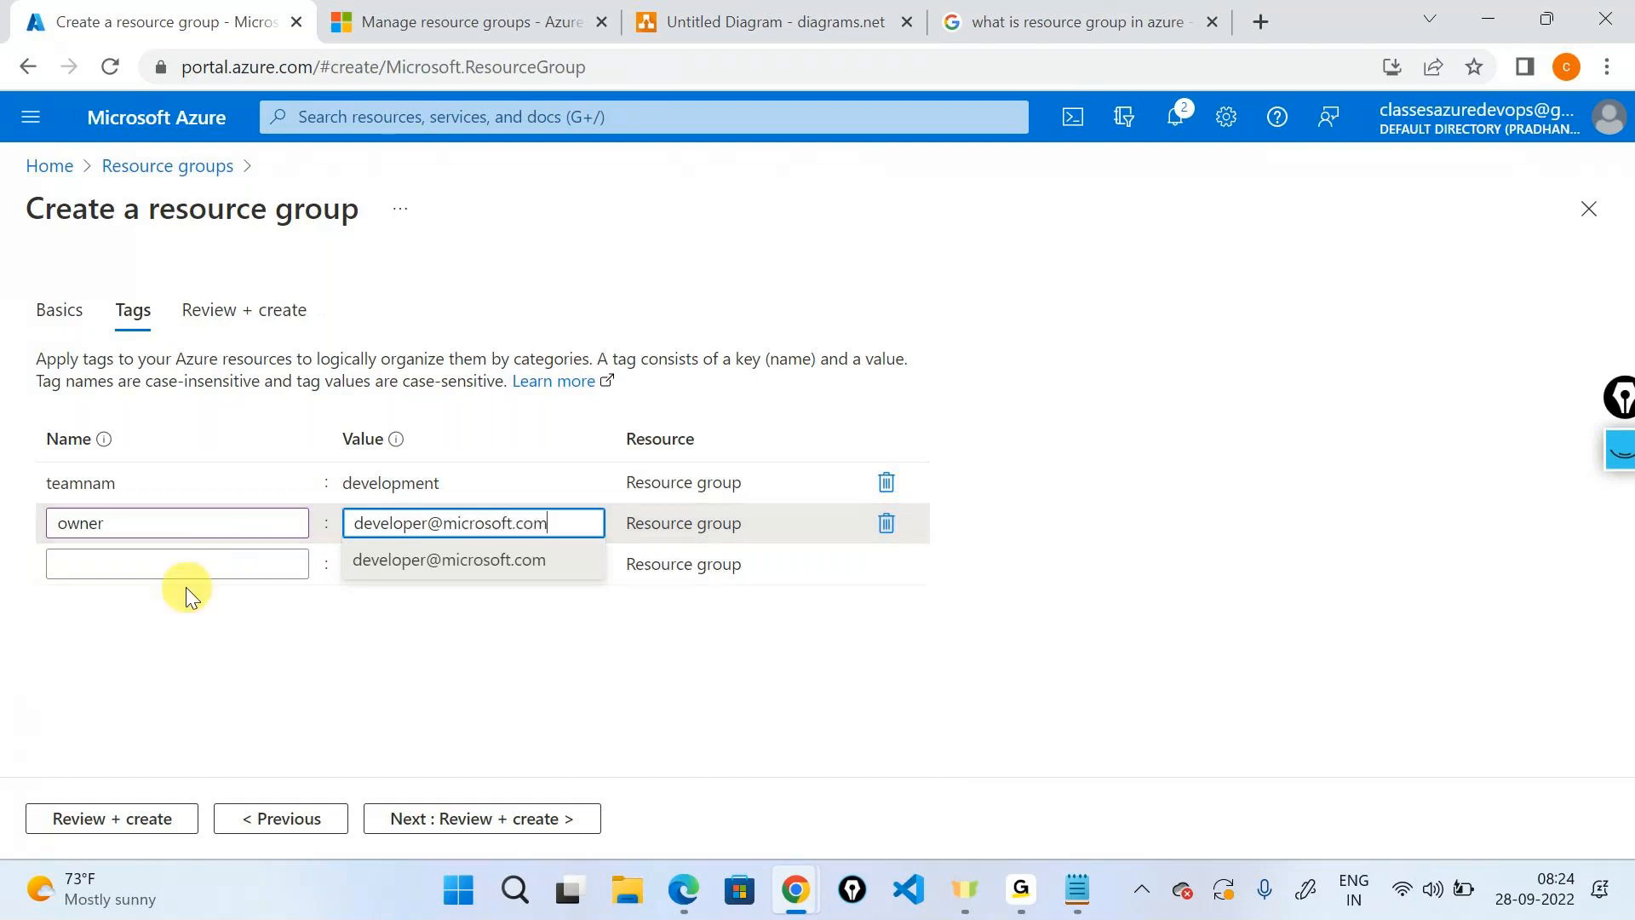
left_click(178, 565)
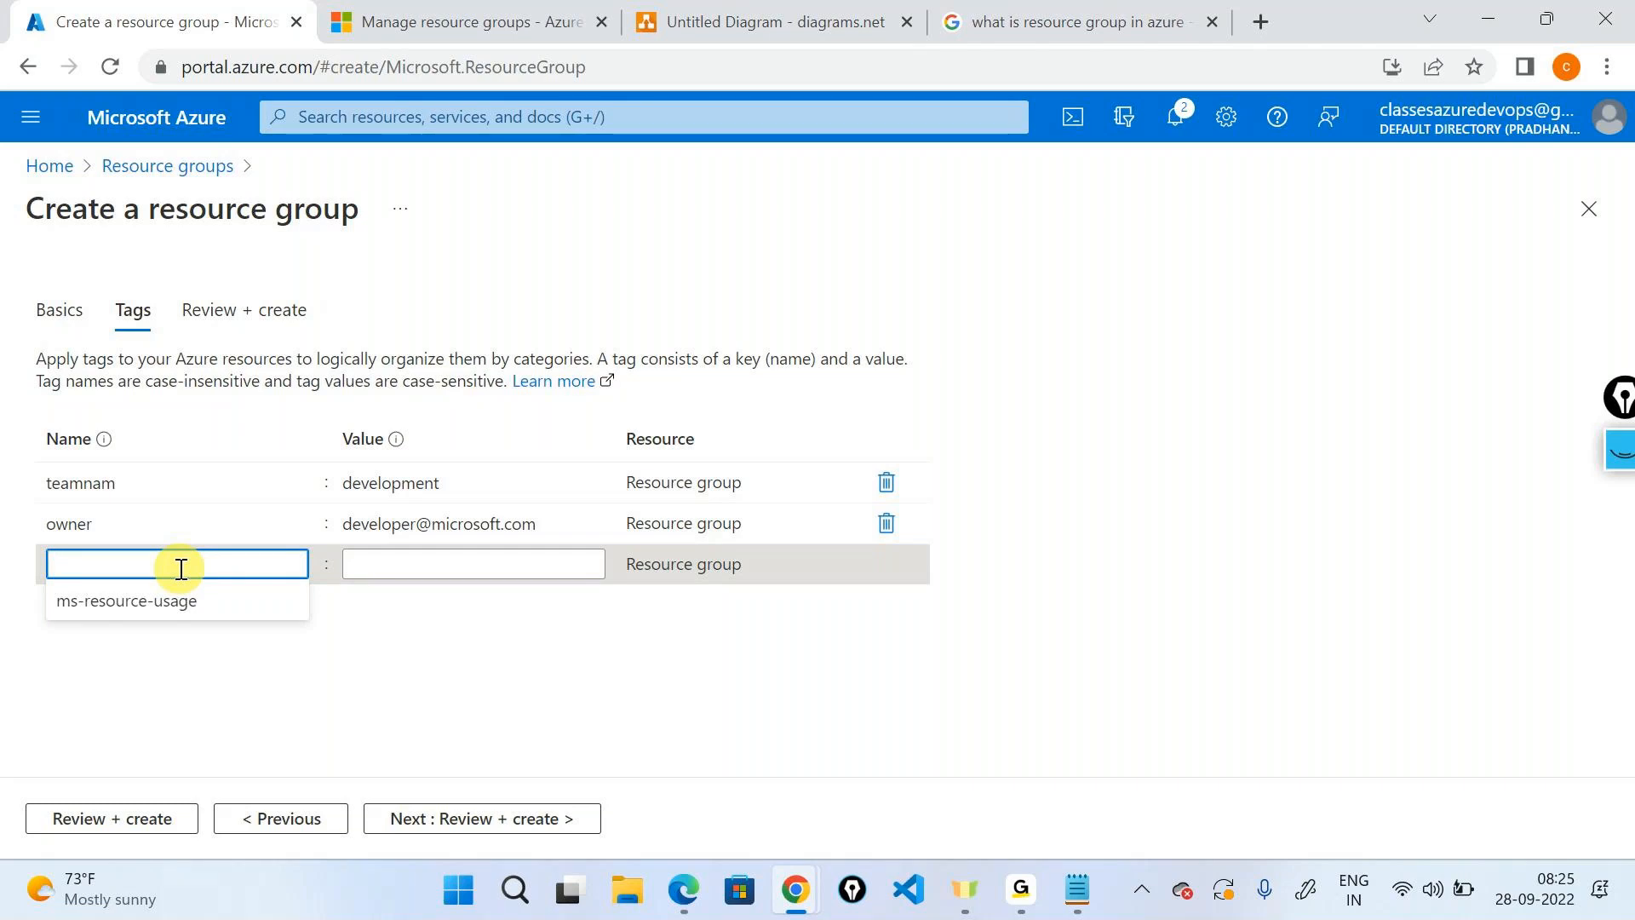
left_click(442, 687)
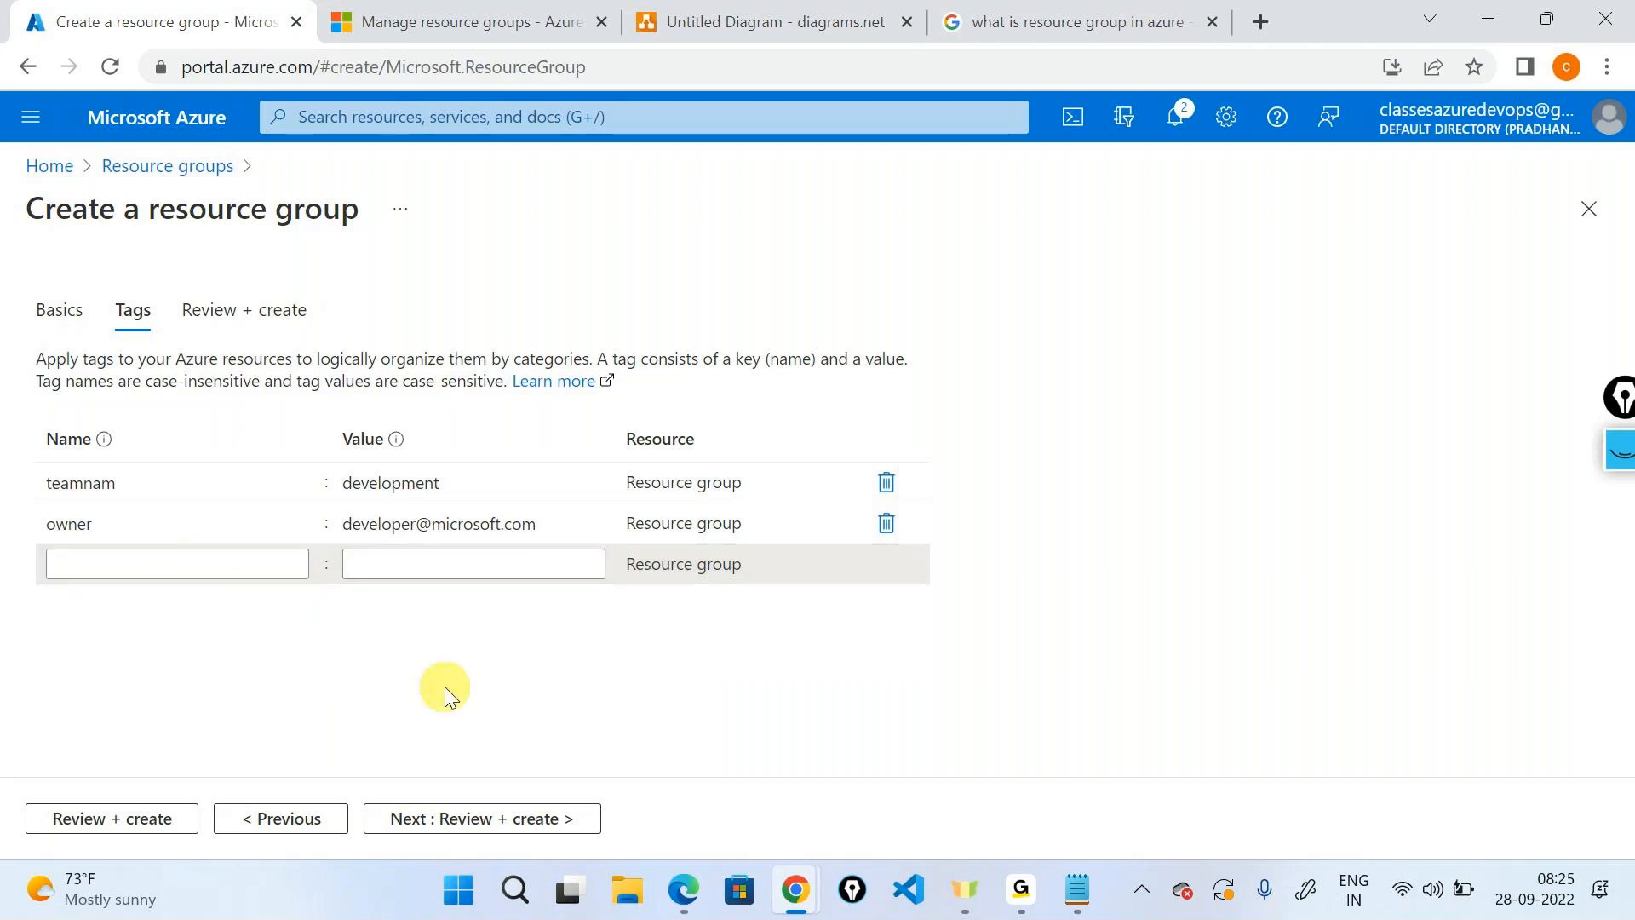
Recheck the Basics tab, return to Tags, then validate firstrg on Review + create.
left_click(72, 319)
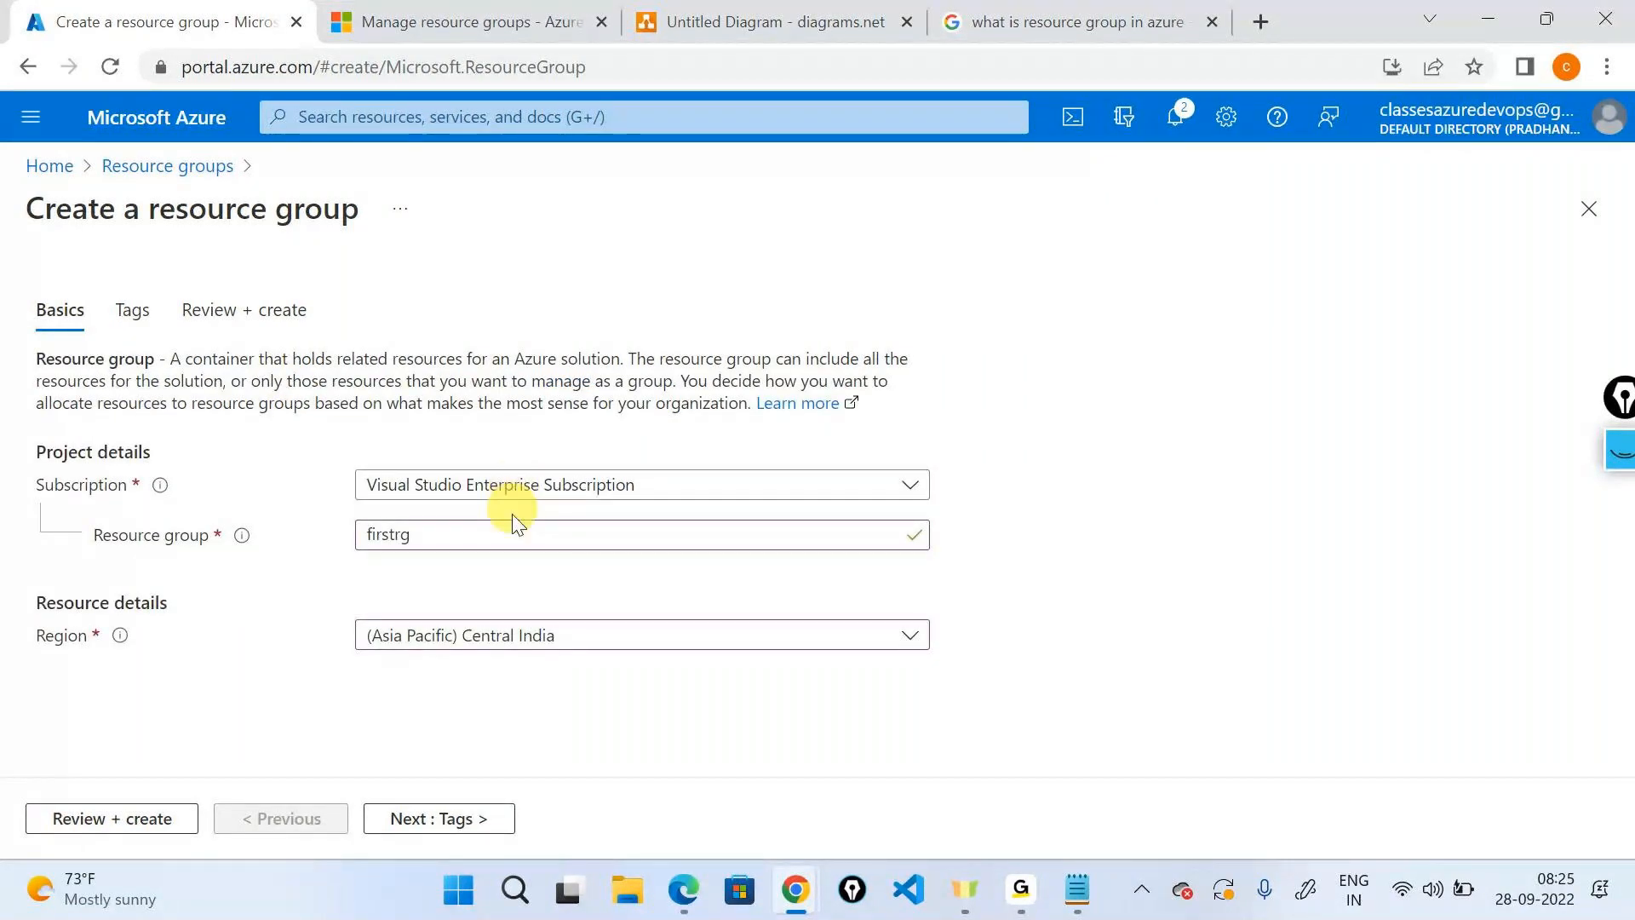
left_click(434, 818)
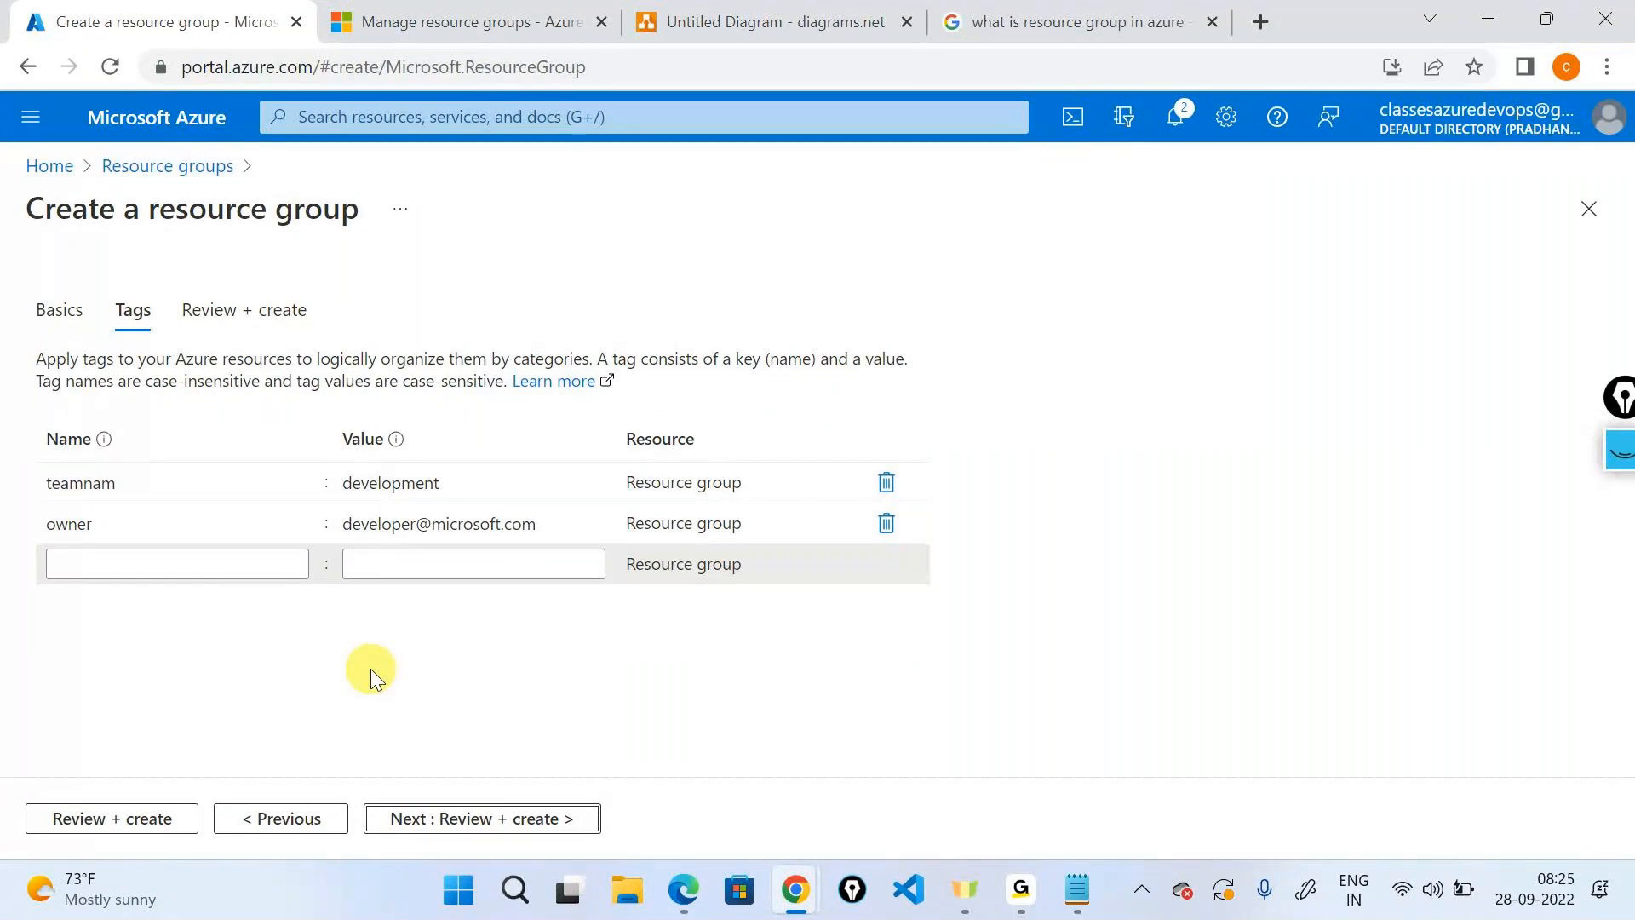
left_click(496, 819)
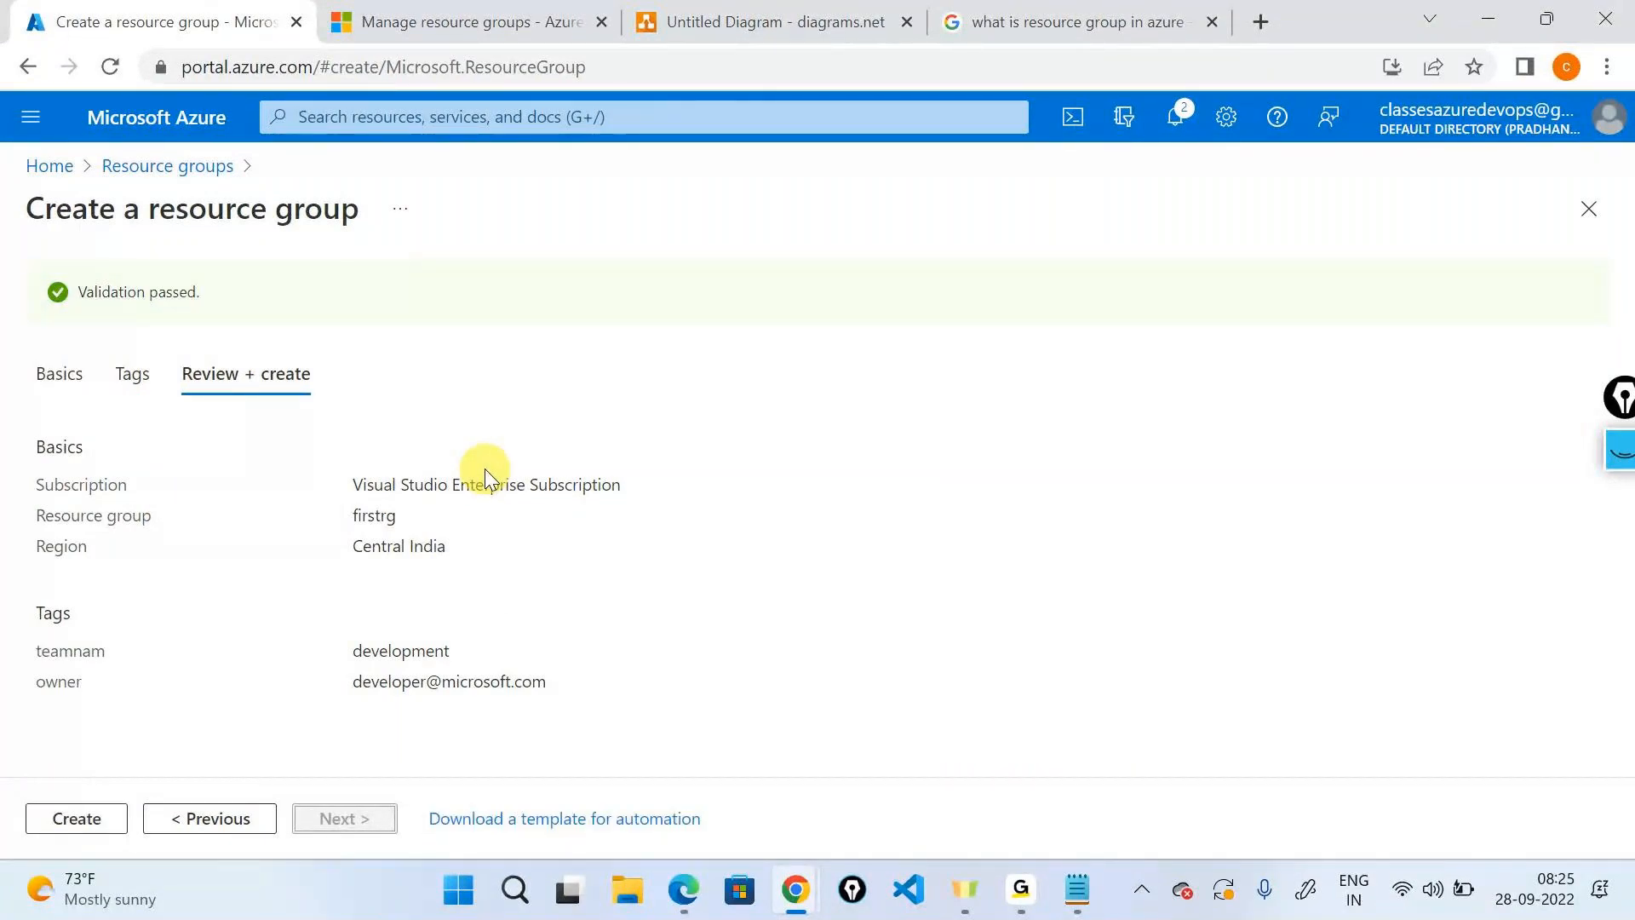
left_click(1622, 450)
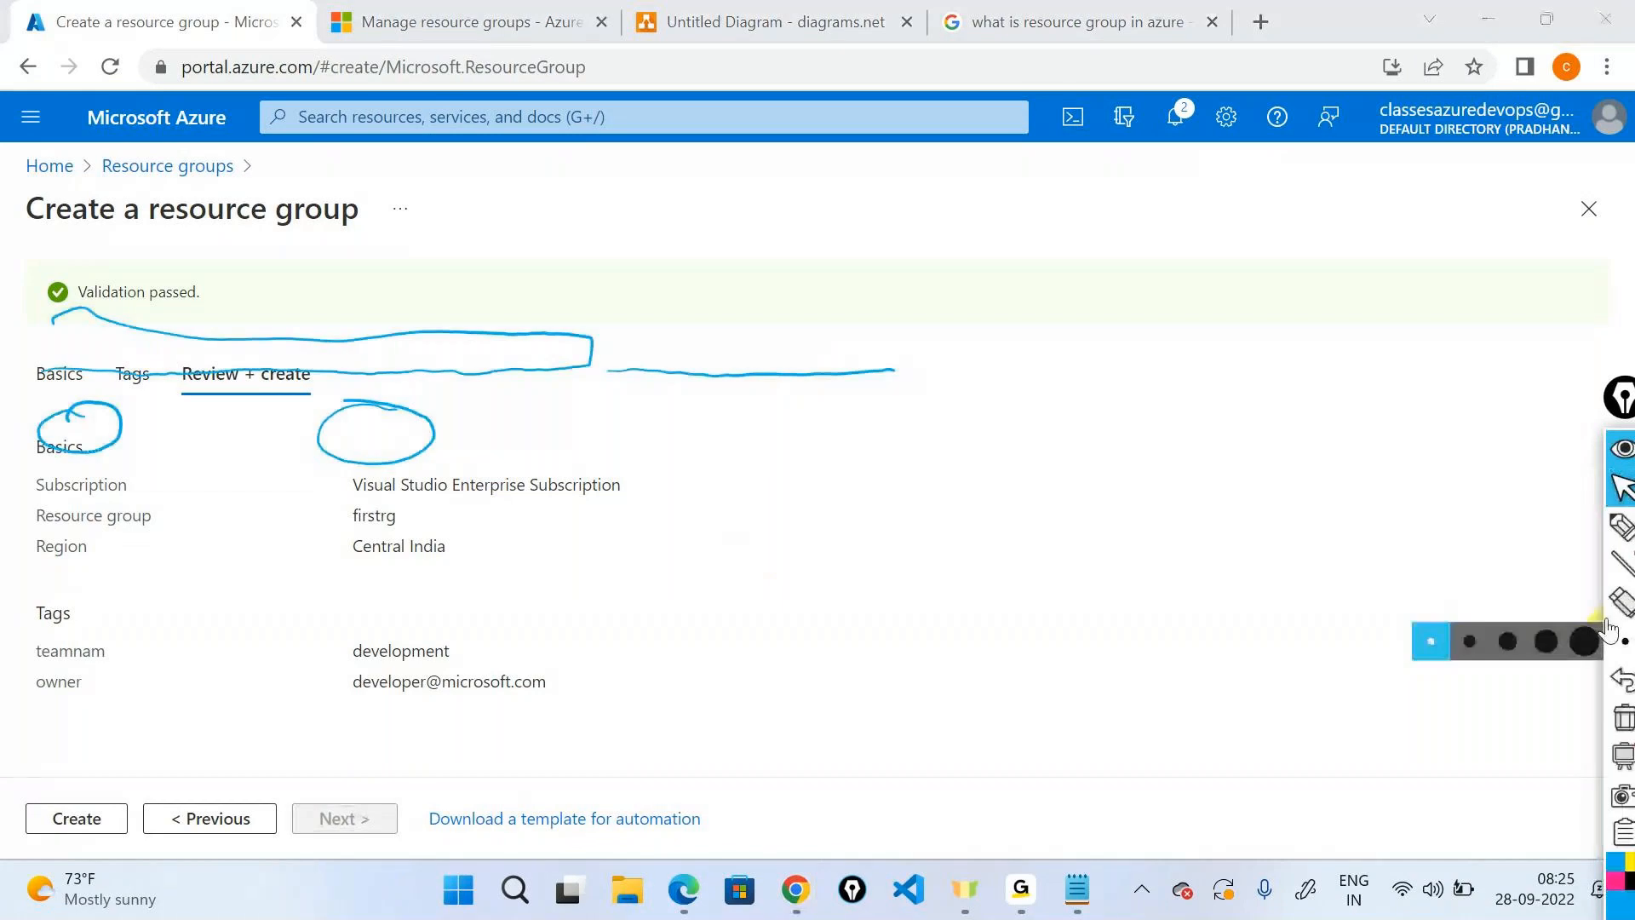
left_click(1625, 716)
left_click(1622, 527)
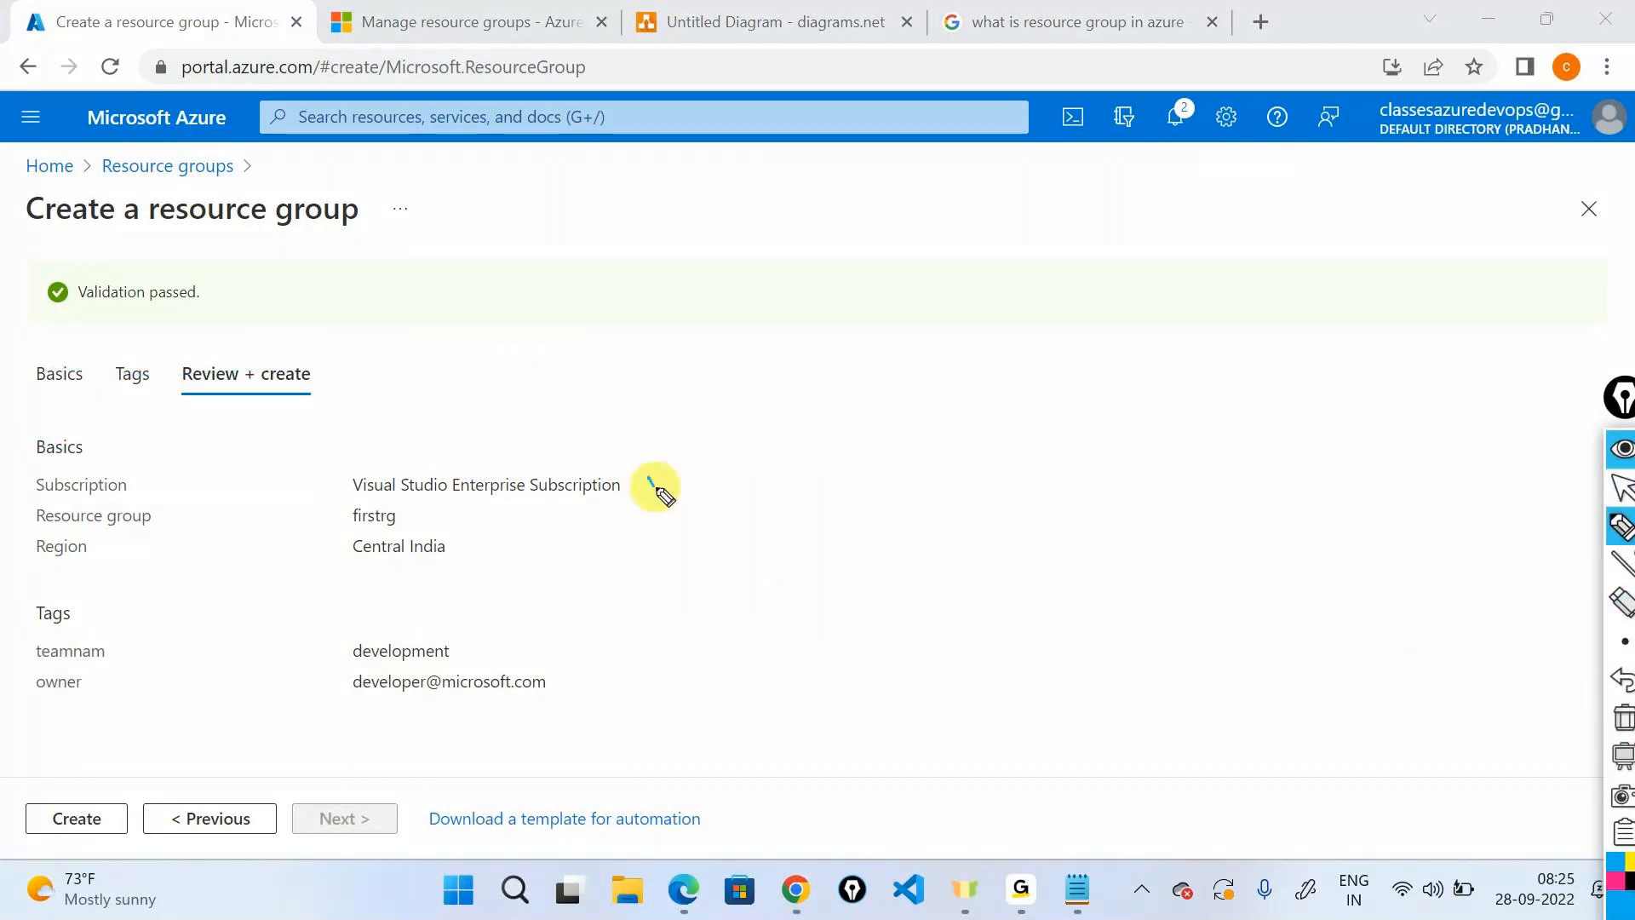
left_click_drag(648, 481, 700, 450)
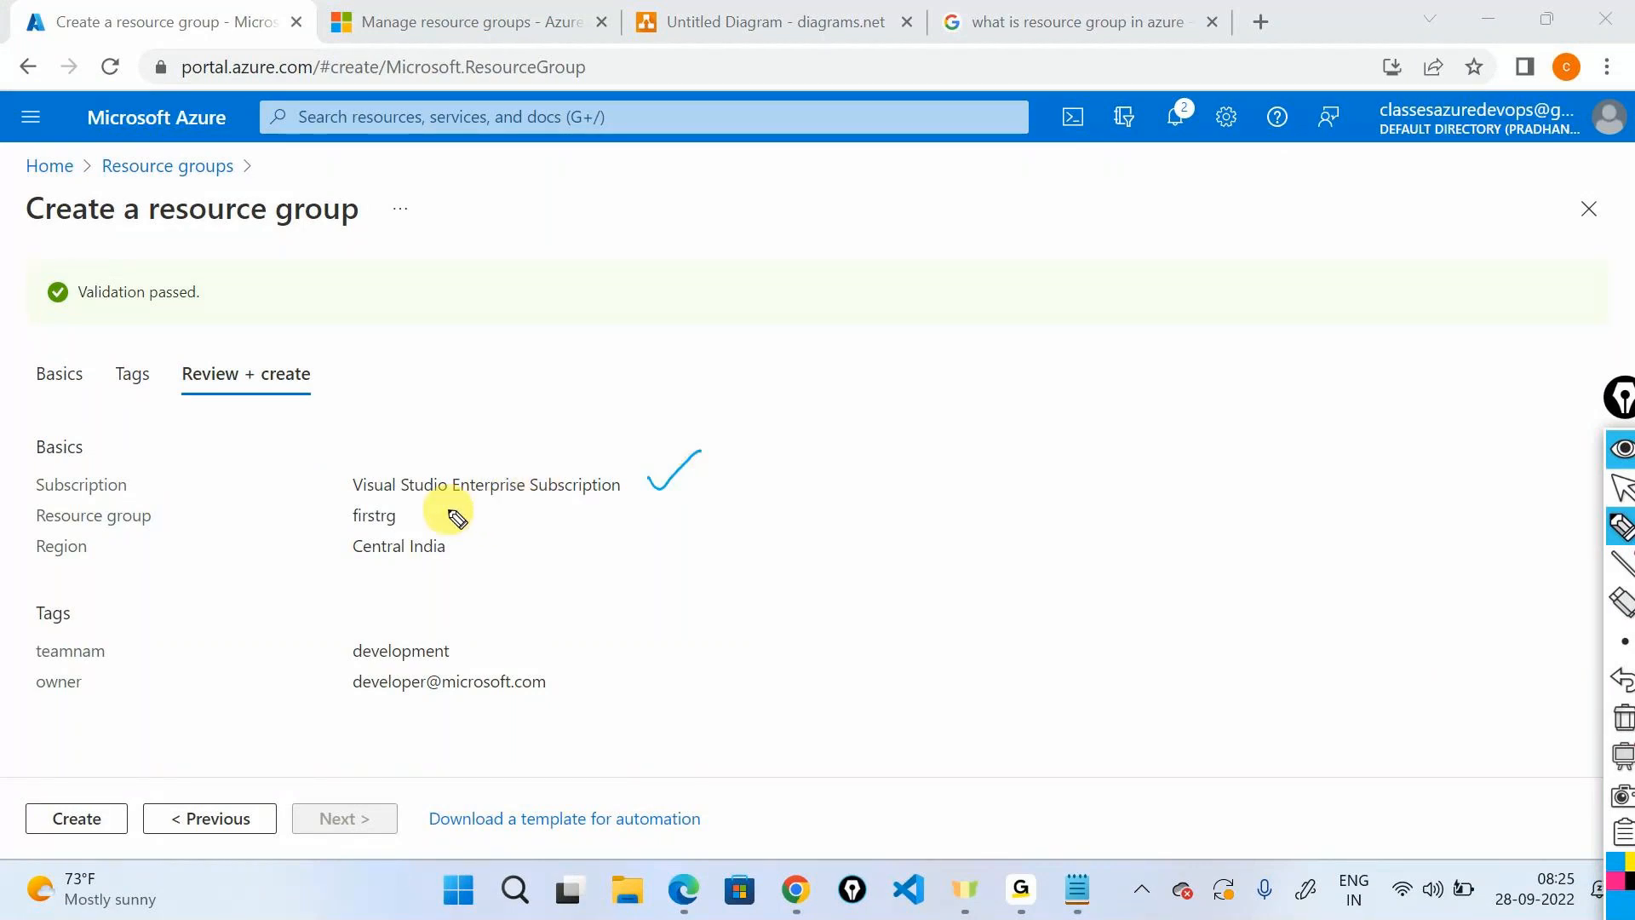
left_click_drag(442, 509, 487, 496)
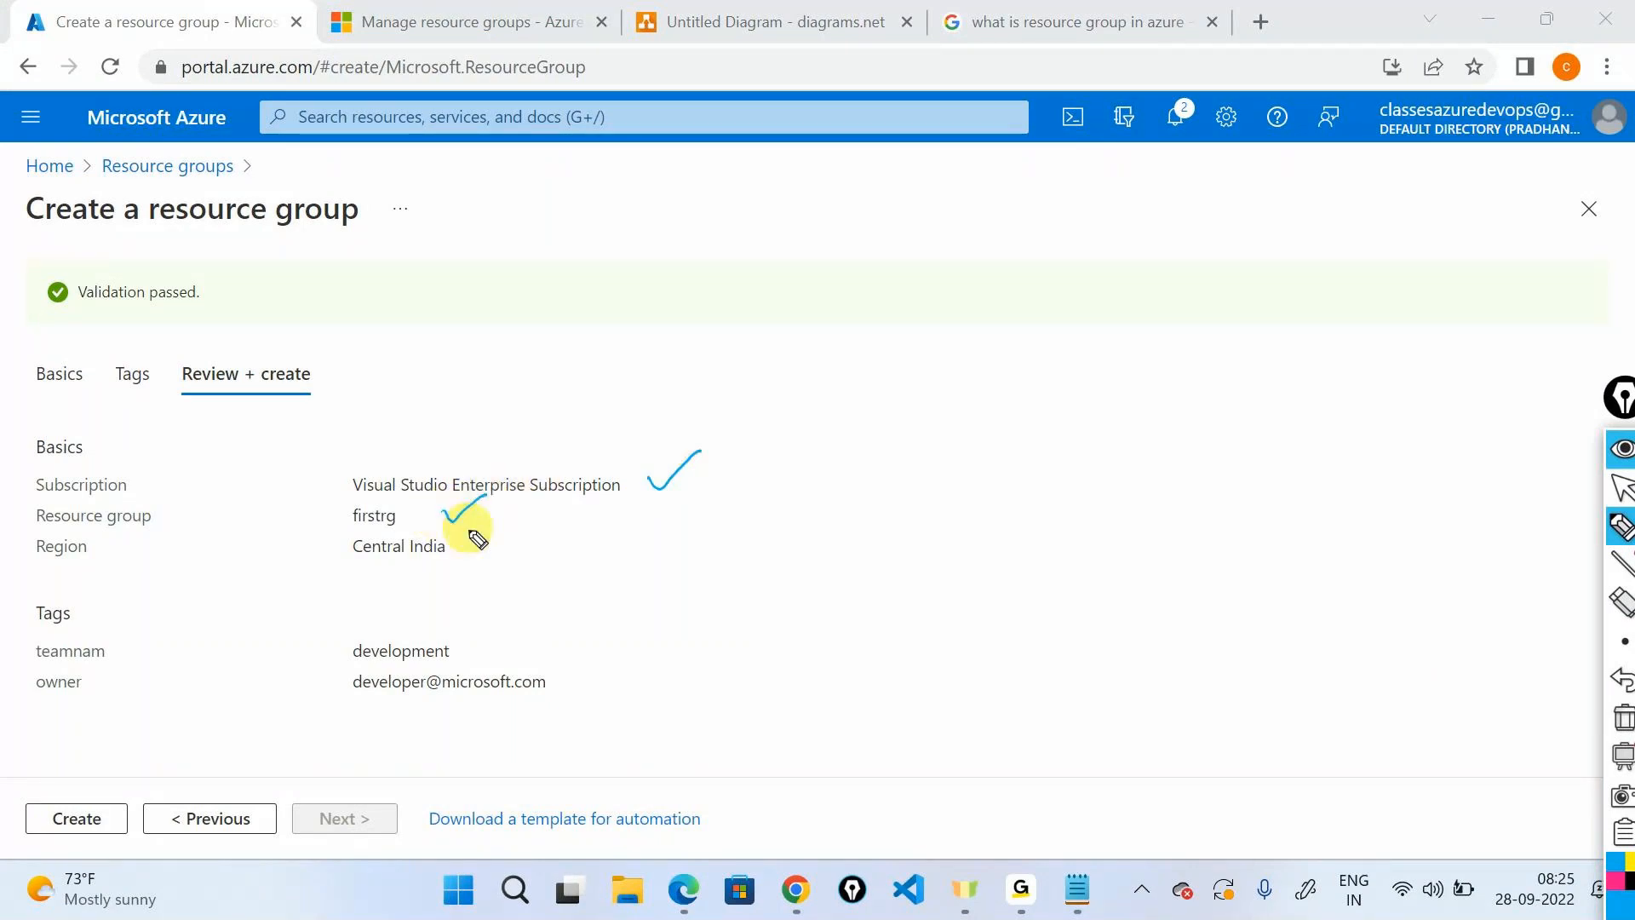
left_click_drag(468, 550, 515, 516)
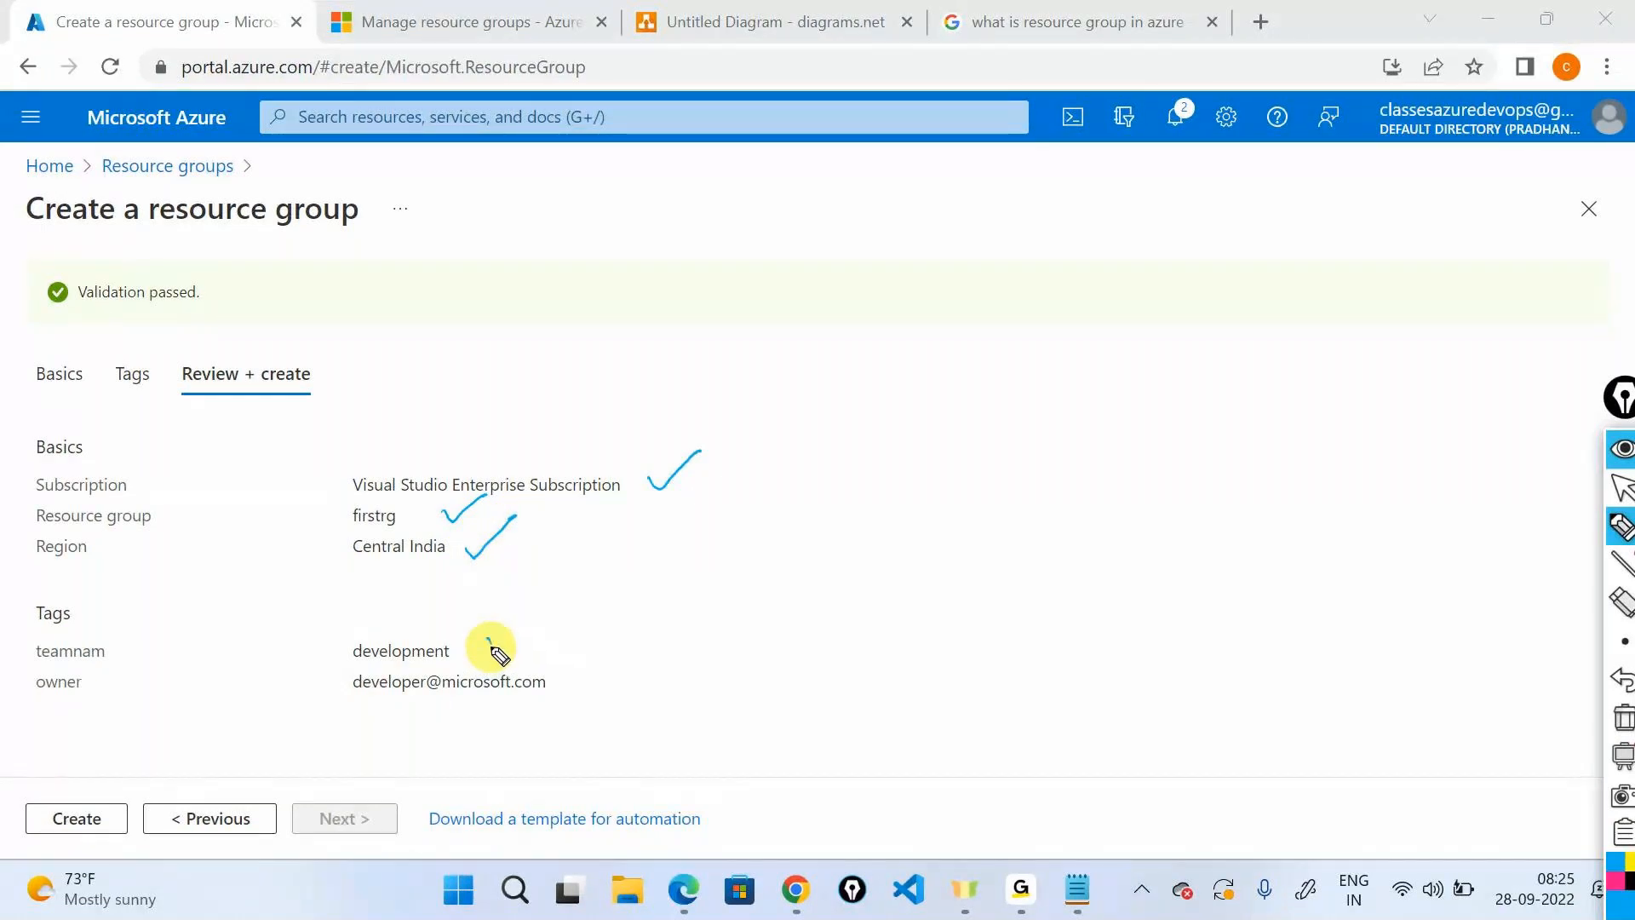
left_click_drag(51, 599, 19, 611)
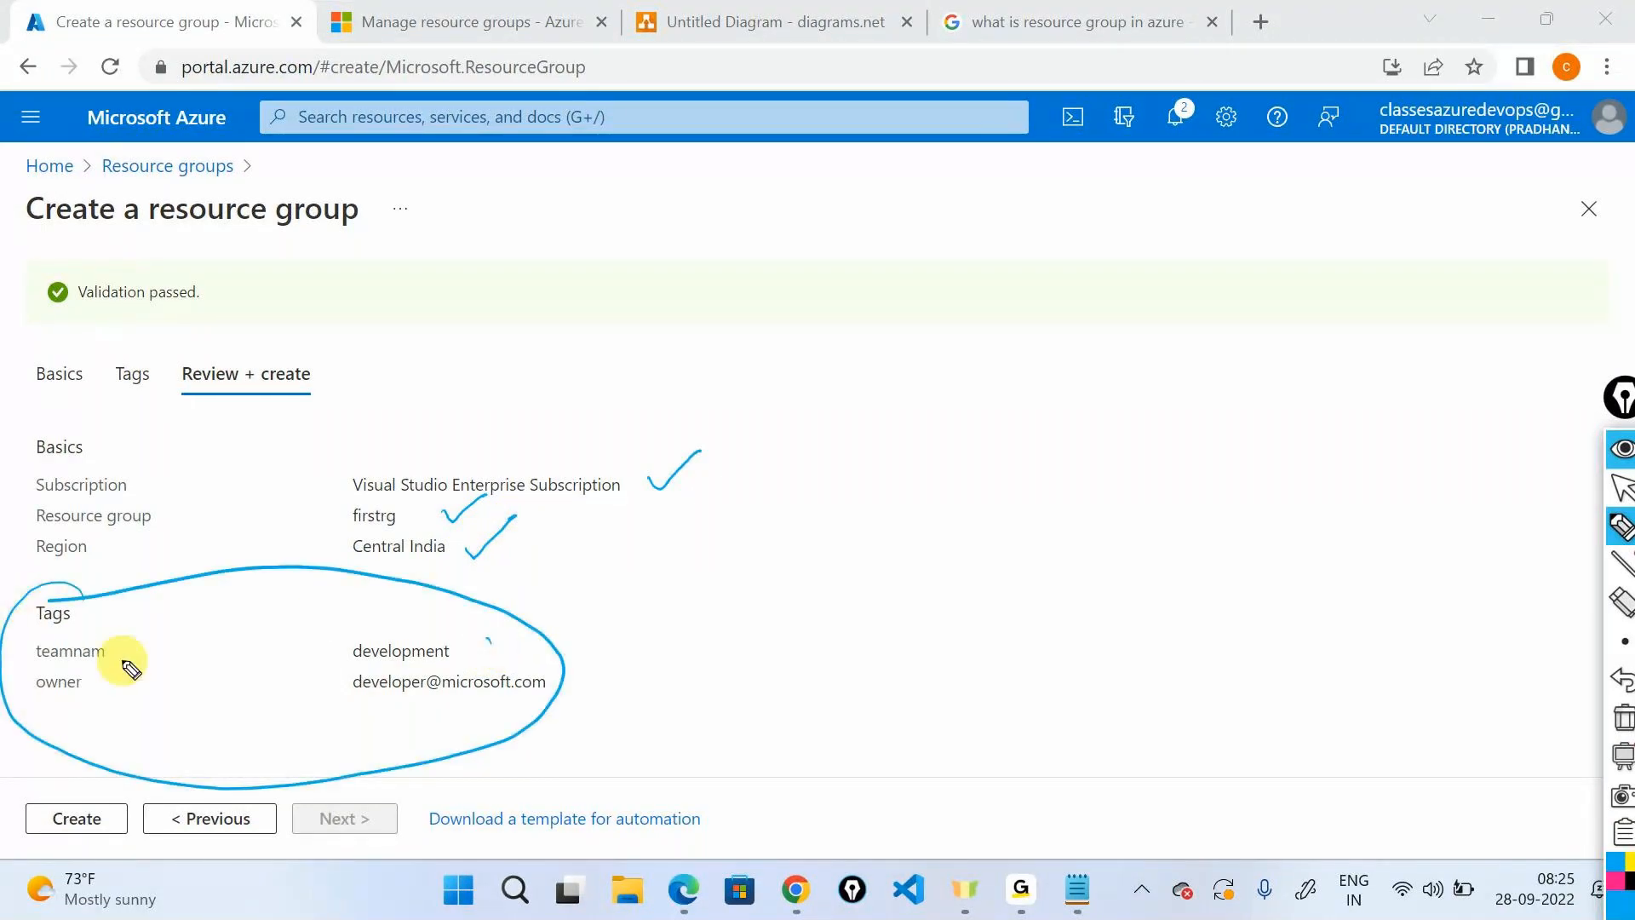
left_click_drag(120, 651, 149, 638)
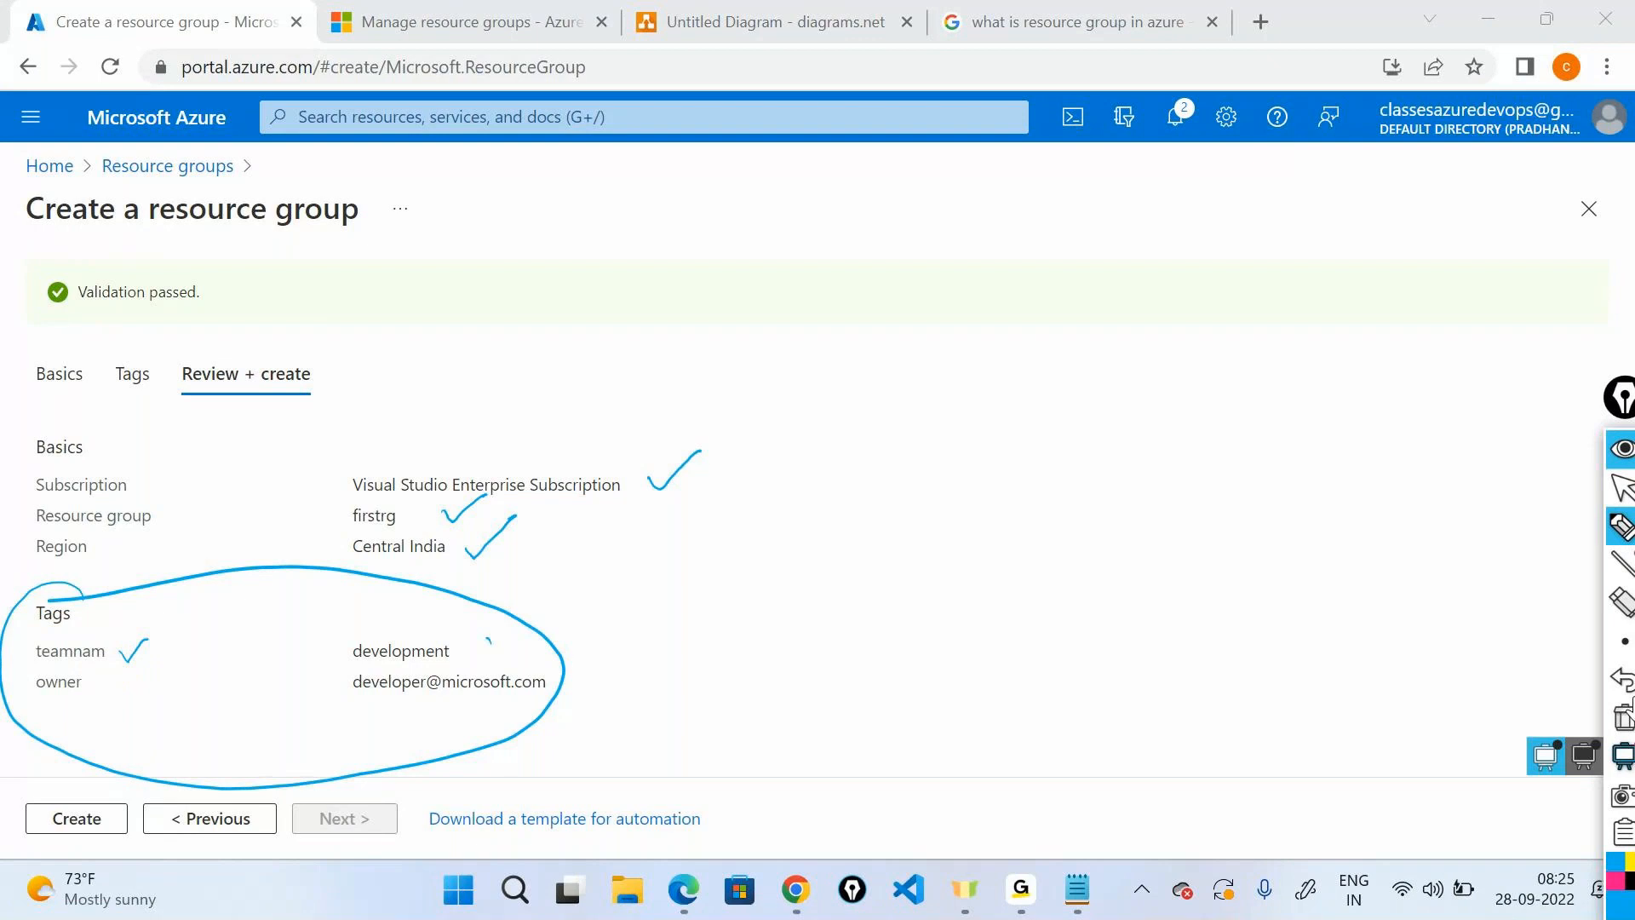
Correct the tag name to teamname, revalidate, and create the firstrg resource group.
left_click(212, 818)
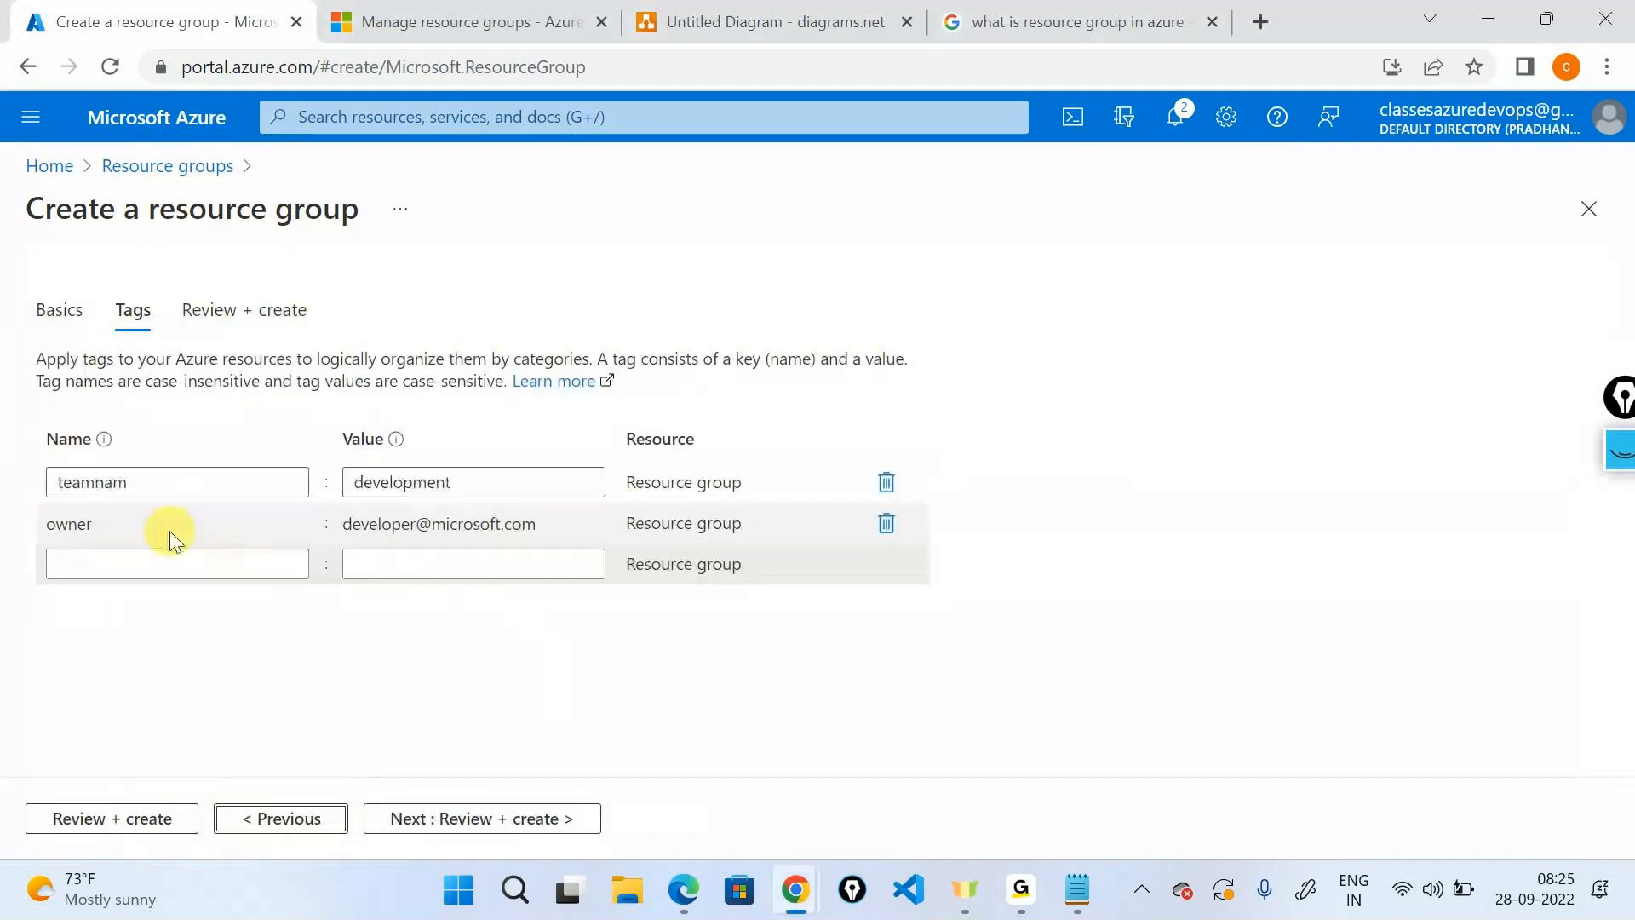
left_click(193, 482)
type("e")
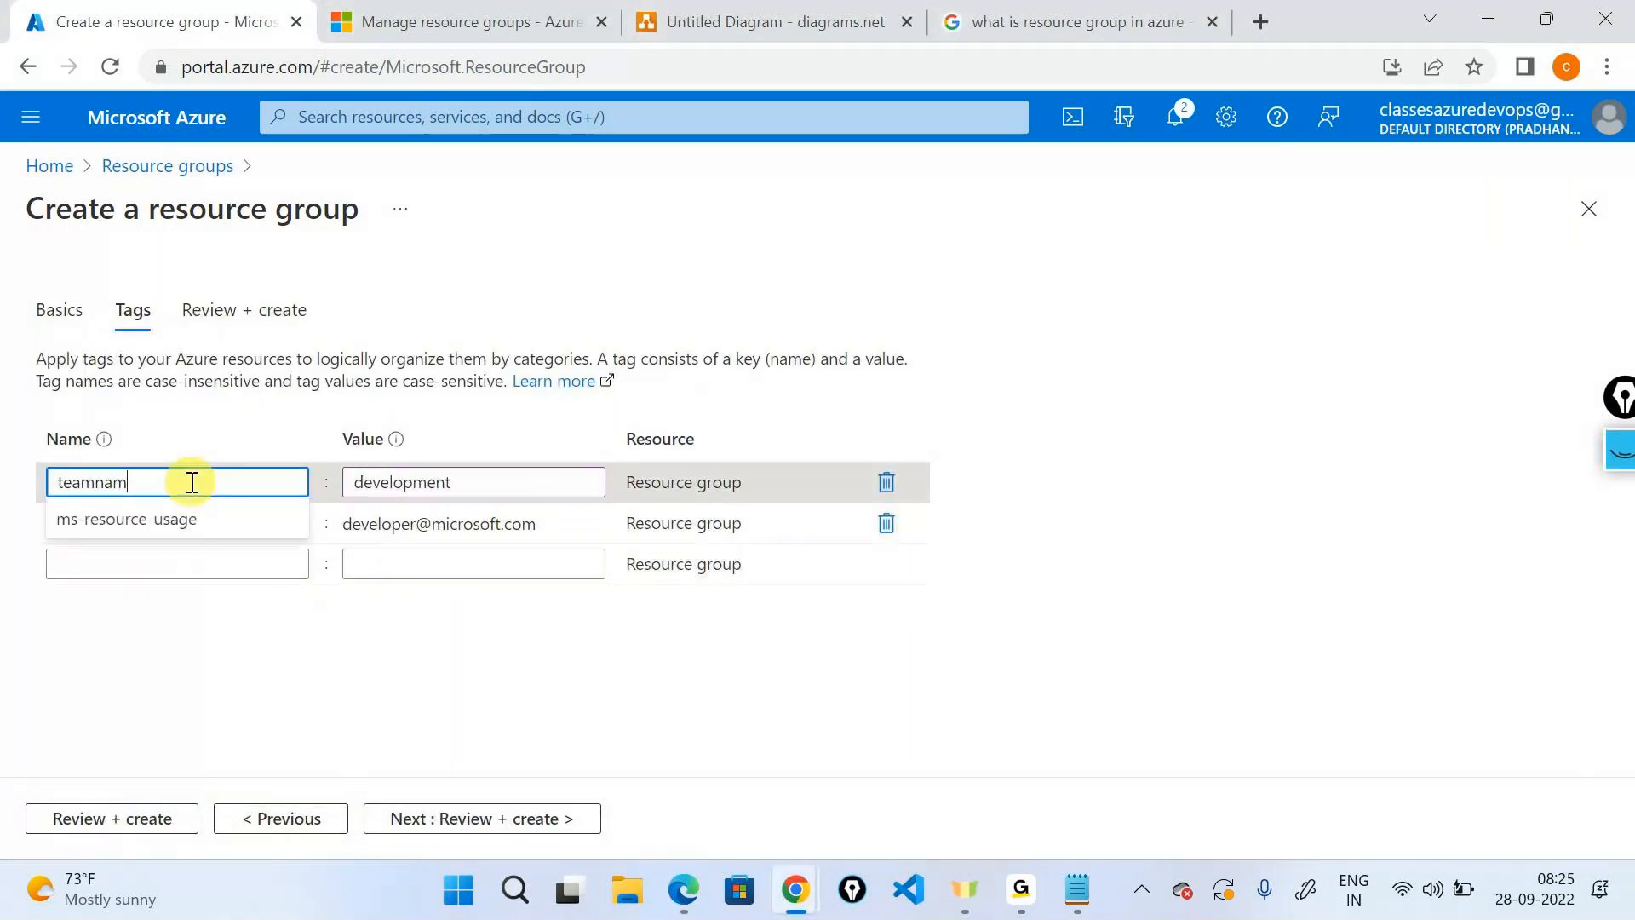
left_click(528, 806)
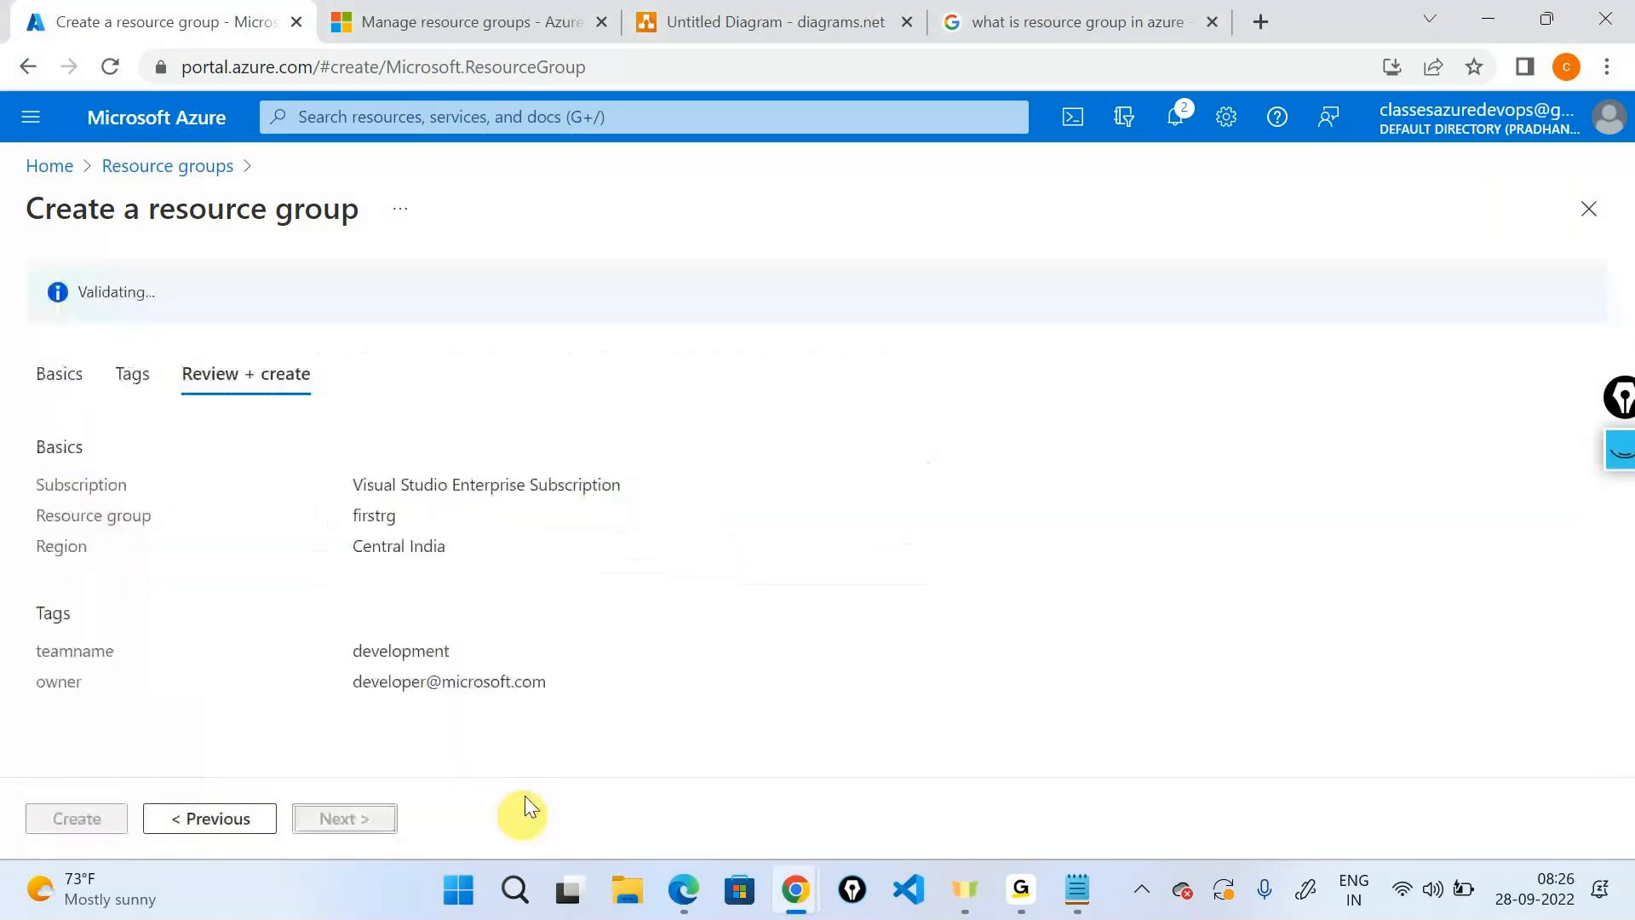
double_click(66, 650)
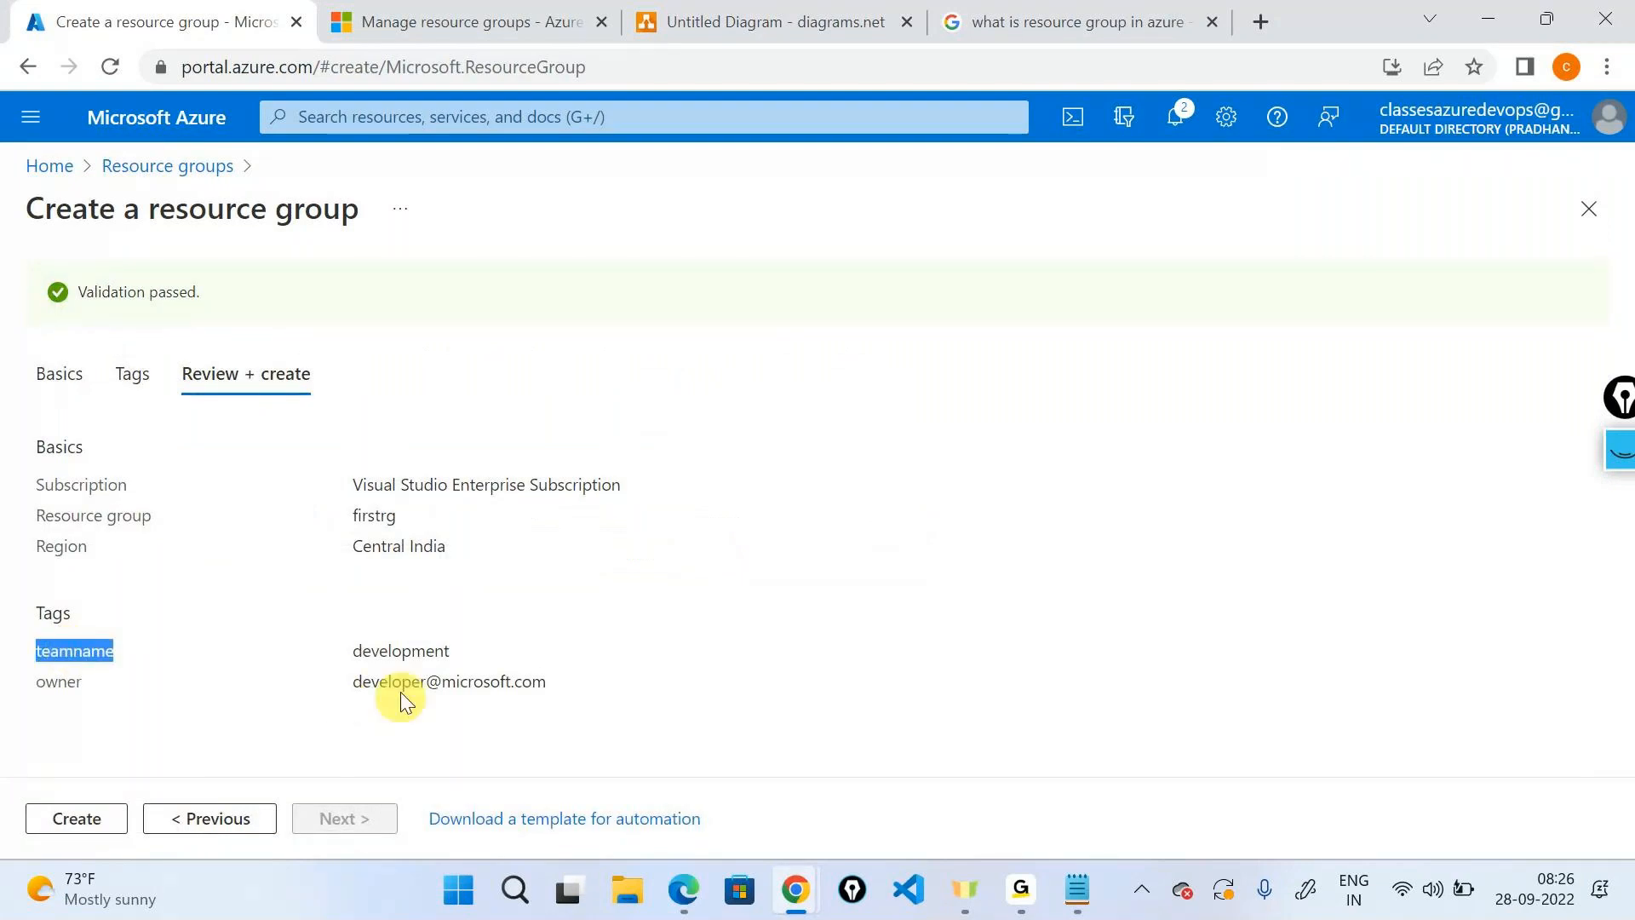
double_click(57, 681)
left_click(458, 511)
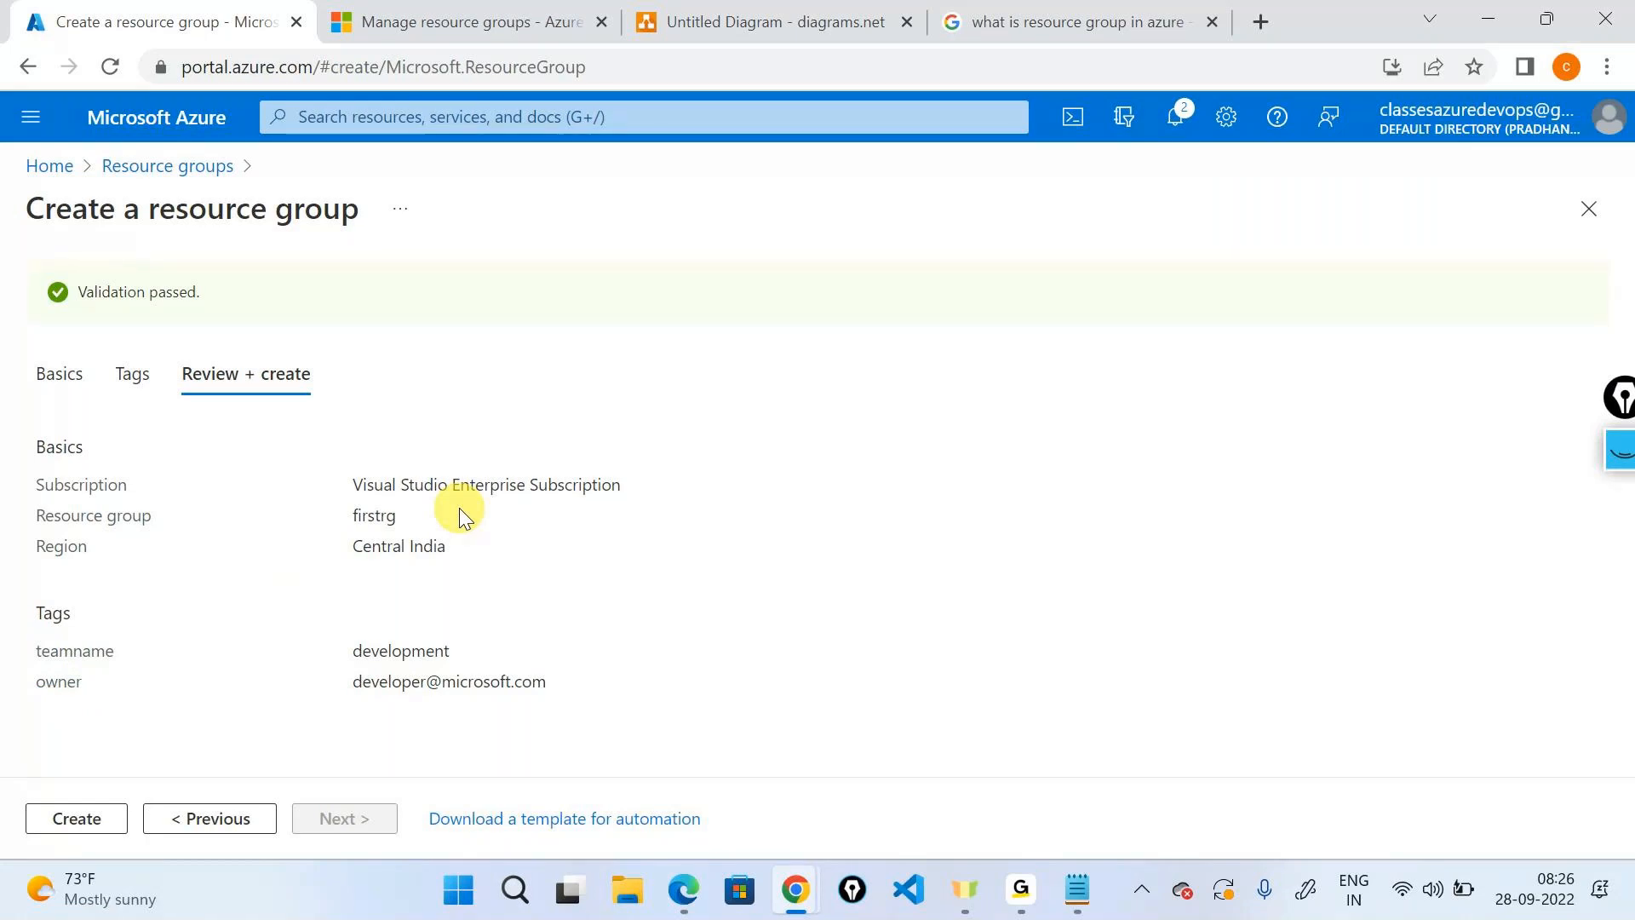
left_click(83, 818)
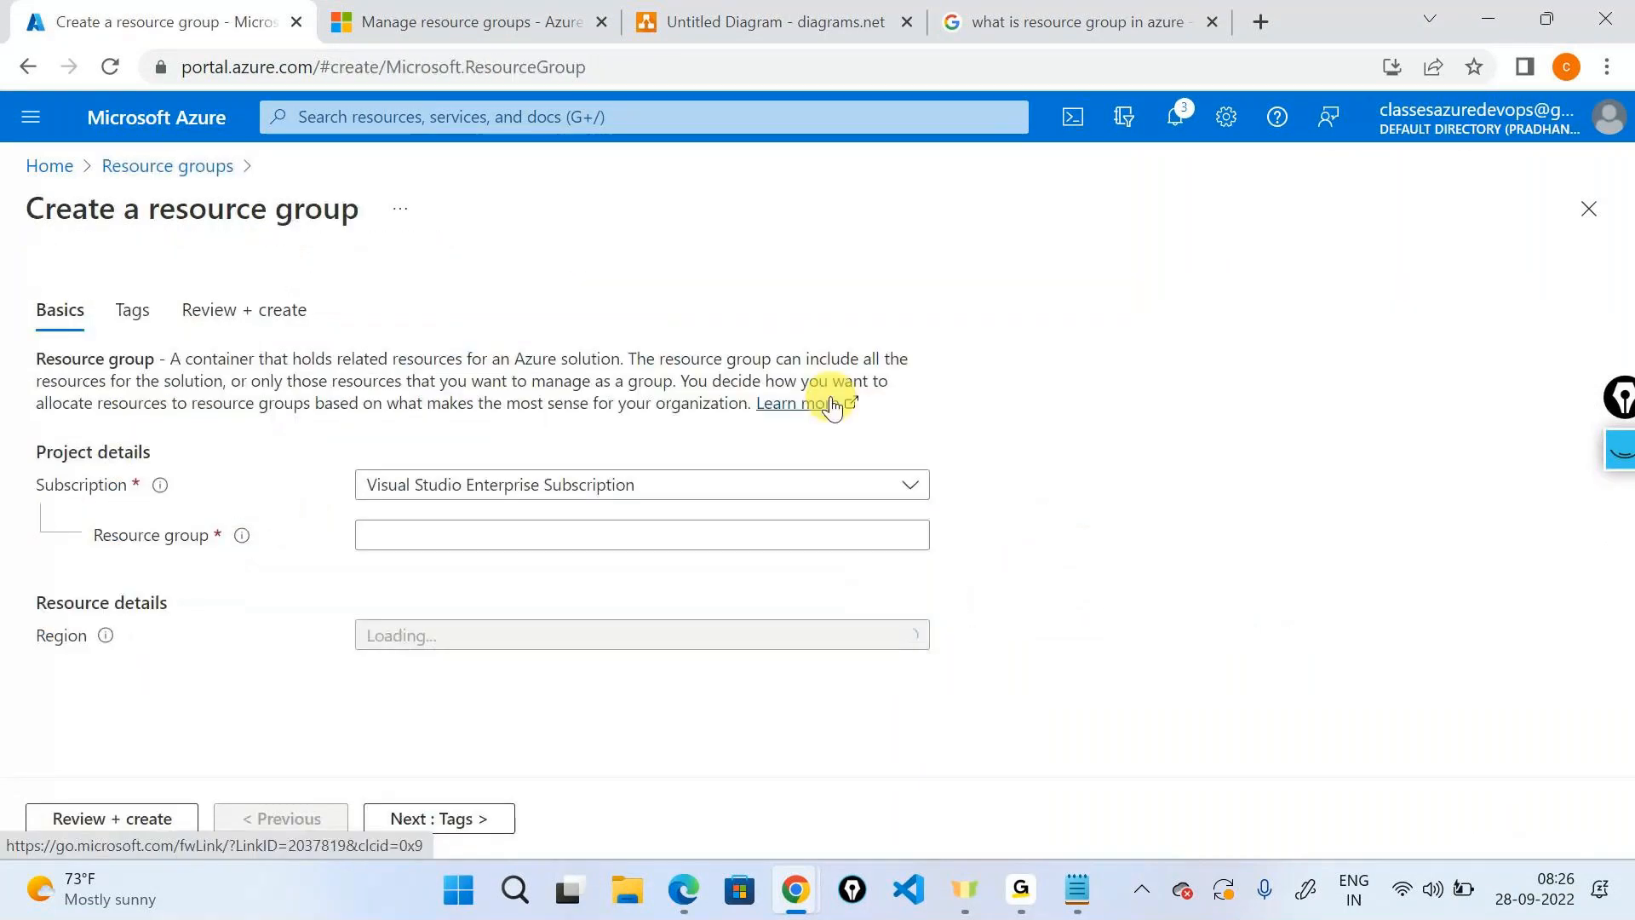
Name the new resource group secondrg with region Central India and proceed to Tags.
left_click(616, 536)
type("se")
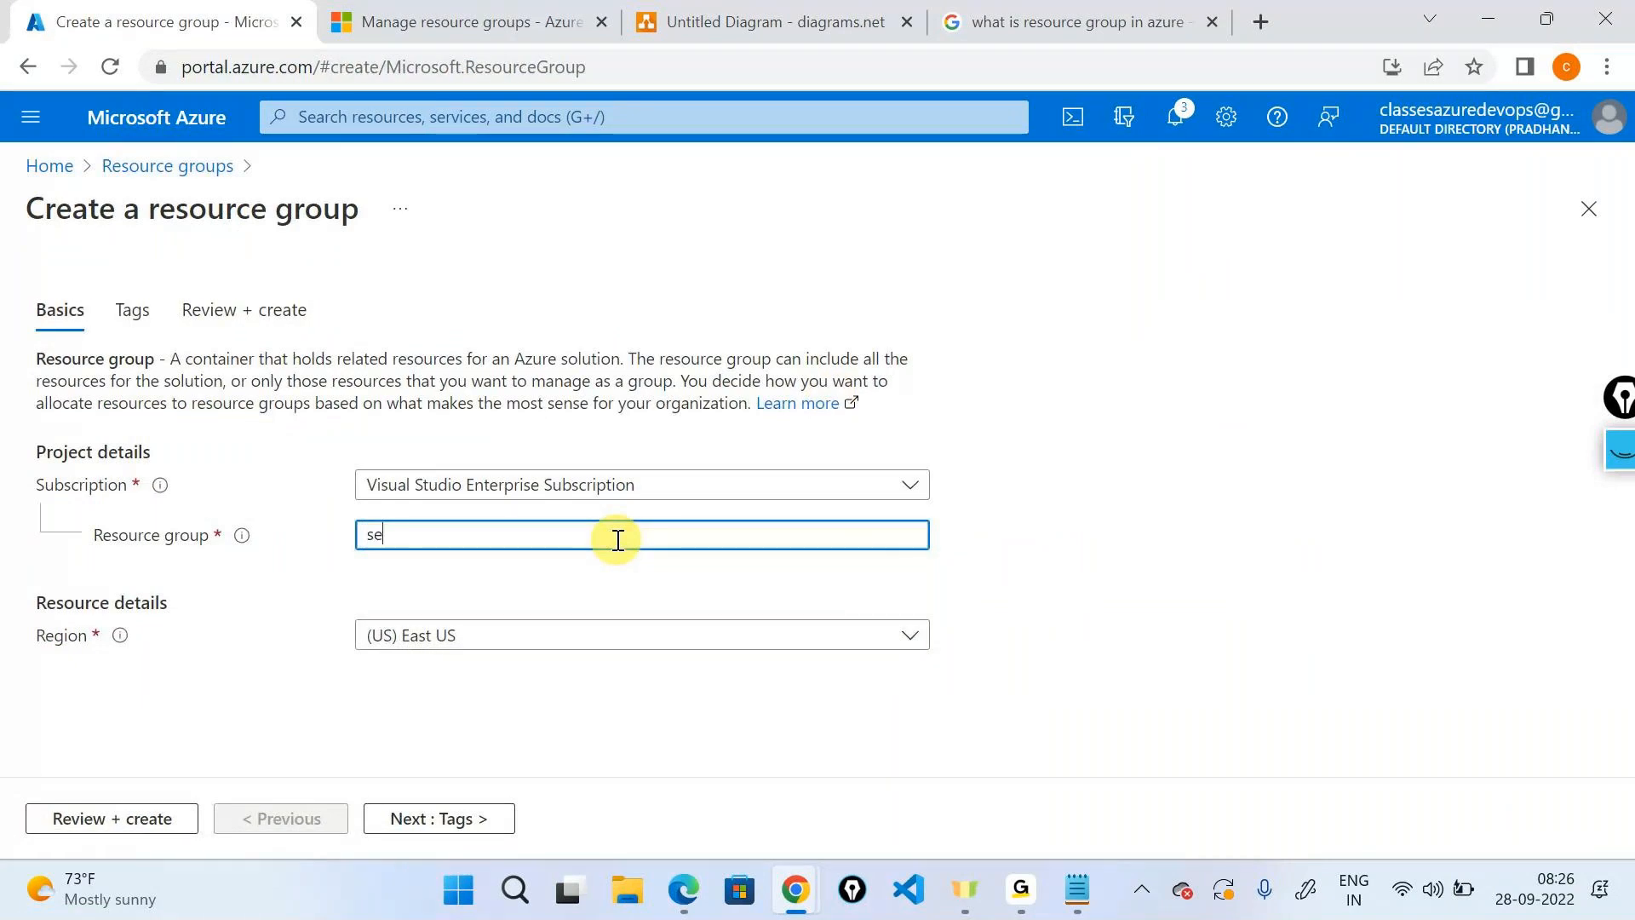
type("condrg")
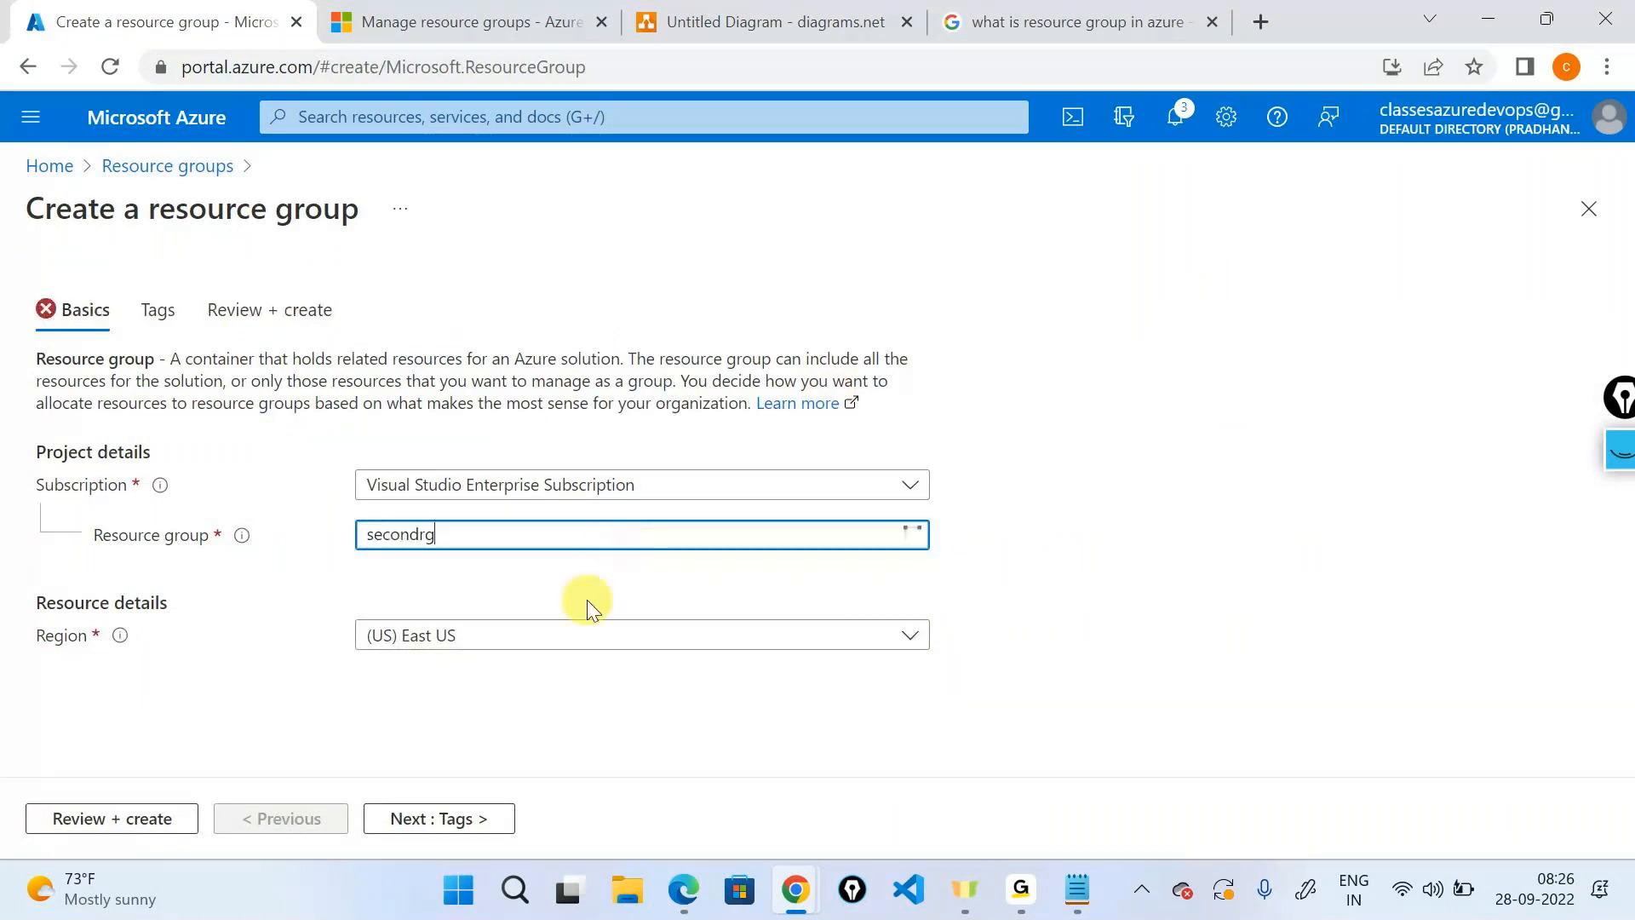
left_click(557, 637)
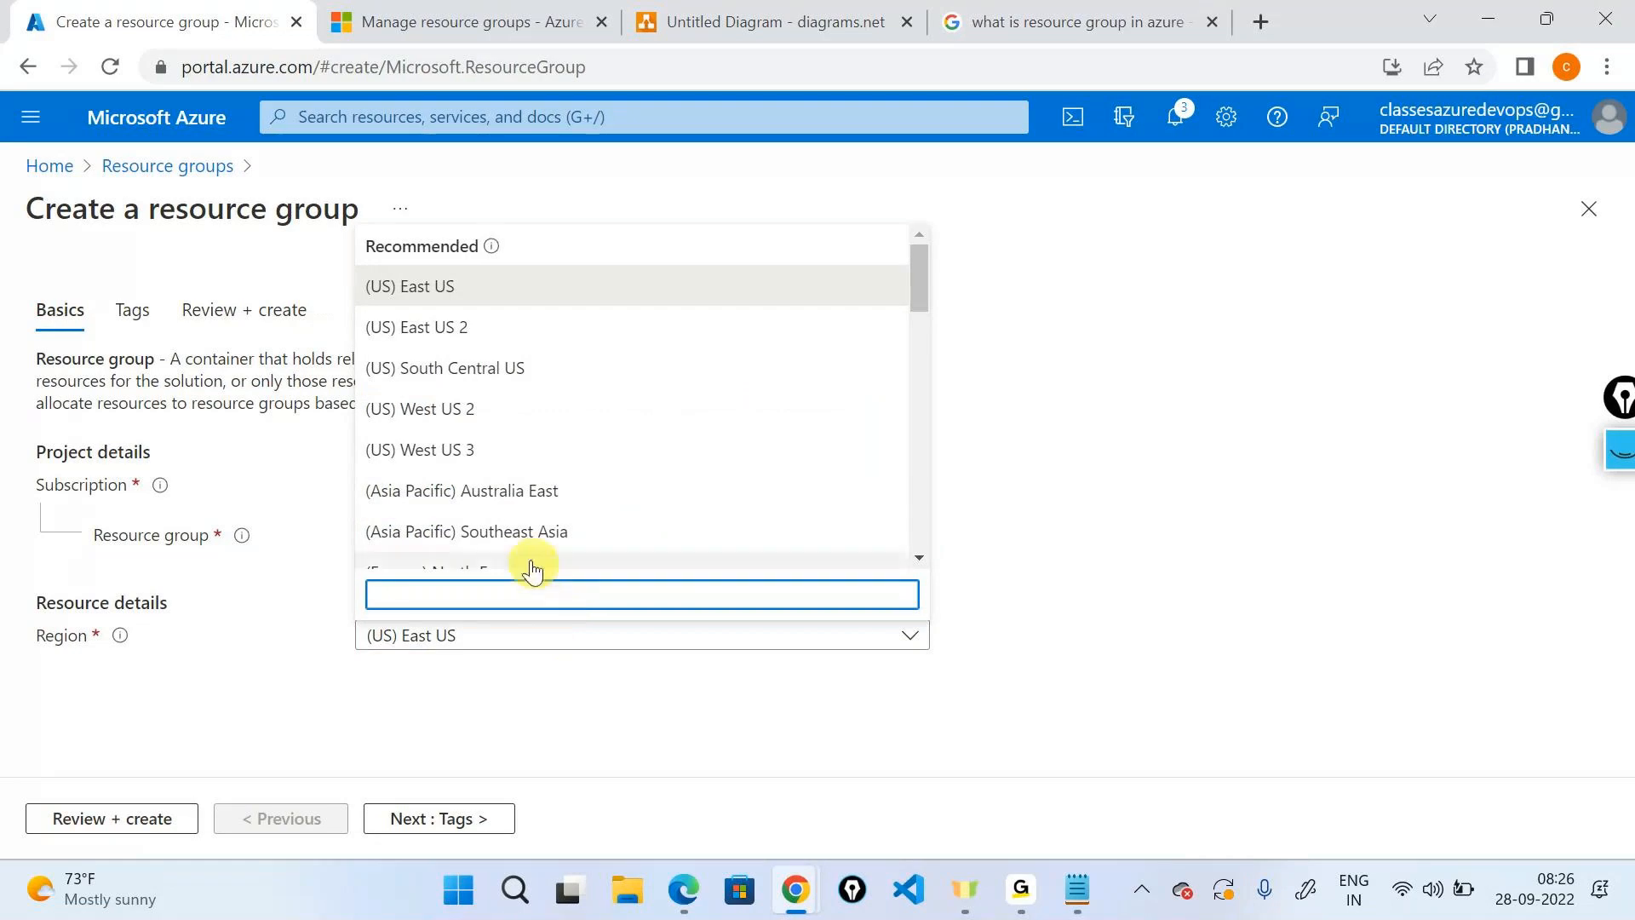
type("India")
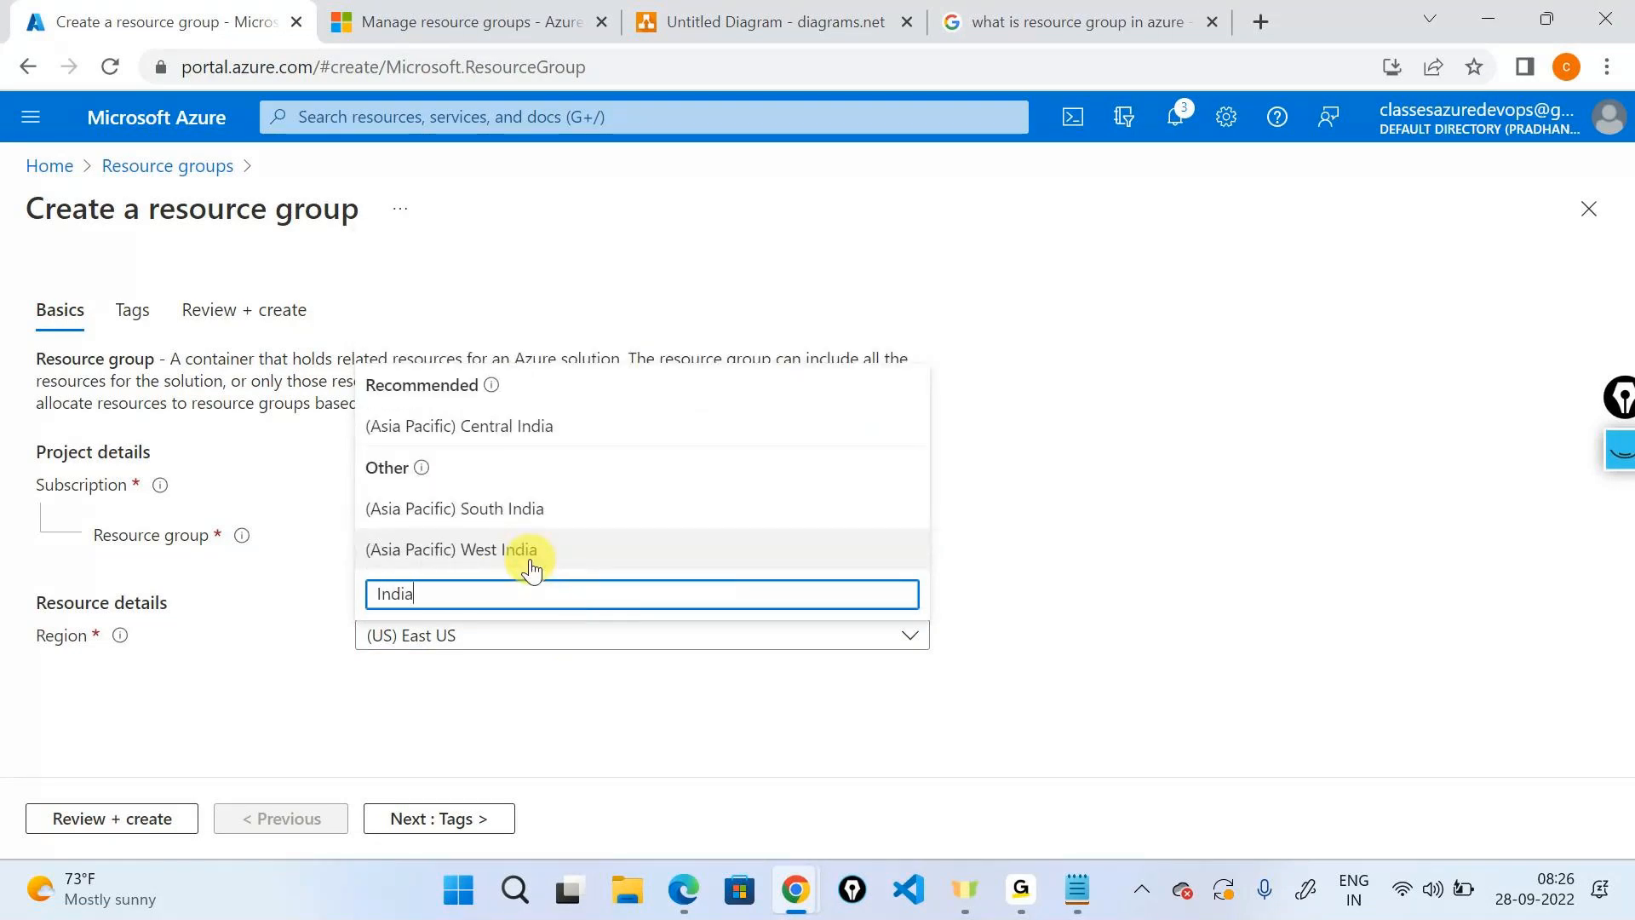
left_click(468, 423)
left_click(430, 818)
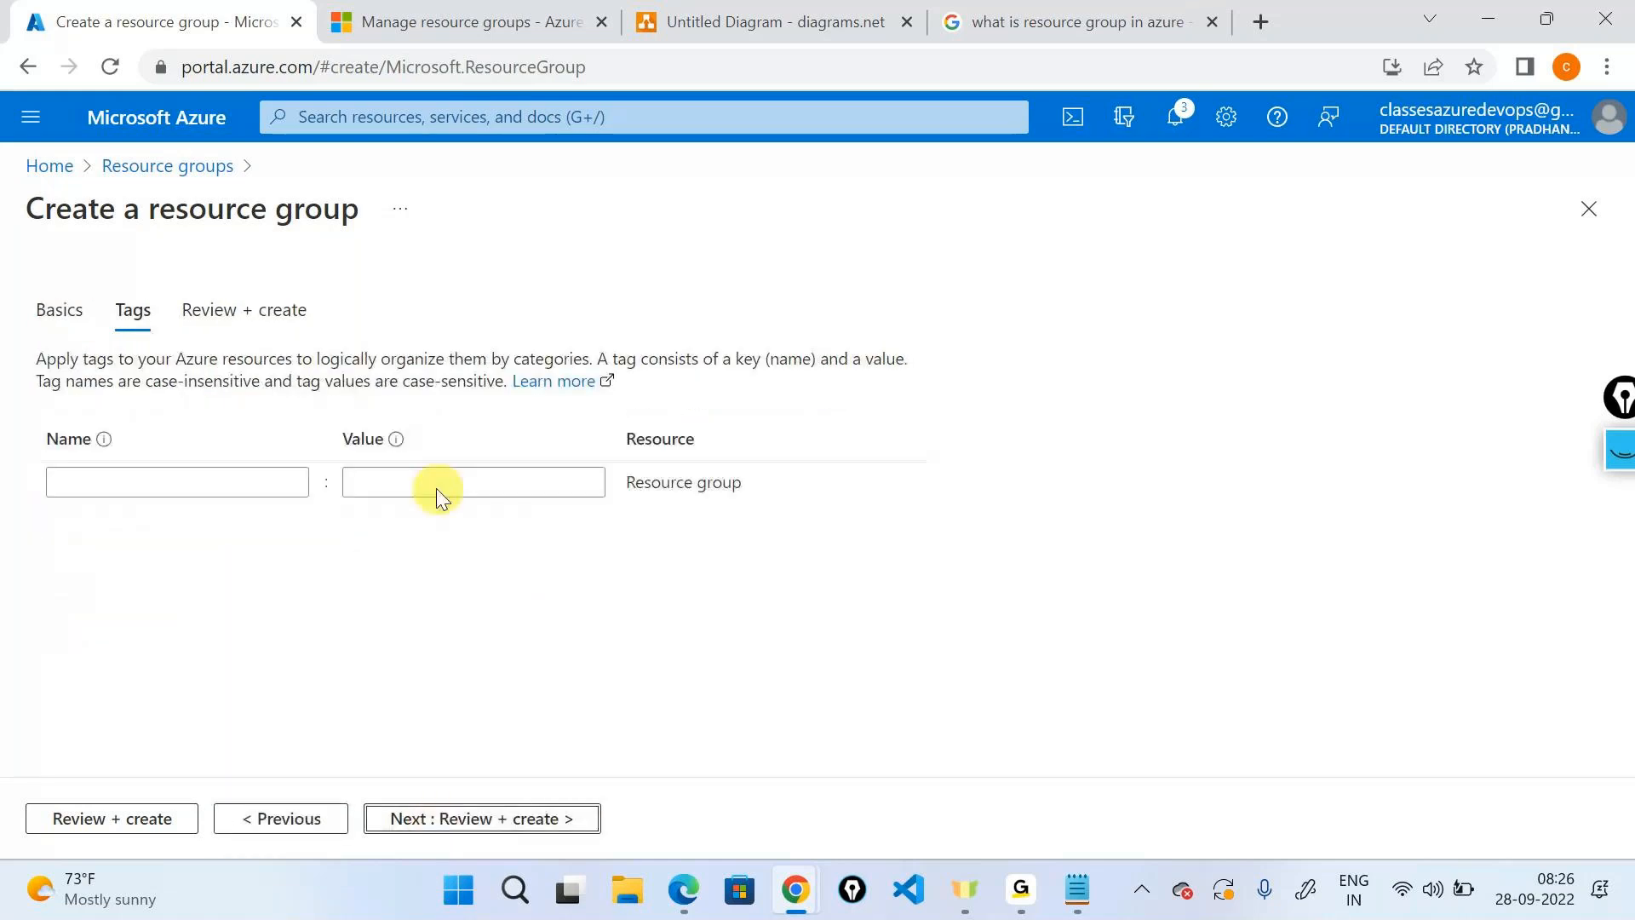
Add tags teamname = qa and owner = a QA e-mail address, then go to review.
left_click(208, 482)
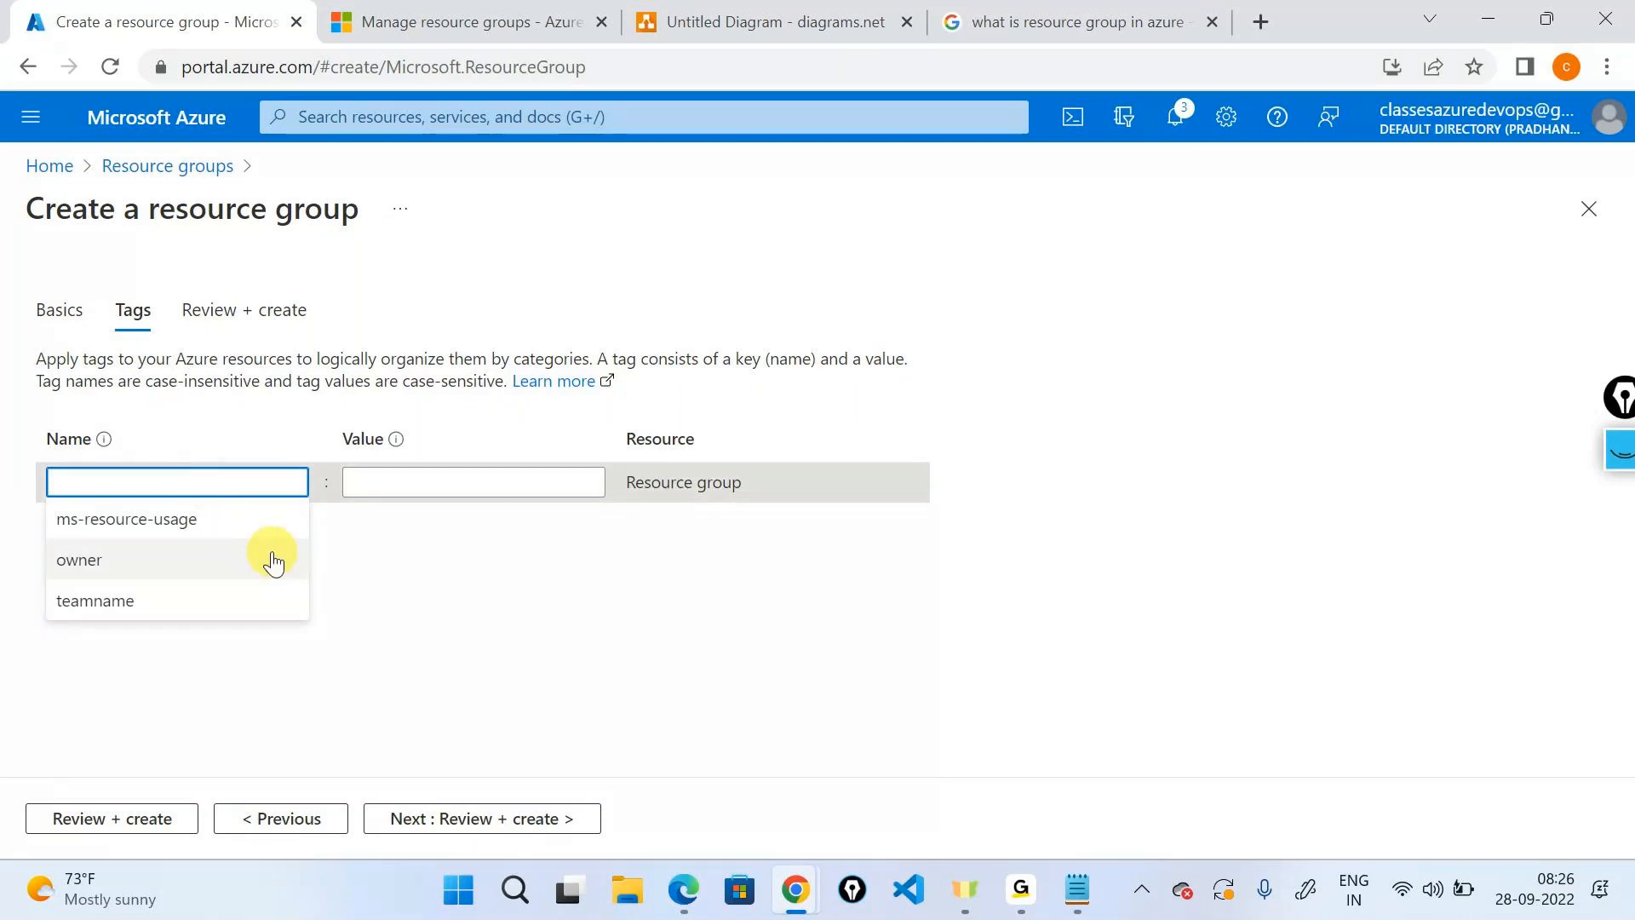
left_click(255, 600)
left_click(463, 485)
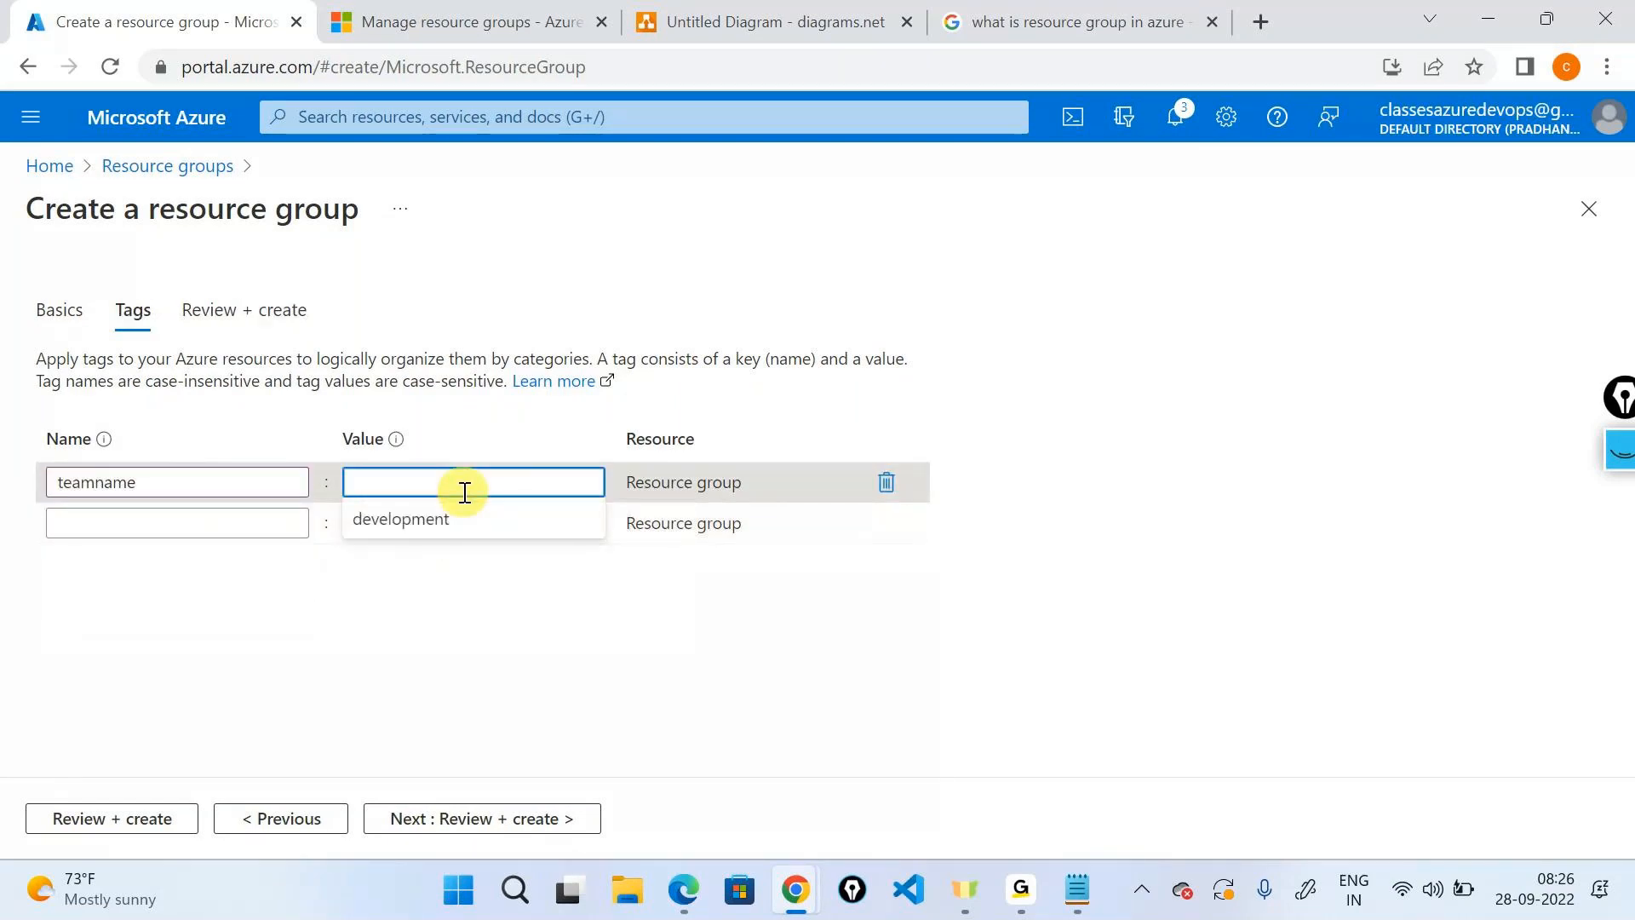
type("qa")
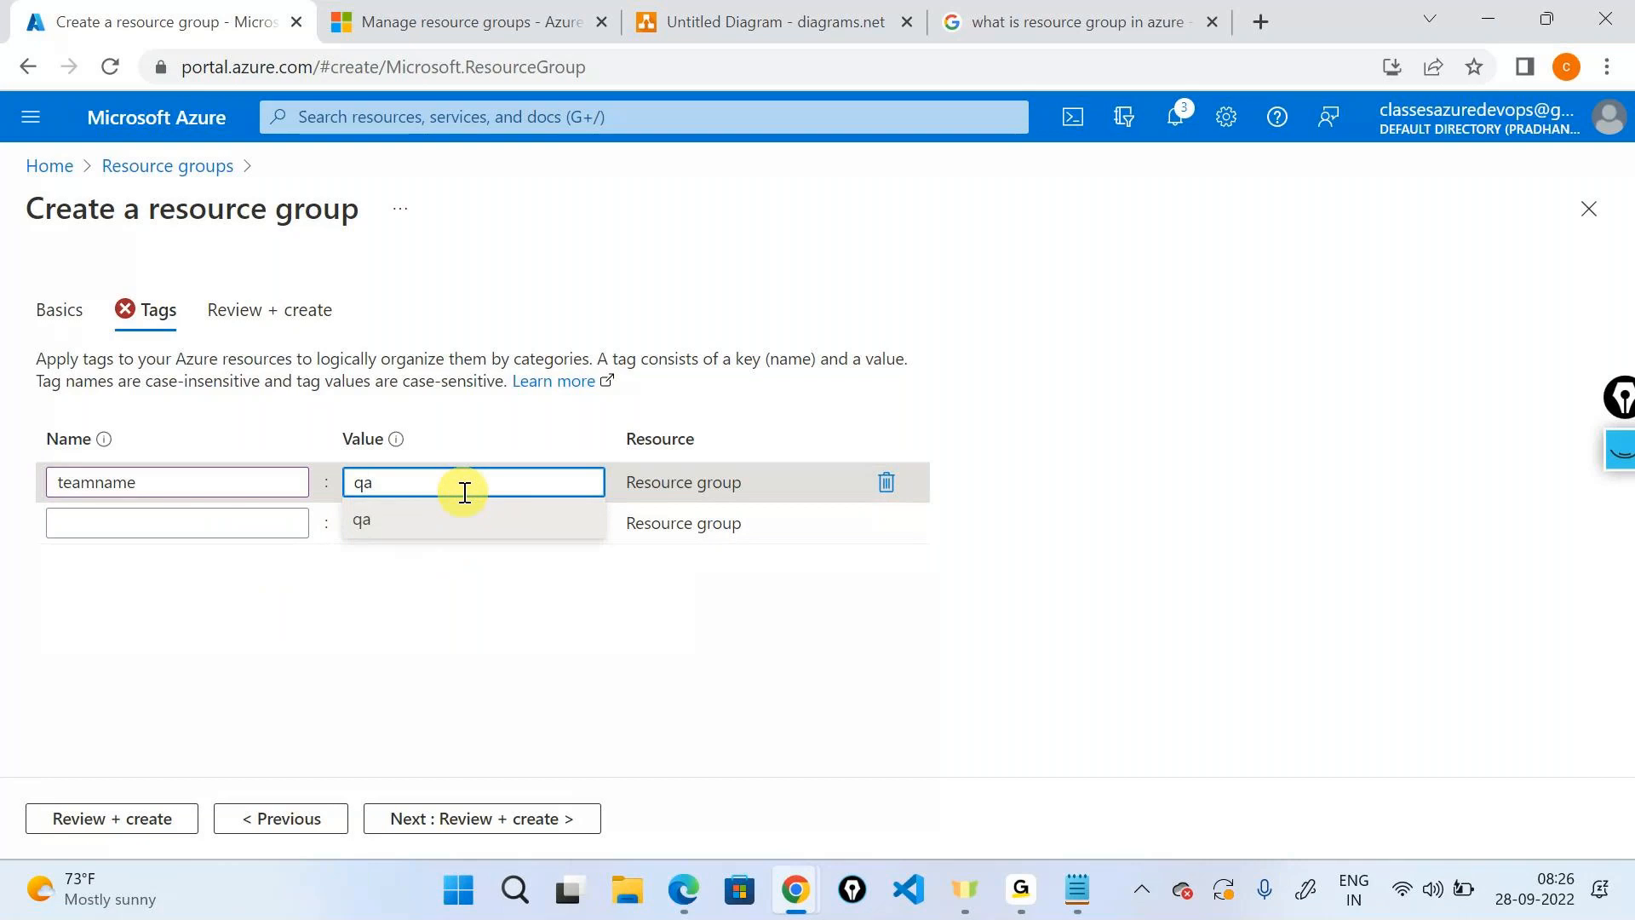
key("Tab")
type("owner")
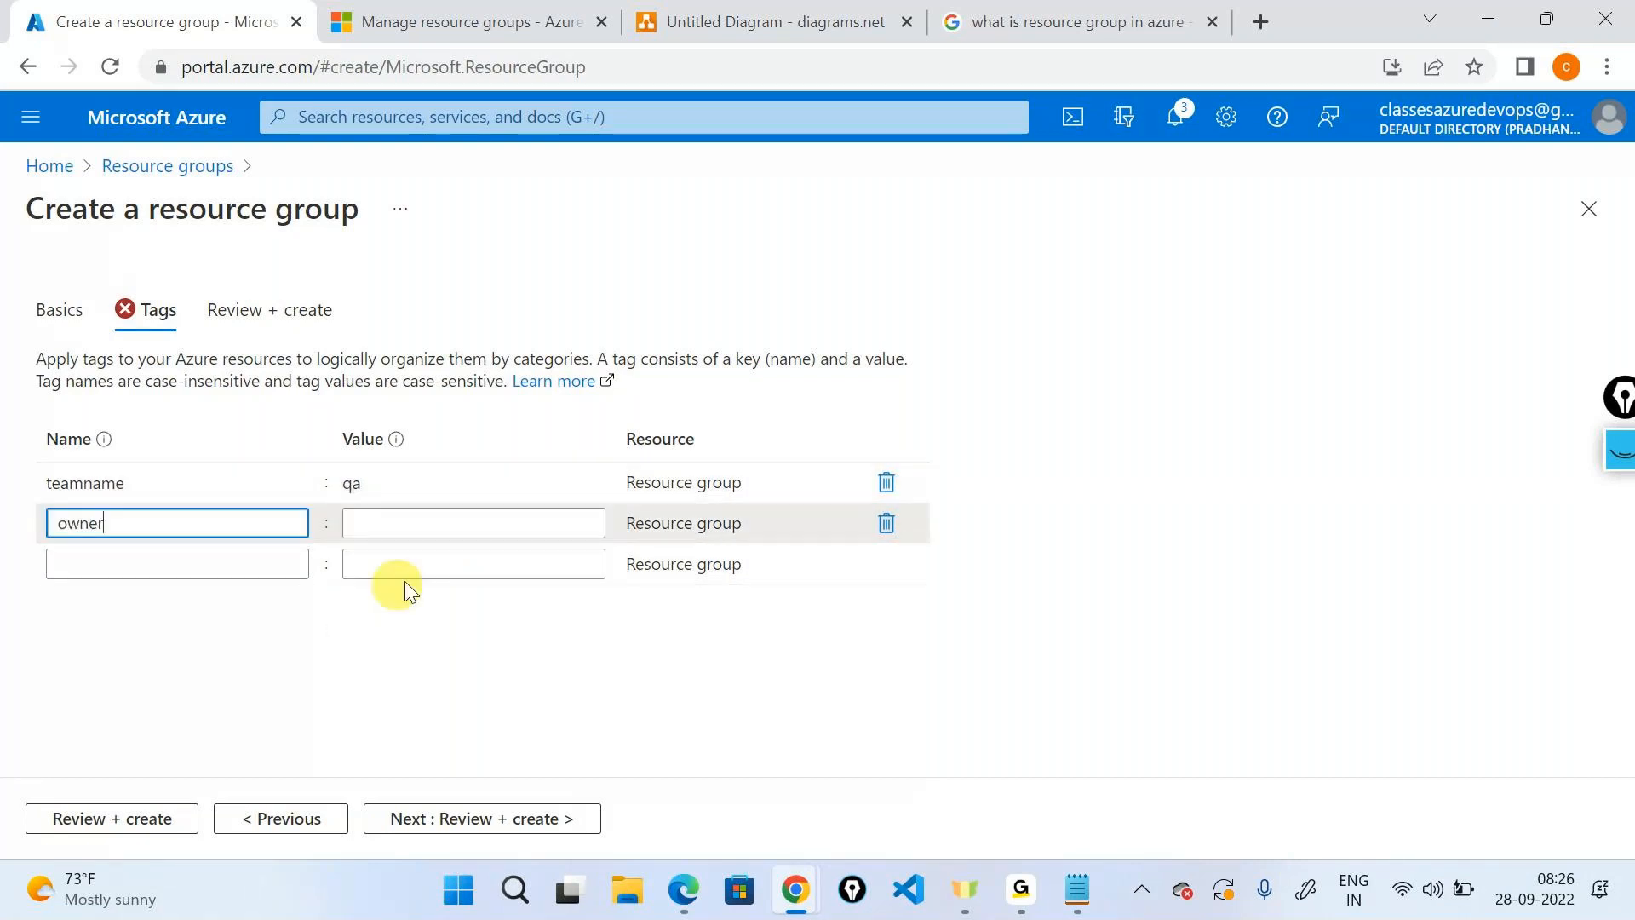
left_click(435, 533)
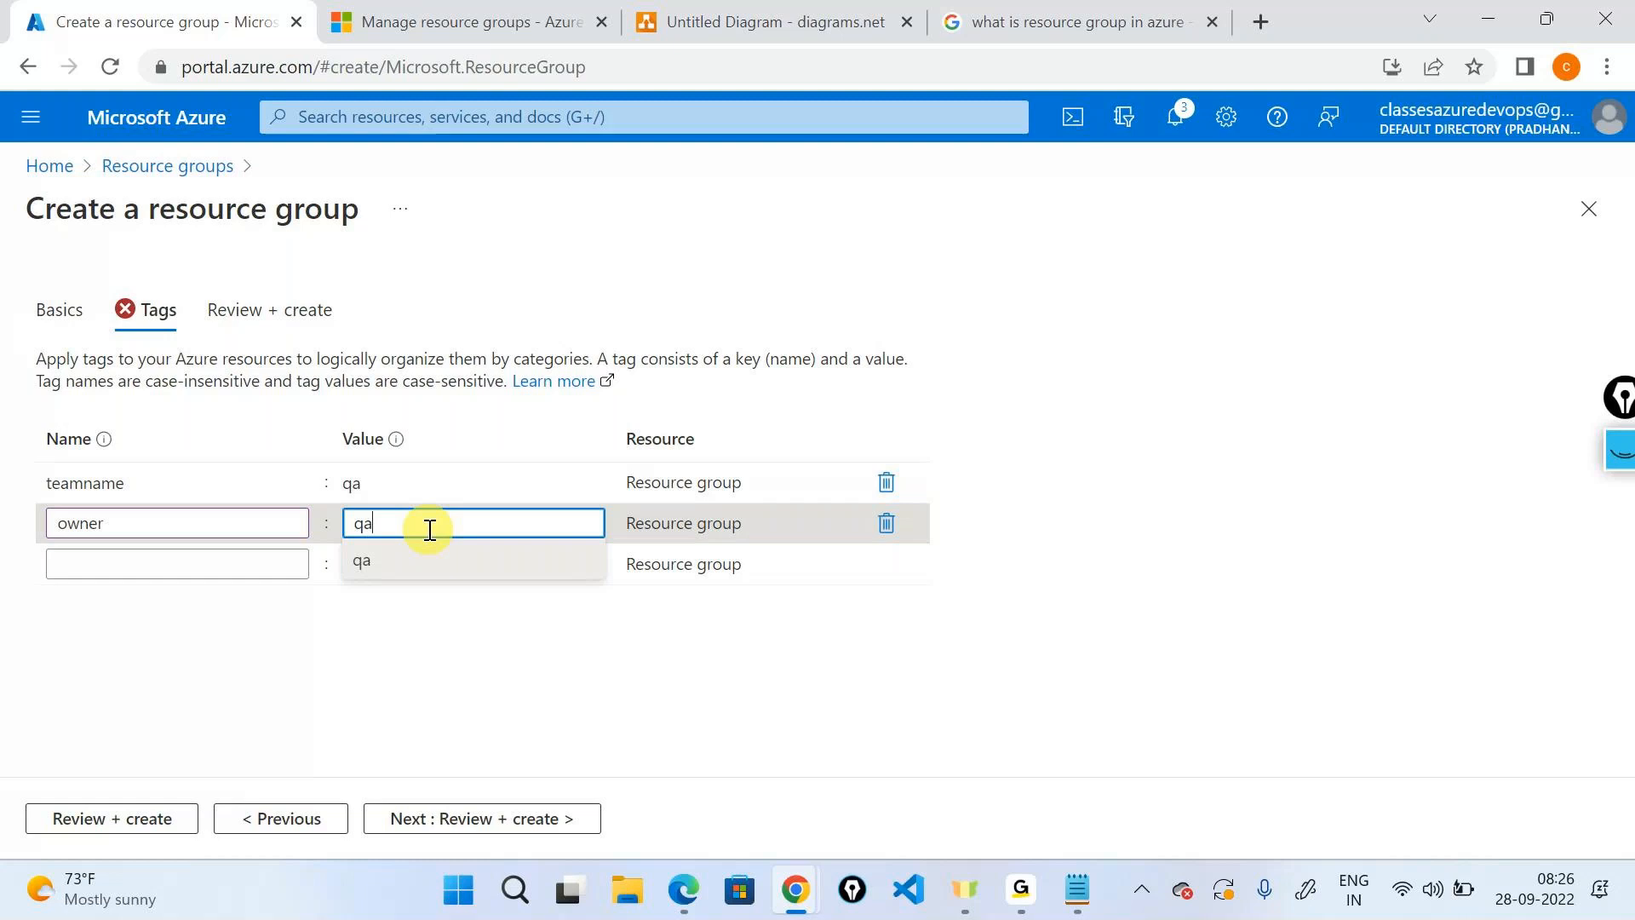
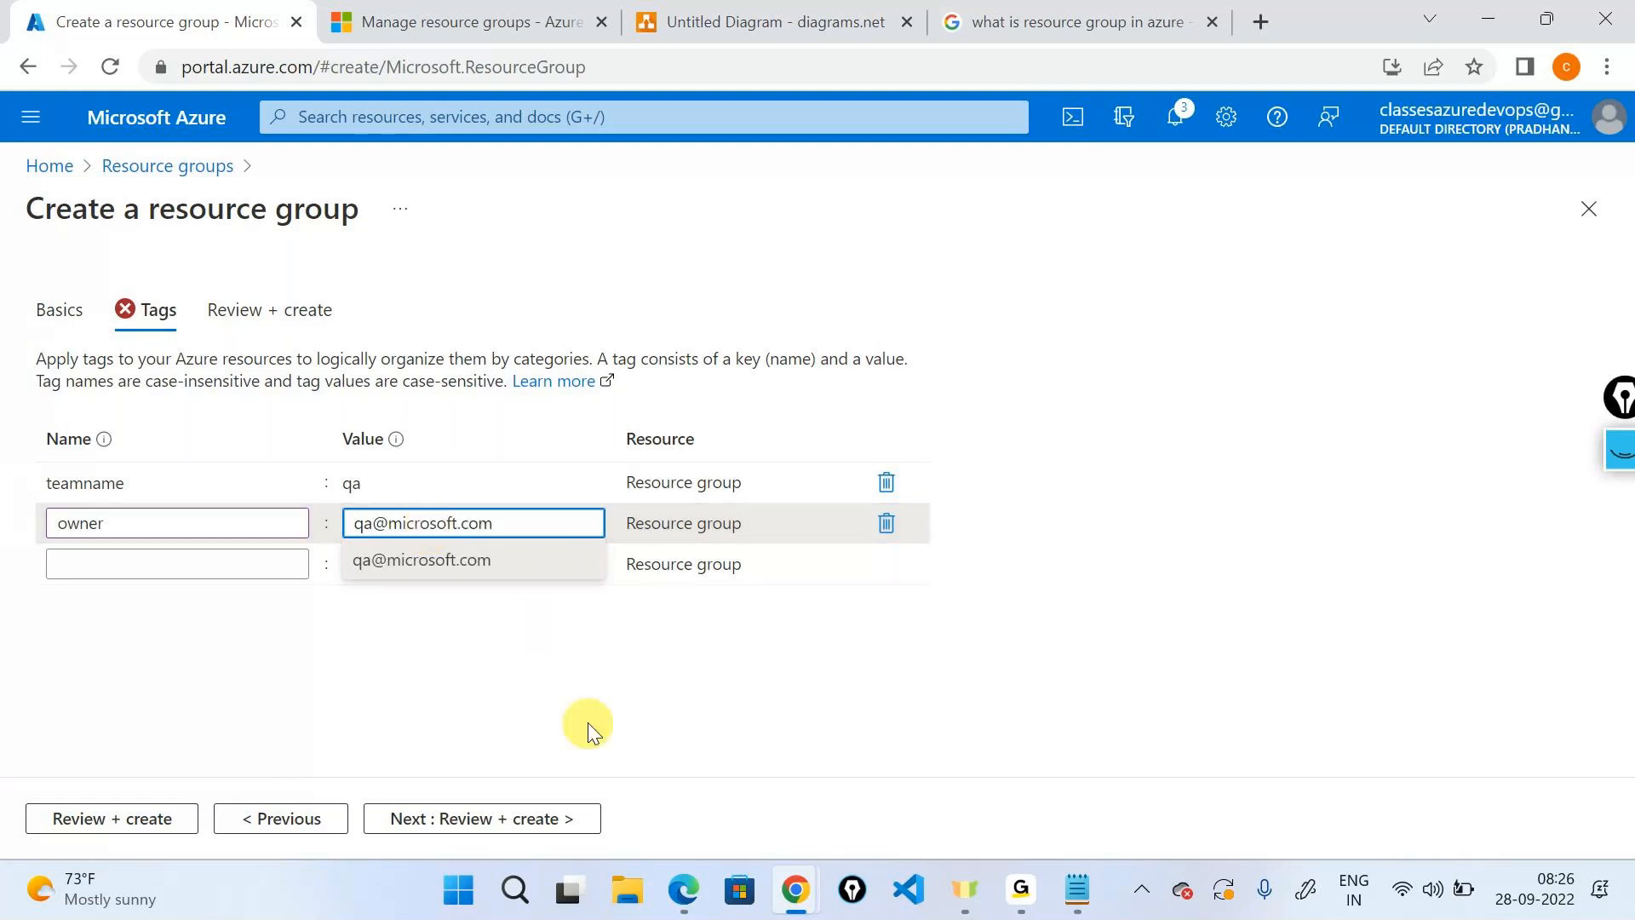
left_click(547, 815)
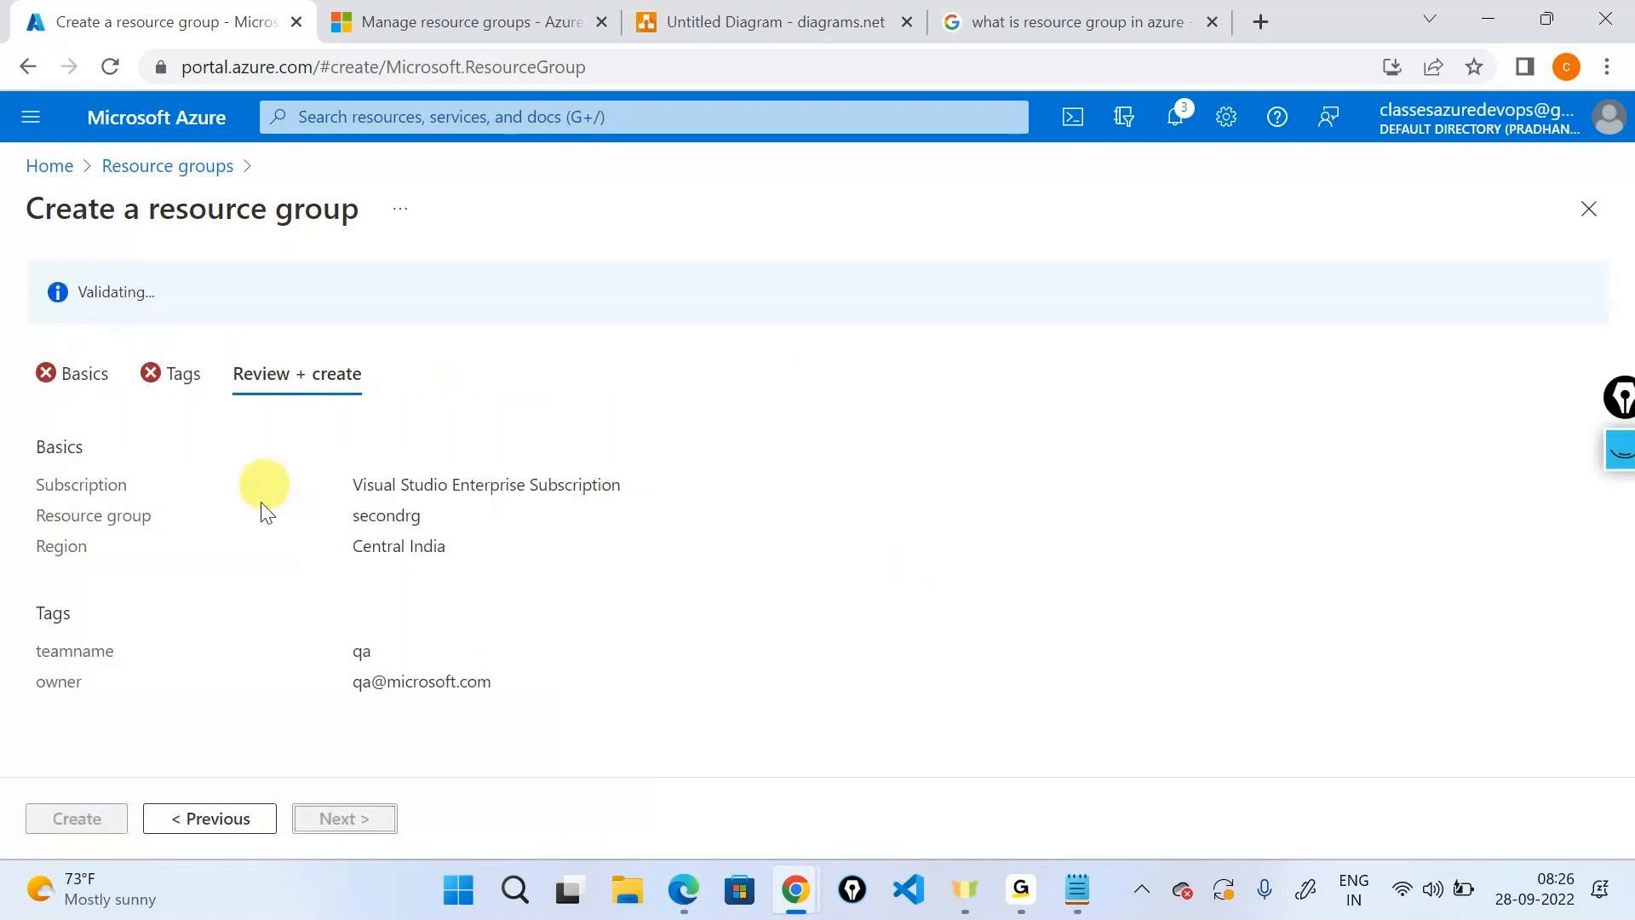
Create secondrg, then start another resource group form and abandon it.
left_click(75, 818)
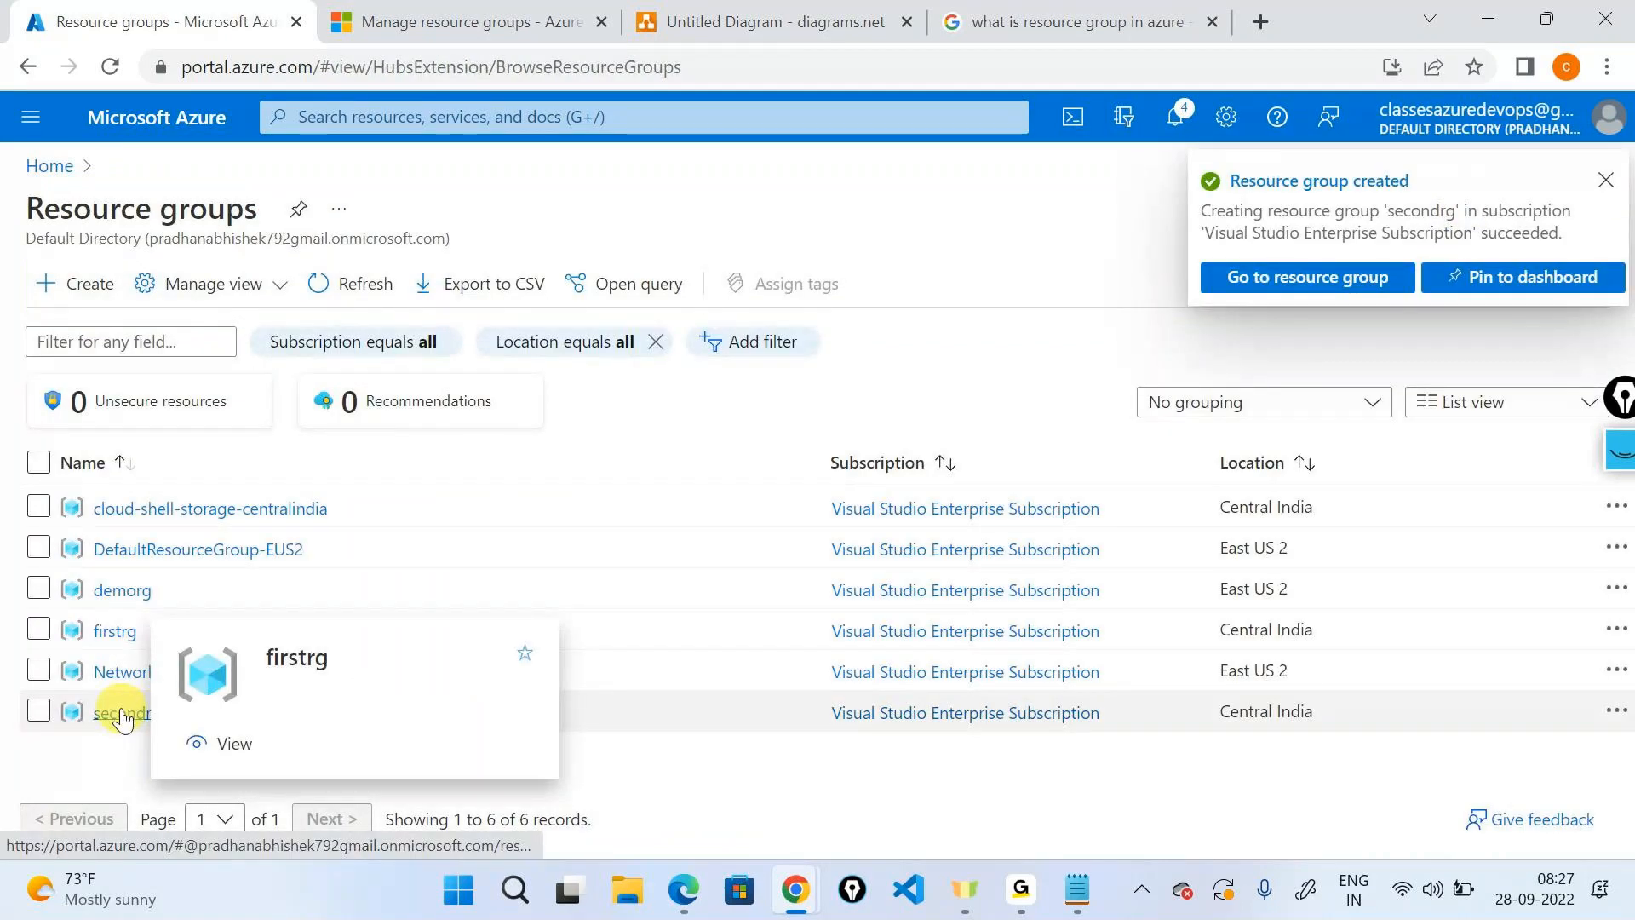
left_click(77, 284)
left_click(578, 536)
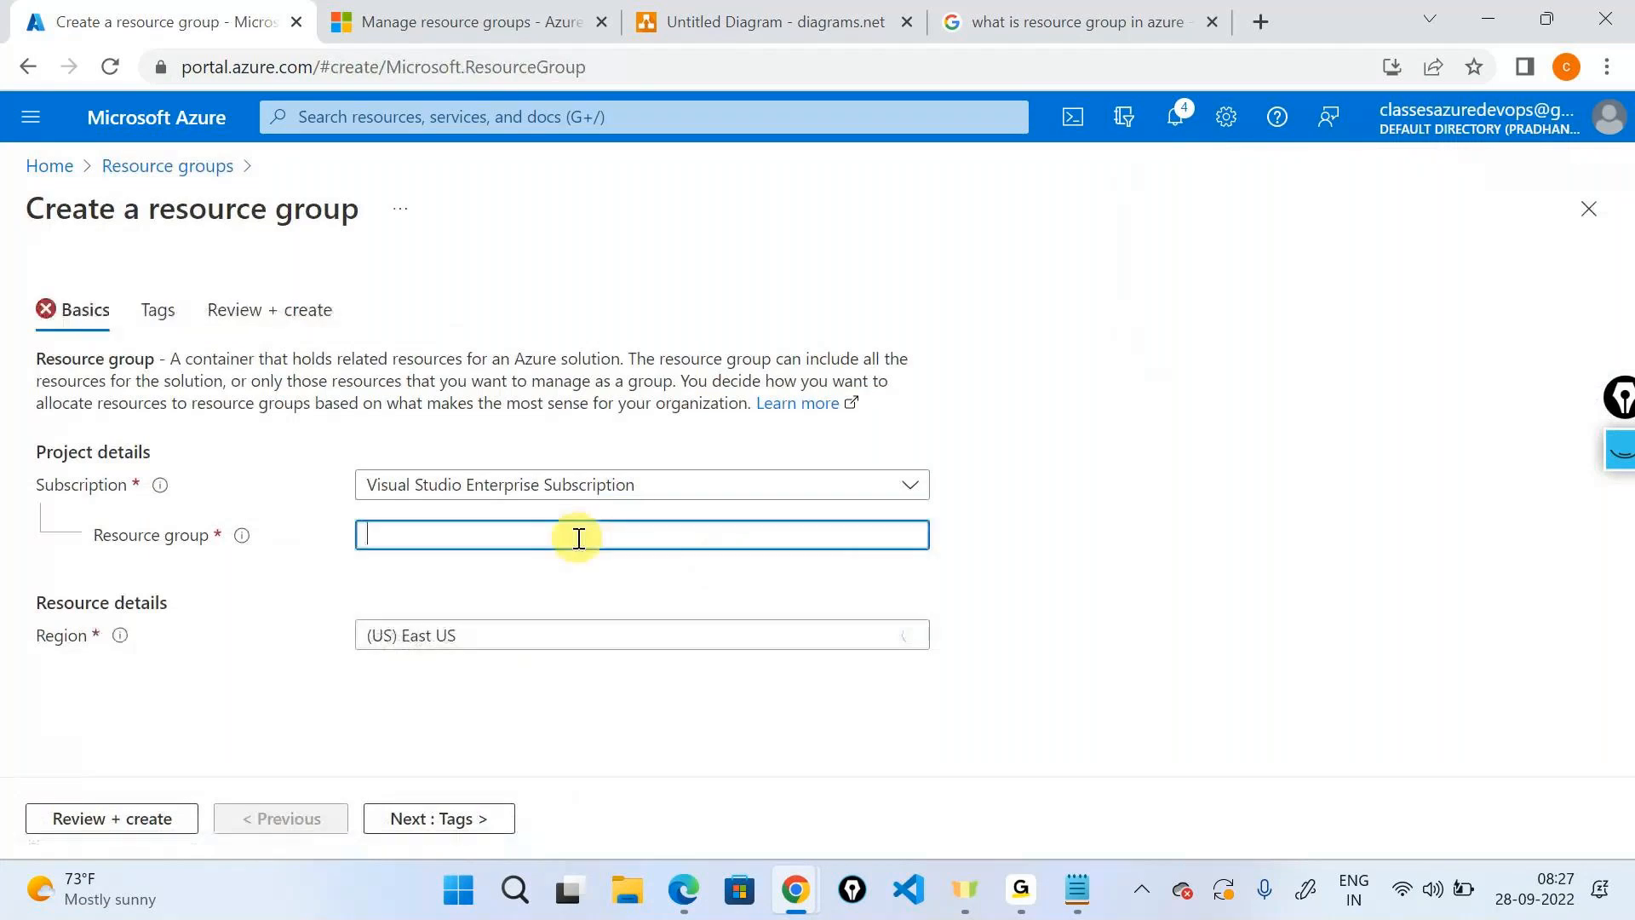
type("thd")
key("BackSpace")
key("BackSpace")
key("BackSpace")
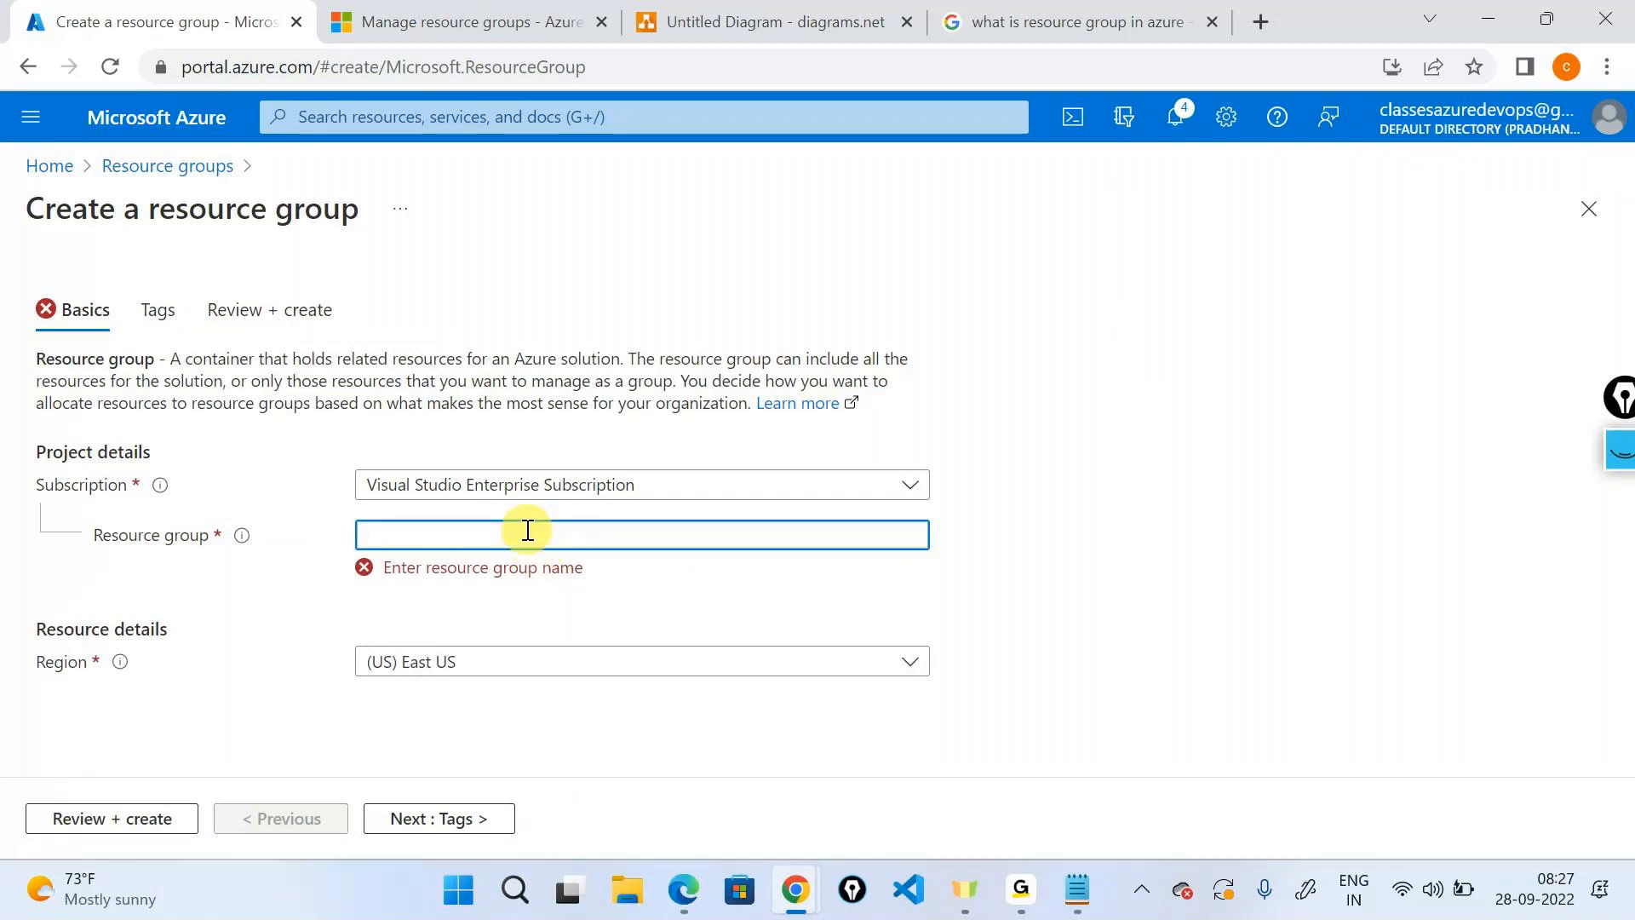
left_click(50, 165)
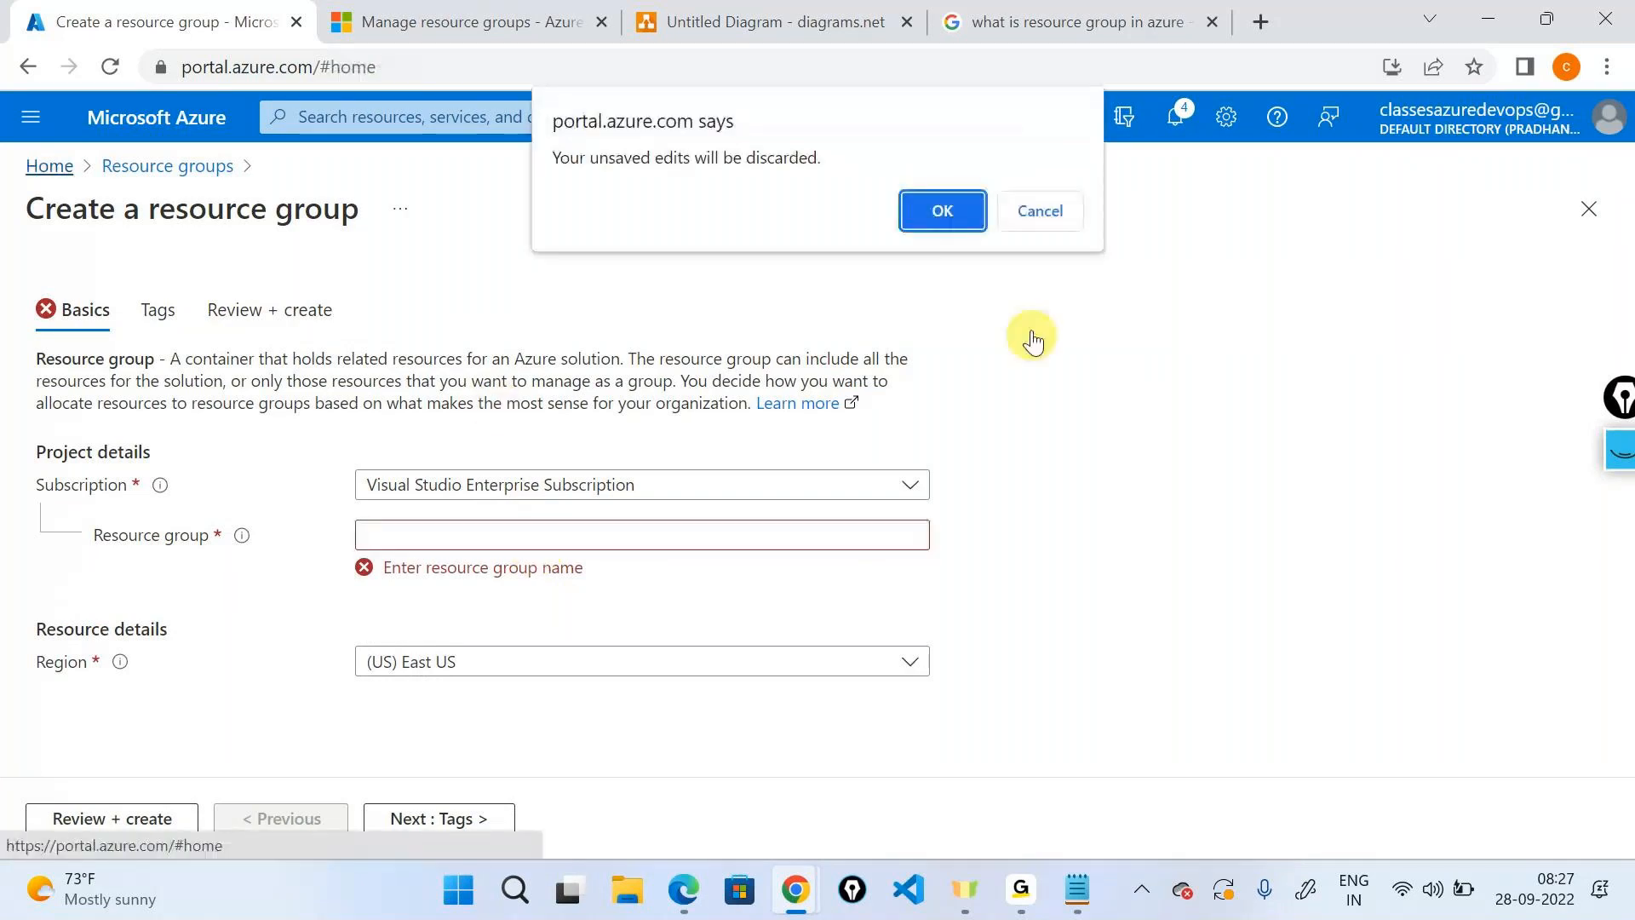
Discard edits, enter firstrg in a fresh form, and inspect the duplicate-name error.
left_click(960, 207)
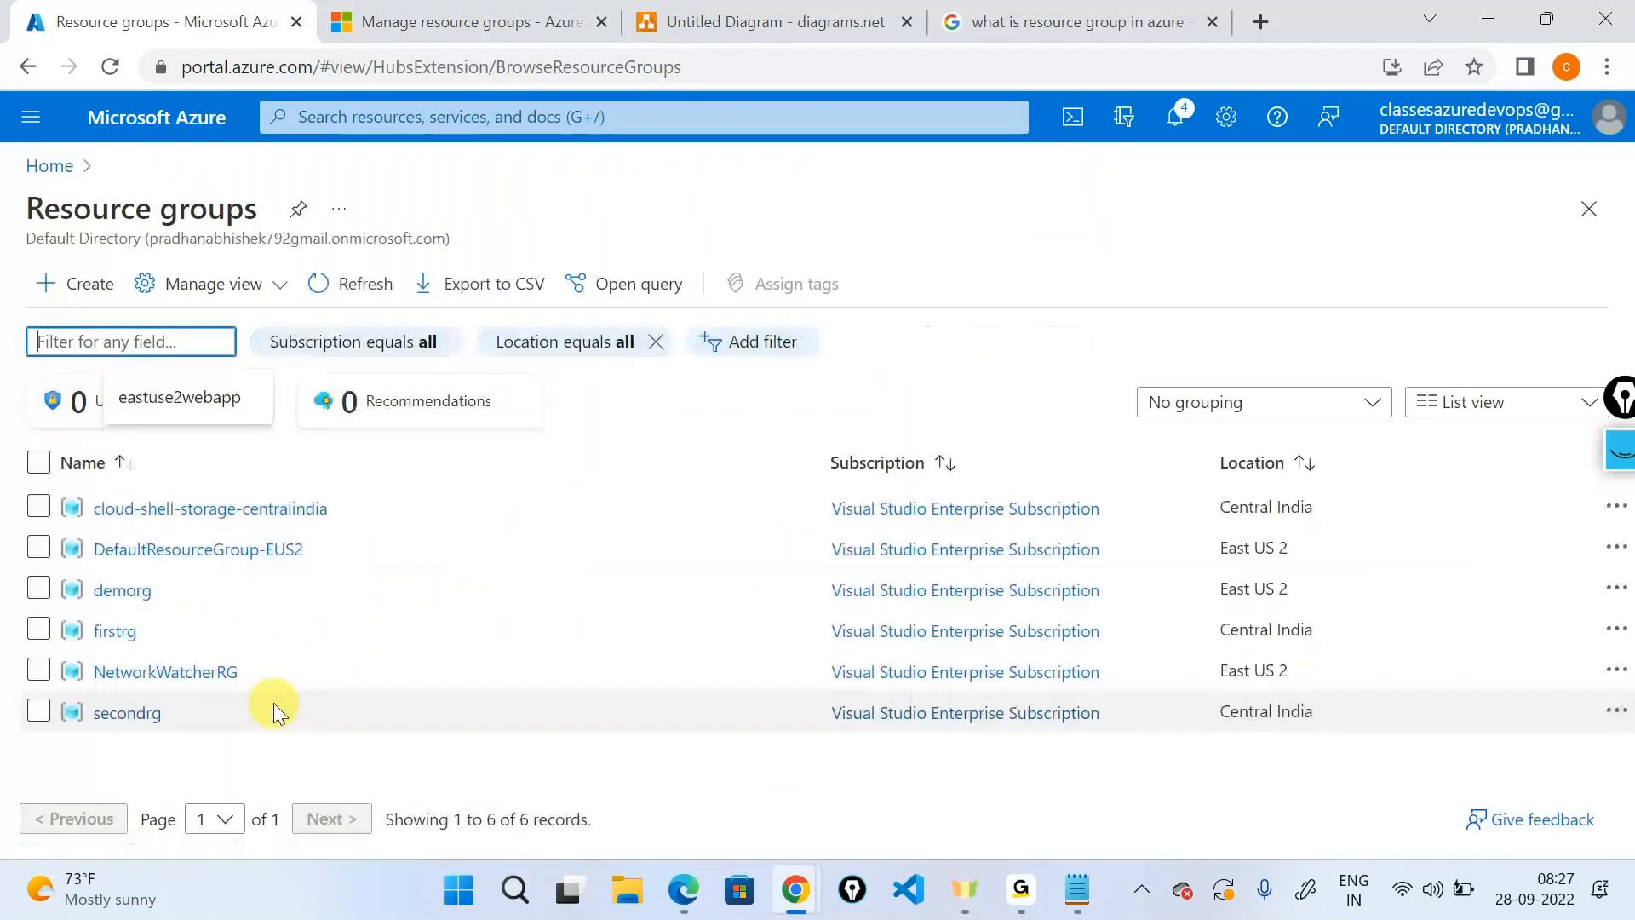
left_click(78, 277)
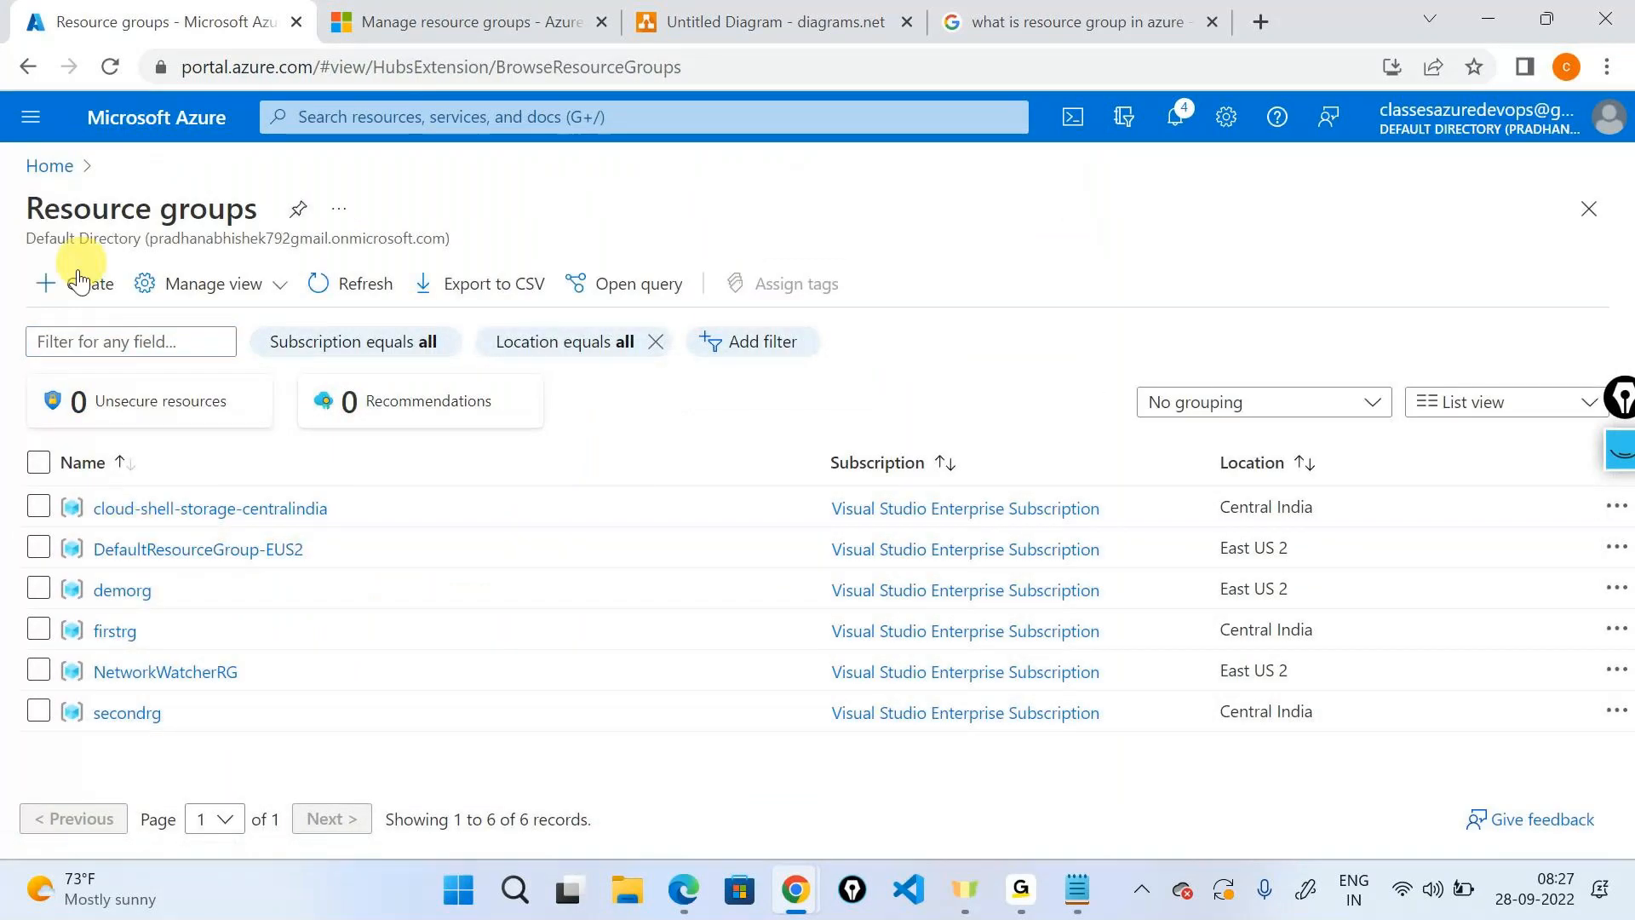
left_click(485, 533)
type("fir")
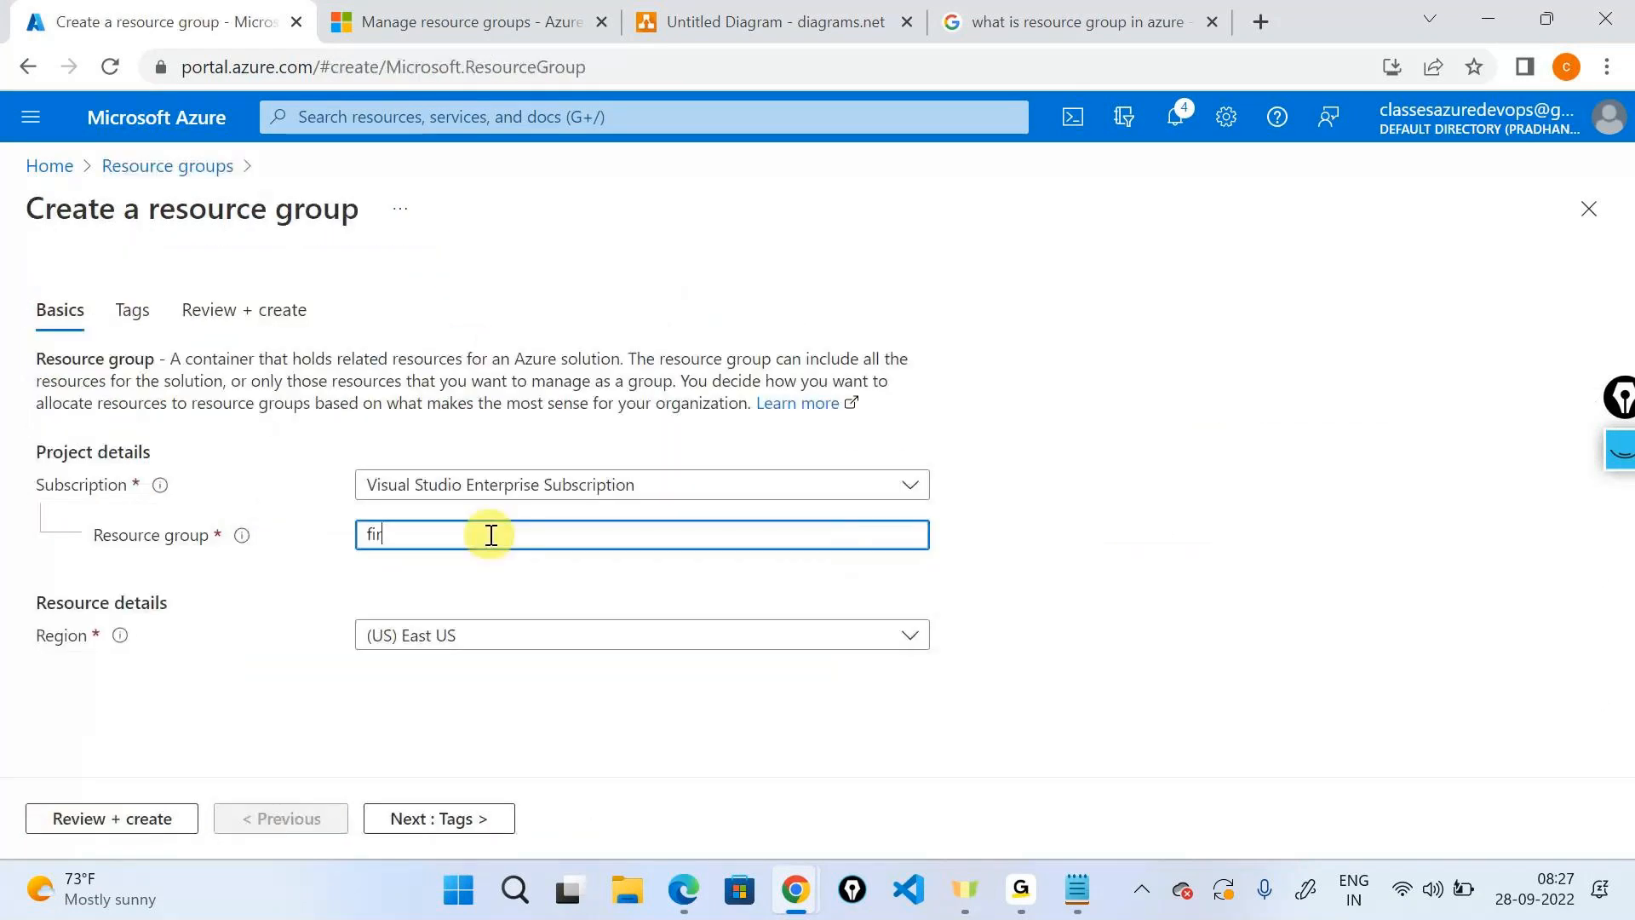
type("strg")
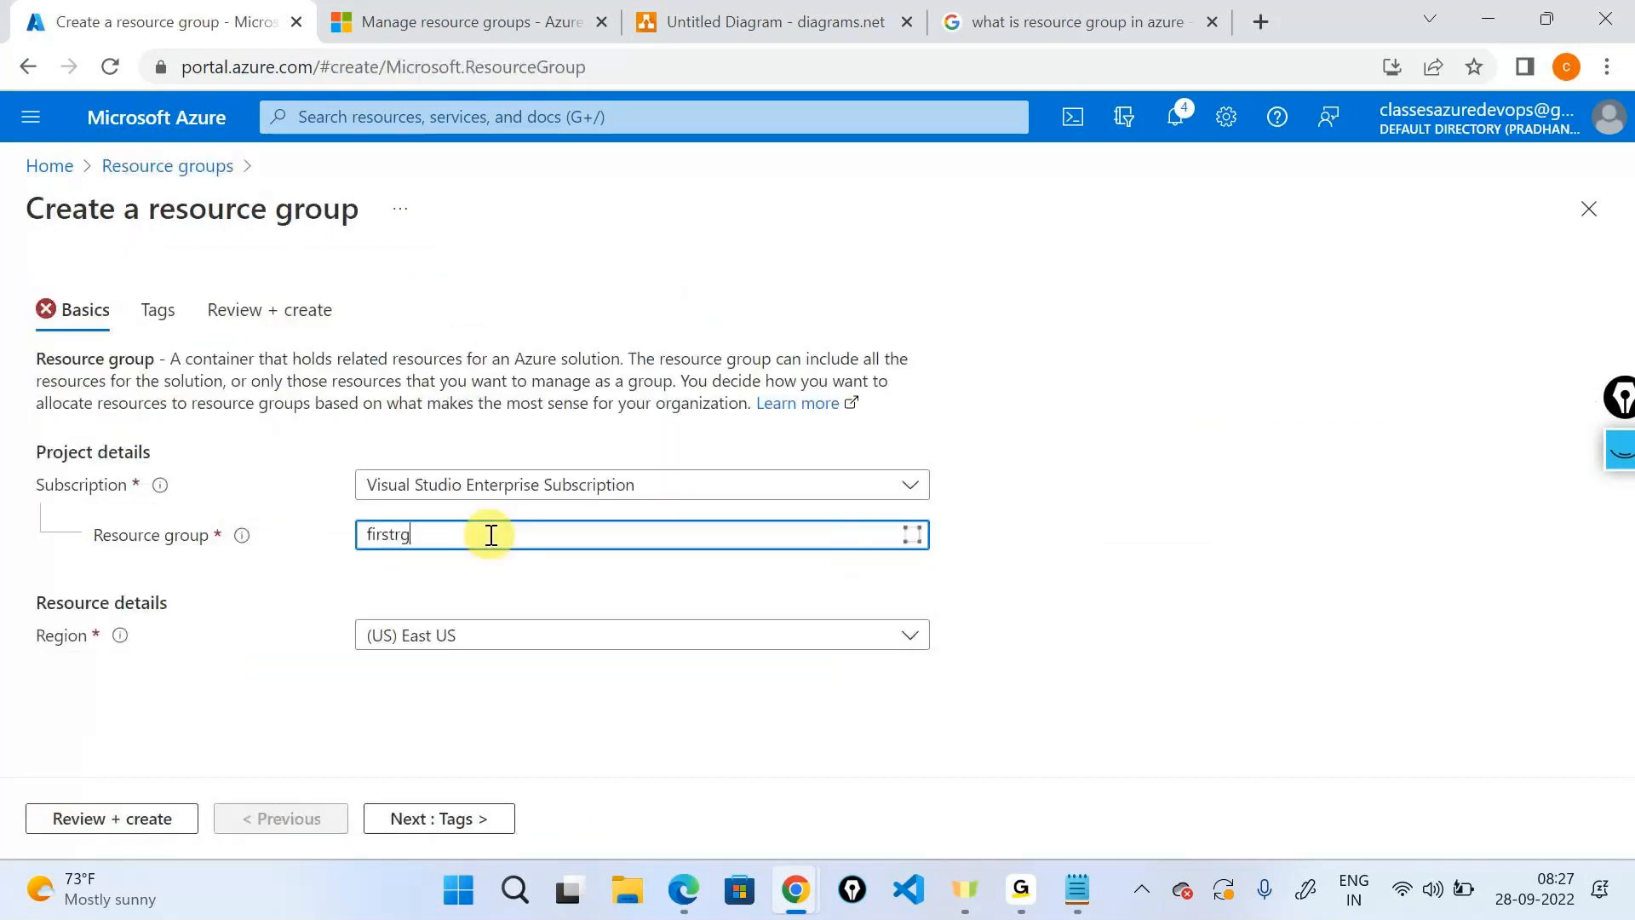
left_click_drag(379, 567, 757, 609)
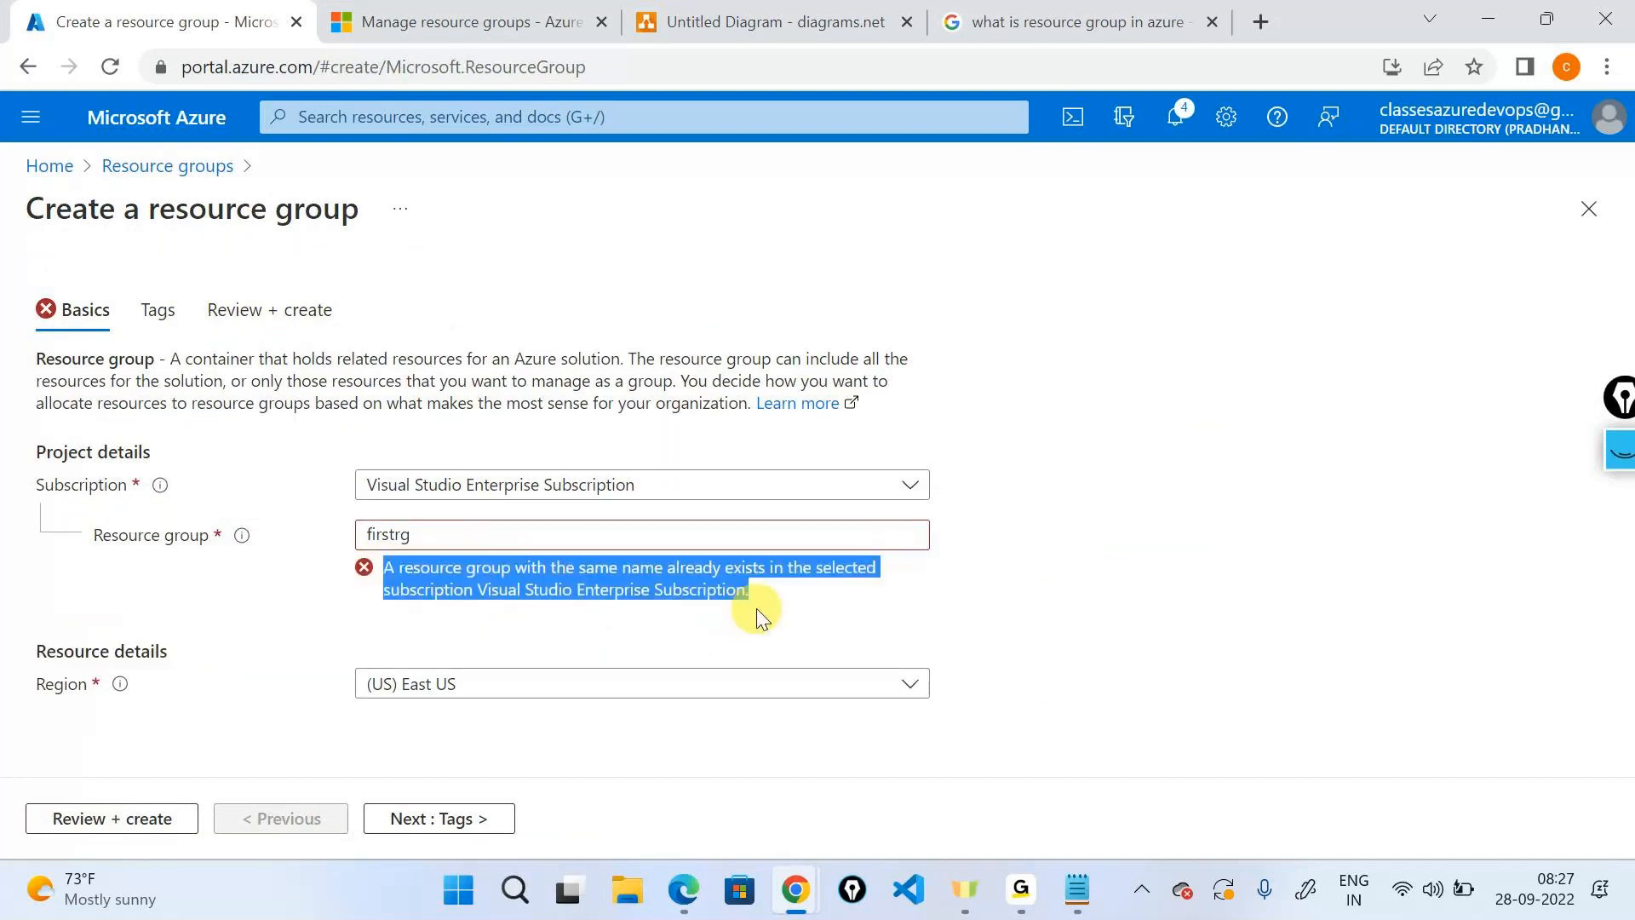
left_click(744, 601)
double_click(693, 596)
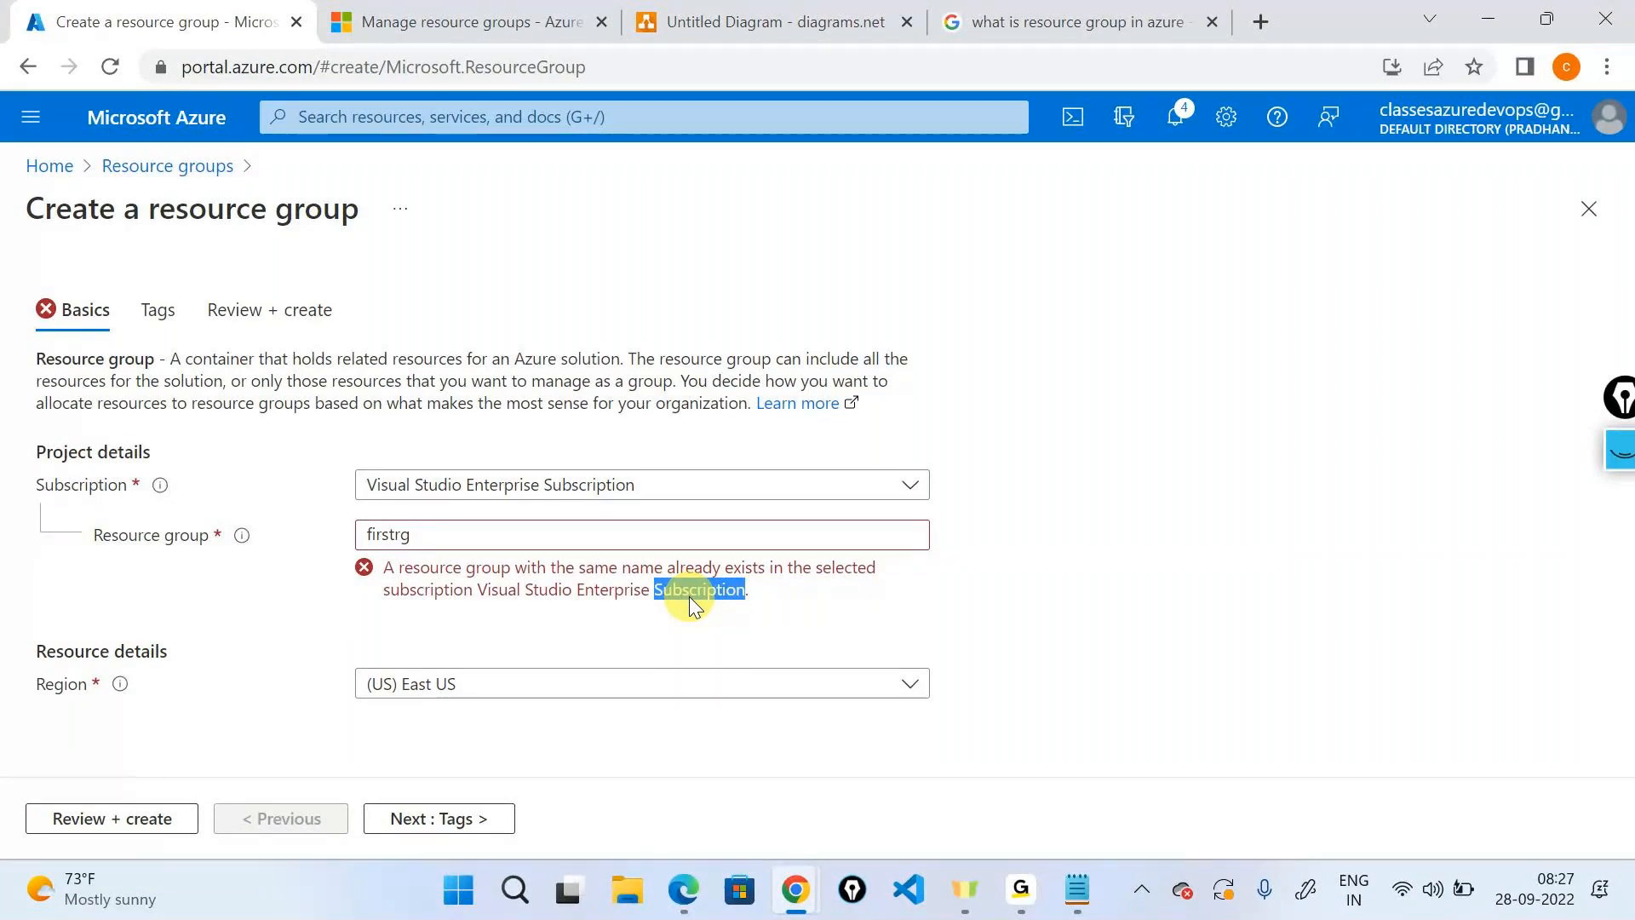
left_click(570, 534)
key("ctrl+a")
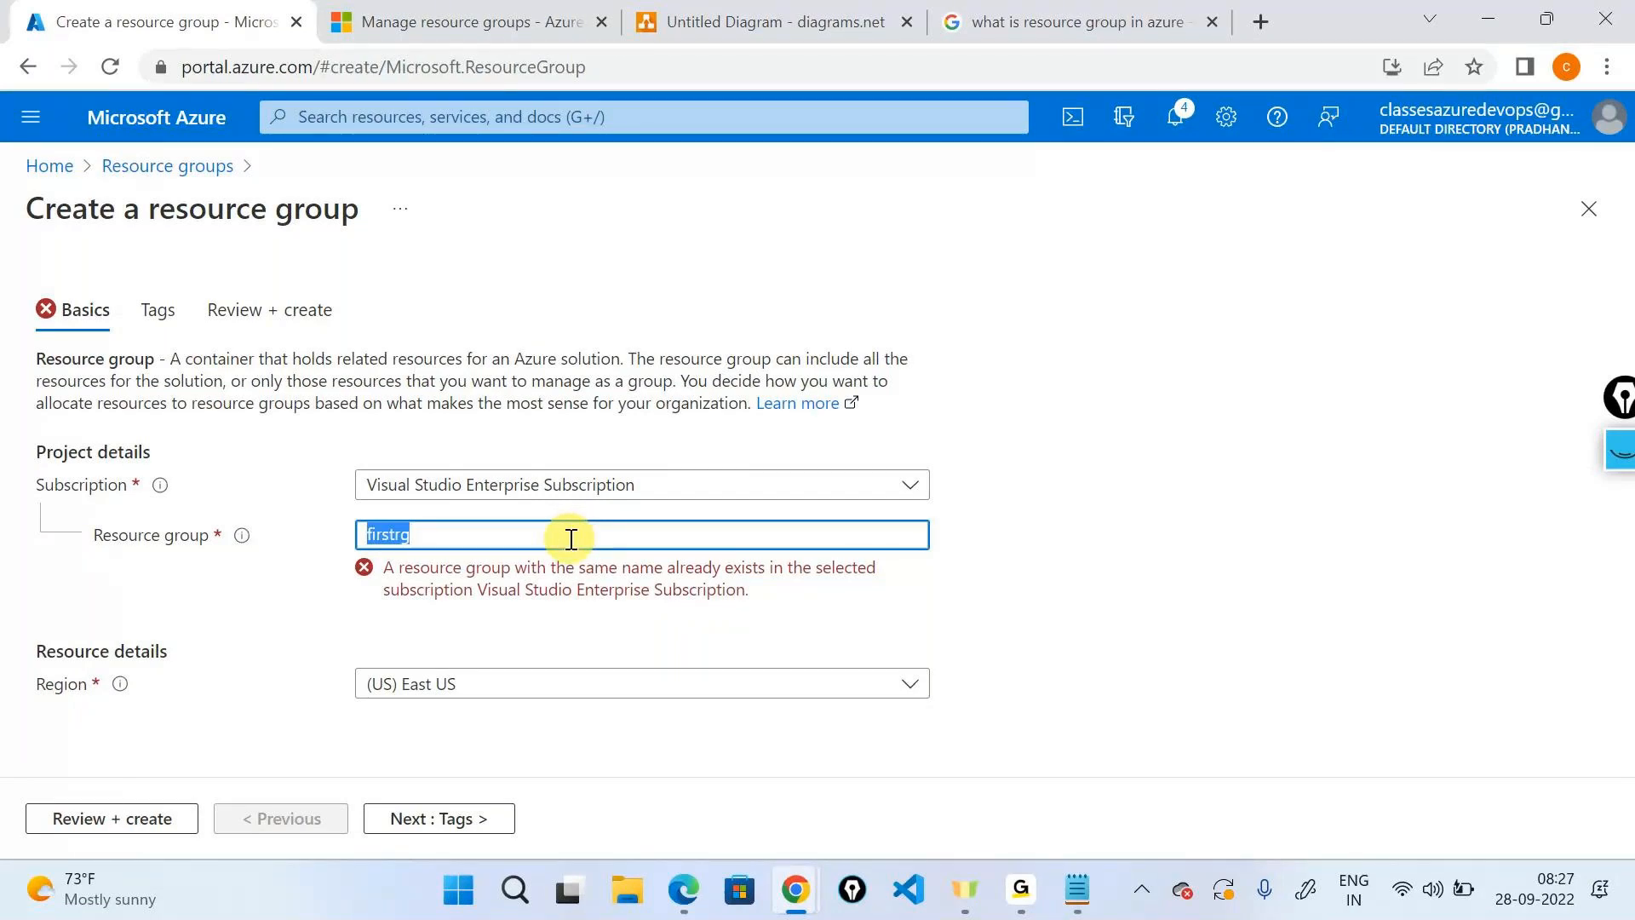
Name the resource group thridrg and set its region to Central India.
type("thrif")
key("BackSpace")
type("drg")
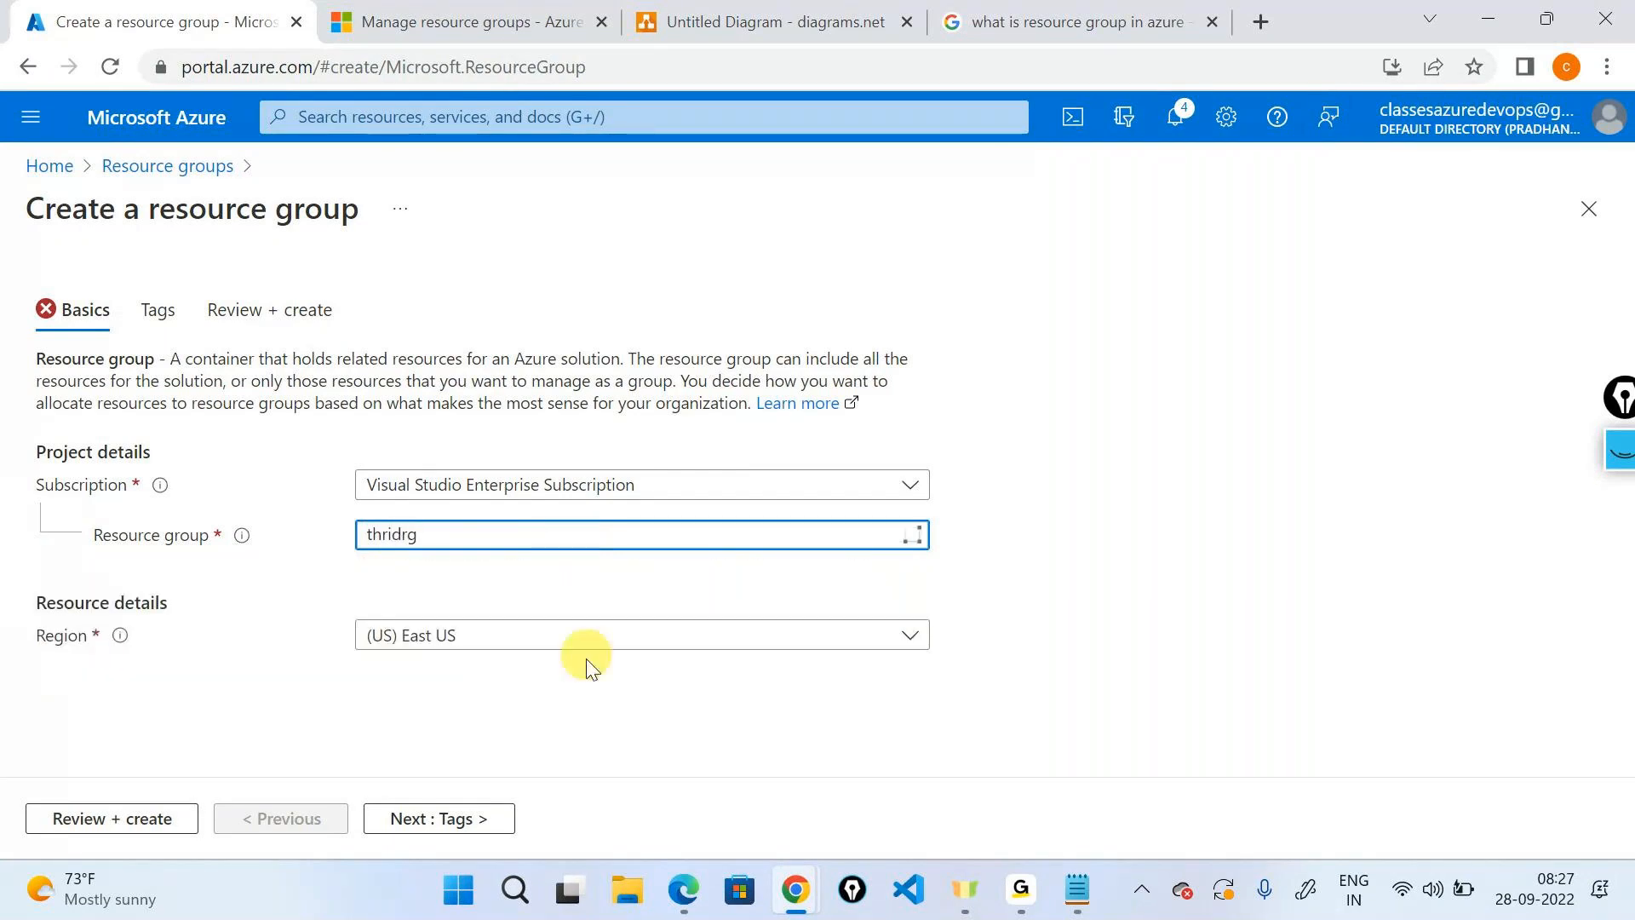
left_click(582, 650)
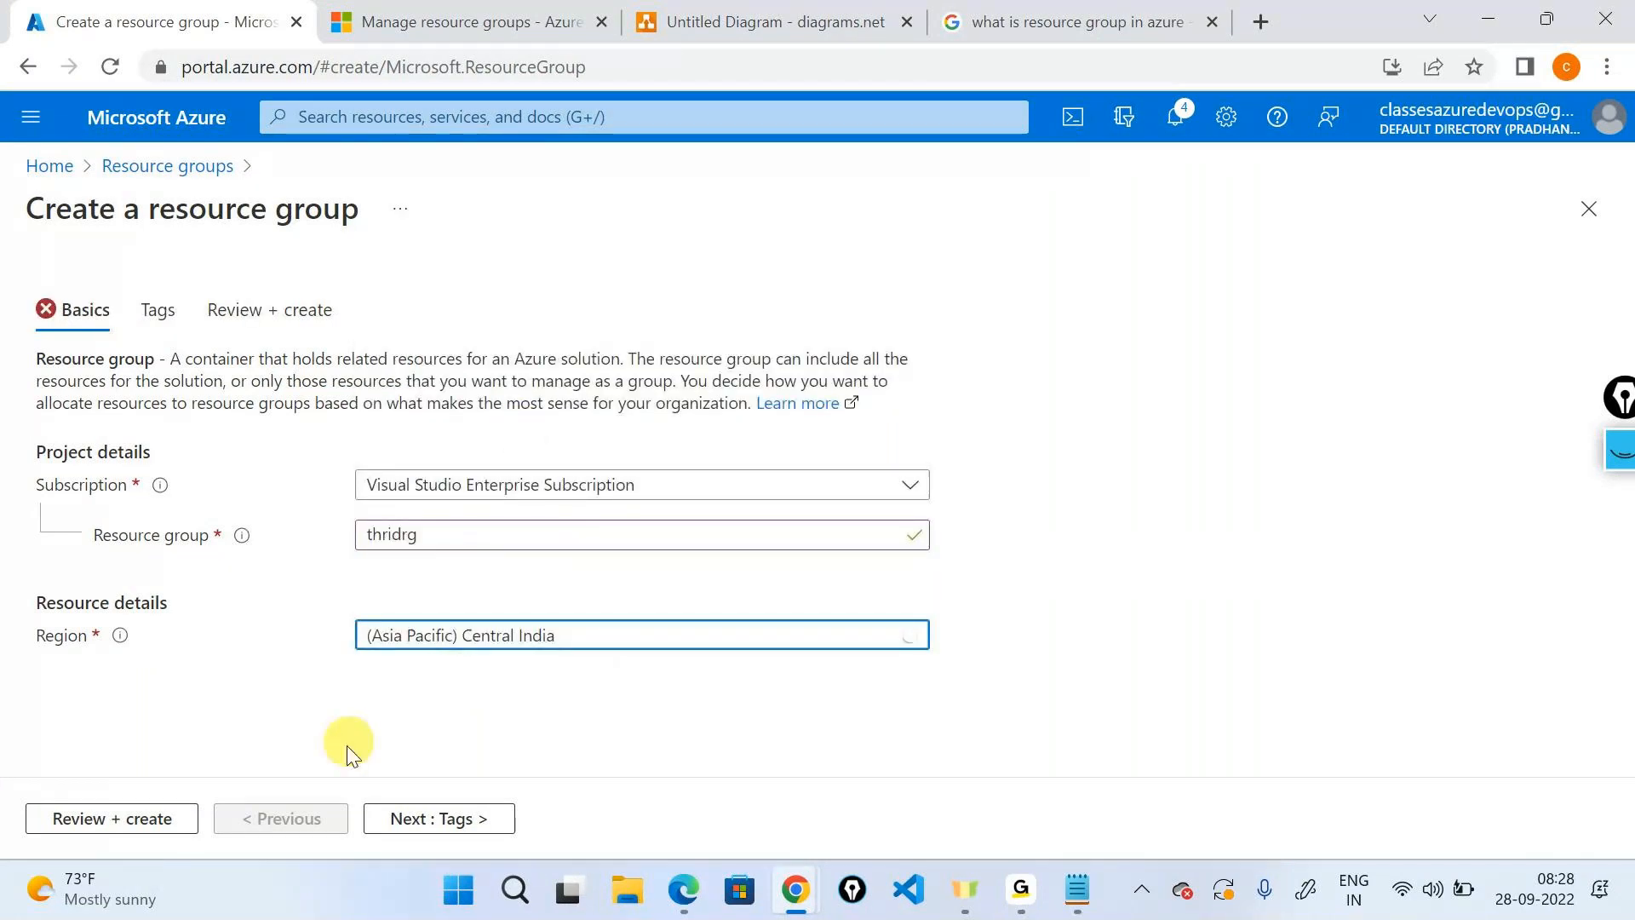
Tag it with owner set to a DevOps e-mail address and teamname devops, then review.
left_click(438, 818)
left_click(247, 479)
left_click(157, 562)
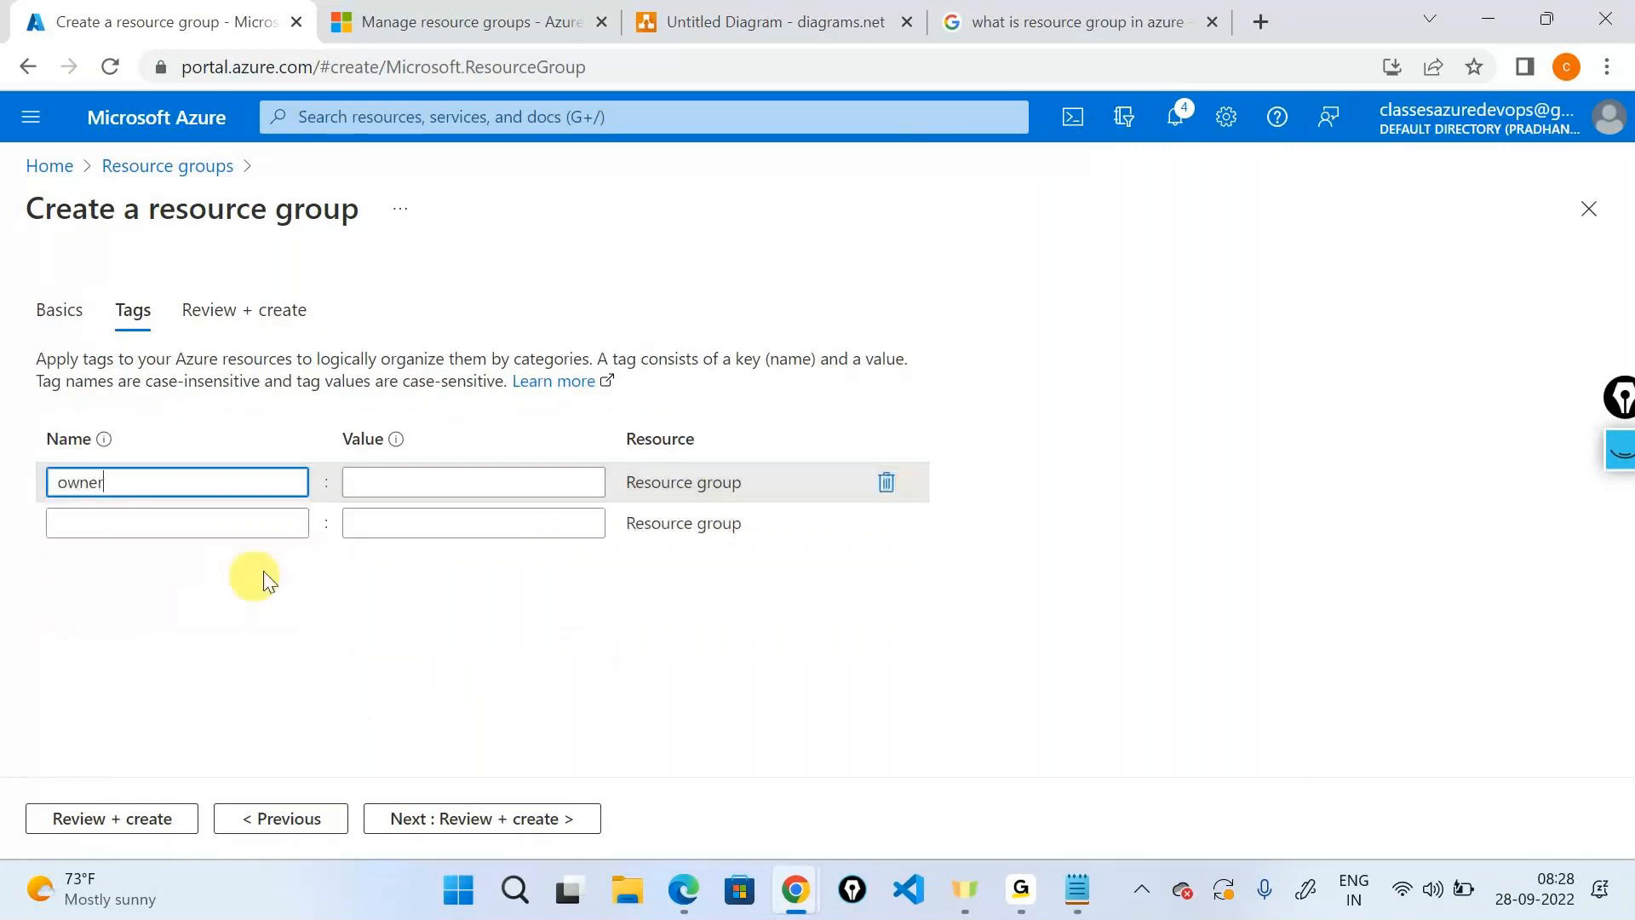
left_click(468, 487)
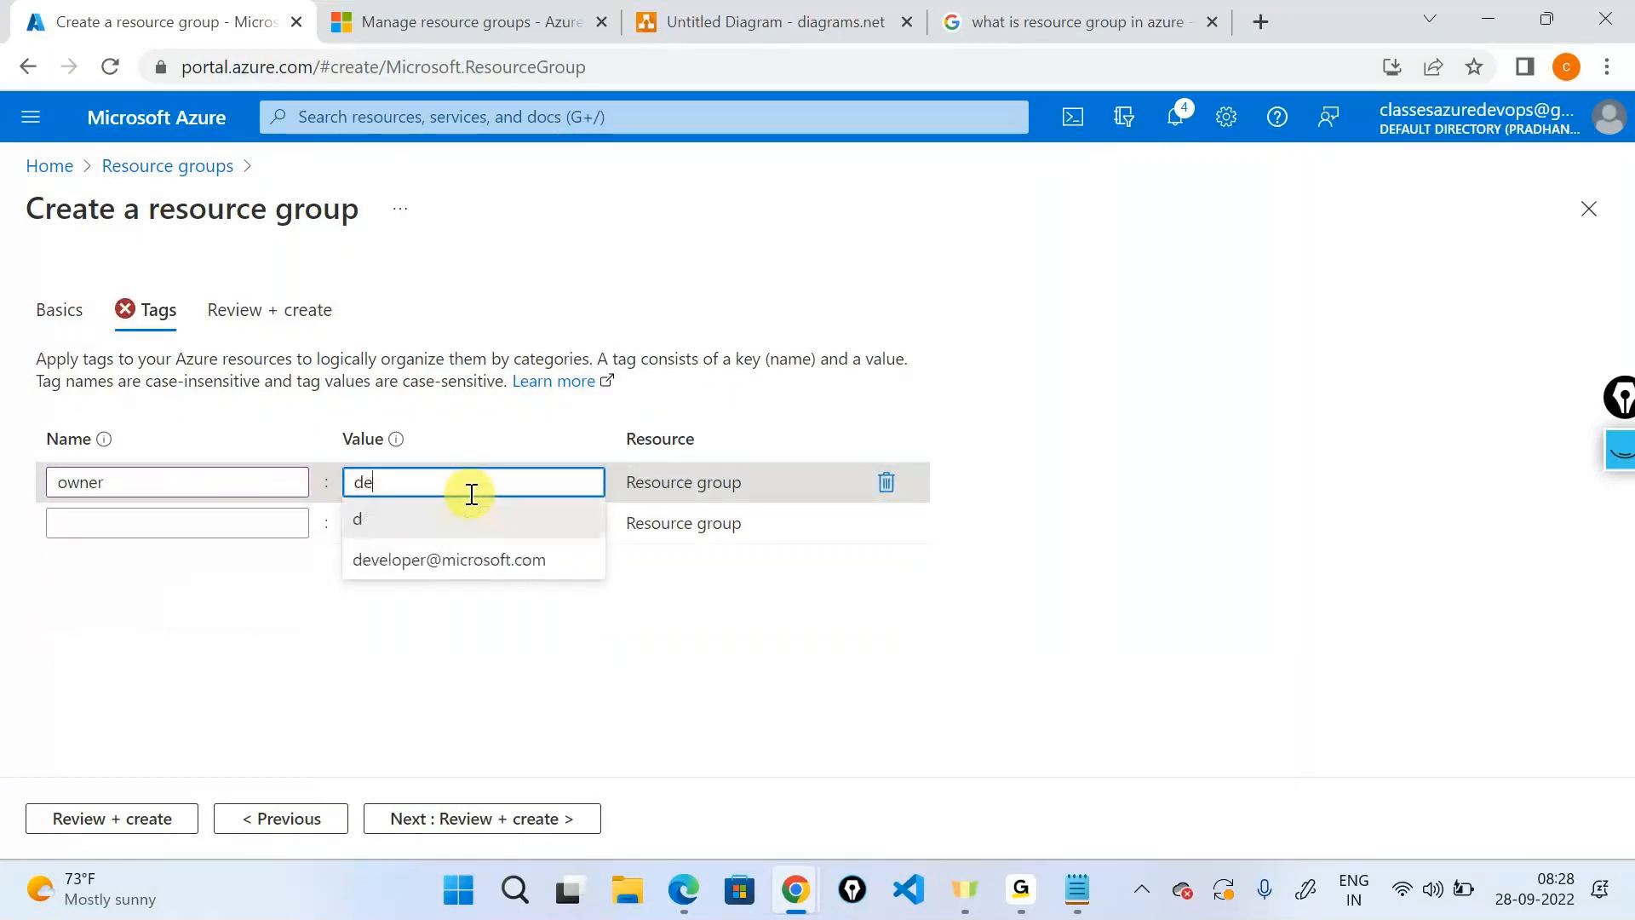
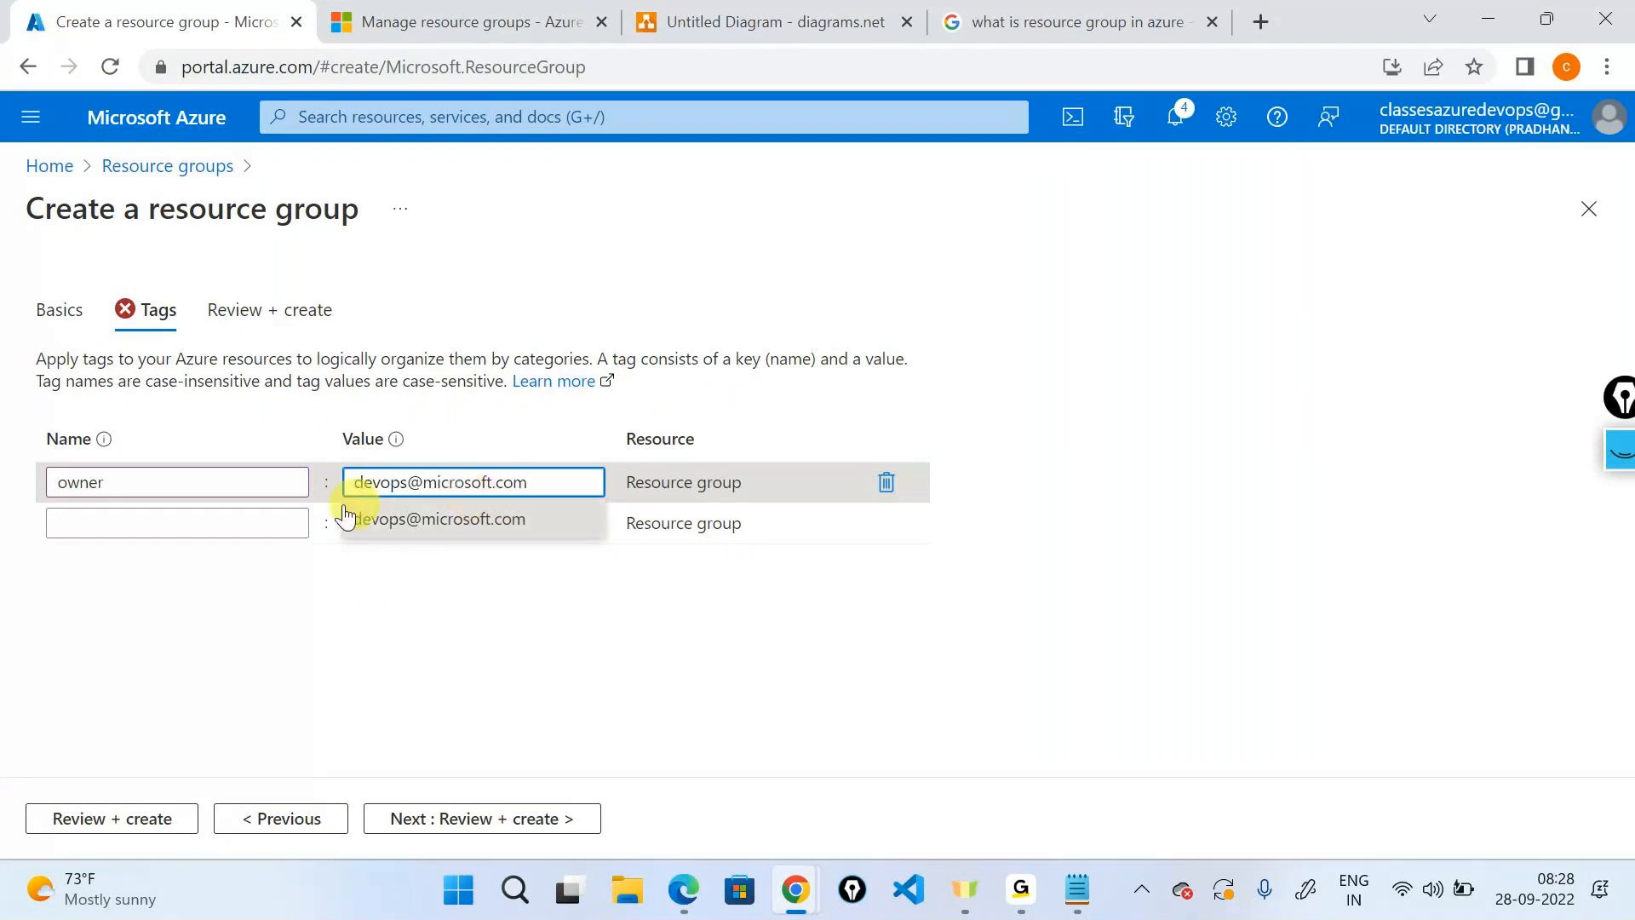
left_click(290, 522)
left_click(111, 651)
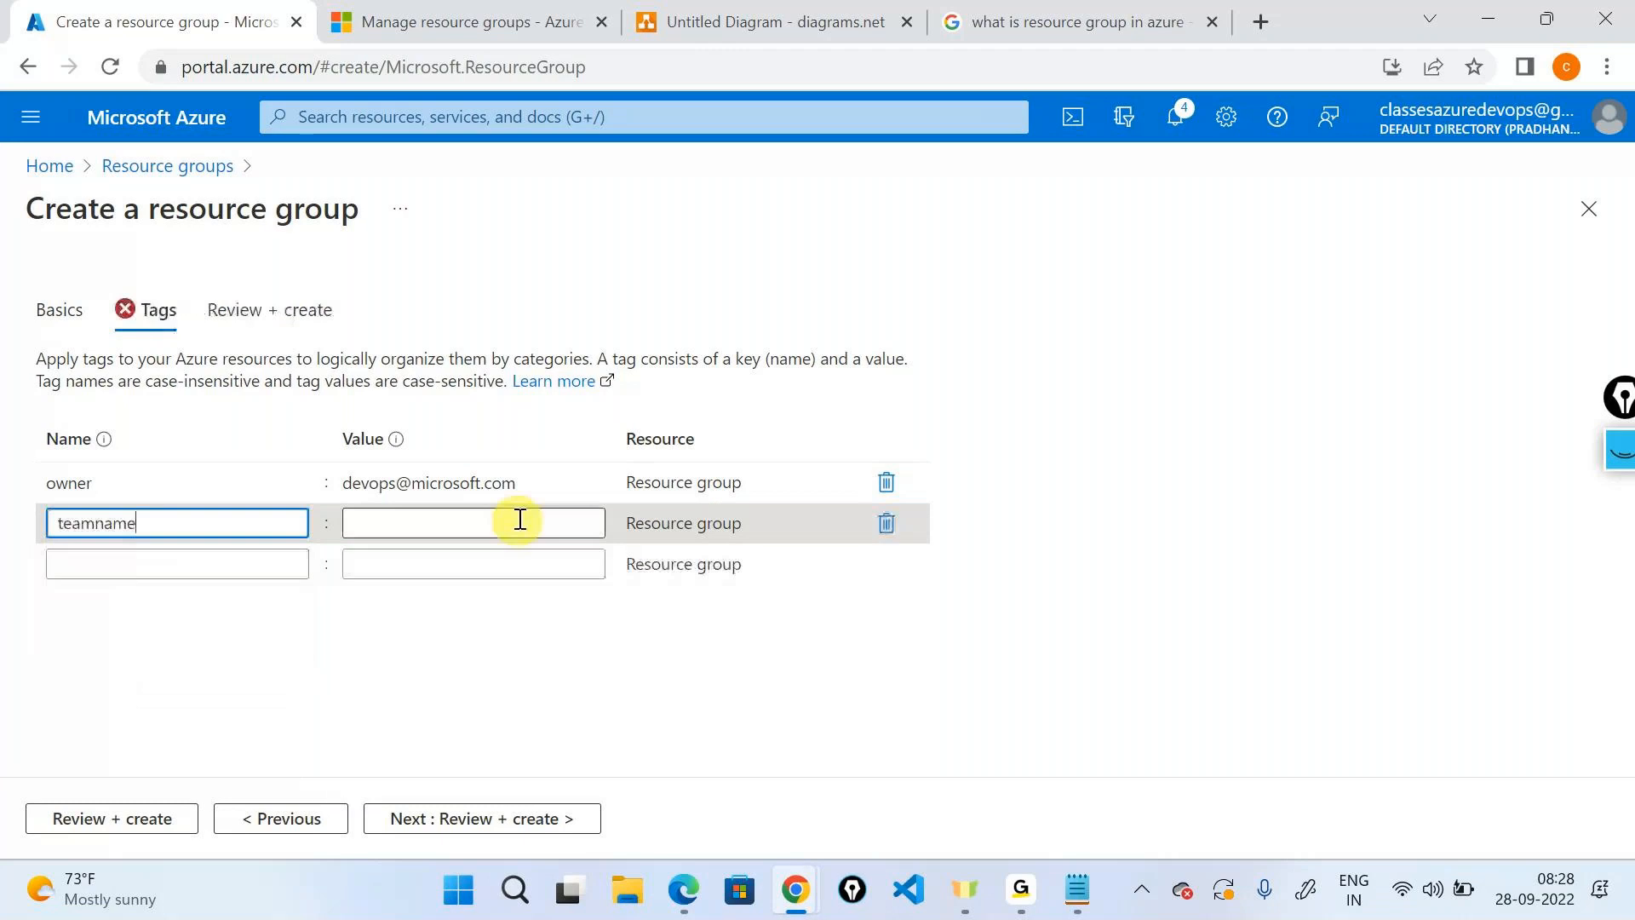
left_click(500, 523)
type("devops")
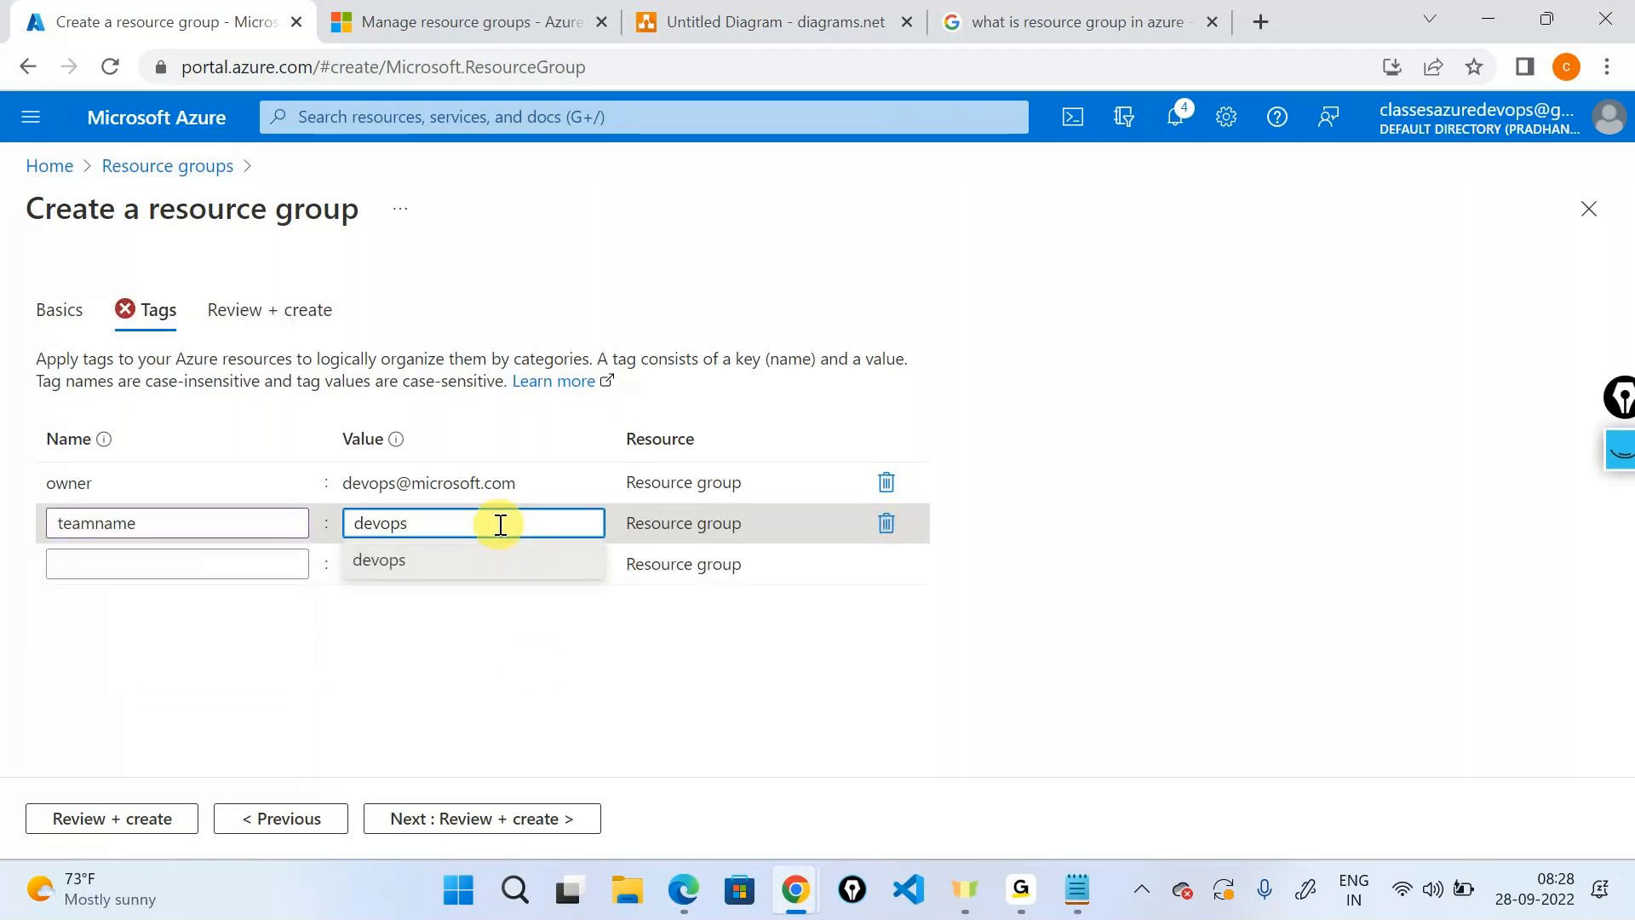
left_click(541, 815)
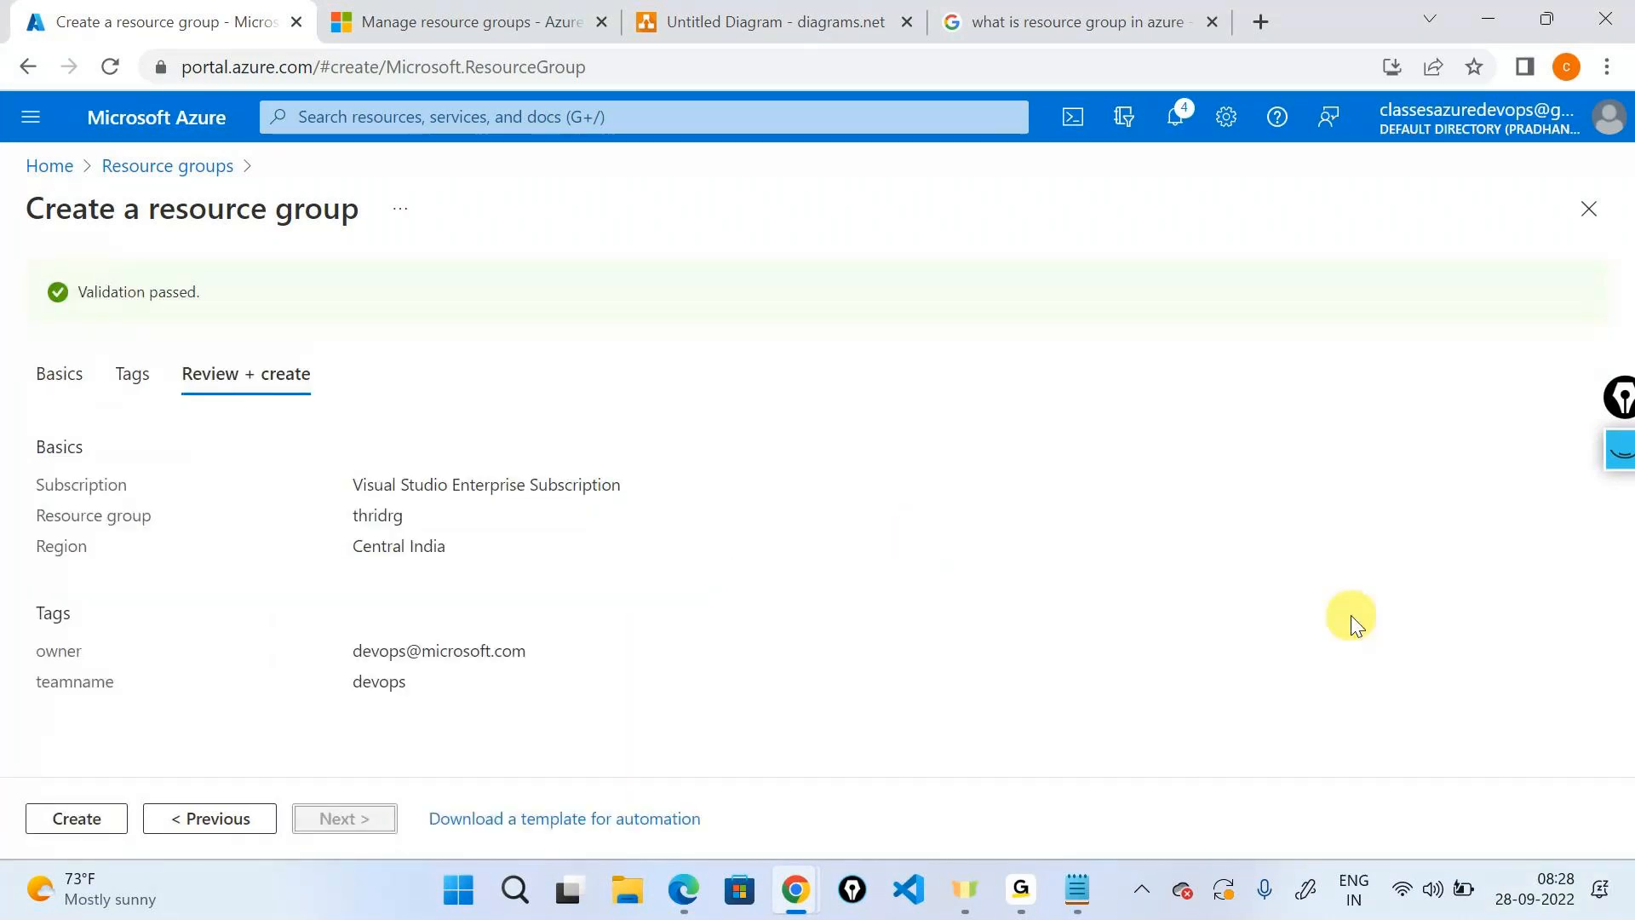
Create thridrg, dismiss the creation notice and refresh the Resource groups list.
left_click(126, 819)
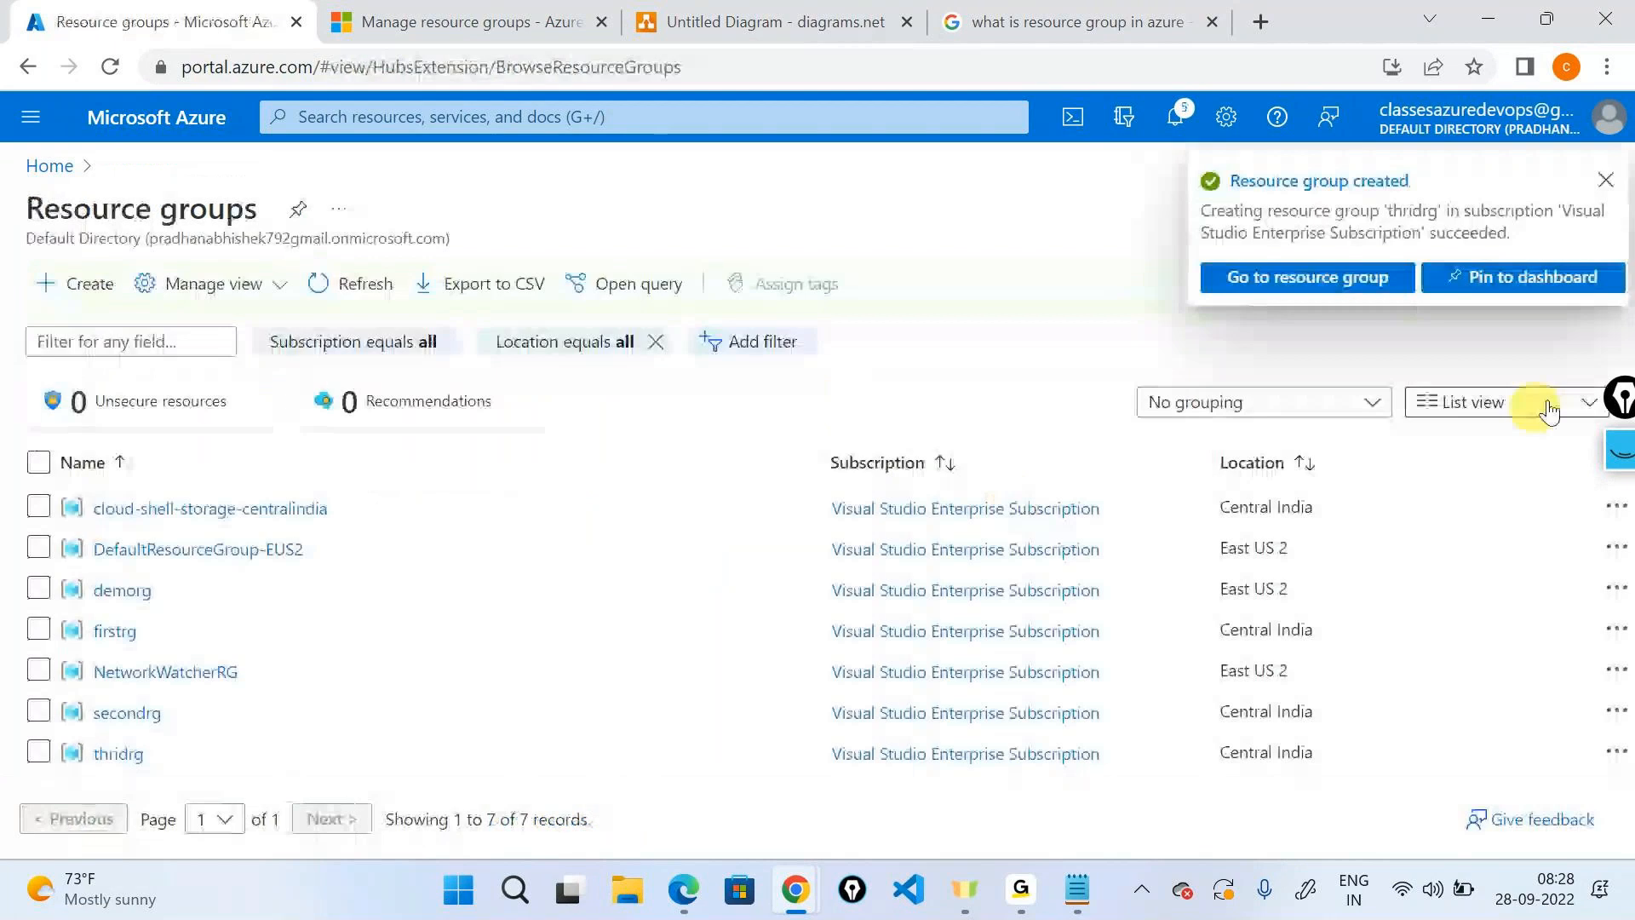
key("alt+Tab")
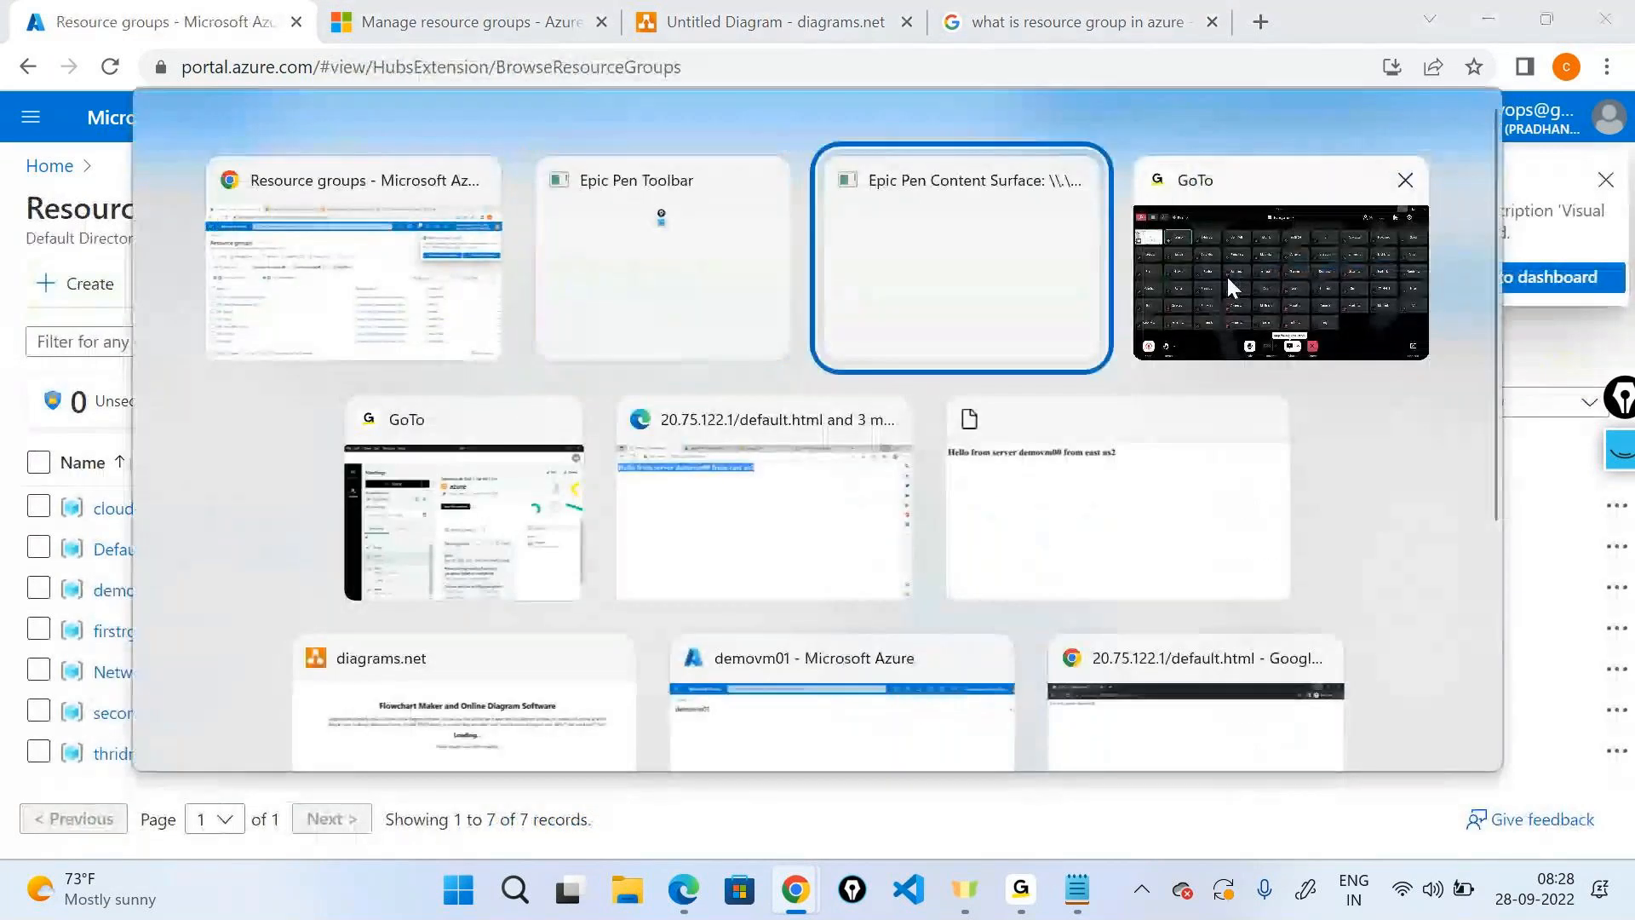
left_click(1228, 280)
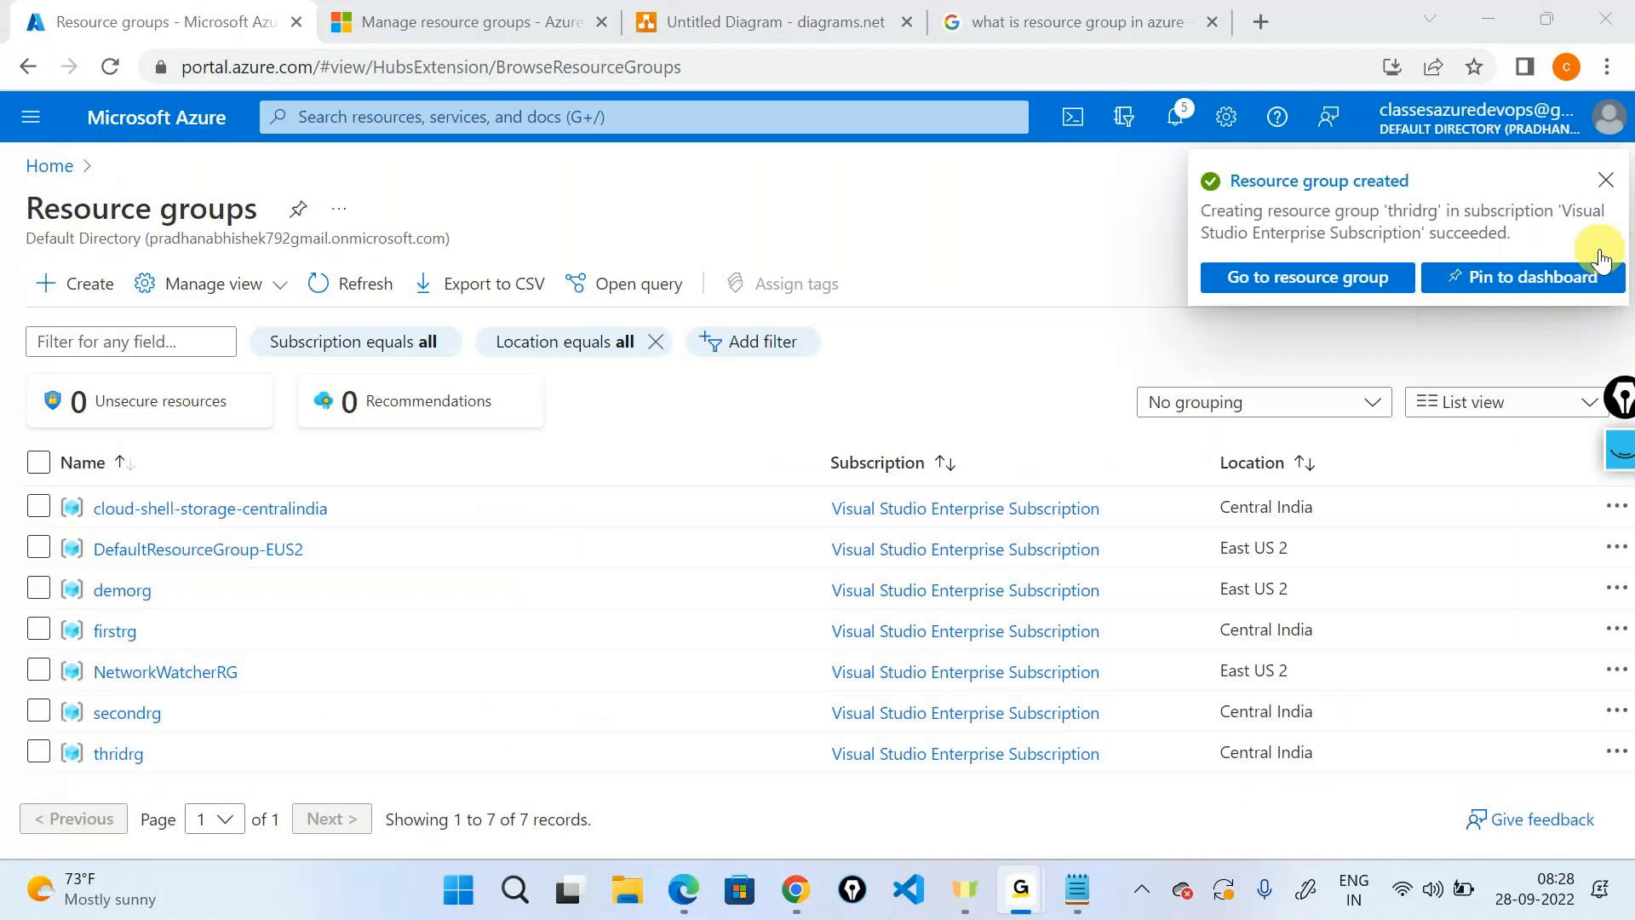
left_click(1482, 18)
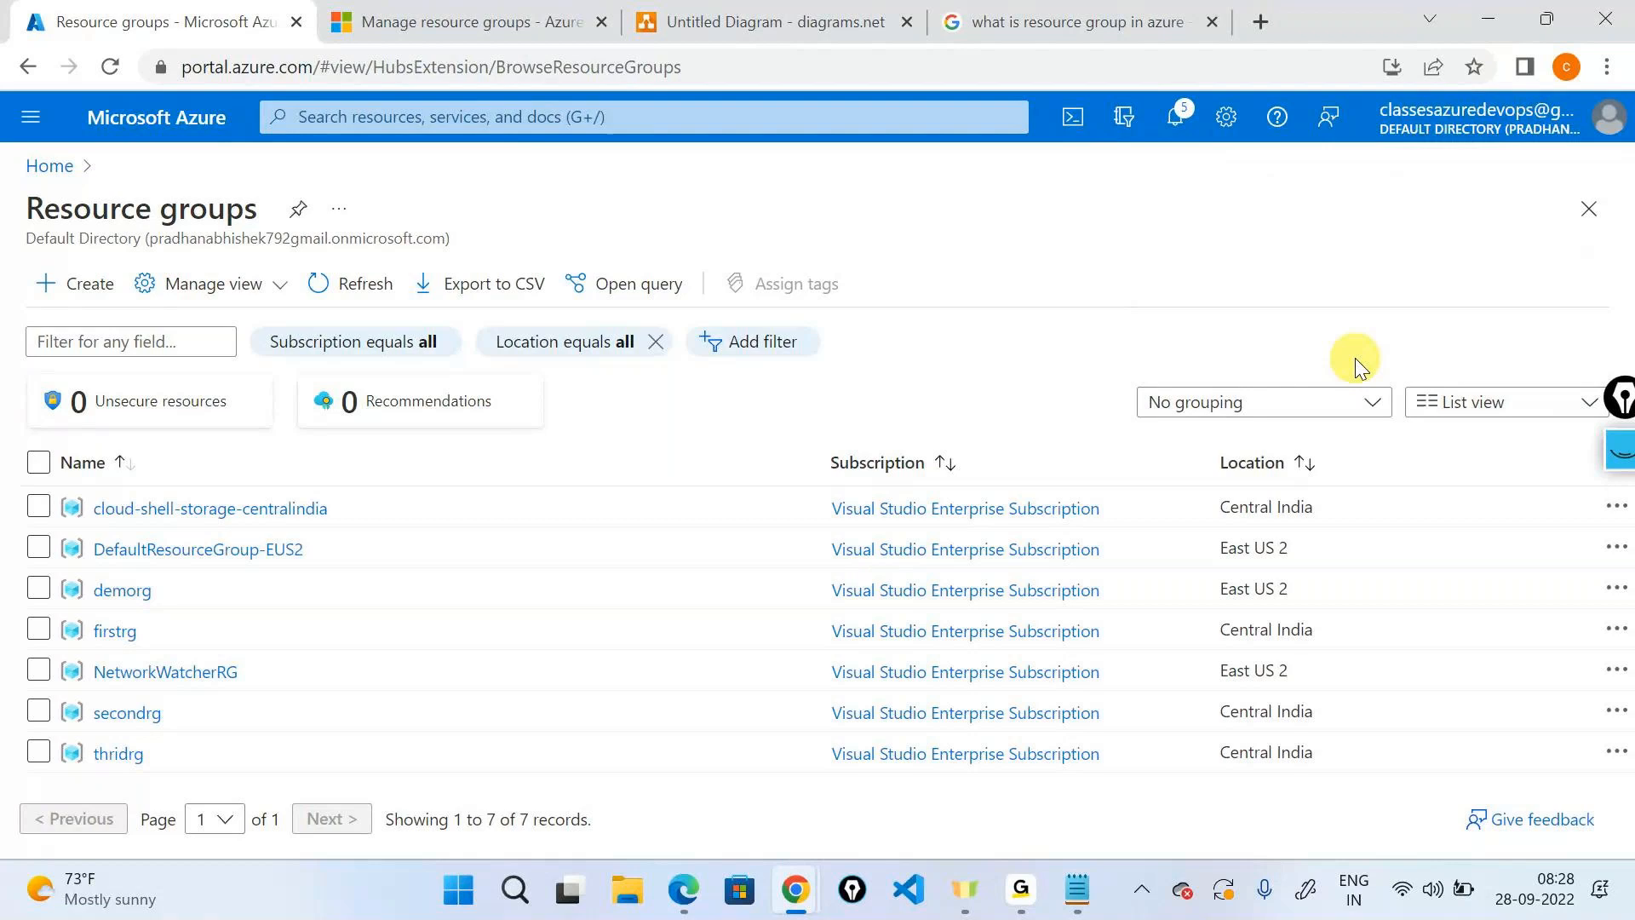
left_click(319, 285)
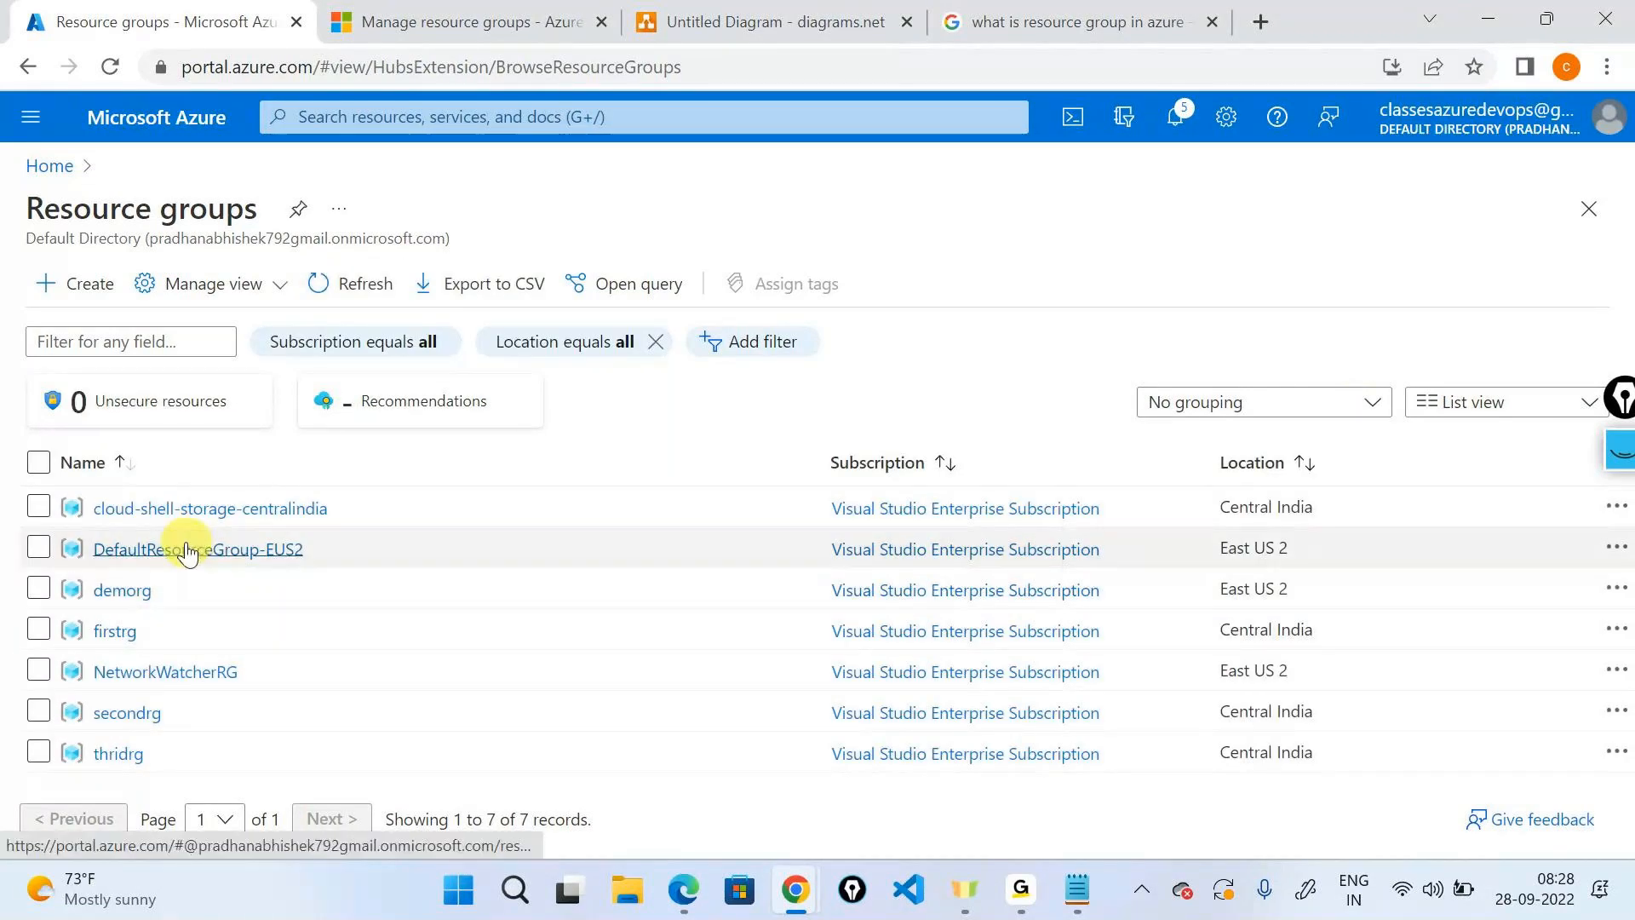
mouse_move(204, 672)
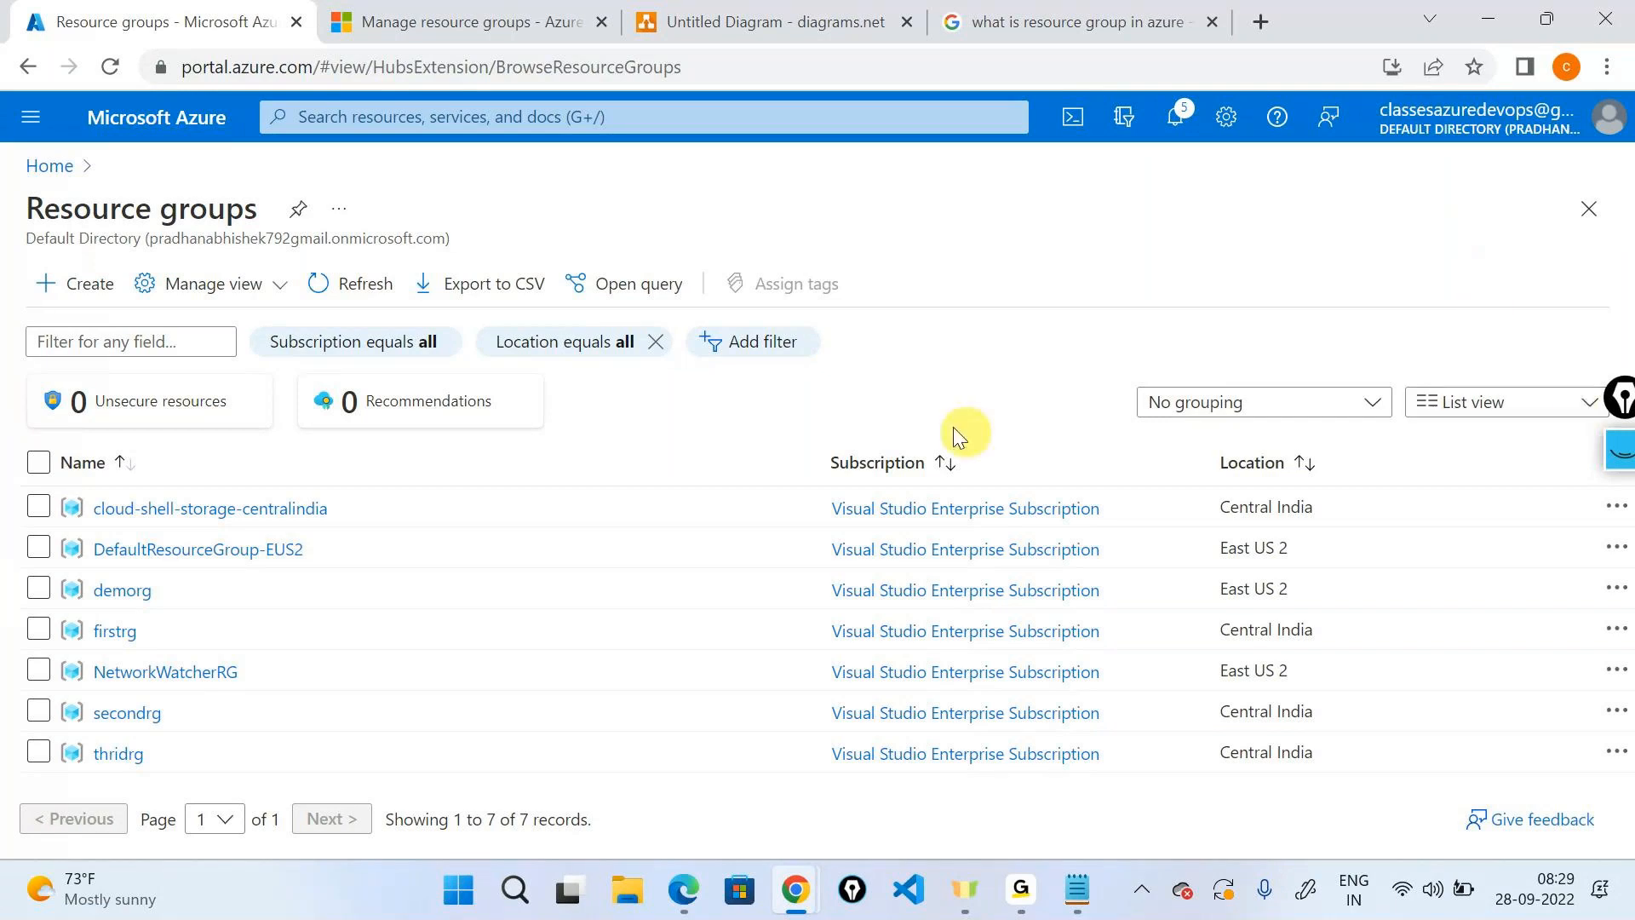
left_click(749, 356)
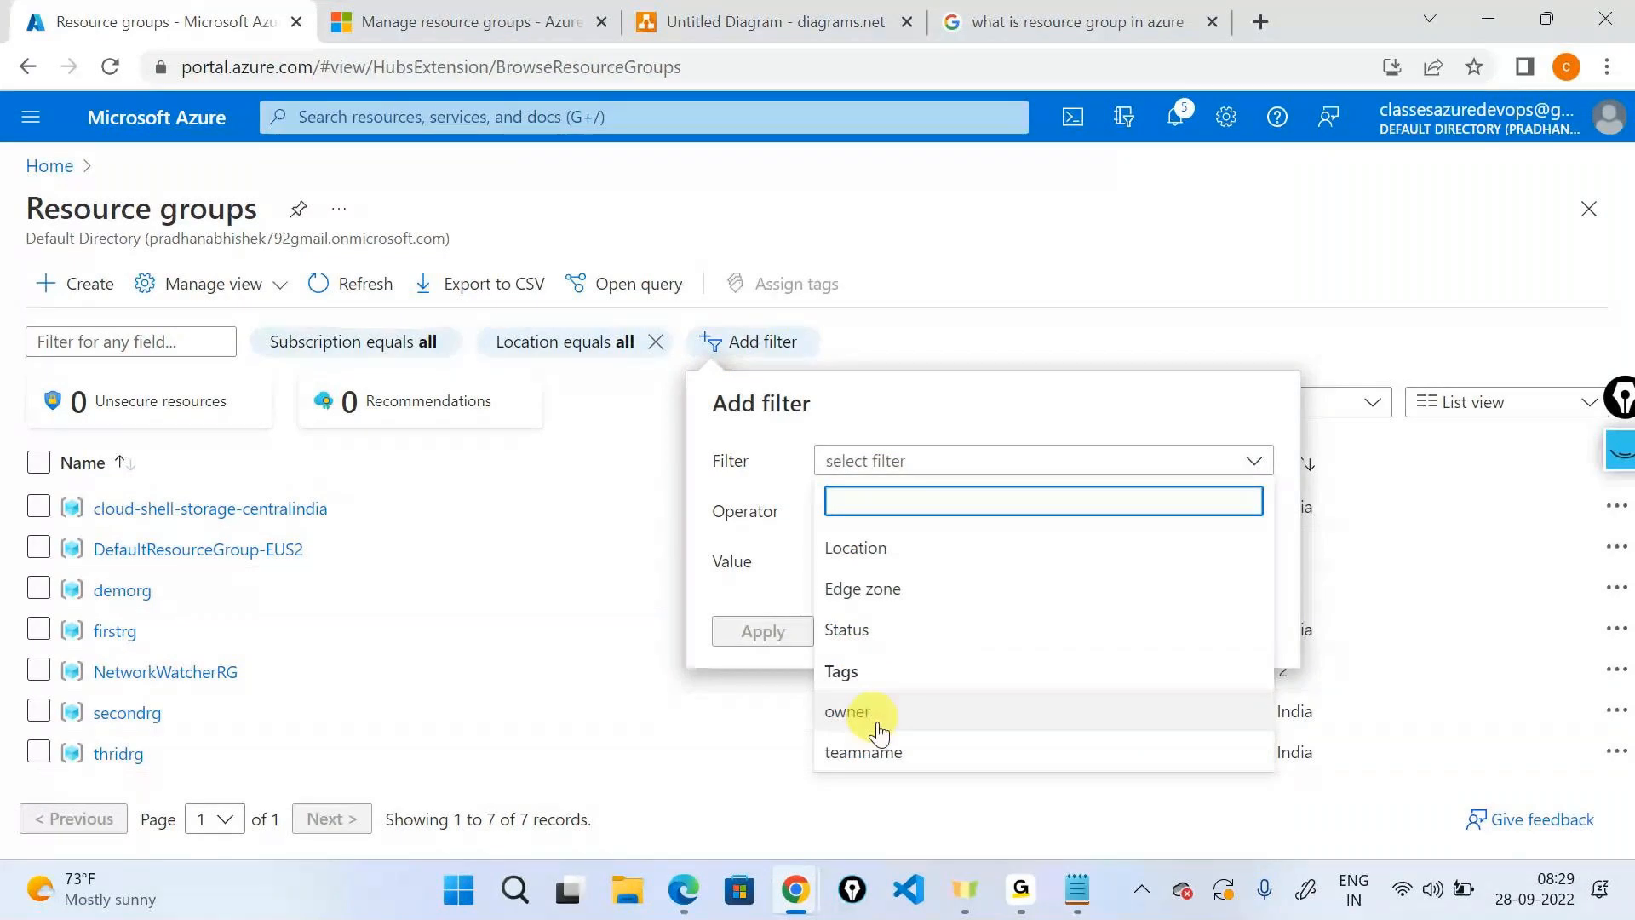
left_click(864, 752)
left_click(975, 579)
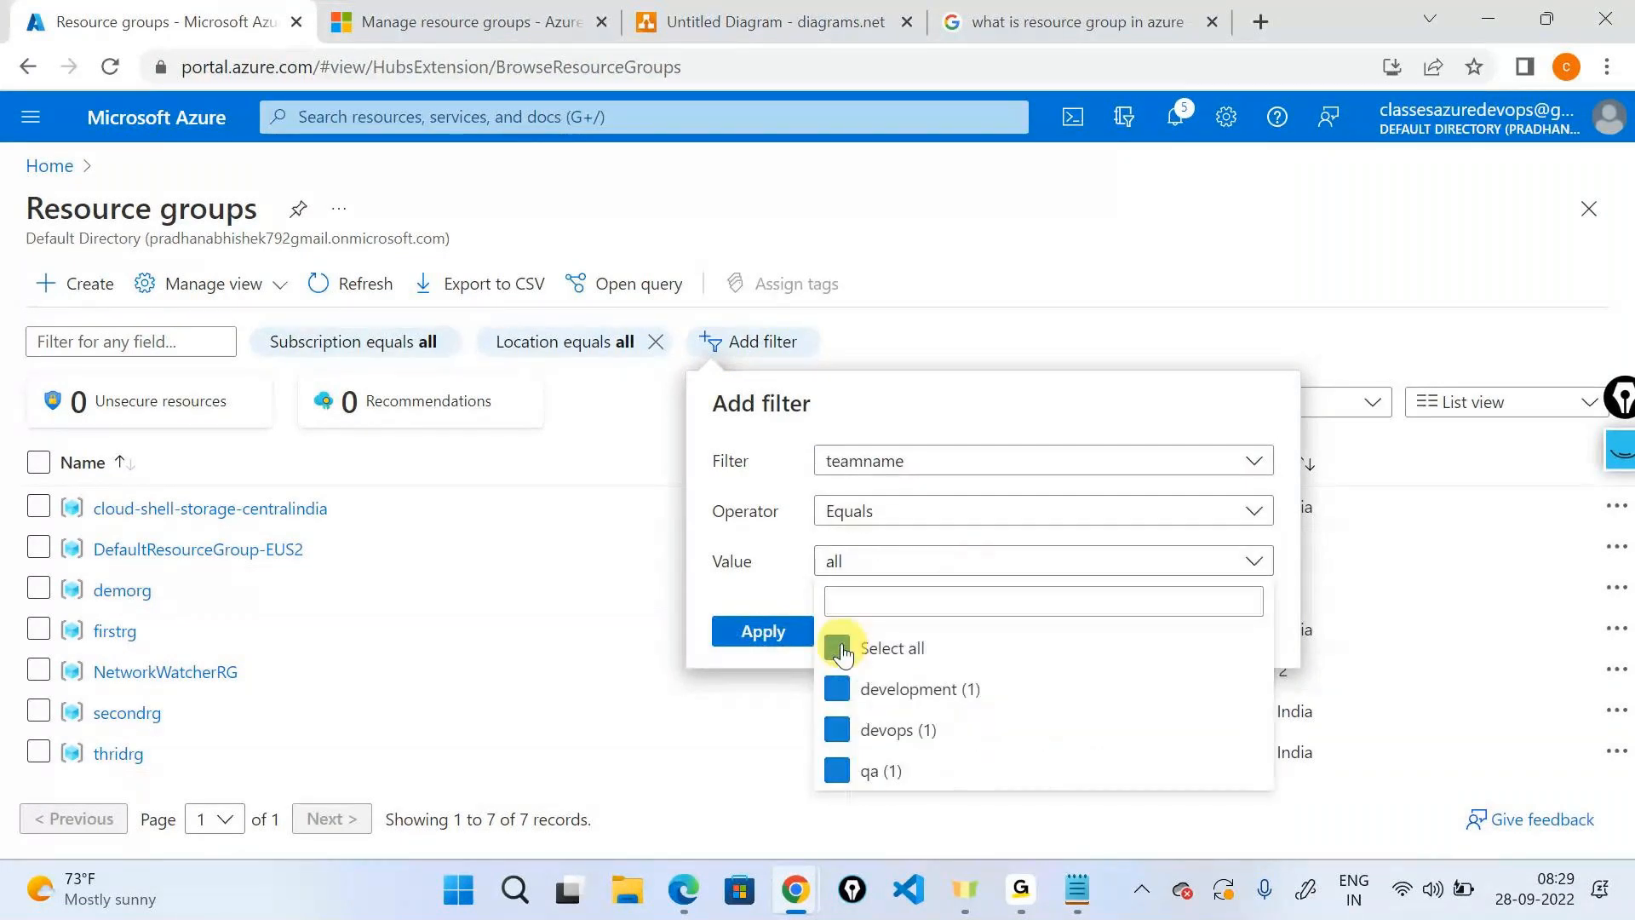
left_click(837, 647)
left_click(837, 689)
left_click(842, 691)
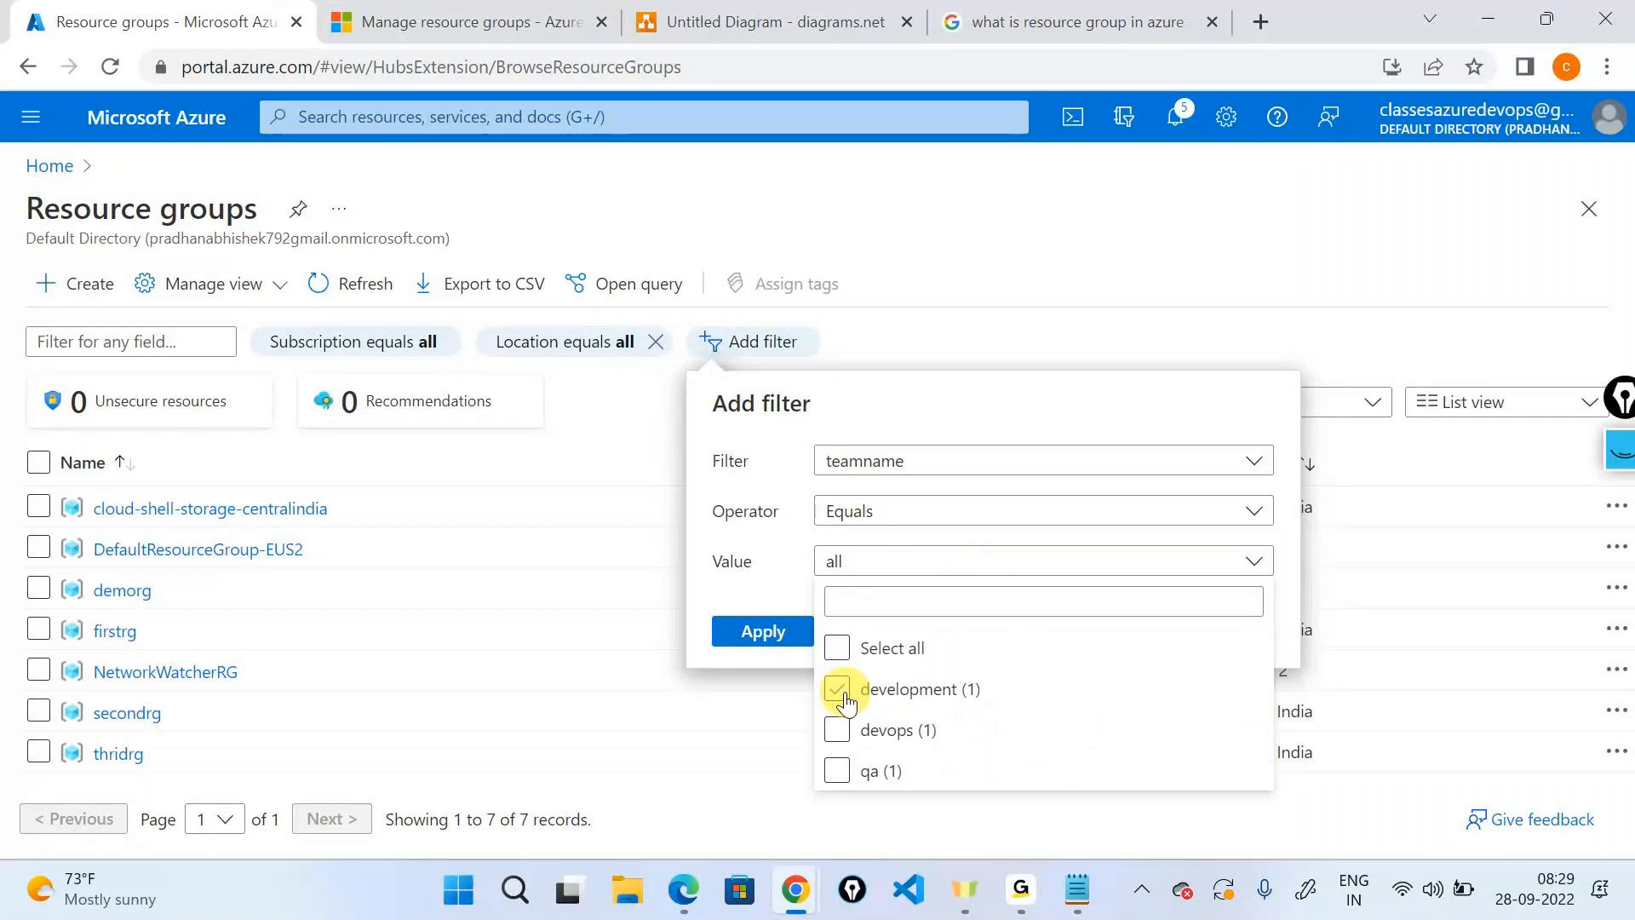
left_click(739, 645)
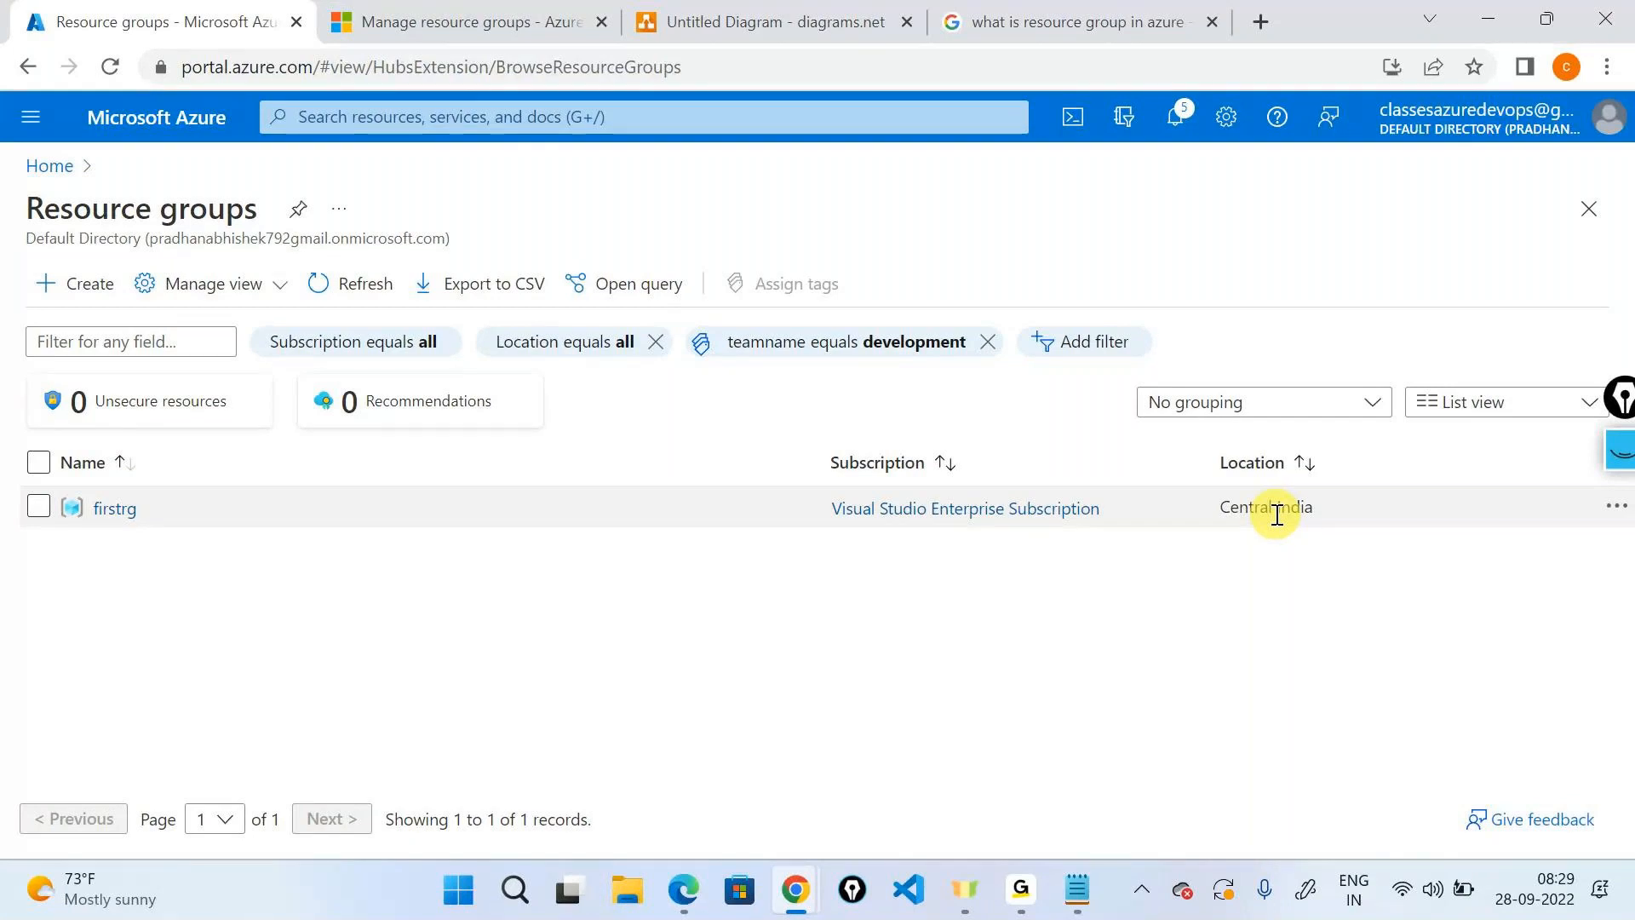
left_click(988, 341)
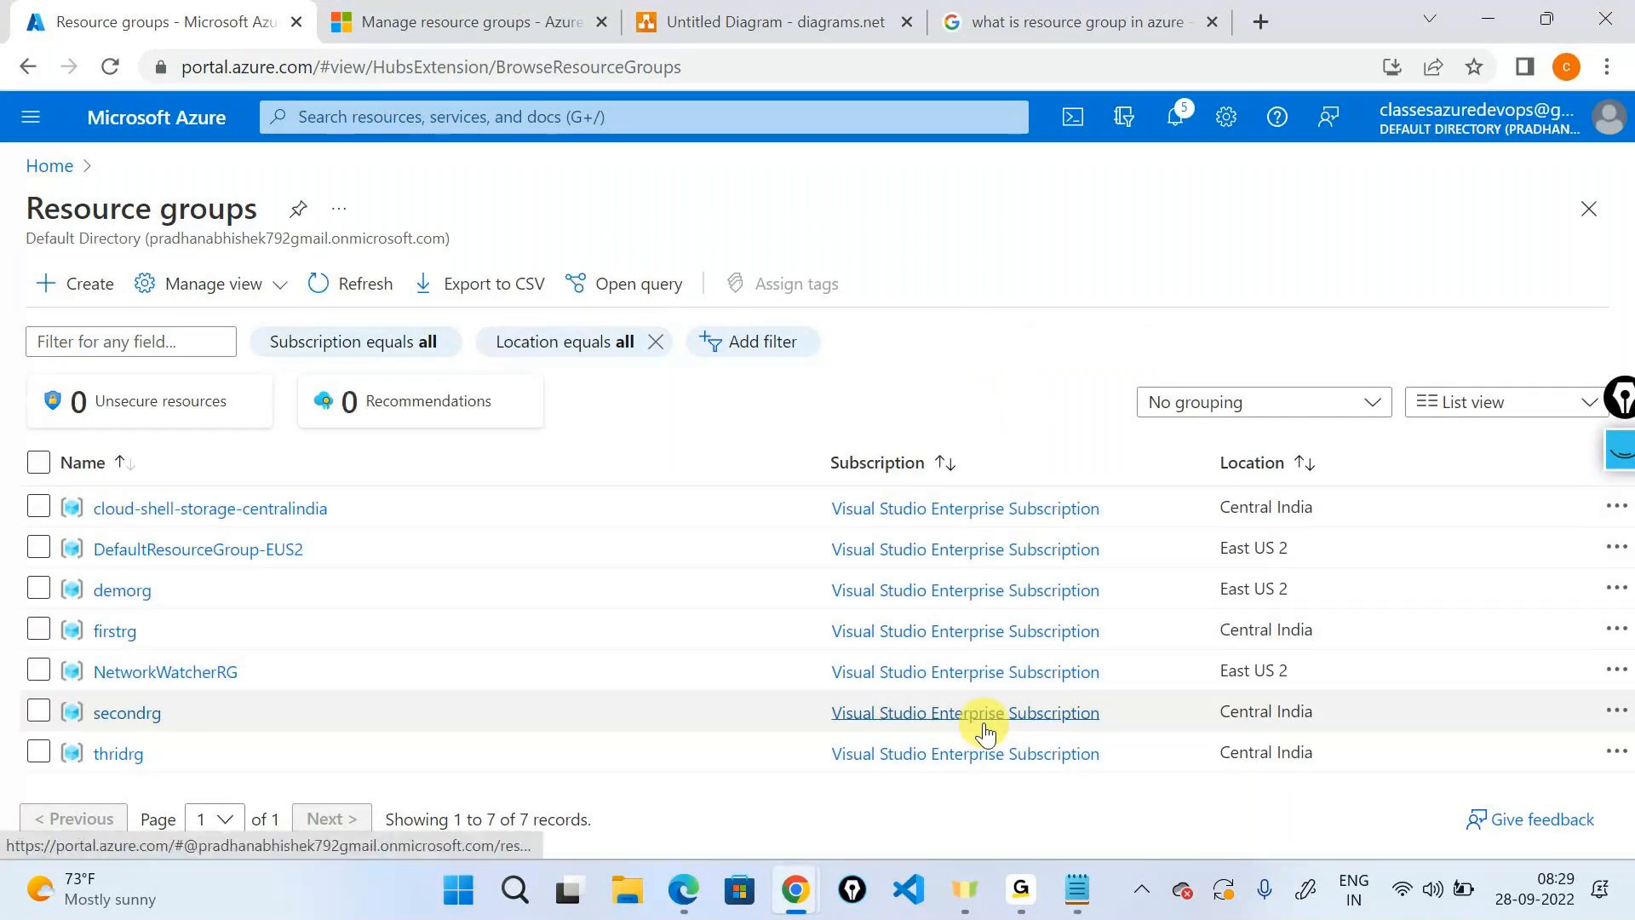
mouse_move(1033, 885)
left_click(1075, 708)
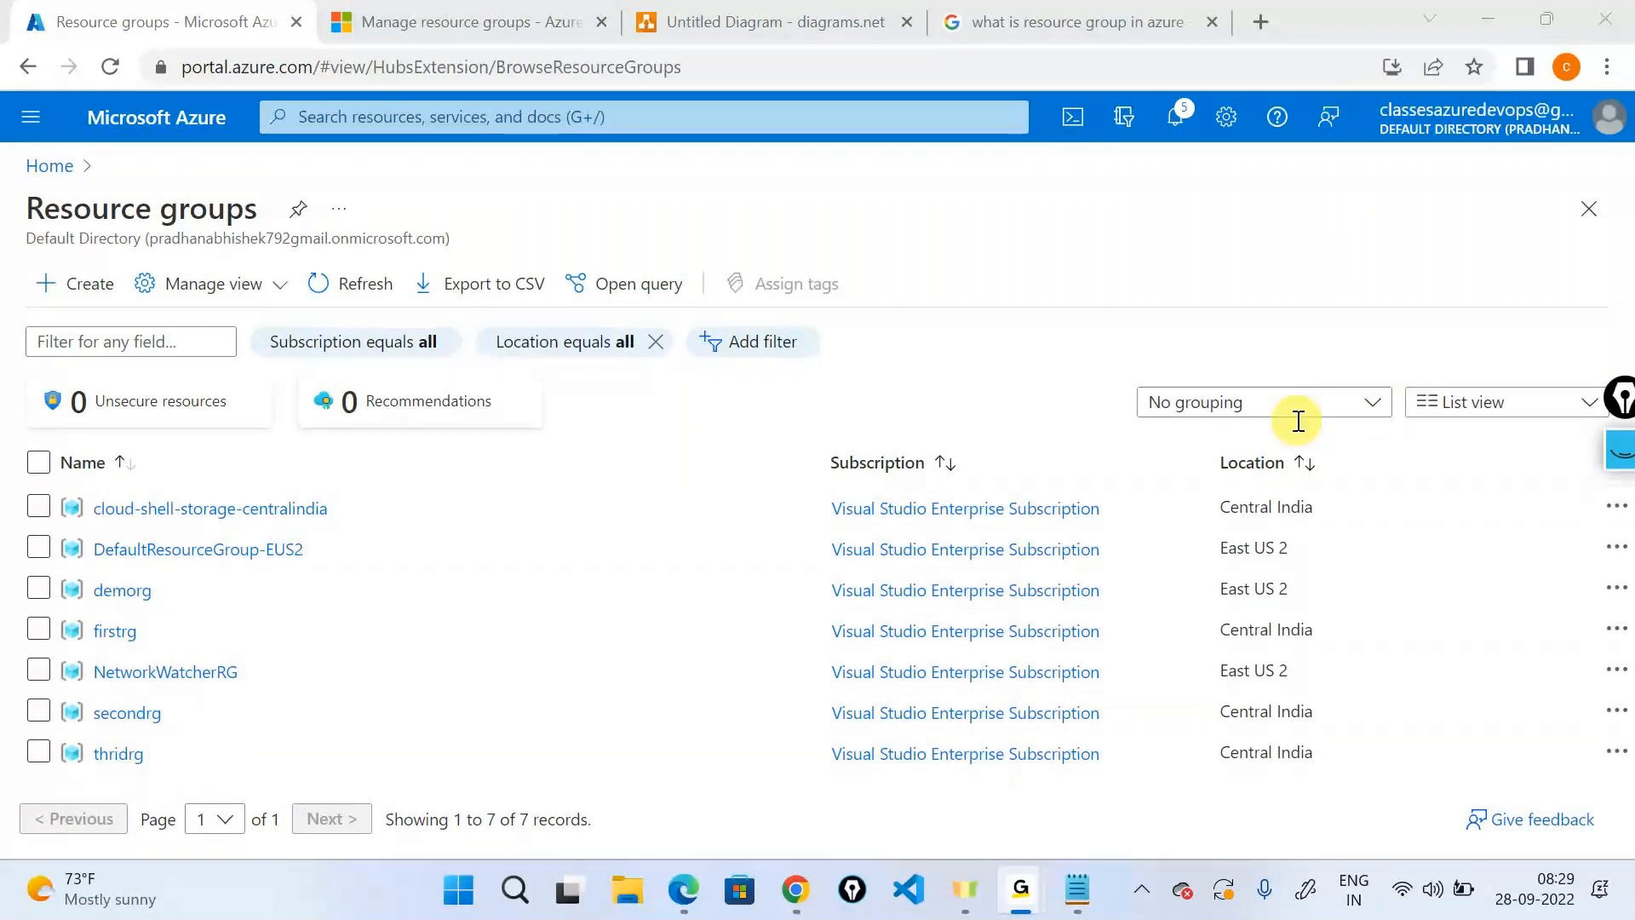
left_click(569, 229)
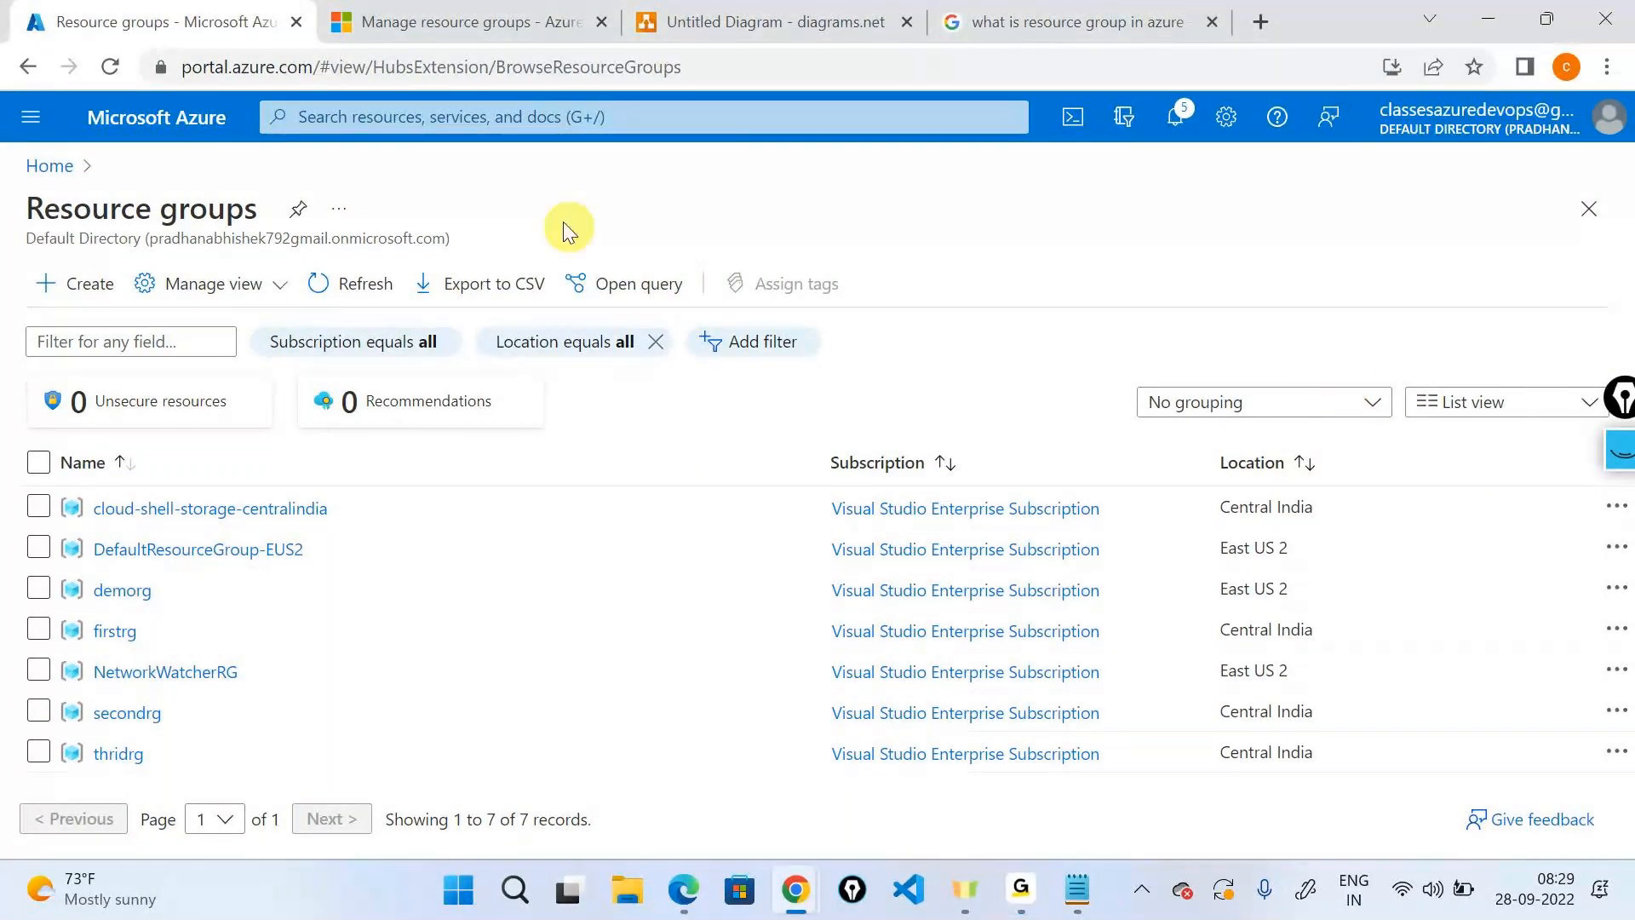
Abandon a new resource group's Tags form for Azure Home and return to the diagrams.net tab.
left_click(81, 294)
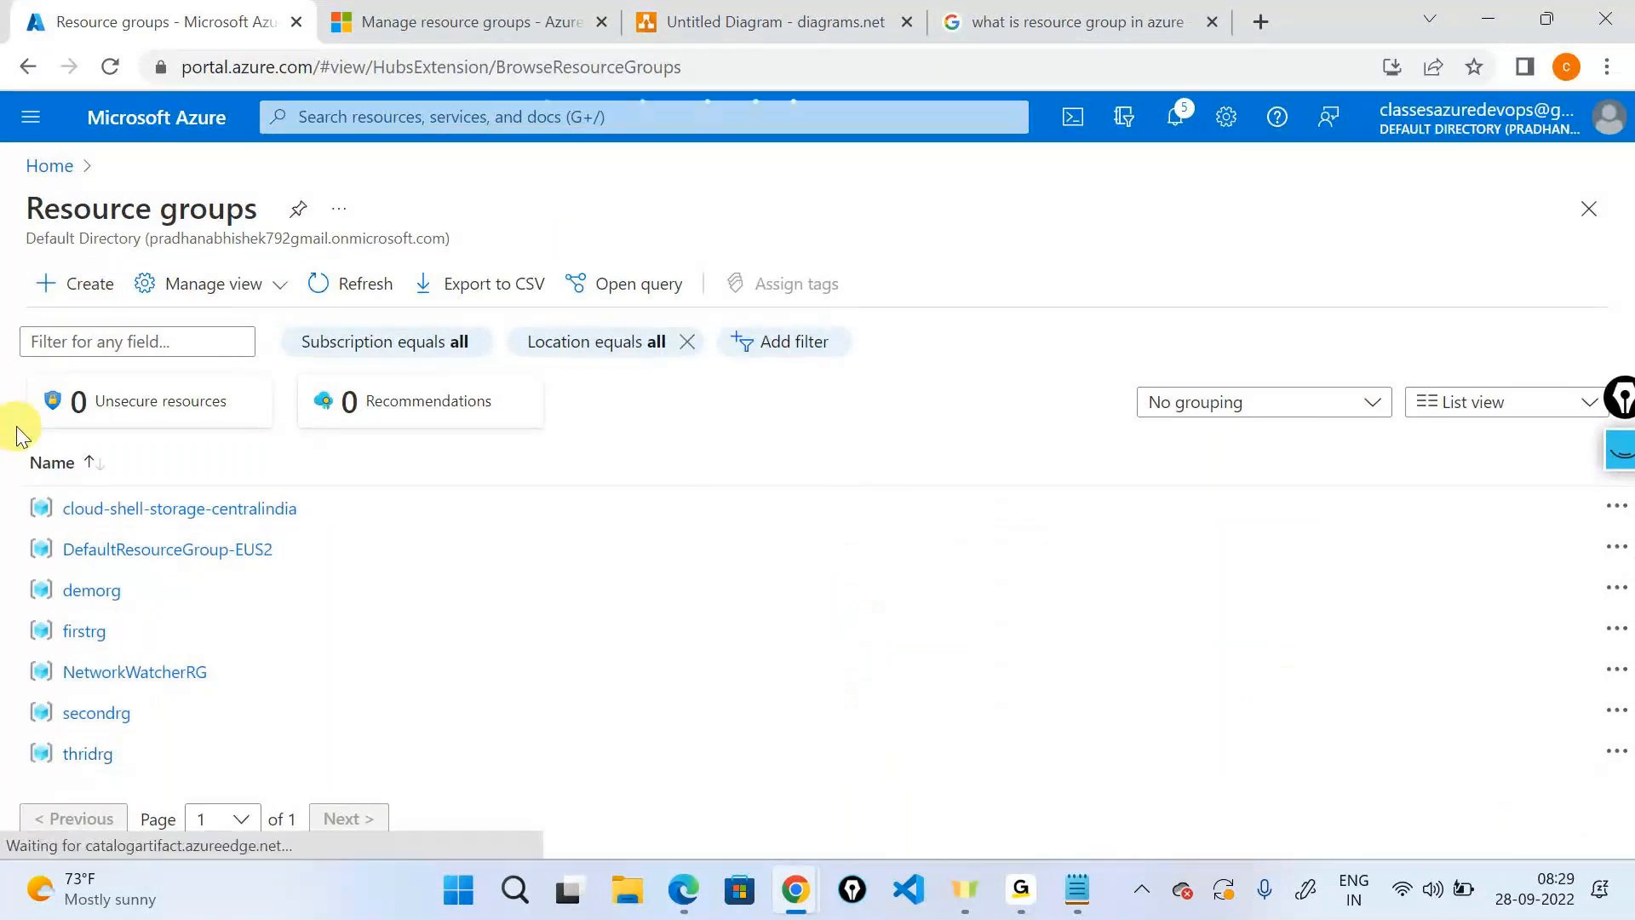
left_click(133, 309)
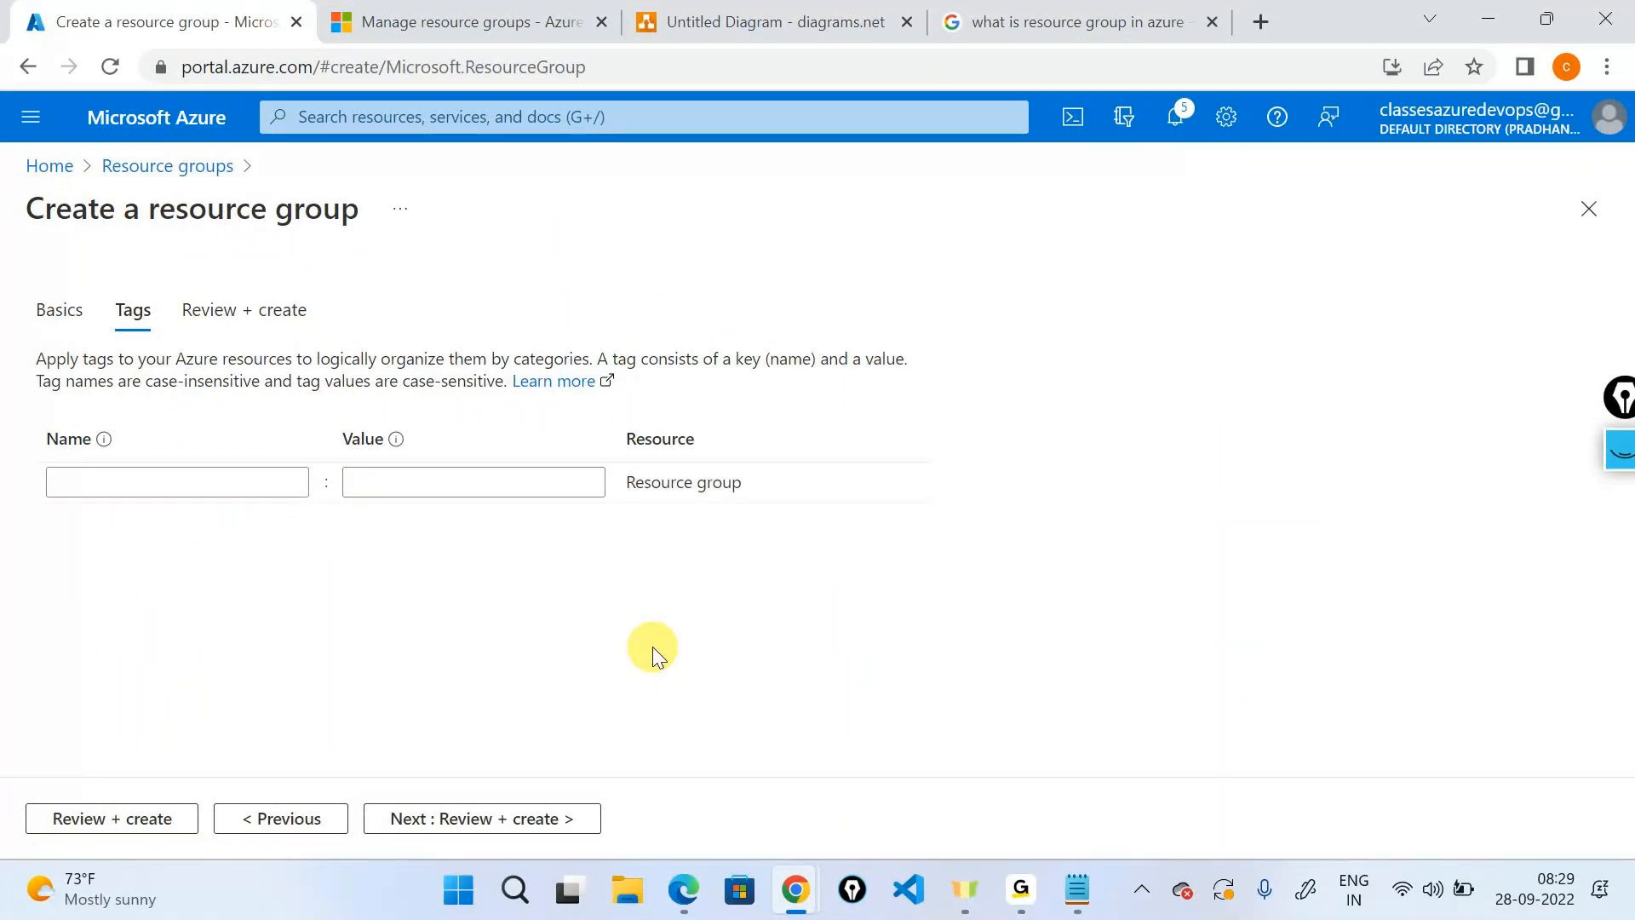
left_click(51, 167)
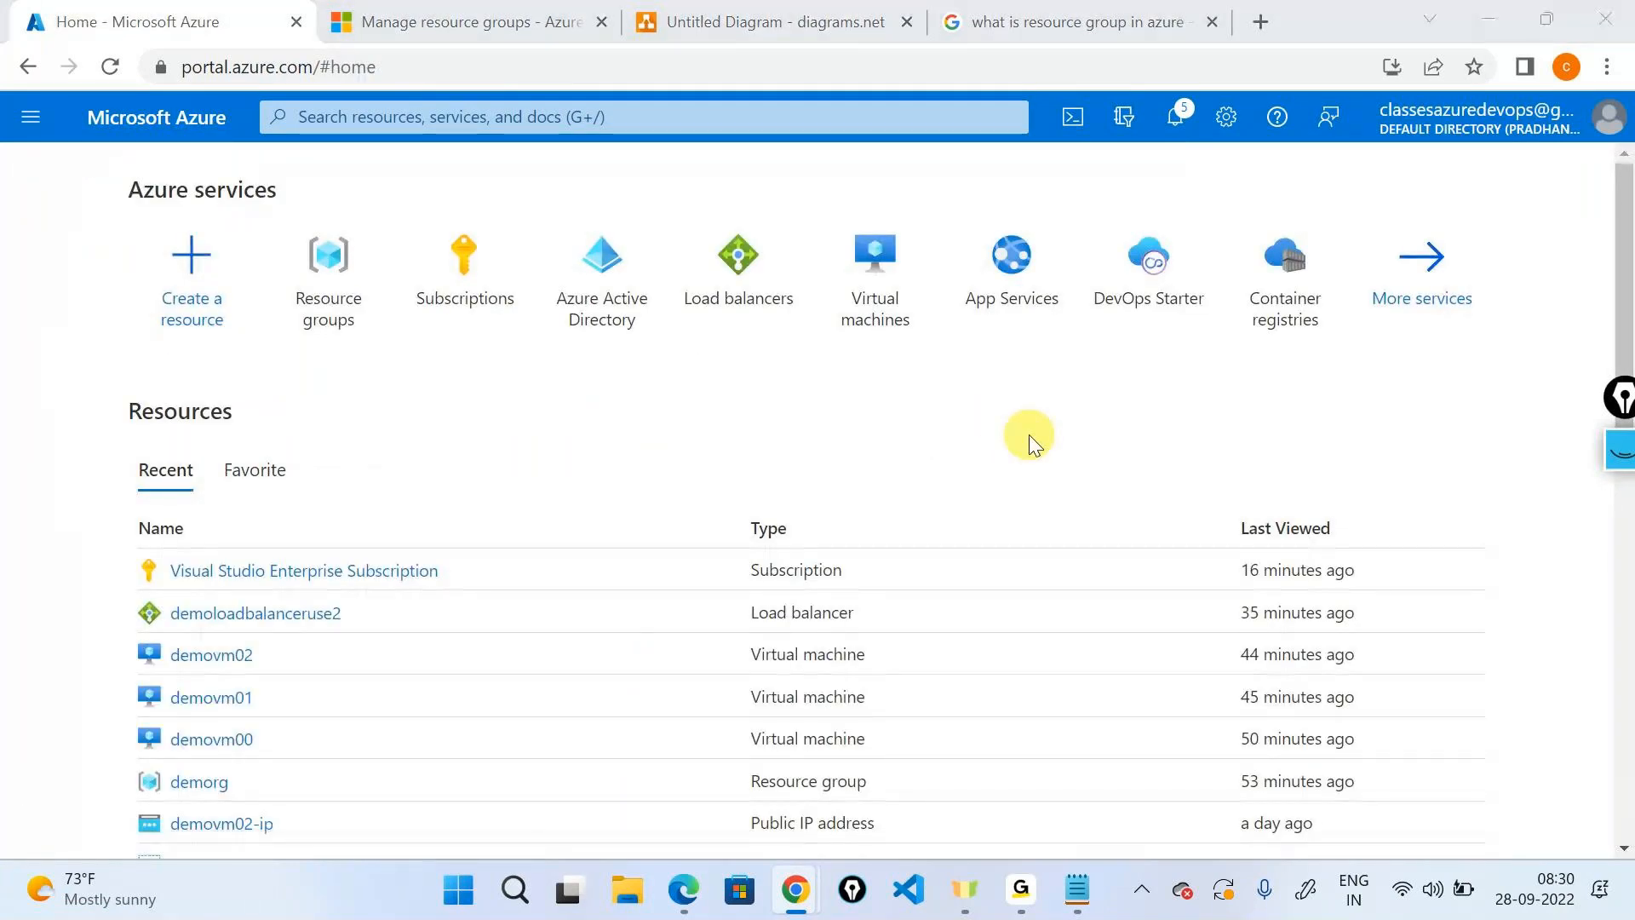
left_click(1487, 21)
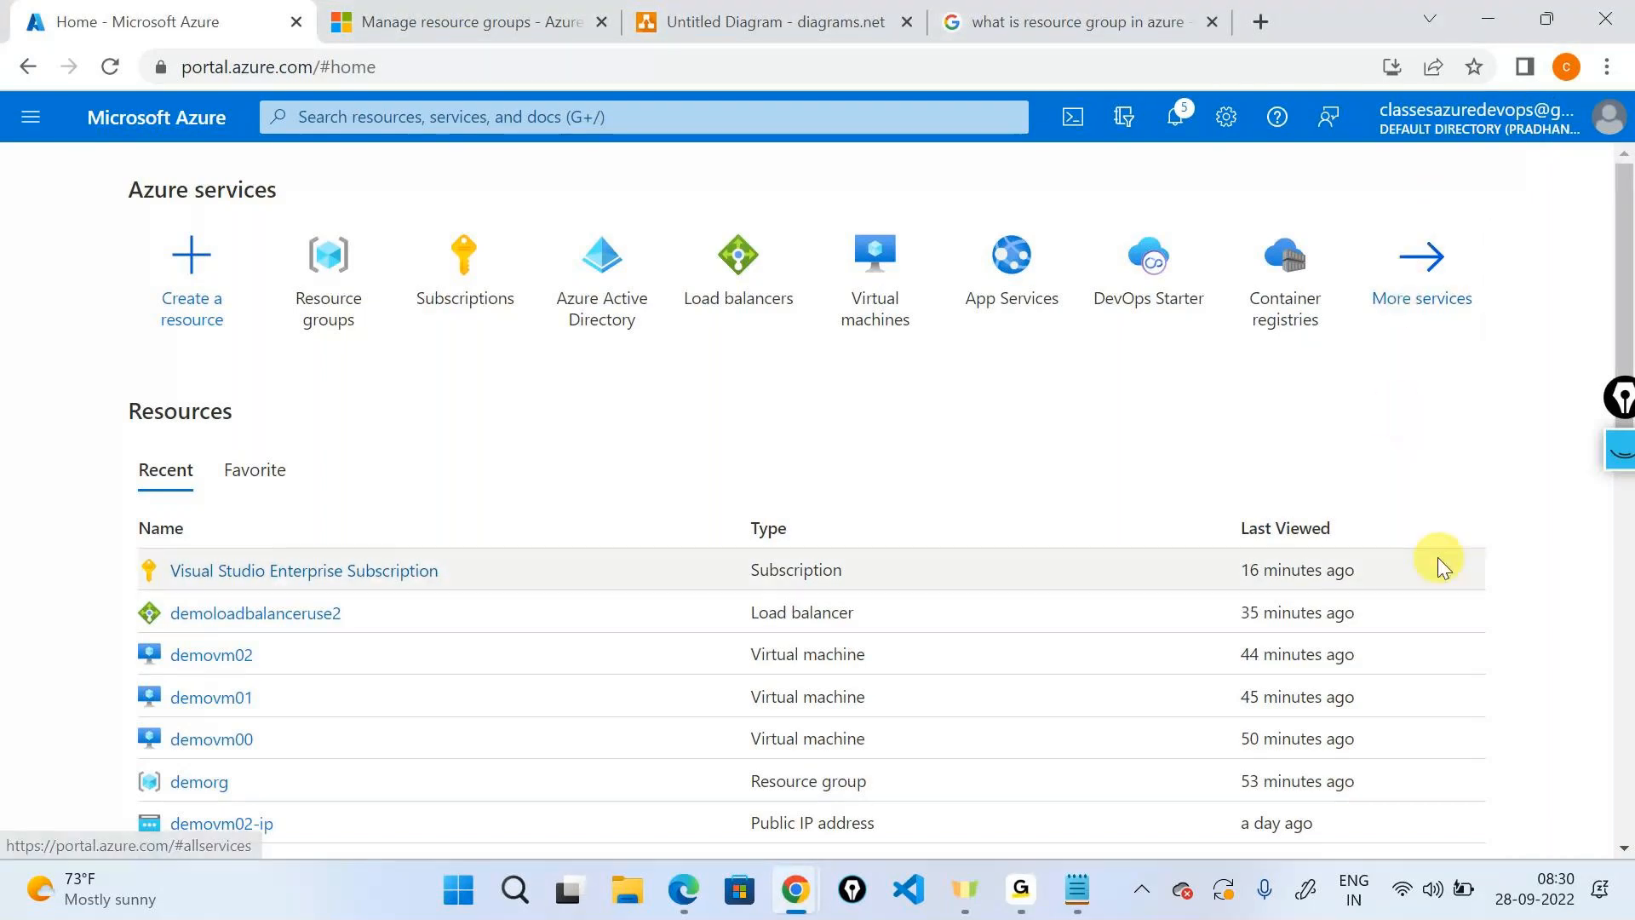
left_click(644, 20)
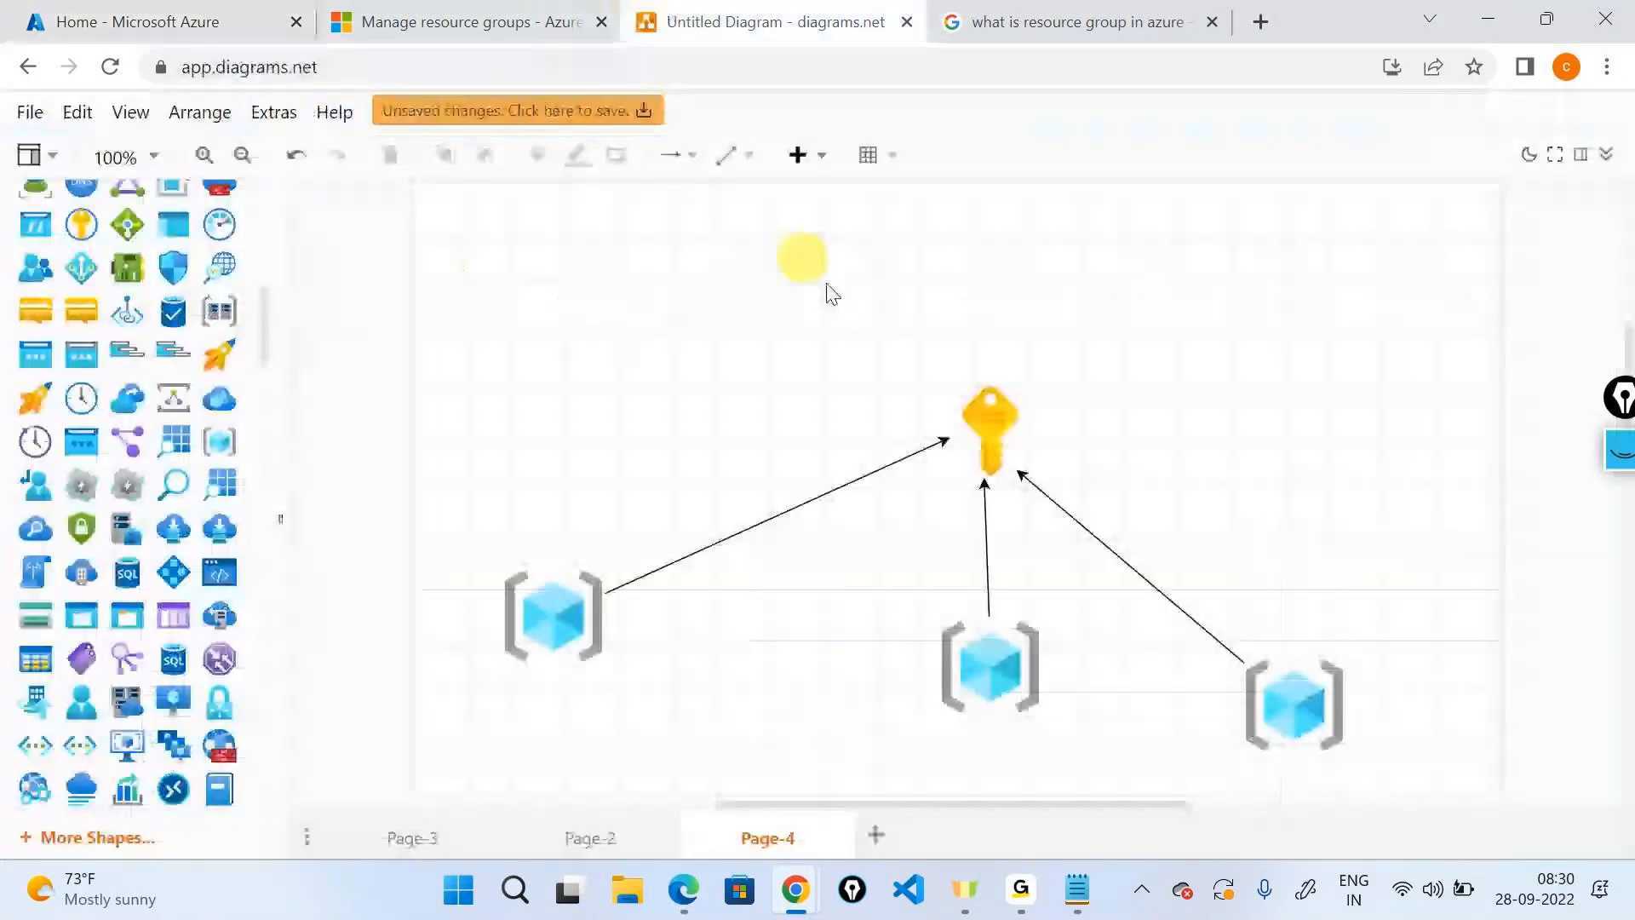
Add Page-5 and place the Azure directory icon with key icons below it.
left_click(875, 836)
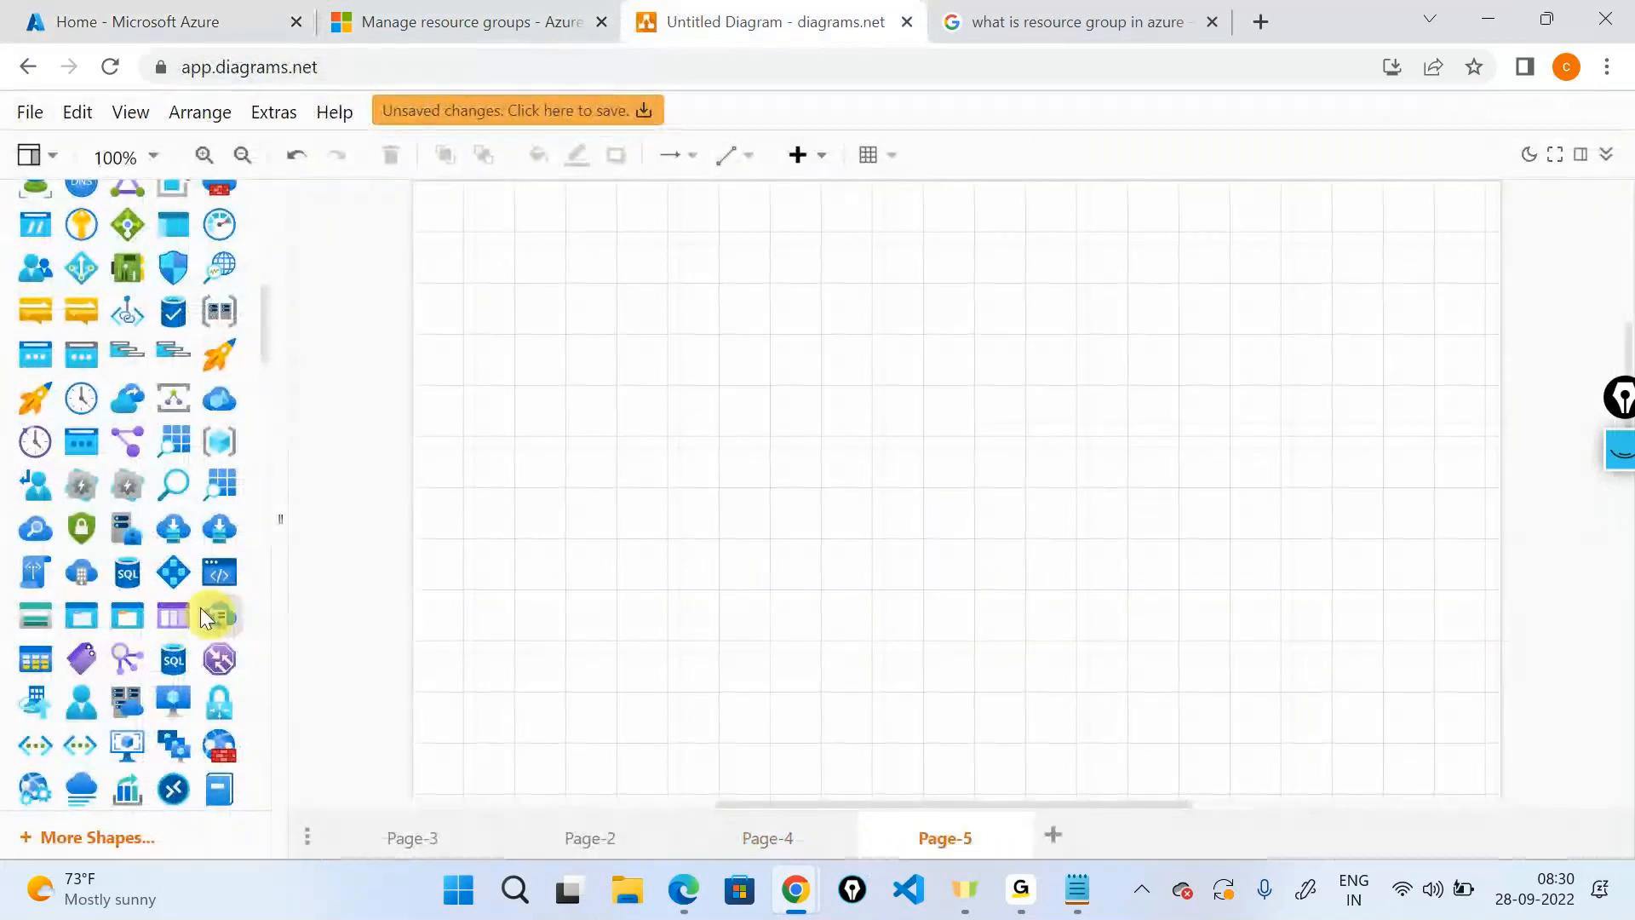
left_click_drag(201, 606, 956, 248)
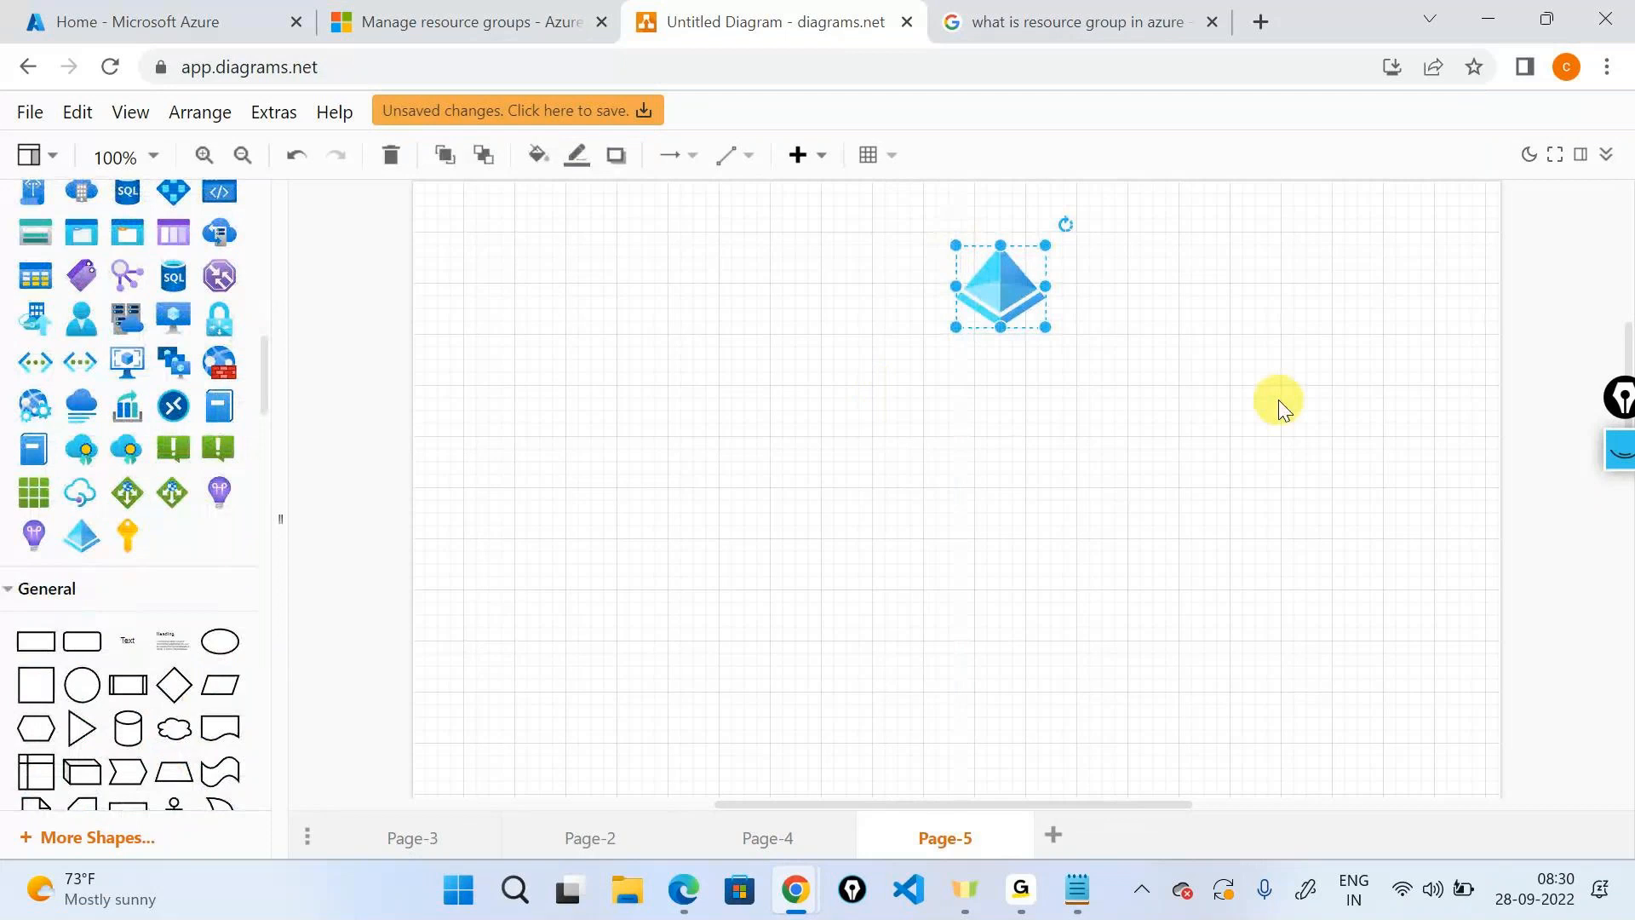
left_click_drag(128, 535, 691, 532)
left_click_drag(1028, 536, 1309, 519)
Draw arrows from the directory icon to the left, middle and right keys.
left_click(997, 339)
left_click_drag(997, 338, 708, 522)
left_click(1001, 290)
left_click_drag(1001, 340, 1019, 474)
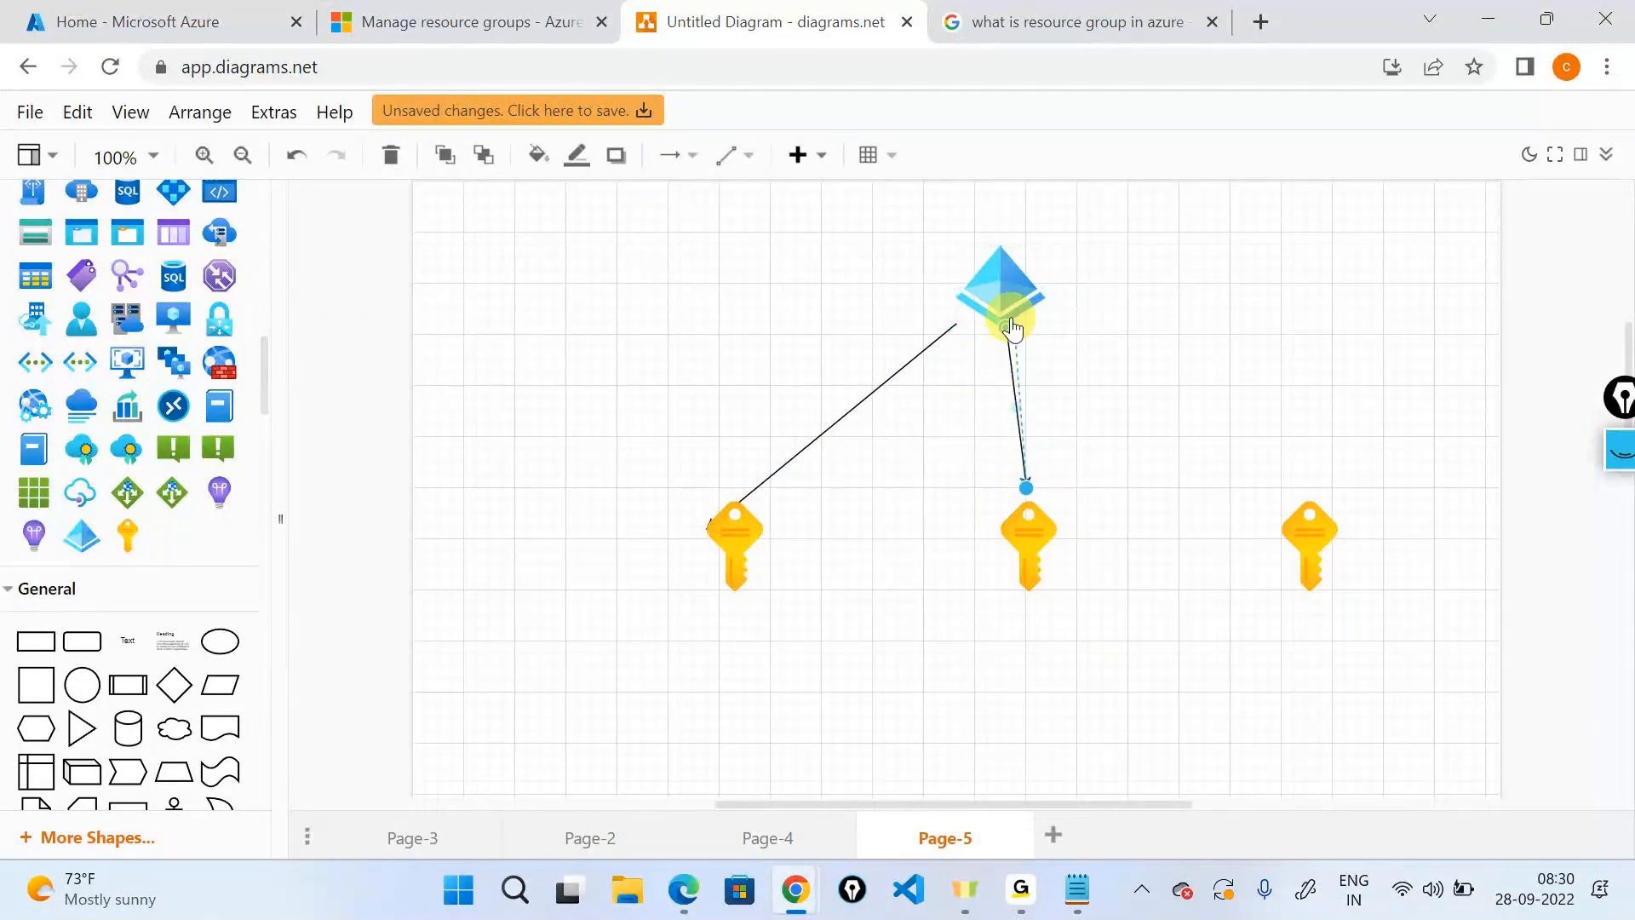
left_click(1026, 291)
left_click_drag(1056, 298, 1306, 487)
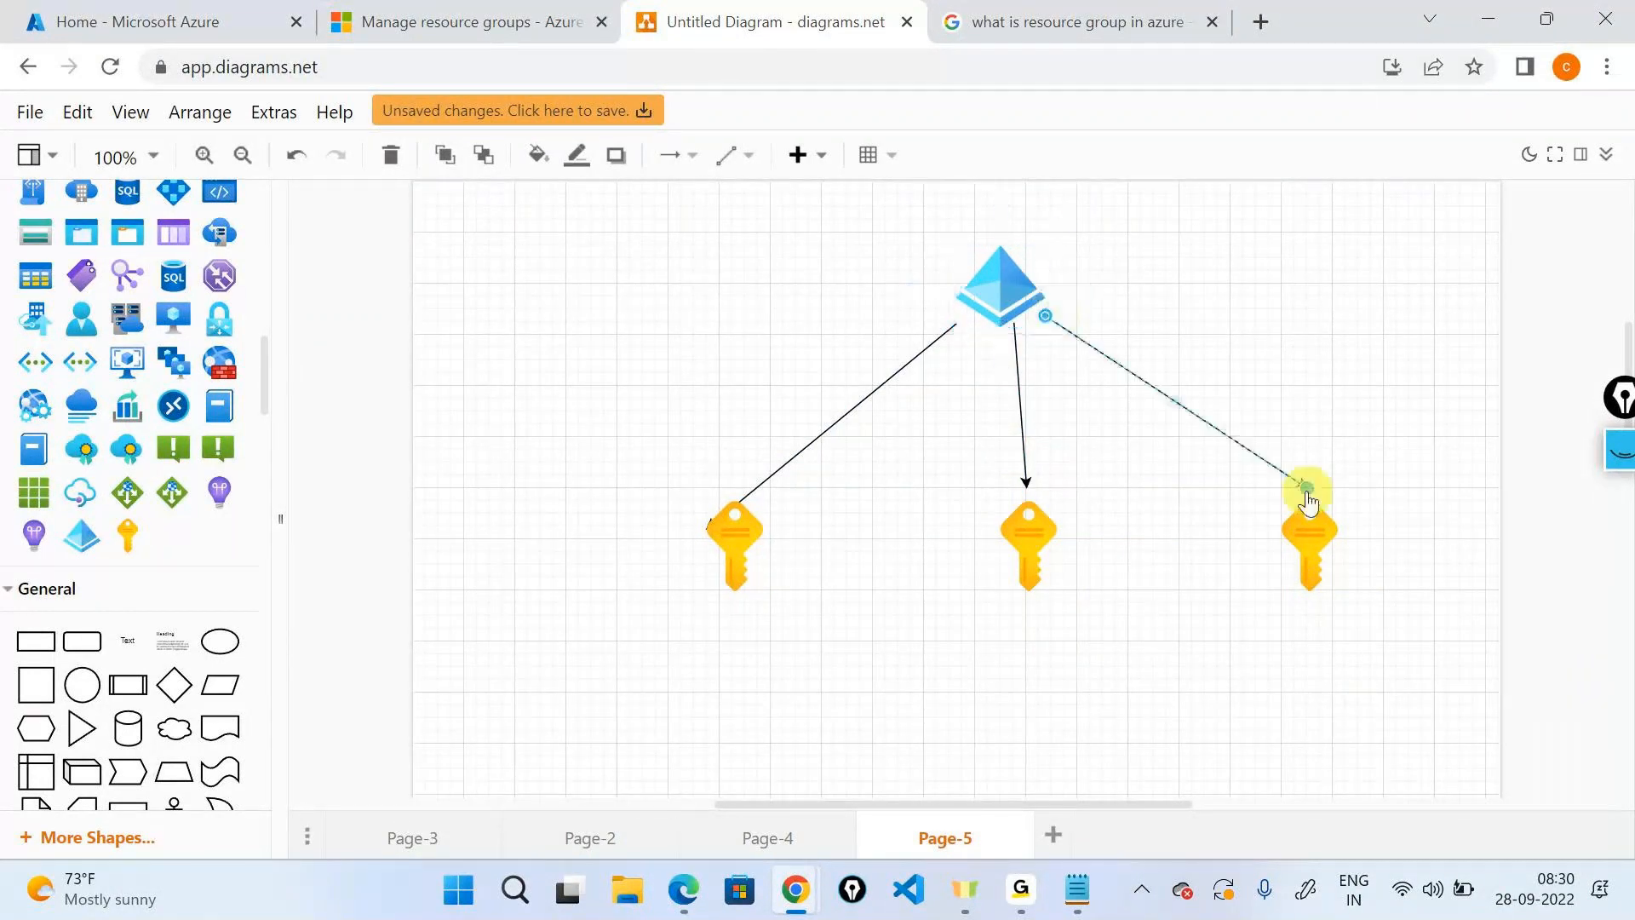
Place a resource-group cube below the keys, positioned under the left key.
left_click(1011, 555)
scroll(1012, 555, "down", 3)
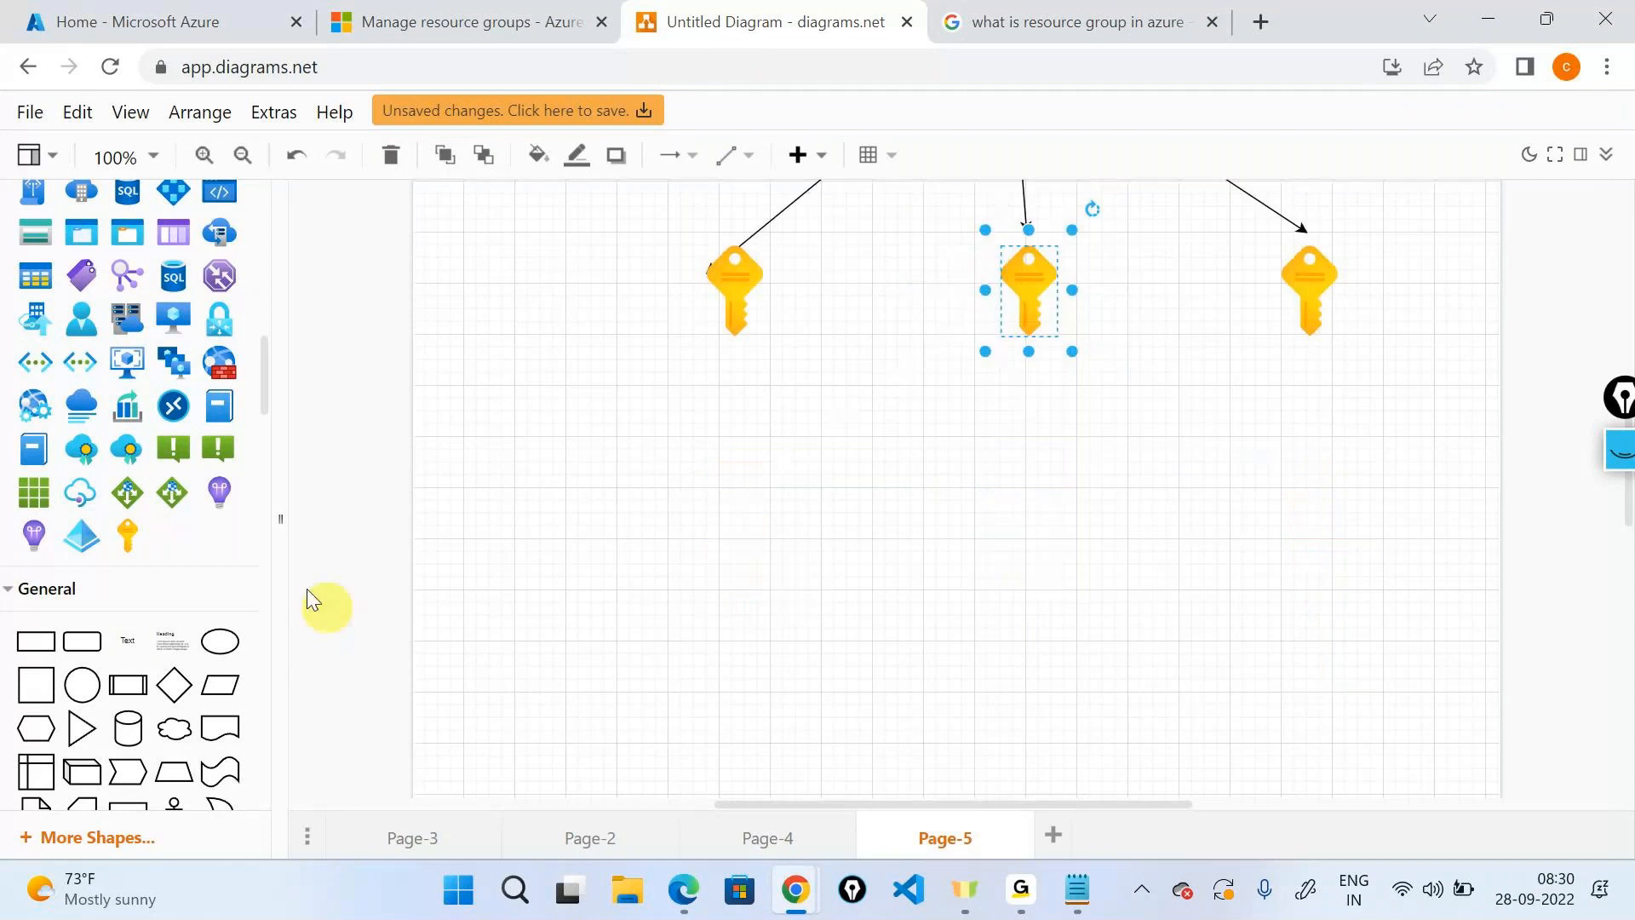
scroll(206, 526, "up", 1)
scroll(206, 526, "up", 2)
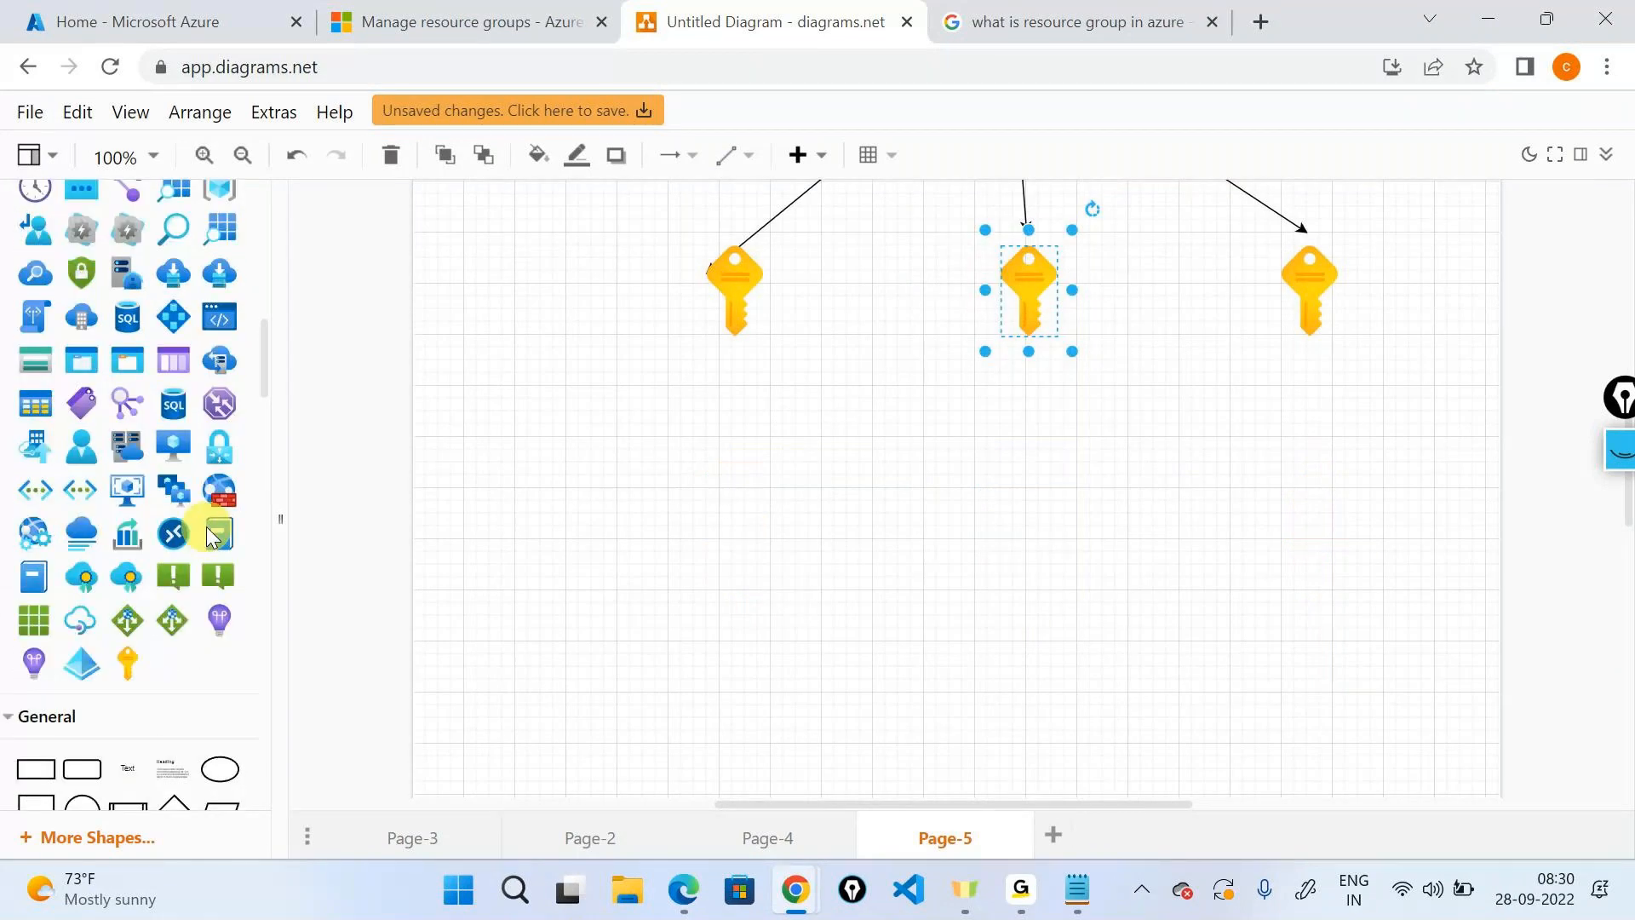
scroll(206, 526, "up", 5)
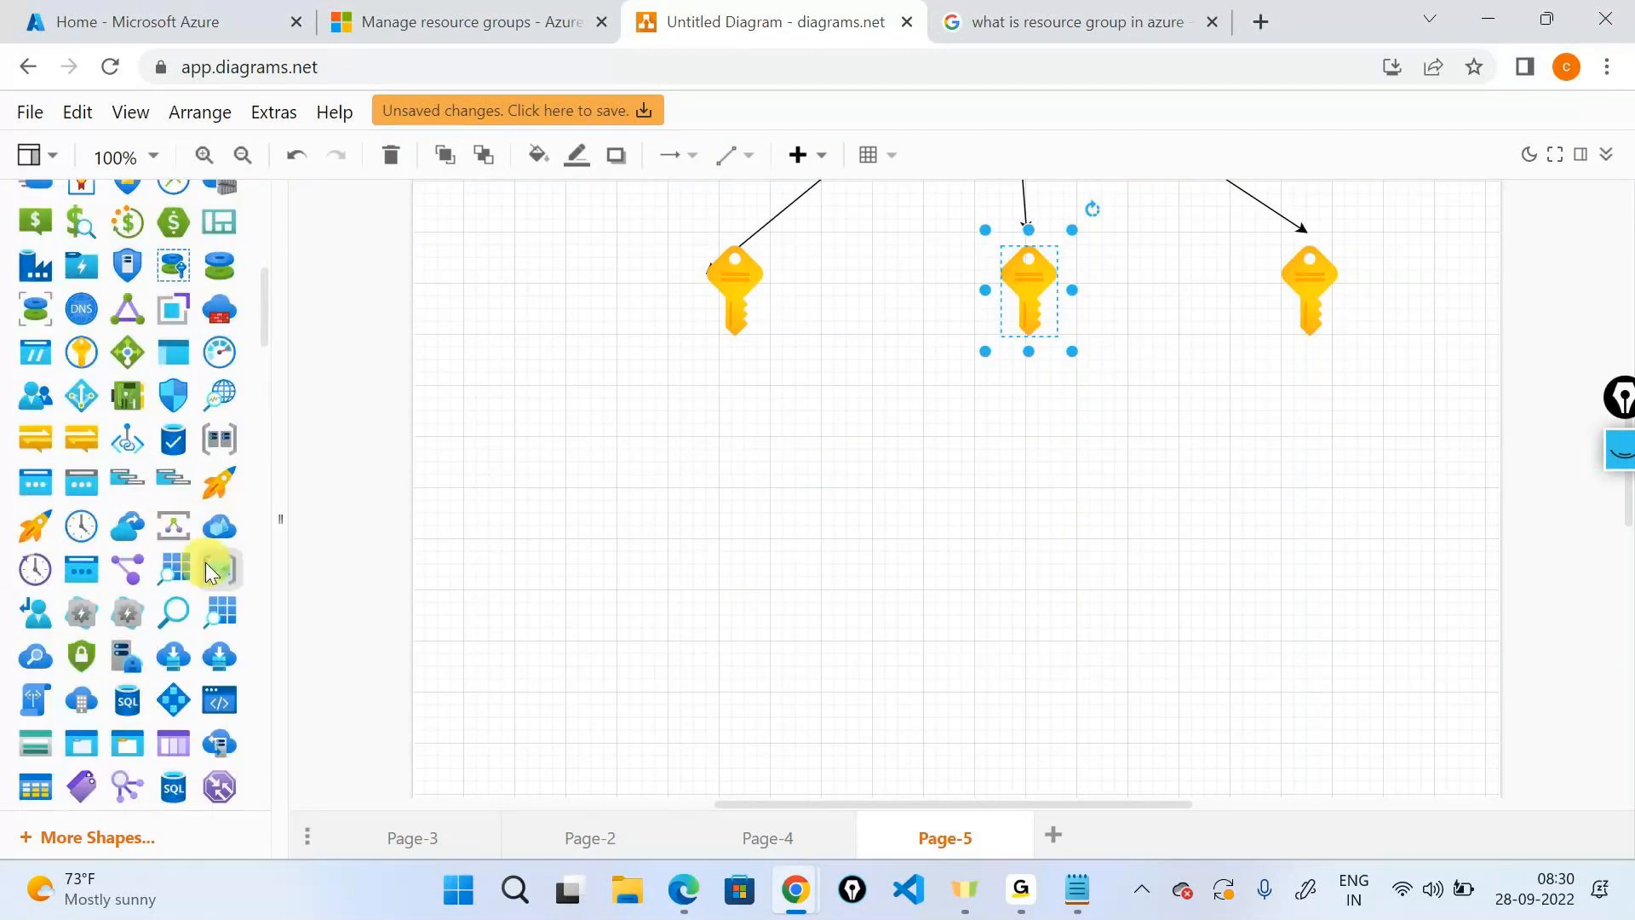
left_click_drag(210, 570, 1033, 599)
left_click_drag(1034, 599, 797, 599)
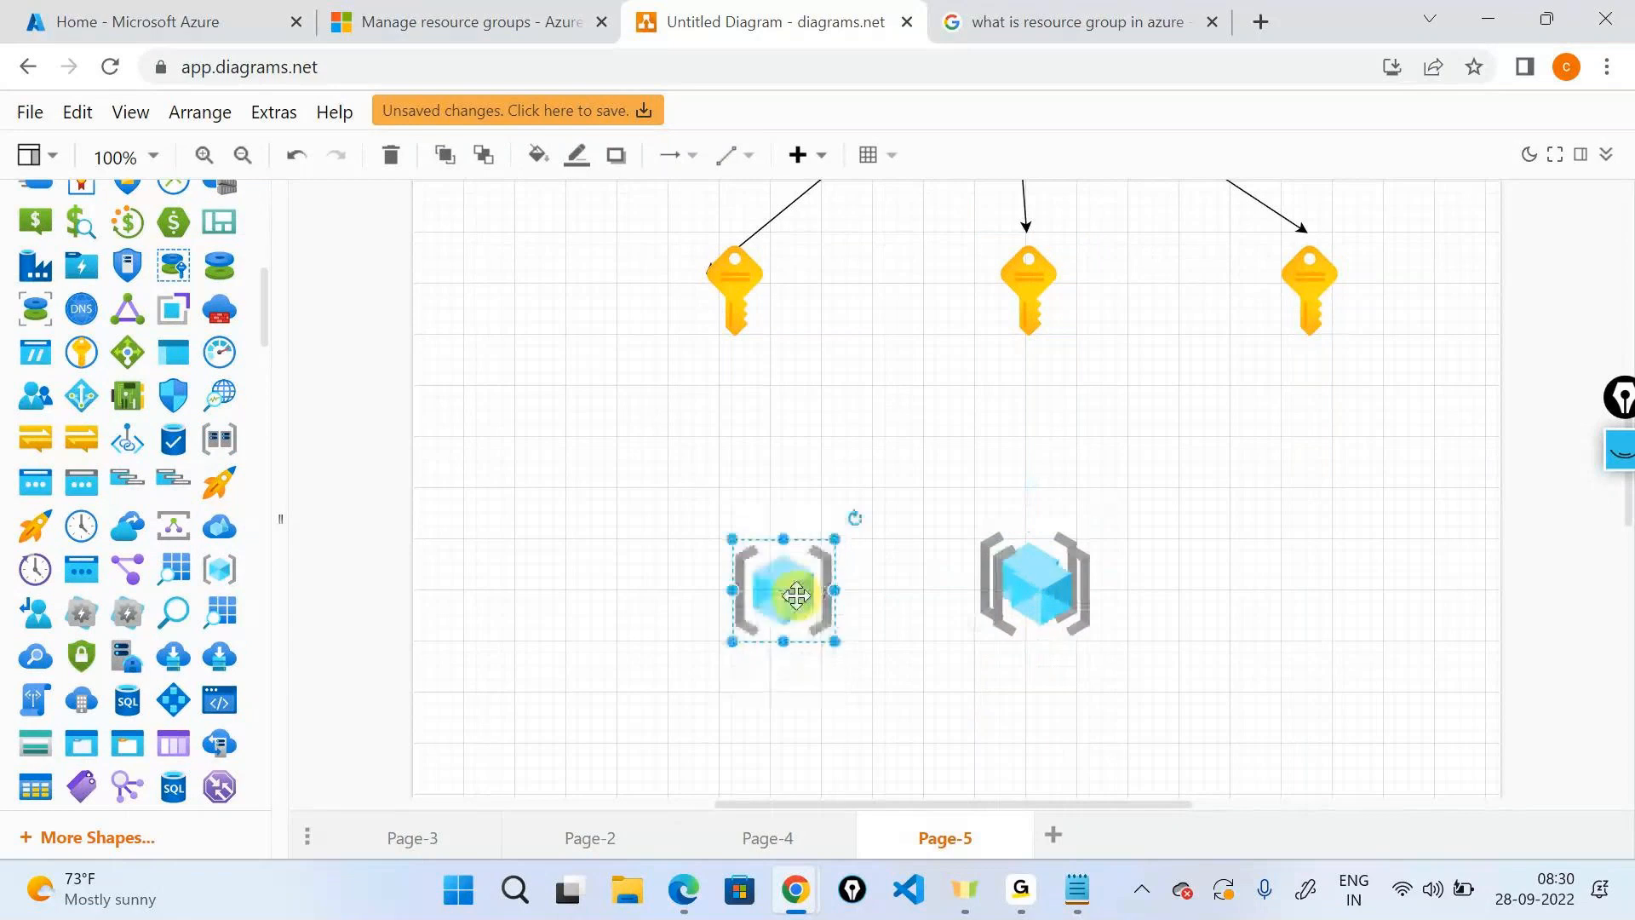
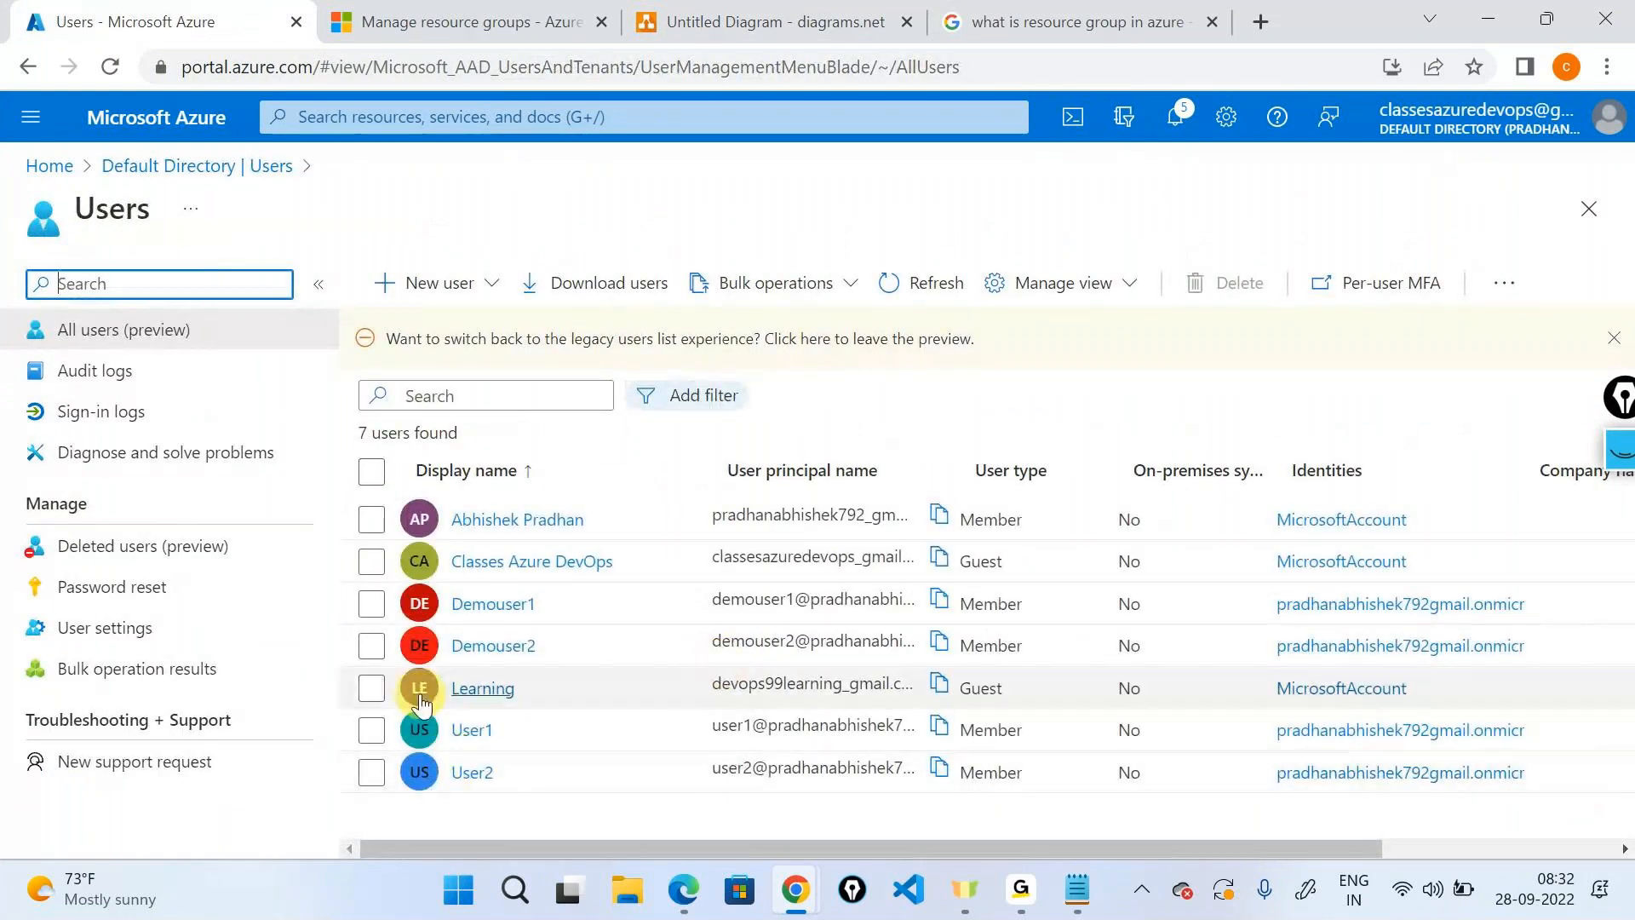
Delete users Demouser1, Demouser2, User1 and User2, then refresh the user list.
left_click(371, 604)
left_click(371, 646)
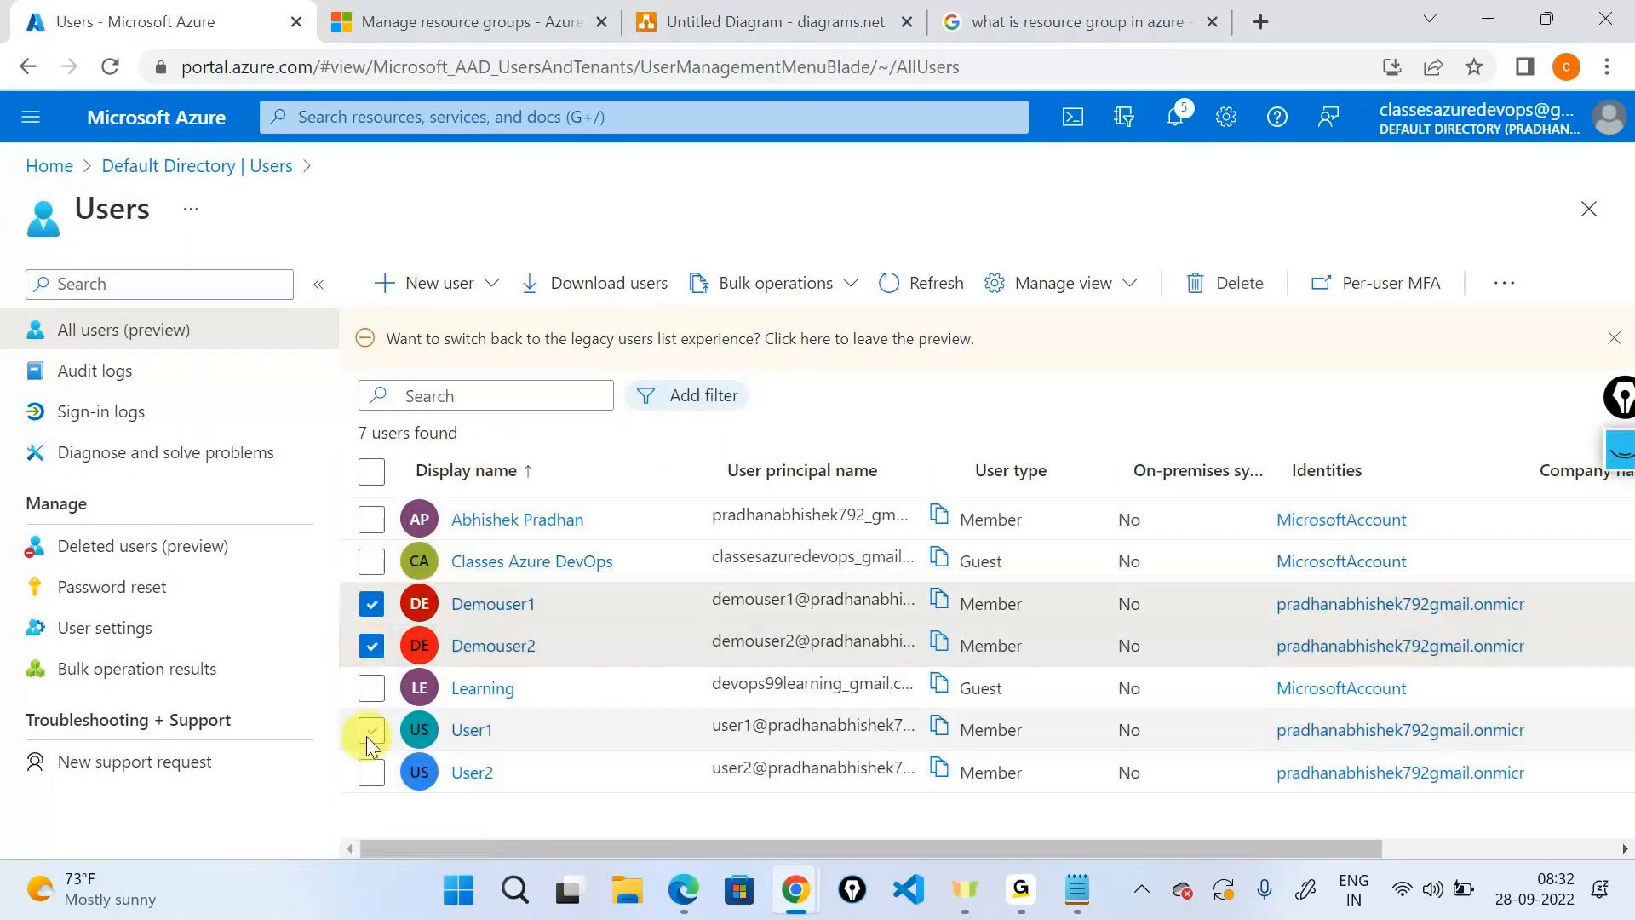
left_click(371, 730)
left_click(372, 772)
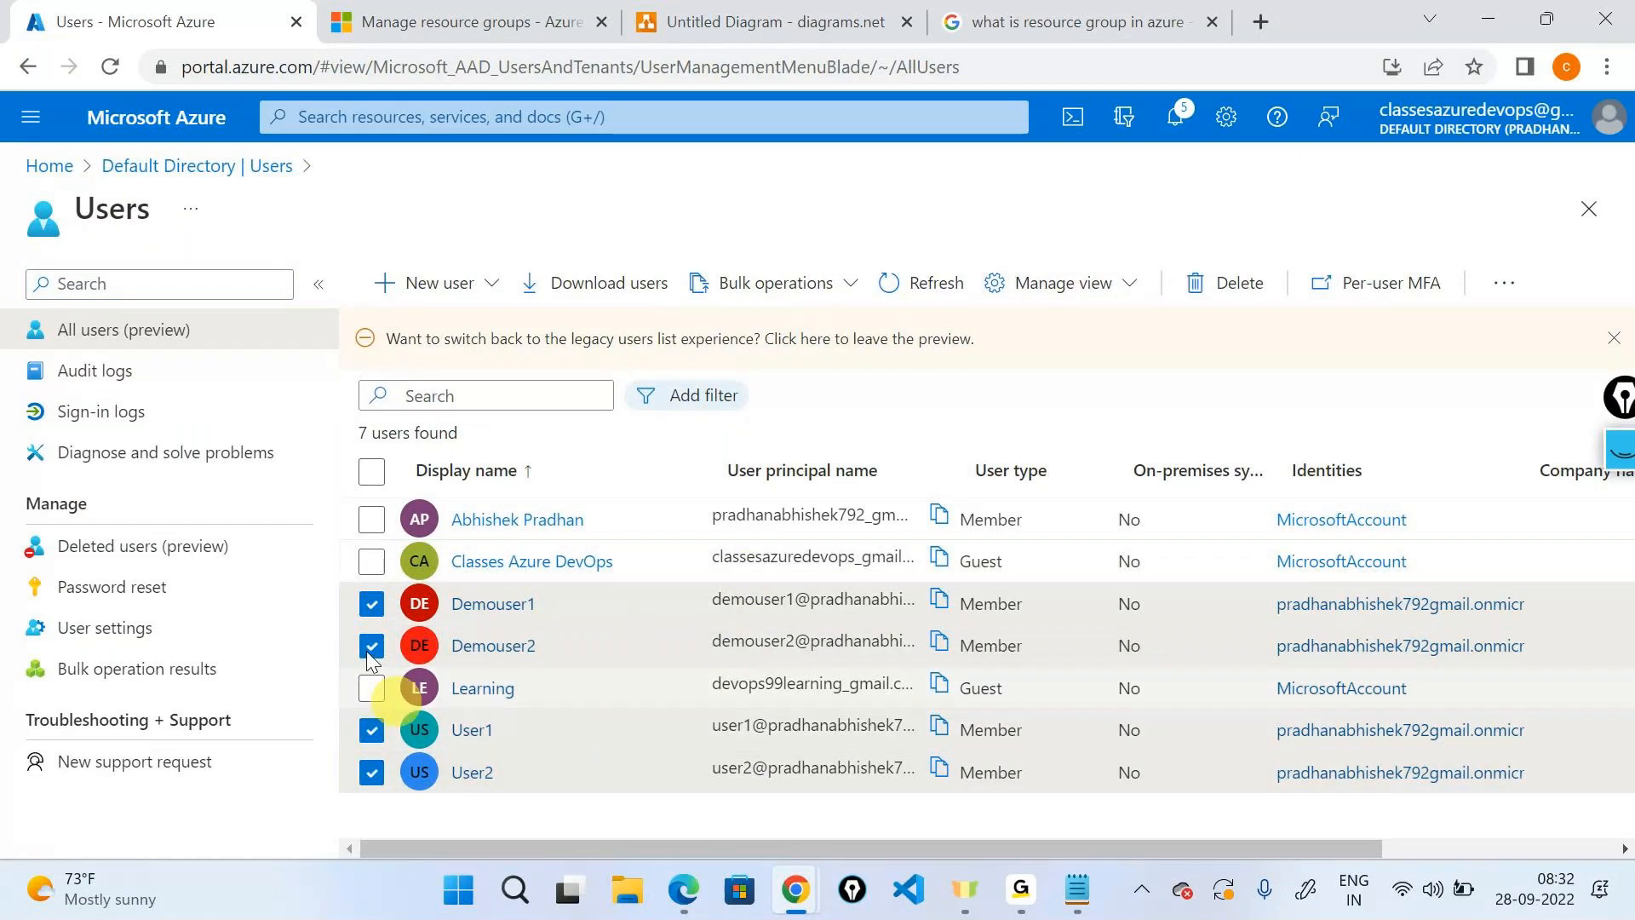
left_click(1227, 283)
left_click(412, 380)
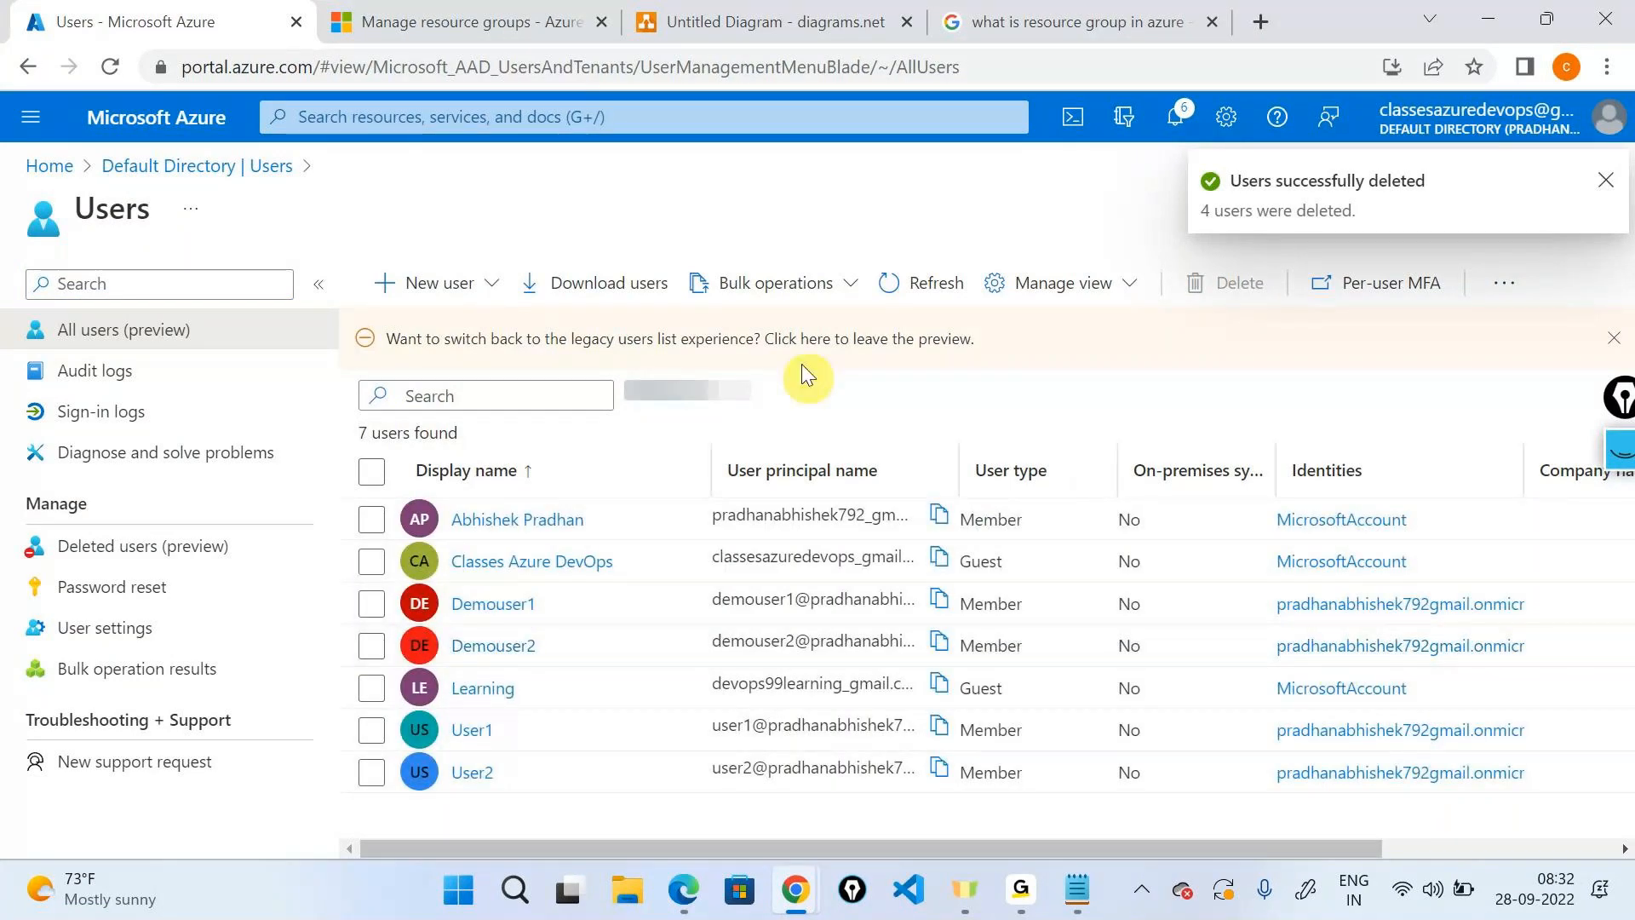
left_click(926, 283)
left_click(941, 285)
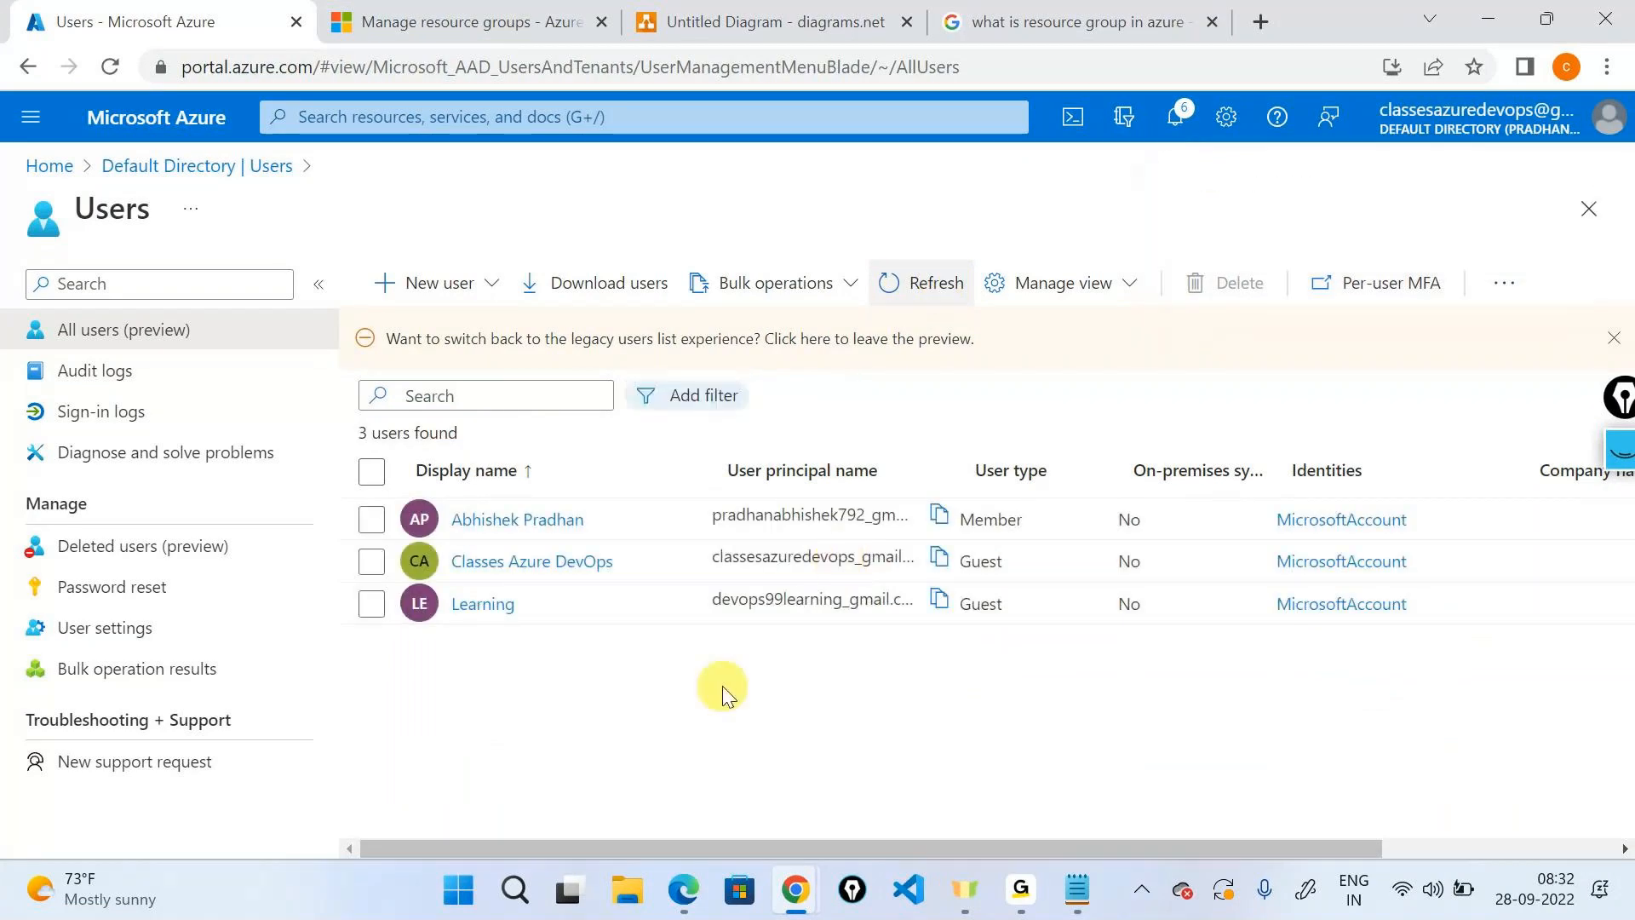
Start a new internal user with user name rguser1, name User1 and first name User1.
left_click(449, 283)
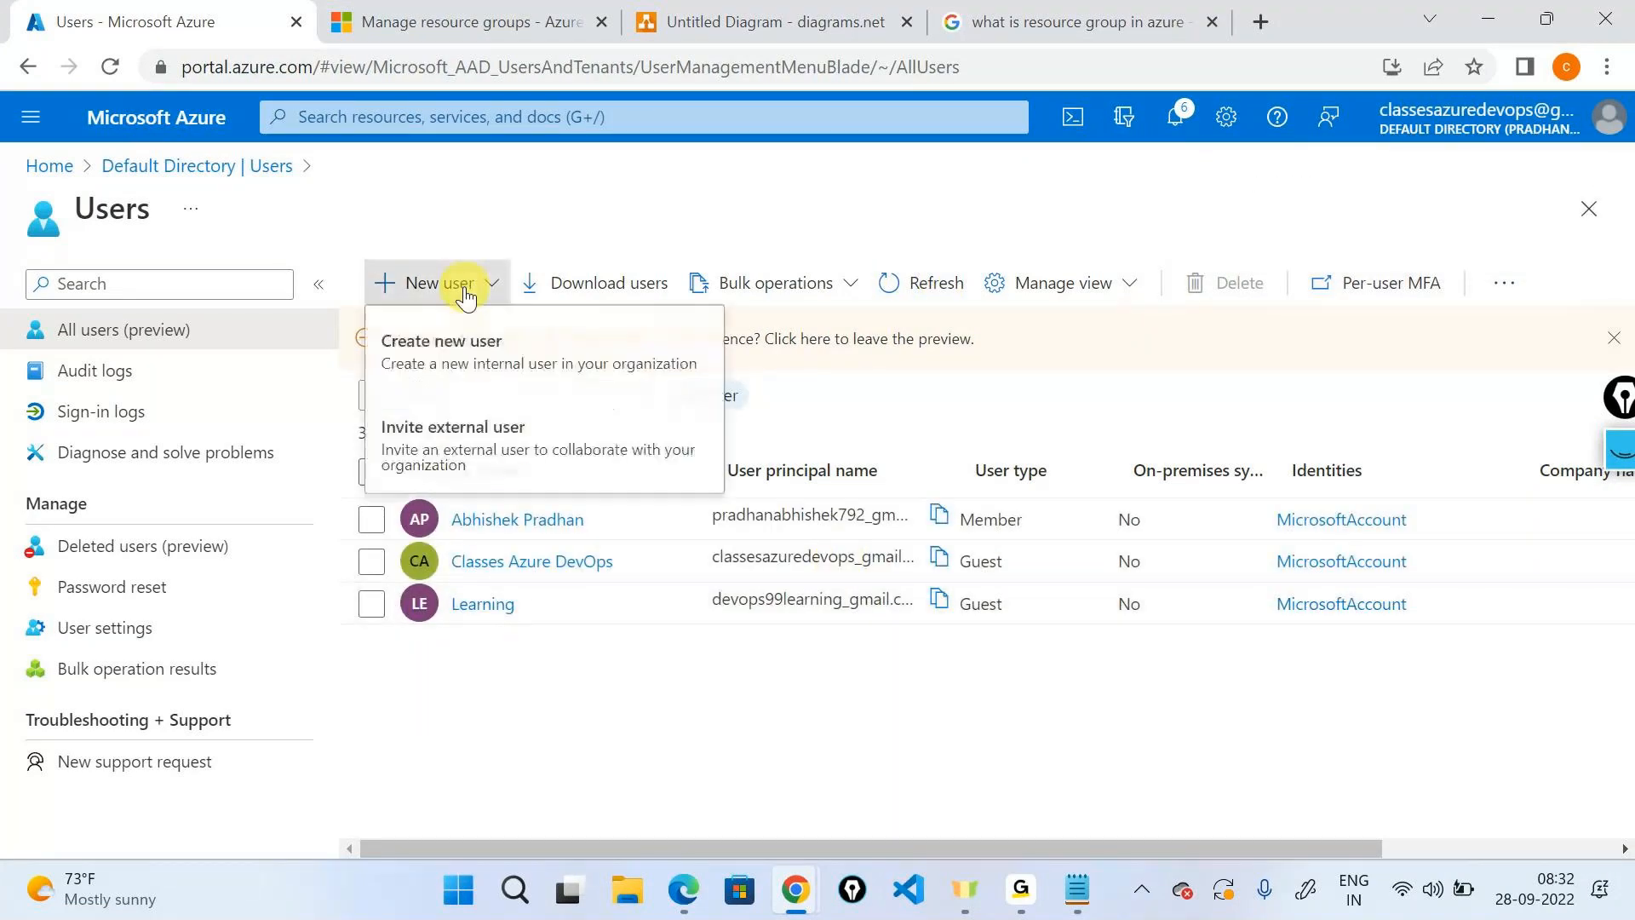
left_click(445, 341)
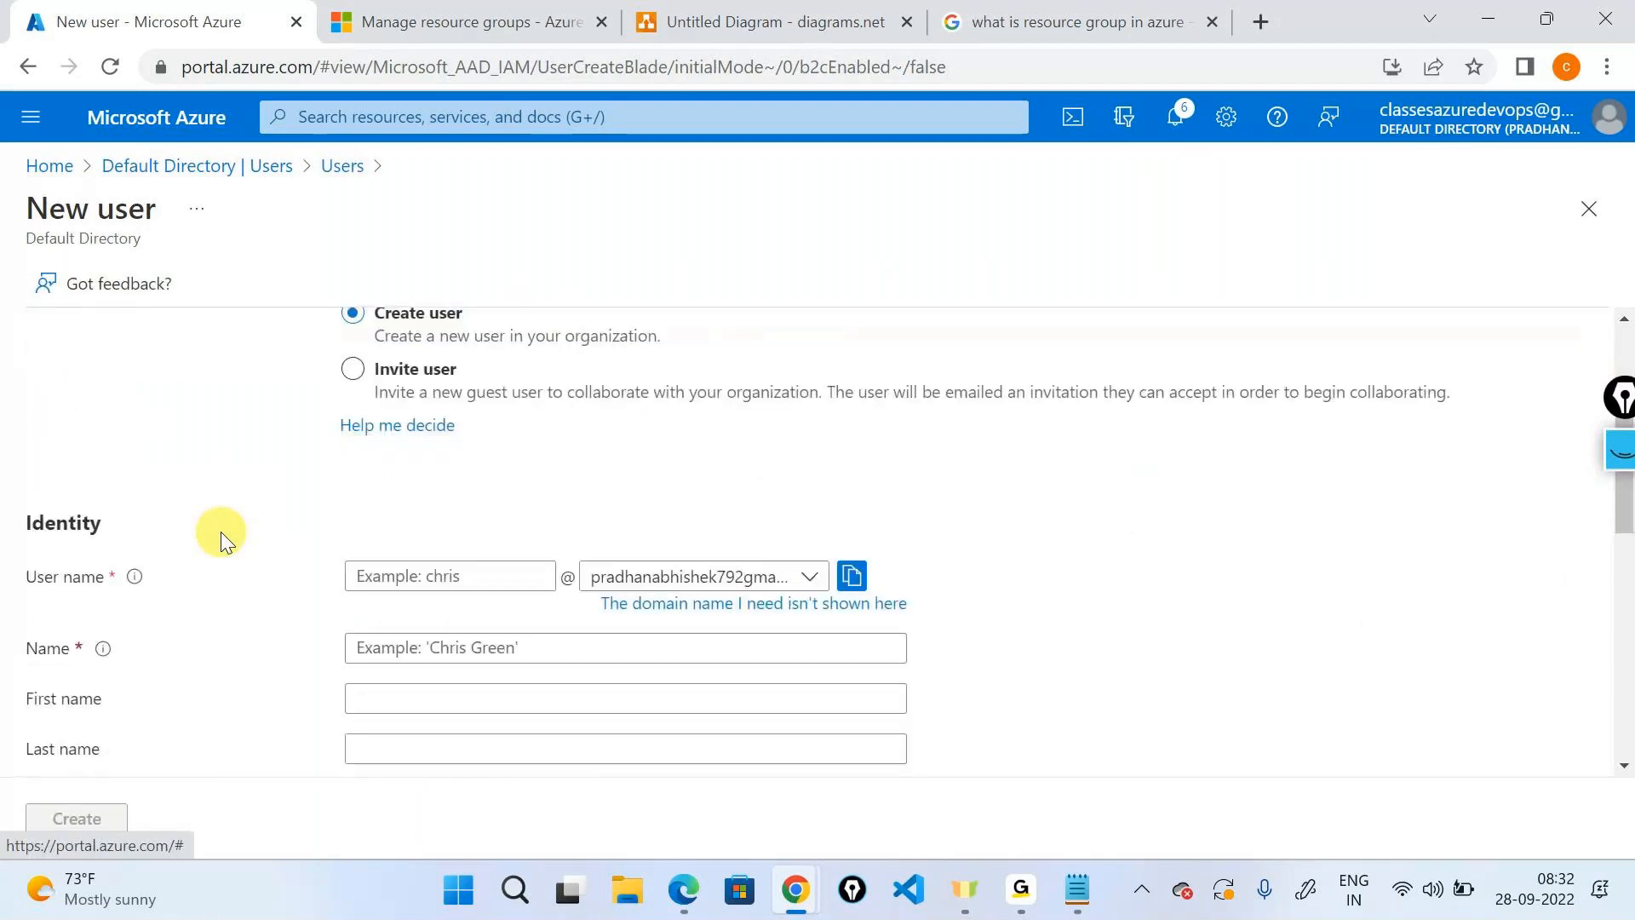
scroll(341, 532, "down", 1)
left_click(390, 533)
type("user")
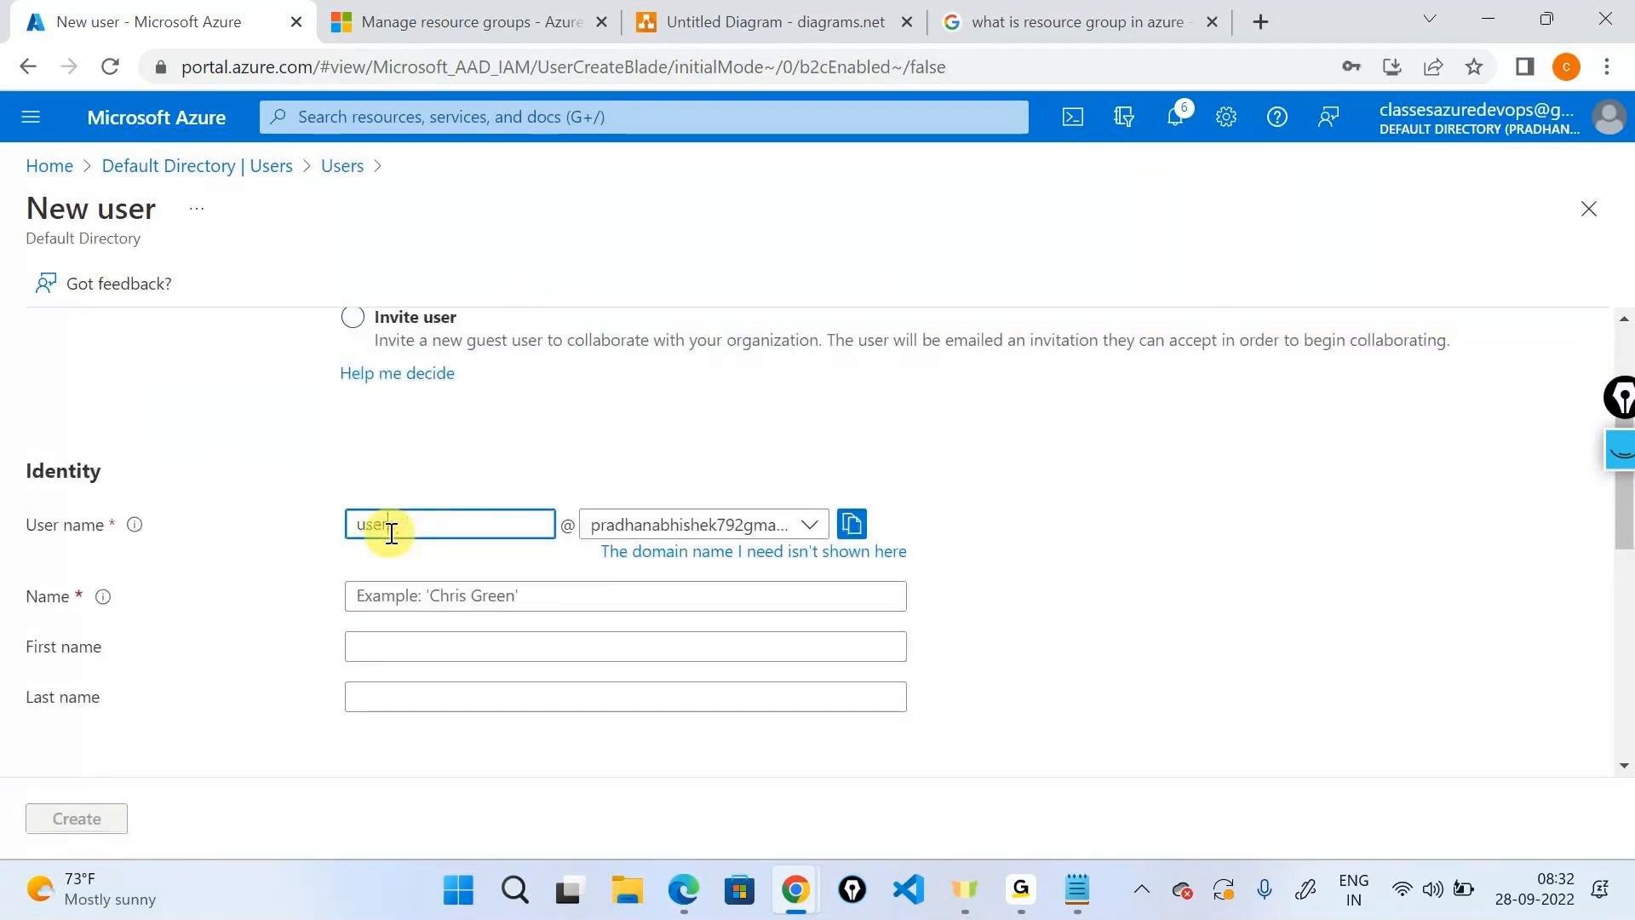
type("1")
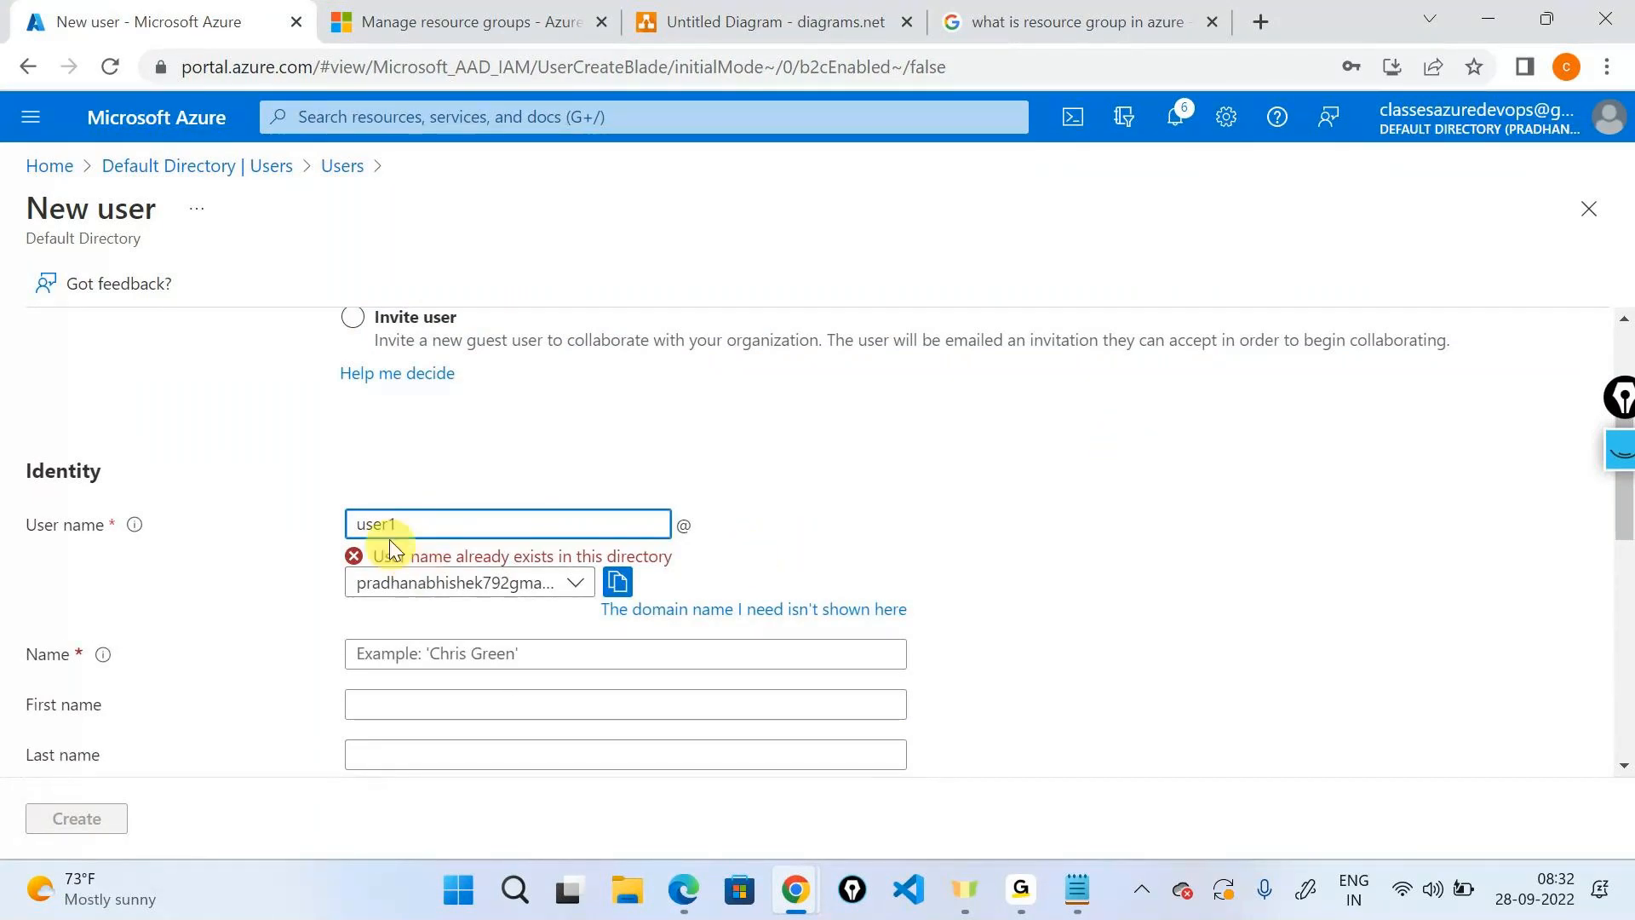
left_click(357, 525)
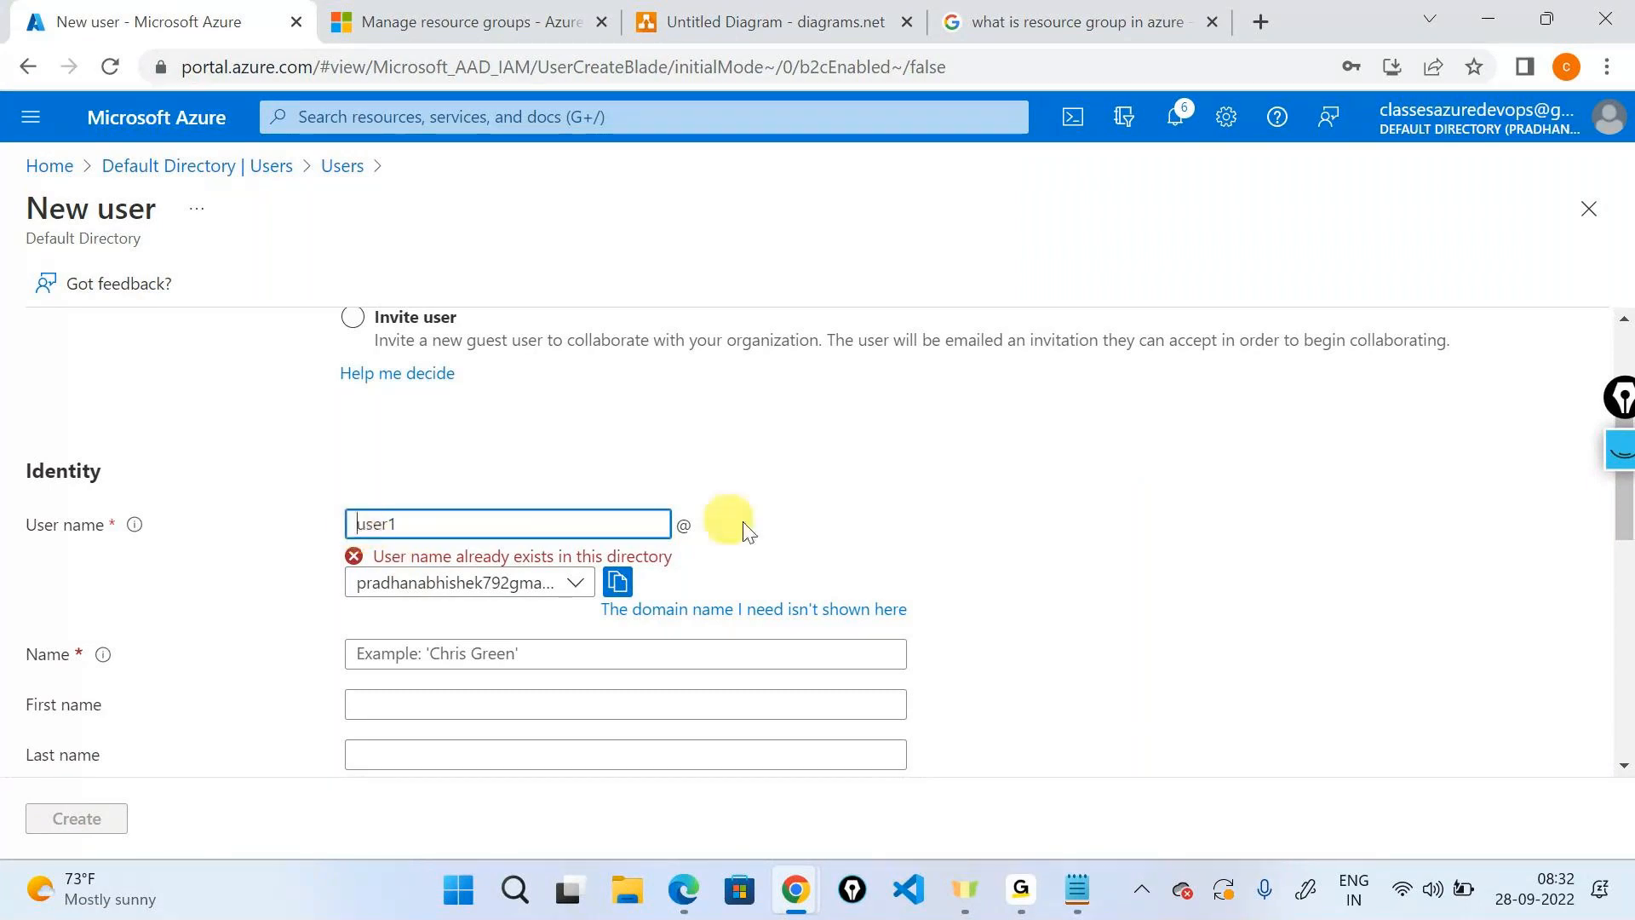
type("rg")
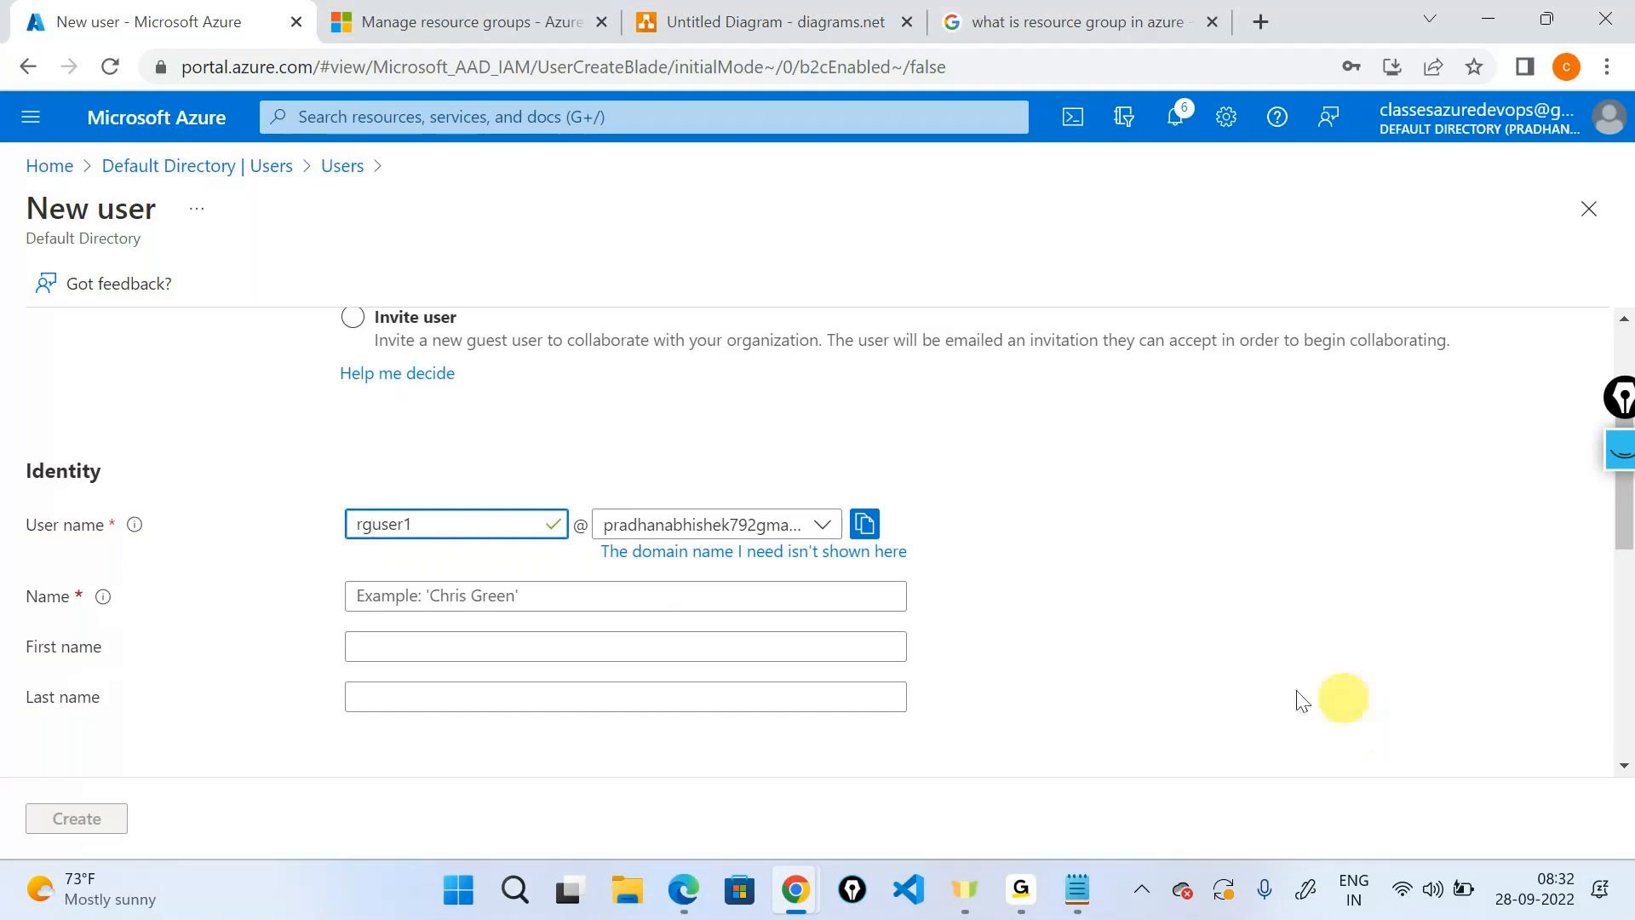
left_click(562, 604)
type("User1")
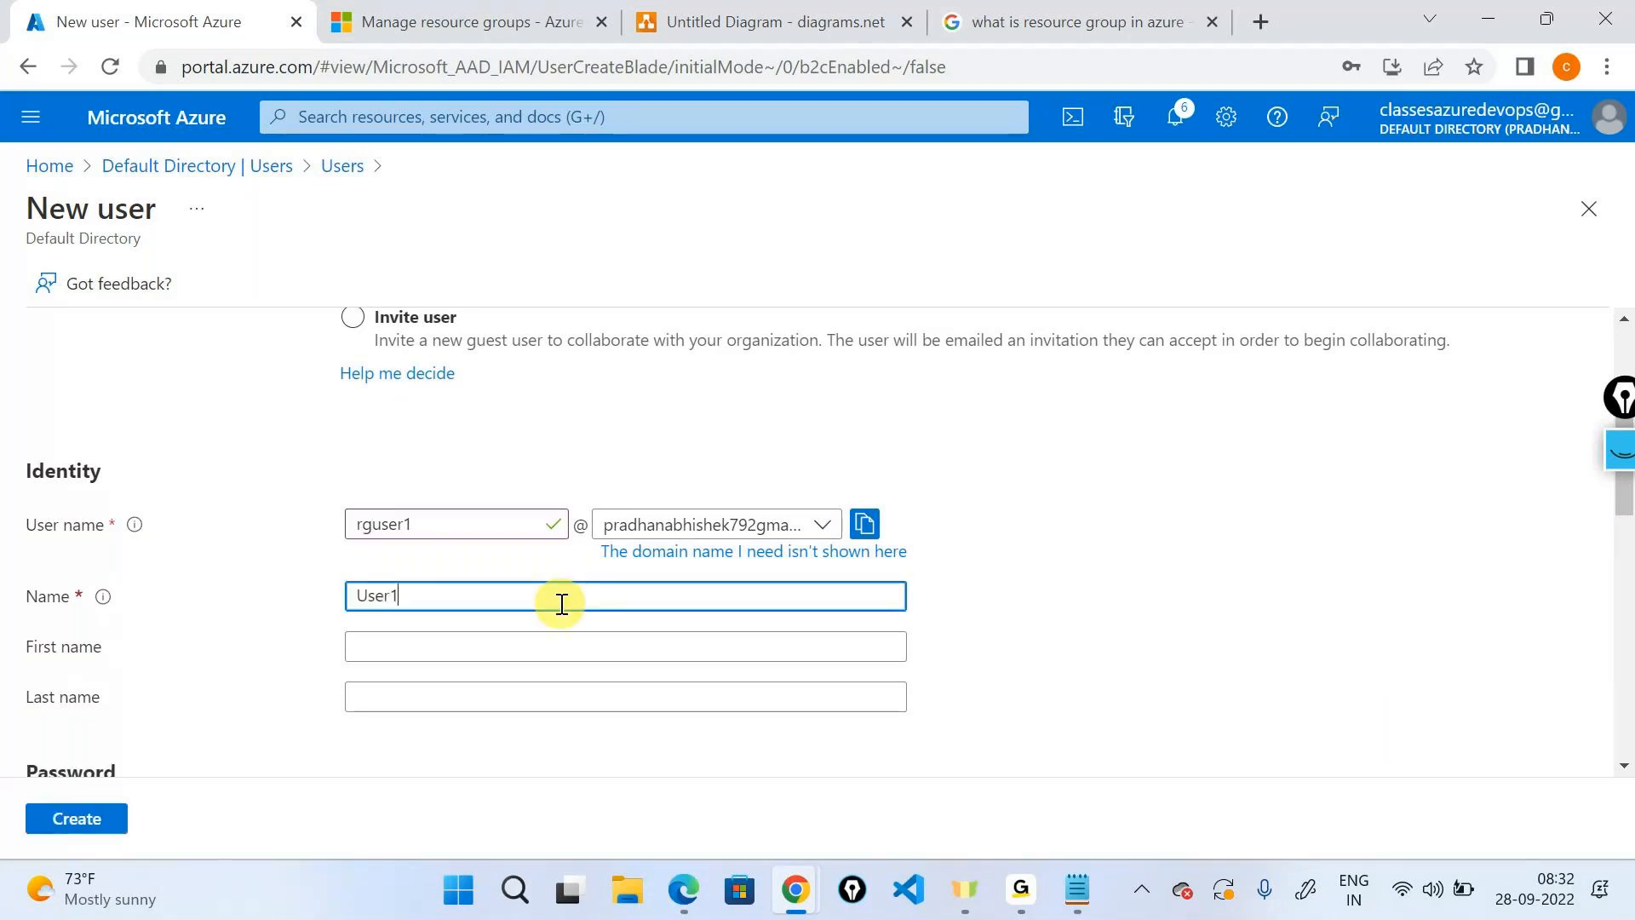
left_click(500, 651)
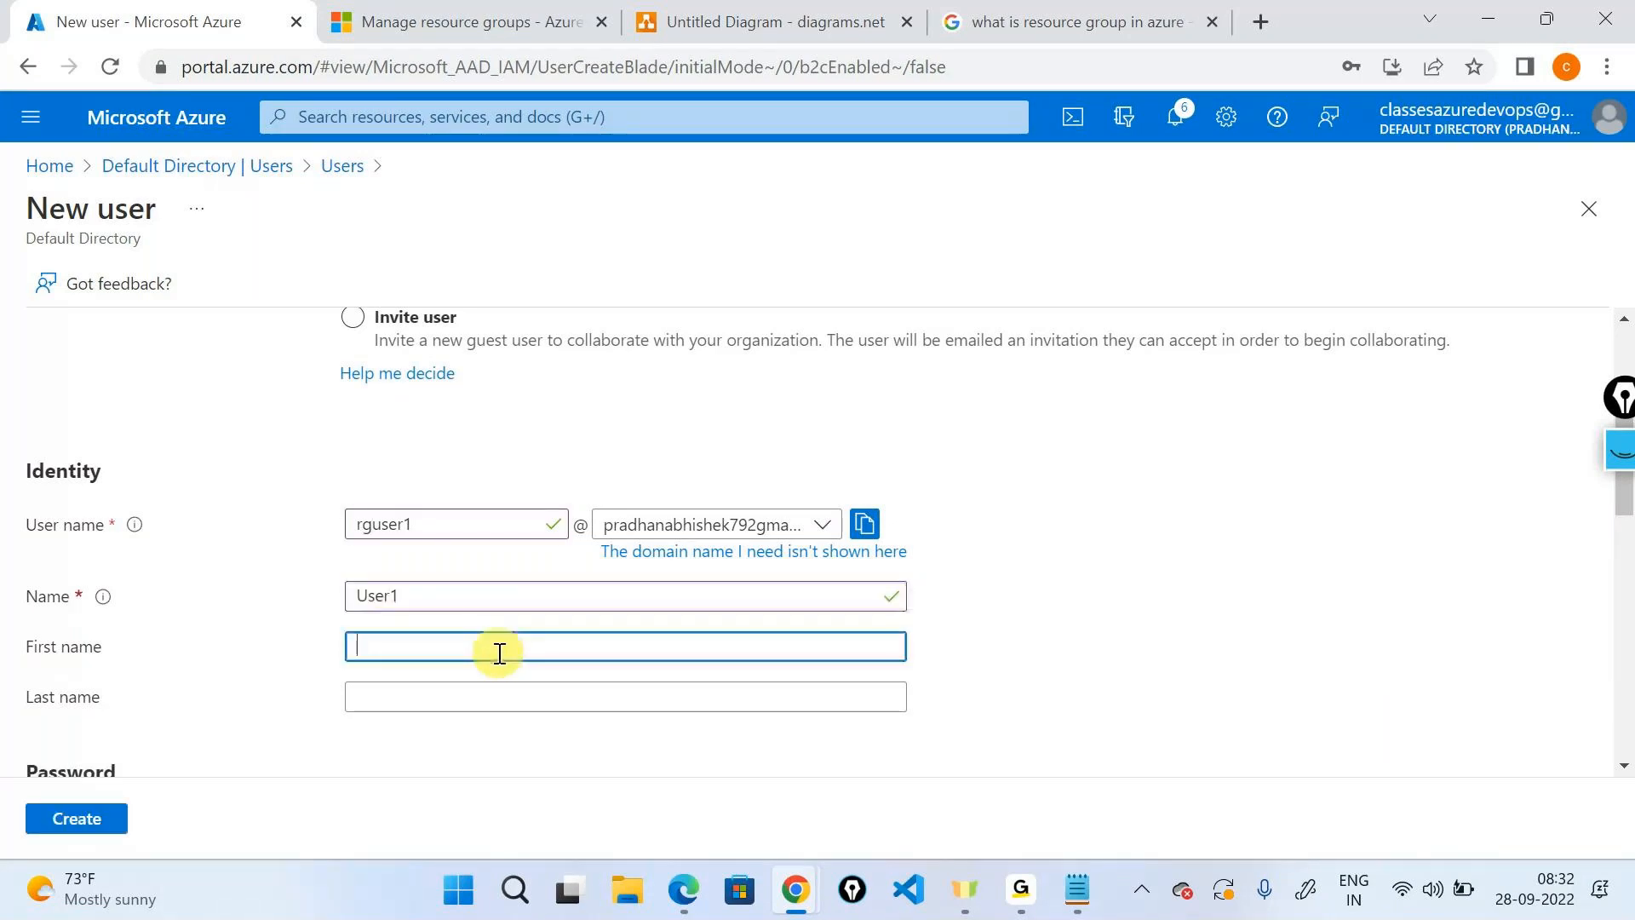
type("User1")
Give the user a manually chosen initial password and create it.
scroll(500, 652, "down", 3)
left_click(353, 600)
left_click(396, 652)
type("Azu•••••")
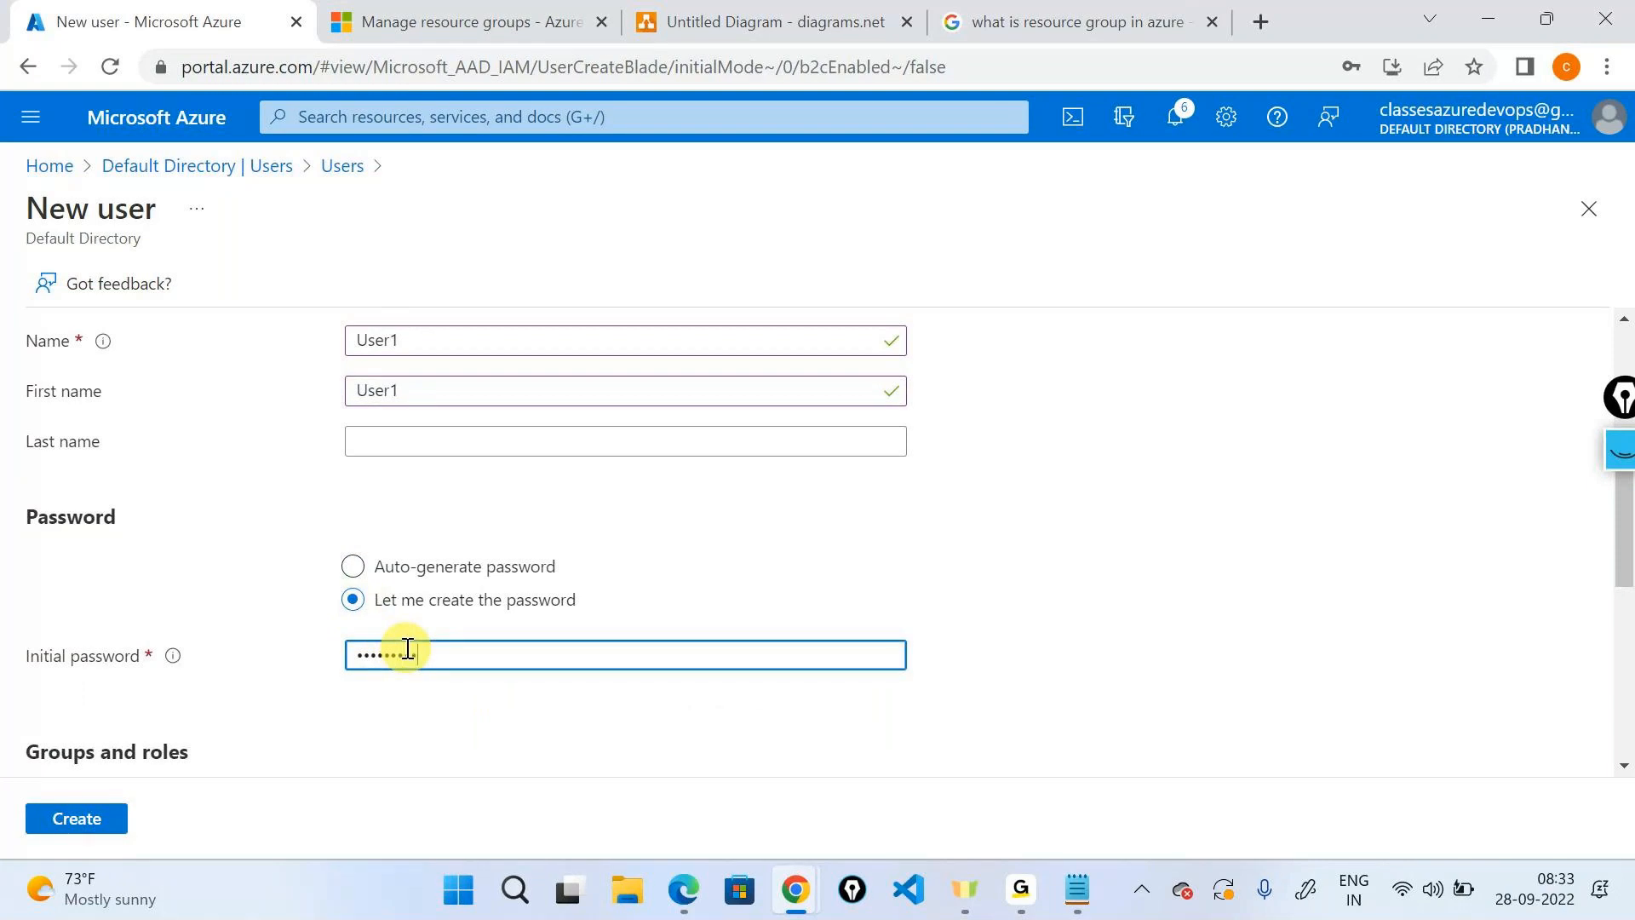
type("••••")
scroll(408, 648, "down", 8)
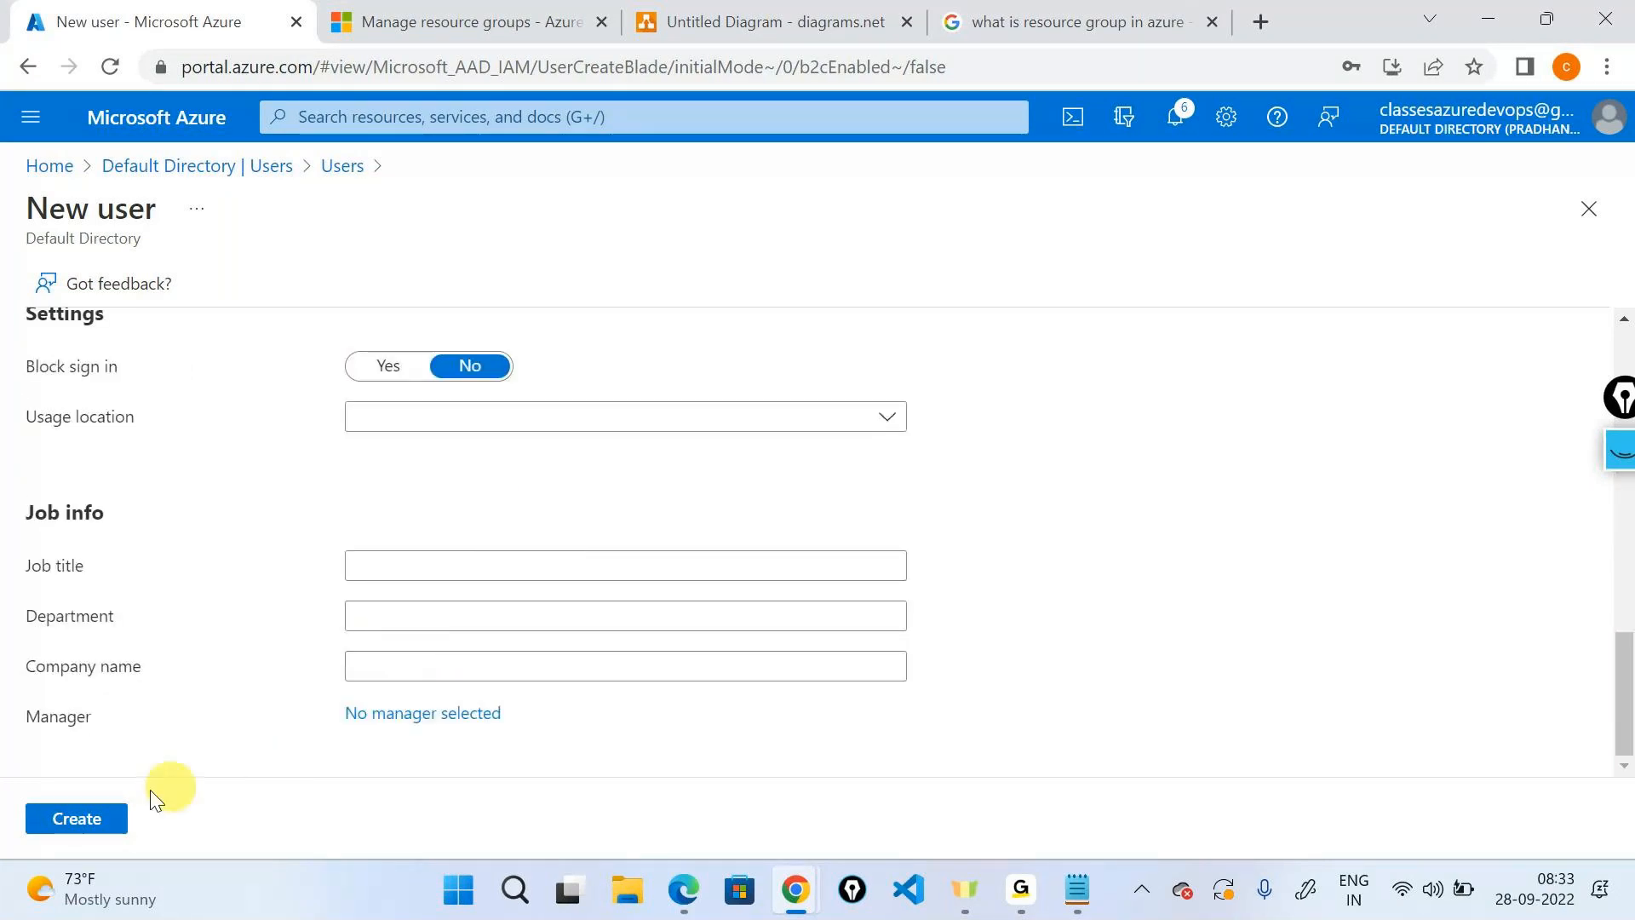
left_click(78, 819)
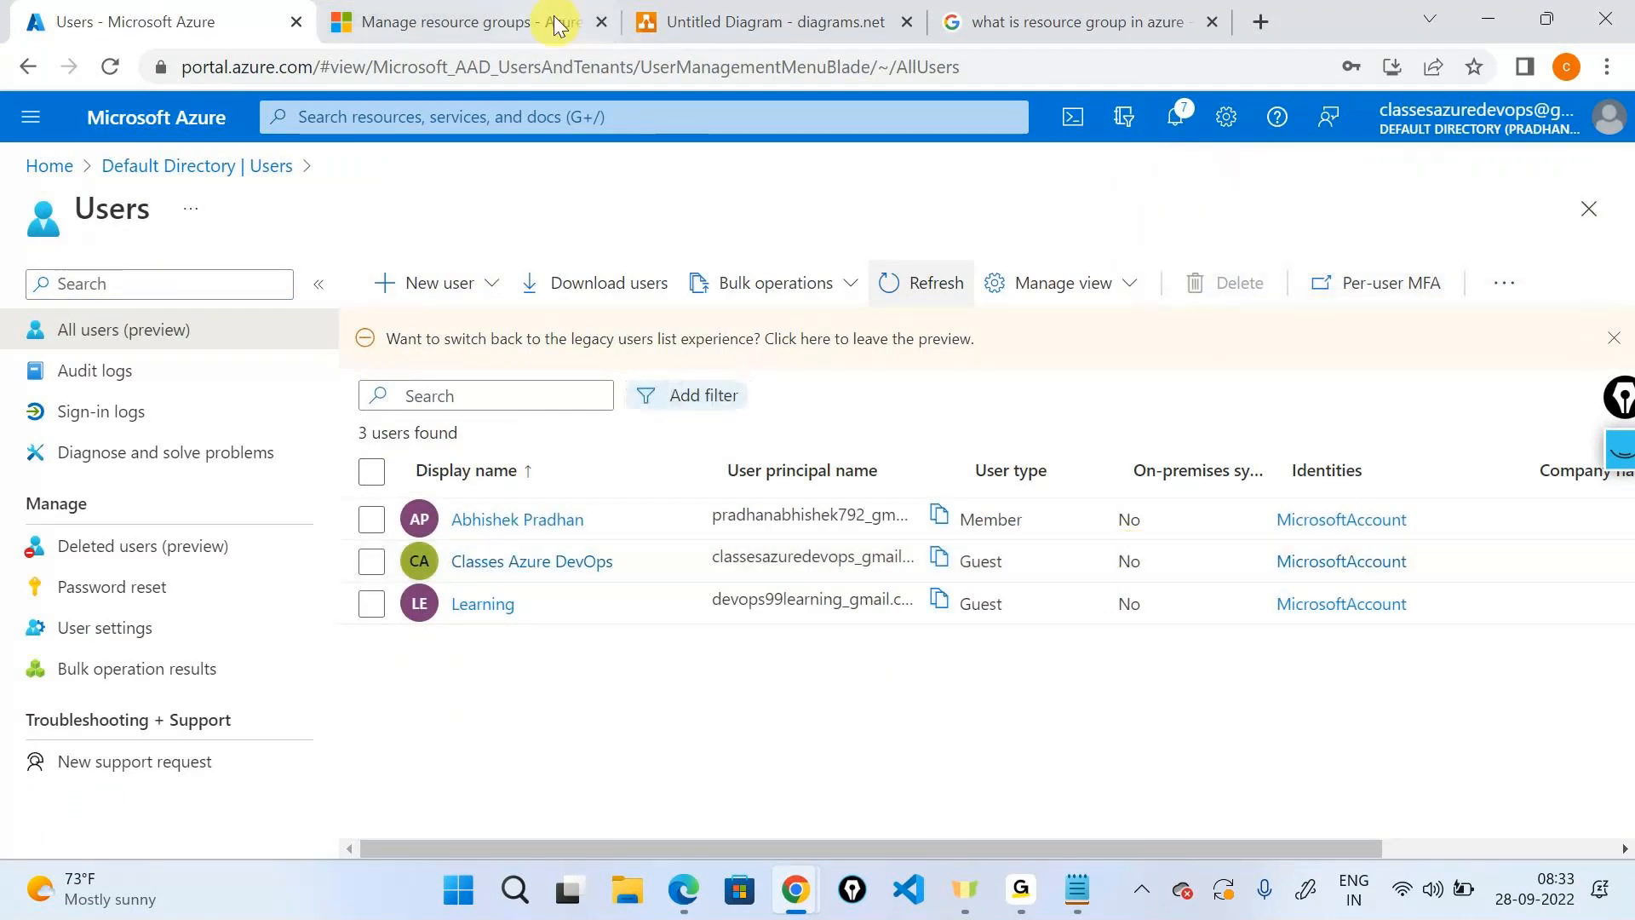
Review the pyramid and middle key on the Page-5 diagram, then return to Azure Home.
left_click(640, 23)
scroll(1033, 349, "up", 1)
left_click(974, 401)
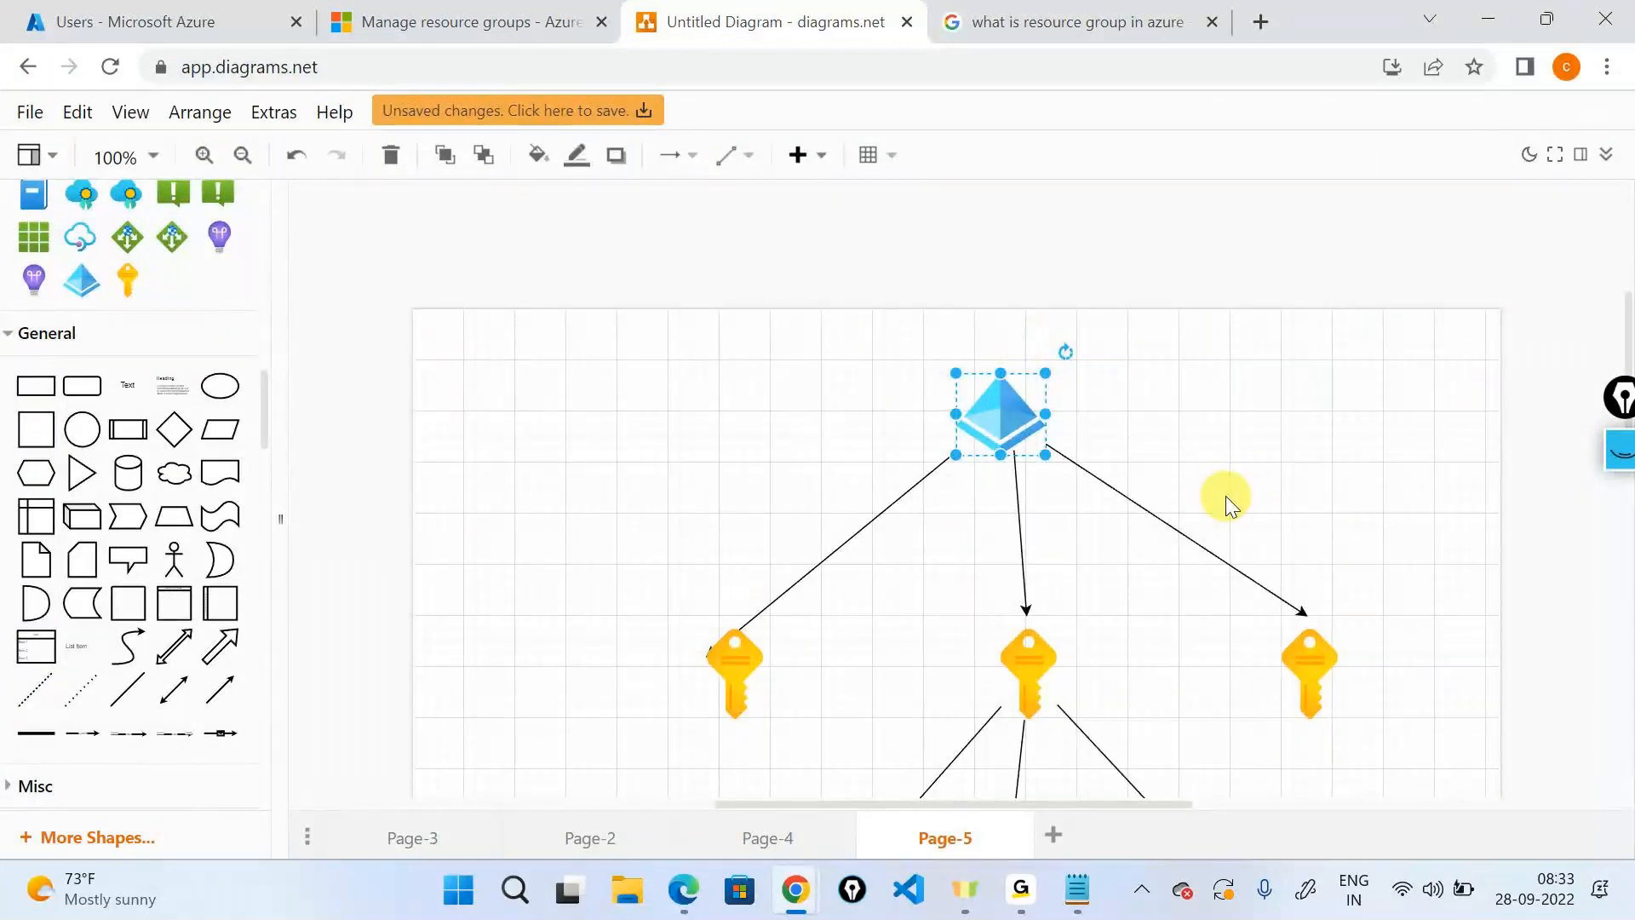
scroll(1225, 495, "down", 2)
left_click(1029, 540)
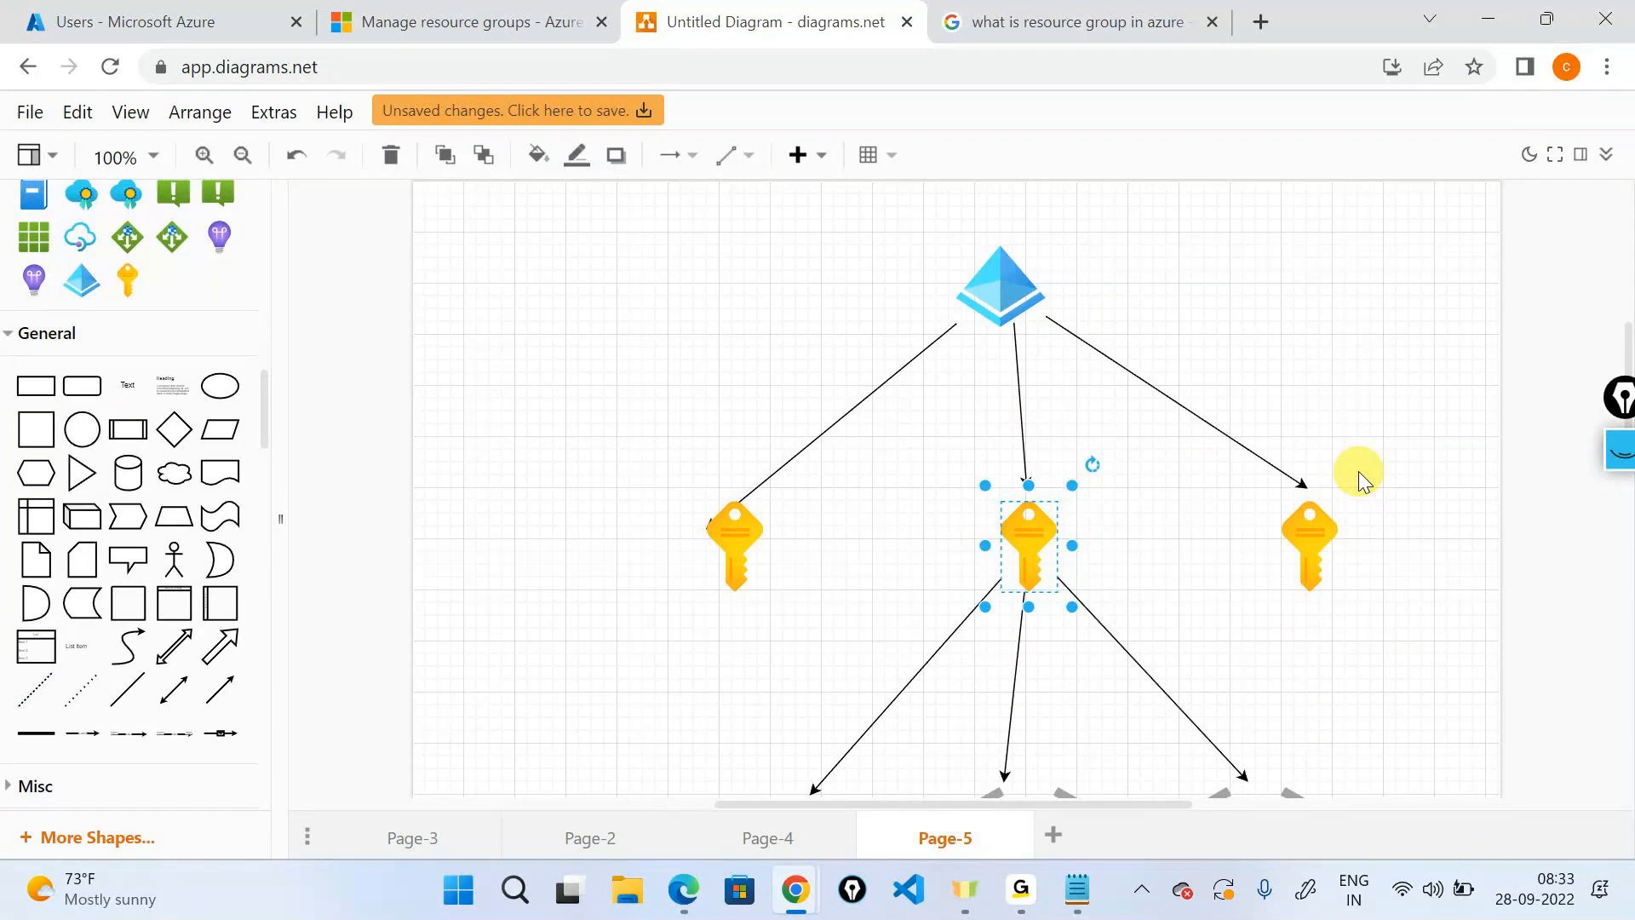
left_click(202, 18)
left_click(49, 165)
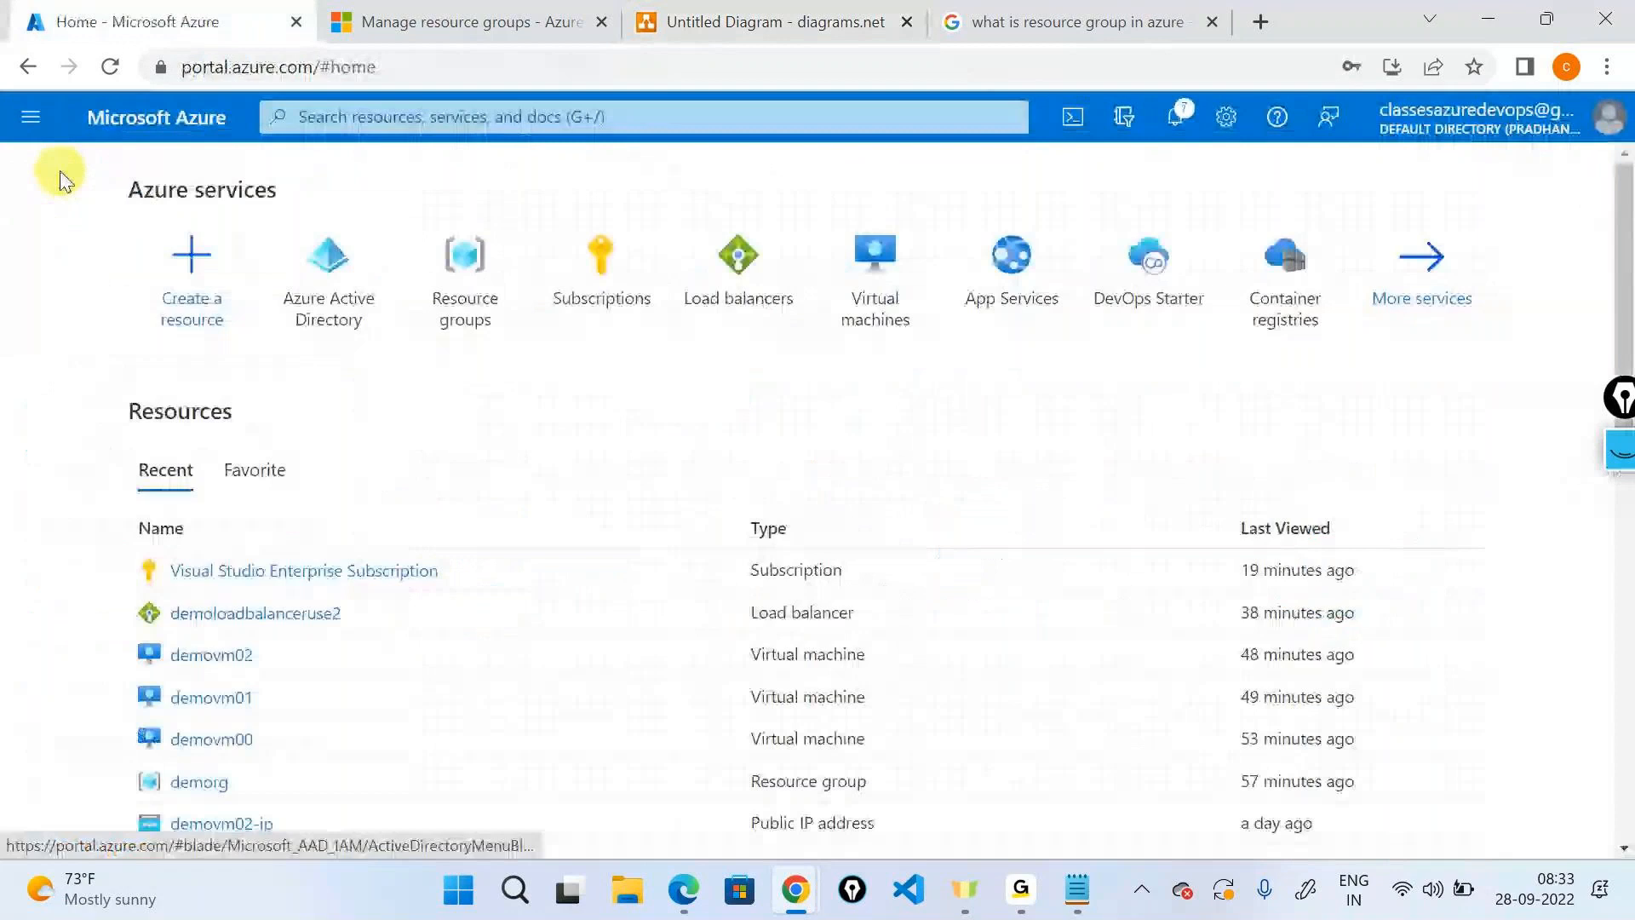
Start a Contributor role assignment in Access control of the Visual Studio Enterprise Subscription.
left_click(582, 253)
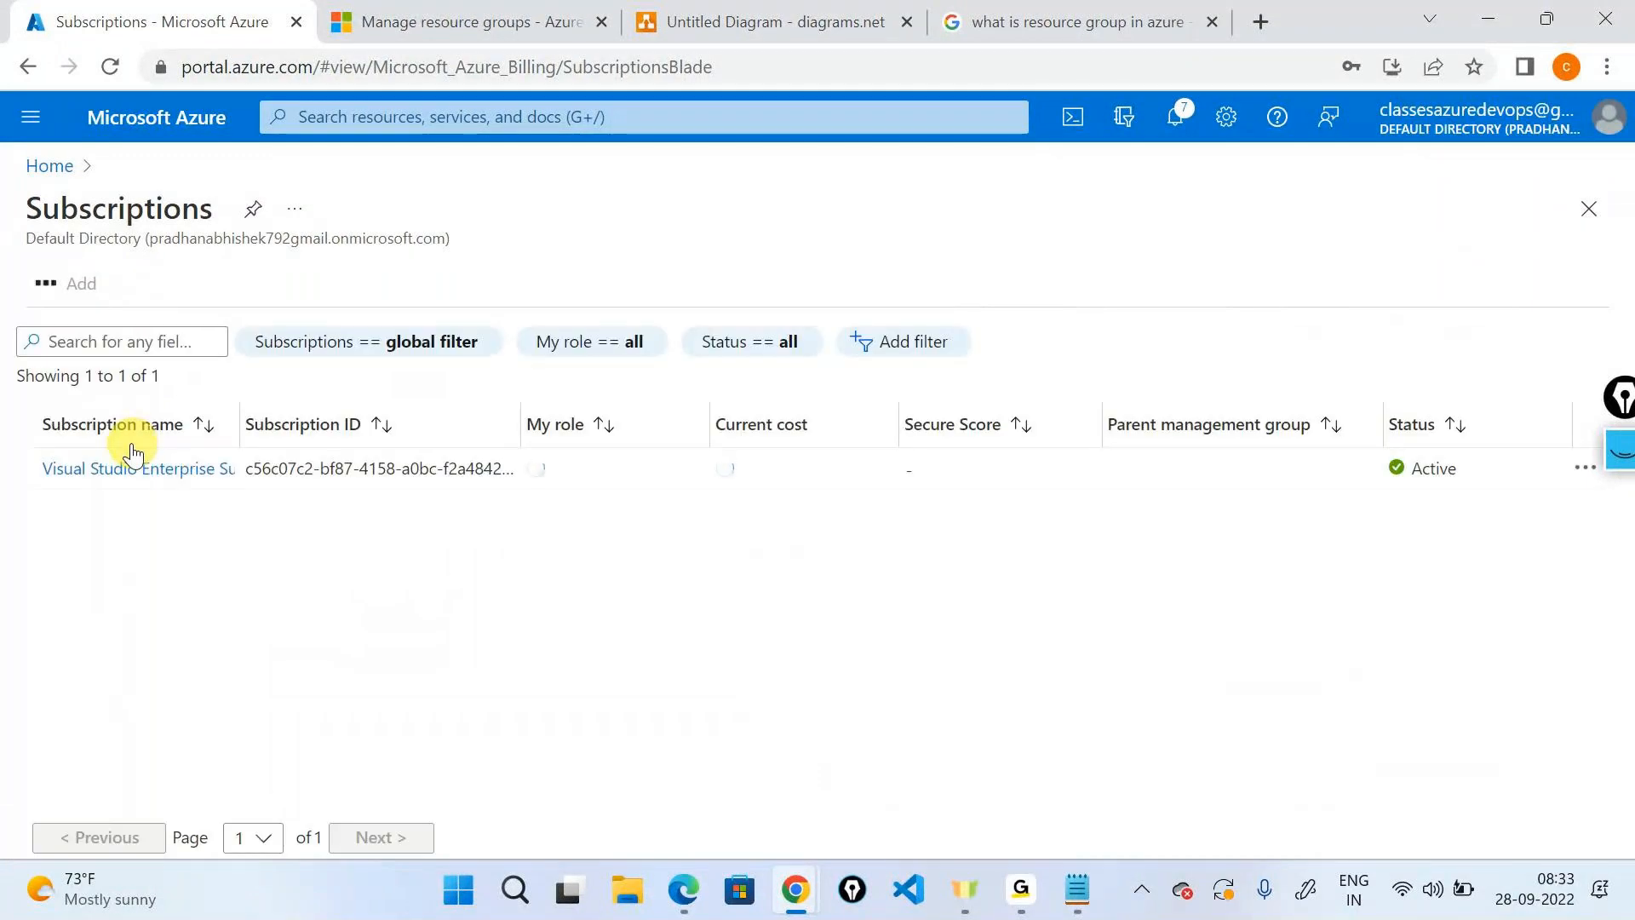
left_click(132, 459)
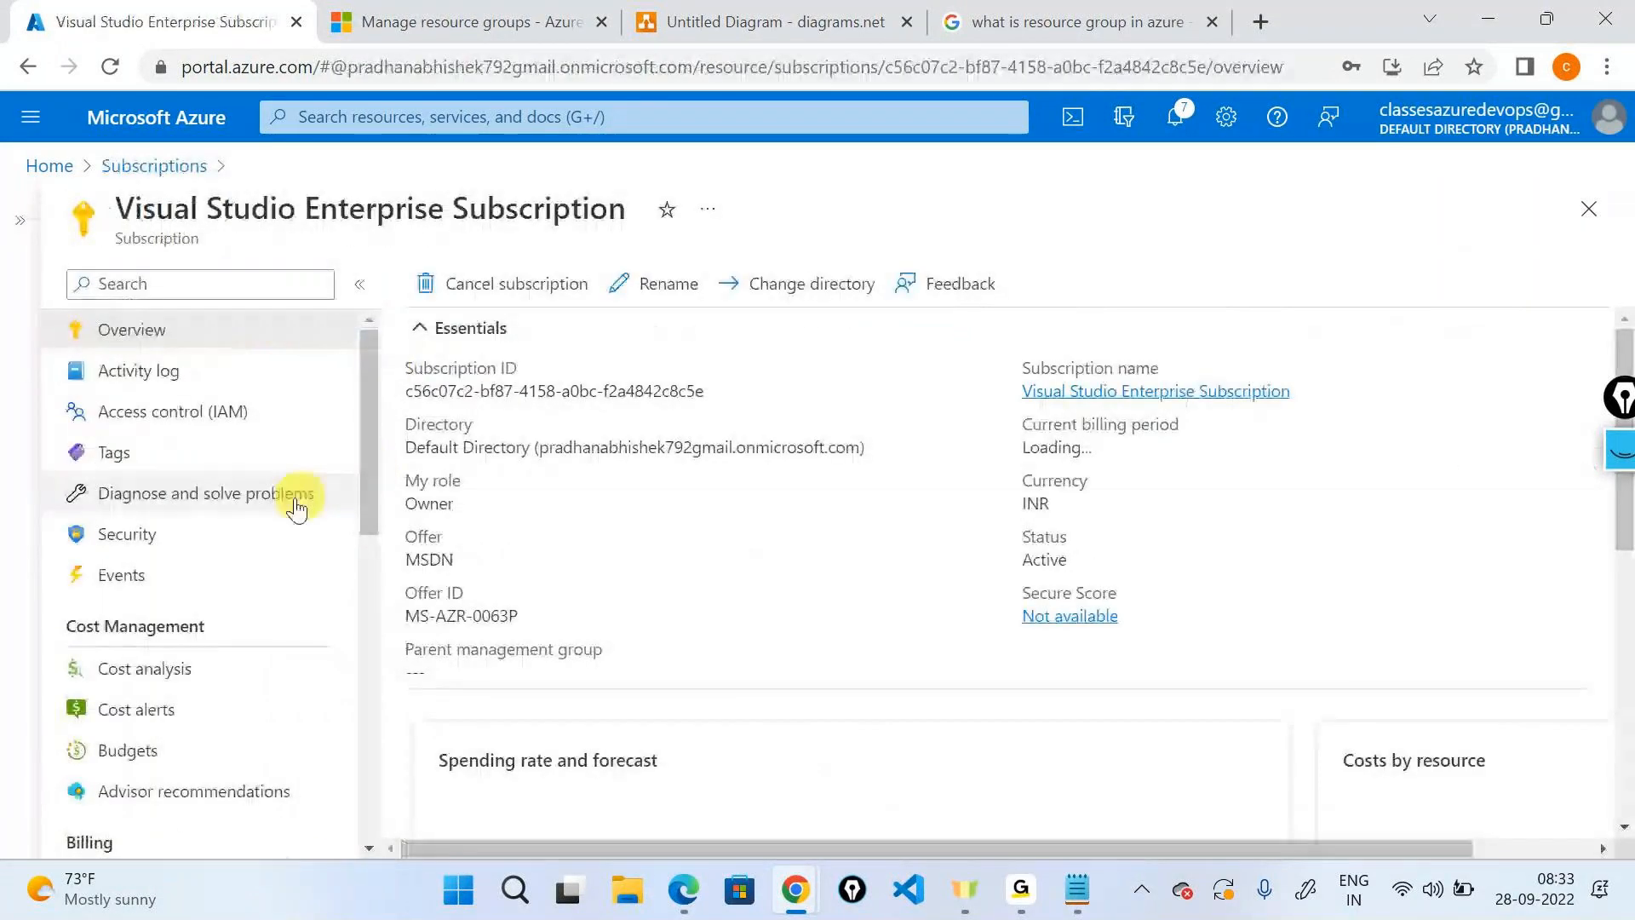
left_click(203, 416)
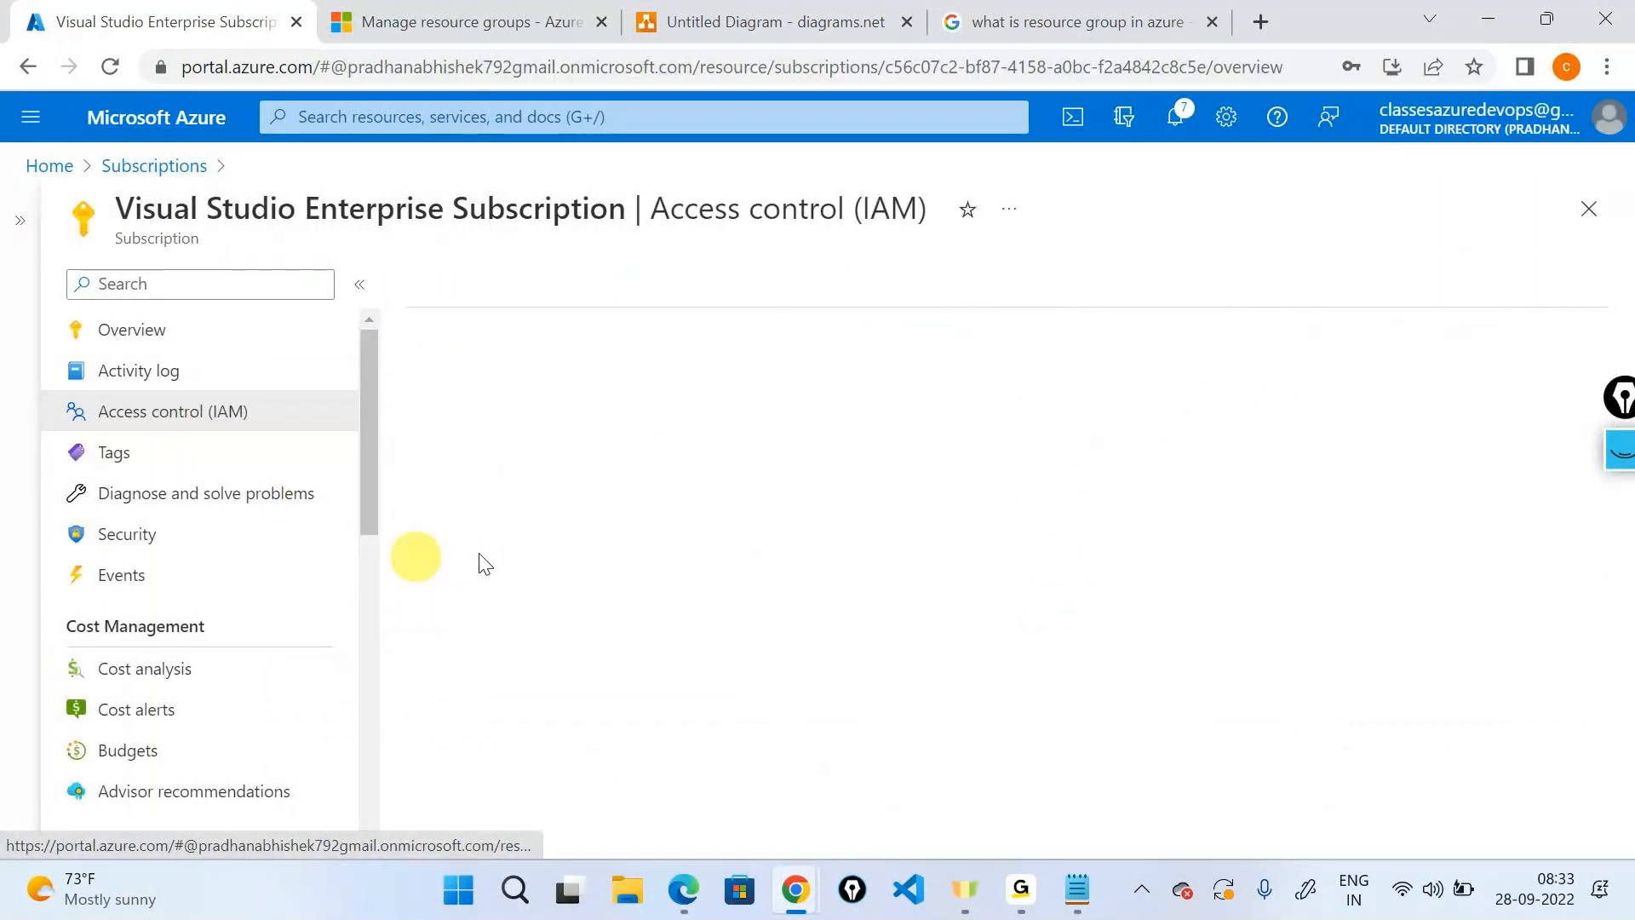
left_click(442, 281)
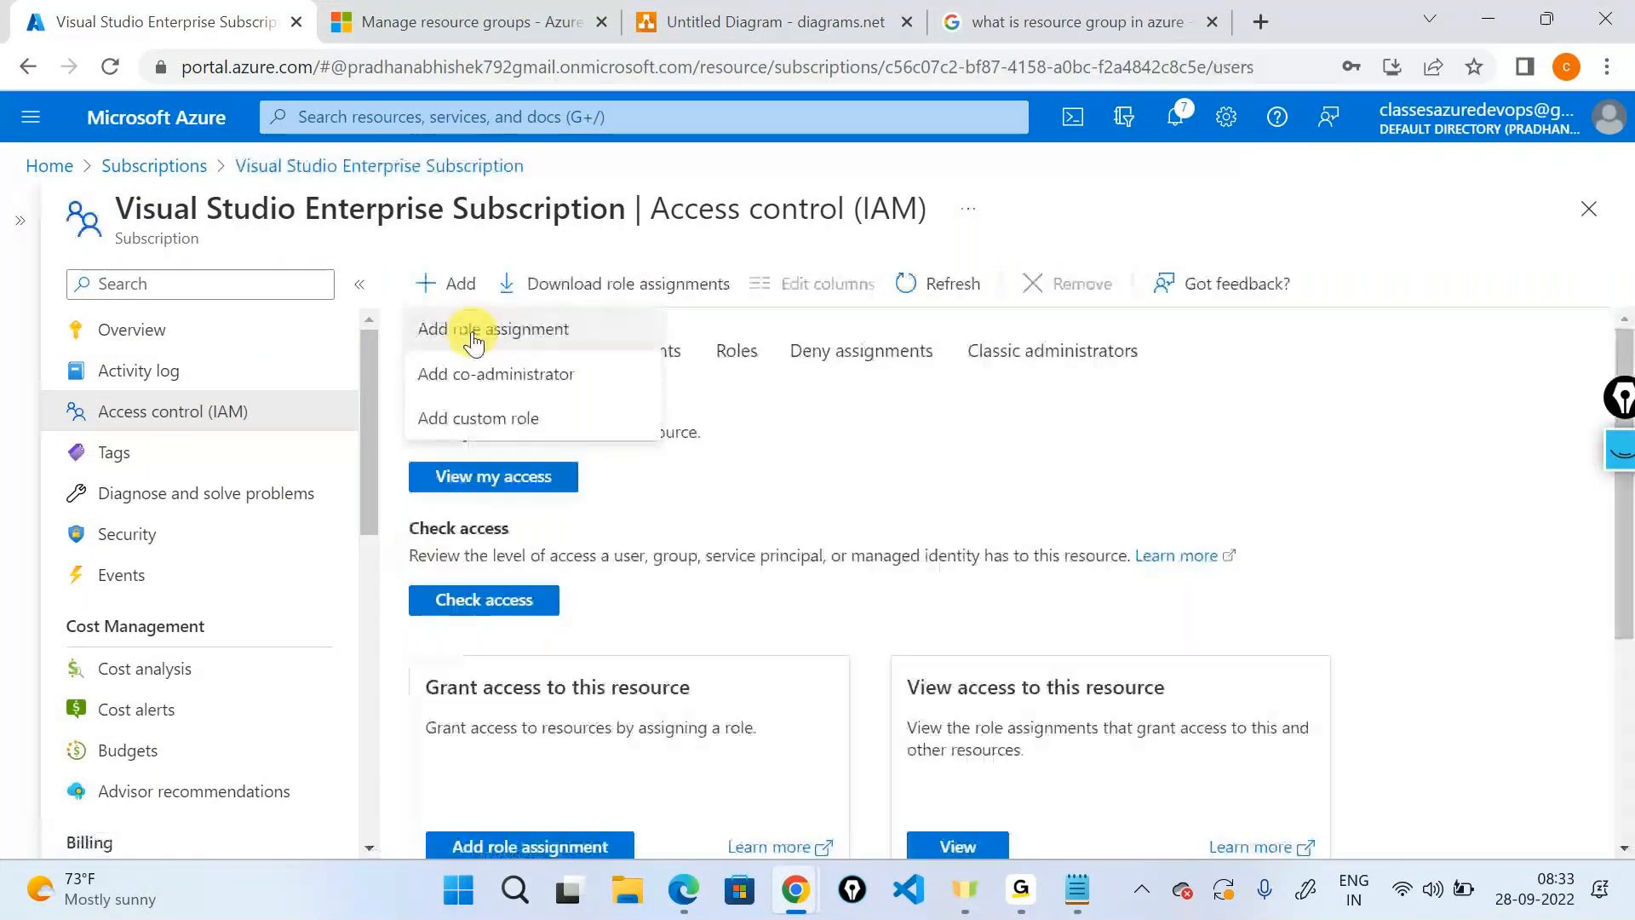
left_click(465, 329)
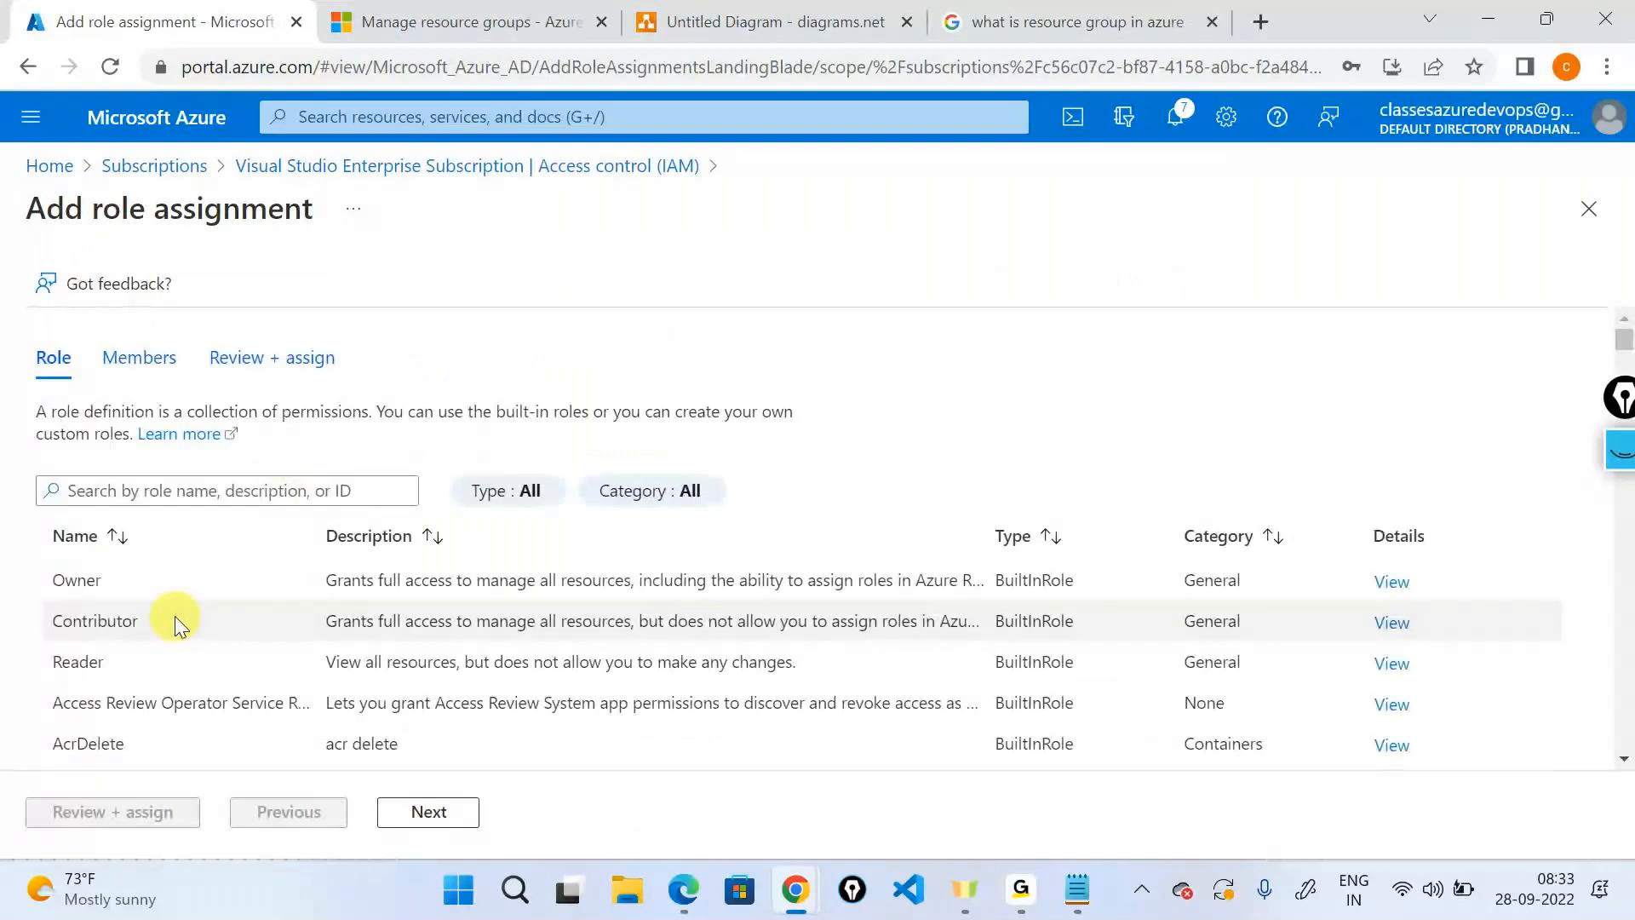
left_click(175, 624)
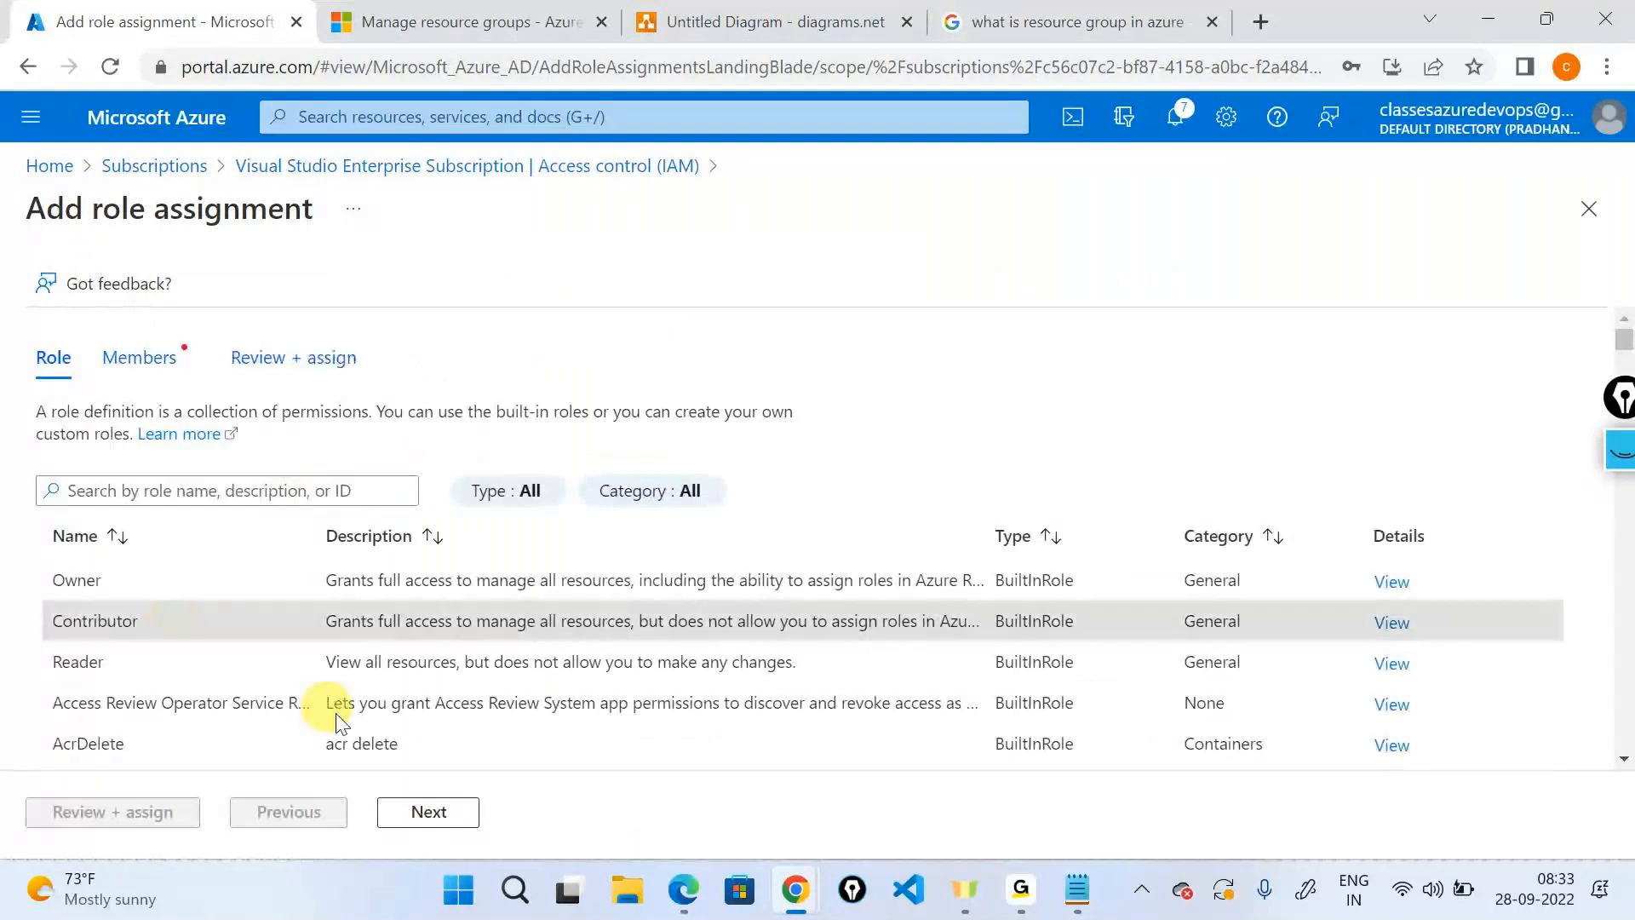
left_click(424, 811)
Search for rguser1 and add User1 as the role assignment's member.
left_click(312, 579)
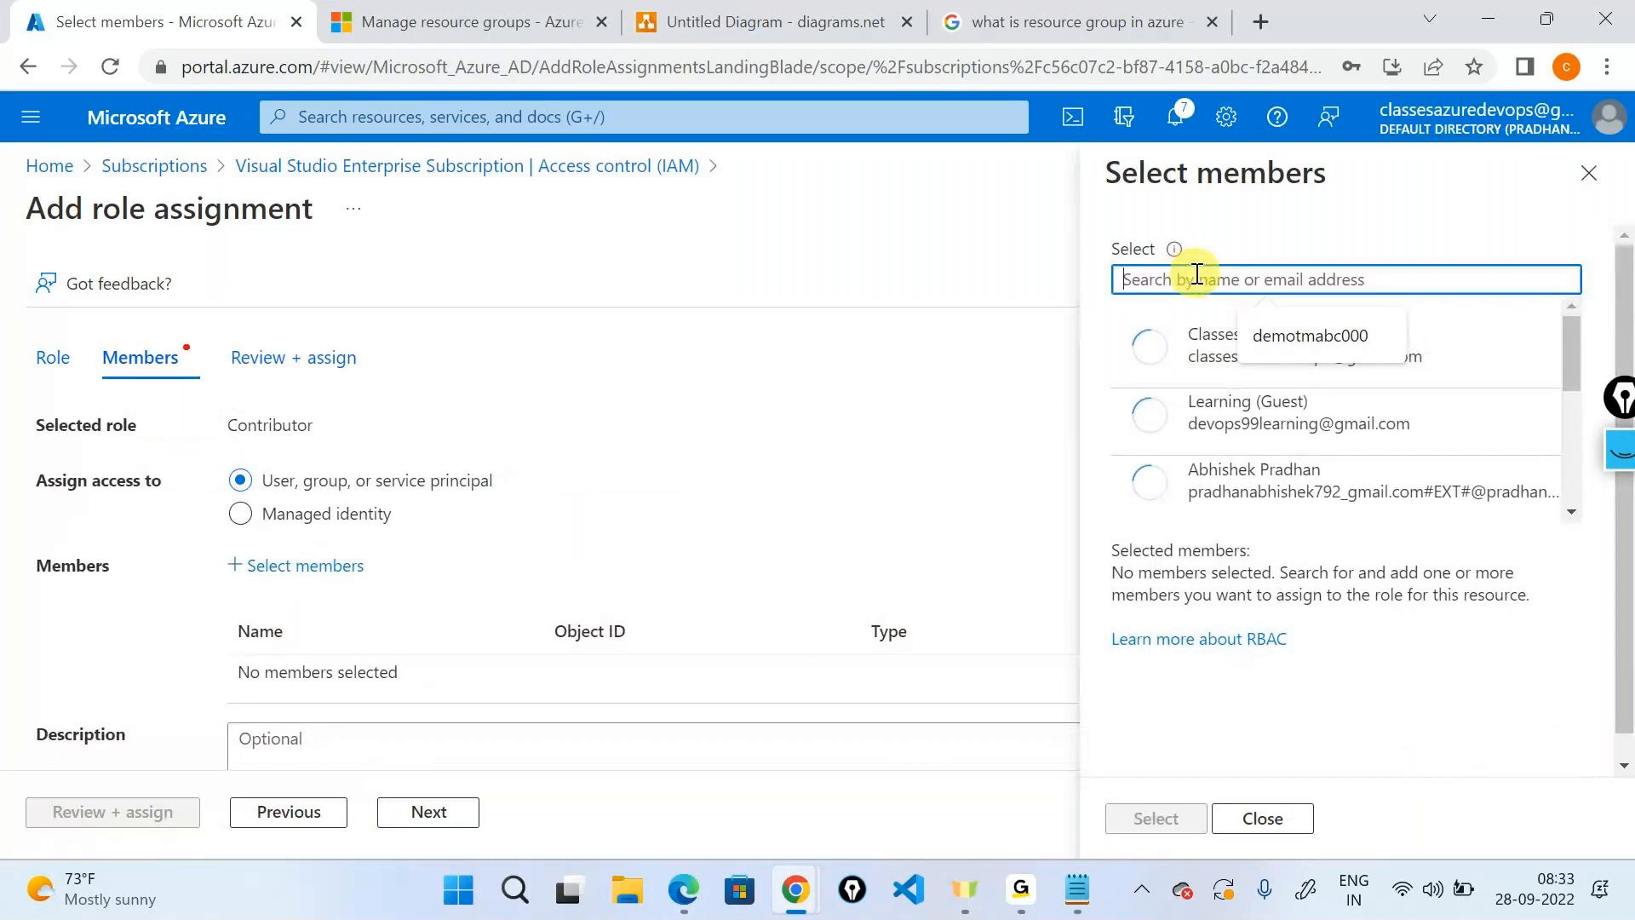
type("user1")
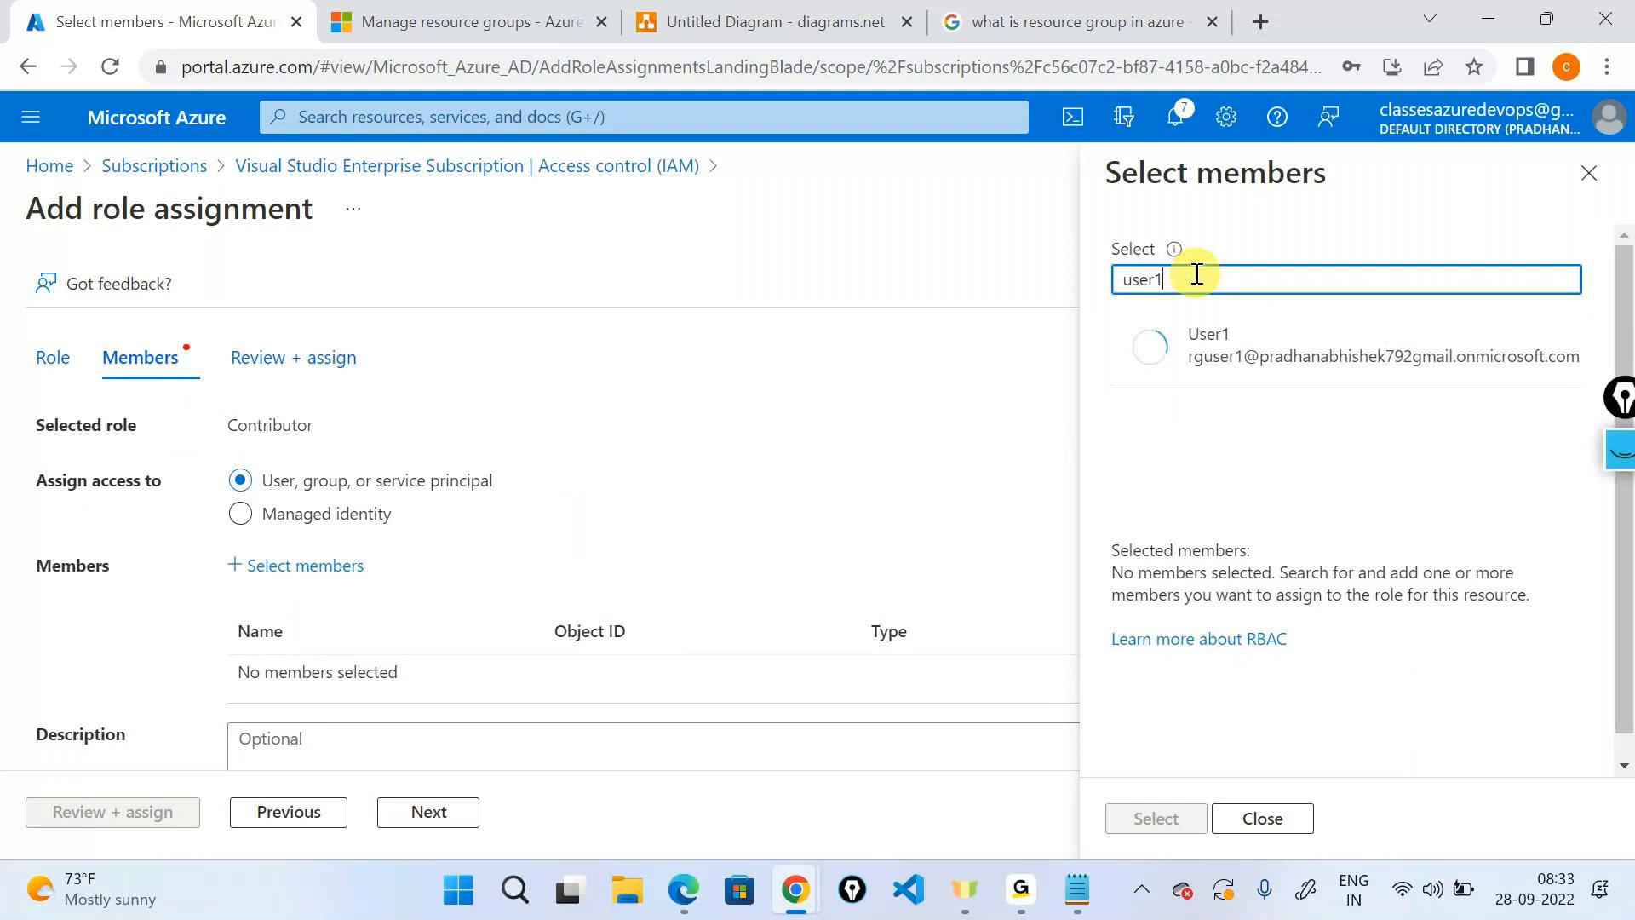
key("Home")
type("rg")
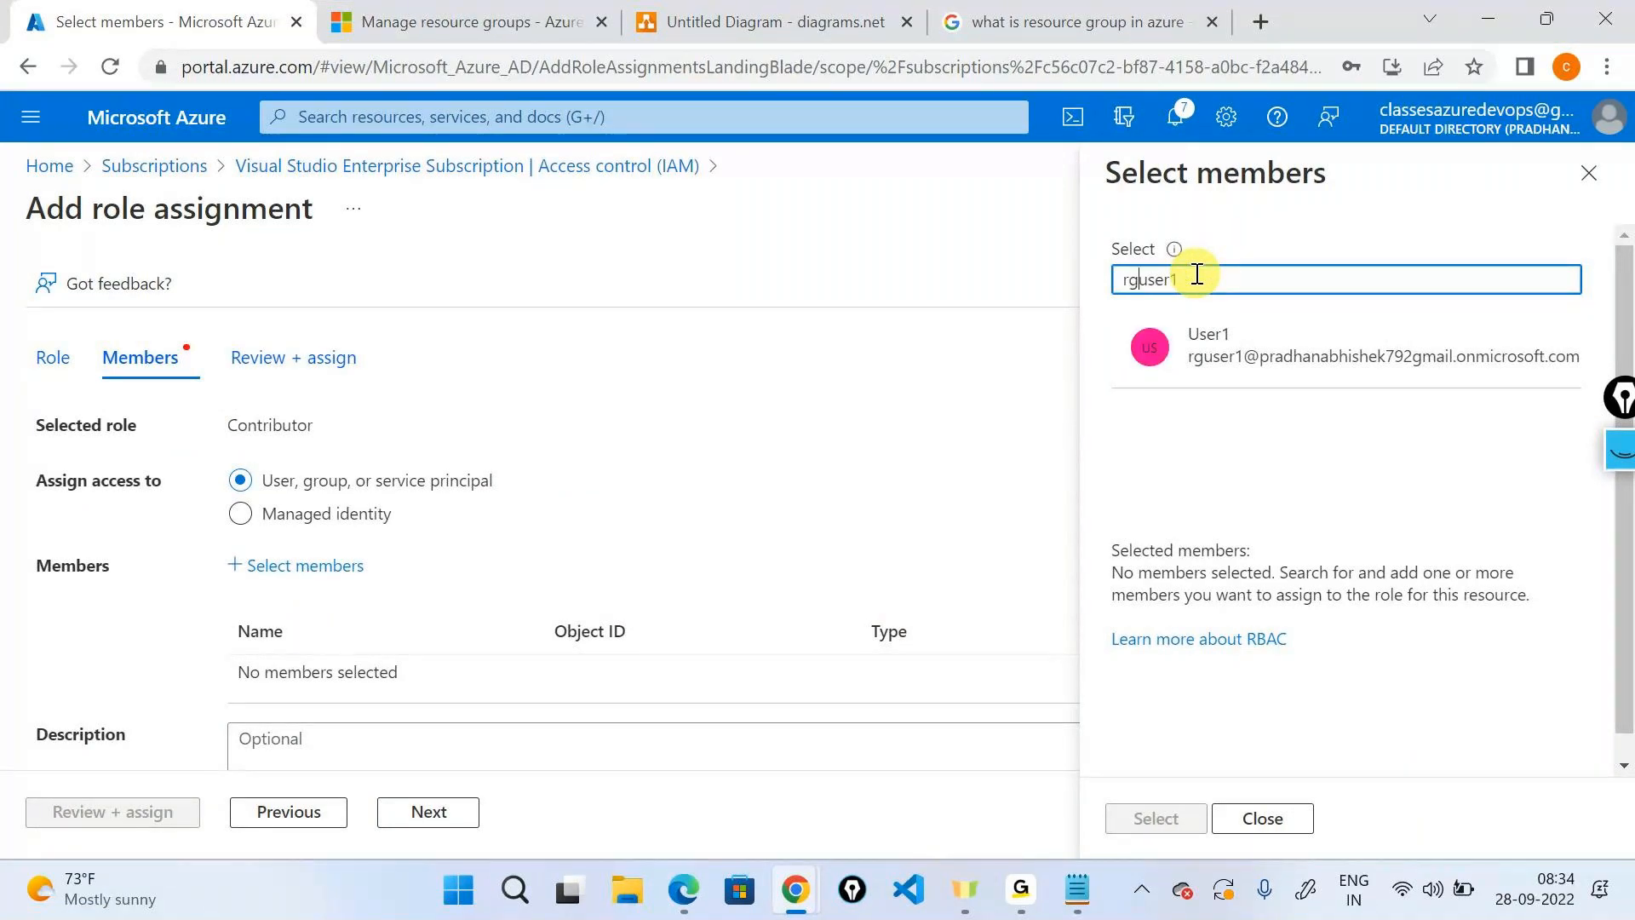
left_click(1227, 365)
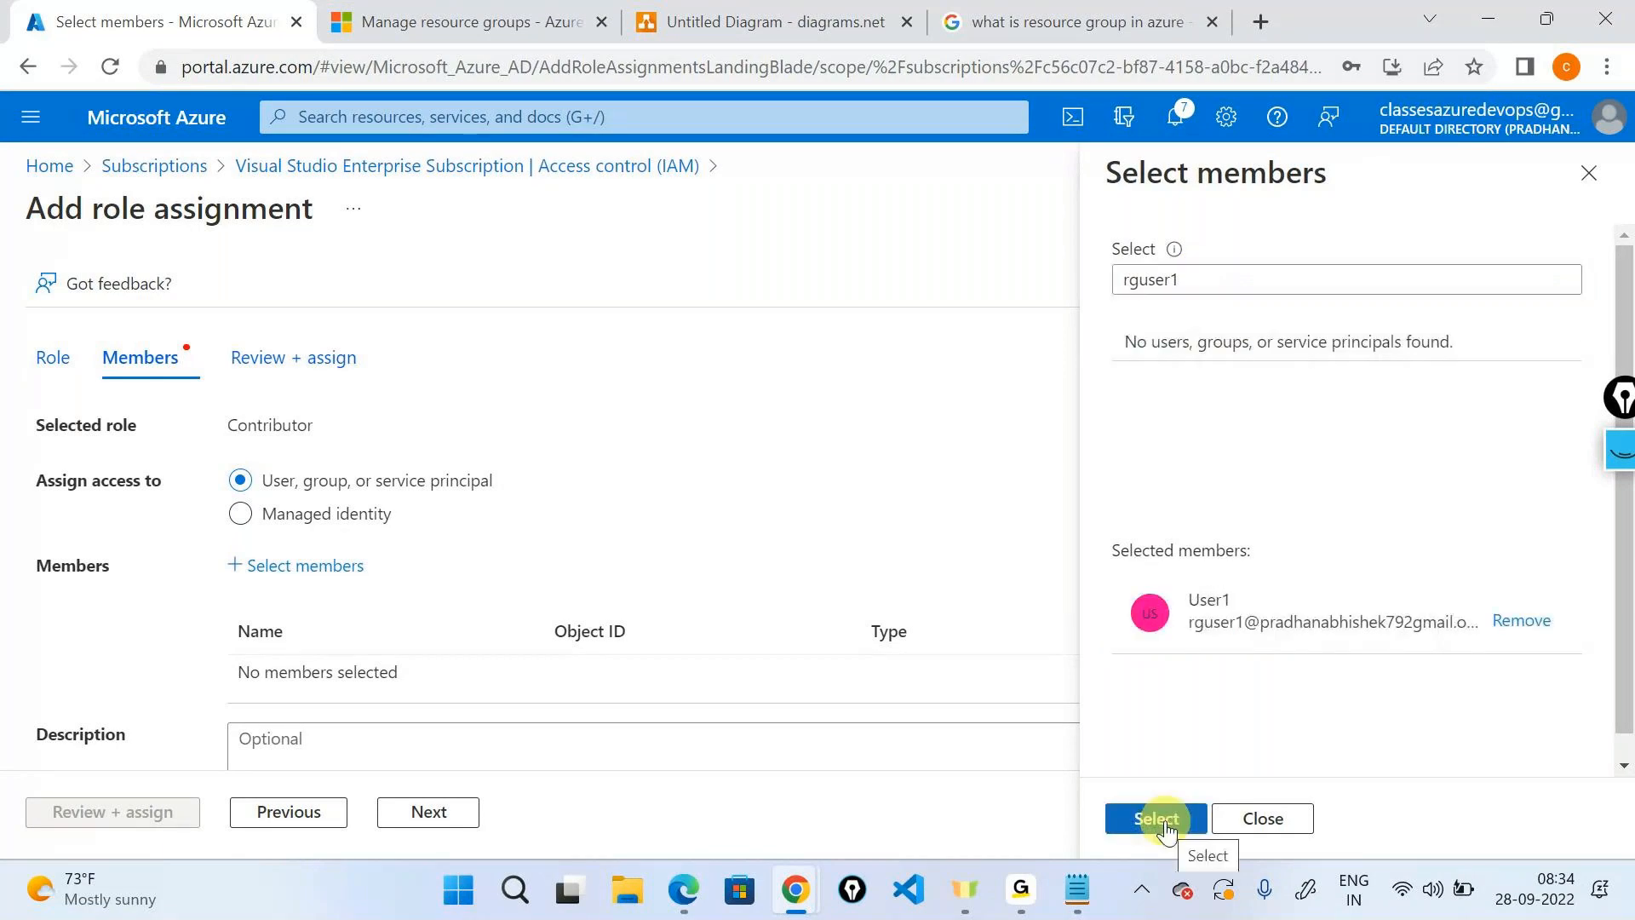
left_click(1156, 818)
scroll(284, 420, "down", 2)
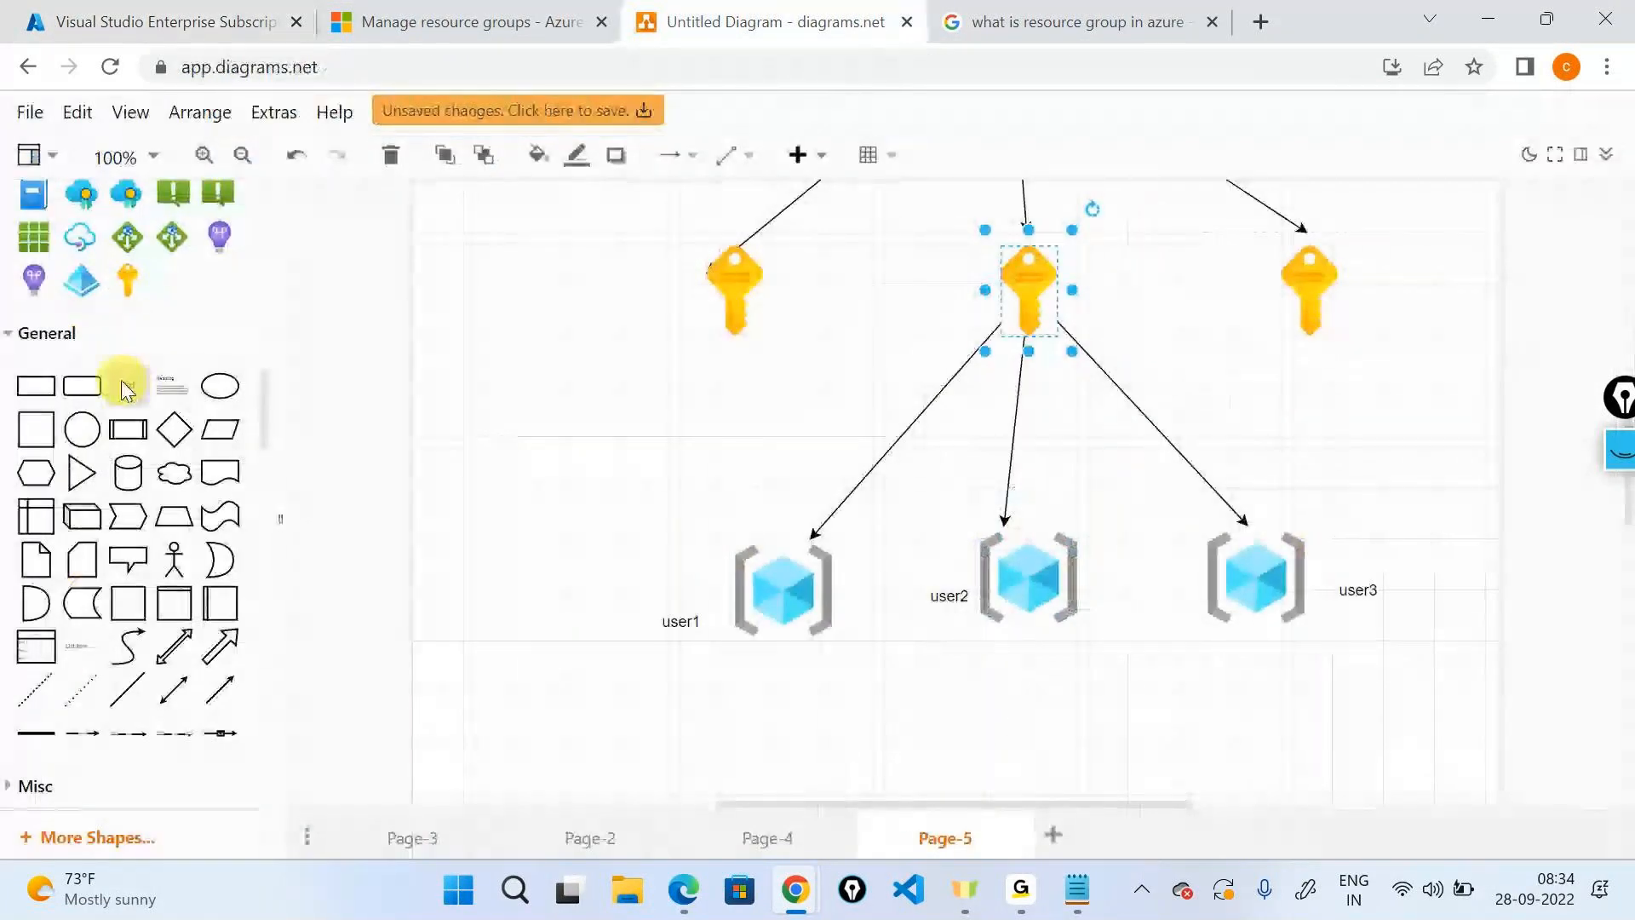
Add a 'user1 - contributor' text label beside the middle key on Page-5.
left_click_drag(126, 381, 1117, 281)
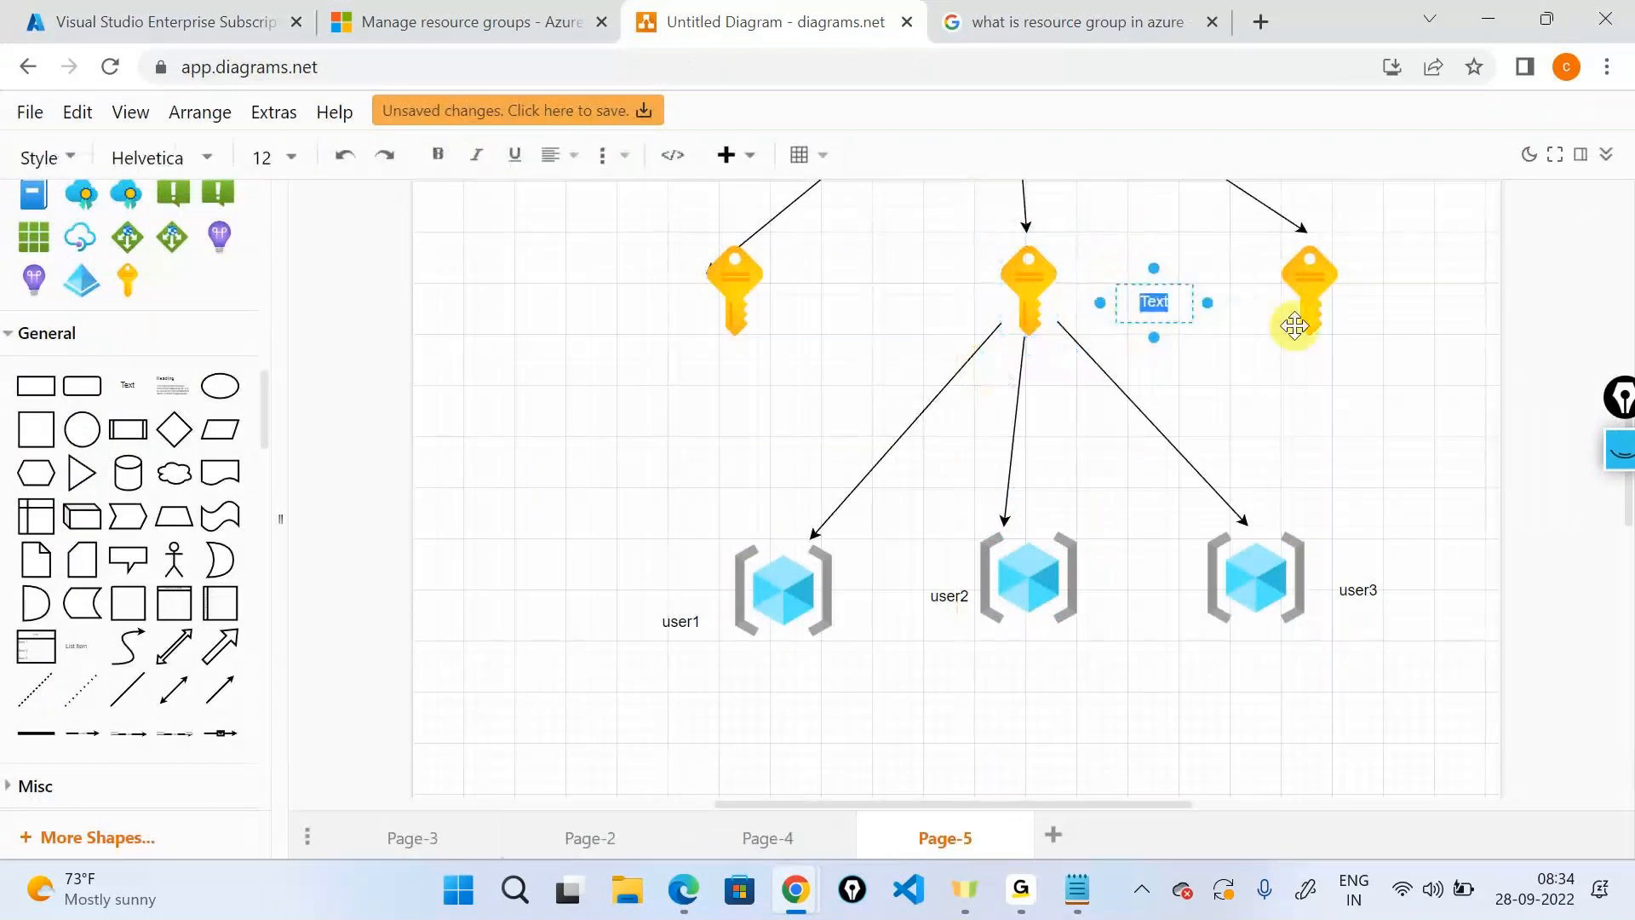
type("user1")
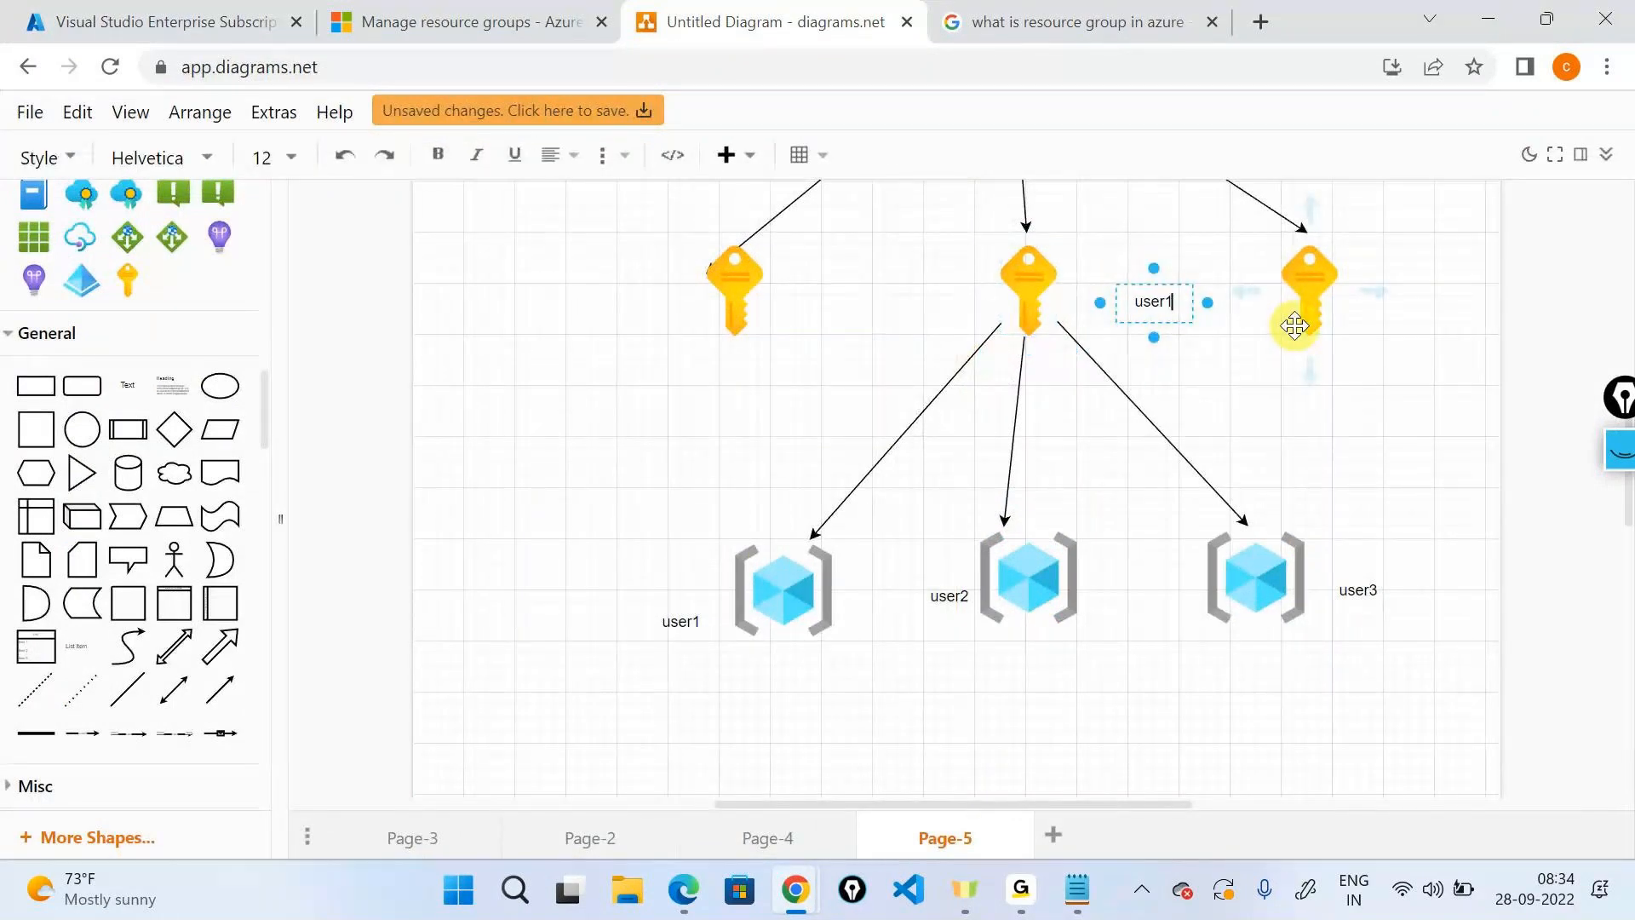
type(" - contributor")
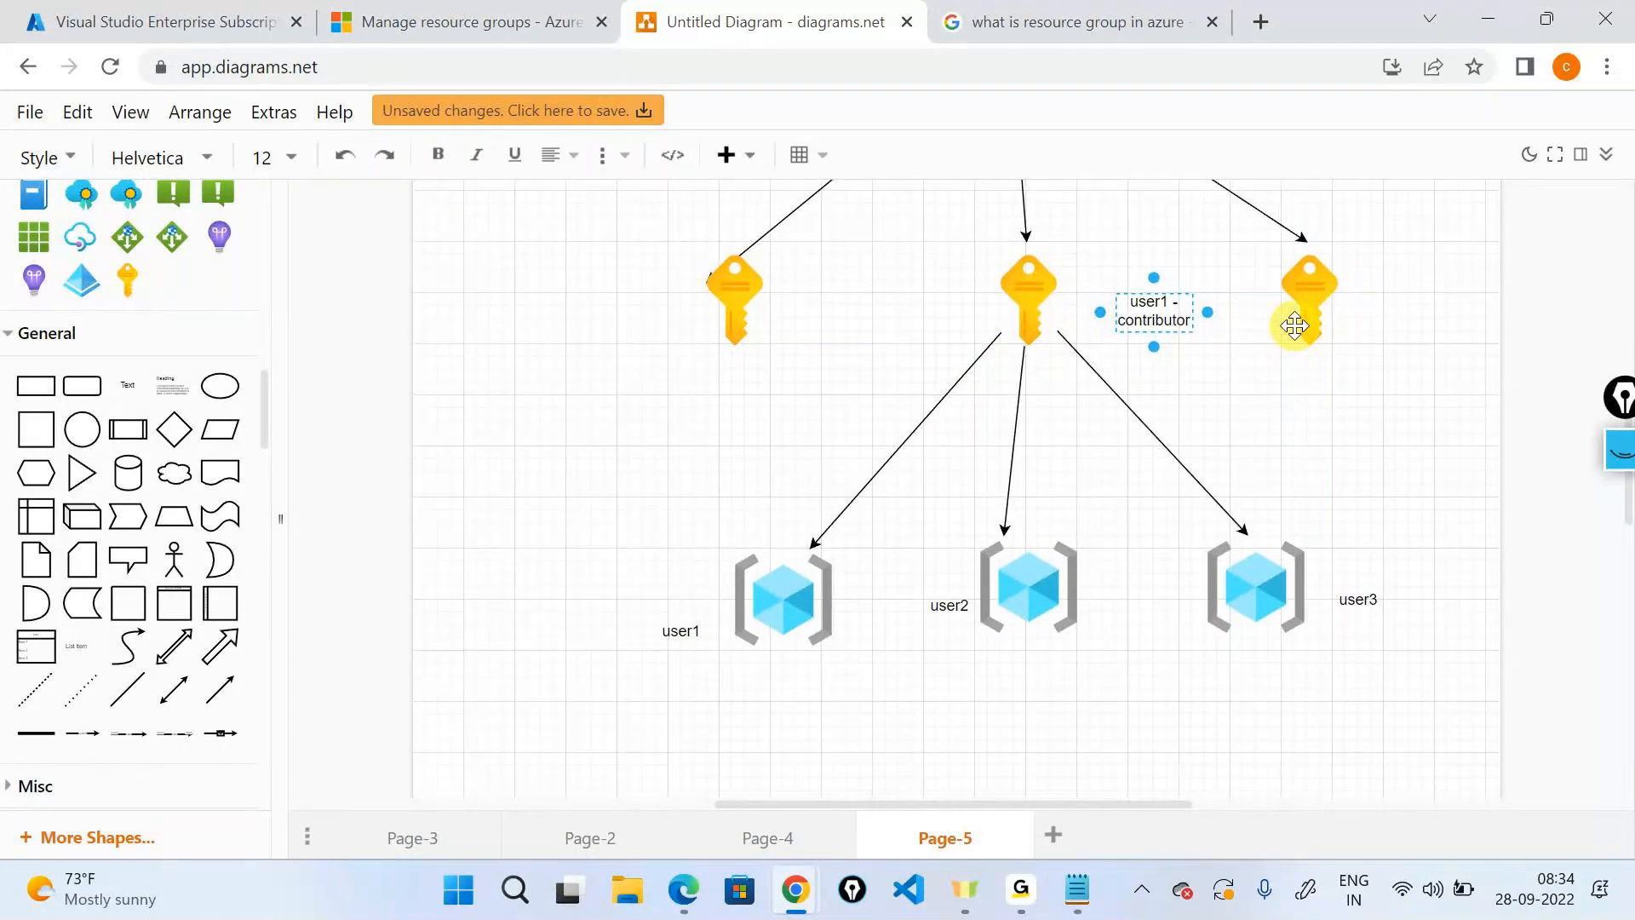
left_click(1328, 428)
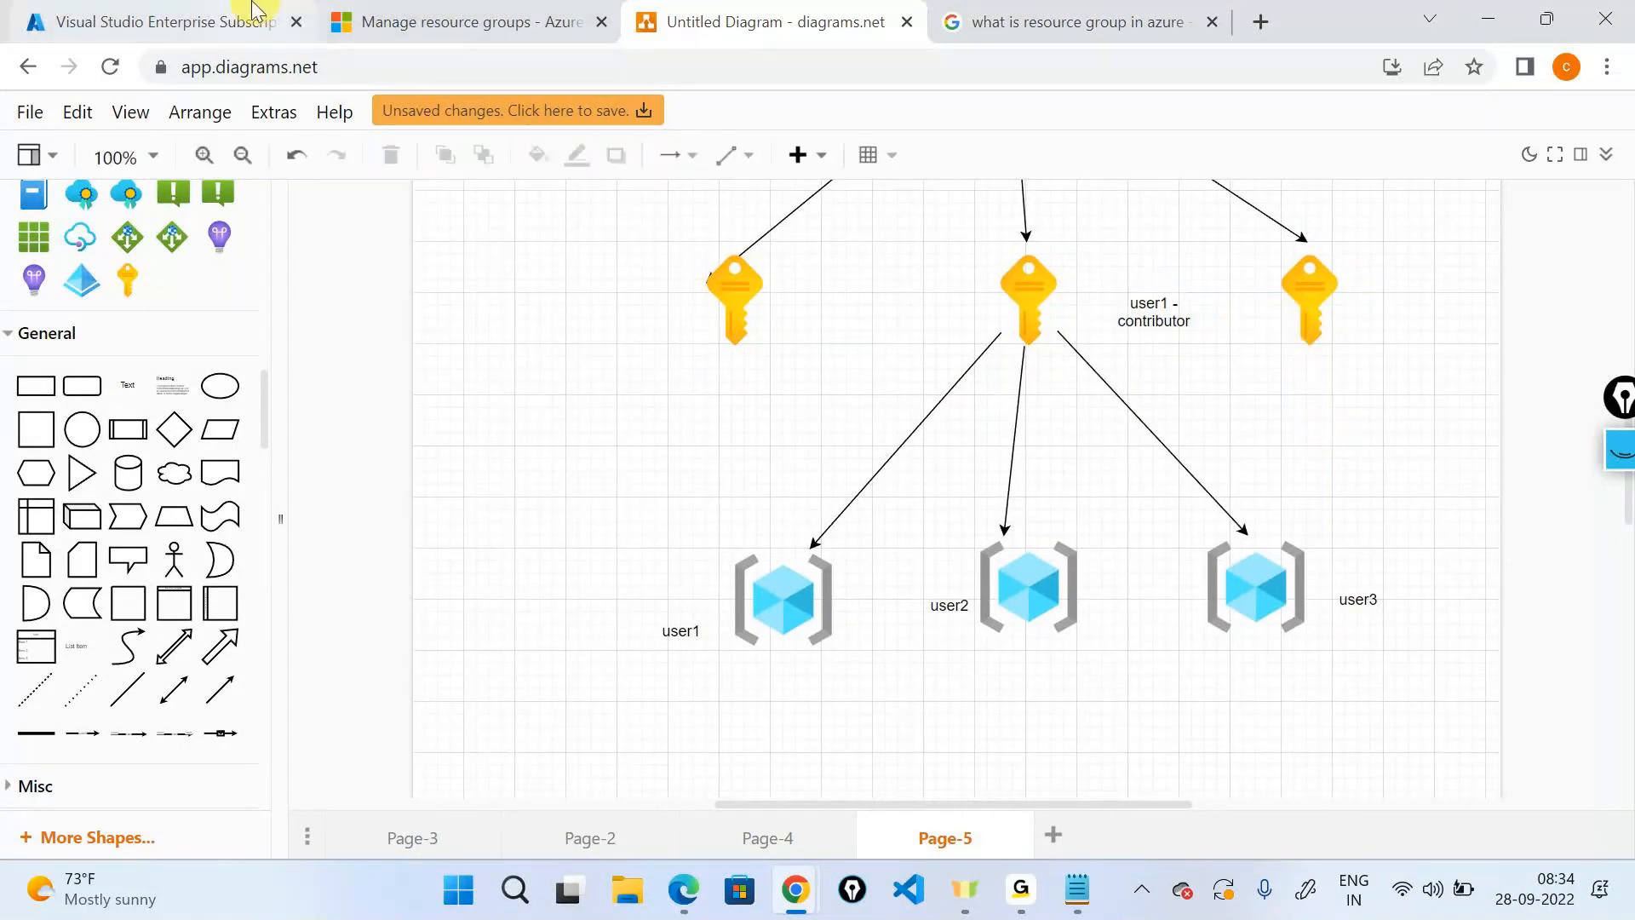
left_click(251, 12)
Copy User1's sign-in name from its Azure AD profile and open a new incognito window.
left_click(51, 167)
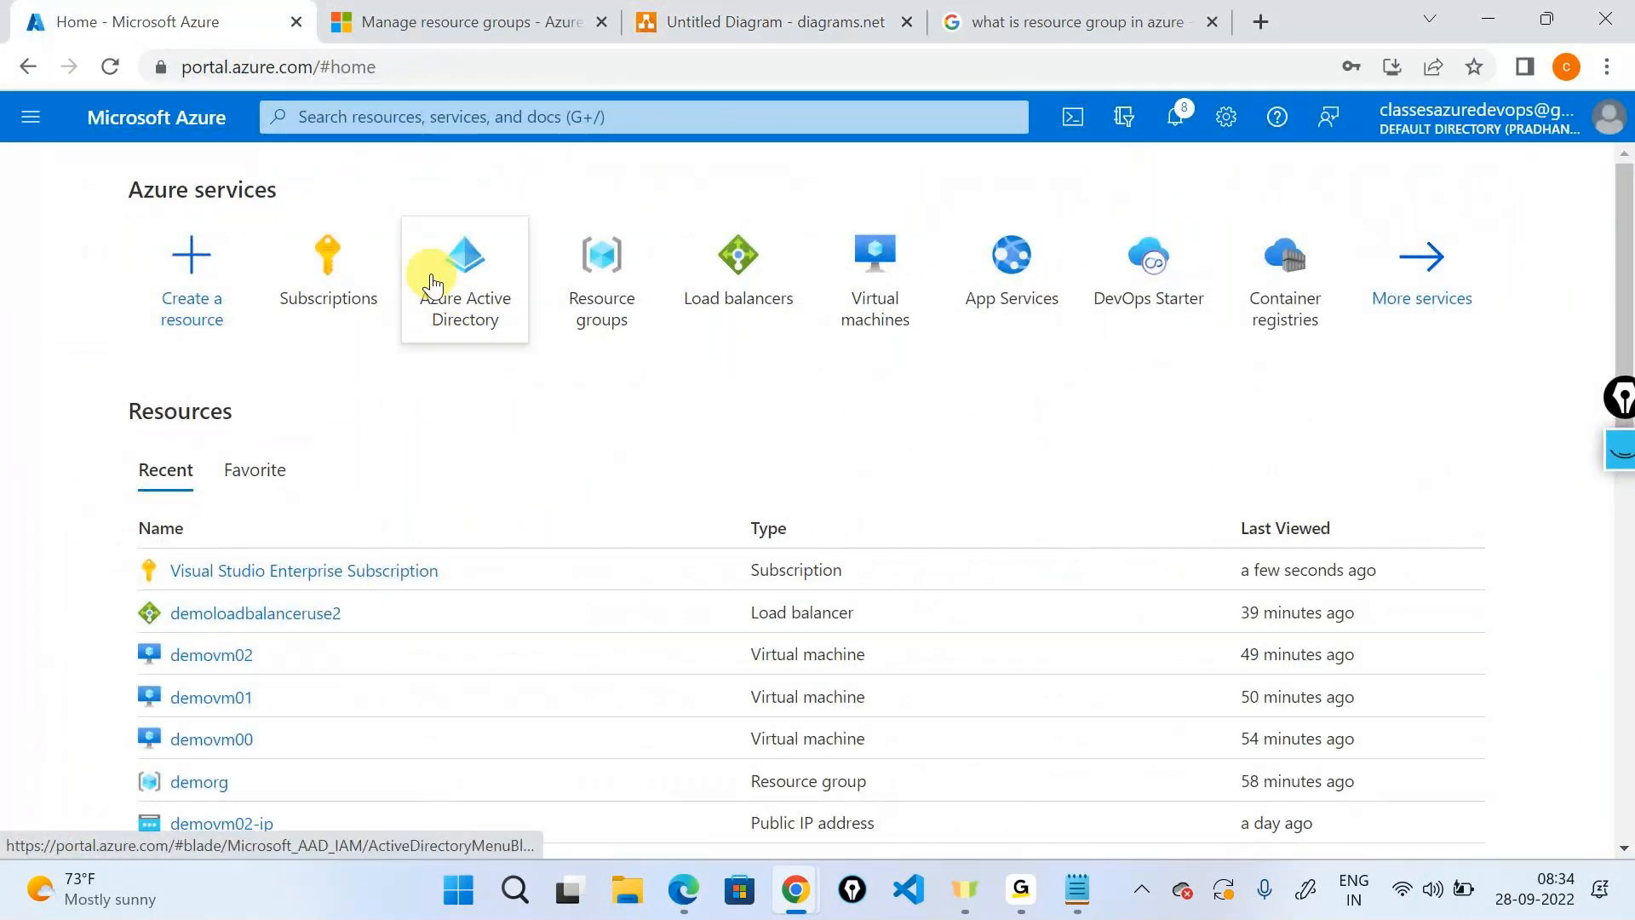
left_click(432, 283)
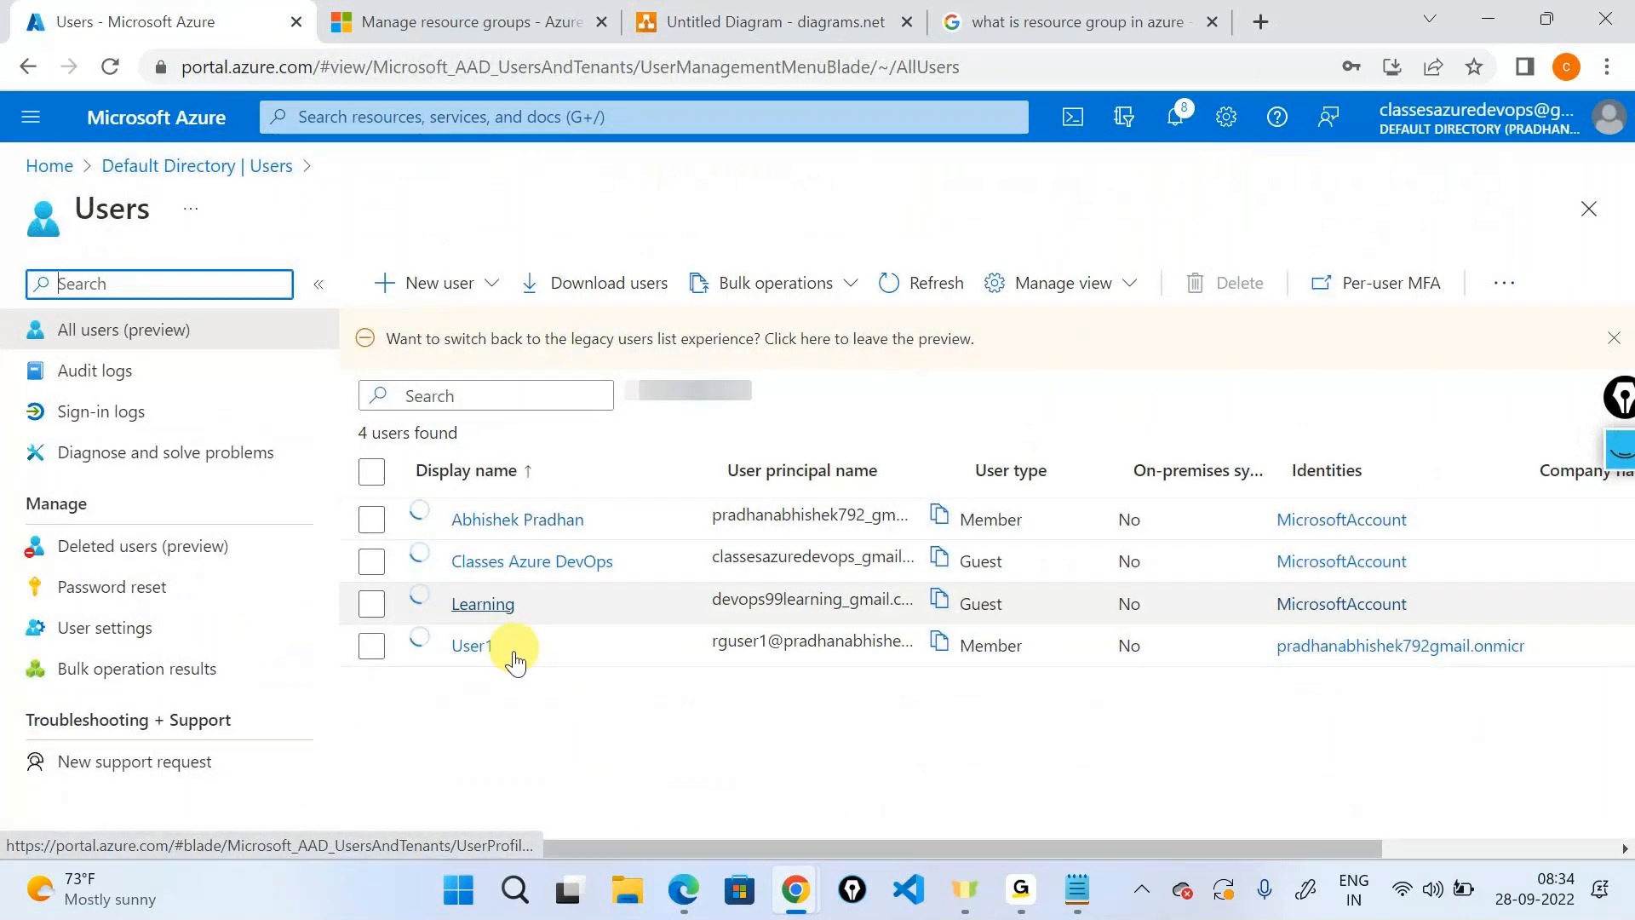
left_click(481, 646)
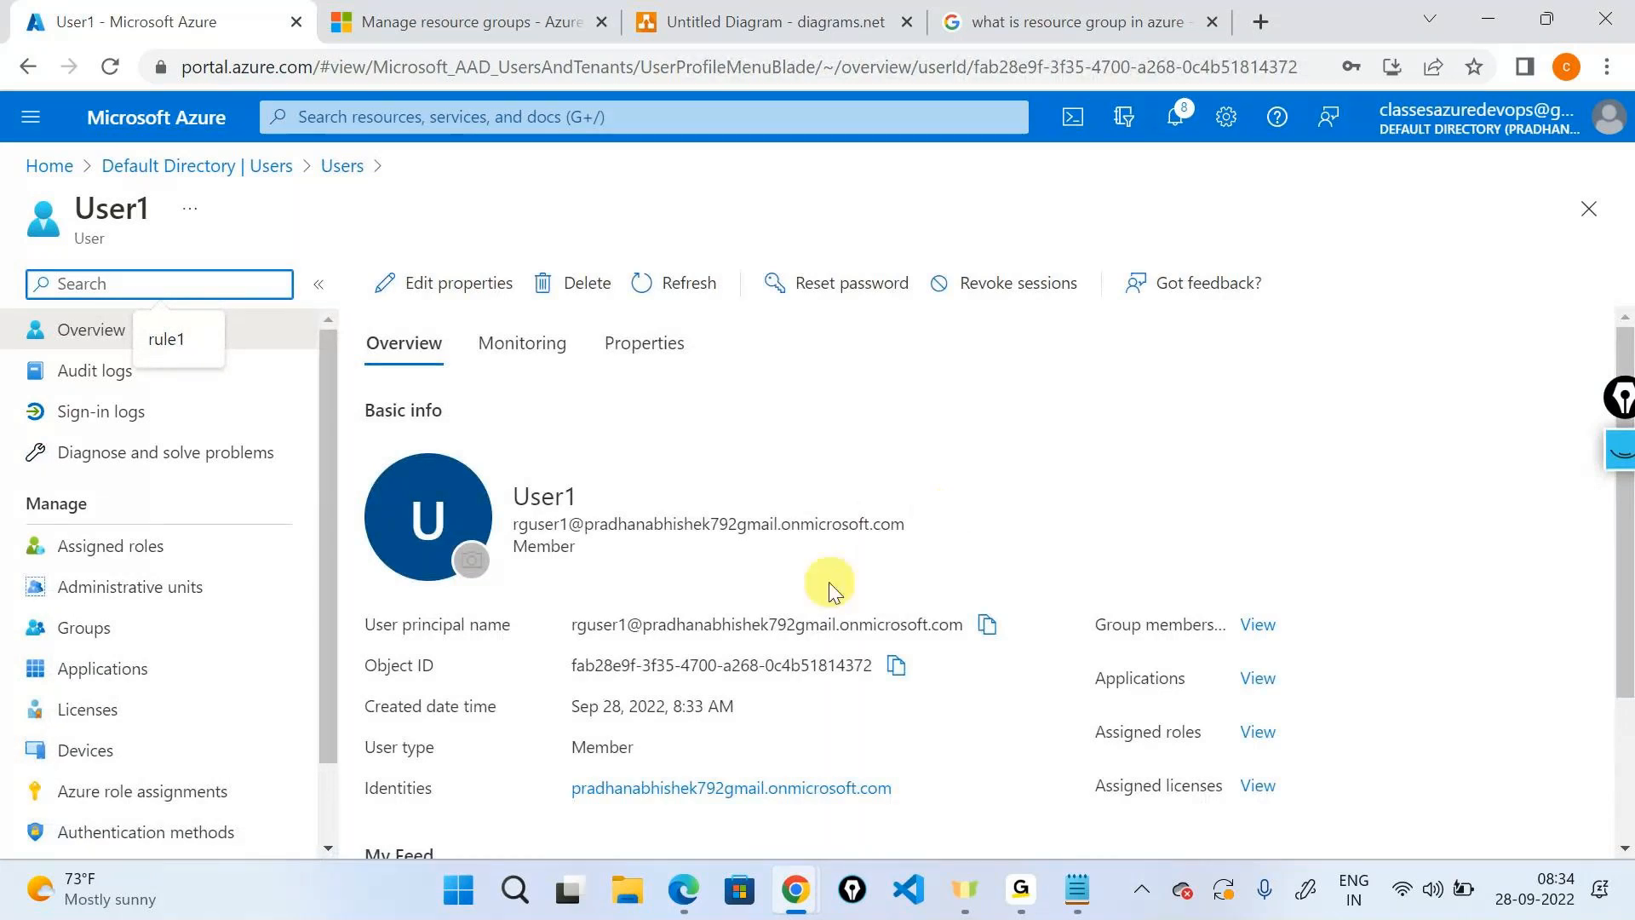
triple_click(635, 526)
right_click(635, 532)
left_click(673, 554)
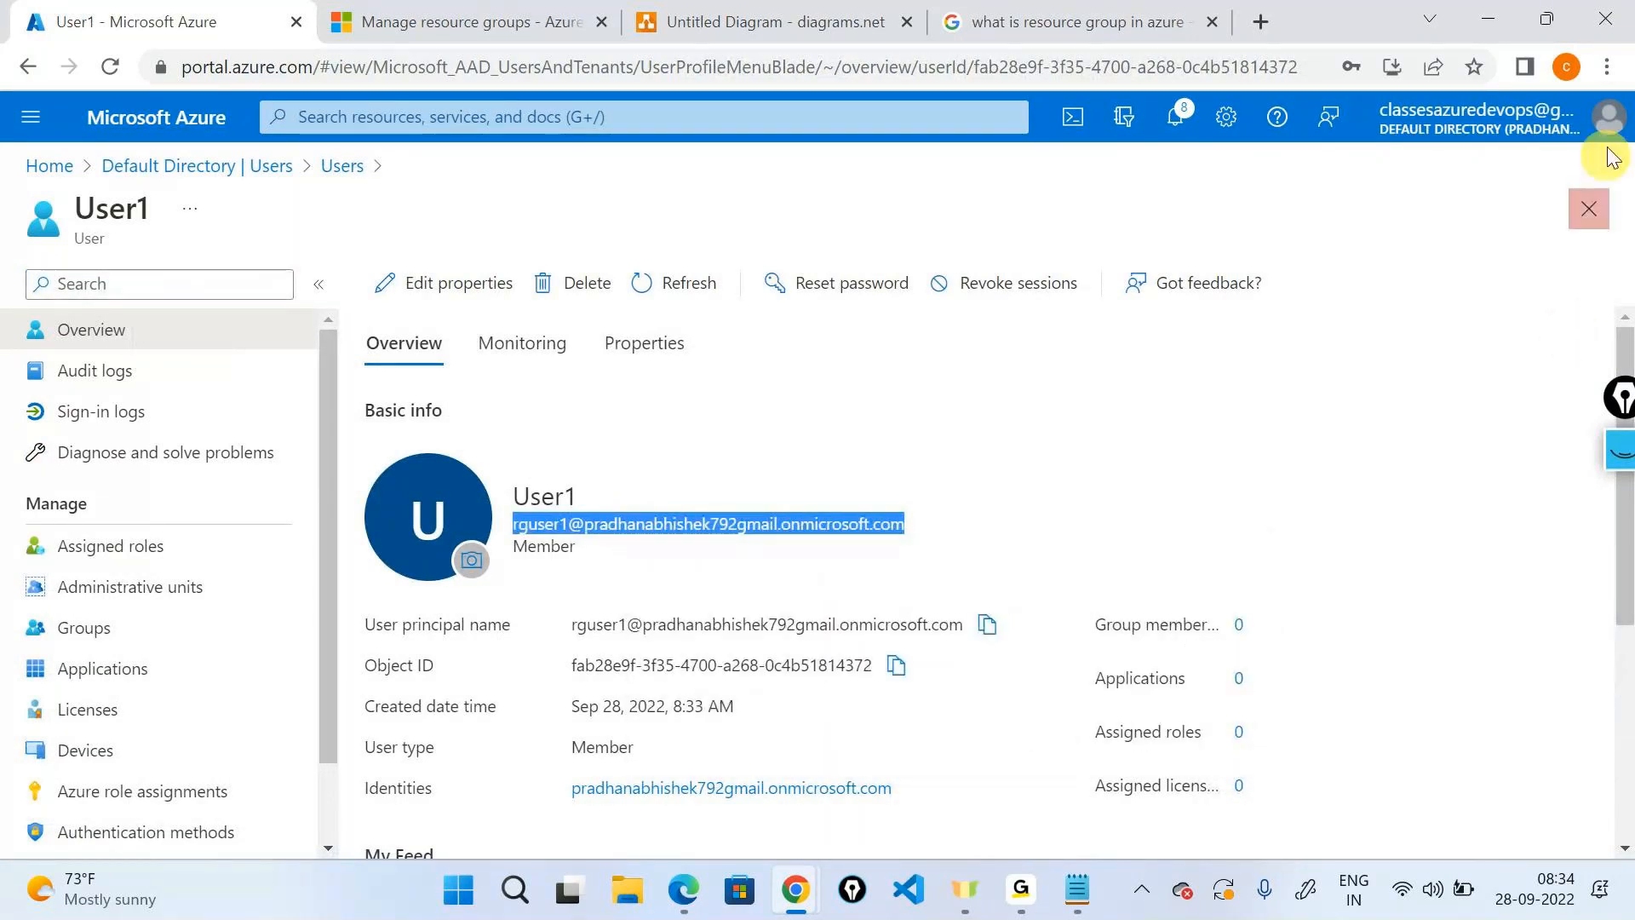
left_click(1607, 66)
left_click(1325, 171)
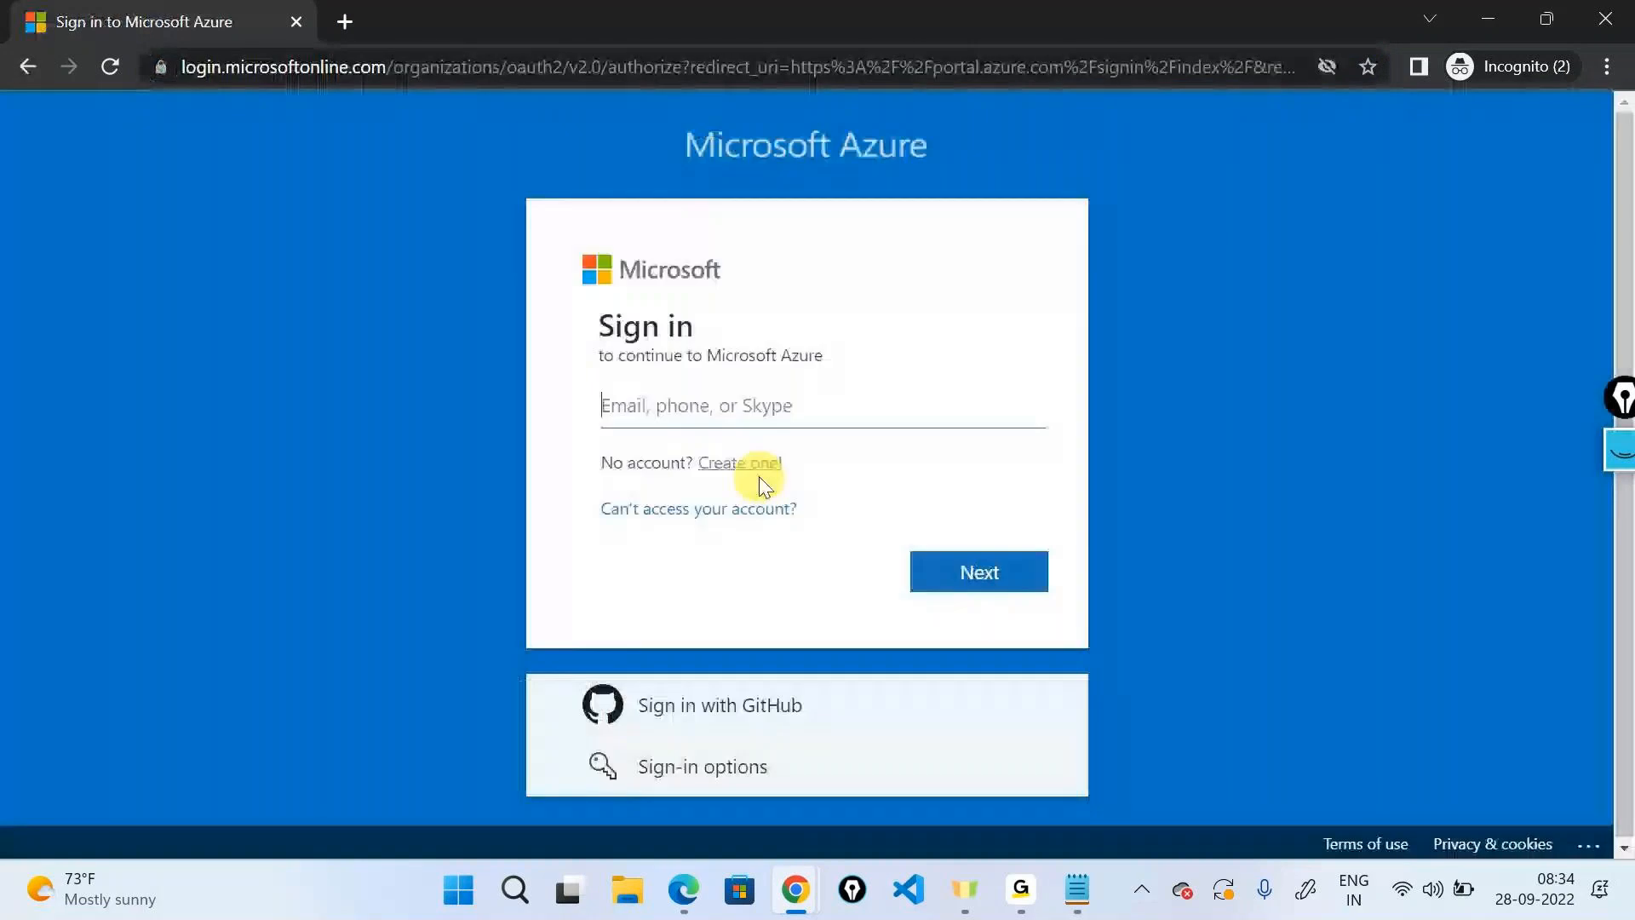
Sign in with User1's sign-in name and initial password in the incognito window.
key("ctrl+v")
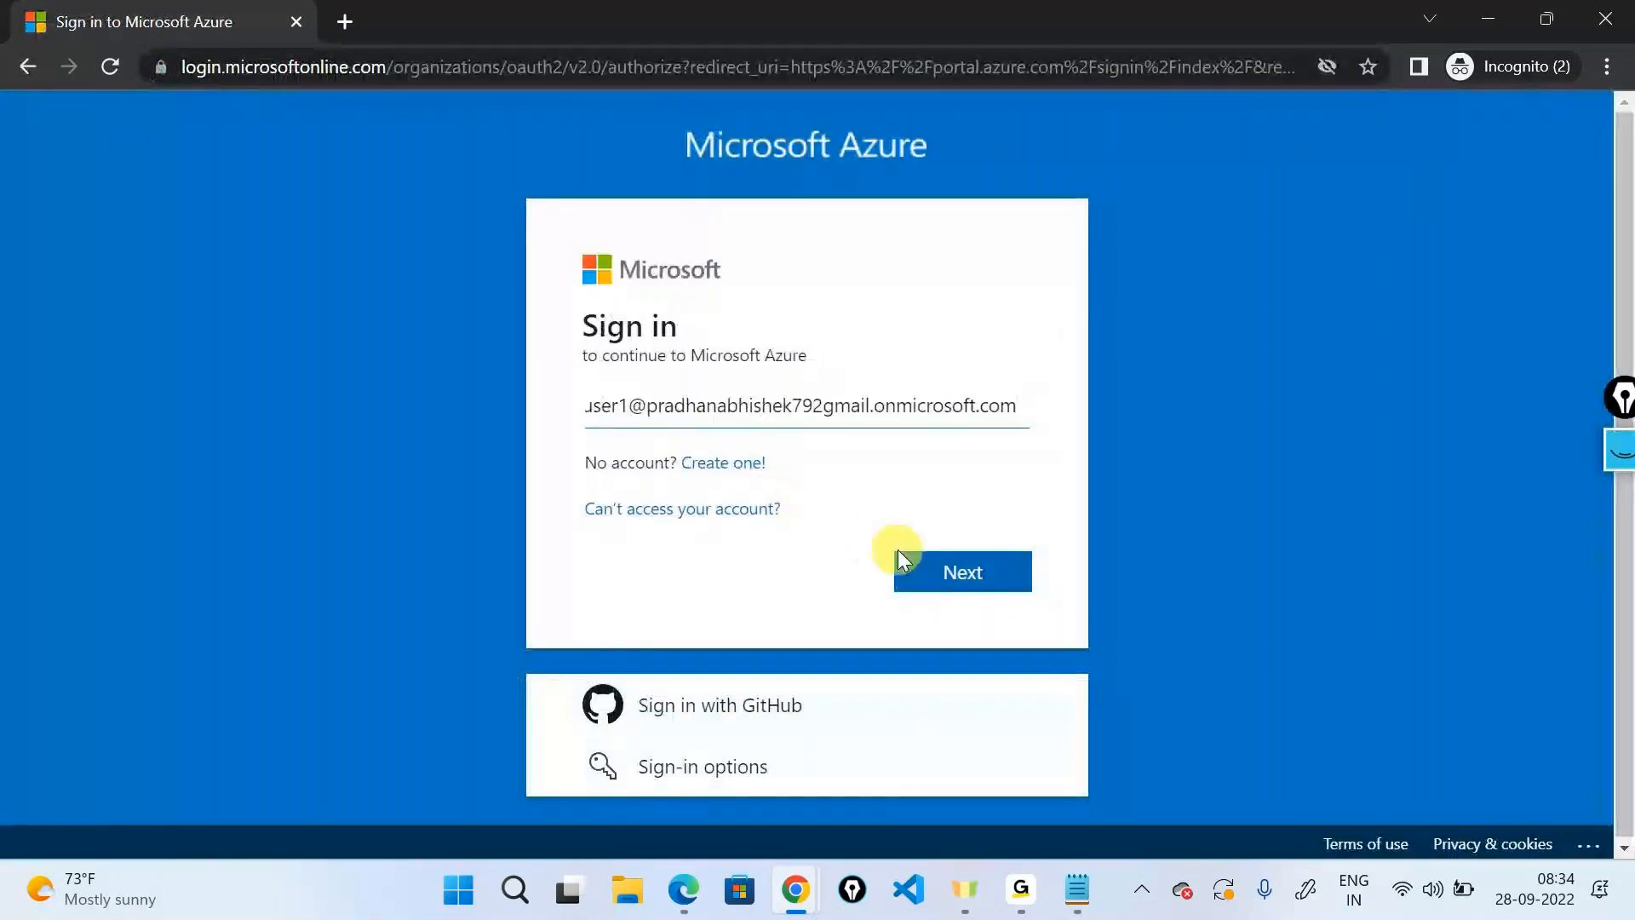
left_click(971, 596)
type("P")
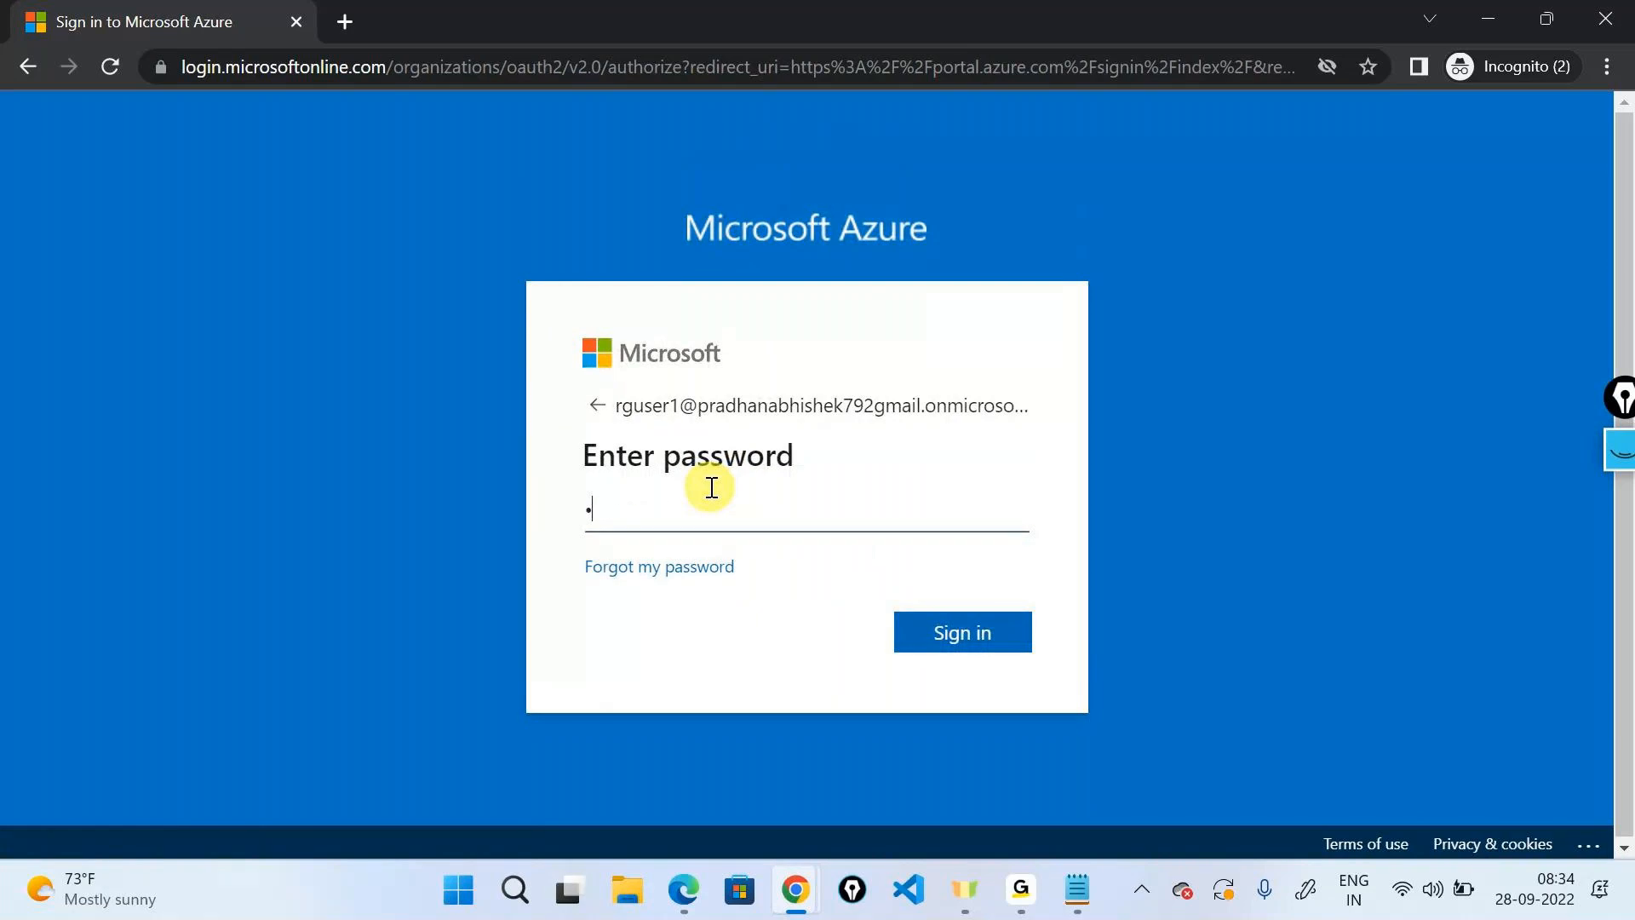
type("assword@1234")
key("Return")
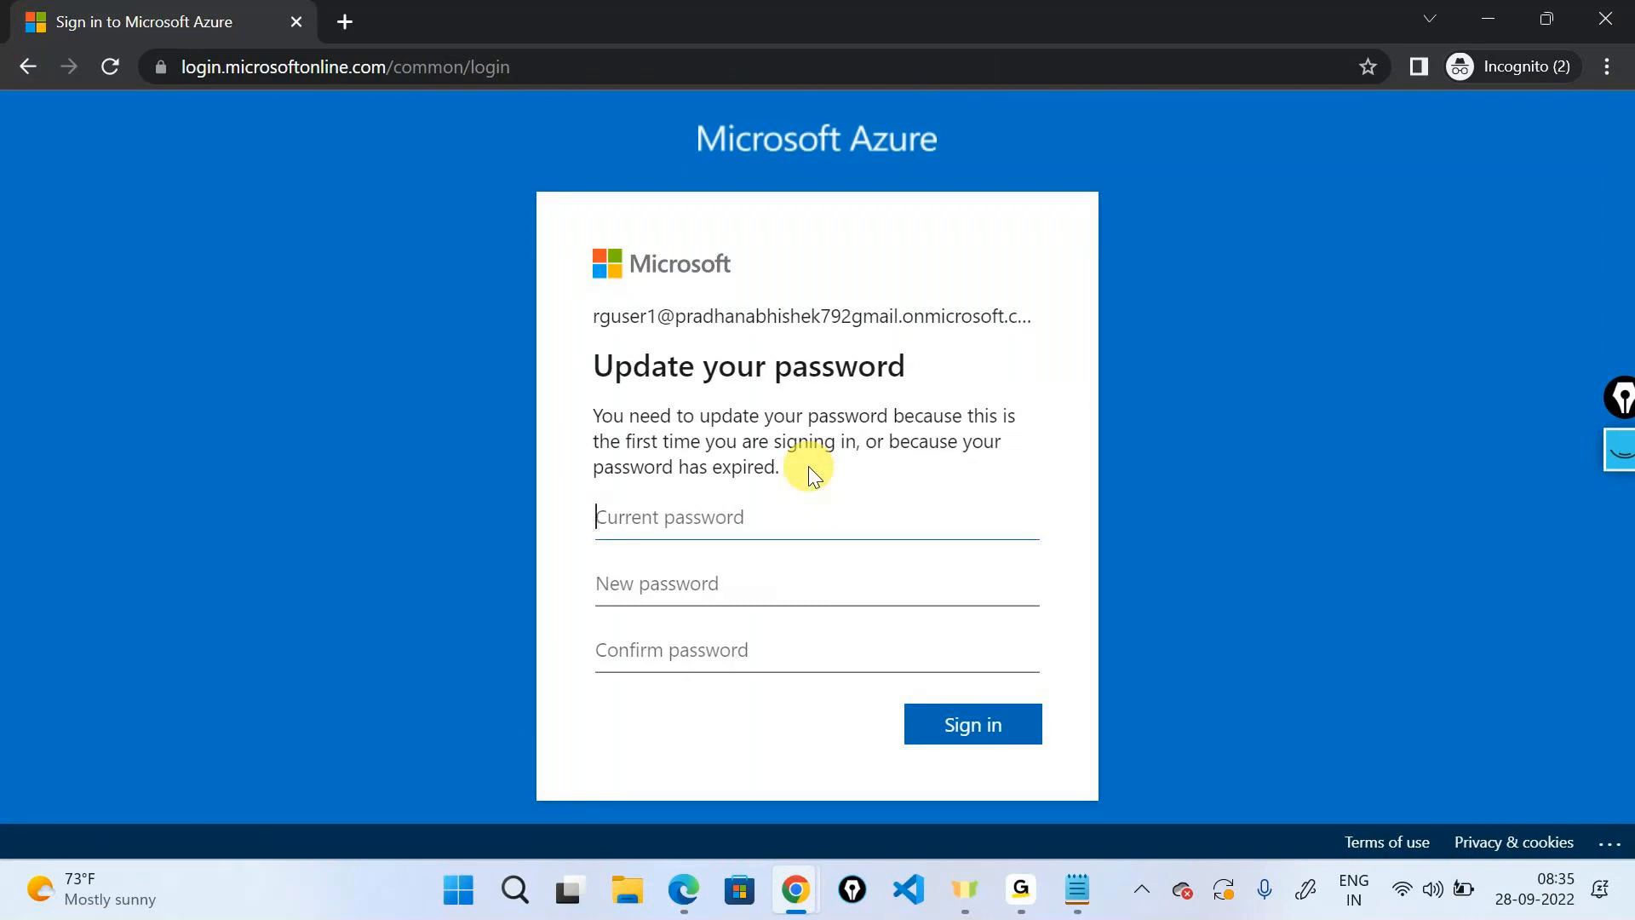
Update User1's password, skip security setup, and decline staying signed in.
type("Password@1234")
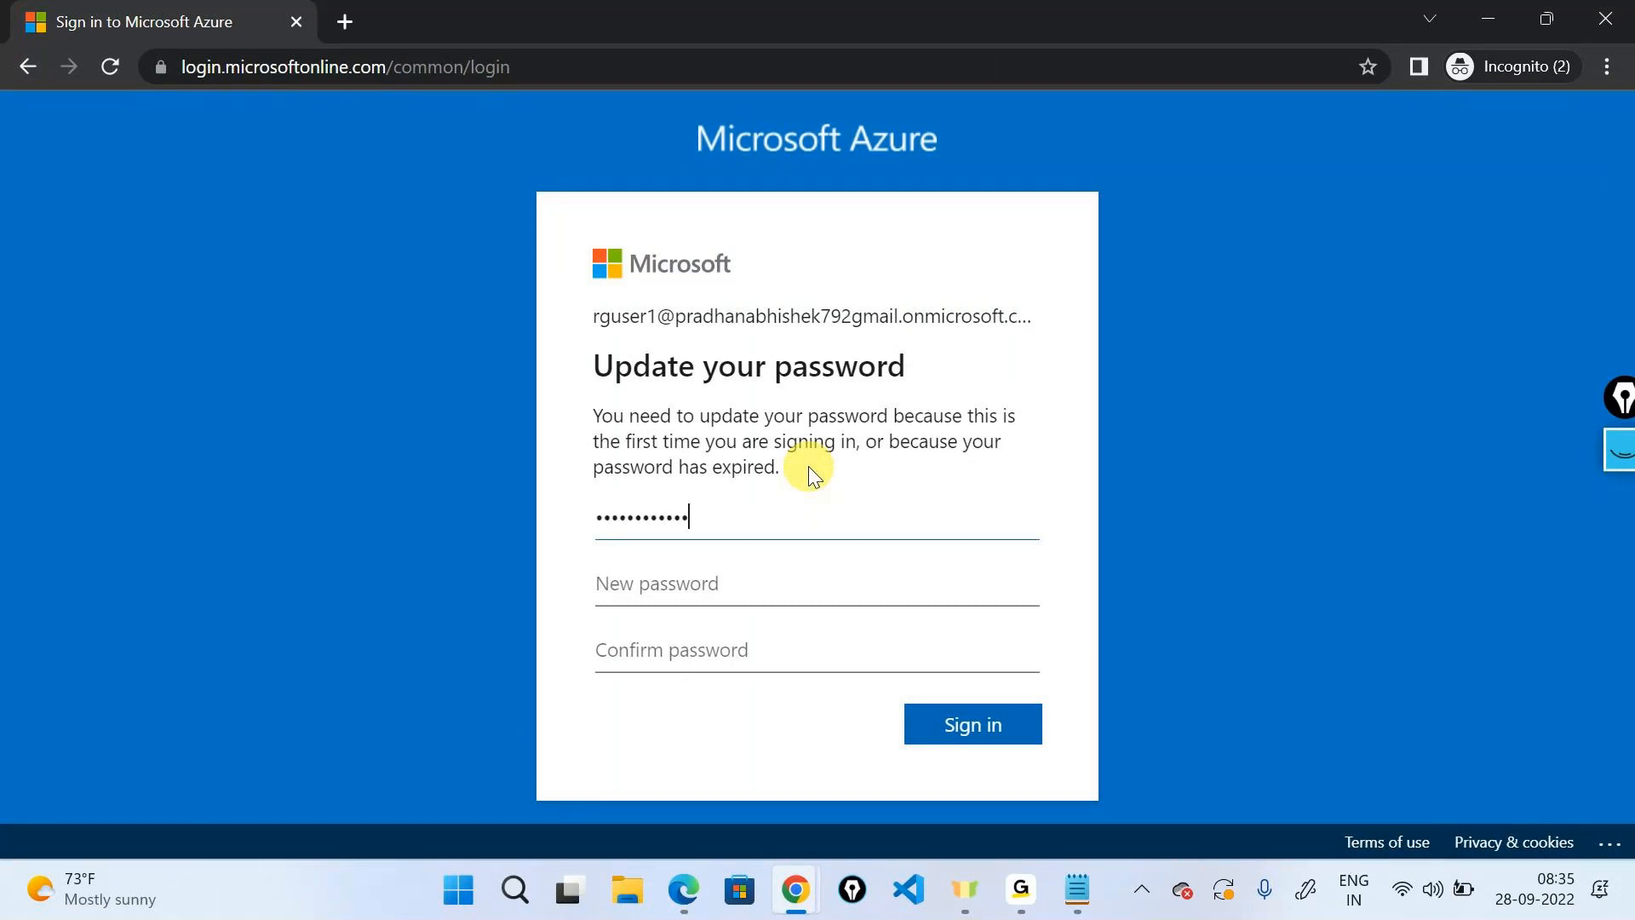
key("Tab")
type("Passwor")
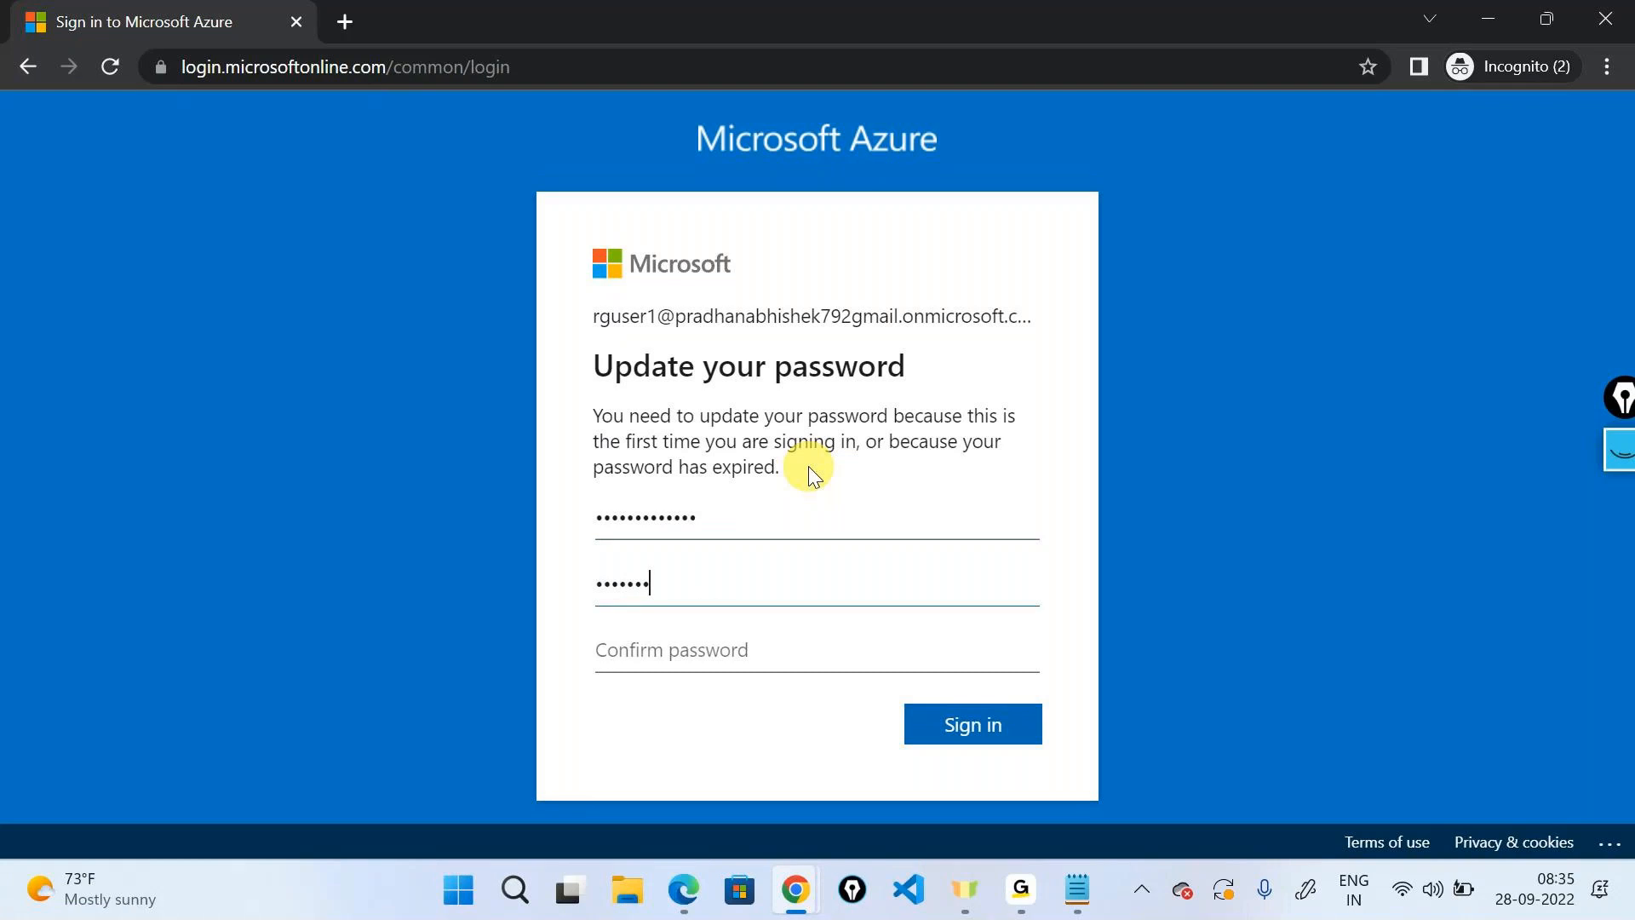
type("d@1234")
key("Tab")
type("Password")
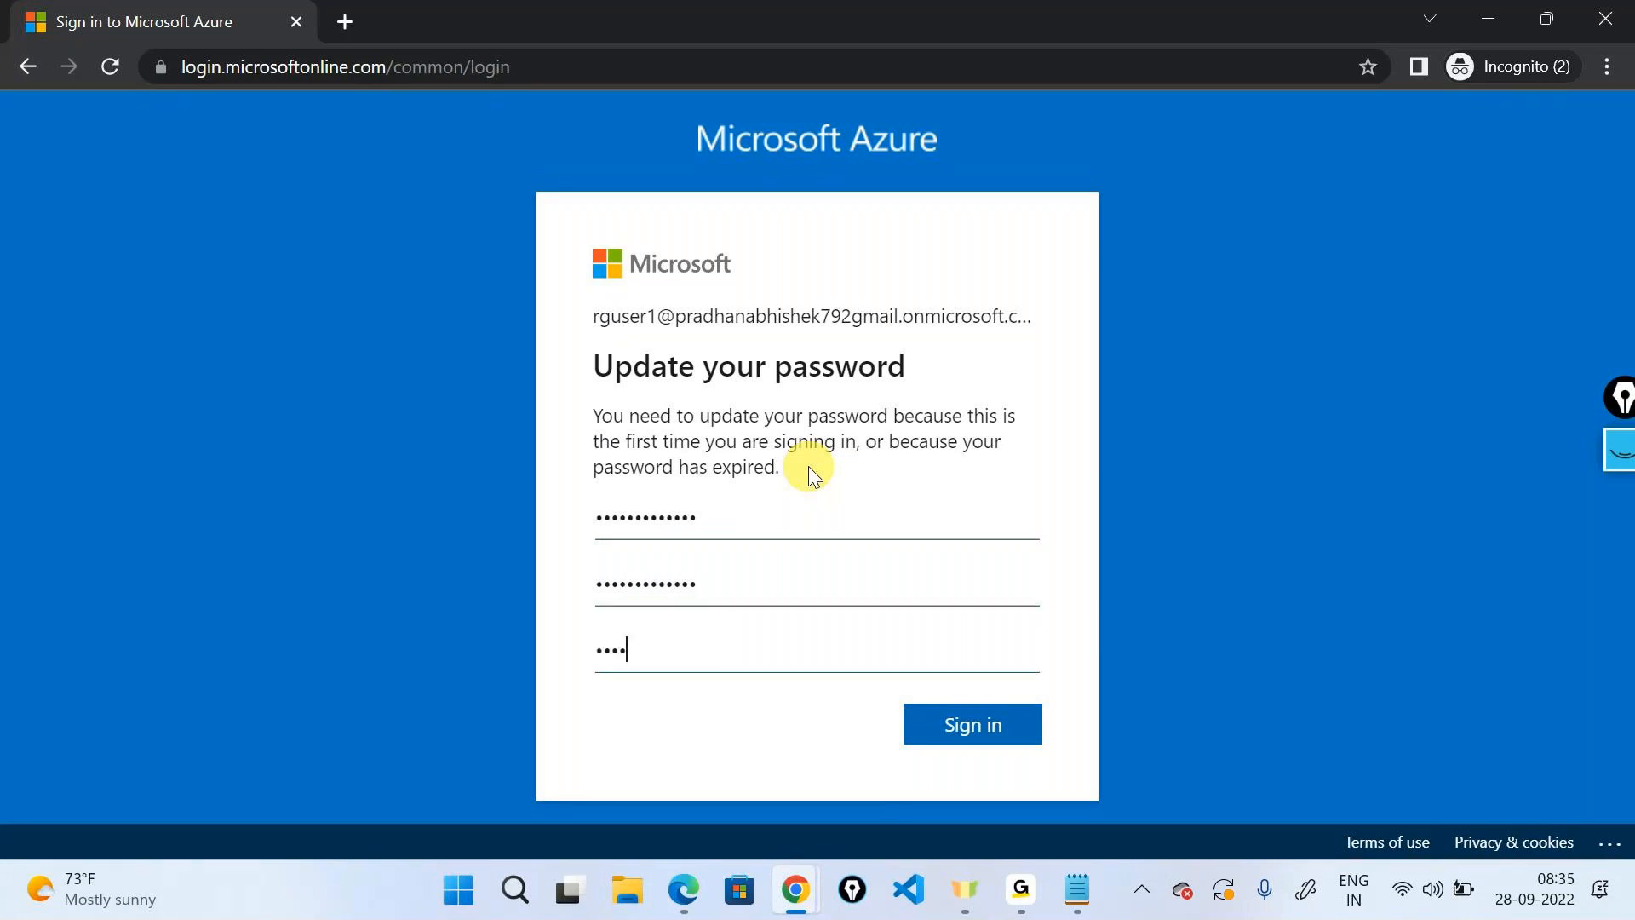
type("@1234")
key("Return")
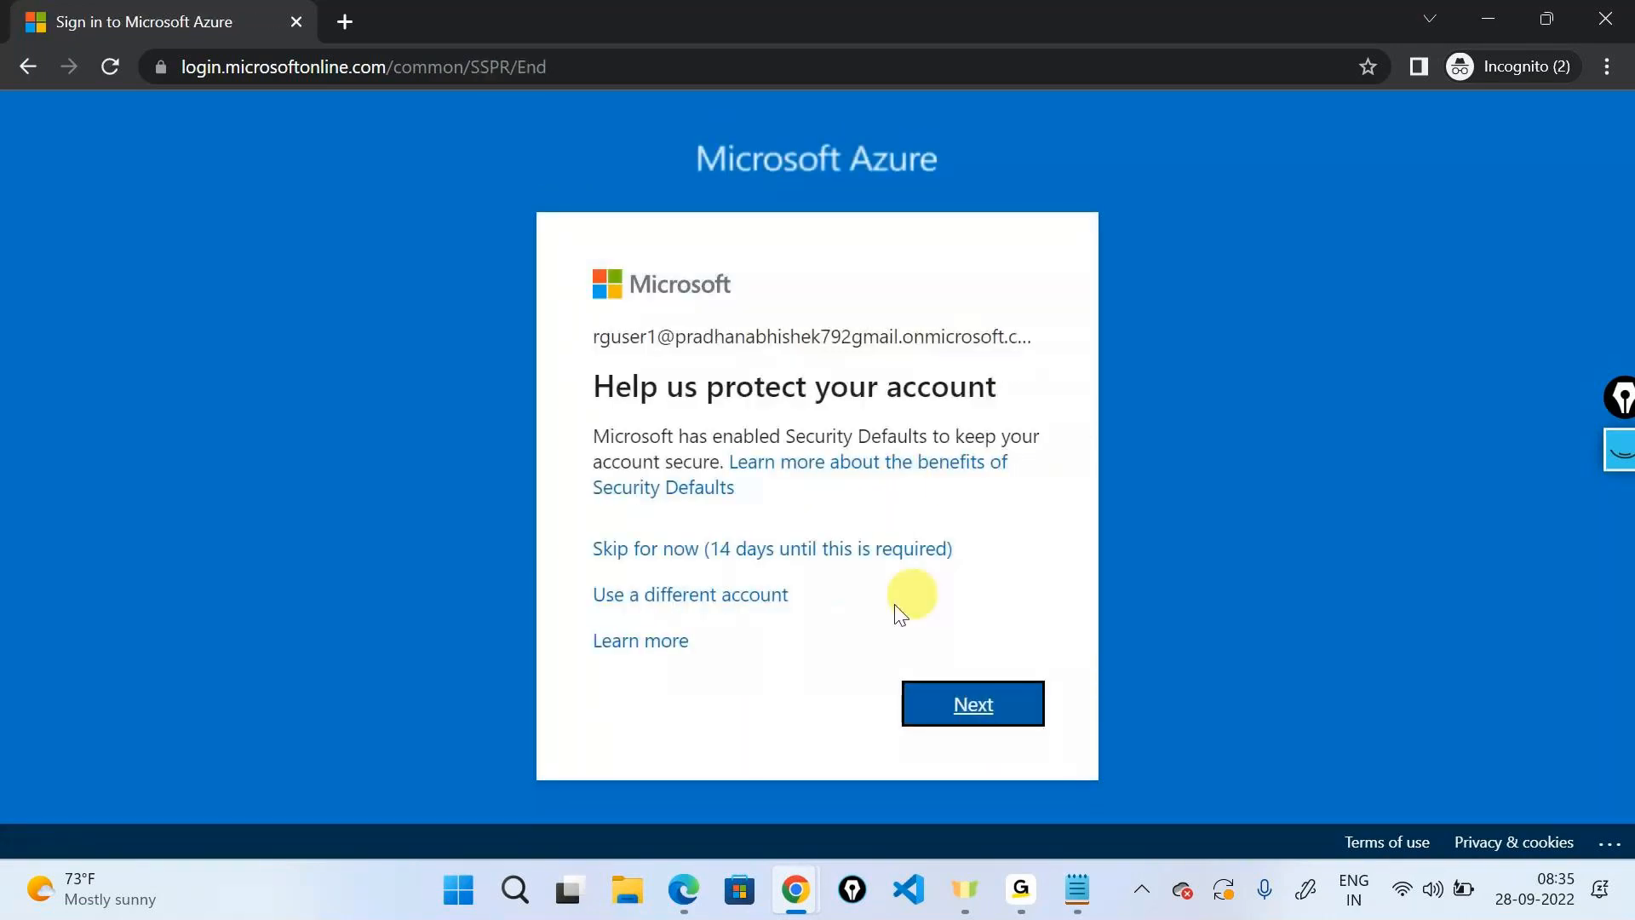
left_click(758, 546)
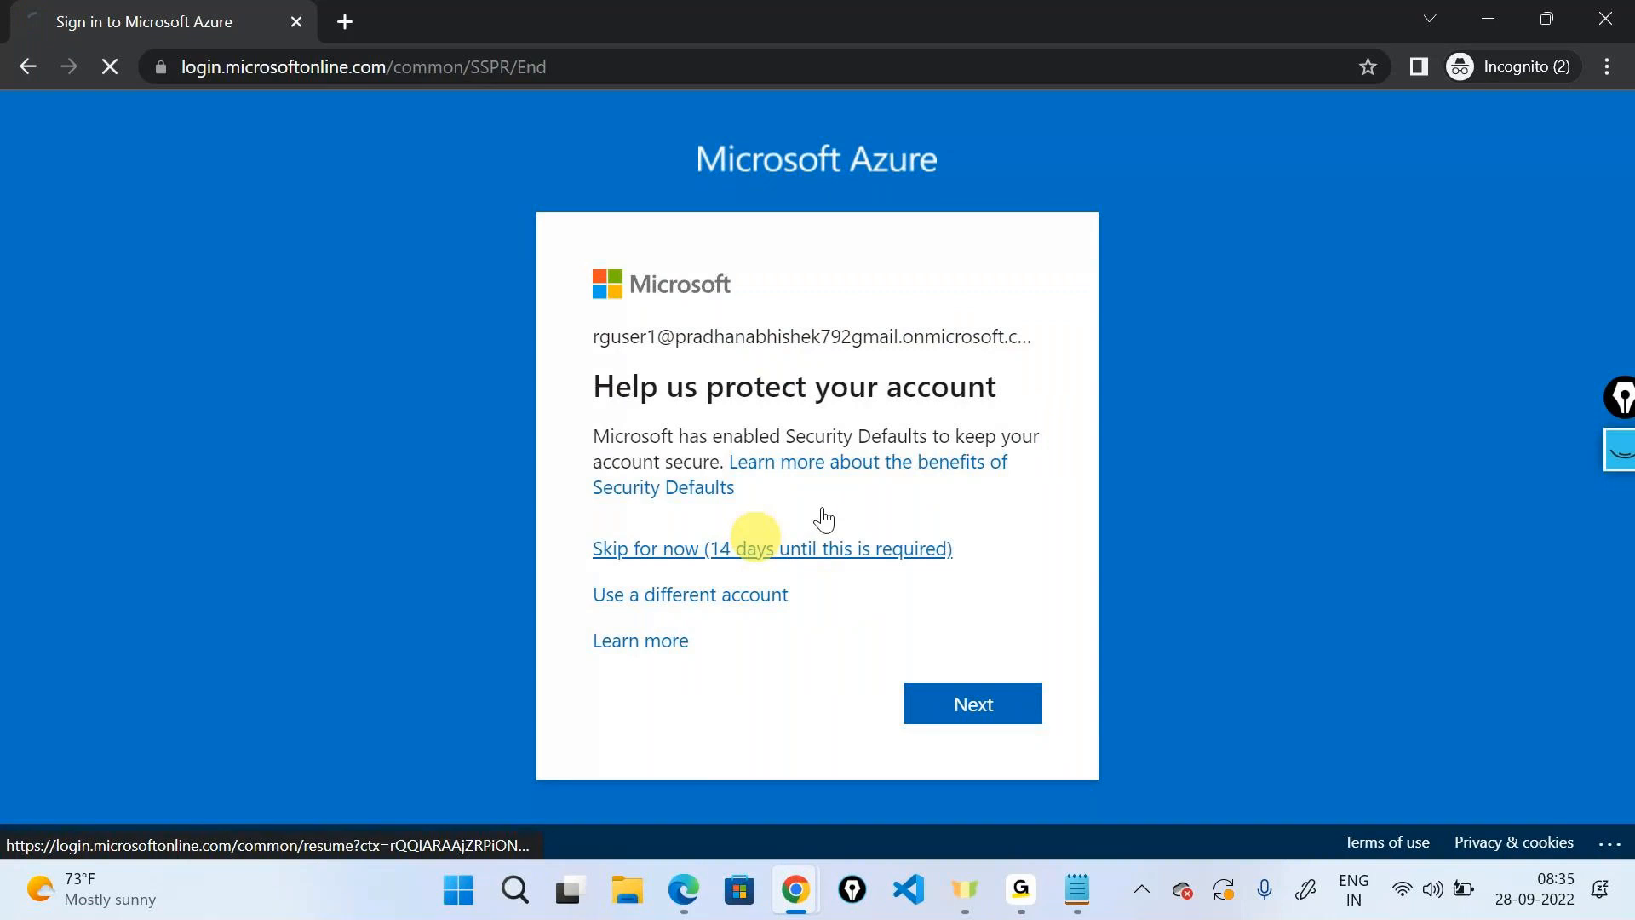
left_click(843, 641)
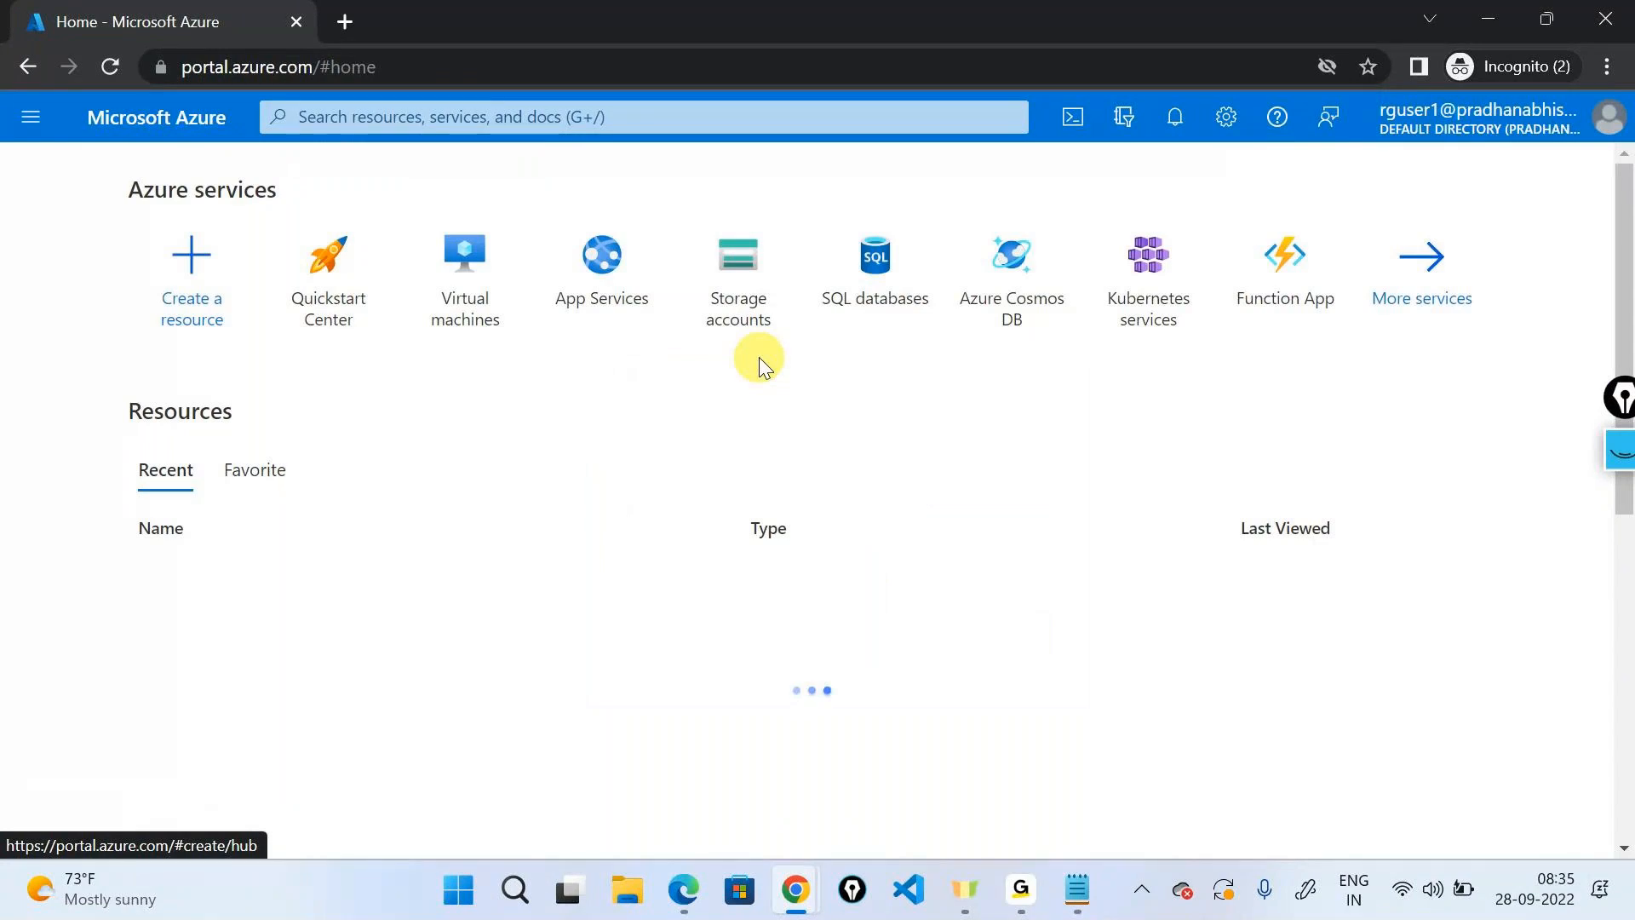
As User1, open Azure Active Directory and select the Tenant ID value.
left_click(33, 119)
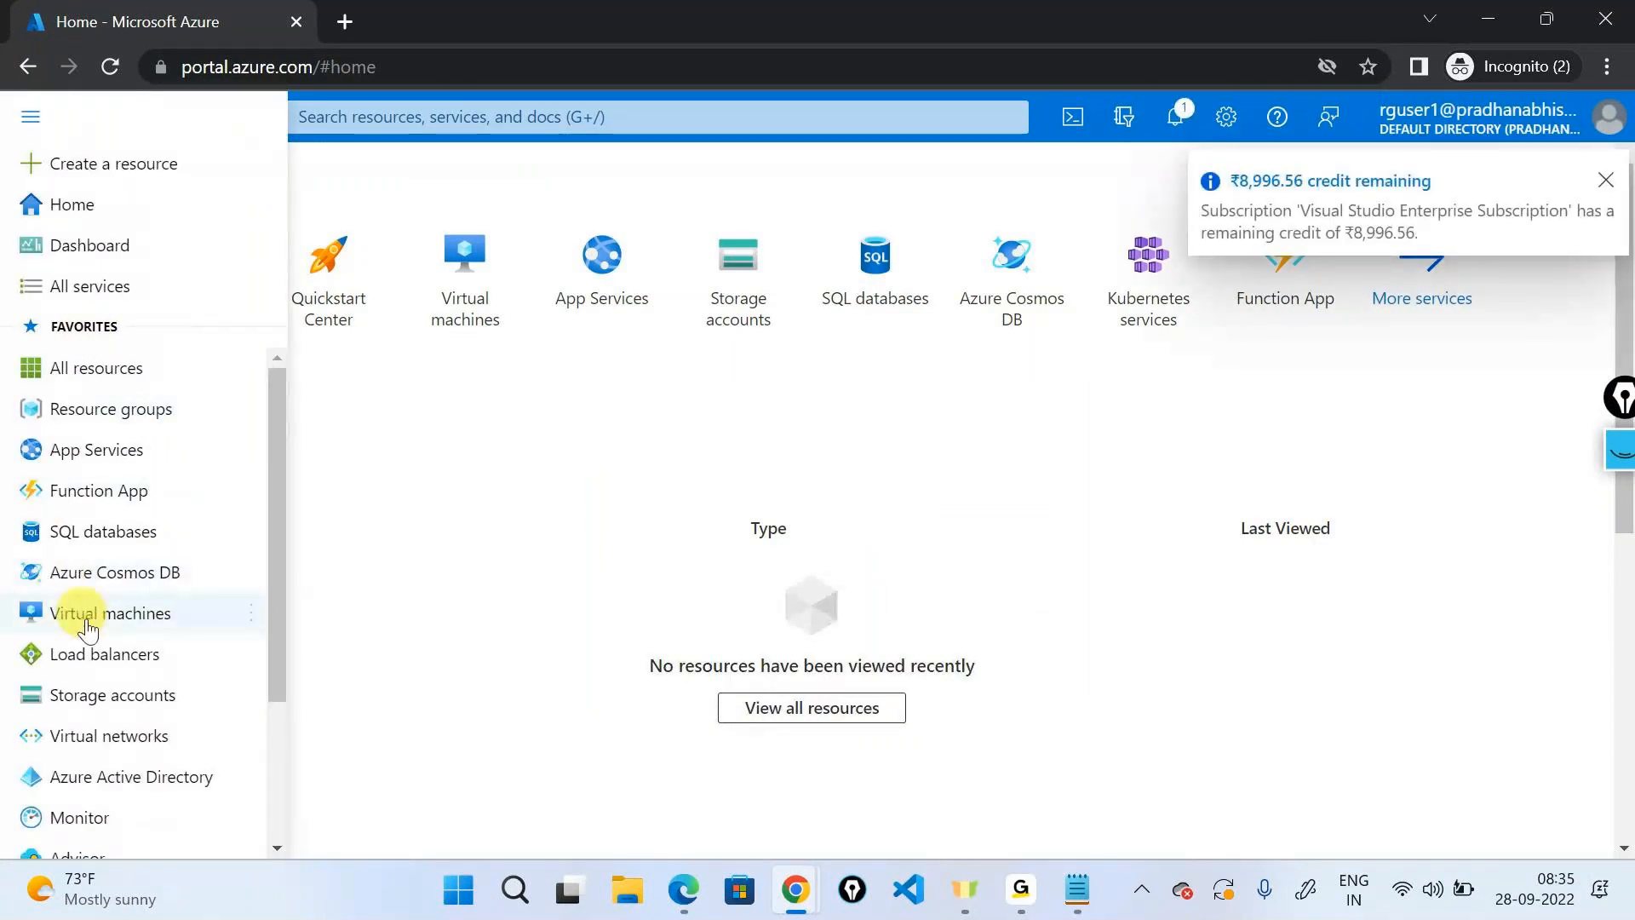
scroll(94, 626, "down", 2)
left_click(110, 653)
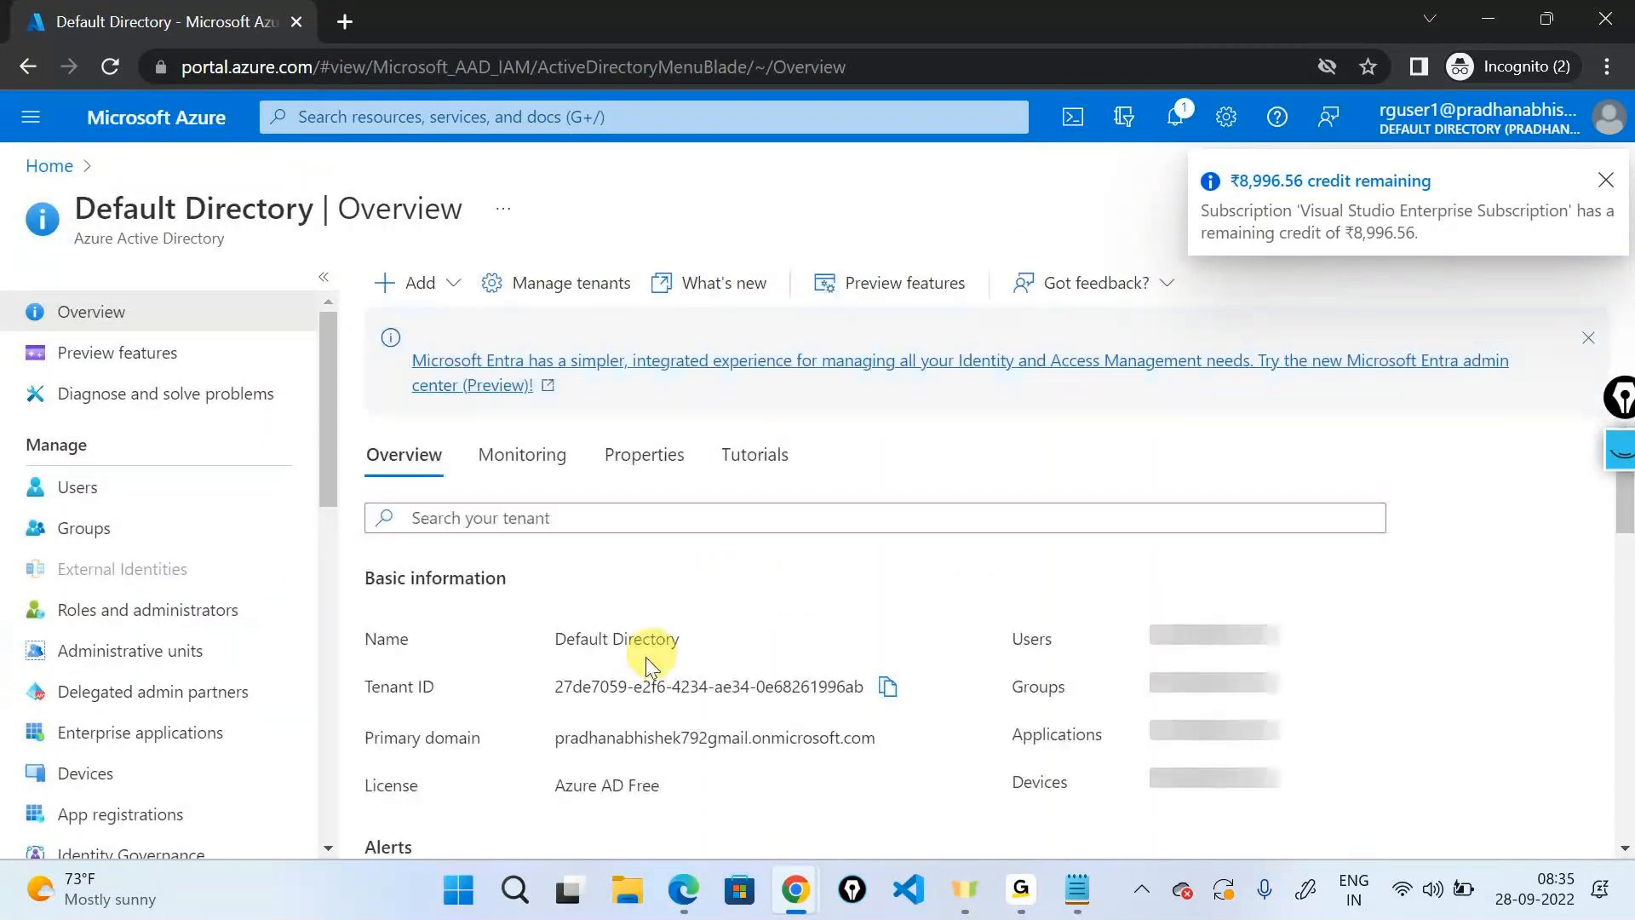
left_click_drag(555, 686, 817, 687)
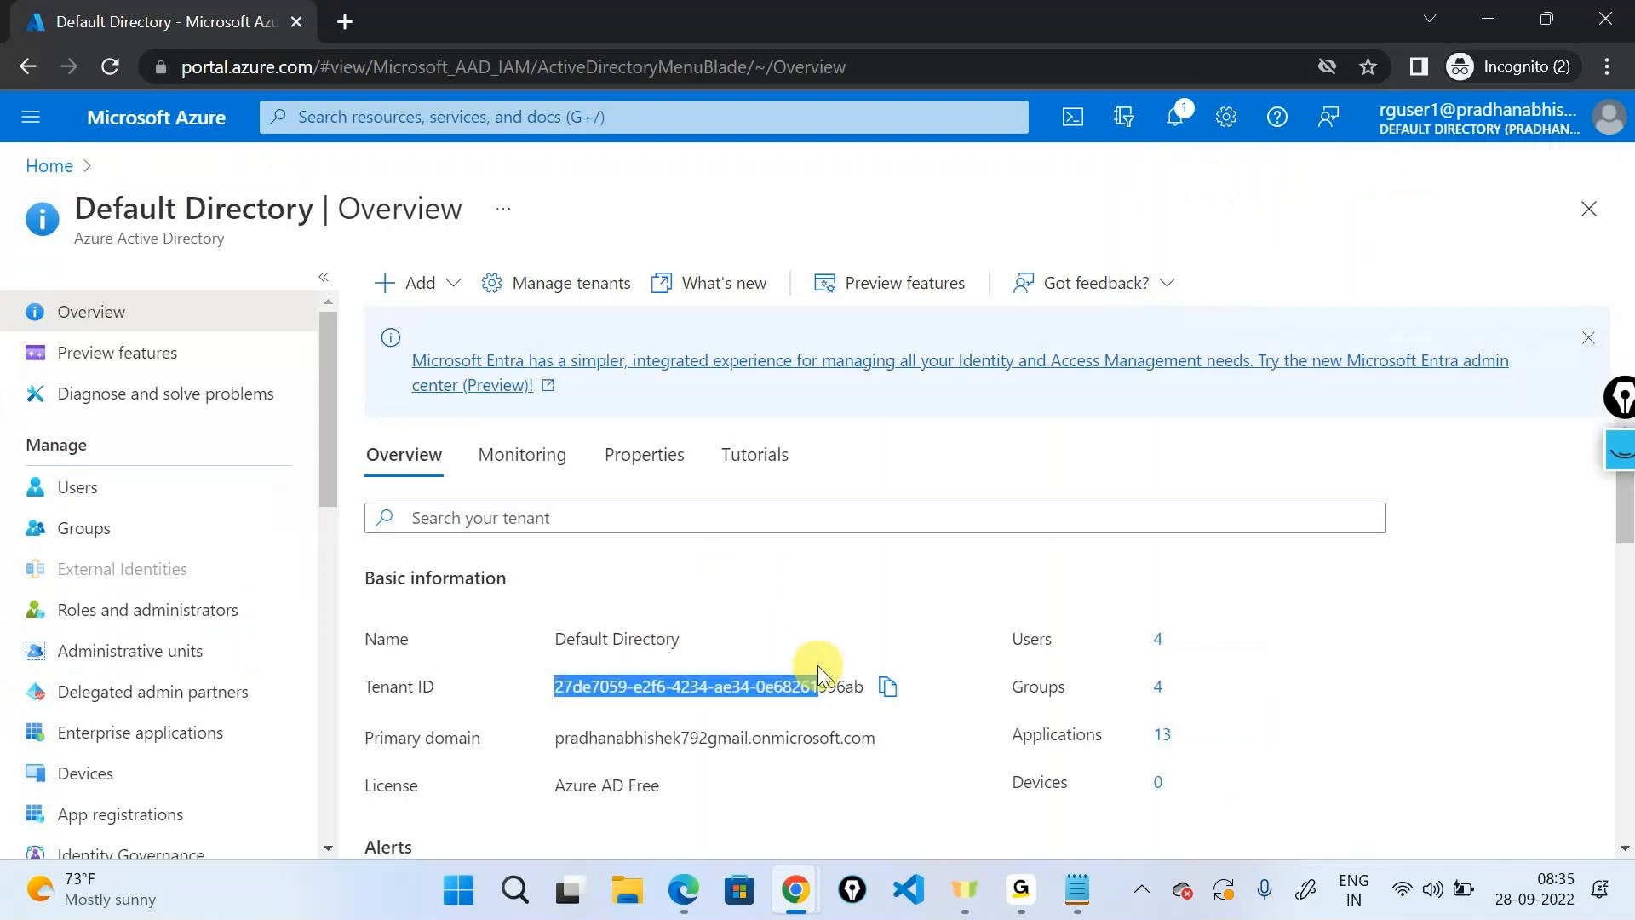
Check Subscriptions shows Visual Studio Enterprise as Active, then minimize the incognito window.
left_click(79, 168)
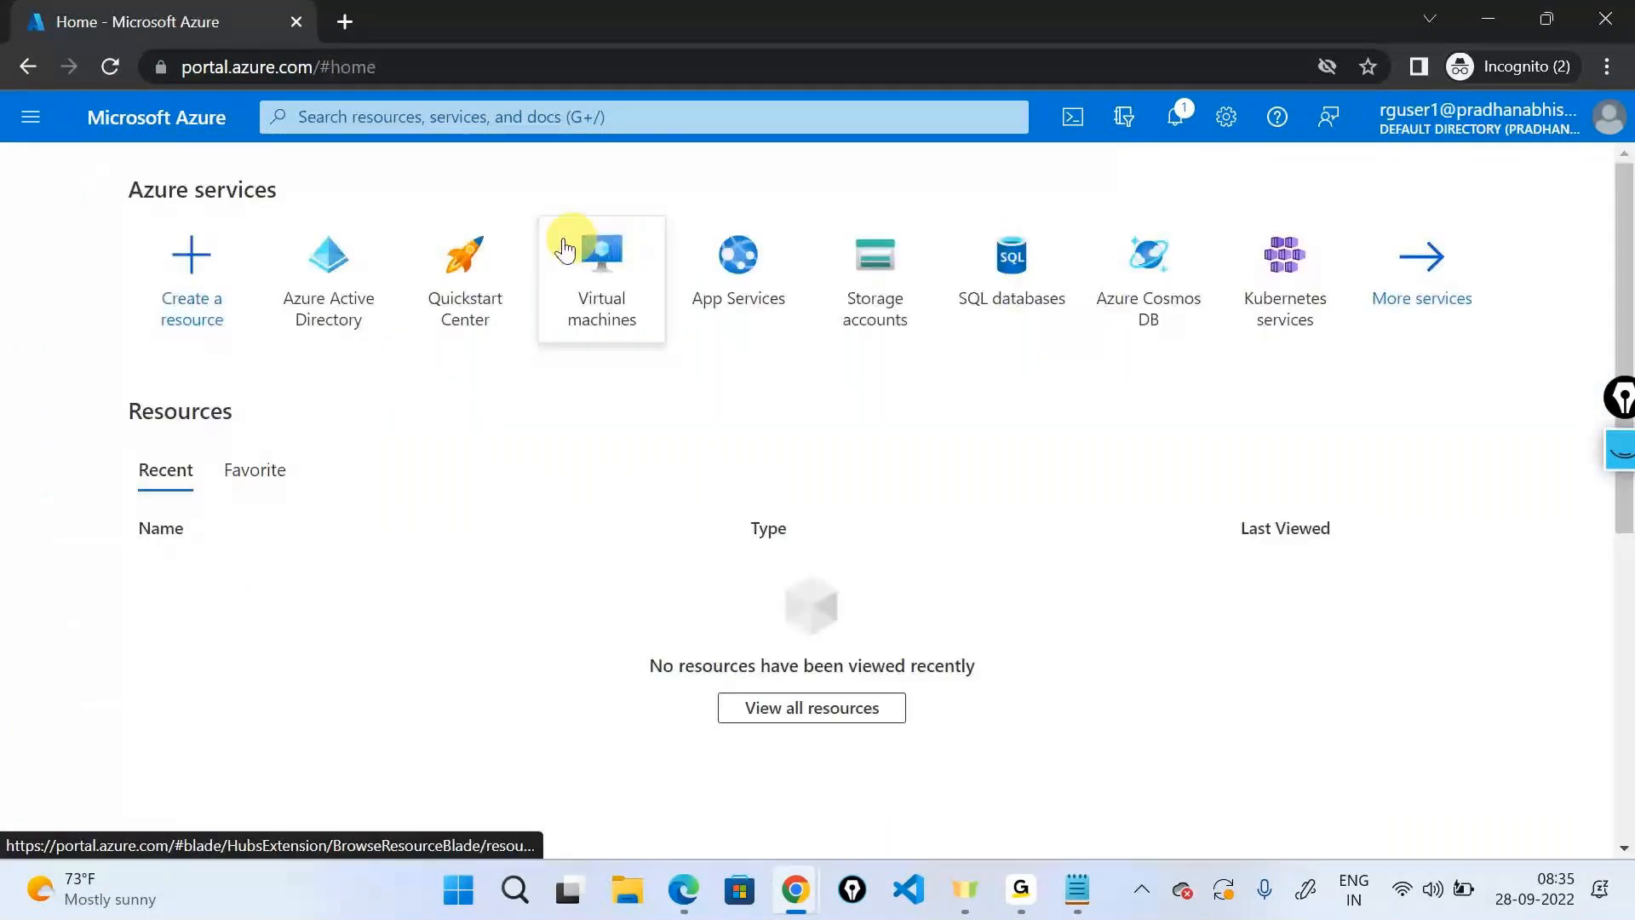
left_click(662, 119)
type("sub")
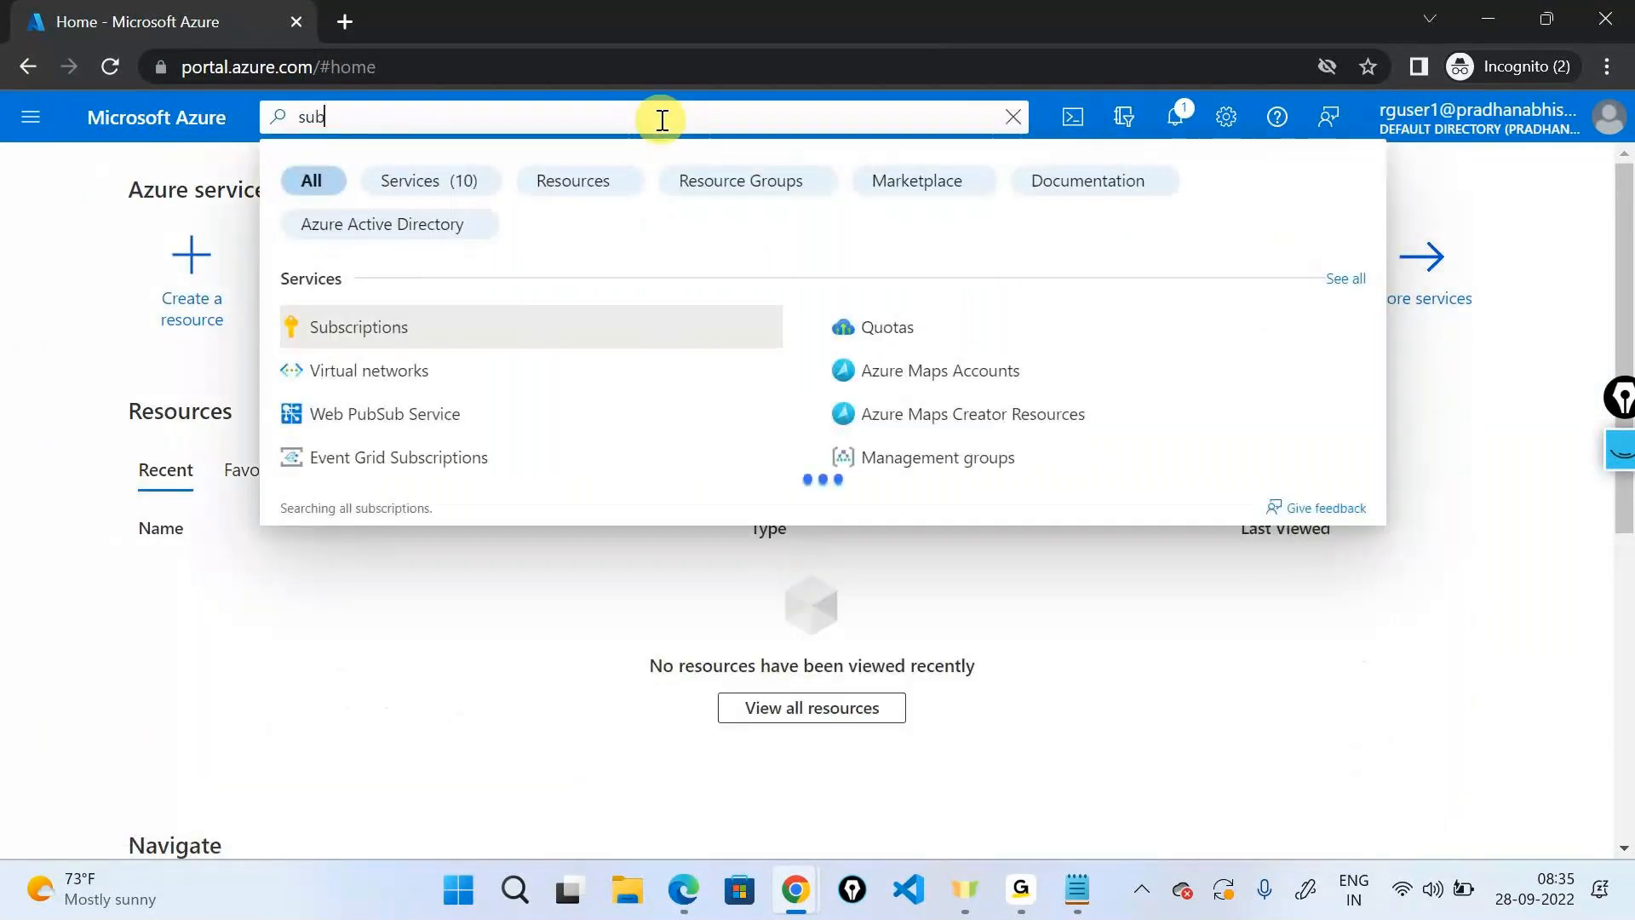
left_click(454, 328)
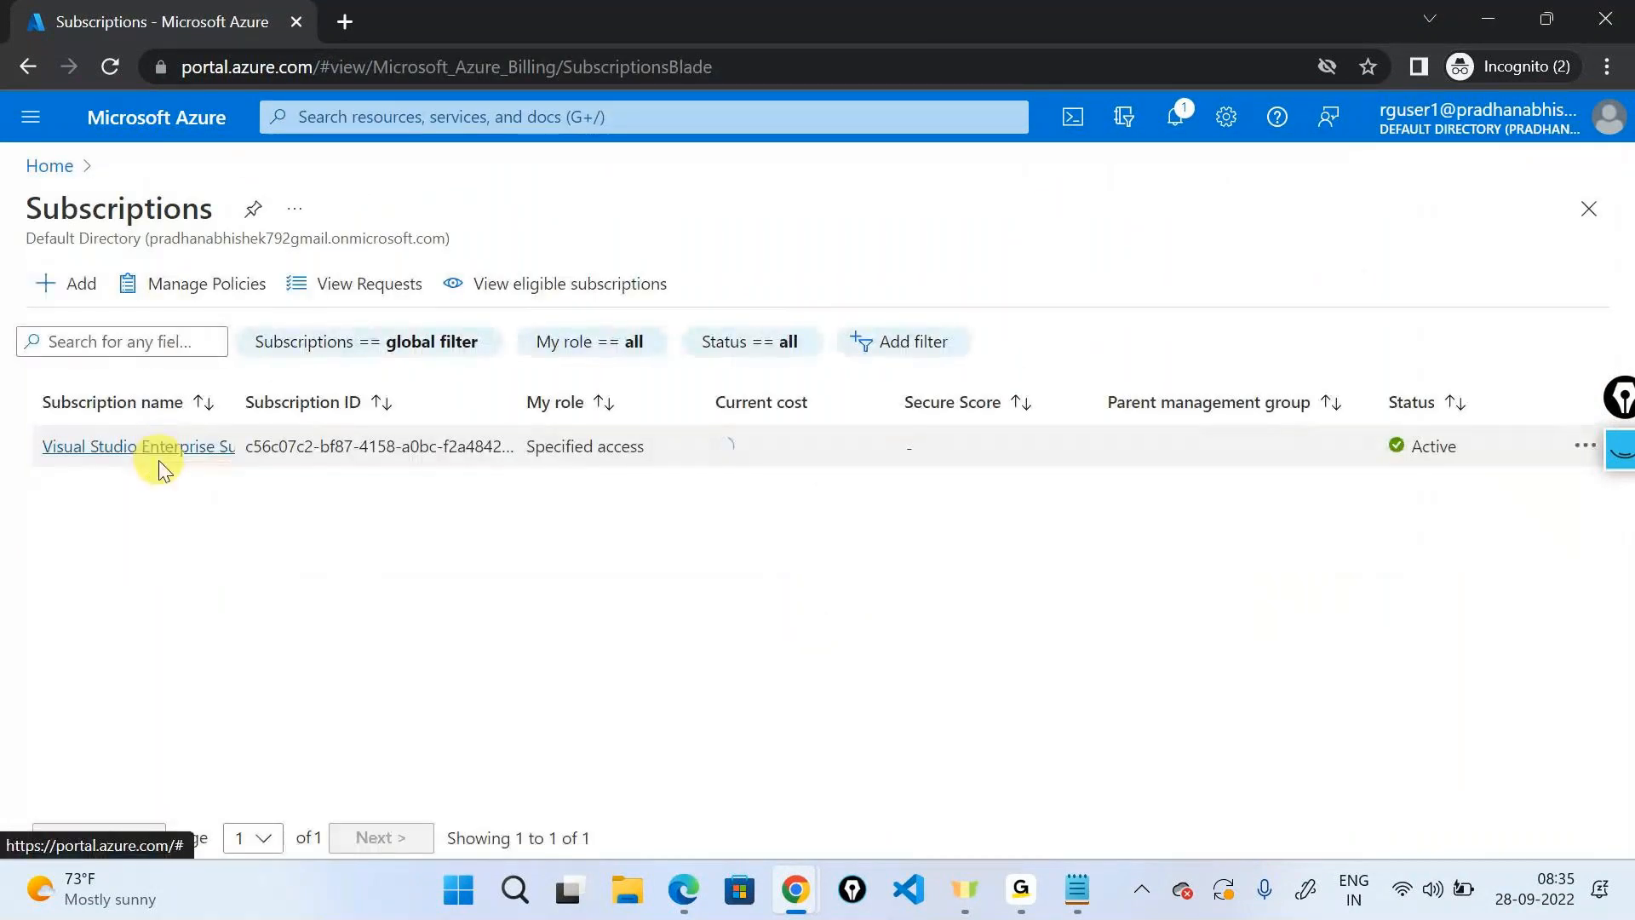
left_click(1483, 19)
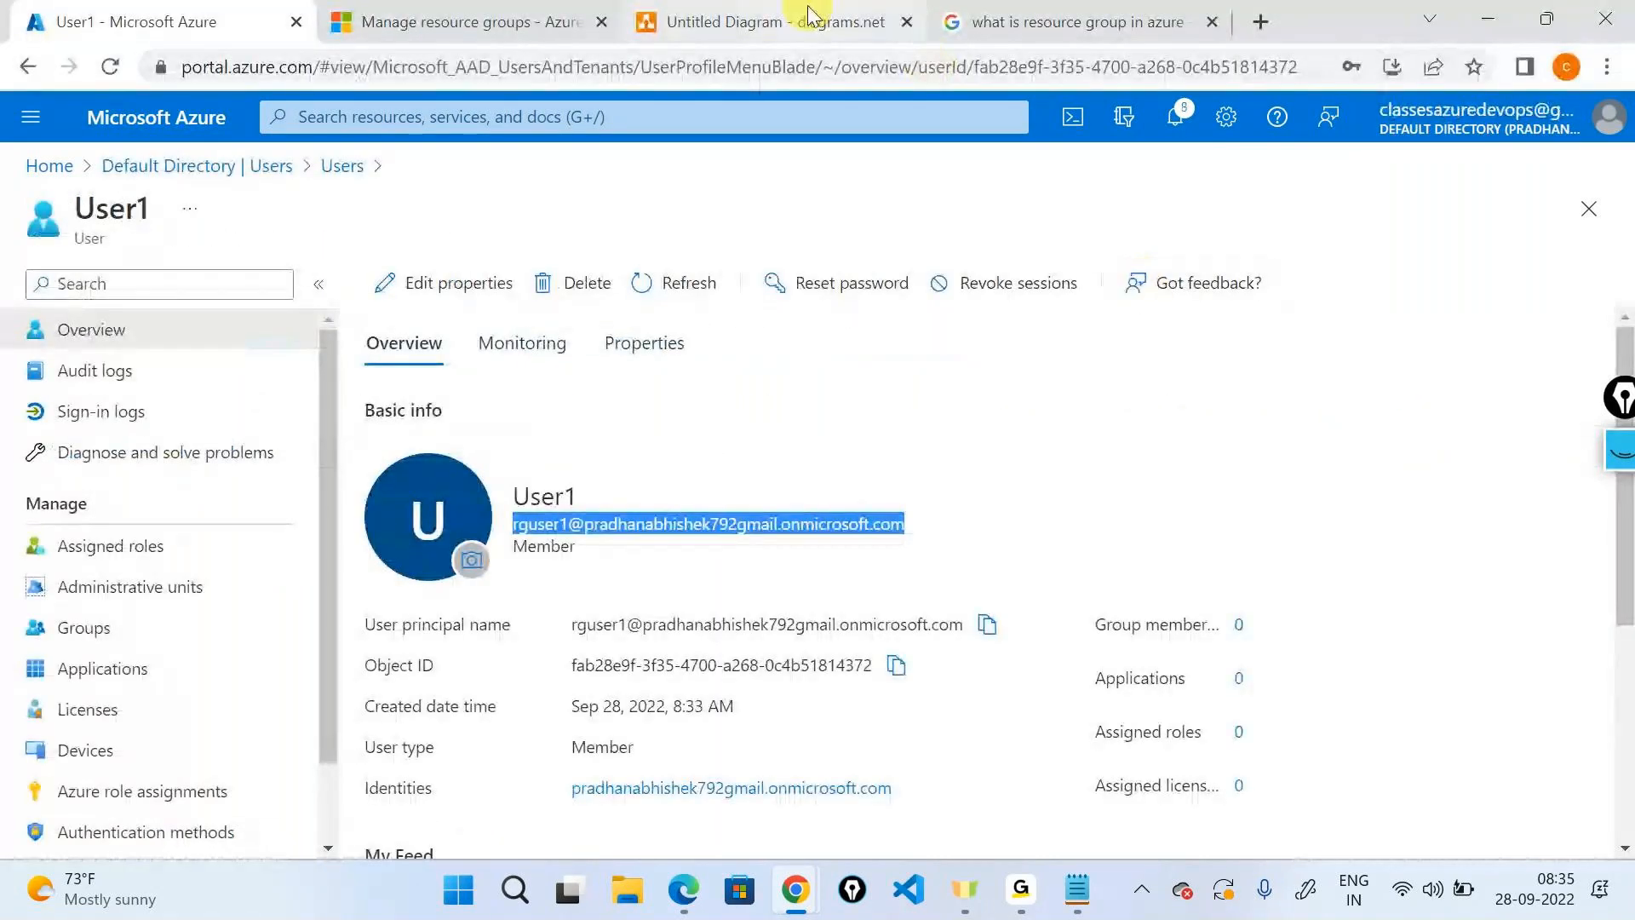
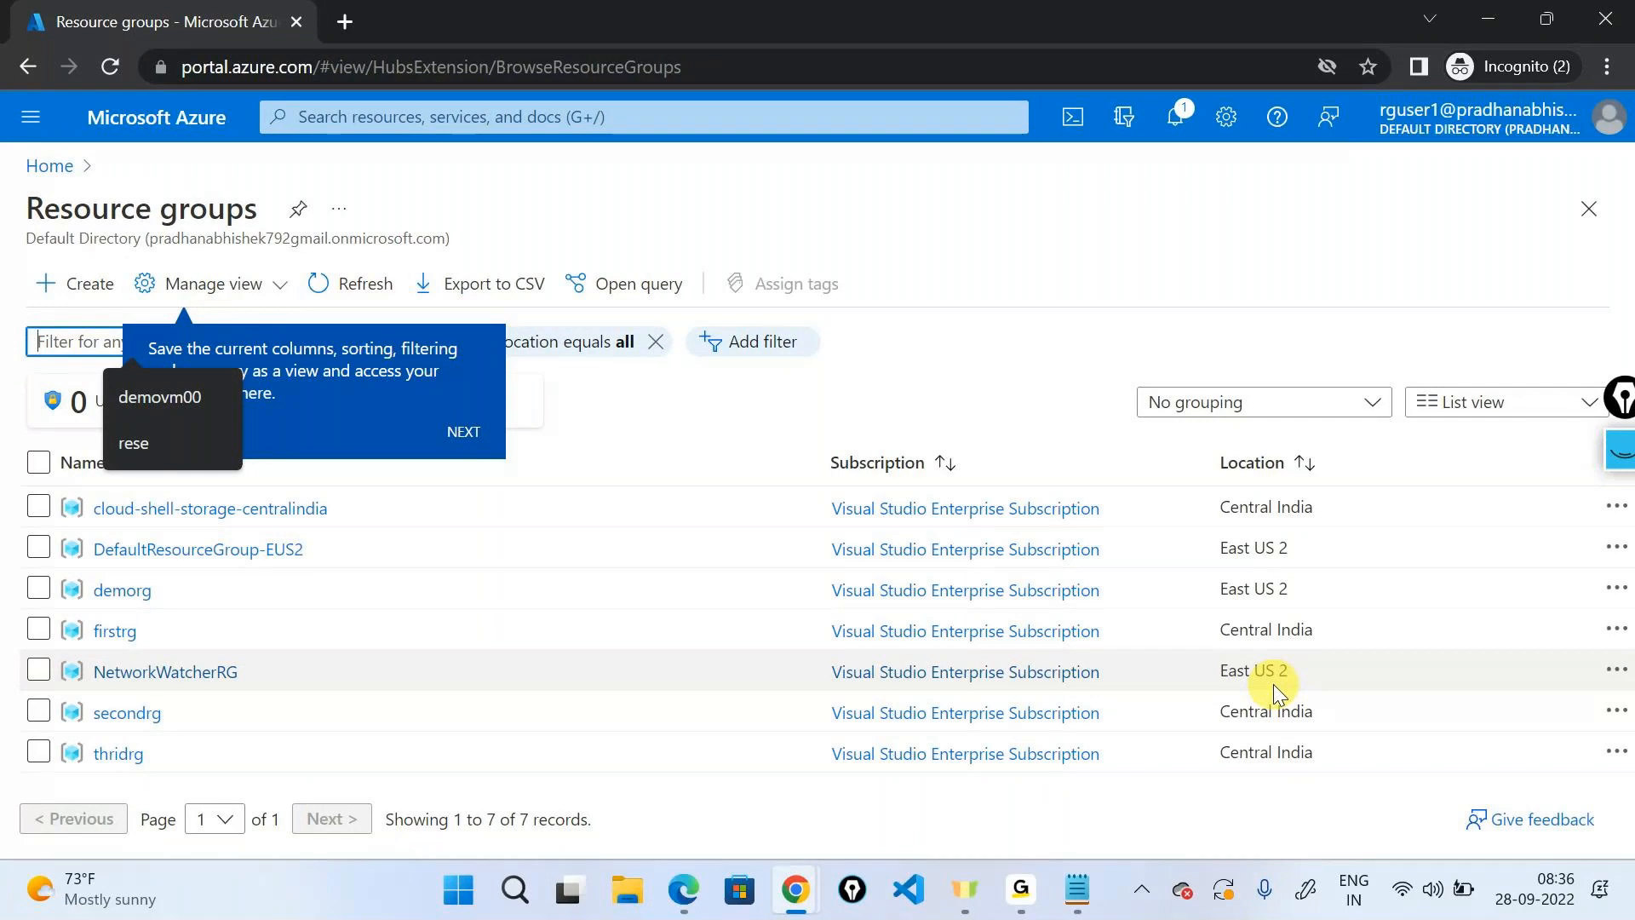
Minimize the test user's incognito window and clear the selection in the diagrams.net sketch.
left_click(1487, 19)
left_click(1447, 477)
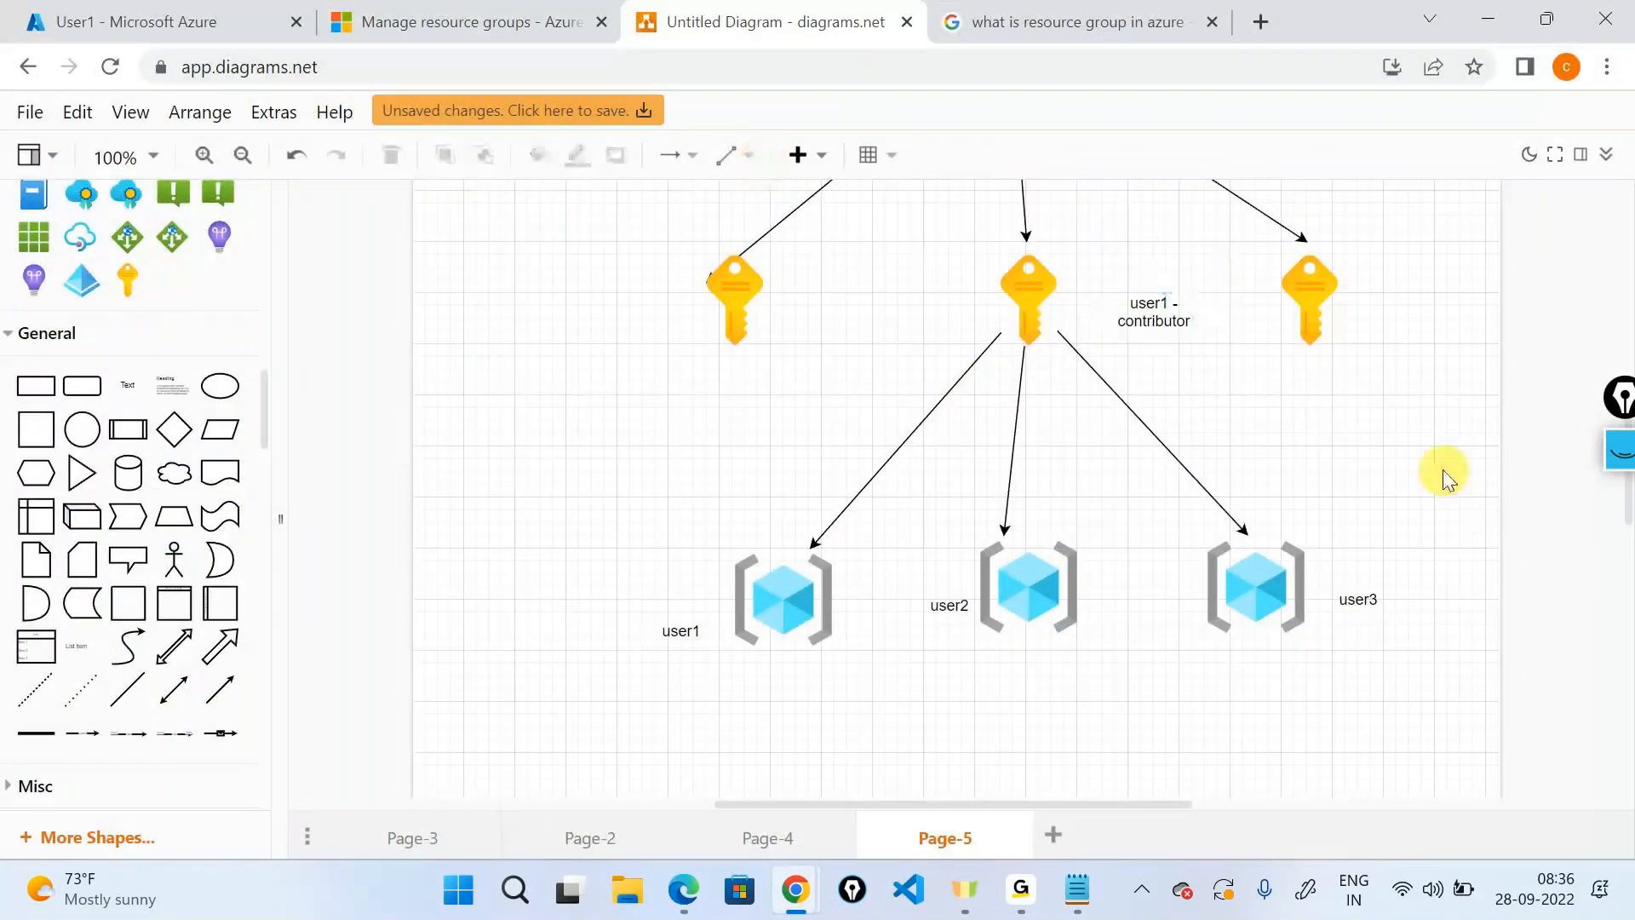
scroll(1447, 477, "up", 3)
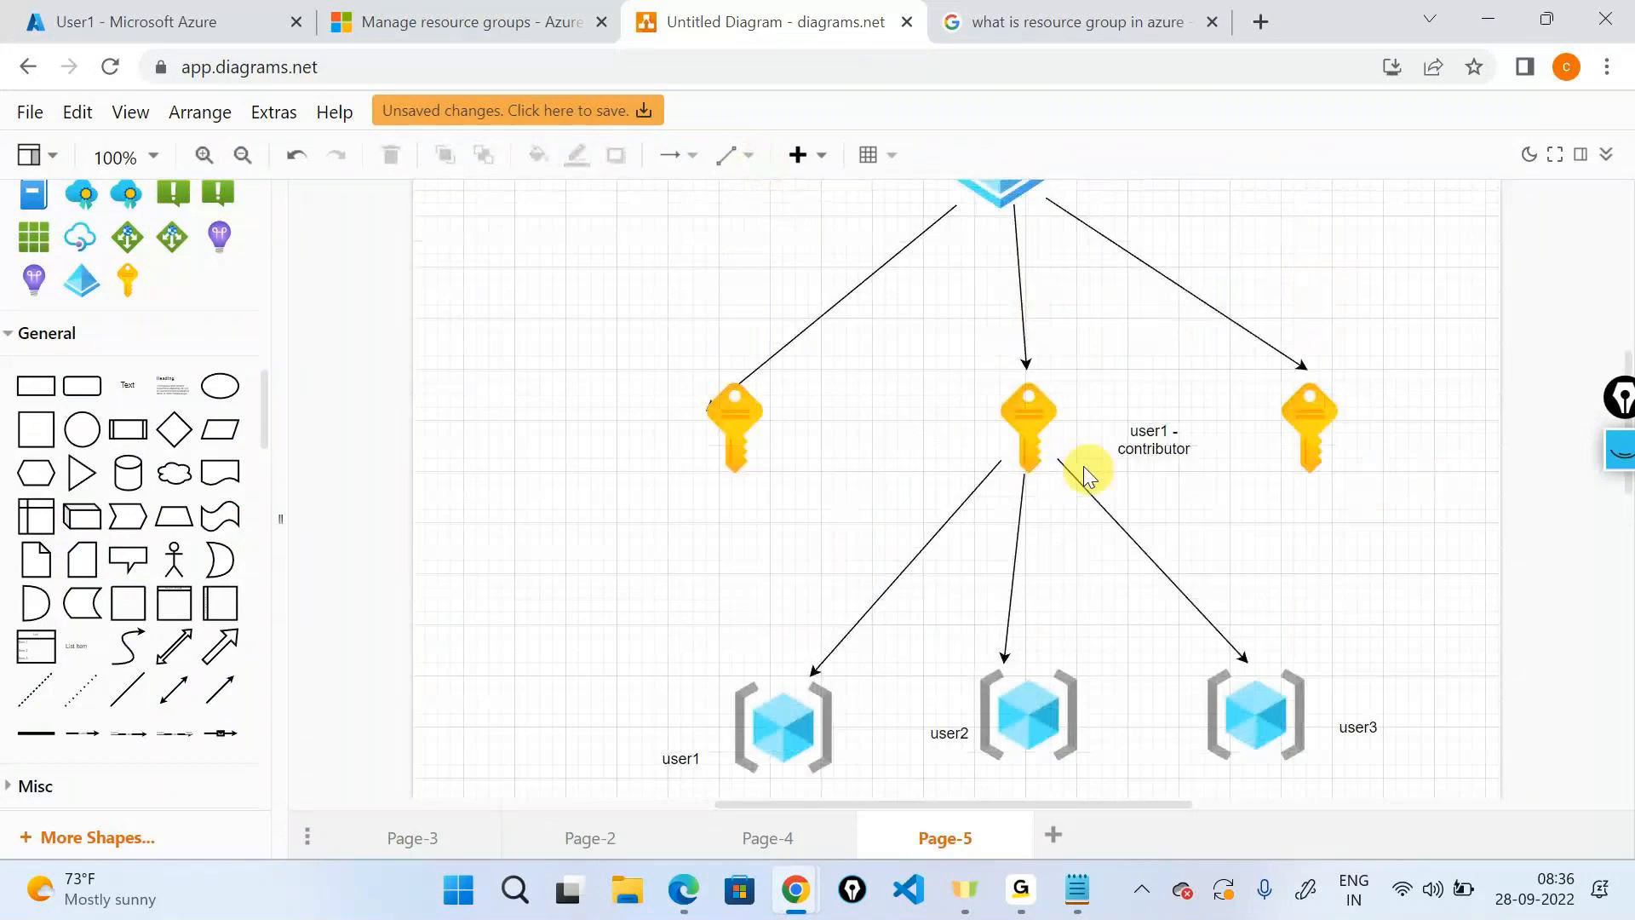
left_click(1039, 419)
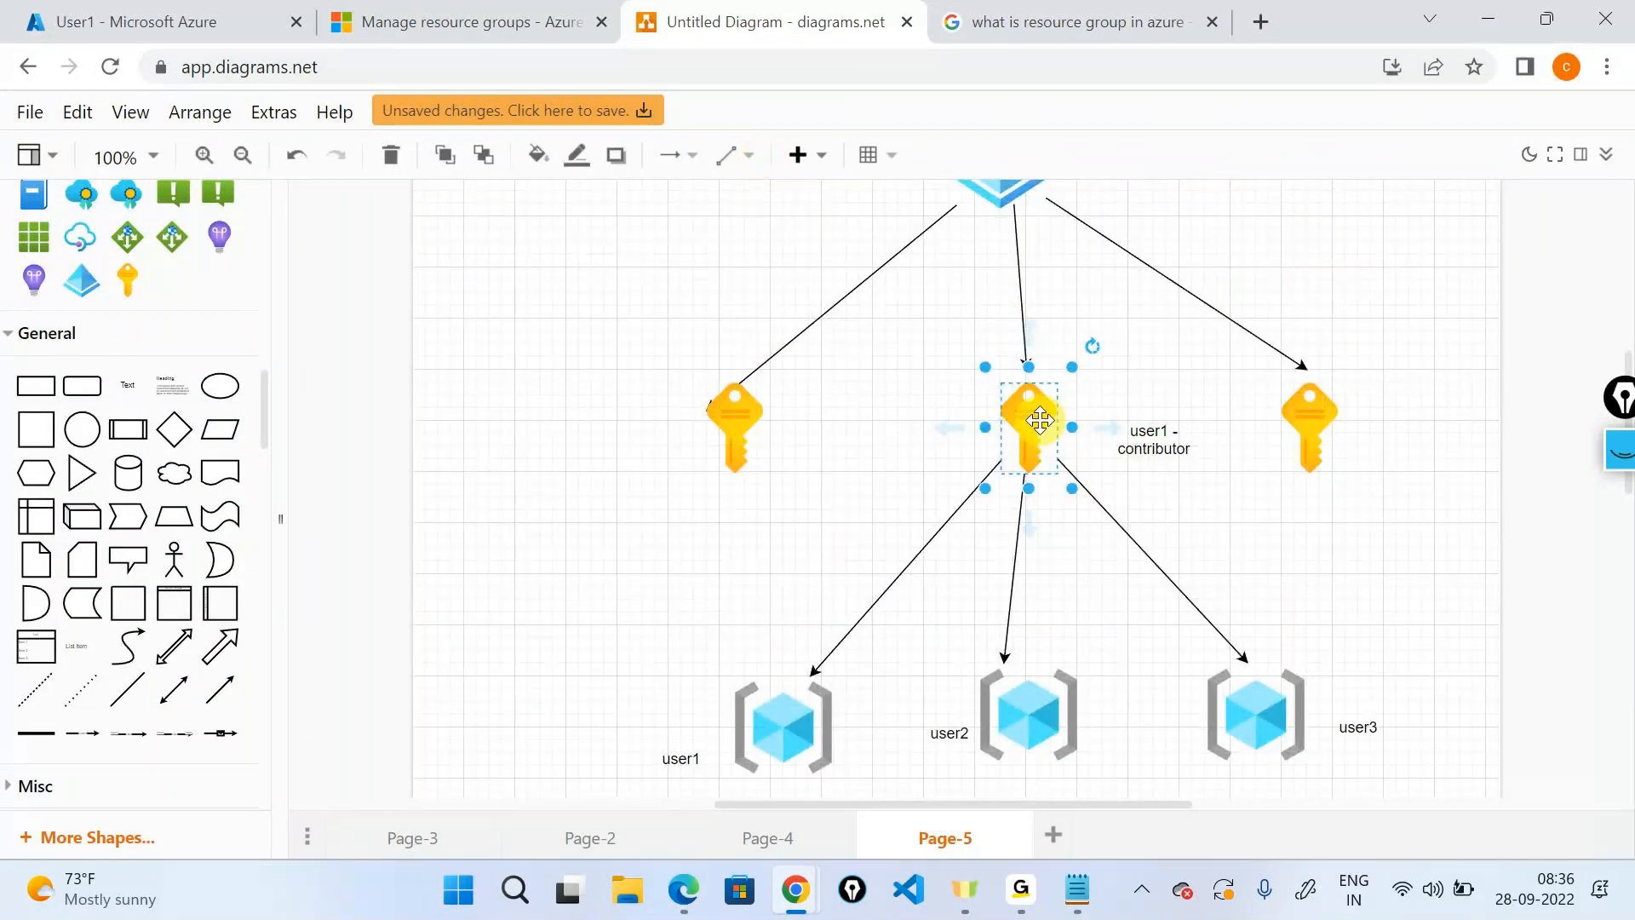
scroll(1365, 489, "down", 5)
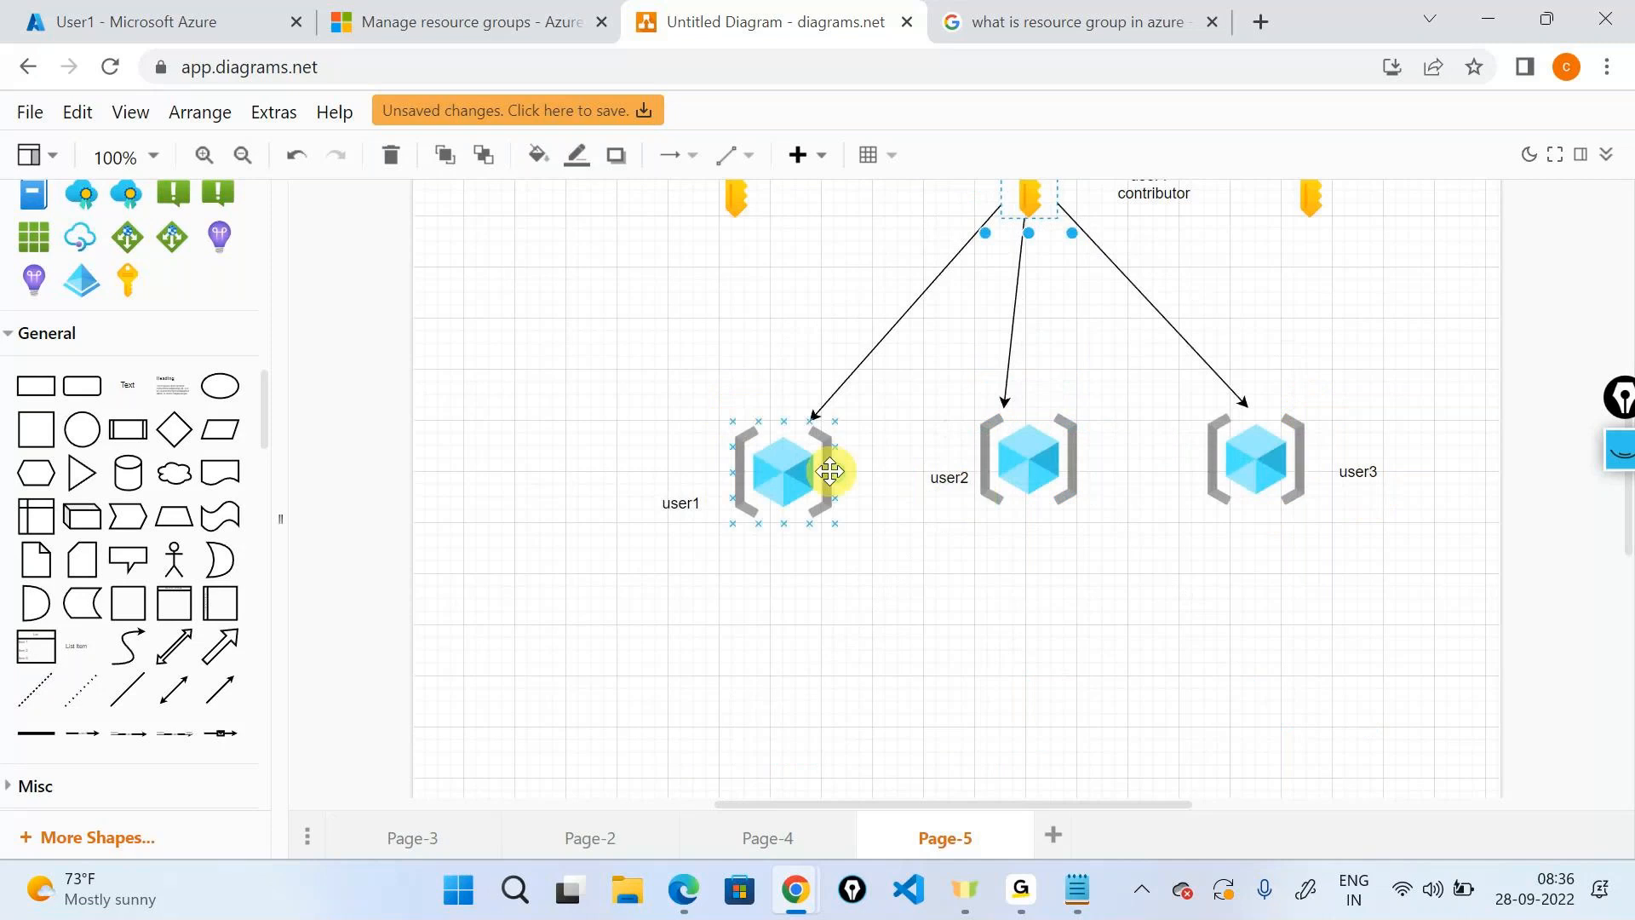
left_click(1015, 459)
left_click(1217, 481)
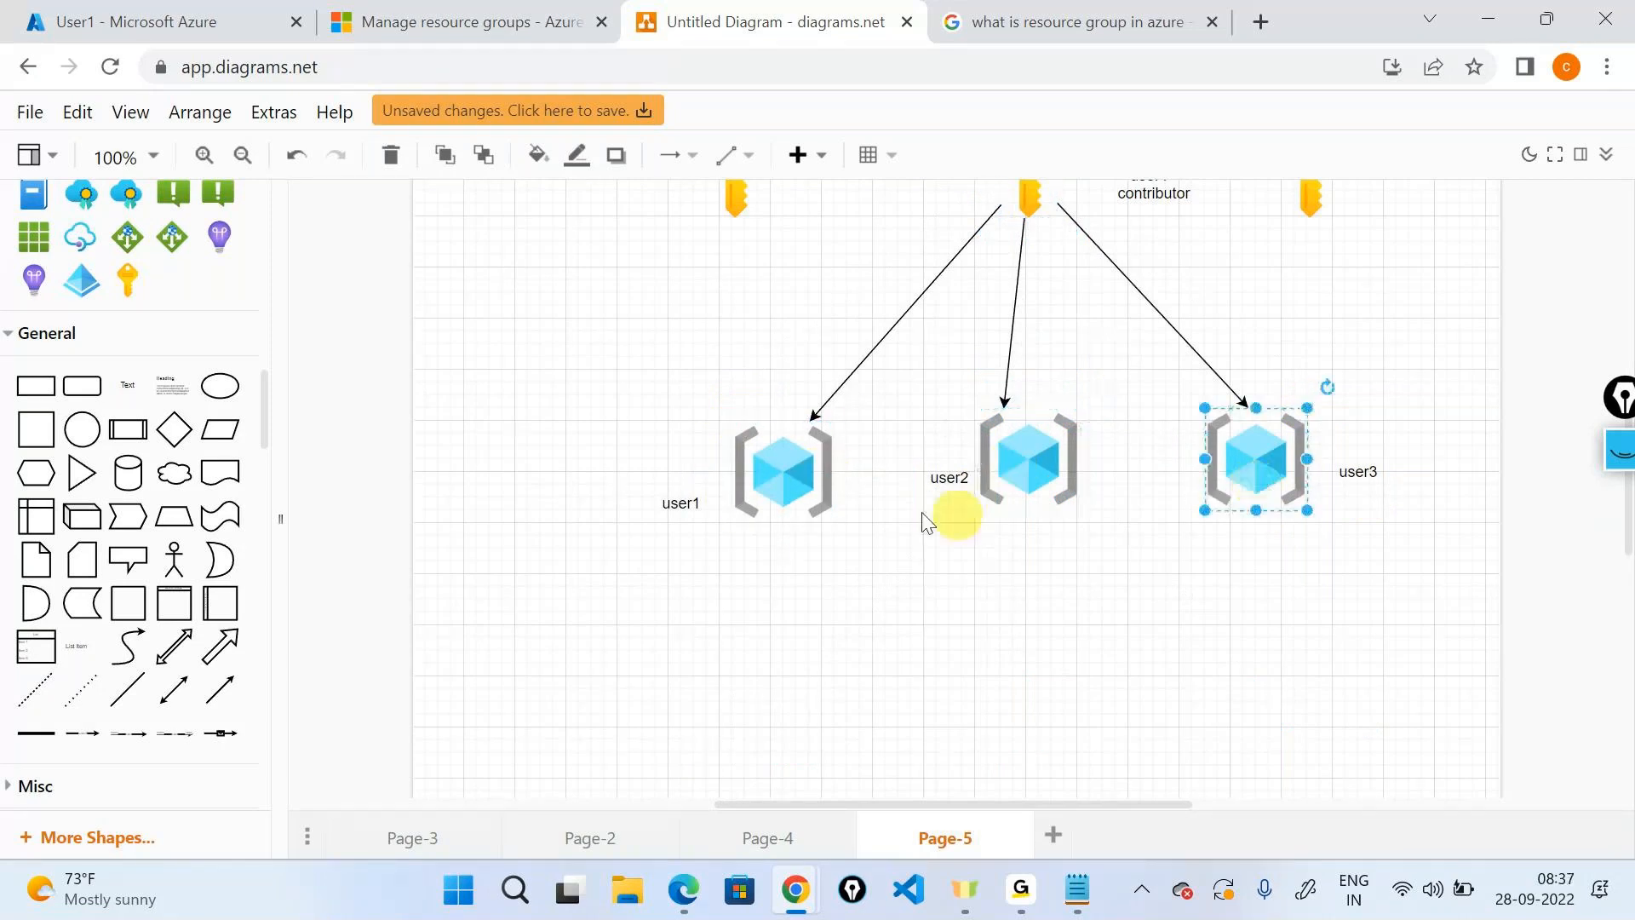
left_click(1013, 477)
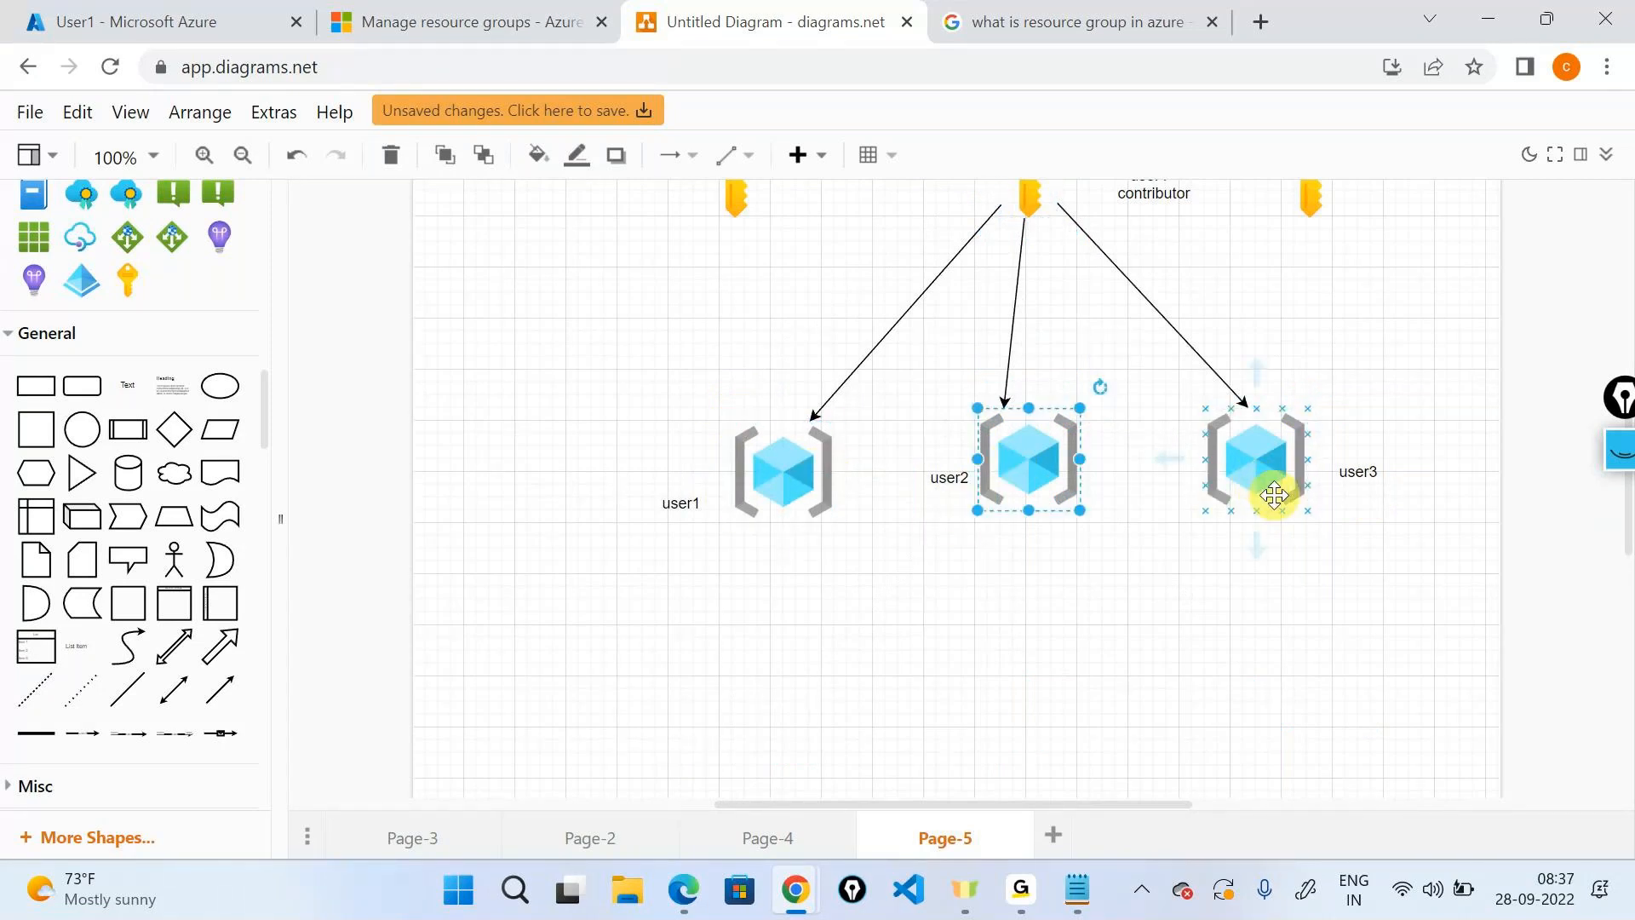
left_click(1623, 449)
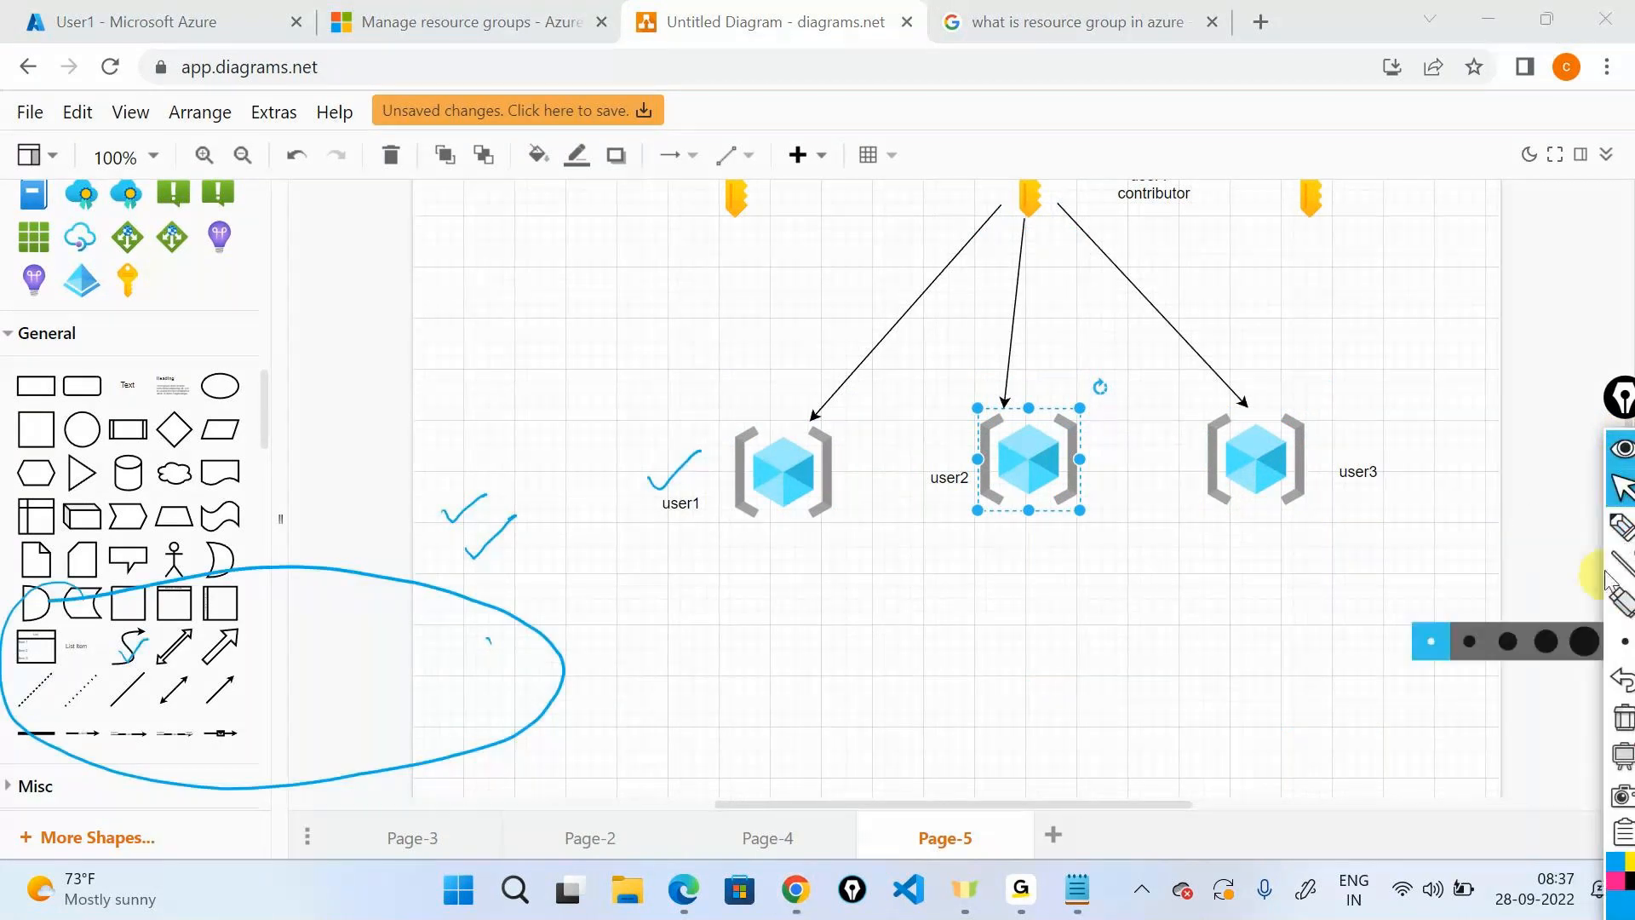
left_click(1624, 719)
left_click(1622, 528)
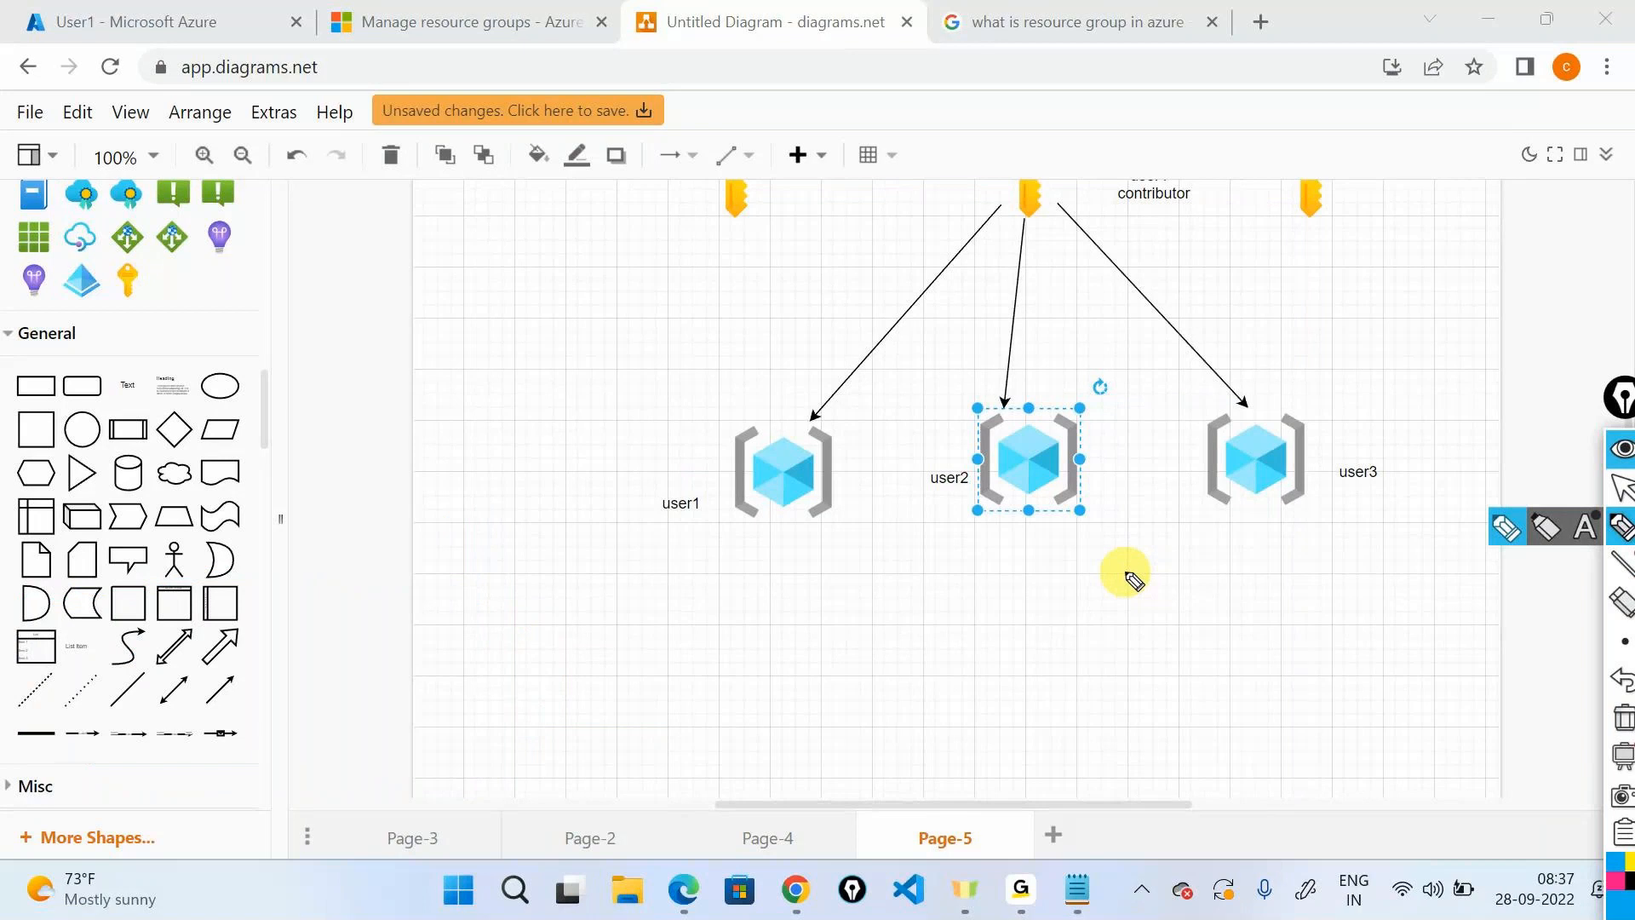
left_click_drag(758, 573, 988, 552)
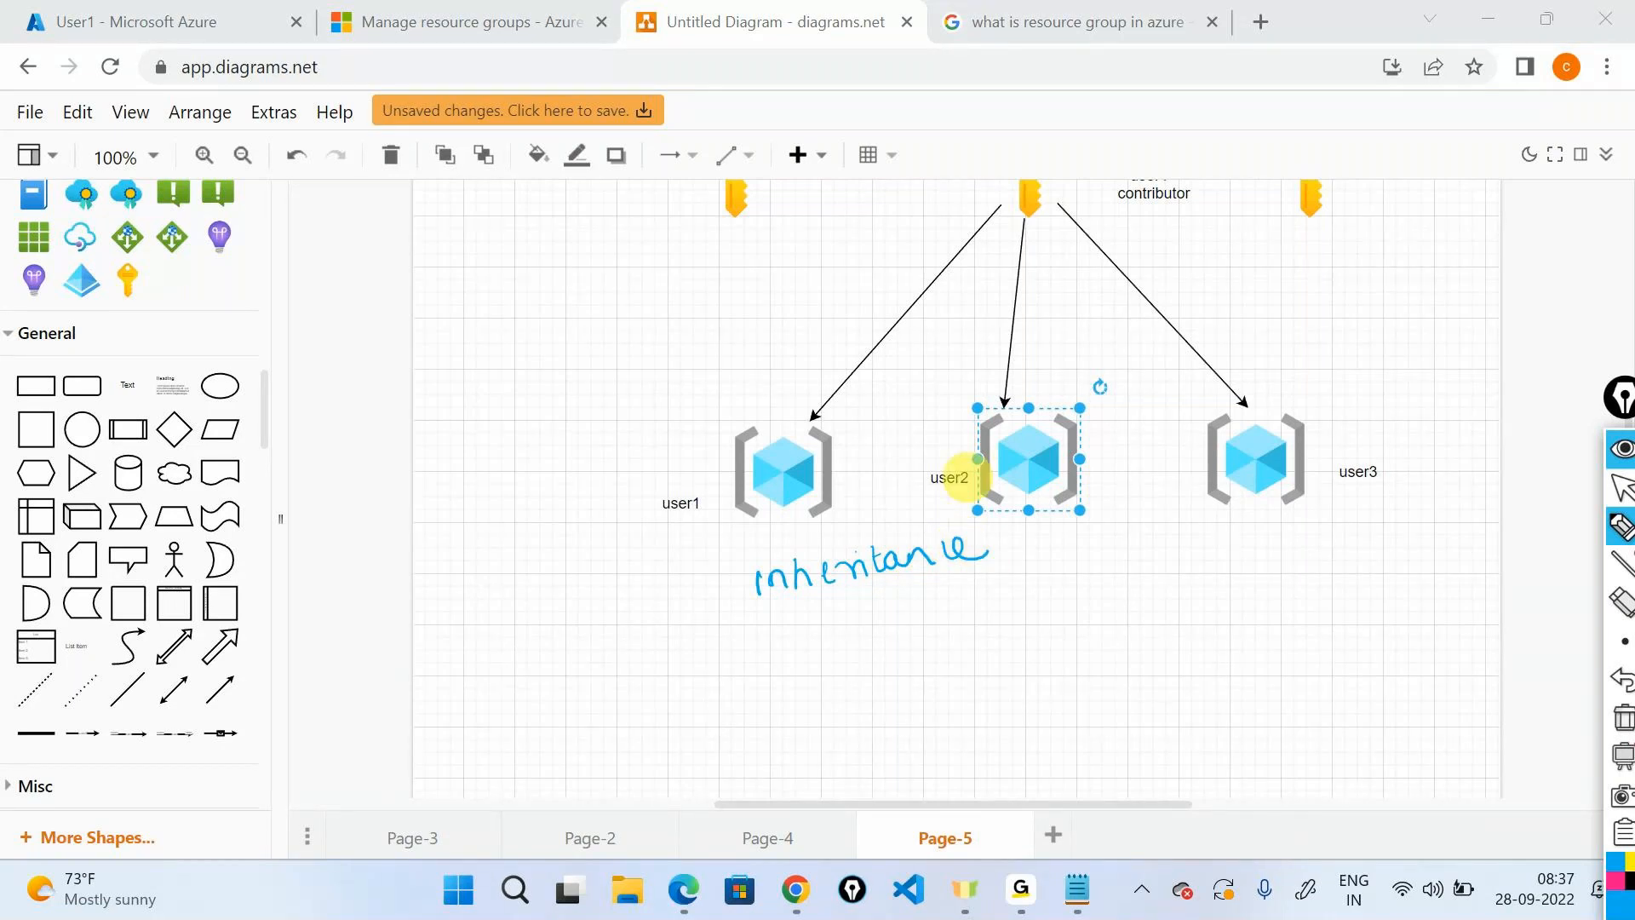
mouse_move(1103, 199)
left_mouse_down()
mouse_move(839, 366)
mouse_move(807, 410)
mouse_move(824, 405)
left_mouse_up()
left_click_drag(1158, 205, 1070, 370)
left_click_drag(1066, 356, 1086, 360)
mouse_move(1172, 221)
left_mouse_down()
mouse_move(1238, 353)
mouse_move(1249, 334)
left_mouse_up()
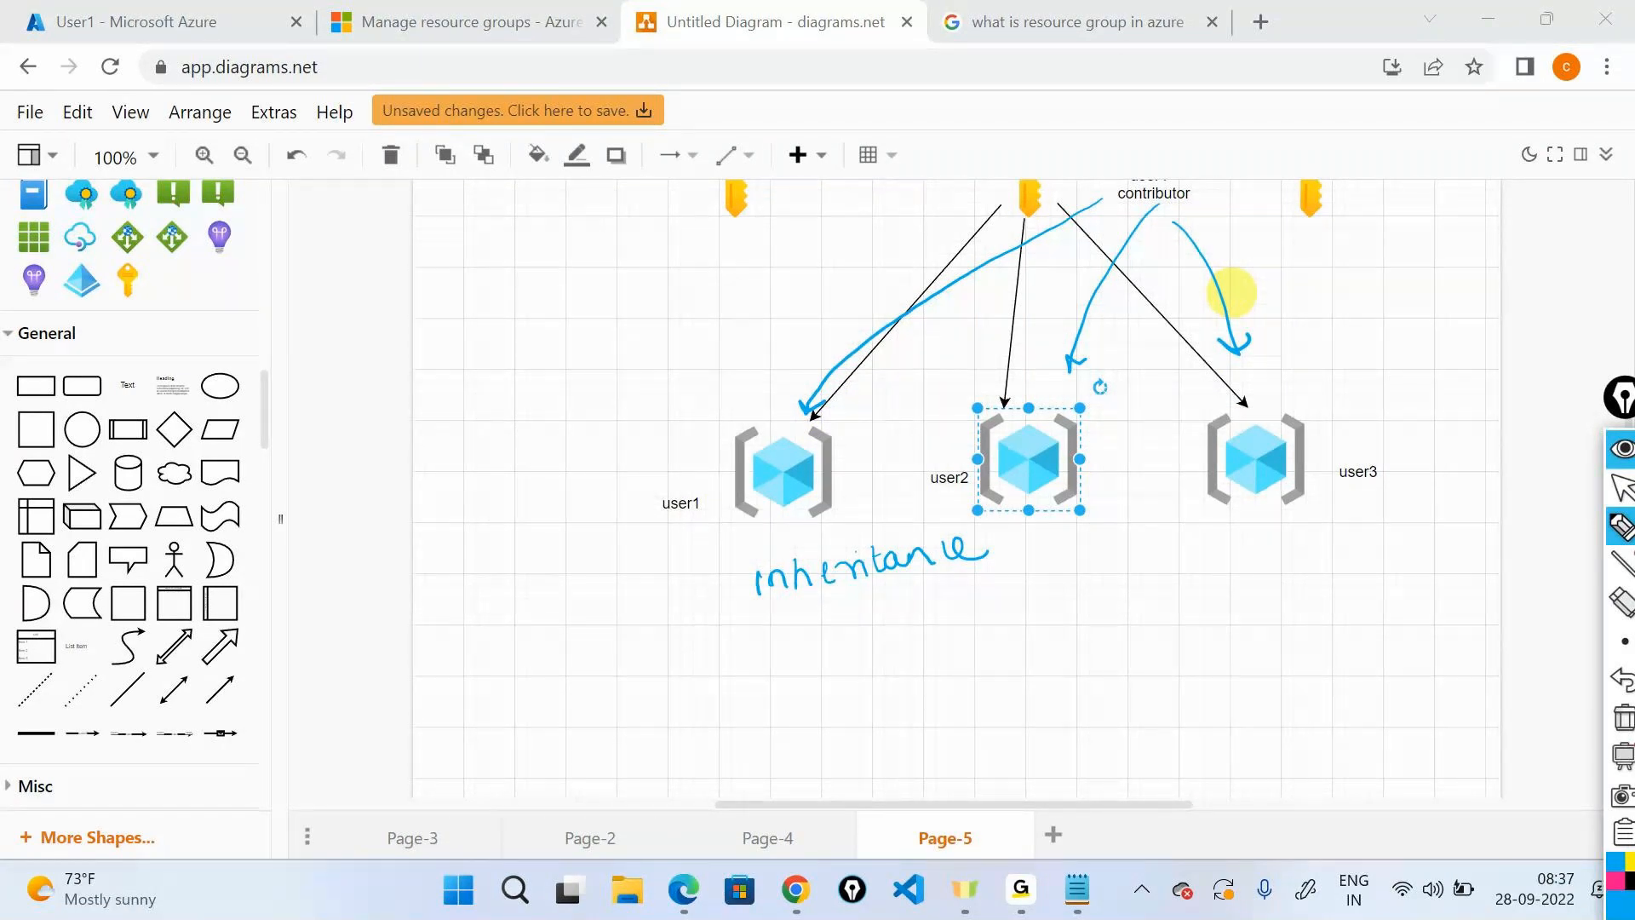
left_click(1622, 449)
scroll(1534, 402, "up", 3)
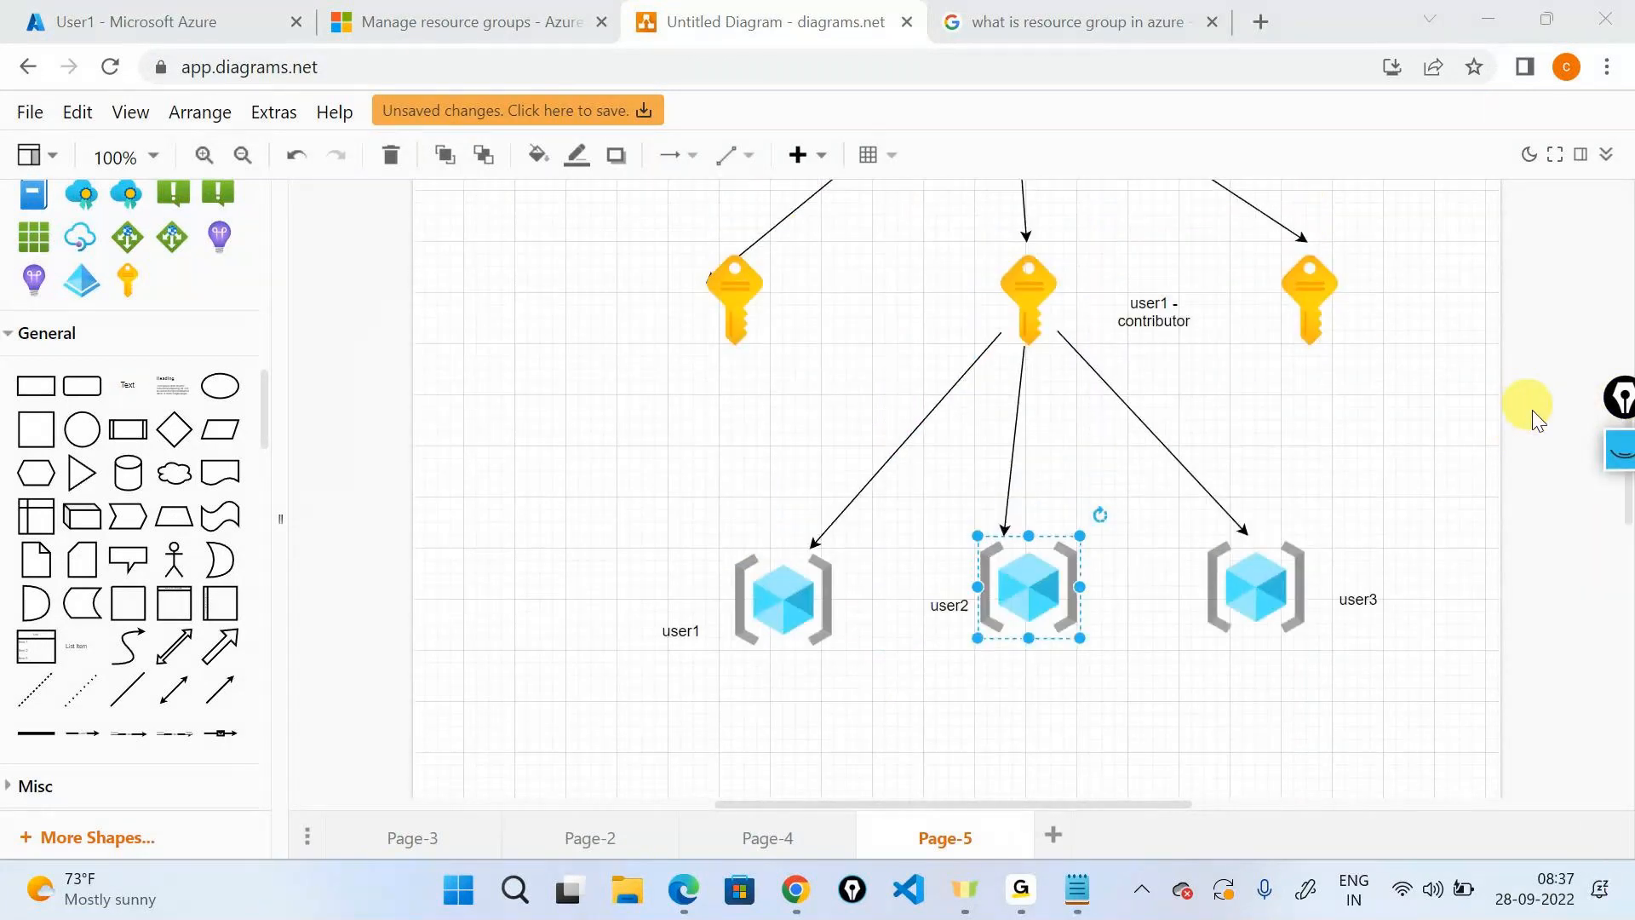
left_click(1615, 449)
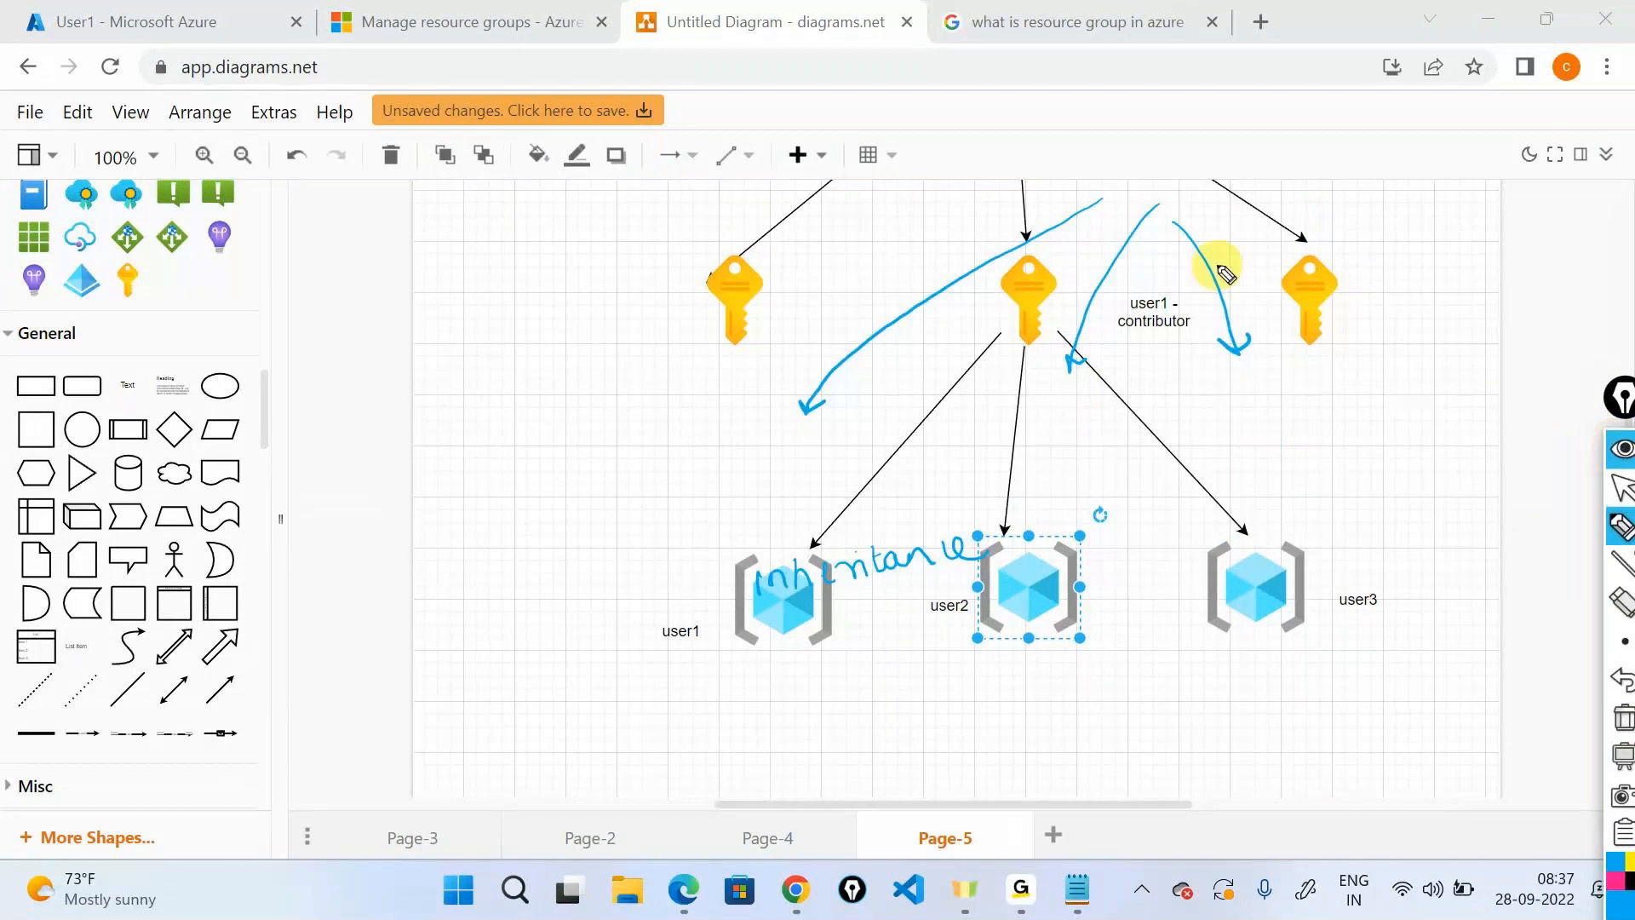
left_click(1622, 448)
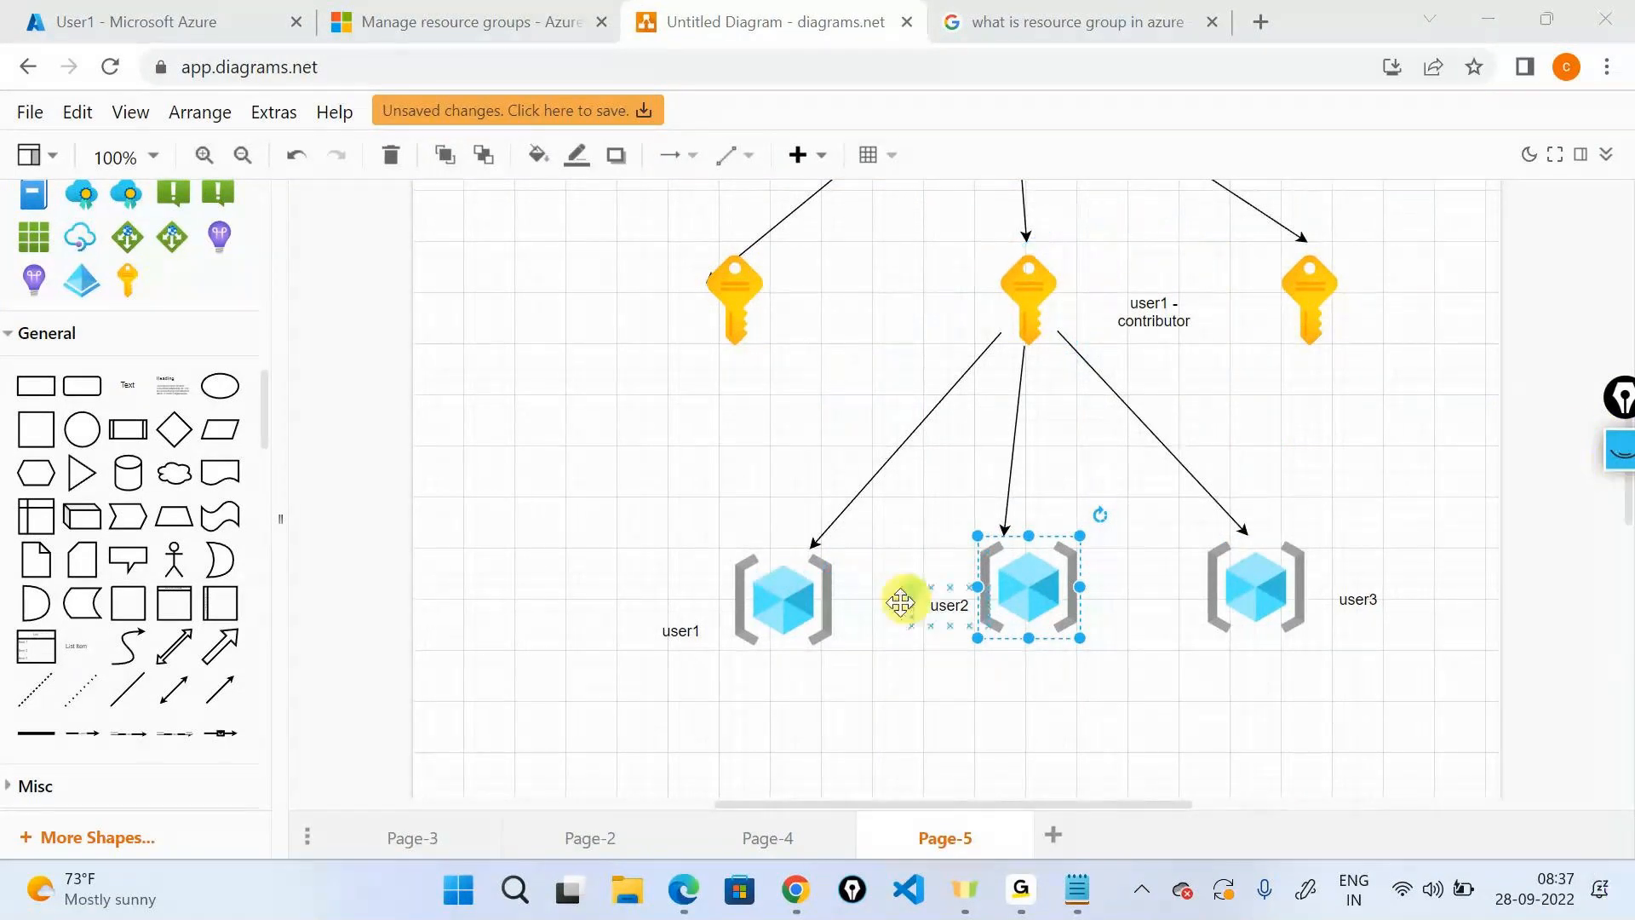
left_click(1617, 449)
left_click(1615, 720)
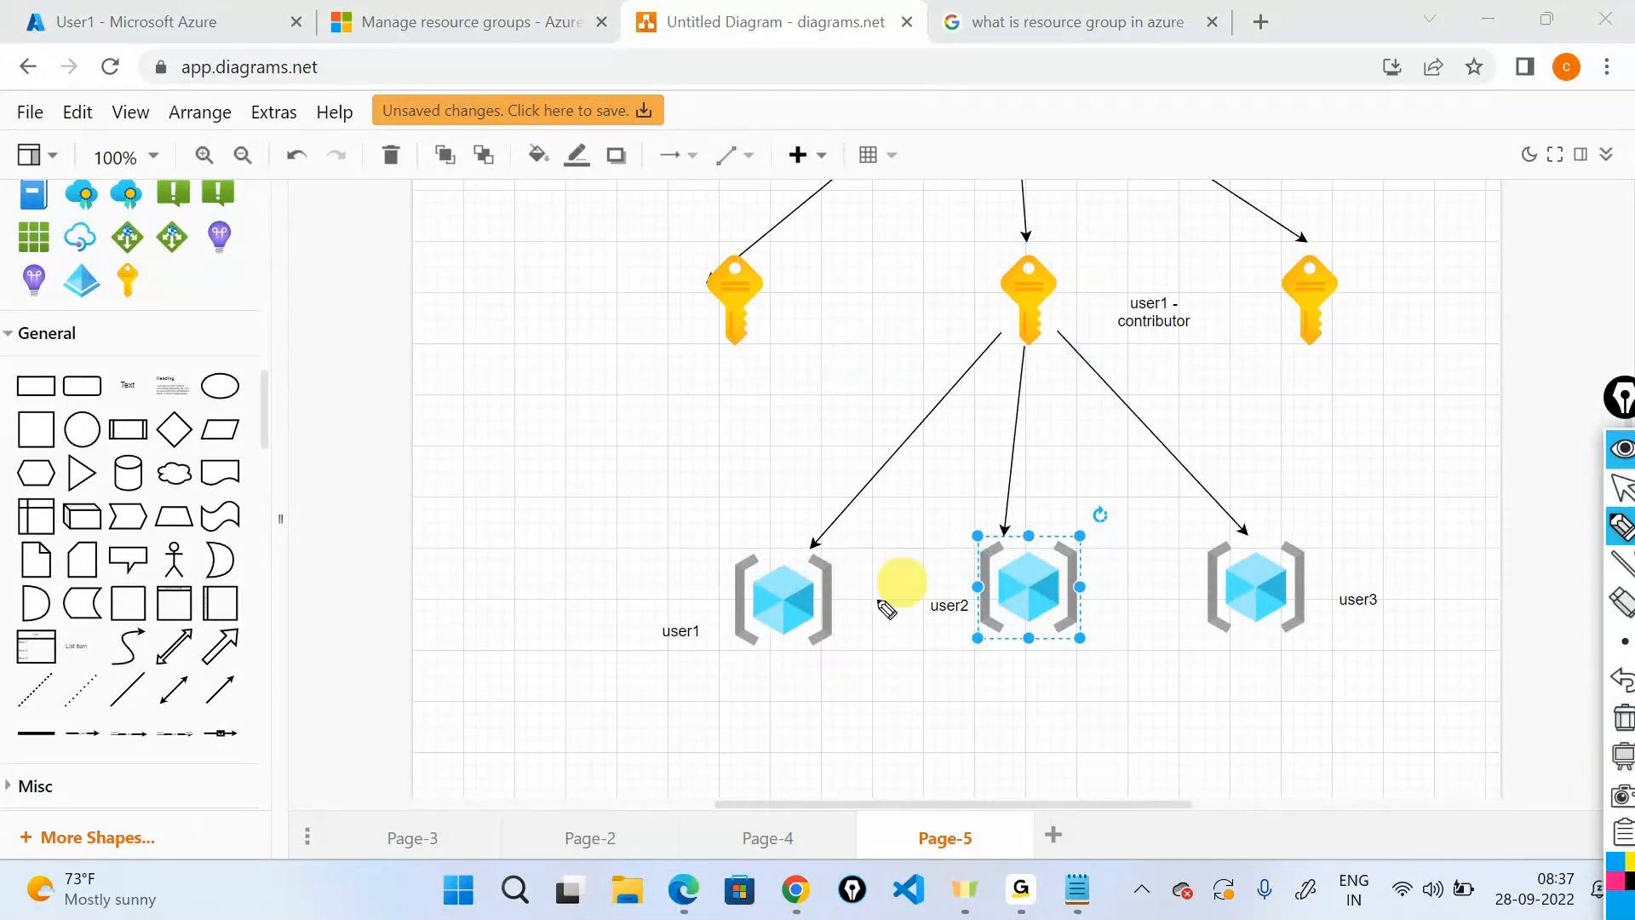
left_click_drag(760, 675, 824, 707)
mouse_move(1002, 673)
left_mouse_down()
mouse_move(1026, 699)
mouse_move(1088, 697)
left_mouse_up()
left_click_drag(1255, 665, 1277, 694)
left_click_drag(1280, 668, 1295, 695)
left_click_drag(1309, 654, 1316, 694)
mouse_move(787, 749)
left_mouse_down()
mouse_move(778, 652)
mouse_move(731, 719)
left_mouse_up()
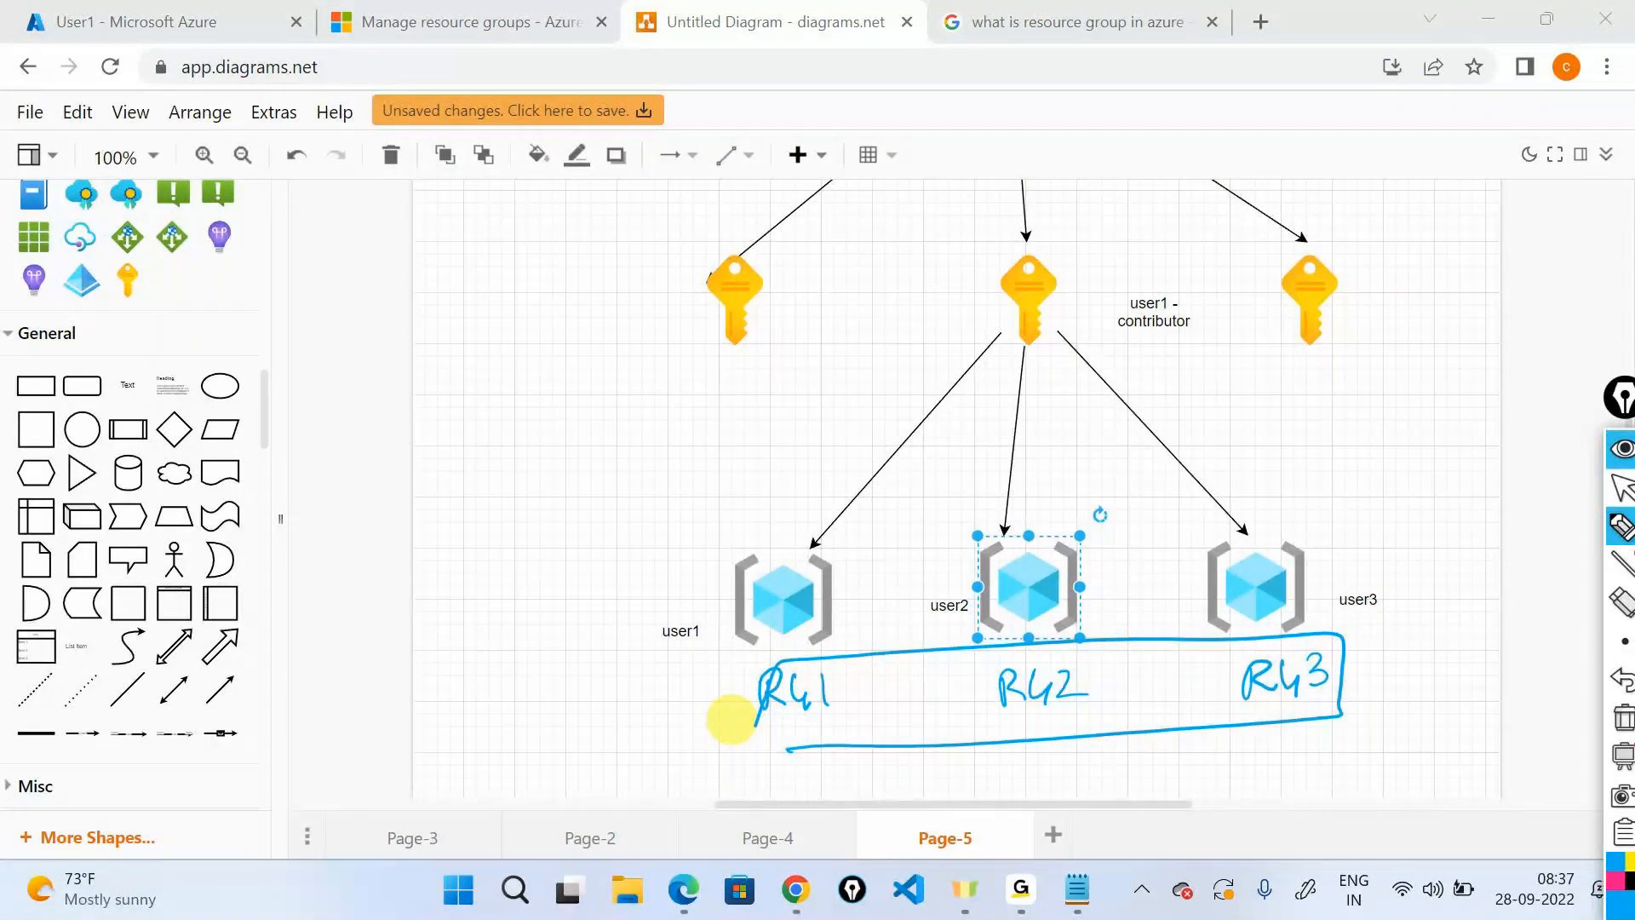
mouse_move(1145, 281)
left_mouse_down()
mouse_move(1186, 358)
mouse_move(1226, 310)
mouse_move(1008, 386)
mouse_move(827, 492)
mouse_move(845, 497)
left_mouse_up()
left_click_drag(1130, 359, 1075, 479)
mouse_move(1137, 368)
left_mouse_down()
mouse_move(1222, 413)
mouse_move(1272, 491)
left_mouse_up()
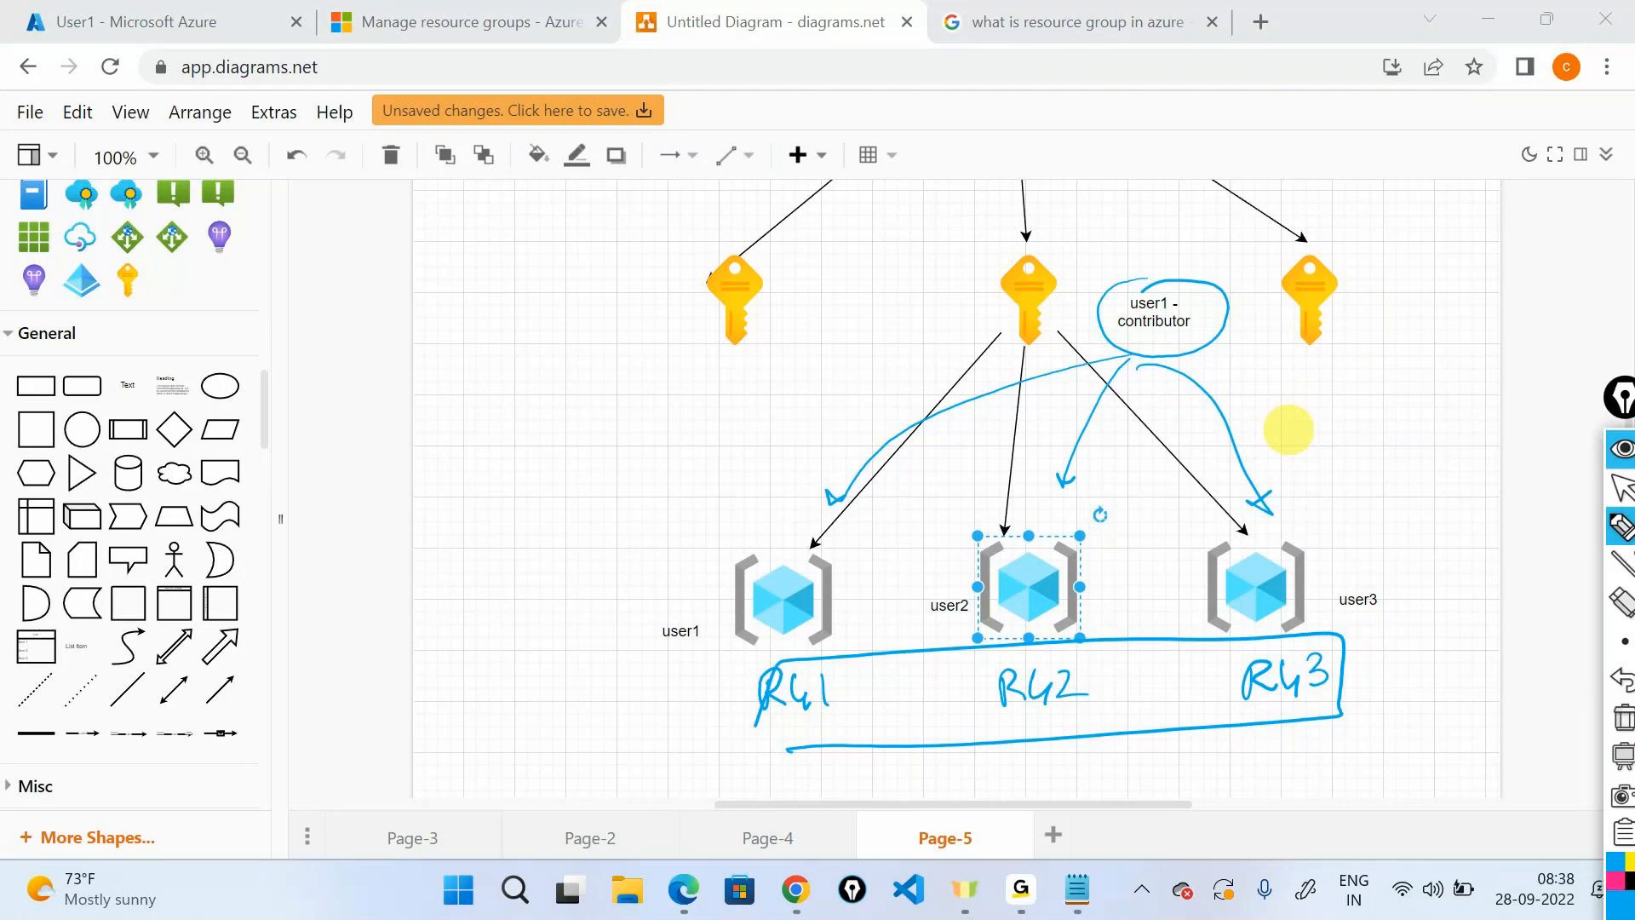
mouse_move(797, 521)
left_mouse_down()
mouse_move(675, 628)
mouse_move(868, 609)
mouse_move(705, 524)
left_mouse_up()
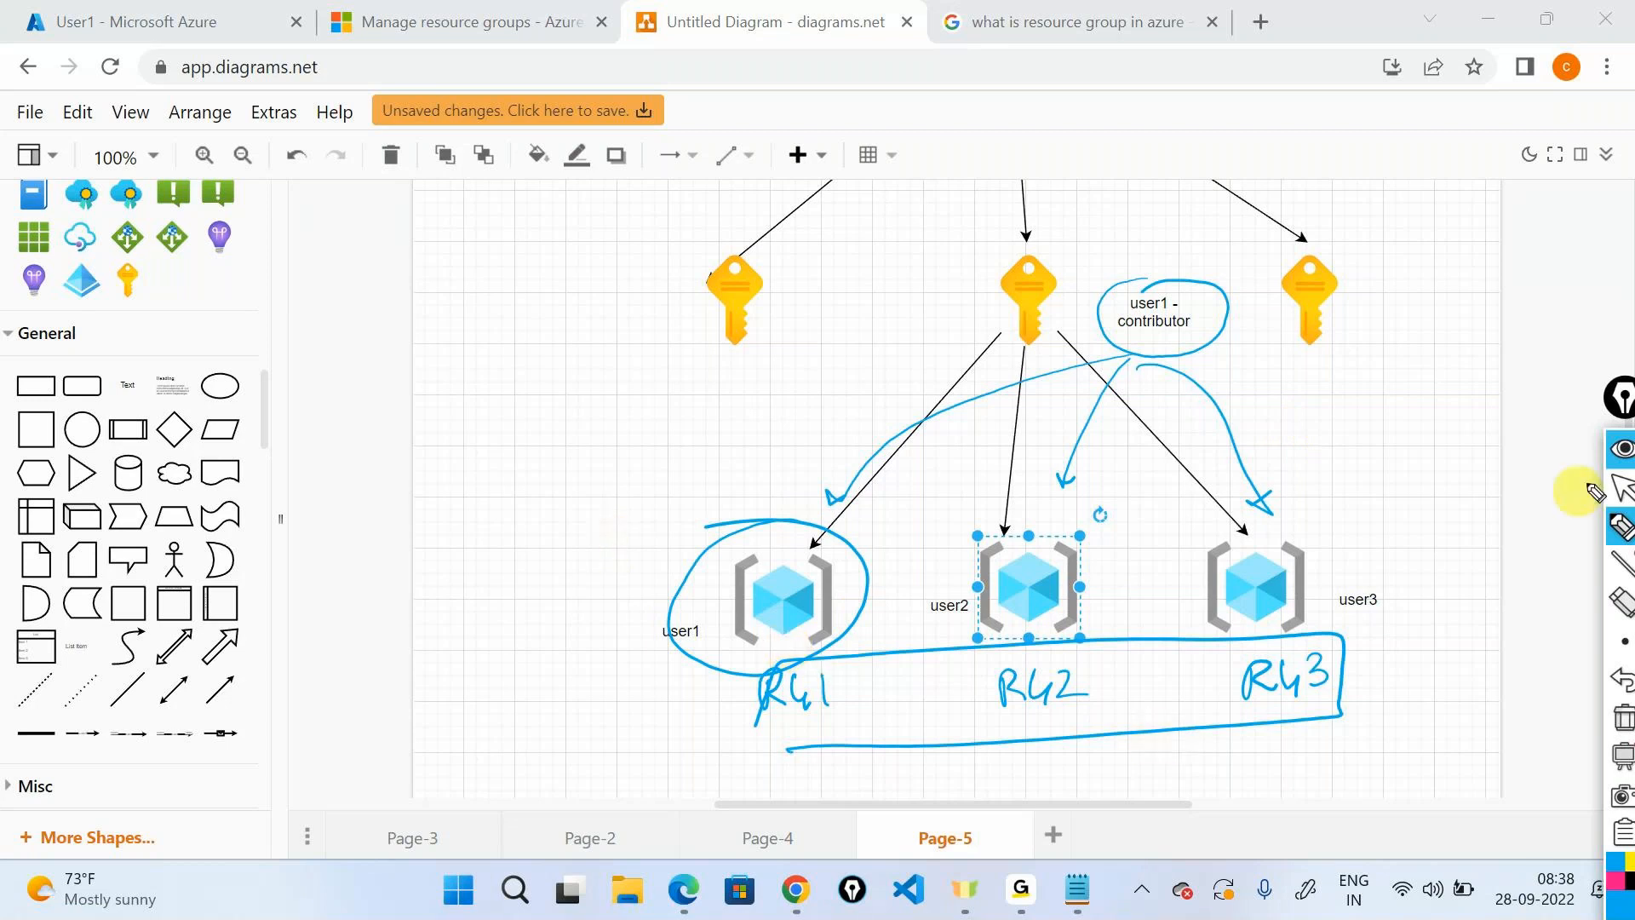
left_click(1621, 448)
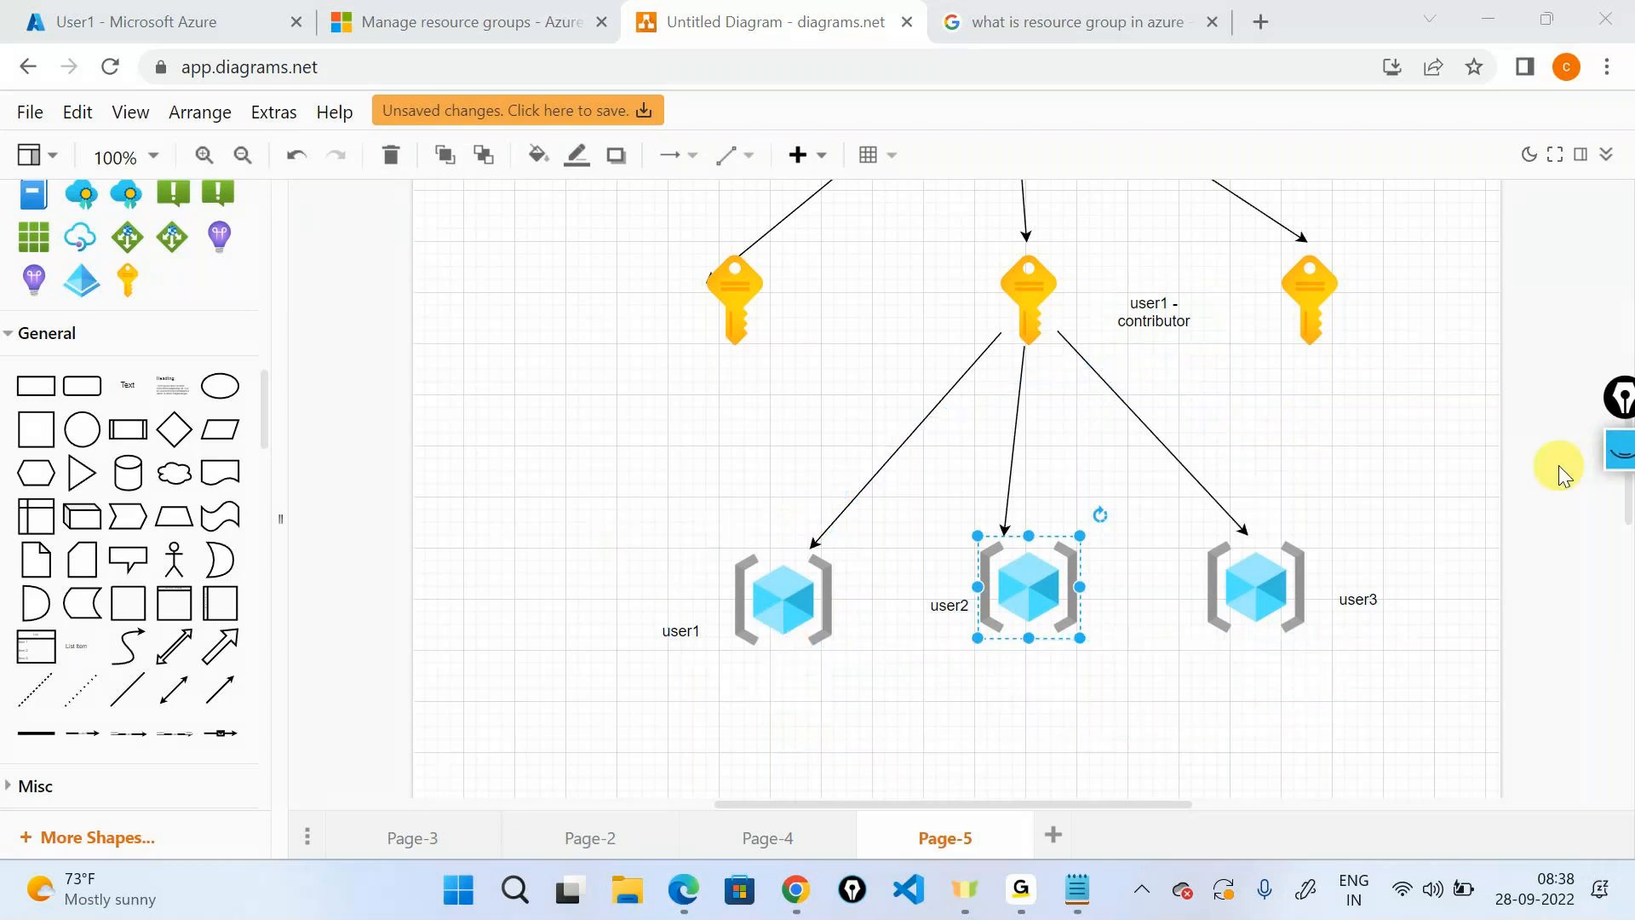
Switch to the Azure tab's Default Directory, check the diagram's middle key, then return to Azure.
left_click(243, 16)
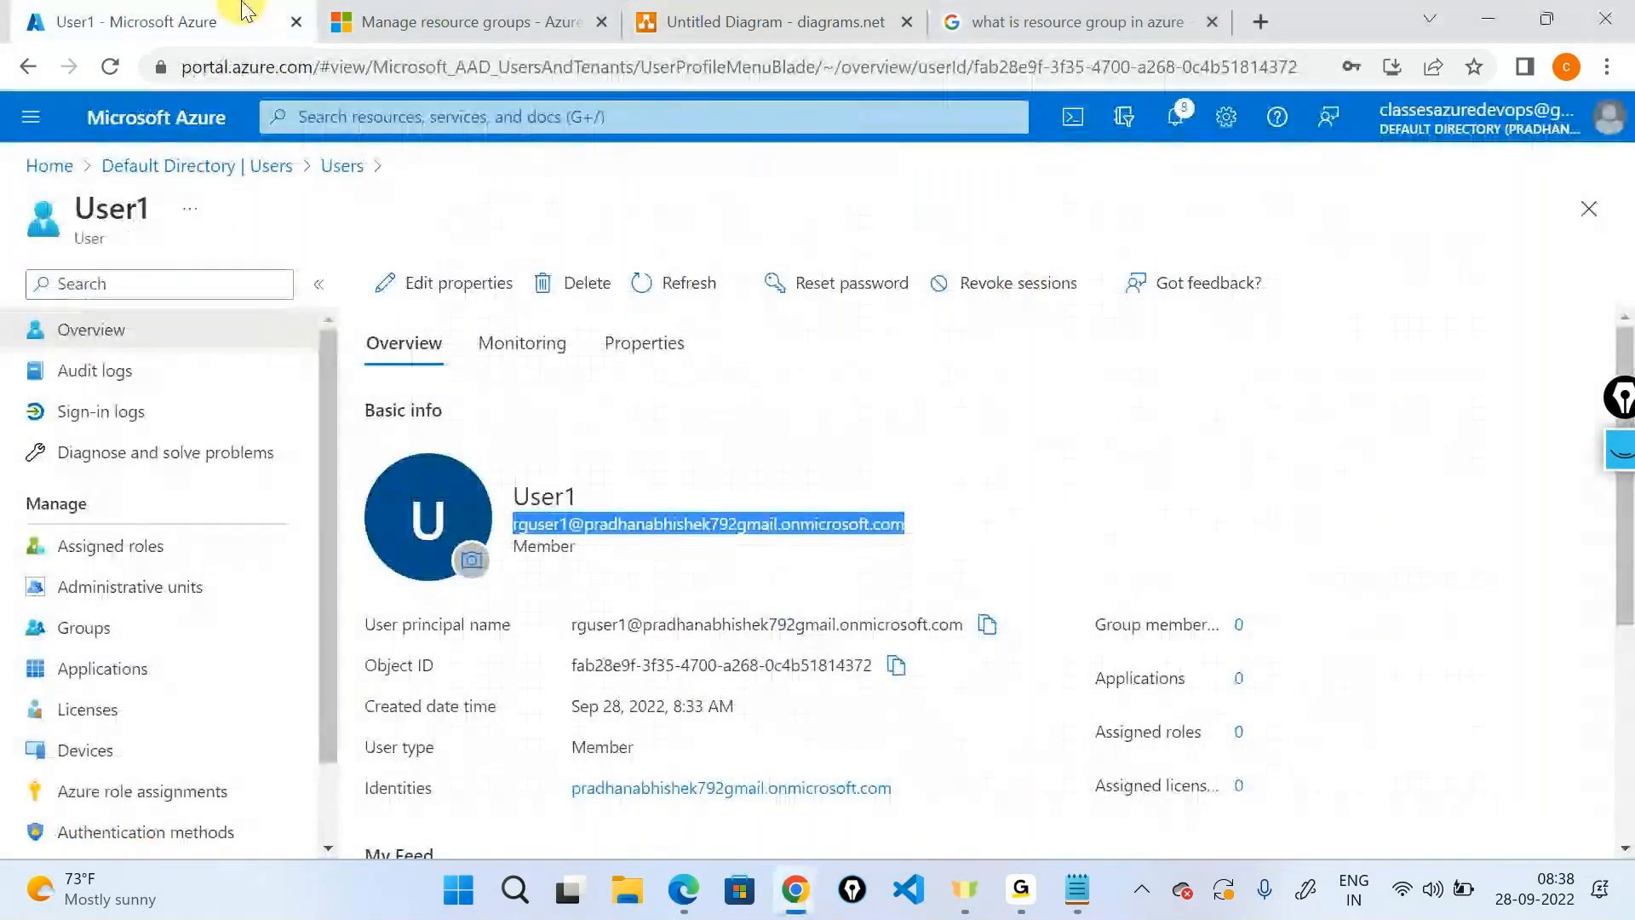
left_click(681, 19)
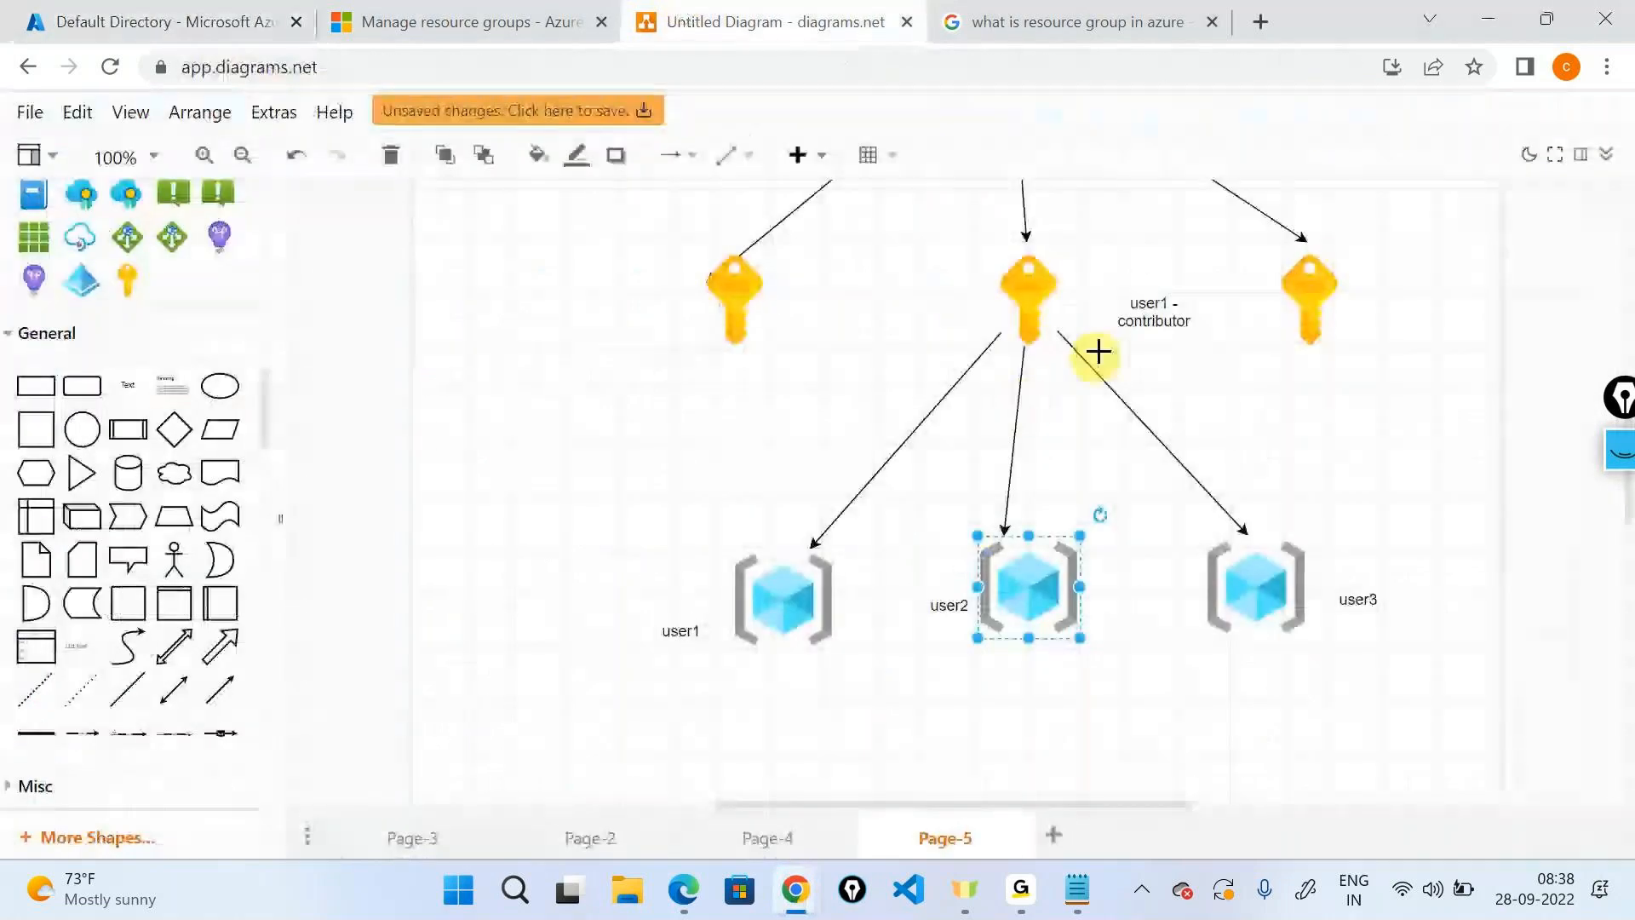
left_click(1042, 284)
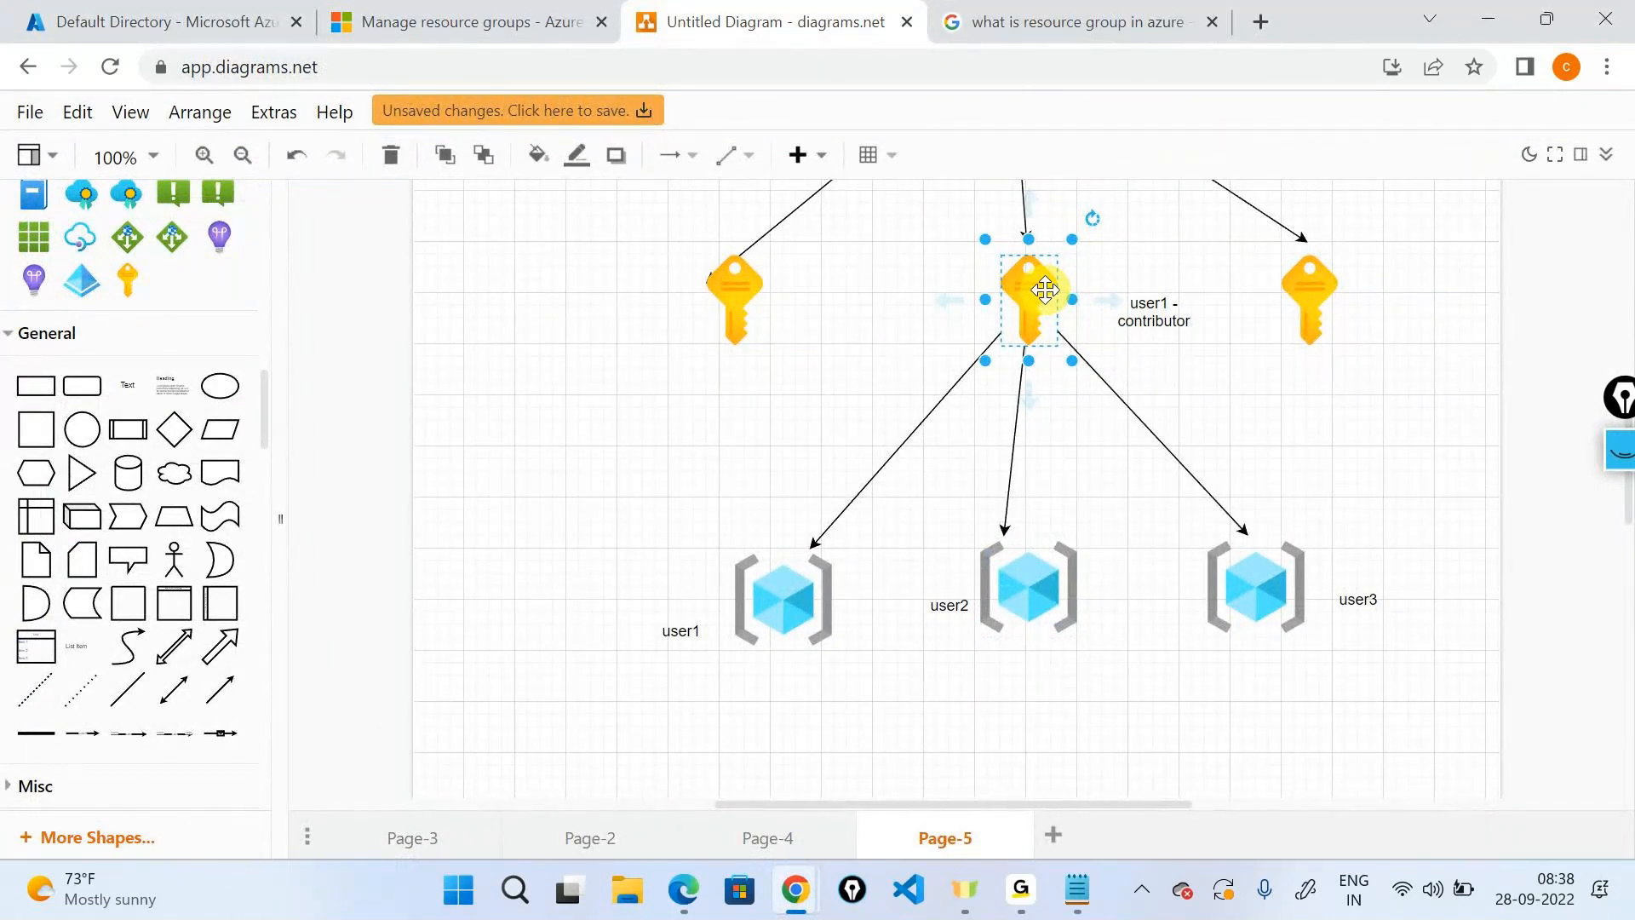
left_click(161, 21)
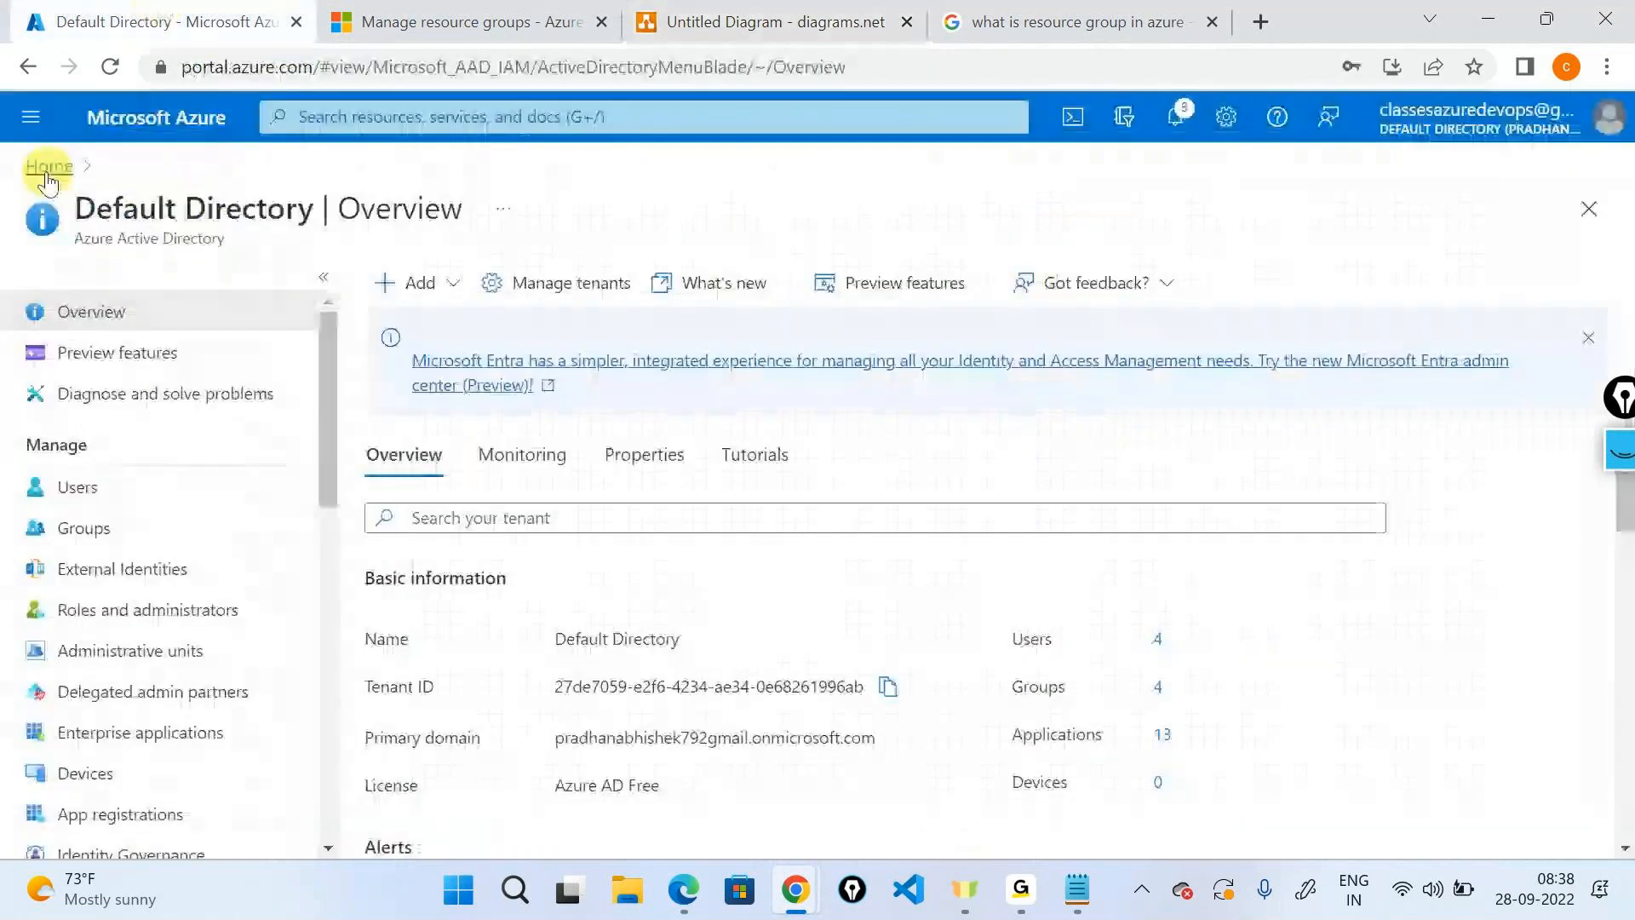
Open Access control (IAM) for the Visual Studio Enterprise Subscription from the portal home.
left_click(47, 170)
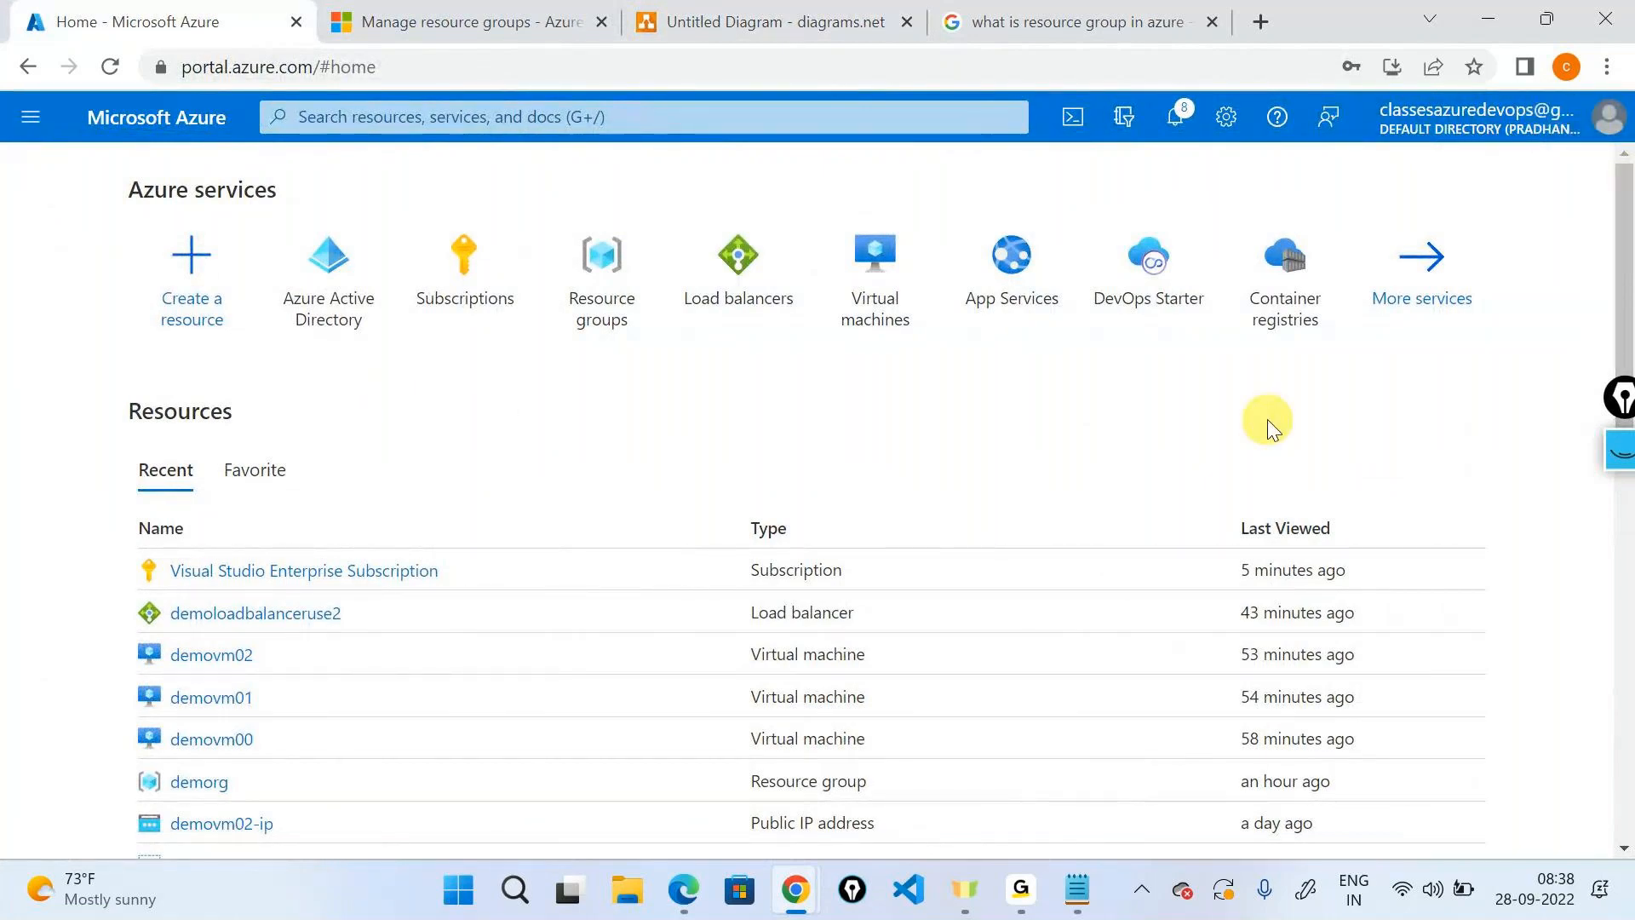
left_click(462, 292)
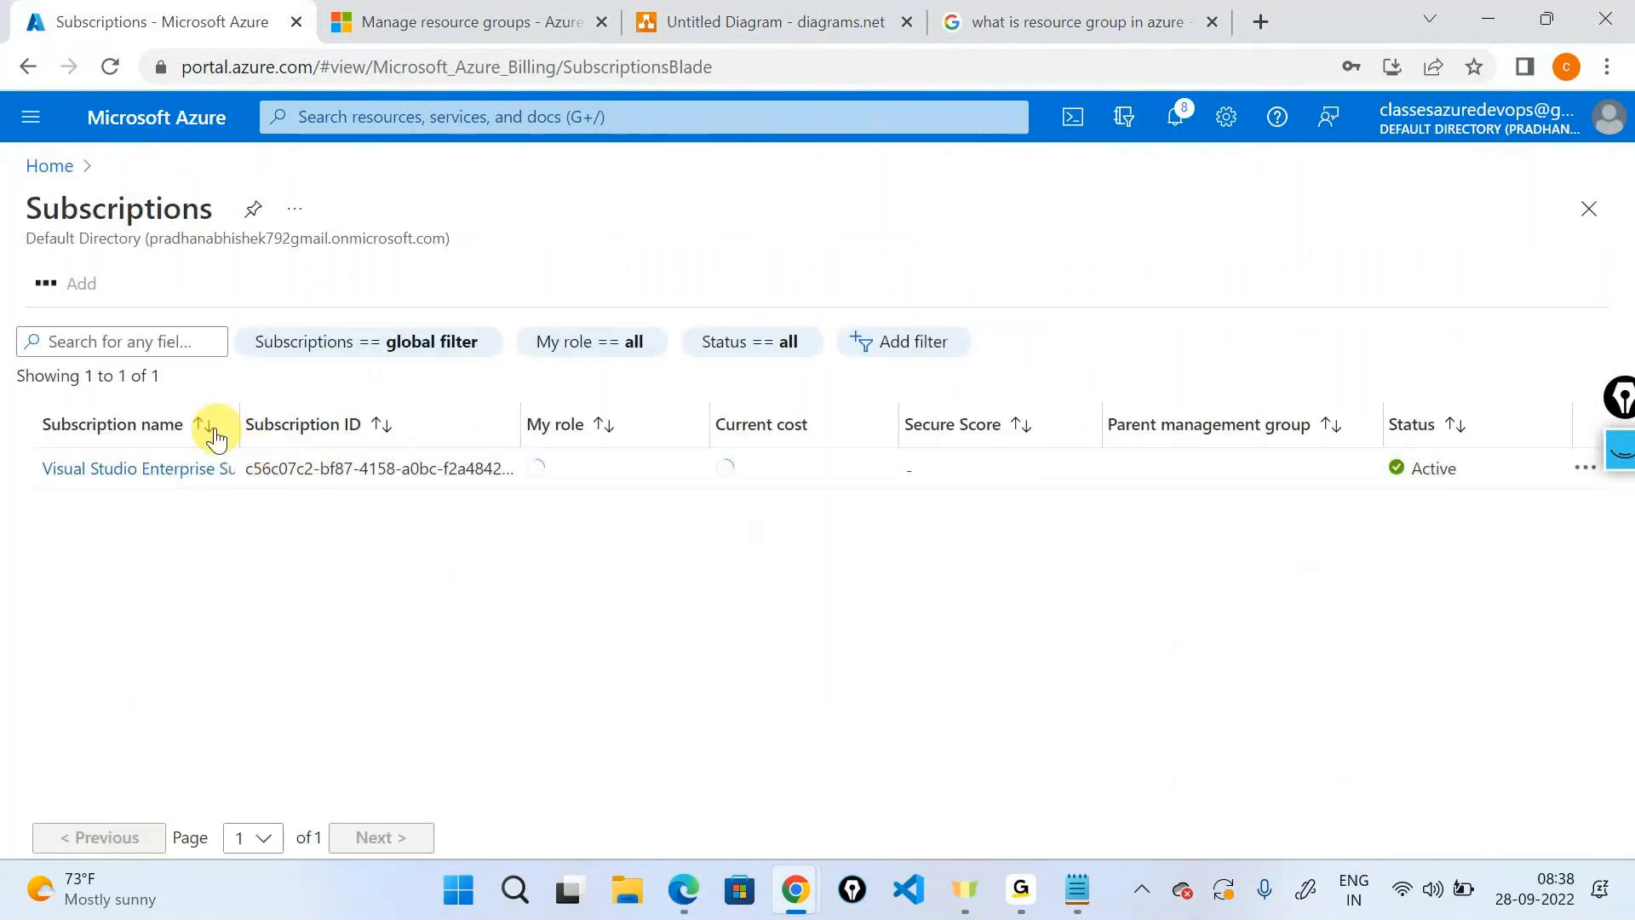
left_click(200, 467)
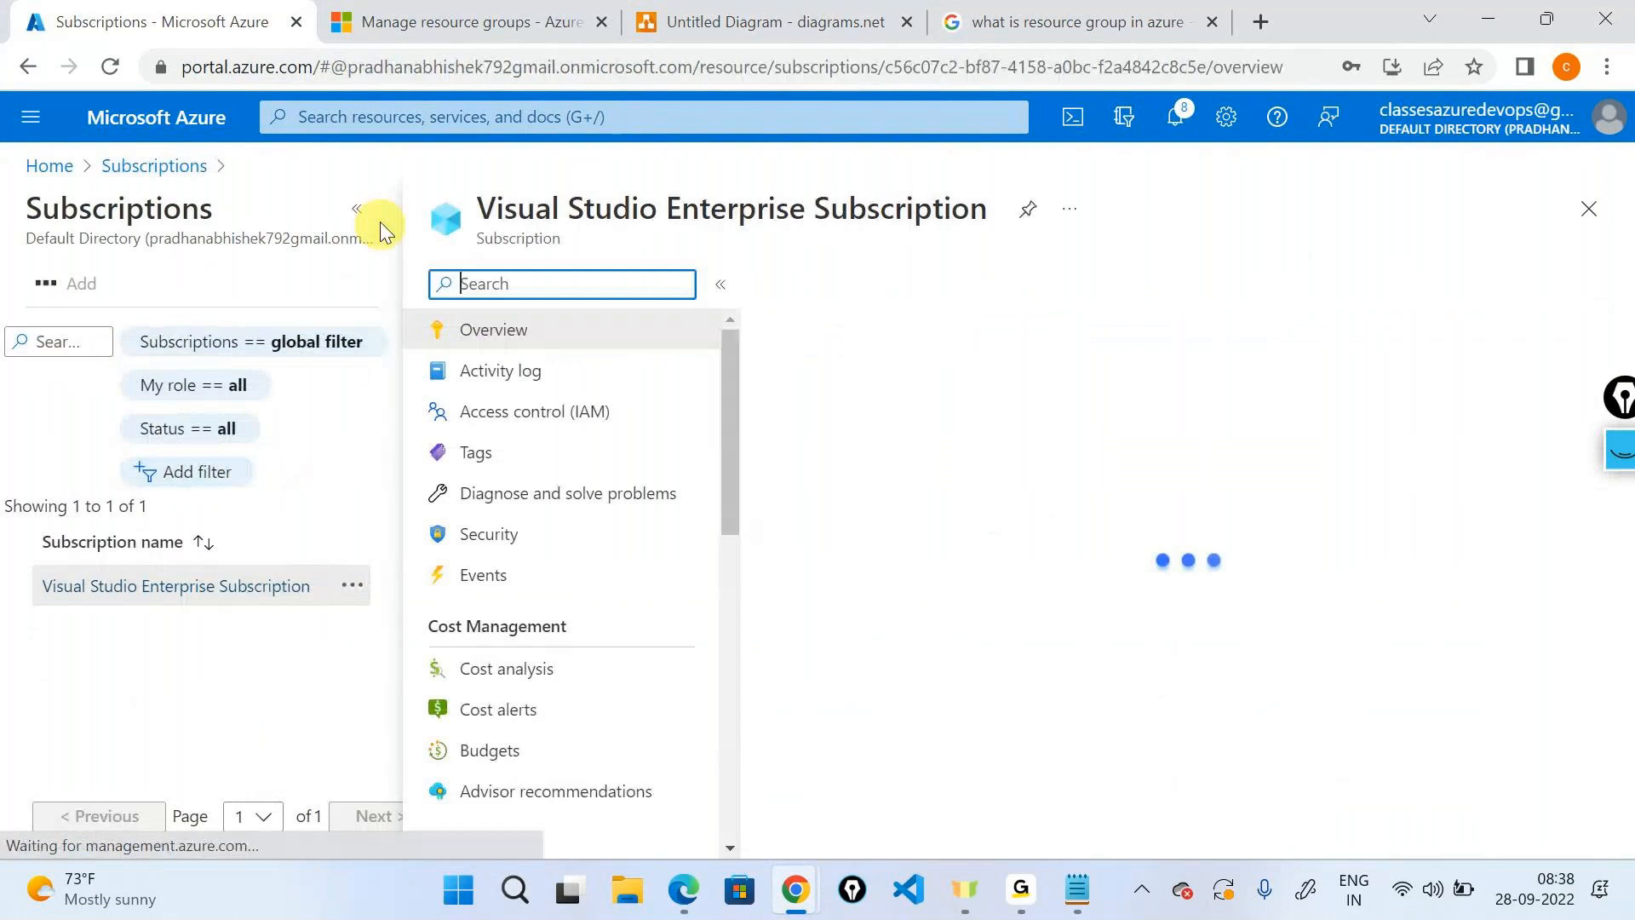
left_click(357, 209)
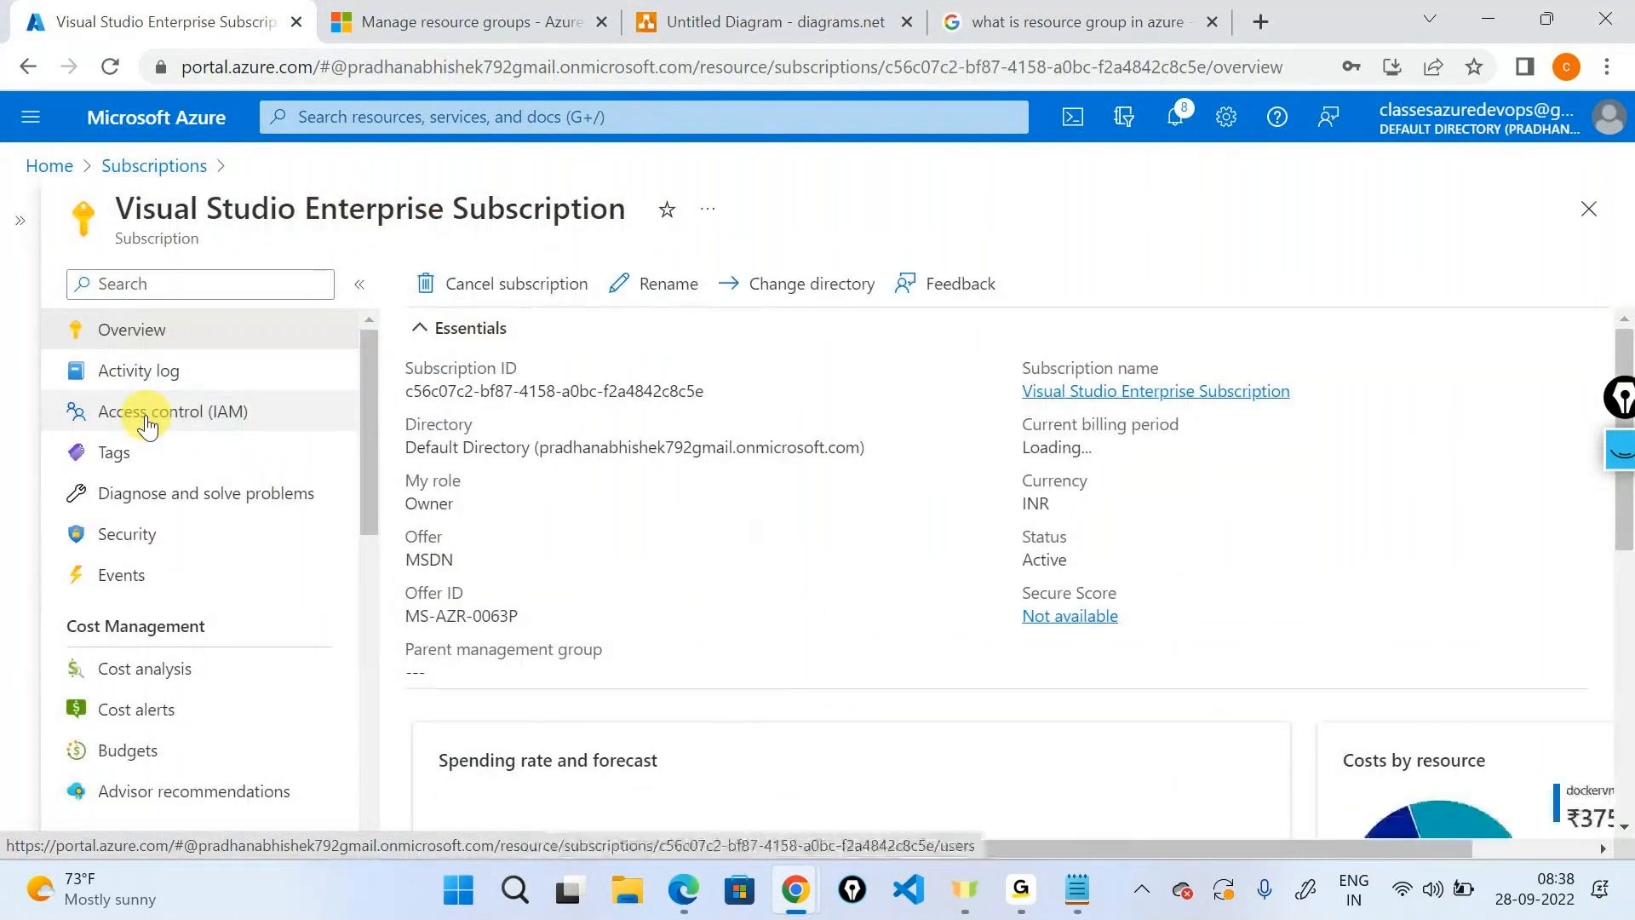
left_click(147, 423)
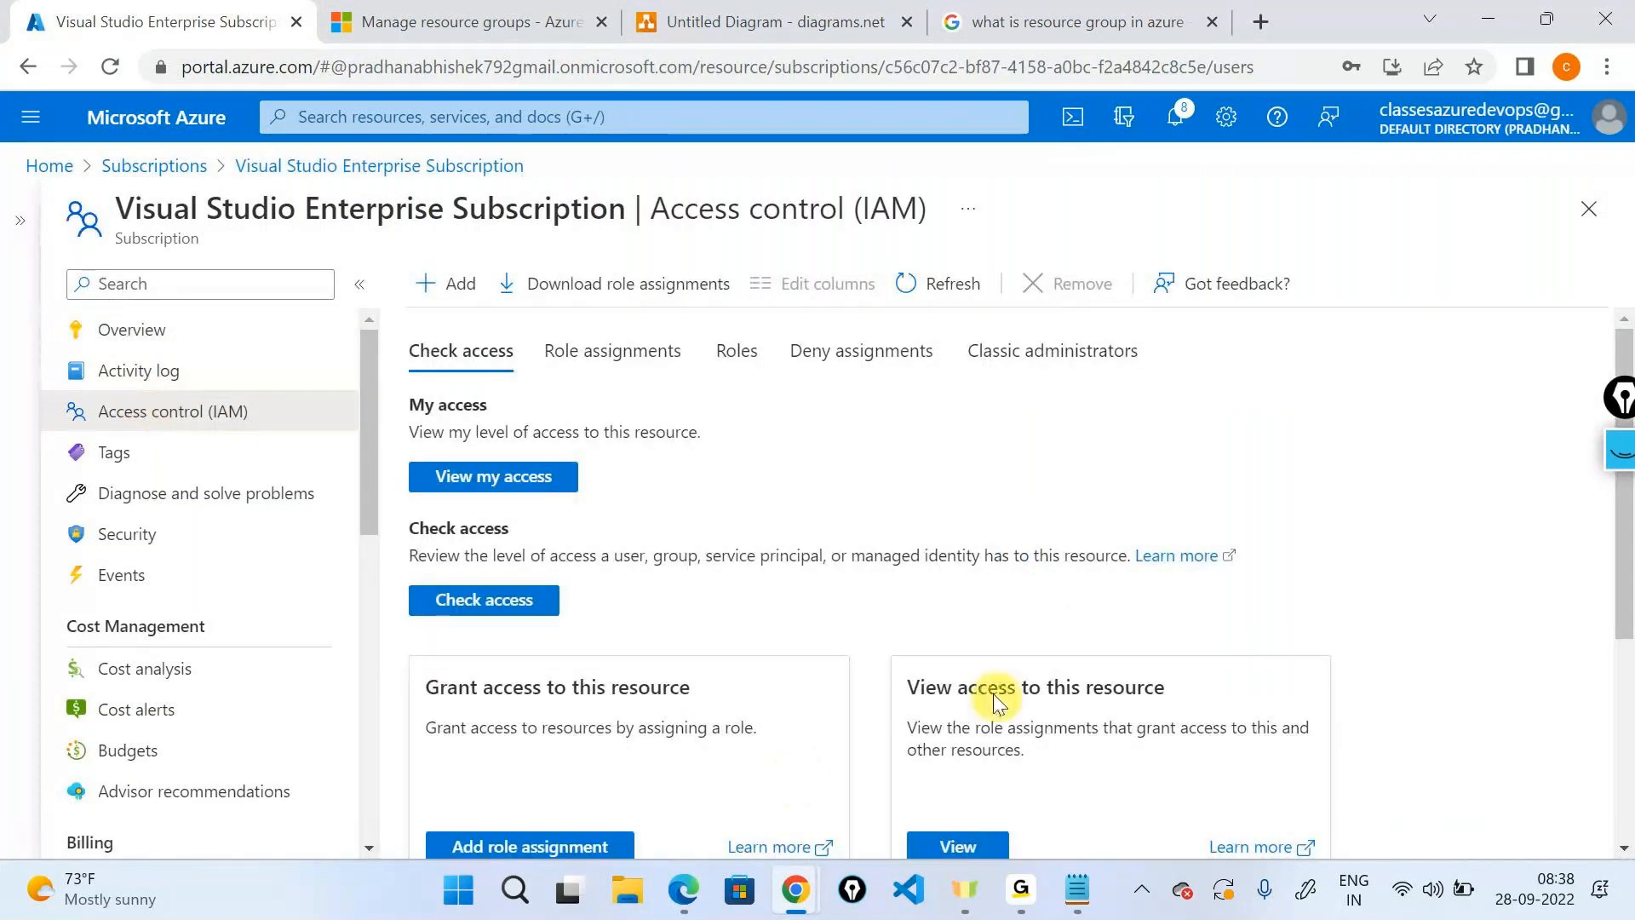
Filter the role assignments for rguser1 and tick its Contributor assignment.
scroll(809, 482, "down", 2)
scroll(729, 565, "up", 2)
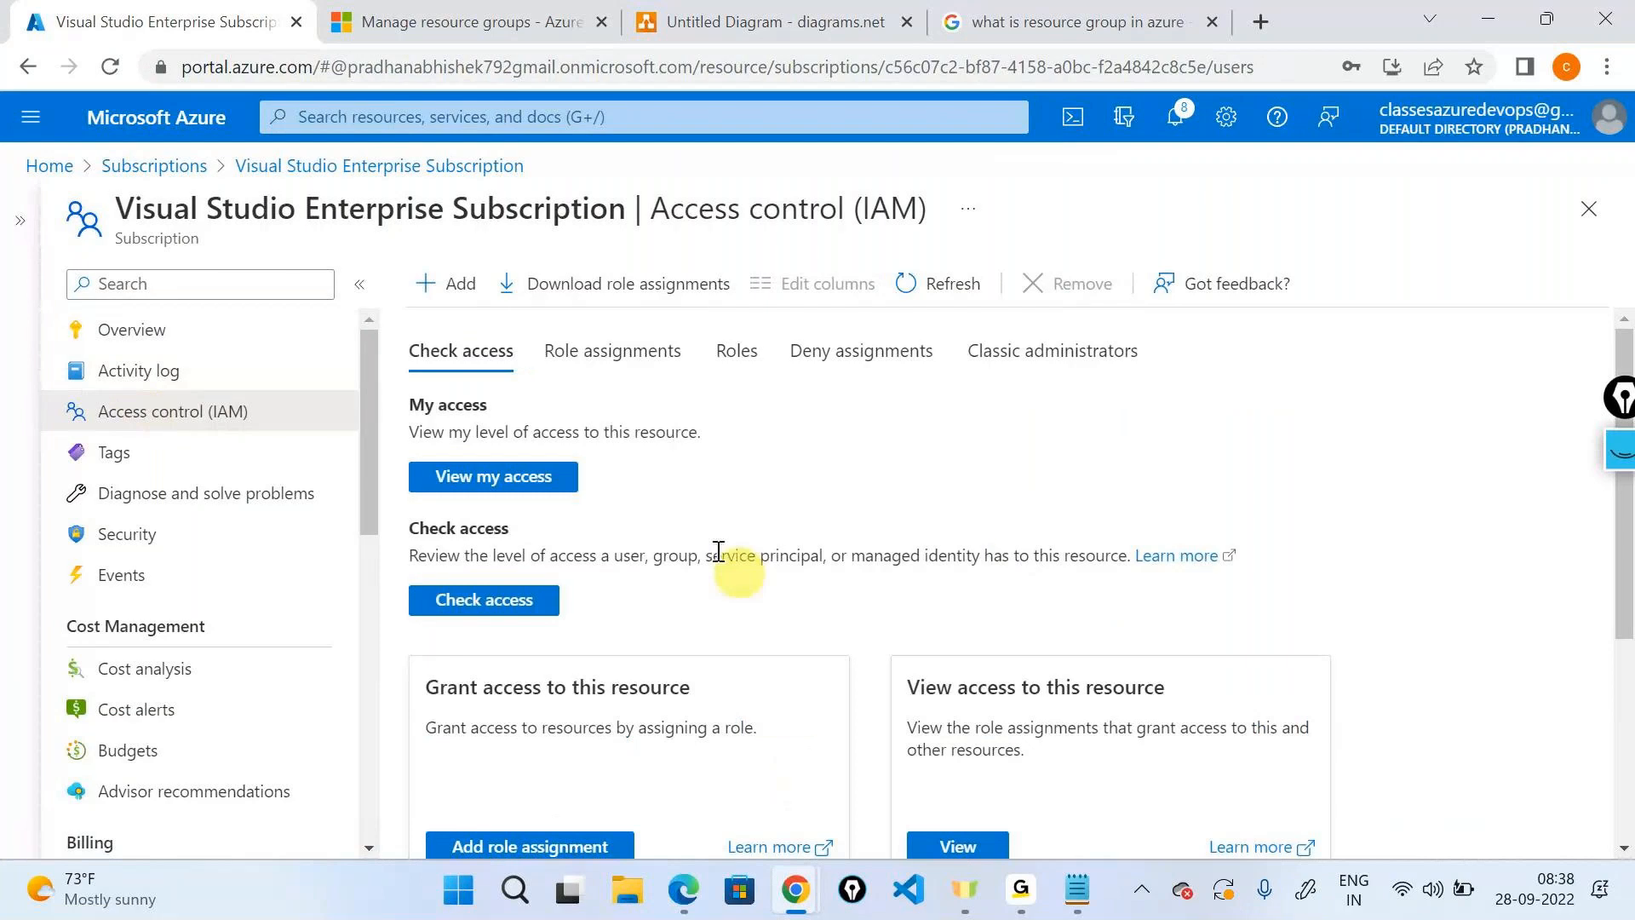
left_click(612, 350)
left_click(593, 522)
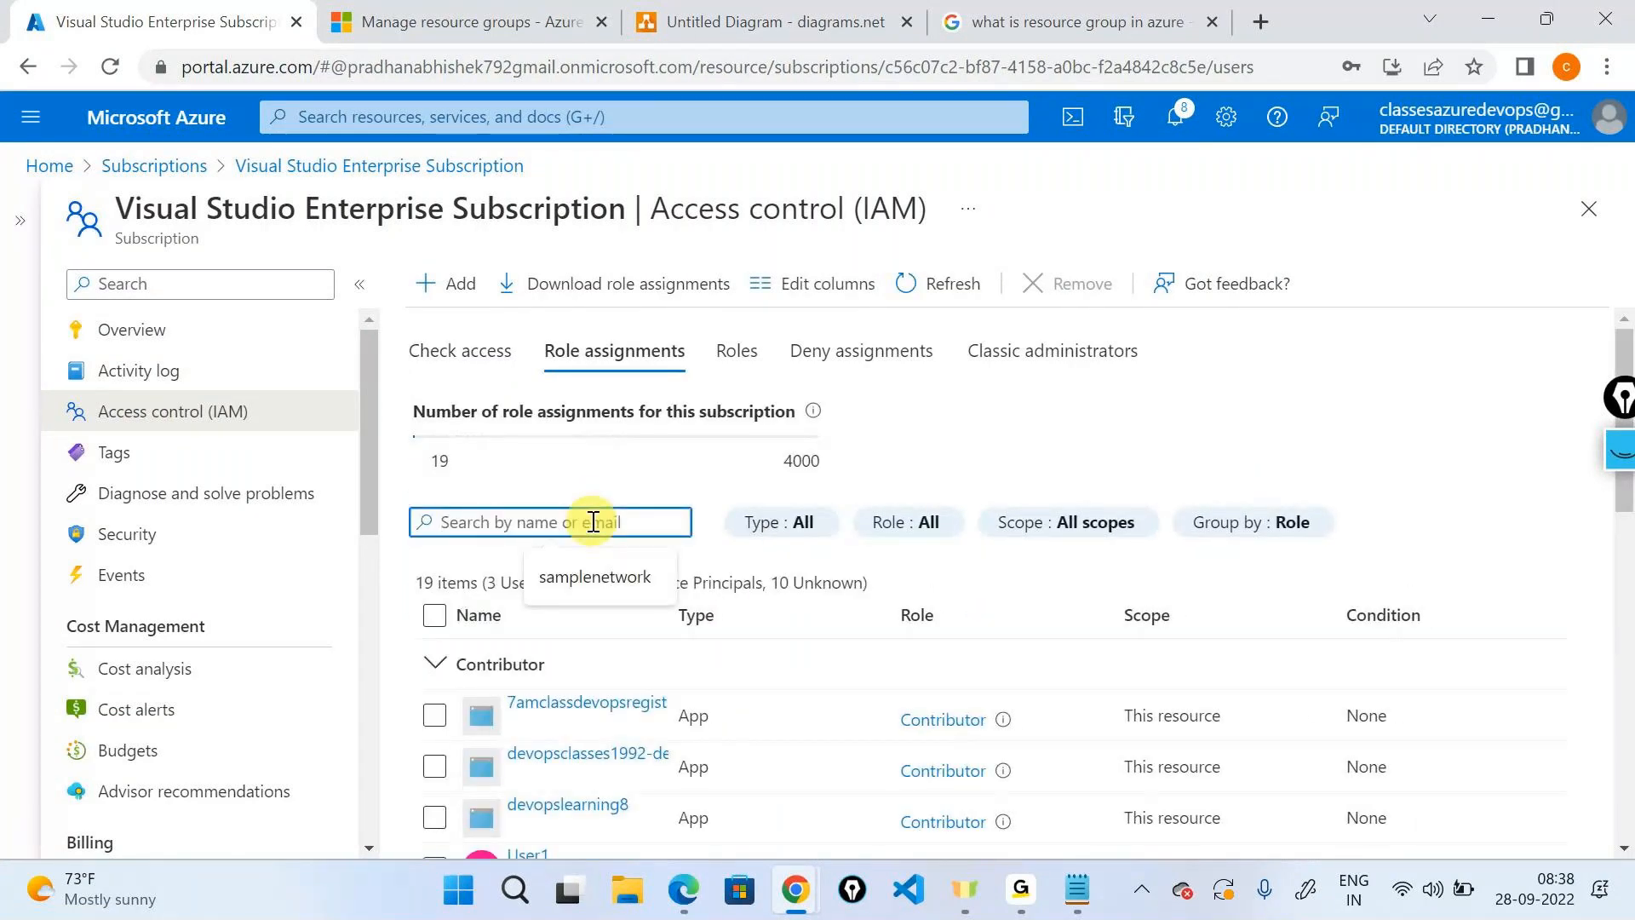
type("rguser1")
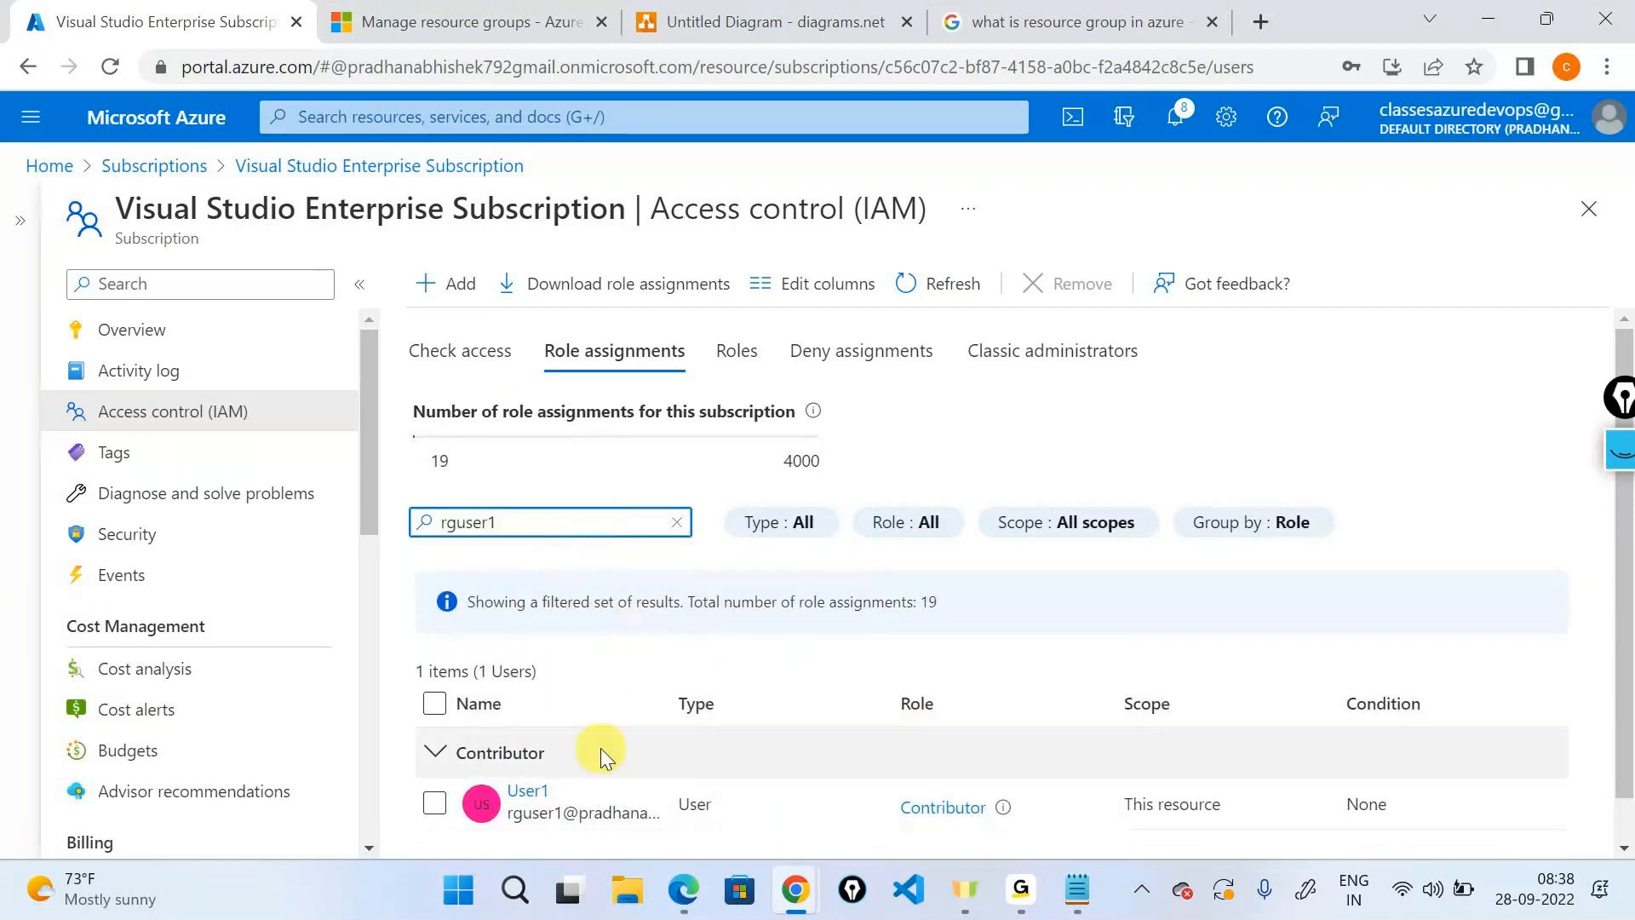
left_click(435, 803)
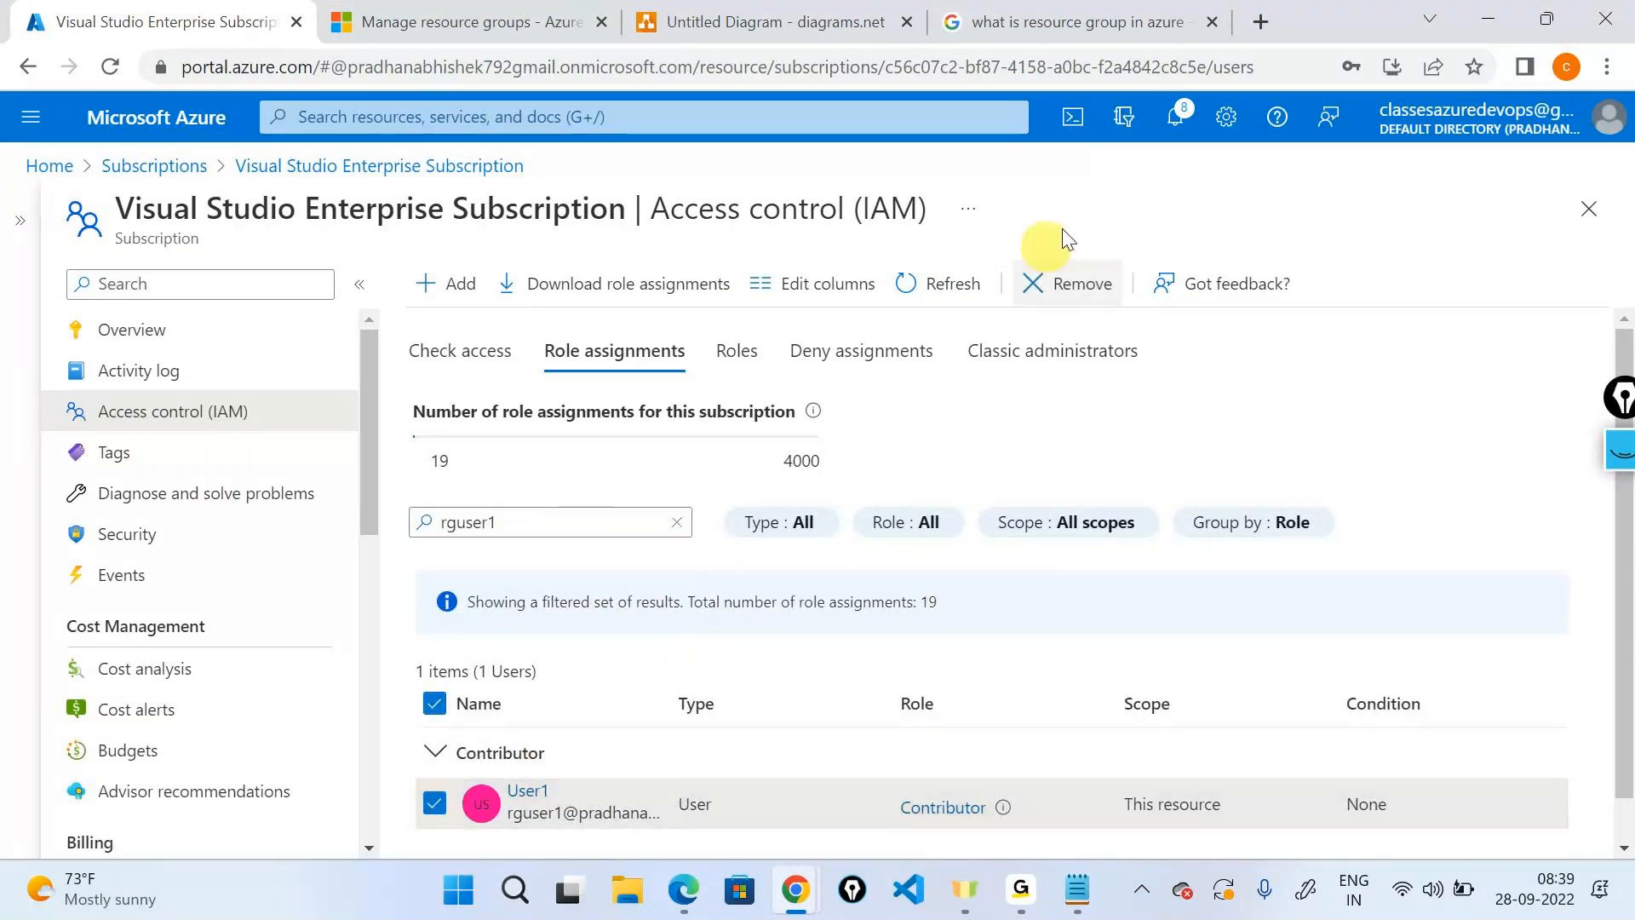
Remove rguser1's Contributor assignment from the Visual Studio Enterprise Subscription and confirm Yes.
left_click(1070, 284)
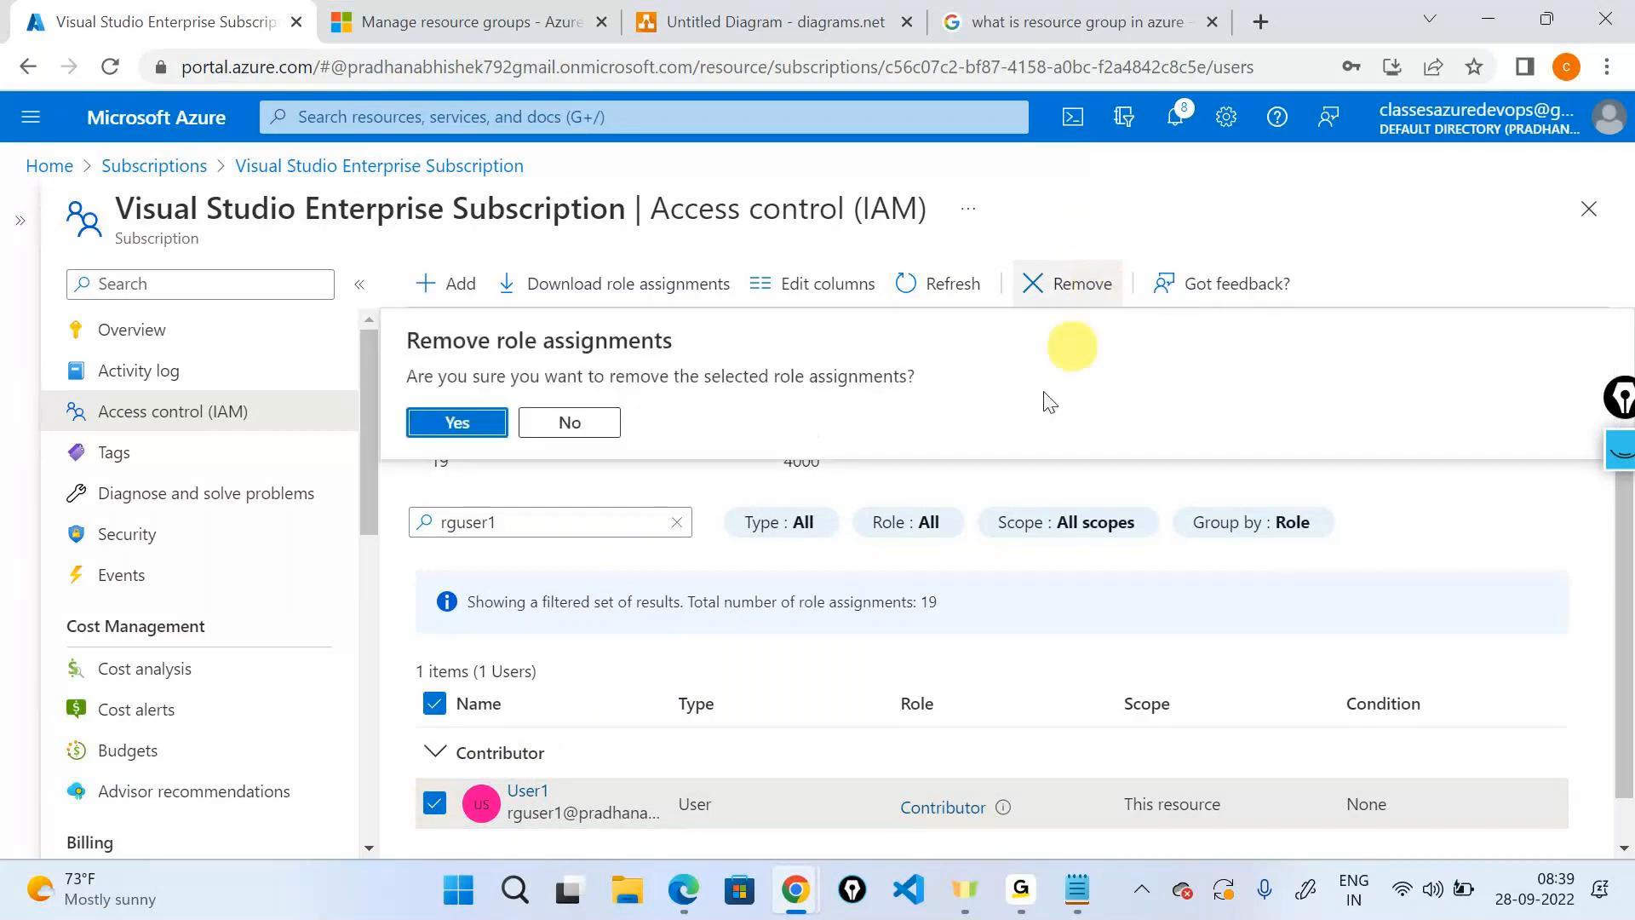
key("Return")
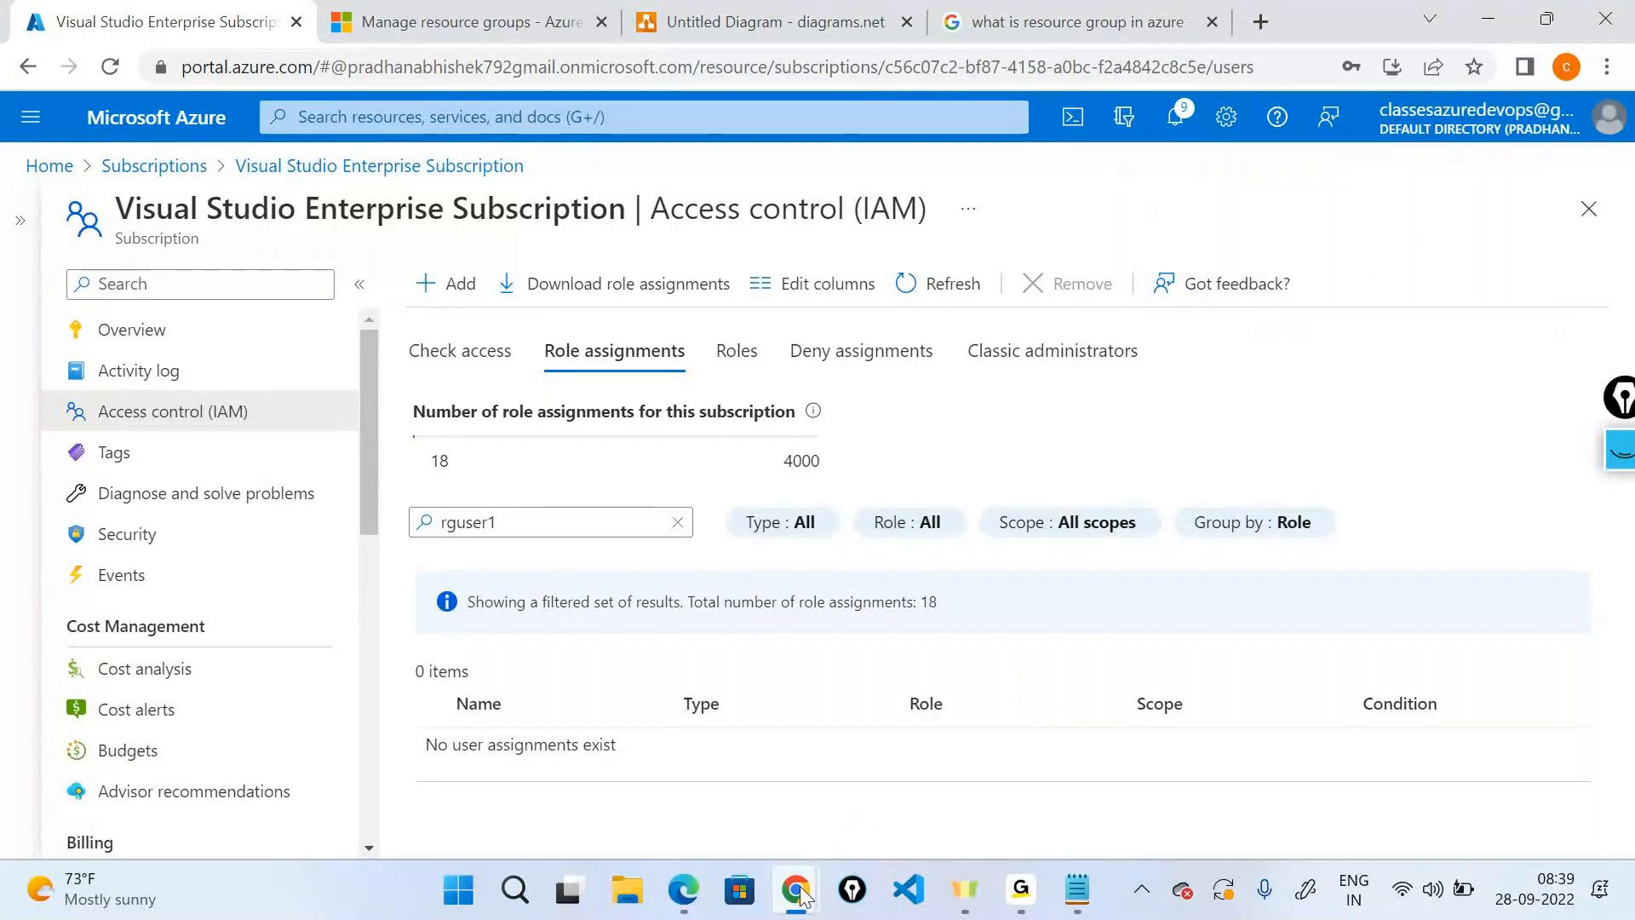
Close the test web server window and reload the user's Resource groups page.
mouse_move(801, 894)
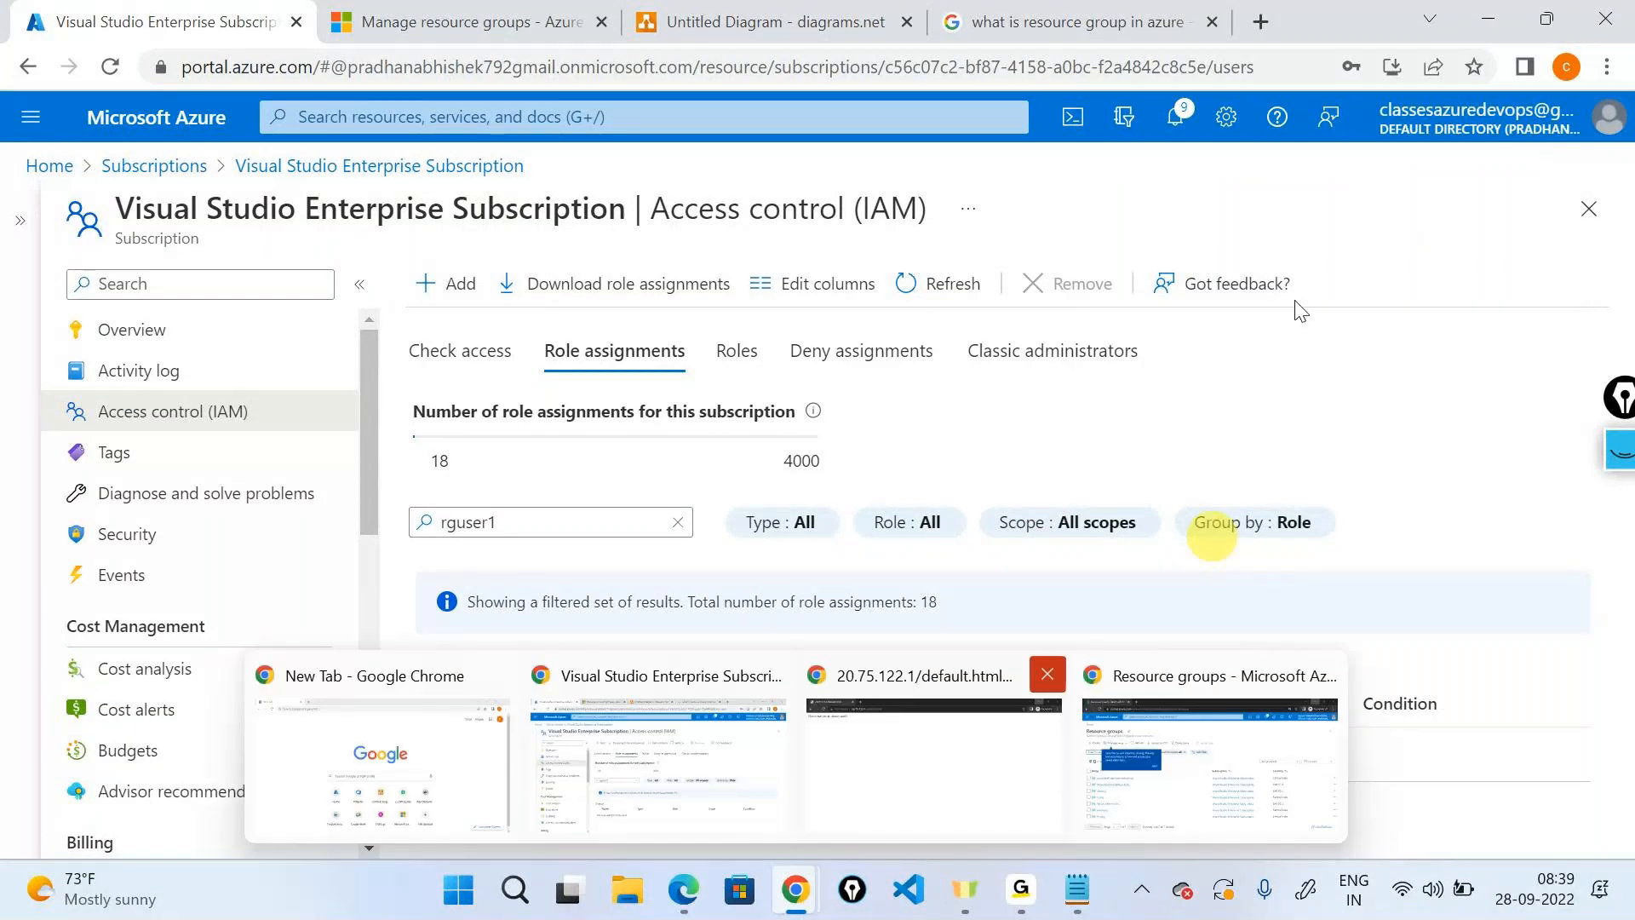
mouse_move(1005, 728)
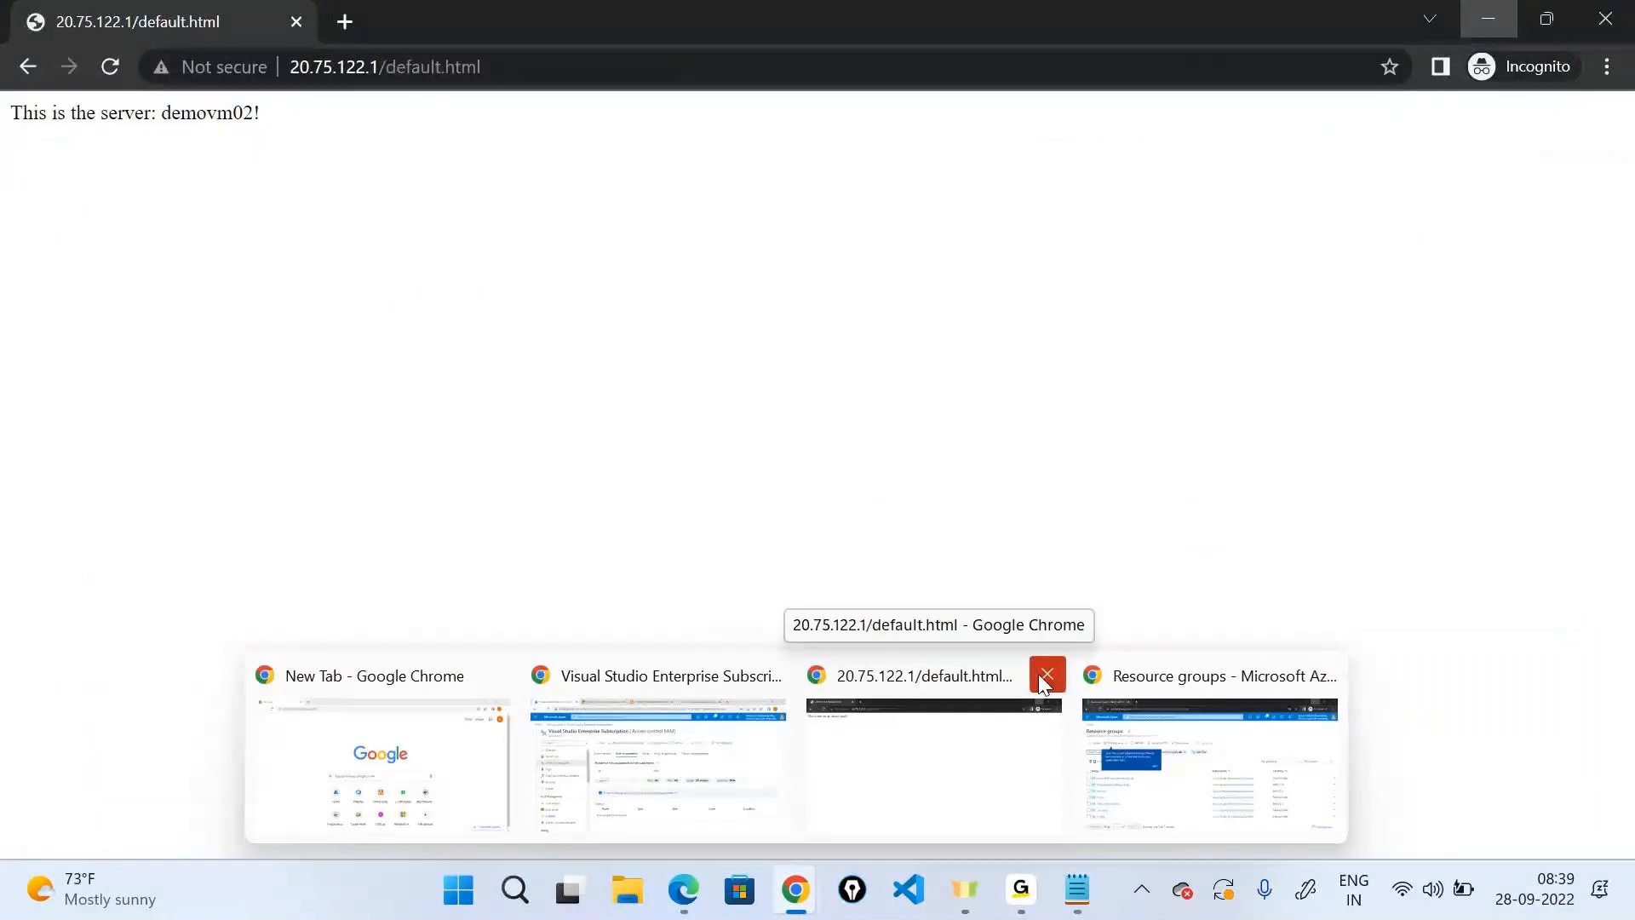
left_click(1046, 675)
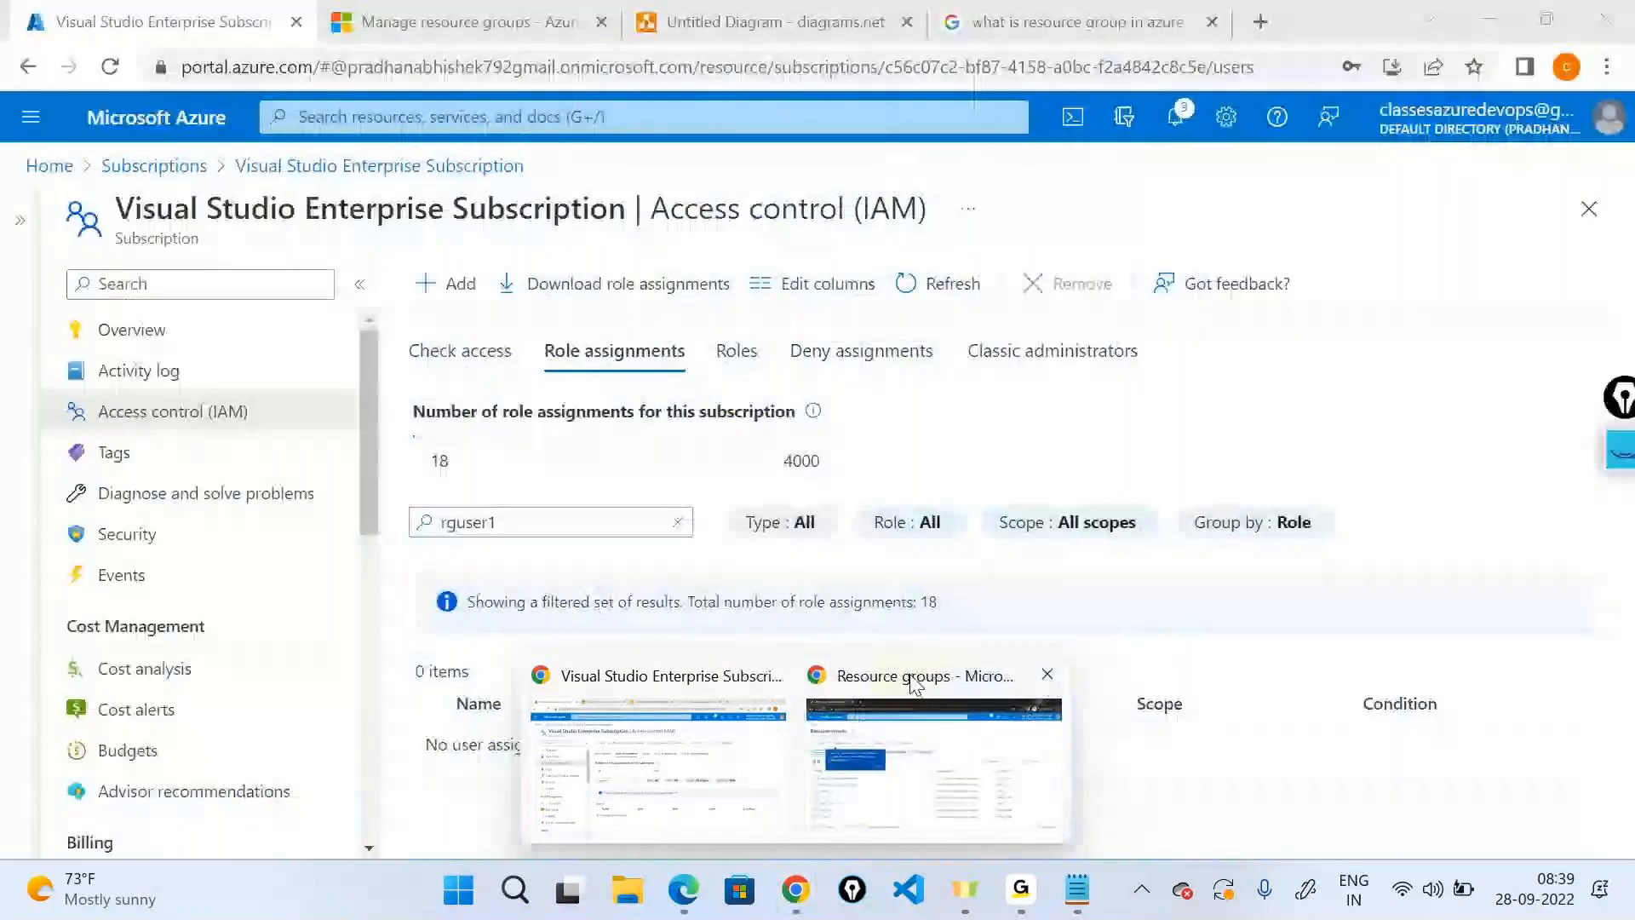
left_click(913, 677)
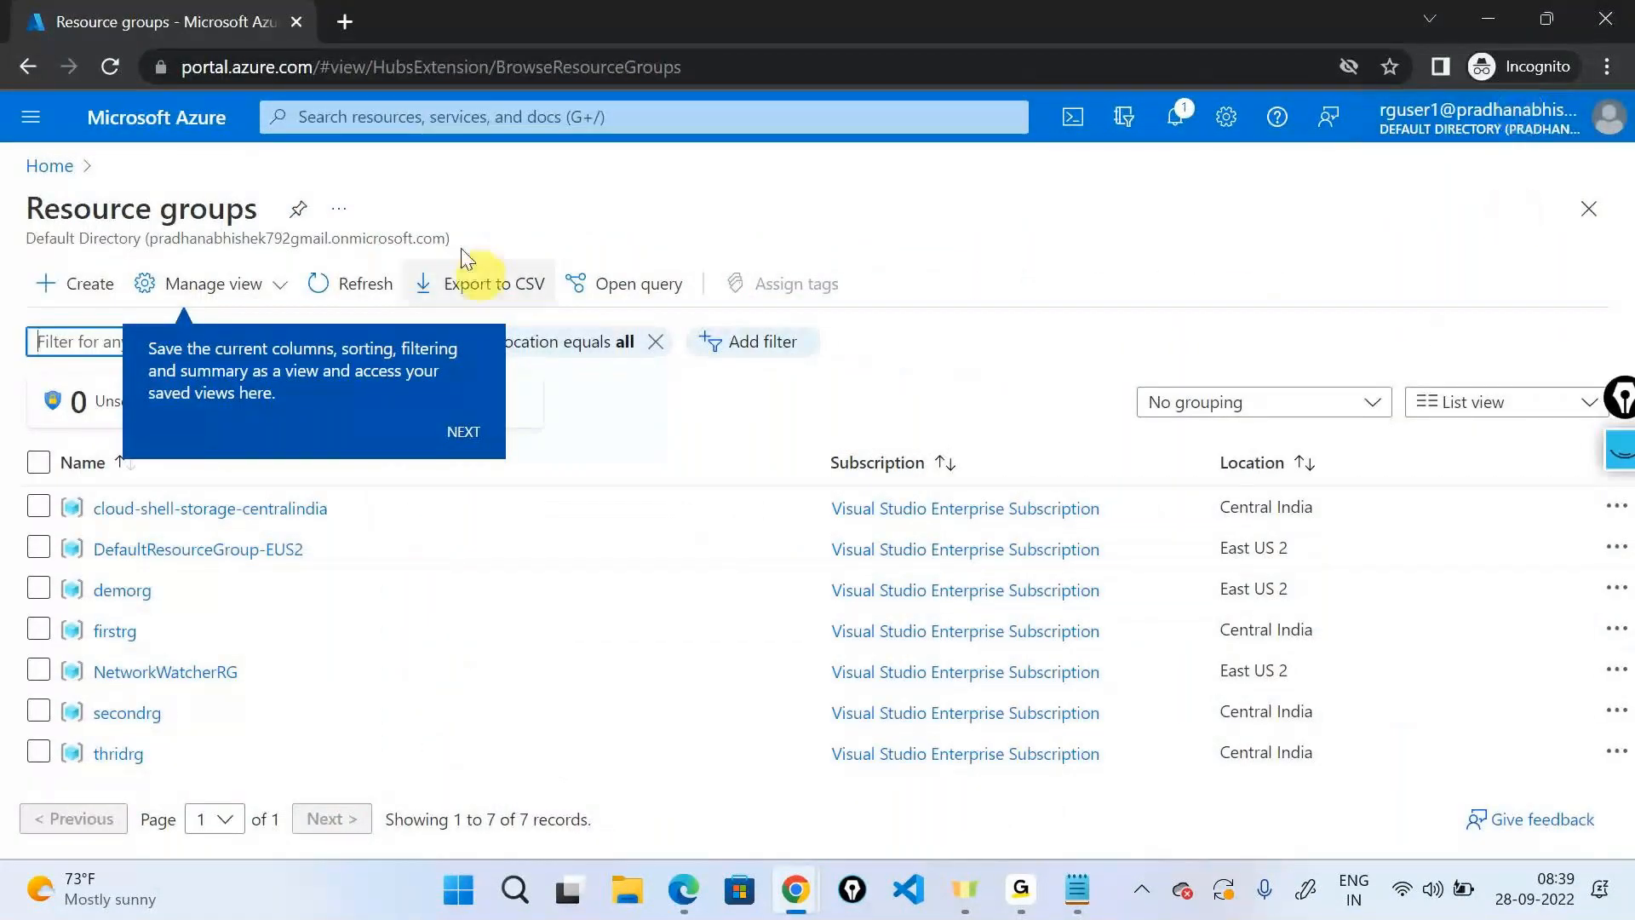
left_click(113, 69)
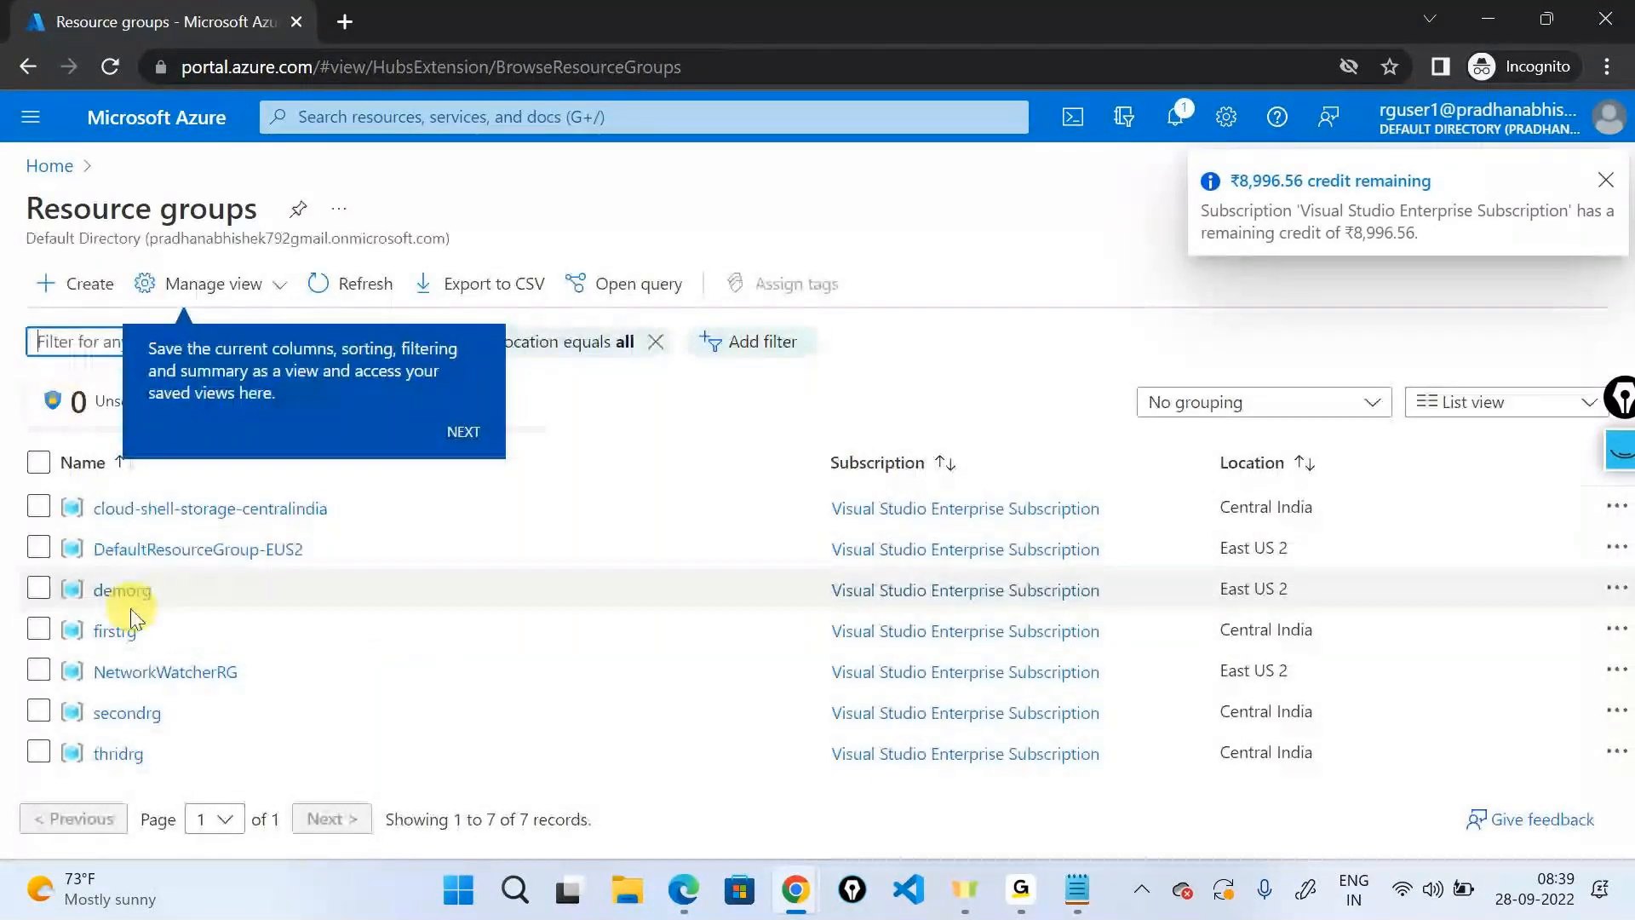
Open firstrg to confirm it shows No access, then close it and reload the list.
left_click(119, 630)
left_click_drag(964, 511, 1601, 573)
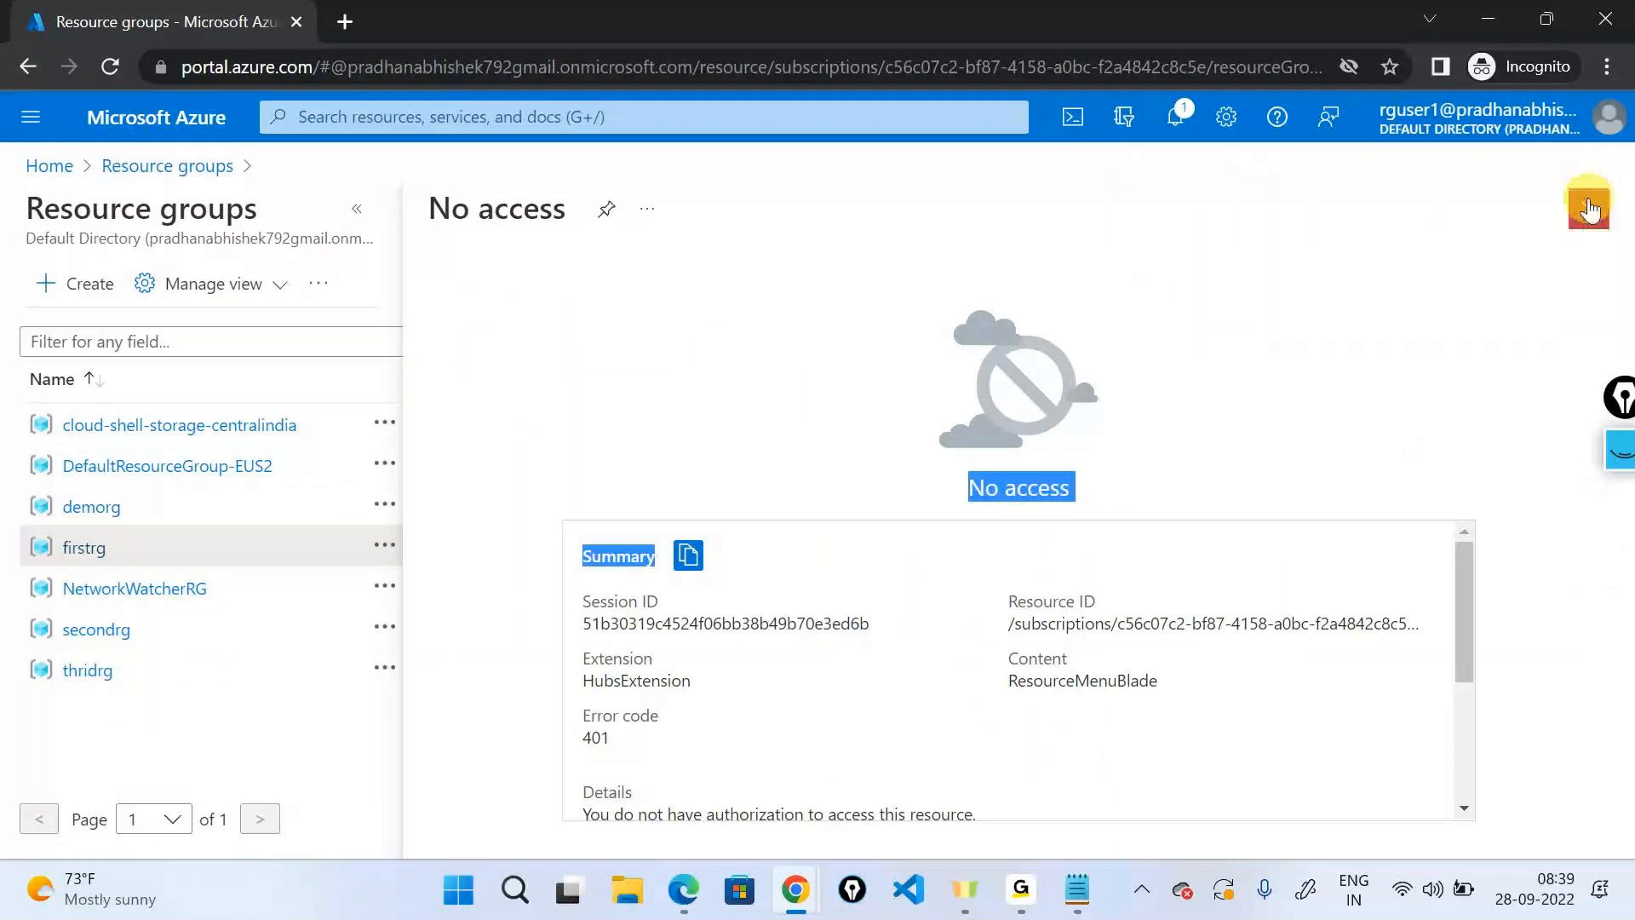
left_click(1588, 209)
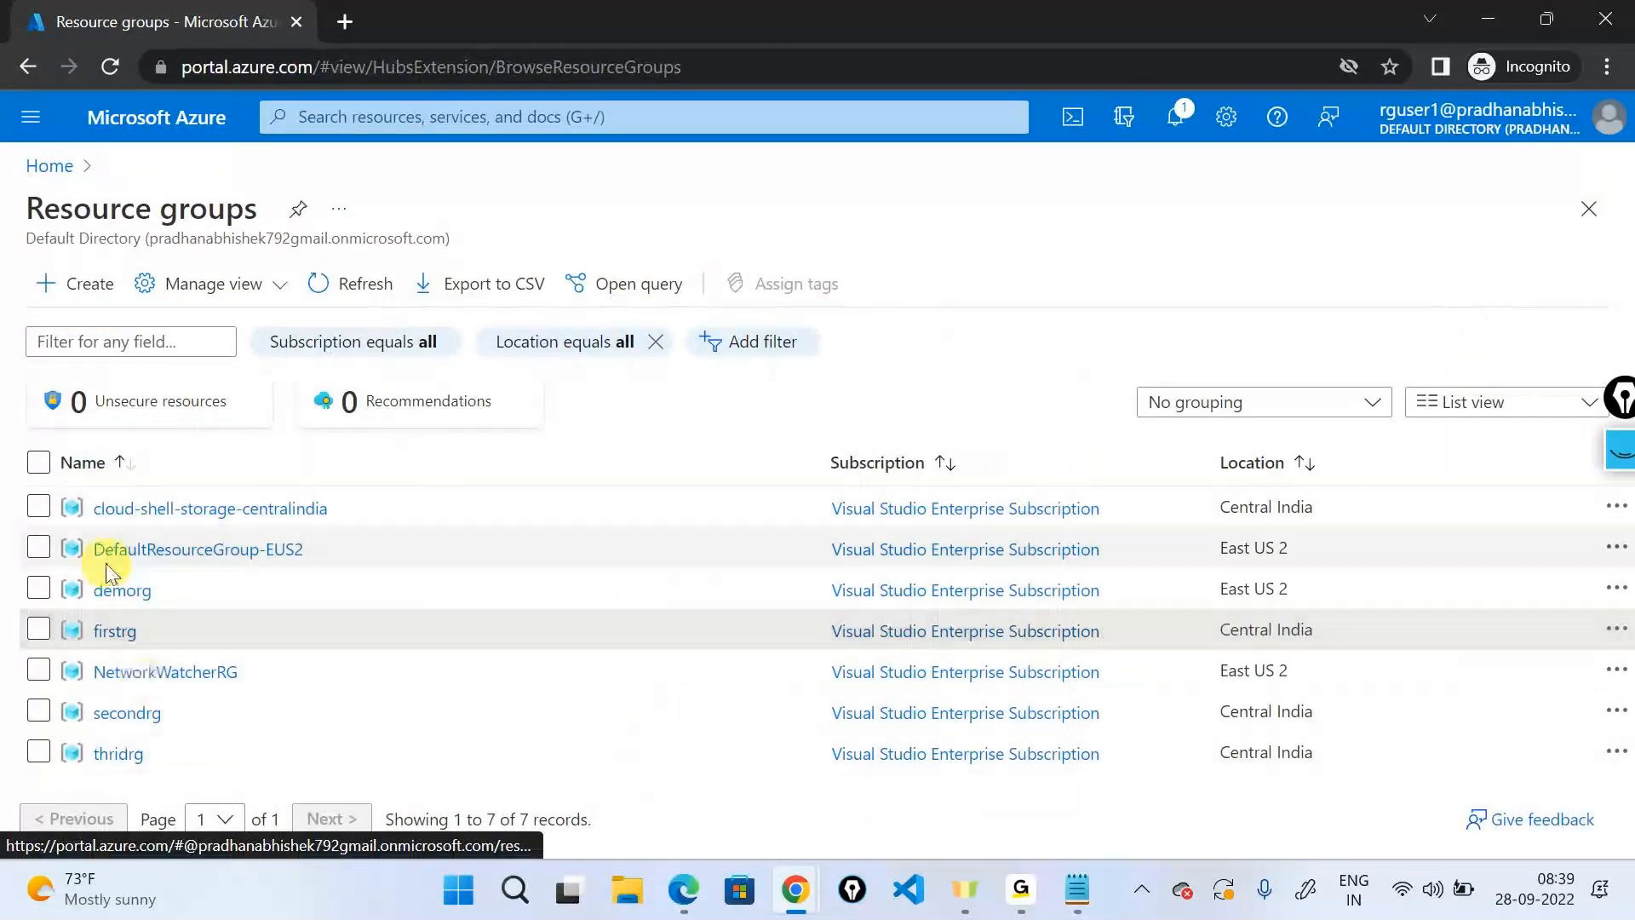
left_click(107, 70)
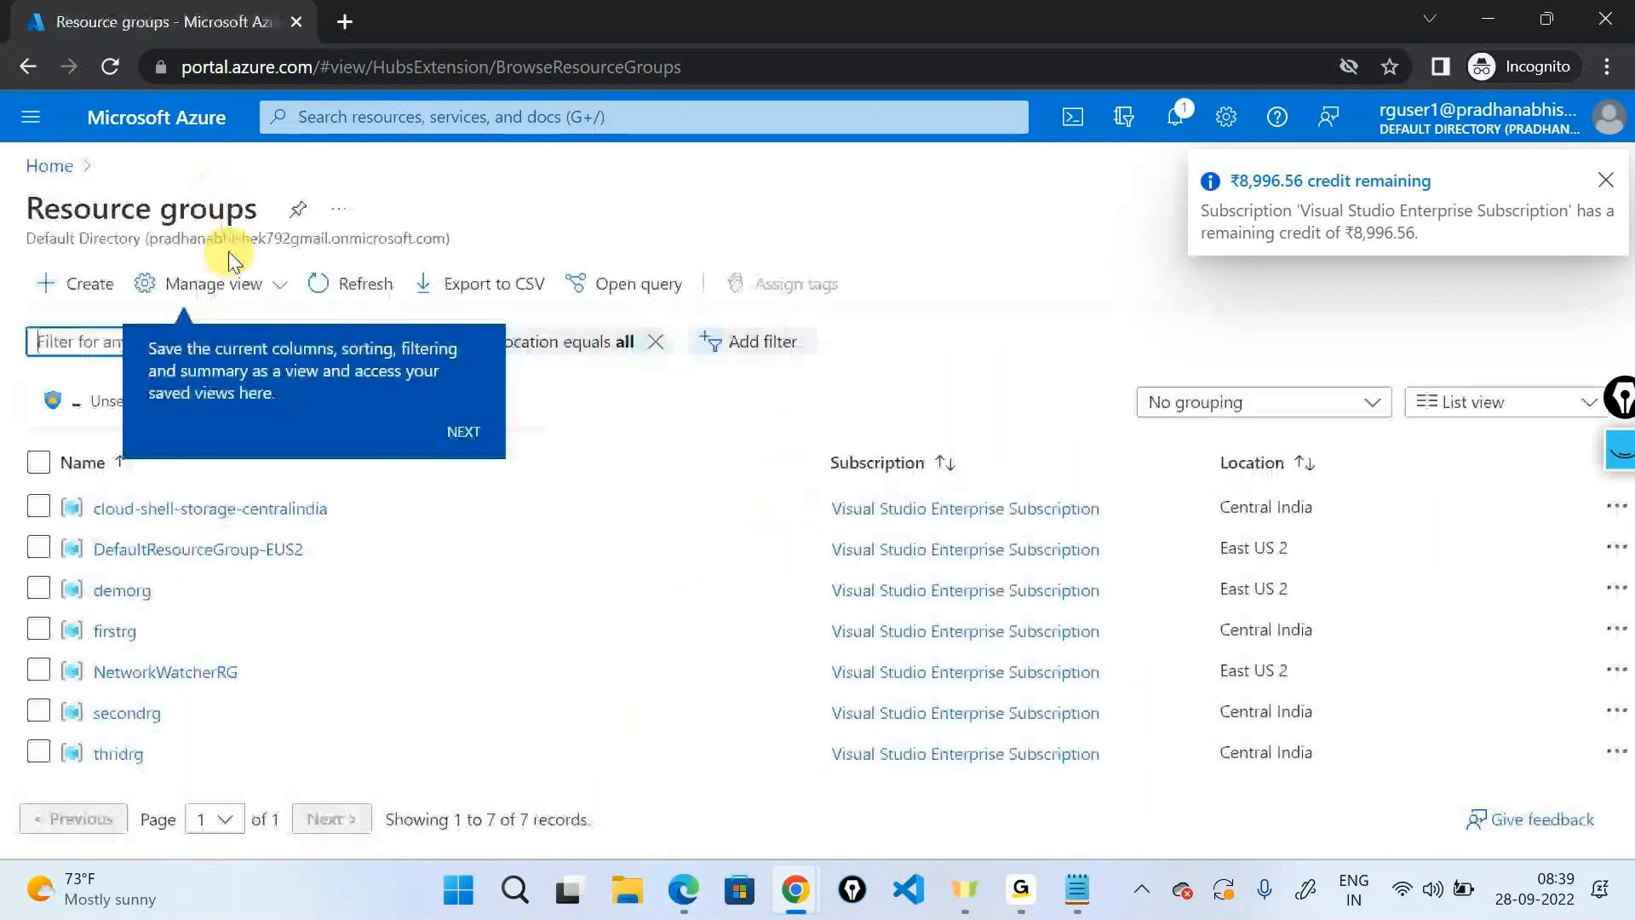
Reload the user's session, answer No to staying signed in, and refresh the resource groups.
left_click(116, 69)
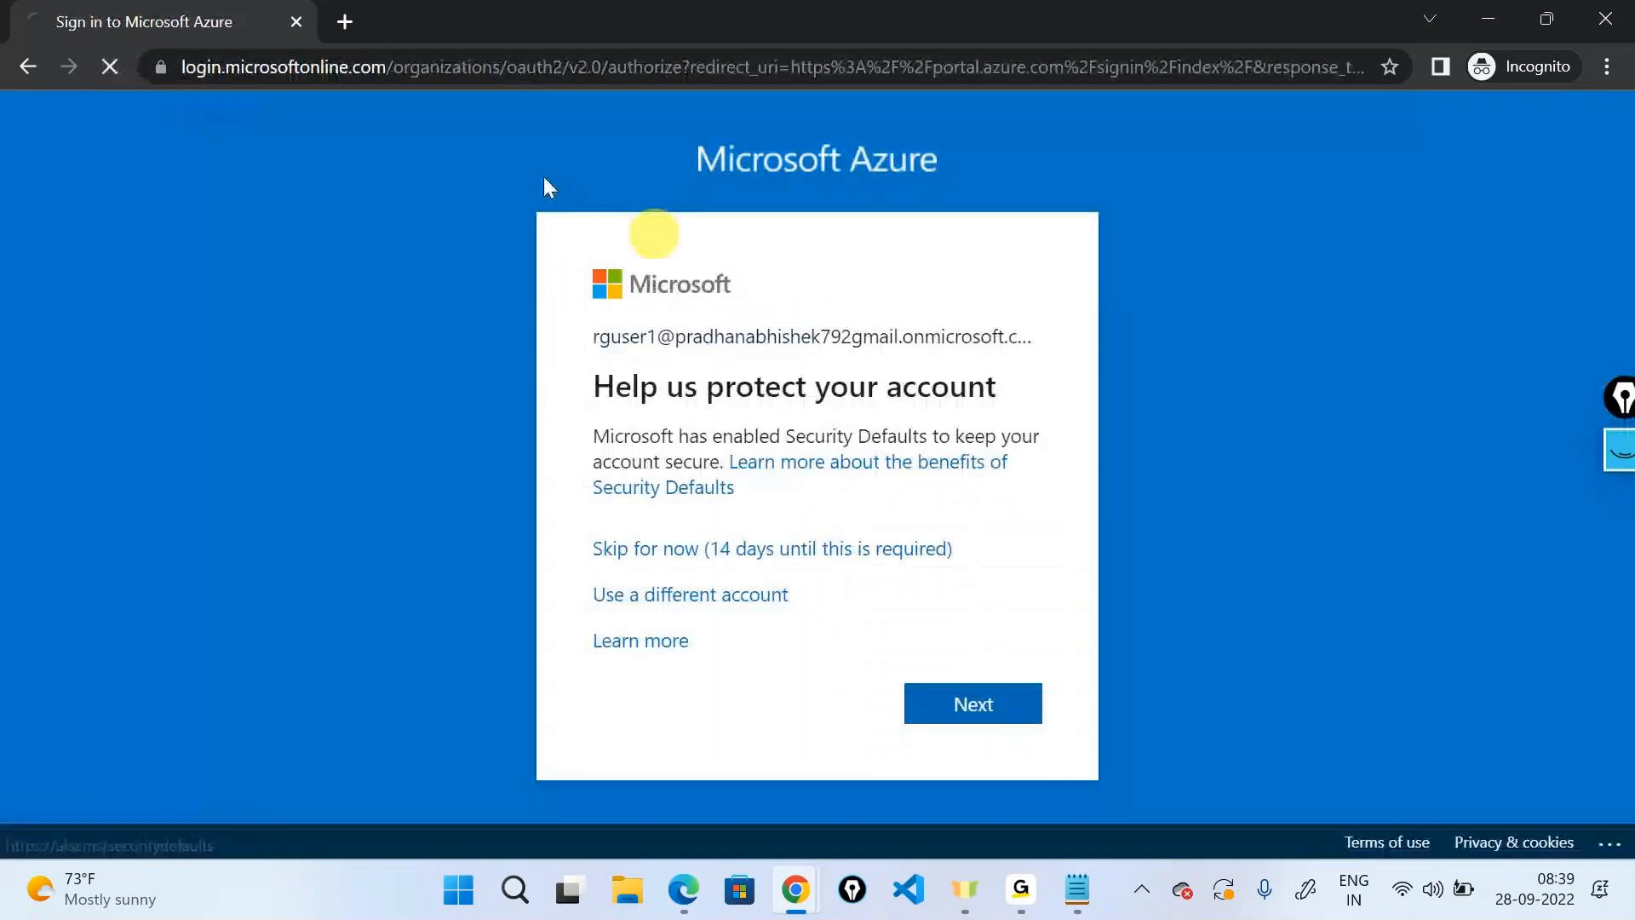
left_click(858, 653)
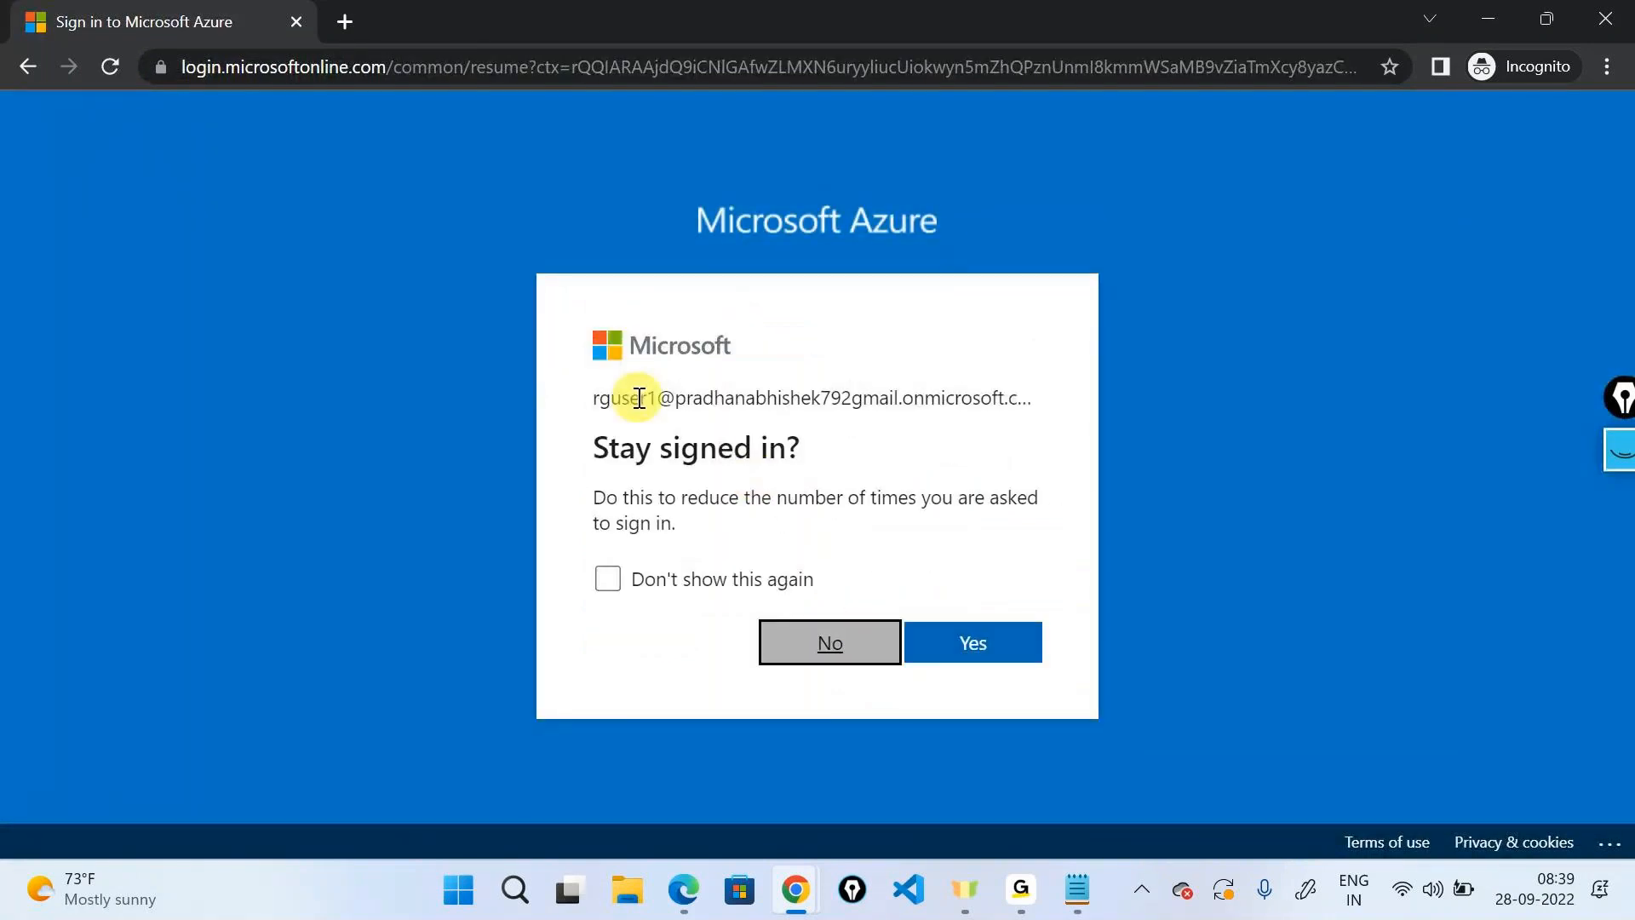
left_click(805, 652)
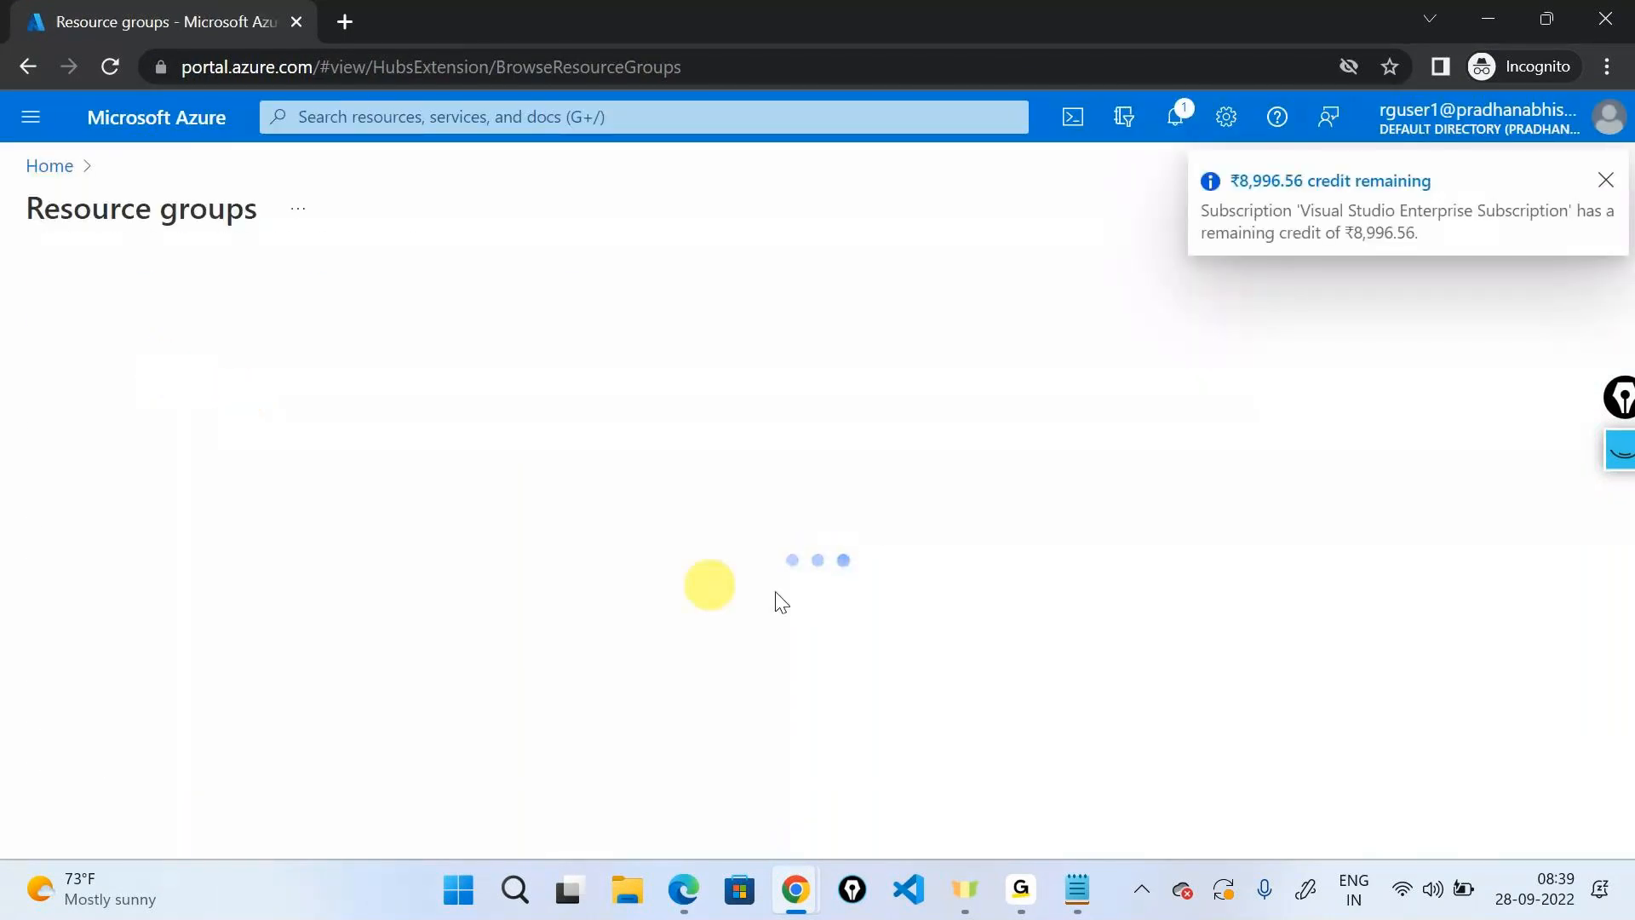
left_click(329, 279)
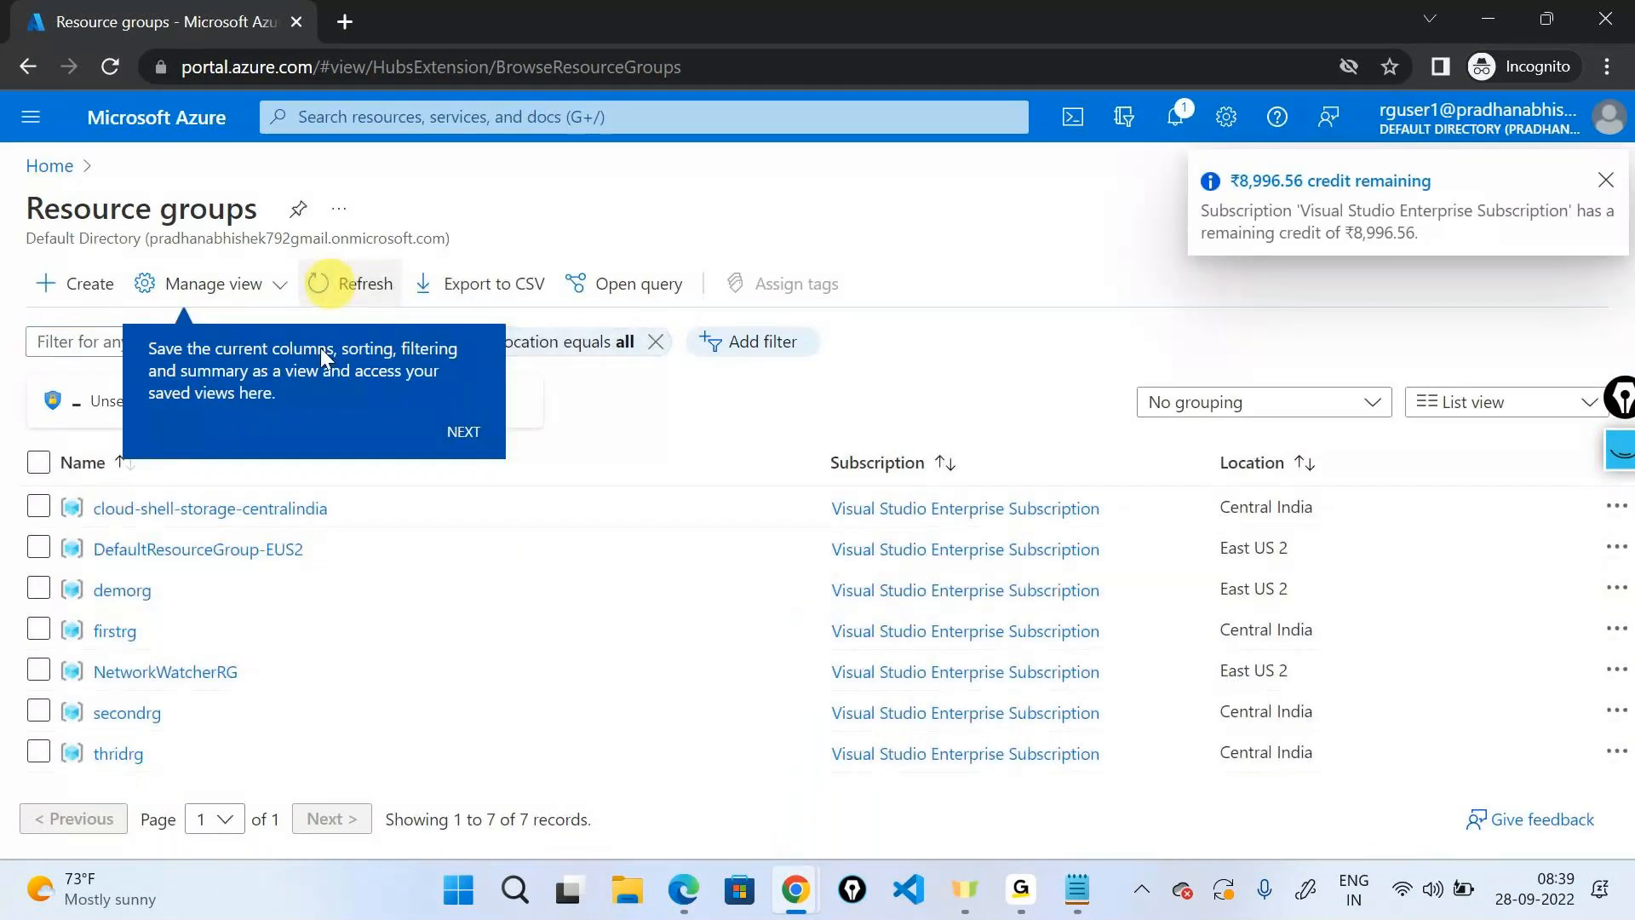
Open thridrg to confirm it also shows No access, then close it.
left_click(127, 751)
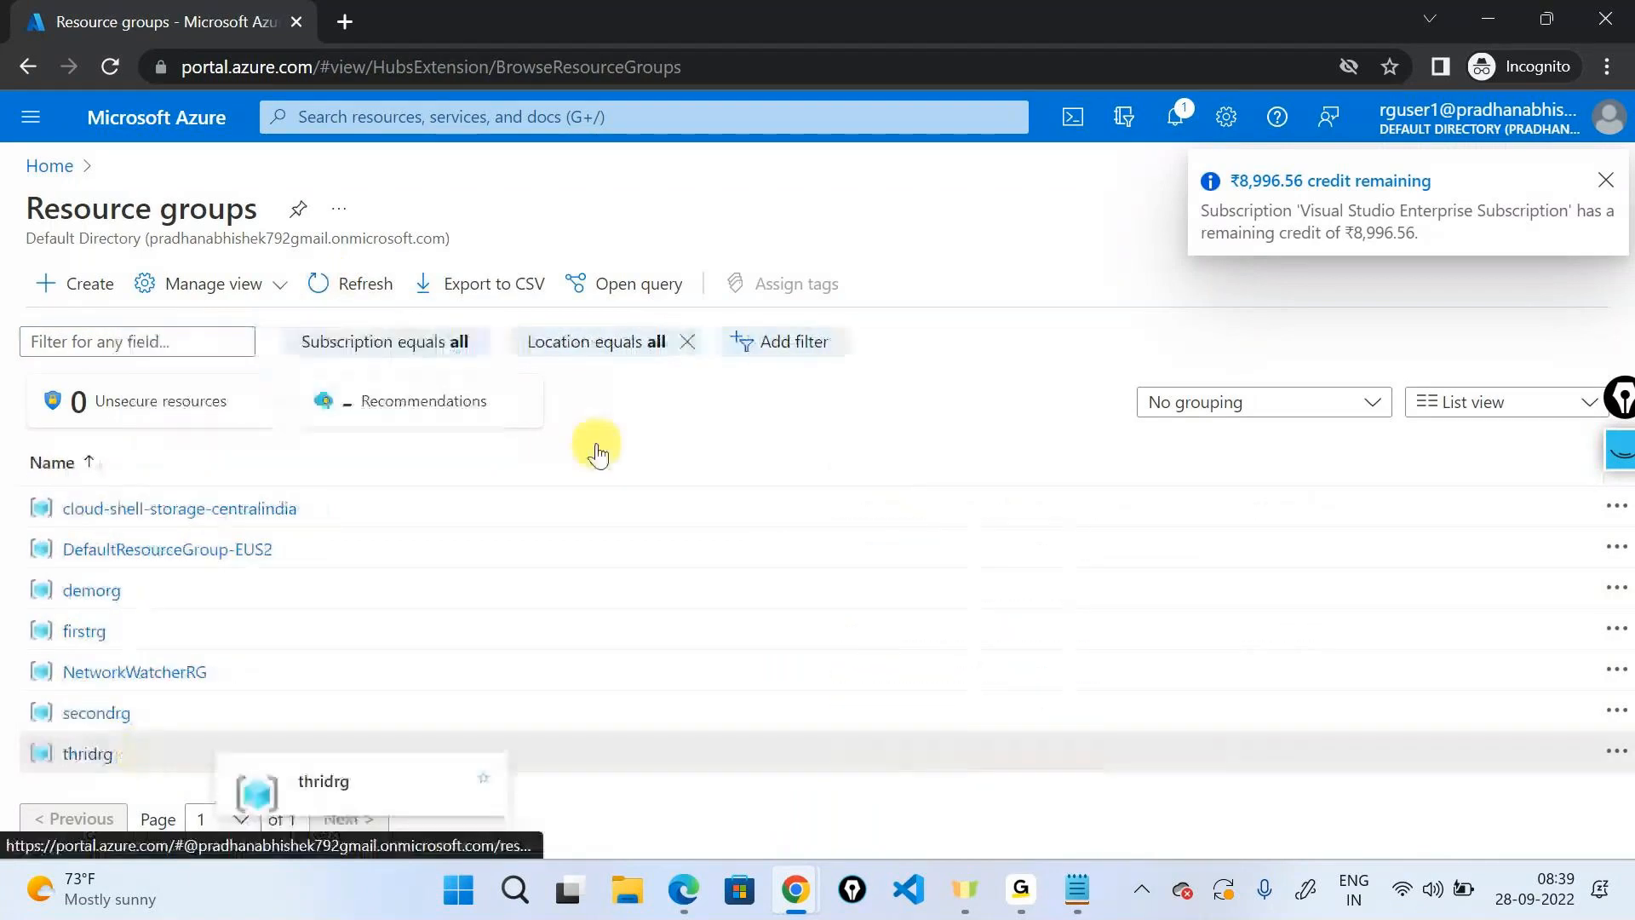
left_click_drag(968, 488, 1095, 487)
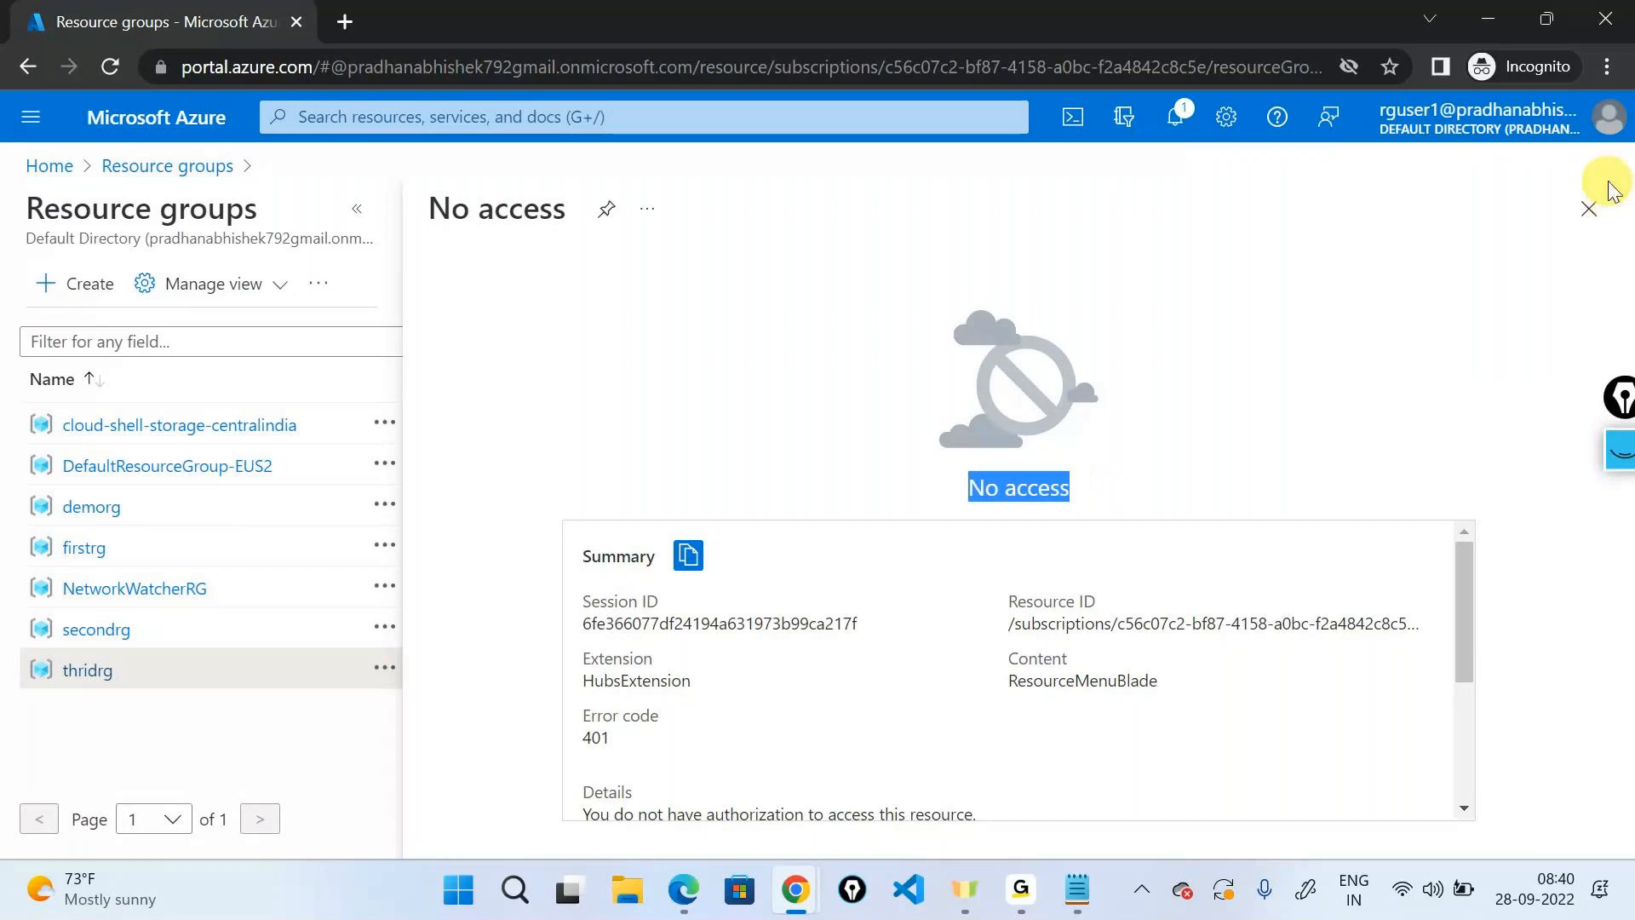
left_click(1589, 209)
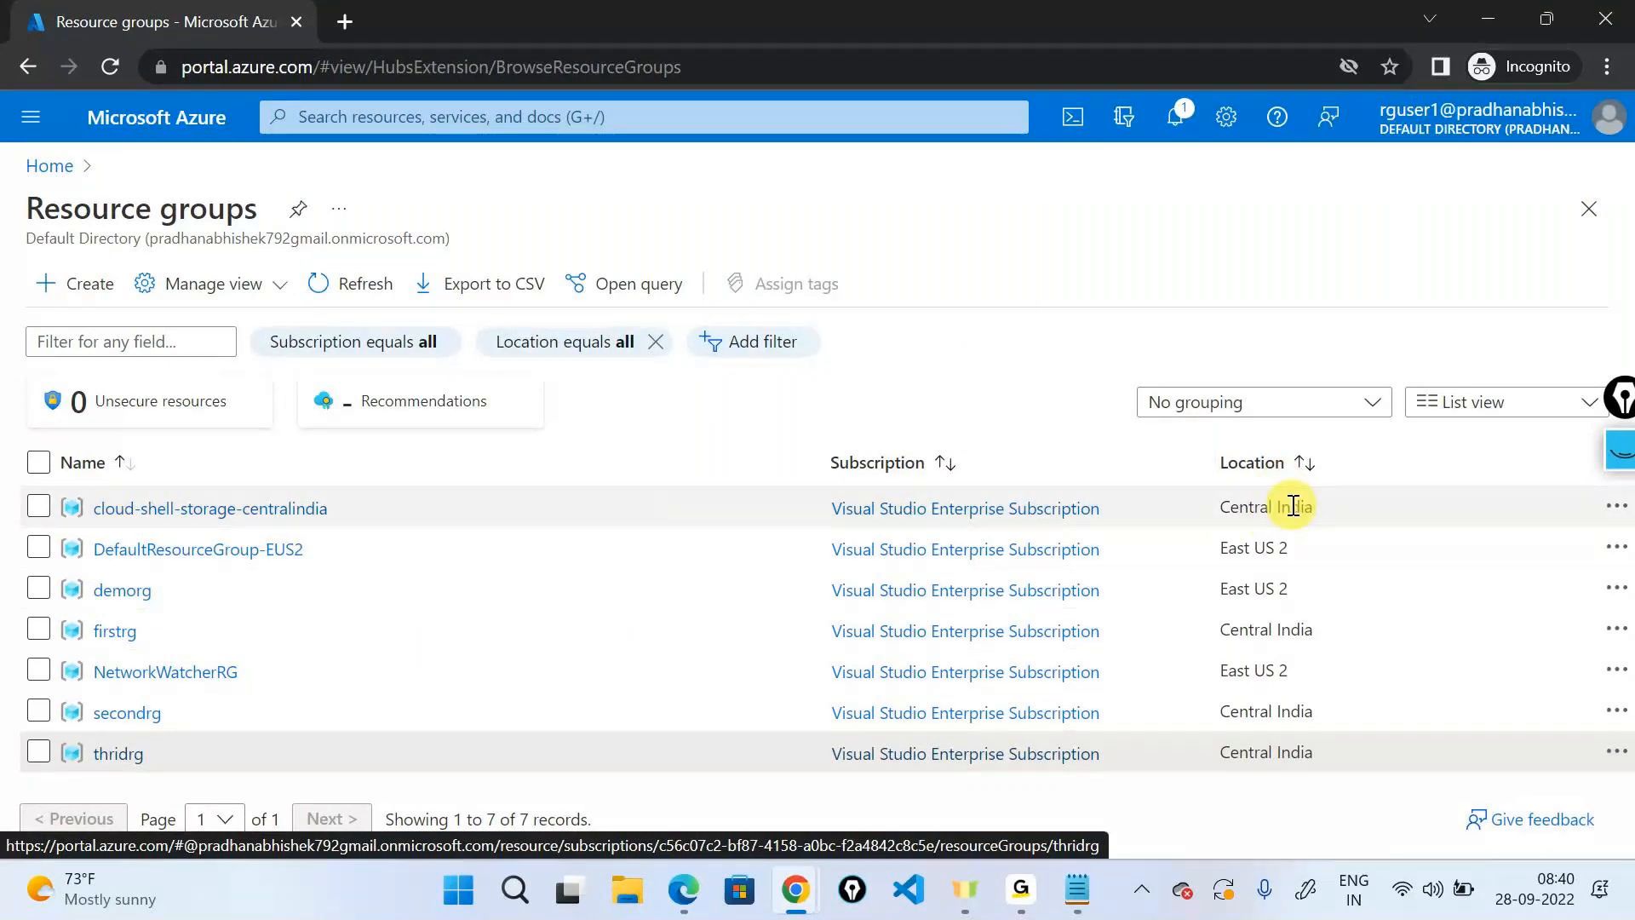
left_click(1500, 120)
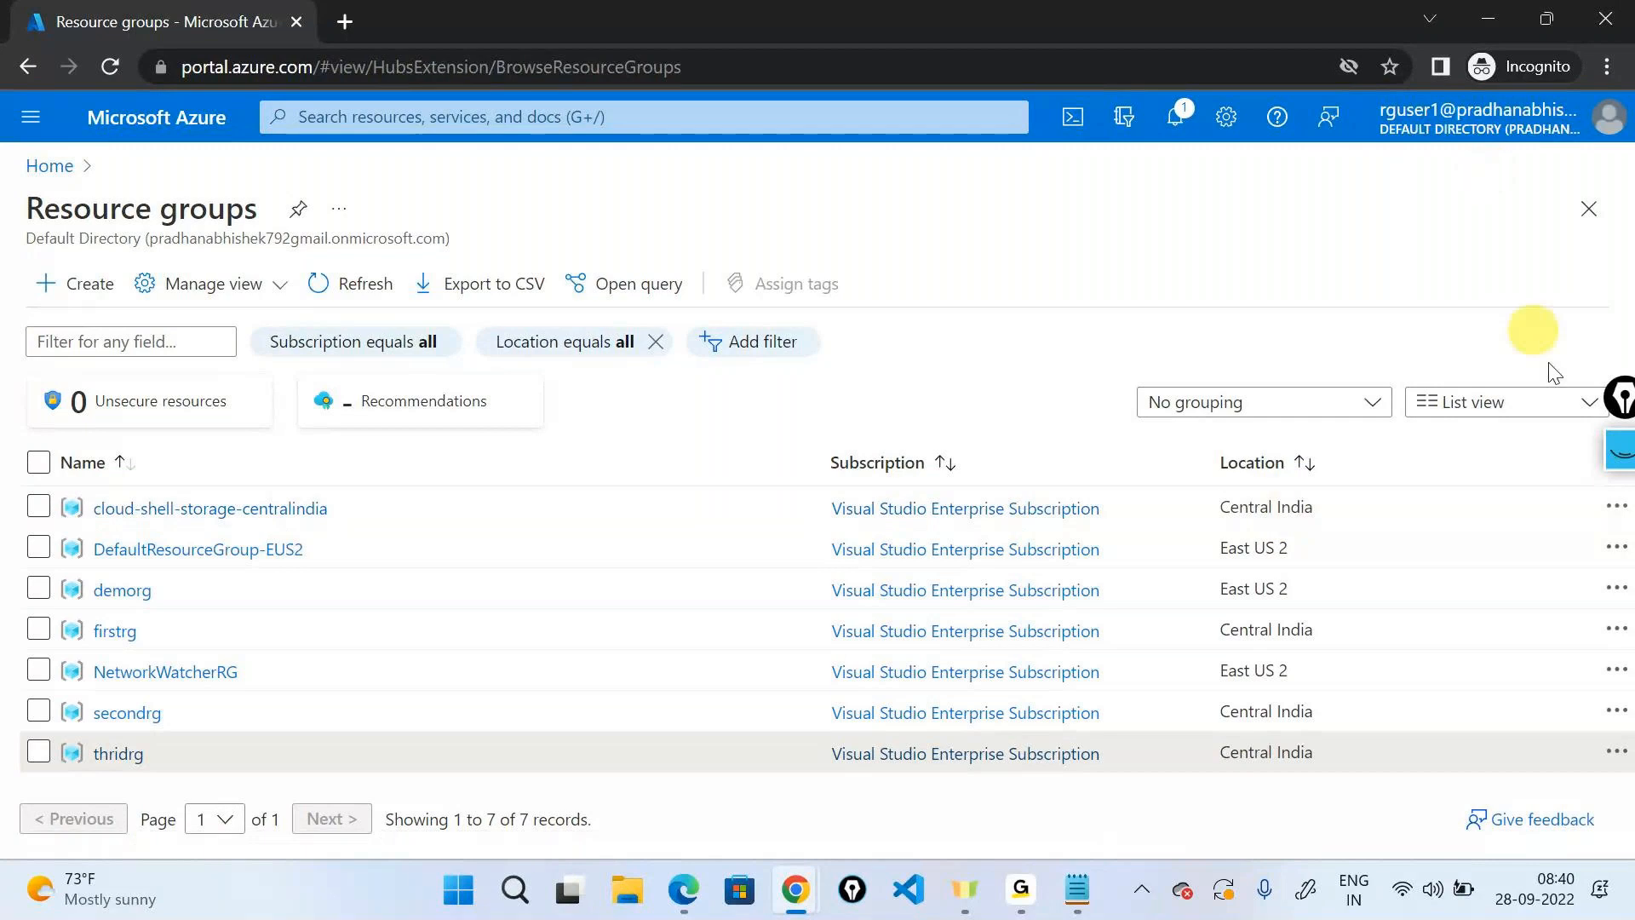
Try signing in with a different account, then close that private window.
left_click(1548, 407)
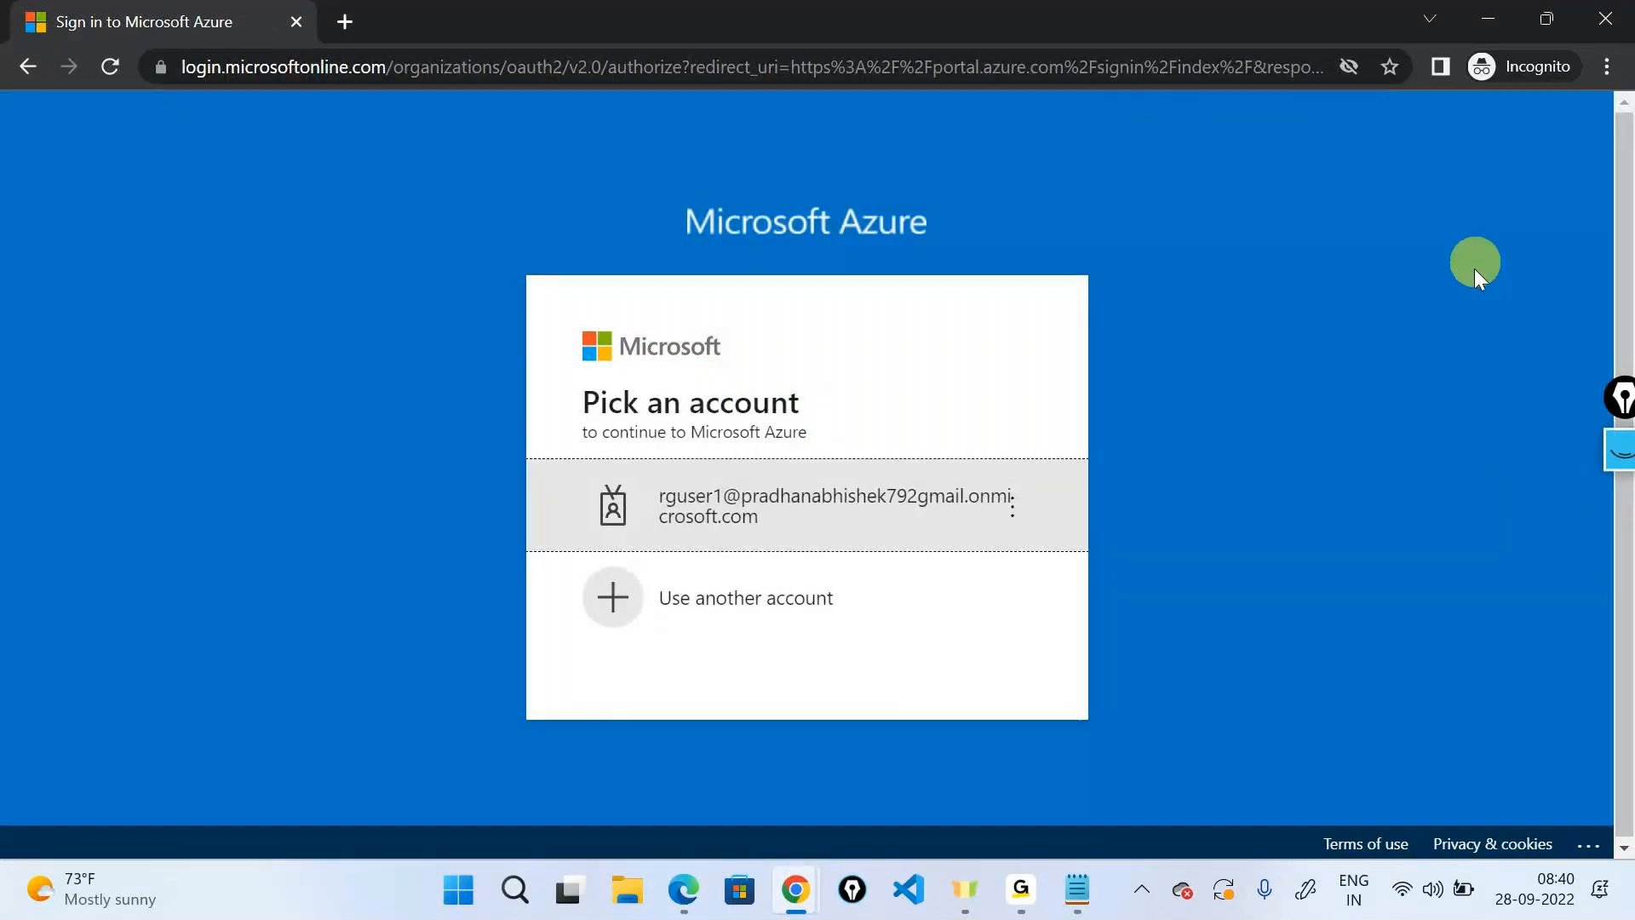
left_click(1011, 507)
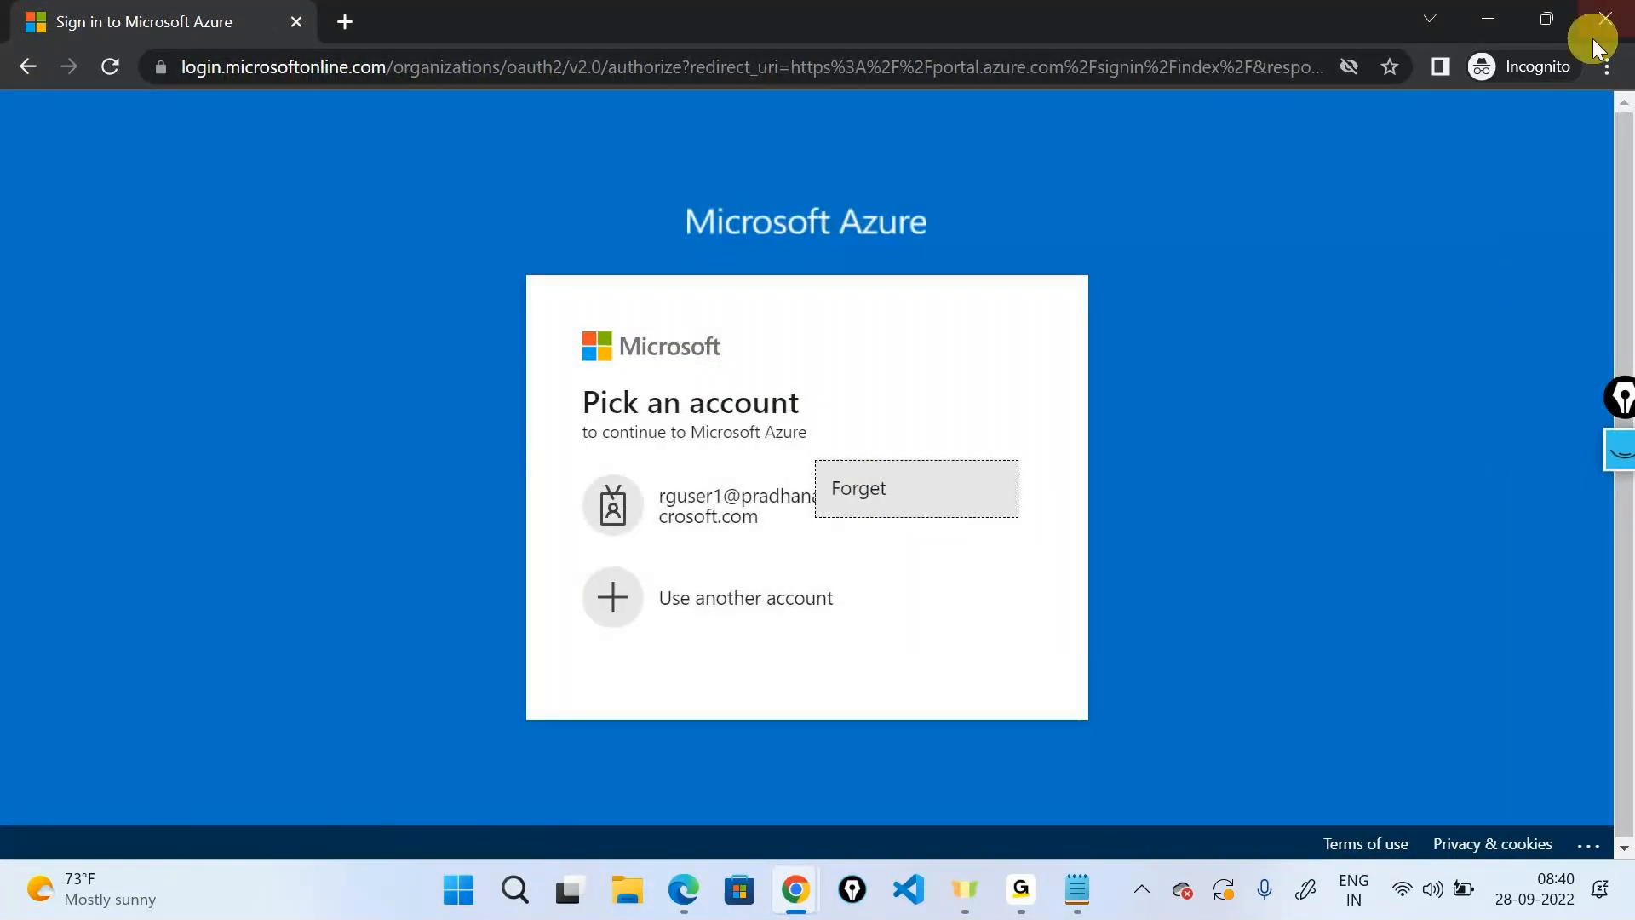
left_click(709, 599)
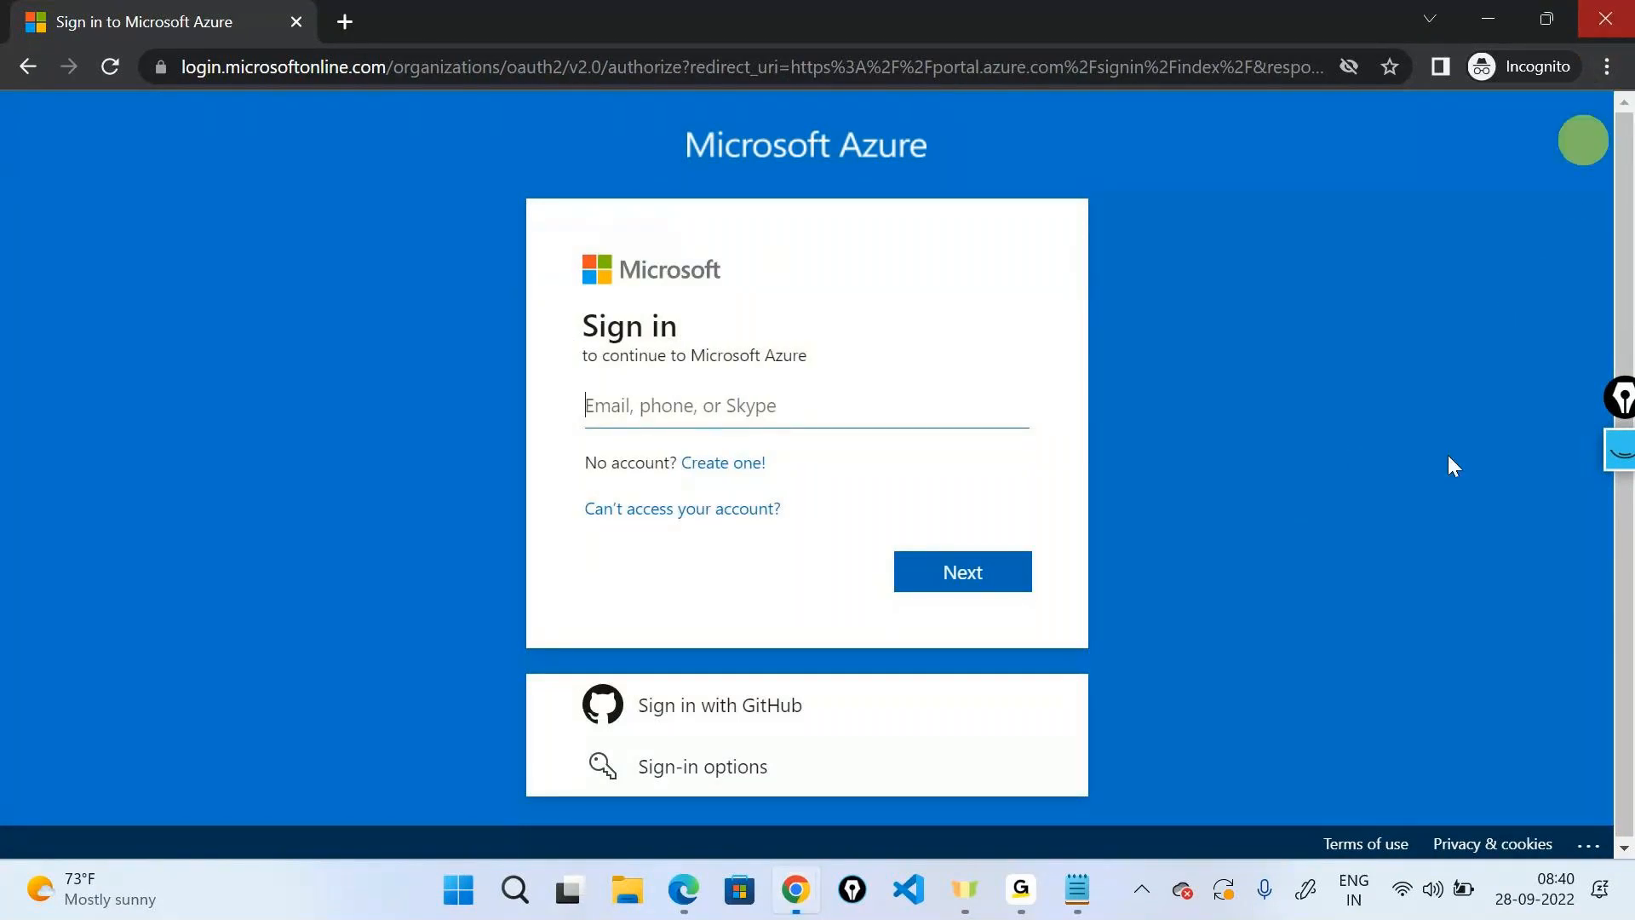
left_click(1605, 19)
Open a new incognito window and load portal.azure.com/#home.
left_click(1606, 67)
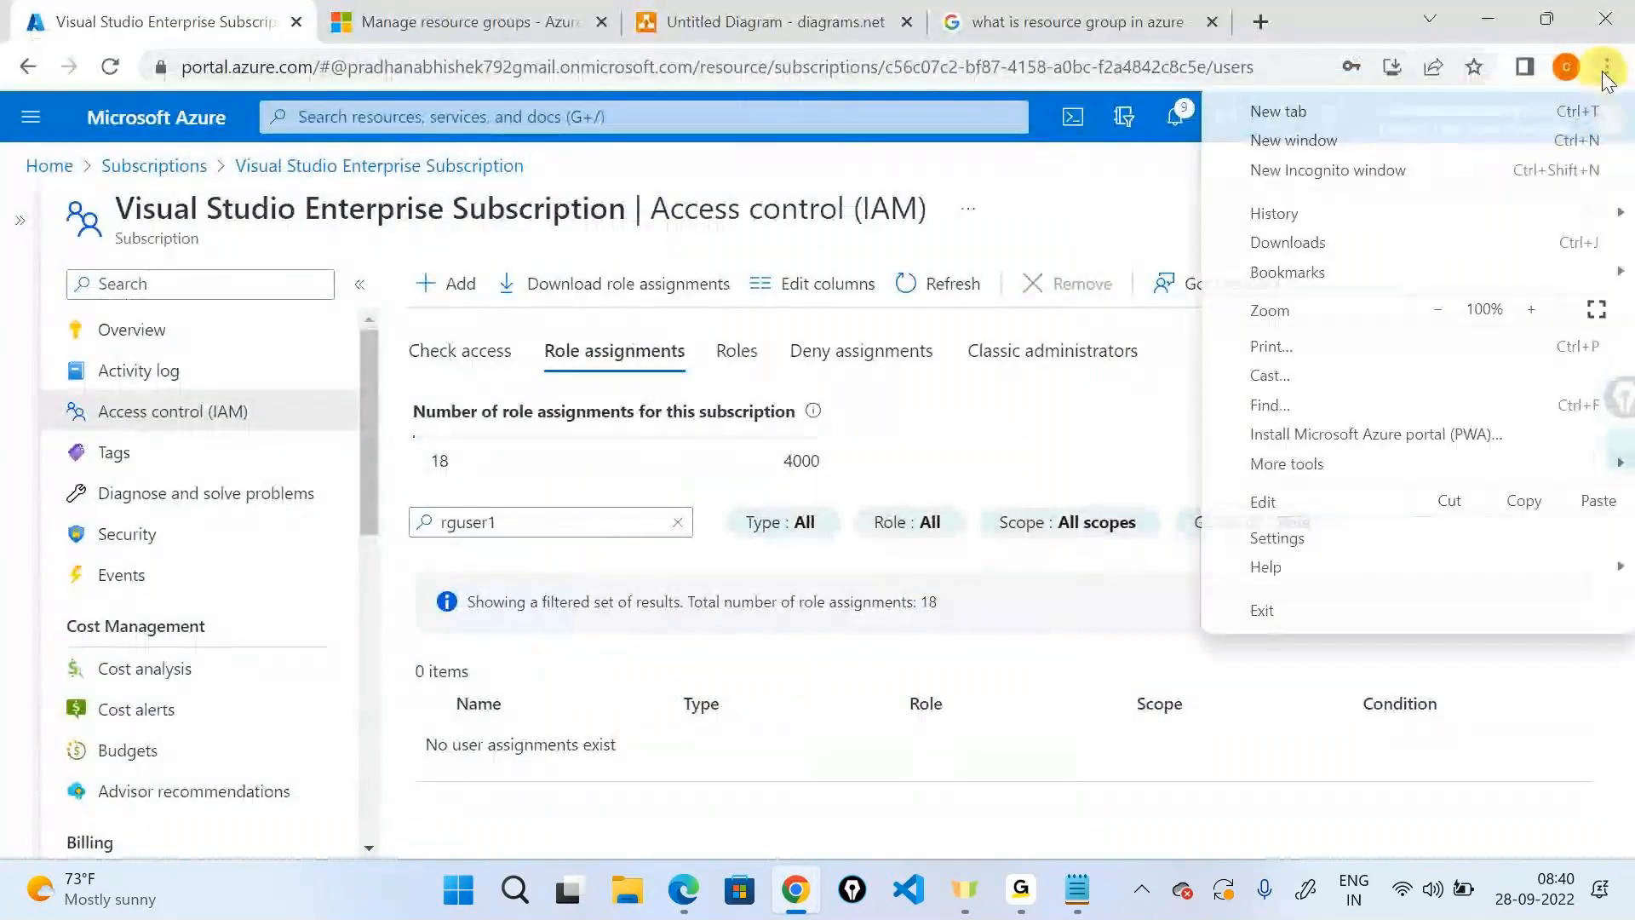
left_click(1494, 169)
type("portal.azure.com/#home")
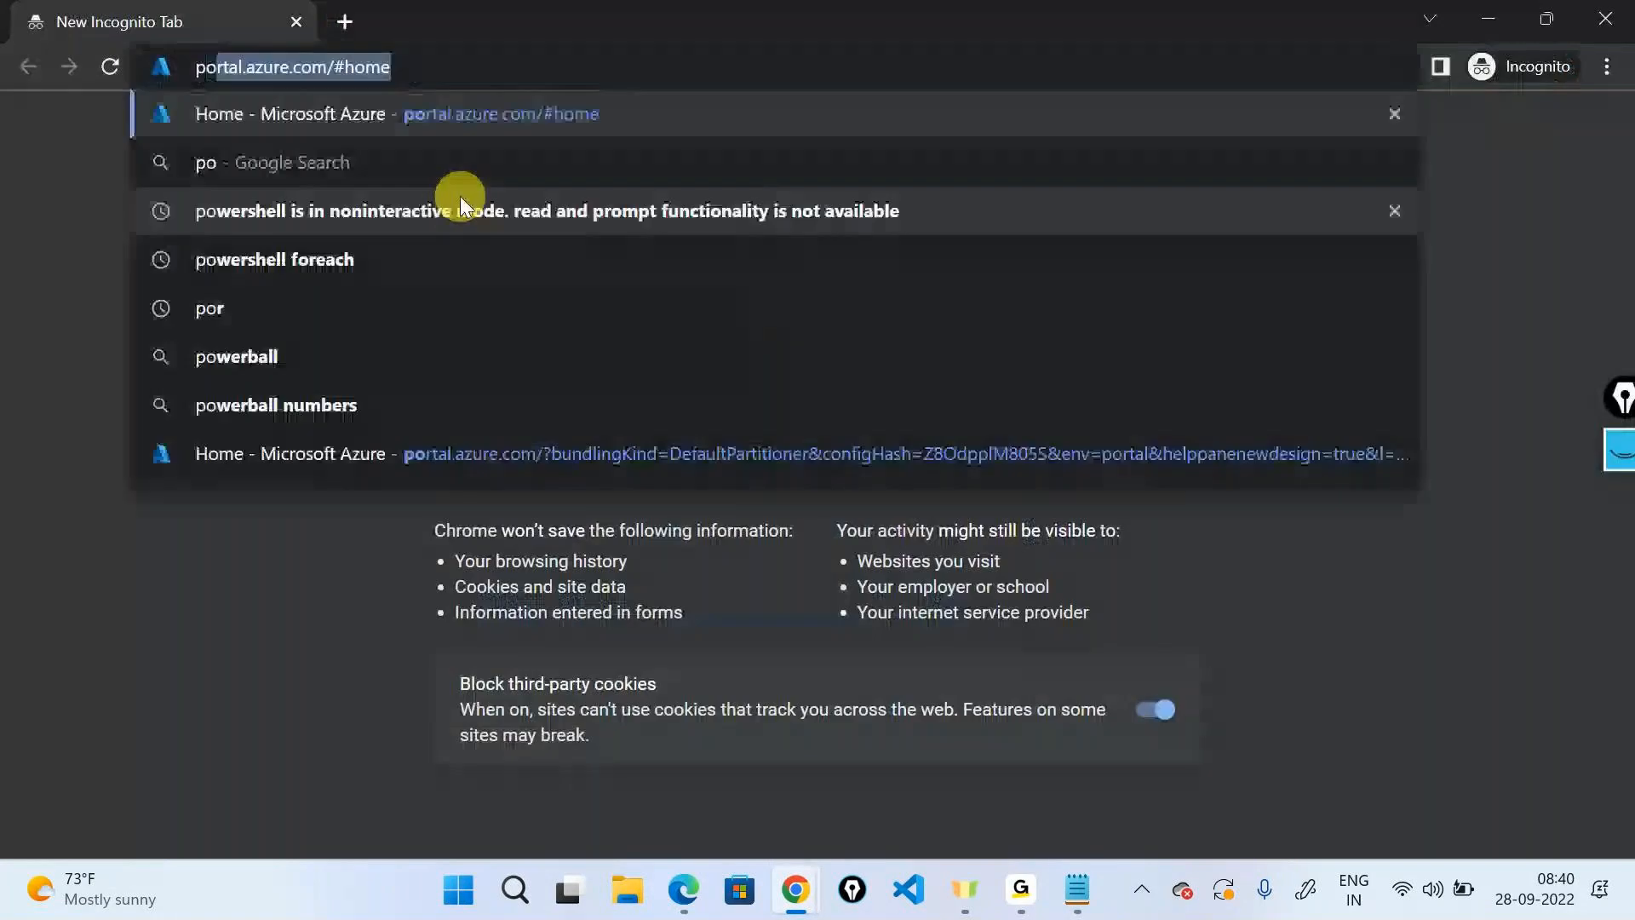
key("Right")
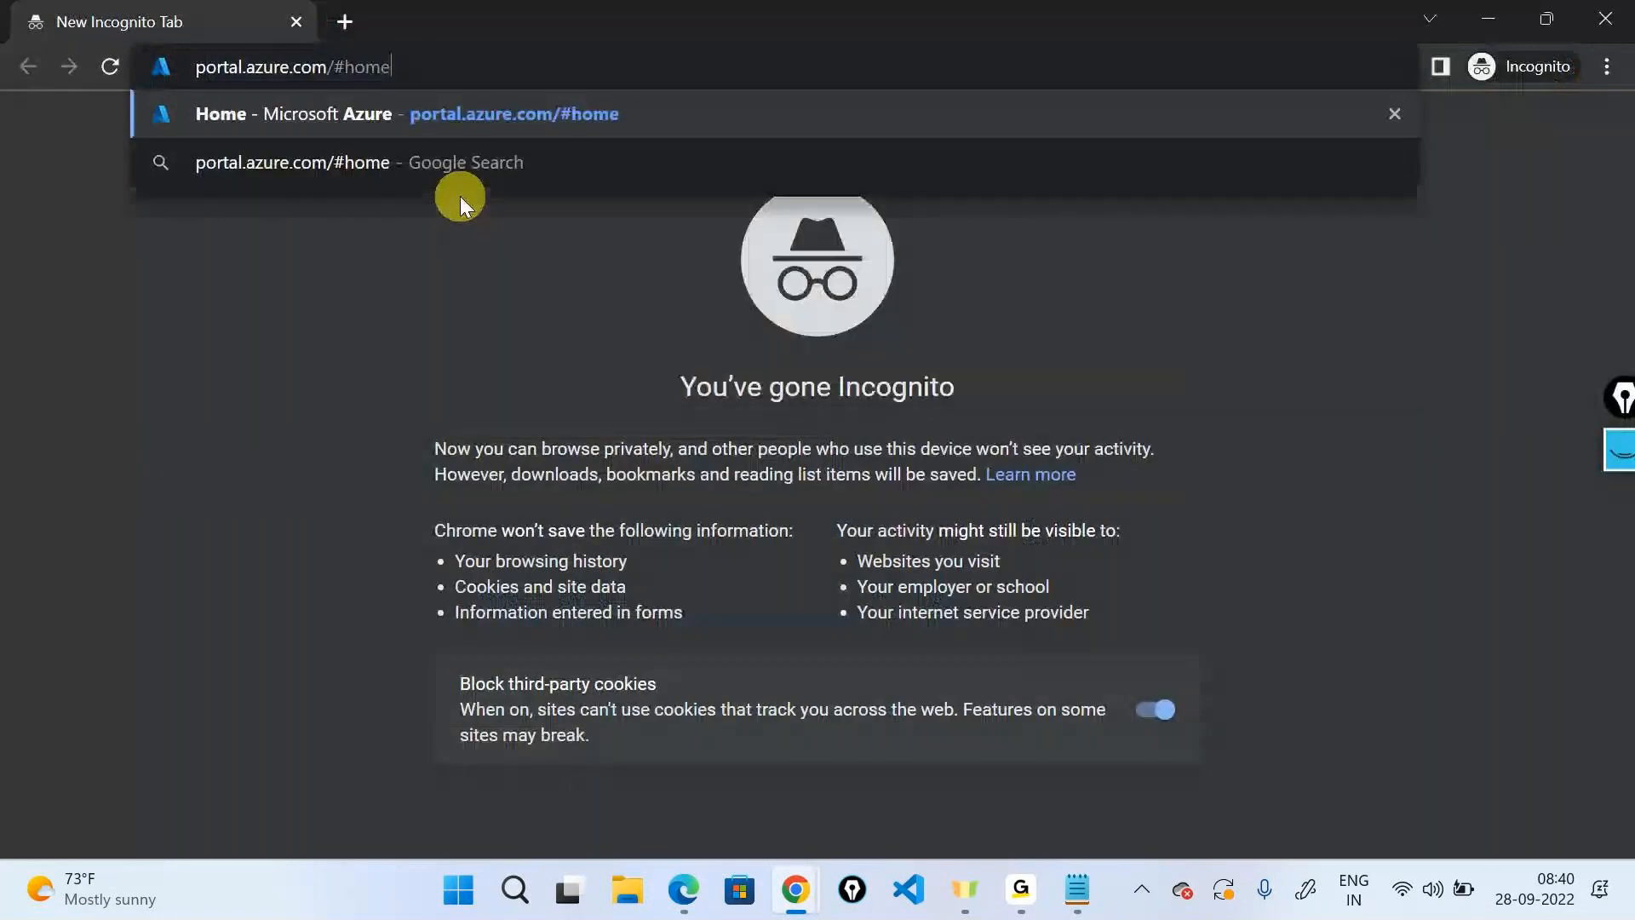
key("Return")
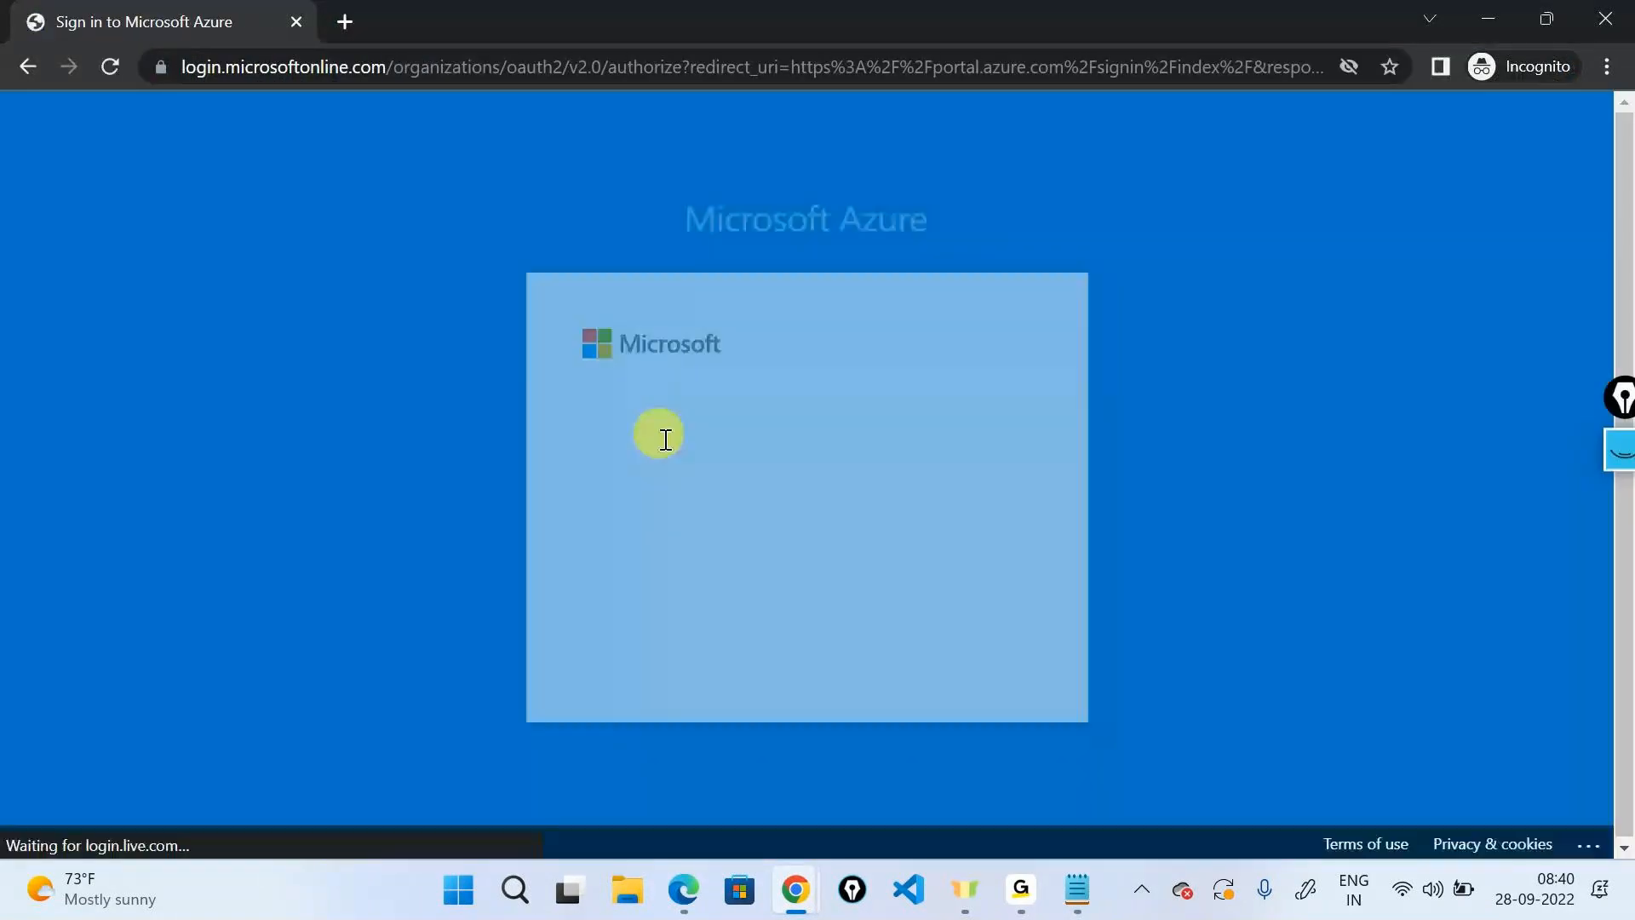
Sign in with the test user's e-mail and password, skip security setup, and decline staying signed in.
key("ctrl+v")
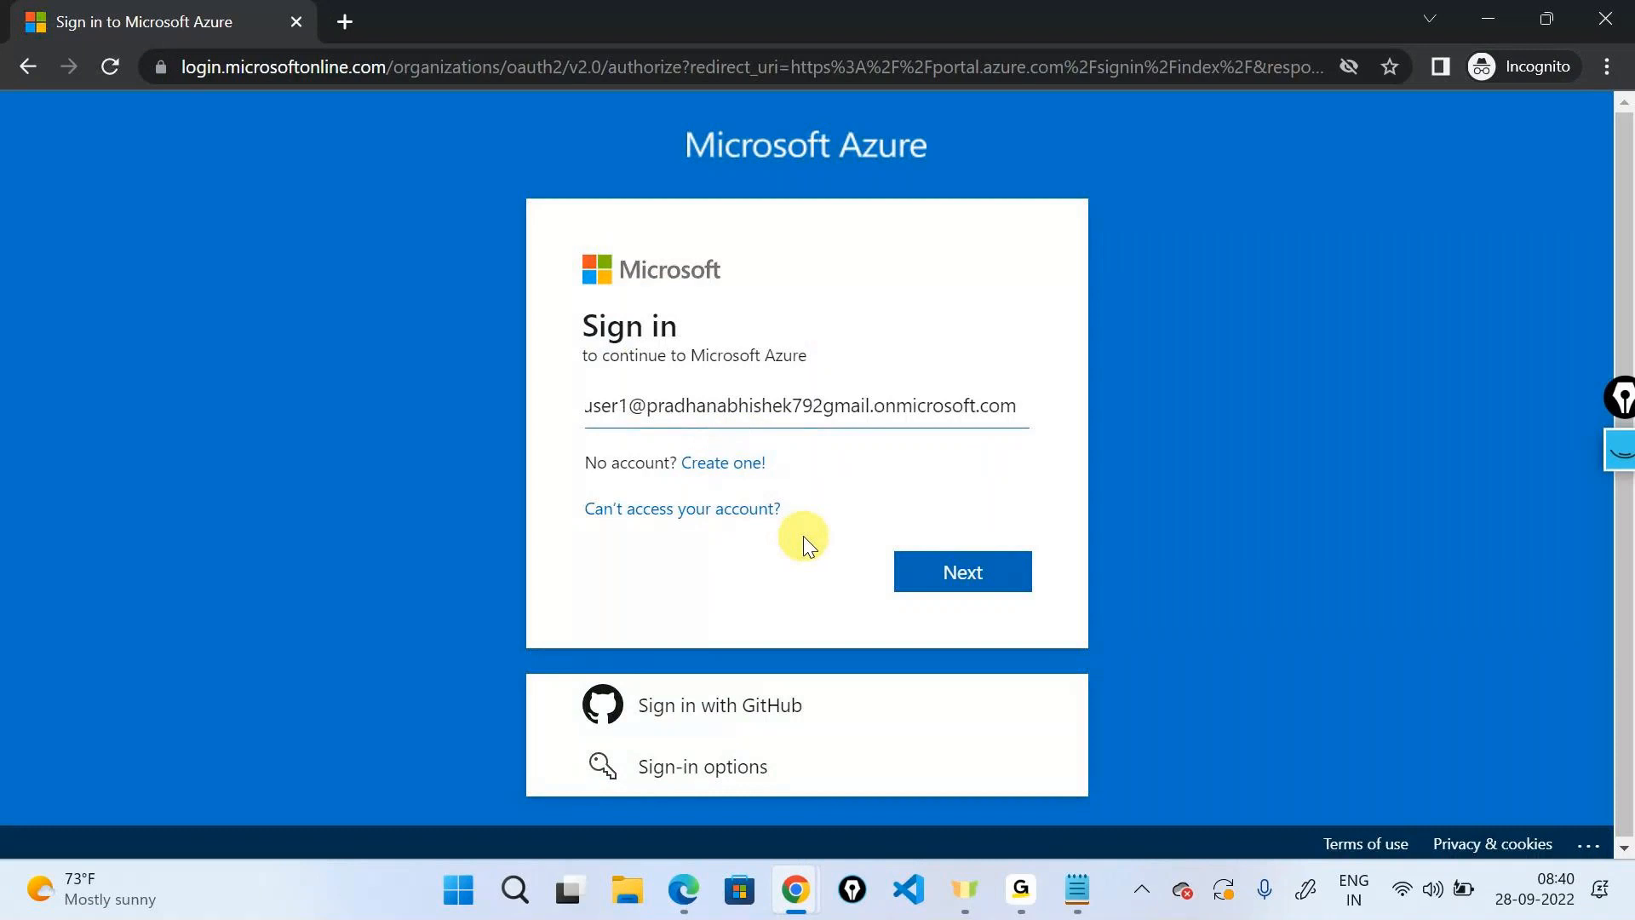
left_click(912, 565)
type("***")
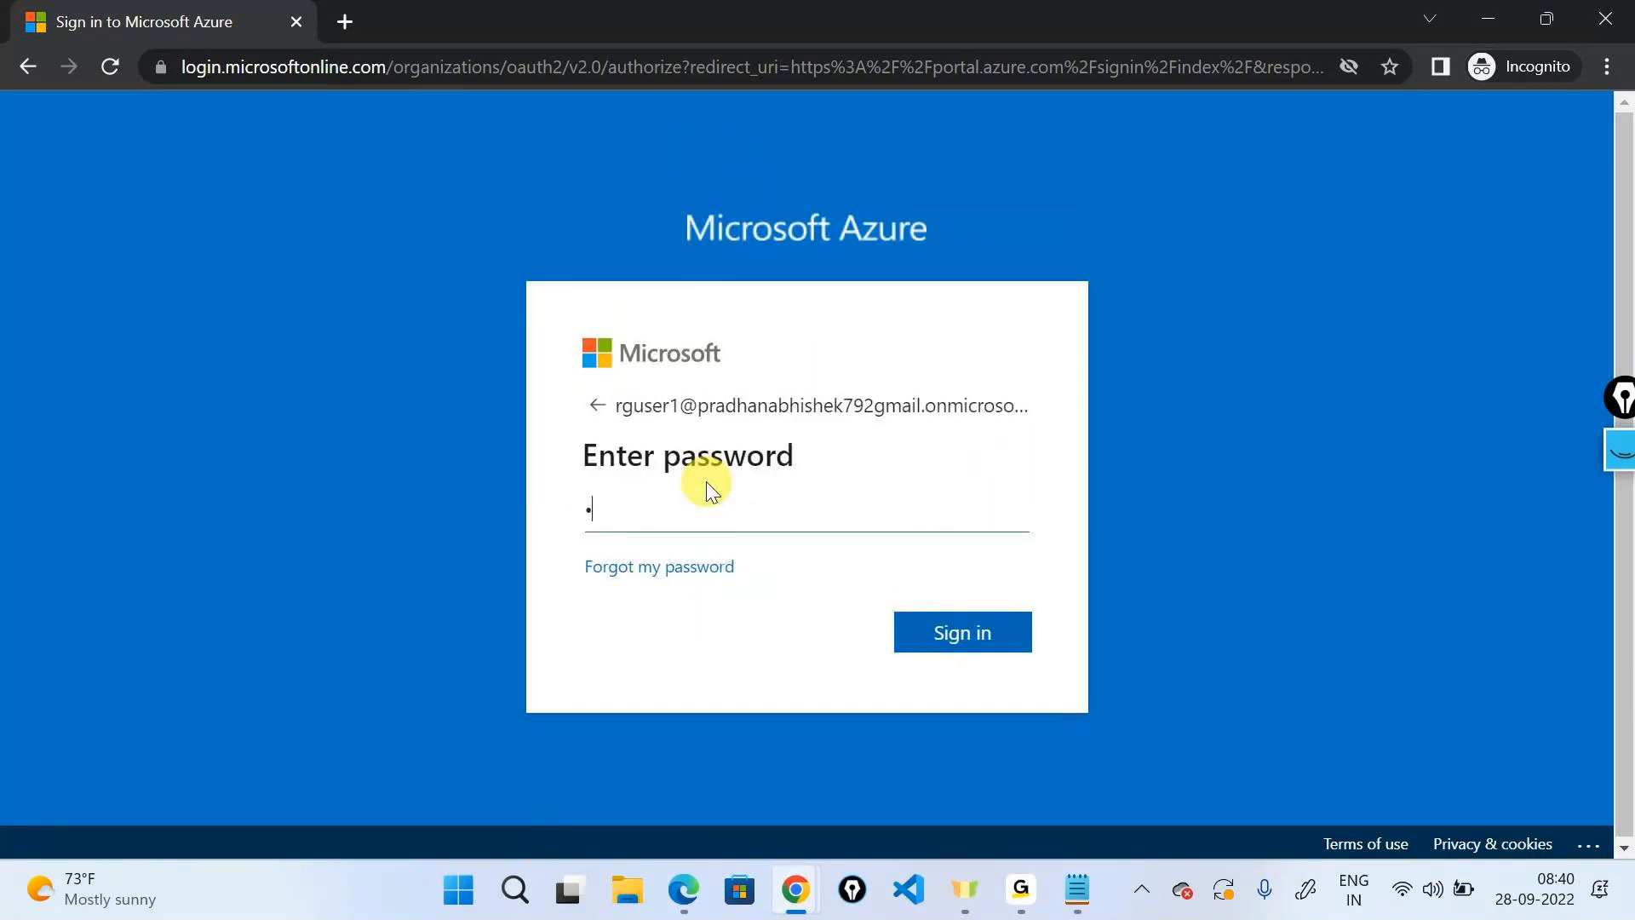
key("BackSpace")
key("BackSpace")
type("**********")
key("Return")
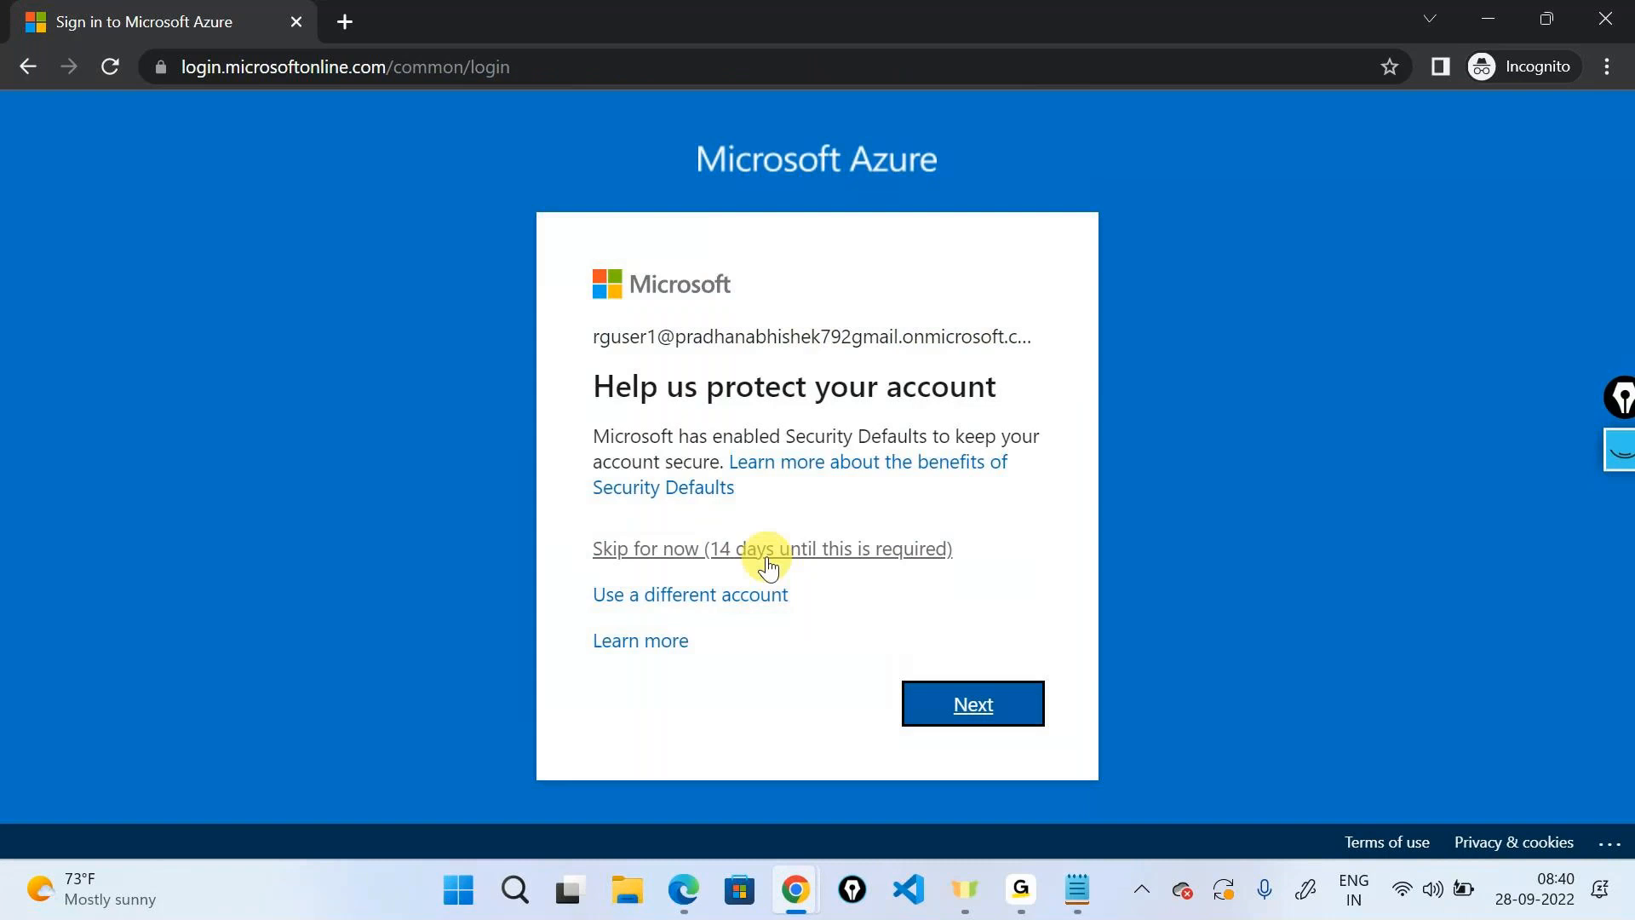
left_click(729, 550)
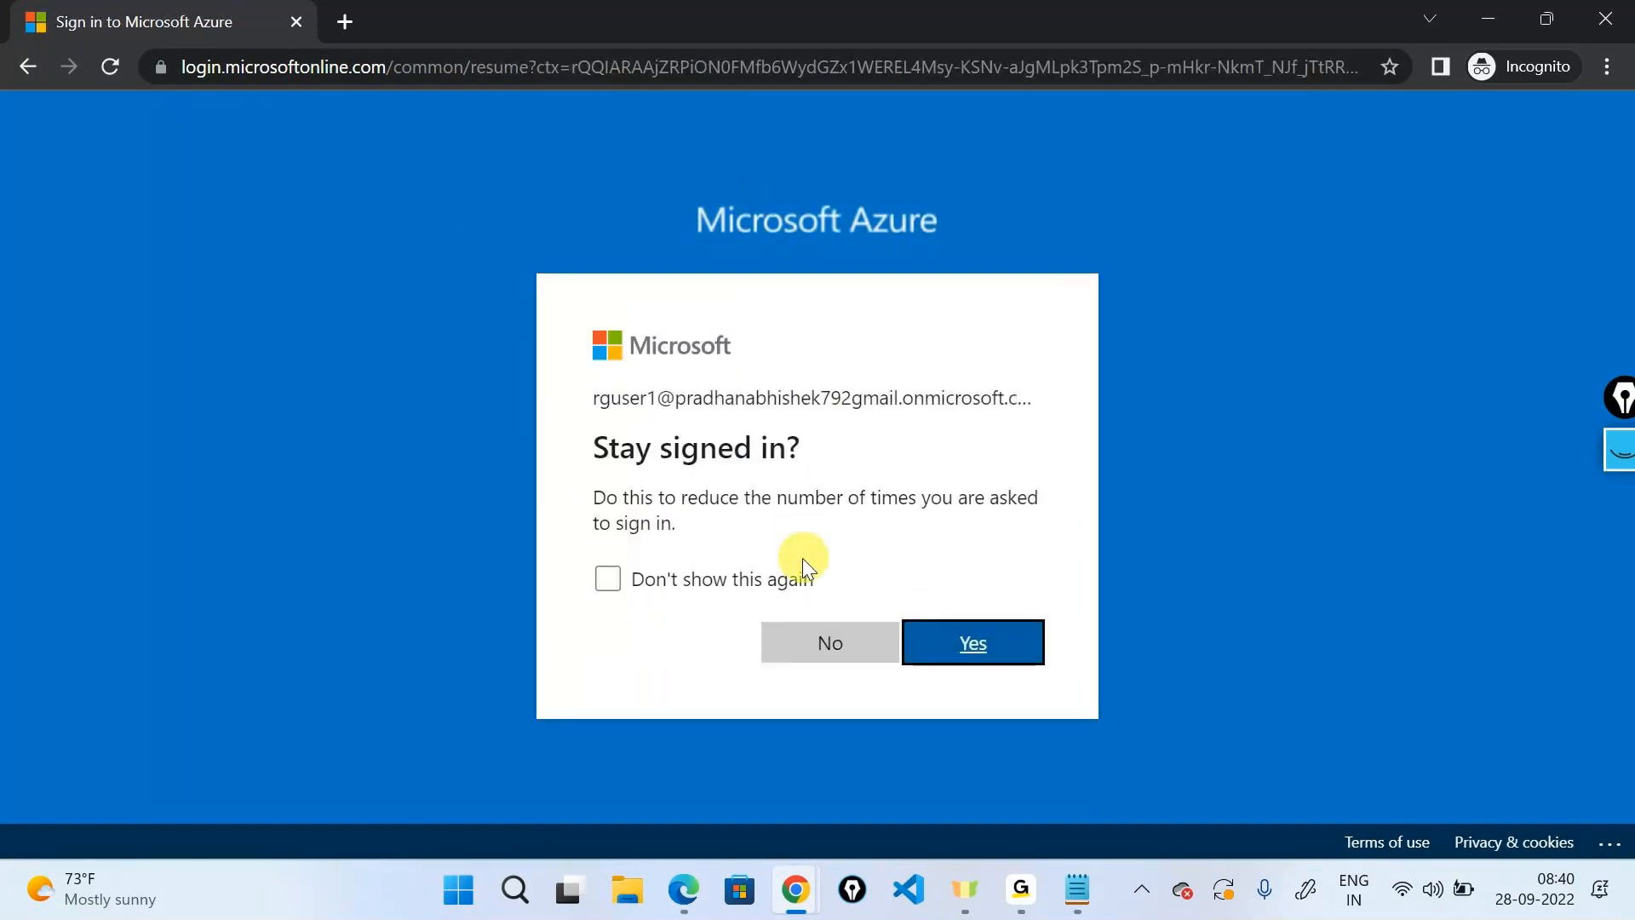
left_click(817, 641)
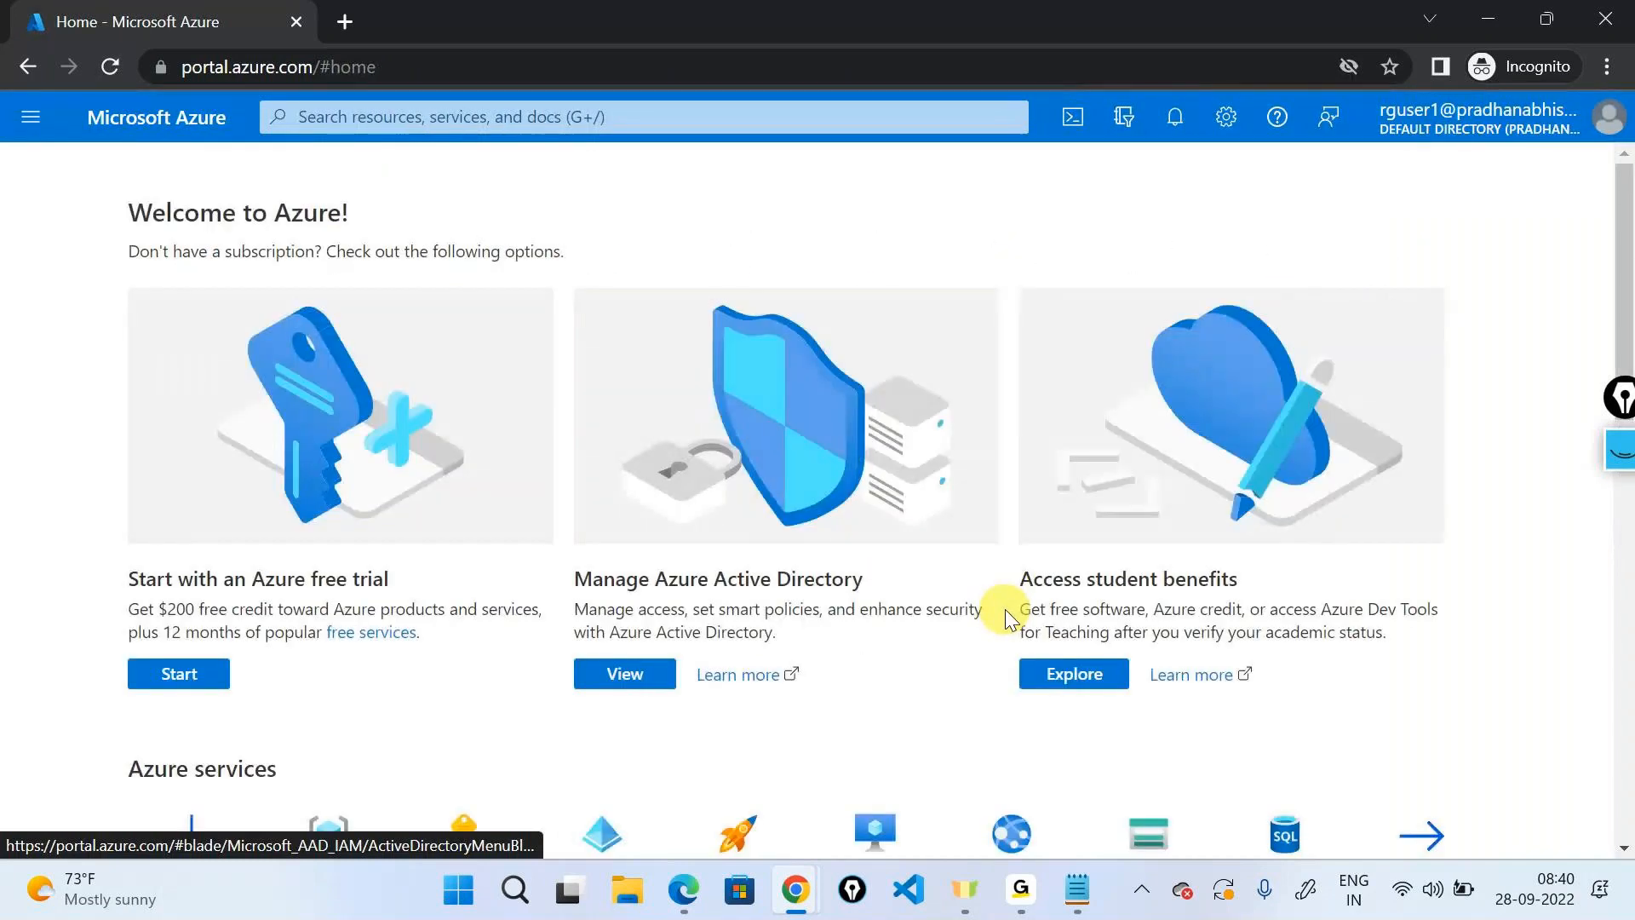
Search for Resource groups, then Subscriptions, confirming the user has no permission to view subscriptions.
left_click(646, 120)
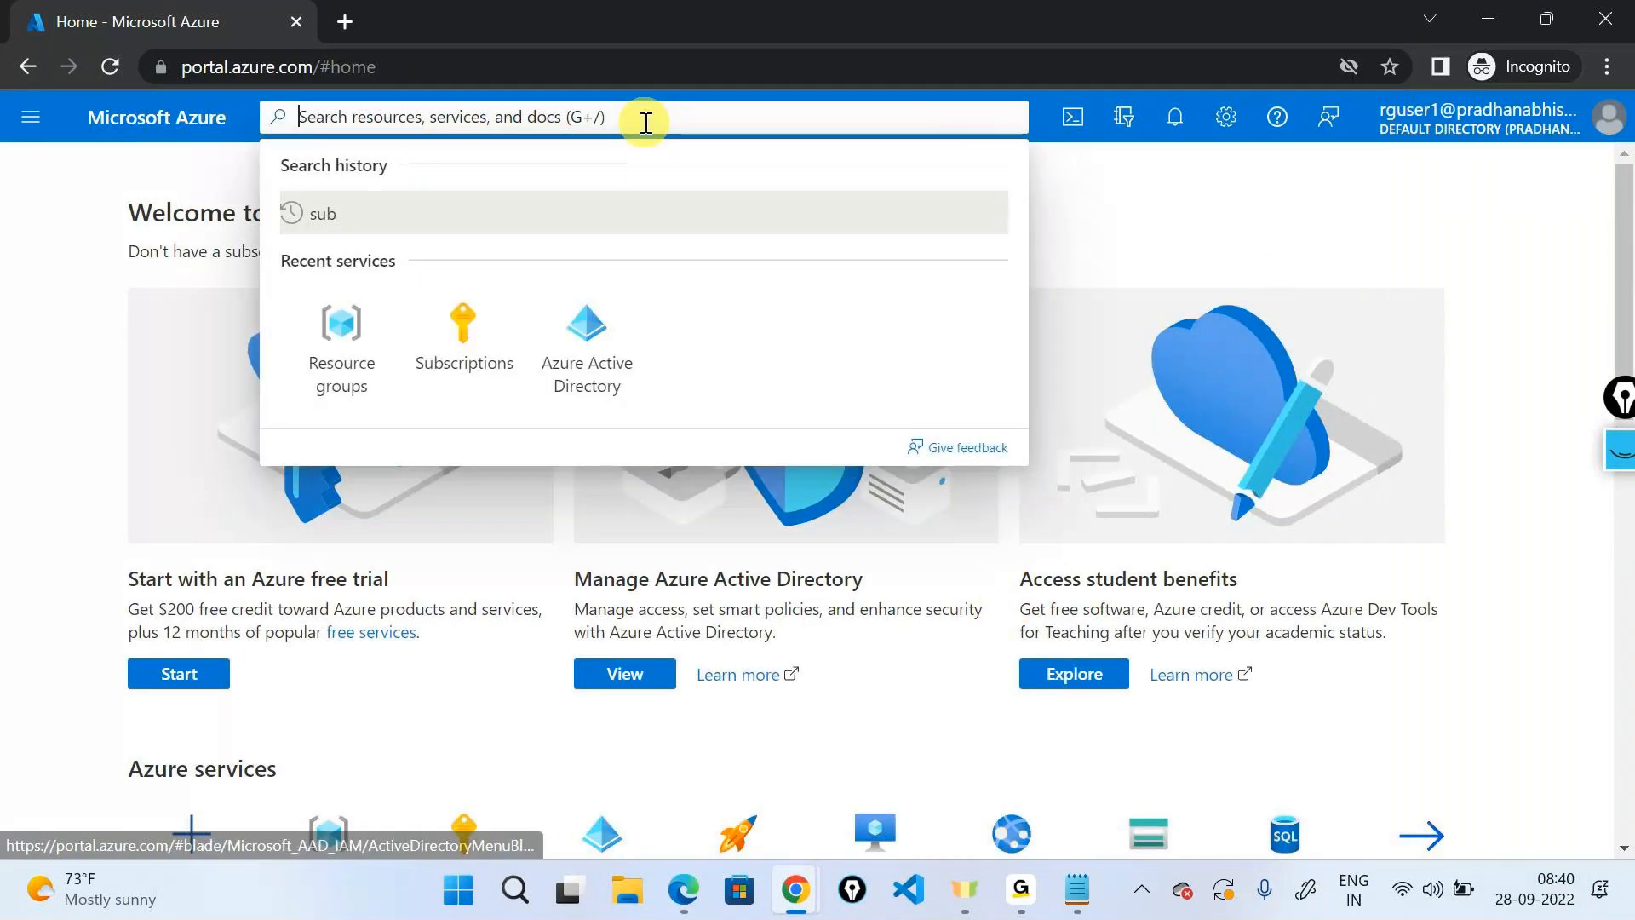
left_click(343, 345)
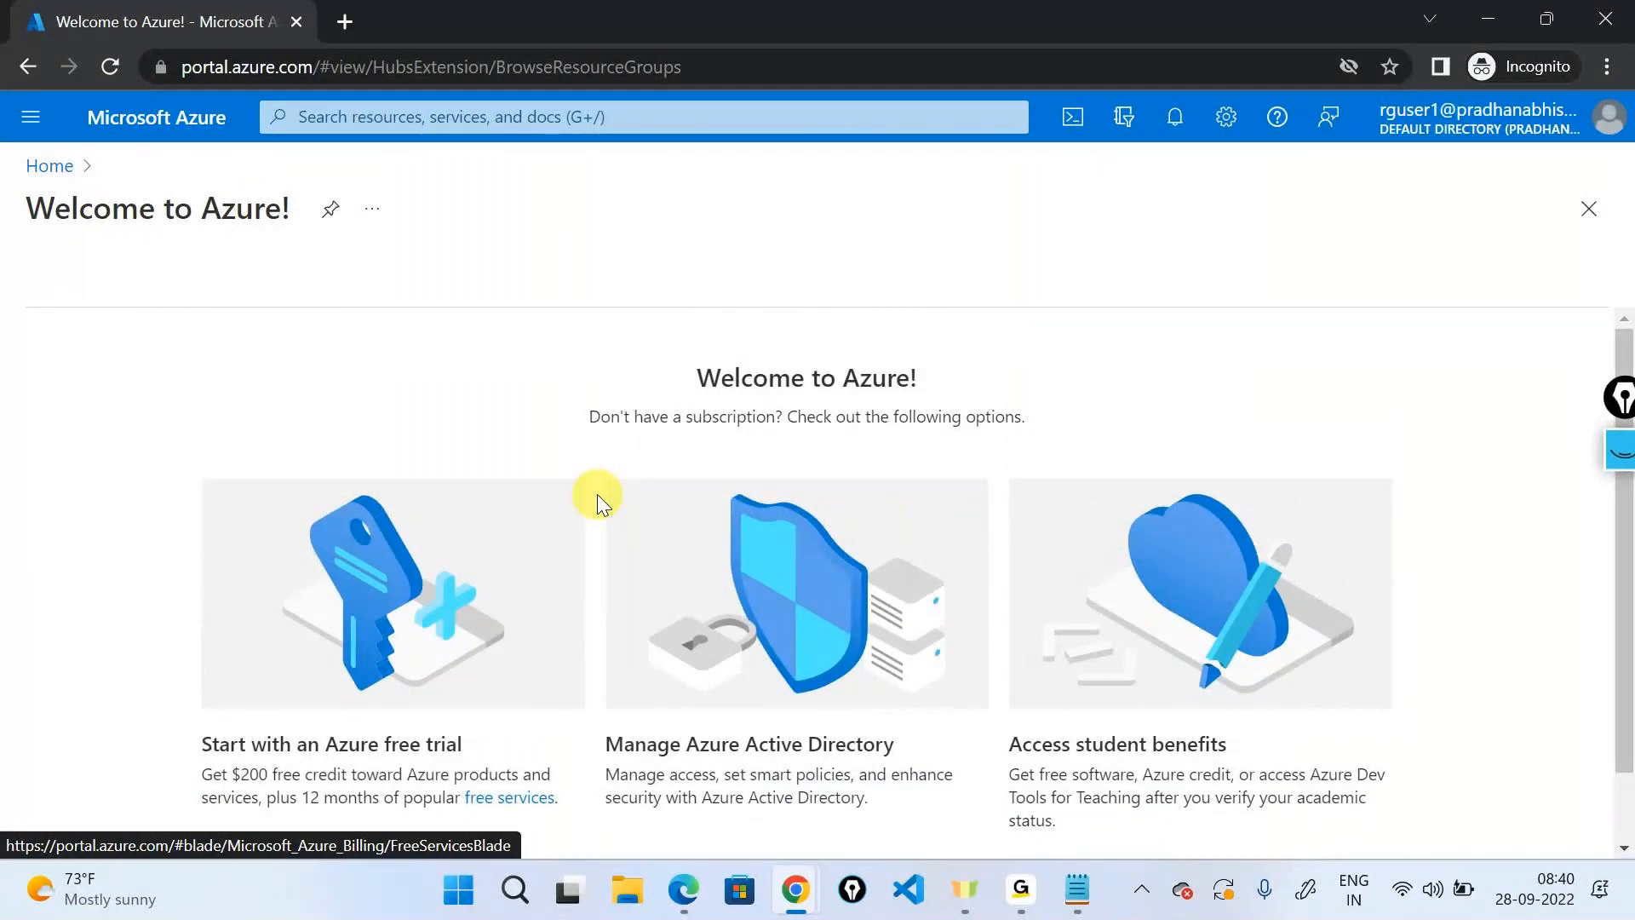
left_click(519, 116)
left_click(464, 332)
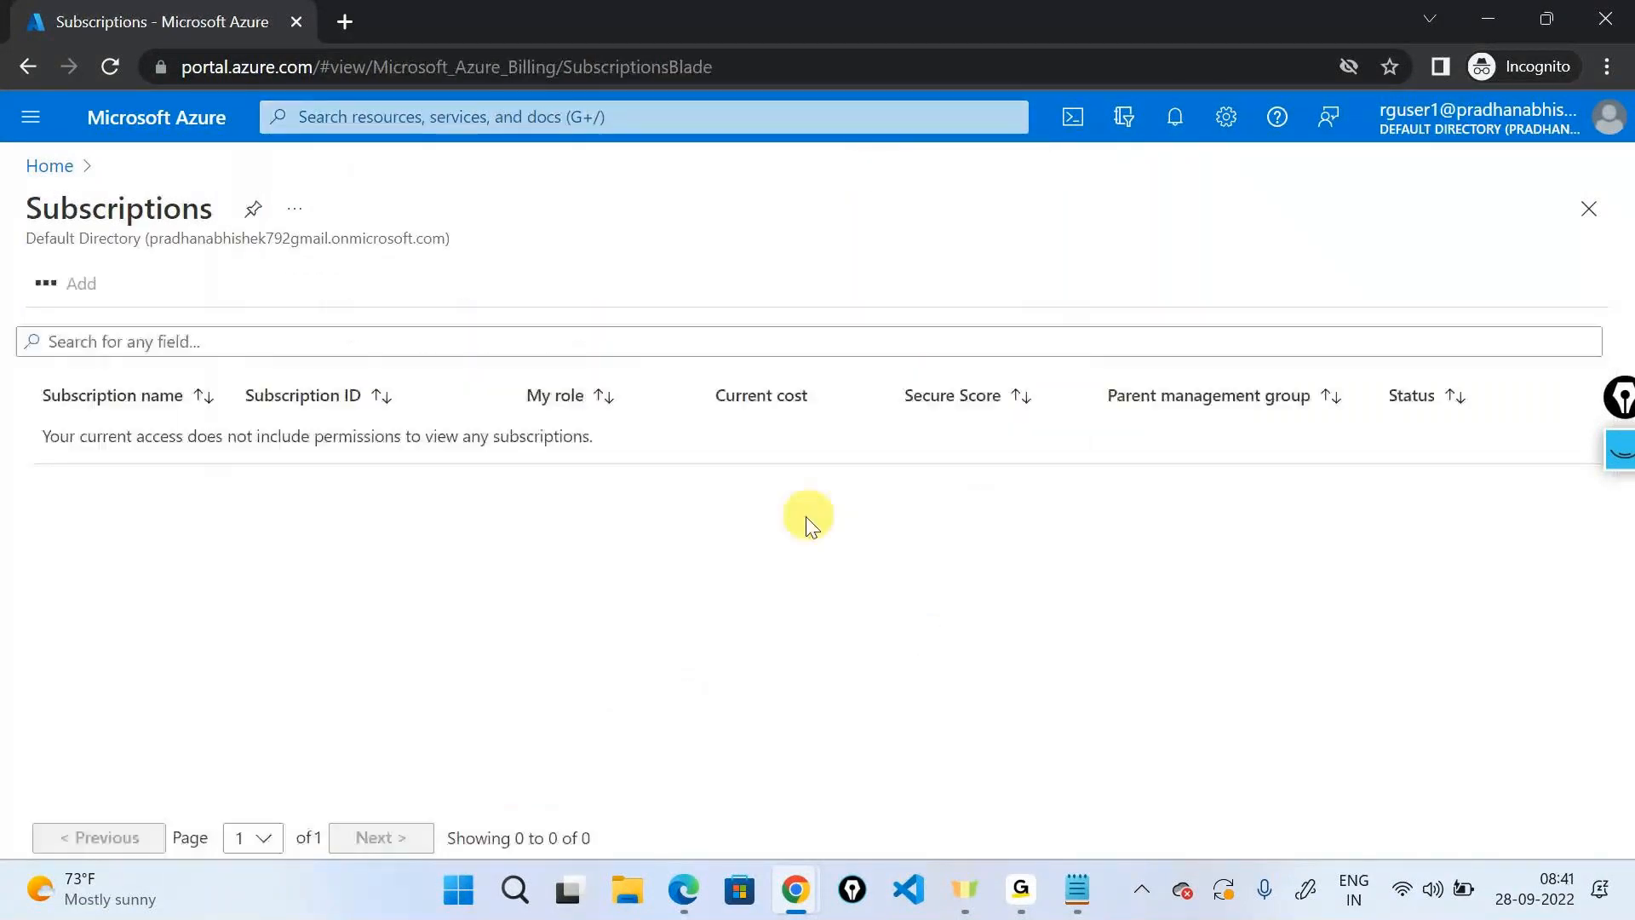
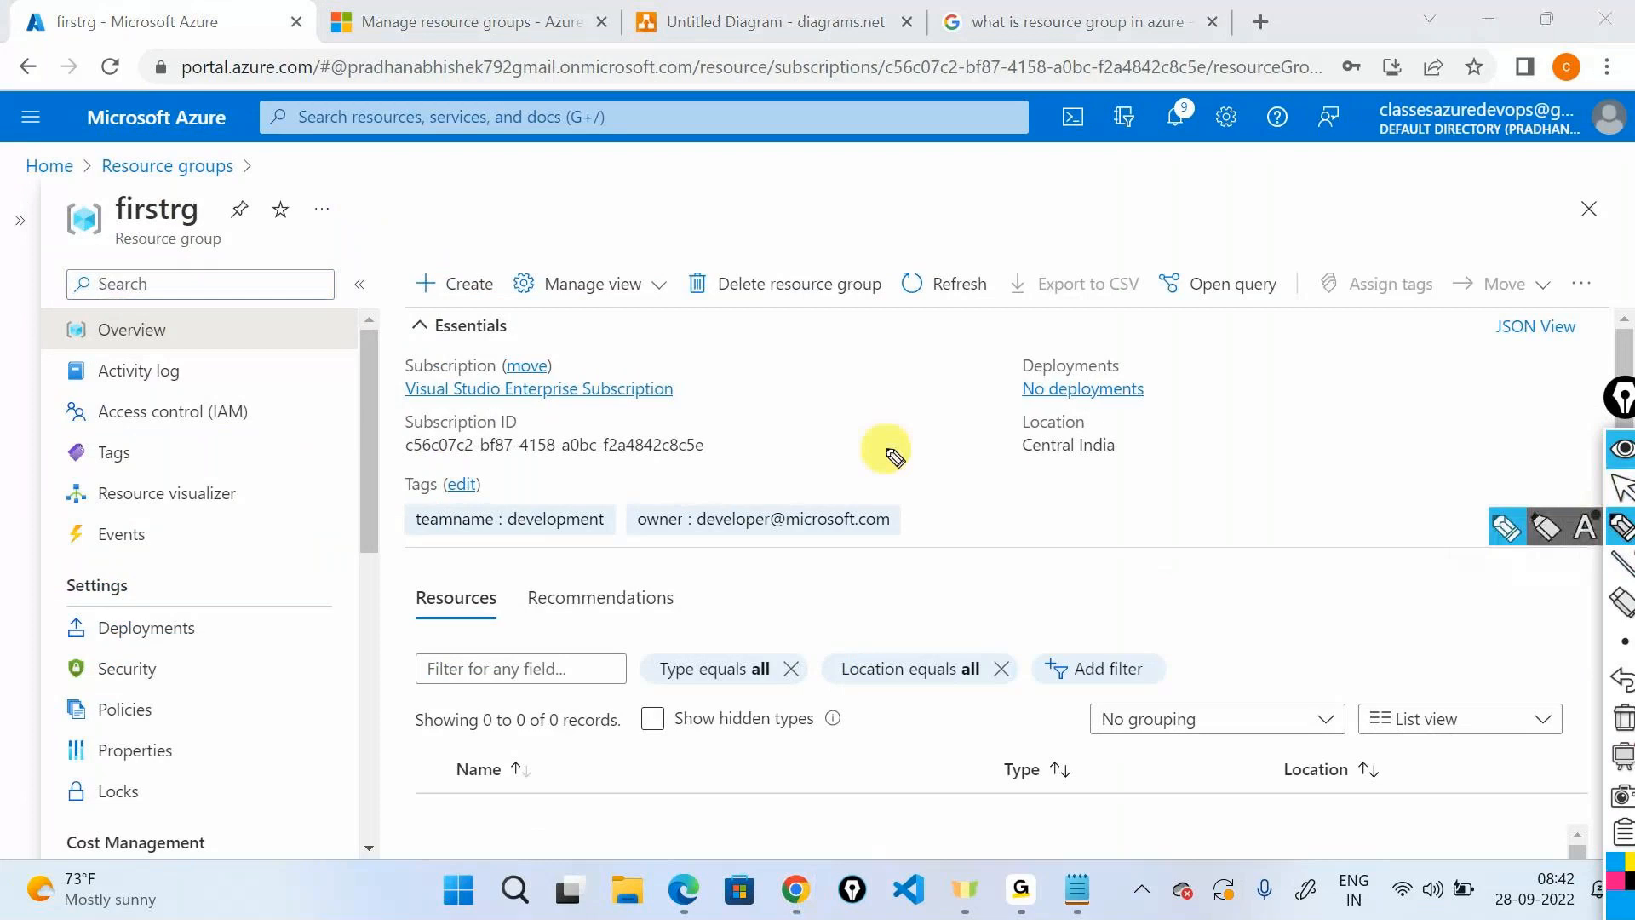
Open the Access control (IAM) page of the firstrg resource group.
left_click_drag(320, 375, 266, 417)
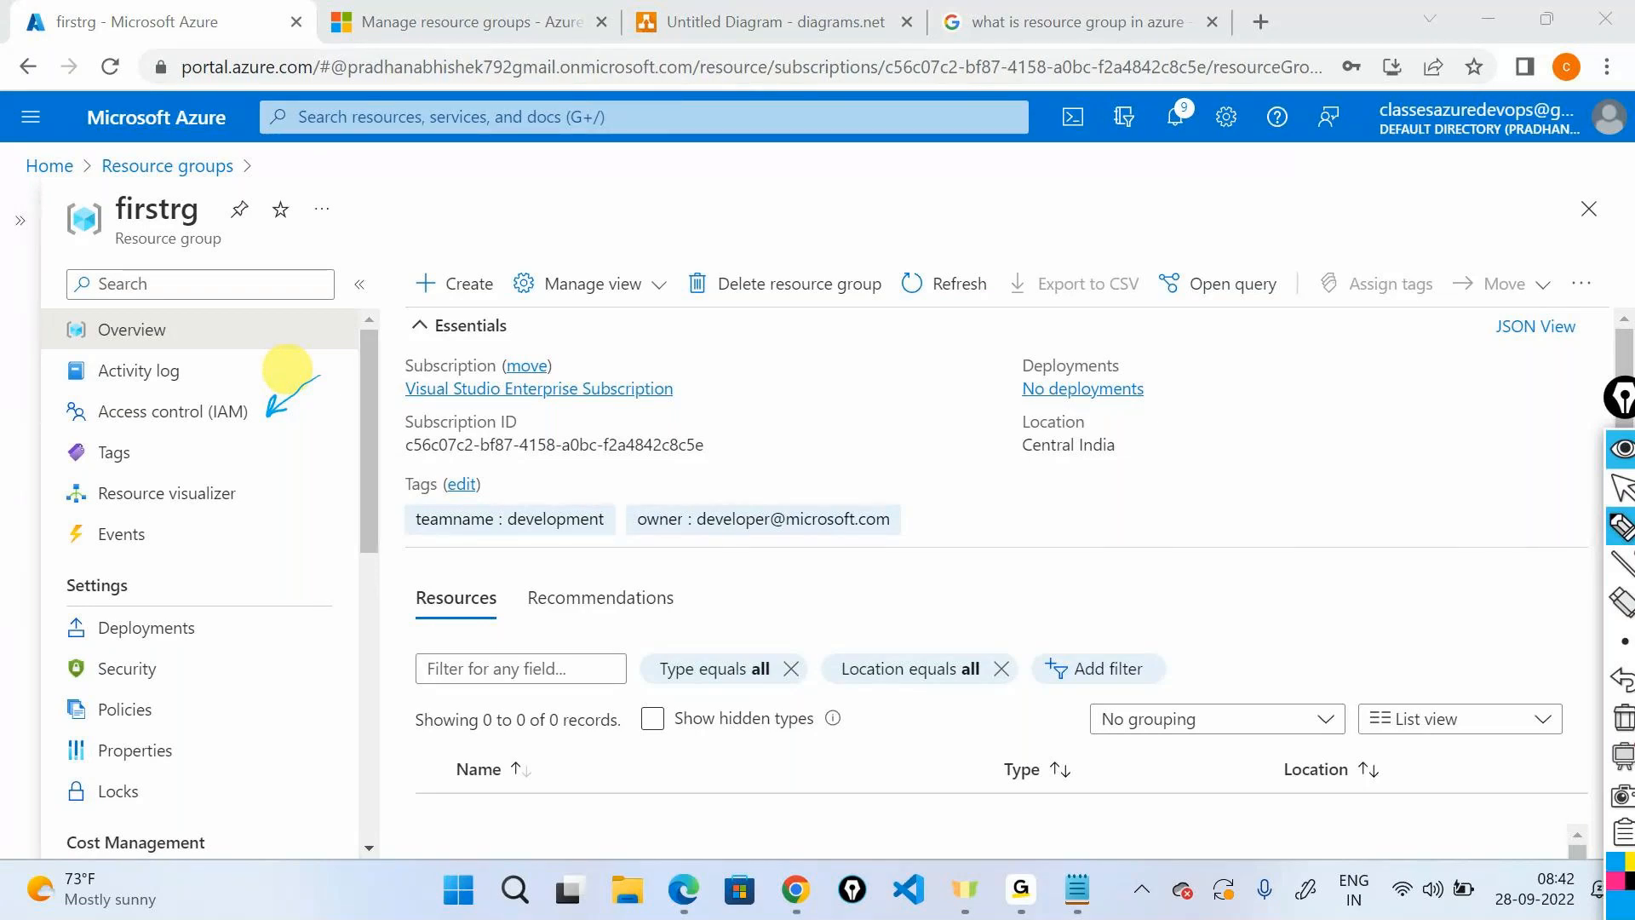
left_click_drag(255, 218, 243, 213)
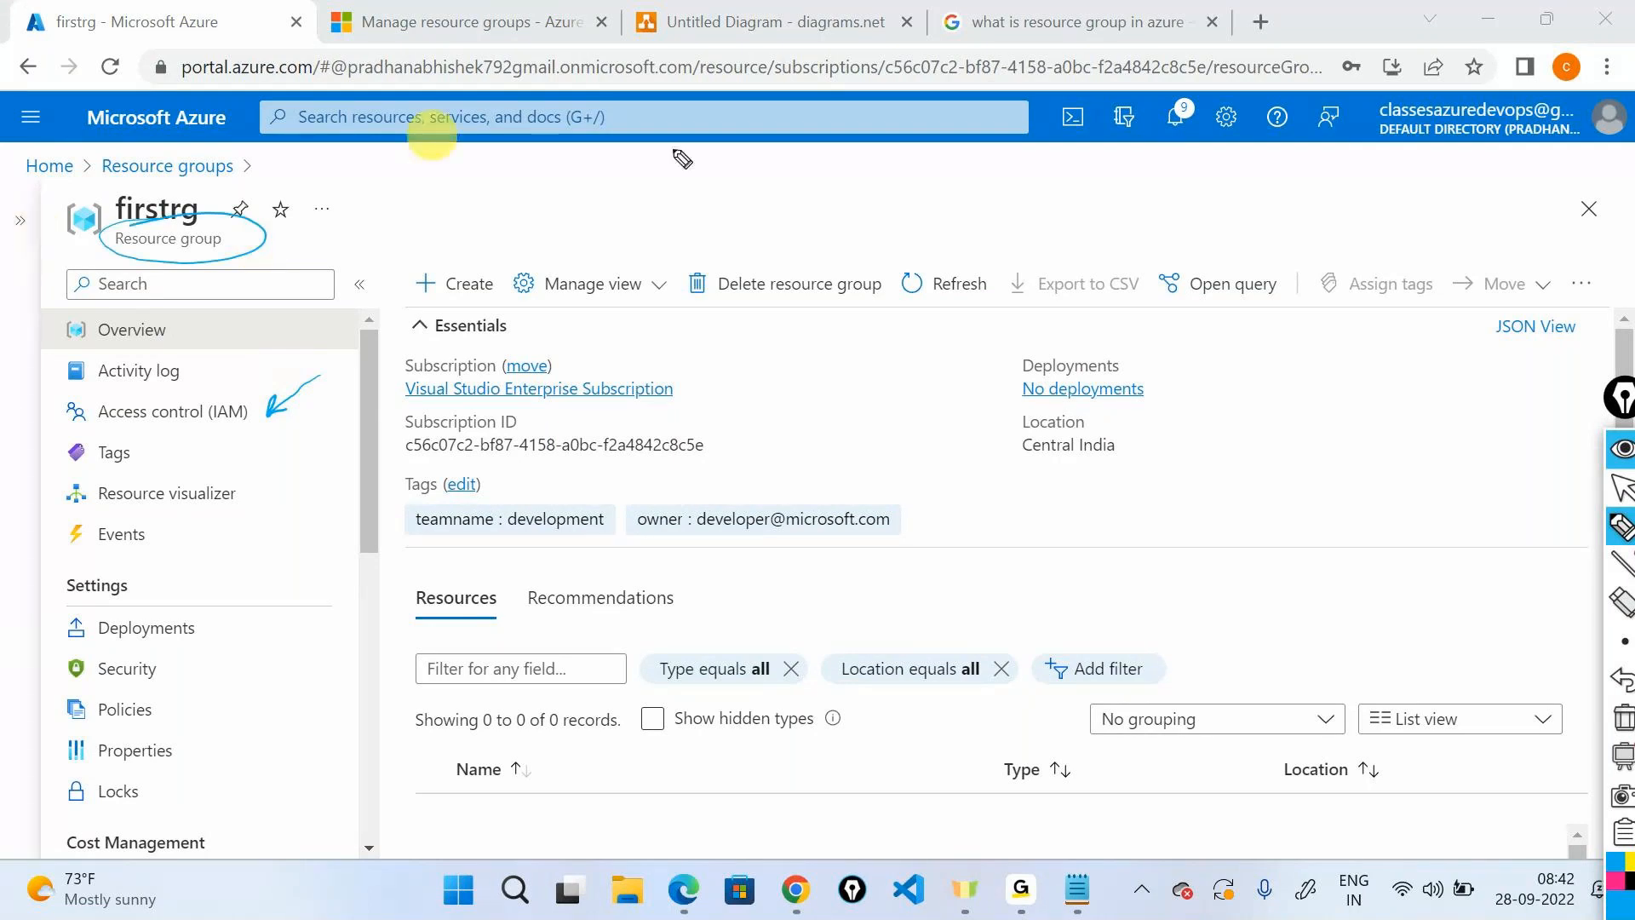
left_click(1615, 457)
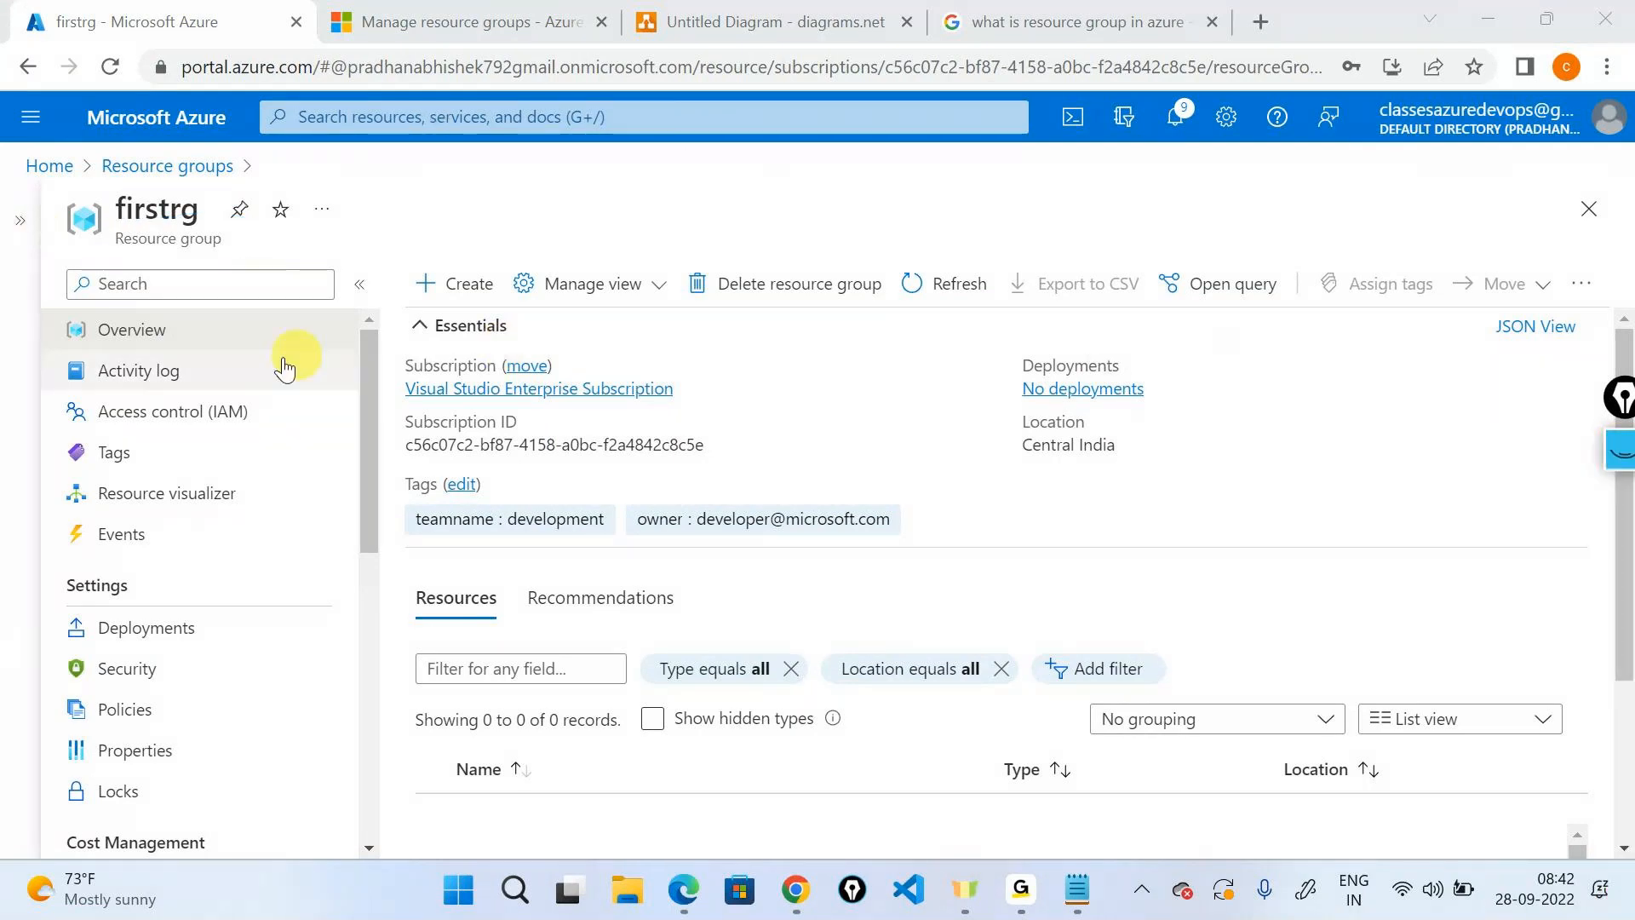
left_click(200, 411)
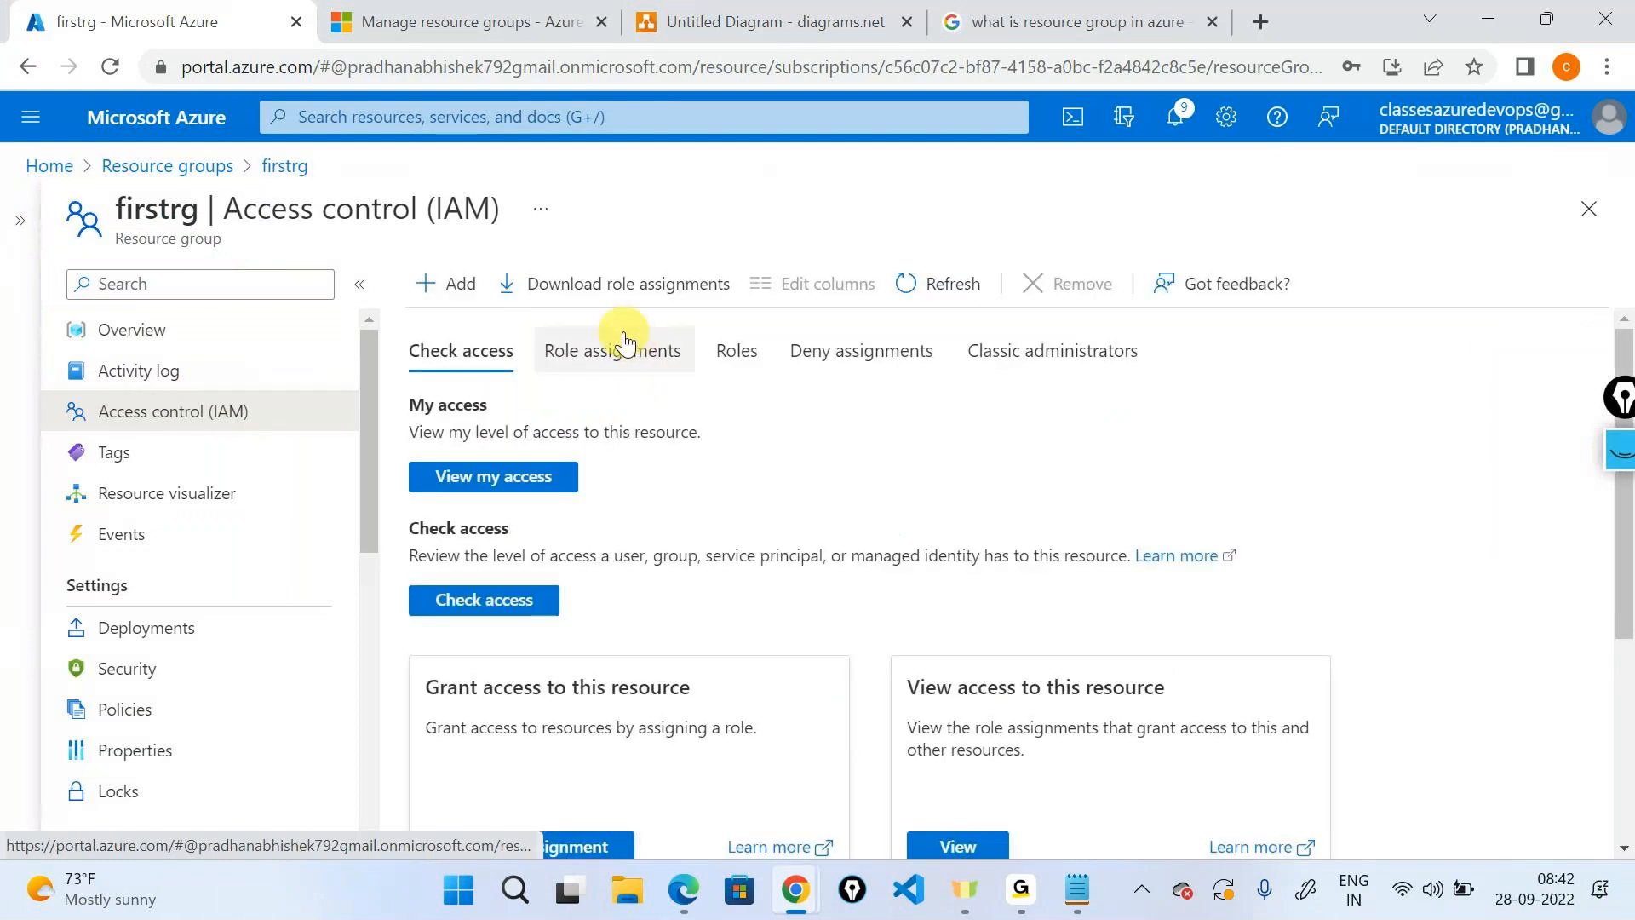
Assign the Contributor role on firstrg to User1, found by searching 'rguser'.
left_click(460, 290)
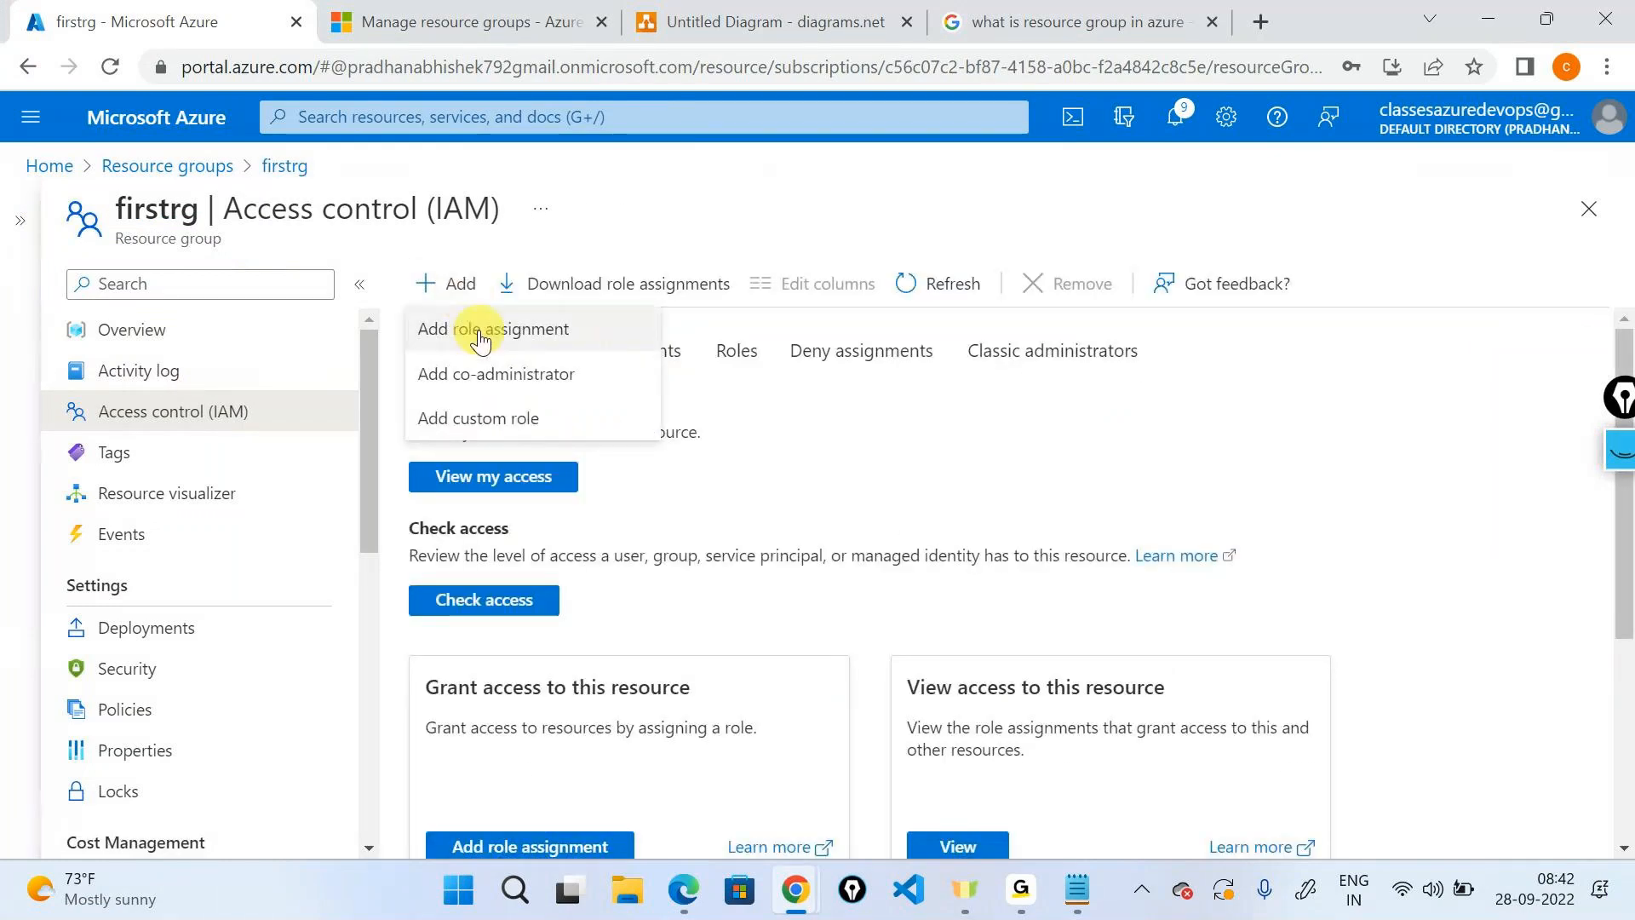
left_click(481, 332)
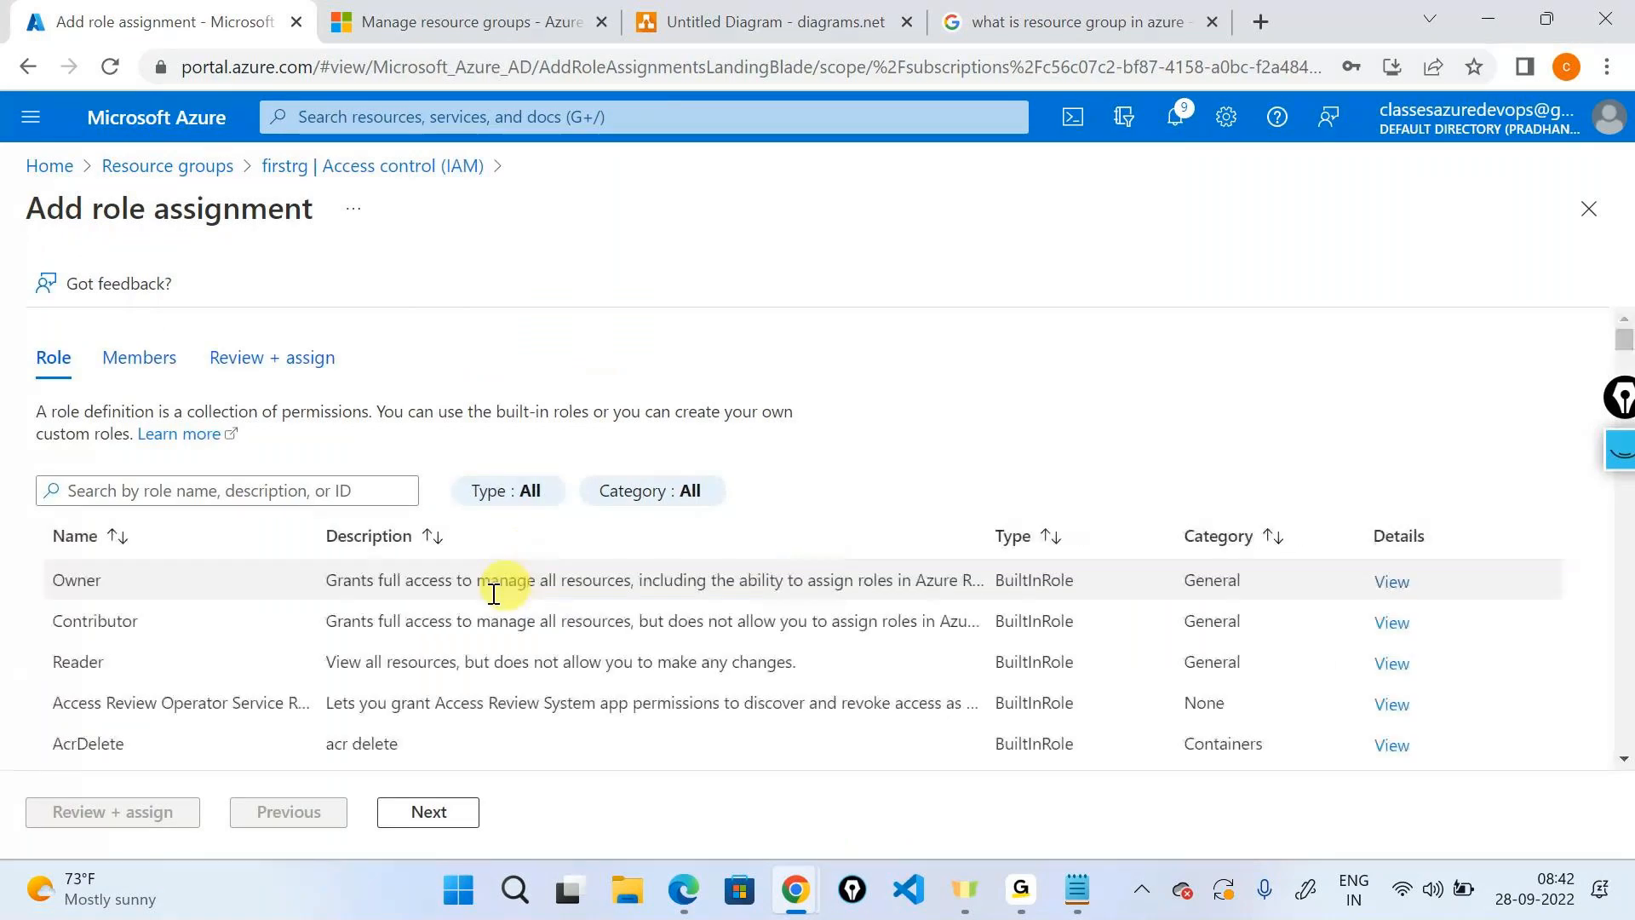
double_click(124, 625)
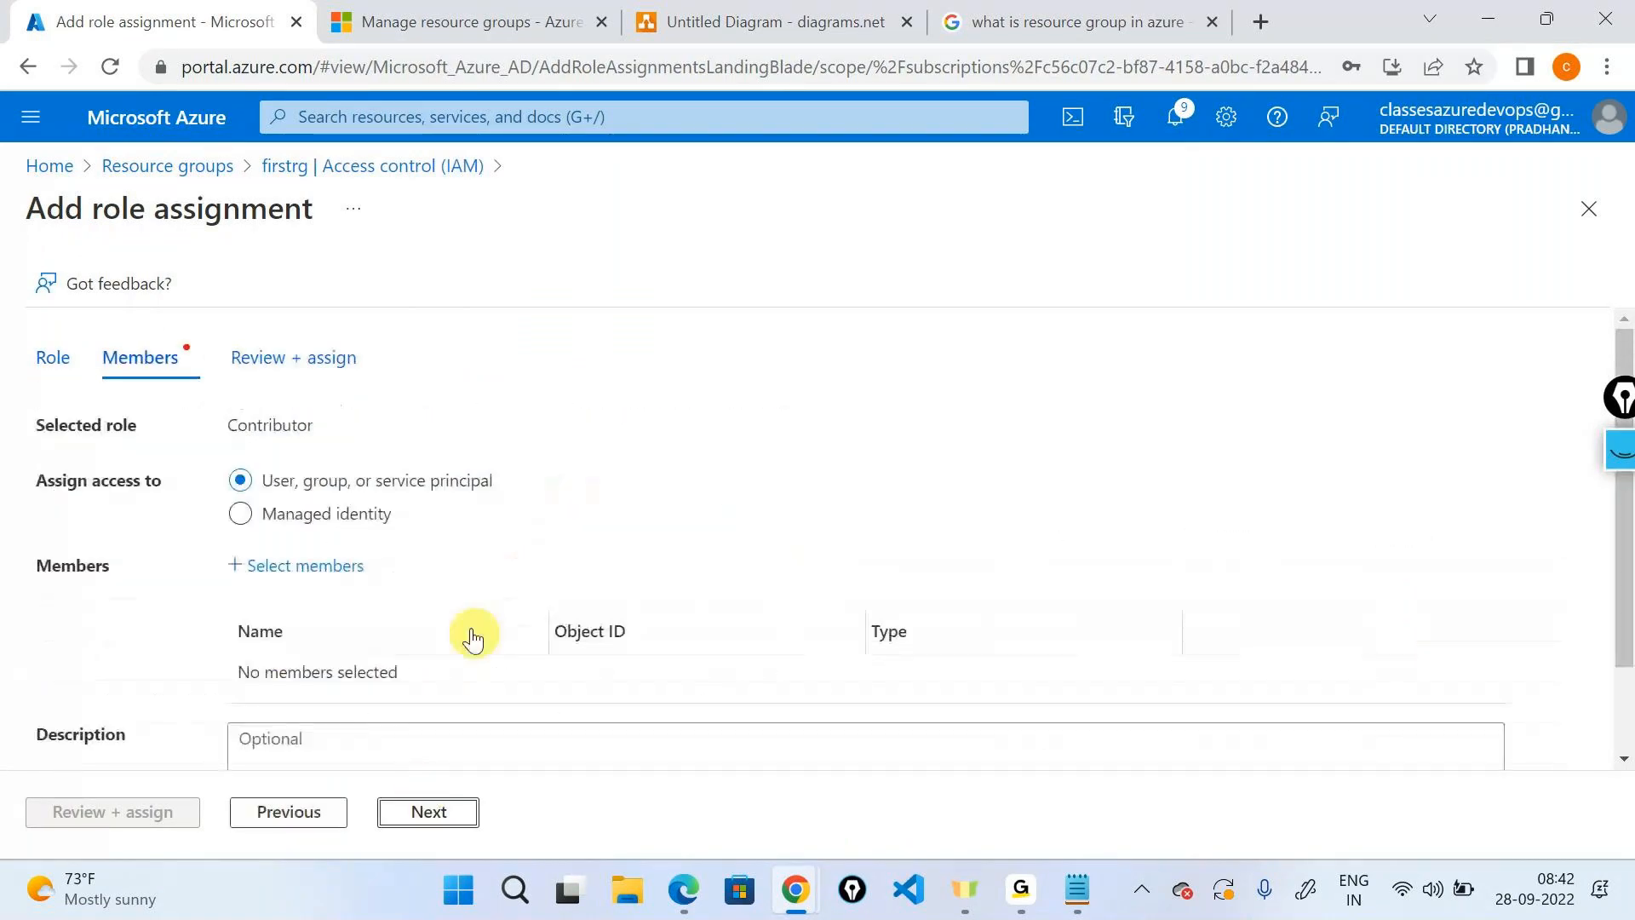
left_click(319, 568)
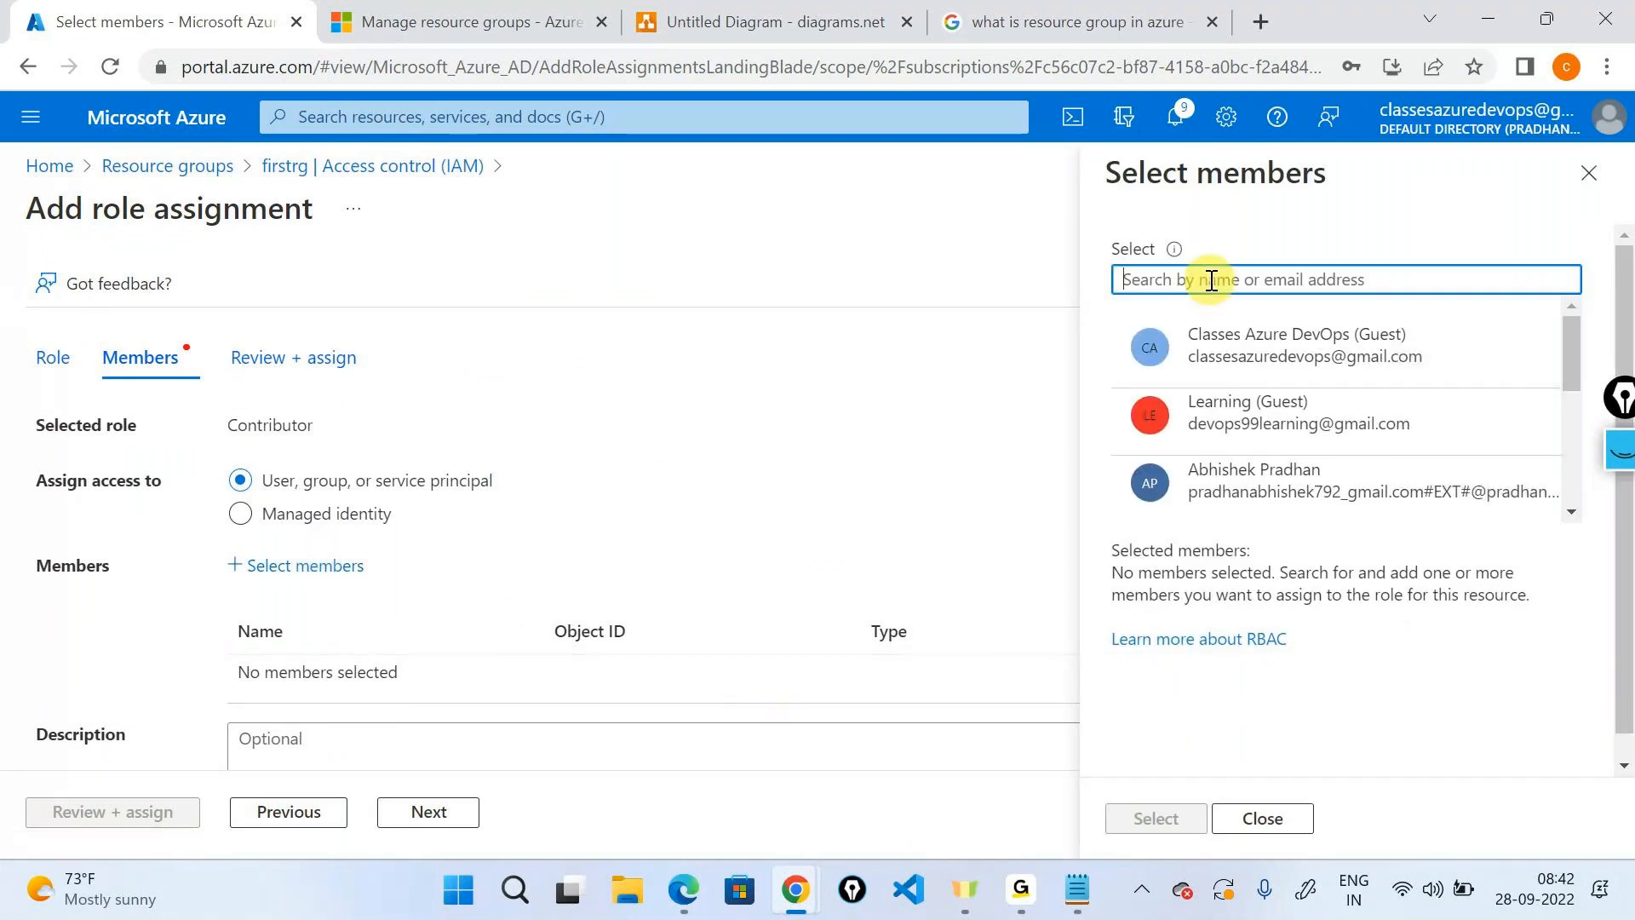
type("rg1")
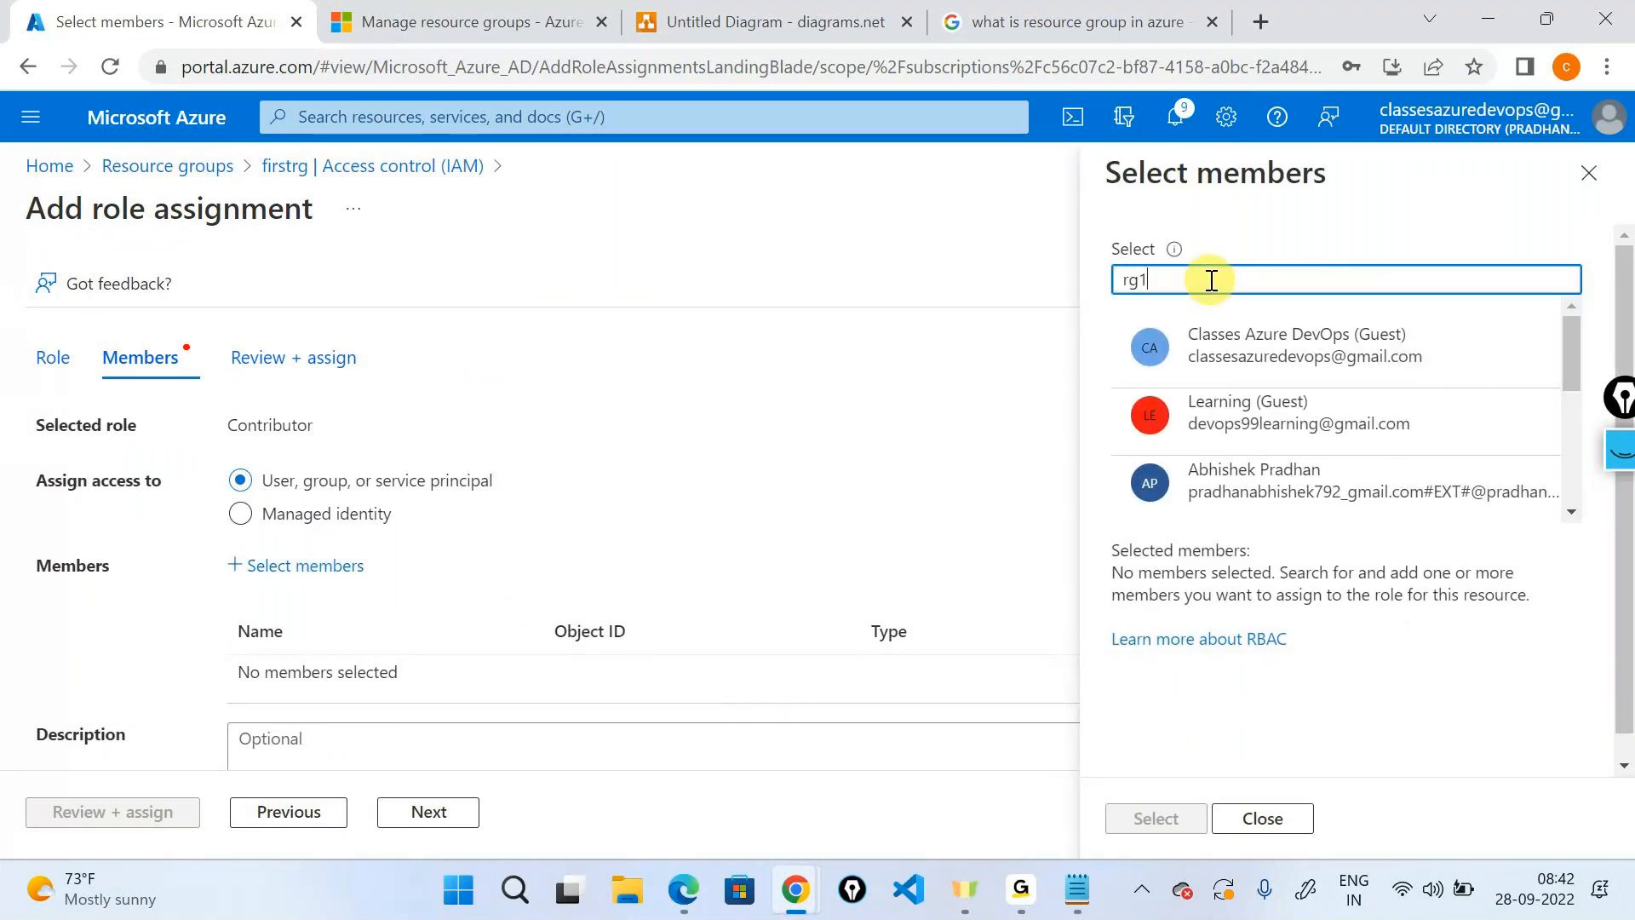
type("user")
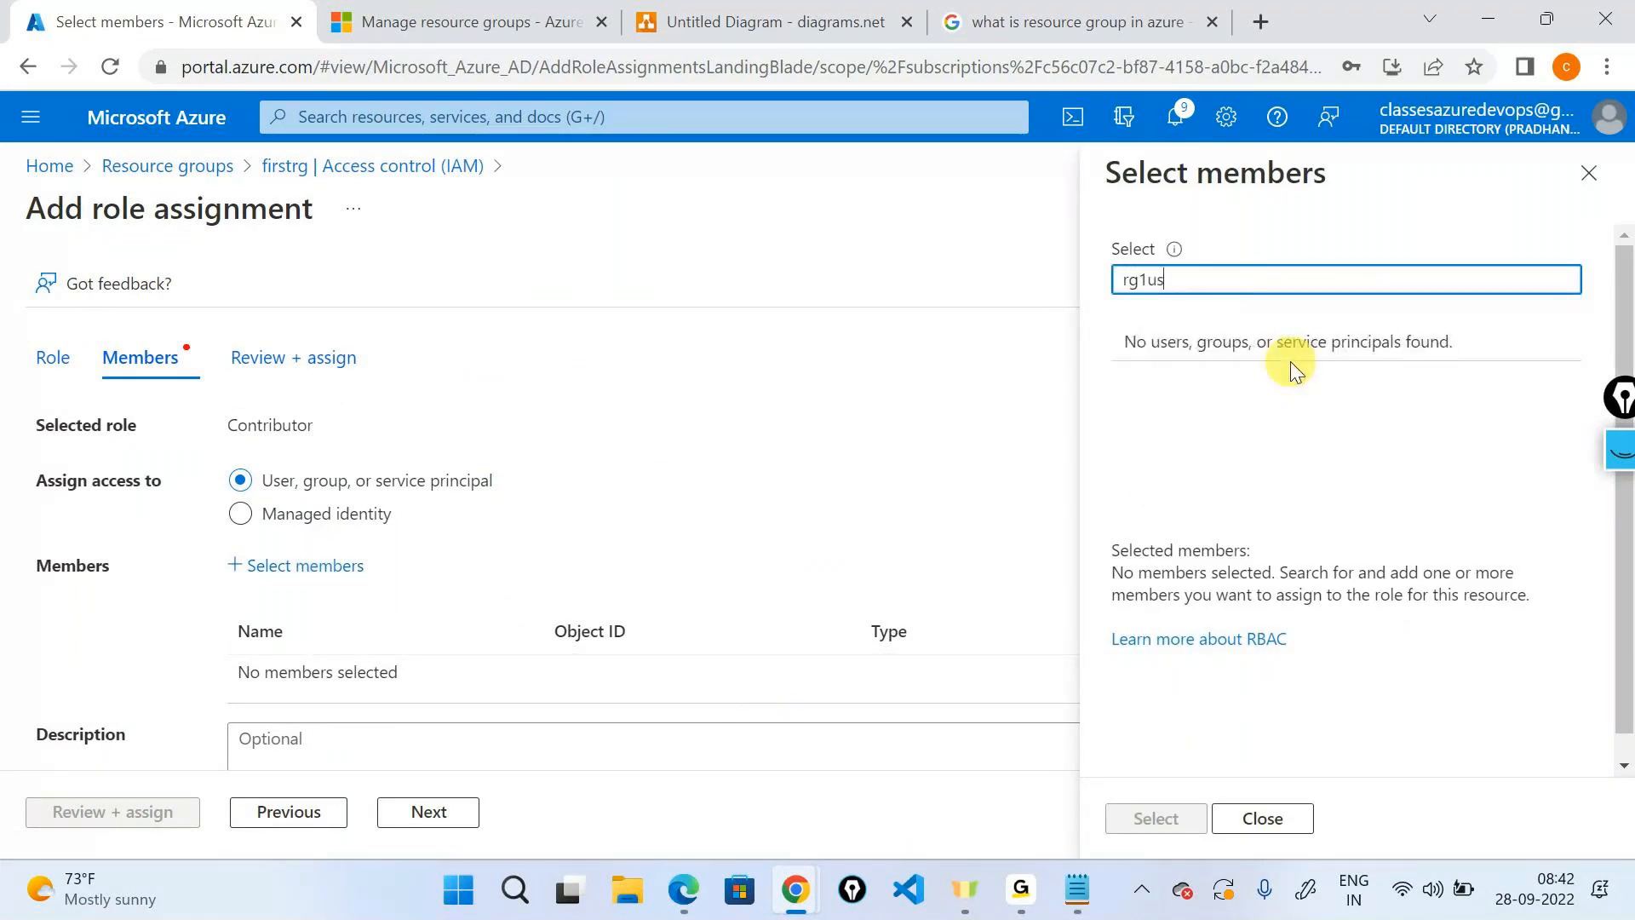
key("BackSpace")
key("BackSpace")
key("BackSpace")
key("BackSpace")
key("BackSpace")
key("BackSpace")
key("BackSpace")
type("rguser")
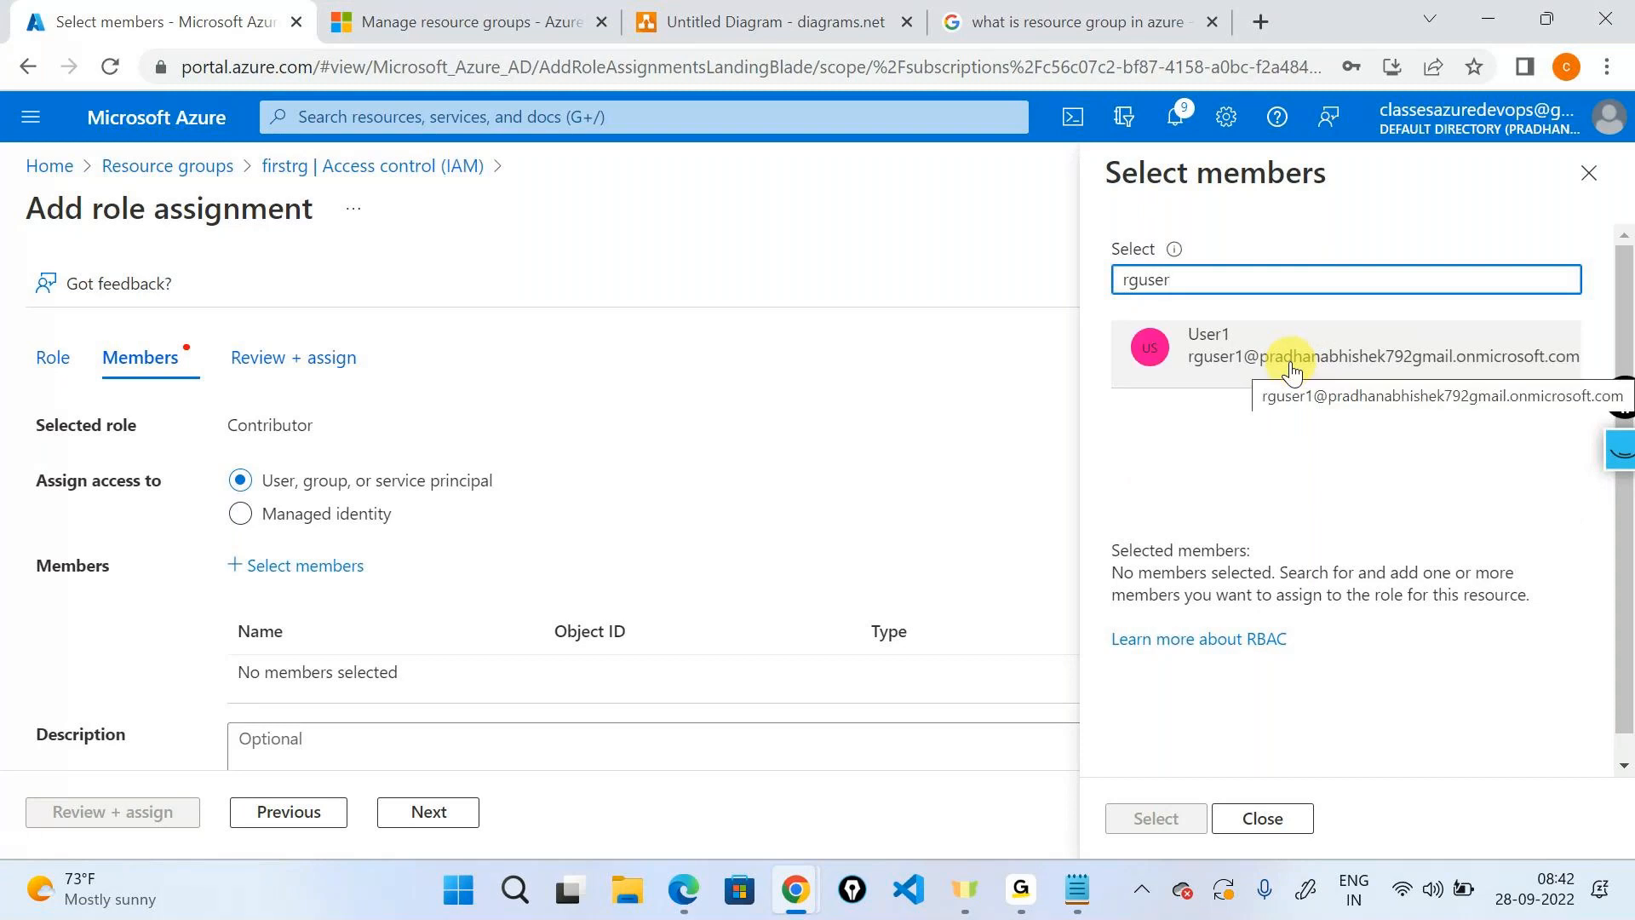
left_click(1290, 366)
left_click(1156, 818)
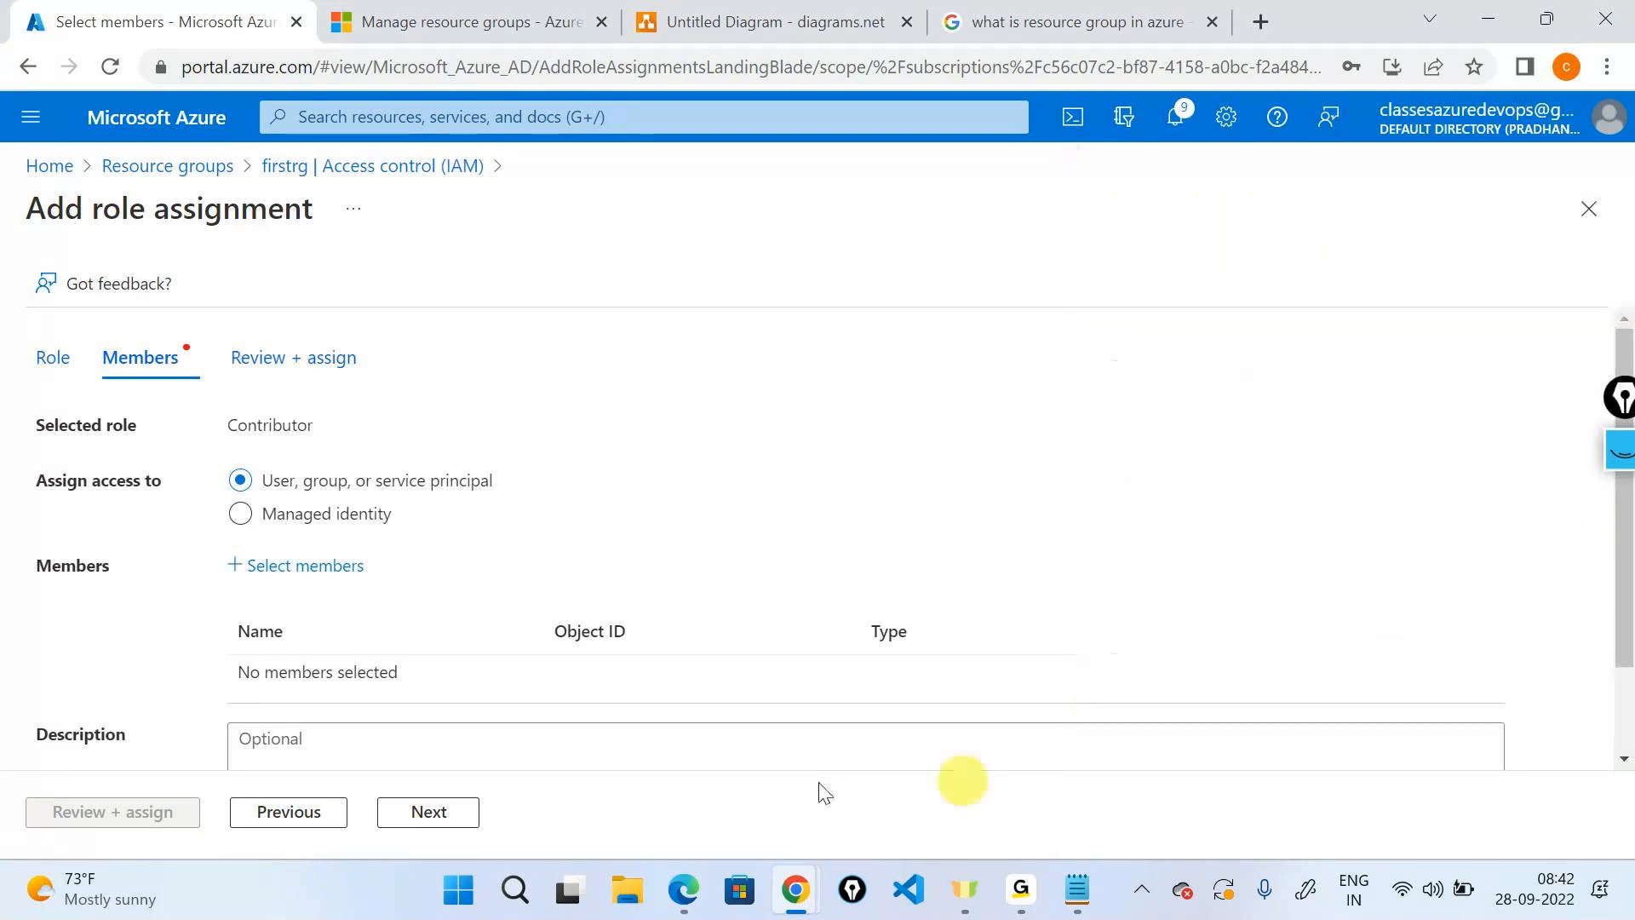
left_click(447, 822)
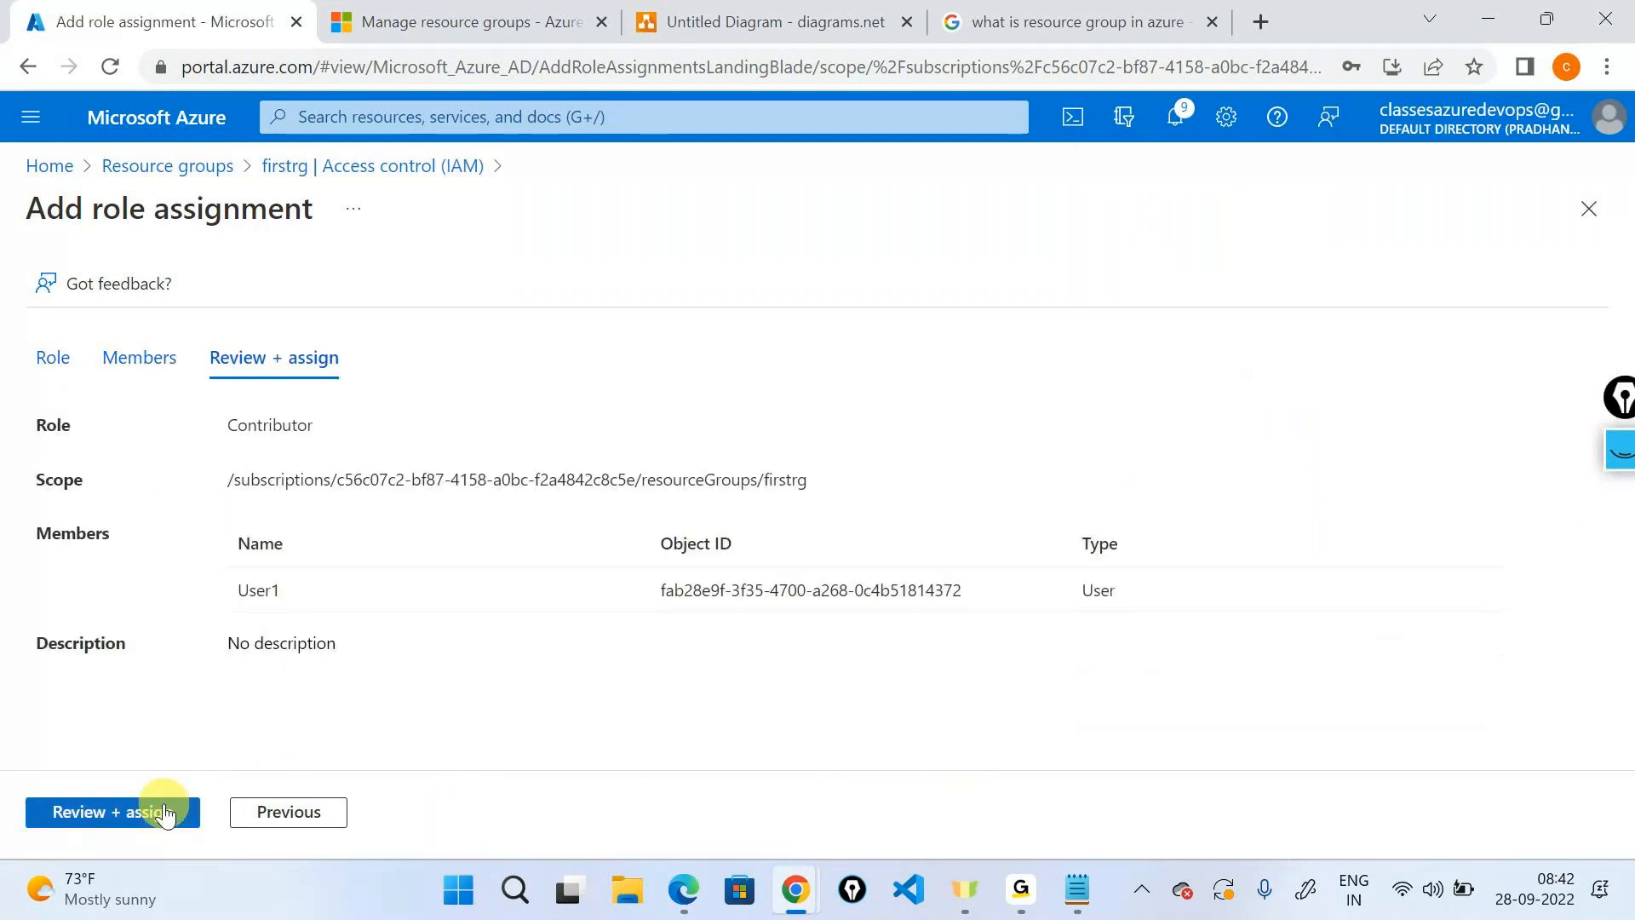
left_click(164, 813)
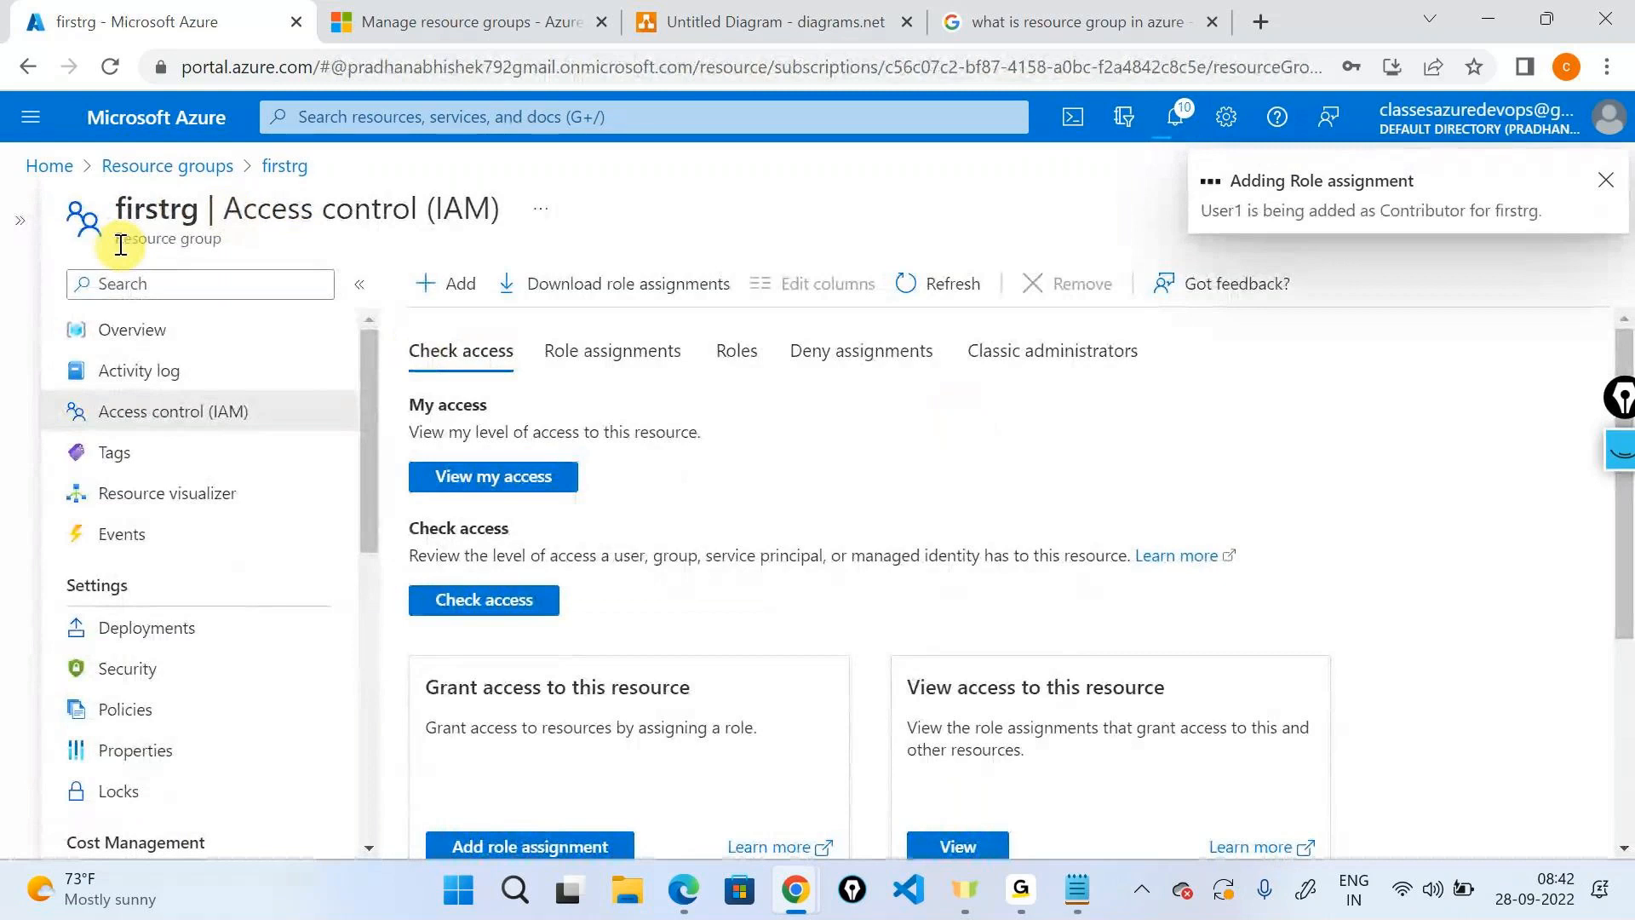
In the architecture diagram, select and then deselect the user1 - contributor label.
left_click_drag(121, 245, 221, 236)
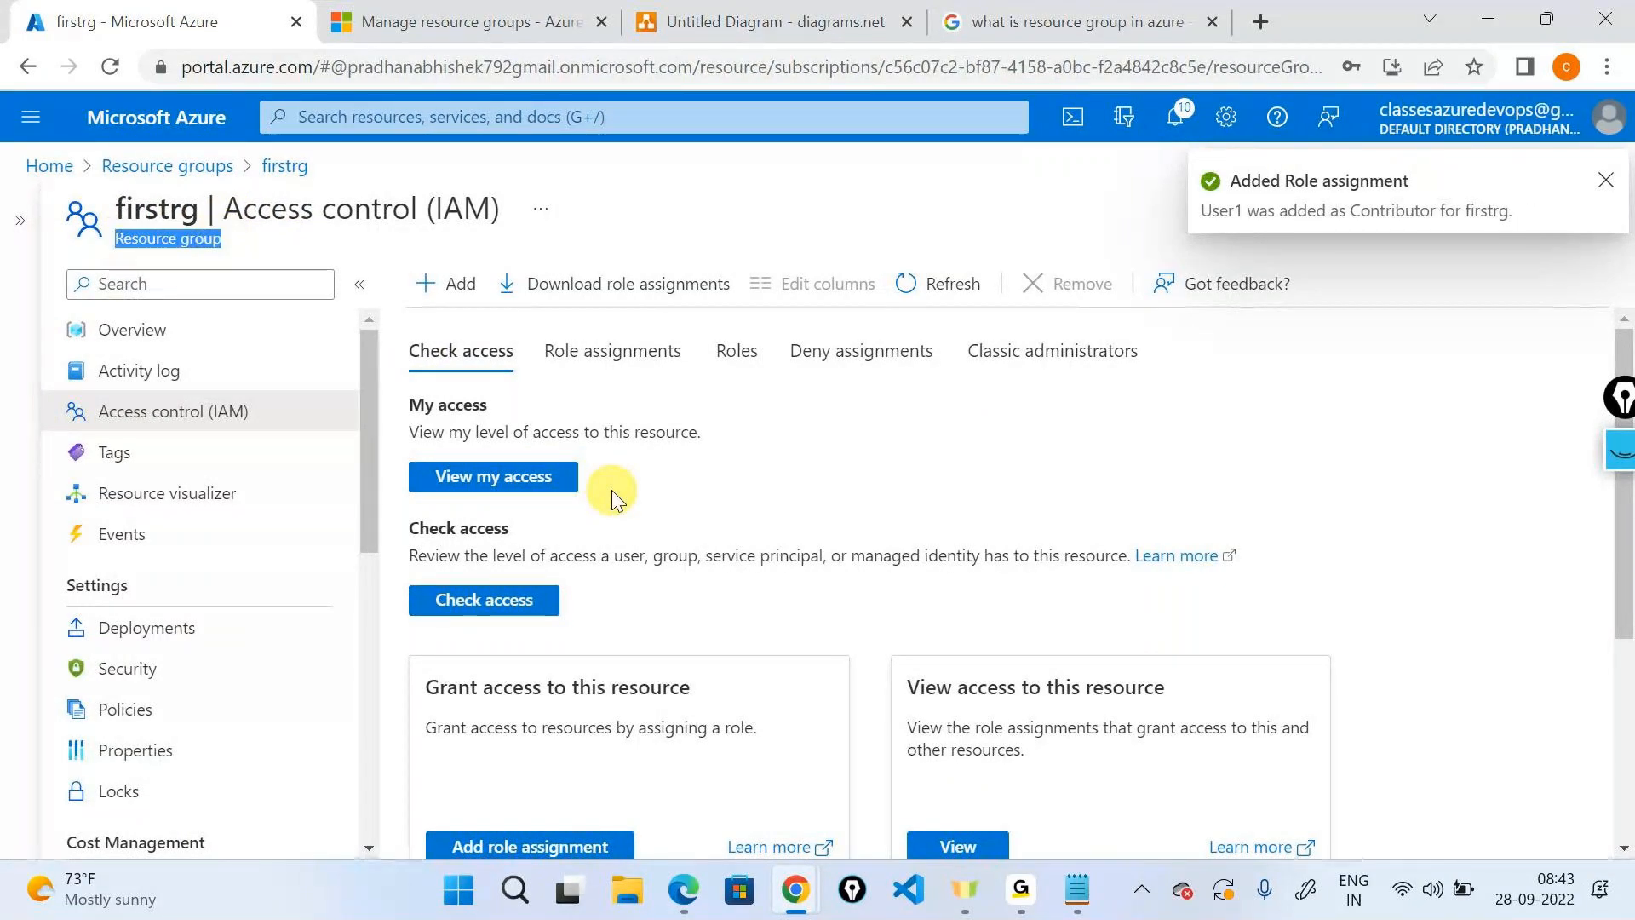
left_click(792, 22)
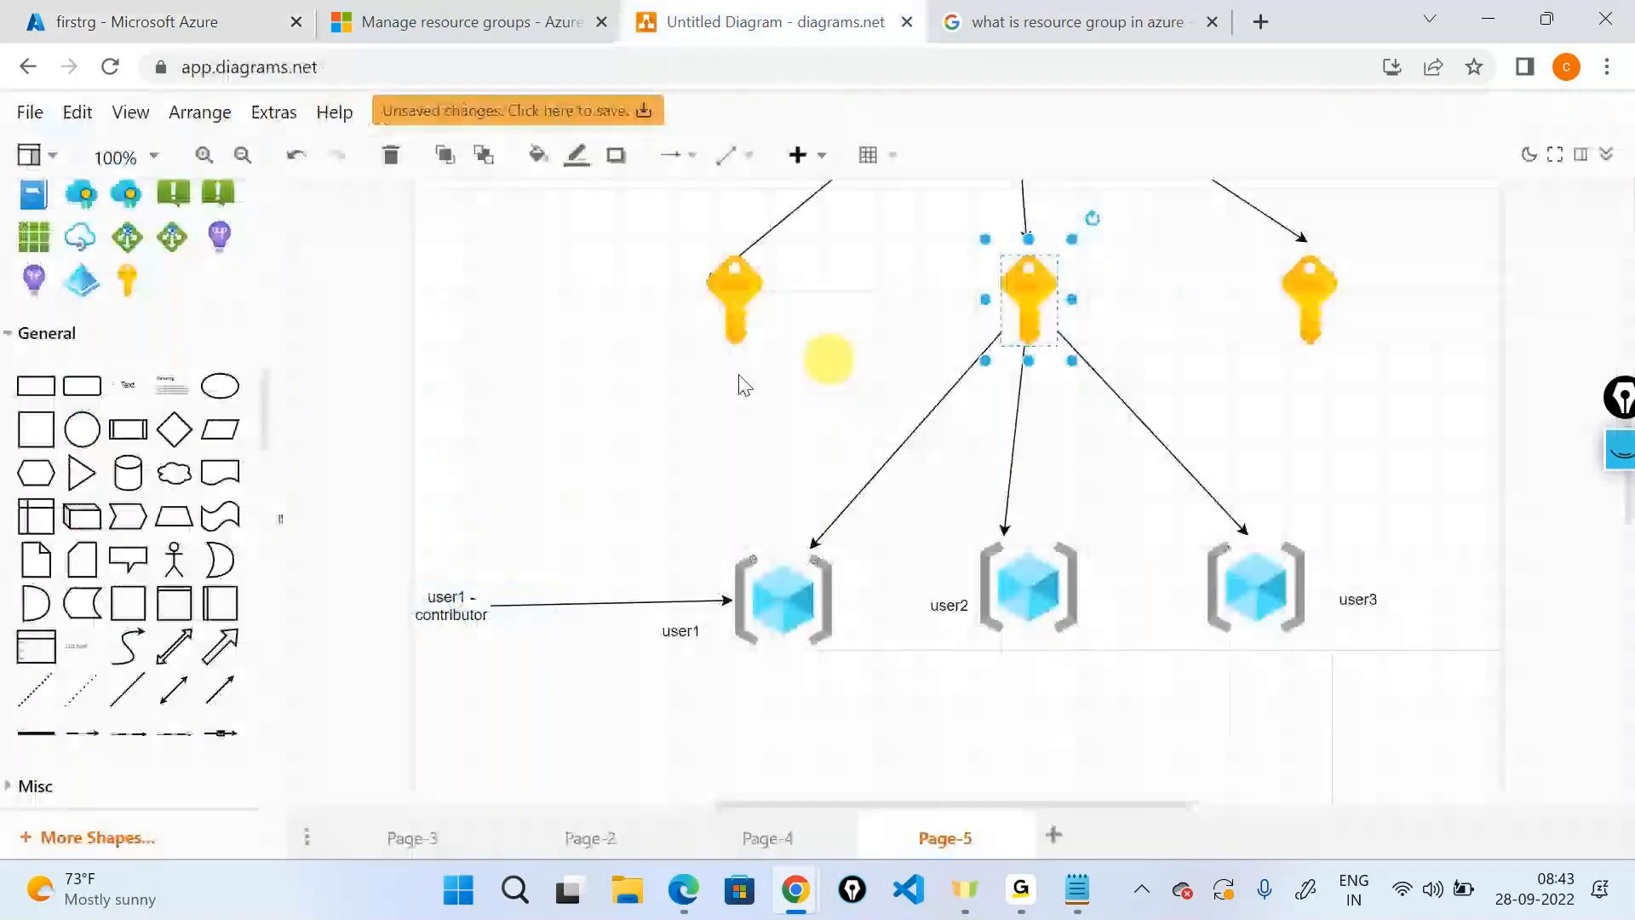
left_click(446, 603)
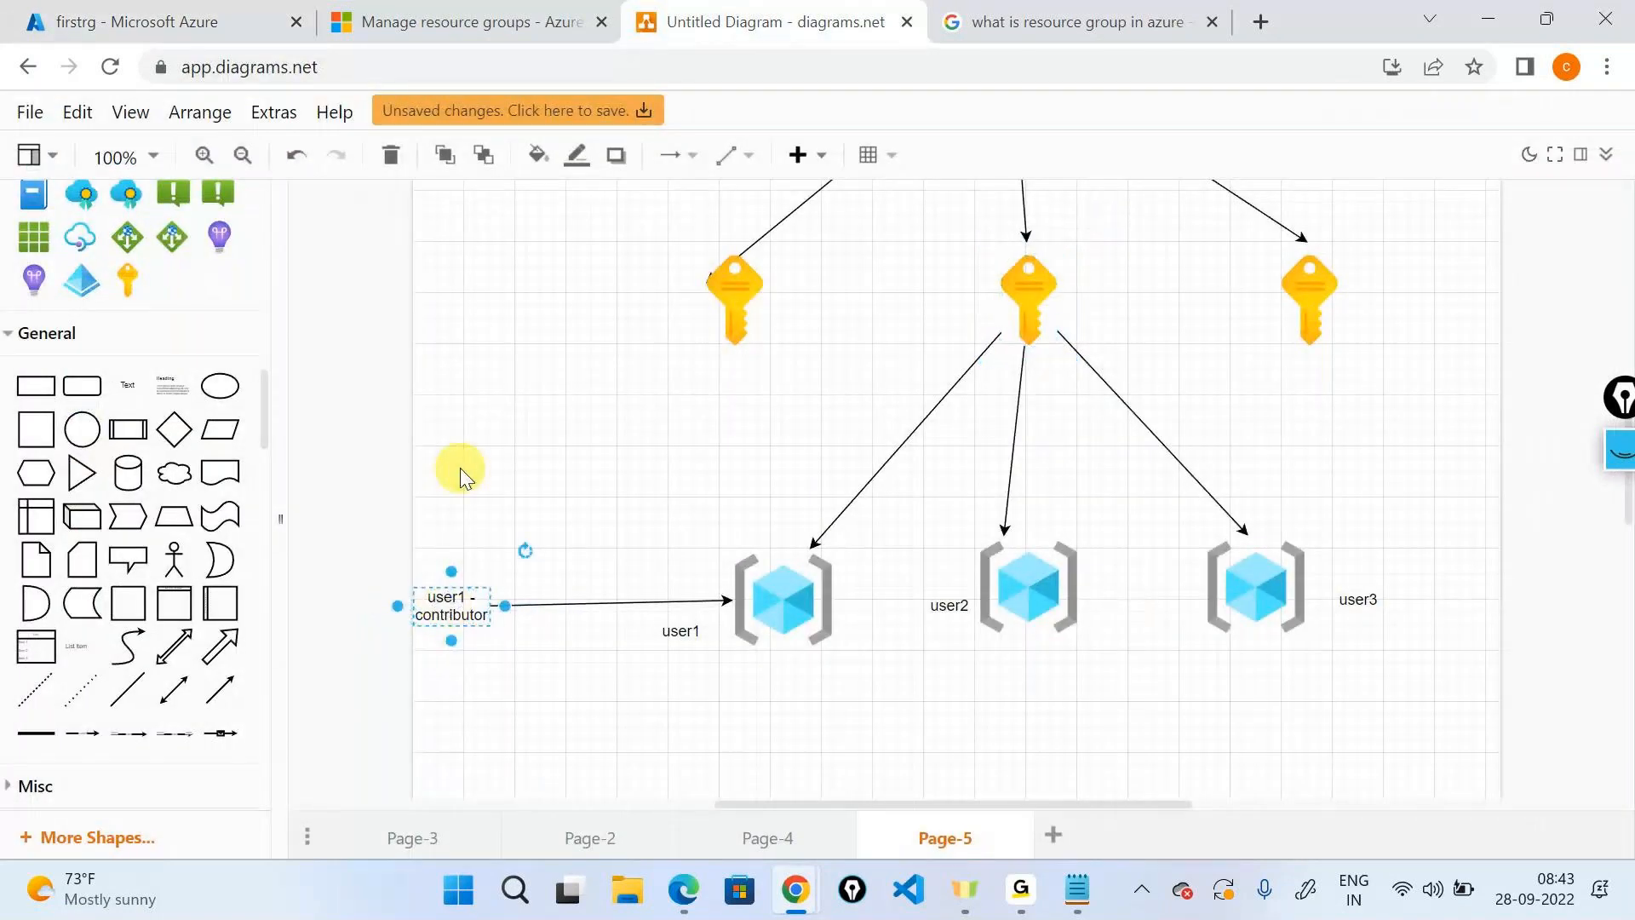
left_click(460, 471)
Reload the incognito portal, skipping security setup and staying signed in.
left_click(805, 888)
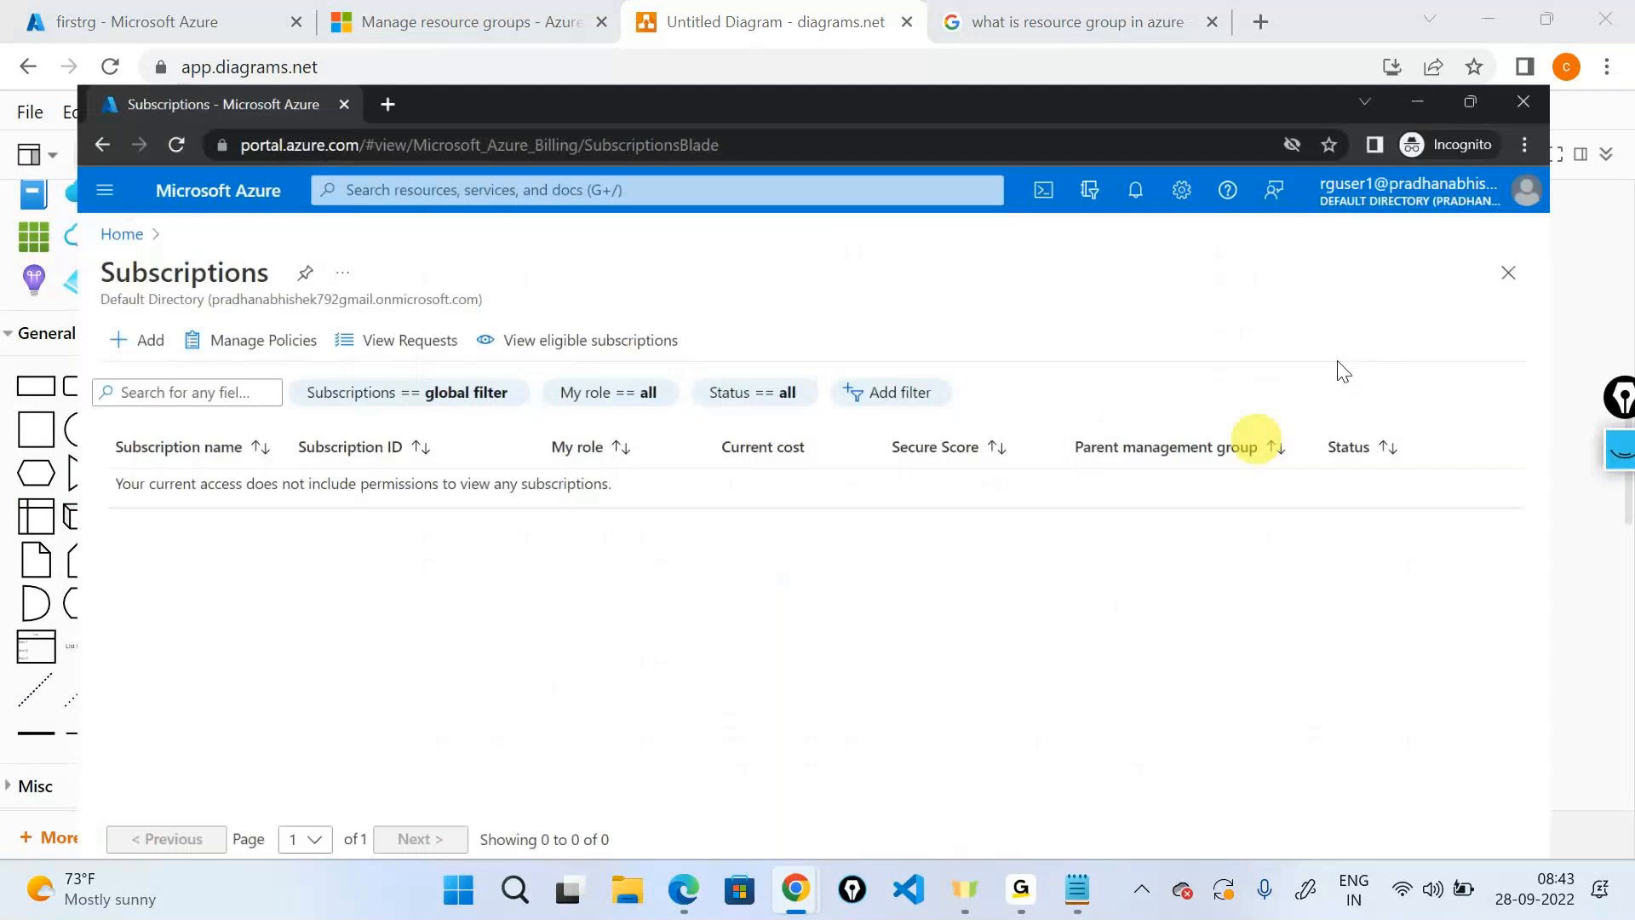
left_click(111, 67)
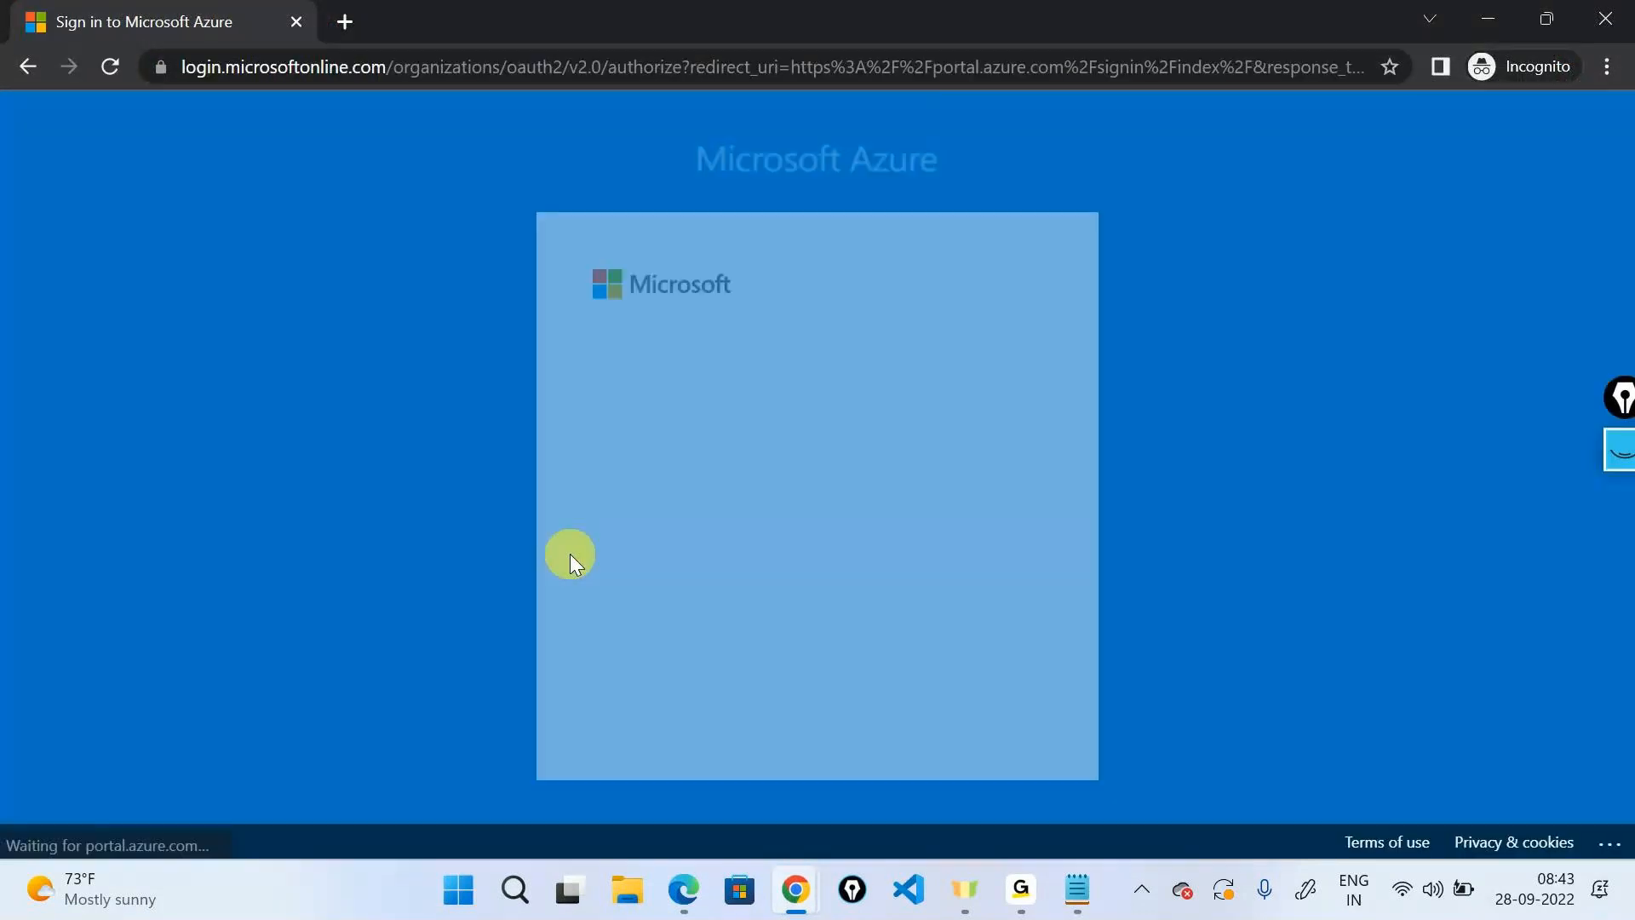
left_click(901, 549)
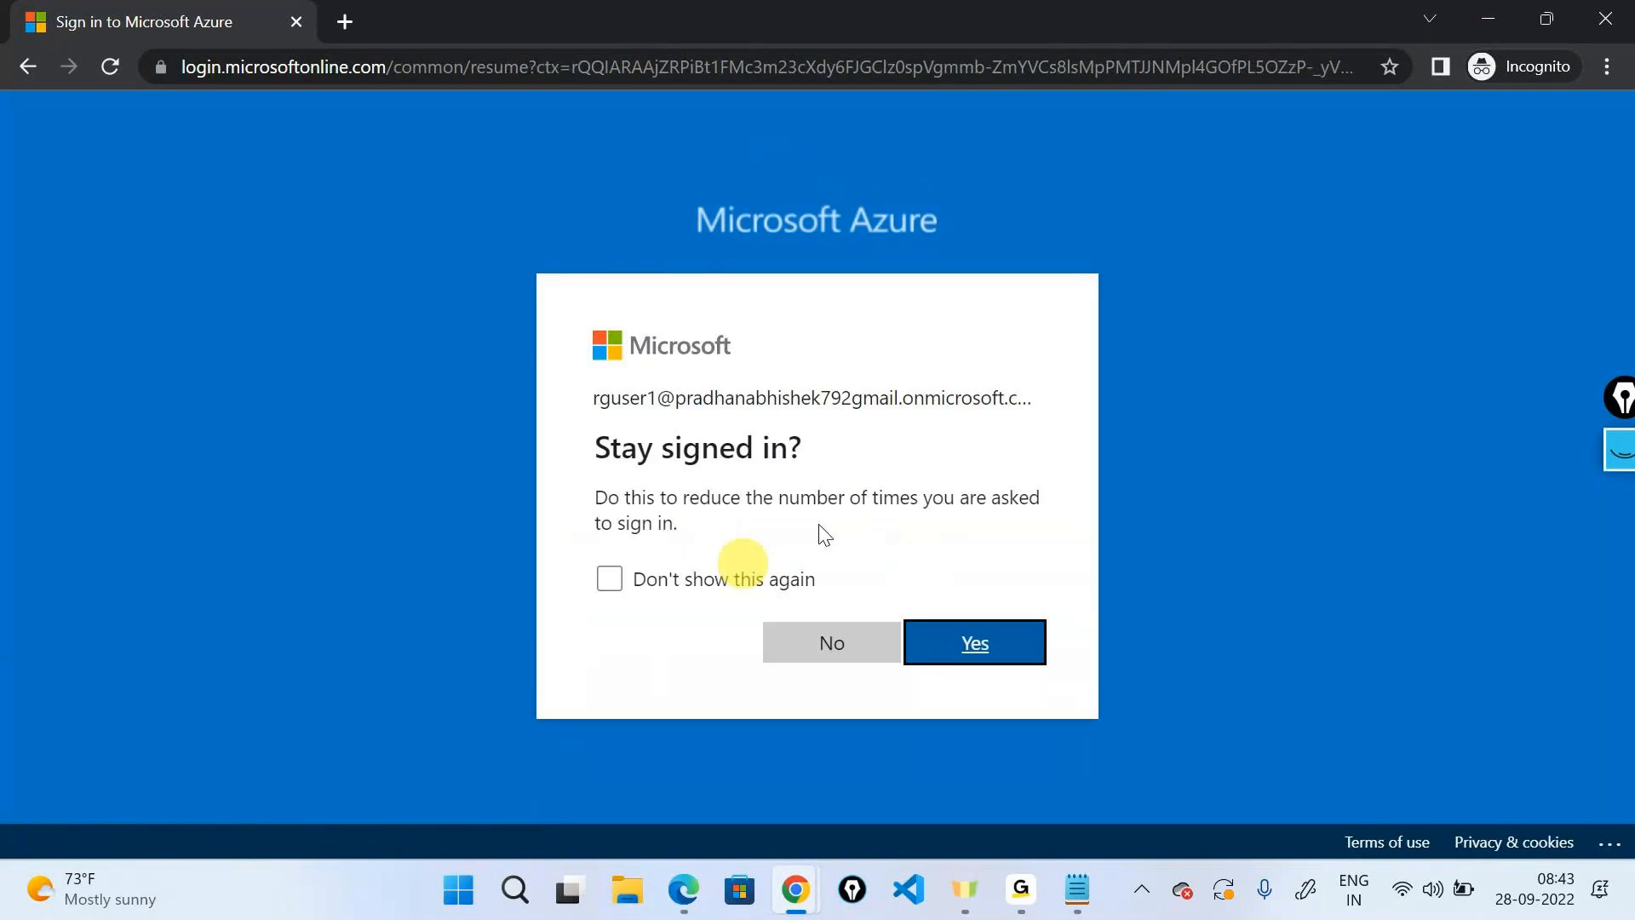
key("Return")
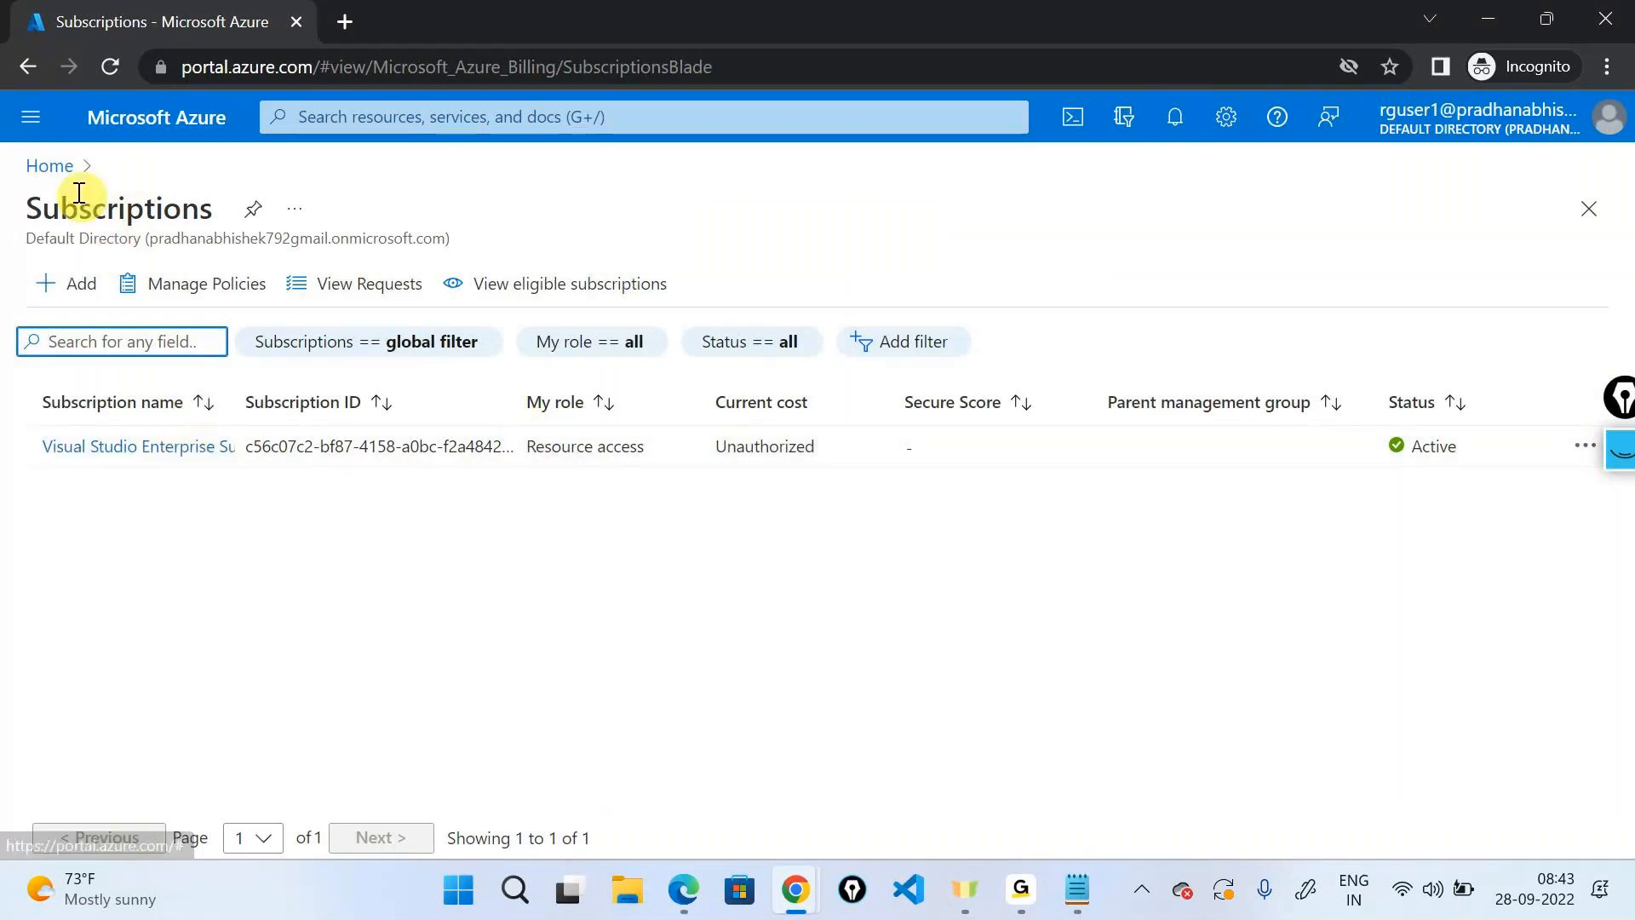
Open Resource groups as User1, reload the access-denied list, and return Home.
left_click(65, 169)
left_click(465, 264)
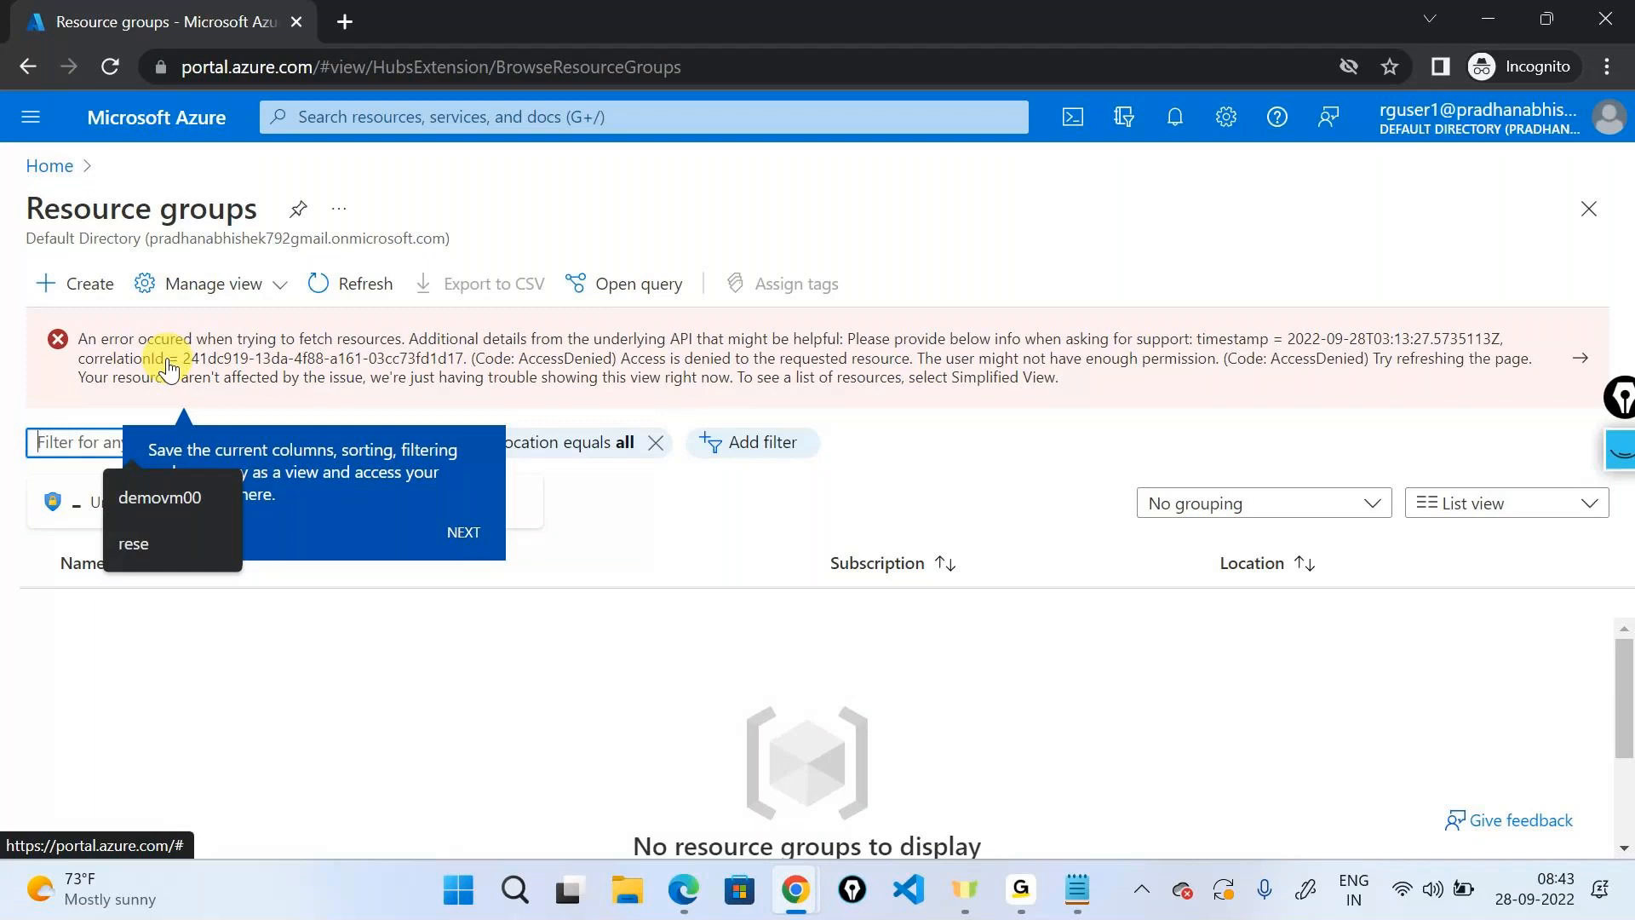
left_click(111, 65)
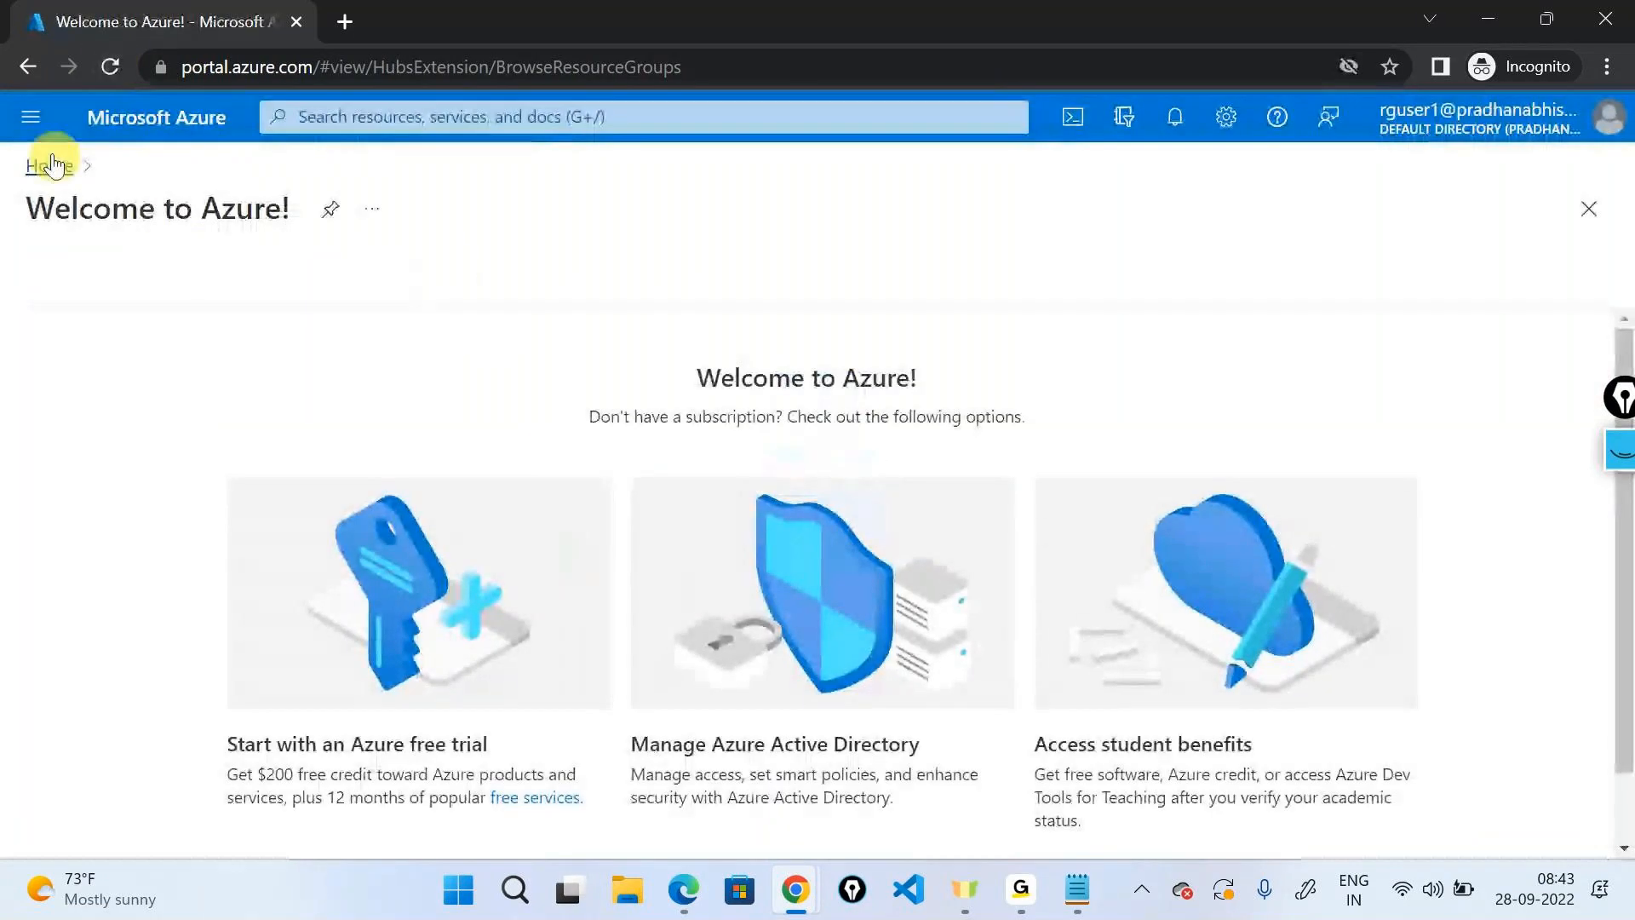
left_click(51, 165)
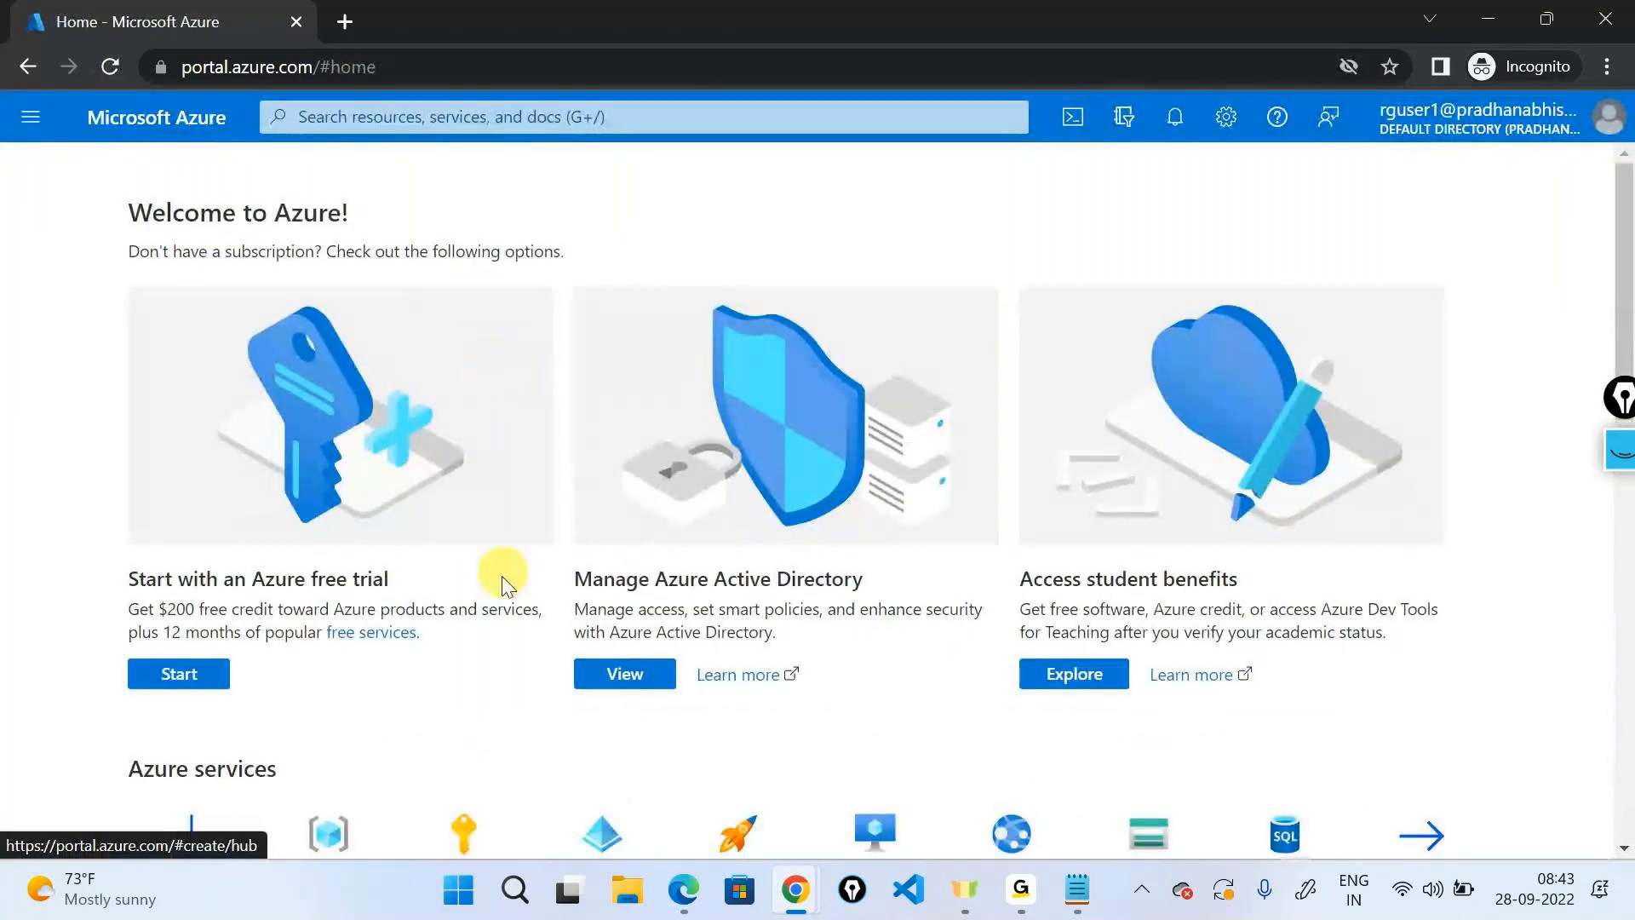
Close the incognito window and load the Azure portal in a new private window.
left_click(1608, 119)
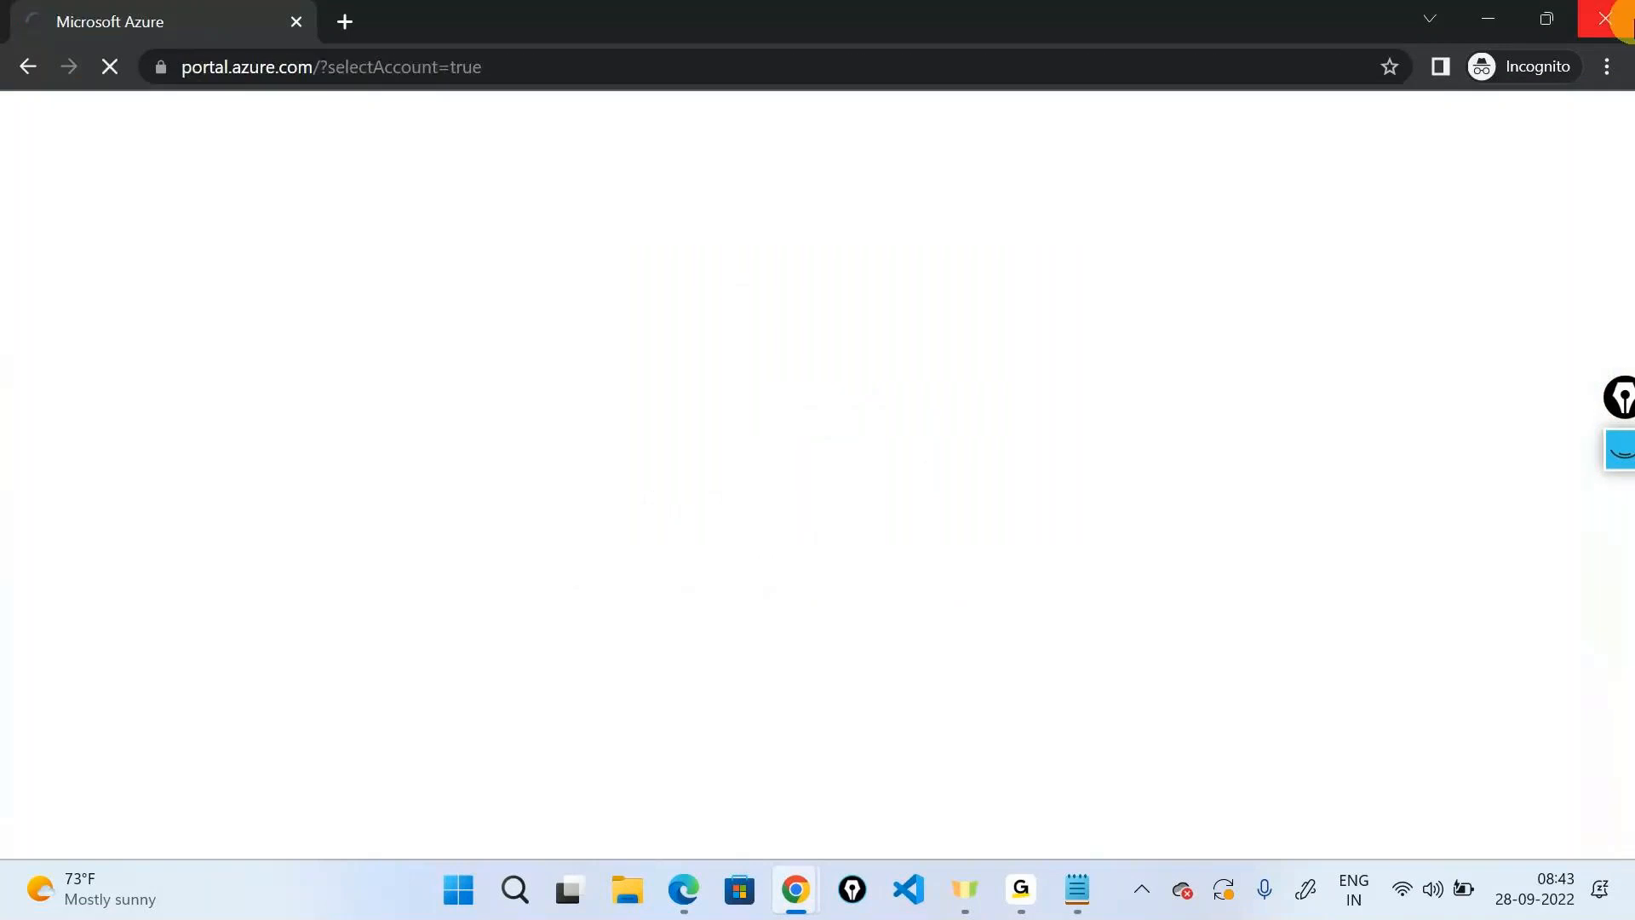
left_click(1606, 19)
key("ctrl+shift+n")
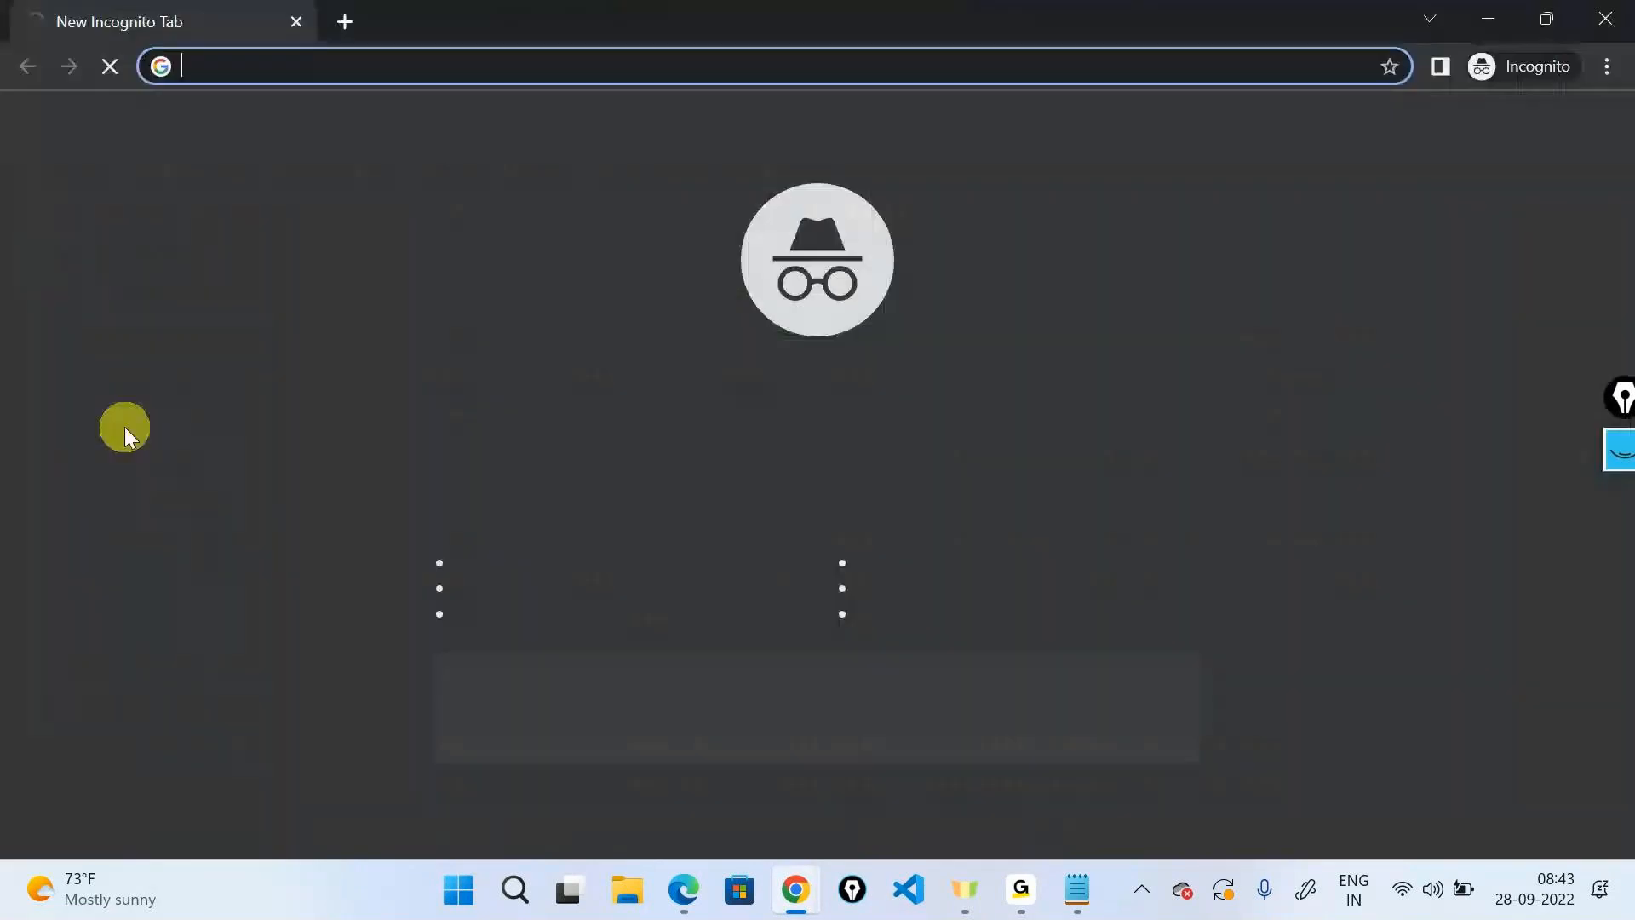
type("p")
key("Return")
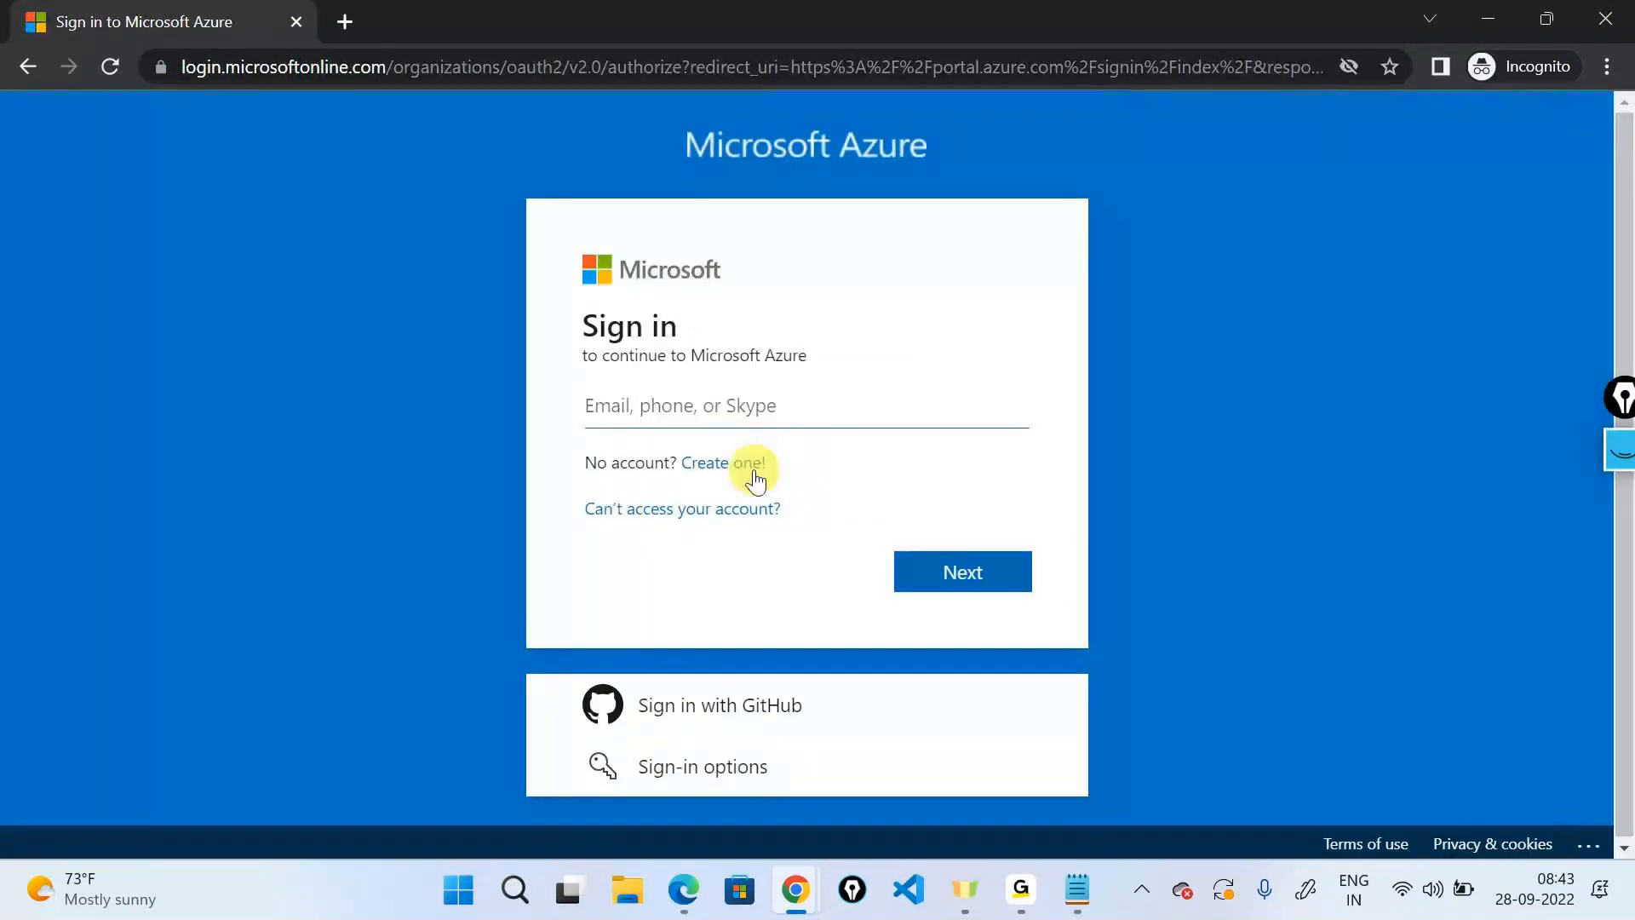
Sign in with the user's e-mail and password, skipping security setup and declining staying signed in.
key("ctrl+v")
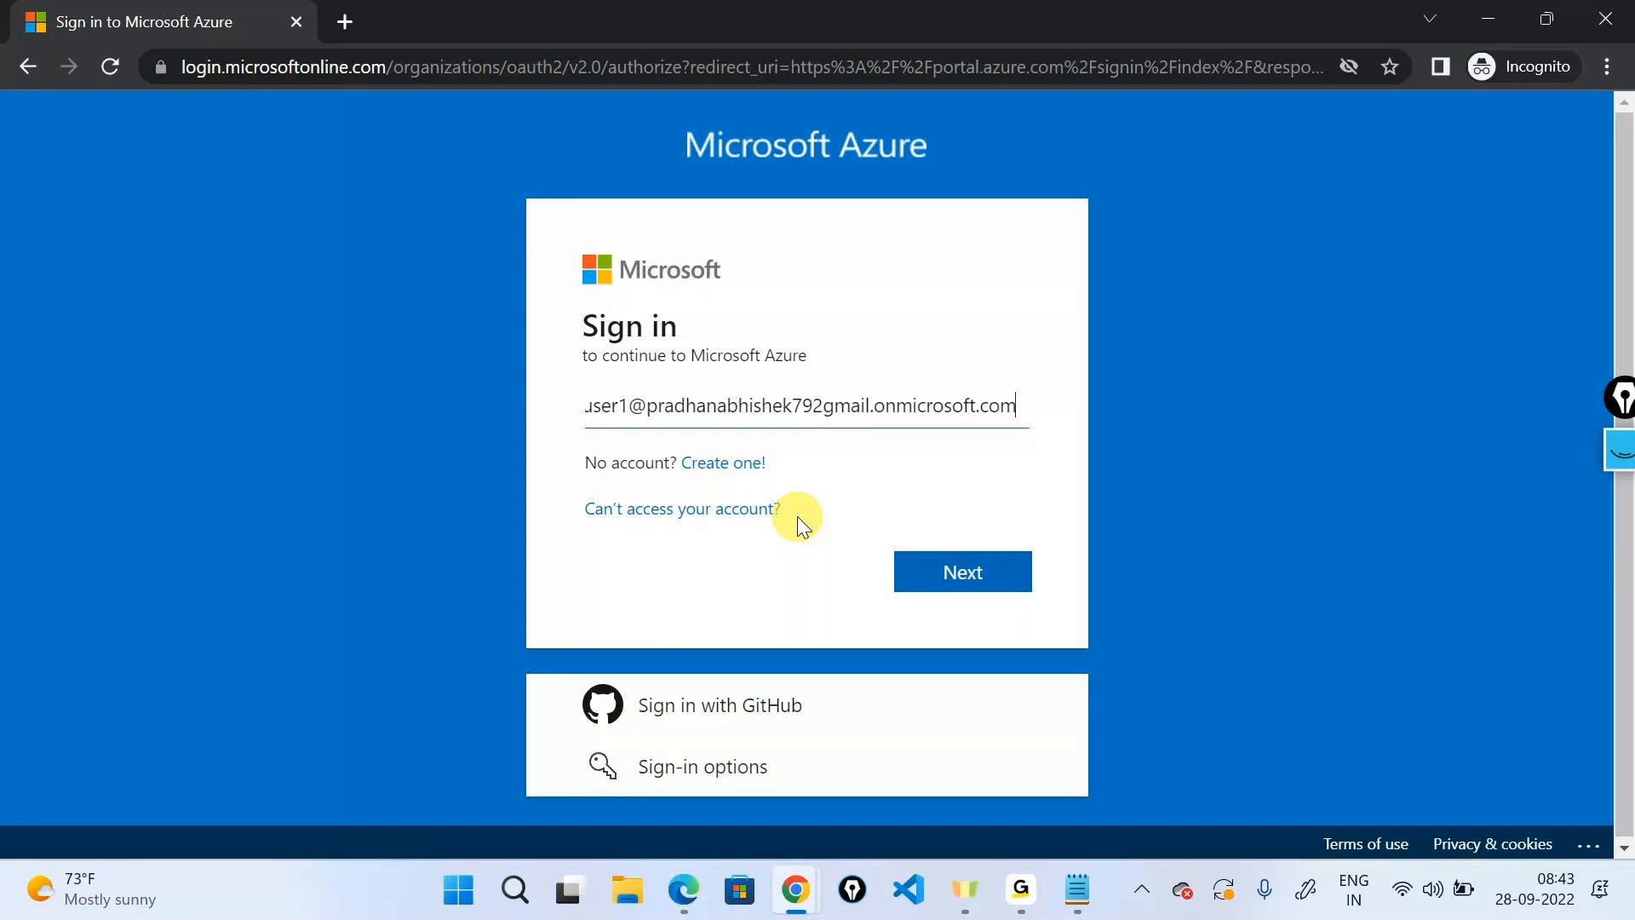
left_click(966, 565)
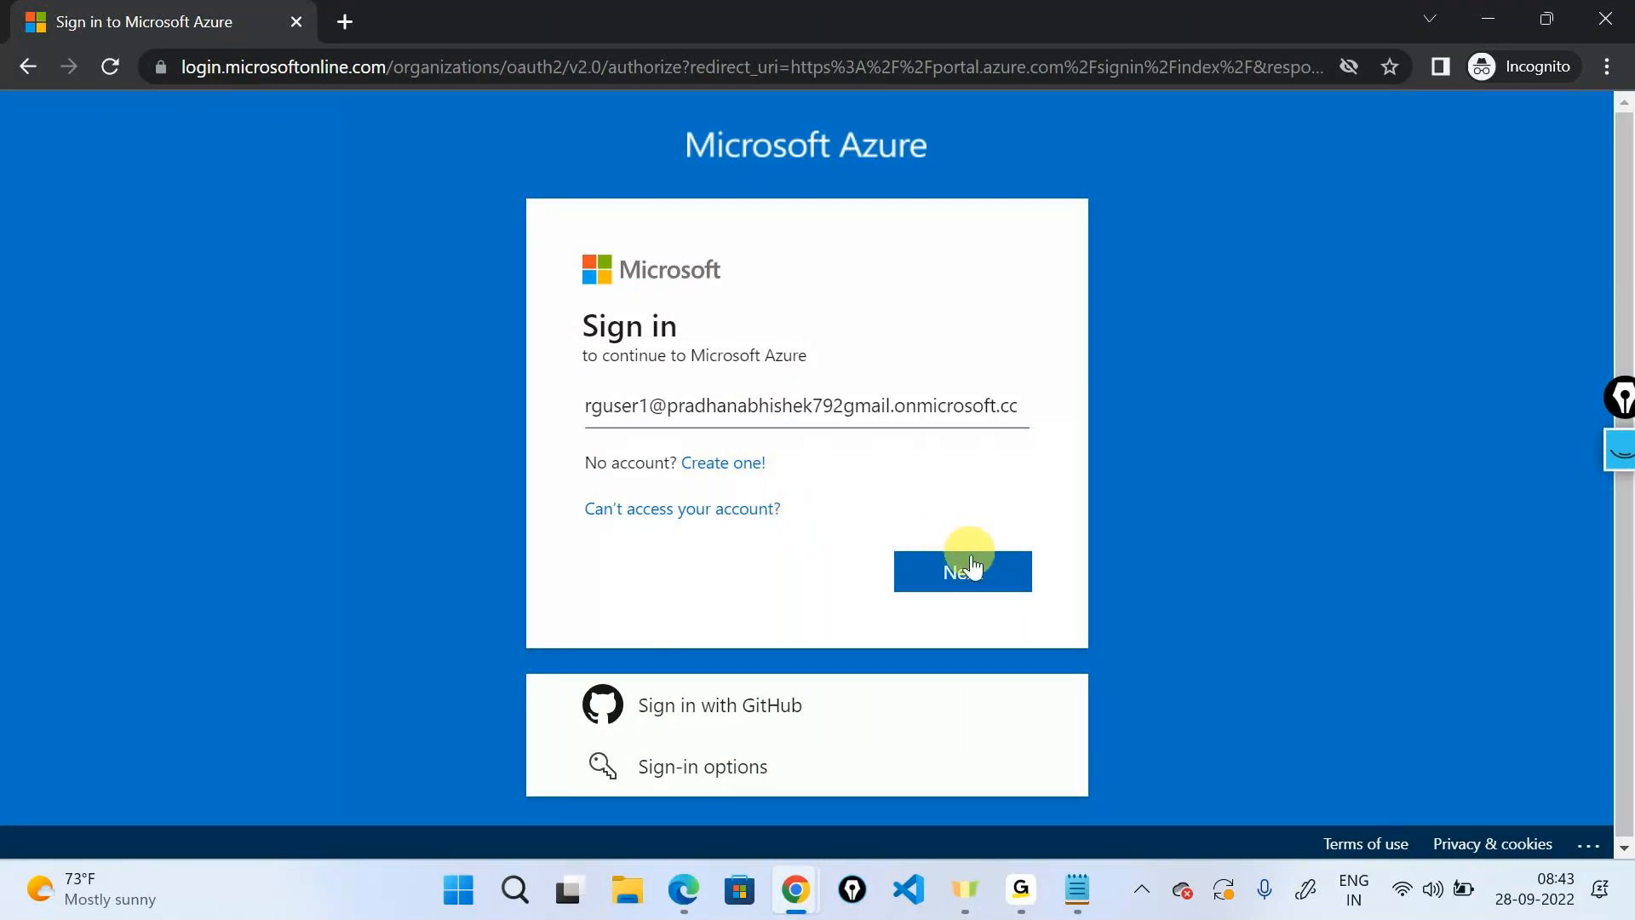
type("•••••••••••")
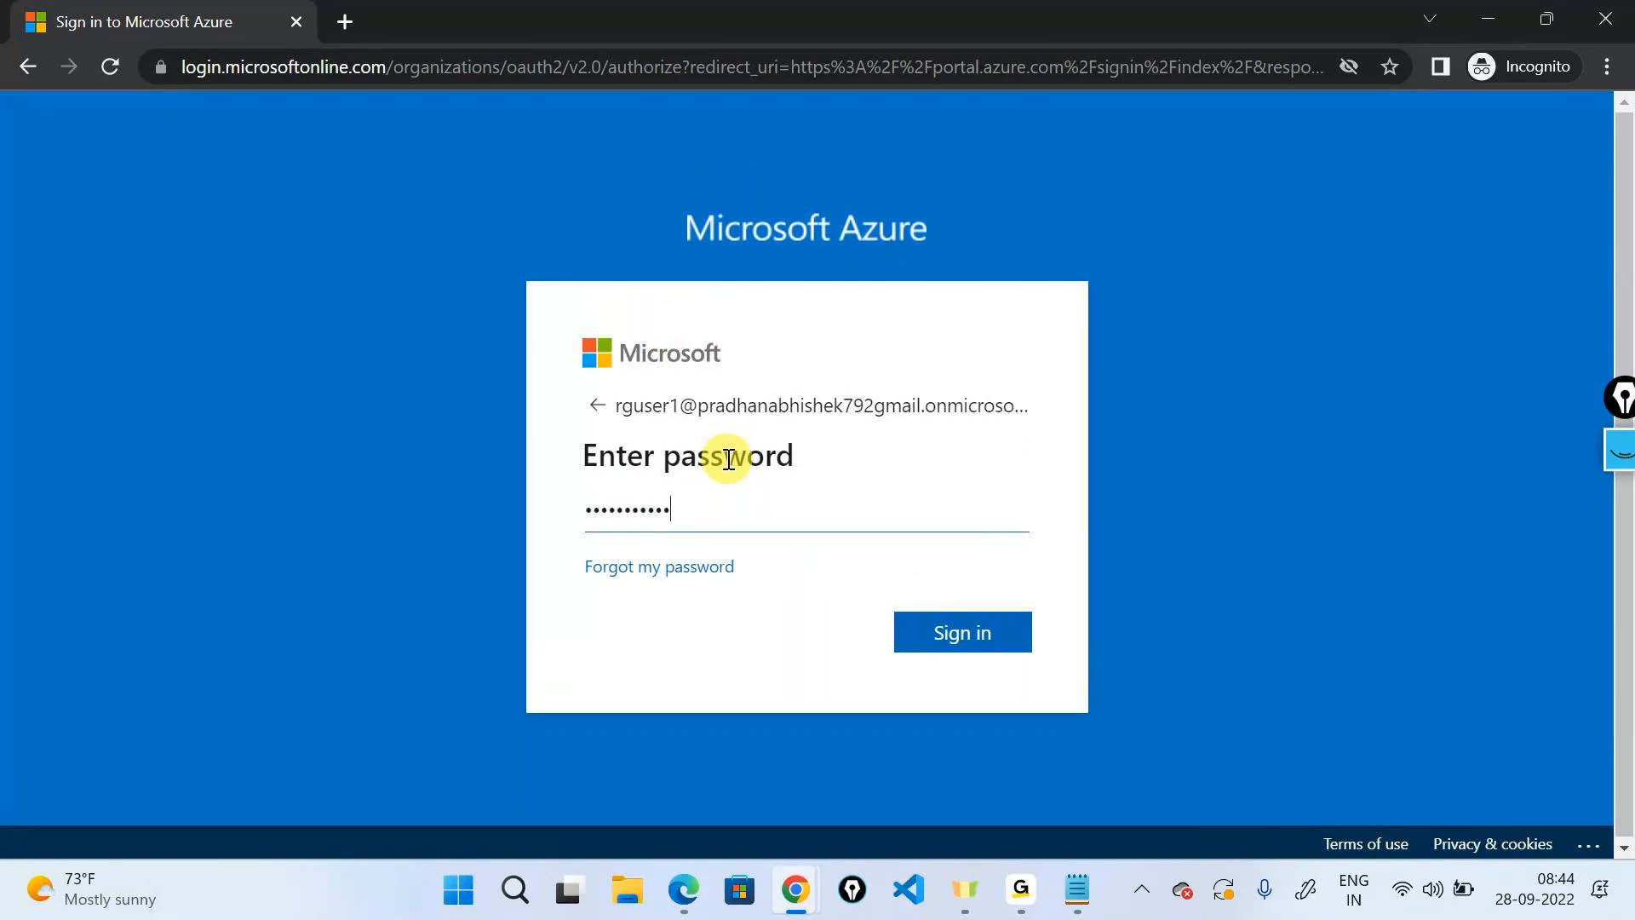
key("Return")
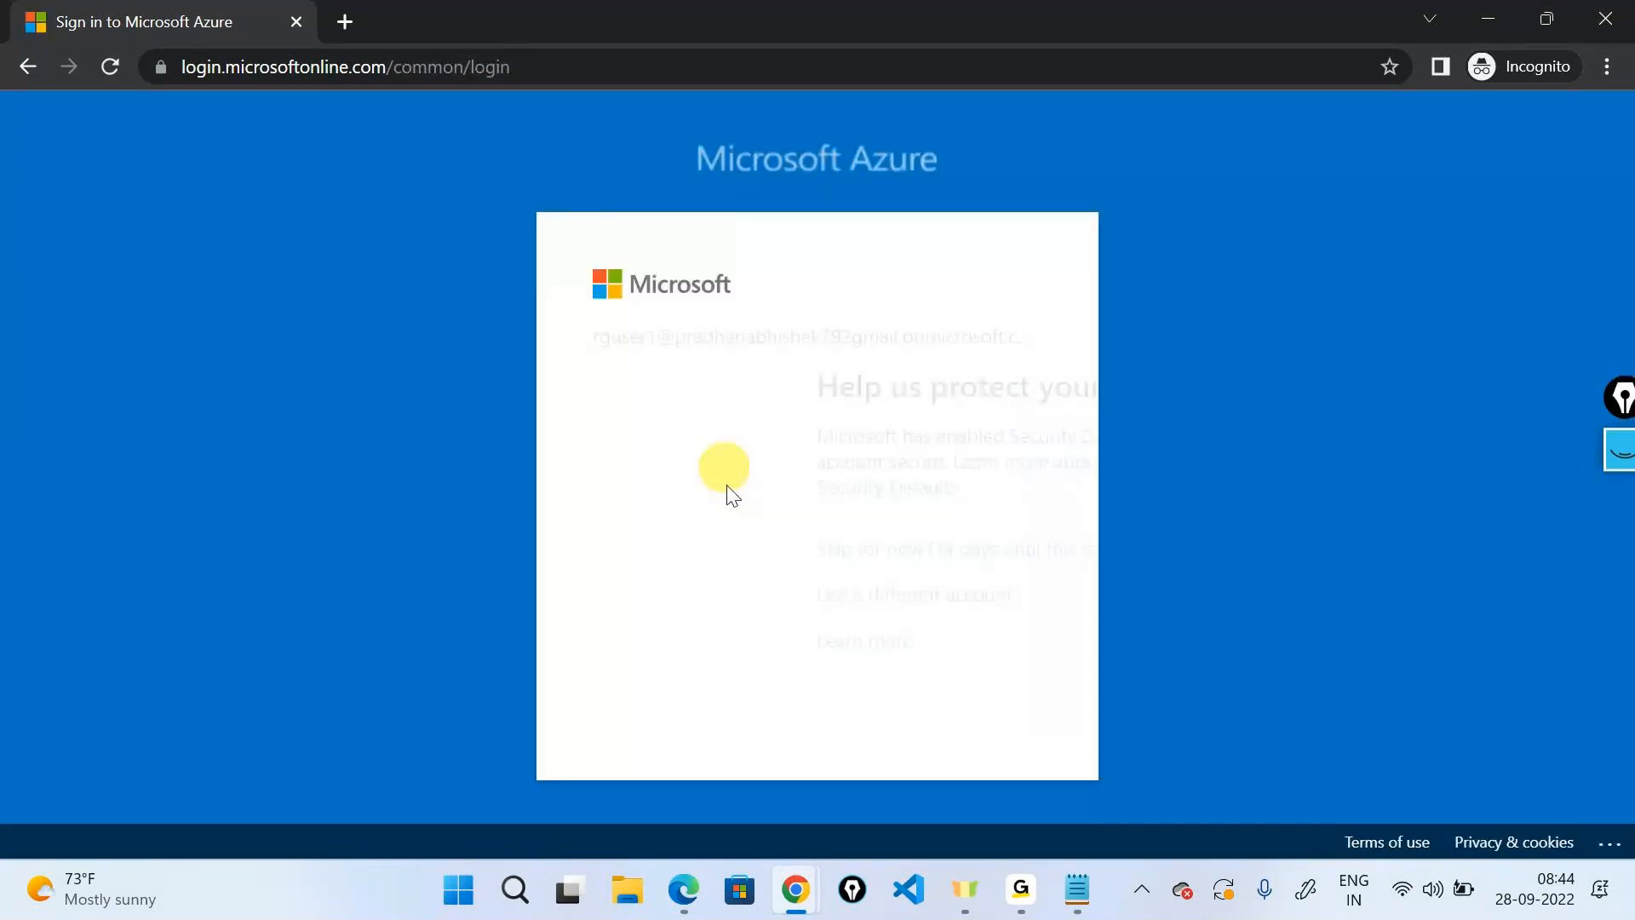
left_click(750, 544)
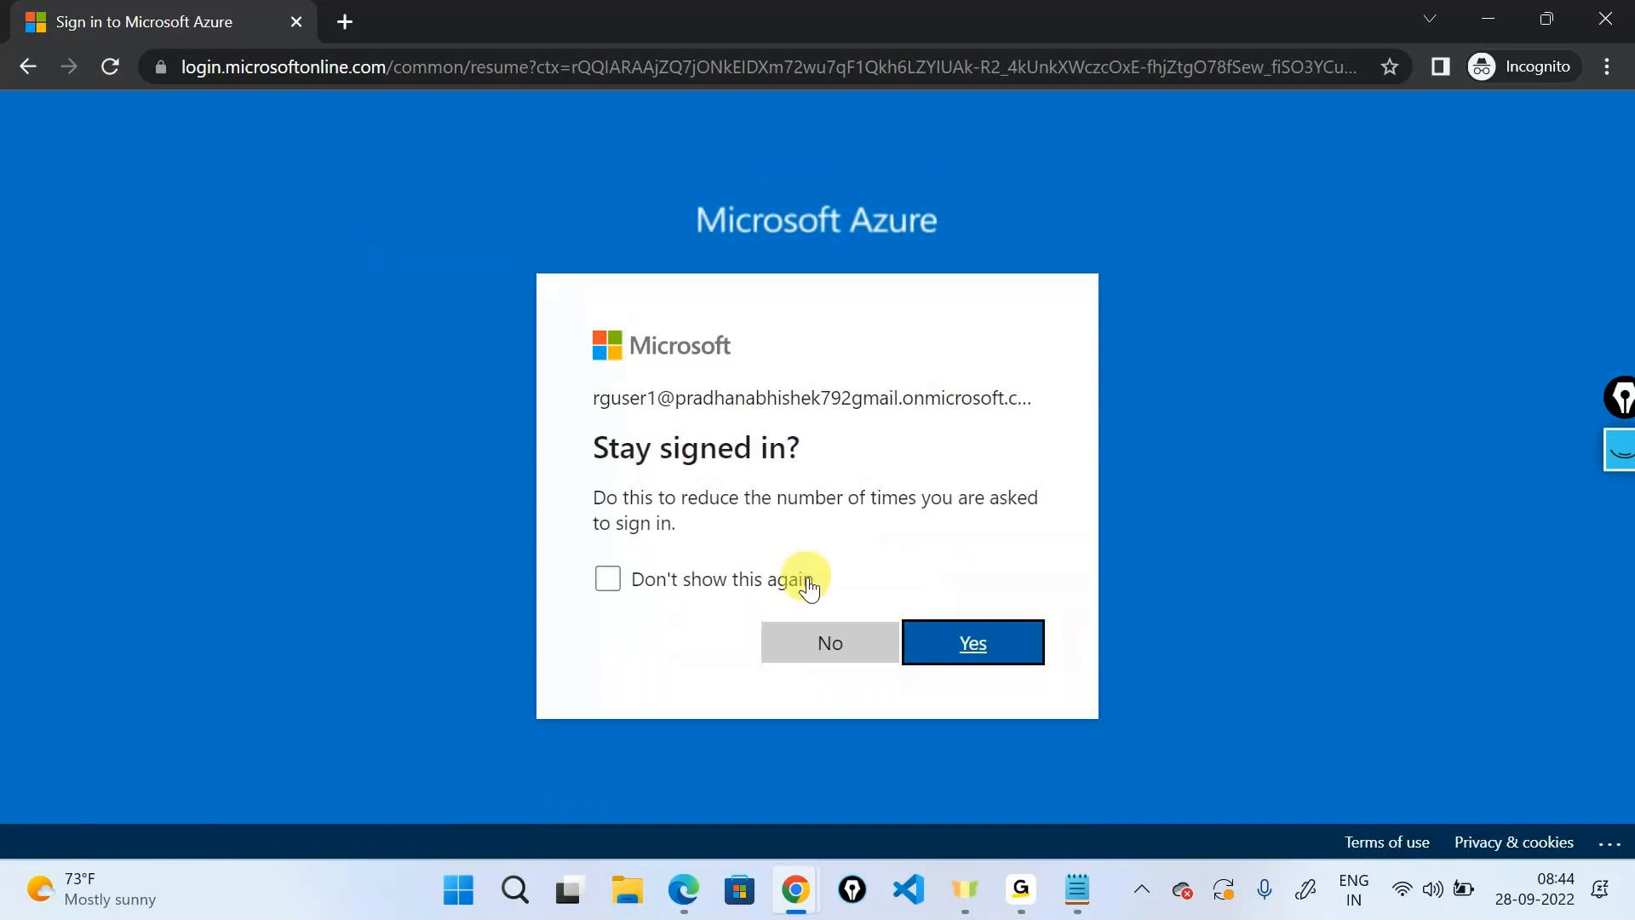
left_click(844, 642)
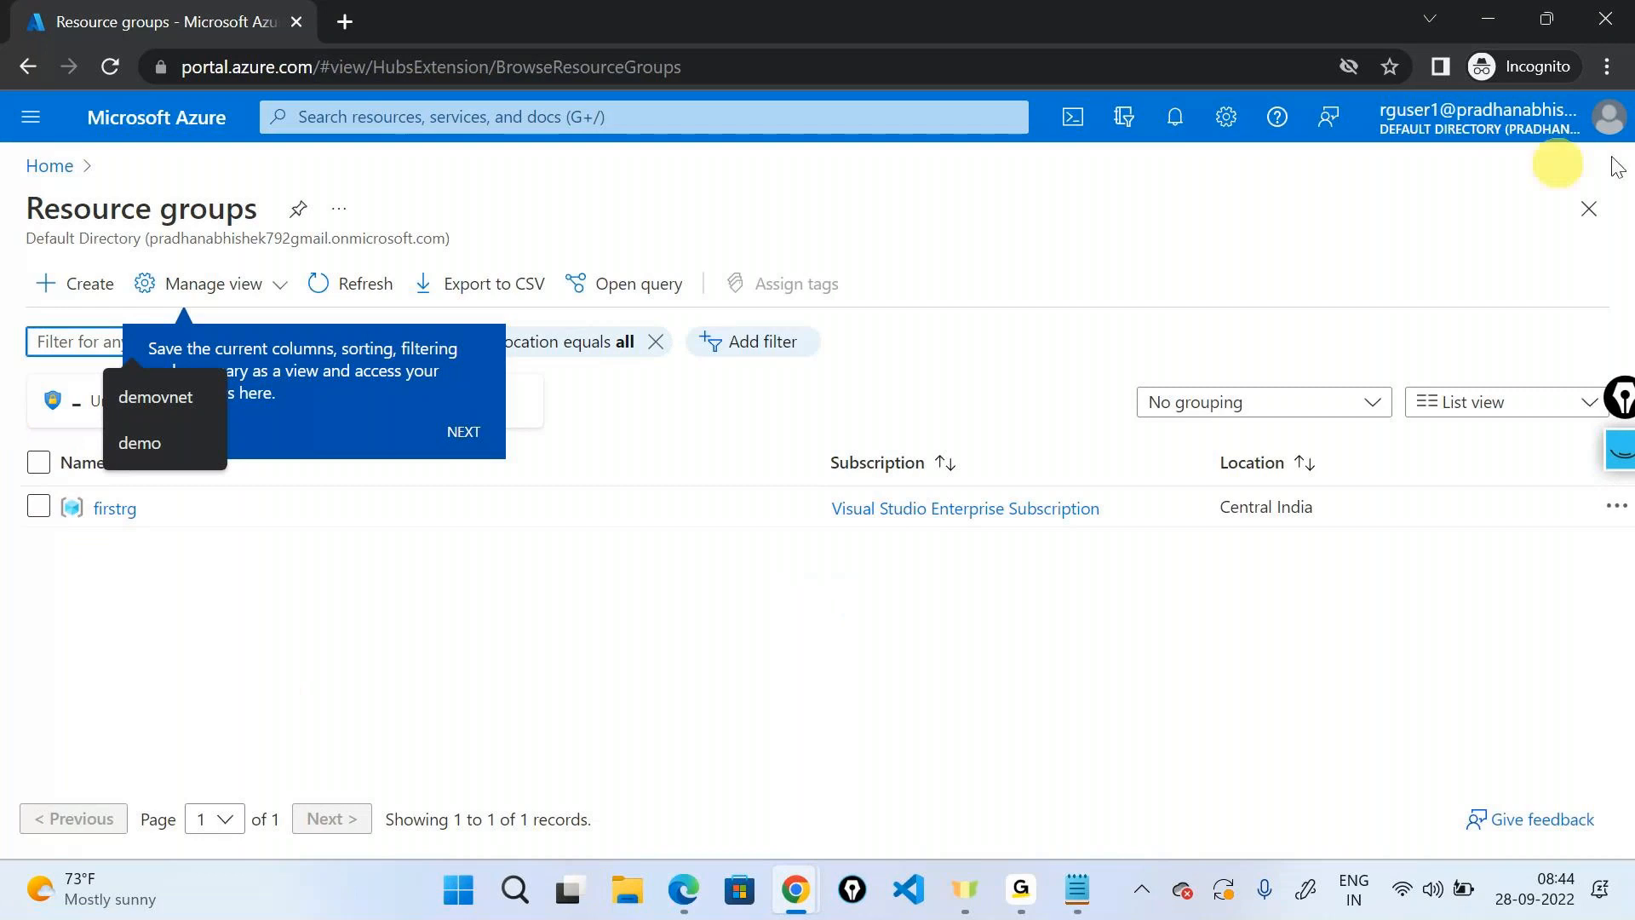
Check the signed-in account panel, close it, and switch to the admin window.
left_click(1496, 127)
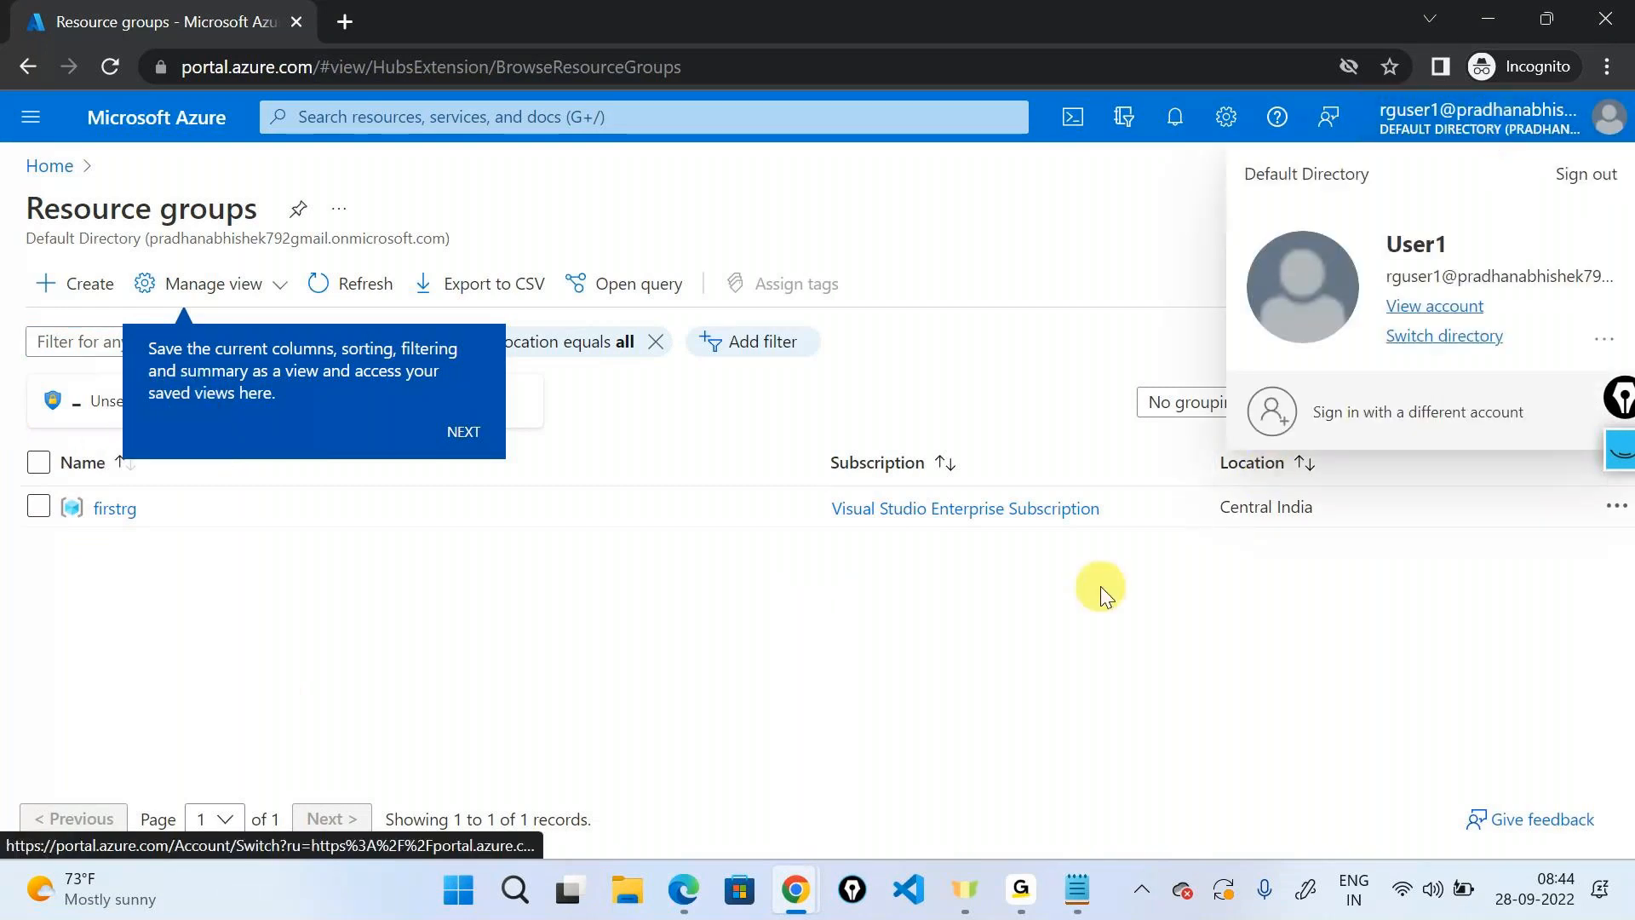
left_click(887, 615)
key("alt+Tab")
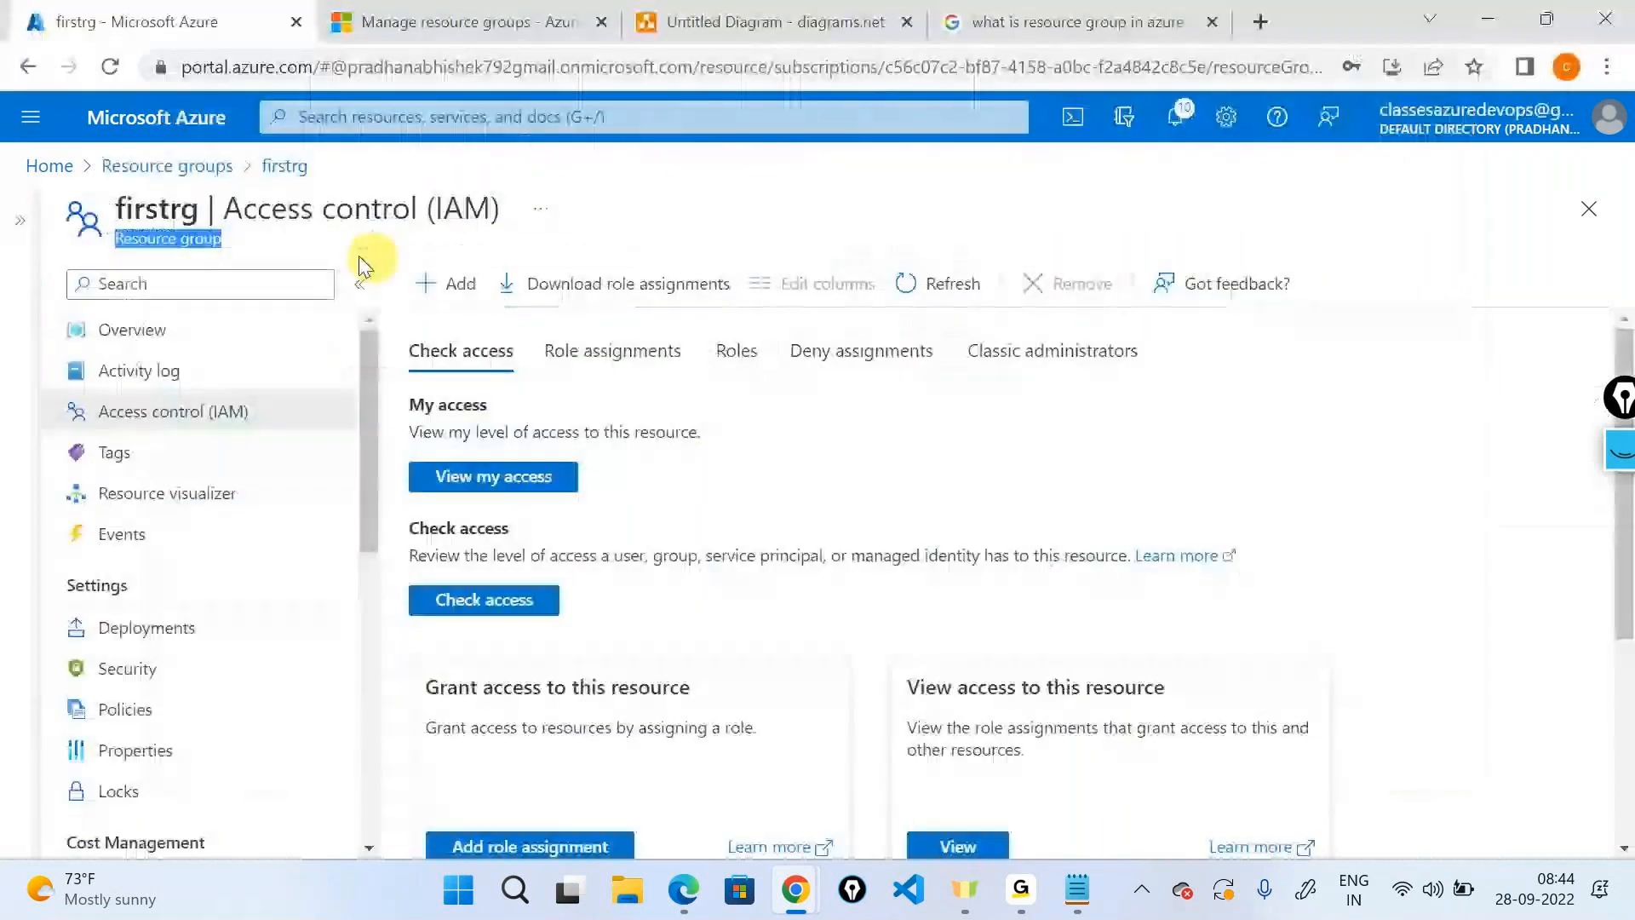
Show the admin's Resource groups list with all seven groups, including firstrg, secondrg and thridrg.
left_click(156, 118)
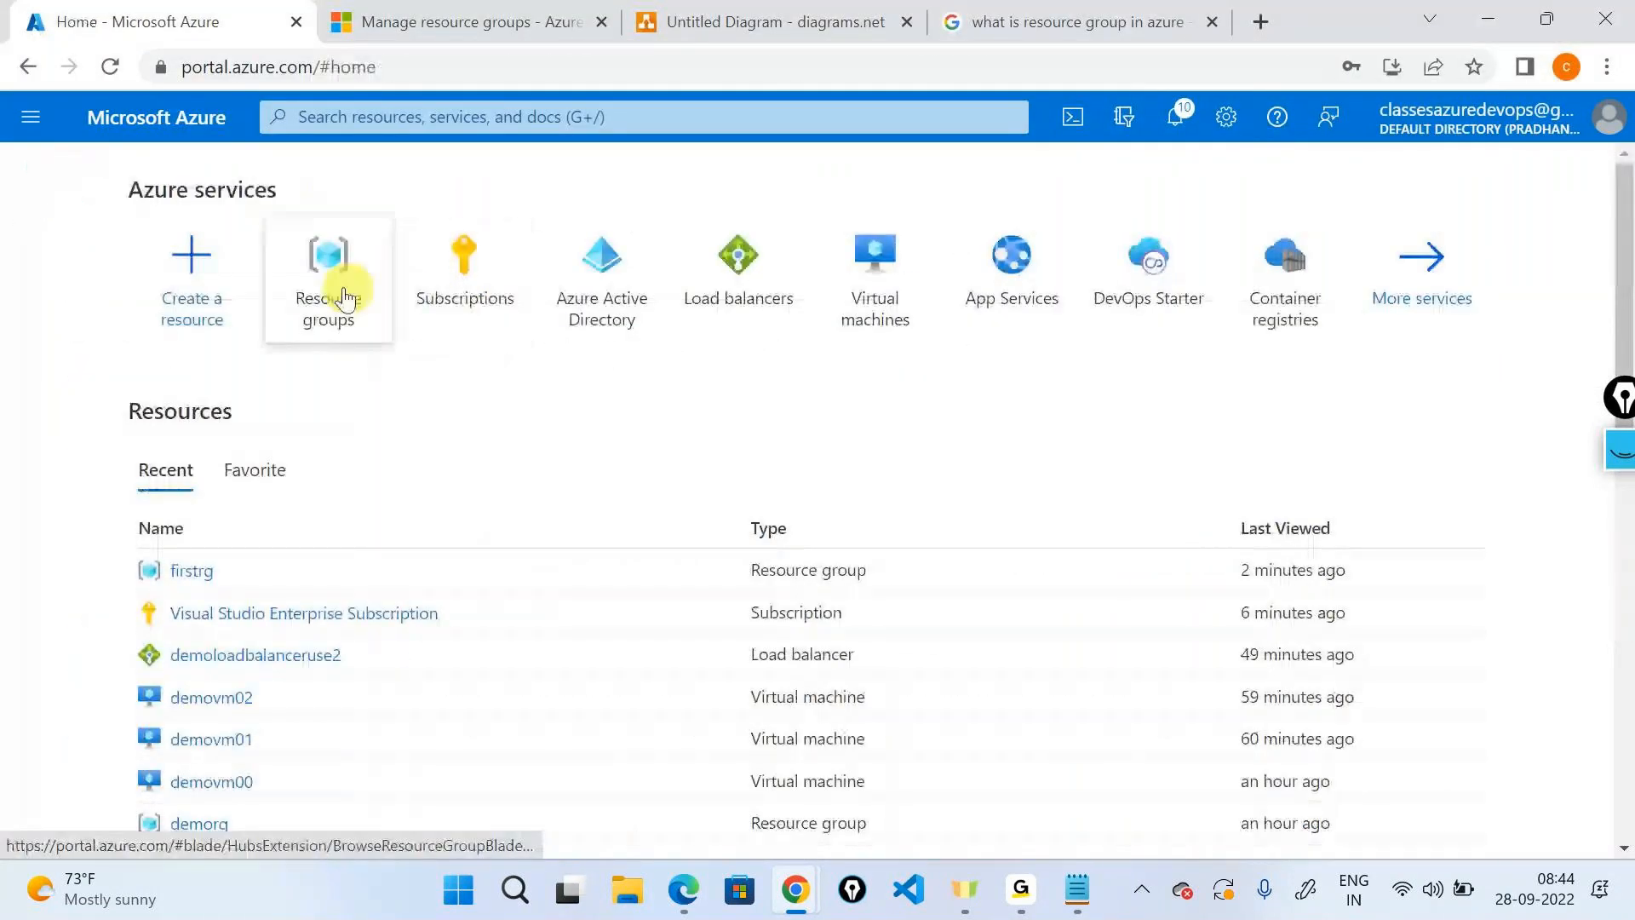
left_click(339, 294)
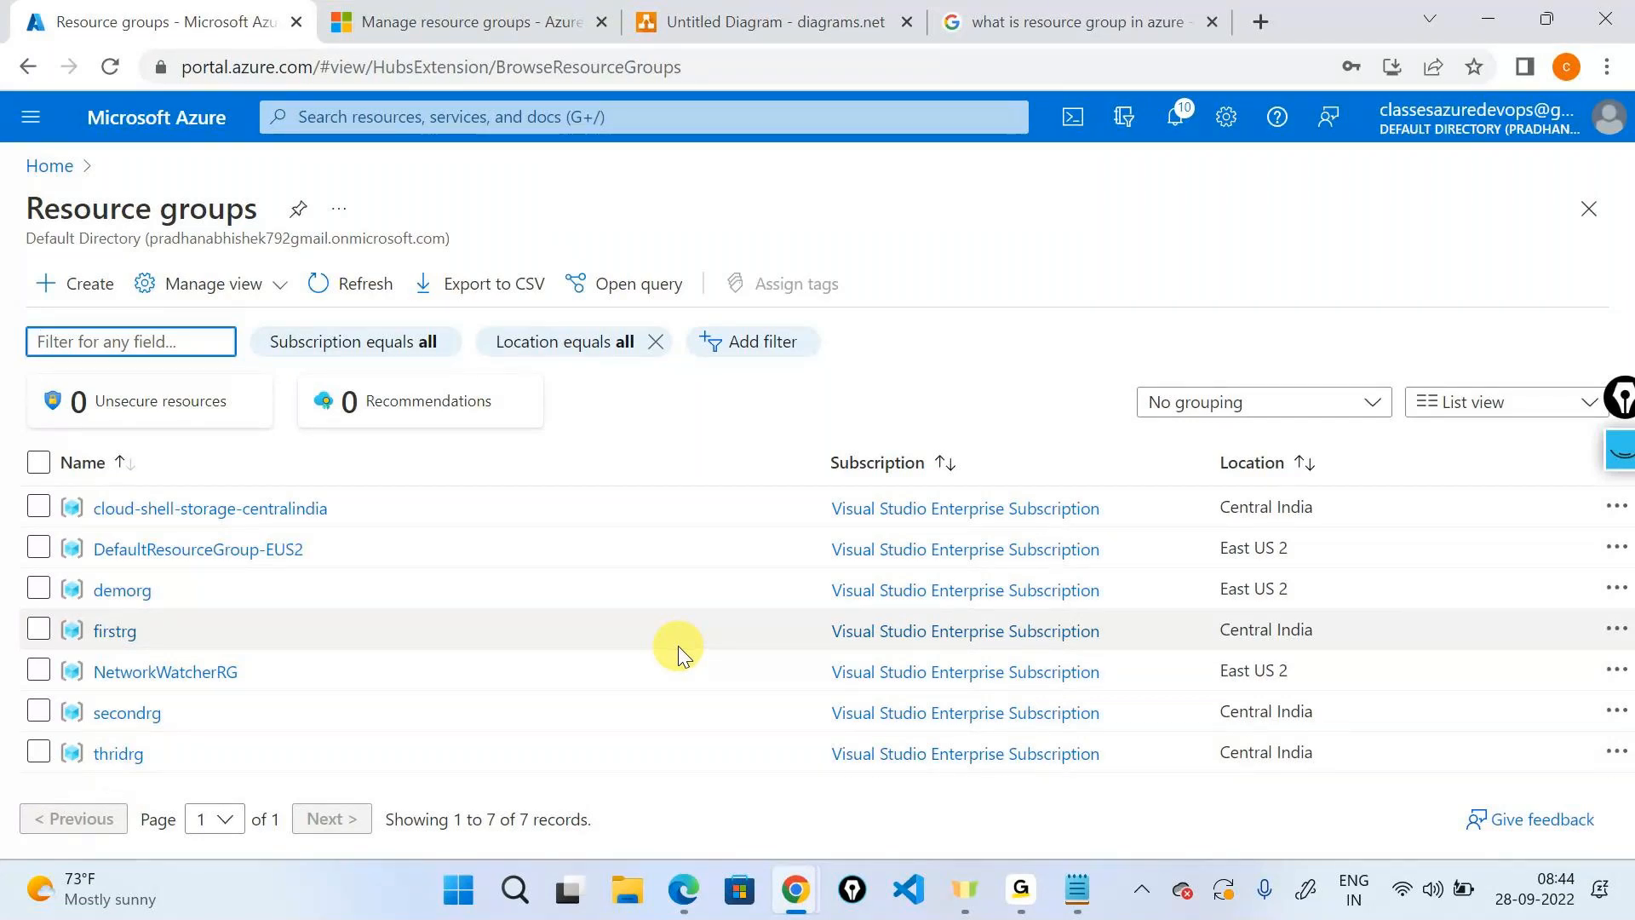
key("alt+Tab")
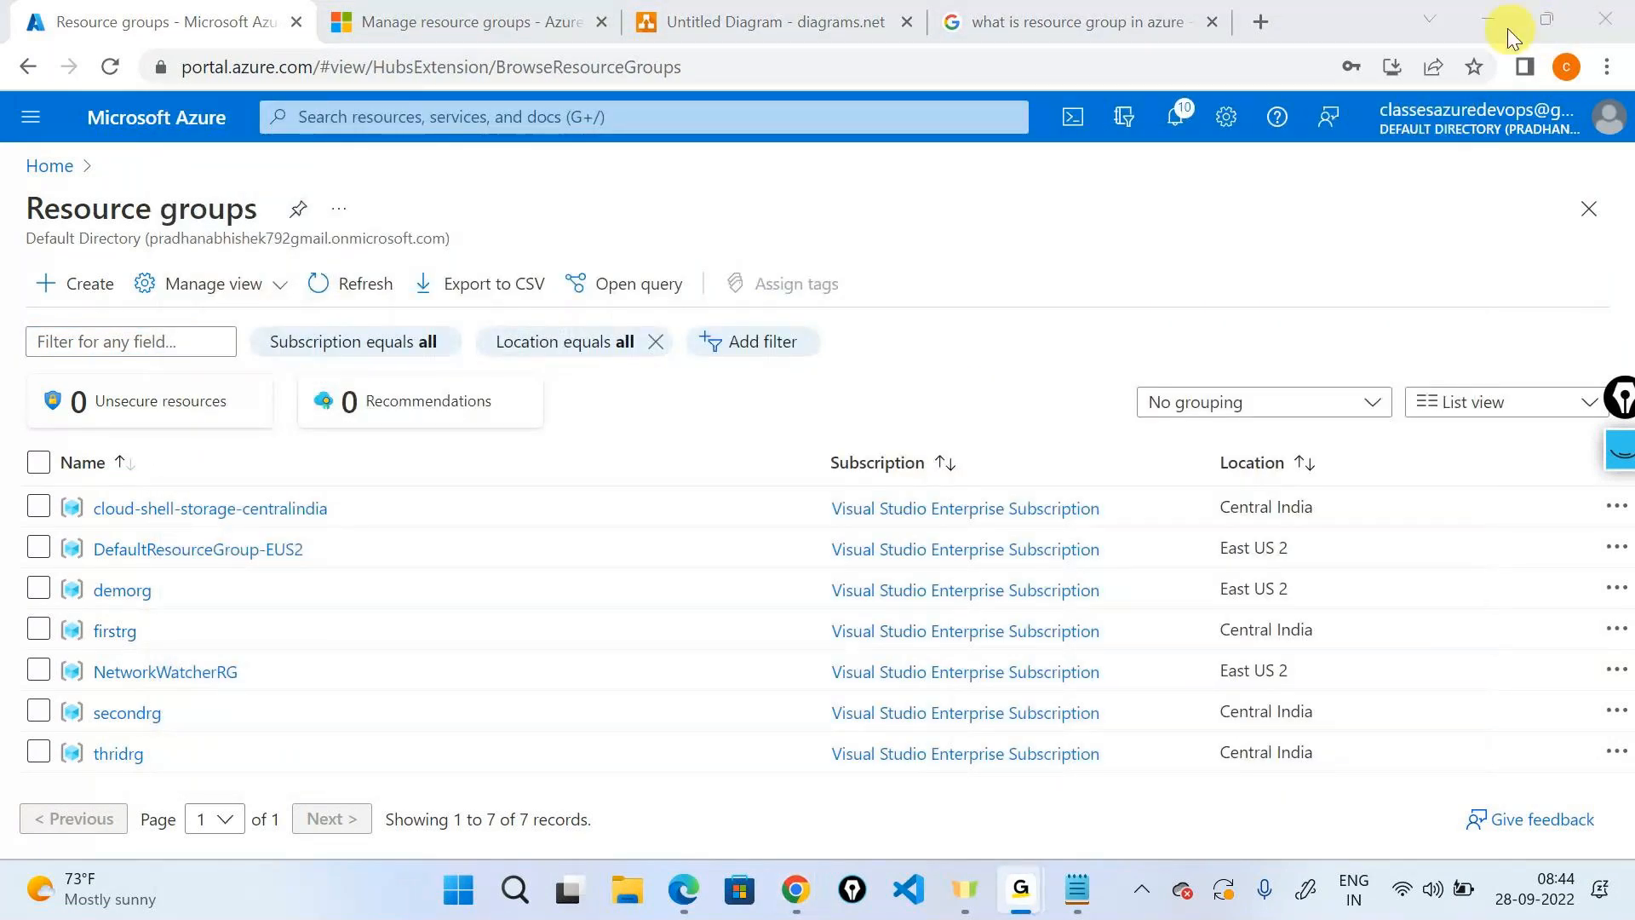
left_click(1507, 28)
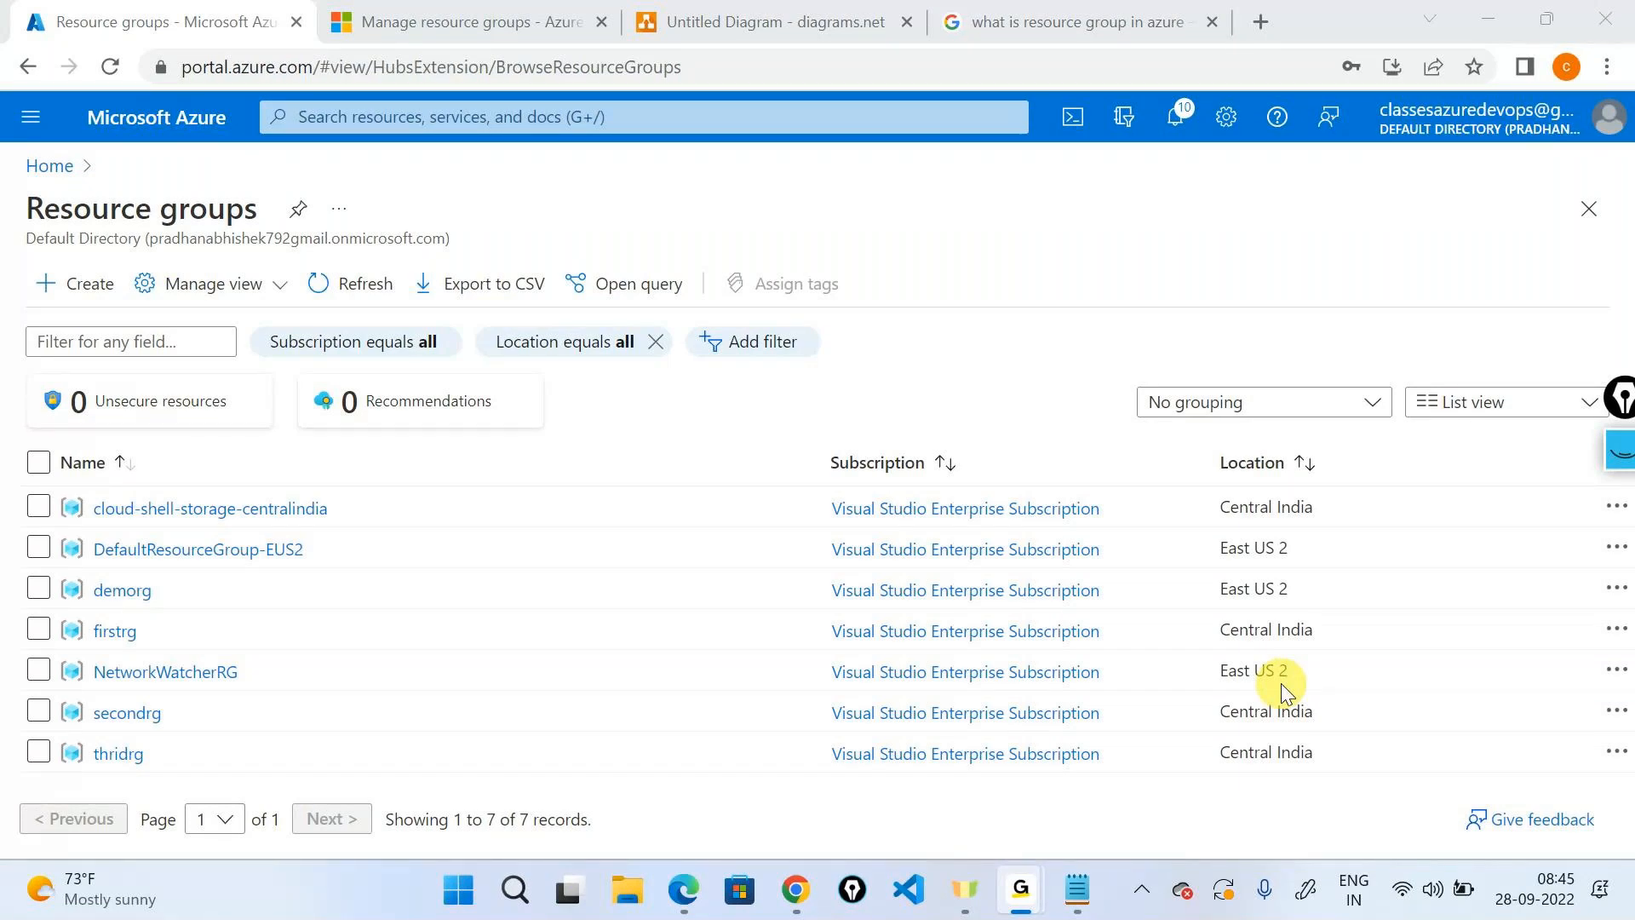
left_click(1145, 467)
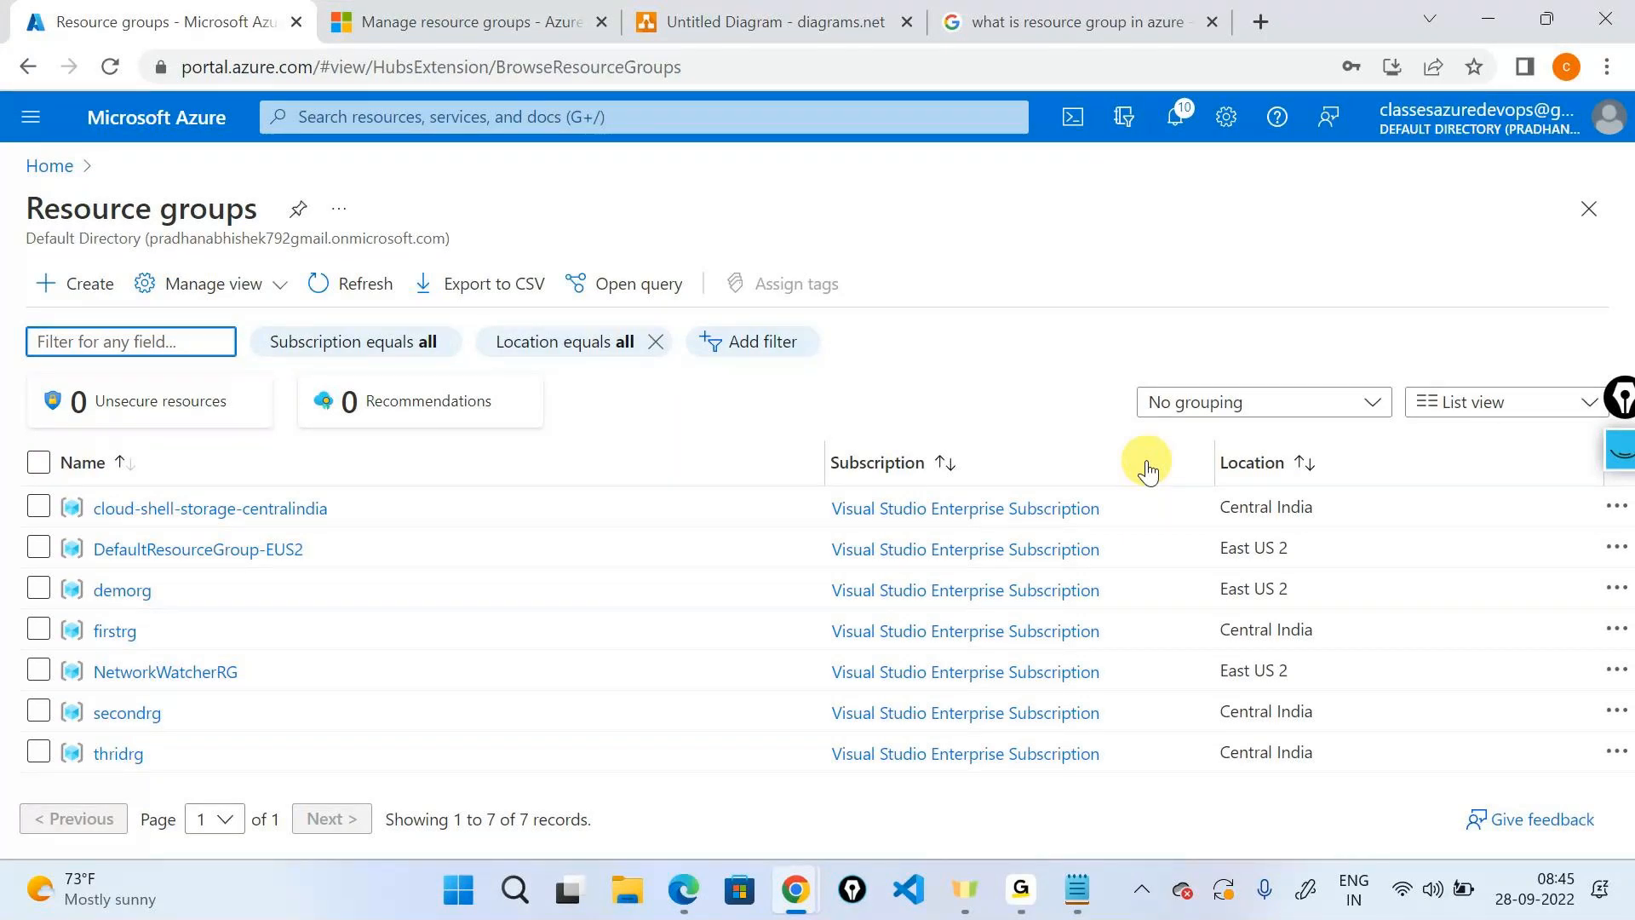
left_click(749, 30)
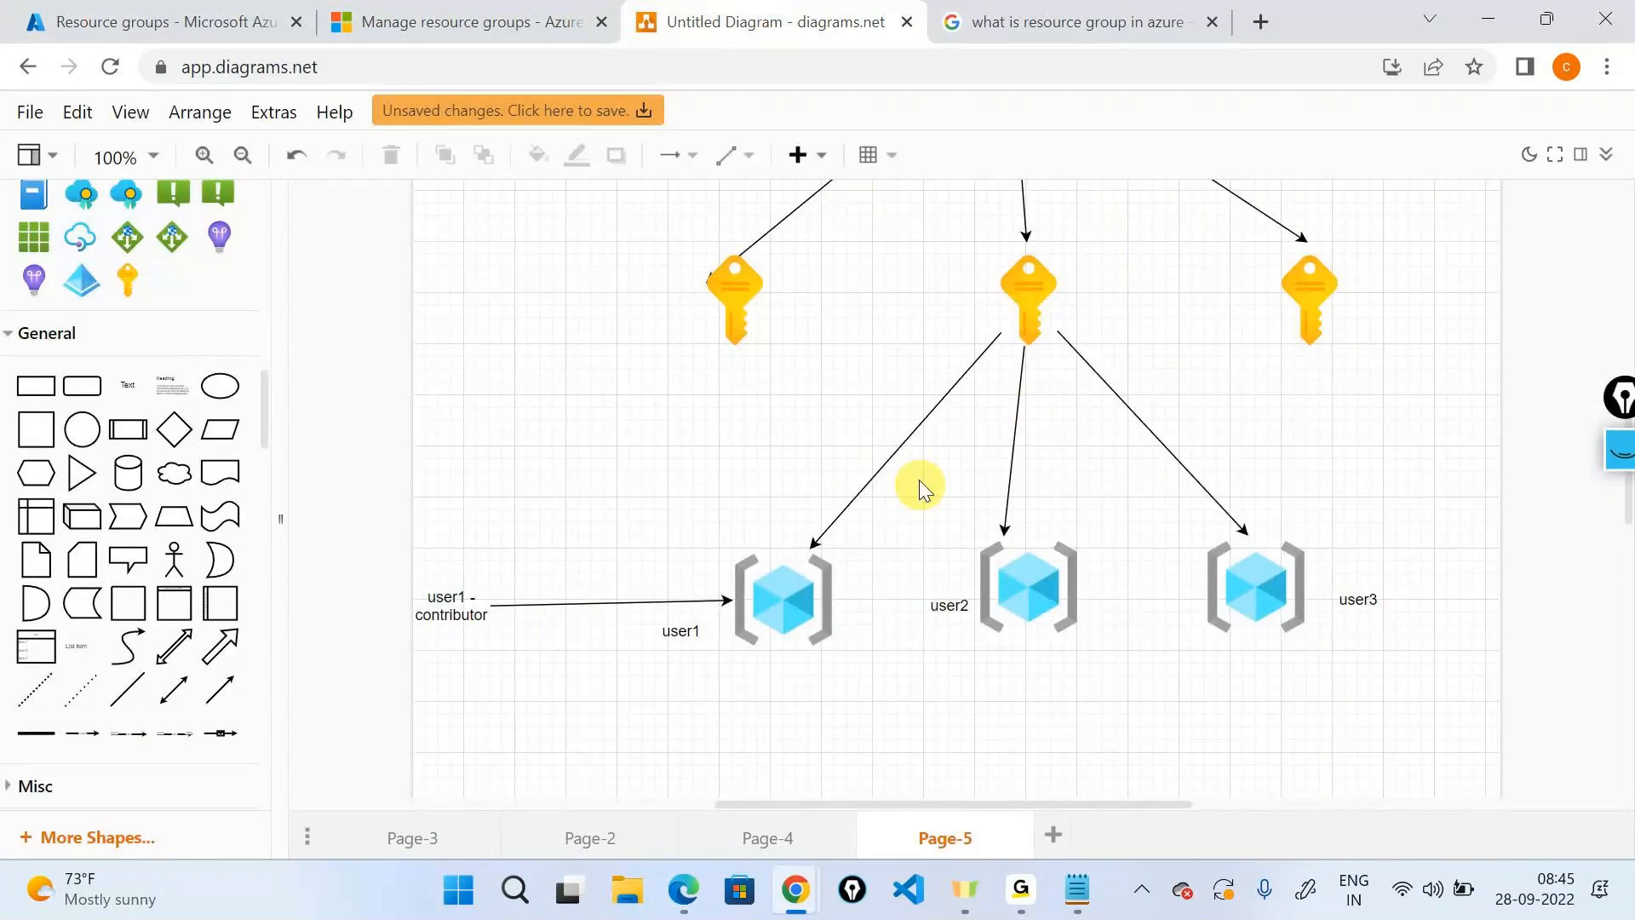
Select the middle key icon in the Page-5 diagram.
left_click(990, 332)
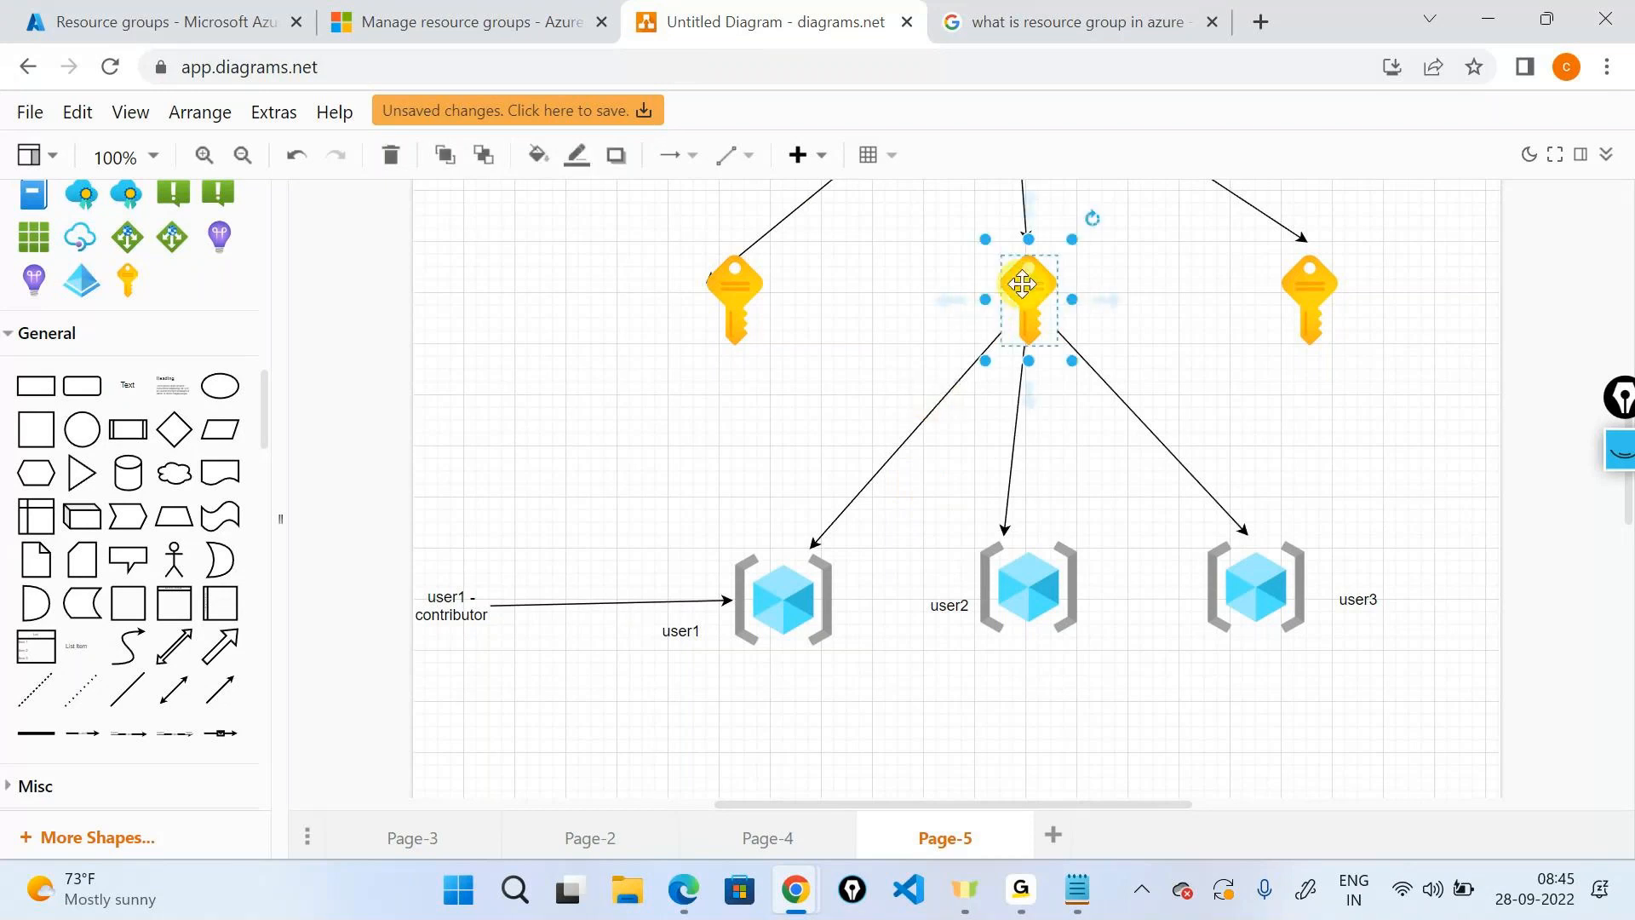
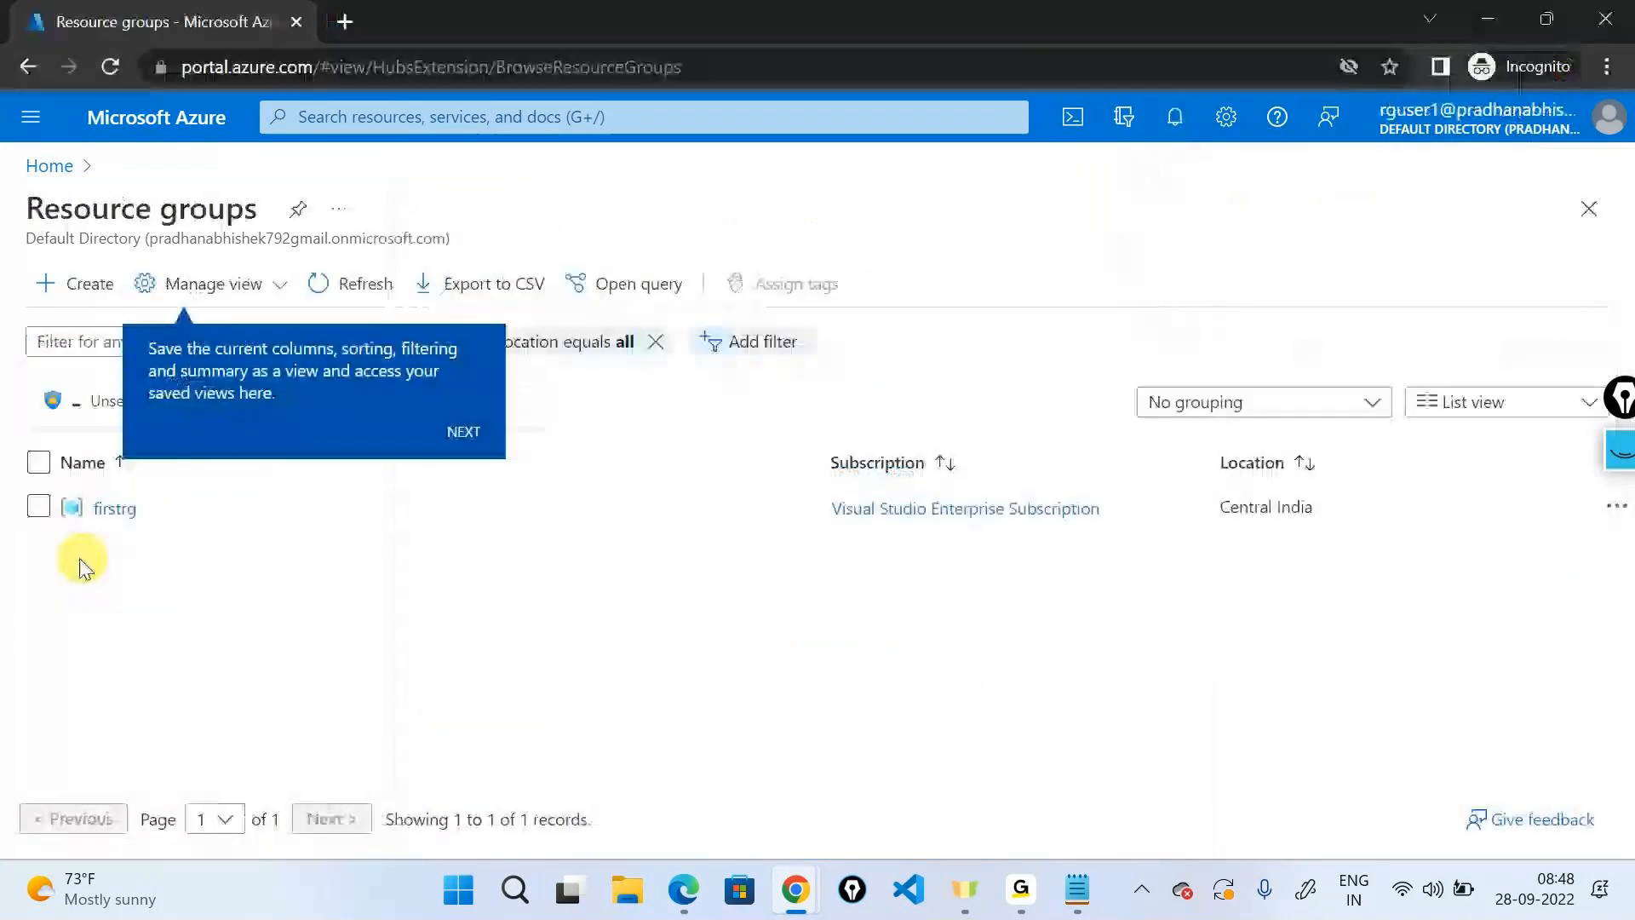
Clear the portal tips and the security and stay-signed-in prompts, then sign out of the test account.
left_click(466, 433)
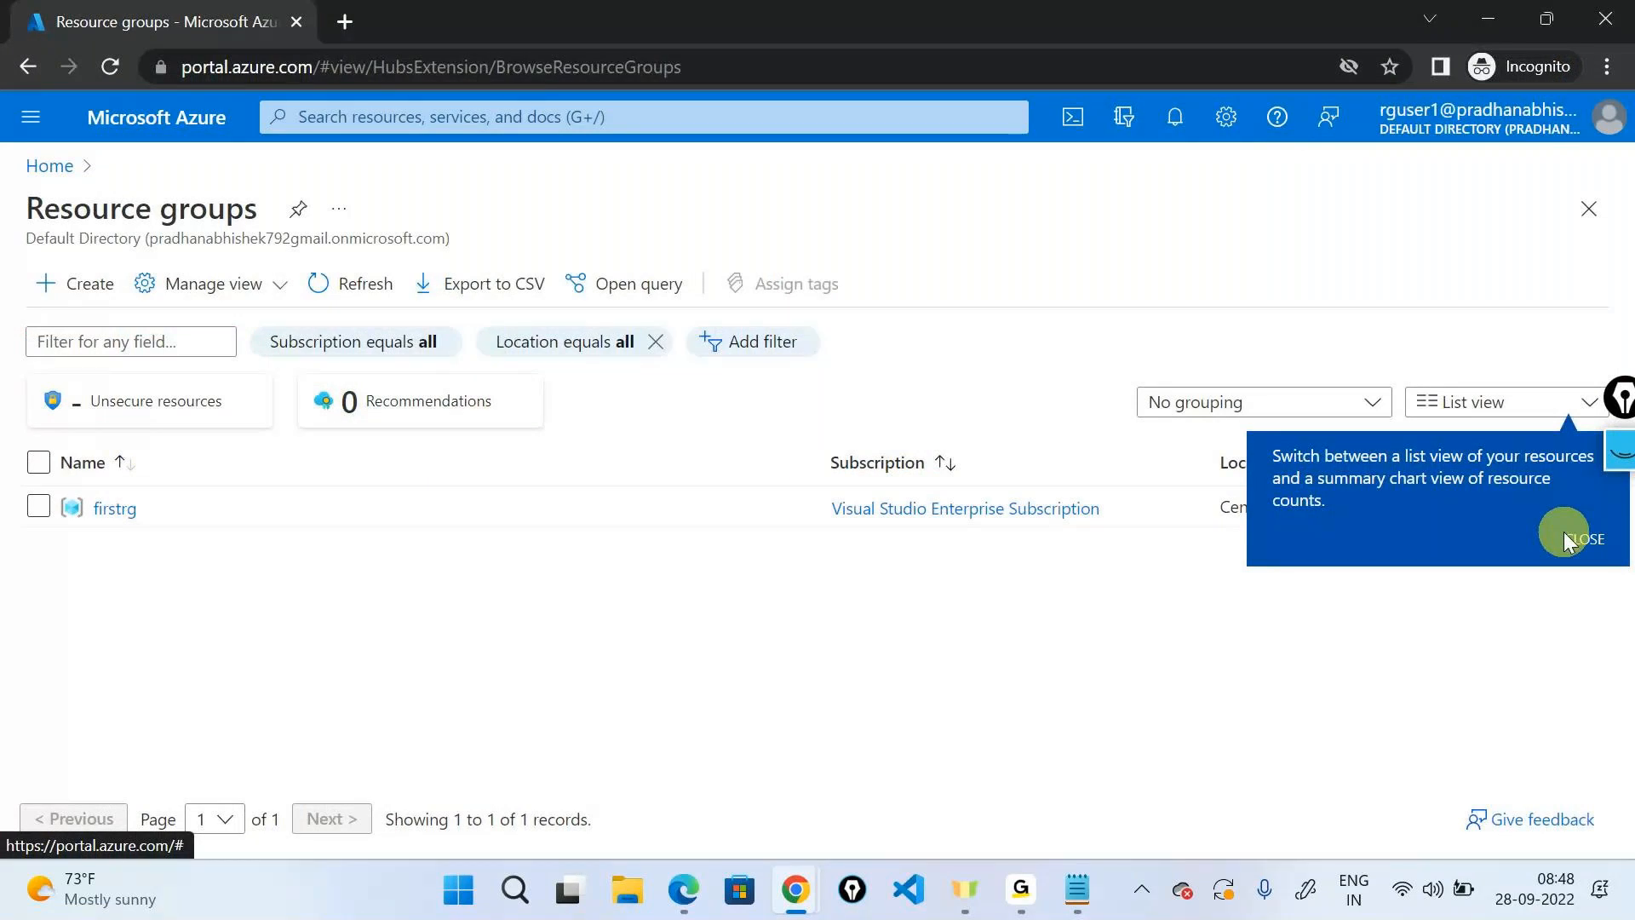
left_click(1563, 532)
left_click(111, 65)
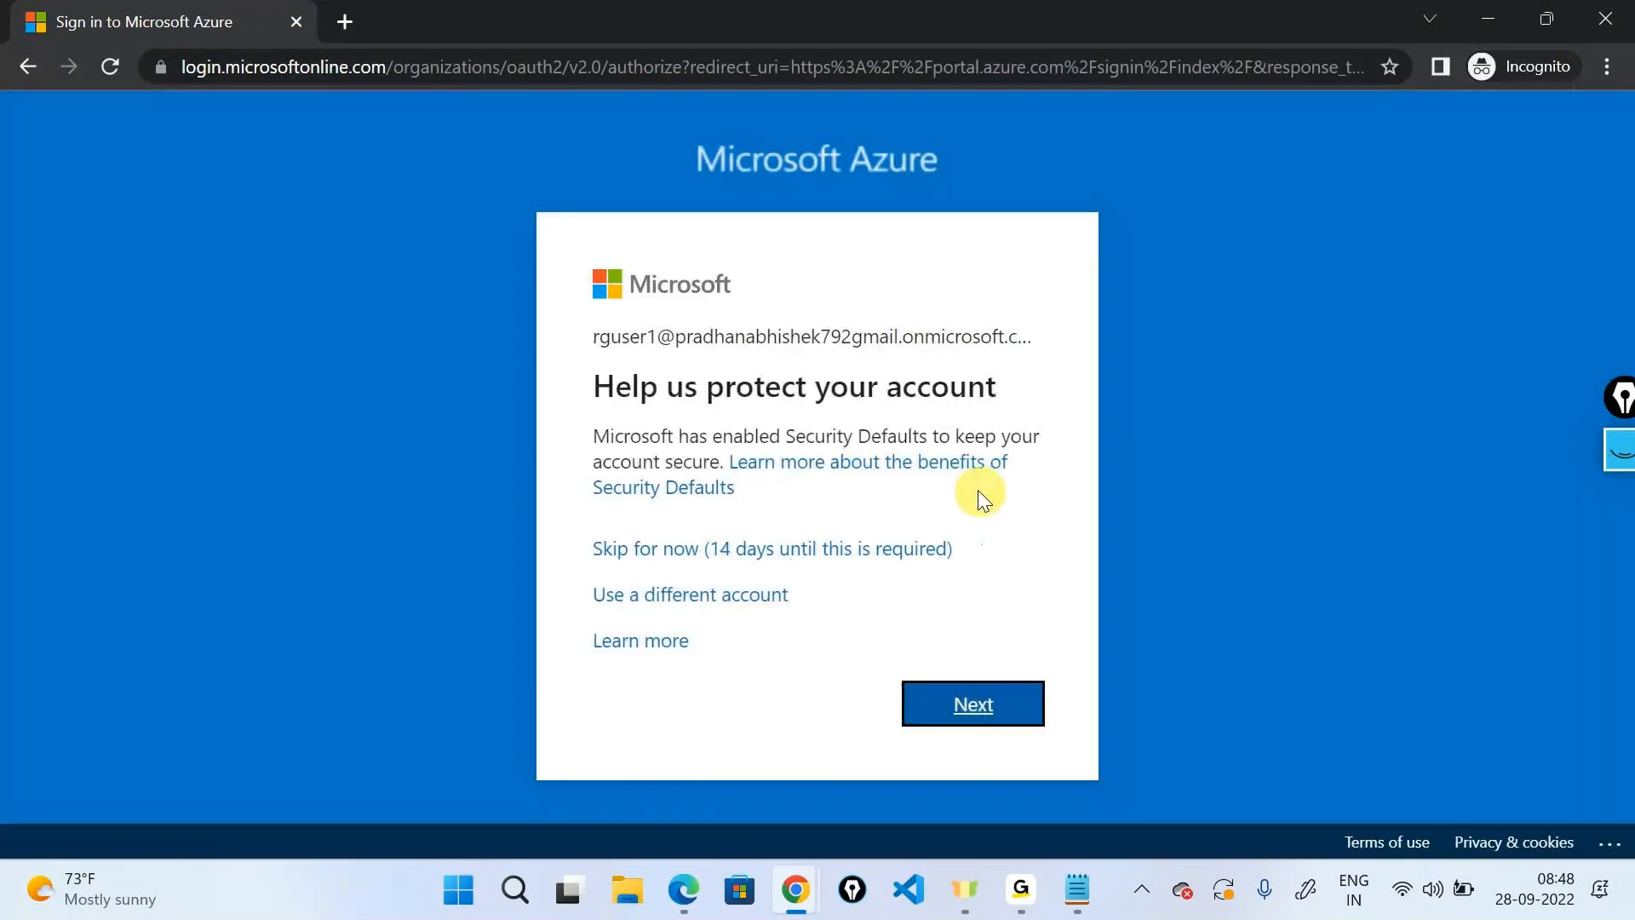
left_click(784, 547)
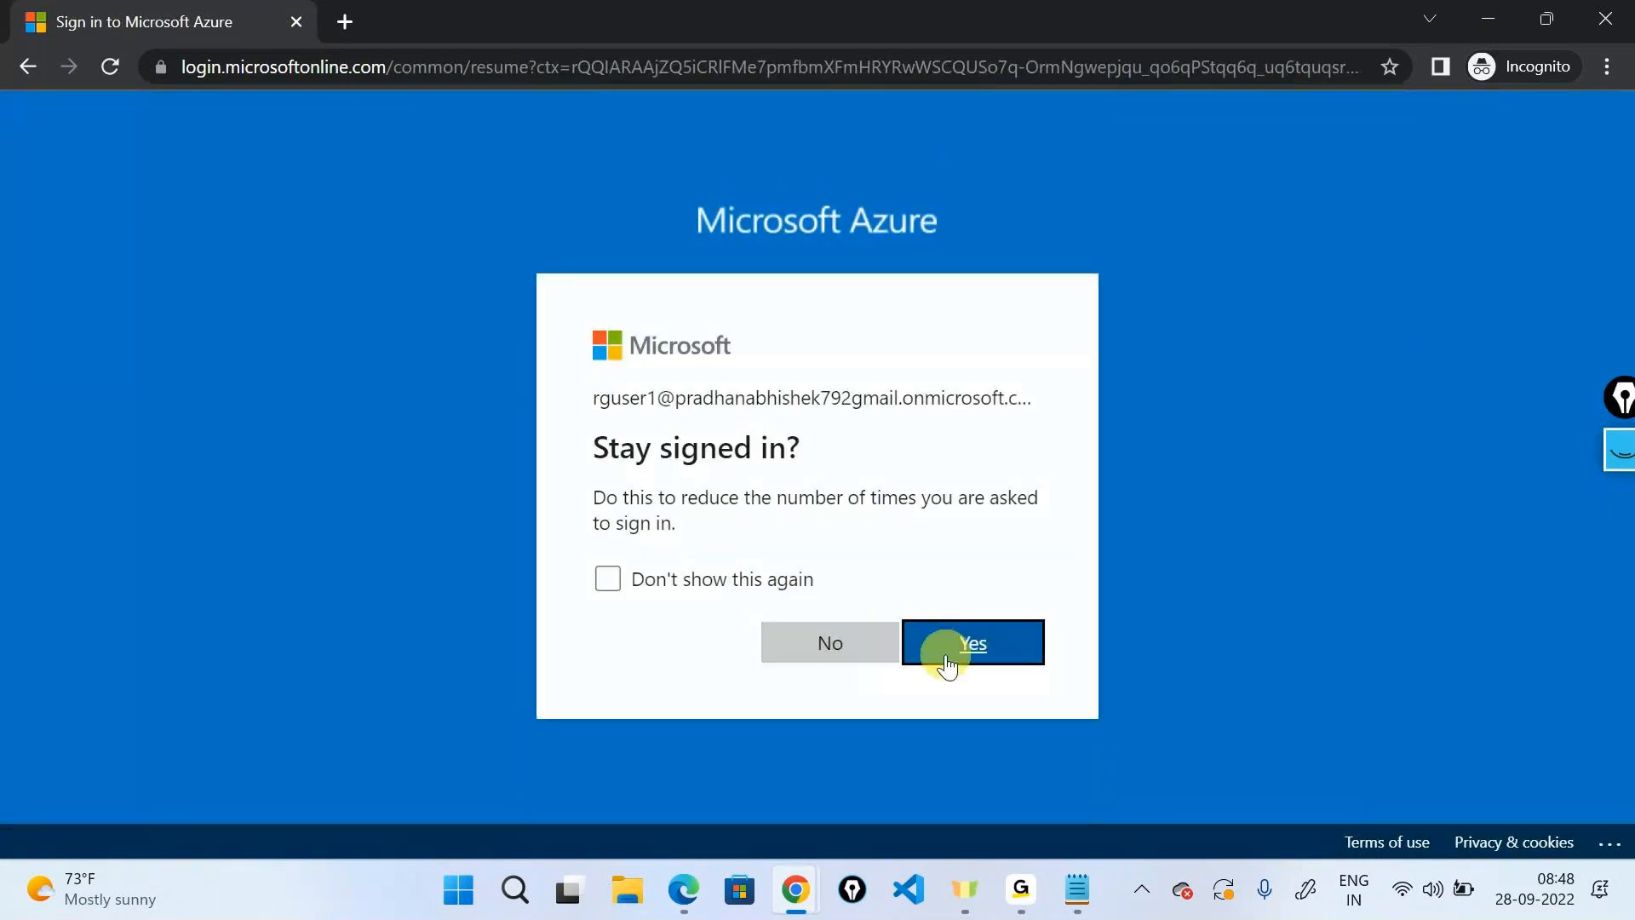
left_click(864, 654)
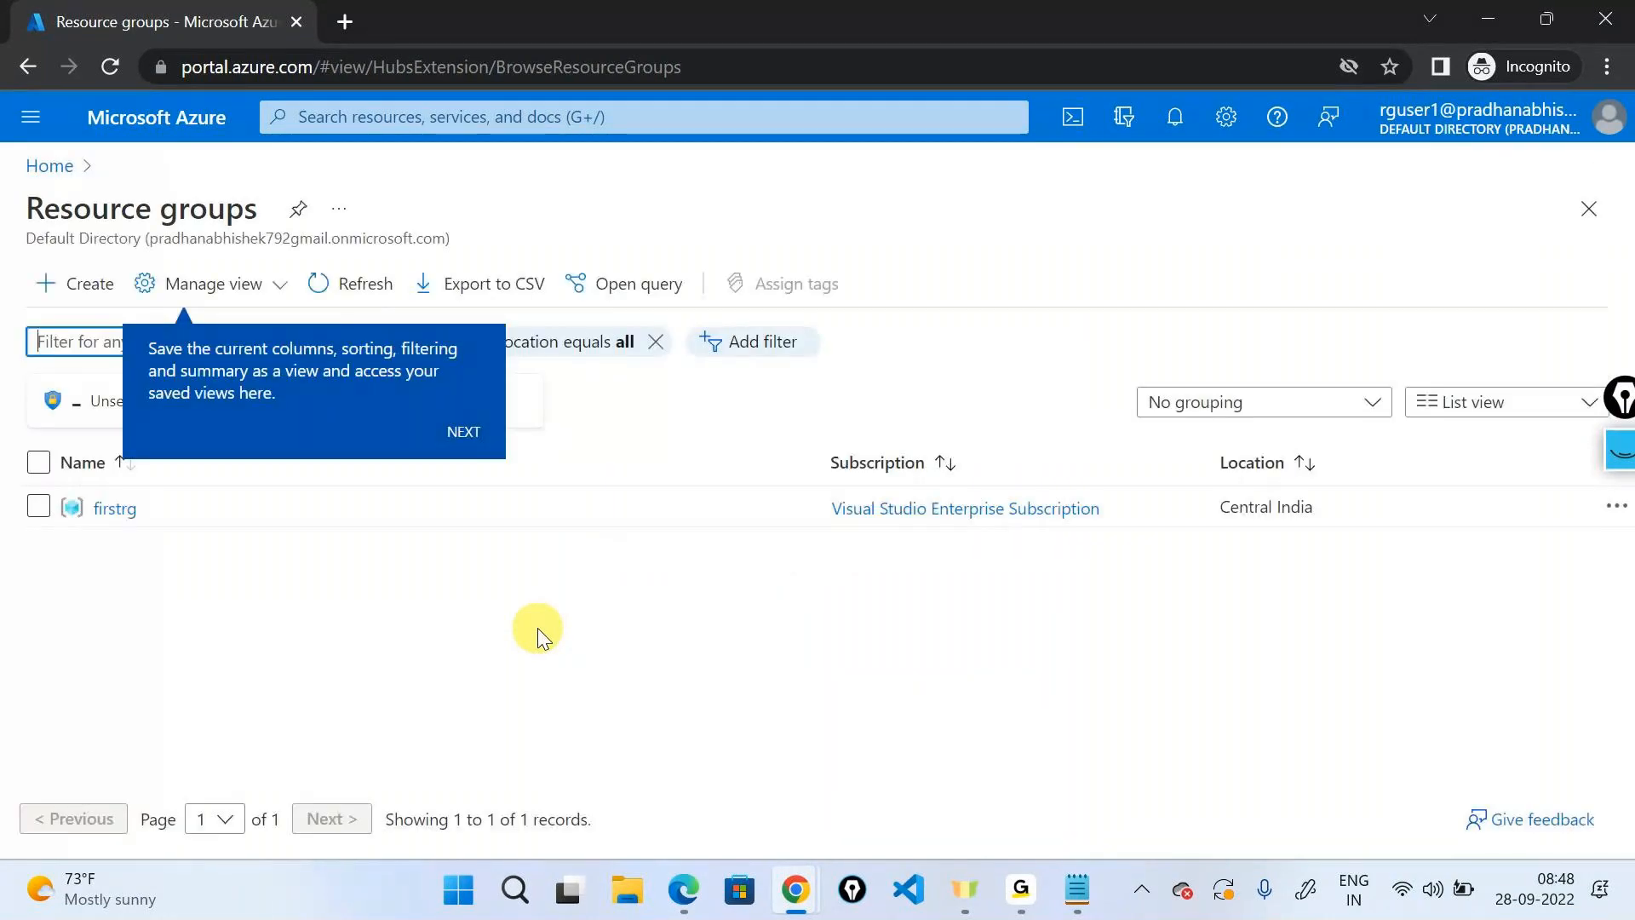
left_click(1546, 125)
left_click(1581, 192)
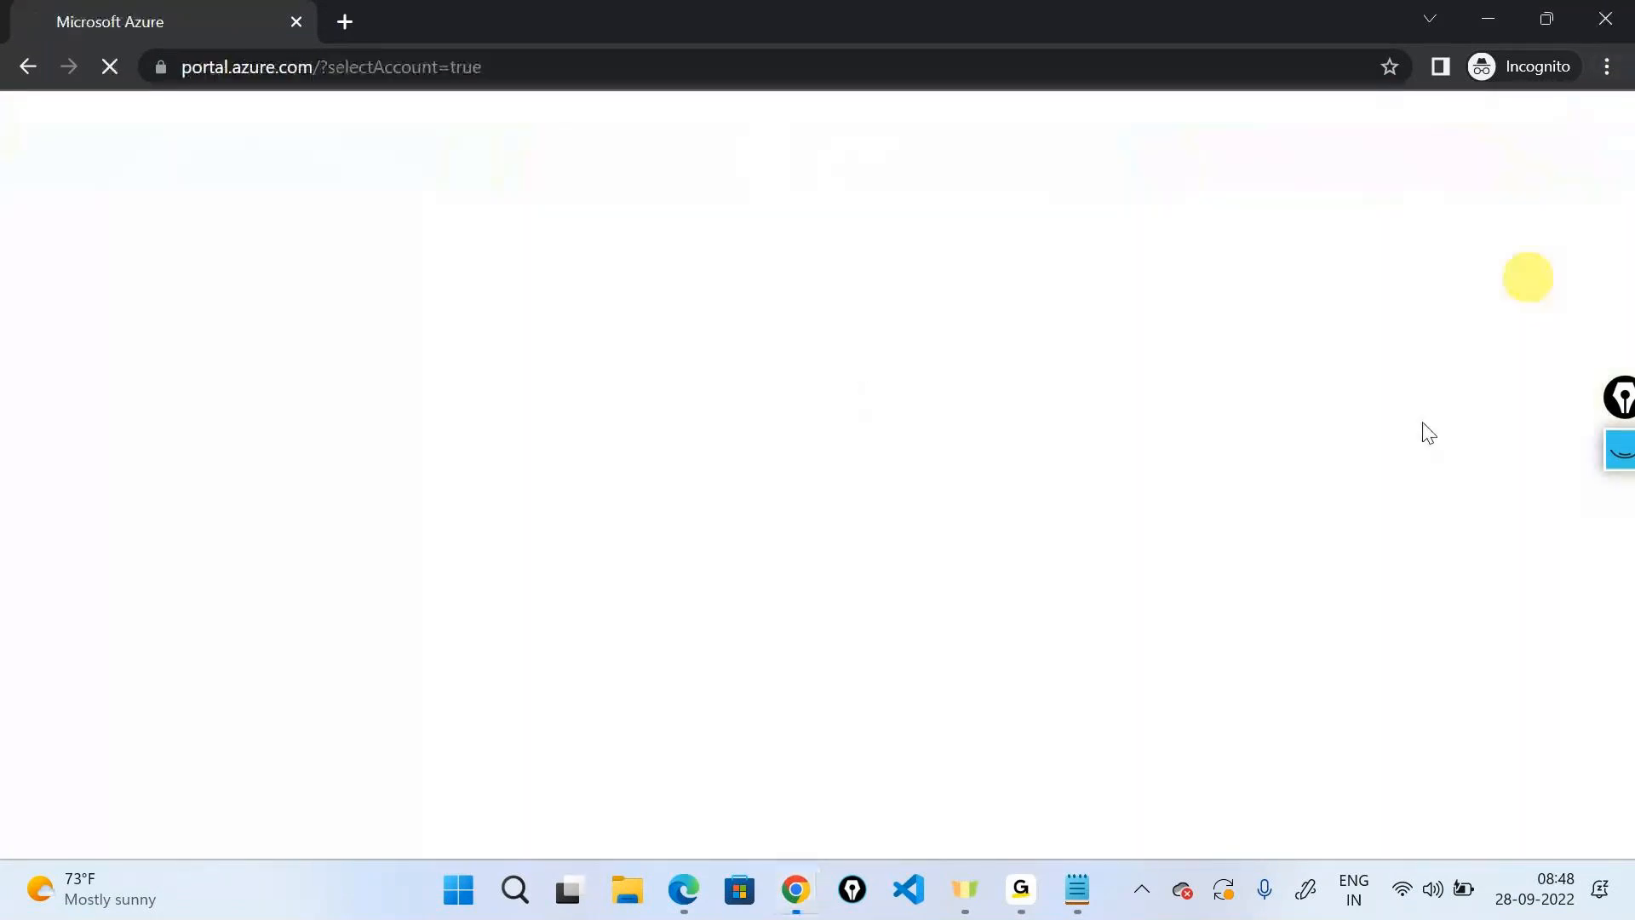
Sign in to portal.azure.com as the test user in a fresh Incognito window, skipping security setup.
key("ctrl+w")
key("ctrl+shift+n")
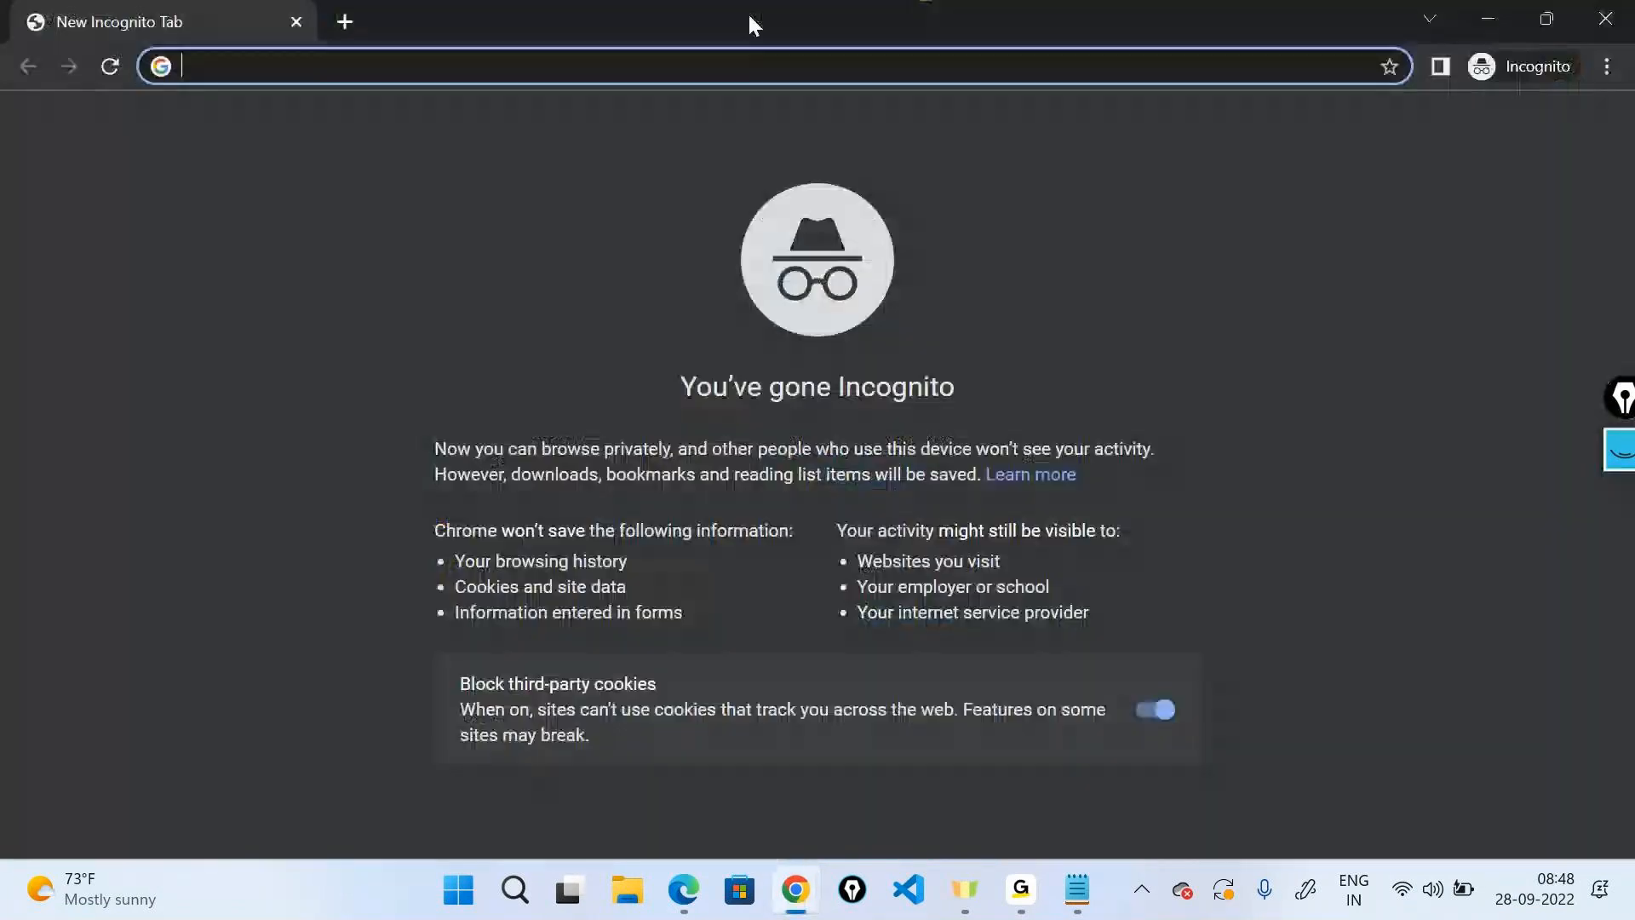
type("portal.azure.com/#home")
key("Return")
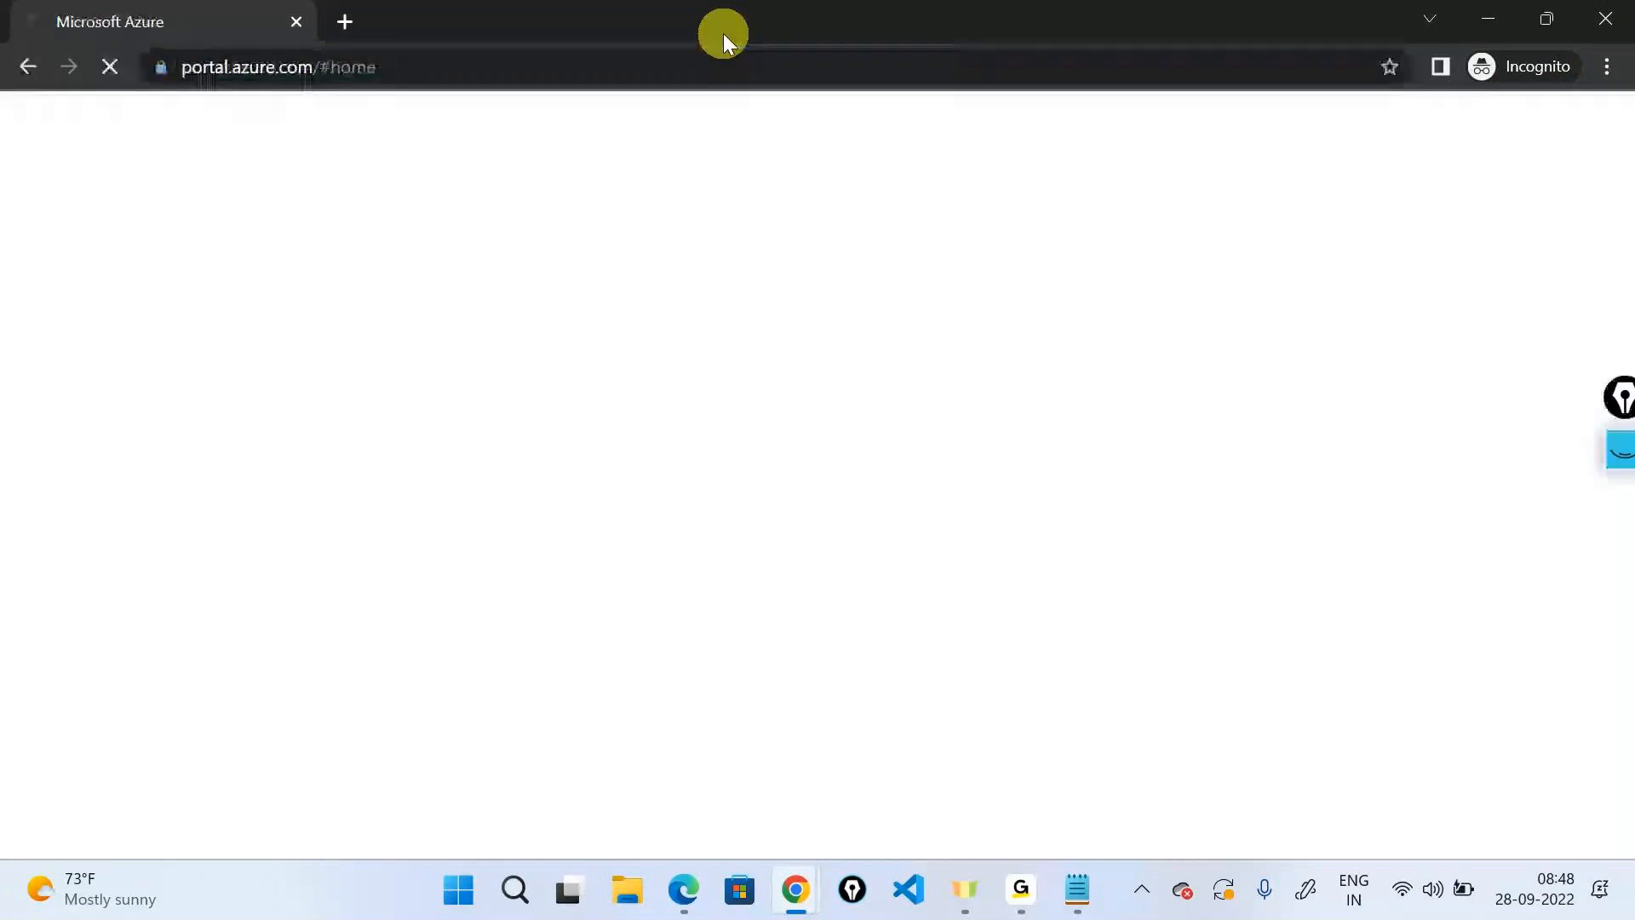
key("ctrl+v")
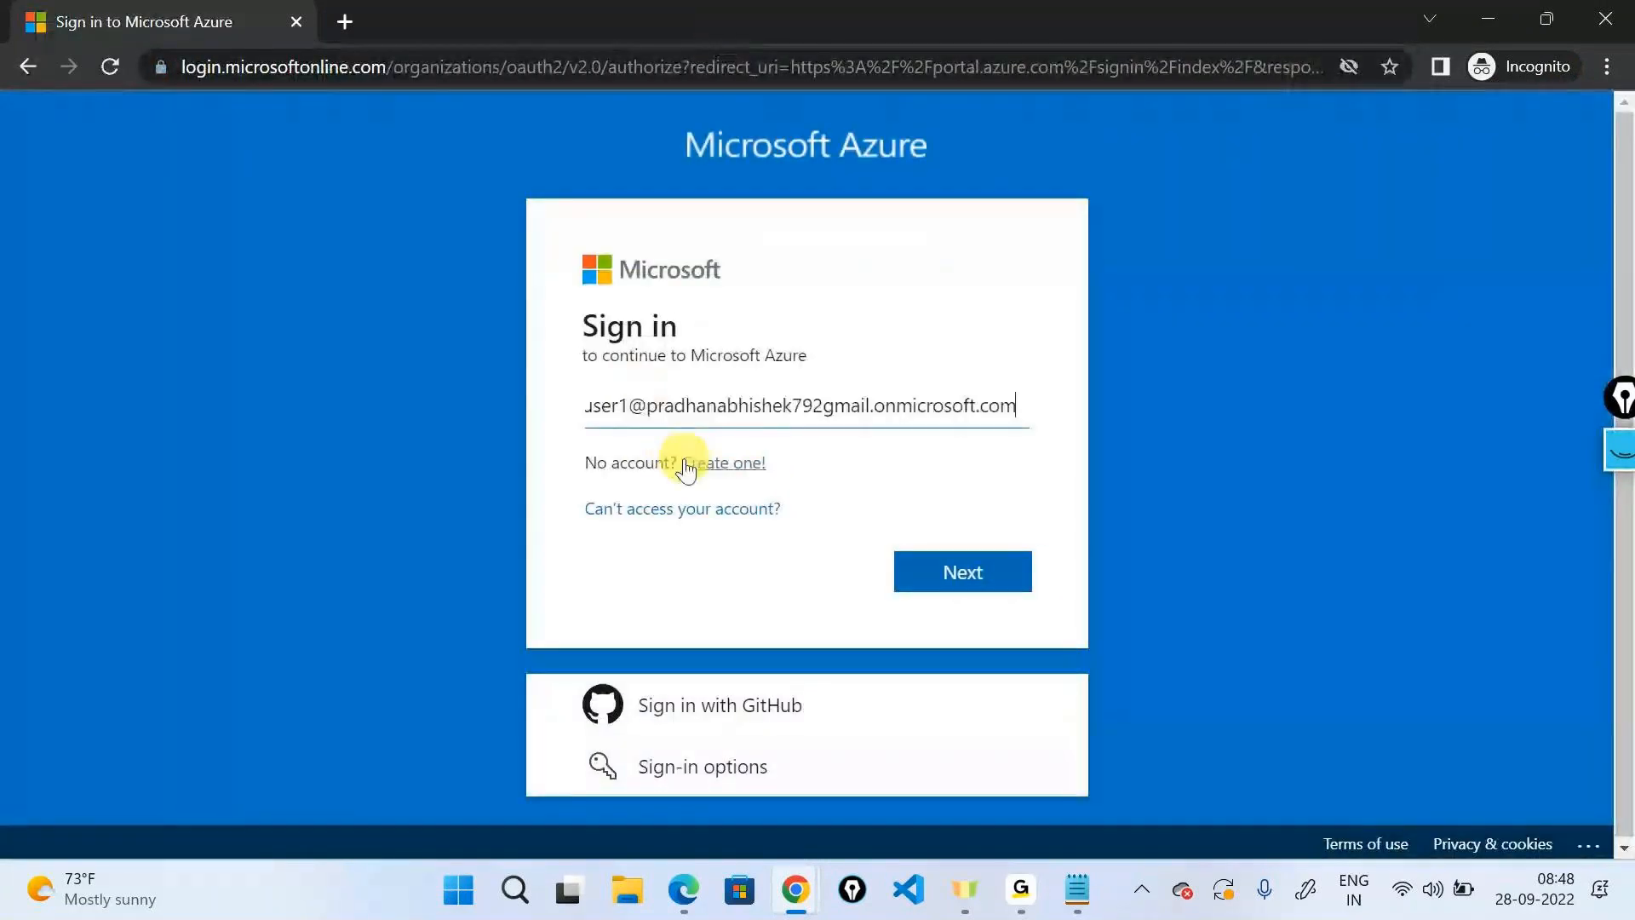
left_click(932, 558)
type("aaaaaaaa")
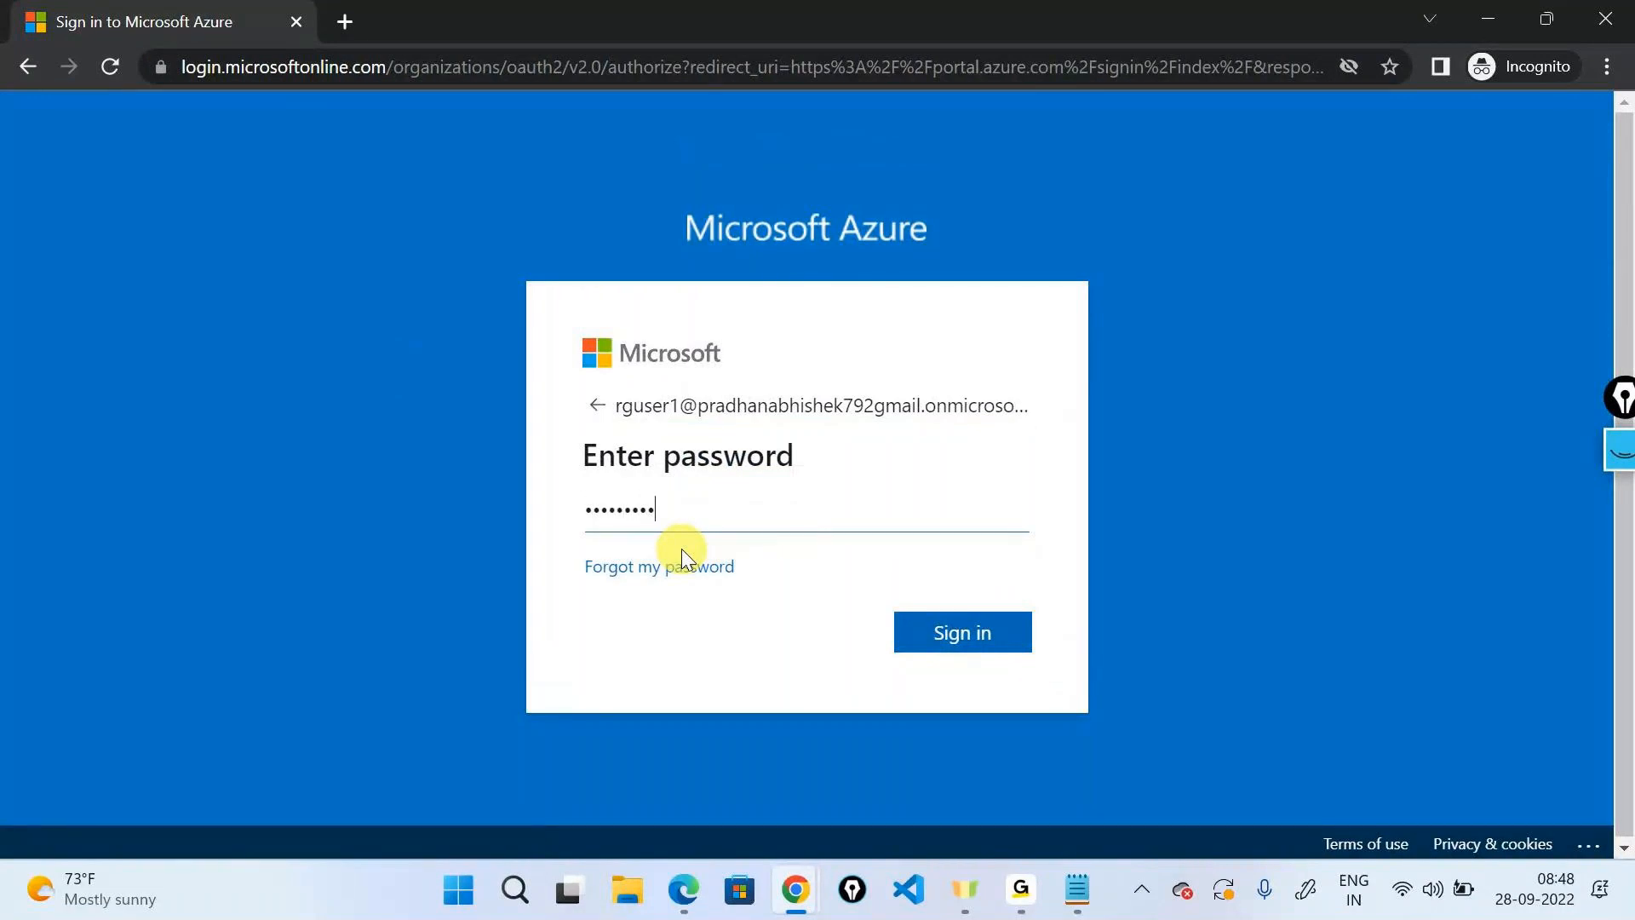
key("Return")
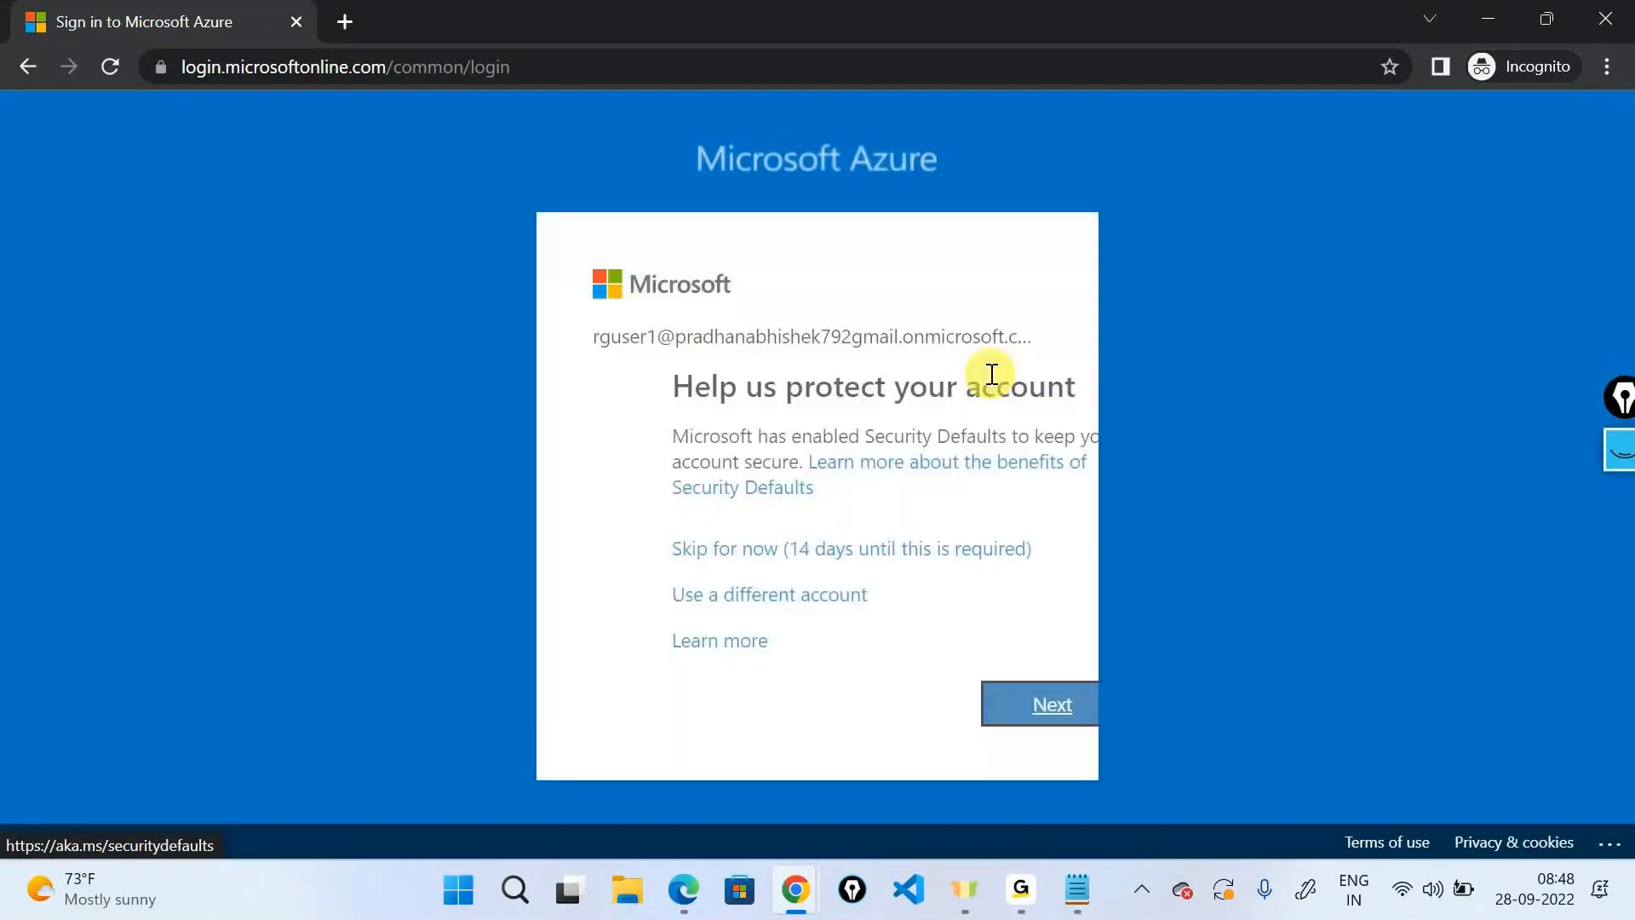
left_click(770, 553)
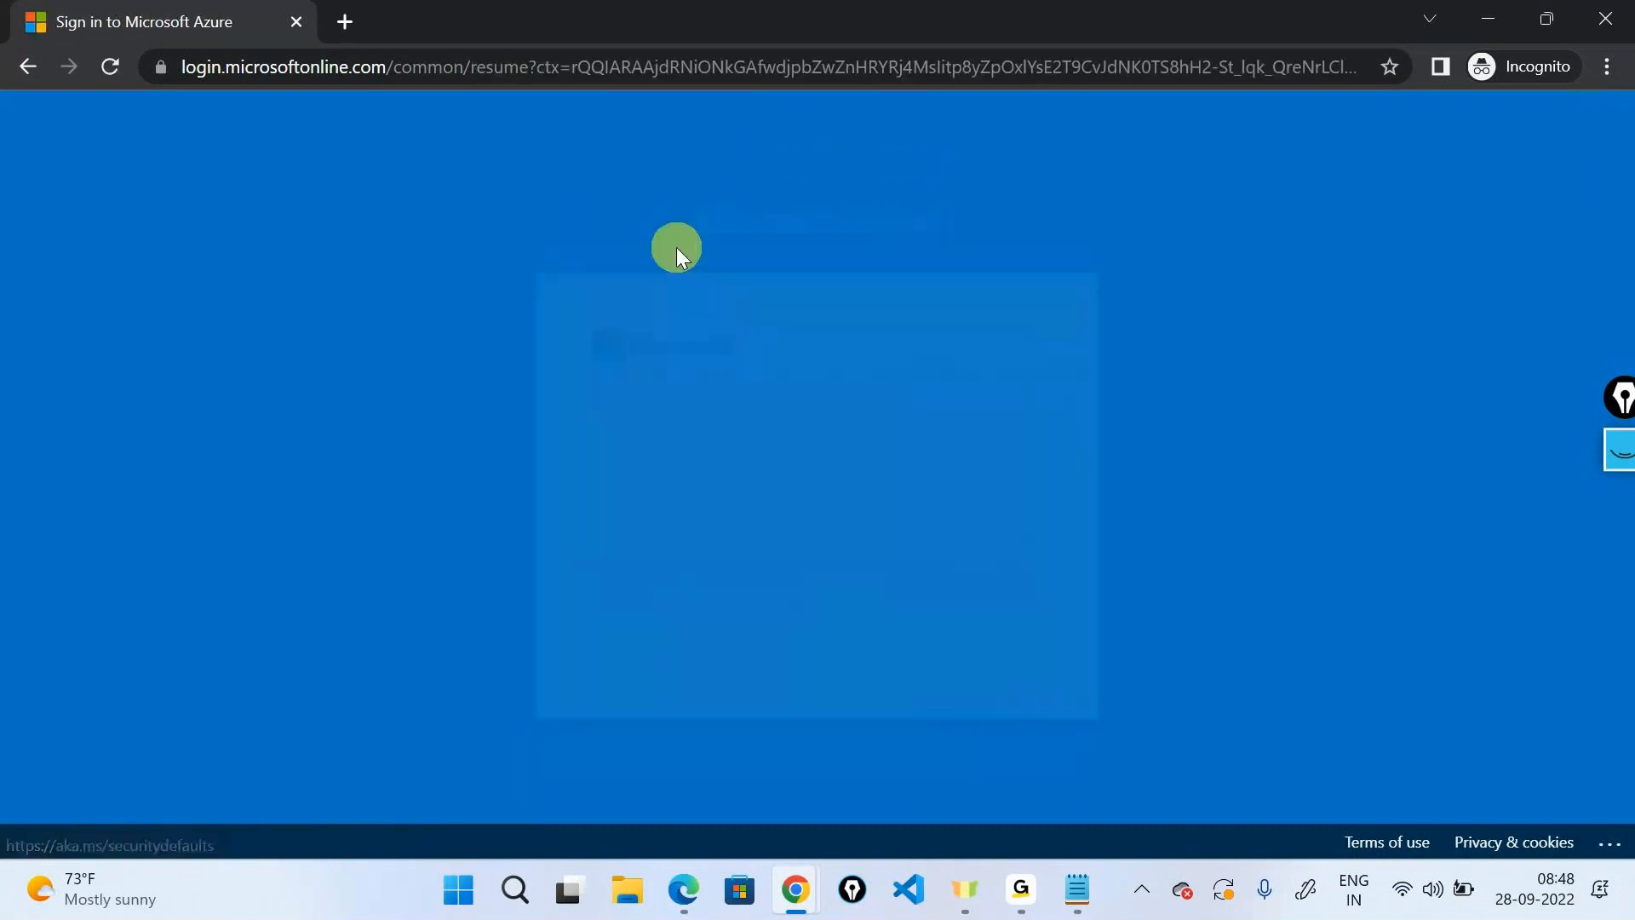
left_click(807, 638)
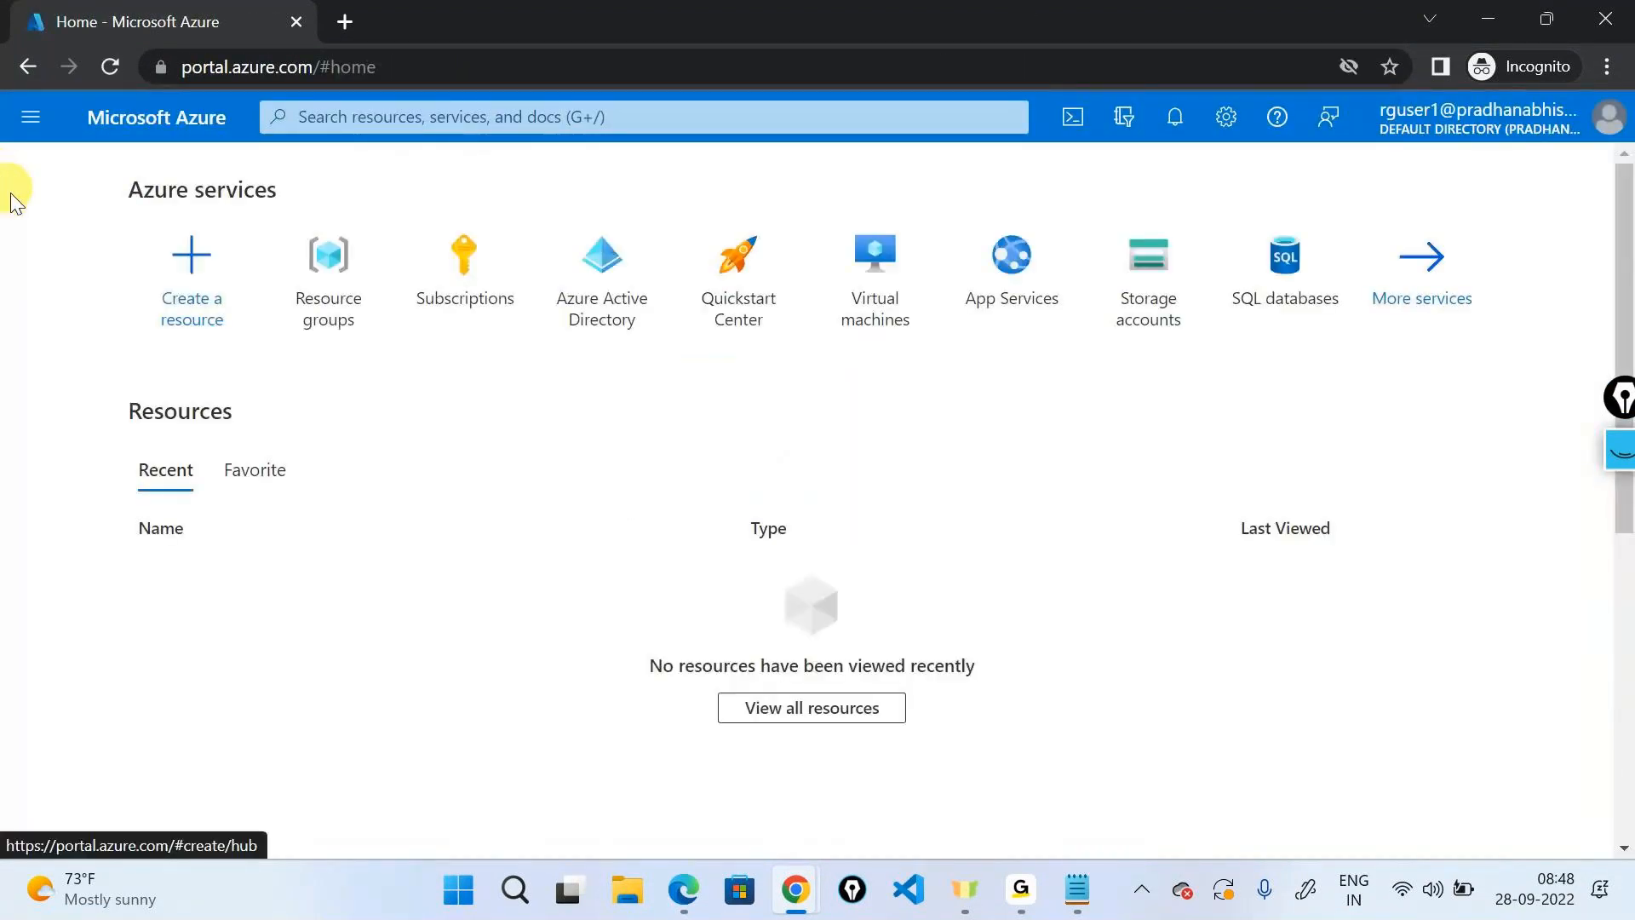
Open the secondrg resource group from the Resource groups list, dismissing the tips.
left_click(329, 308)
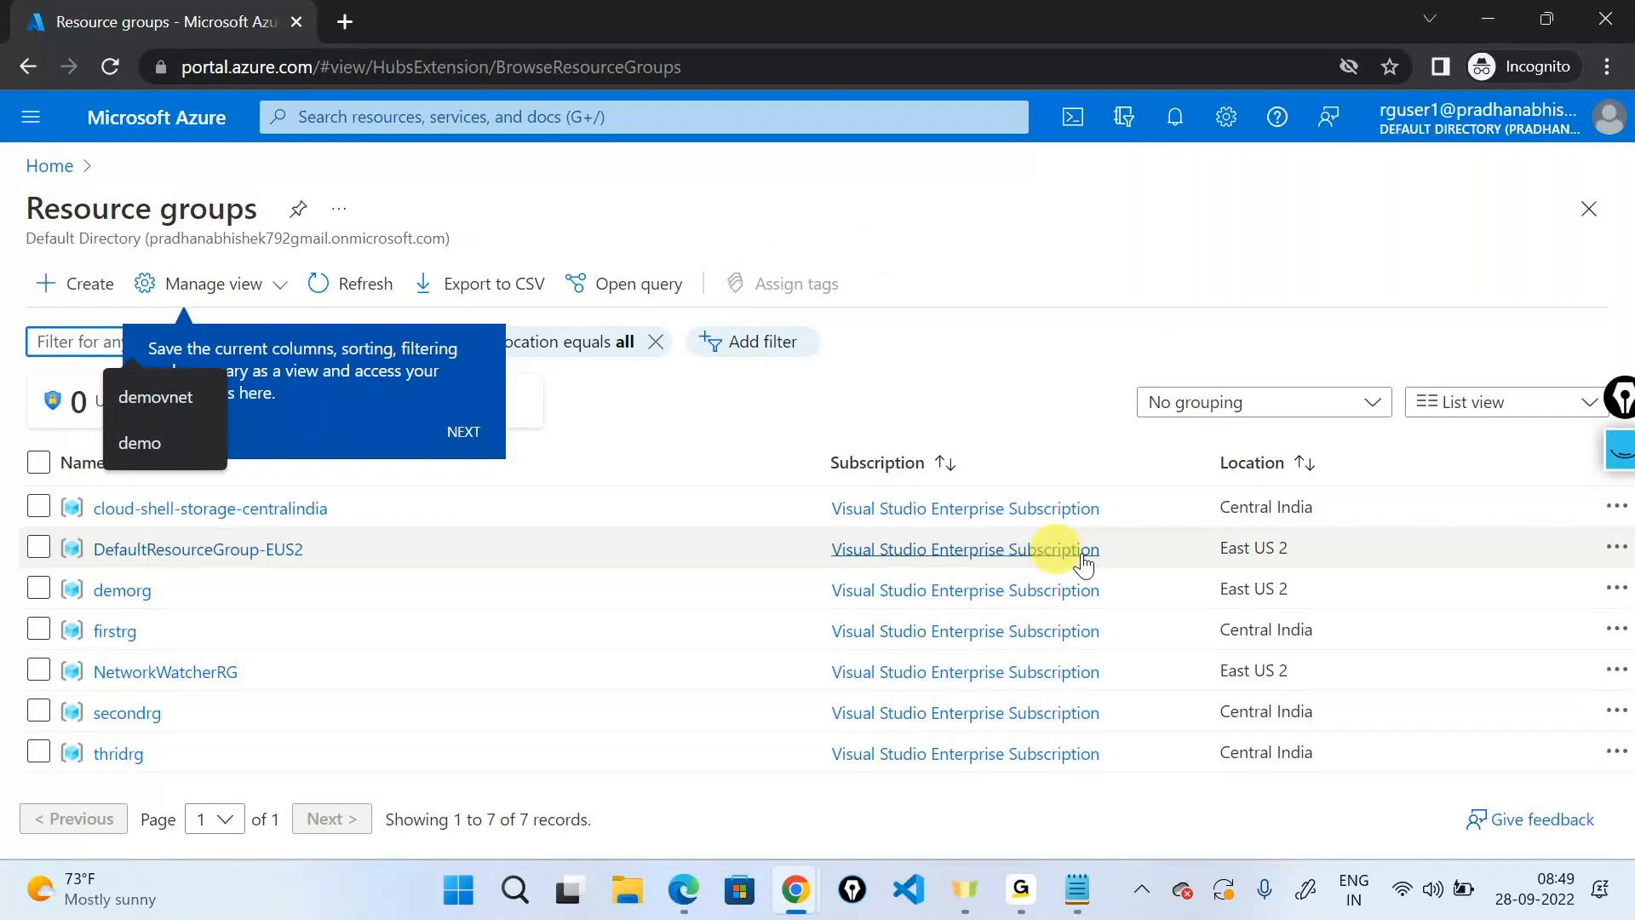
left_click(460, 430)
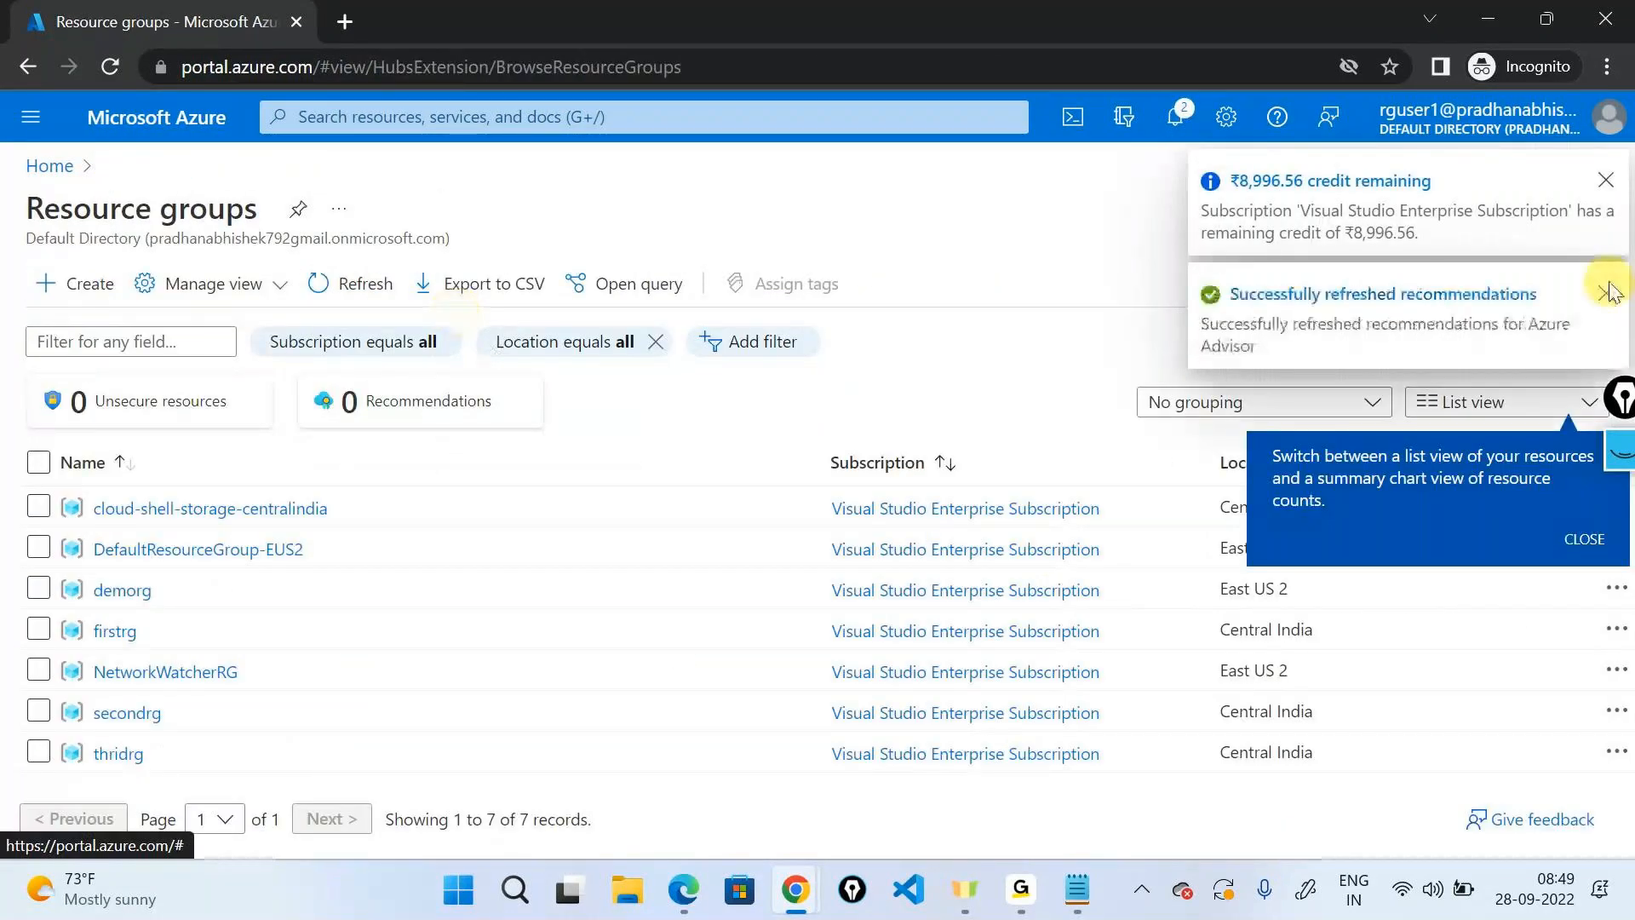
left_click(1610, 292)
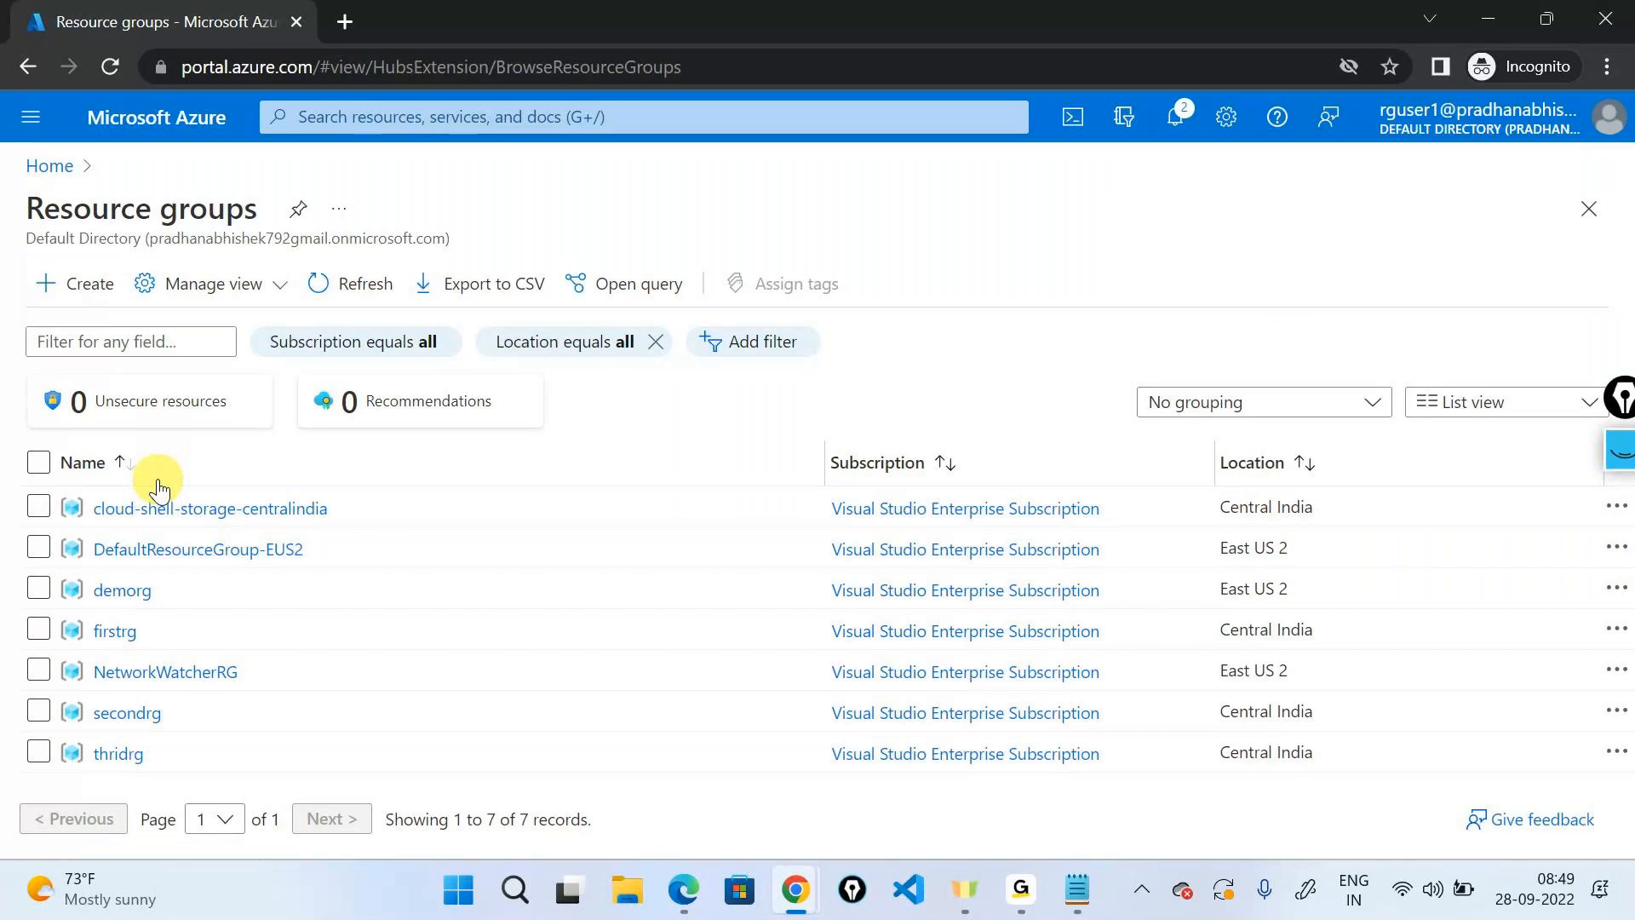
left_click(152, 724)
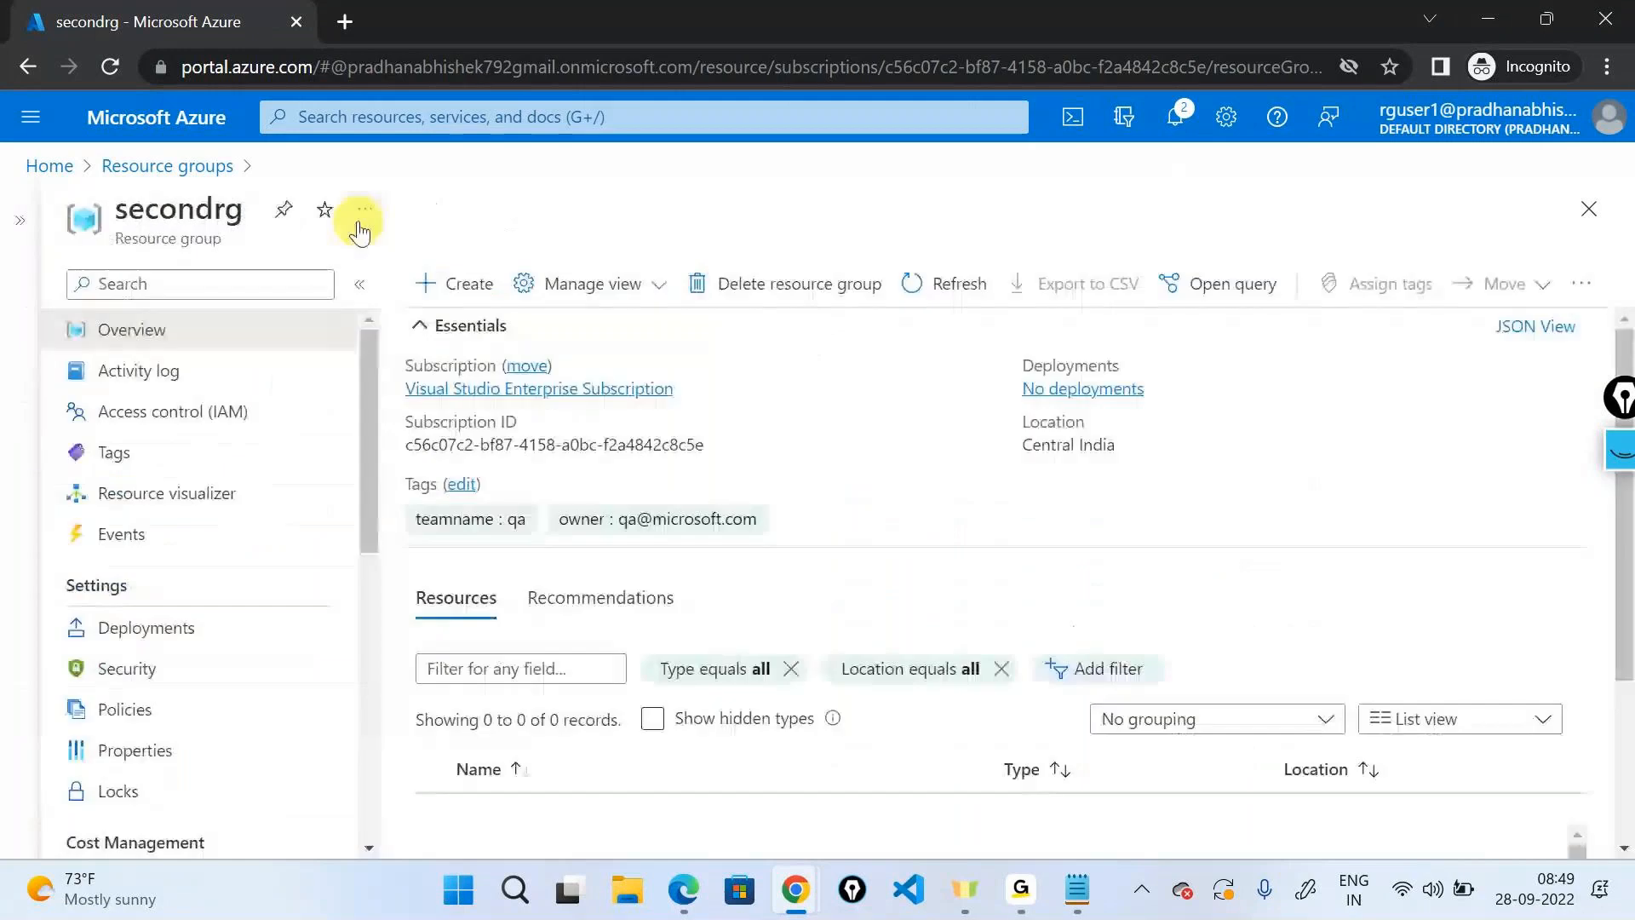
left_click(429, 289)
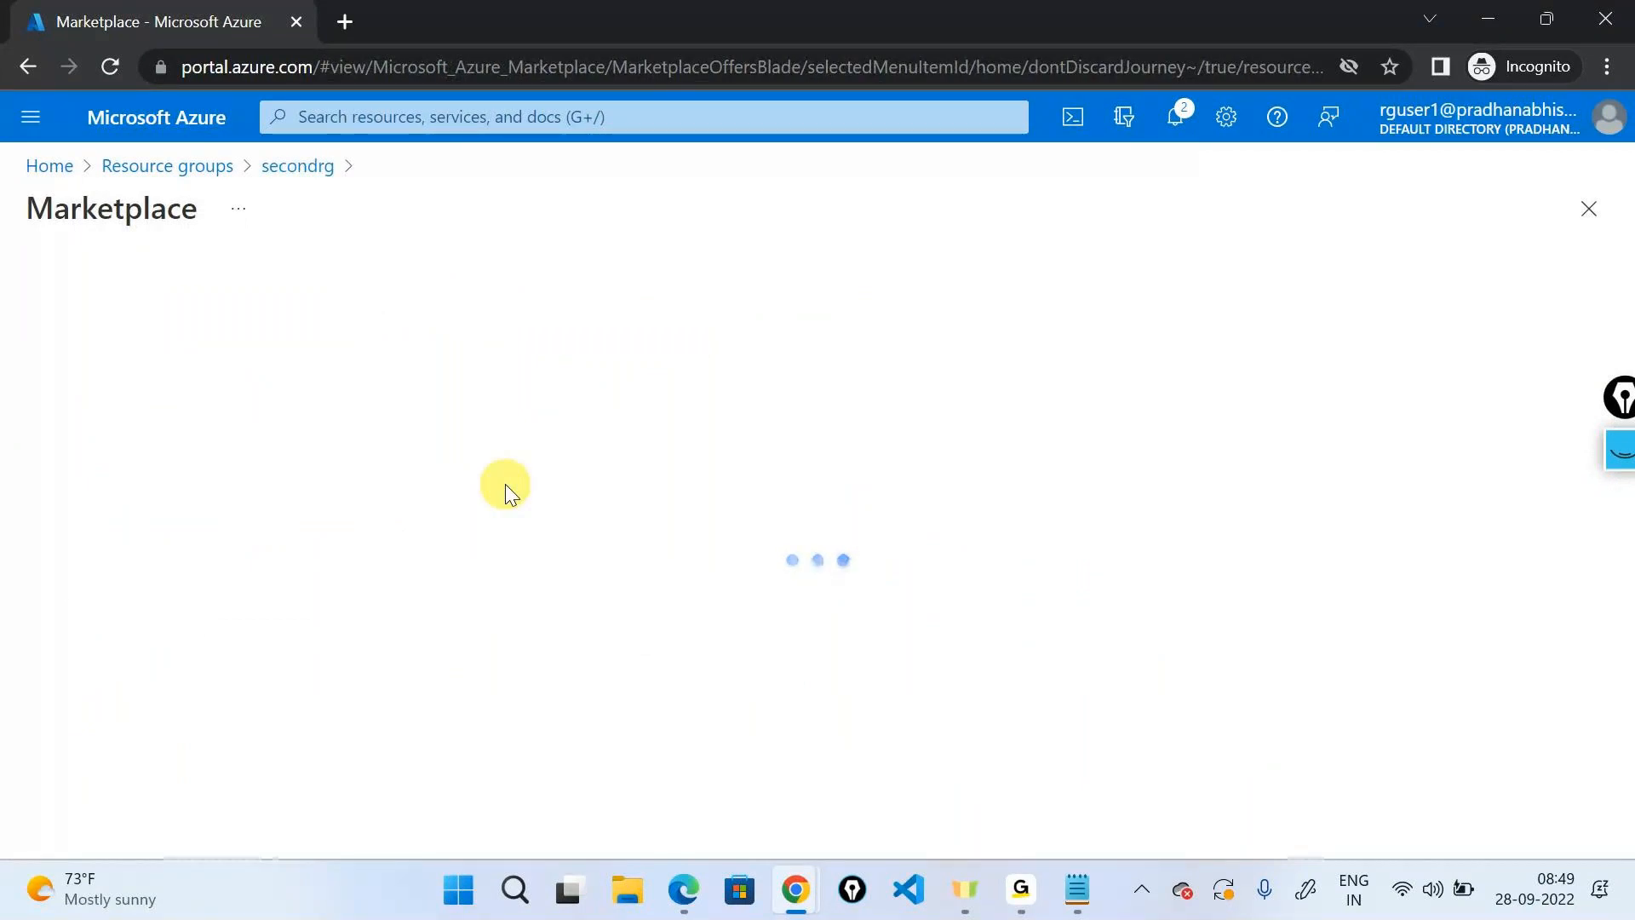
scroll(502, 487, "down", 3)
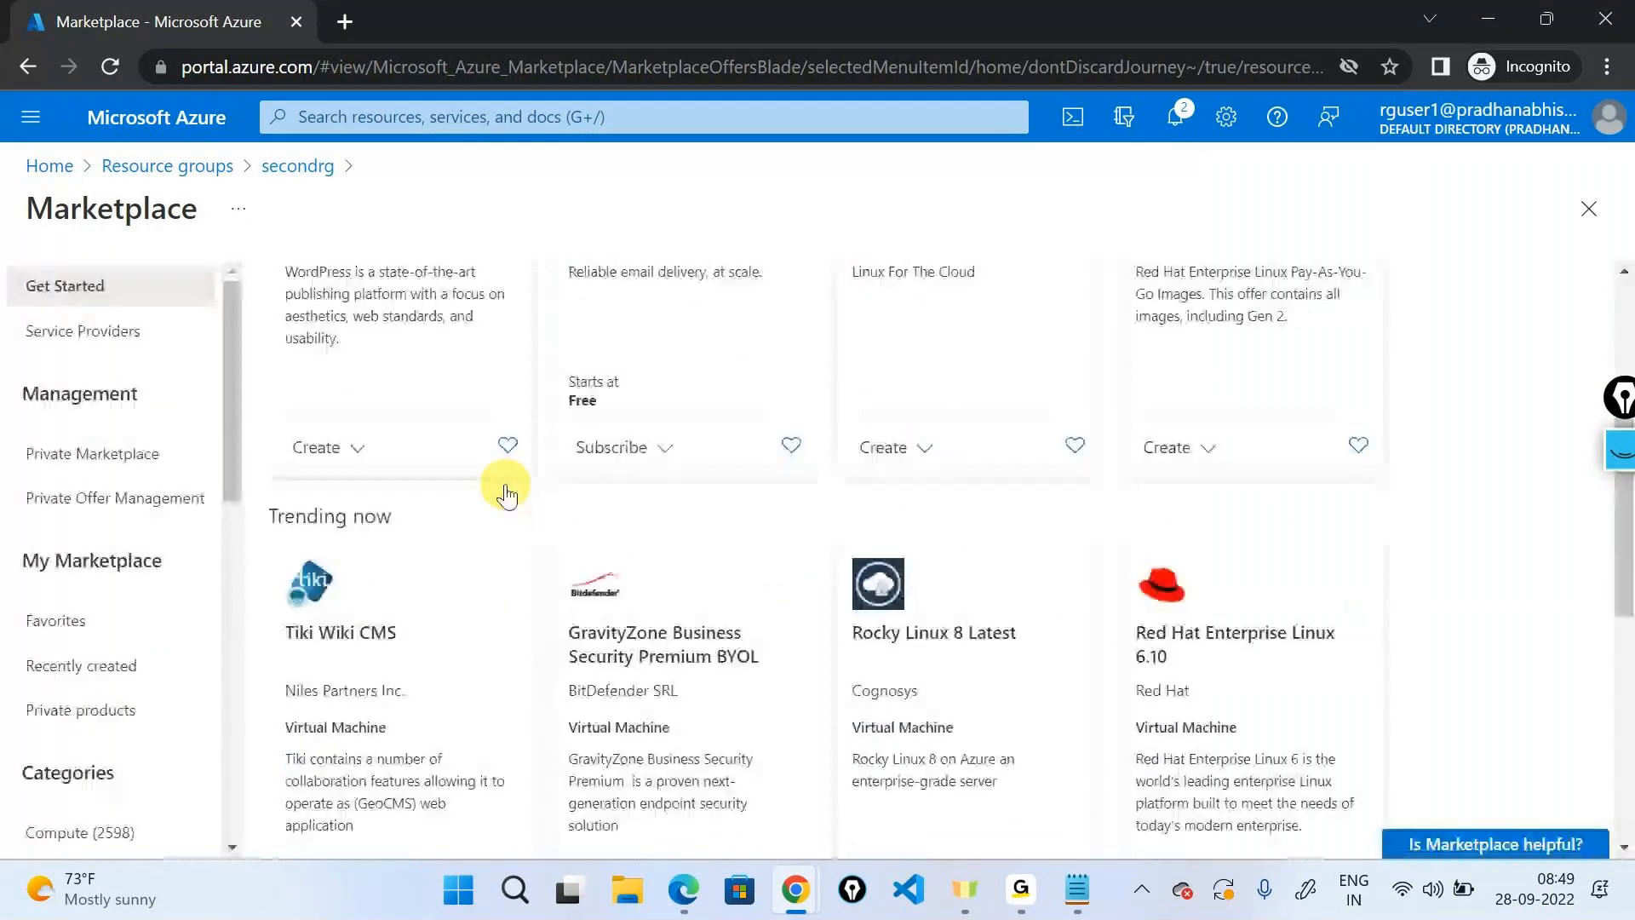
scroll(507, 490, "up", 4)
left_click(427, 307)
type("webapp")
key("Return")
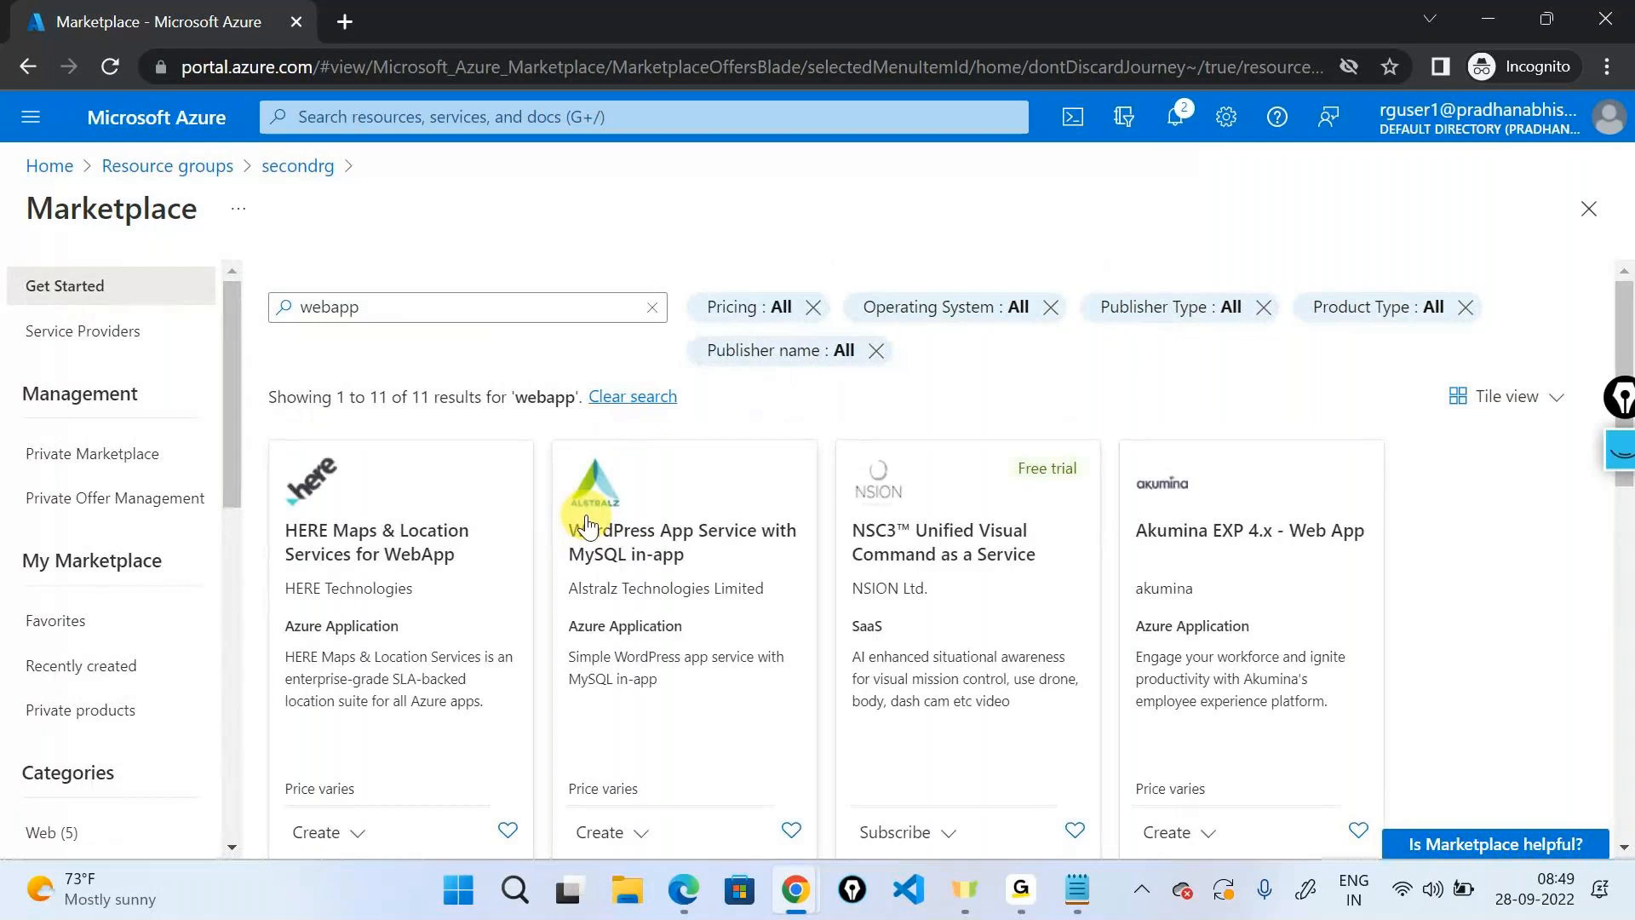
scroll(575, 531, "down", 10)
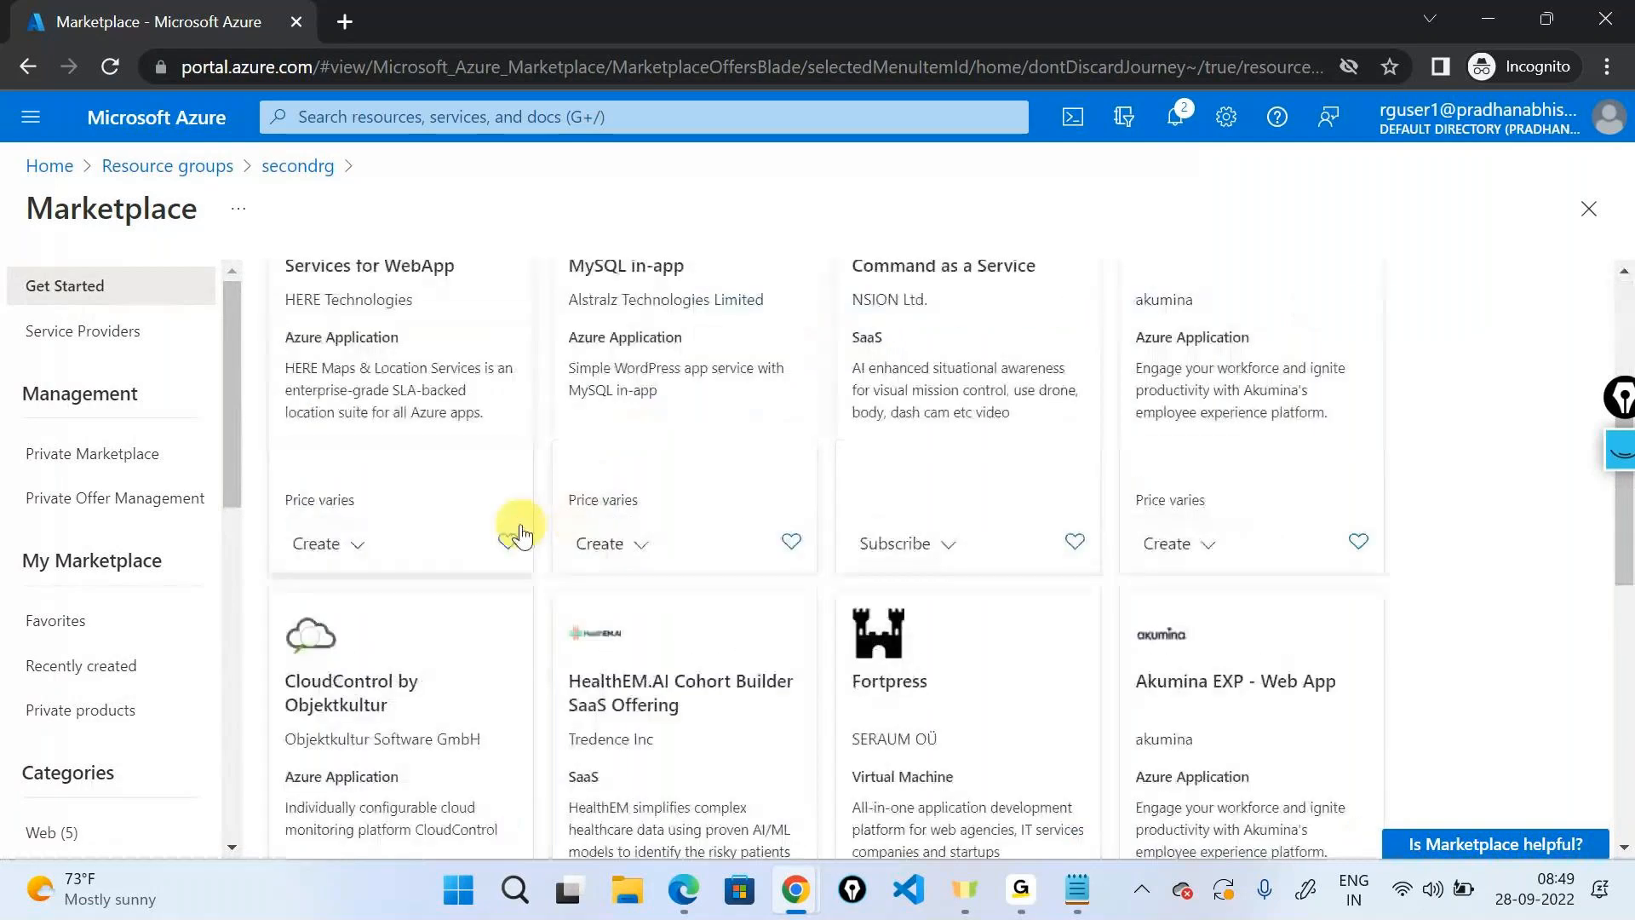
left_click(607, 689)
left_click(629, 736)
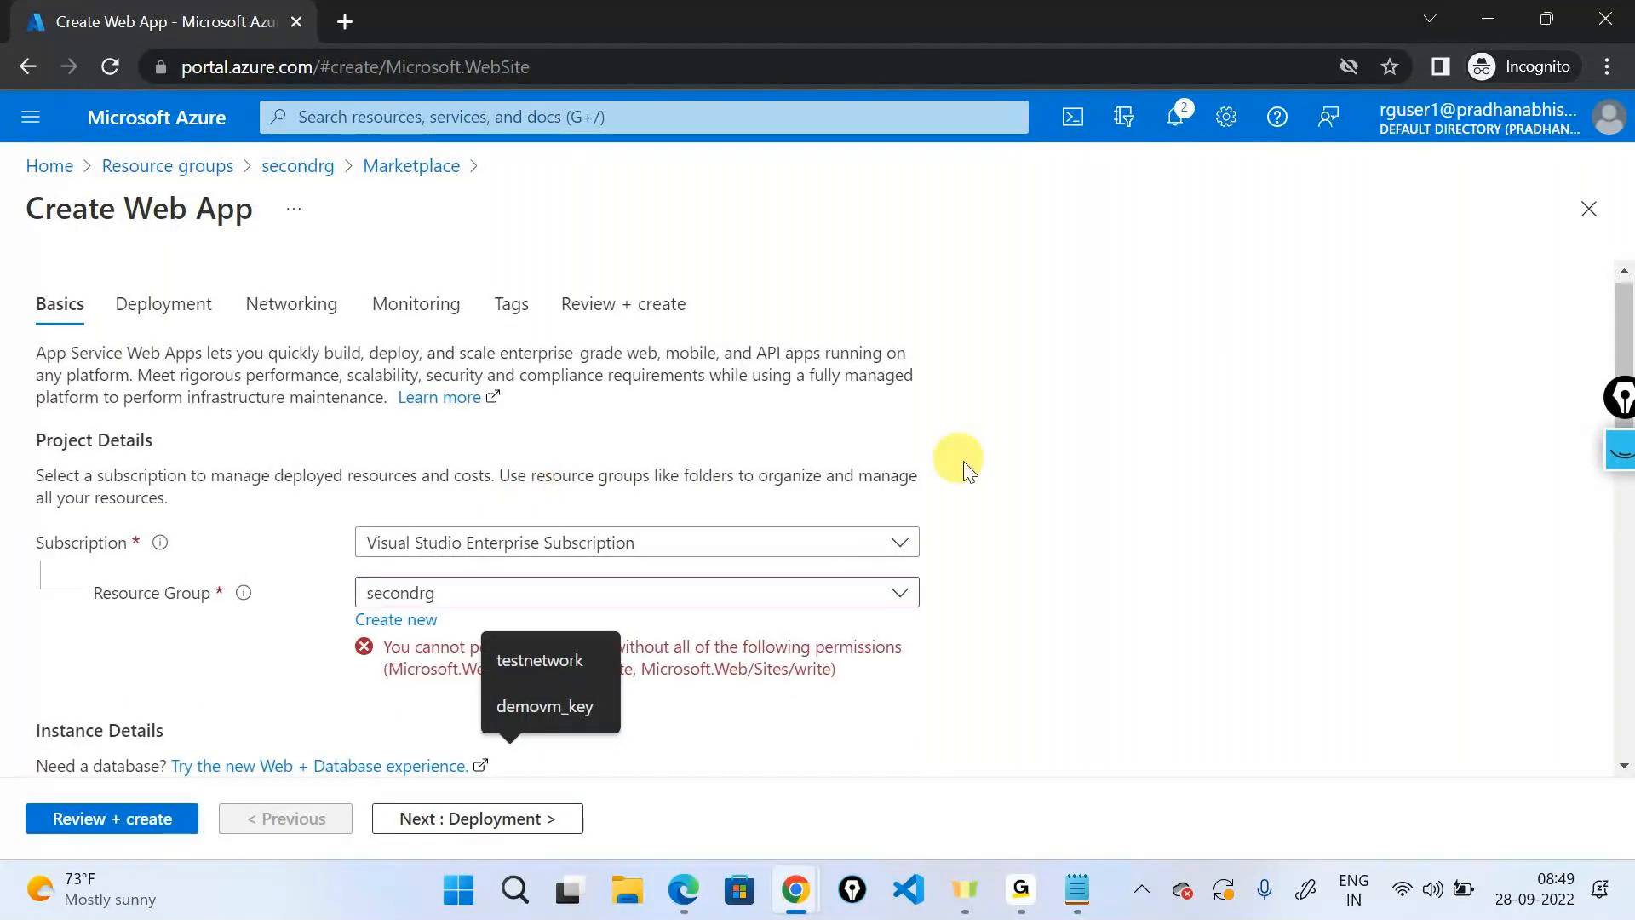
scroll(438, 522, "down", 1)
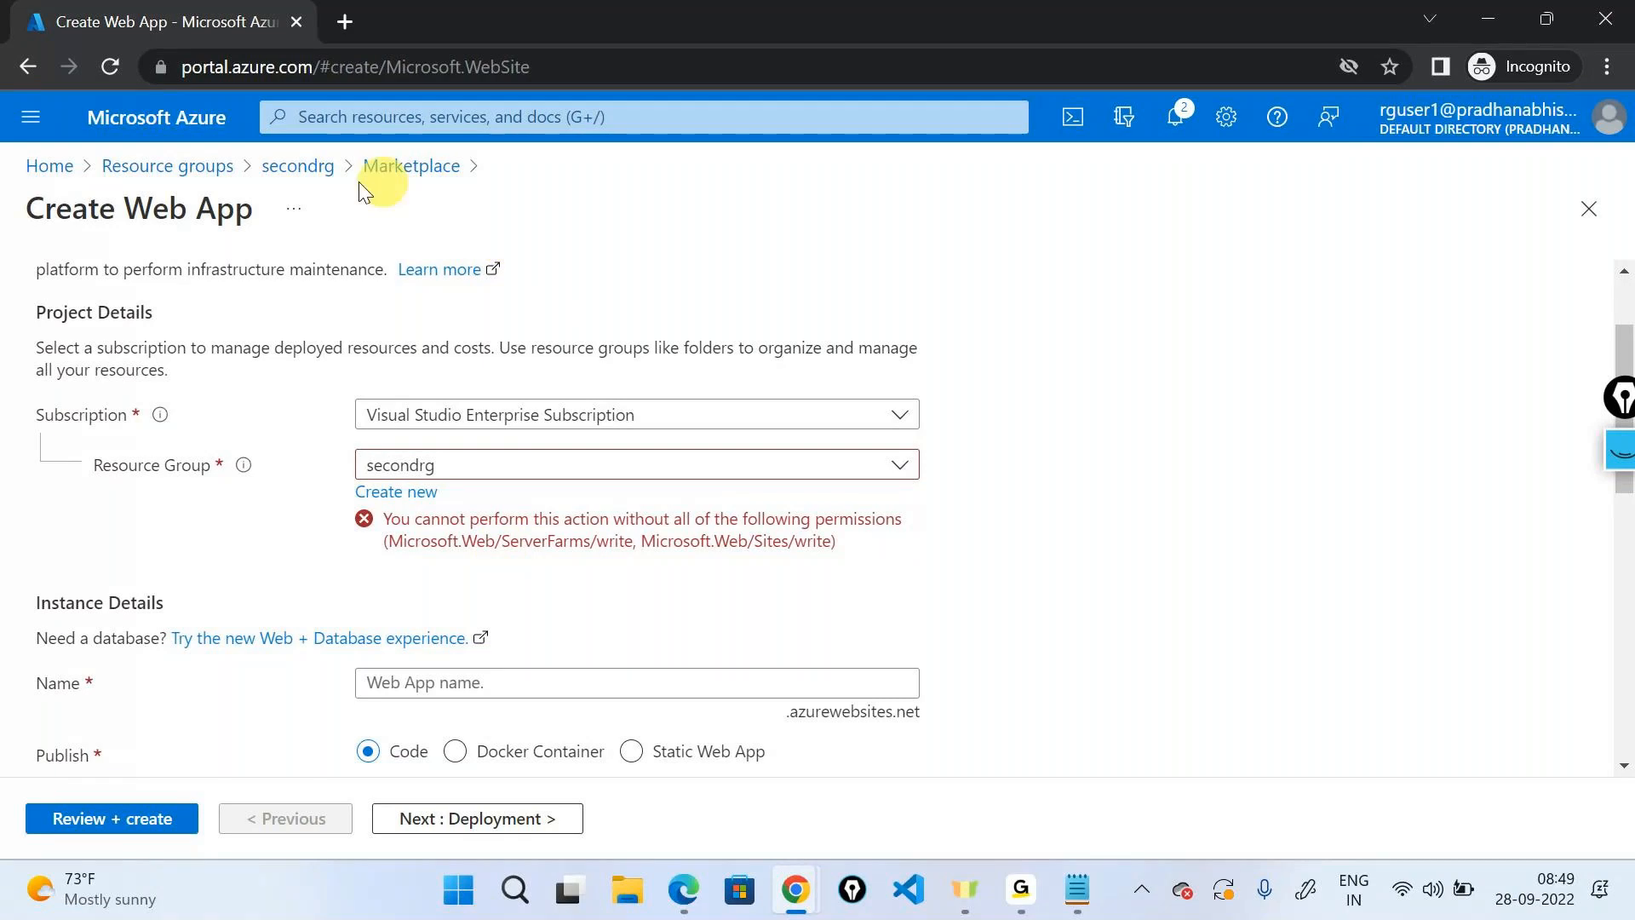
left_click(300, 167)
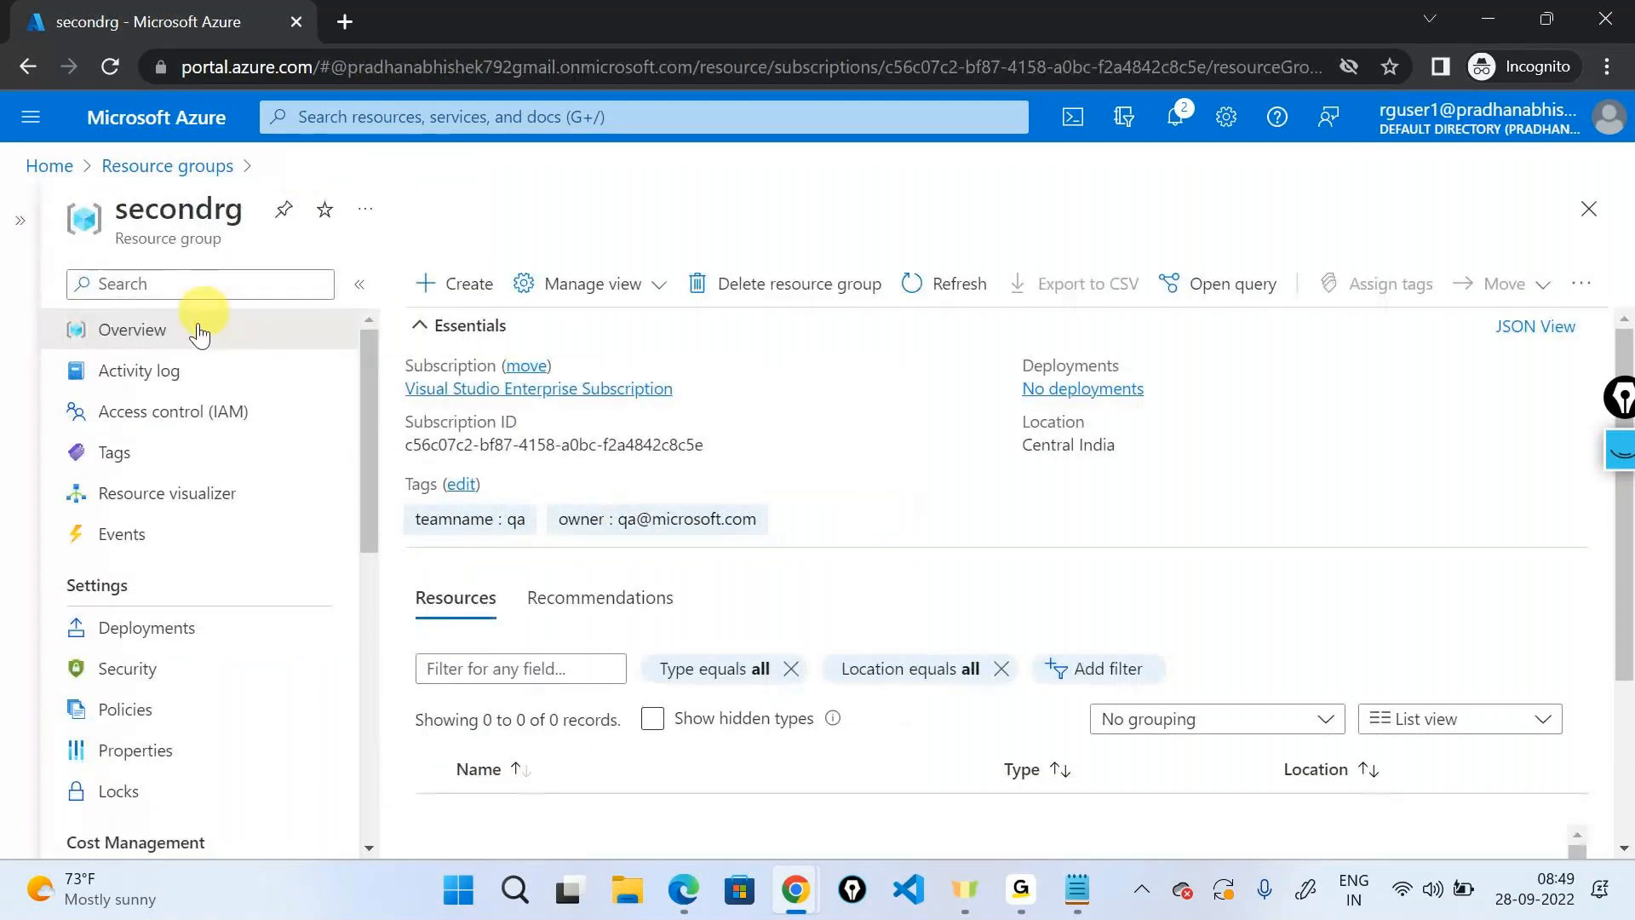
Show secondrg's Access control (IAM) and point out the role inherited from the subscription scope.
left_click(150, 417)
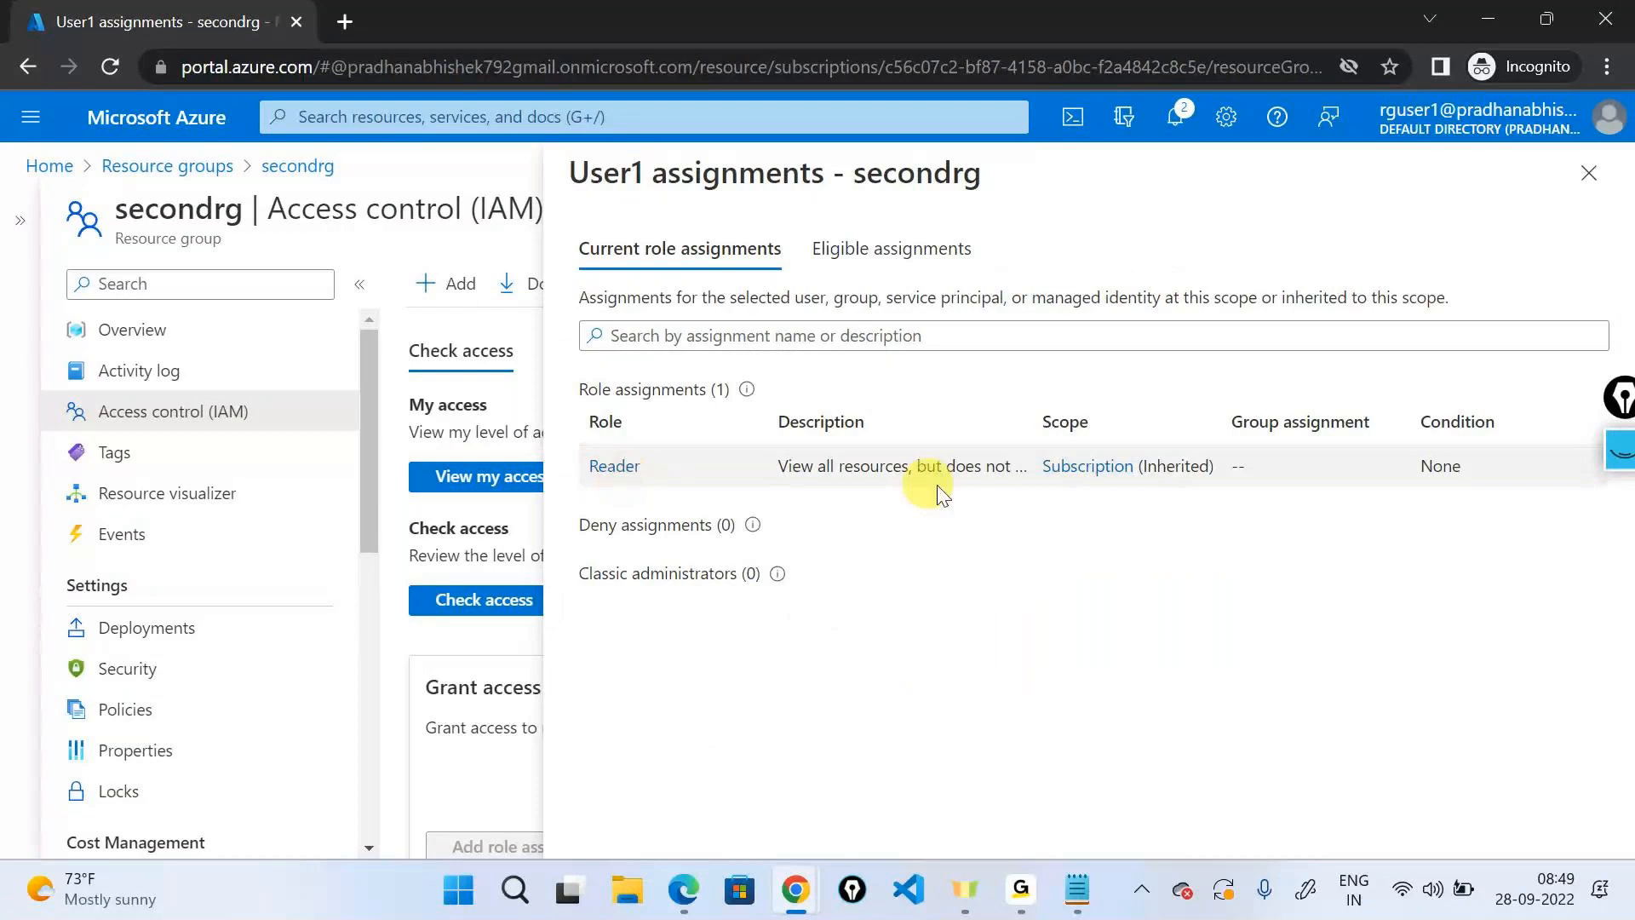
left_click_drag(1039, 482, 1261, 481)
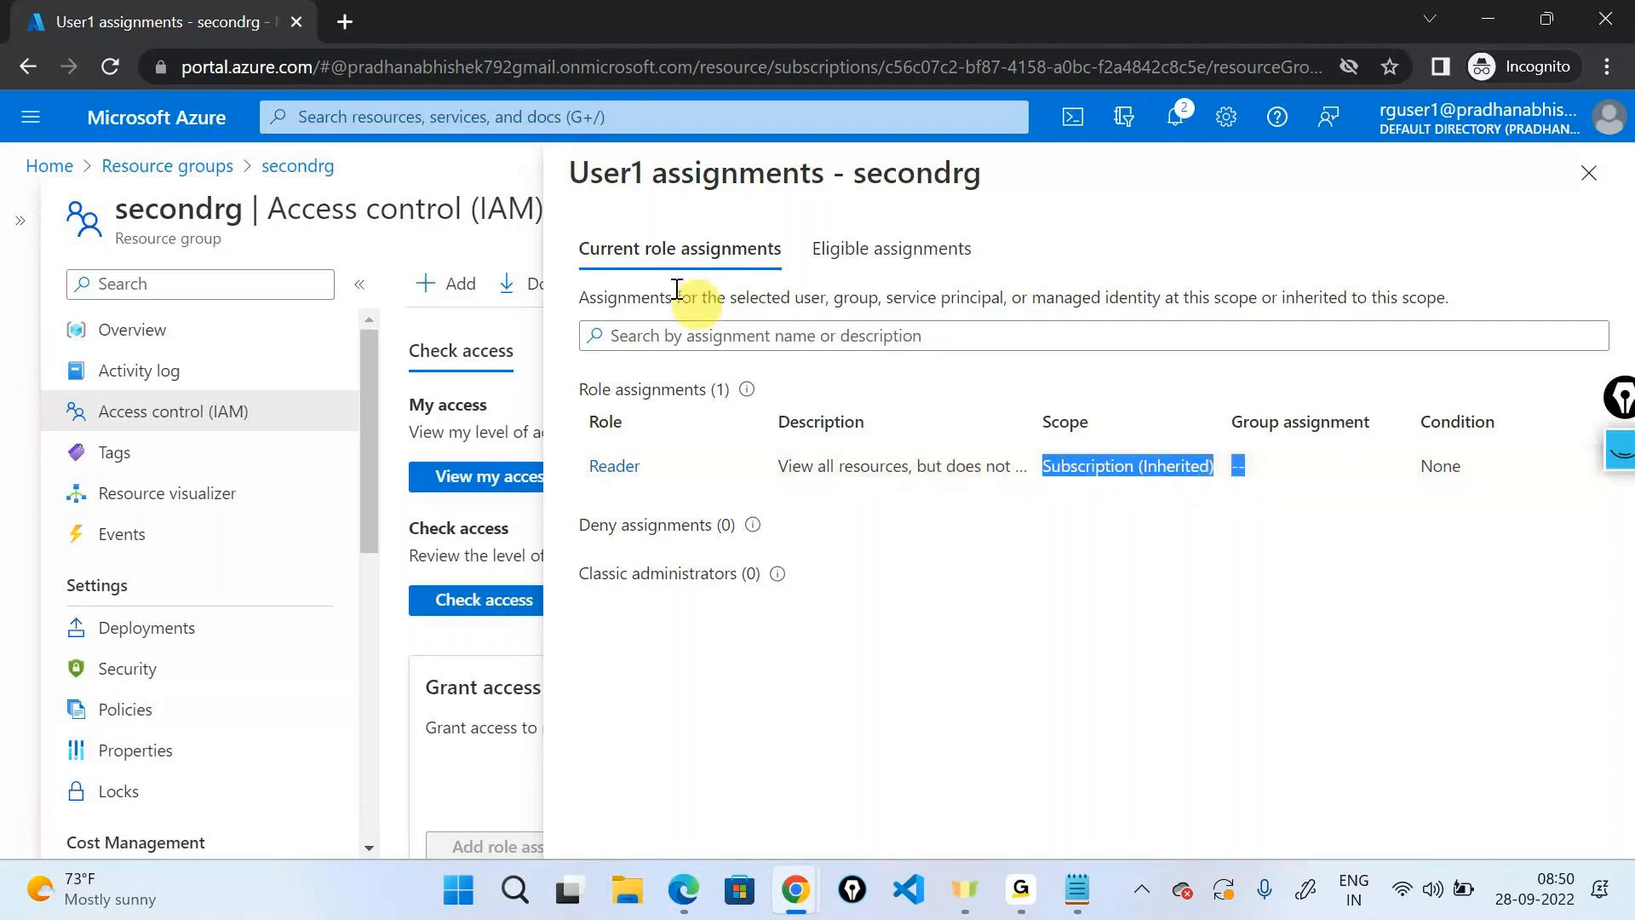
left_click(167, 166)
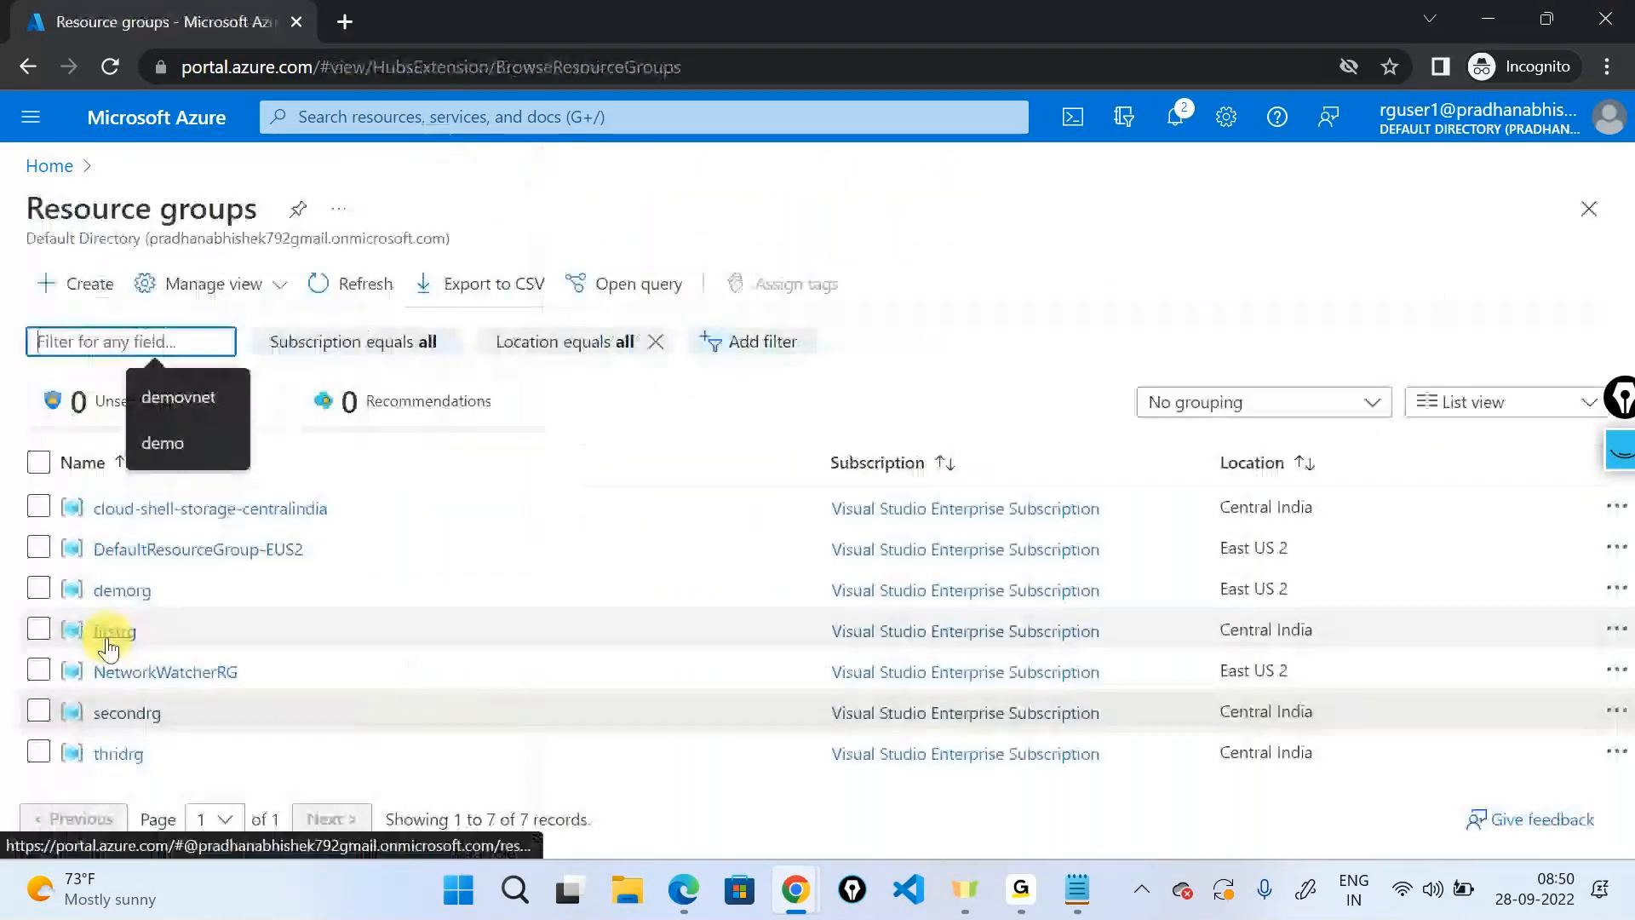
View my access on firstrg's IAM page: Contributor on the group plus subscription-inherited Reader.
left_click(108, 631)
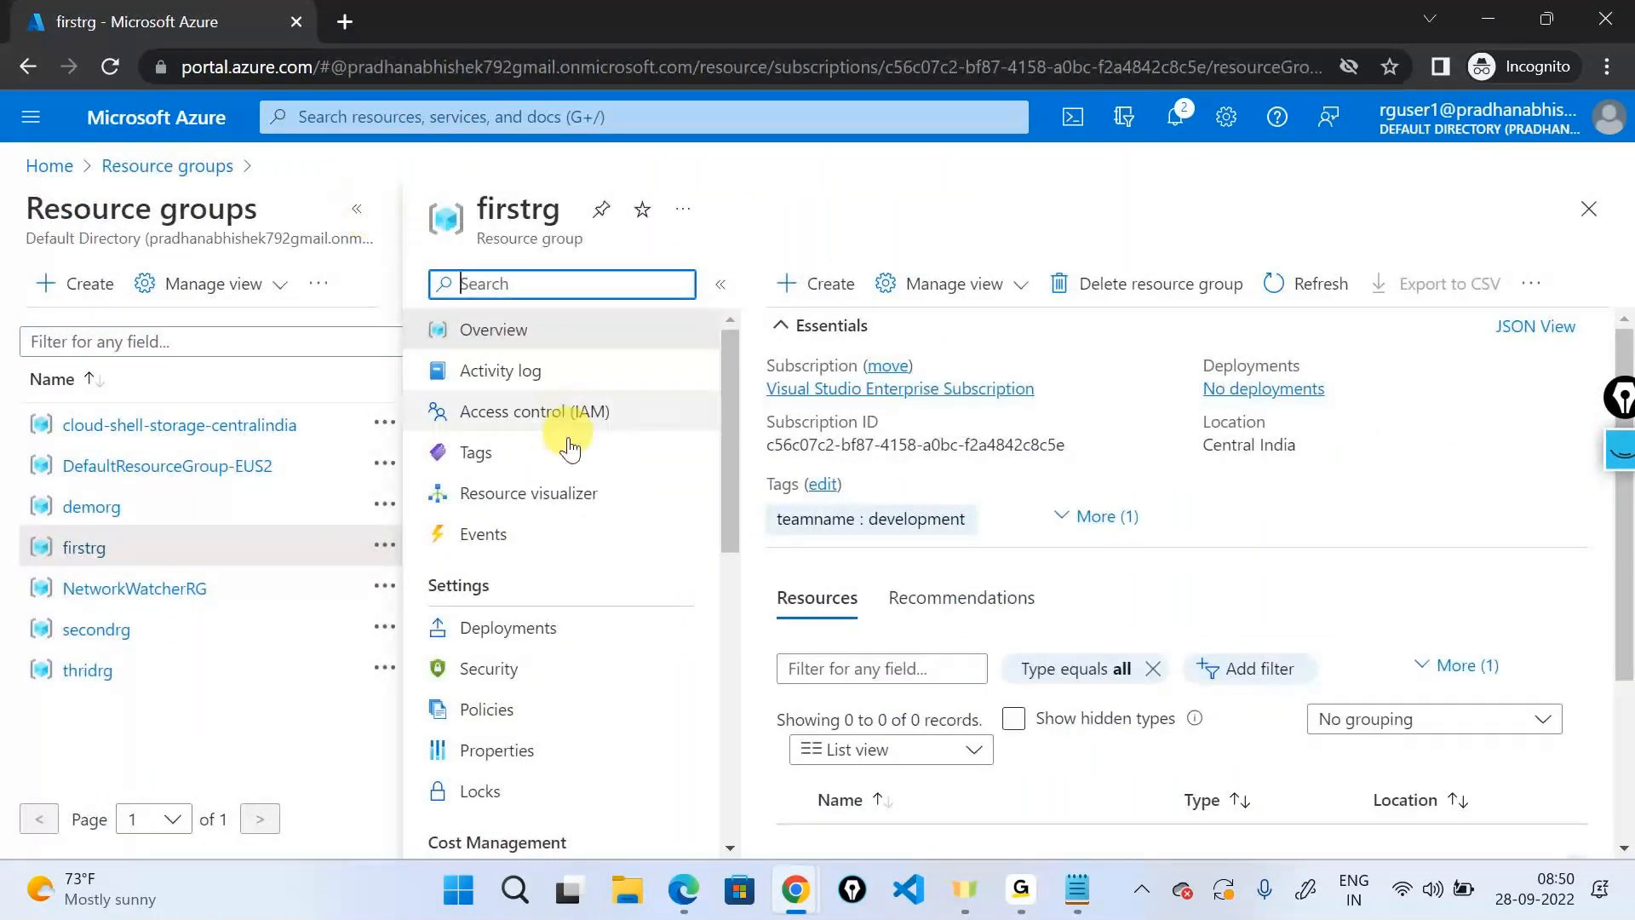
left_click(547, 412)
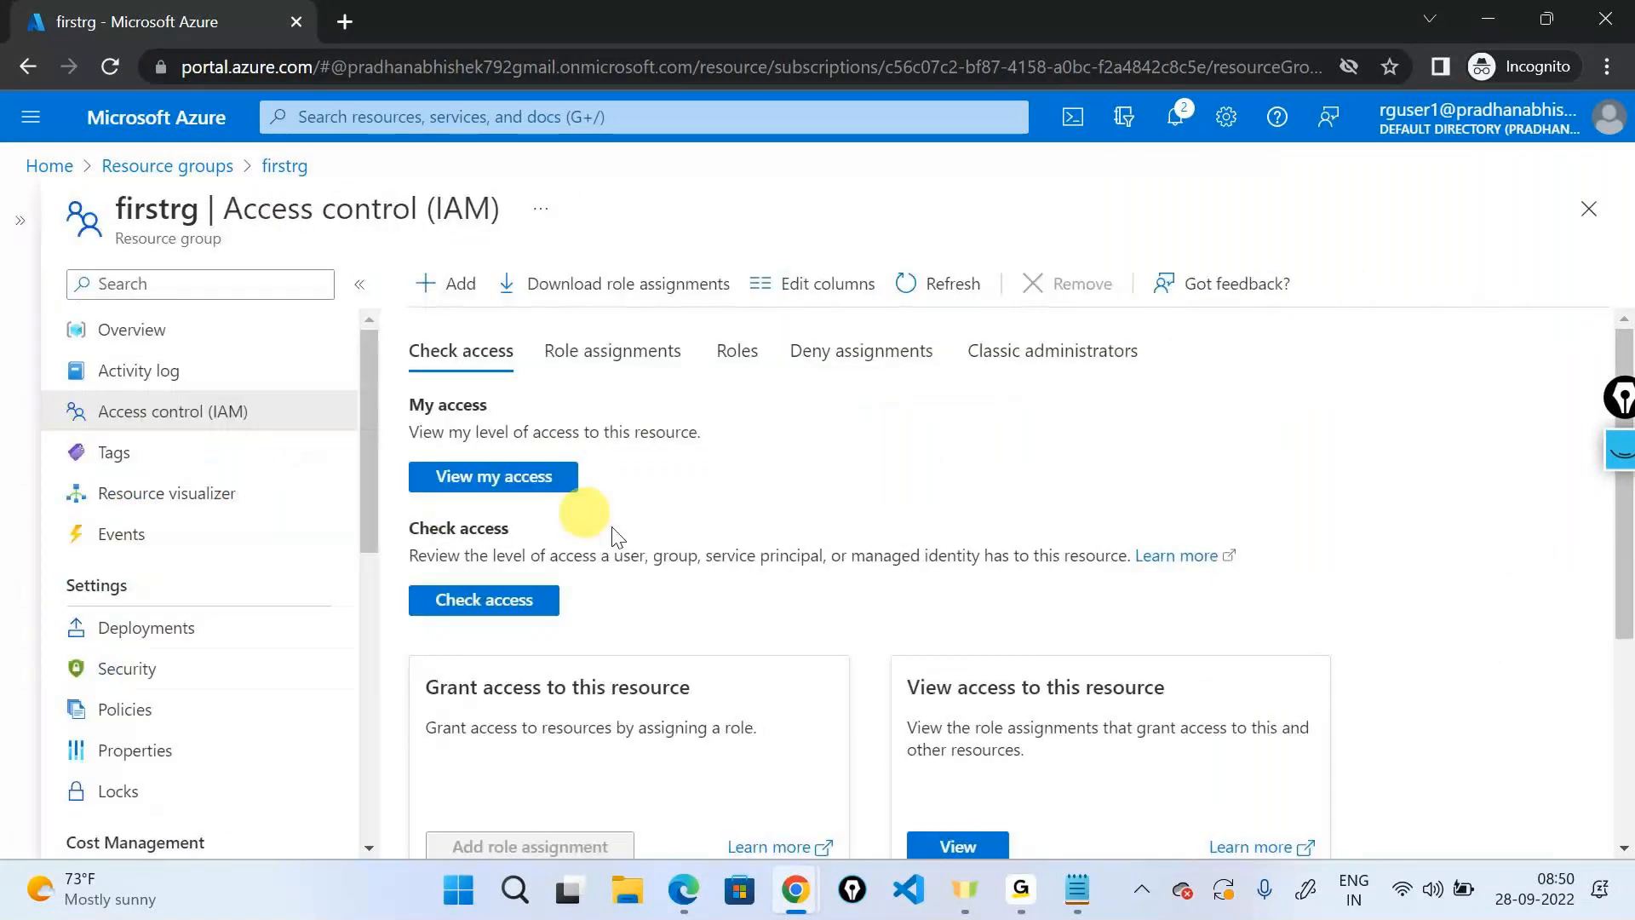
left_click(534, 478)
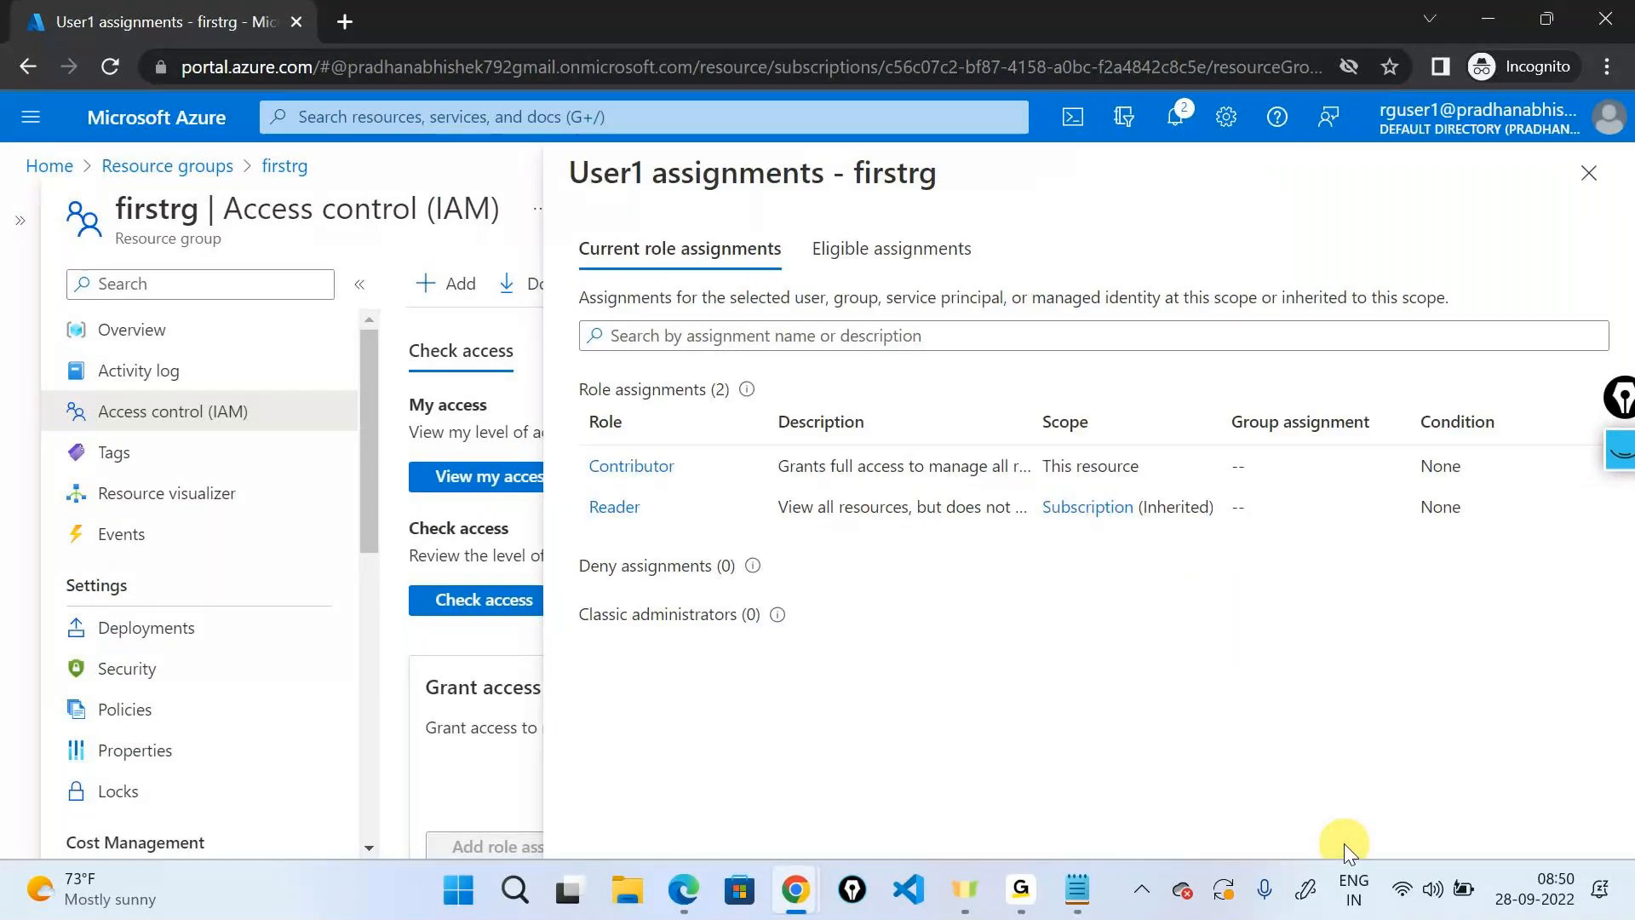
left_click(1589, 173)
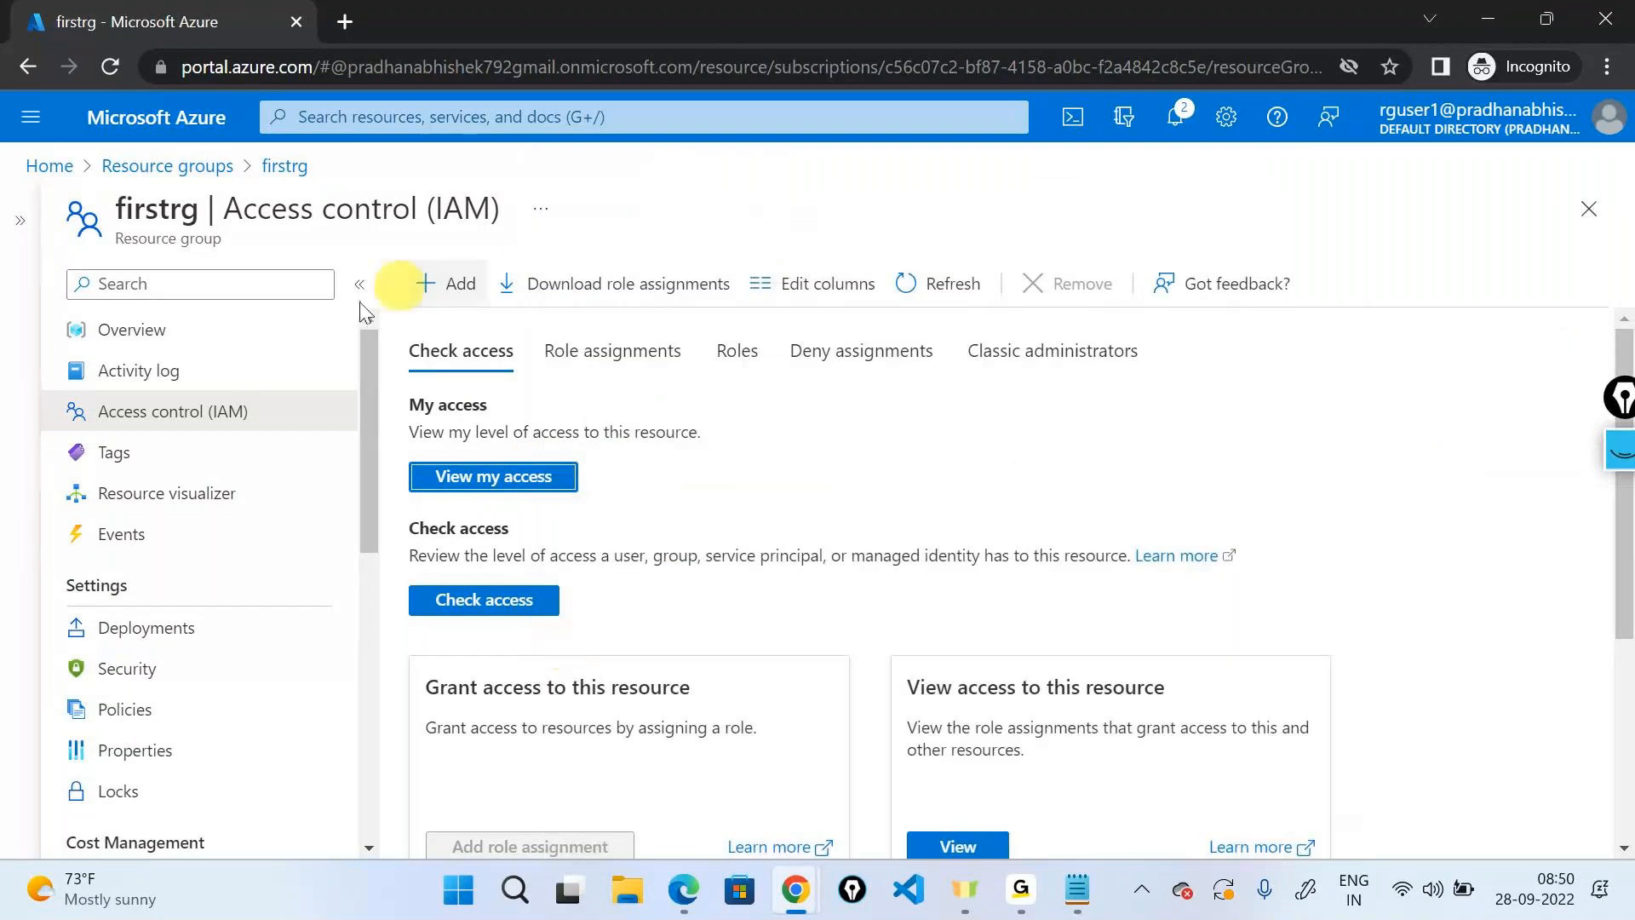
left_click(324, 330)
Search the Marketplace for 'webapp' to create a new resource.
left_click(457, 302)
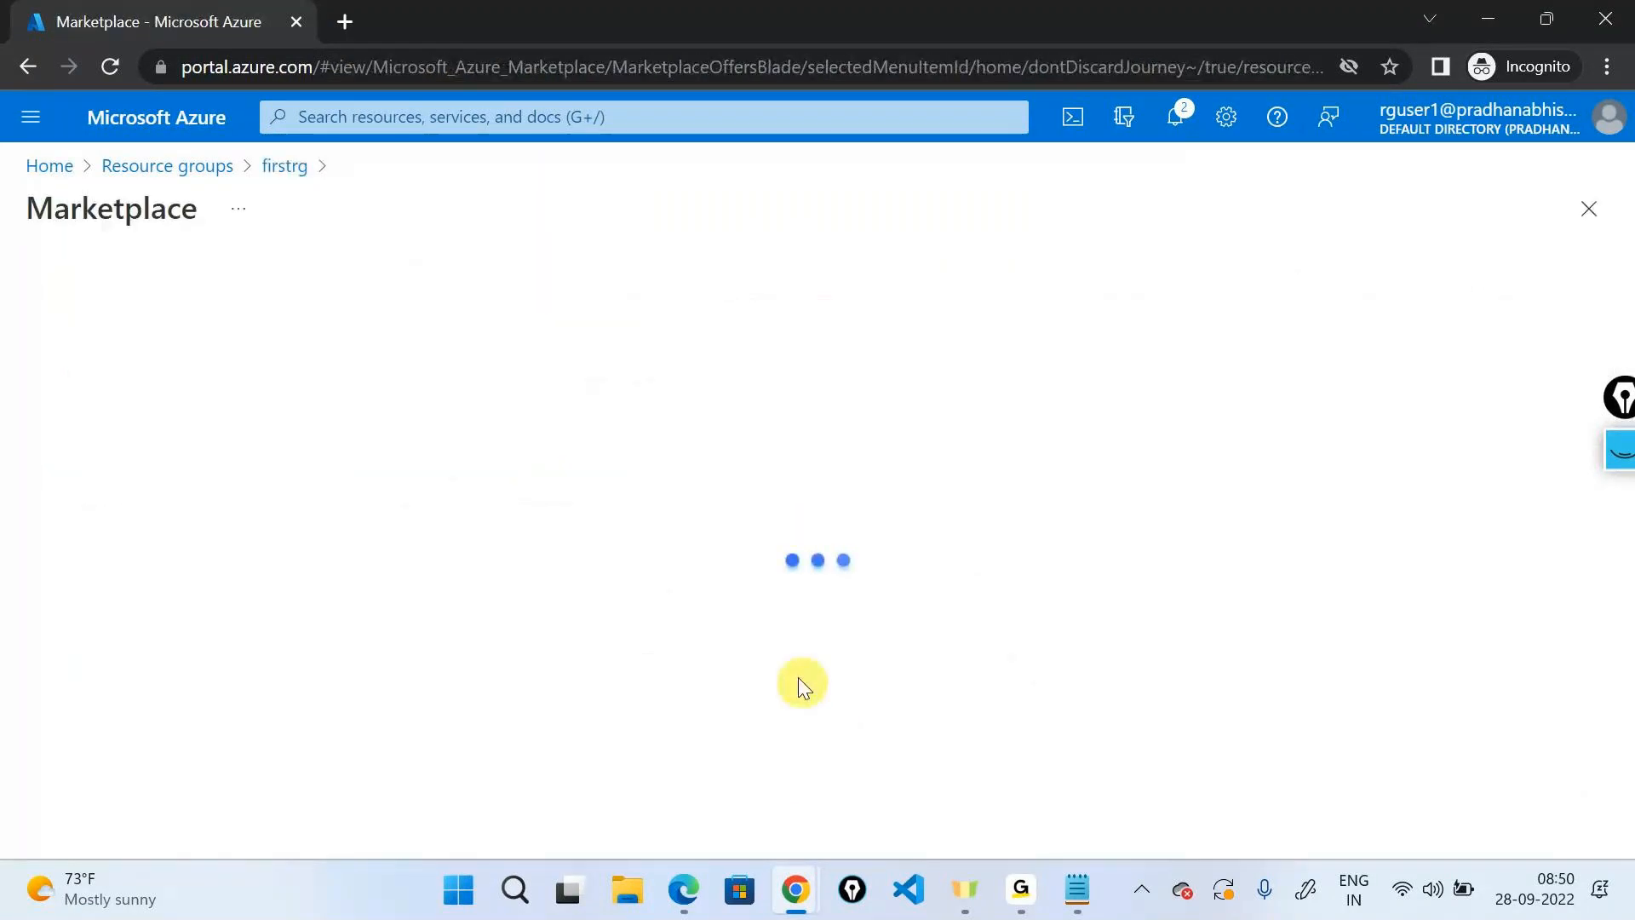
left_click(427, 289)
type("webapp")
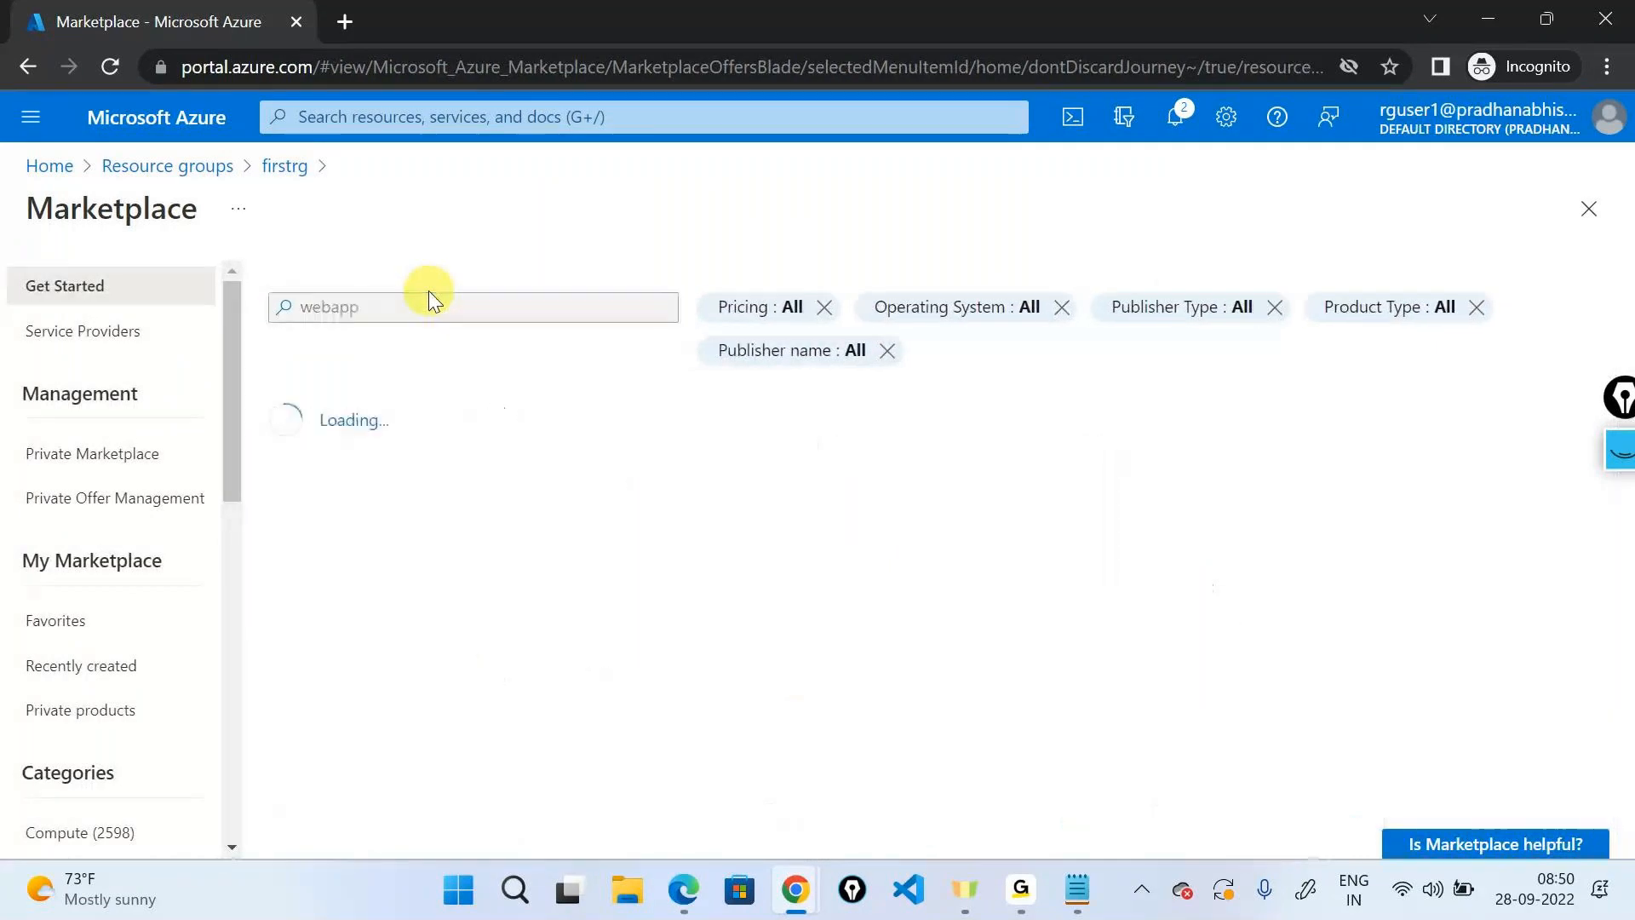
scroll(802, 699, "down", 5)
scroll(802, 700, "down", 5)
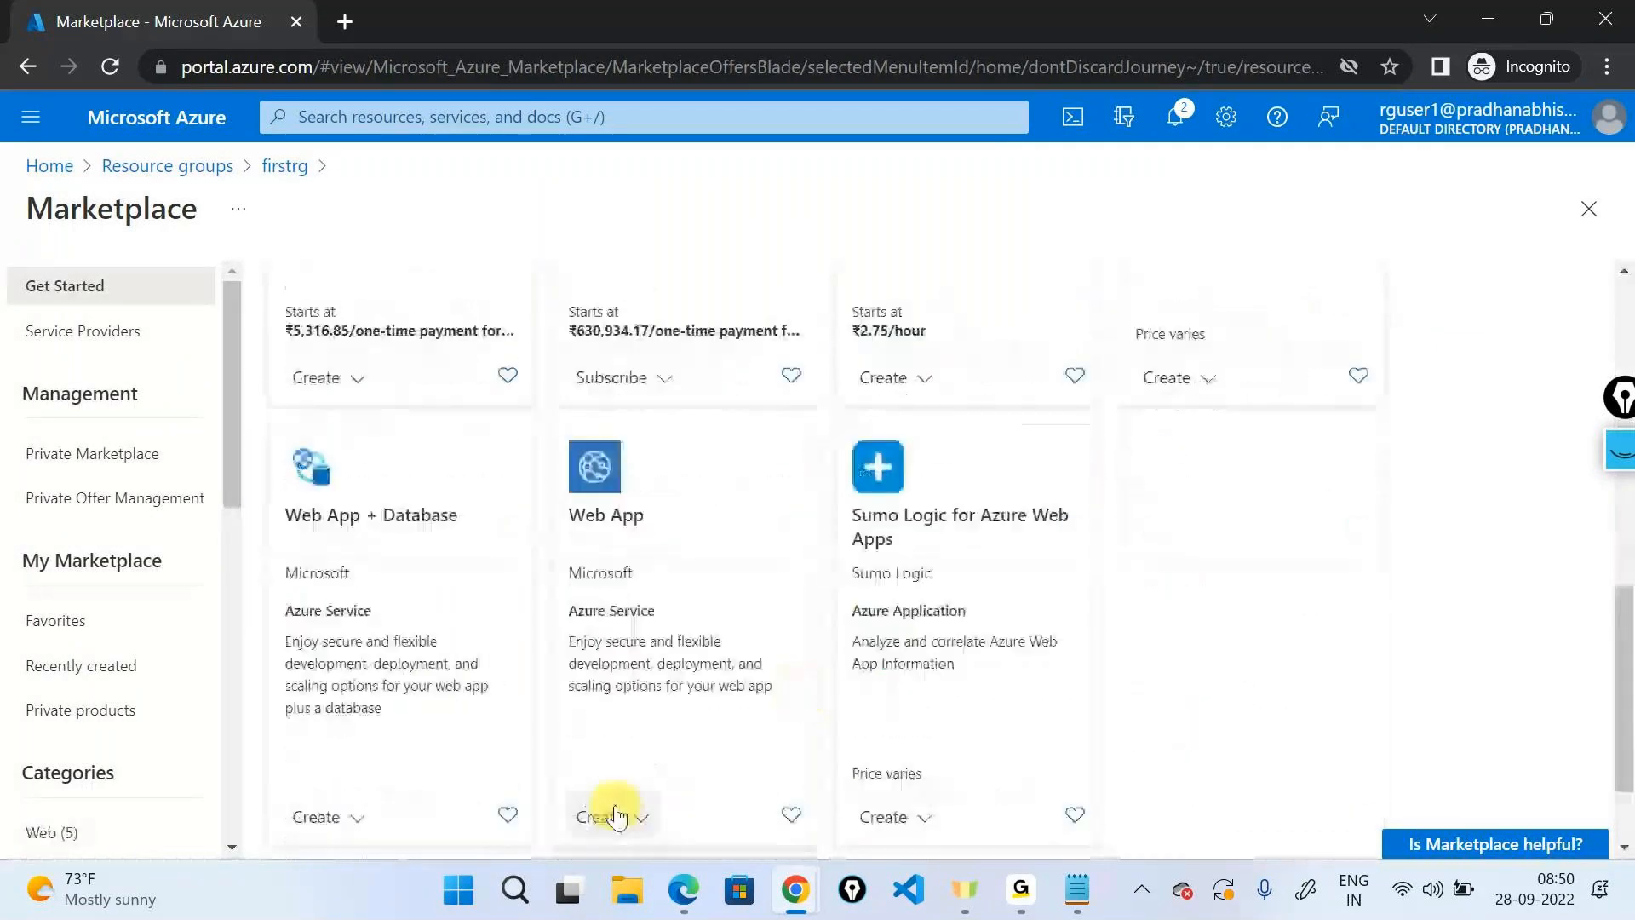
Start a Web App with secondrg as its resource group, revealing the missing write permissions.
left_click(608, 815)
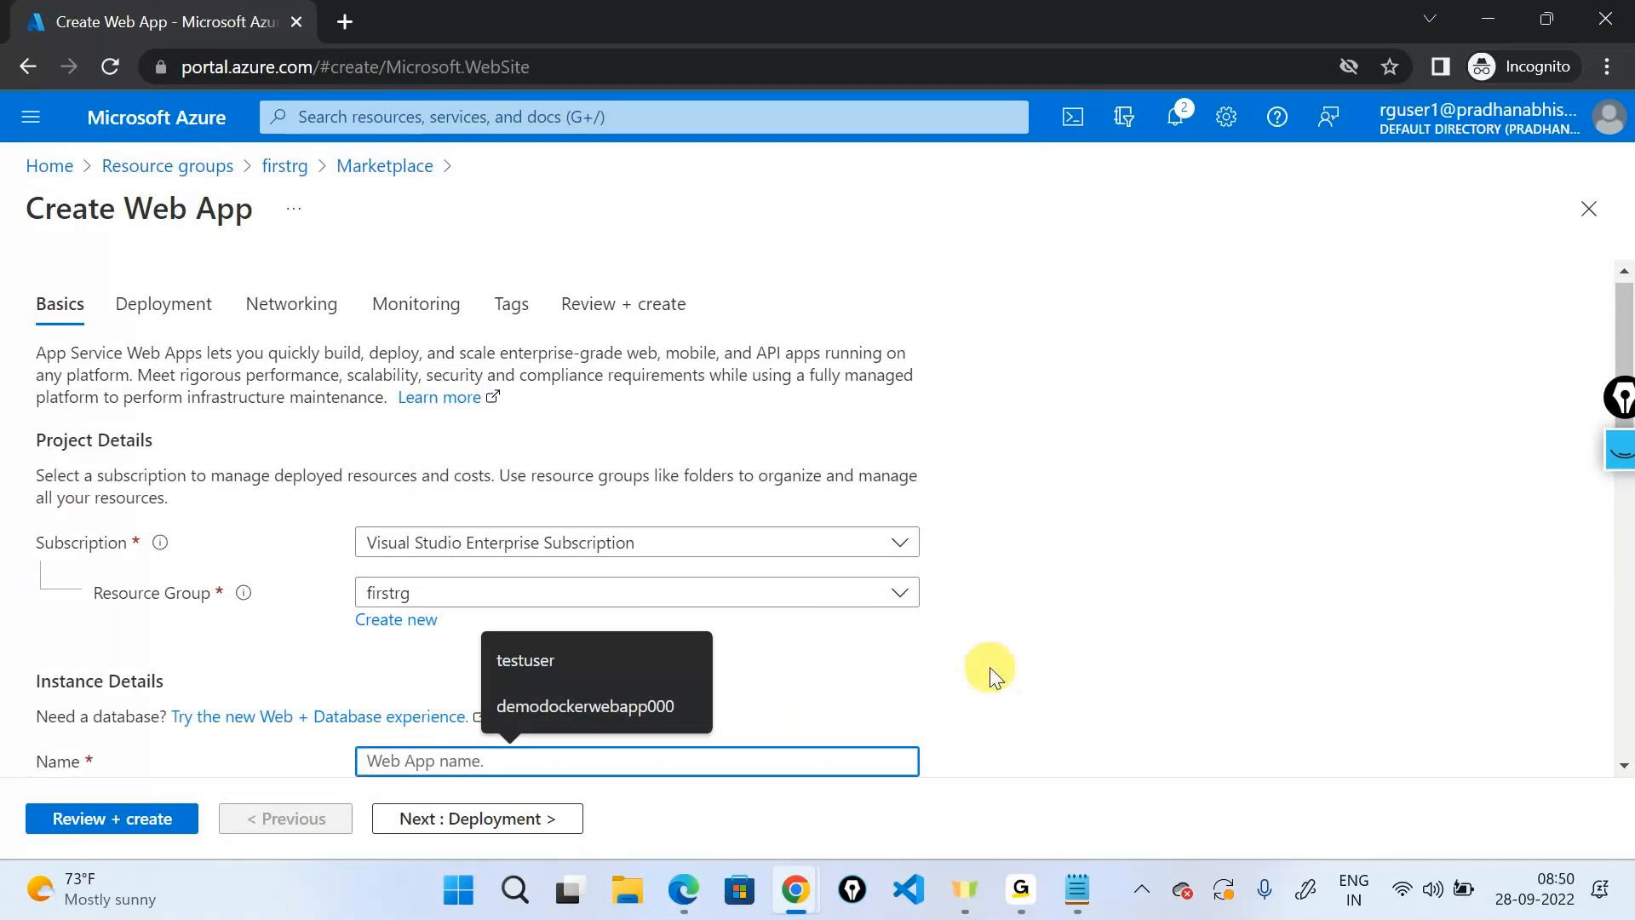
left_click(898, 591)
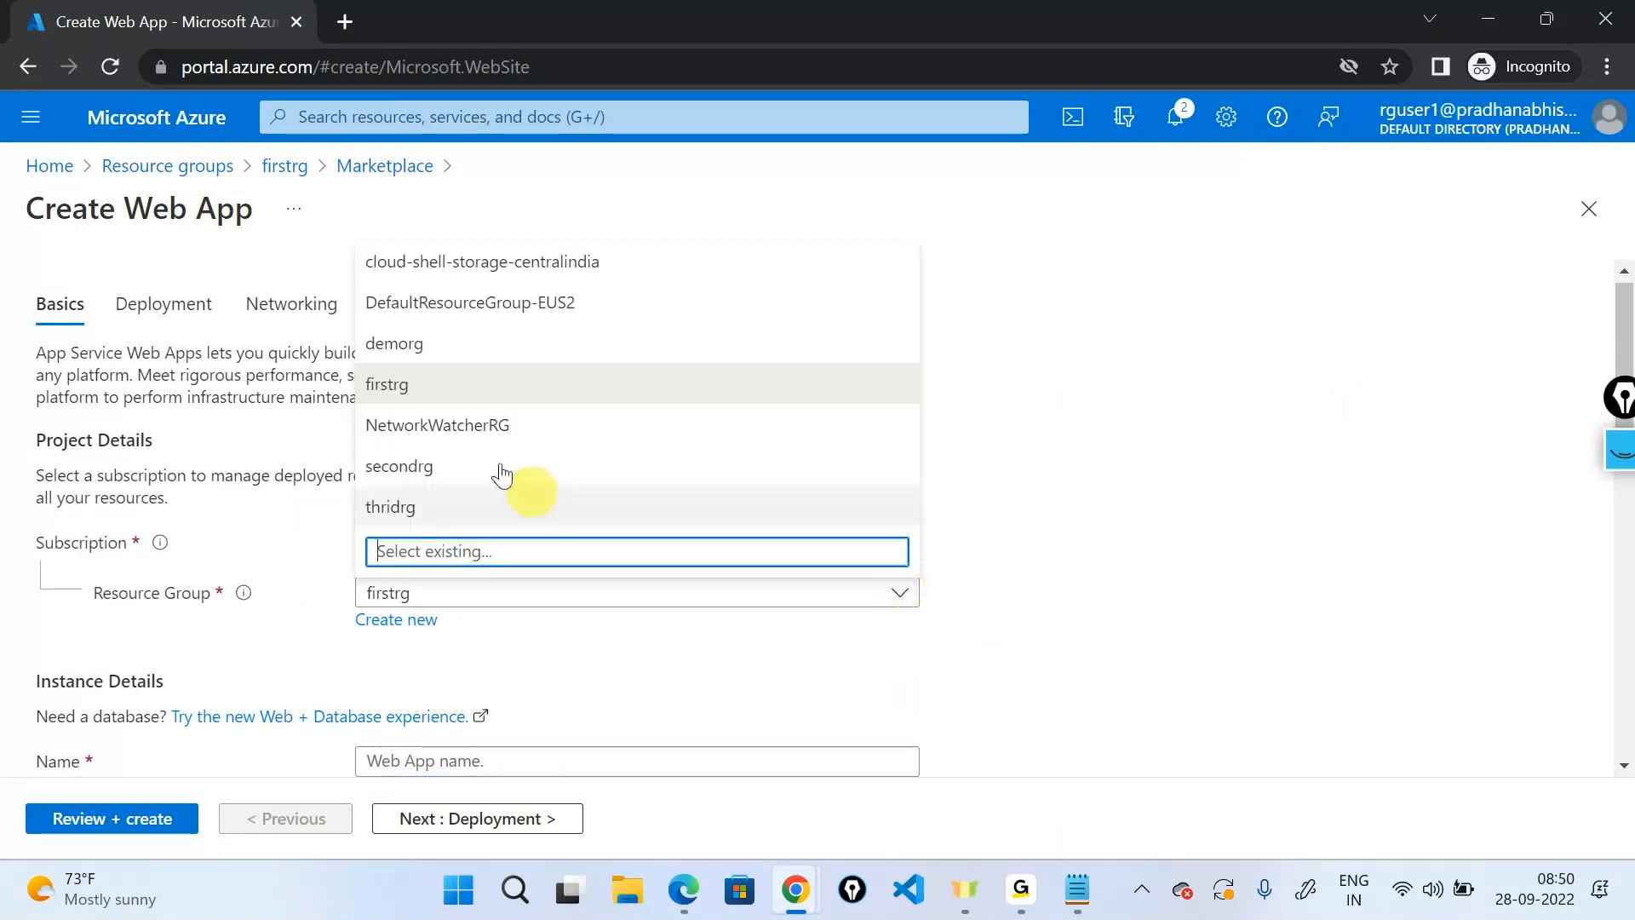
left_click(507, 472)
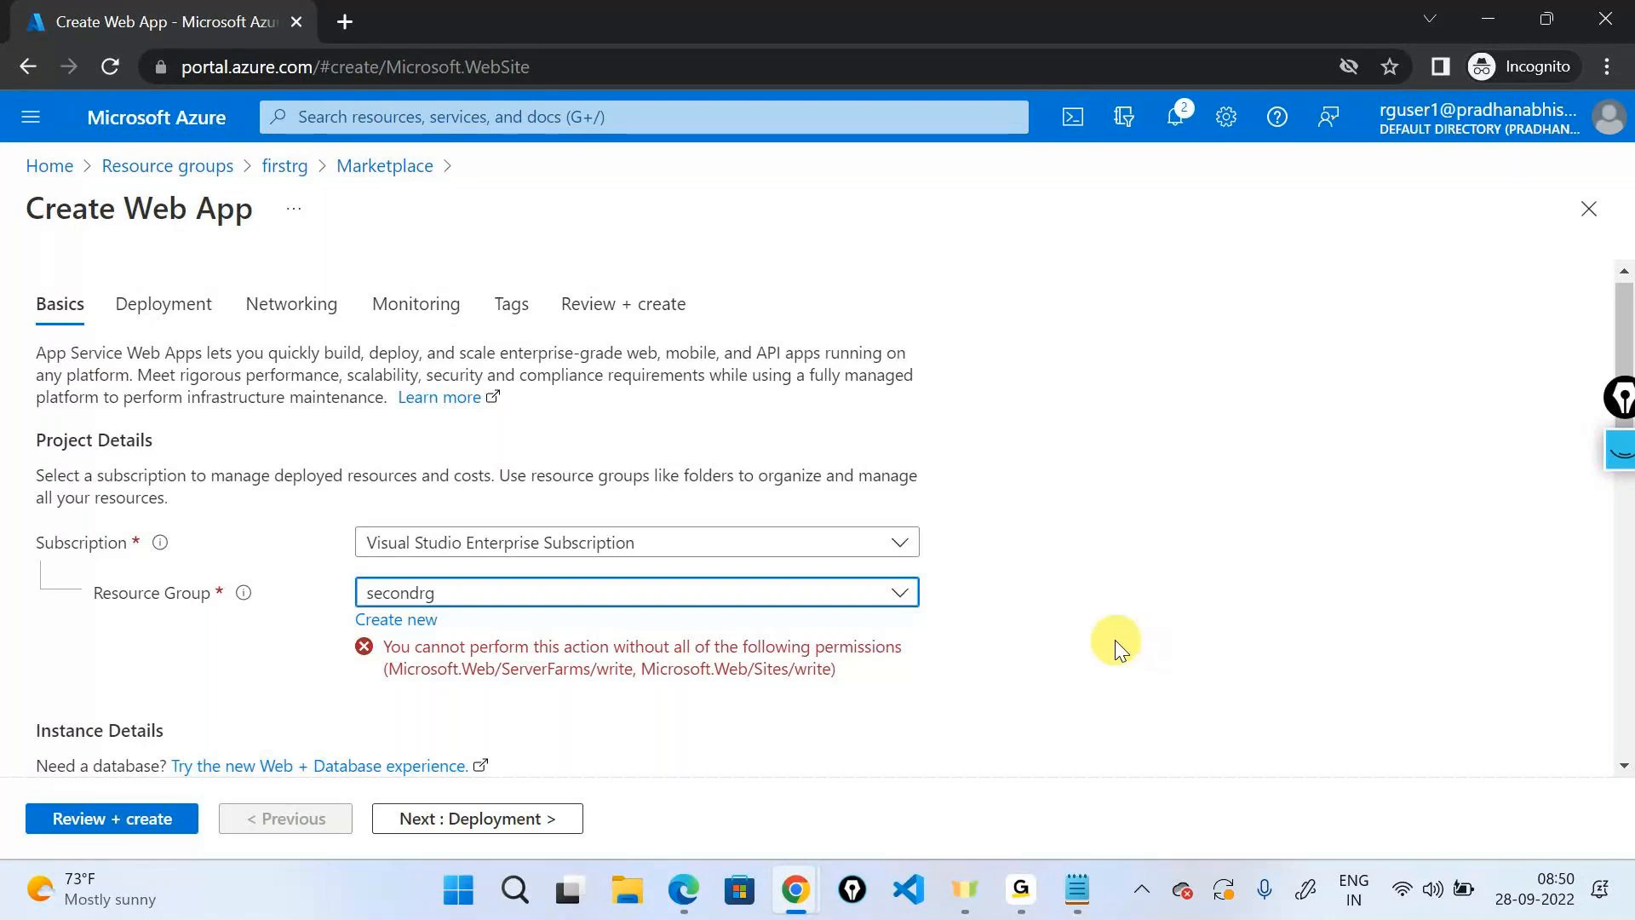
Place an 'additive model' text label beneath user1's icon on the Page-5 diagram.
left_click(1487, 19)
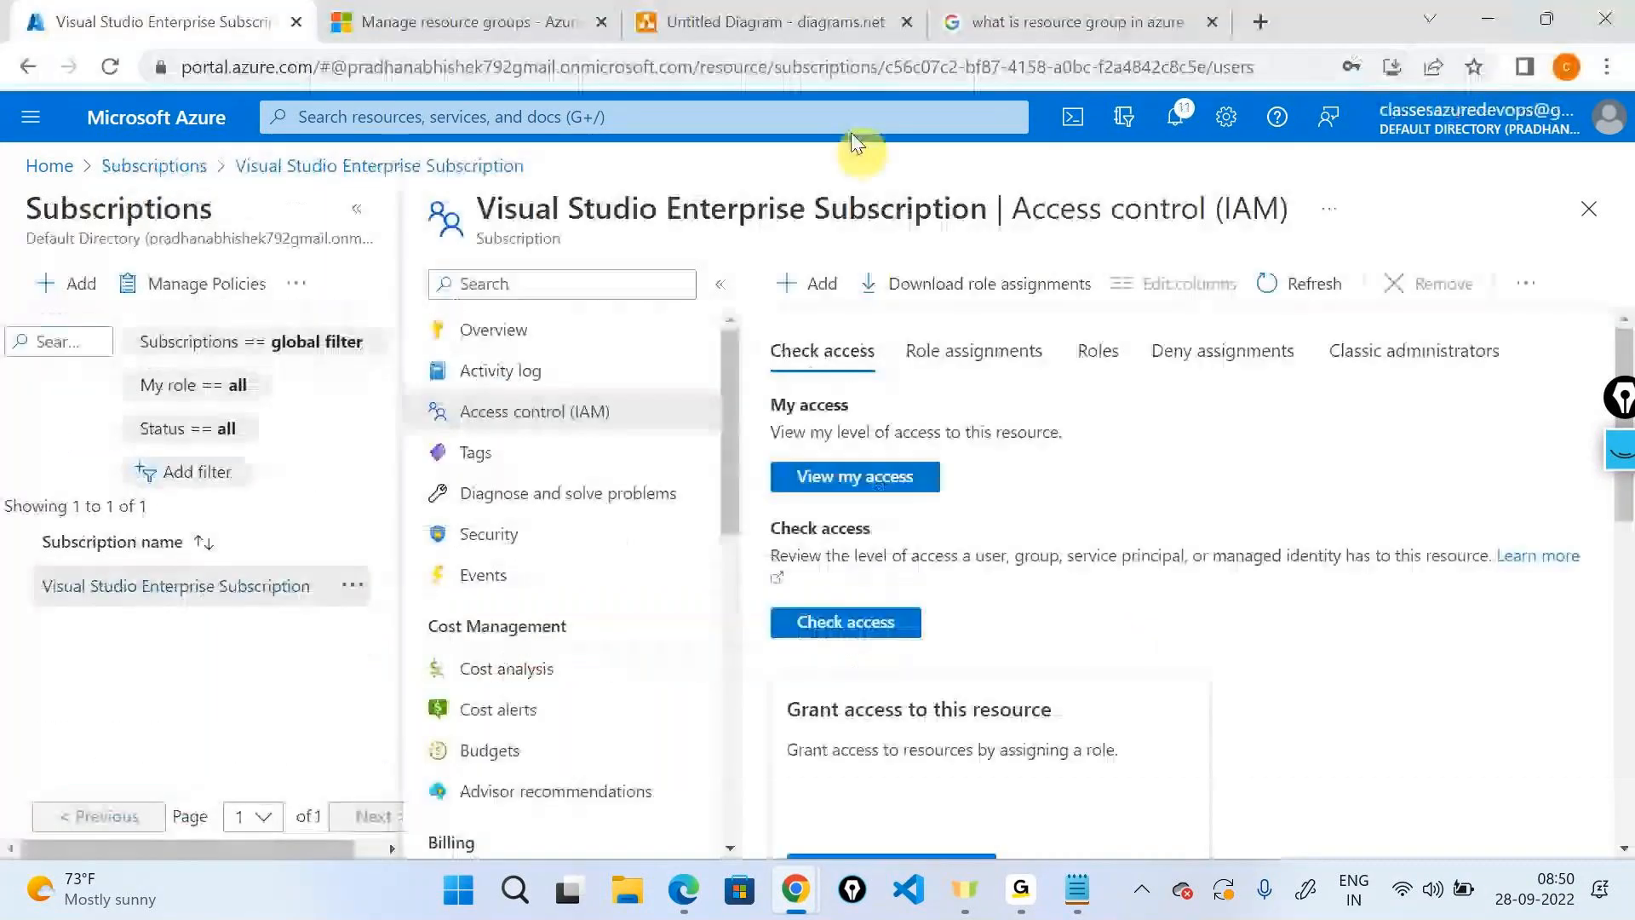
left_click(796, 23)
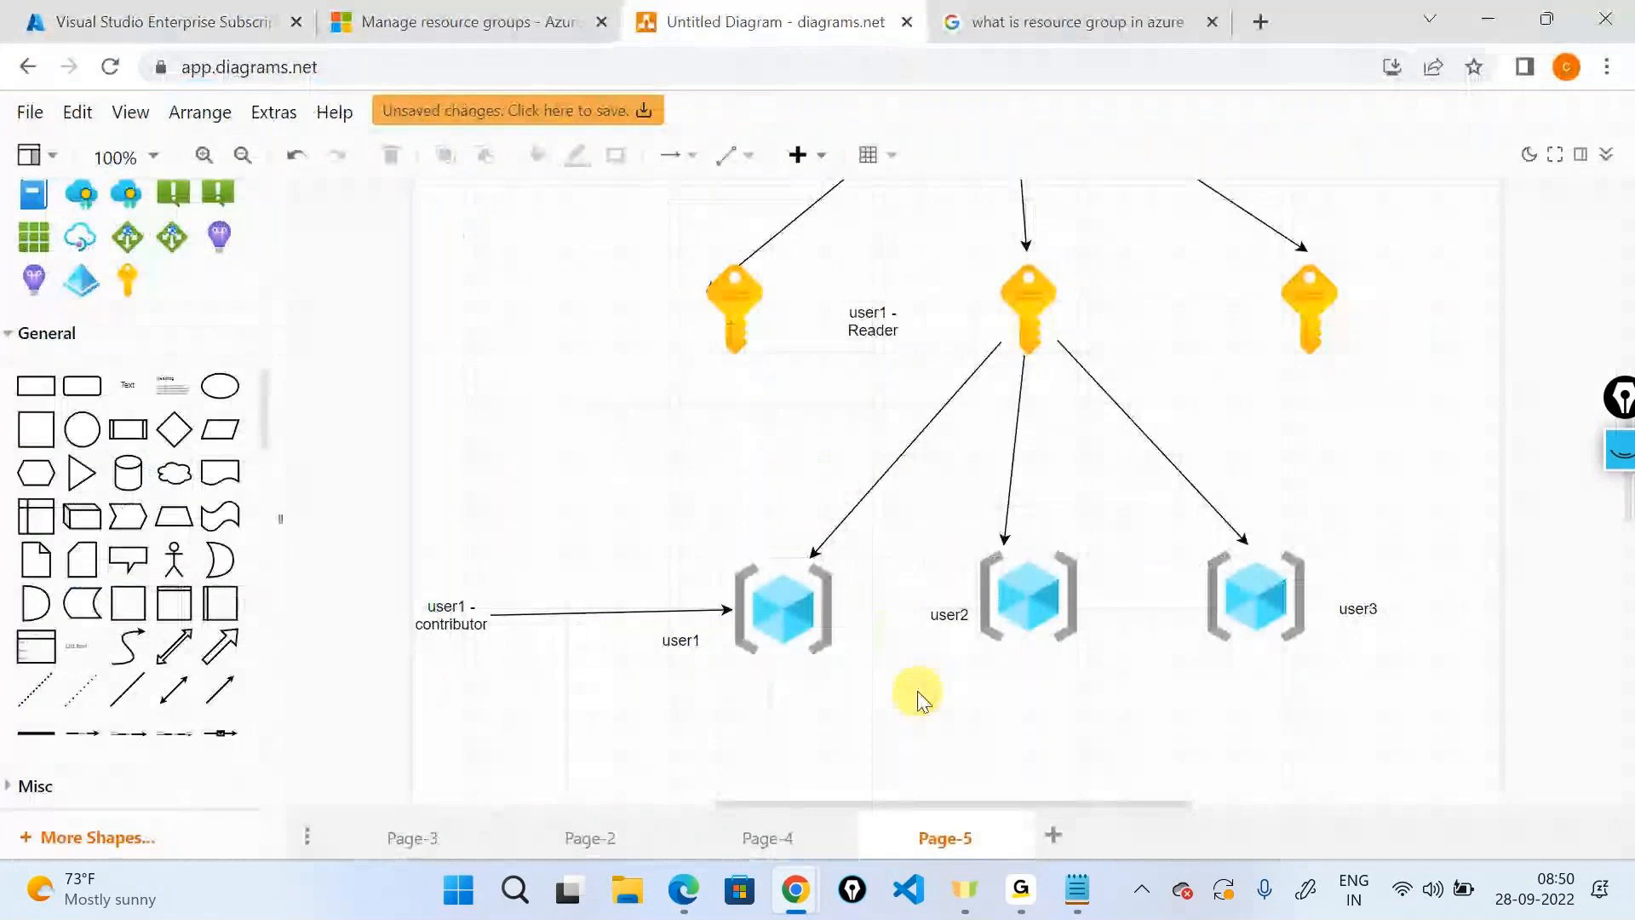
left_click_drag(128, 384, 747, 724)
type("additive model")
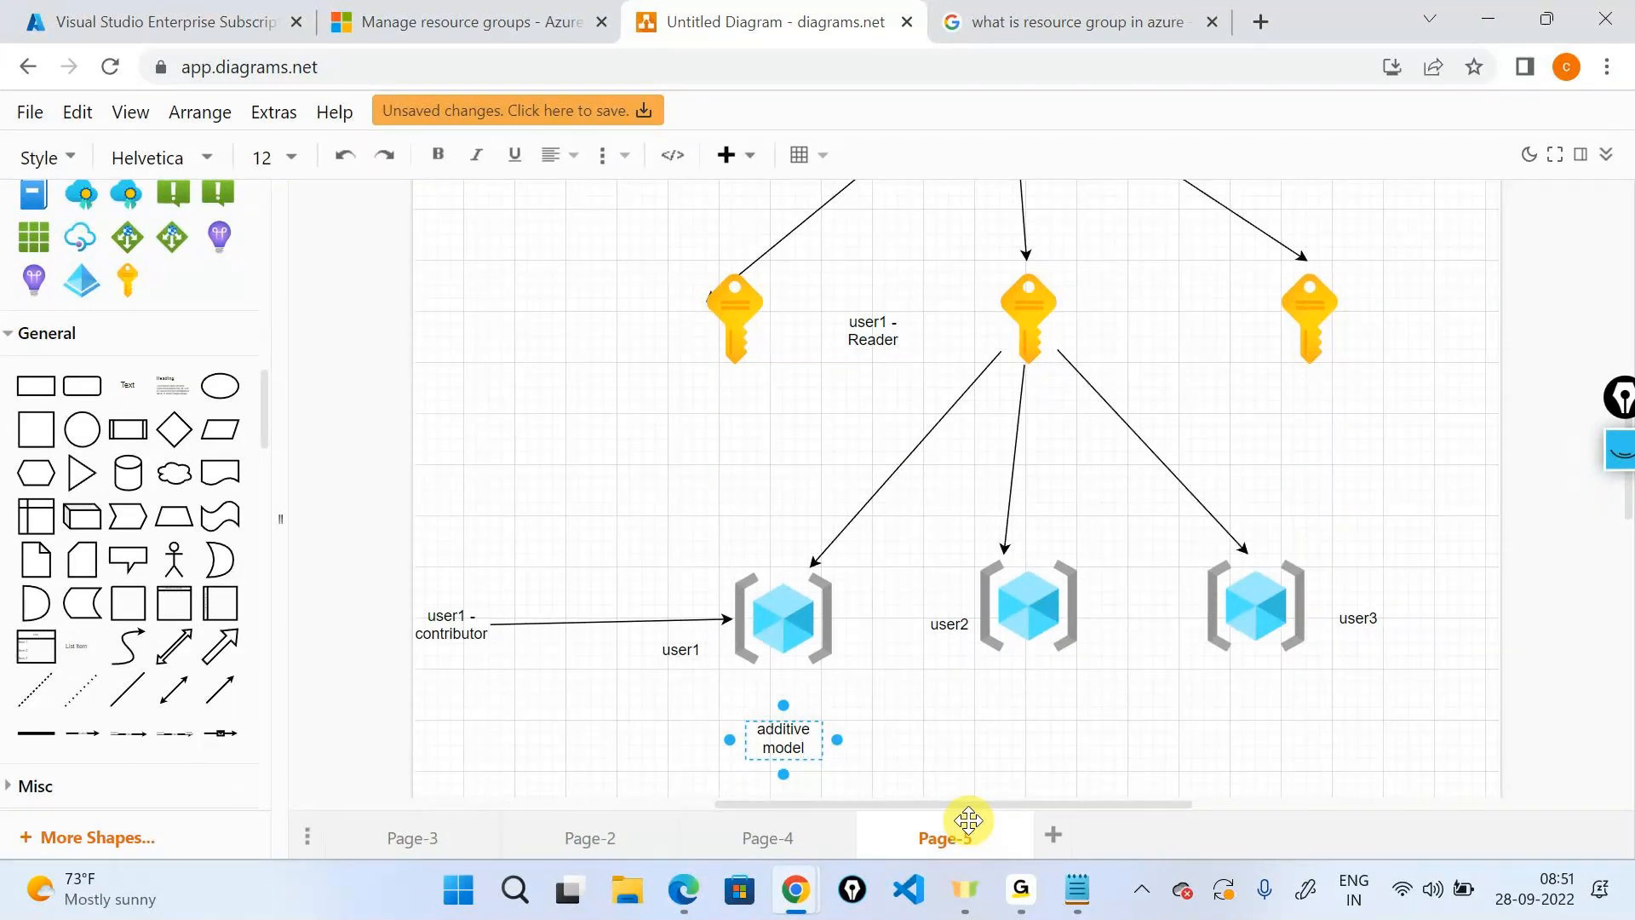
left_click(938, 738)
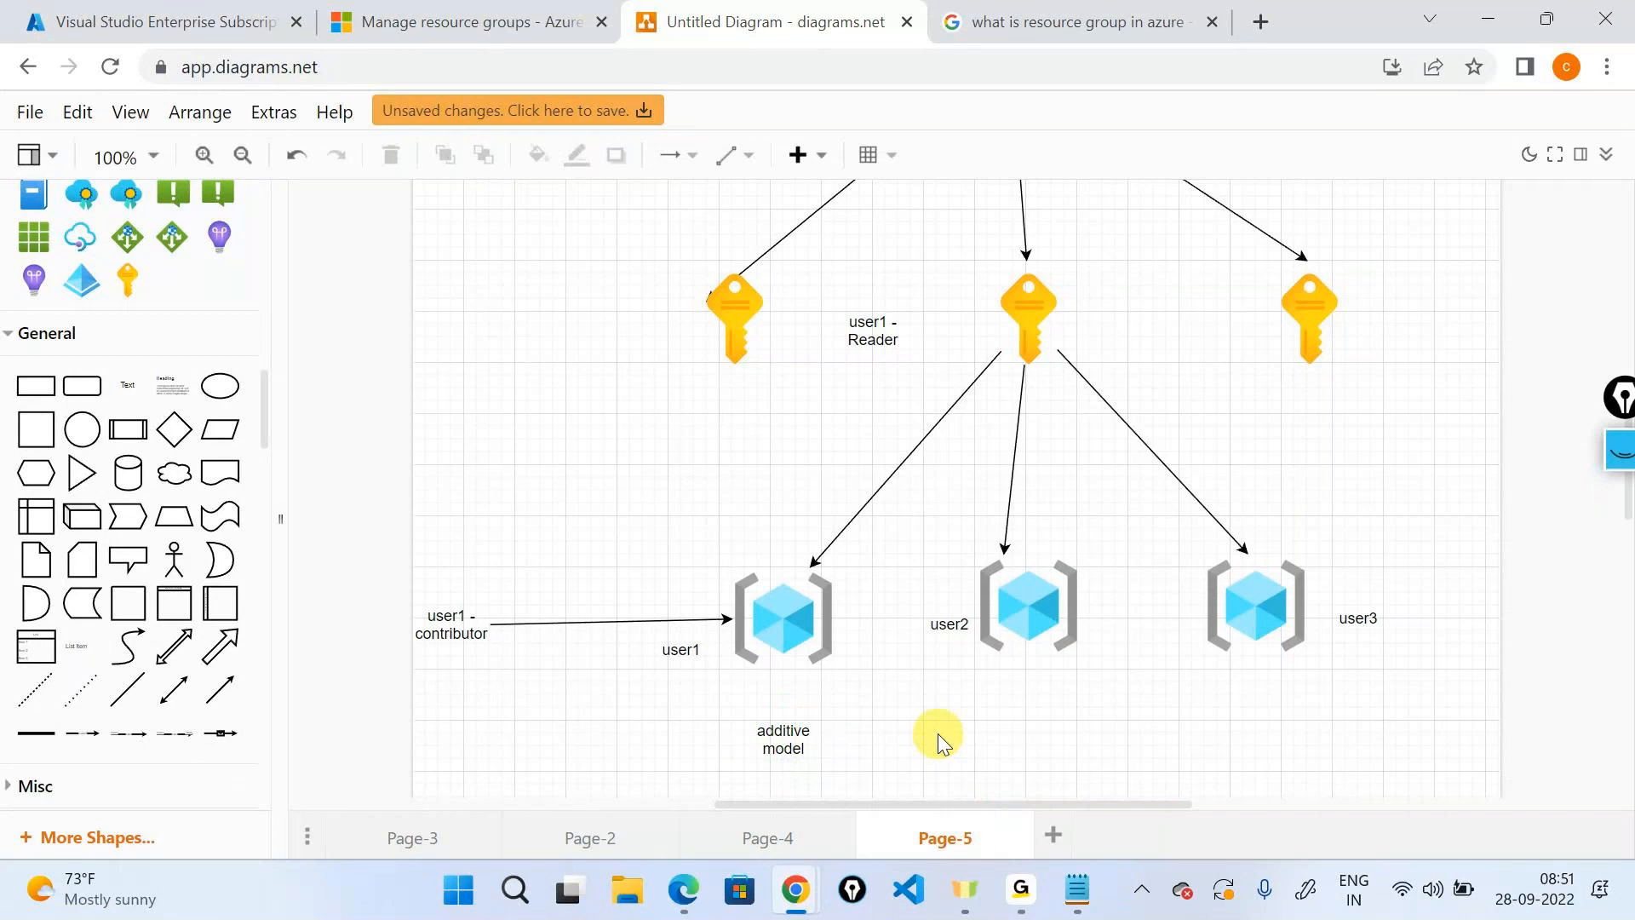
left_click(1077, 890)
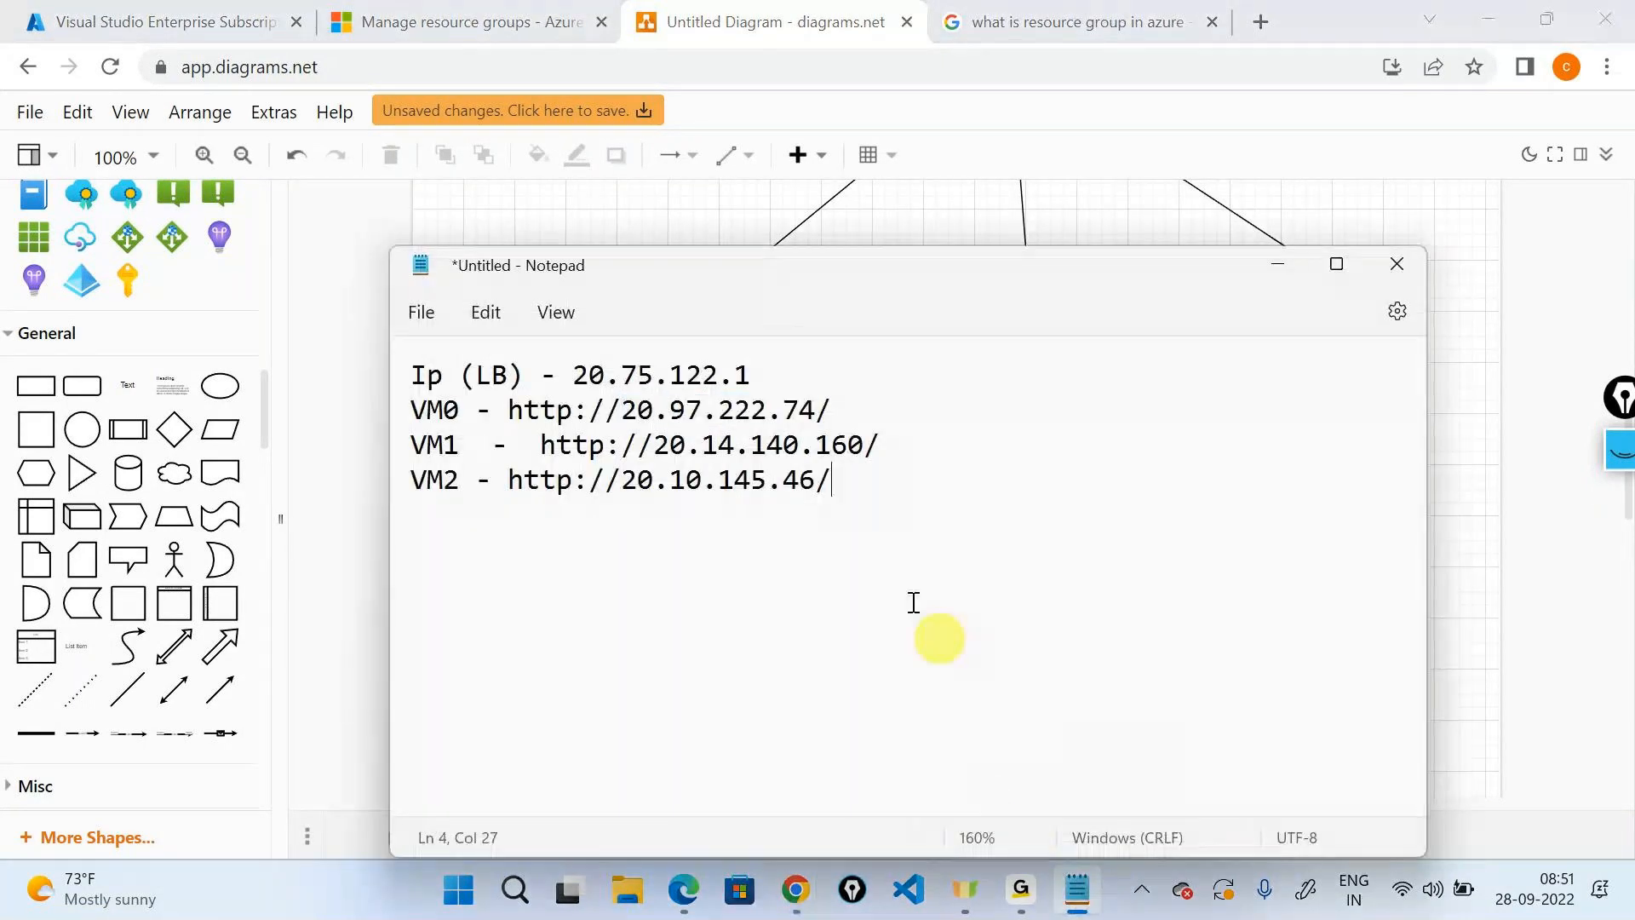
Clear the old IP and VM notes and write 'Contributor and Reader'.
key("ctrl+a")
key("BackSpace")
type("Role")
key("BackSpace")
key("BackSpace")
key("BackSpace")
key("BackSpace")
type("Contributor")
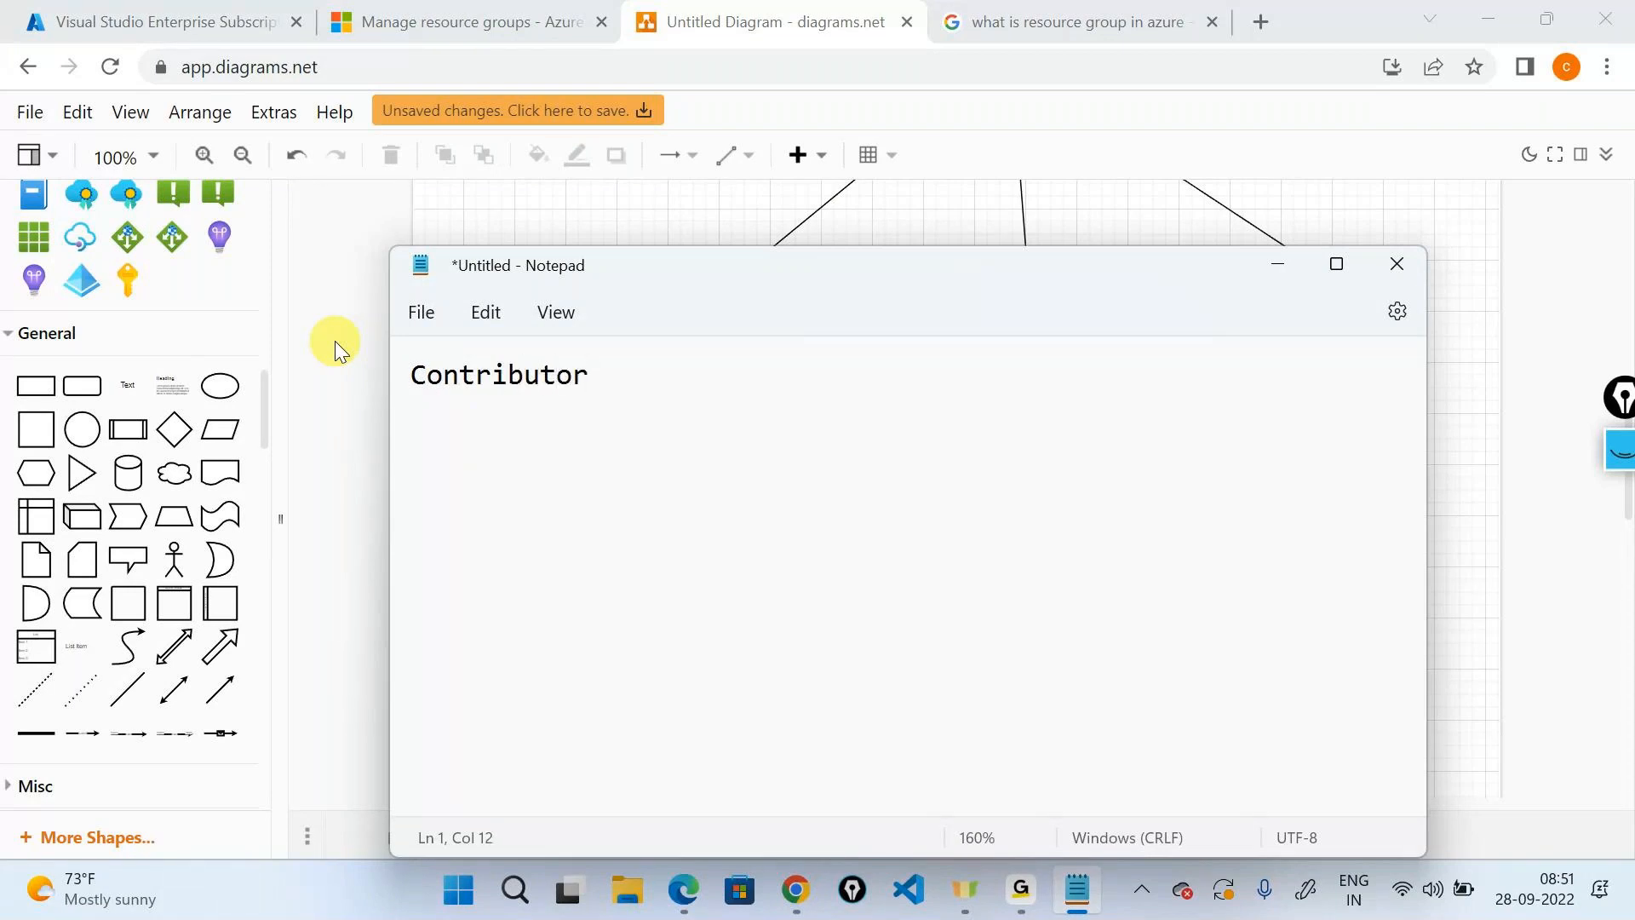
type(" amd")
key("BackSpace")
key("BackSpace")
key("BackSpace")
type("nd Reader")
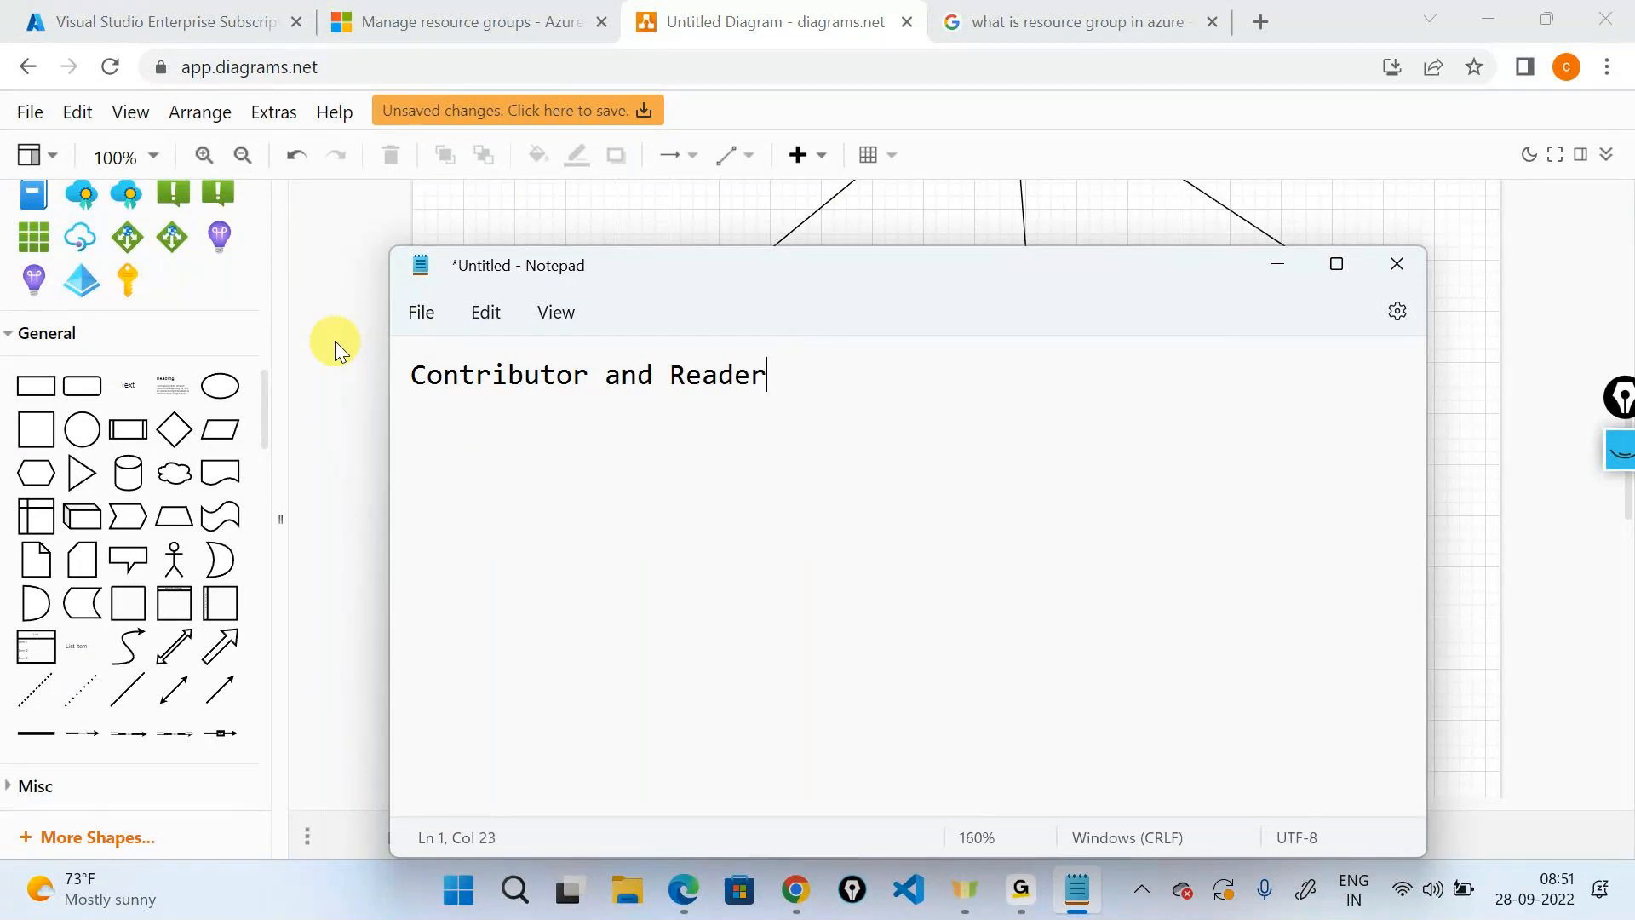
Rework the line into 'Contributor + Reader = Contributor'.
key("Left")
key("Left")
key("Left")
key("Left")
key("Left")
key("Left")
key("BackSpace")
key("BackSpace")
key("BackSpace")
key("BackSpace")
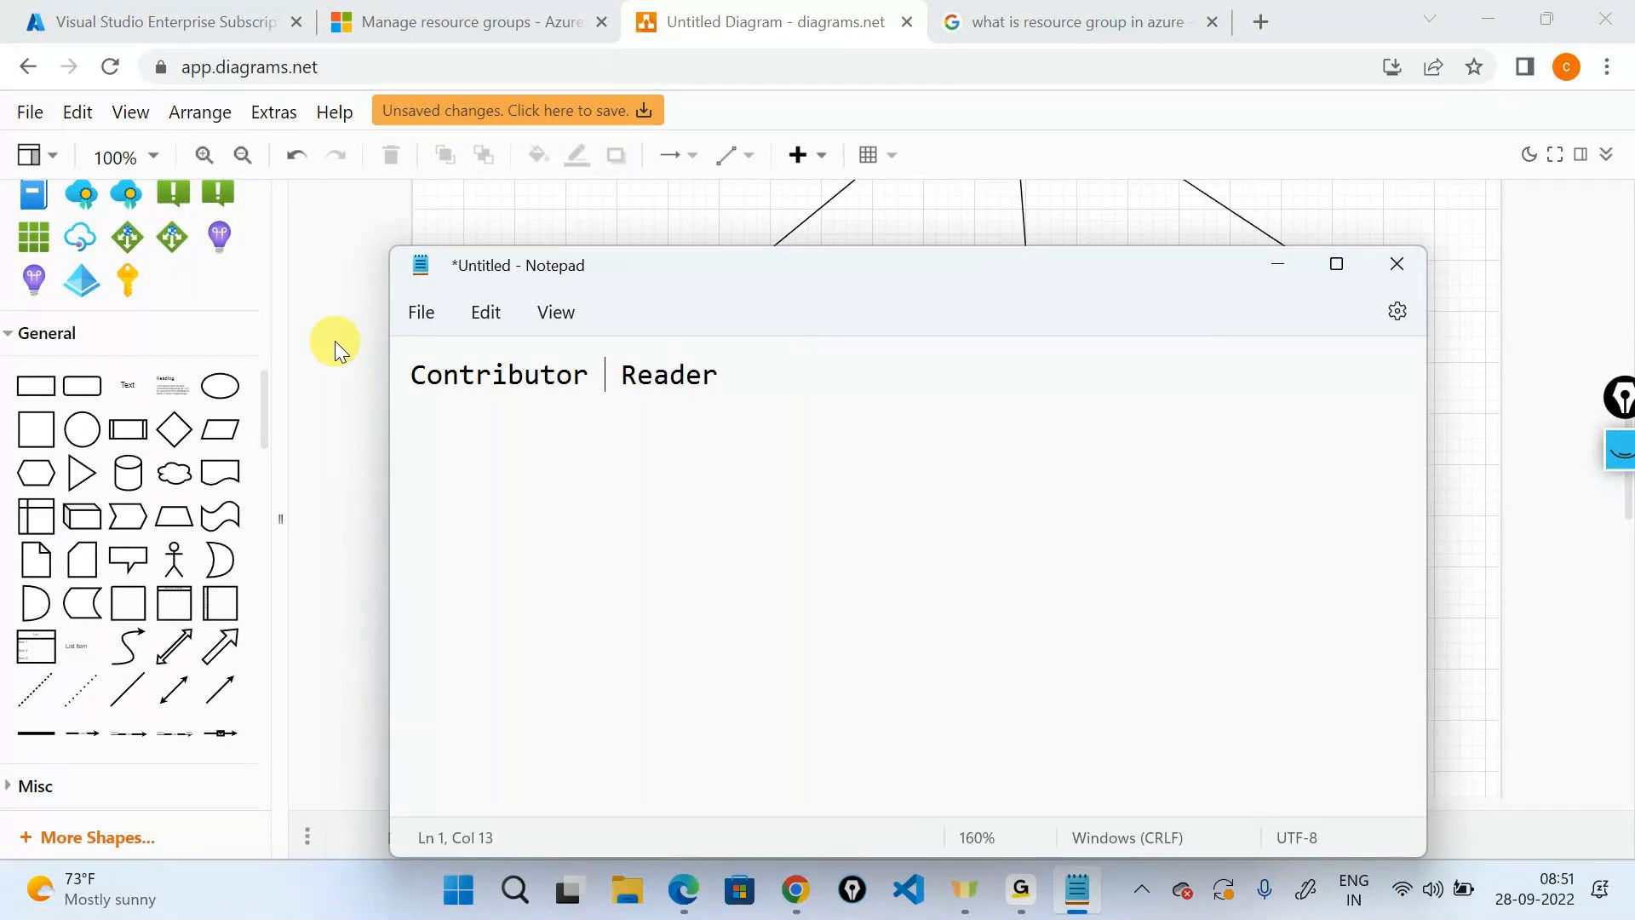
type("+")
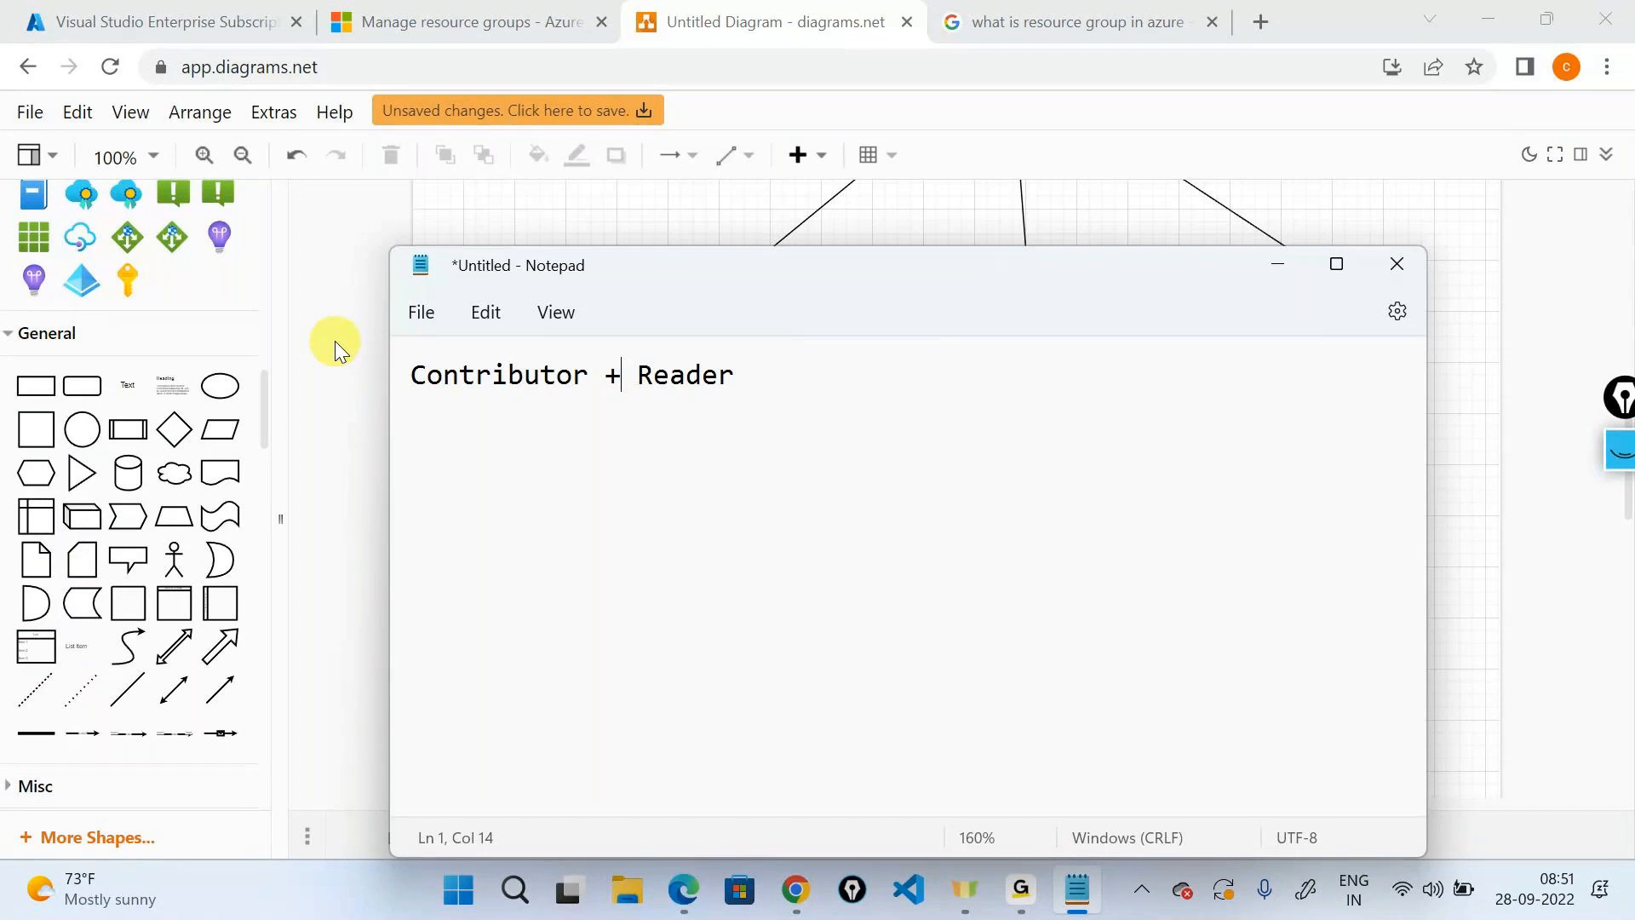
key("Right")
key("Right")
key("Right")
key("Right")
key("Right")
key("Right")
key("Right")
type("=")
left_click_drag(588, 376, 268, 398)
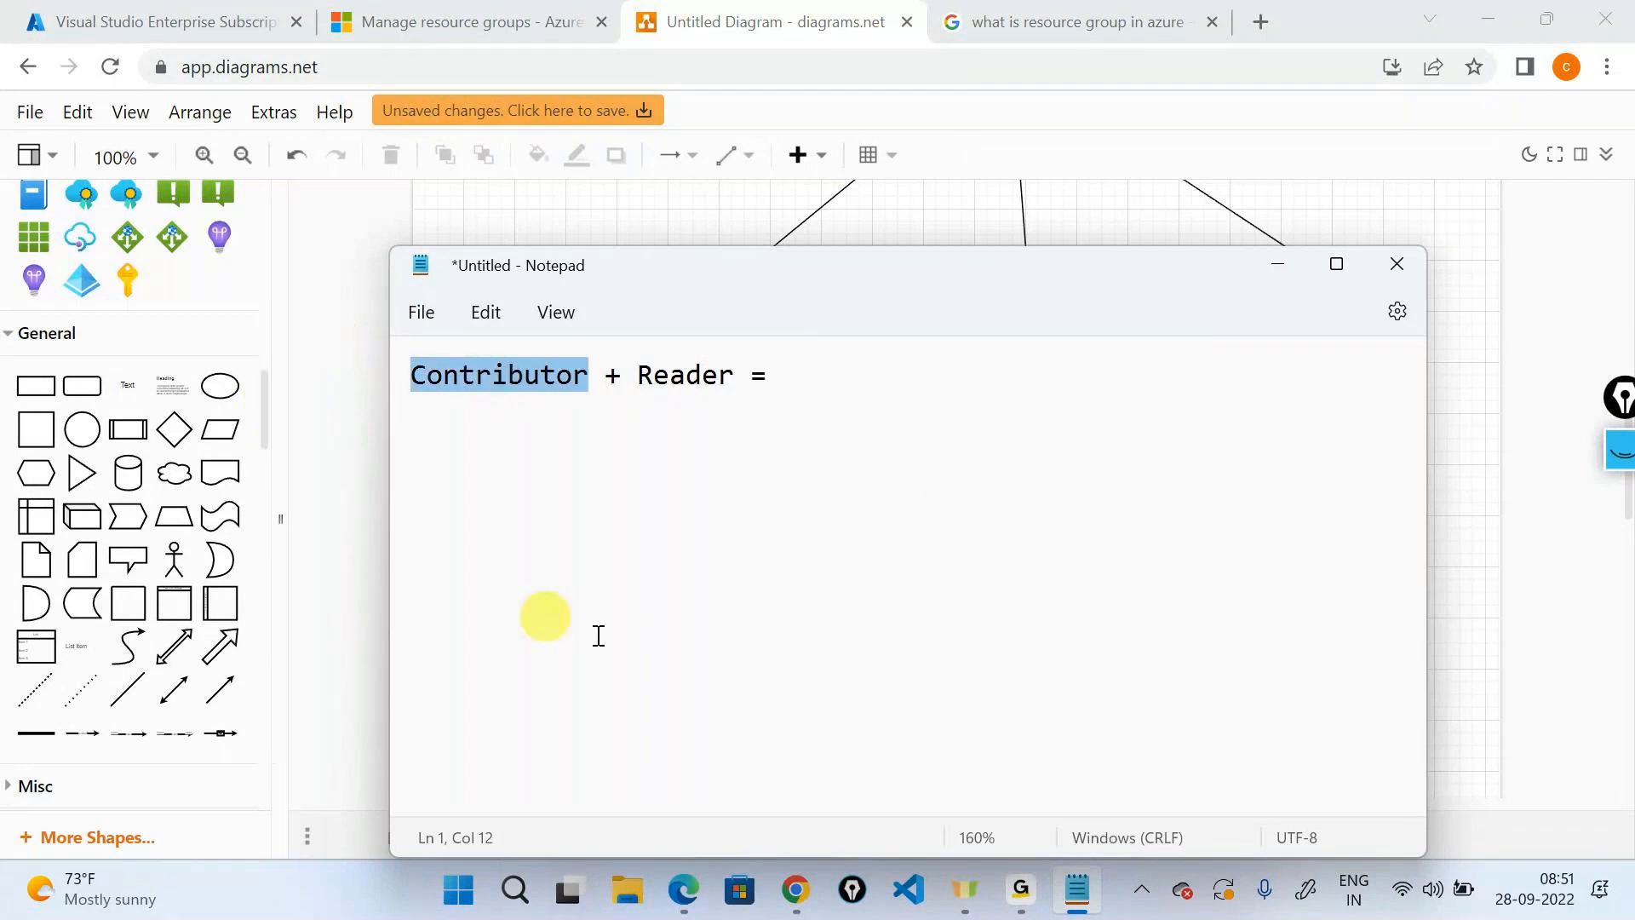
left_click(850, 387)
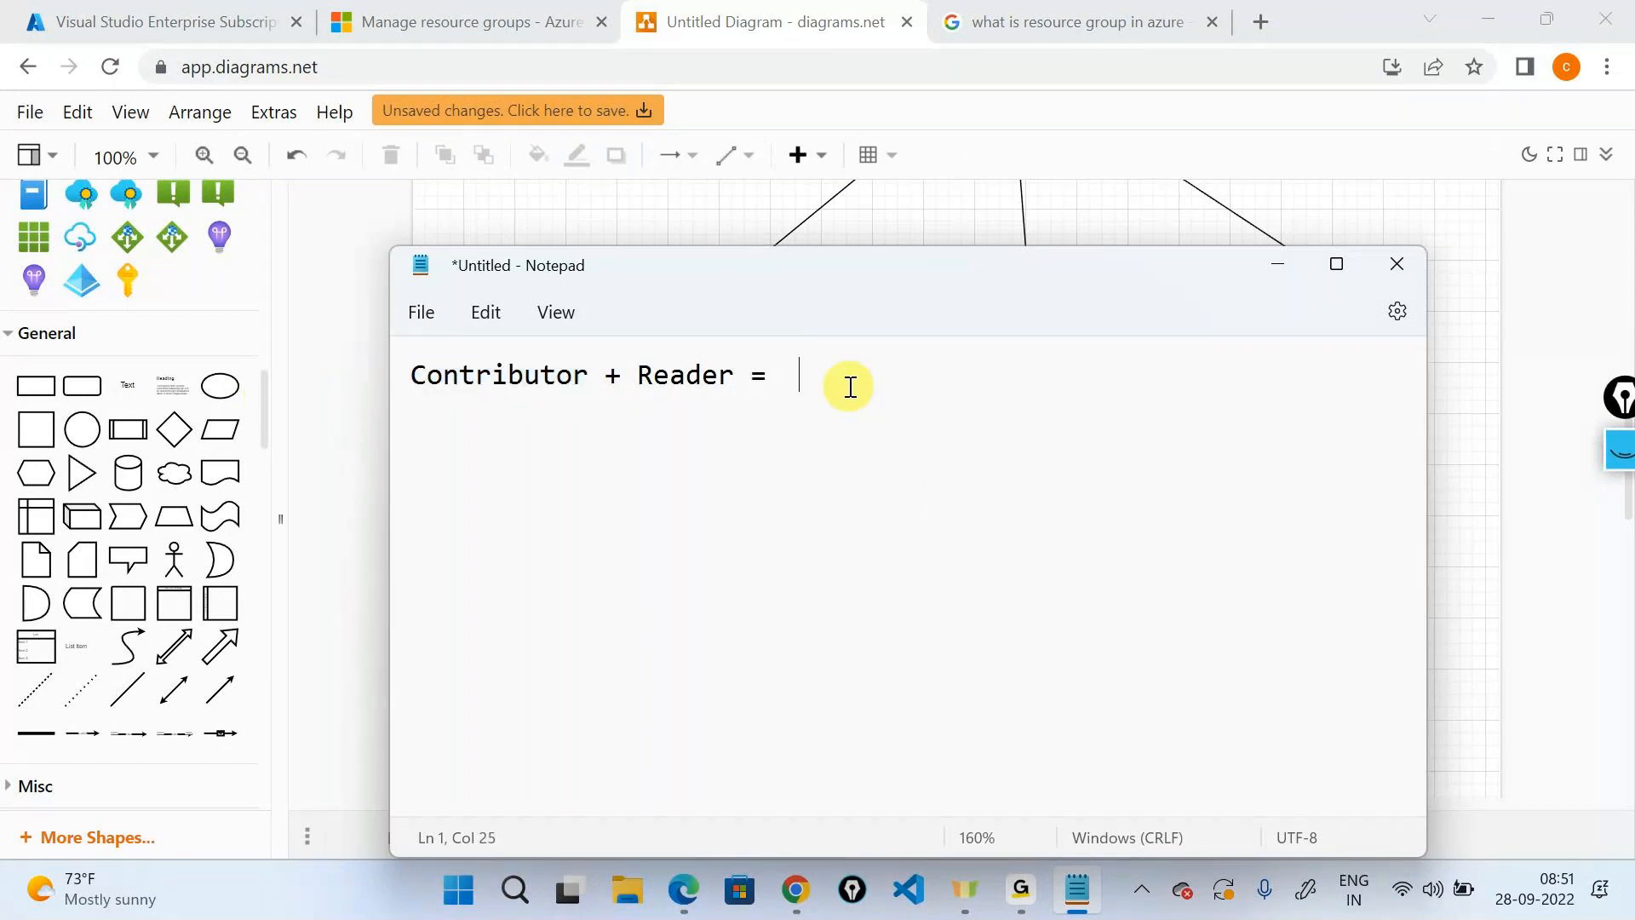
type("Contributor")
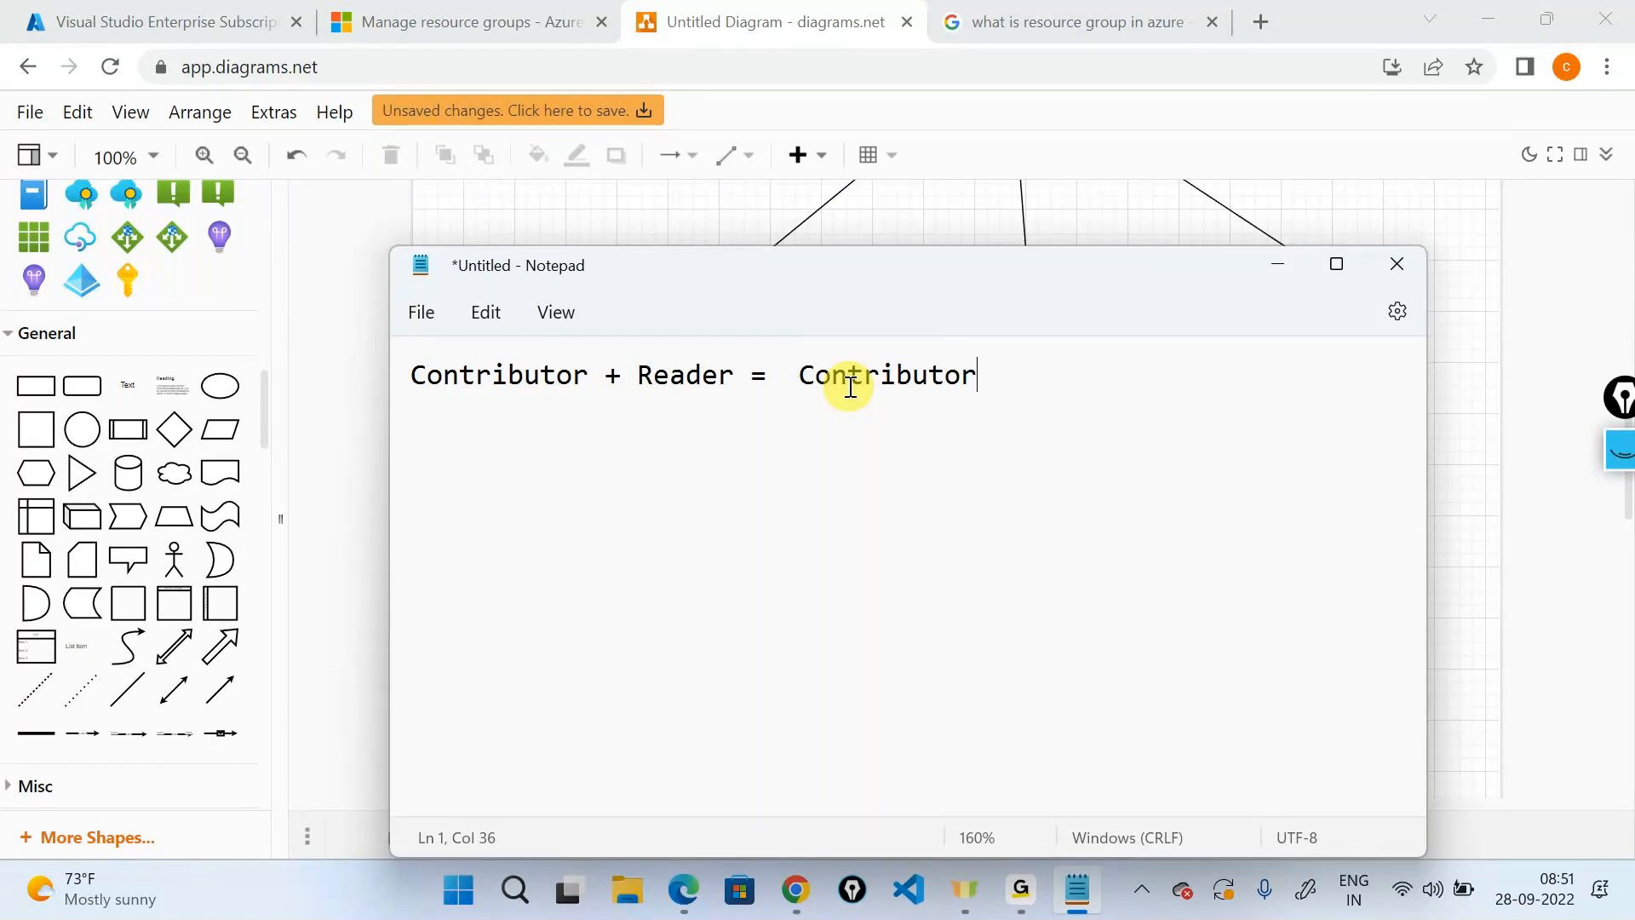
Search Google for 'mutliple RBAC in azure' and open the Microsoft Learn 'What is Azure RBAC?' article.
left_click(1259, 271)
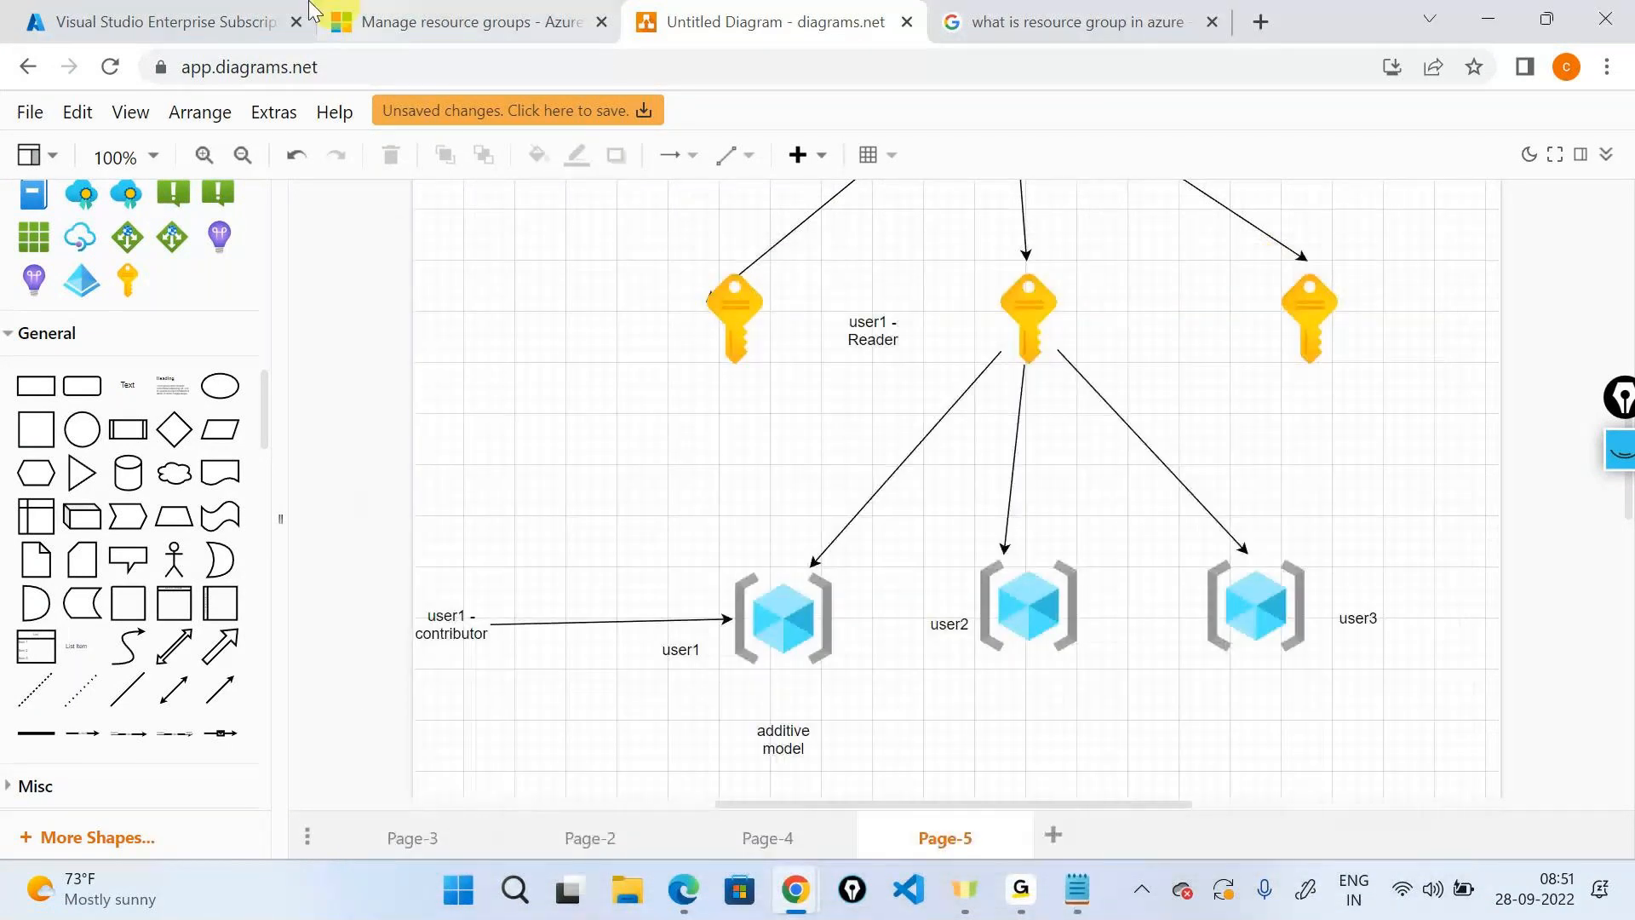
left_click(1065, 22)
left_click(923, 66)
type("mutl")
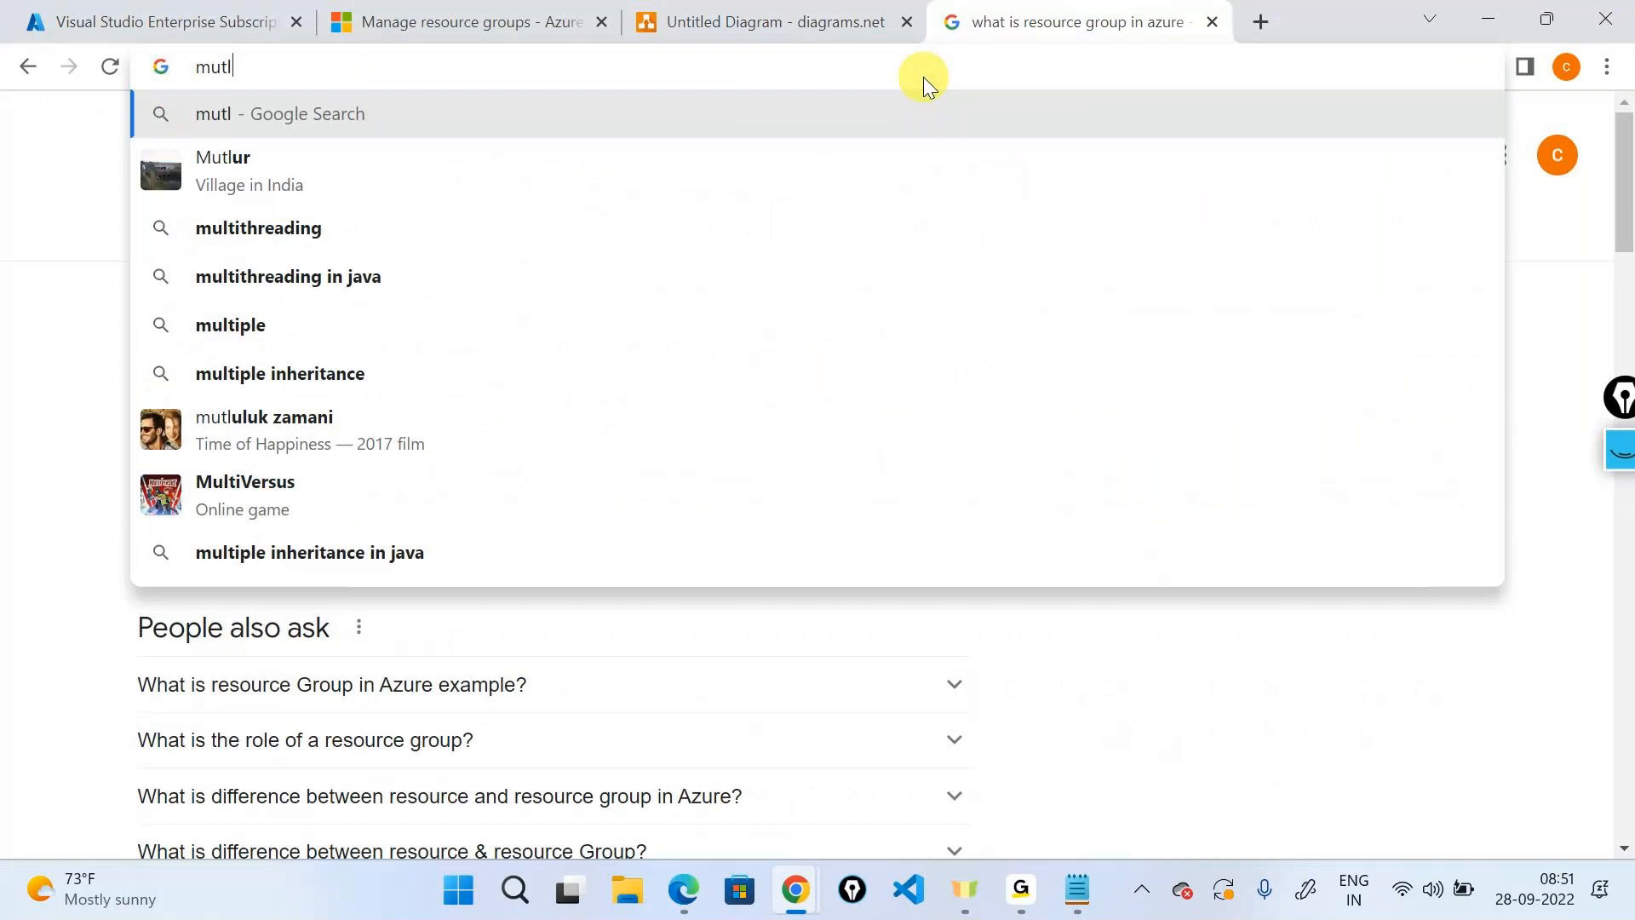
type("ip")
key("BackSpace")
type("iple RBAC ")
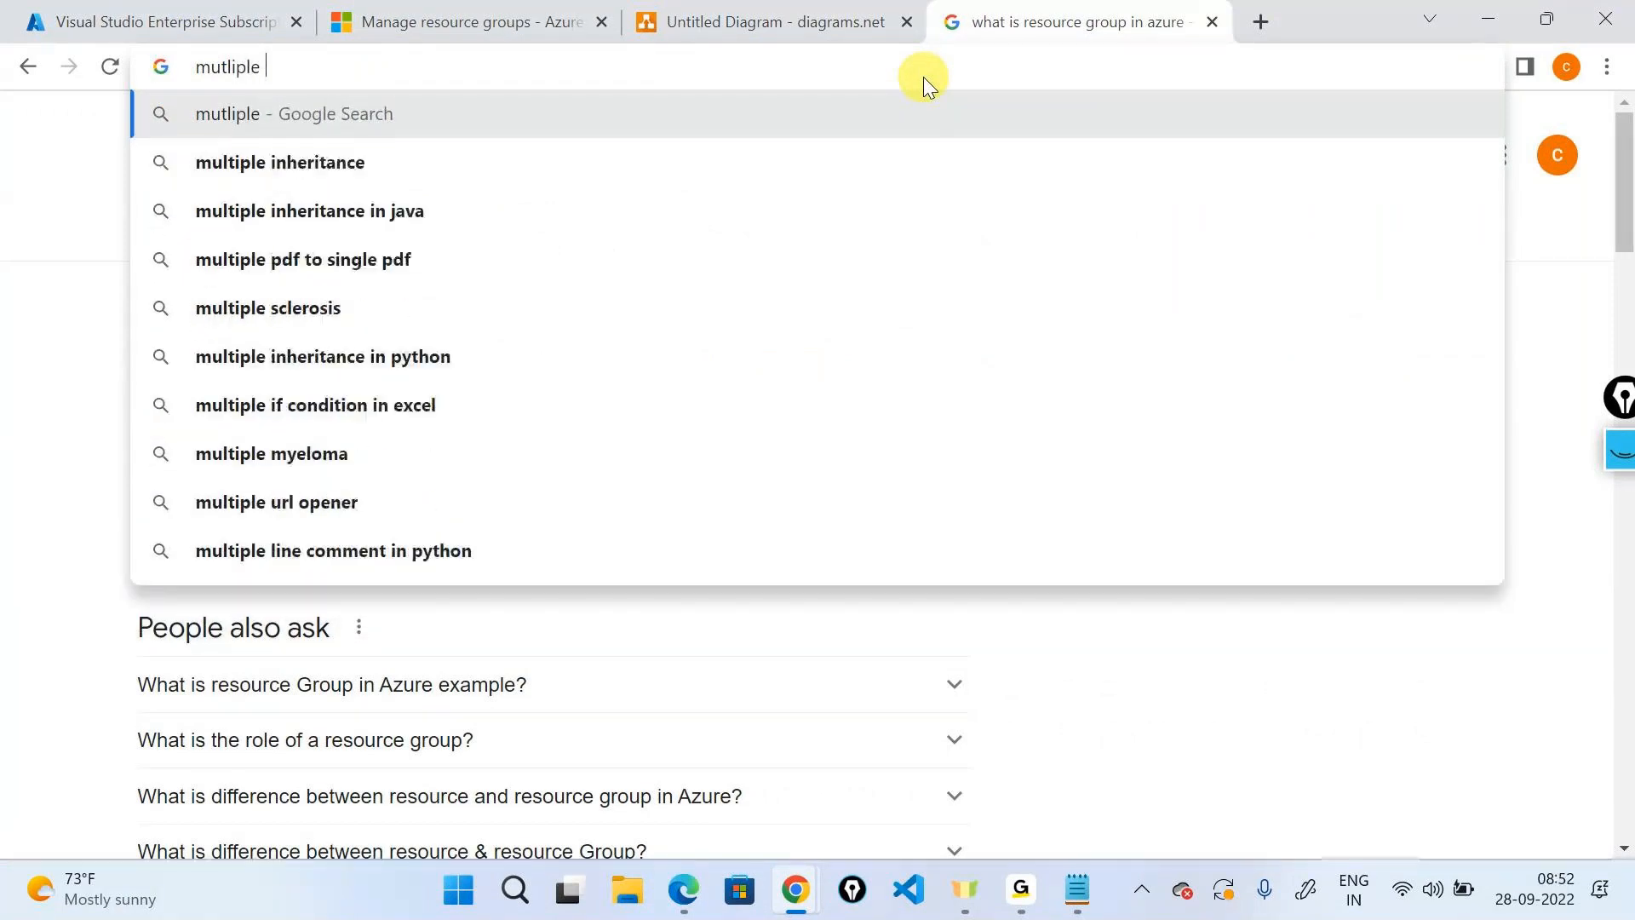
type("on")
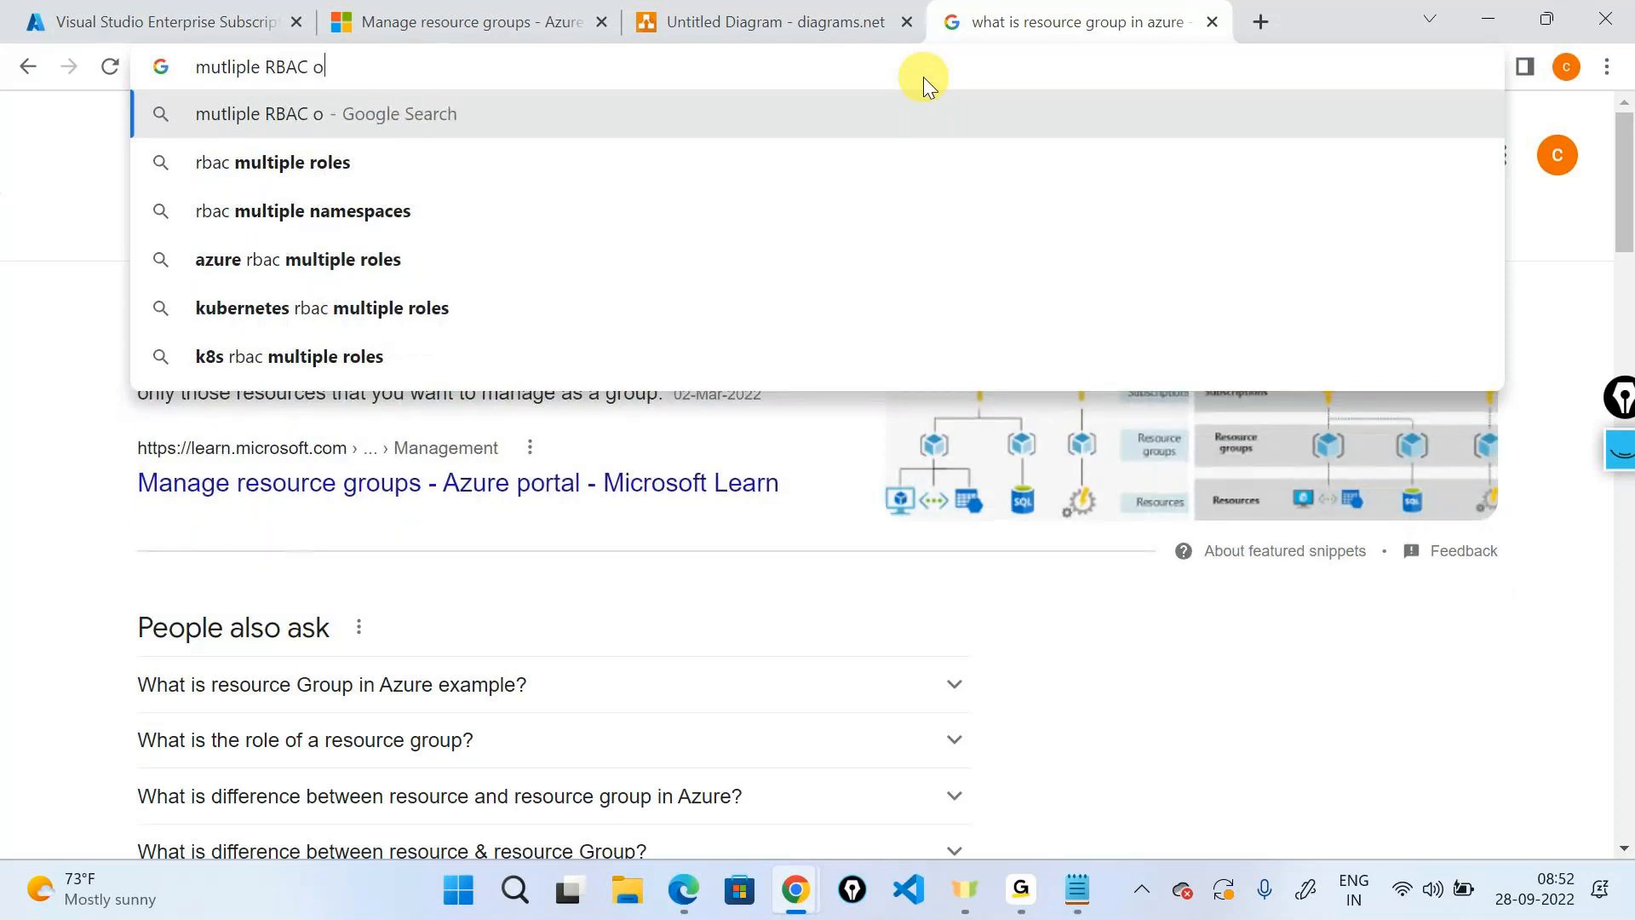
key("BackSpace")
key("BackSpace")
type("in azure")
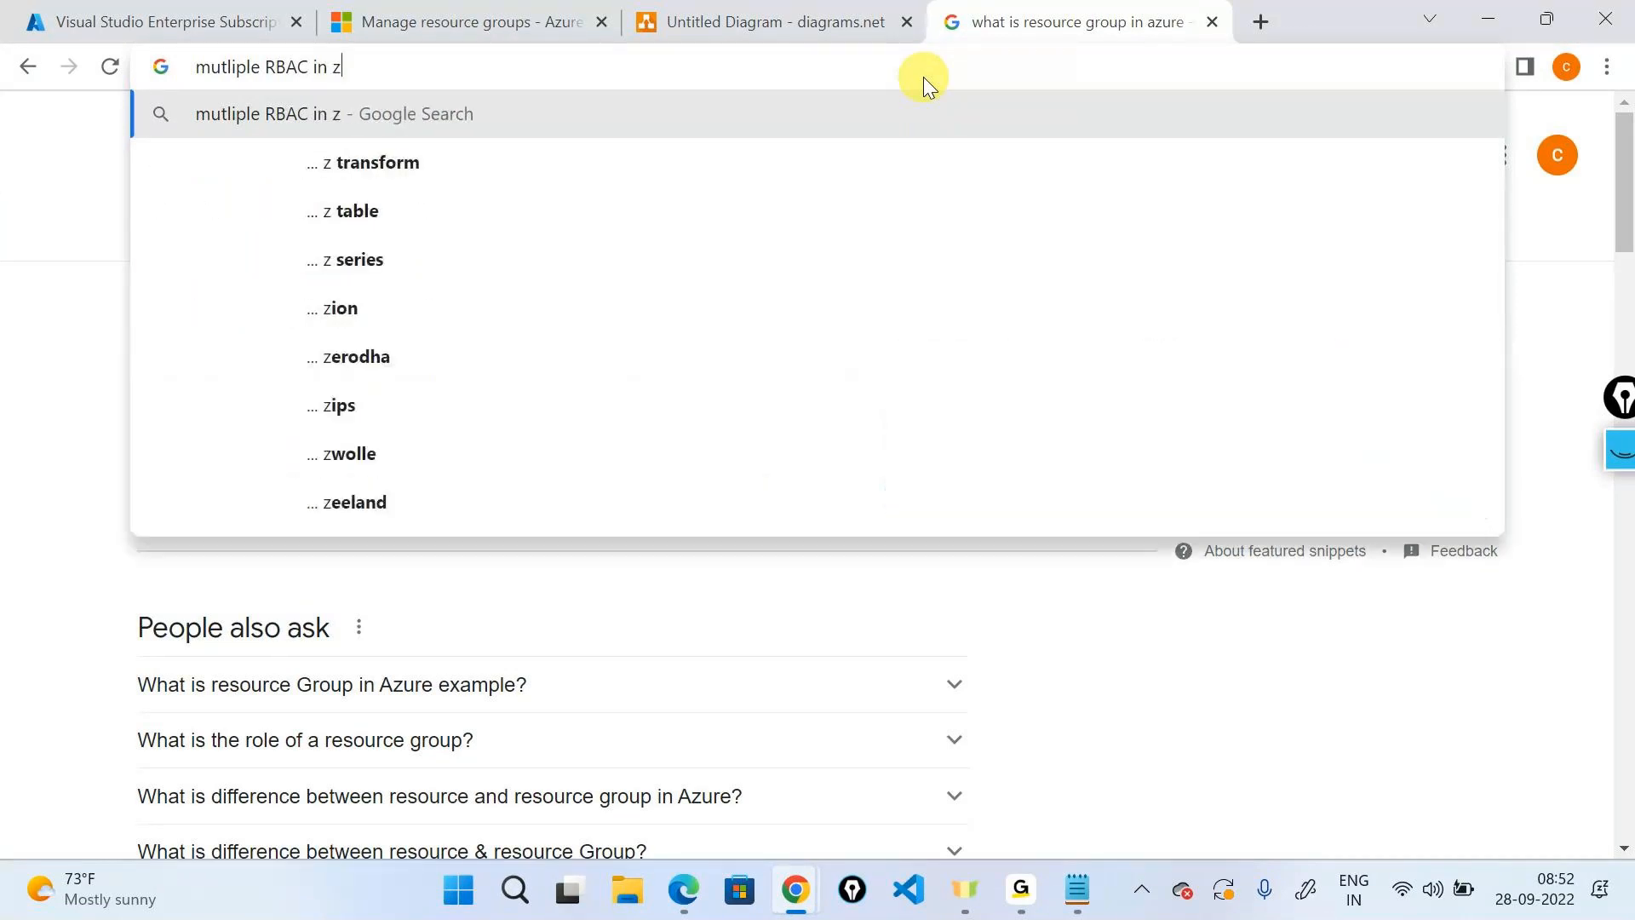
key("Return")
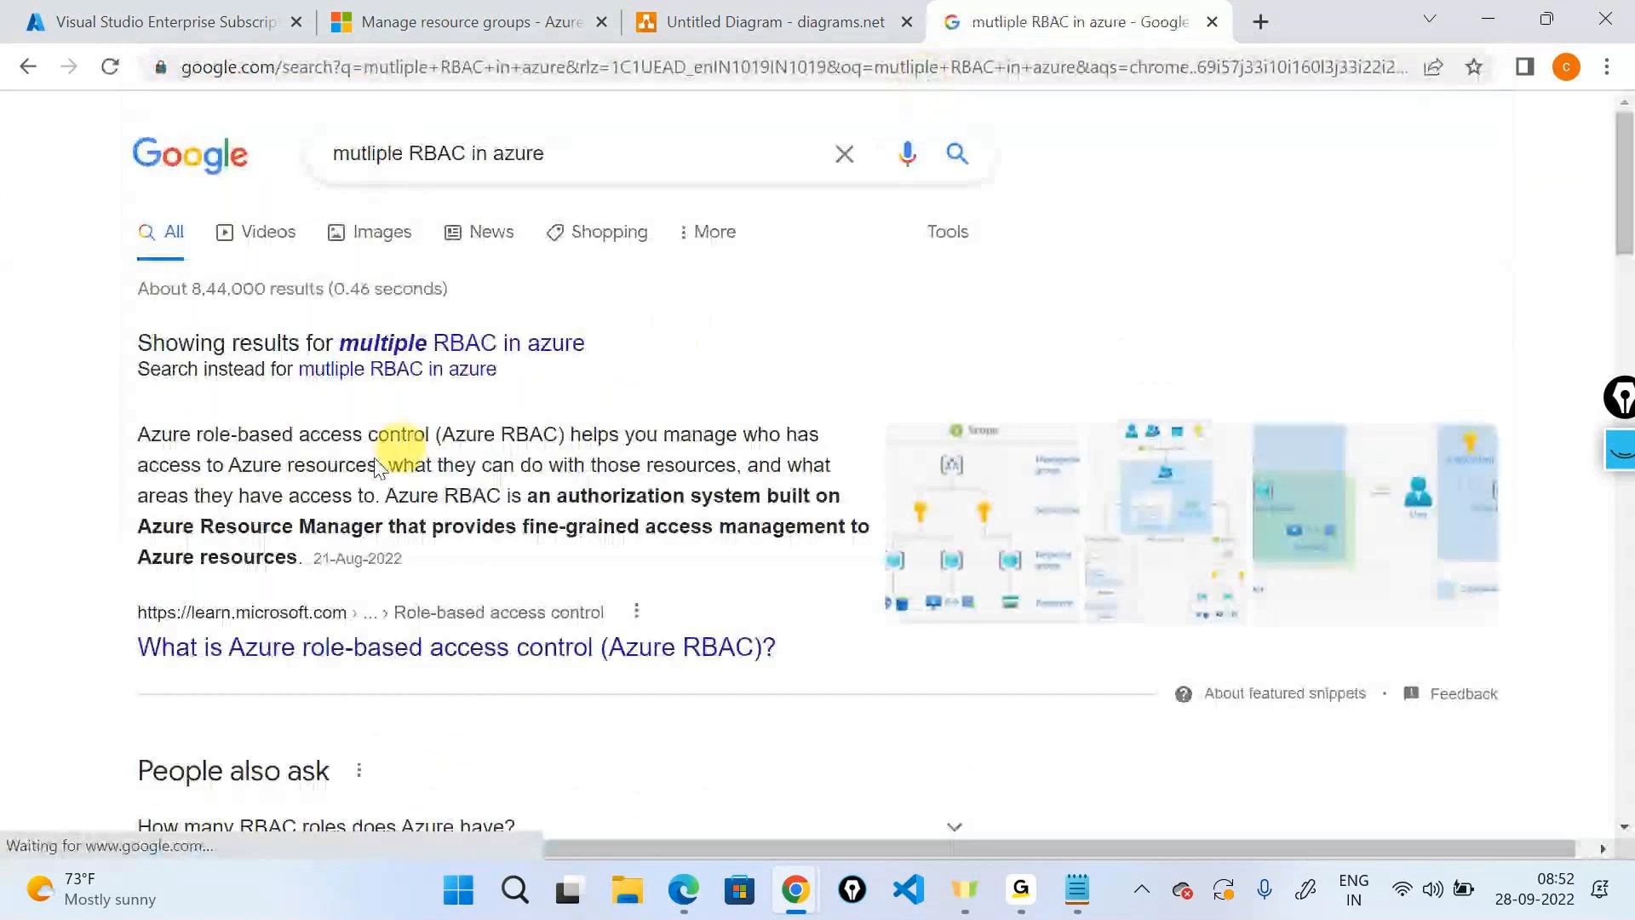
left_click(312, 650)
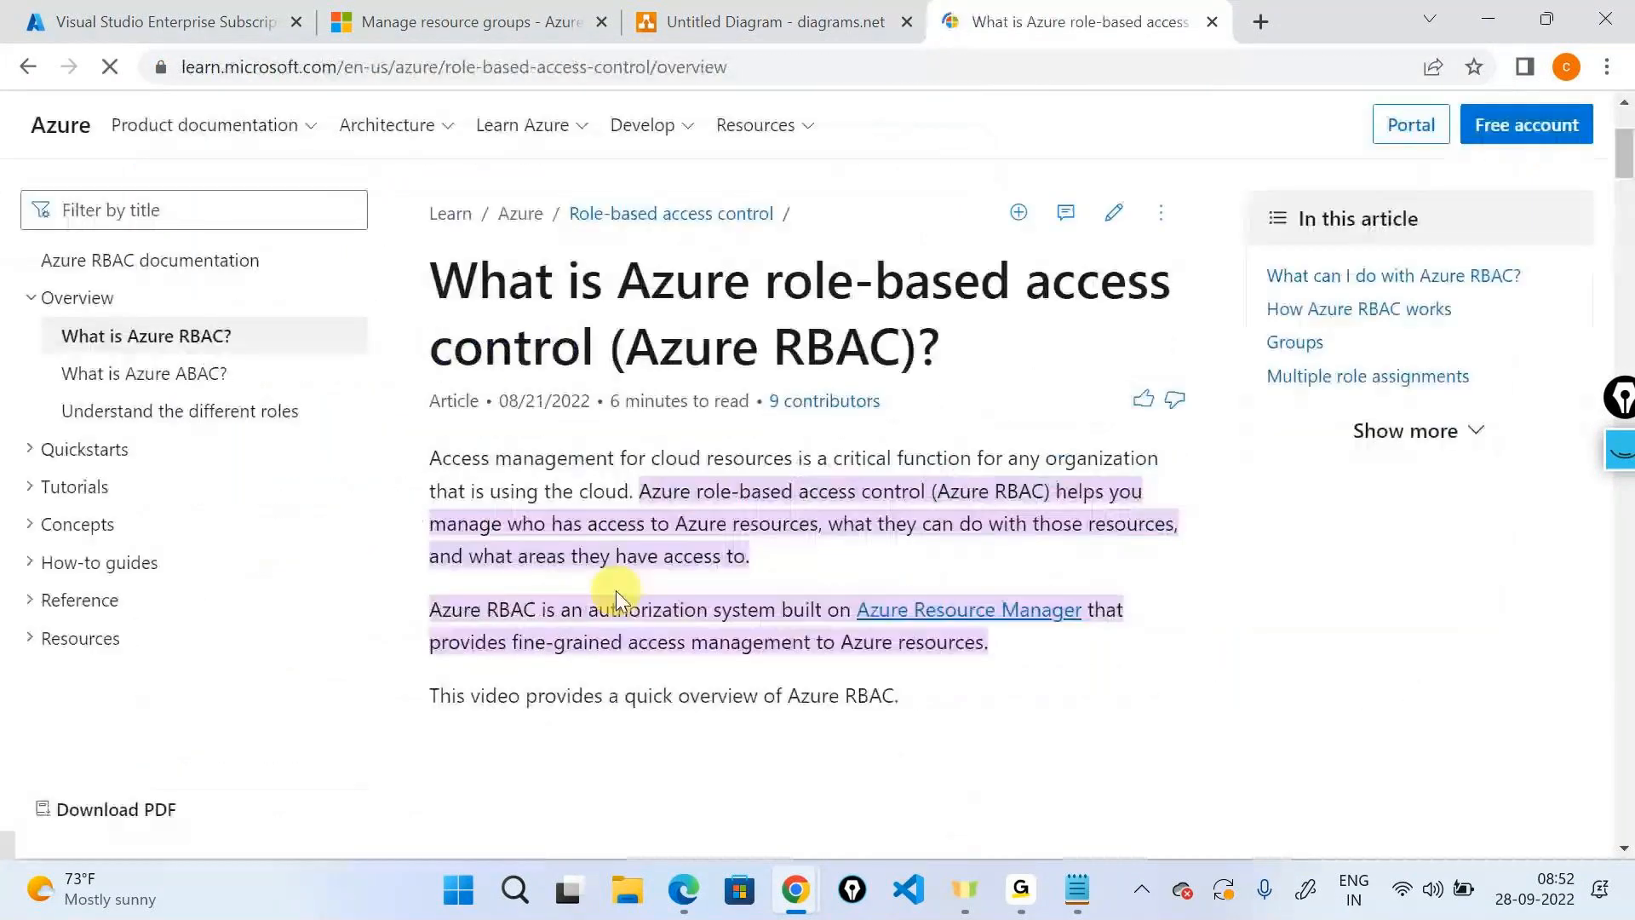
Scroll to Multiple role assignments and highlight the heading, the additive-model line and effective permissions.
scroll(616, 590, "down", 15)
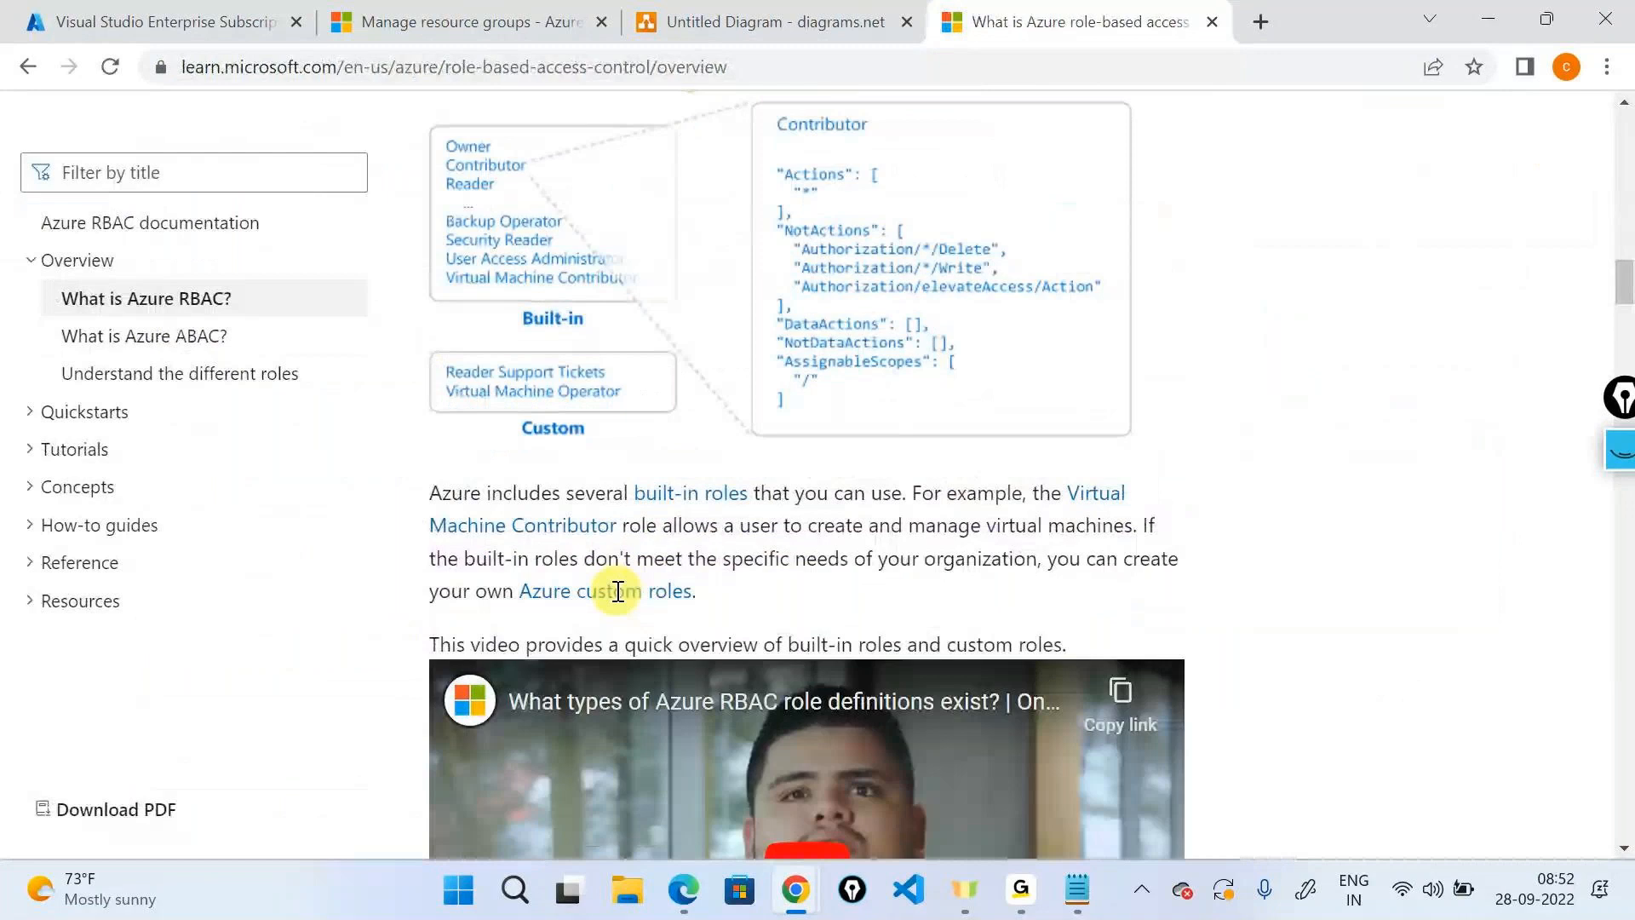
scroll(617, 590, "down", 8)
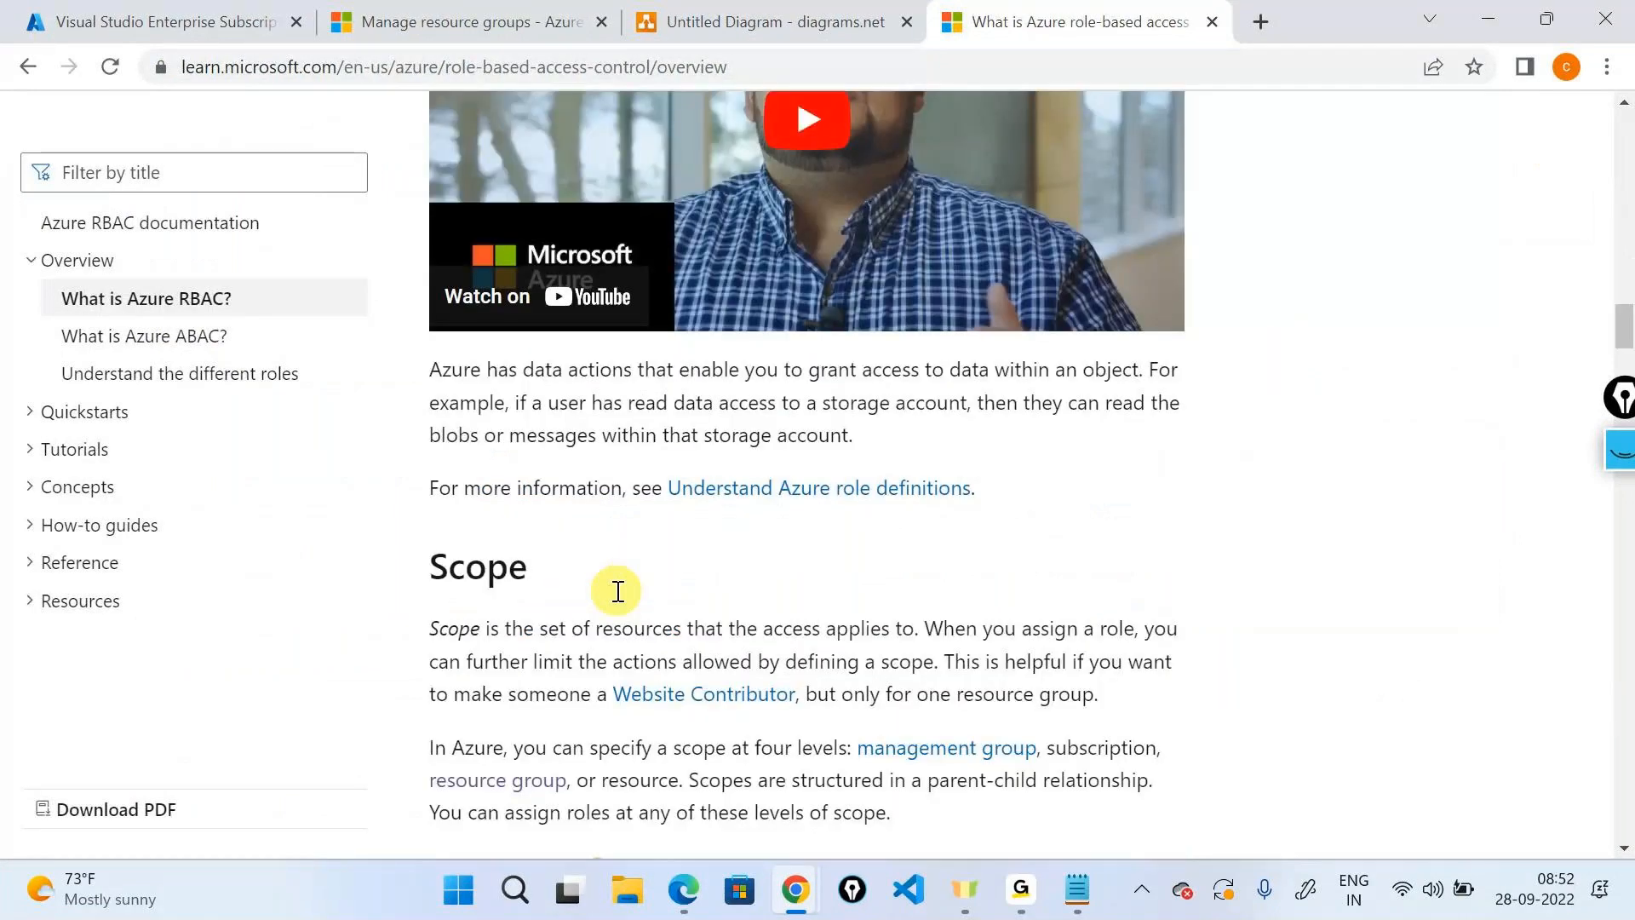
scroll(618, 590, "down", 10)
left_click_drag(430, 155, 943, 147)
left_click(943, 148)
left_click_drag(452, 236, 595, 257)
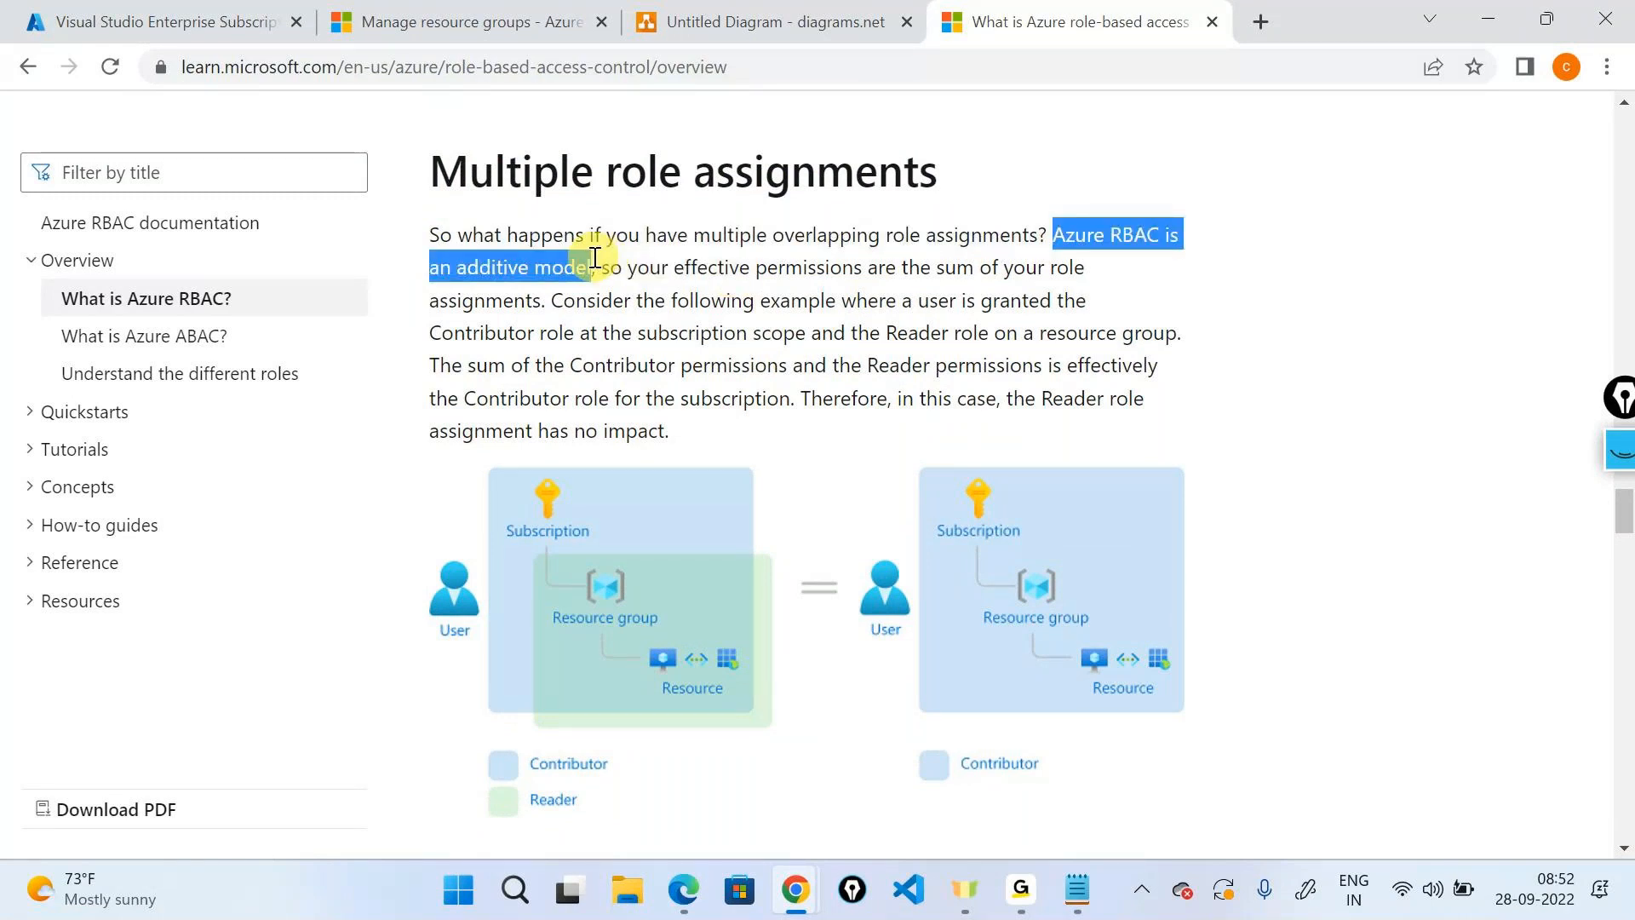
left_click(840, 267)
left_click_drag(861, 266, 555, 279)
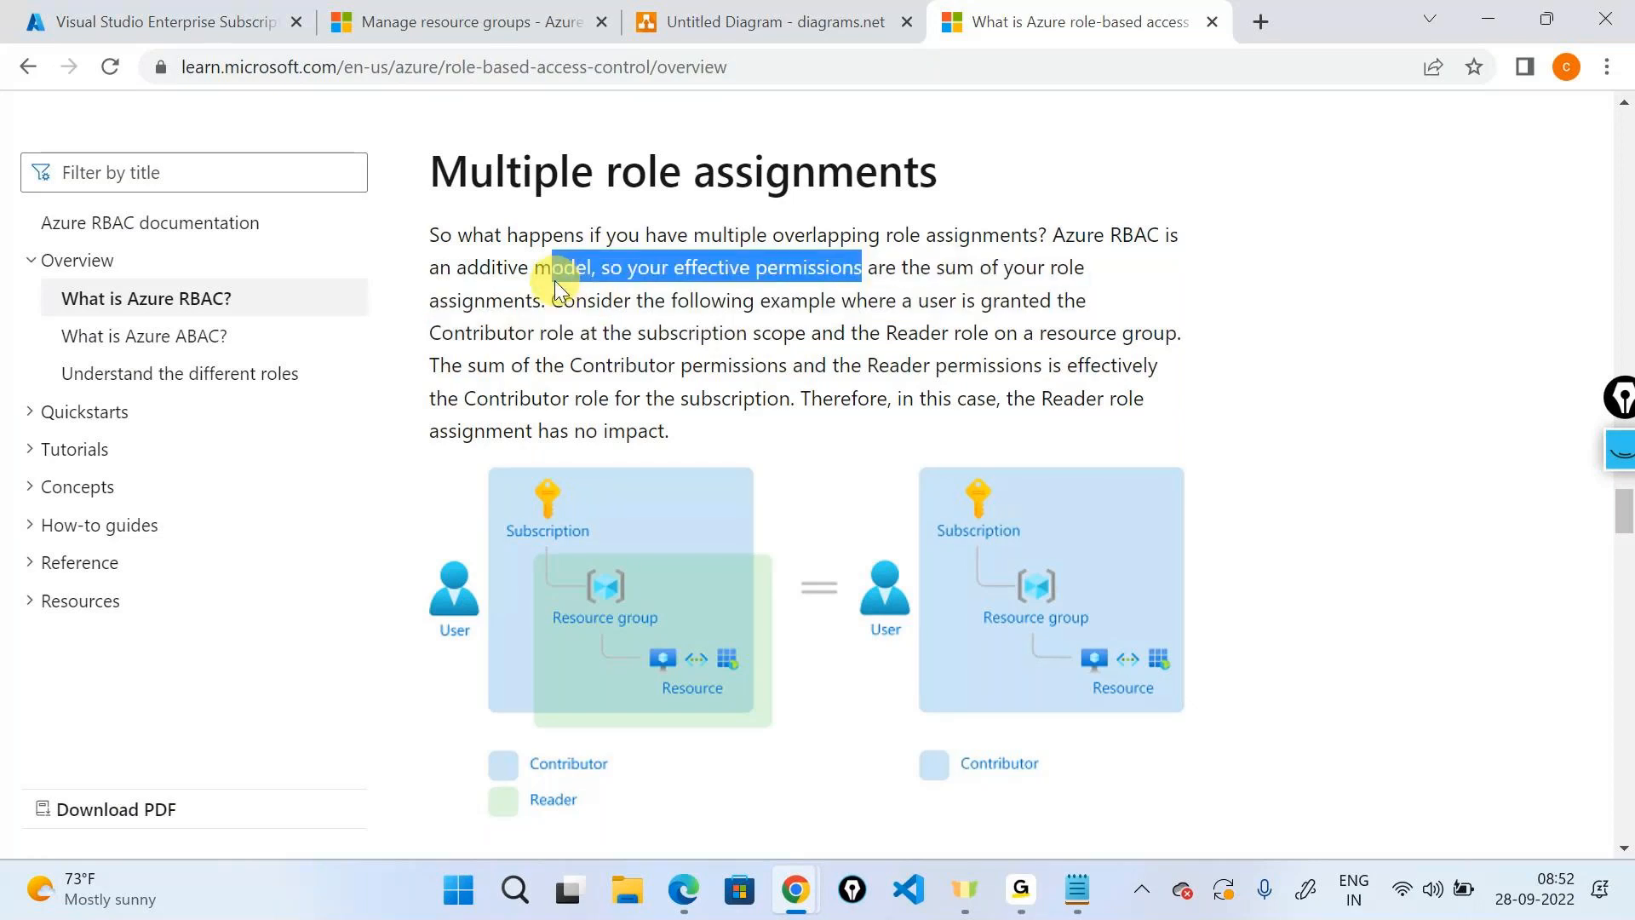
left_click(554, 281)
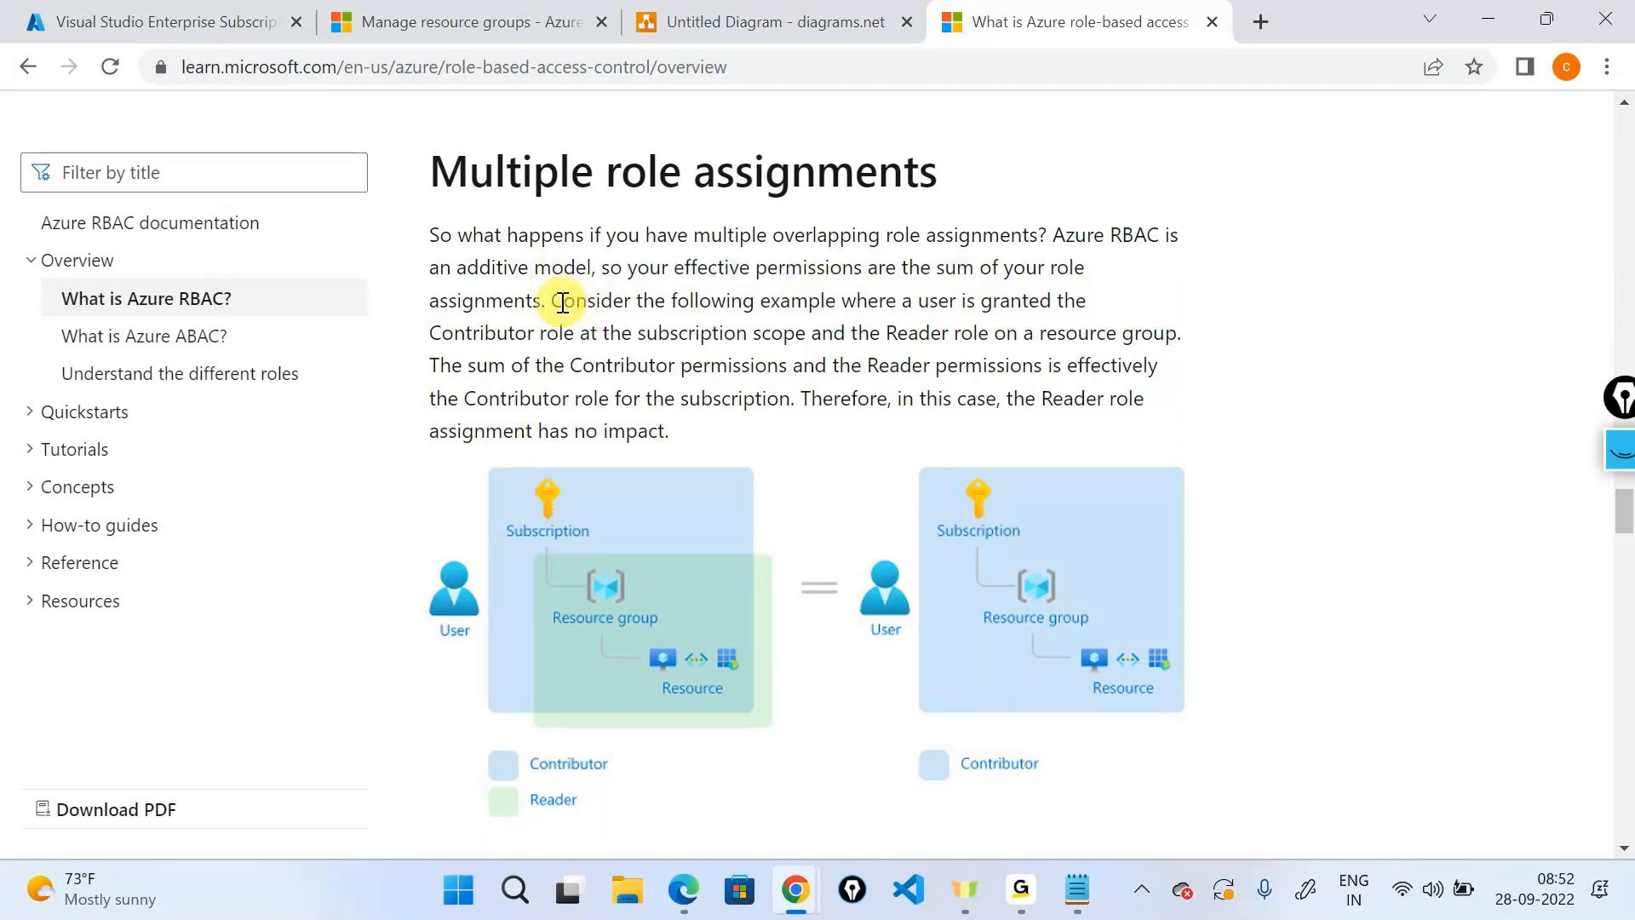
left_click_drag(562, 302, 912, 299)
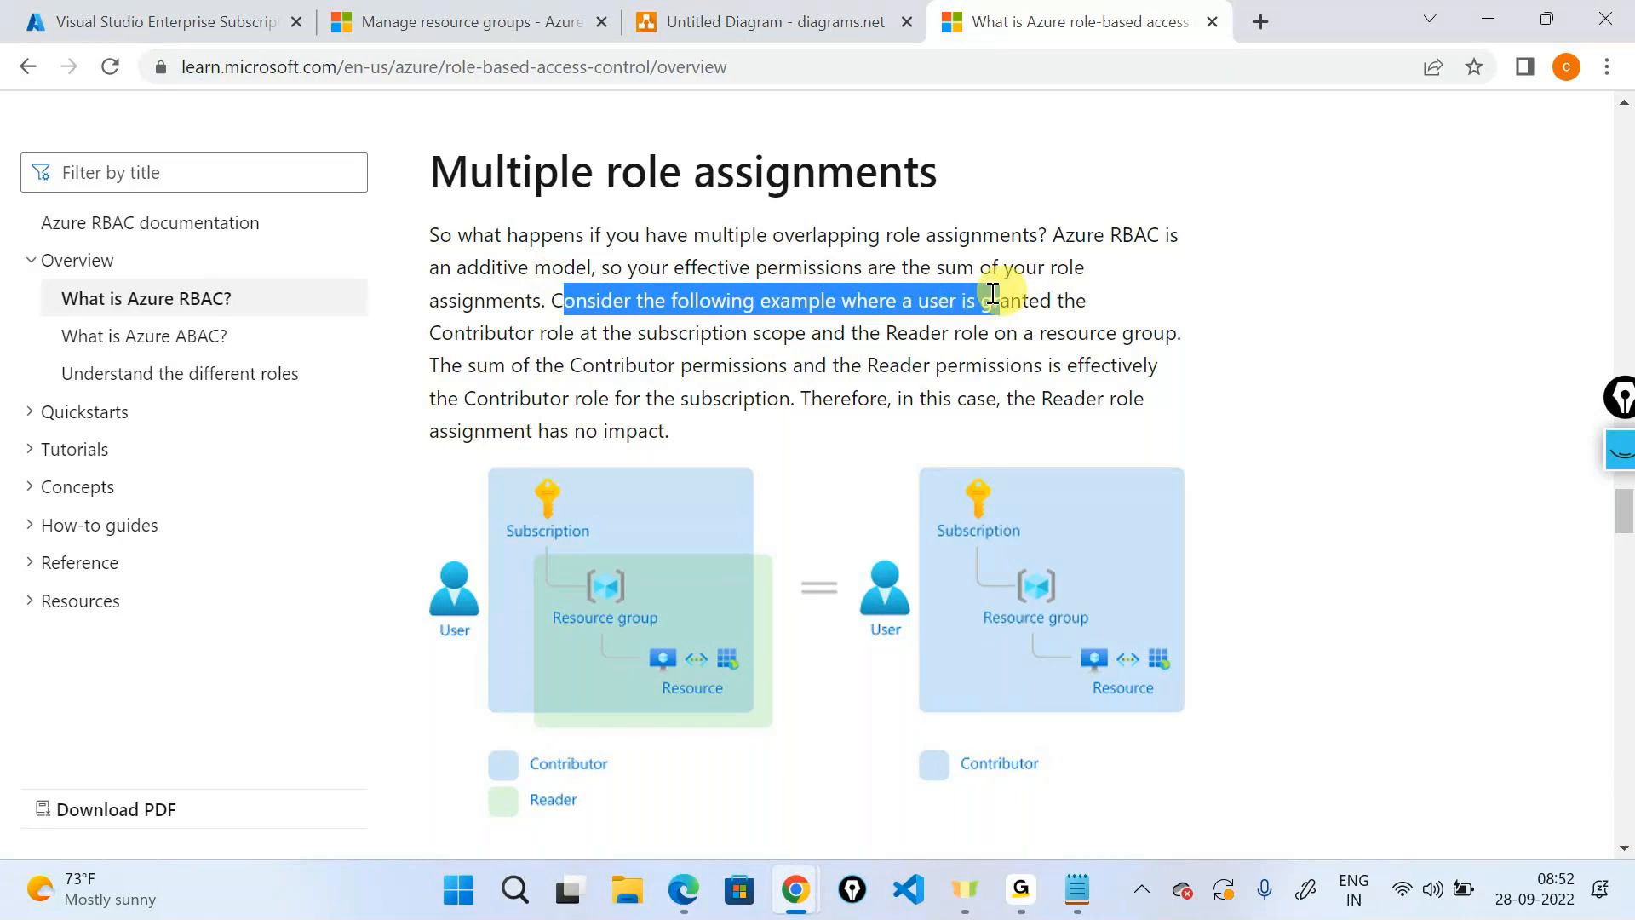
left_click(594, 335)
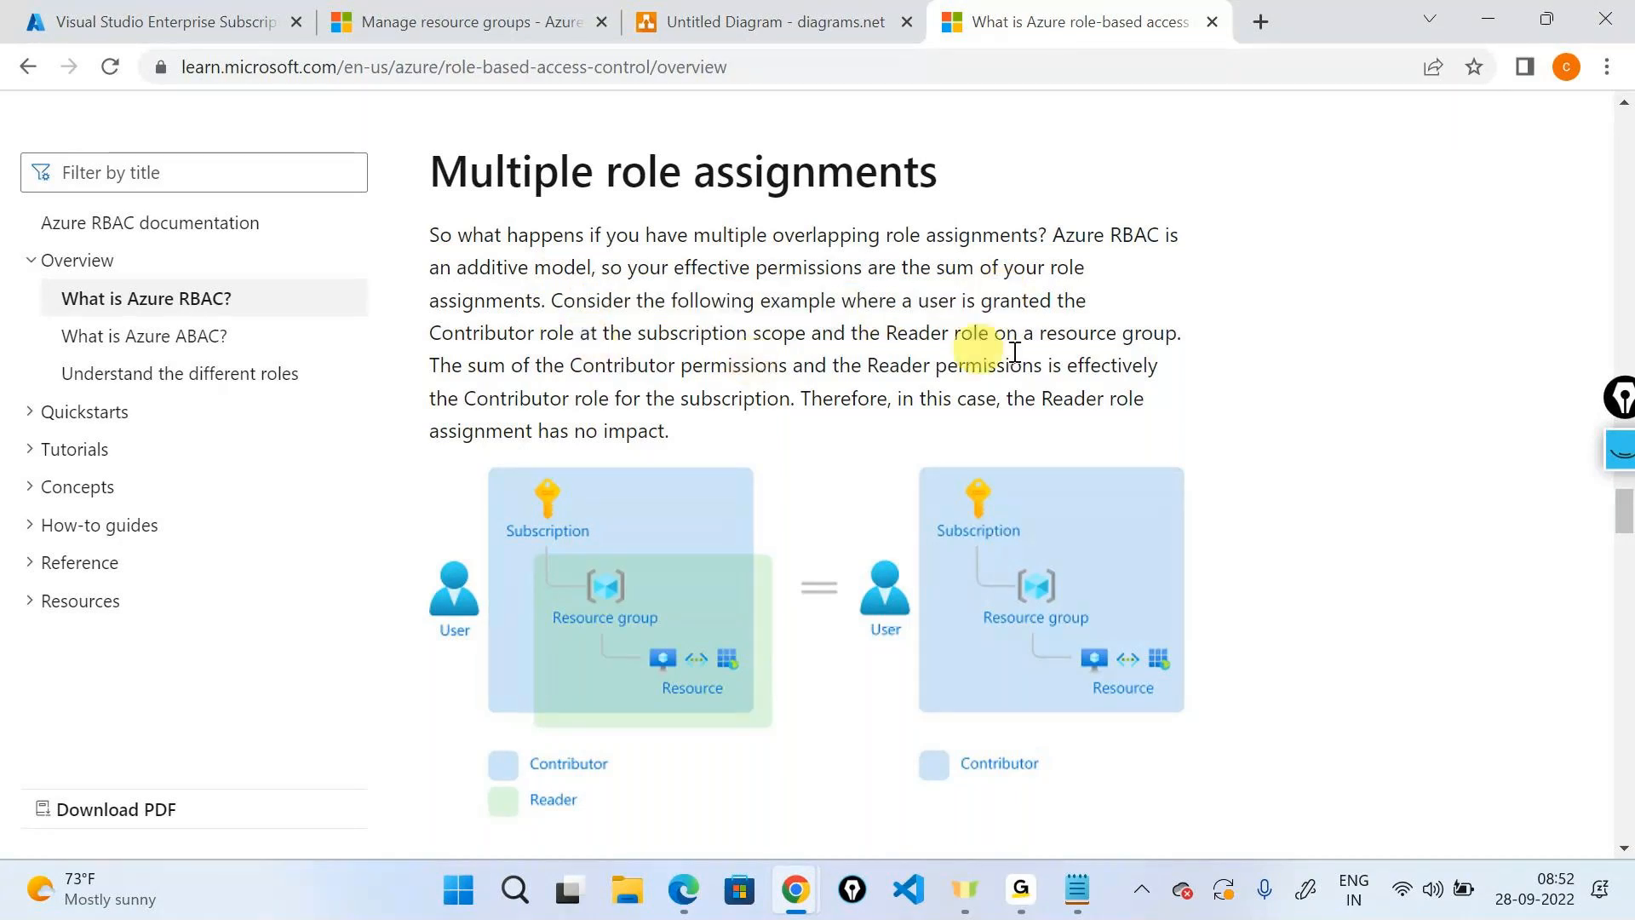
Highlight the combined-permissions example and the Reader-has-no-impact sentence, then return to the subscription's IAM tab.
left_click_drag(1024, 334, 1177, 336)
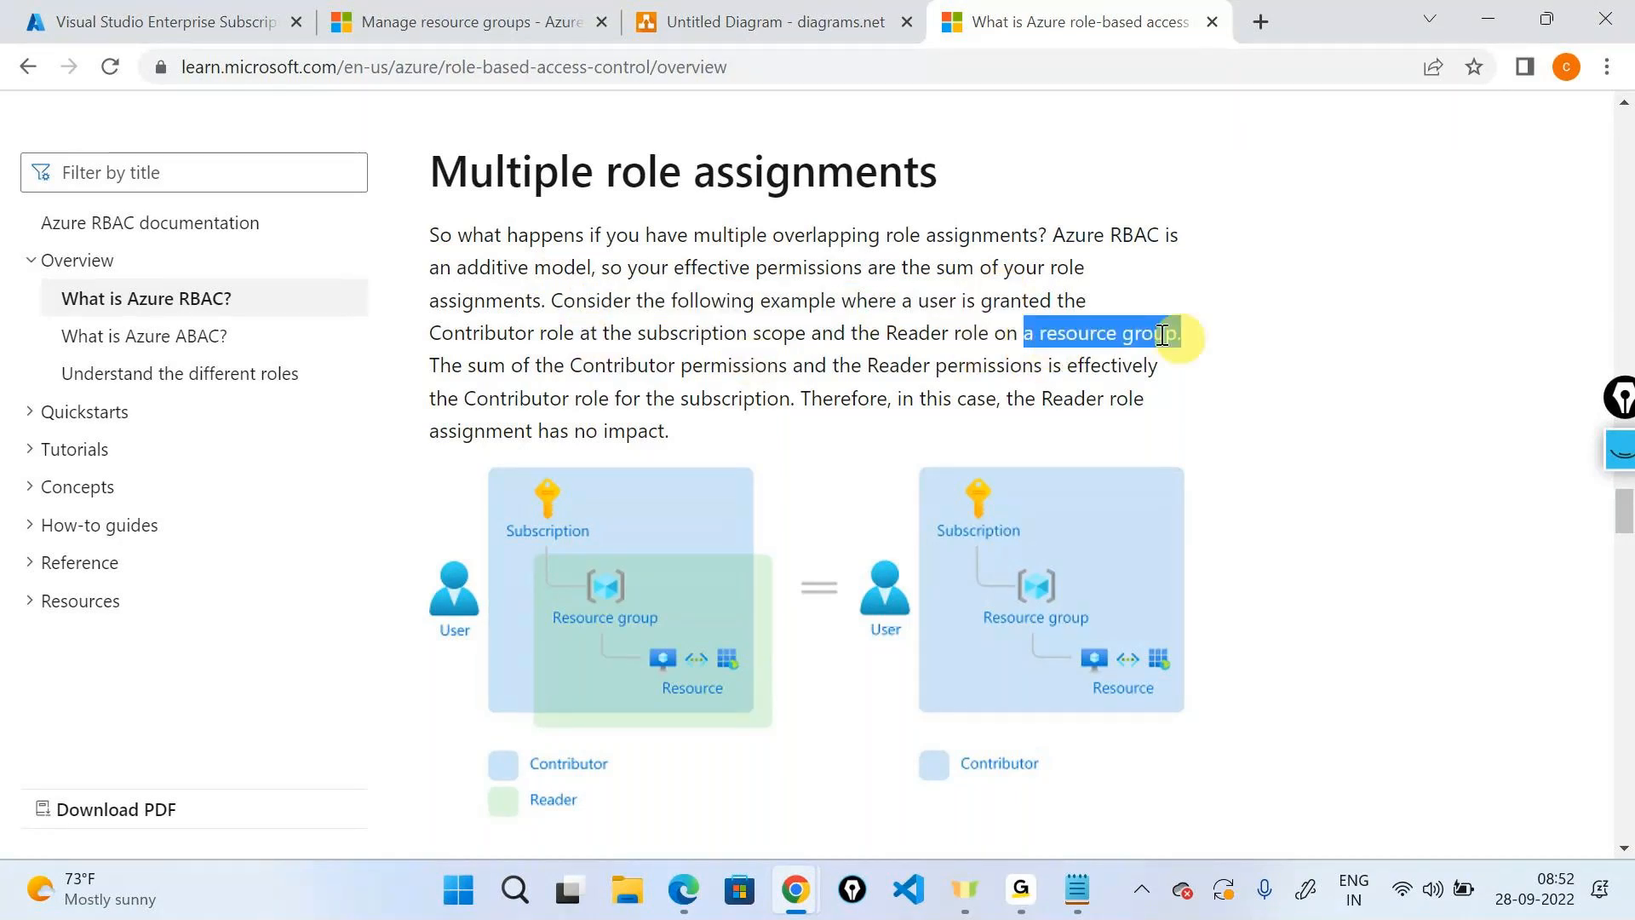
left_click_drag(431, 365, 810, 396)
left_click(898, 409)
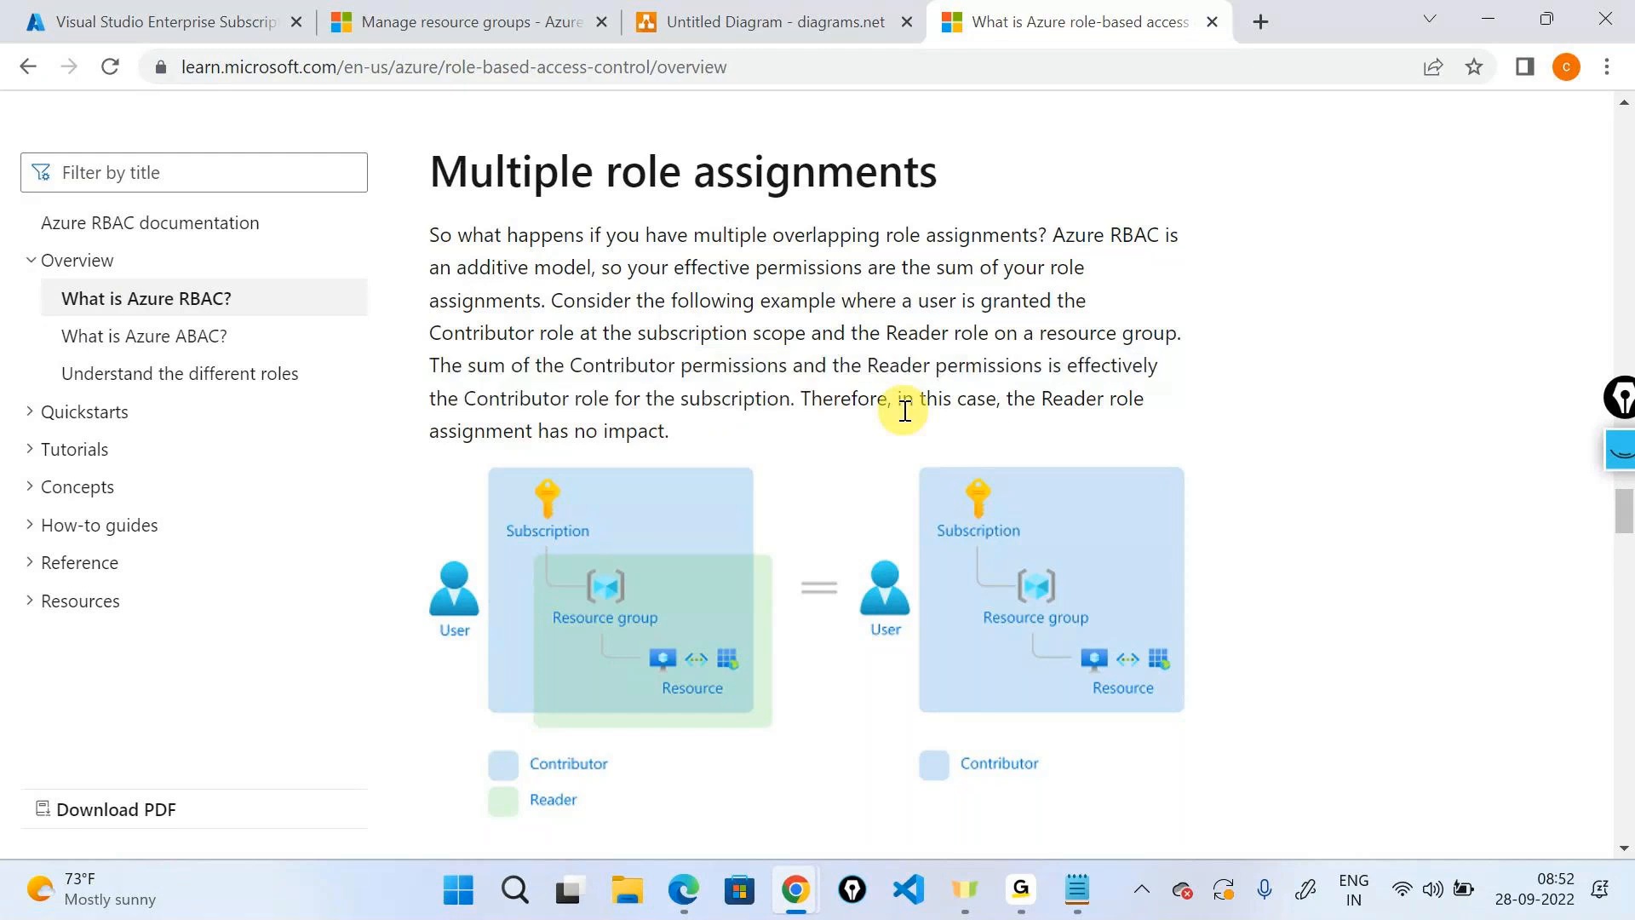
scroll(602, 374, "down", 2)
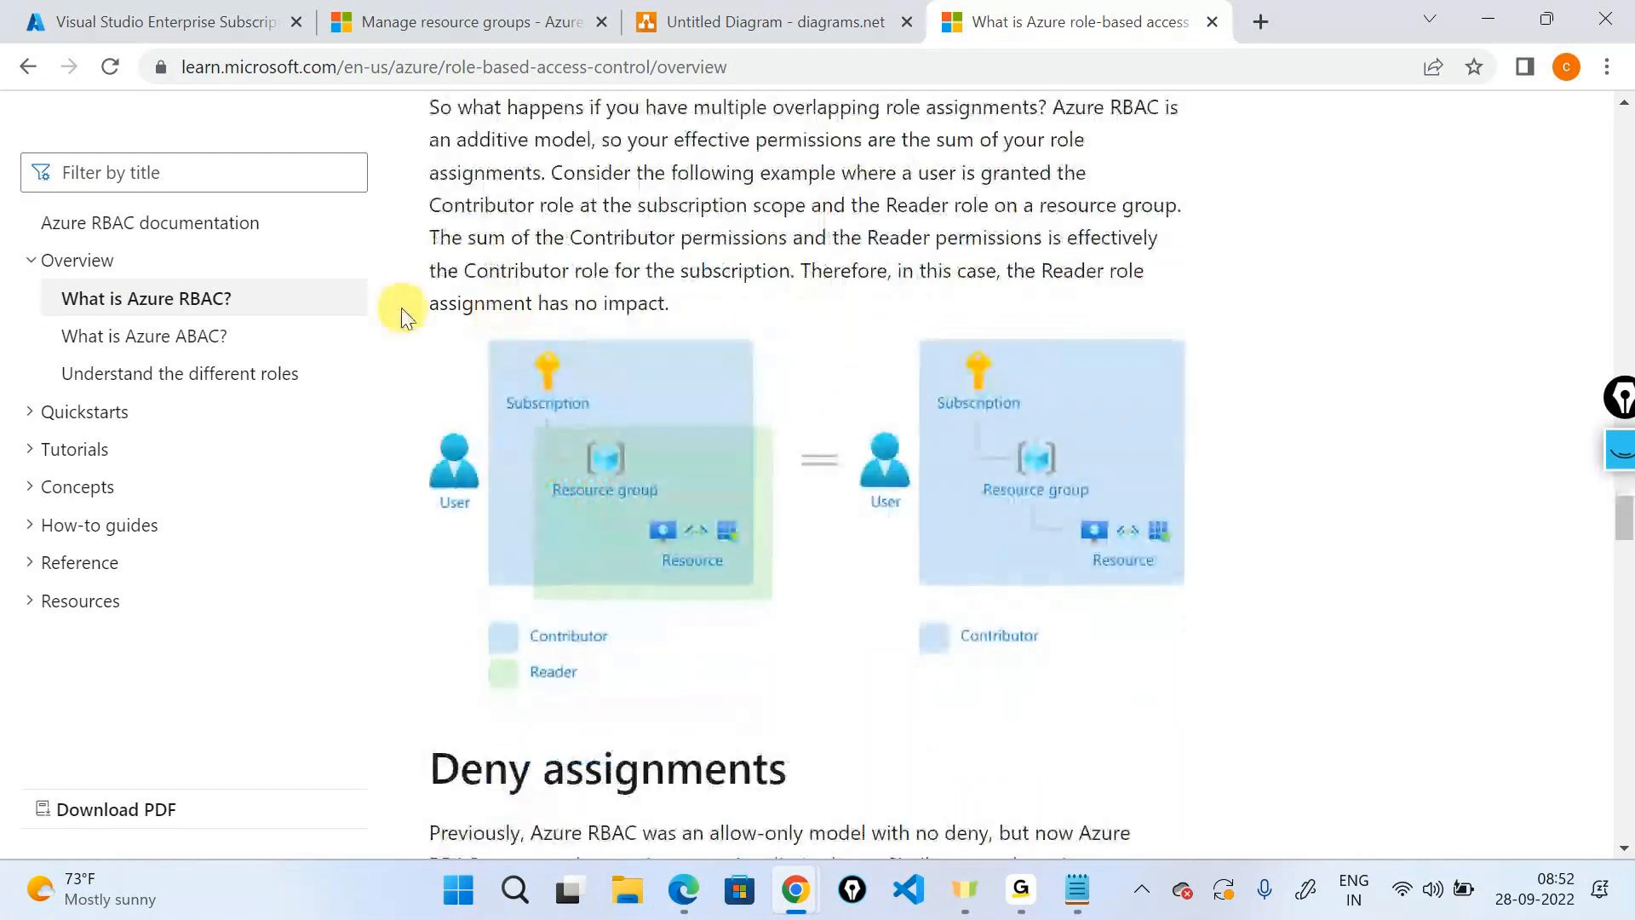
left_click_drag(401, 308, 707, 339)
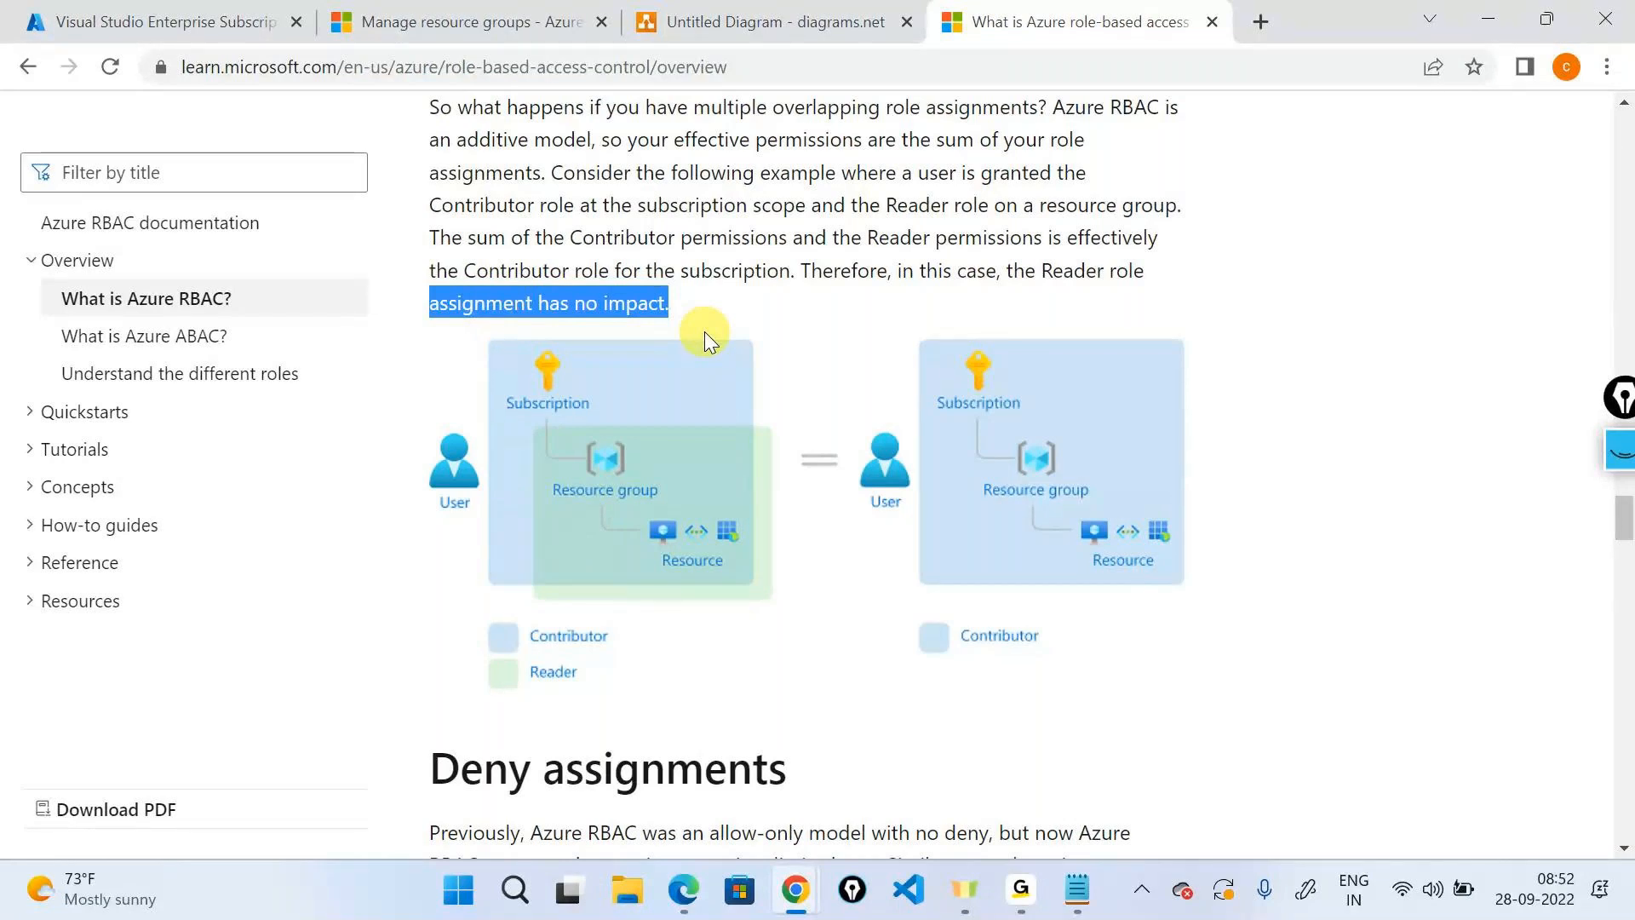
scroll(705, 334, "up", 3)
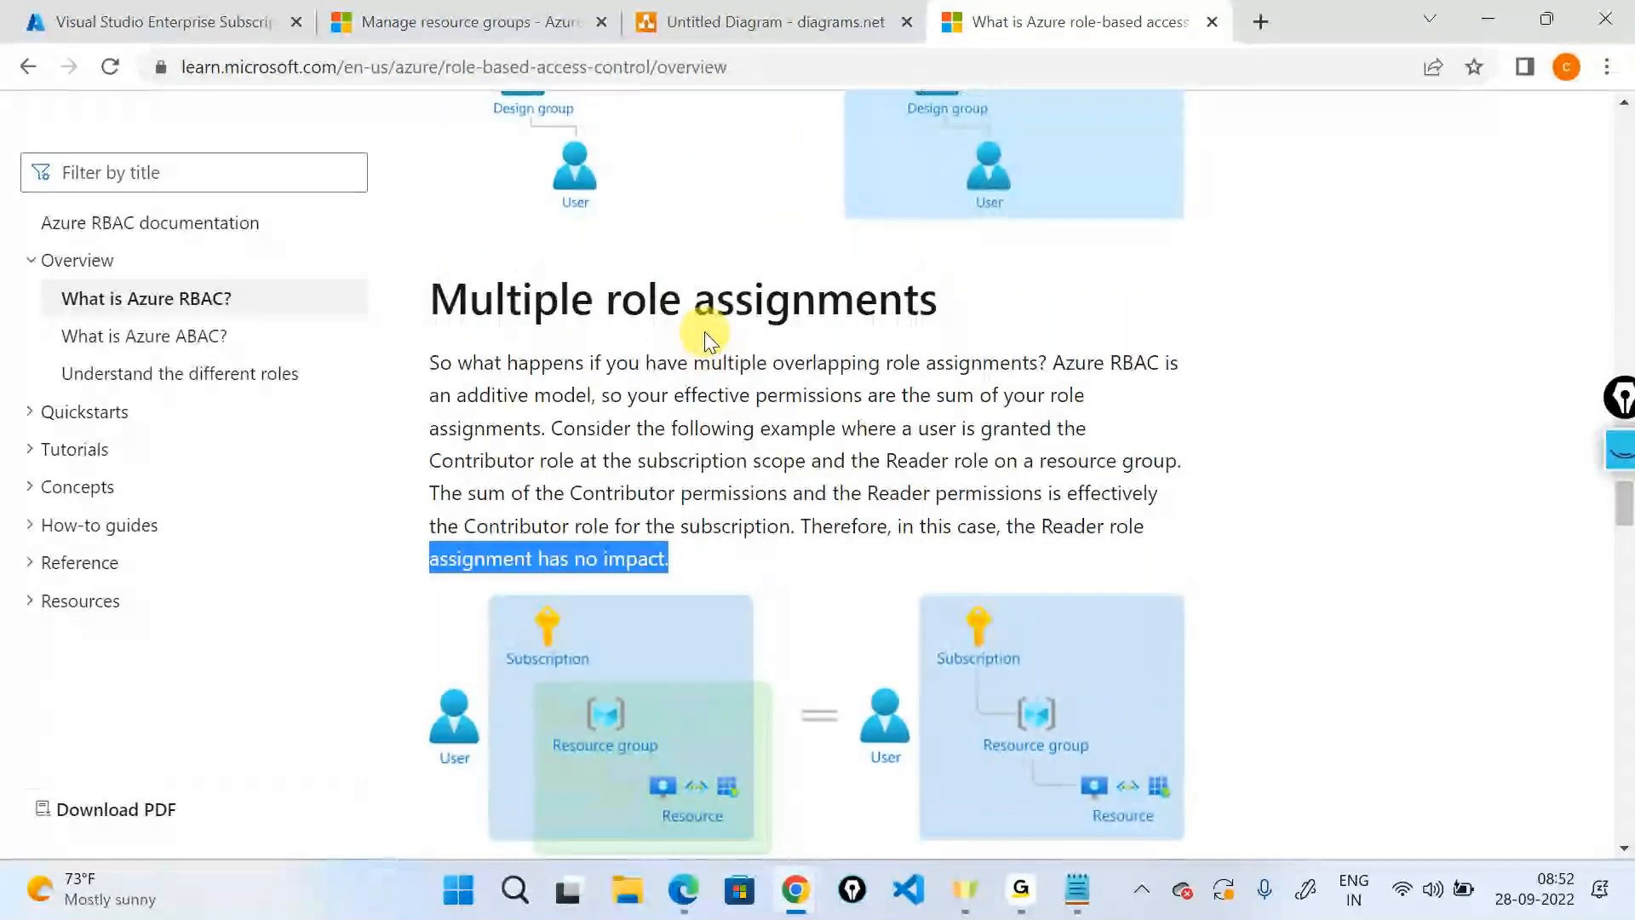
left_click(140, 12)
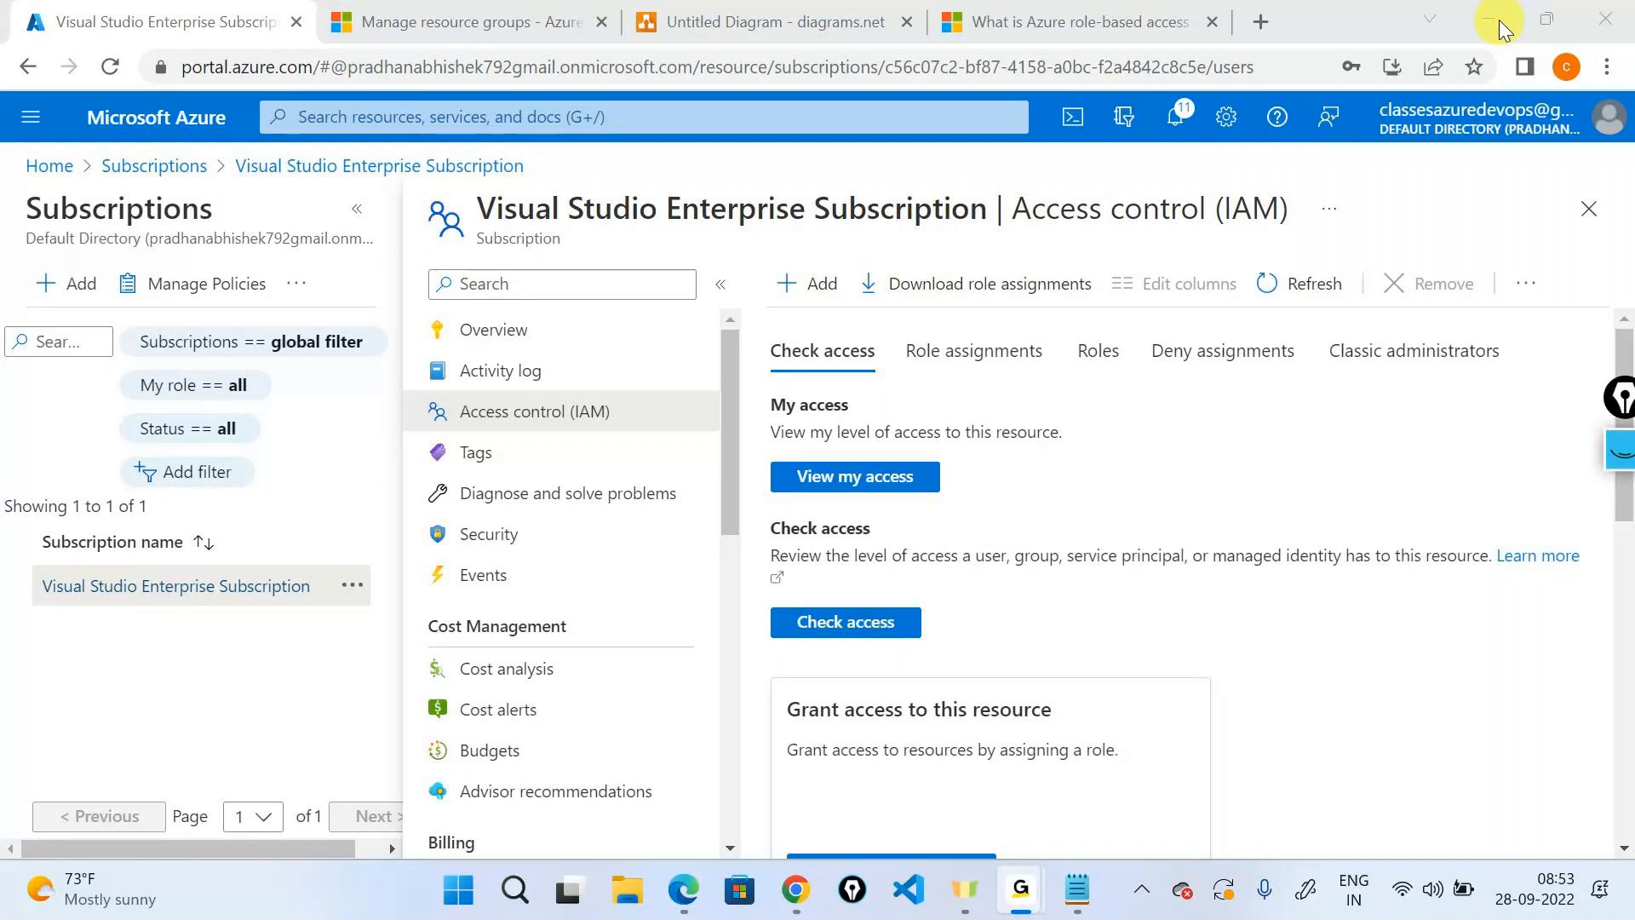
left_click(333, 255)
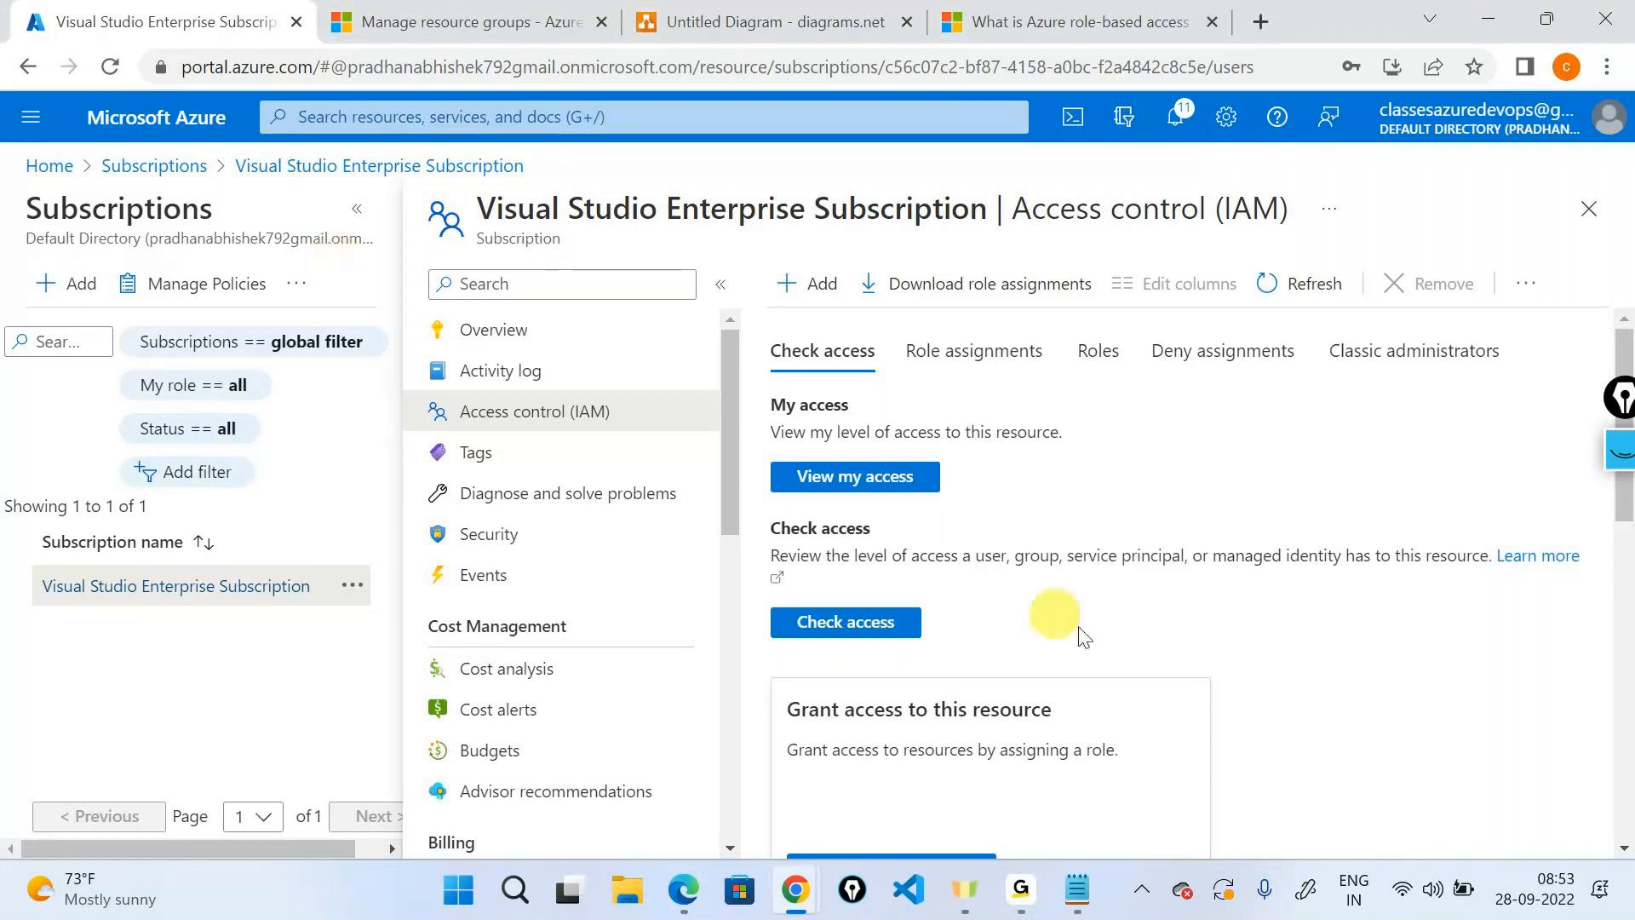
left_click(1021, 889)
left_click(1094, 743)
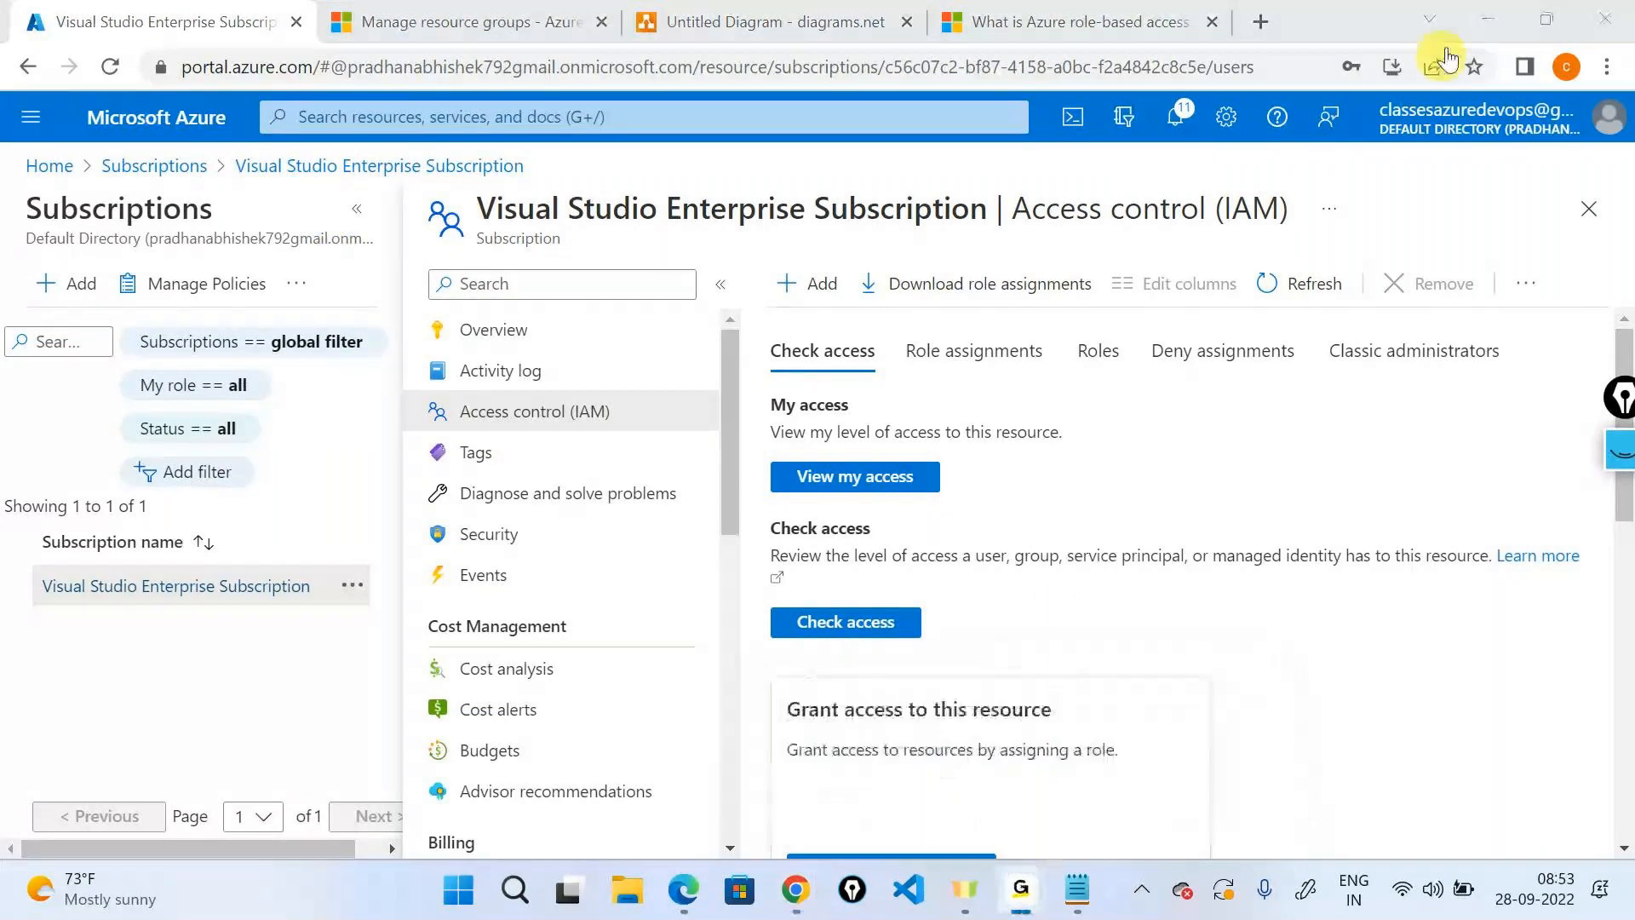
left_click(1485, 21)
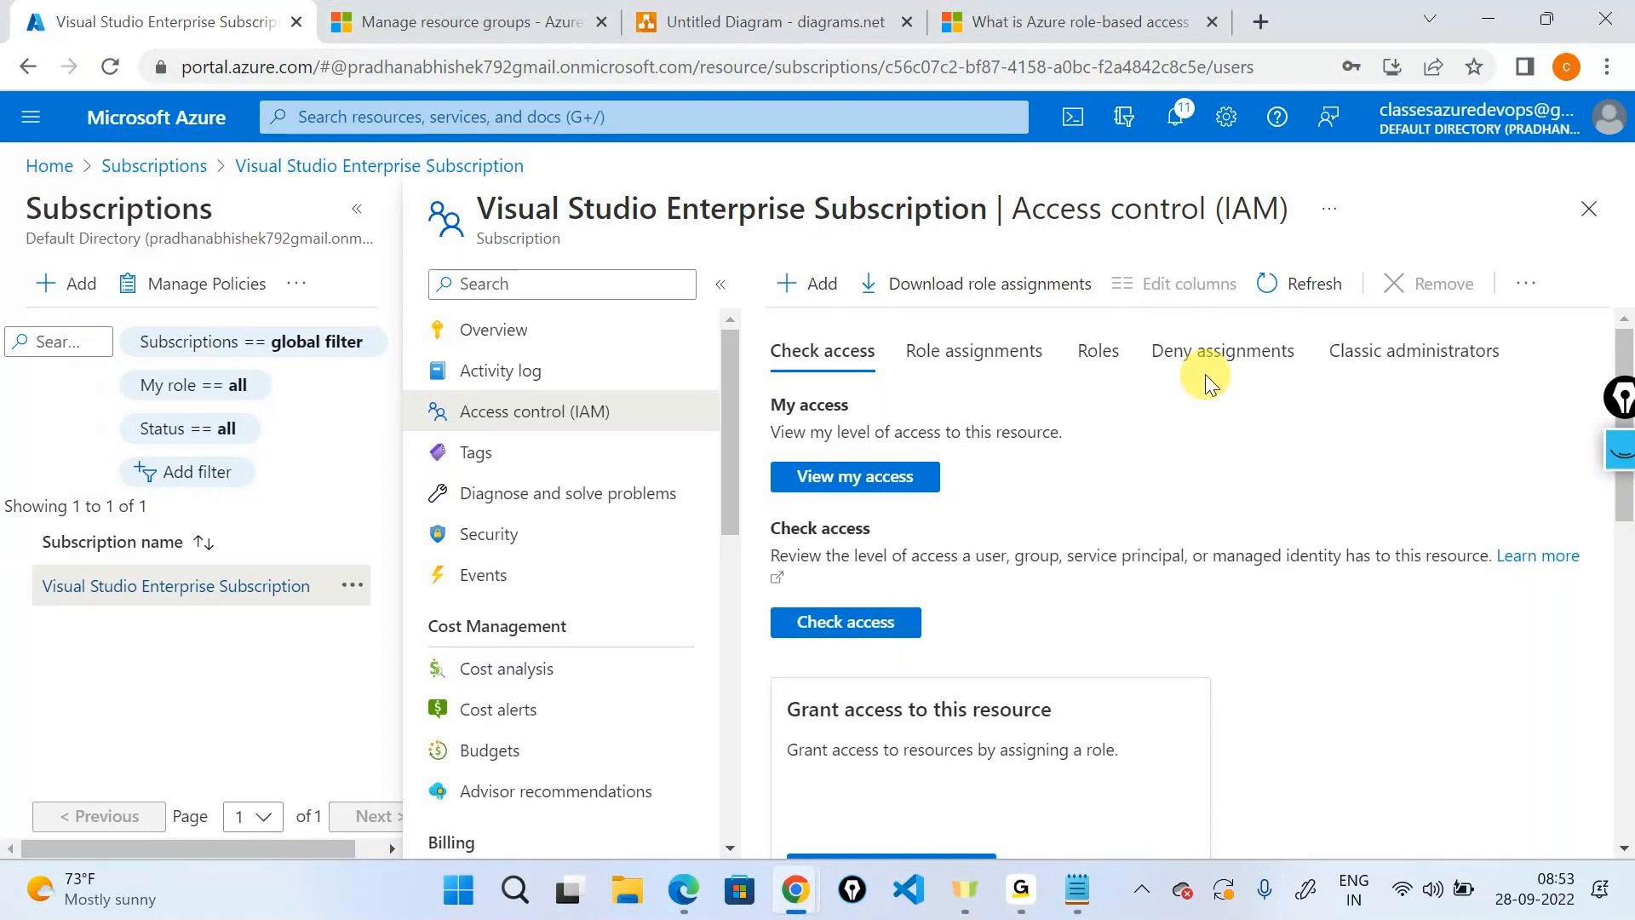
key("F10")
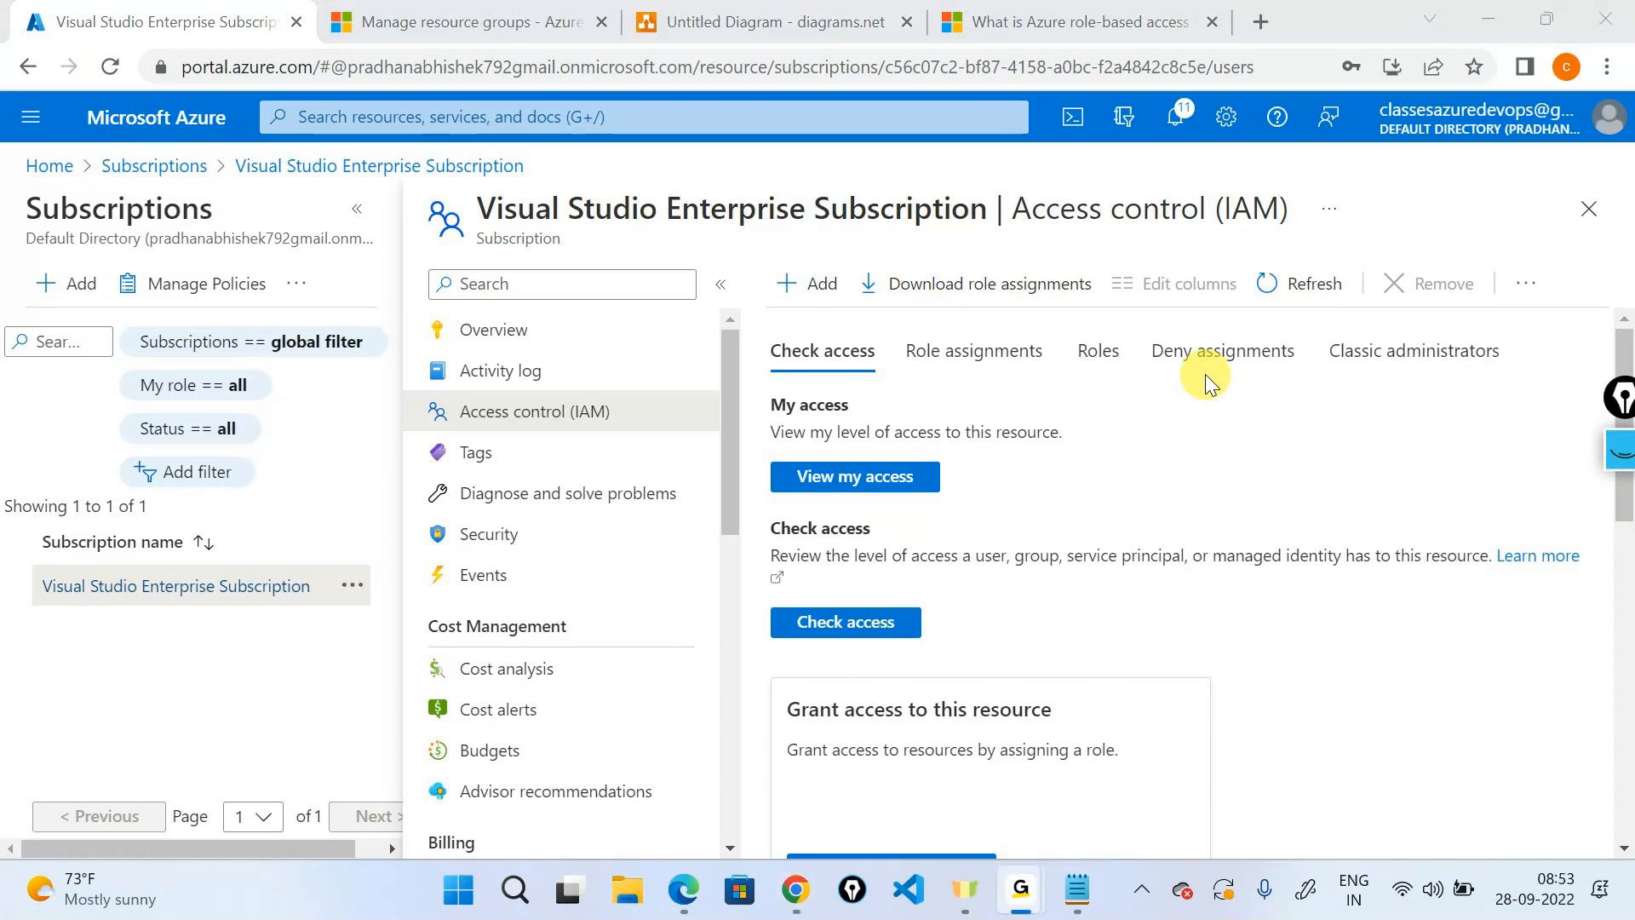
left_click(1204, 374)
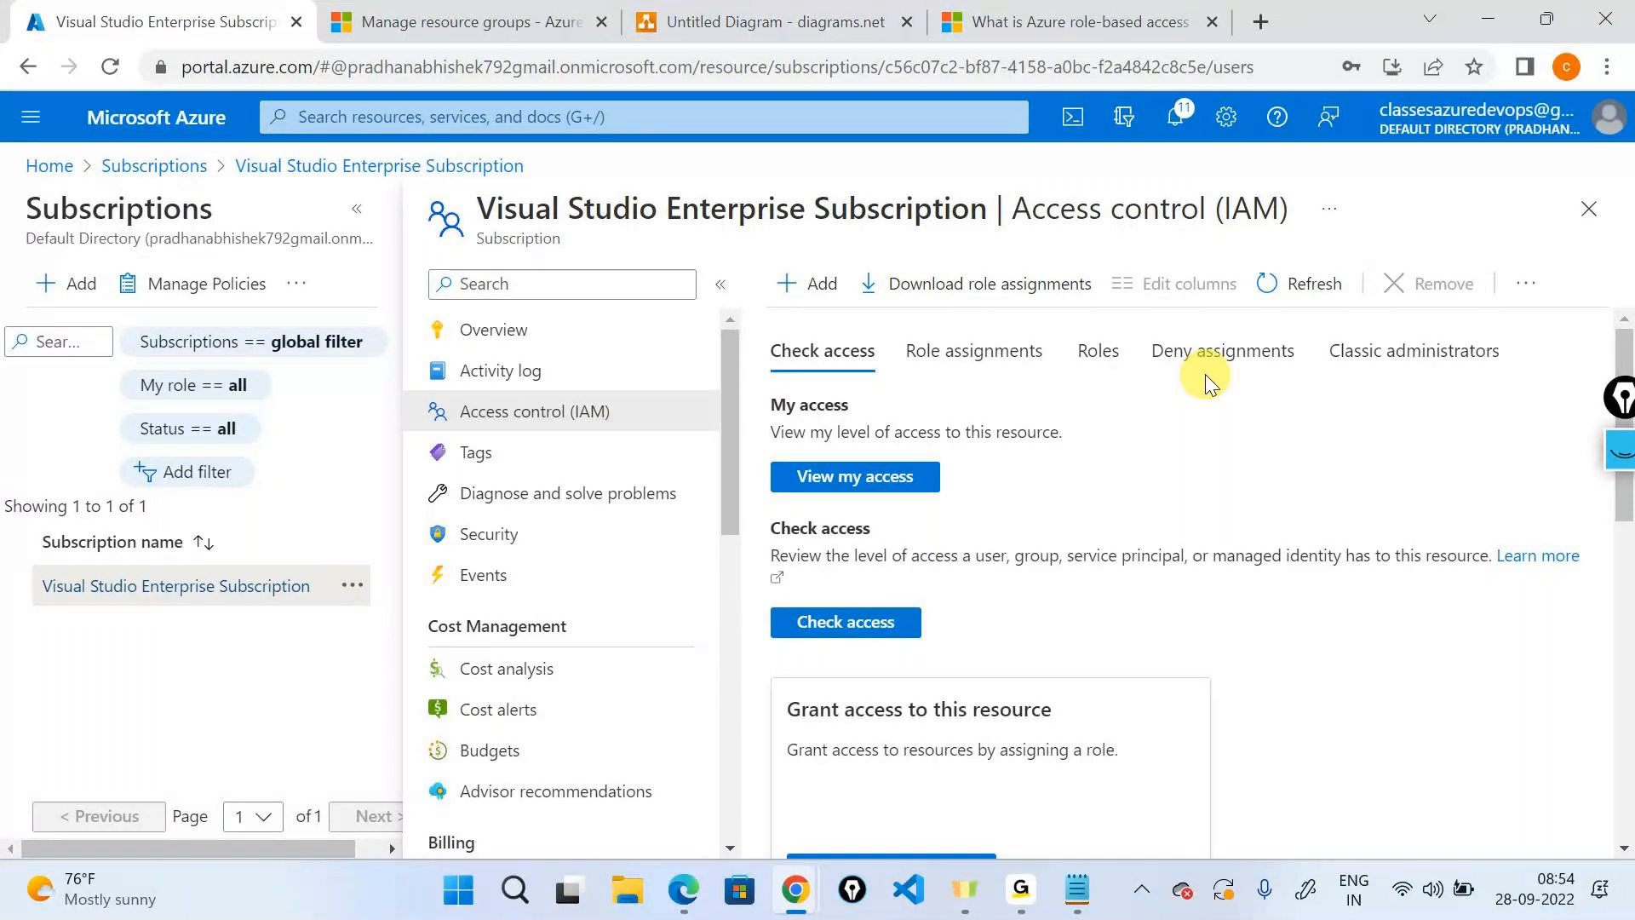
Open firstrg and review its tags, Central India location and resource group name.
left_click(47, 166)
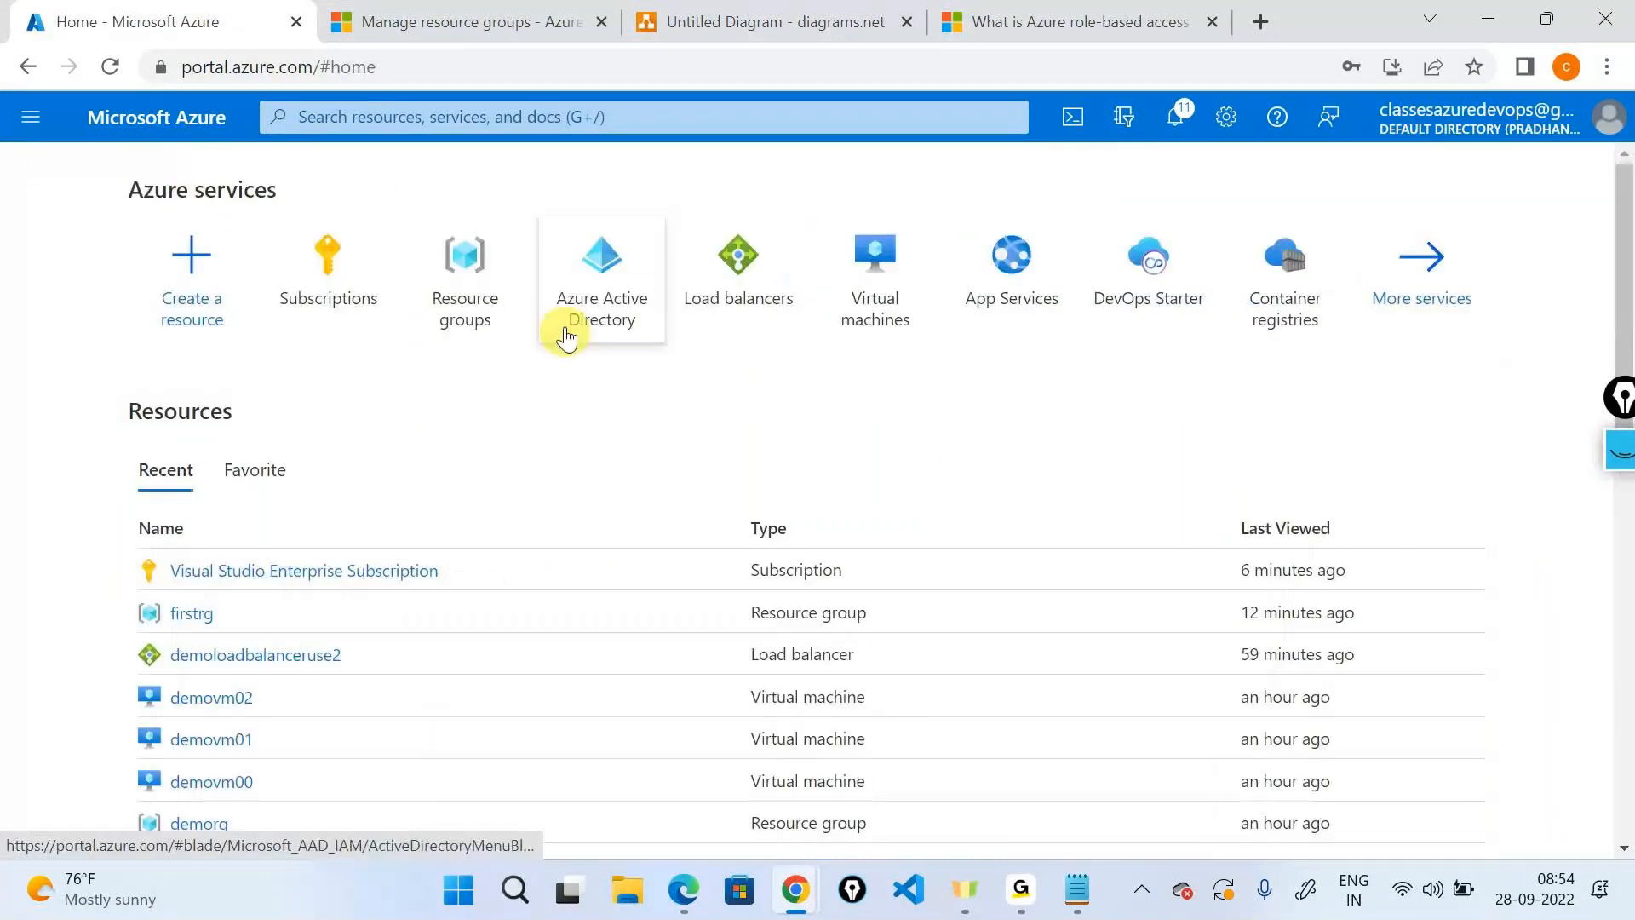
left_click(464, 259)
left_click(115, 631)
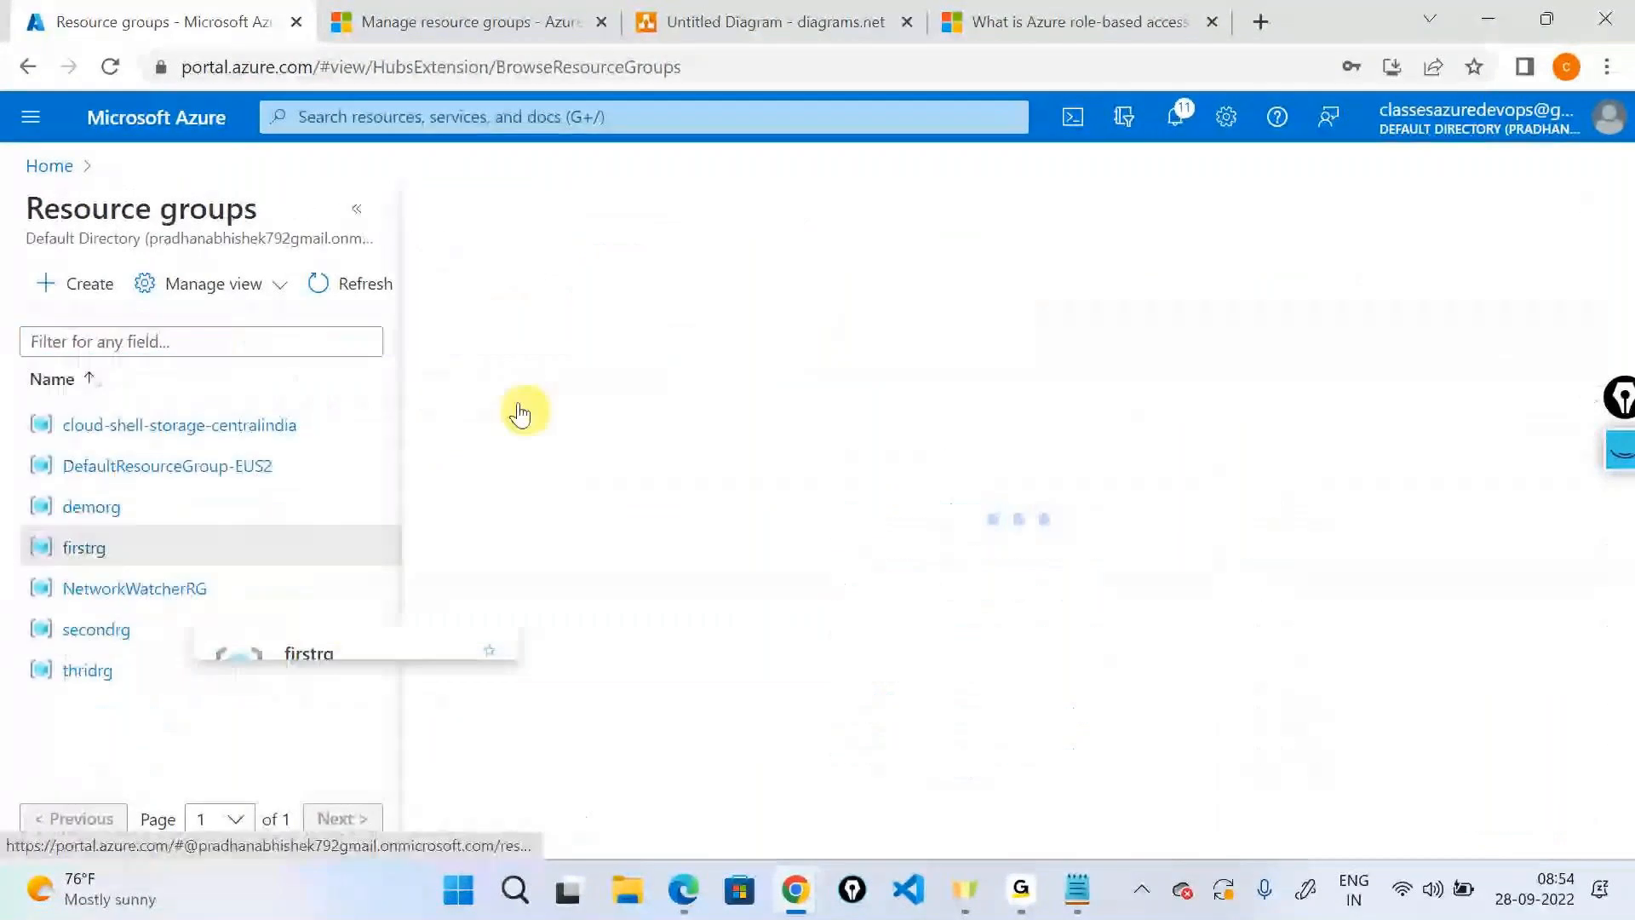
left_click(359, 212)
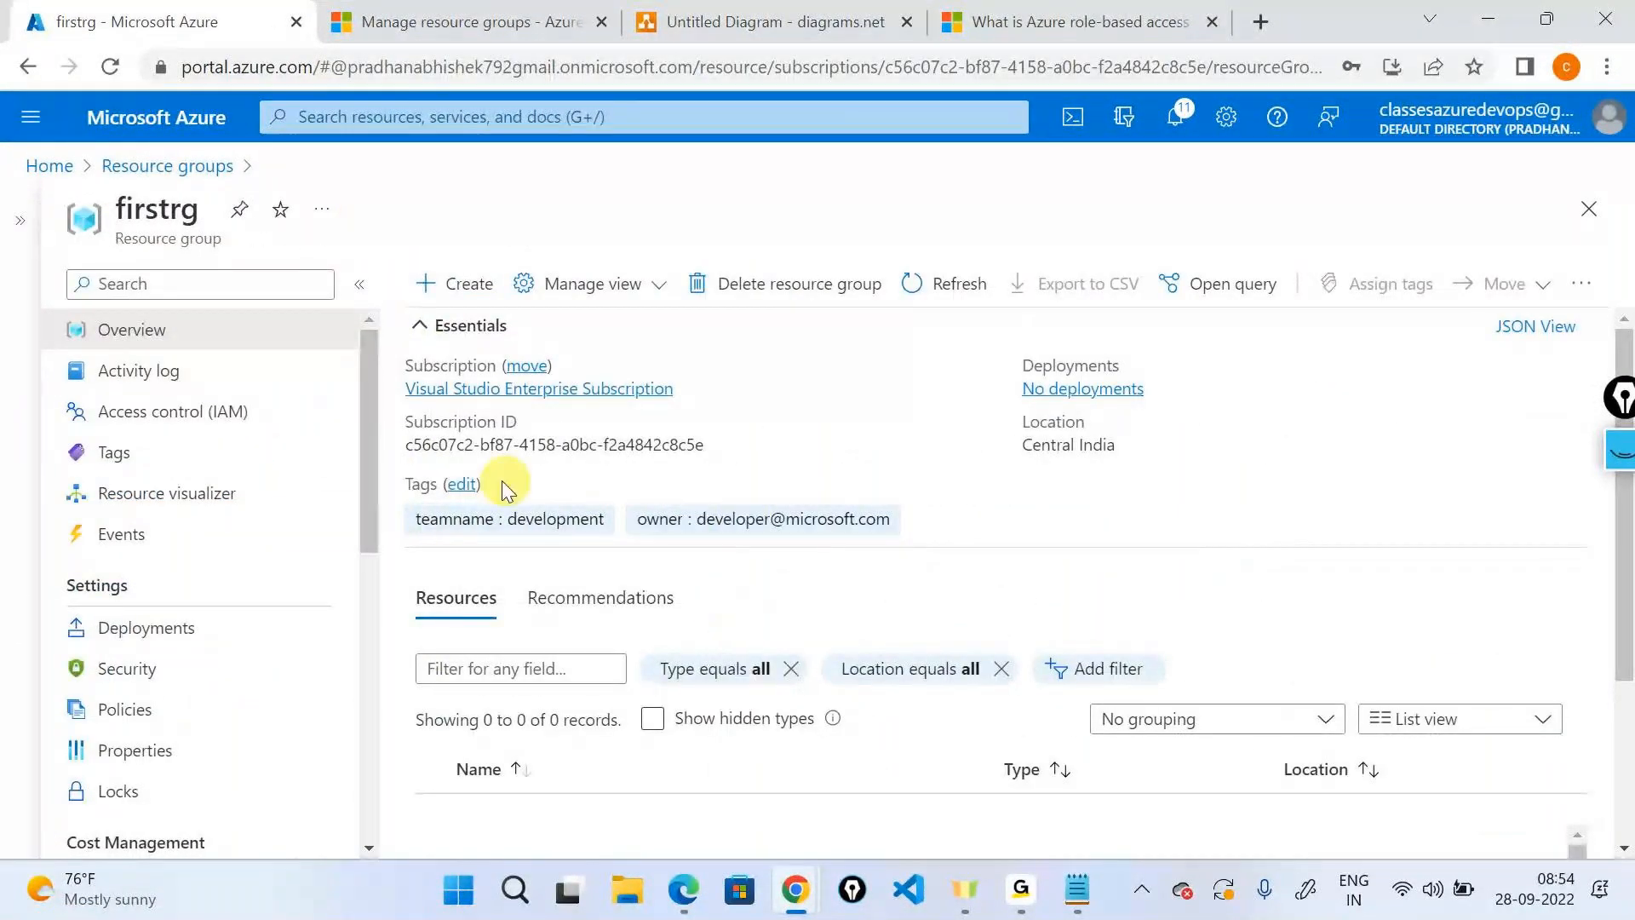
left_click(462, 483)
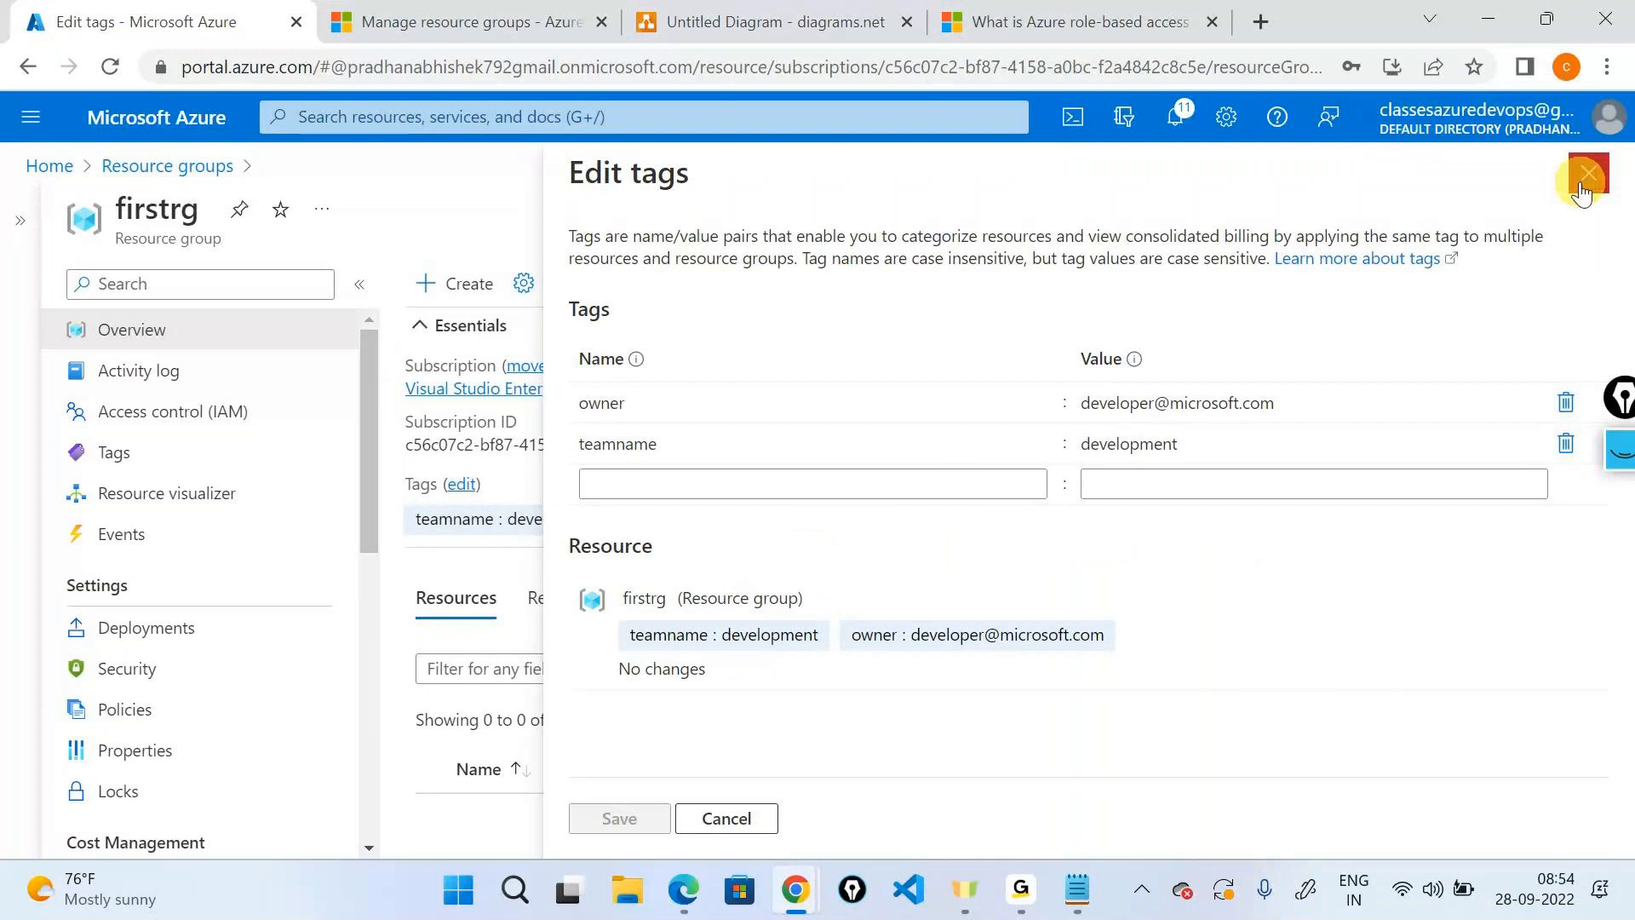
left_click(1582, 191)
left_click_drag(1023, 446, 1072, 450)
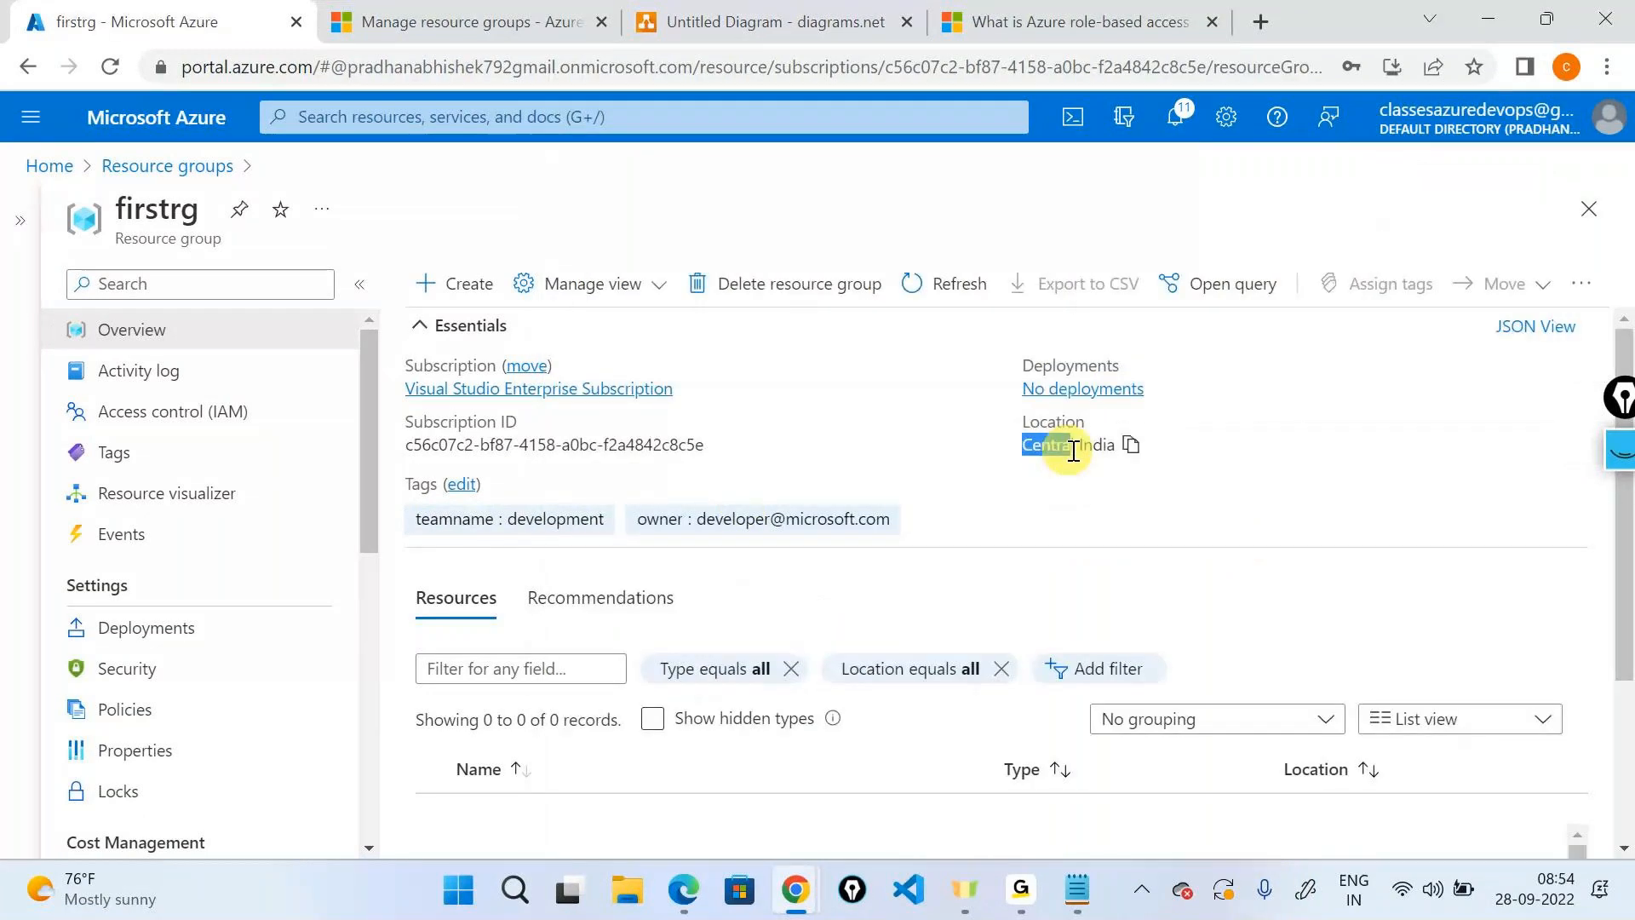
double_click(171, 209)
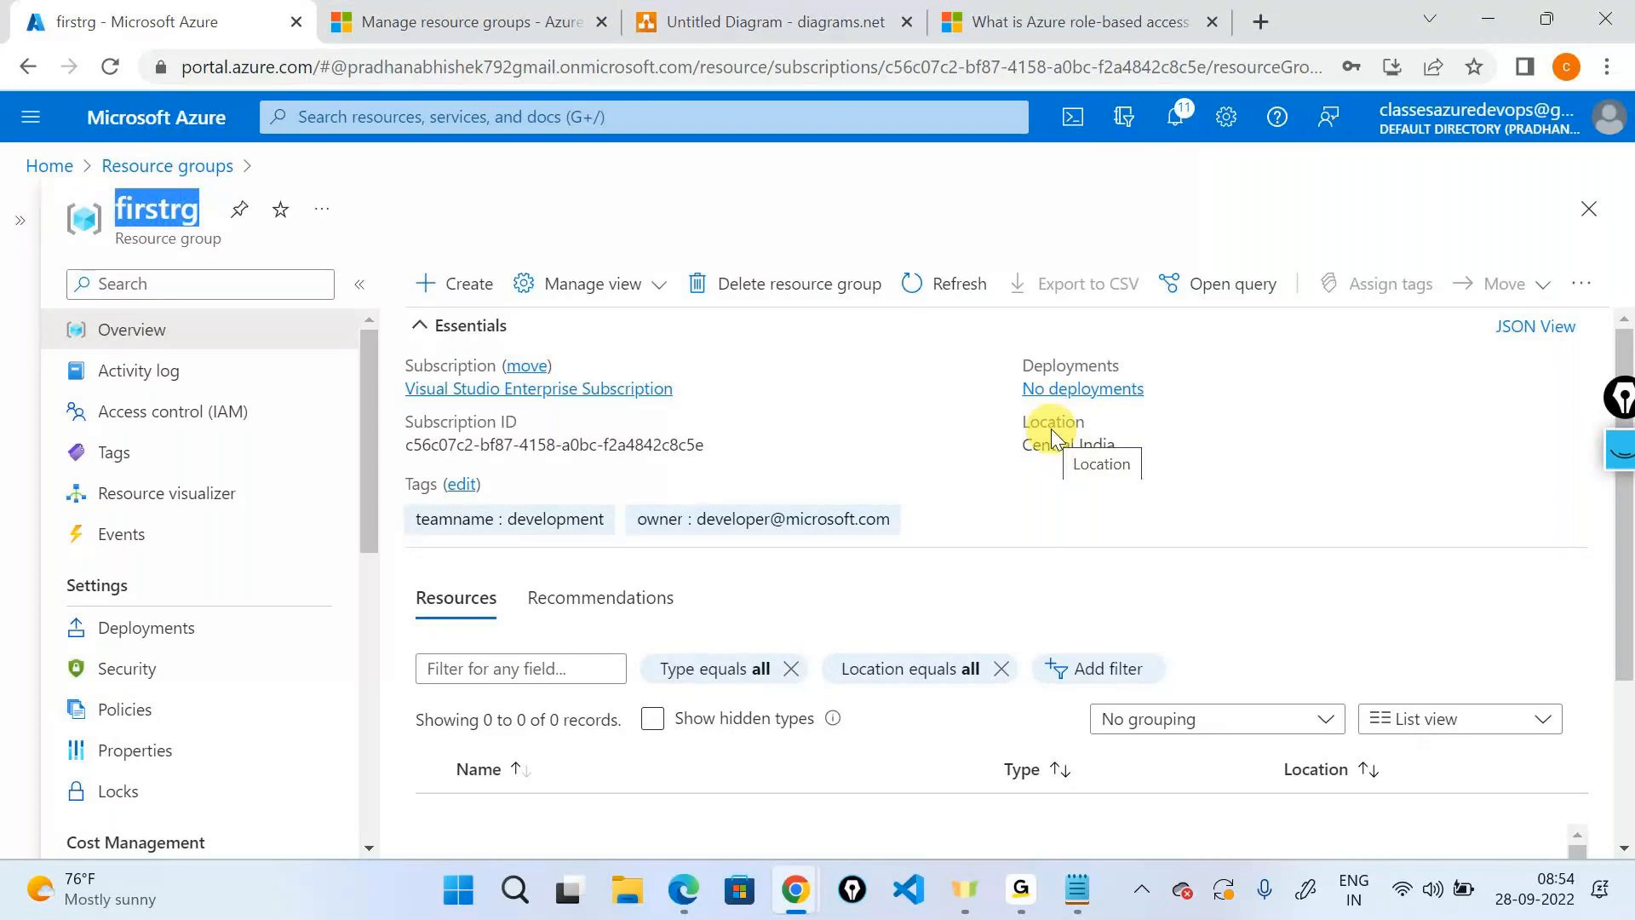
Start Delete resource group on firstrg and point out the prompt for the group name.
key("alt+Tab")
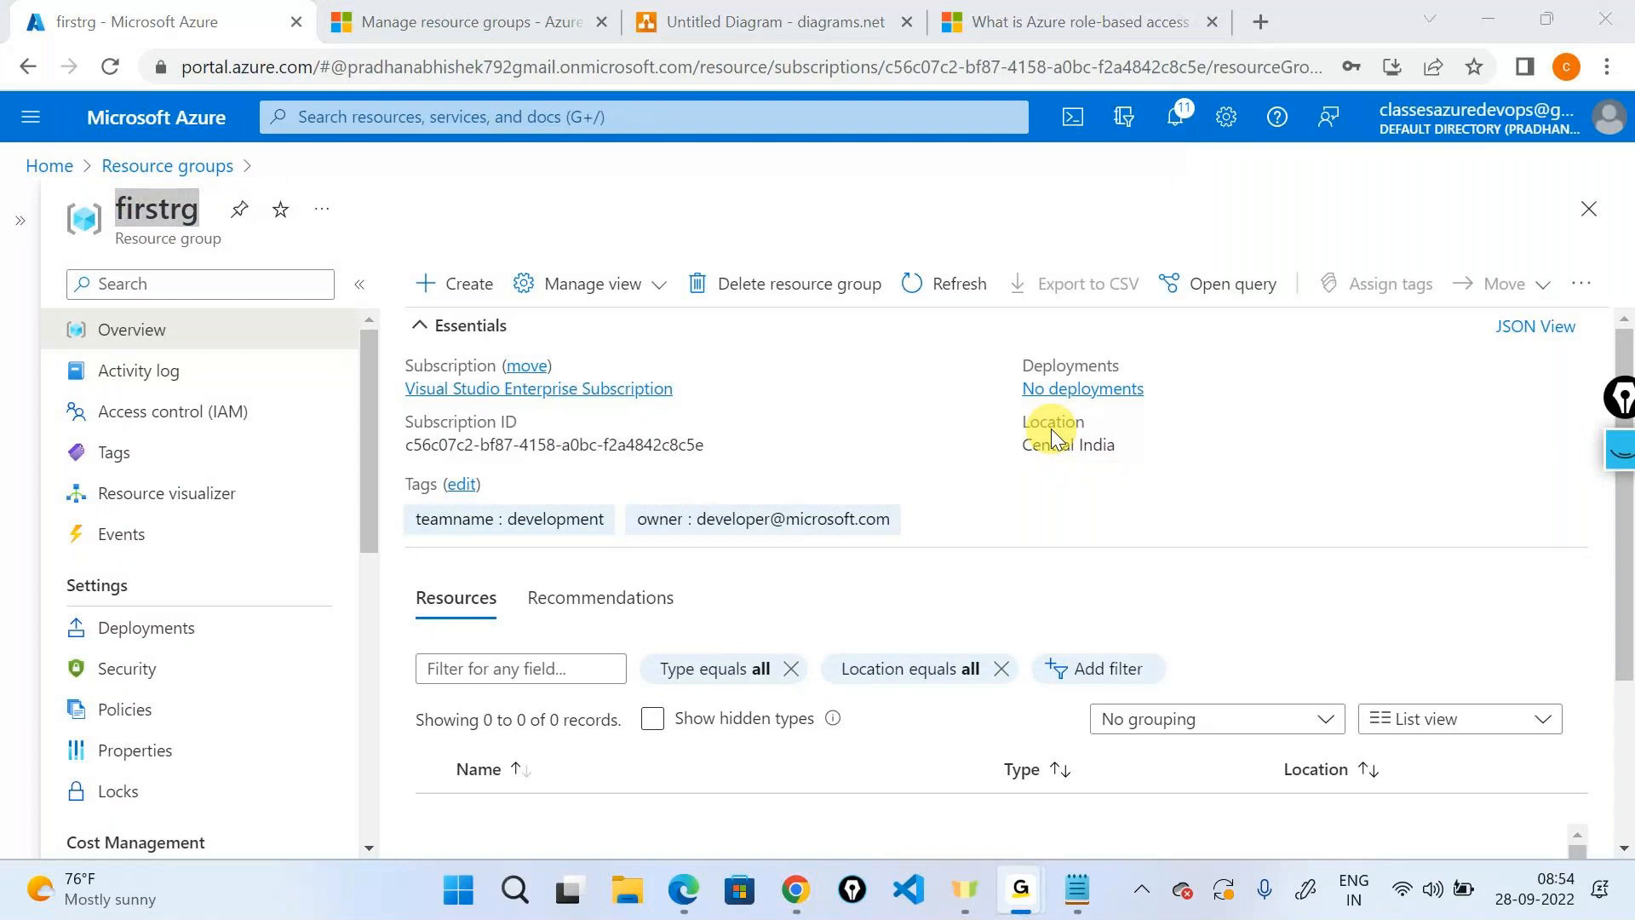
key("alt+Tab")
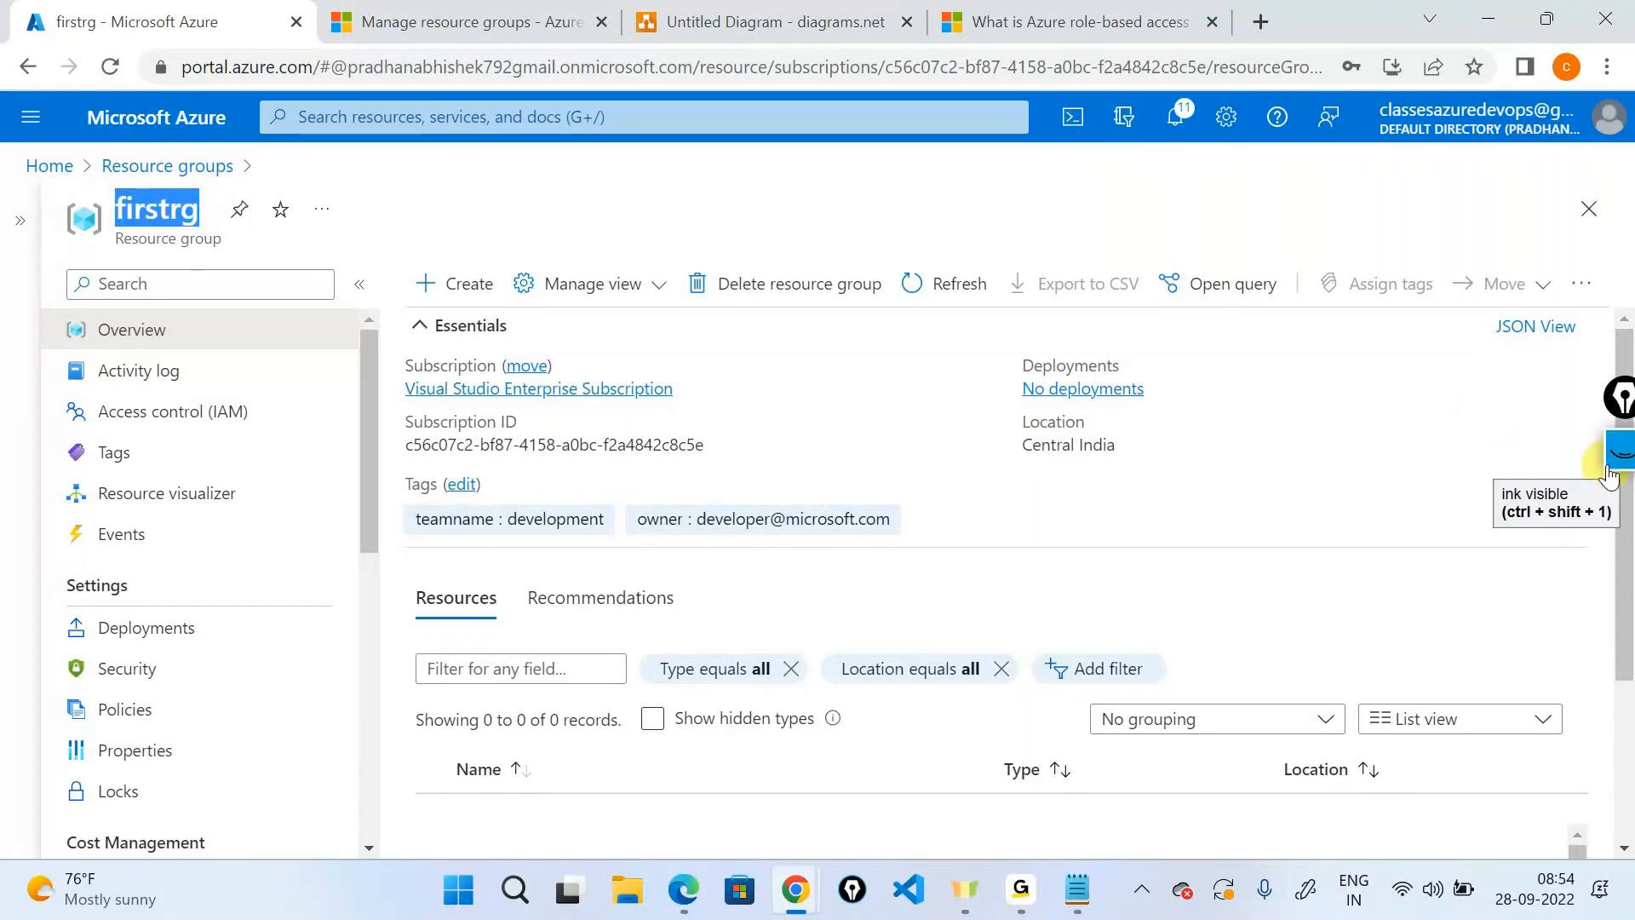
left_click(878, 461)
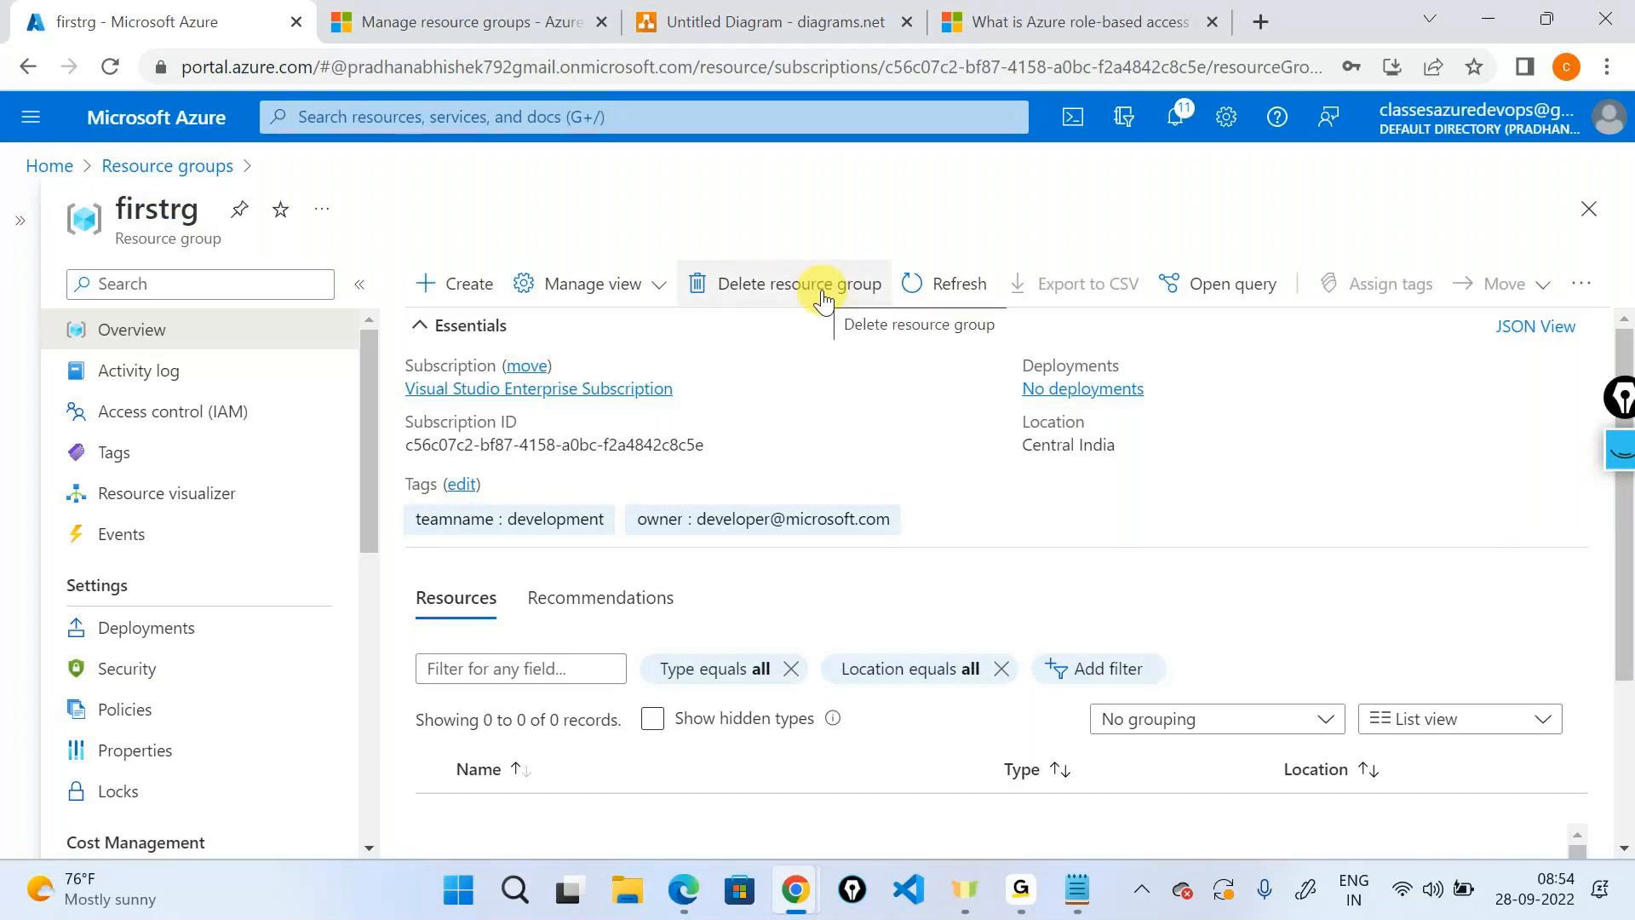
left_click(823, 298)
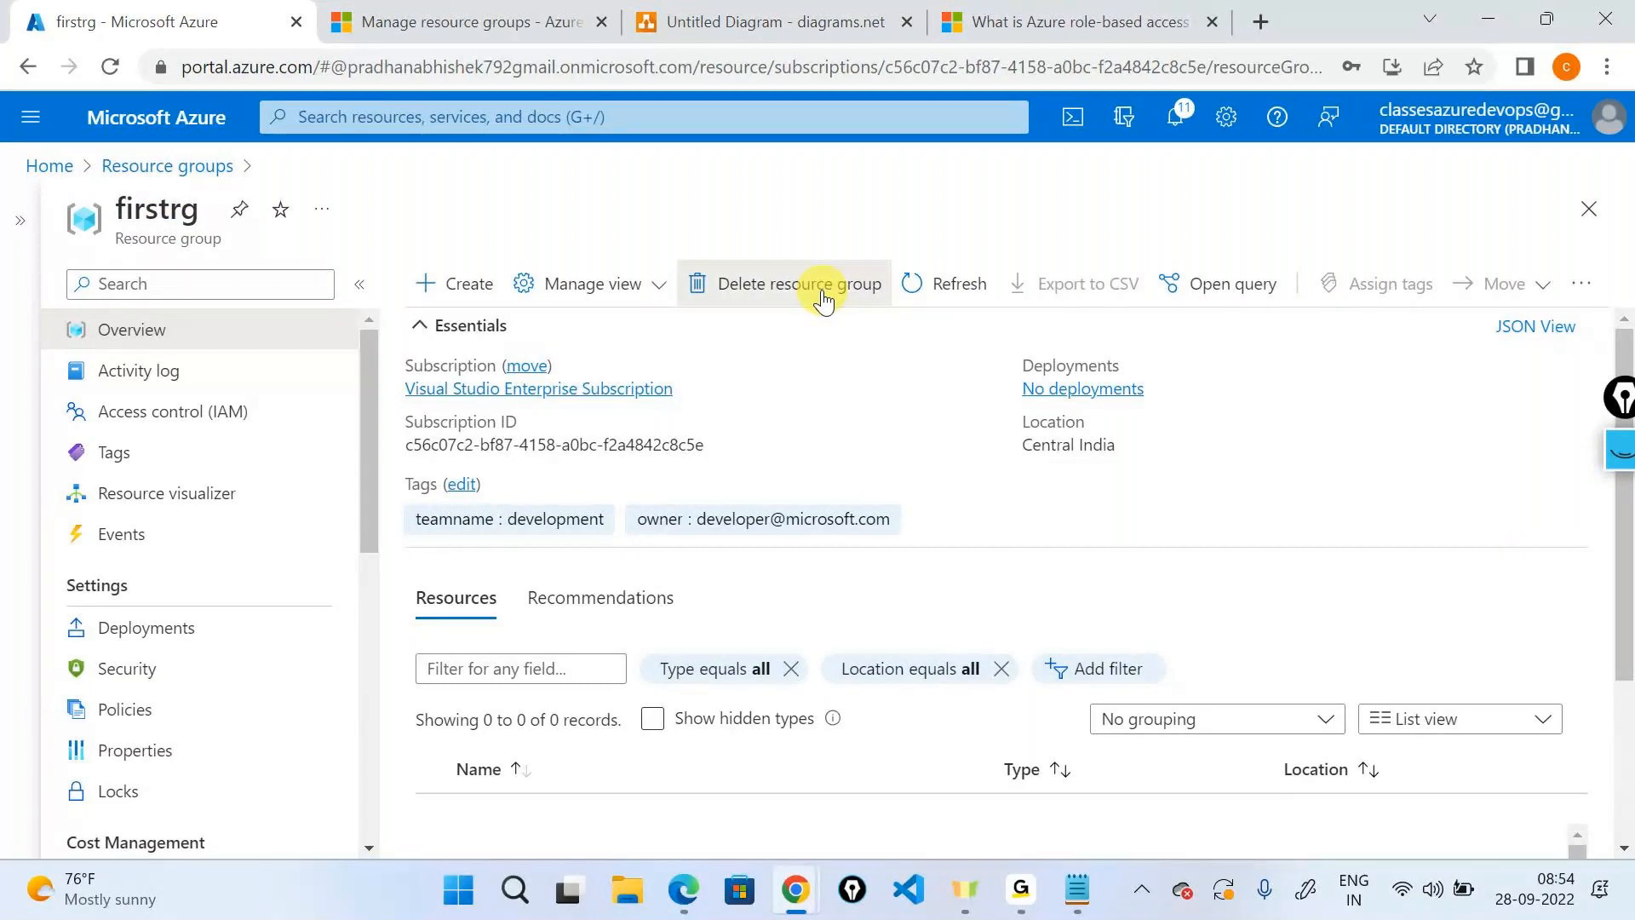
left_click_drag(1184, 351, 1118, 349)
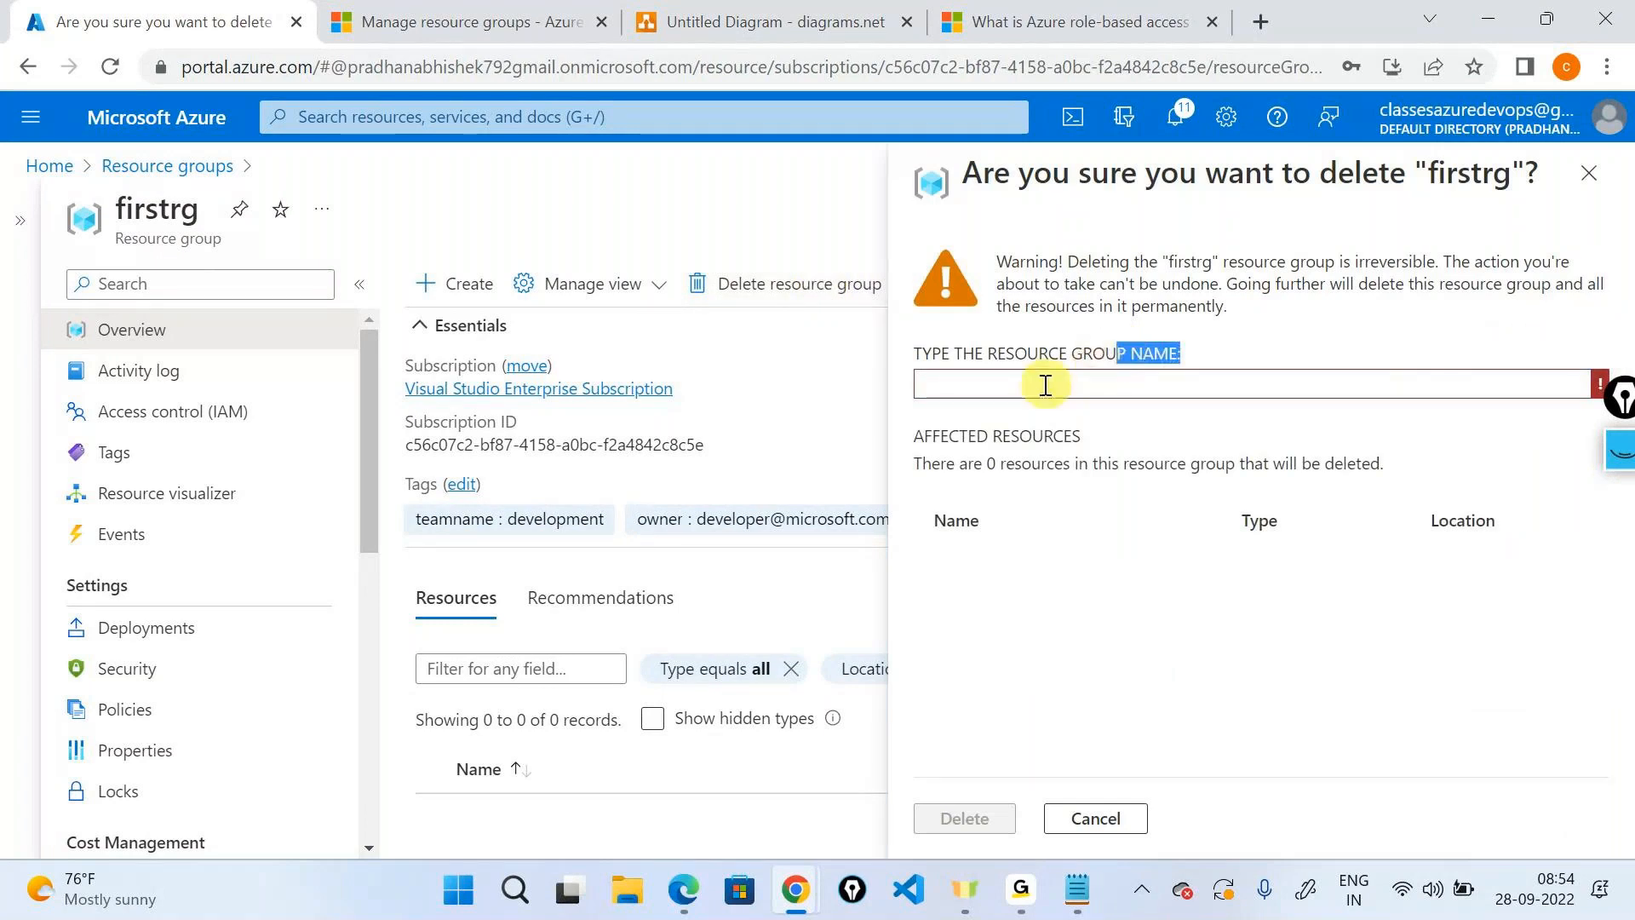
Type 'firstrg' into the confirmation box and delete the resource group.
left_click(1044, 385)
type("firstr")
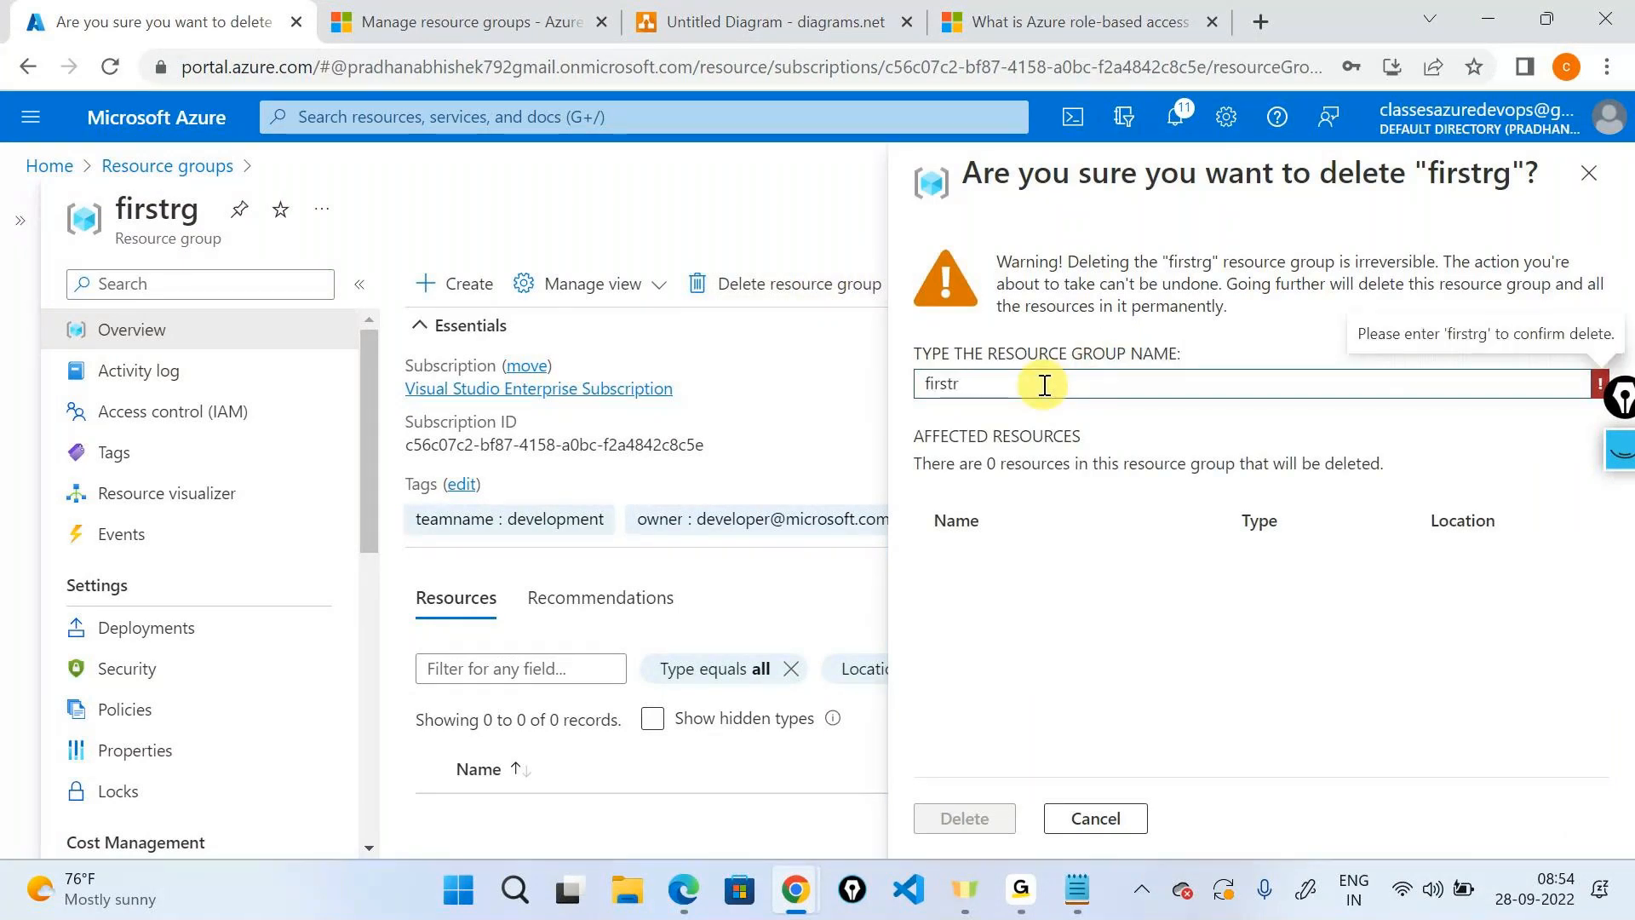
type("g")
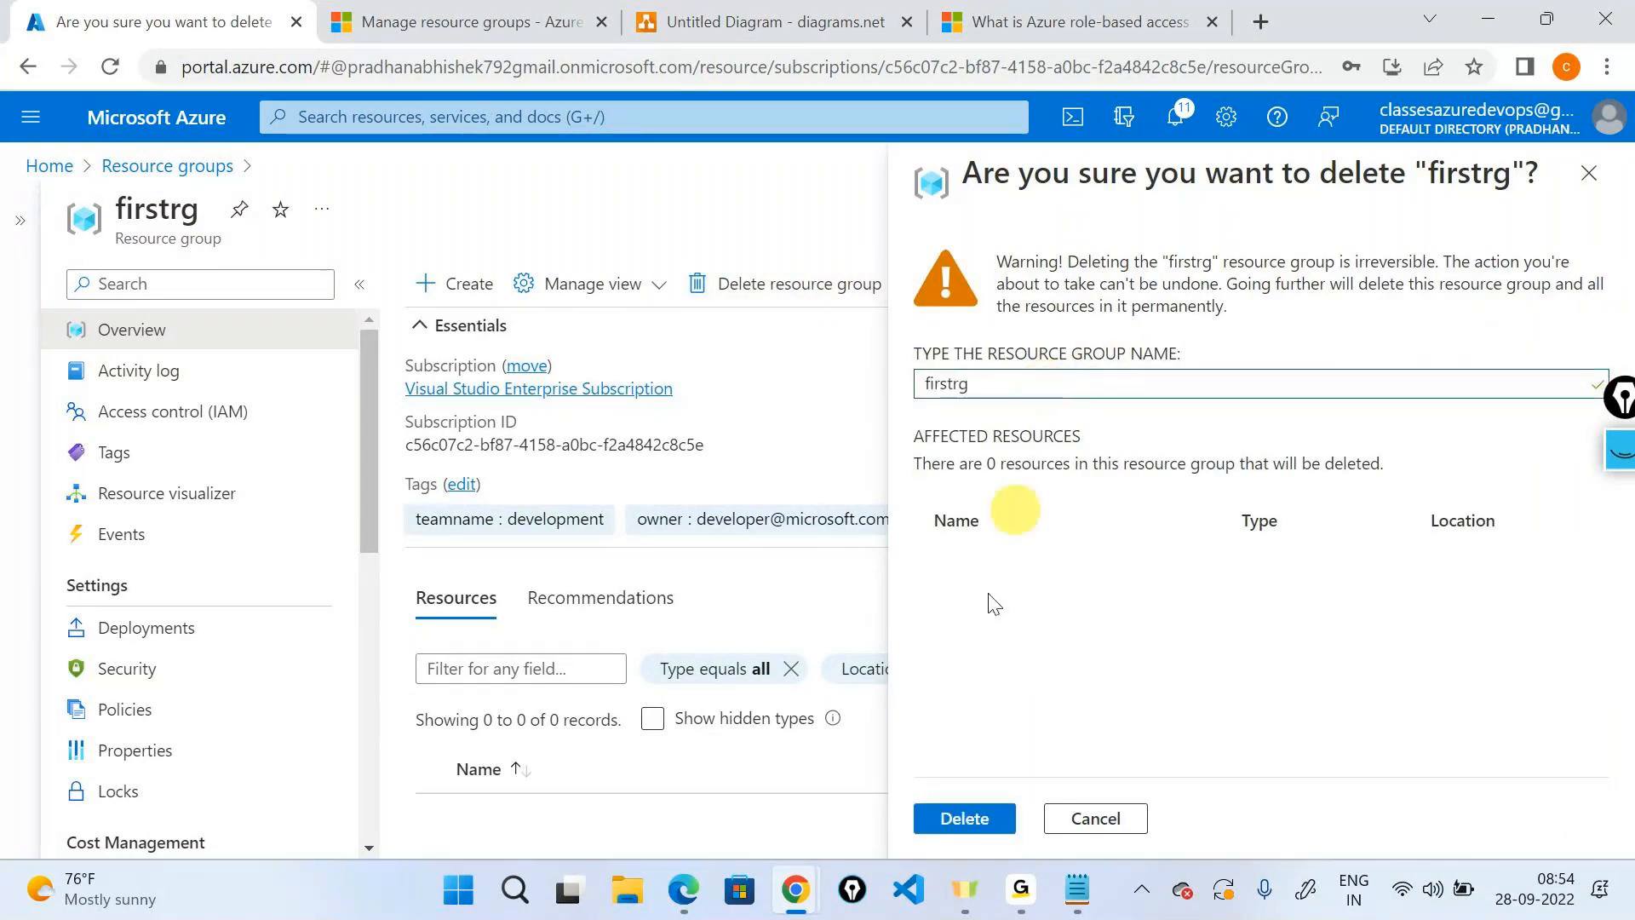
left_click(980, 817)
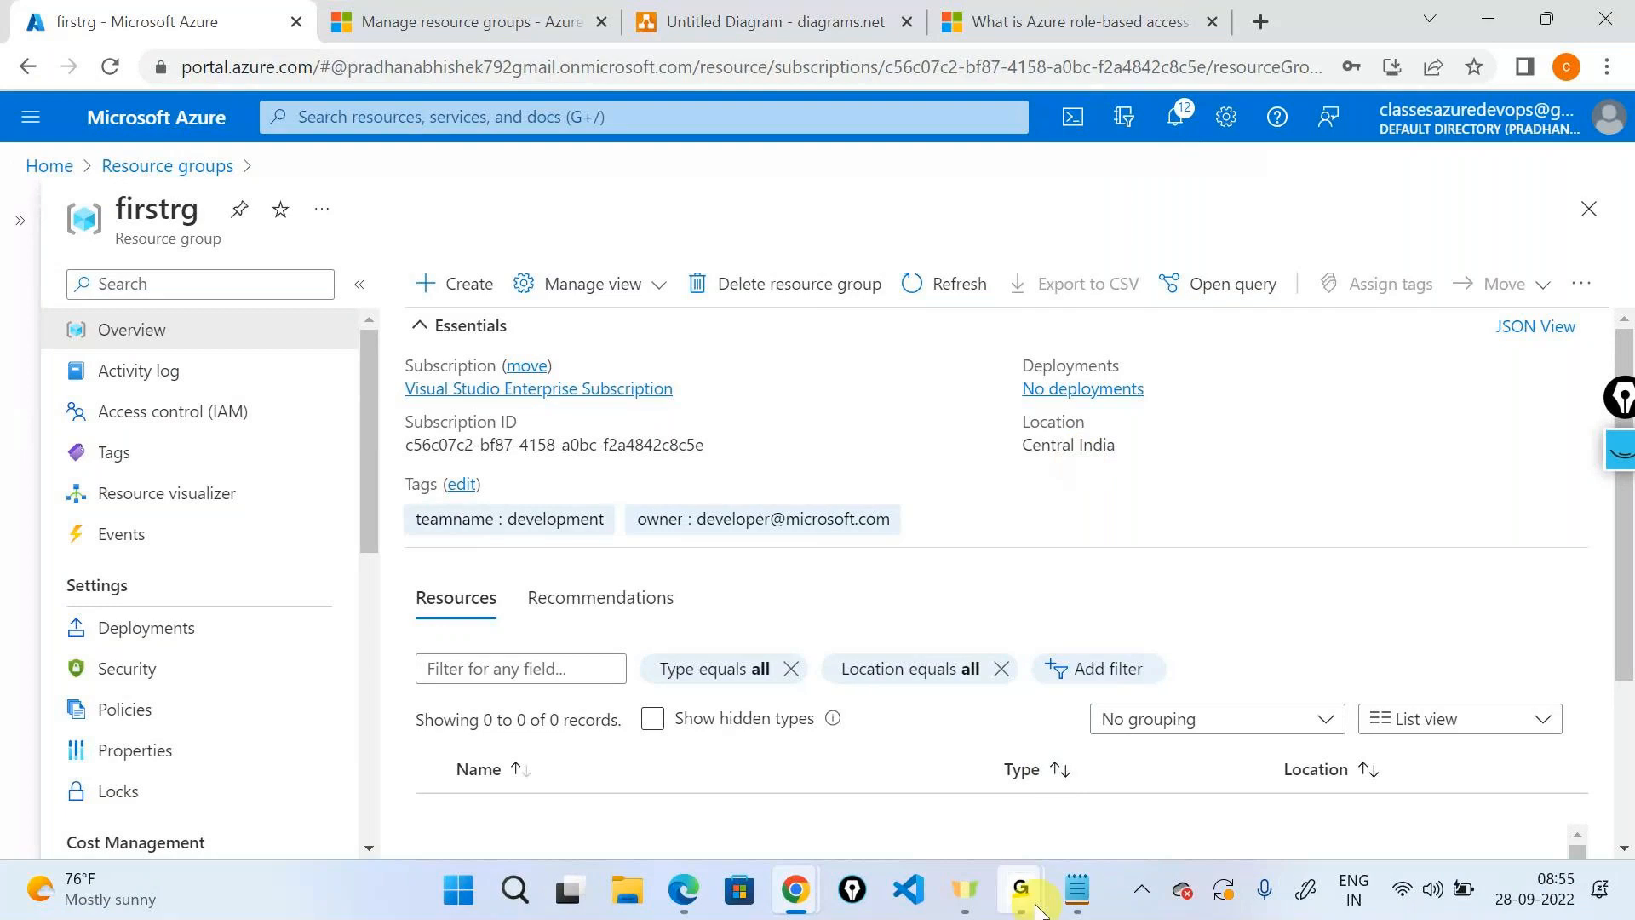
left_click(1076, 798)
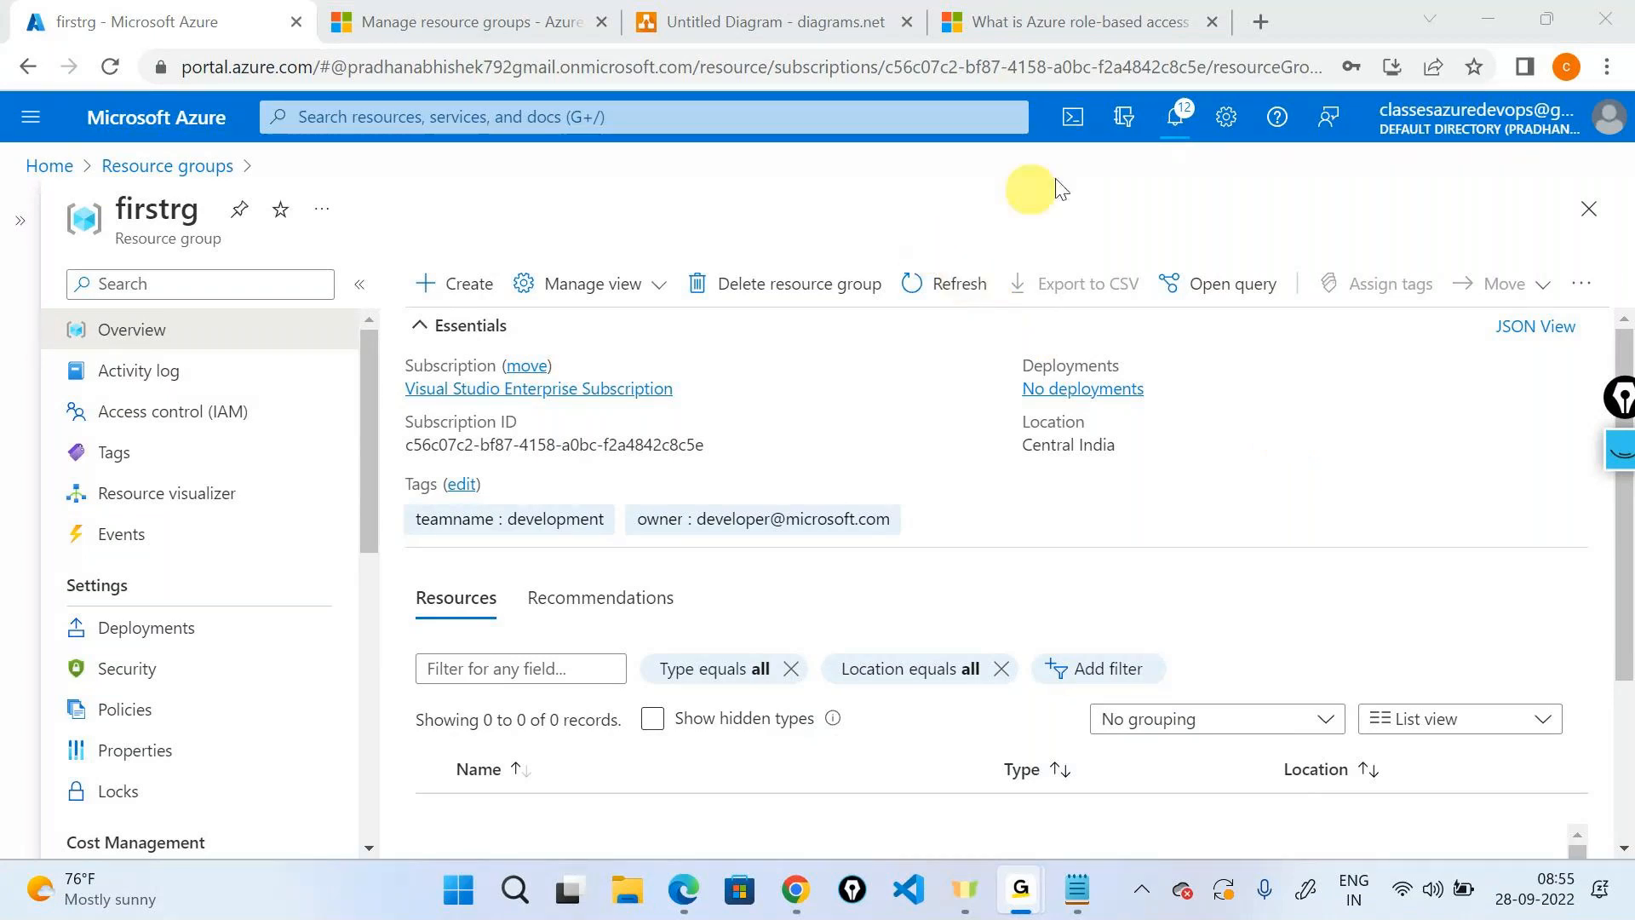
left_click(1468, 34)
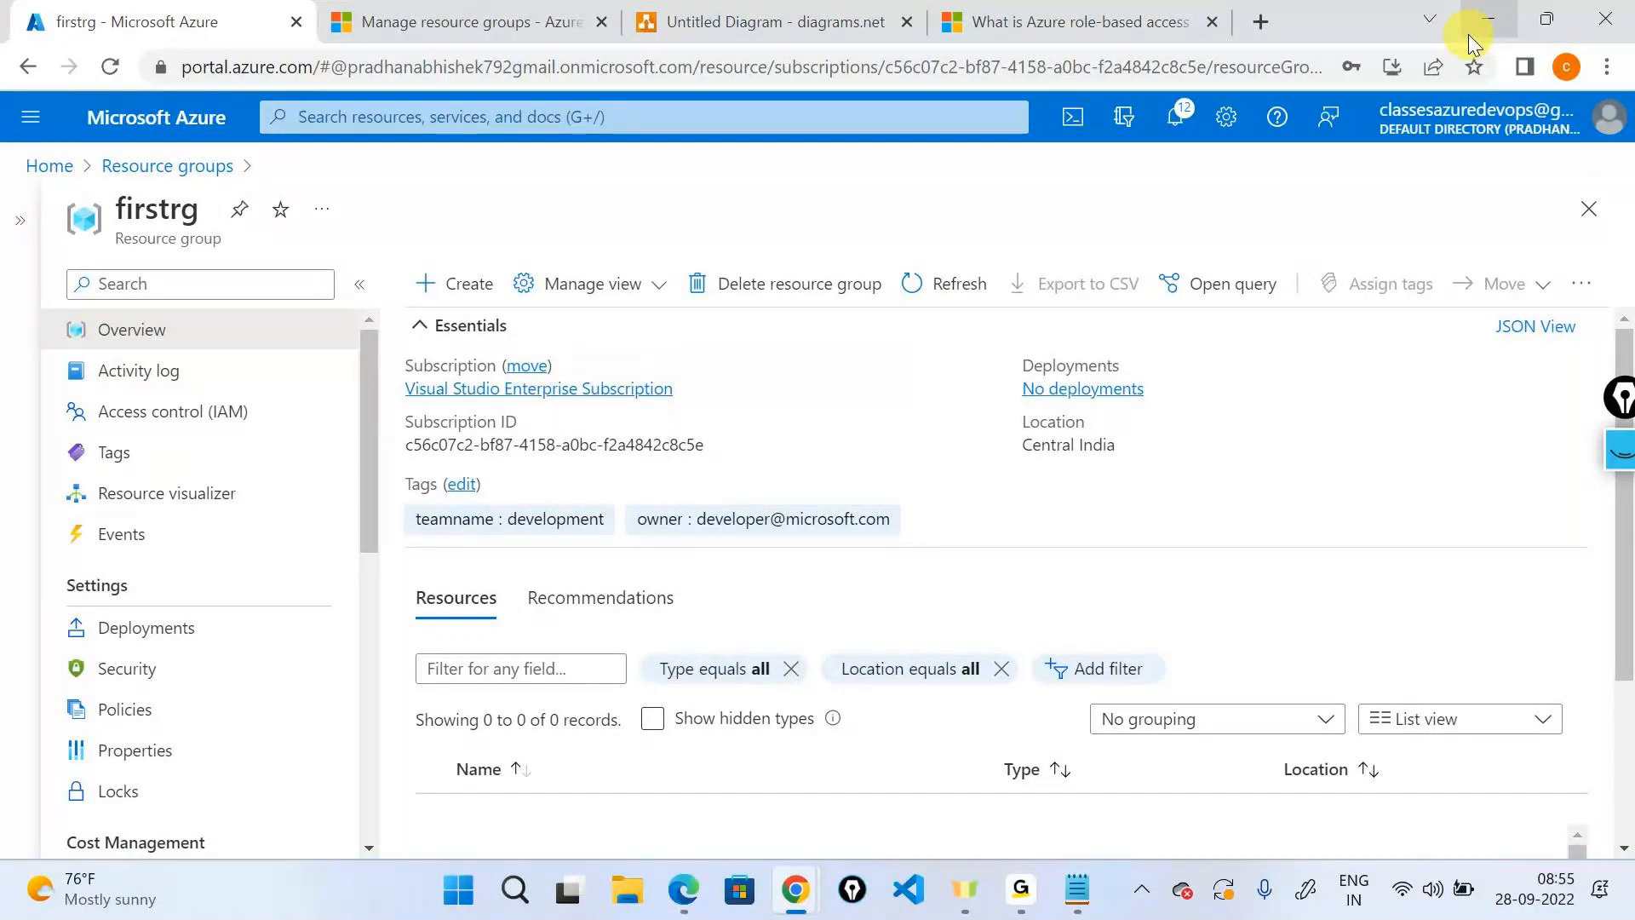
left_click(805, 284)
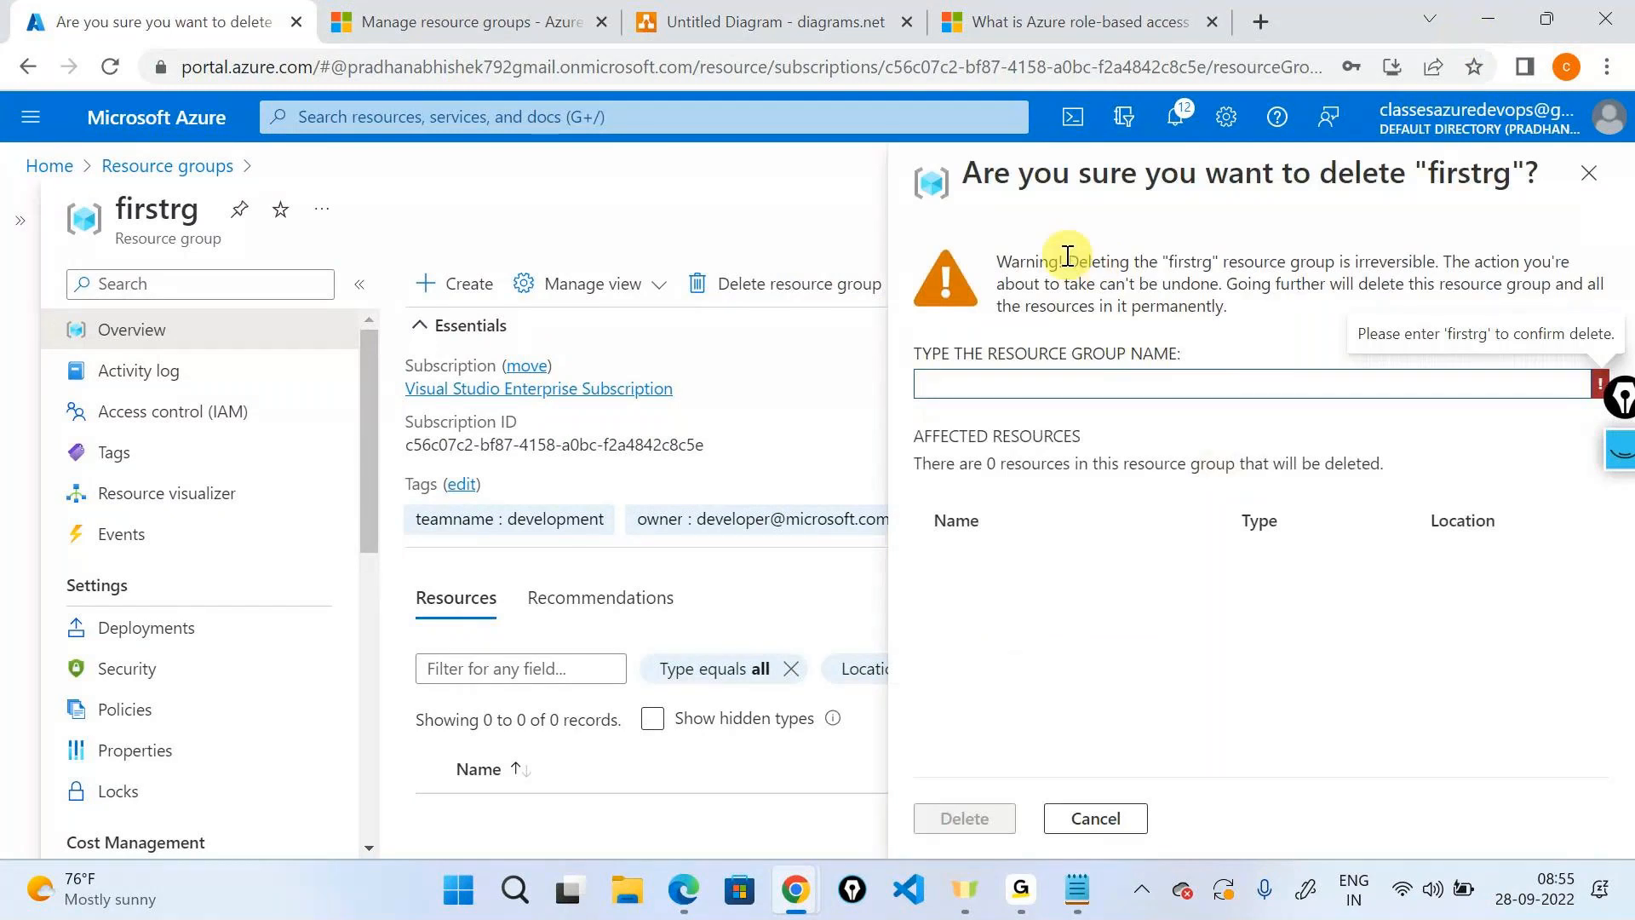
left_click_drag(1068, 257, 1426, 255)
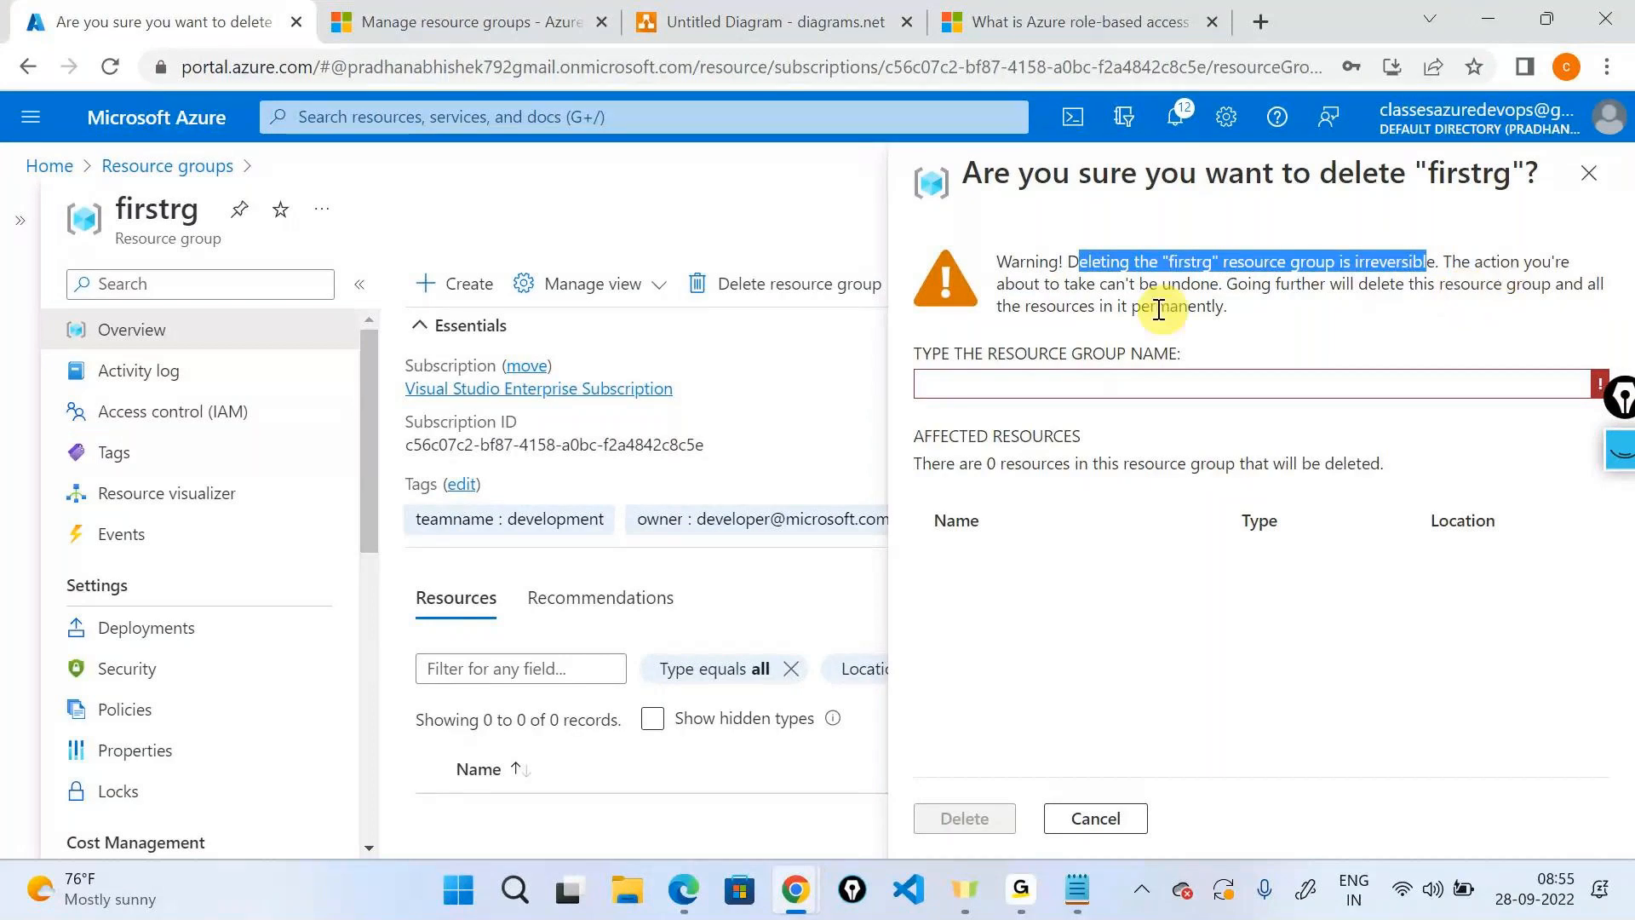
left_click_drag(1245, 282, 1296, 315)
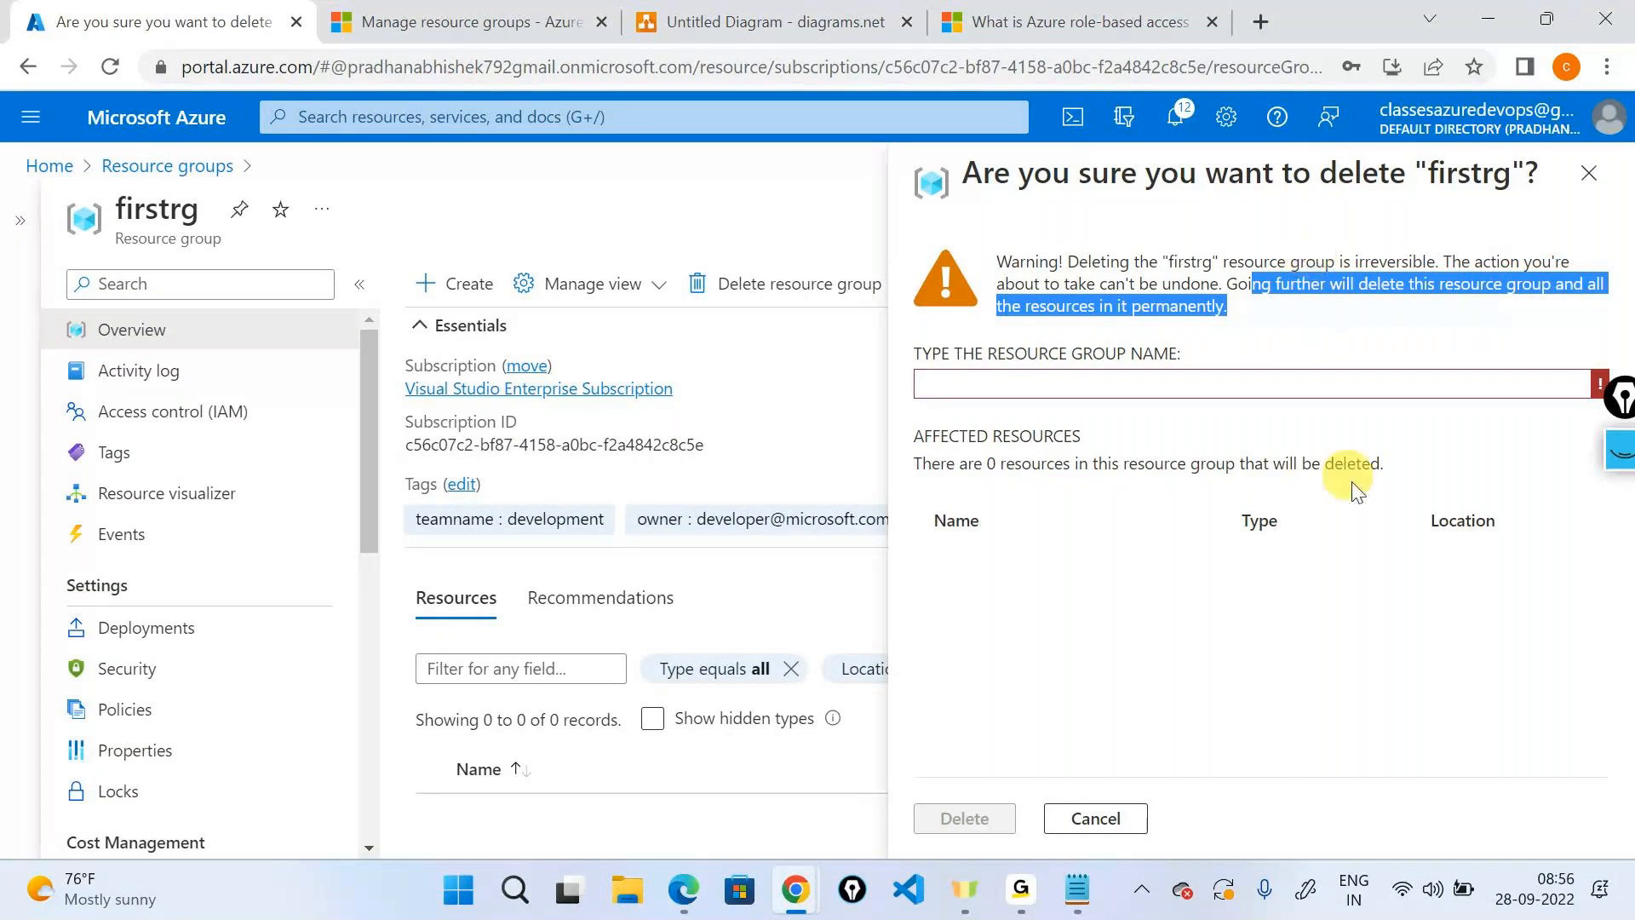
left_click(1035, 878)
left_click(1095, 717)
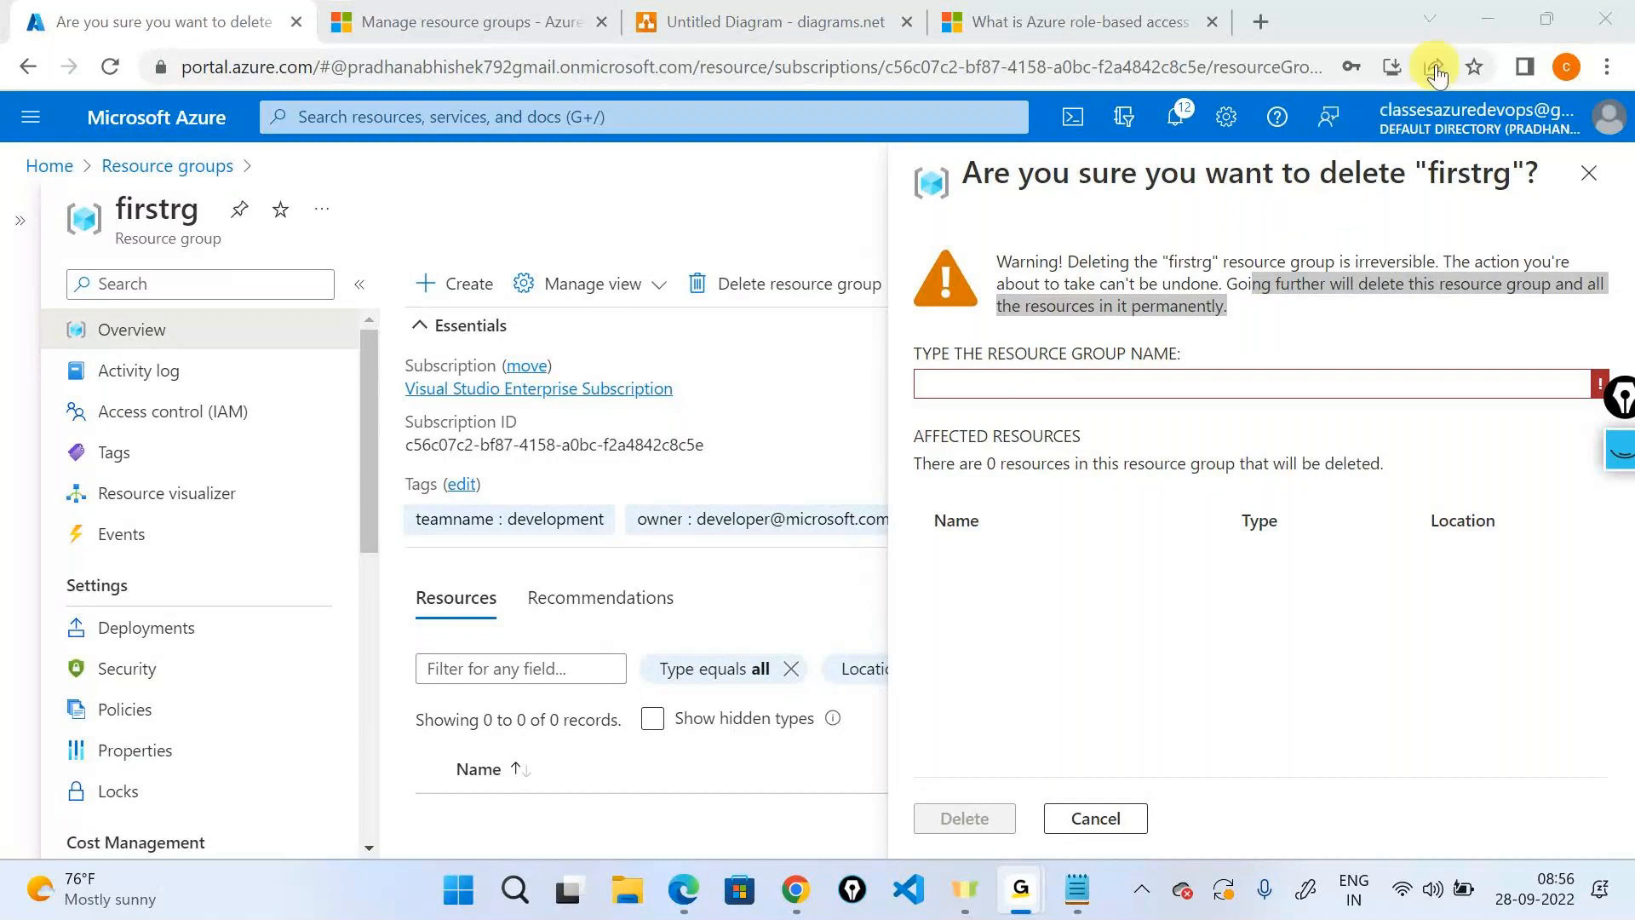
left_click(1478, 29)
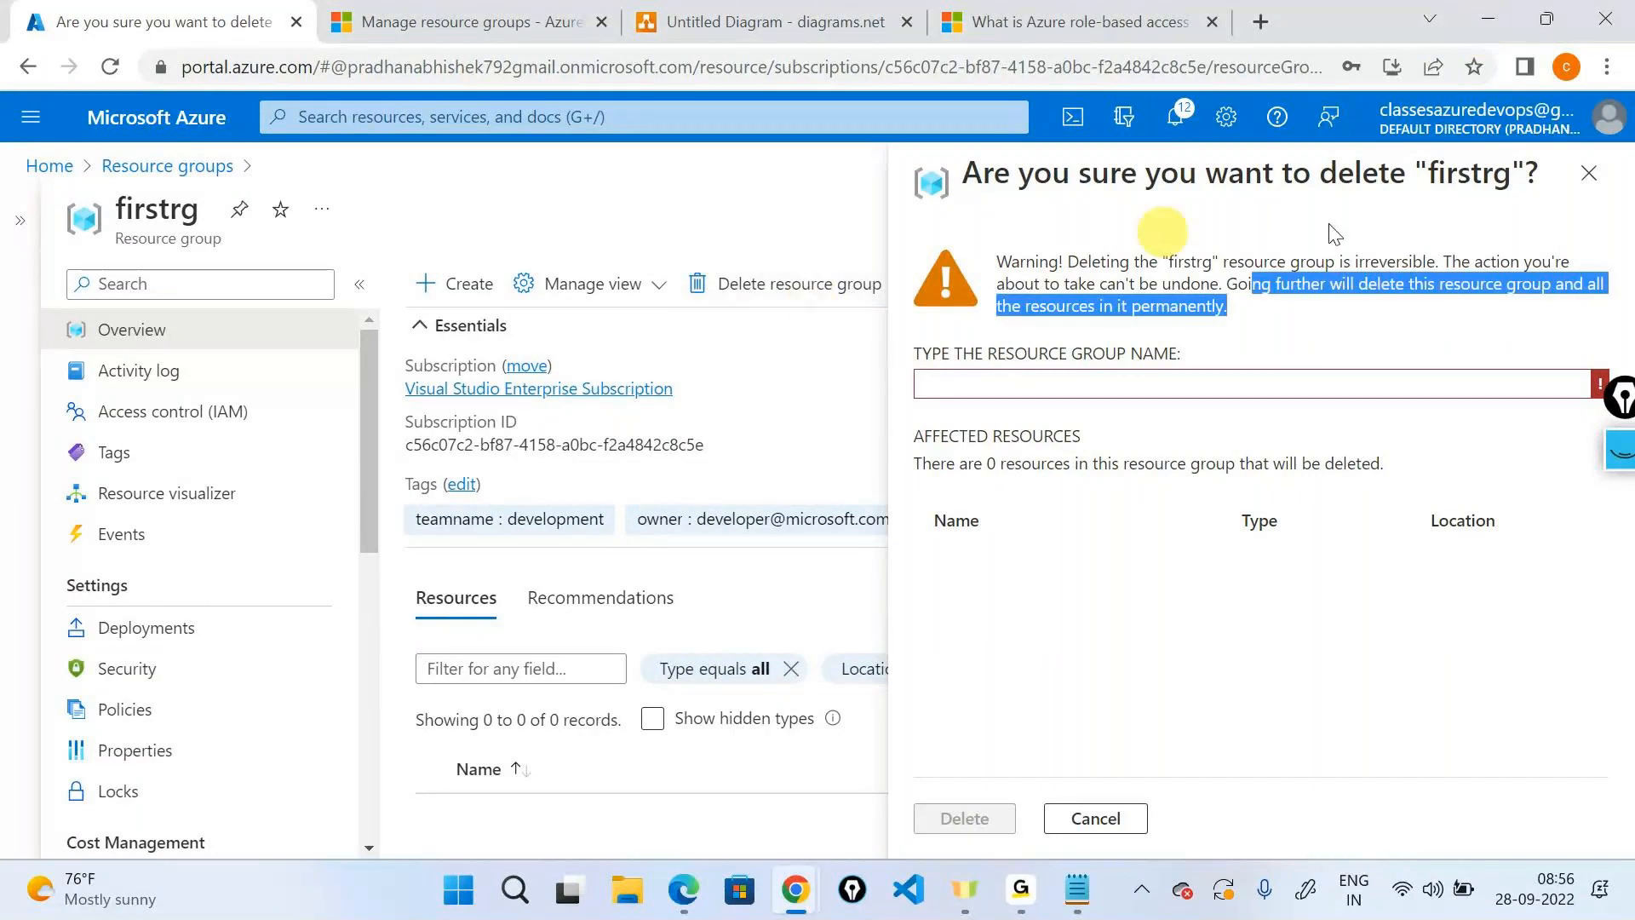
left_click(1588, 173)
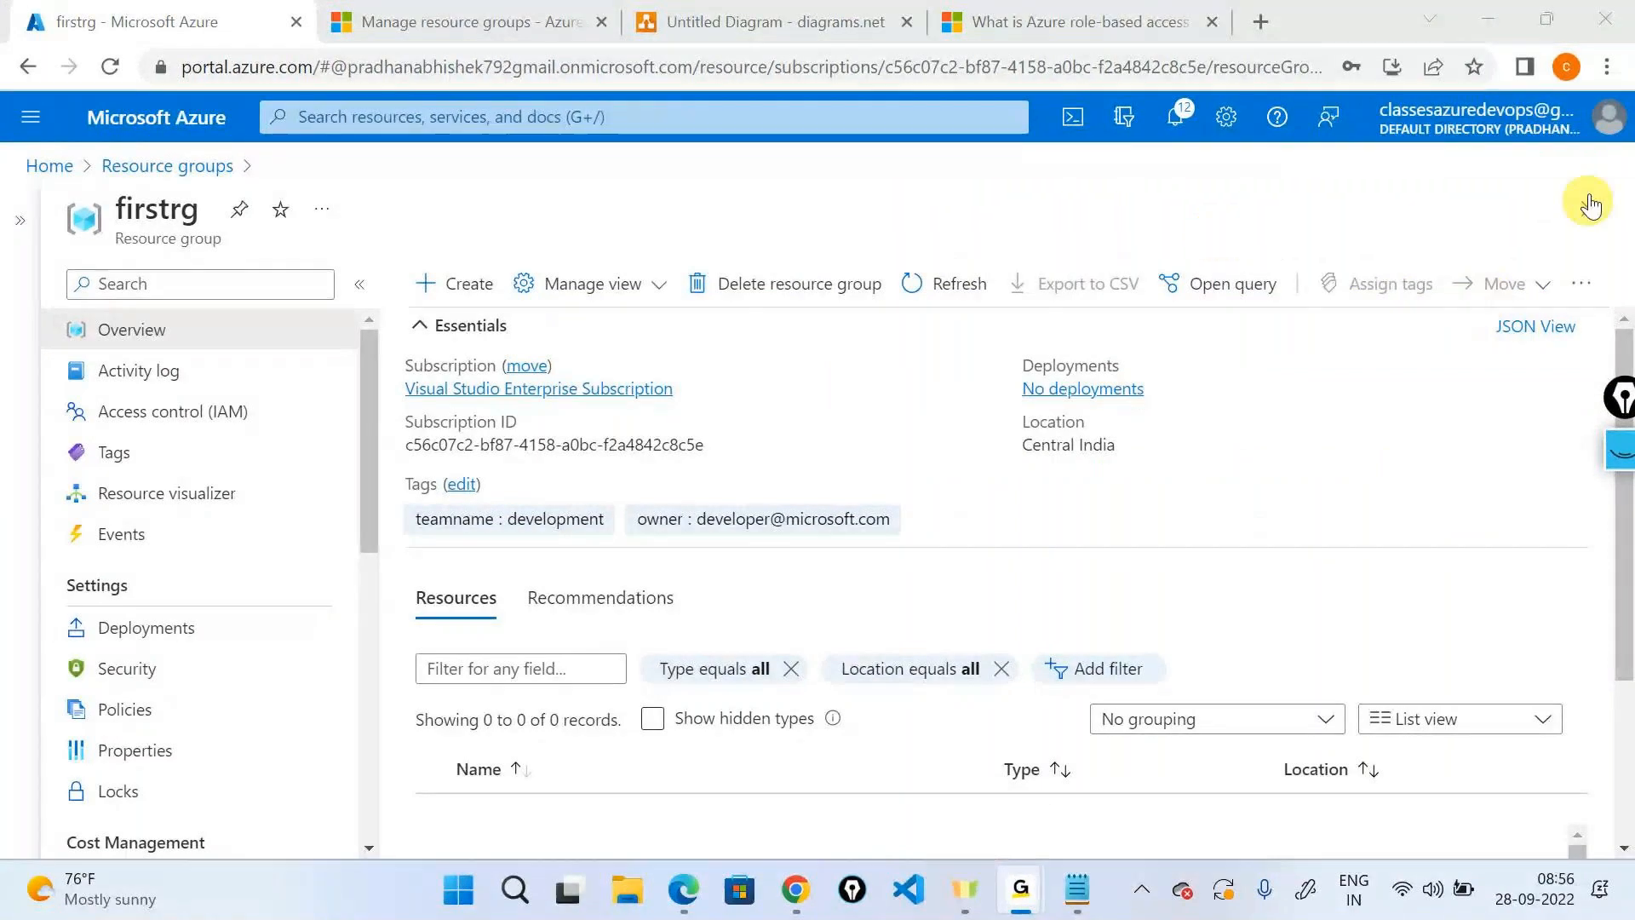
Go back through the Resource groups list to the Azure portal home page.
left_click(1041, 366)
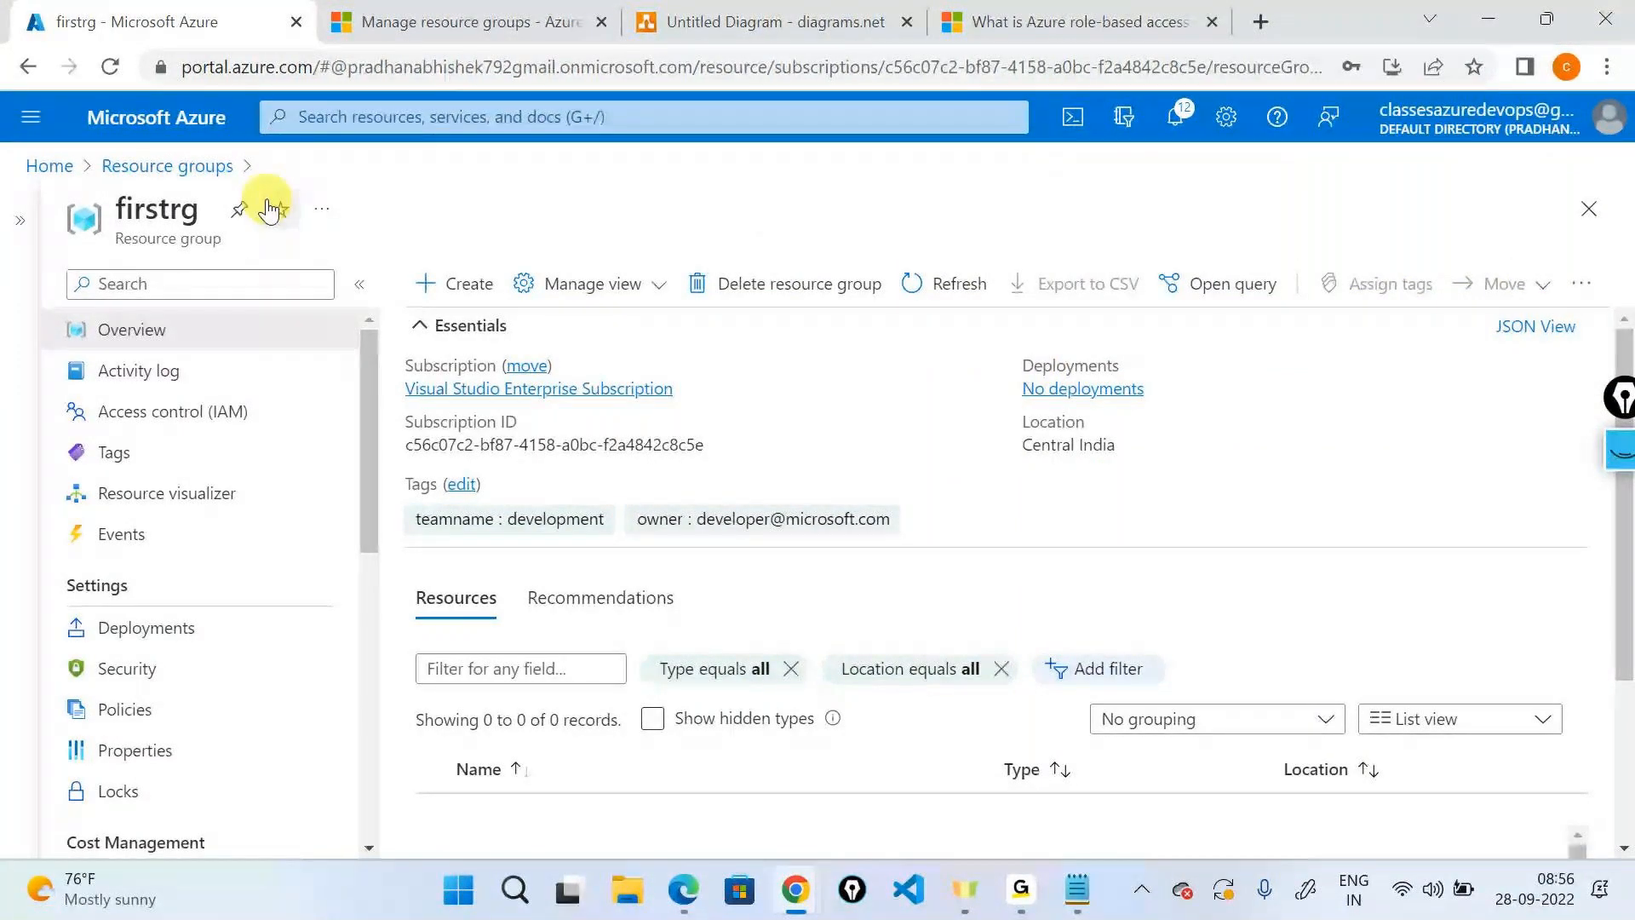
left_click(171, 167)
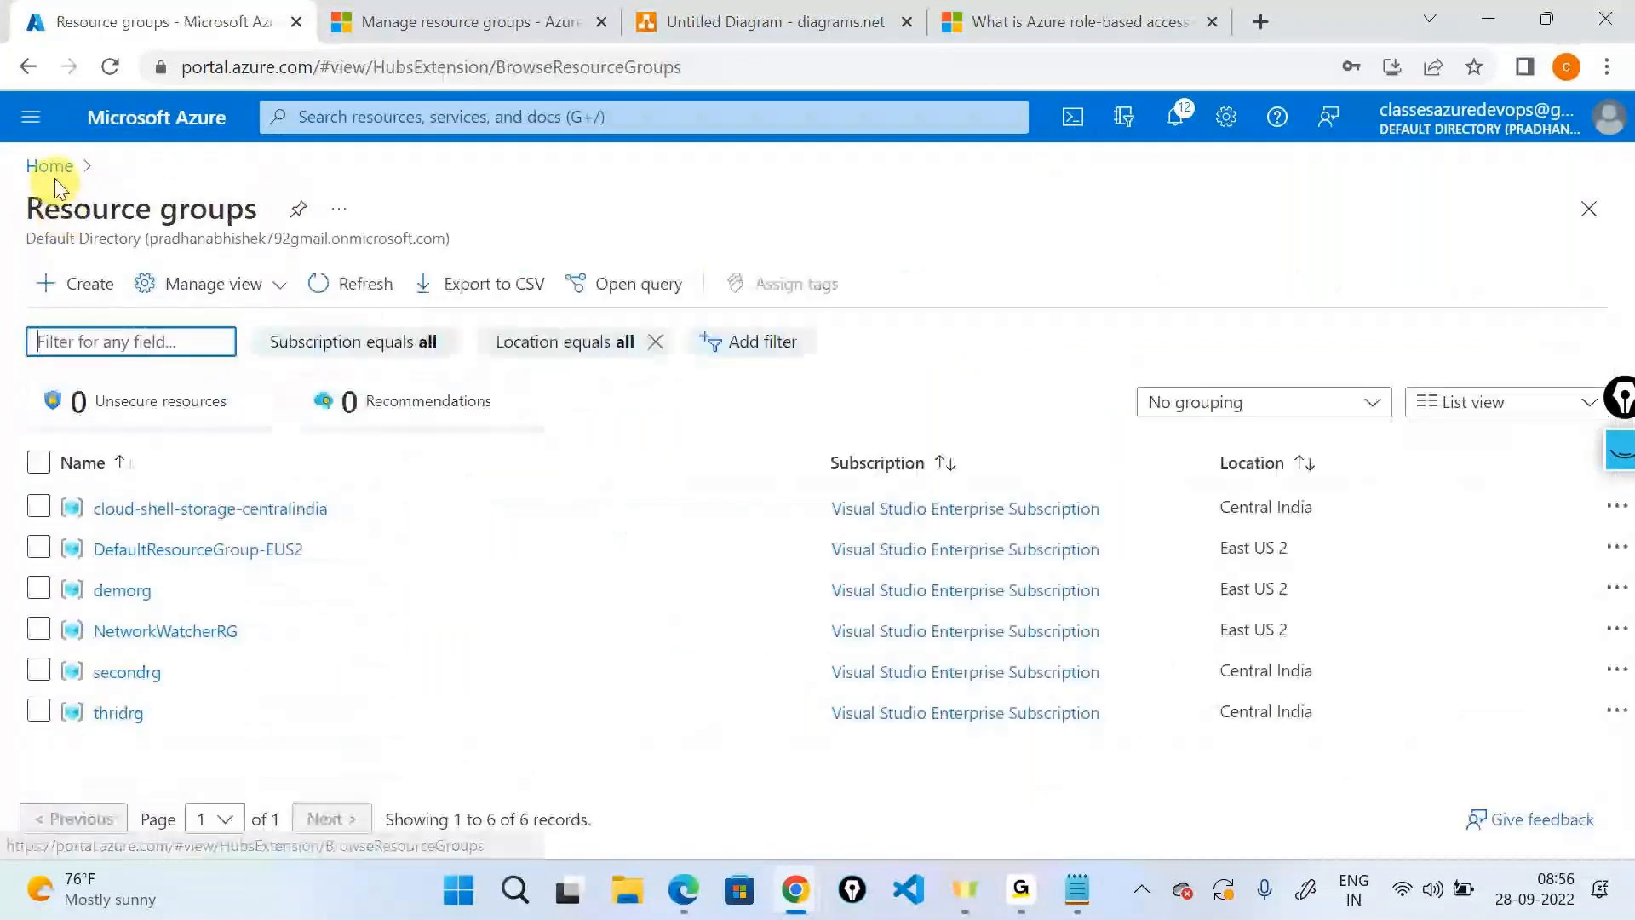
left_click(49, 167)
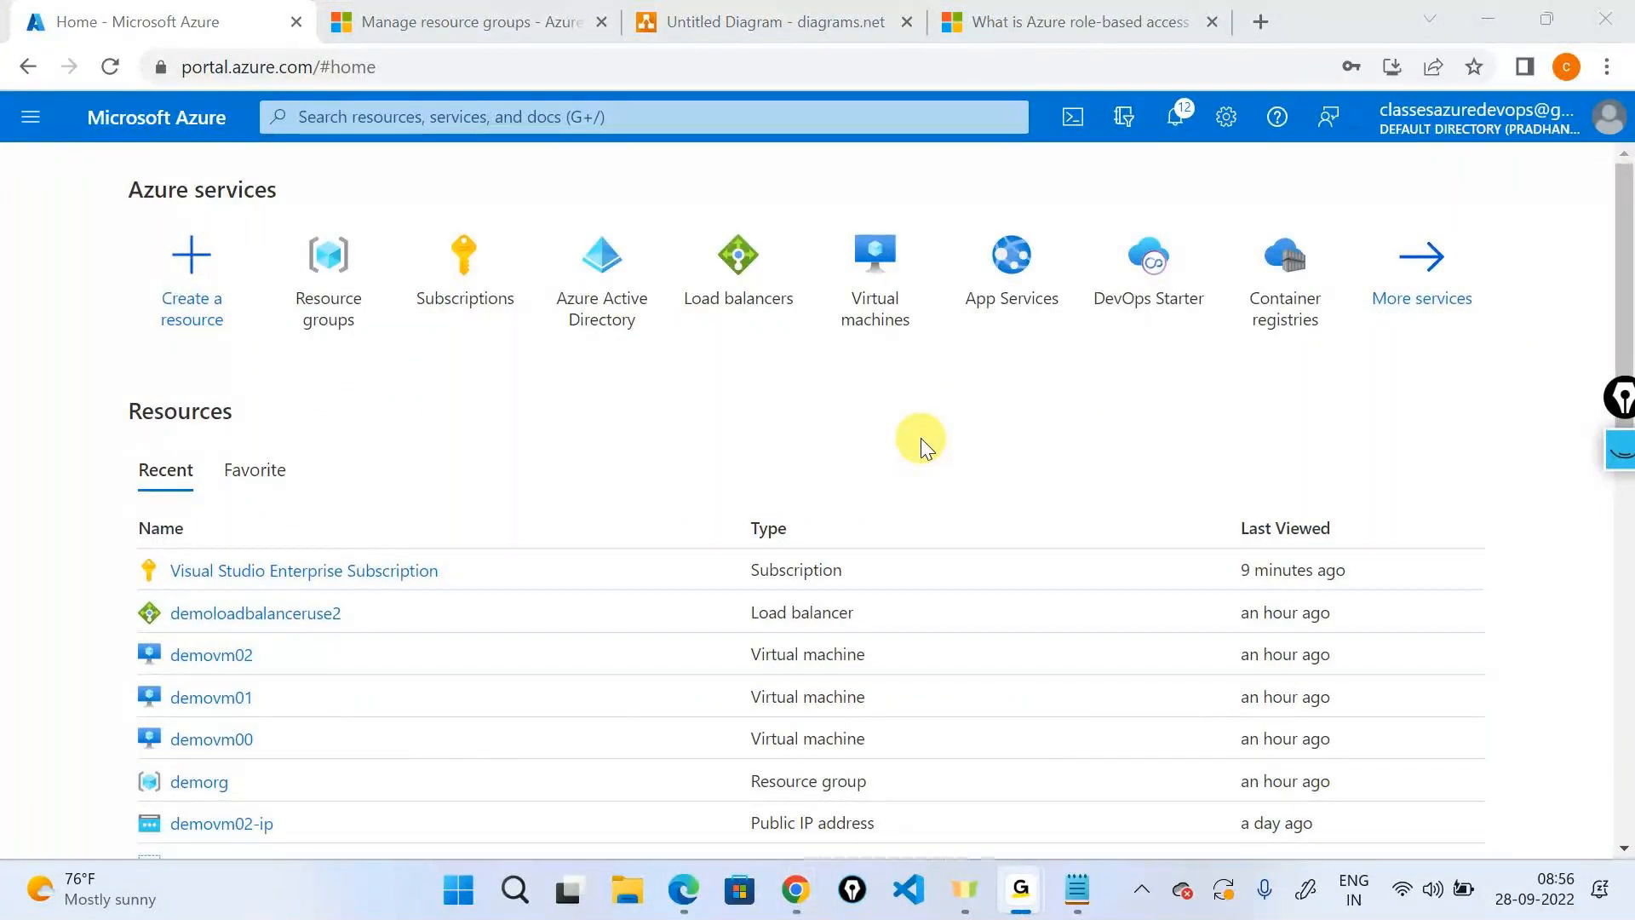
Bring the GoTo meeting window forward, then minimise it to return to the browser.
left_click(1090, 364)
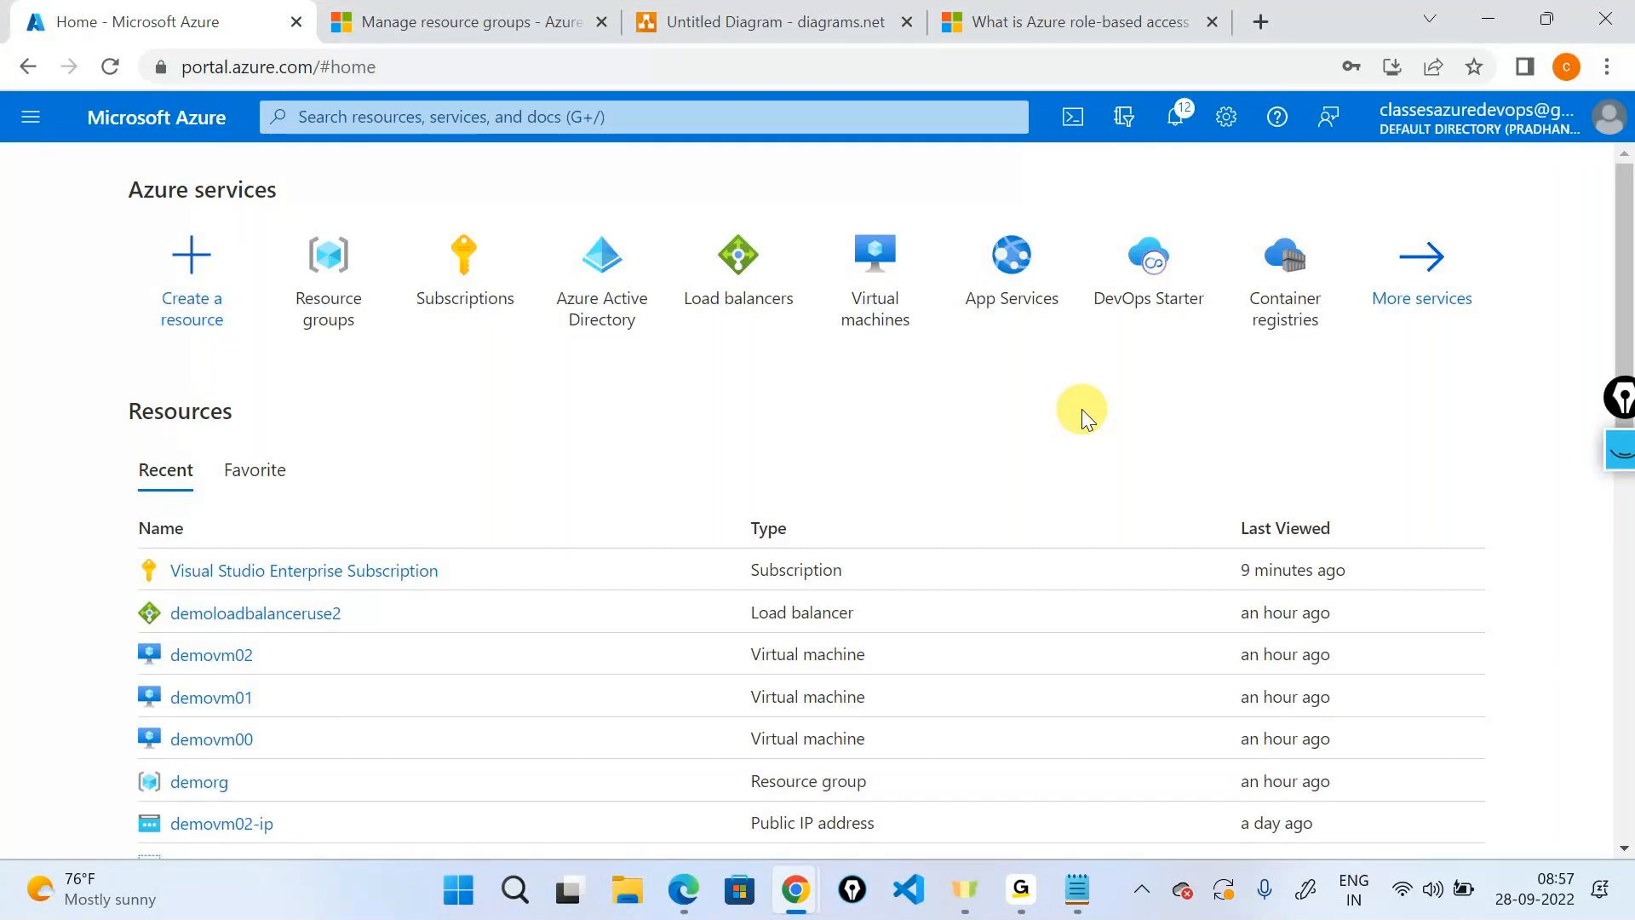
left_click(1037, 886)
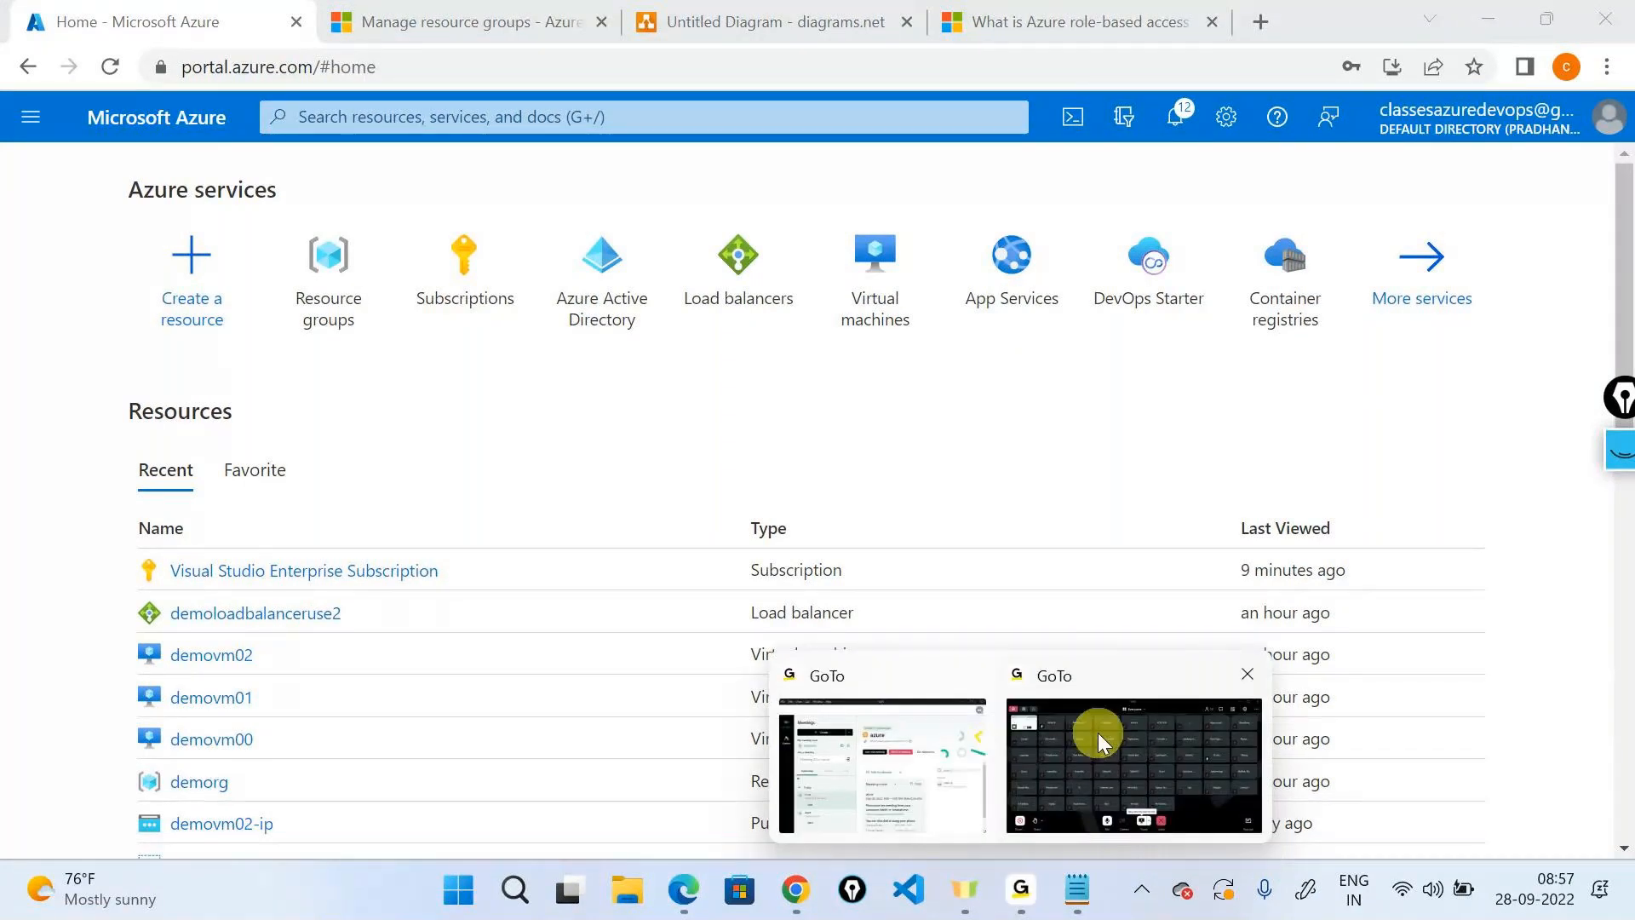
left_click(1096, 732)
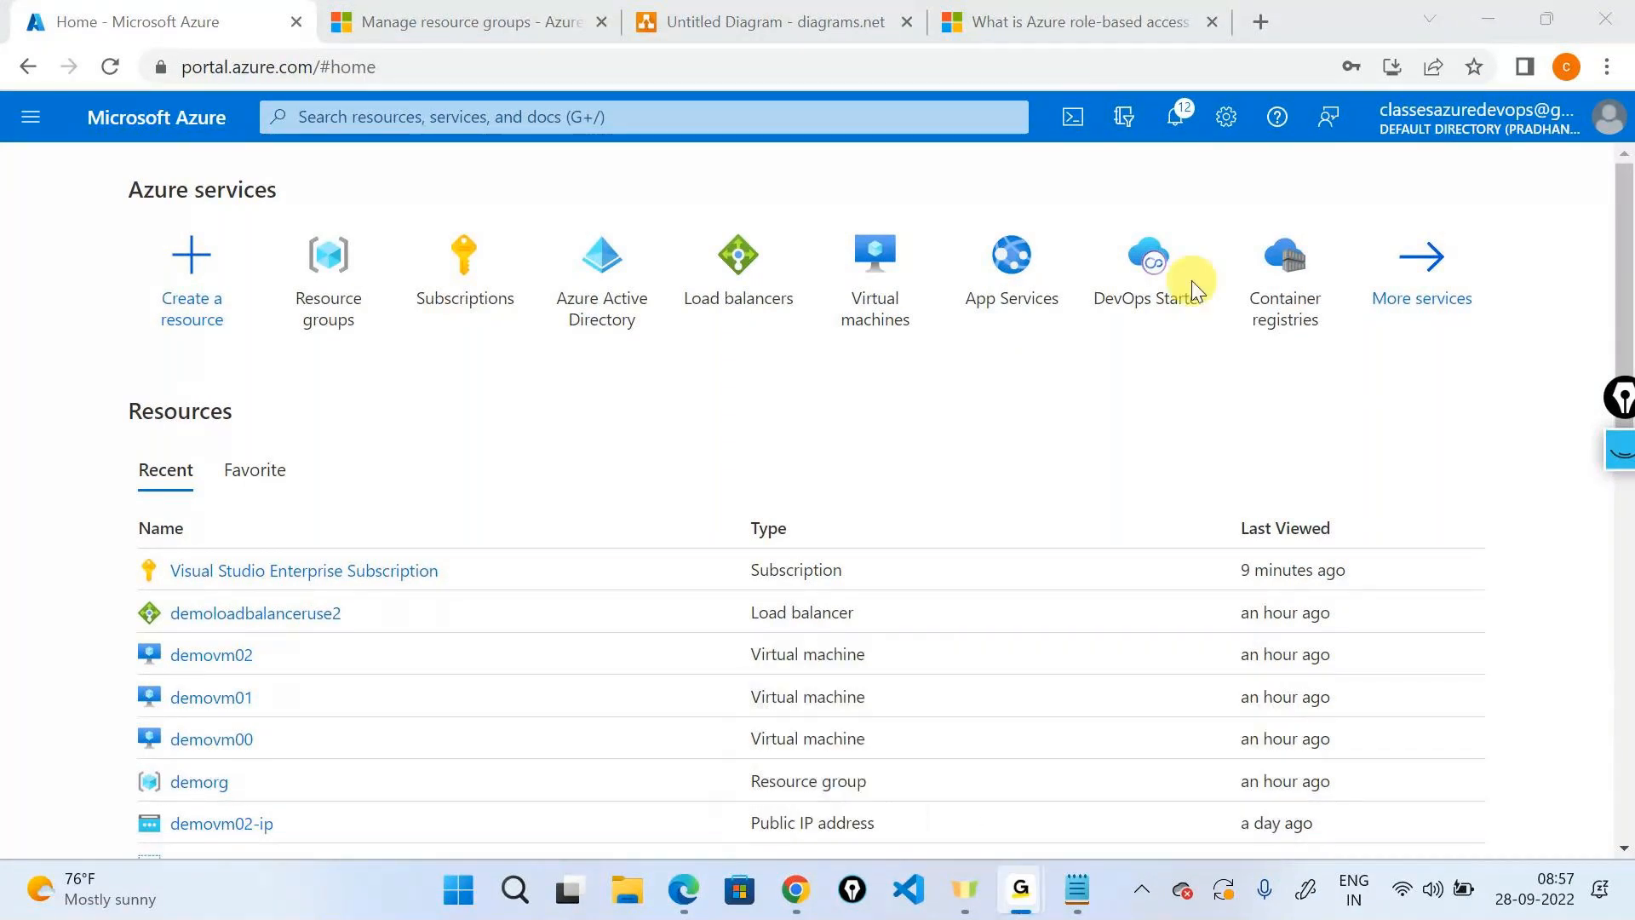
left_click(1474, 14)
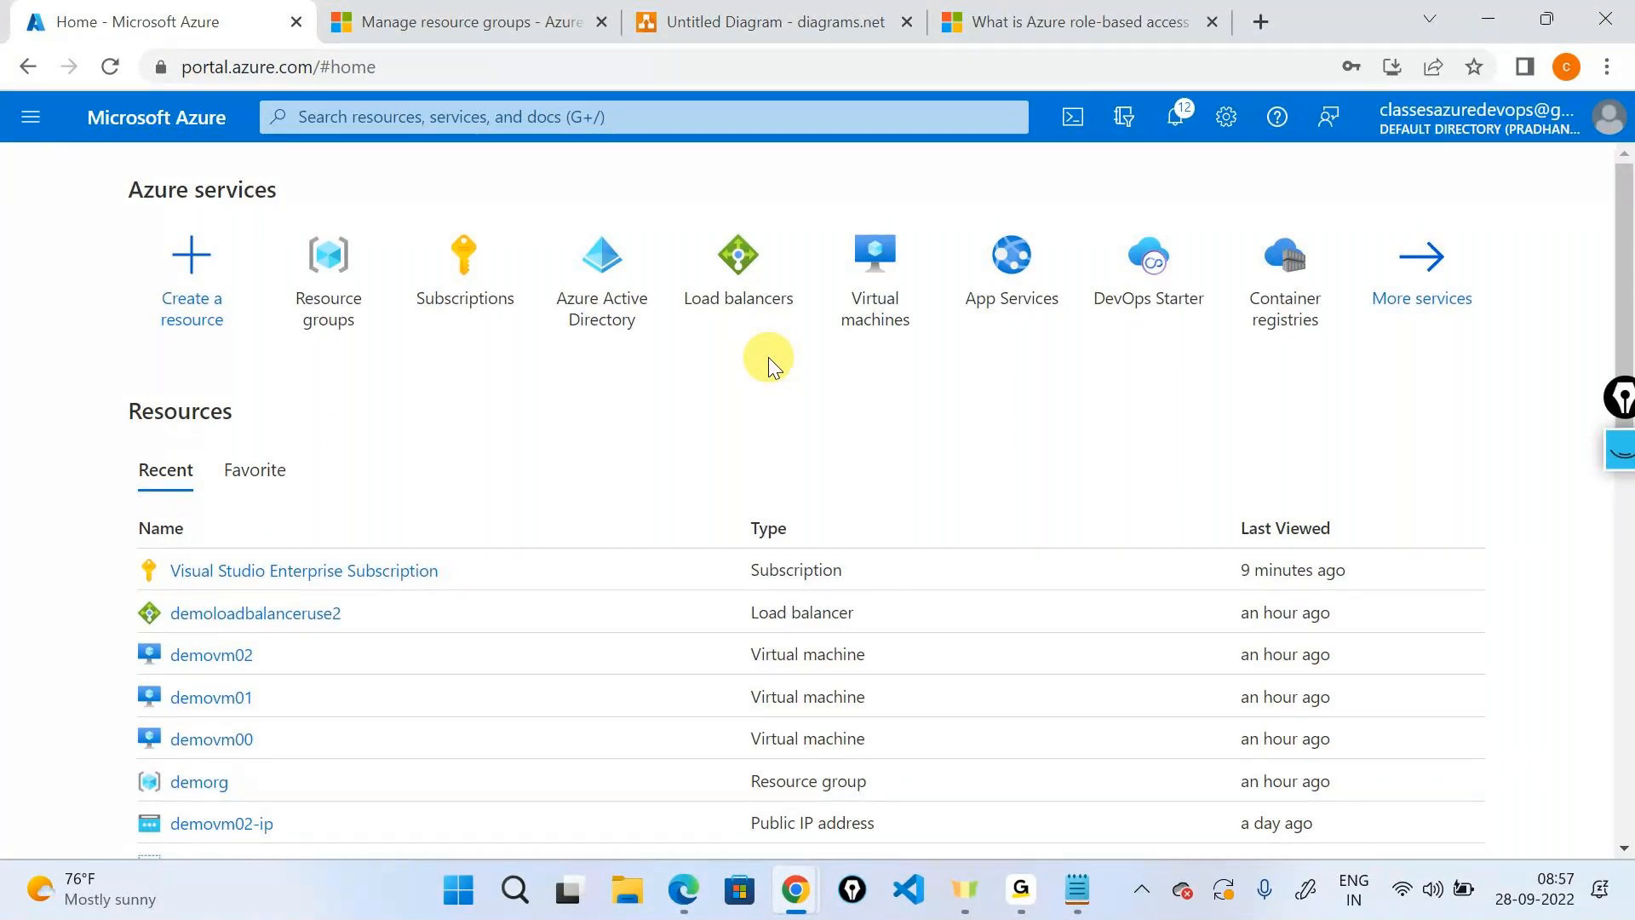
Open secondrg from Resource groups at full width and start moving its resources to another subscription.
left_click(328, 281)
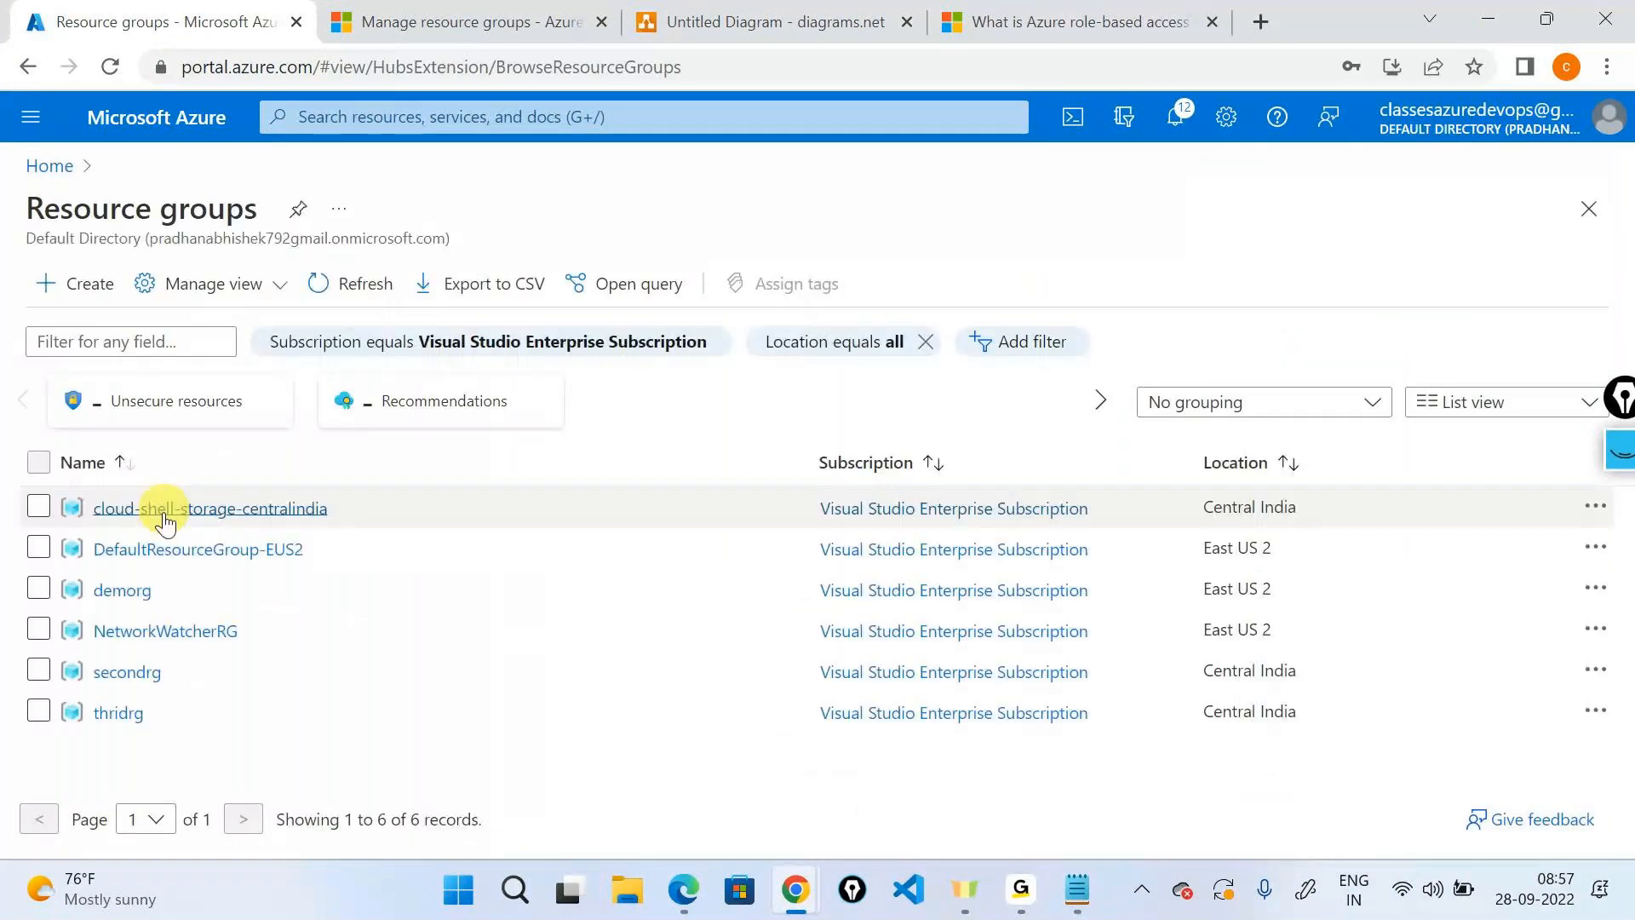
left_click(128, 670)
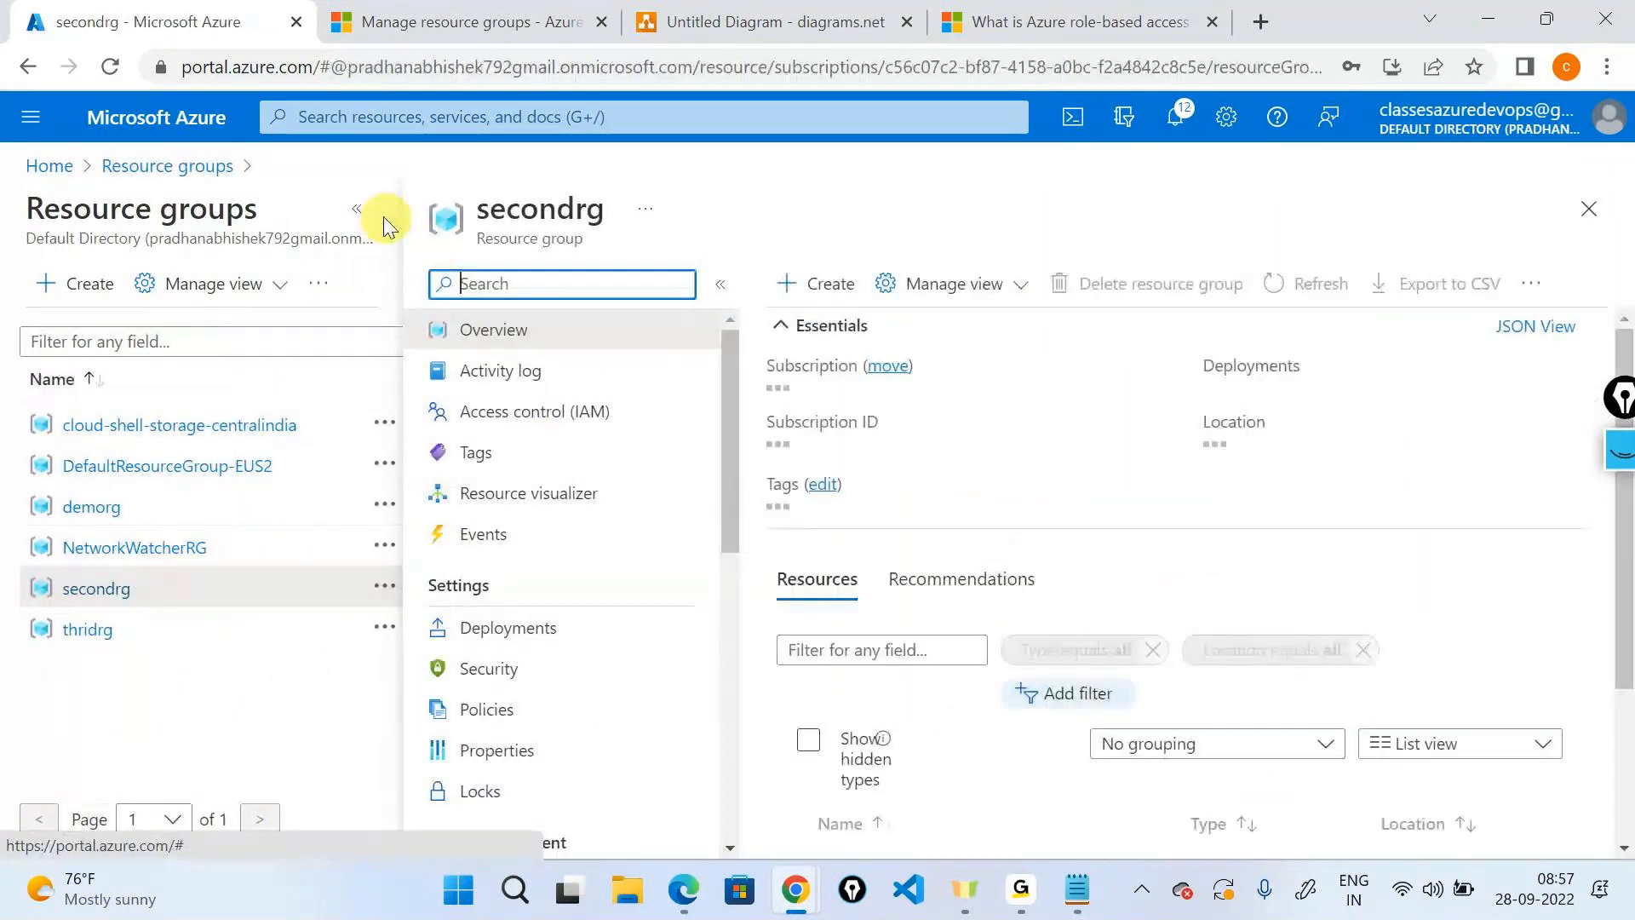
left_click(357, 210)
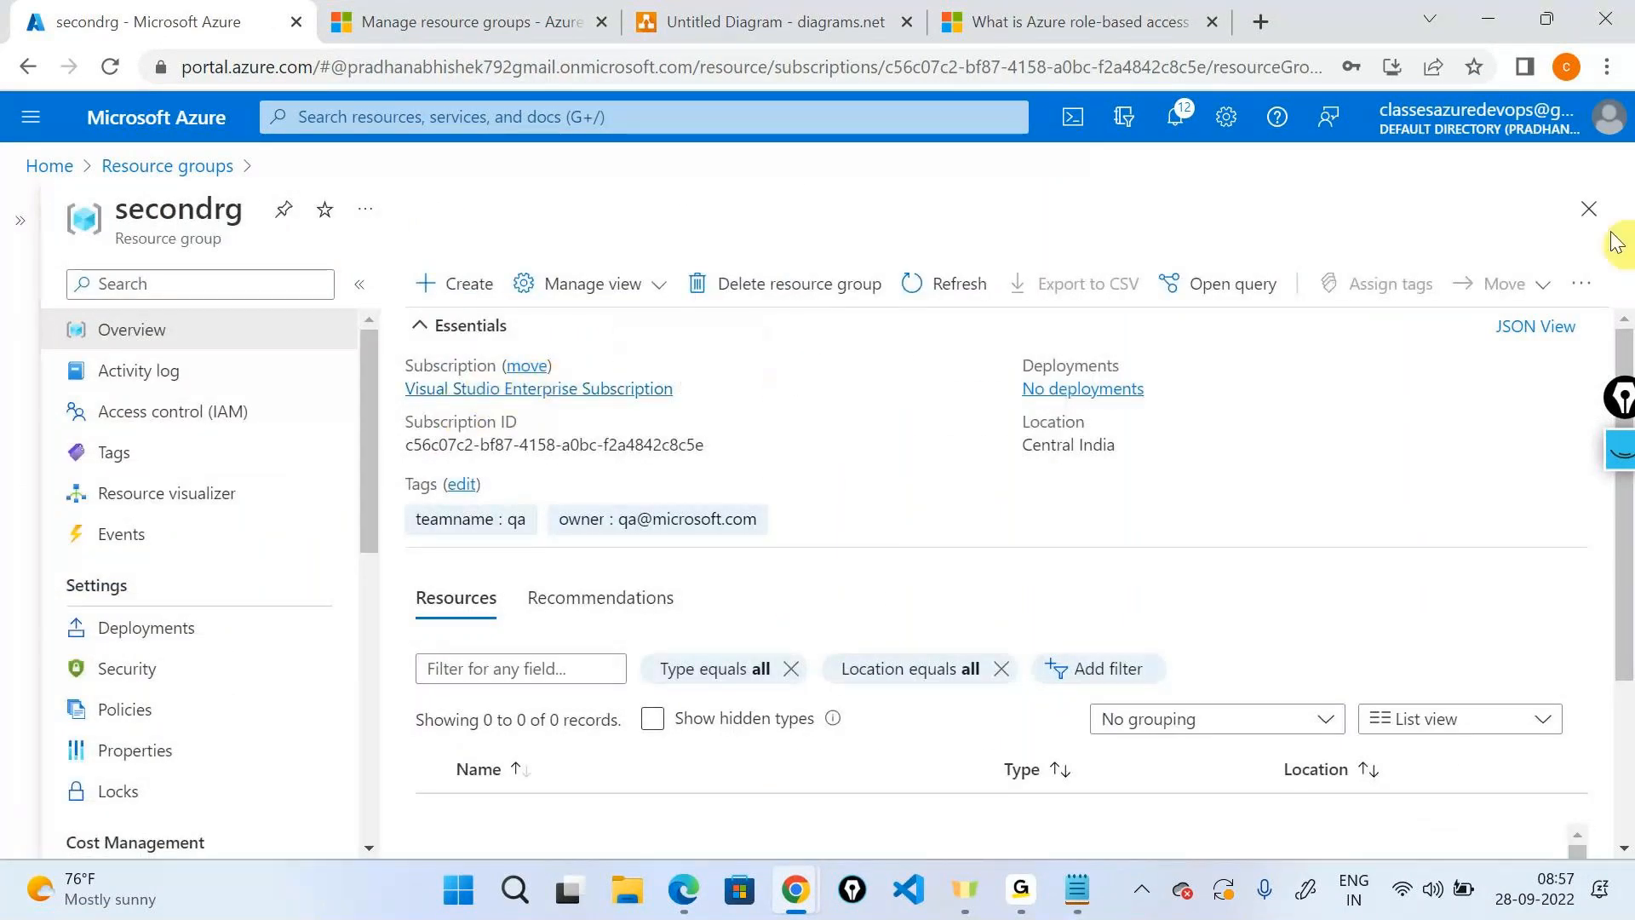
scroll(1112, 431, "down", 1)
scroll(937, 417, "up", 1)
left_click(526, 366)
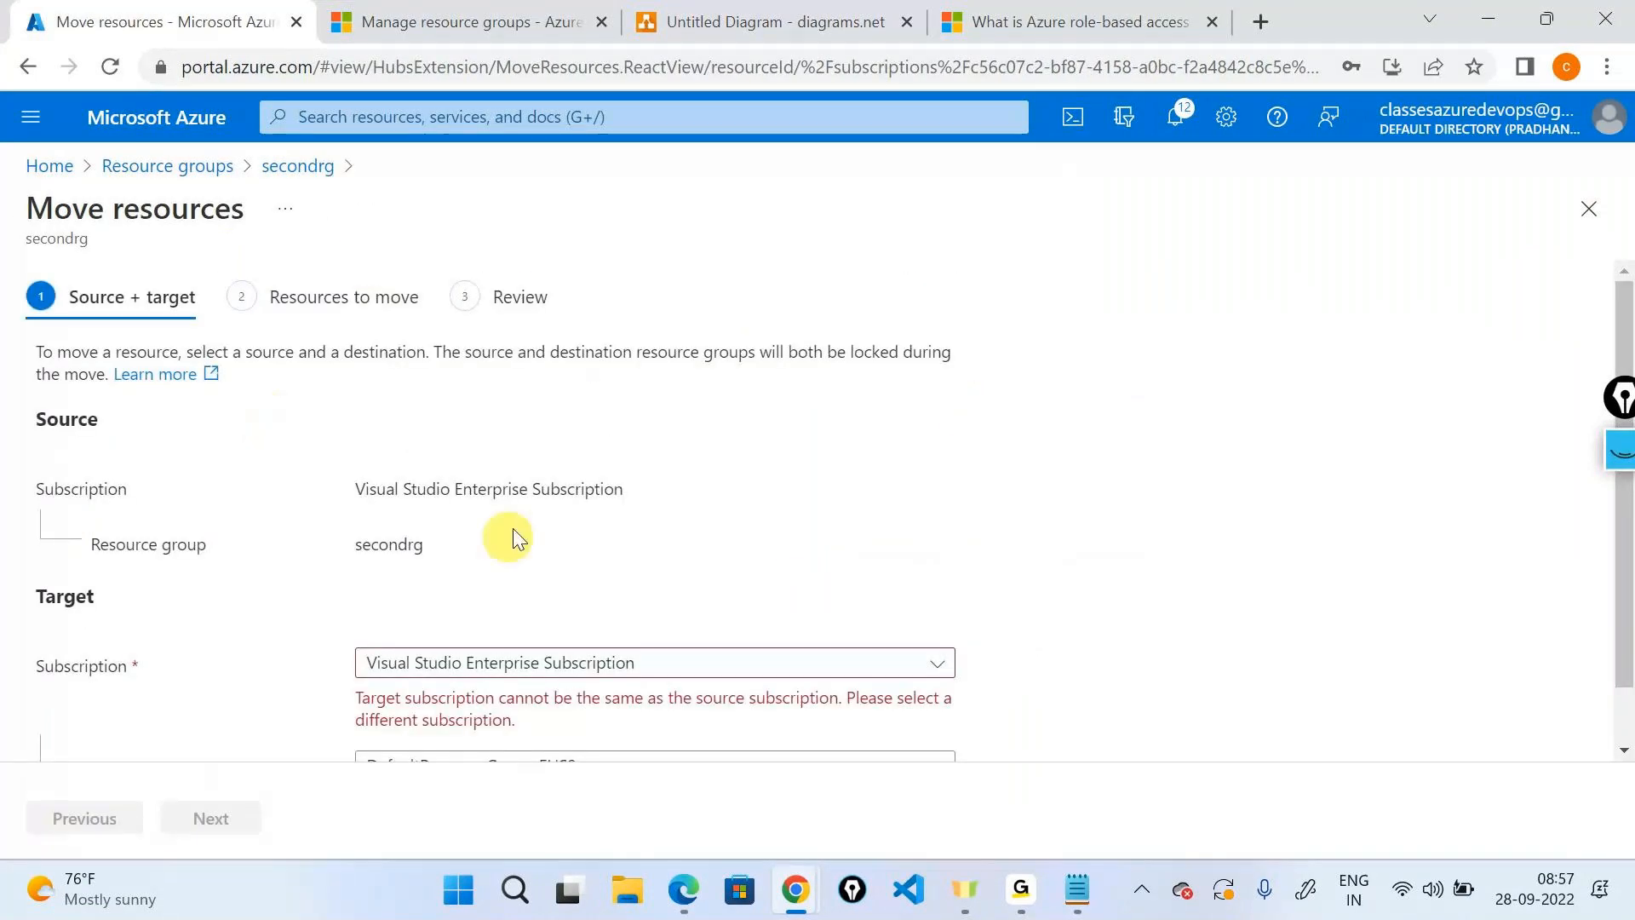
scroll(536, 545, "down", 1)
Choose another target subscription, then highlight secondrg's name and location and return to Resource groups.
left_click(558, 597)
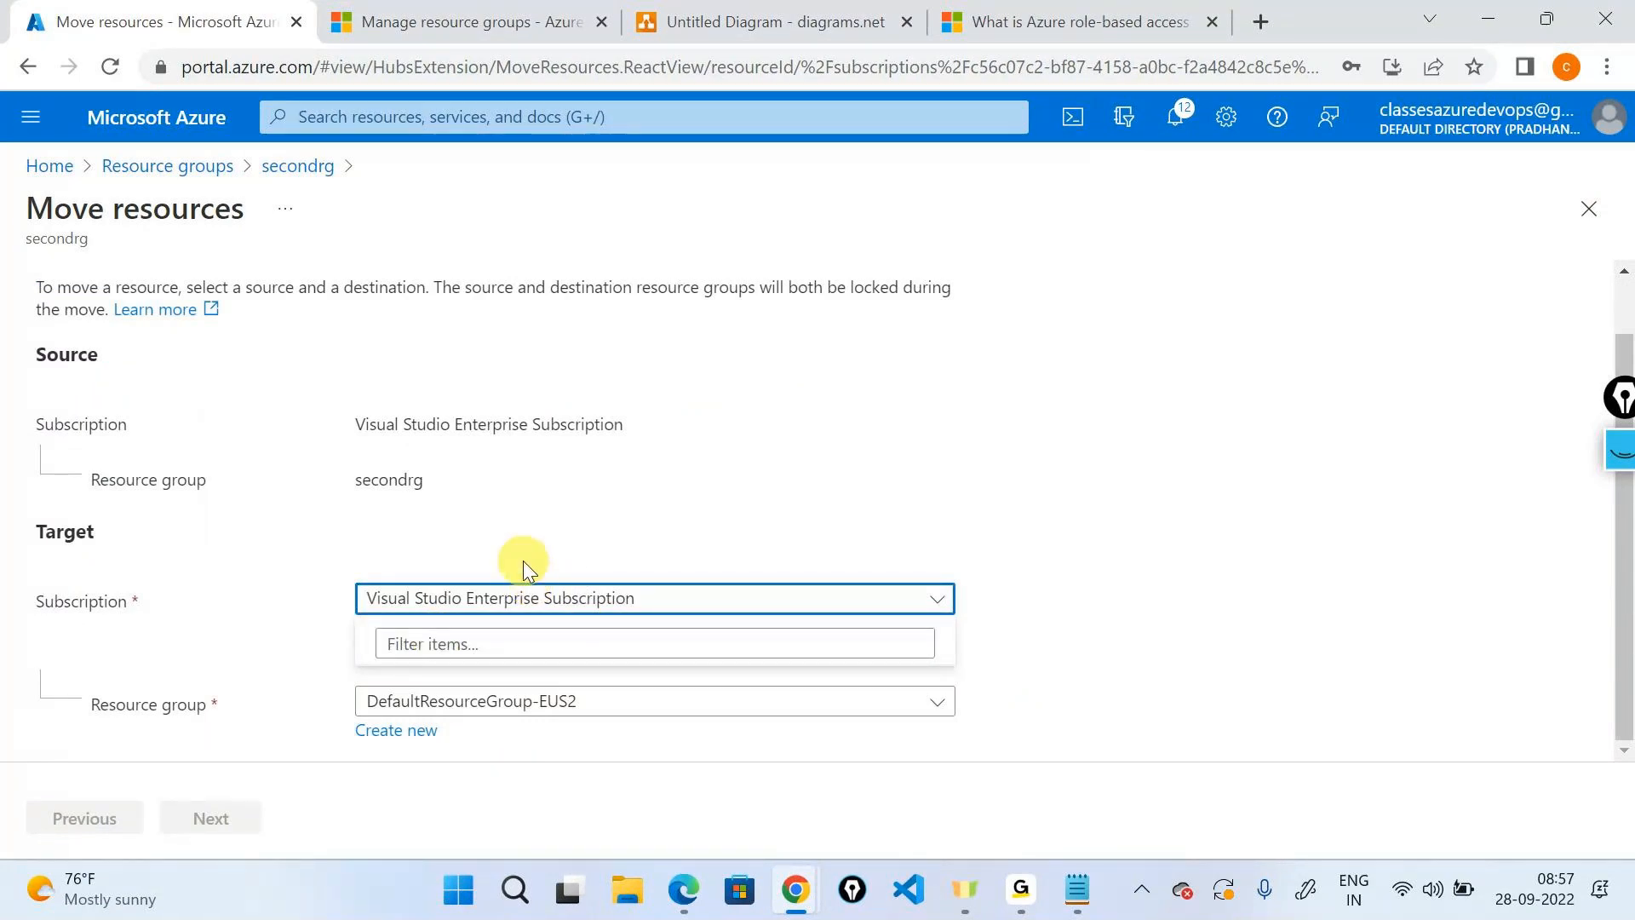
left_click(305, 168)
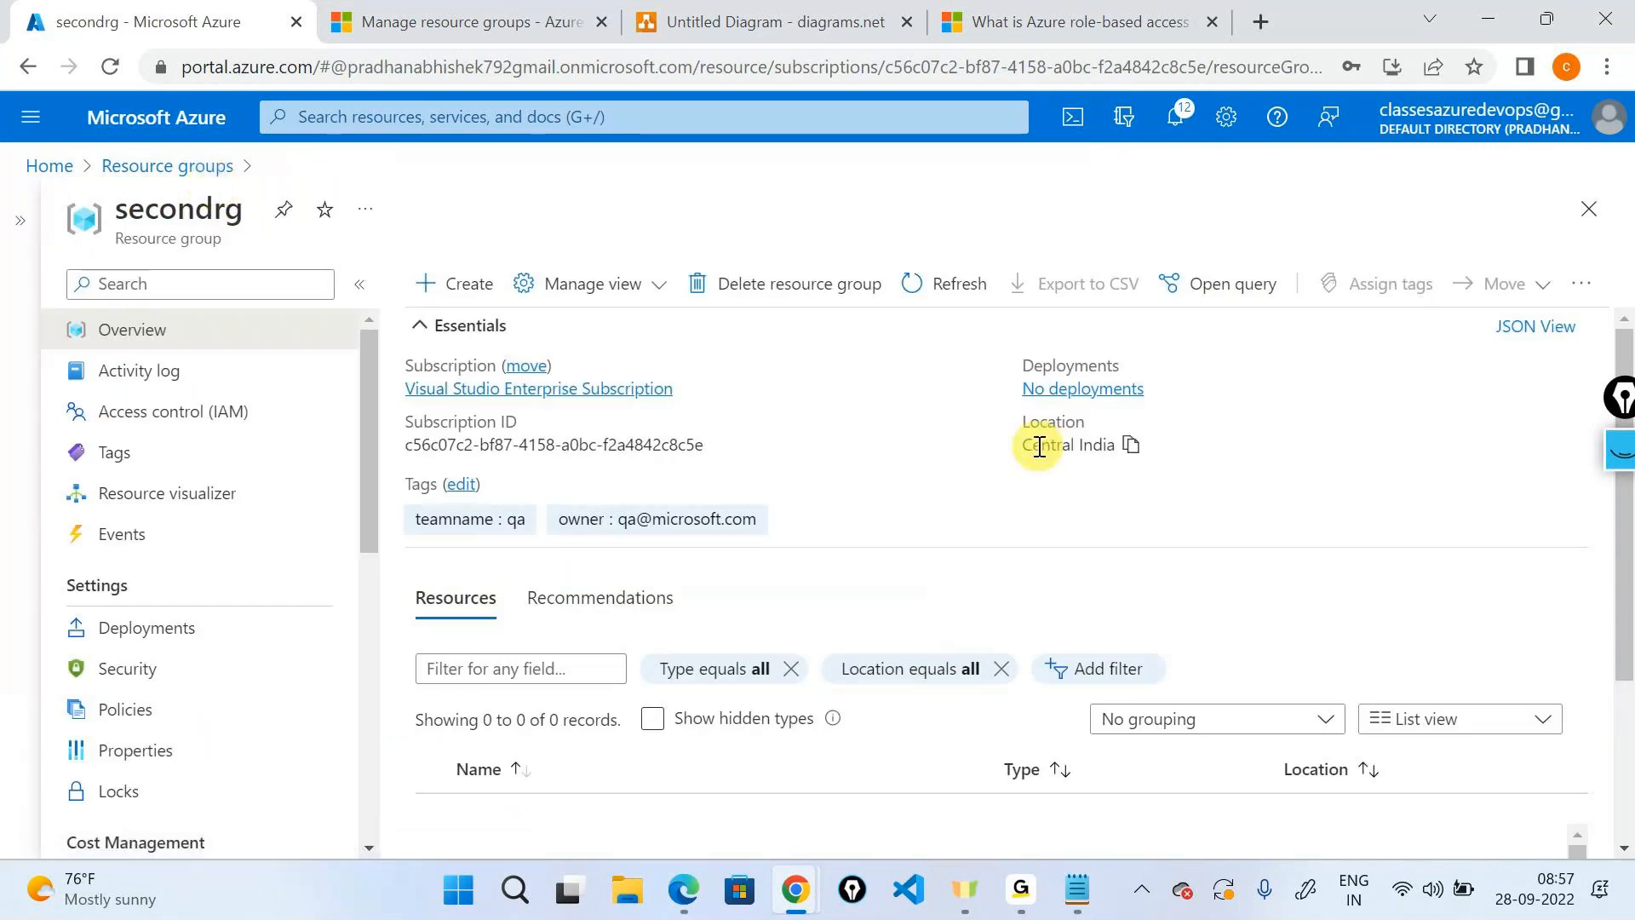
left_click_drag(1041, 444, 1115, 446)
double_click(189, 212)
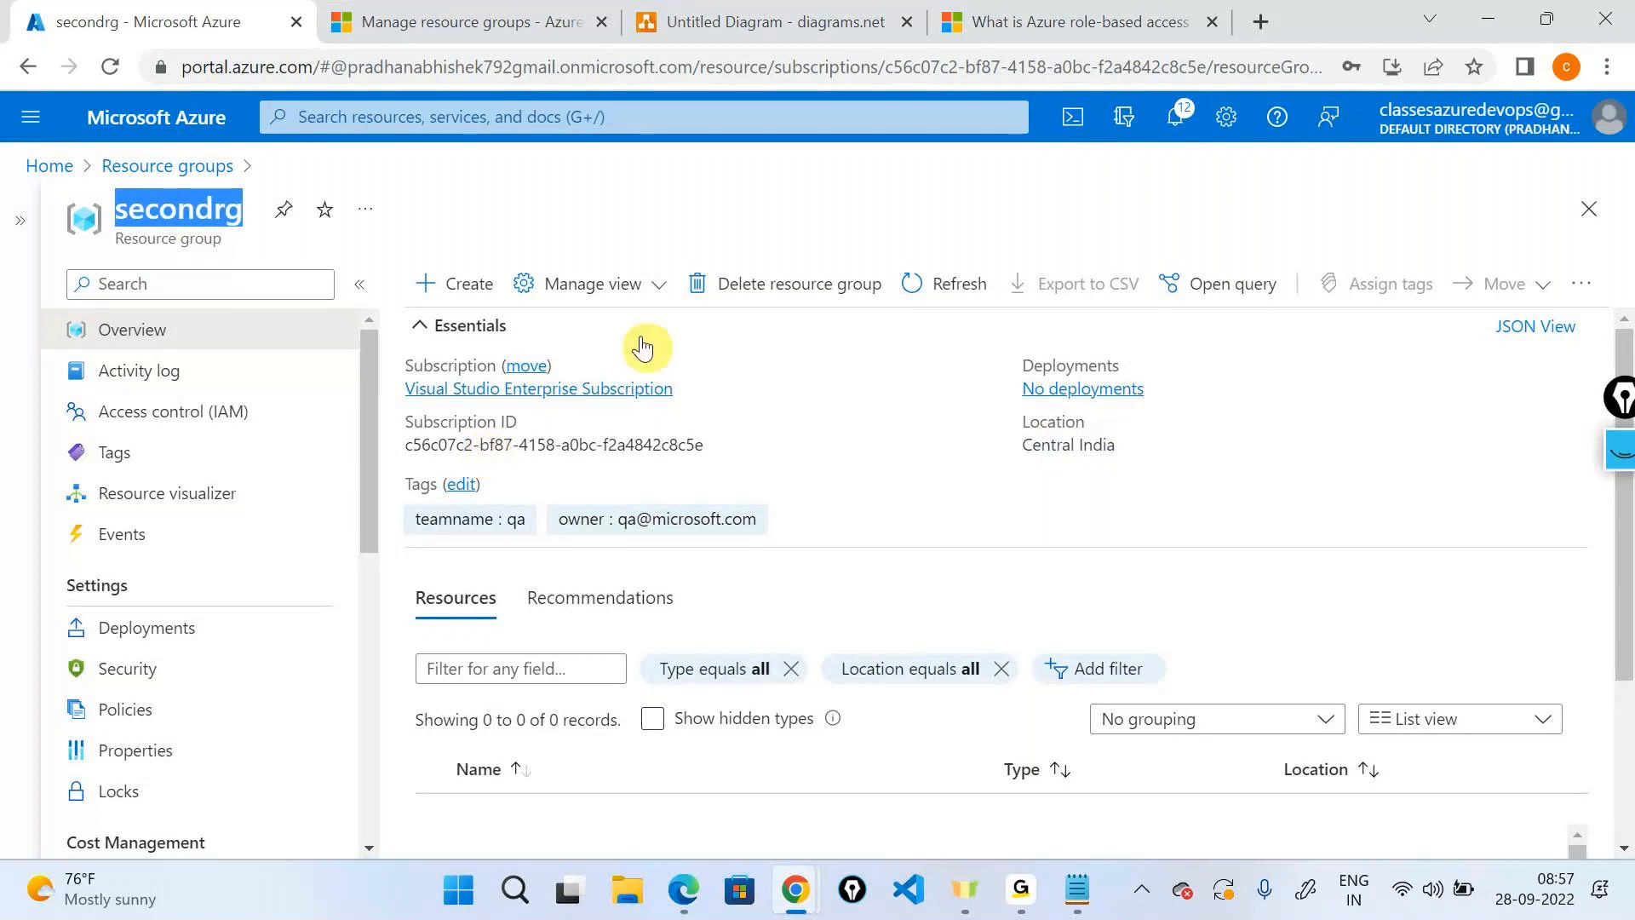
left_click(167, 165)
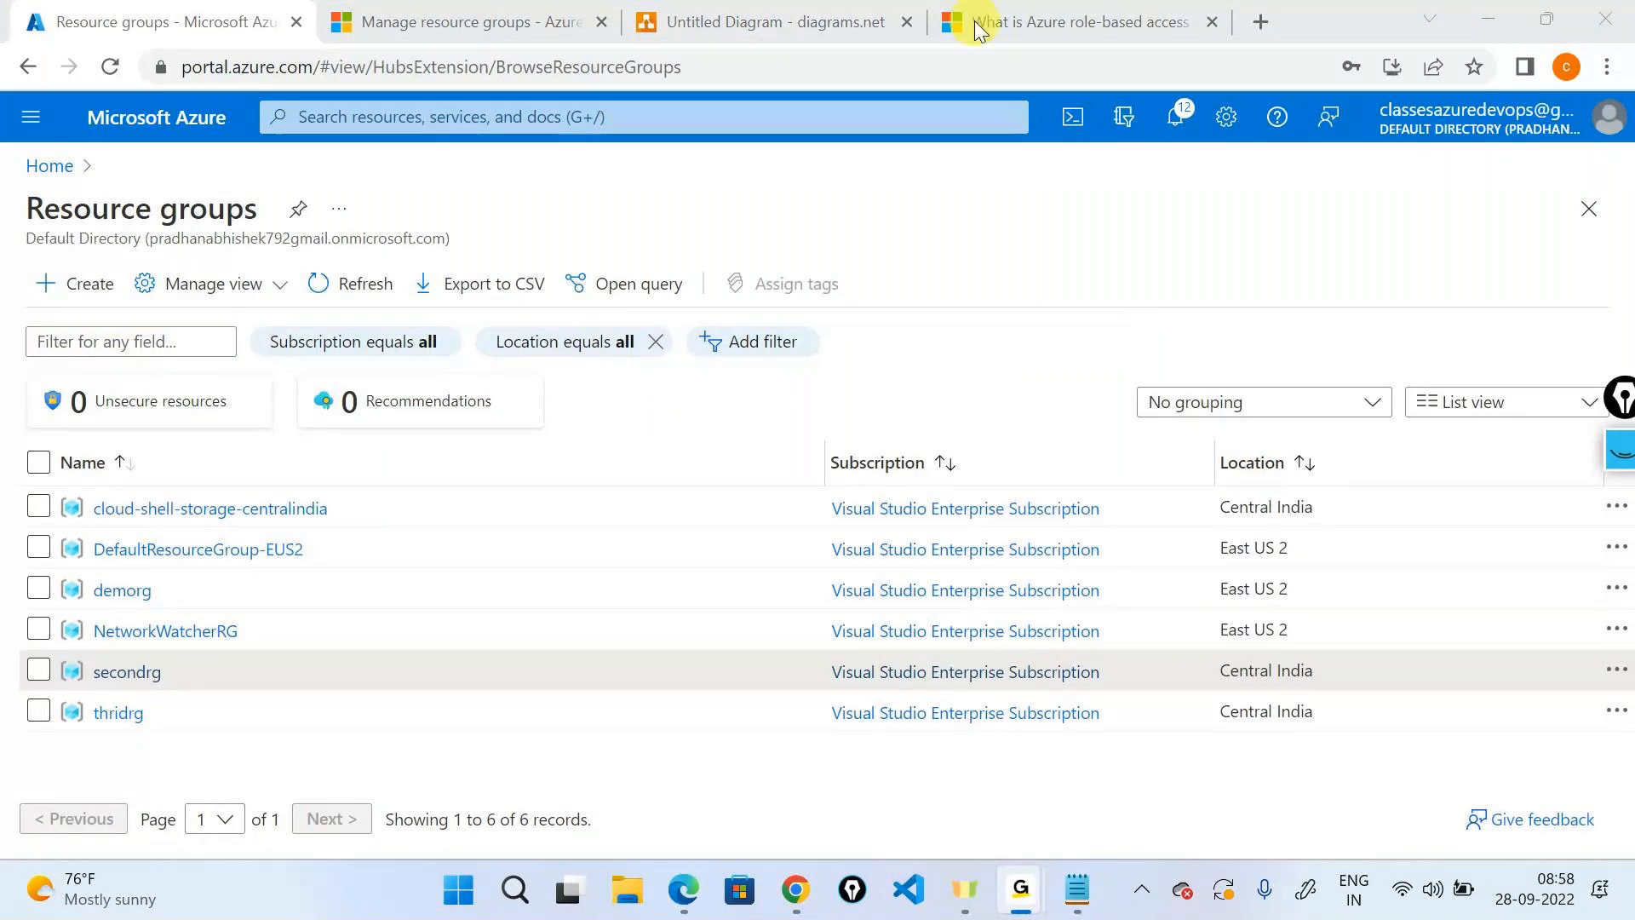
left_click(1030, 157)
triple_click(1239, 660)
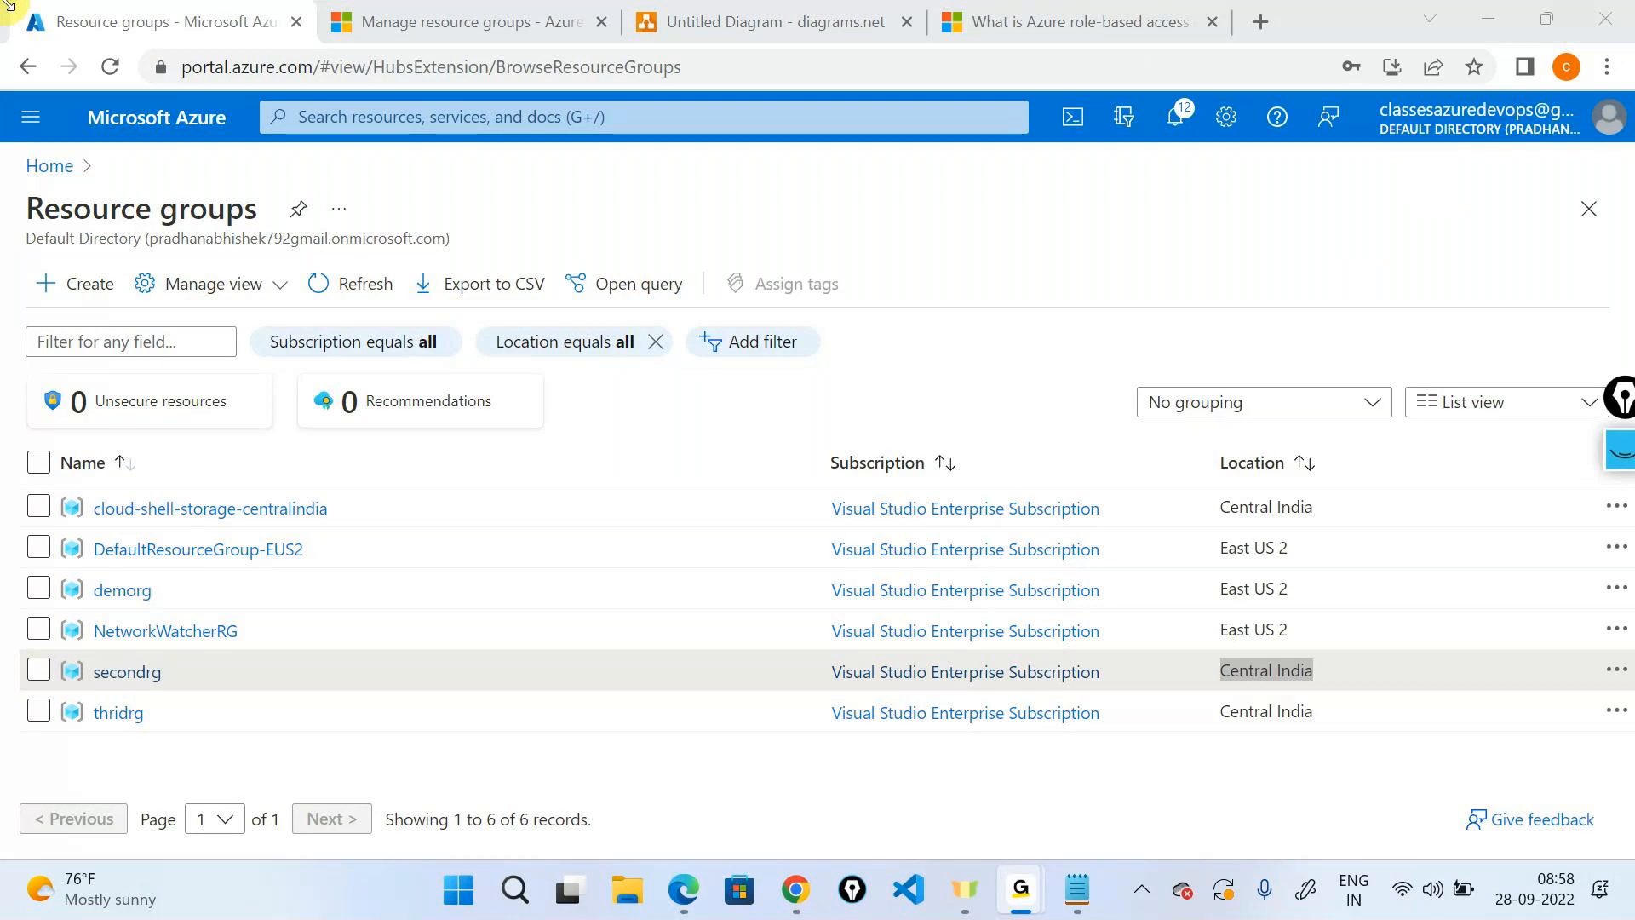
left_click(1492, 27)
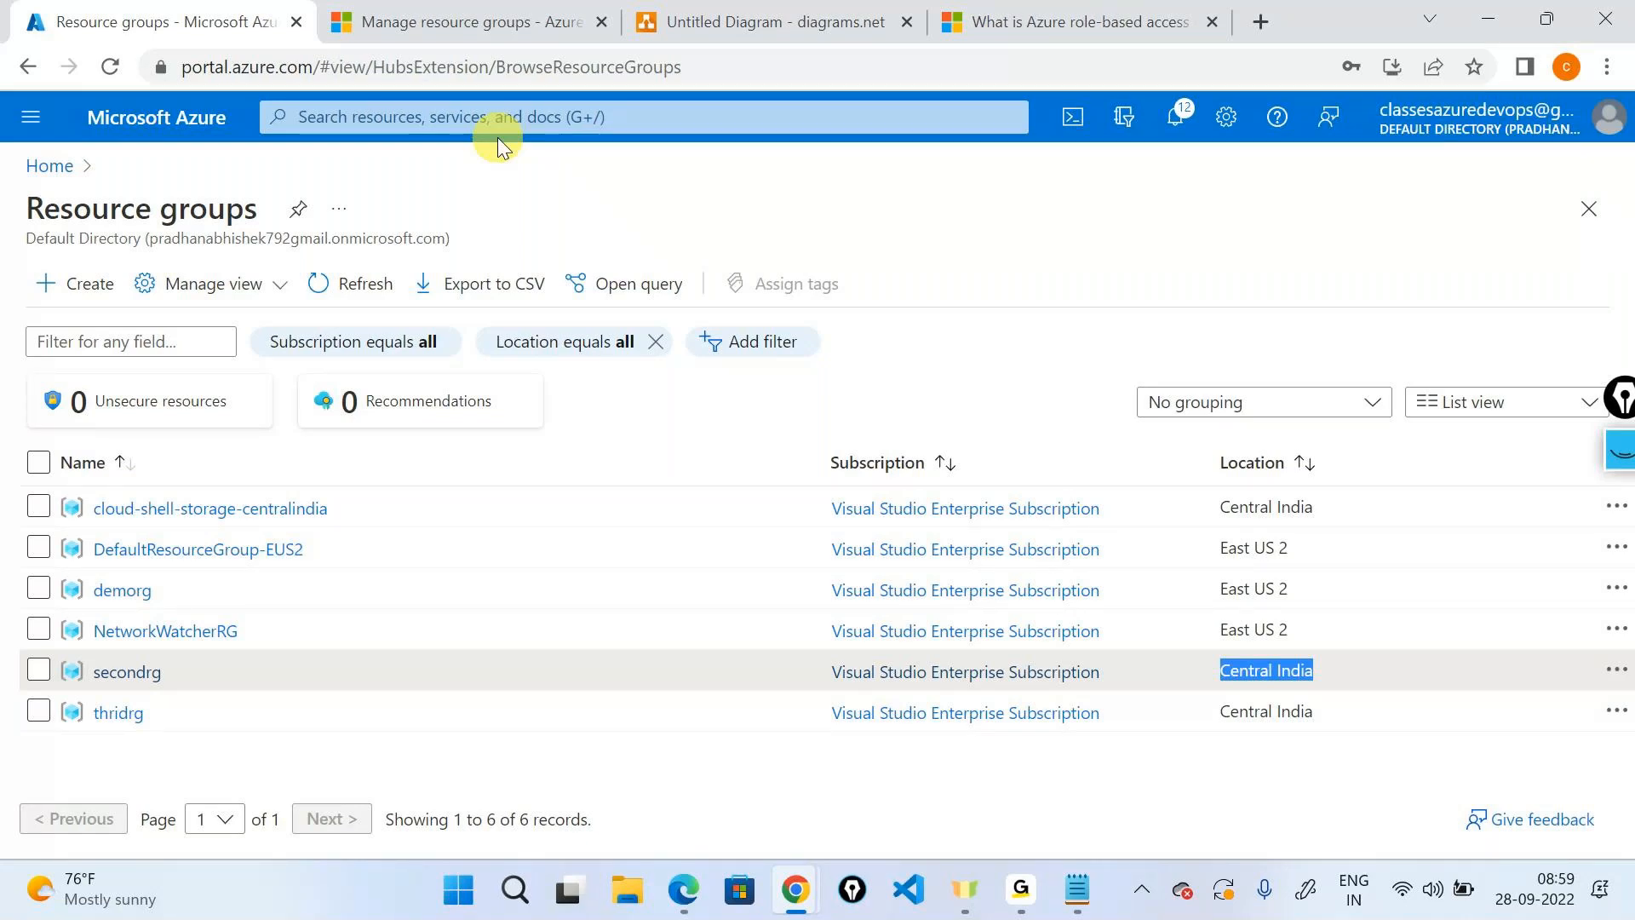
left_click(766, 21)
scroll(974, 325, "up", 3)
left_click(974, 324)
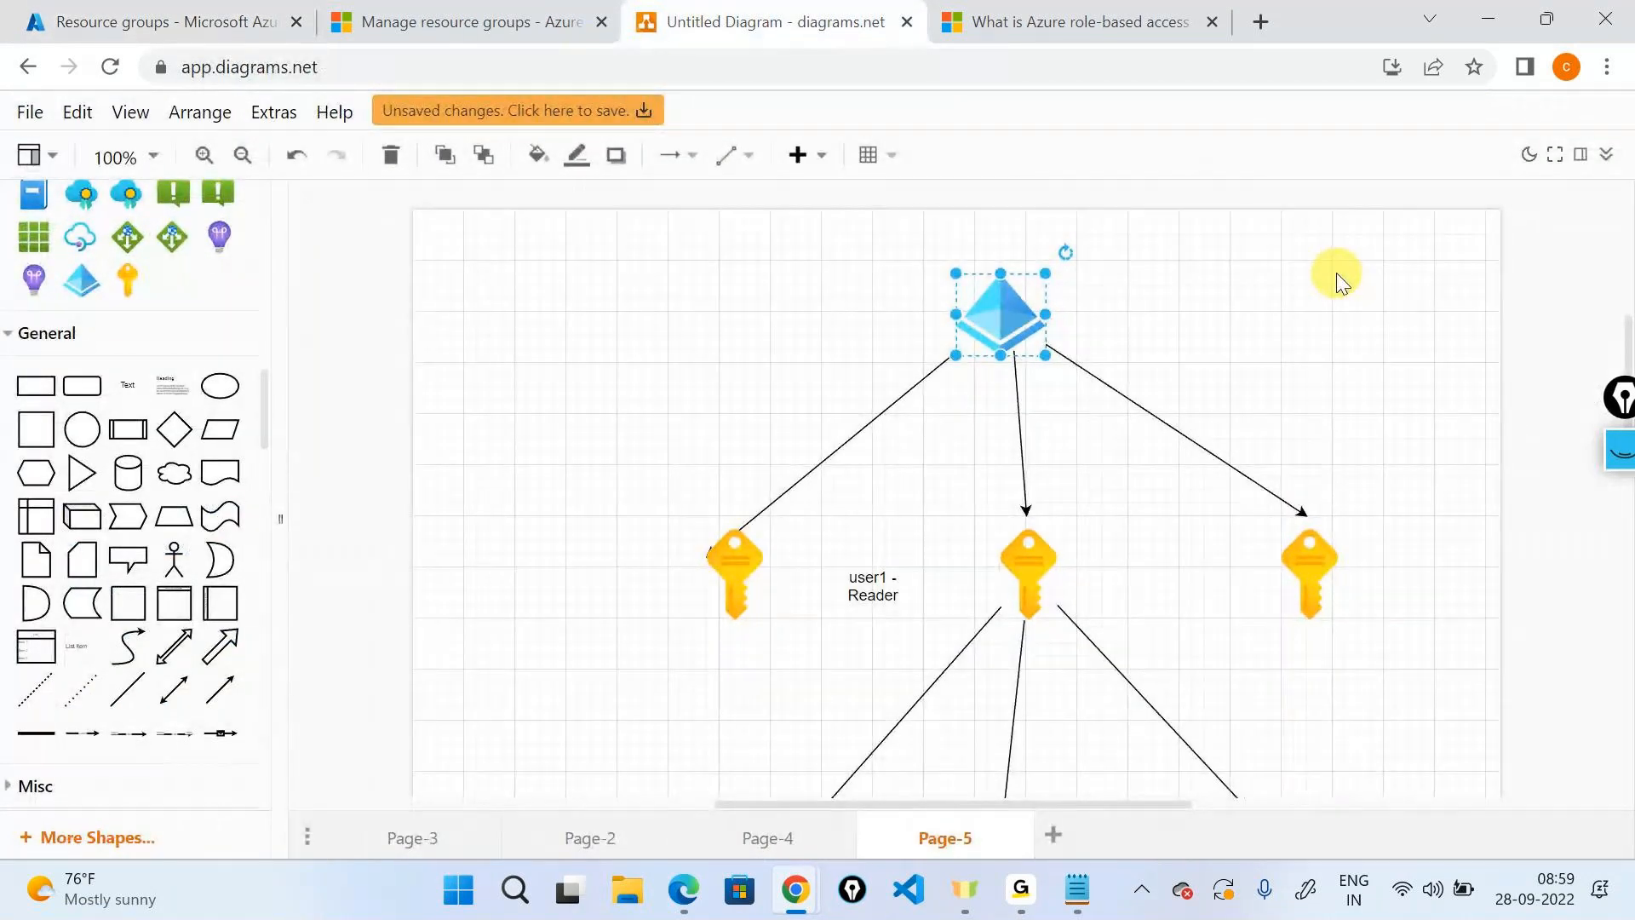
left_click(140, 19)
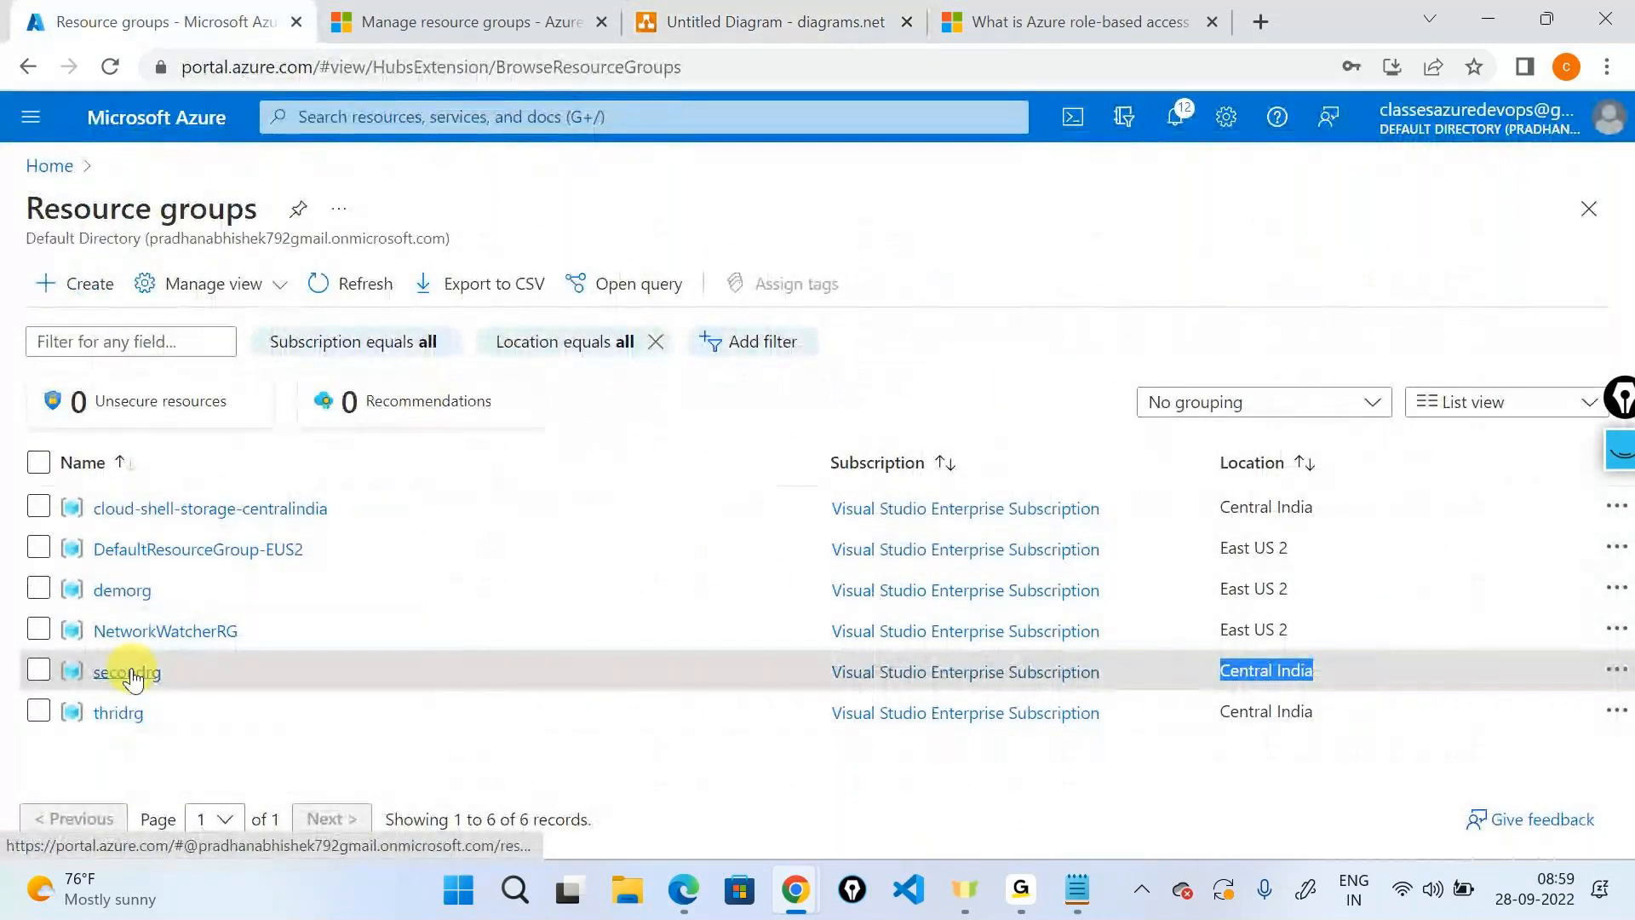
Open Azure Active Directory Users, tick and untick User1, then return to Home.
left_click(49, 166)
left_click(619, 333)
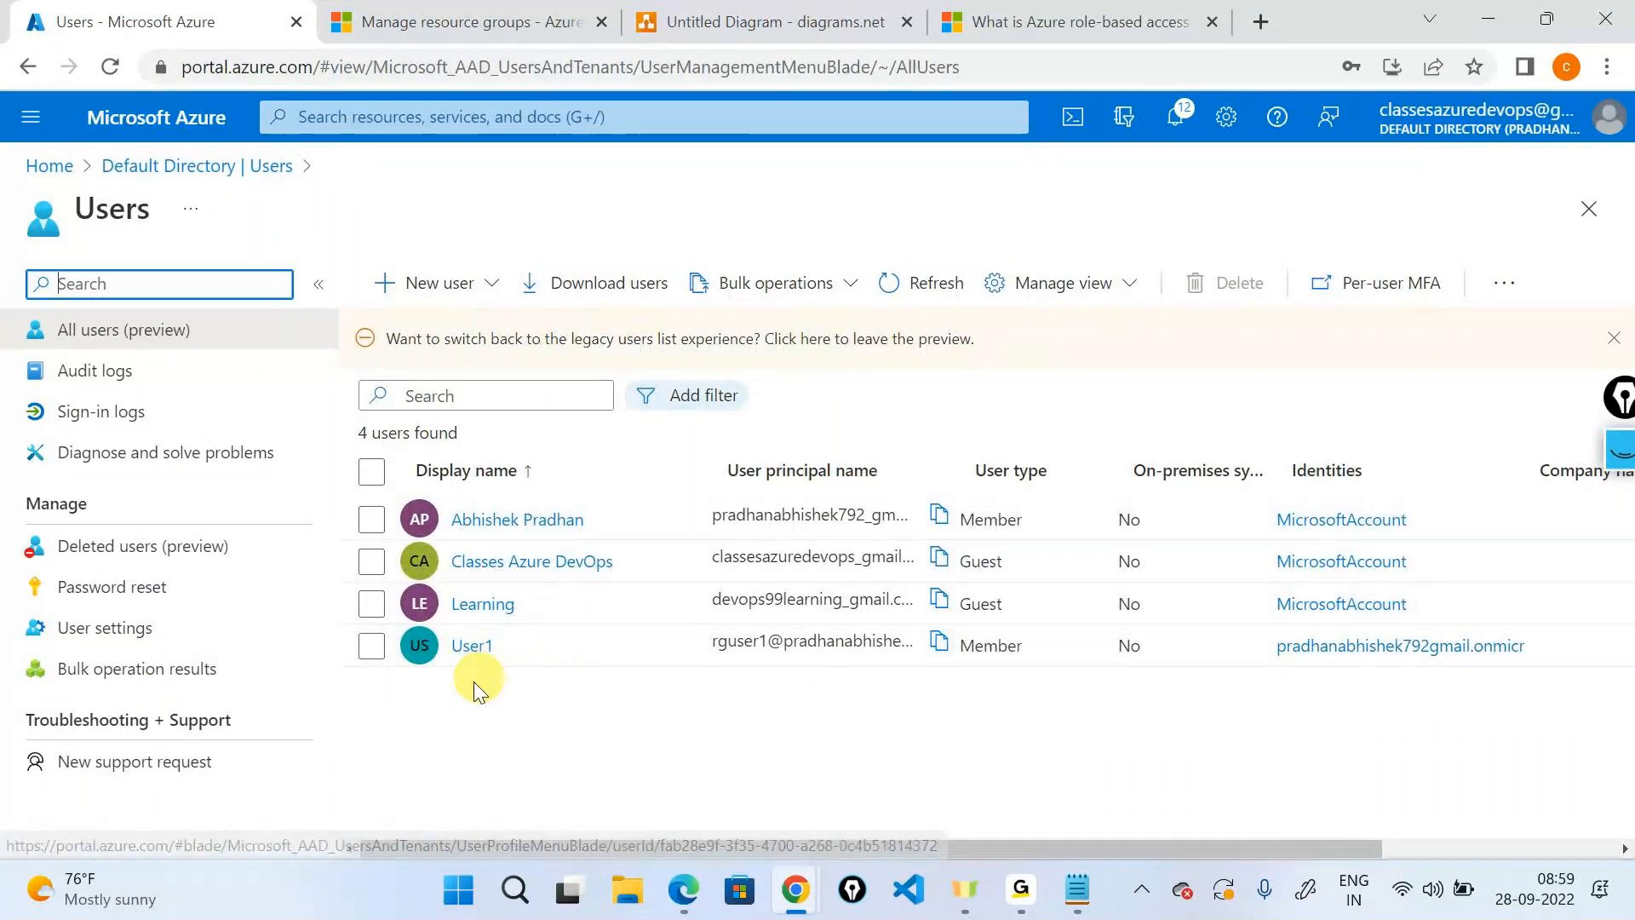
left_click(372, 645)
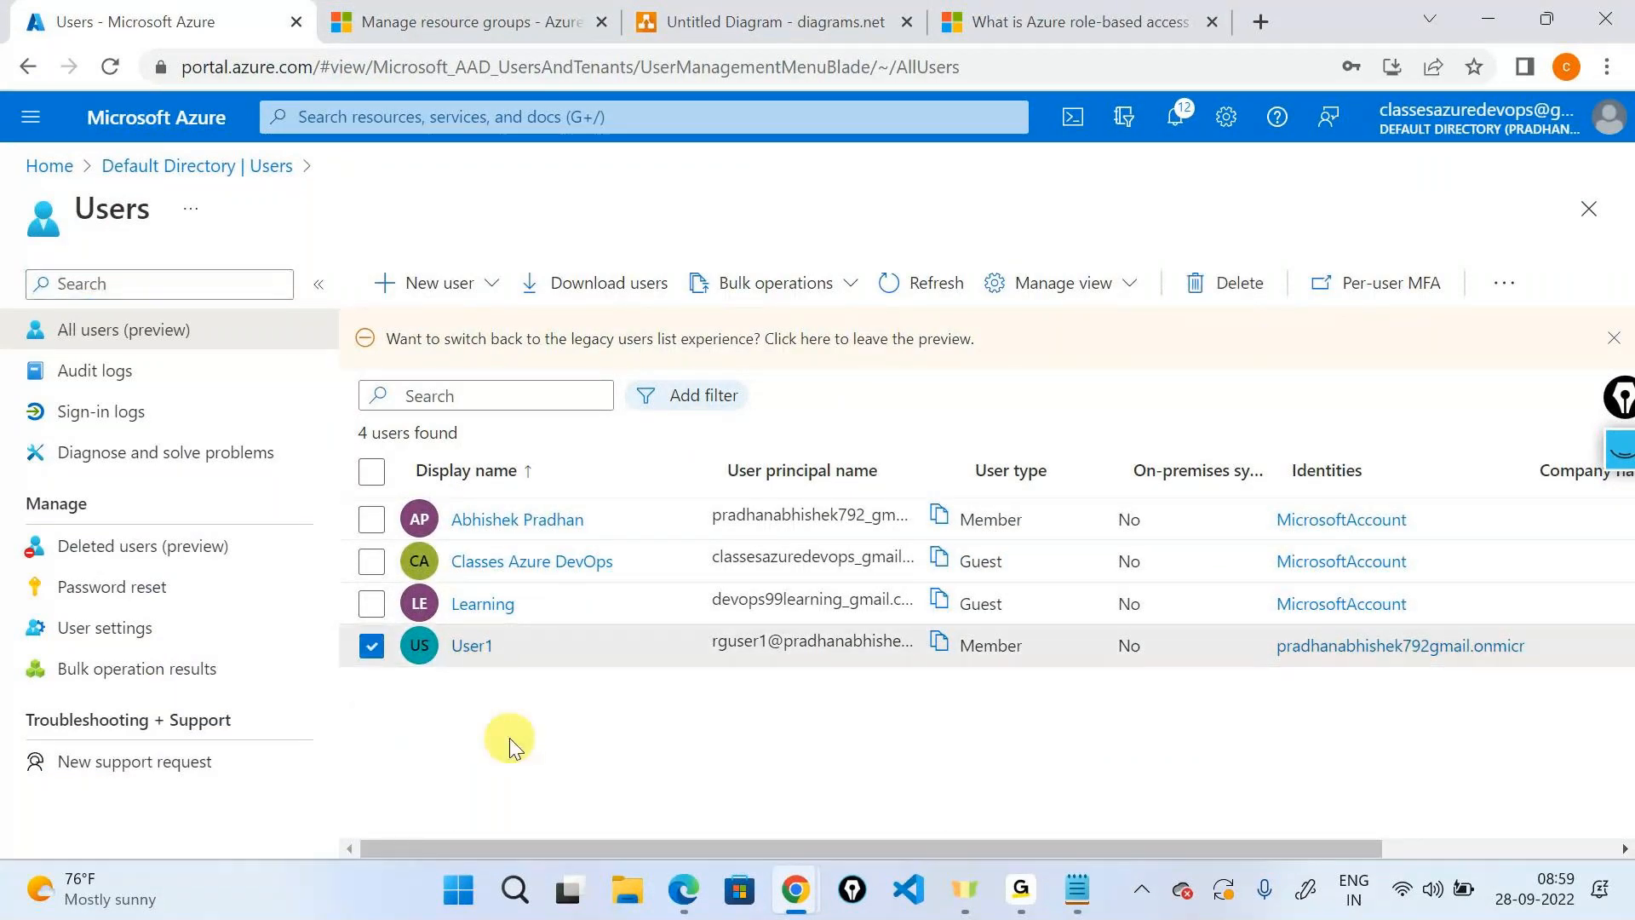
left_click(373, 647)
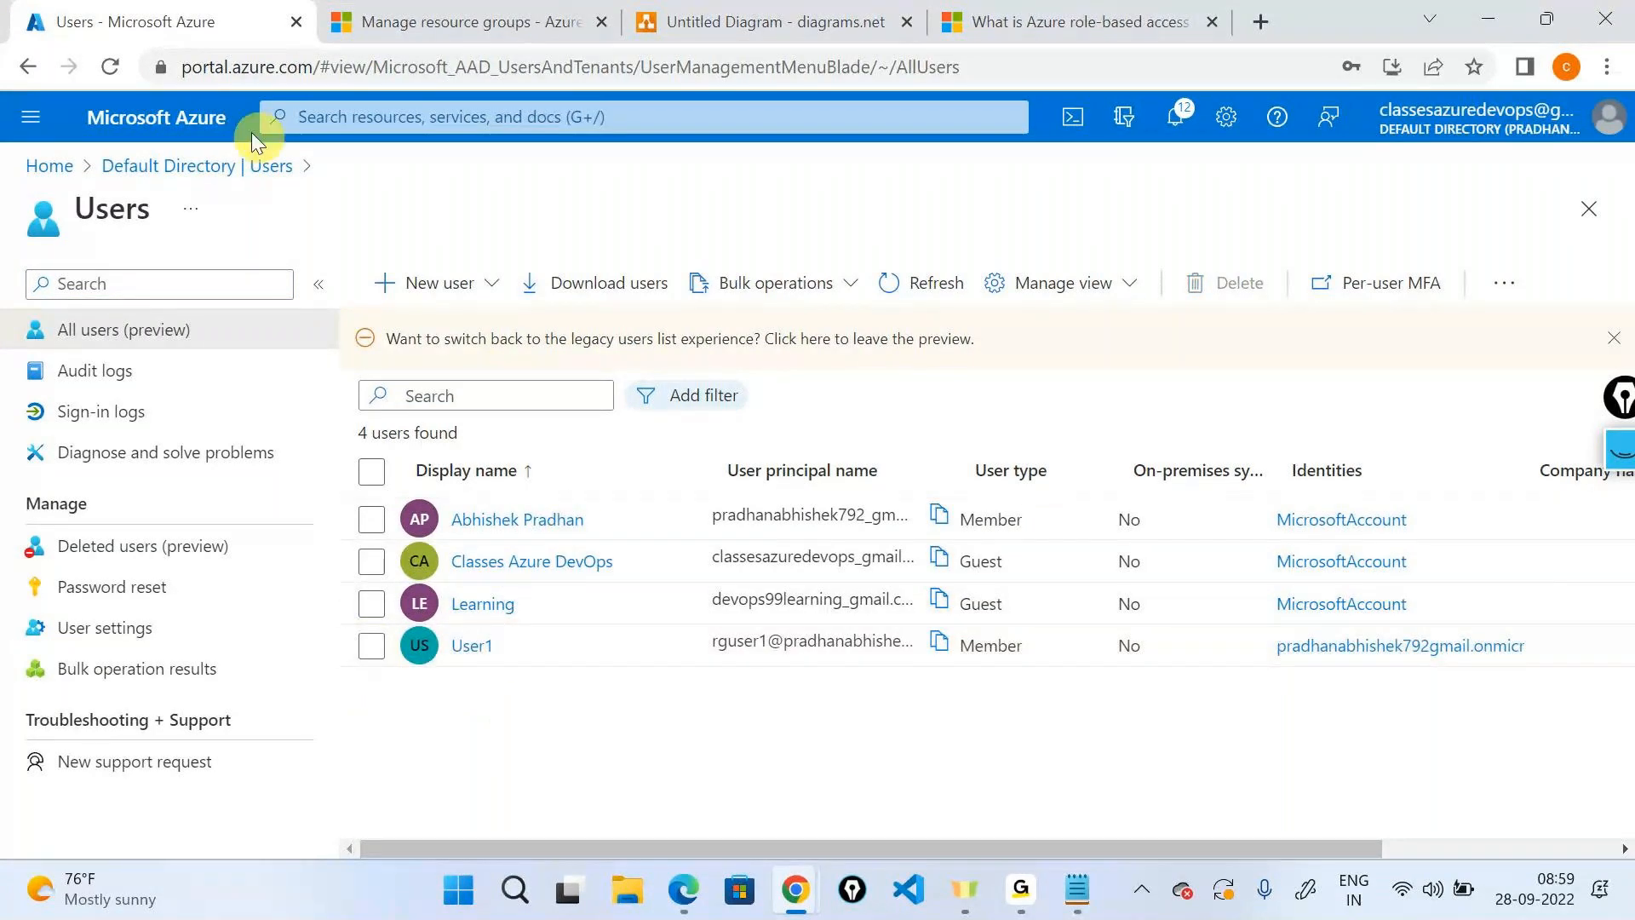
left_click(256, 165)
left_click(53, 165)
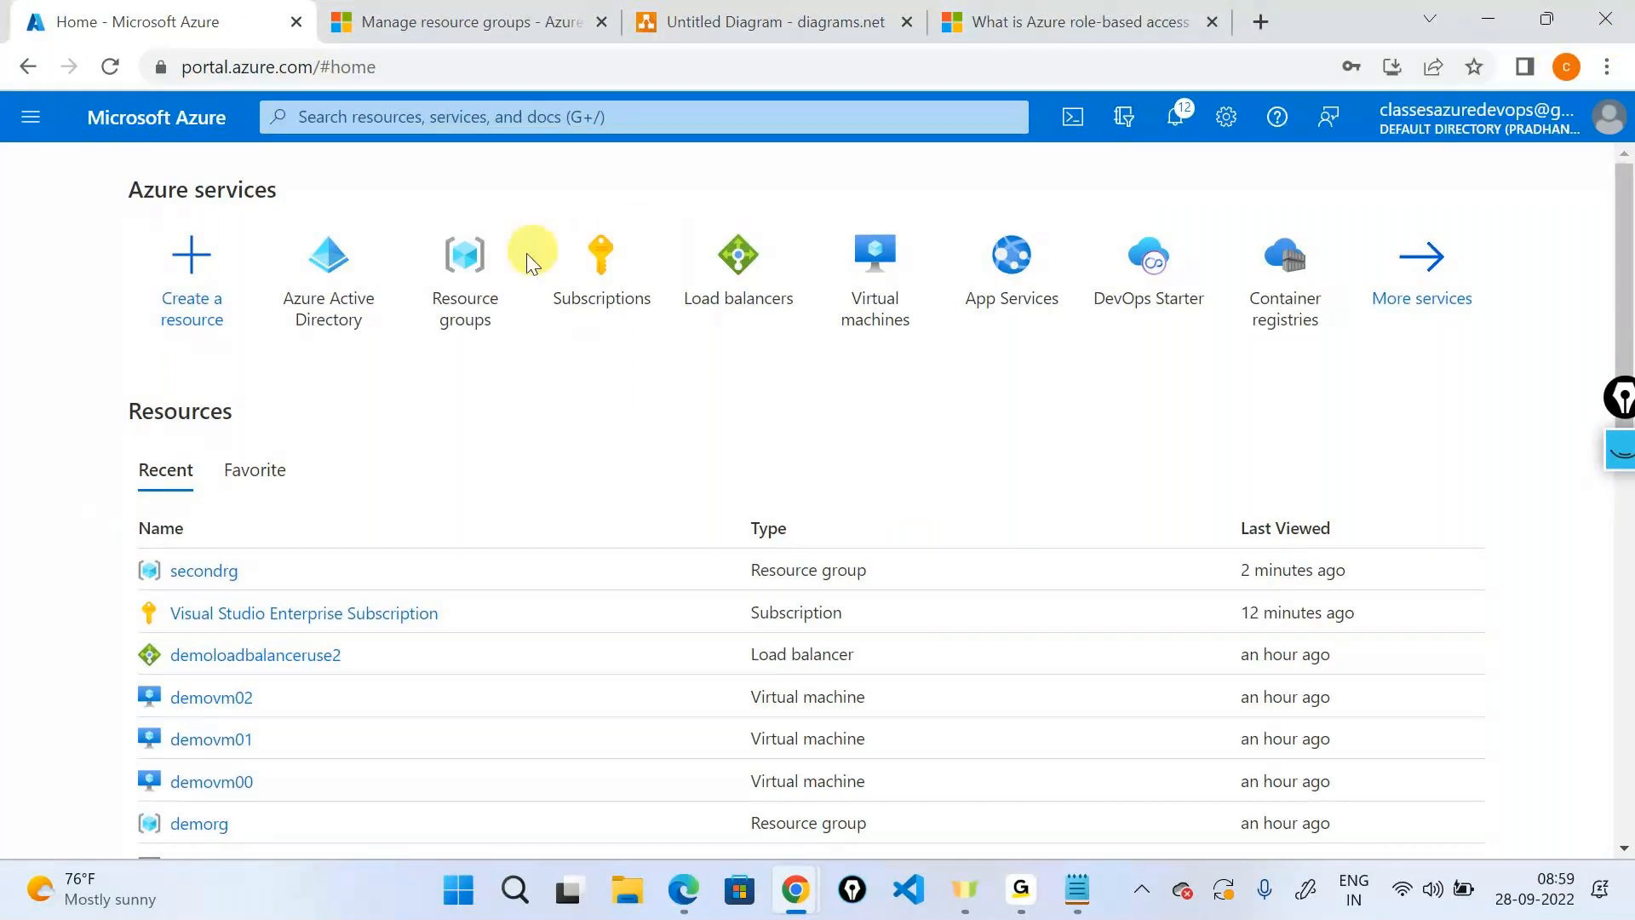
Show the six resource groups, including secondrg and thridrg in Central India.
left_click(498, 260)
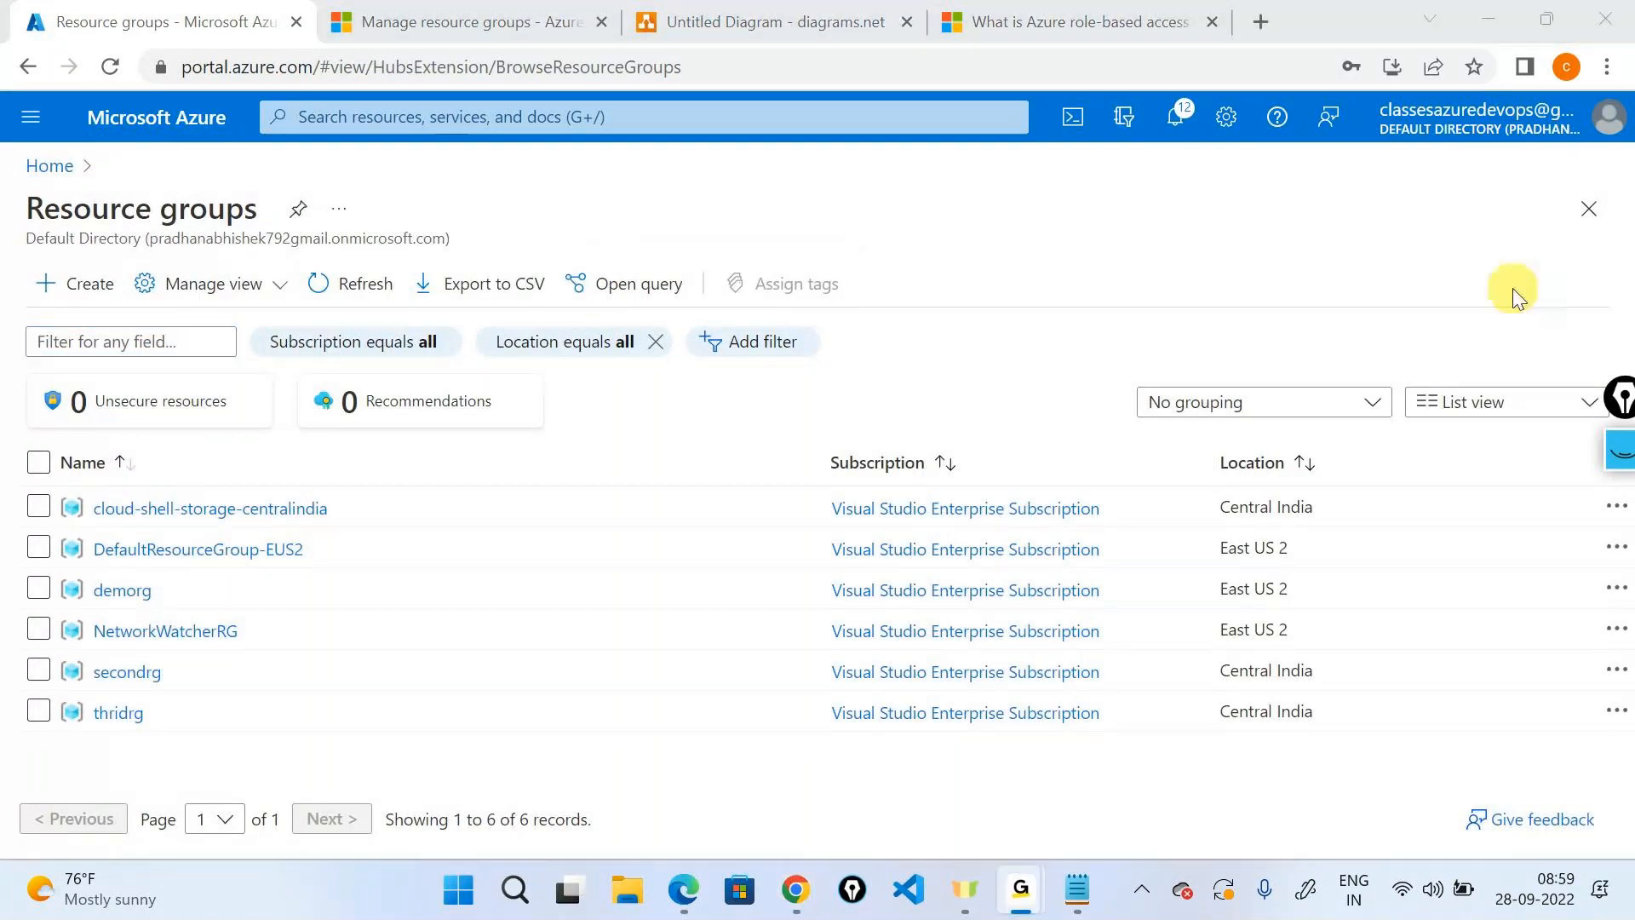
left_click(1494, 23)
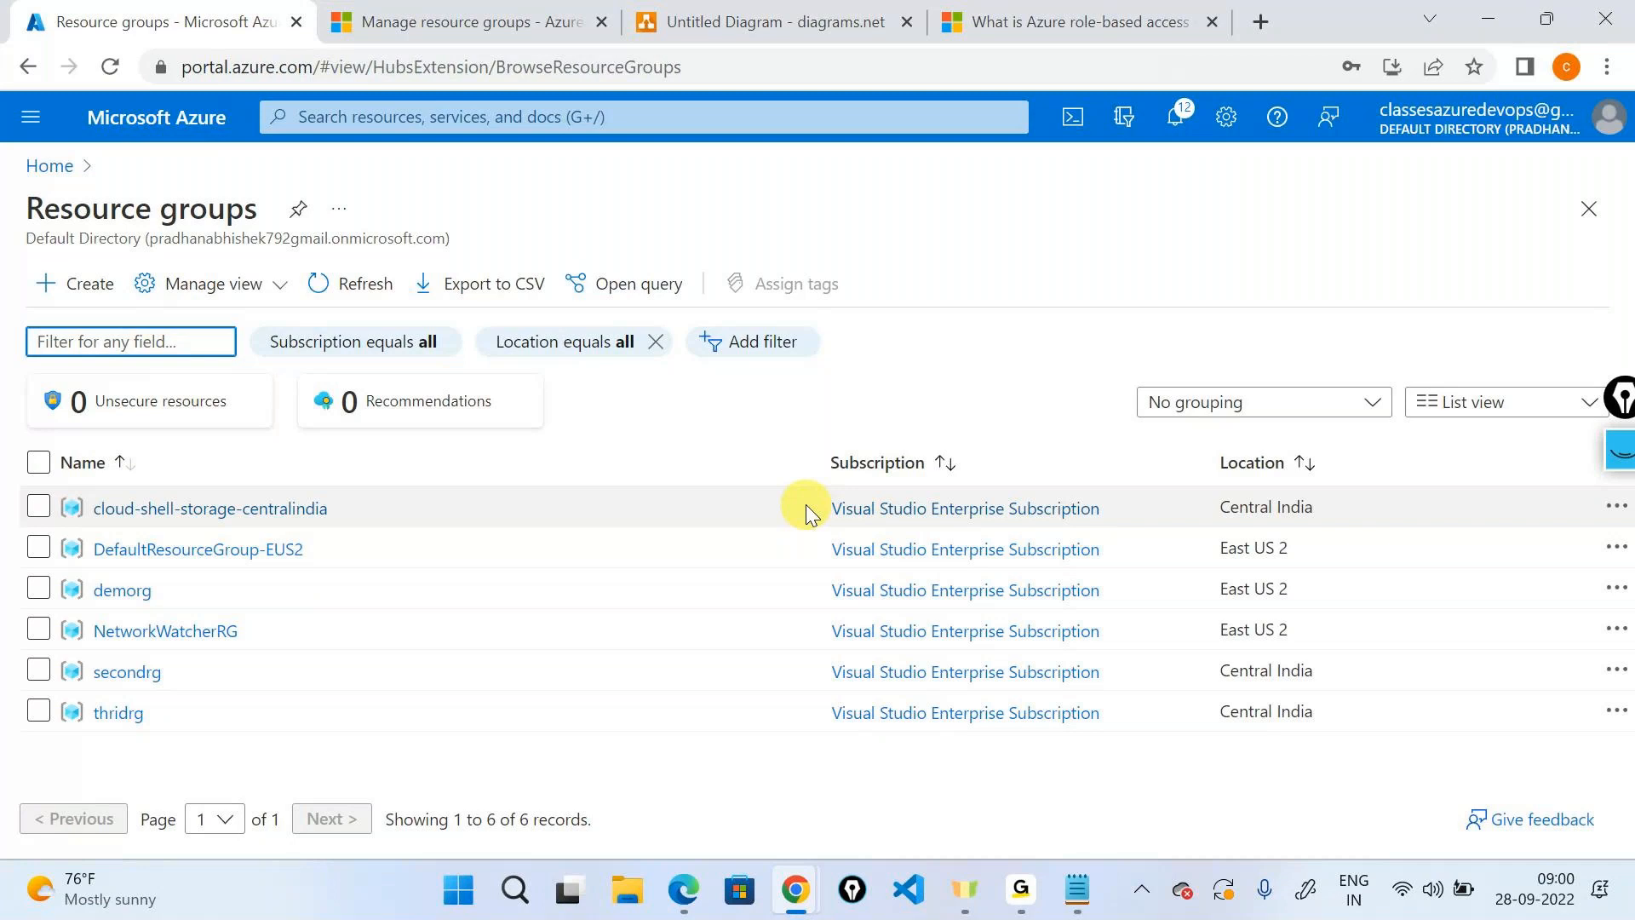
left_click(127, 672)
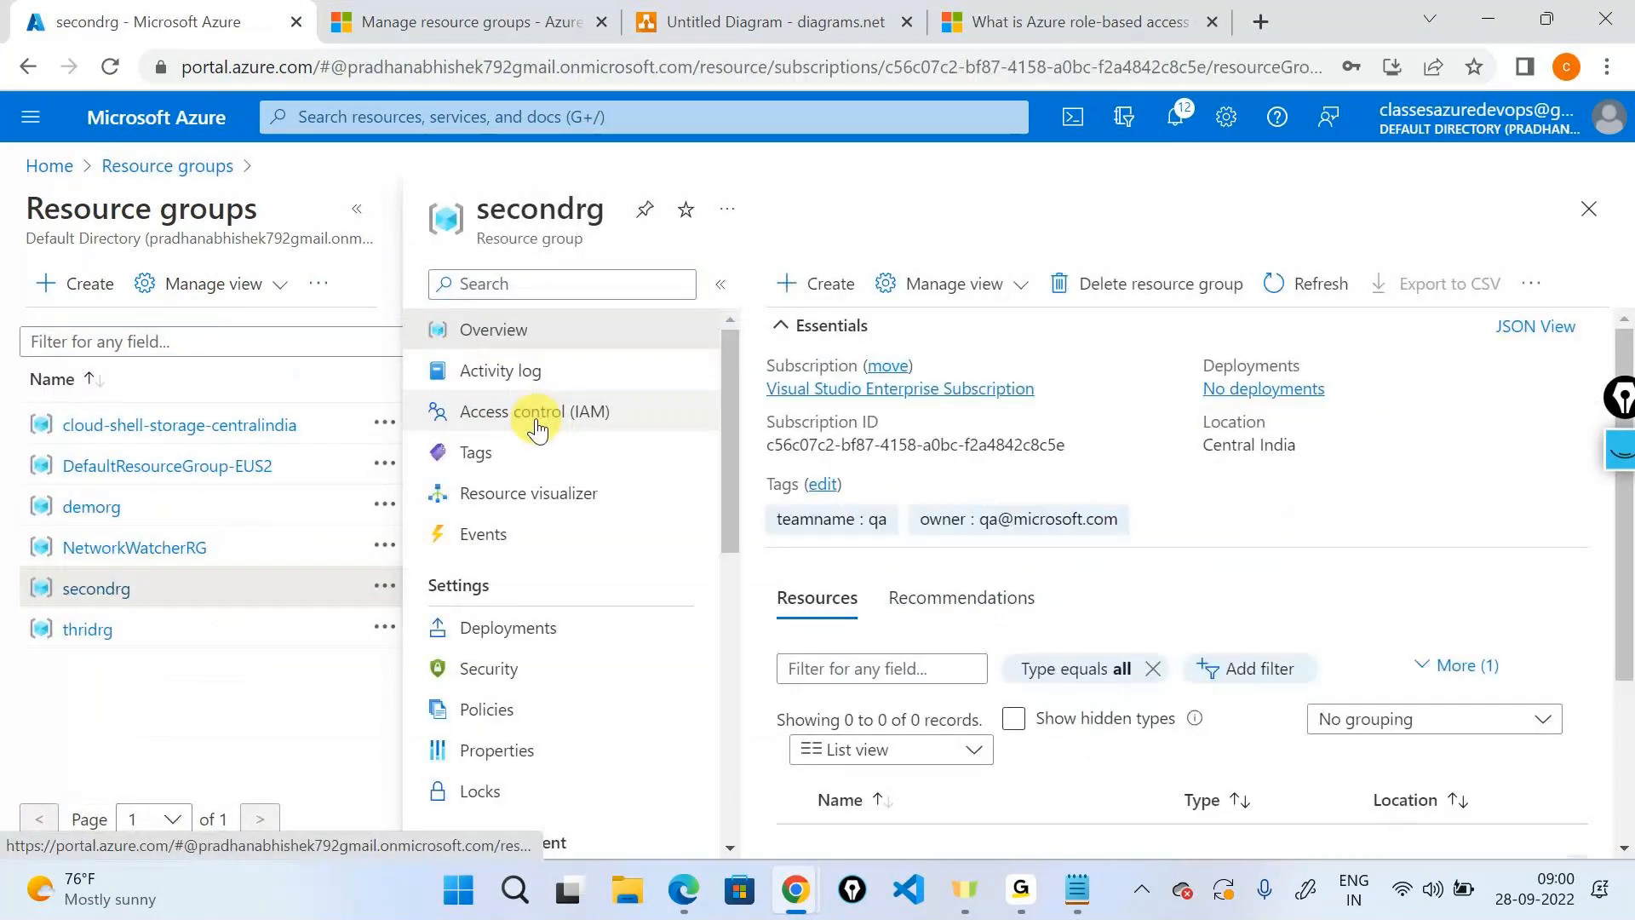
left_click(537, 429)
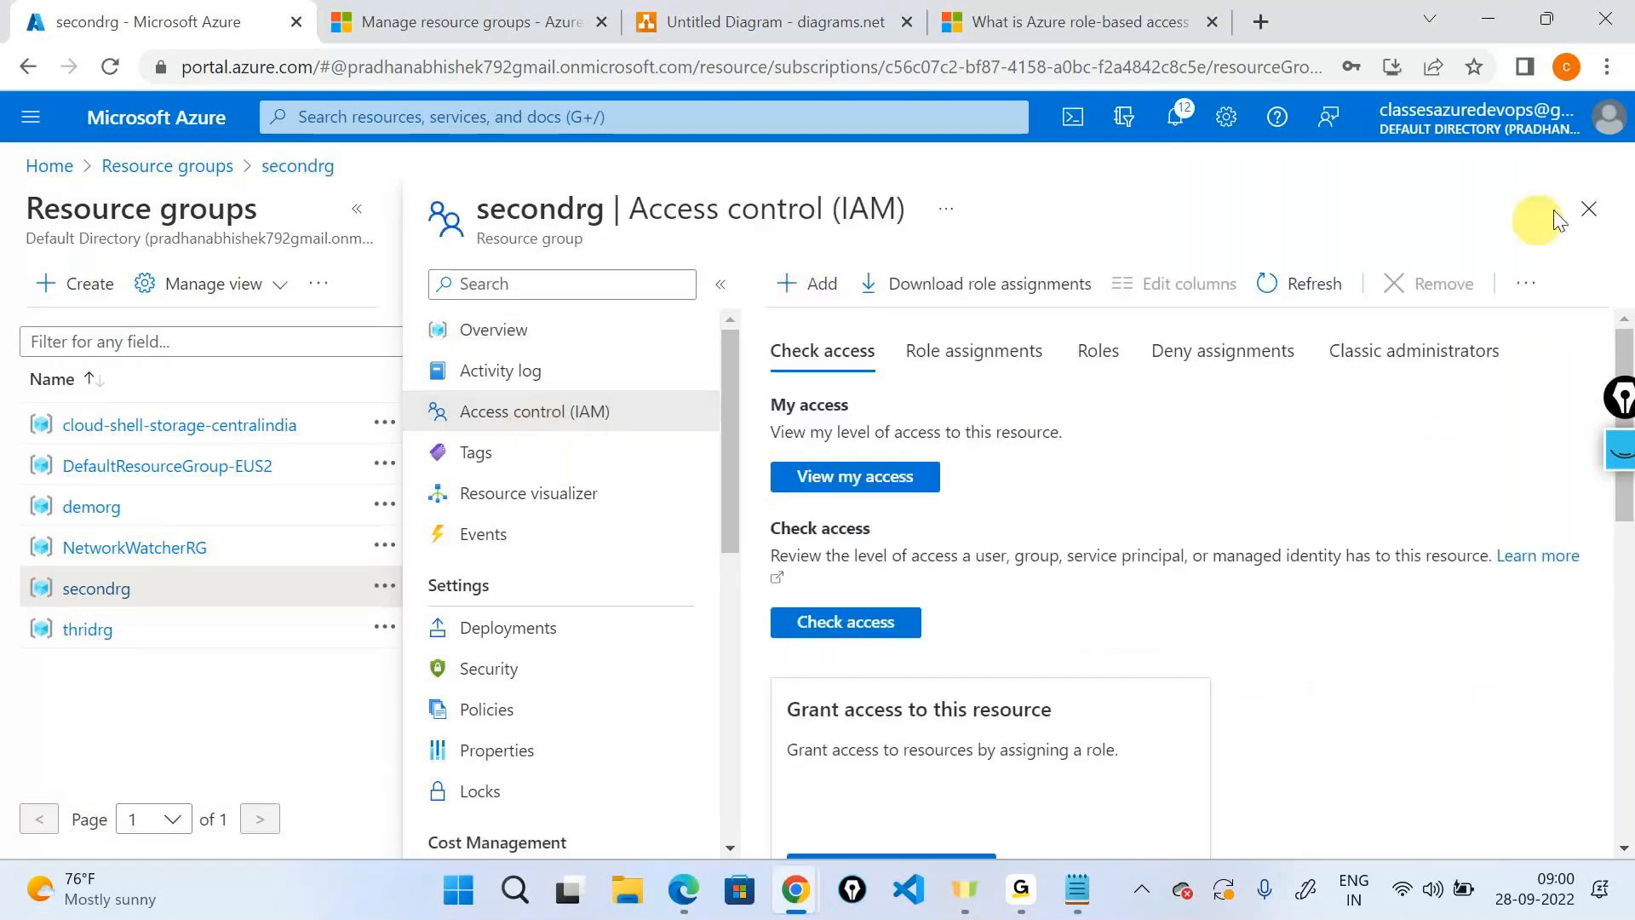
left_click(1589, 209)
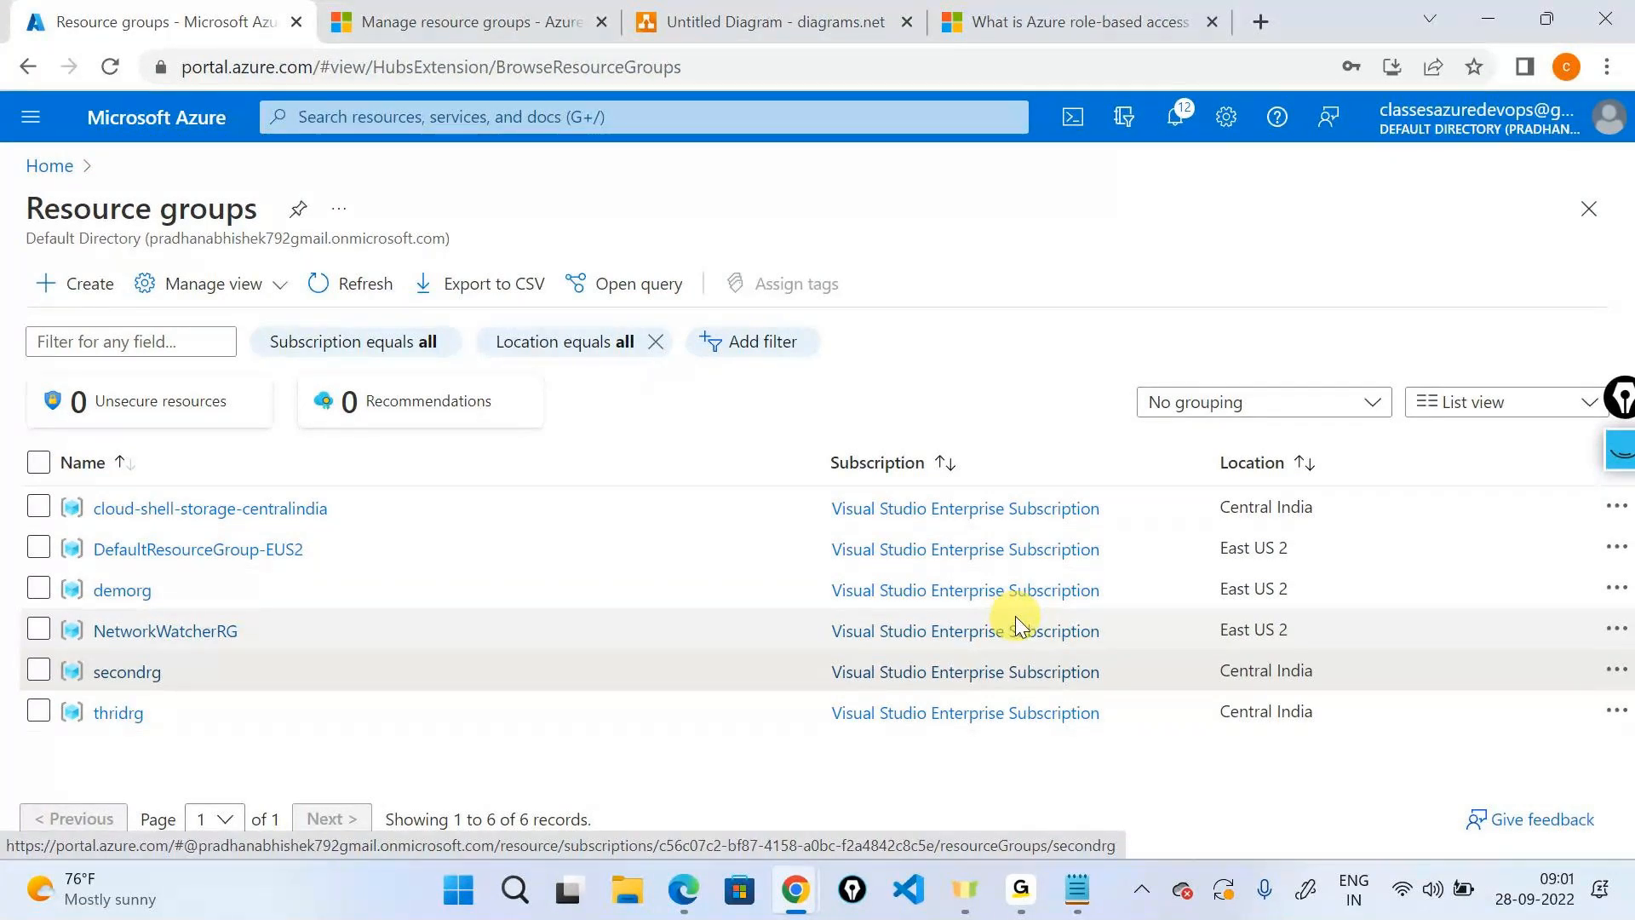
Switch back and forth between the browser and the annotation app, ending on the annotation app.
key("ctrl+alt+g")
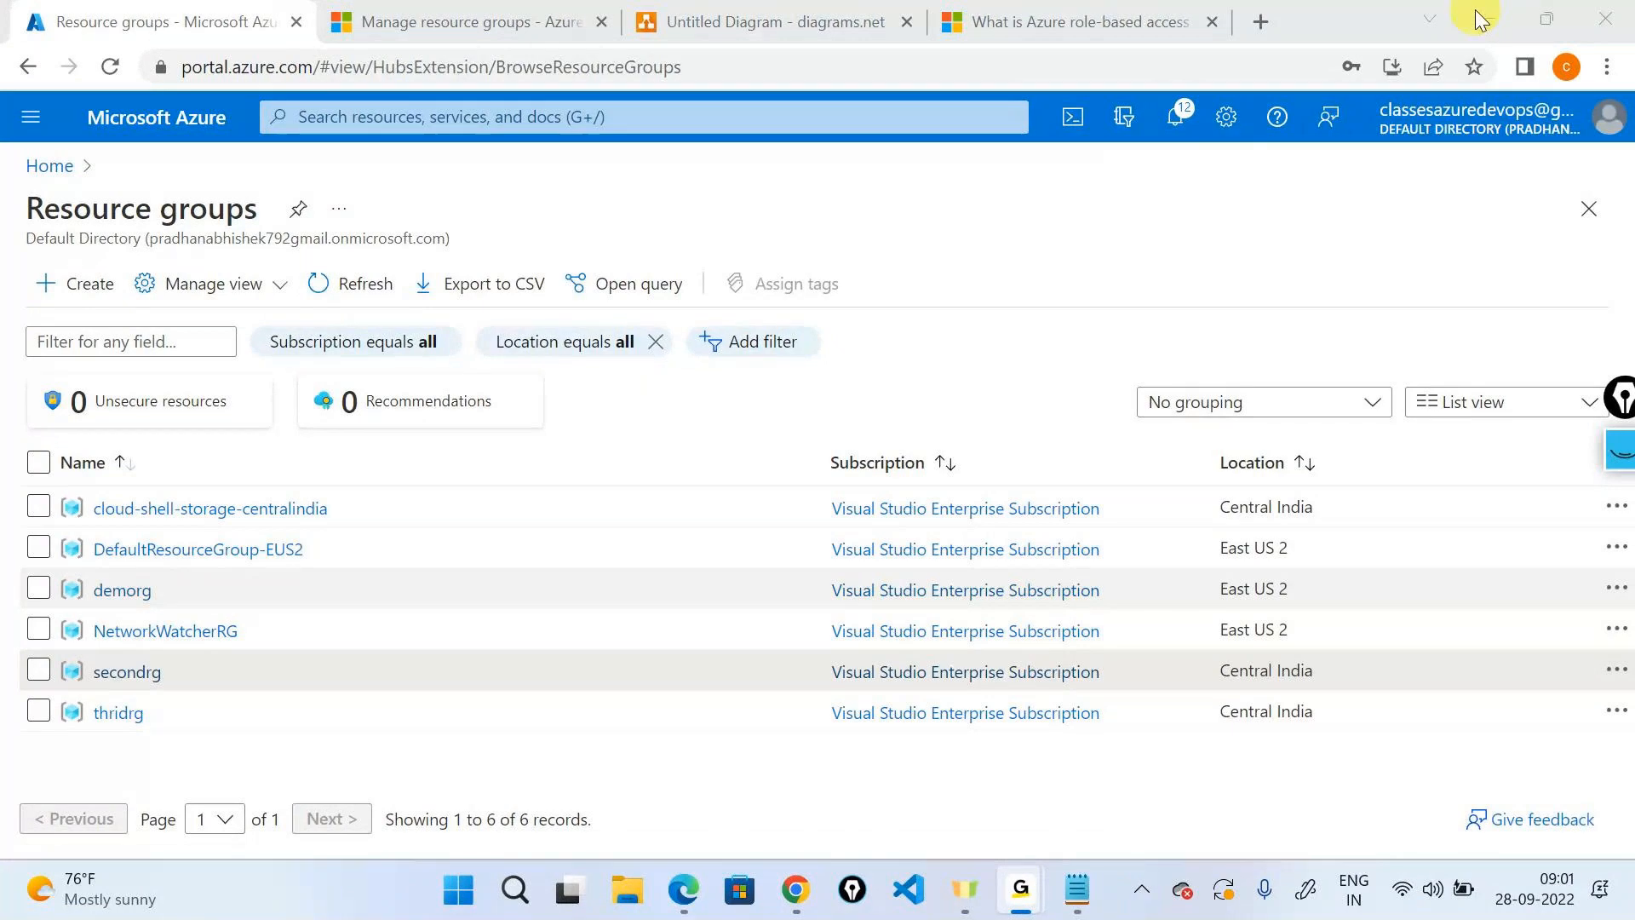
key("ctrl+alt+g")
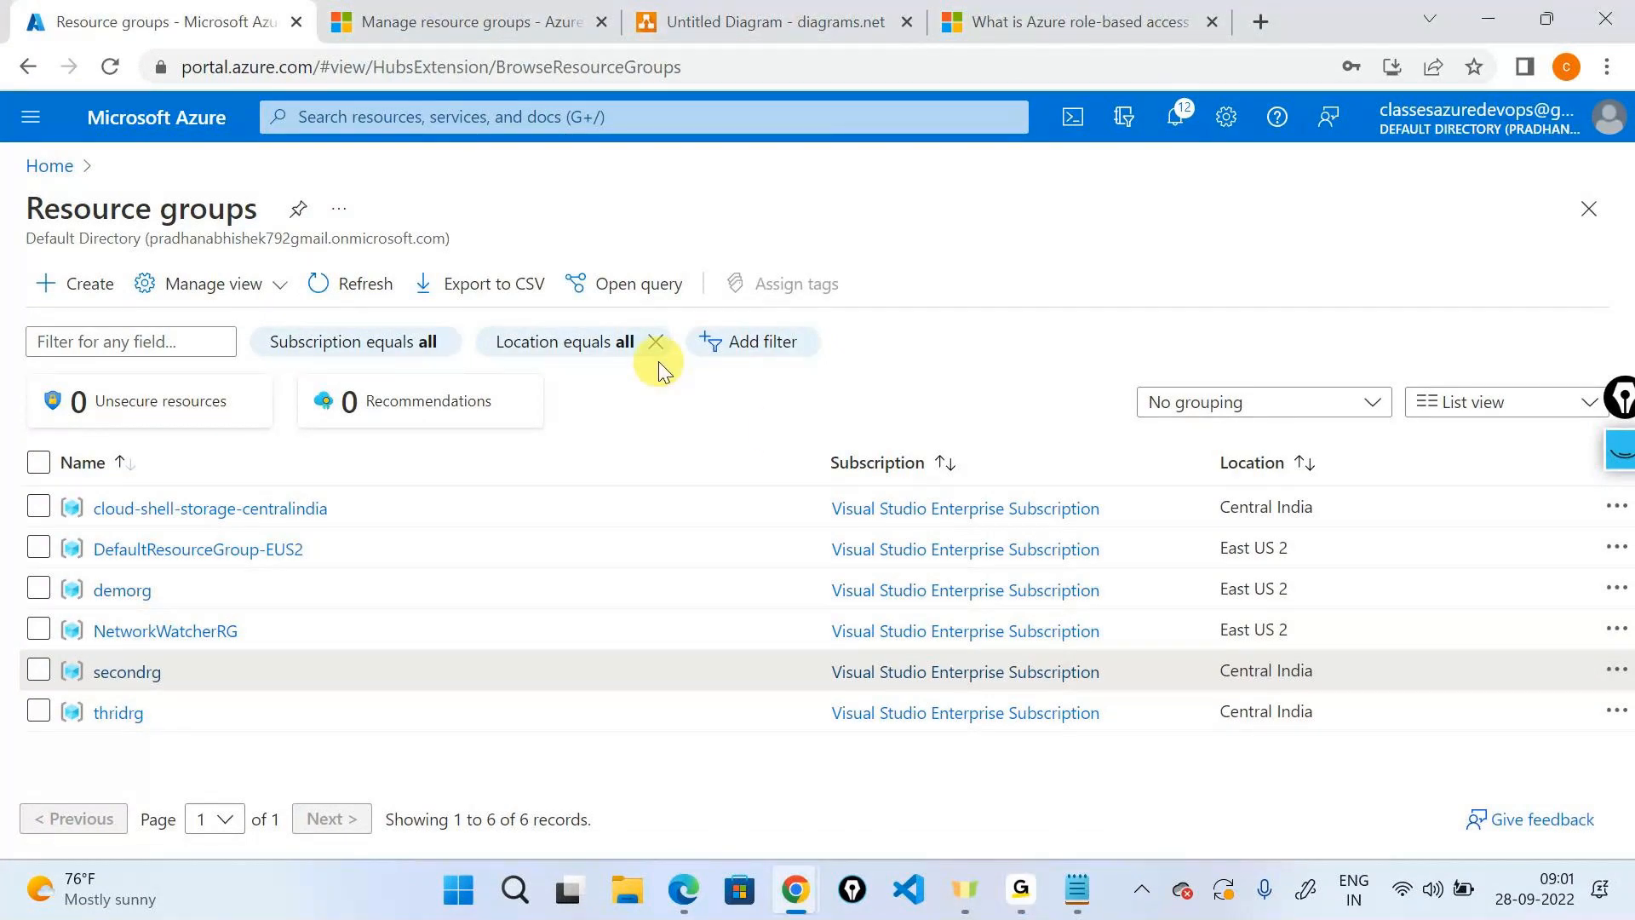
key("ctrl+alt+g")
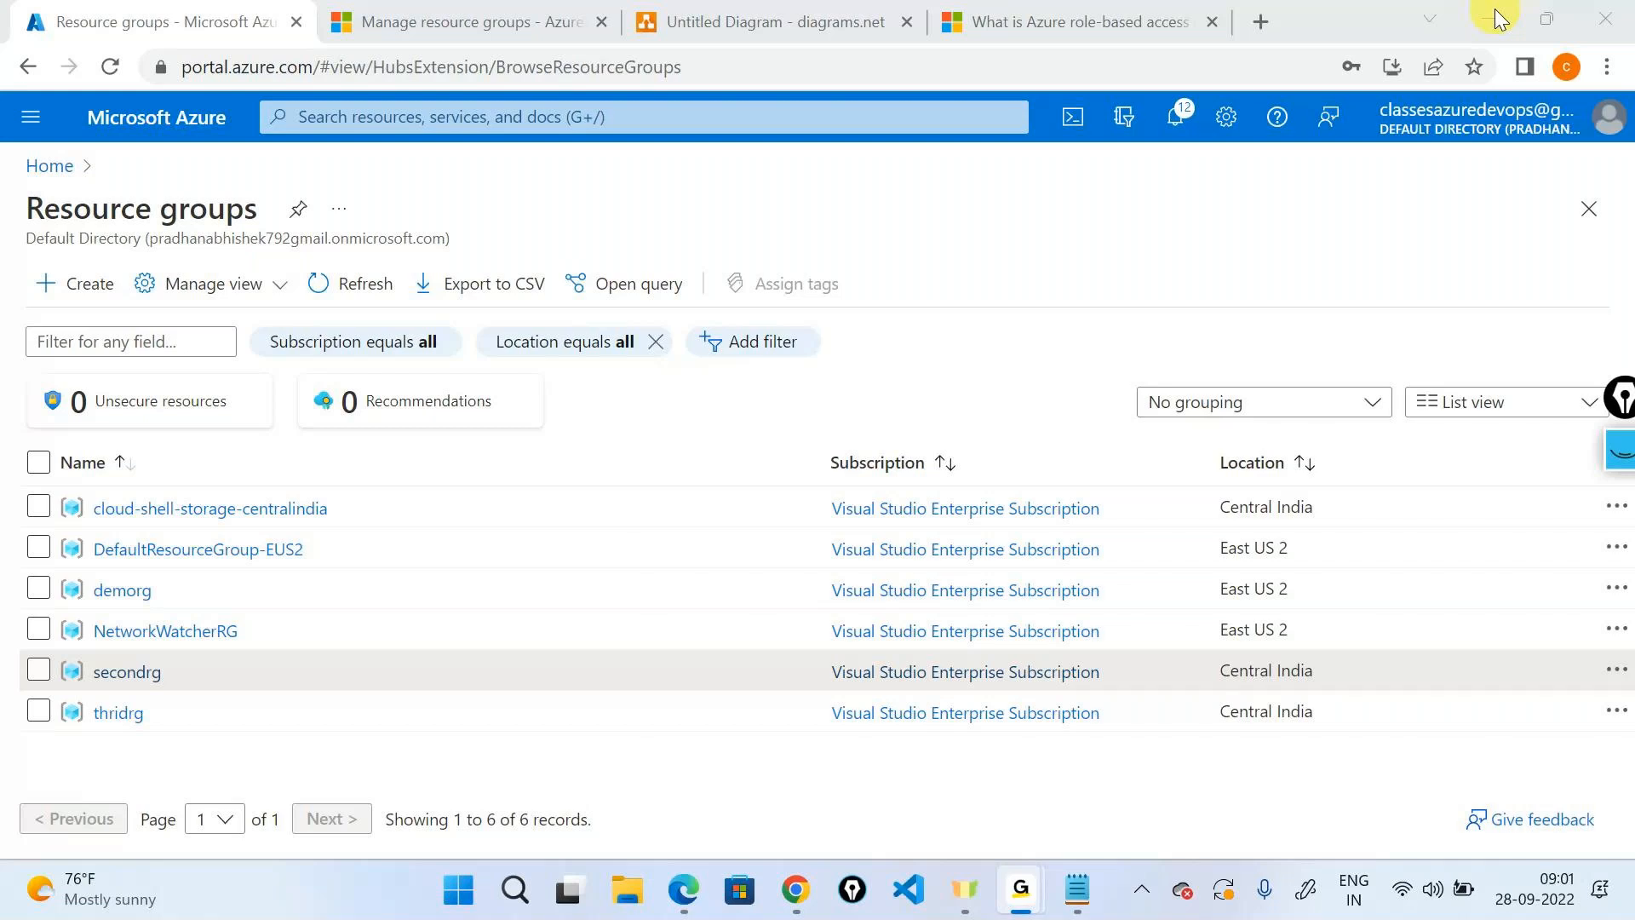
key("alt+Tab")
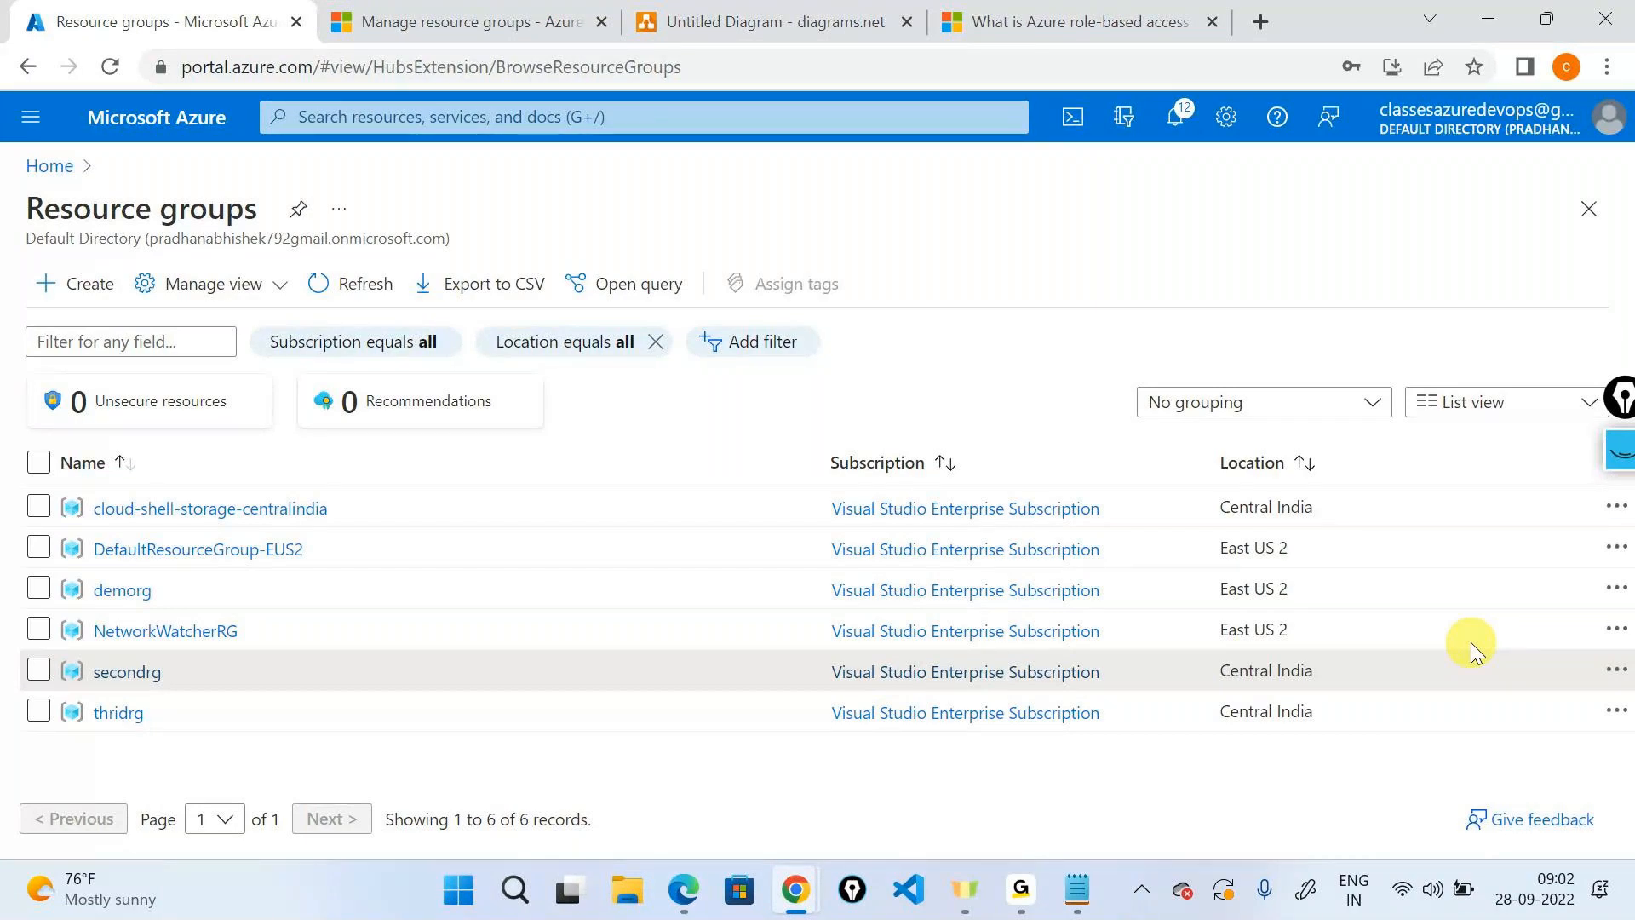
left_click(1032, 862)
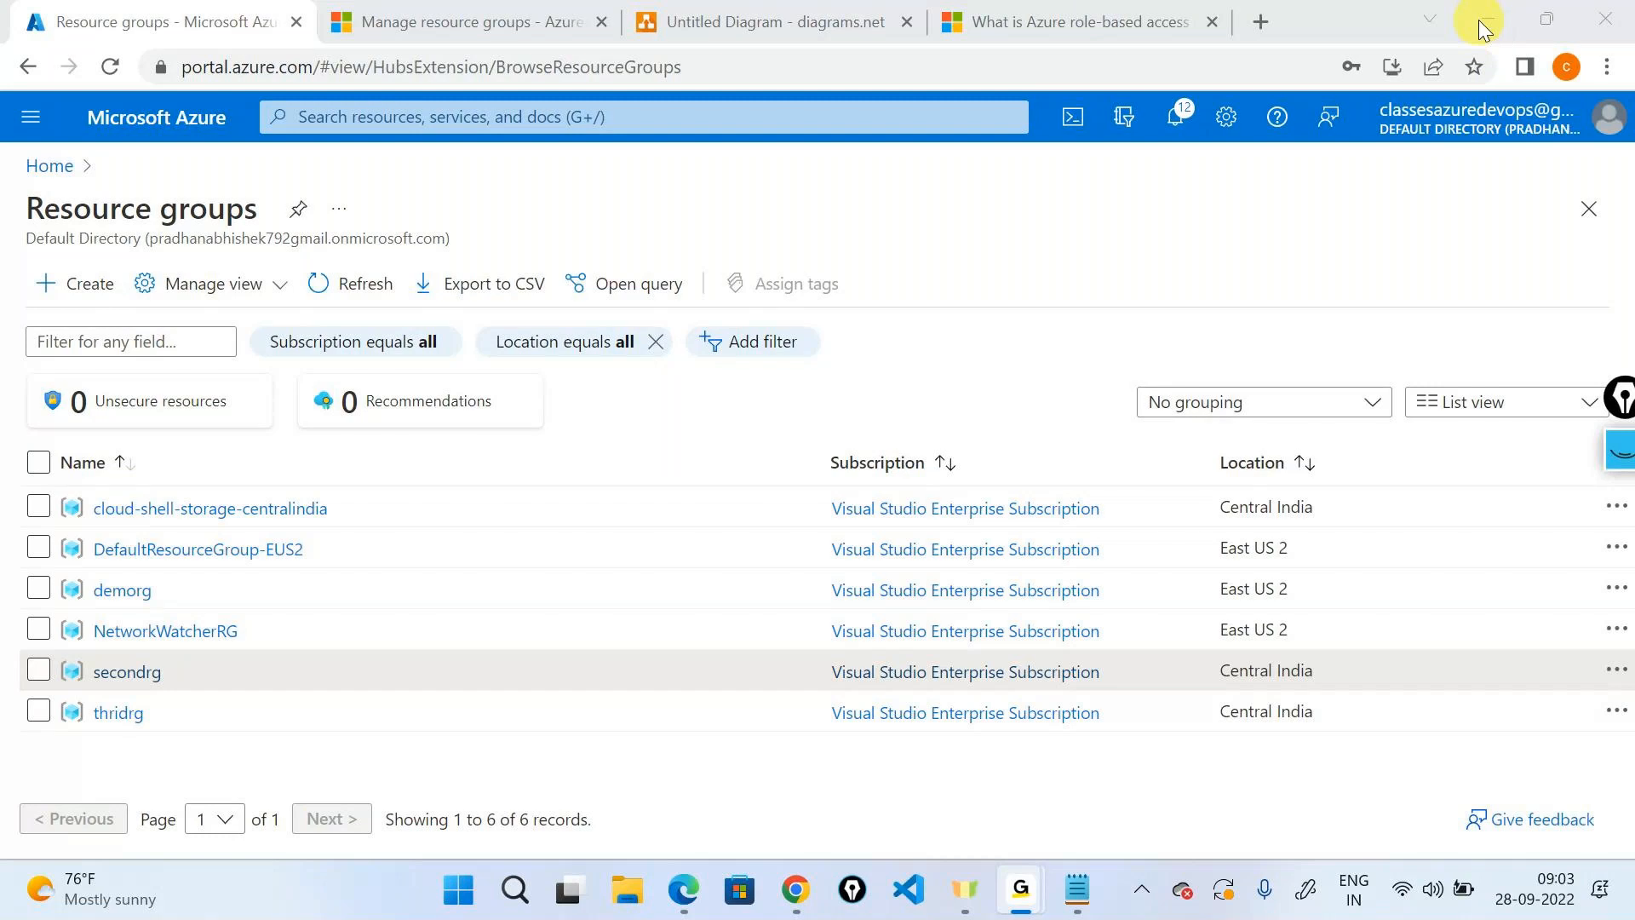
left_click(749, 19)
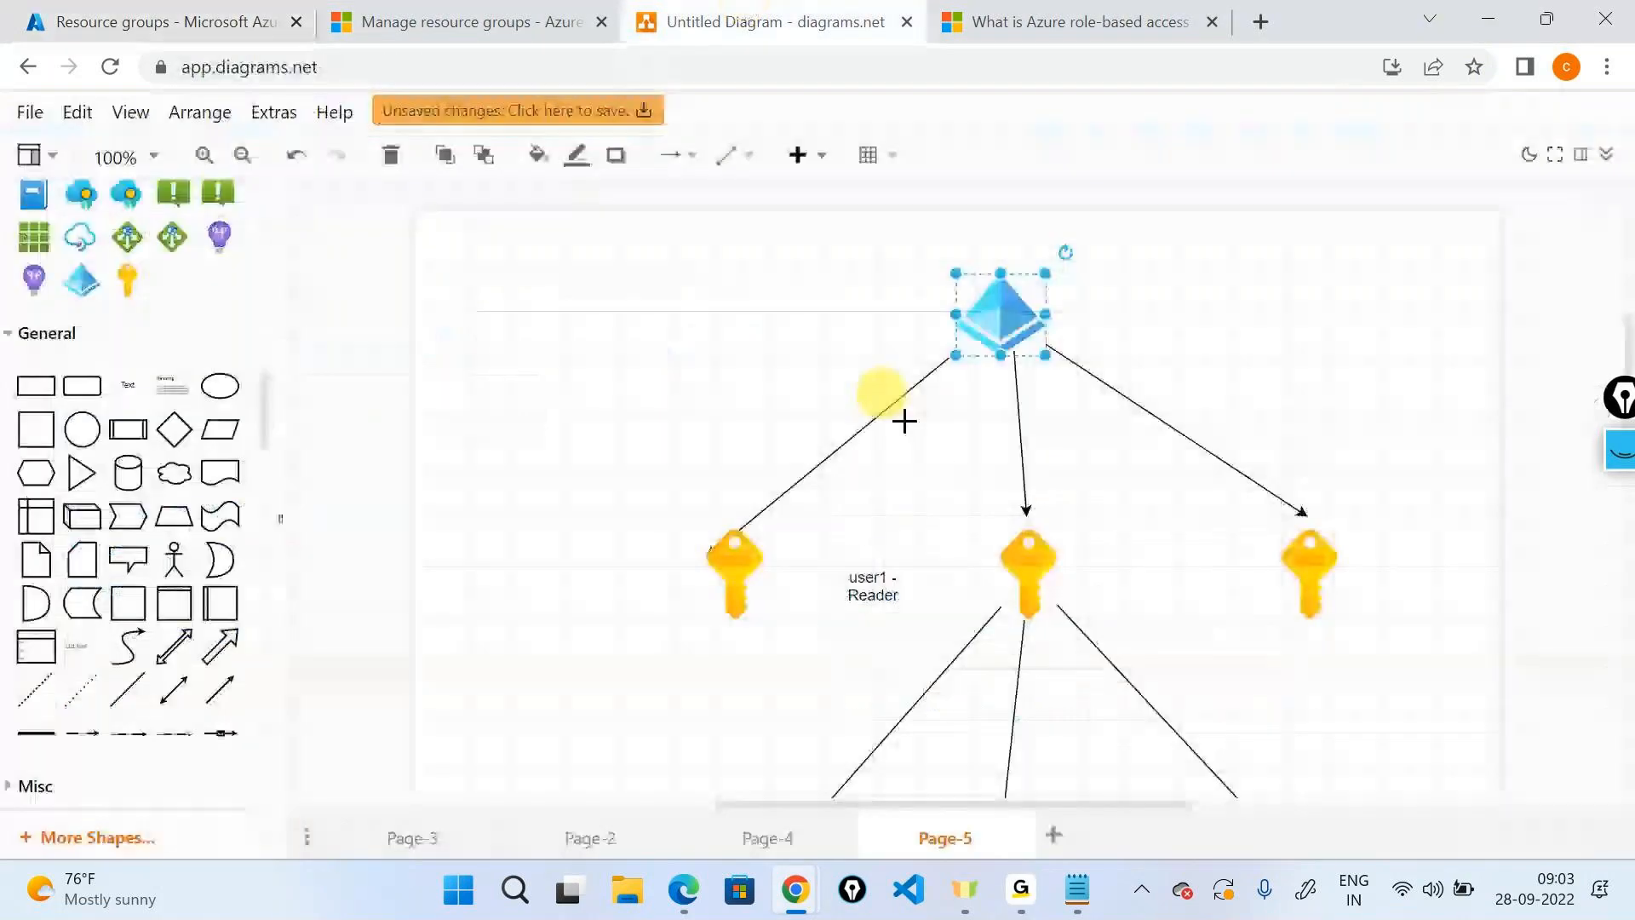
left_click(1024, 555)
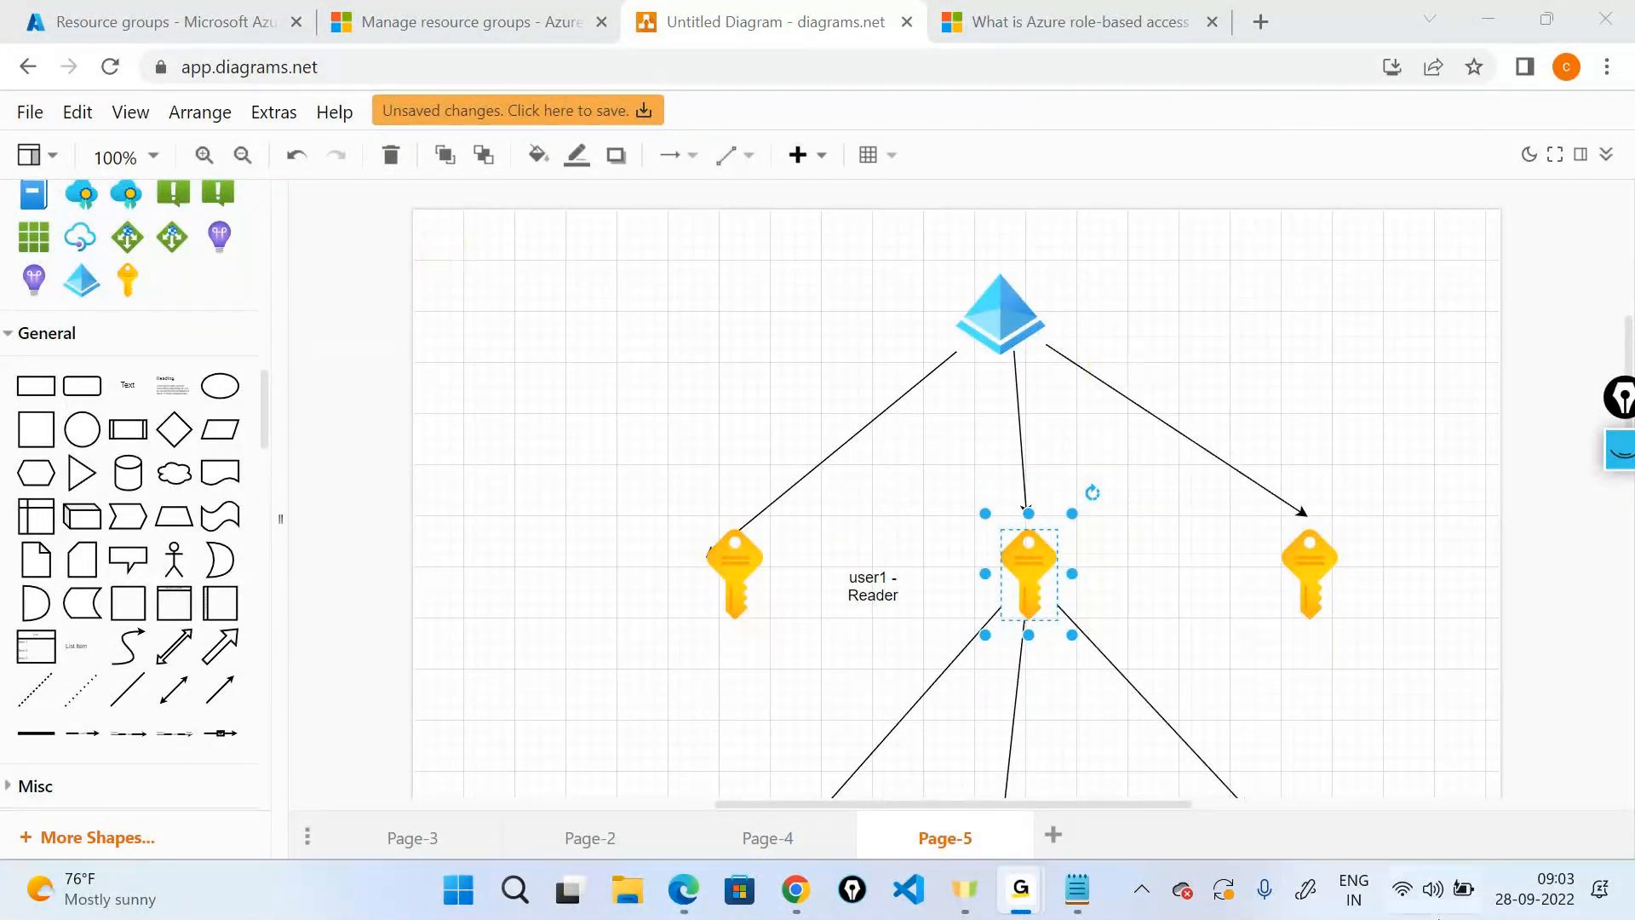
mouse_move(1077, 890)
left_click(1469, 19)
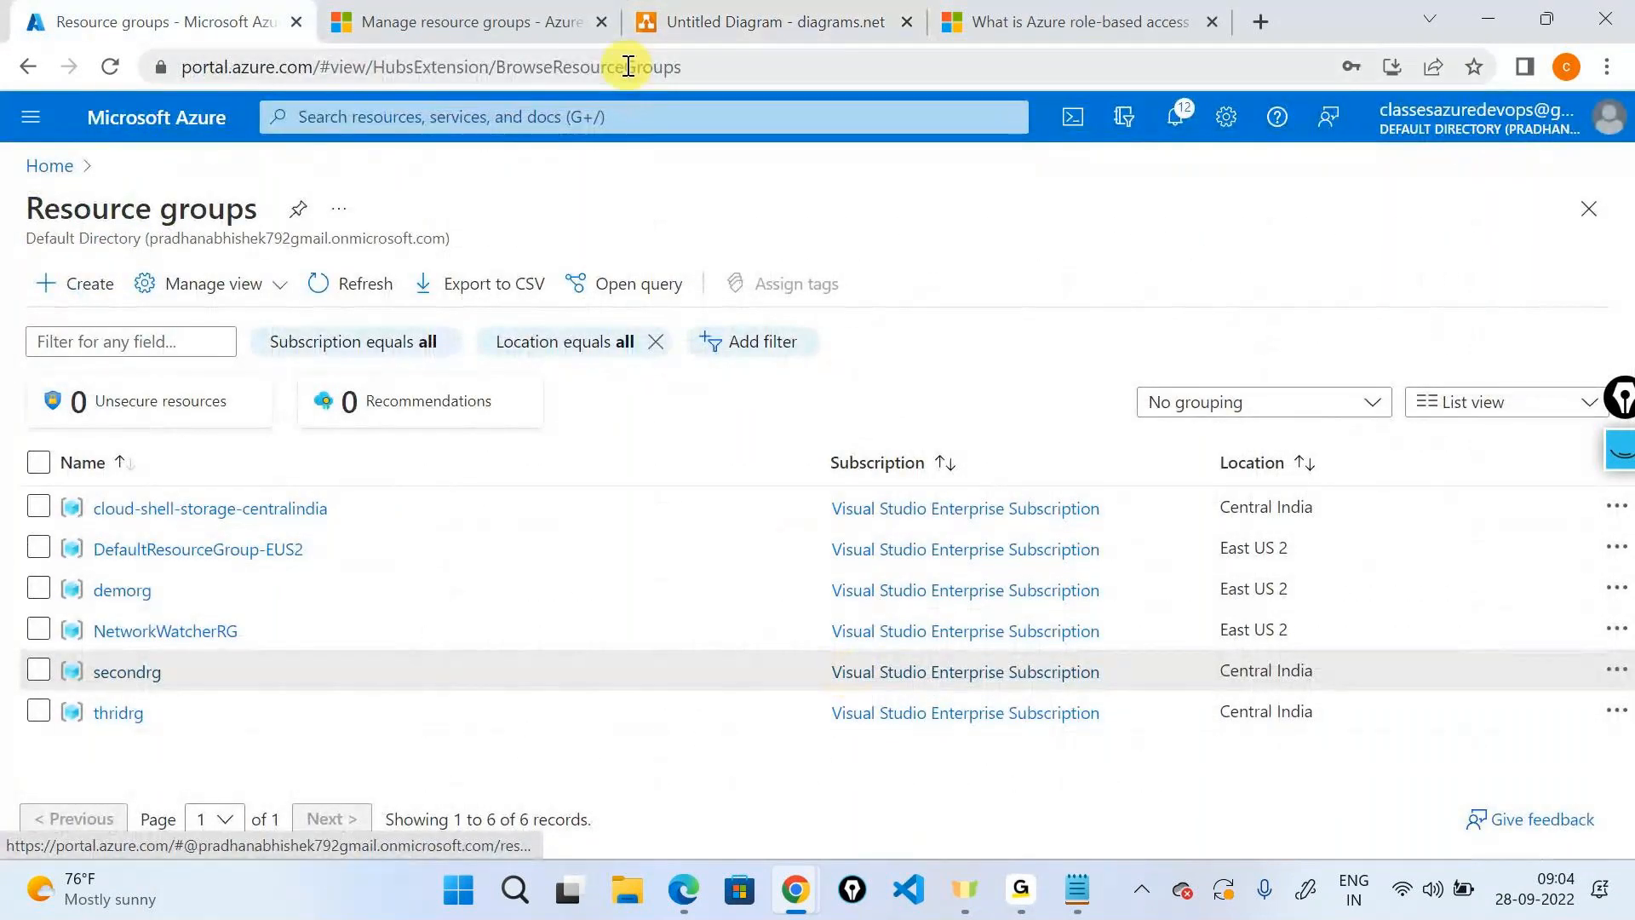
left_click(629, 66)
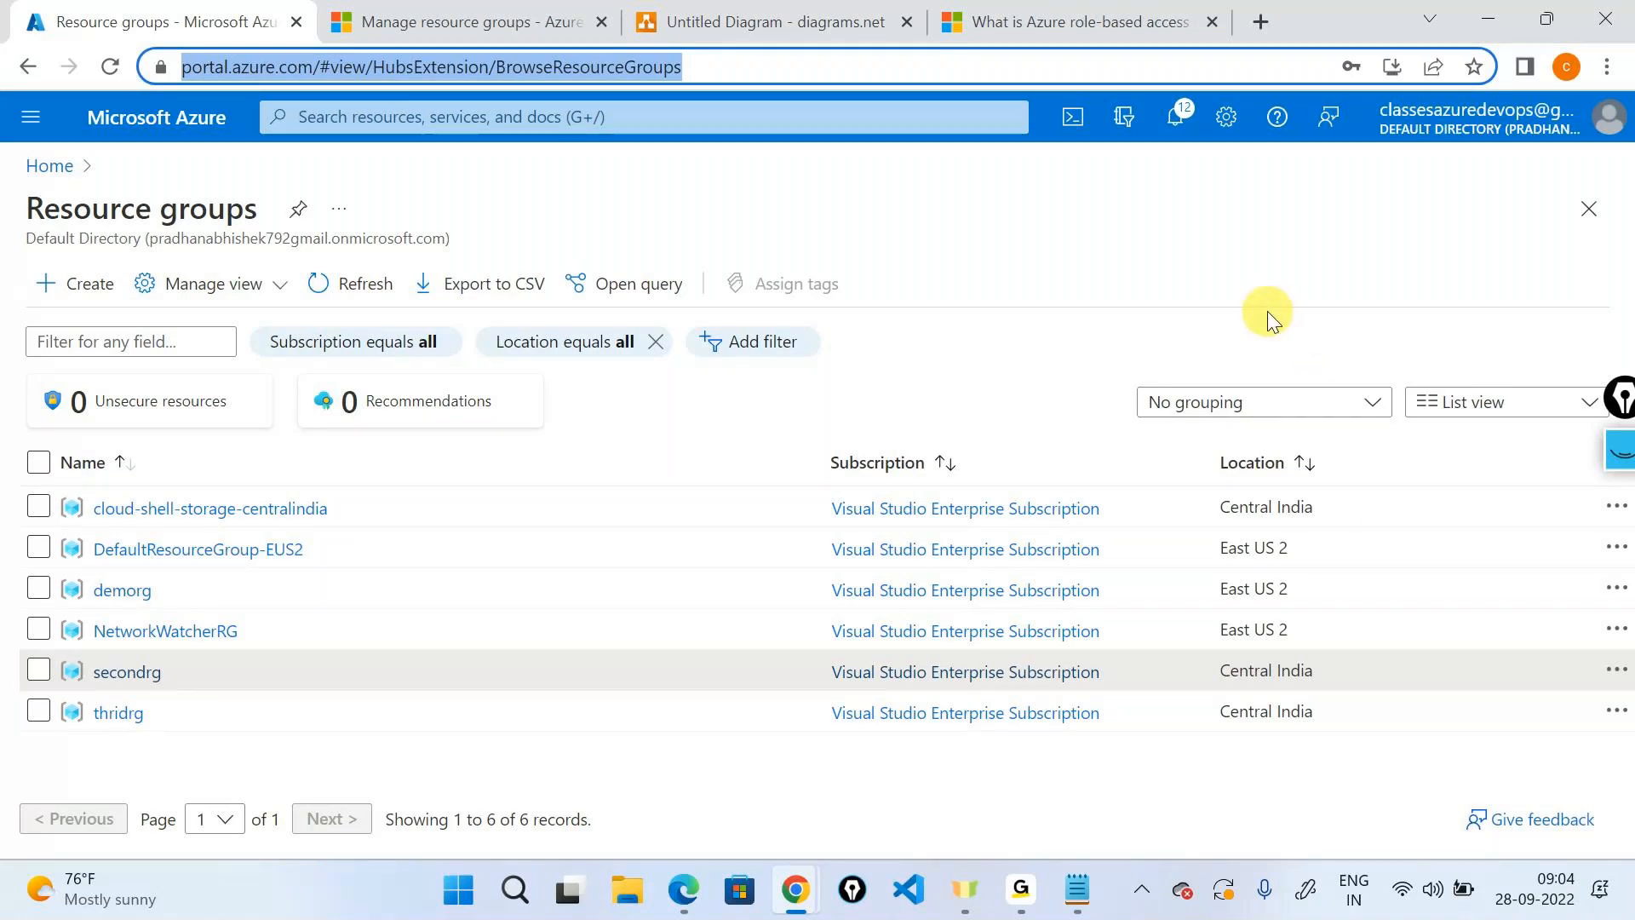
left_click(1398, 7)
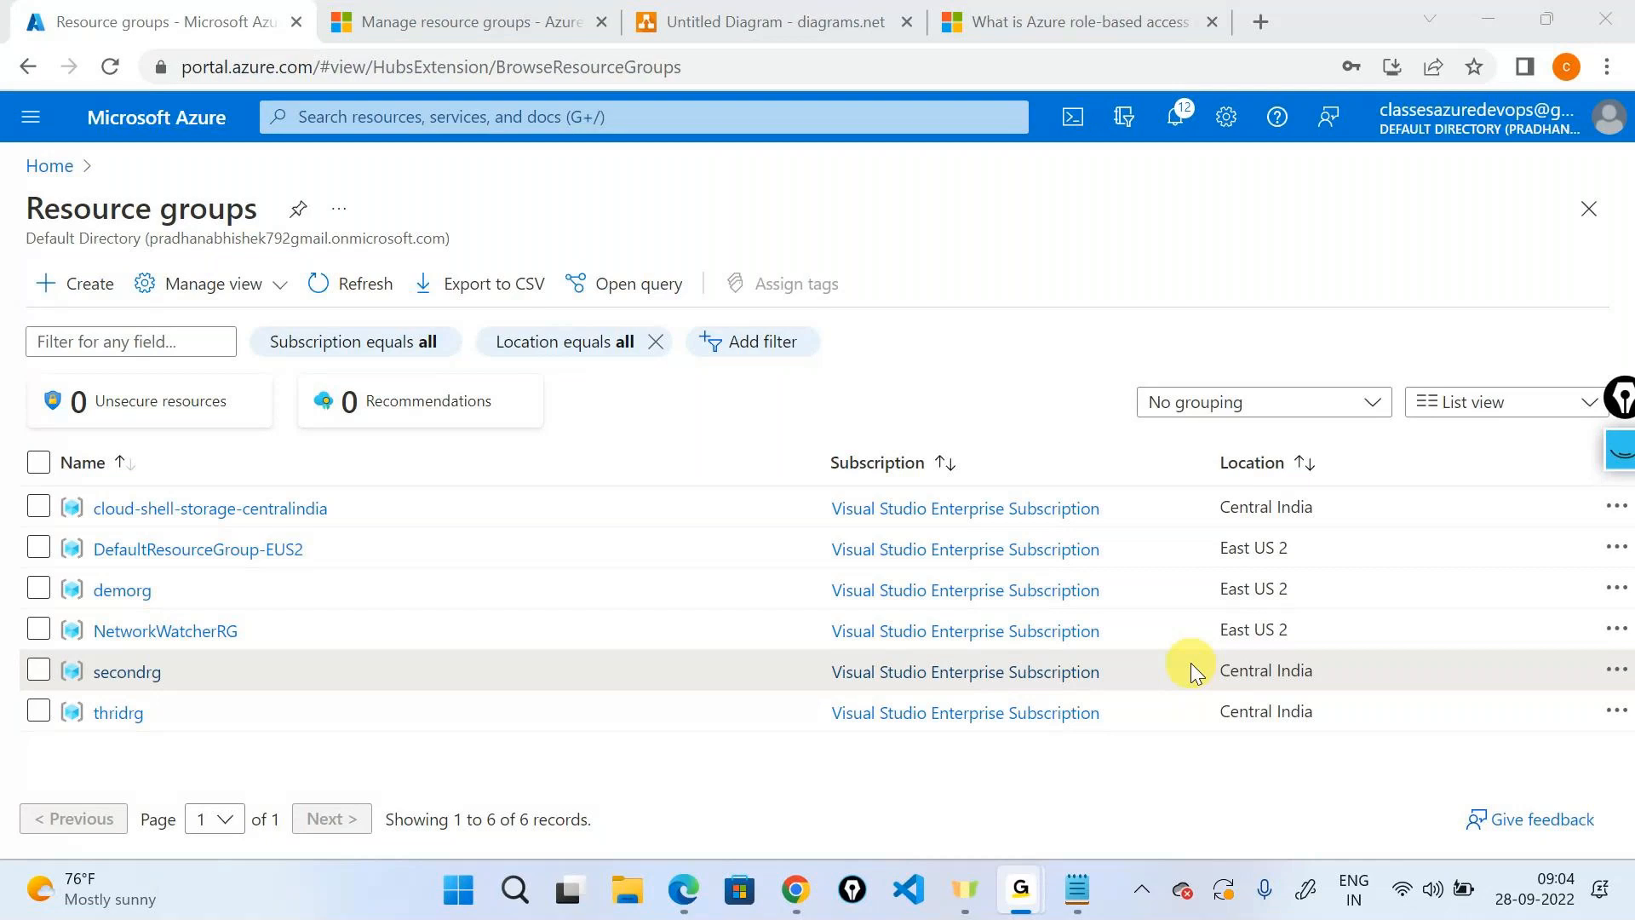
key("alt+Tab")
key("alt+Tab")
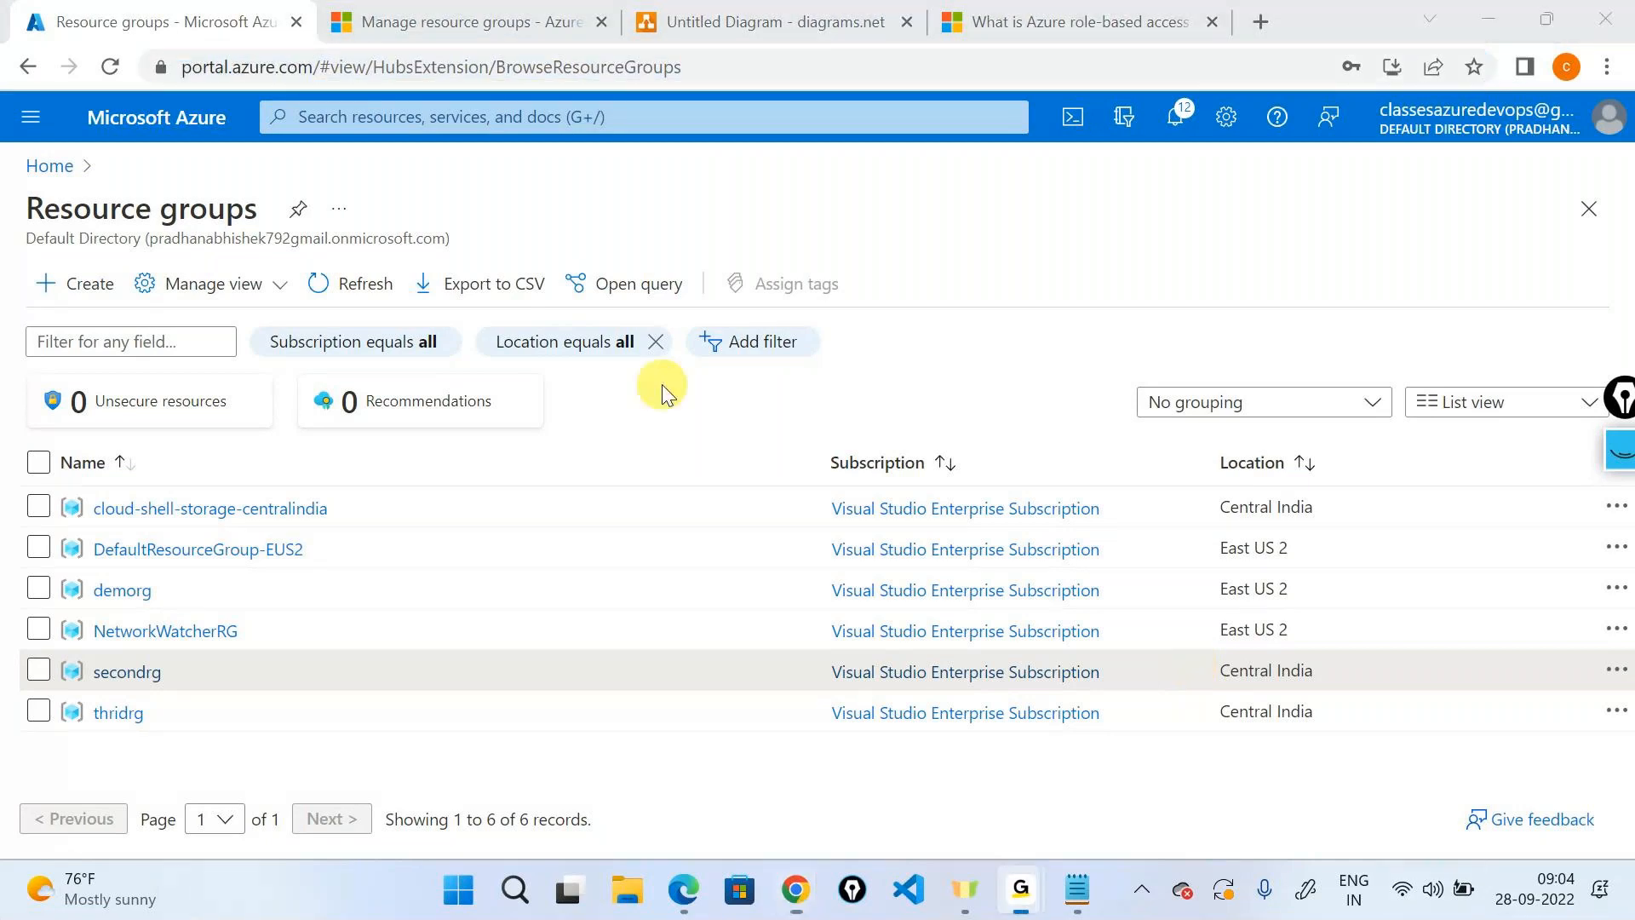